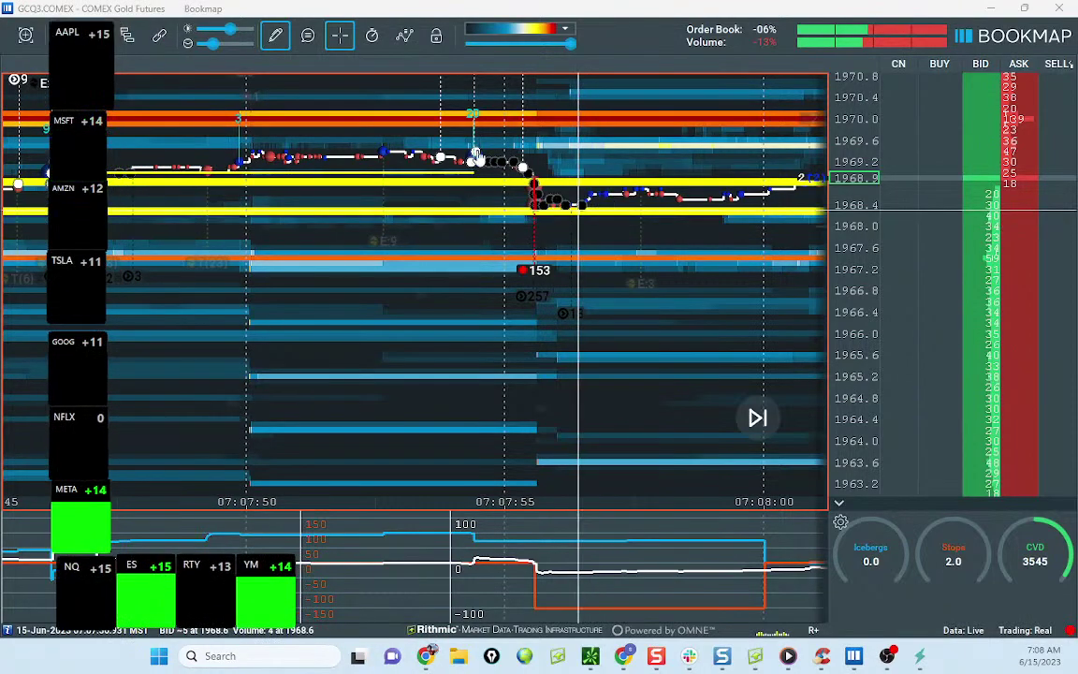
Step: Turn off drawing mode and examine the gold futures price action around the yellow zone lines and the 07:07:55 stop run
{"action": "left_click", "coordinate": [275, 35]}
{"action": "left_click", "coordinate": [315, 81]}
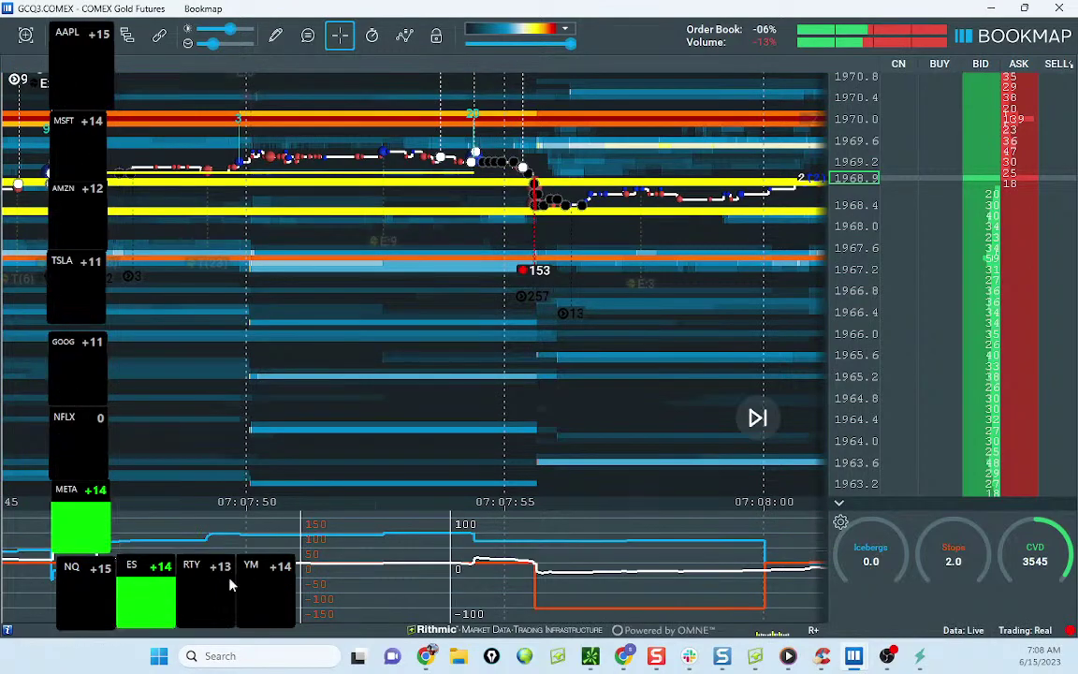
{"action": "scroll", "coordinate": [851, 220], "scroll_direction": "up", "scroll_amount": 1}
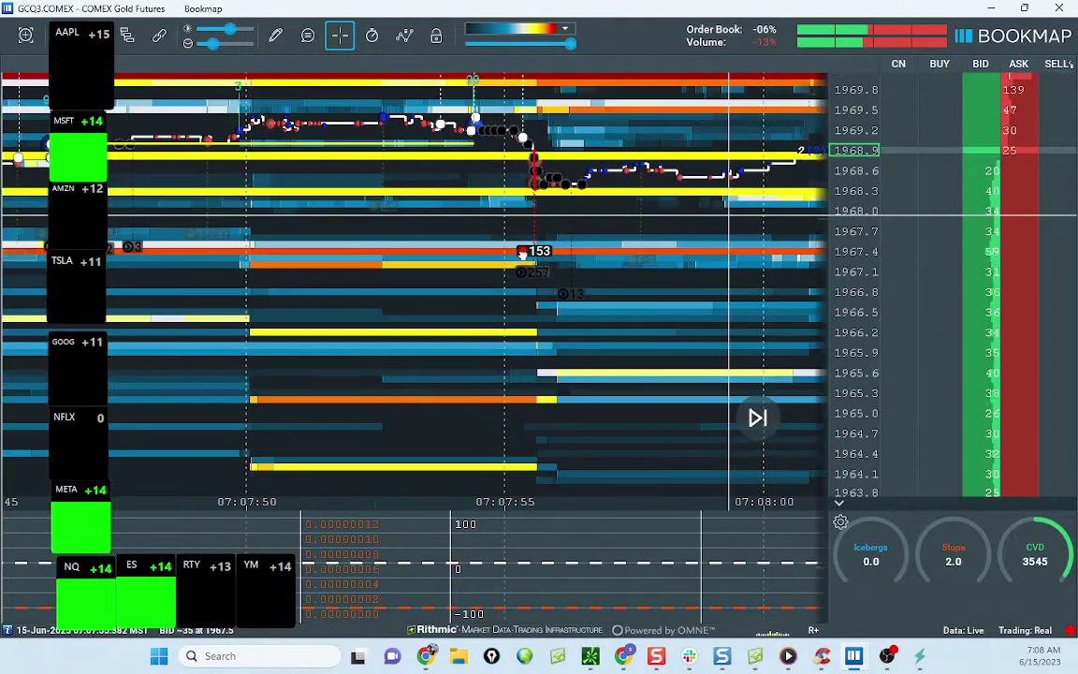
{"action": "scroll", "coordinate": [470, 229], "scroll_direction": "down", "scroll_amount": 3}
{"action": "left_click_drag", "start_coordinate": [541, 252], "coordinate": [530, 314]}
{"action": "scroll", "coordinate": [452, 278], "scroll_direction": "down", "scroll_amount": 8}
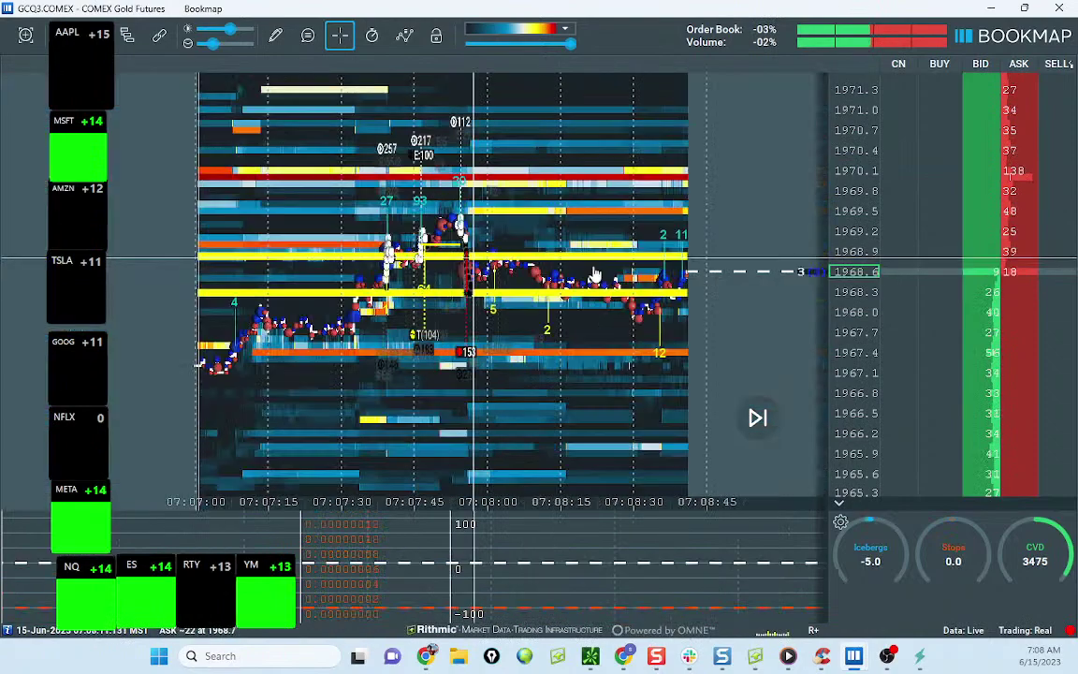
{"action": "scroll", "coordinate": [855, 279], "scroll_direction": "up", "scroll_amount": 2}
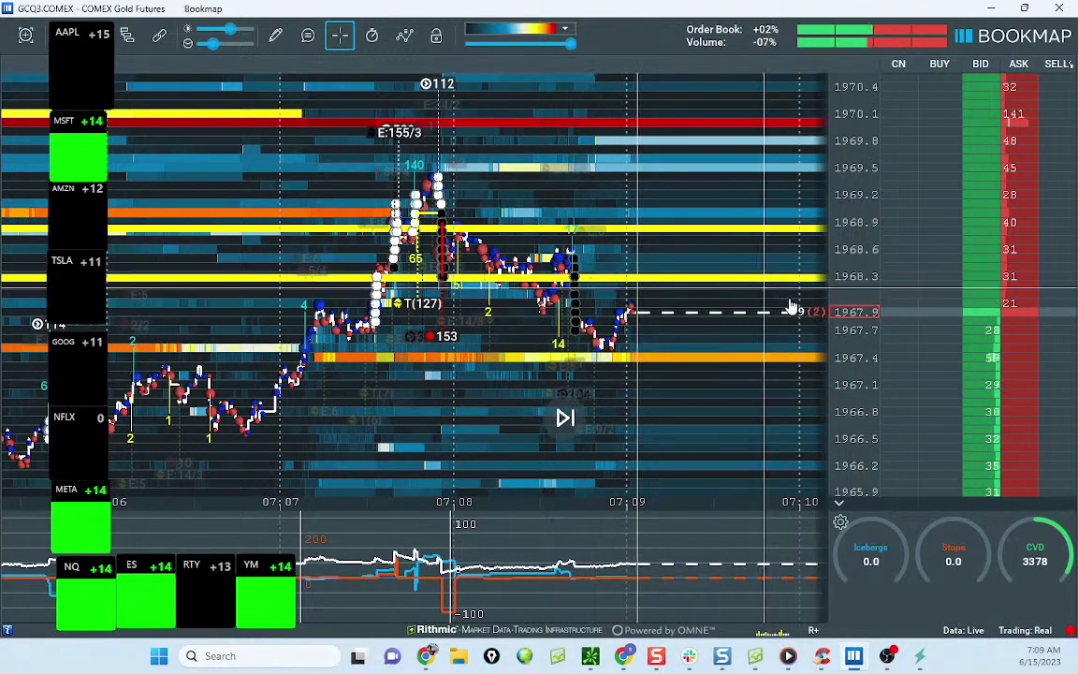
{"action": "scroll", "coordinate": [844, 282], "scroll_direction": "up", "scroll_amount": 2}
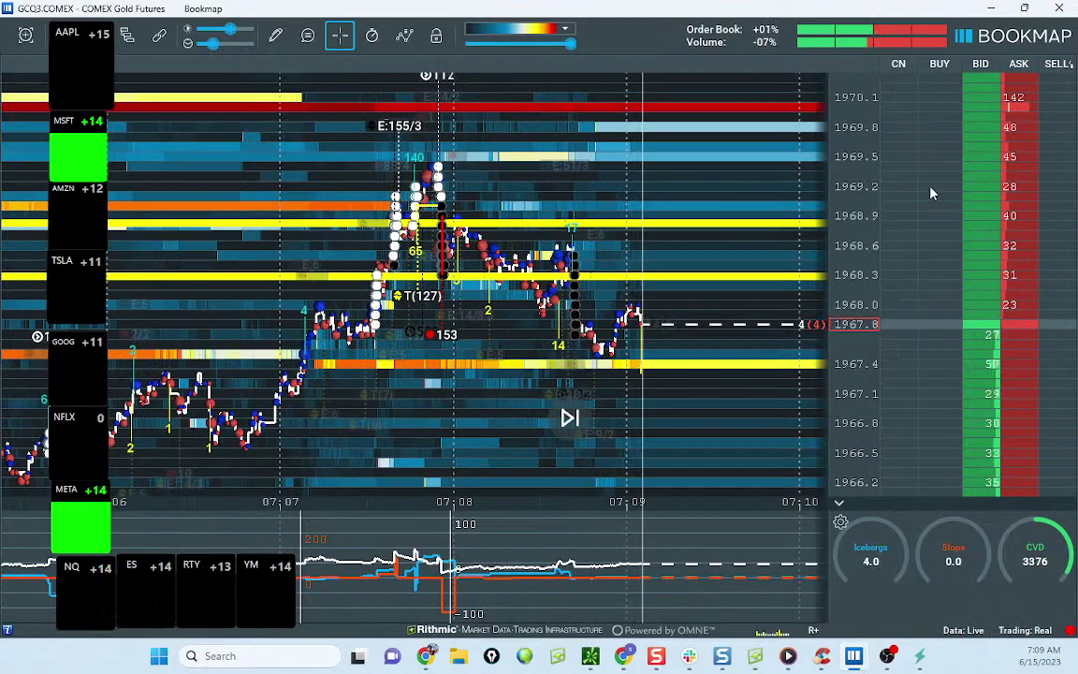
{"action": "scroll", "coordinate": [842, 213], "scroll_direction": "up", "scroll_amount": 1}
{"action": "scroll", "coordinate": [848, 219], "scroll_direction": "up", "scroll_amount": 4}
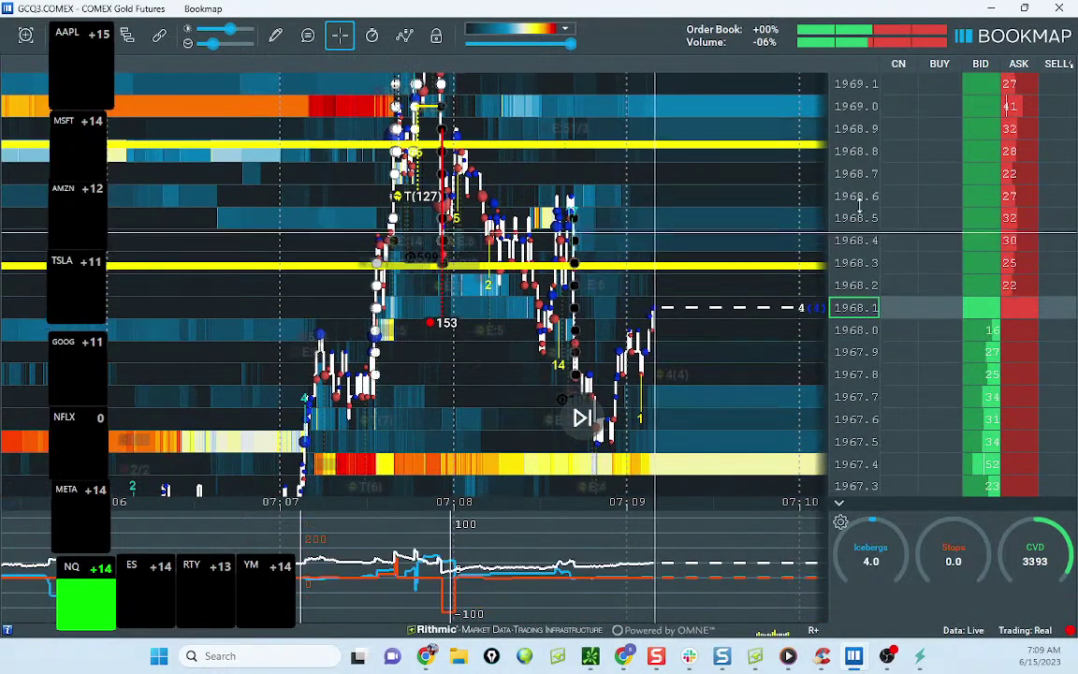
{"action": "scroll", "coordinate": [854, 193], "scroll_direction": "up", "scroll_amount": 4}
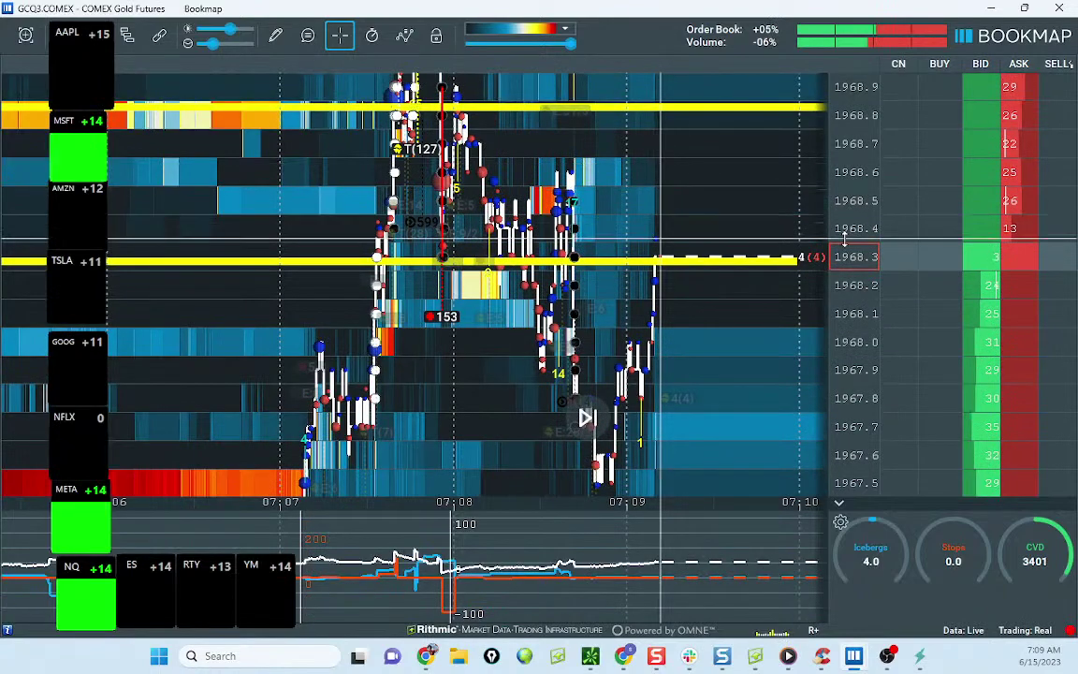
Step: Switch to the ATR Reversion Calcs spreadsheet in the browser and set the zone top price on the GC sheet to 1968.8
{"action": "left_click", "coordinate": [625, 654]}
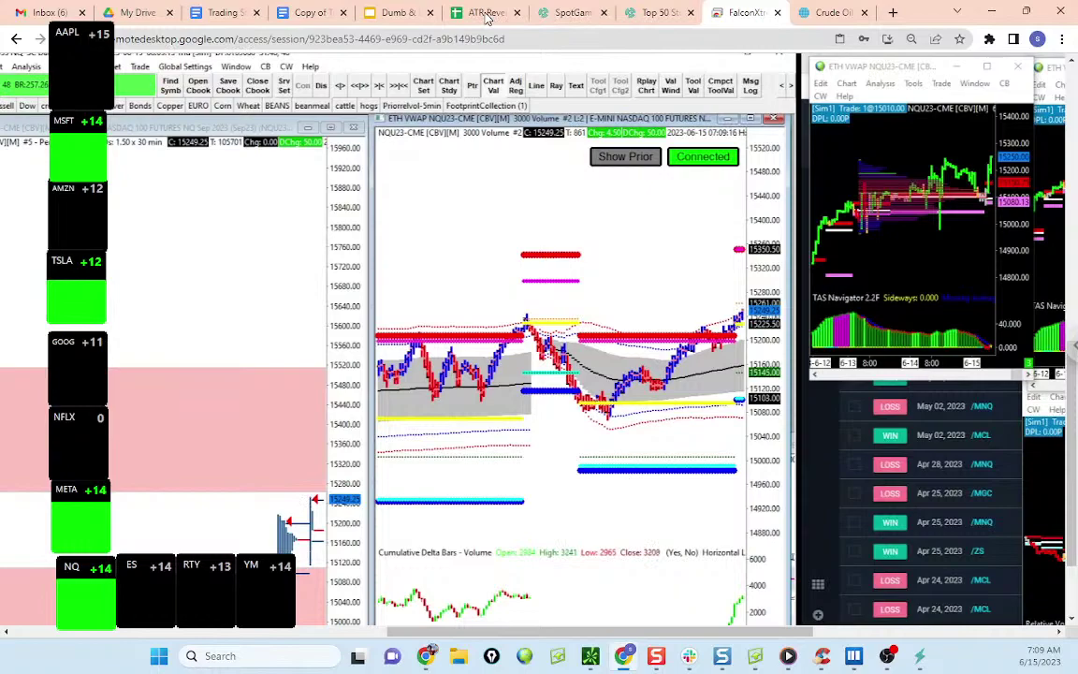
{"action": "left_click", "coordinate": [486, 14]}
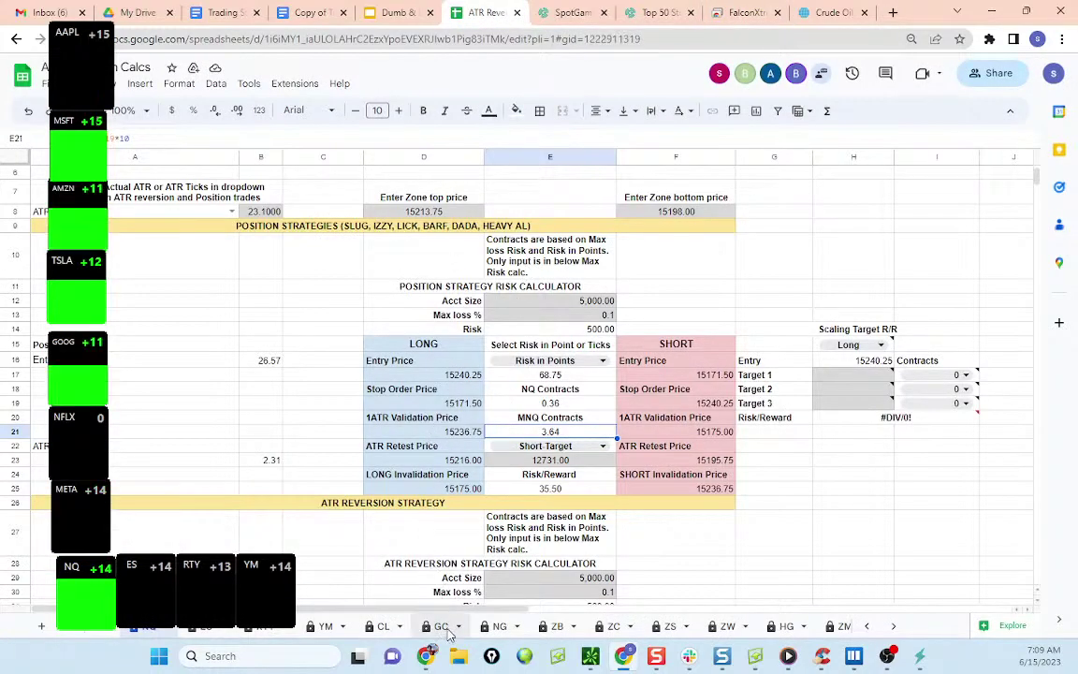
{"action": "left_click", "coordinate": [441, 626]}
{"action": "left_click", "coordinate": [440, 254]}
{"action": "type", "text": "1968.8"}
{"action": "left_click", "coordinate": [634, 252]}
{"action": "key", "text": "Up"}
{"action": "type", "text": "1"}
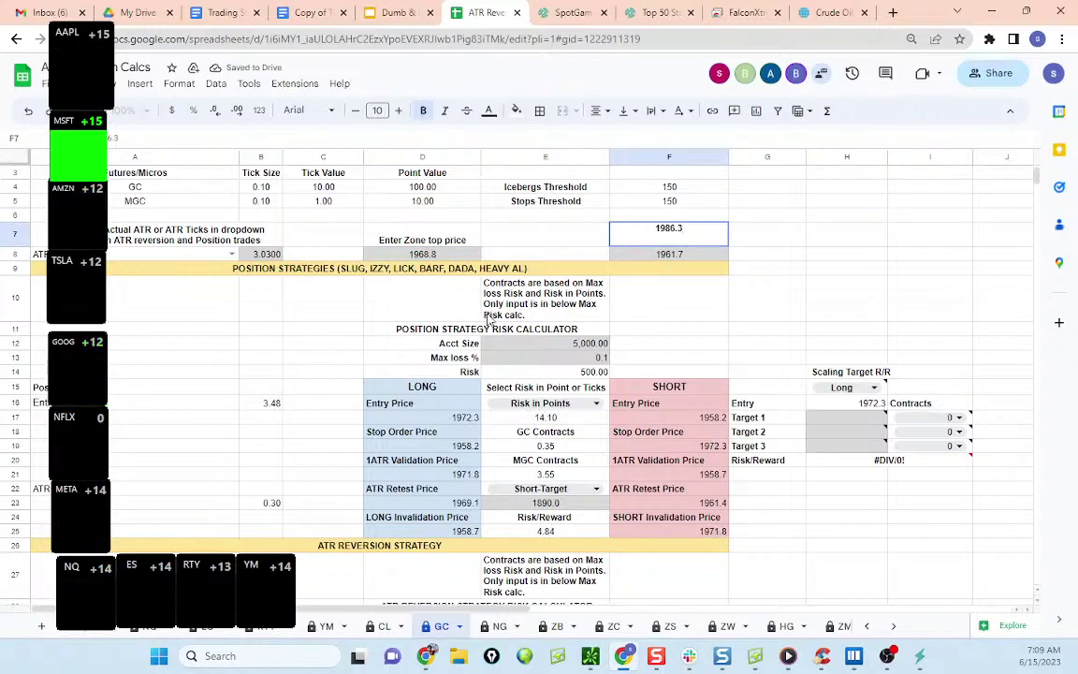
{"action": "left_click", "coordinate": [718, 300]}
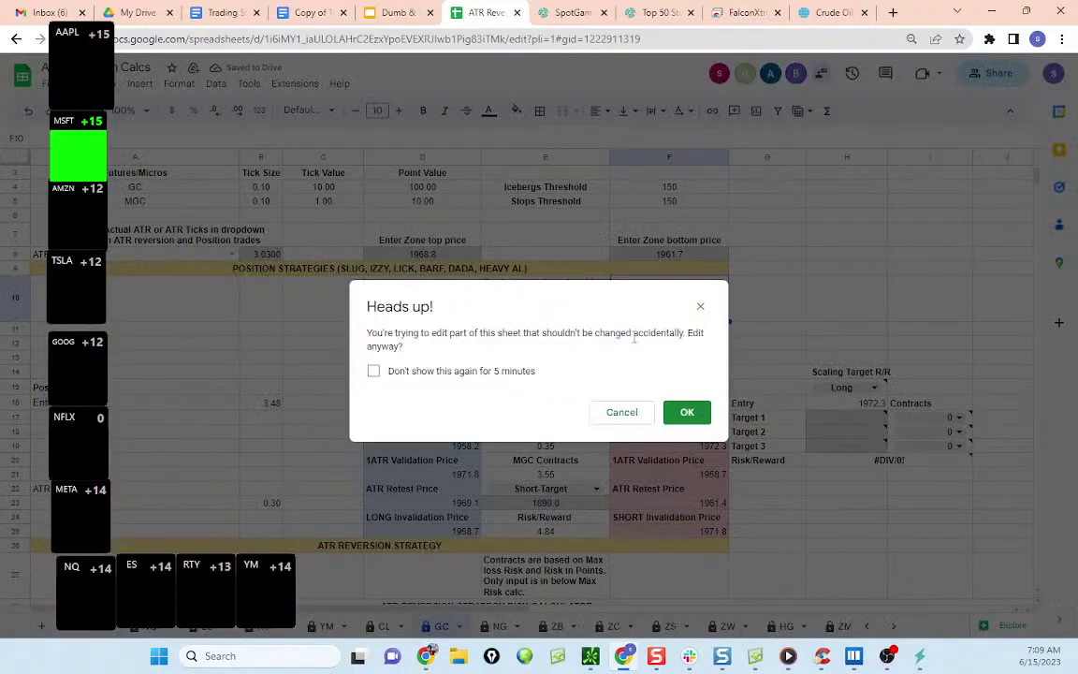
{"action": "left_click", "coordinate": [621, 412]}
Step: Set the zone bottom price on the GC sheet to 1968.3 and check the long stop order price
{"action": "key", "text": "BackSpace"}
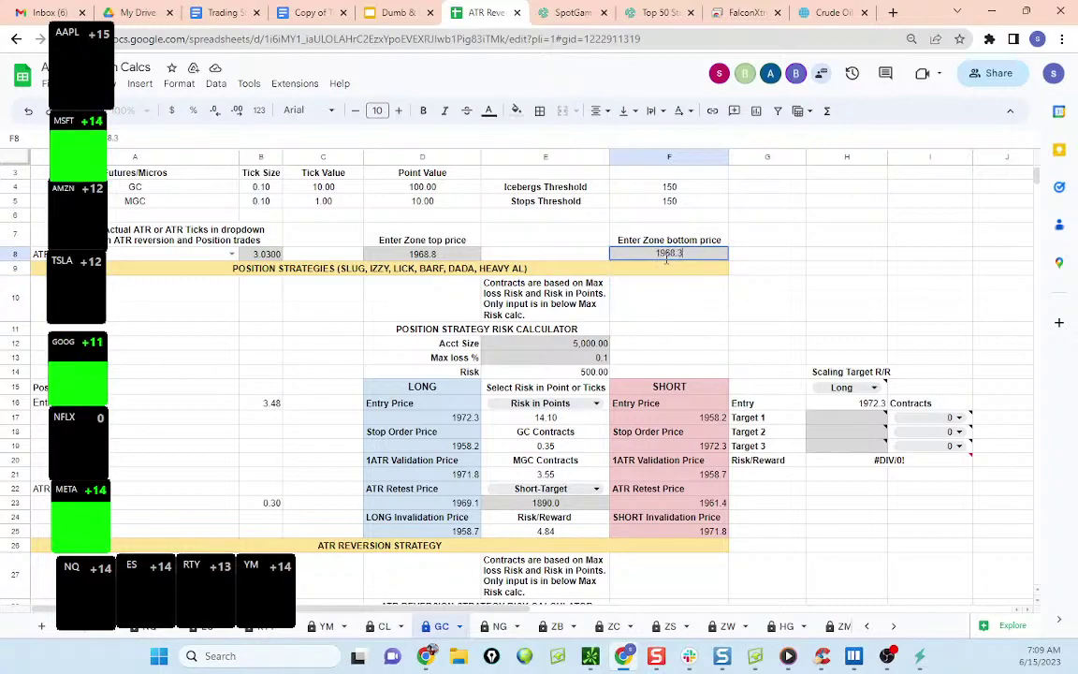
{"action": "type", "text": "1968.3"}
{"action": "left_click", "coordinate": [278, 261]}
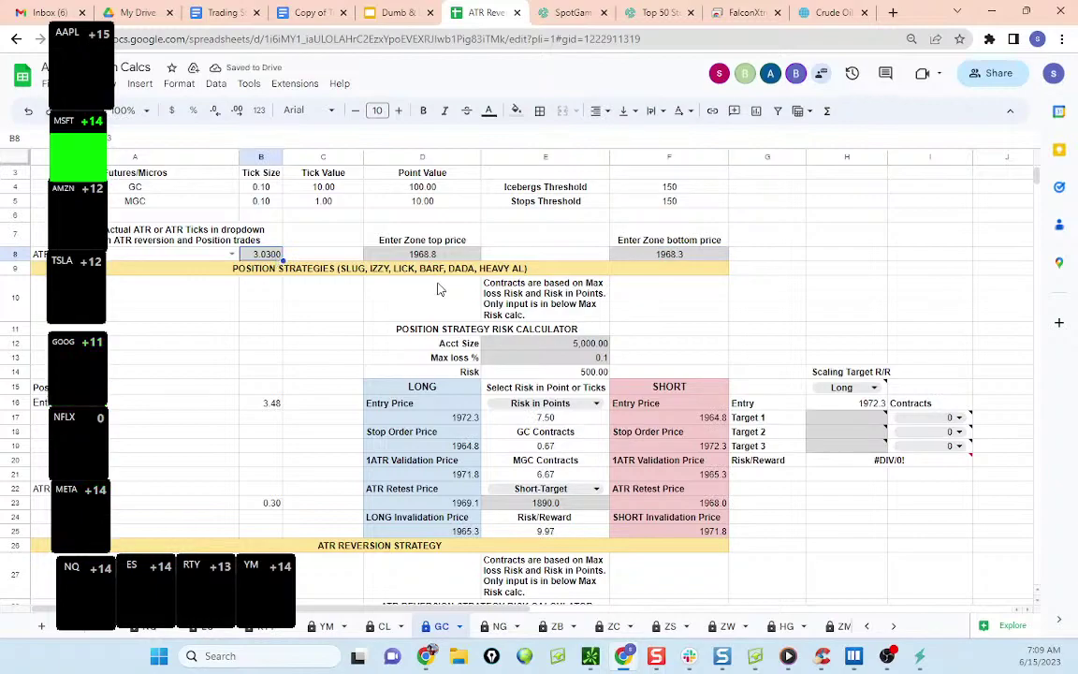
{"action": "left_click", "coordinate": [786, 312]}
{"action": "scroll", "coordinate": [683, 326], "scroll_direction": "down", "scroll_amount": 1}
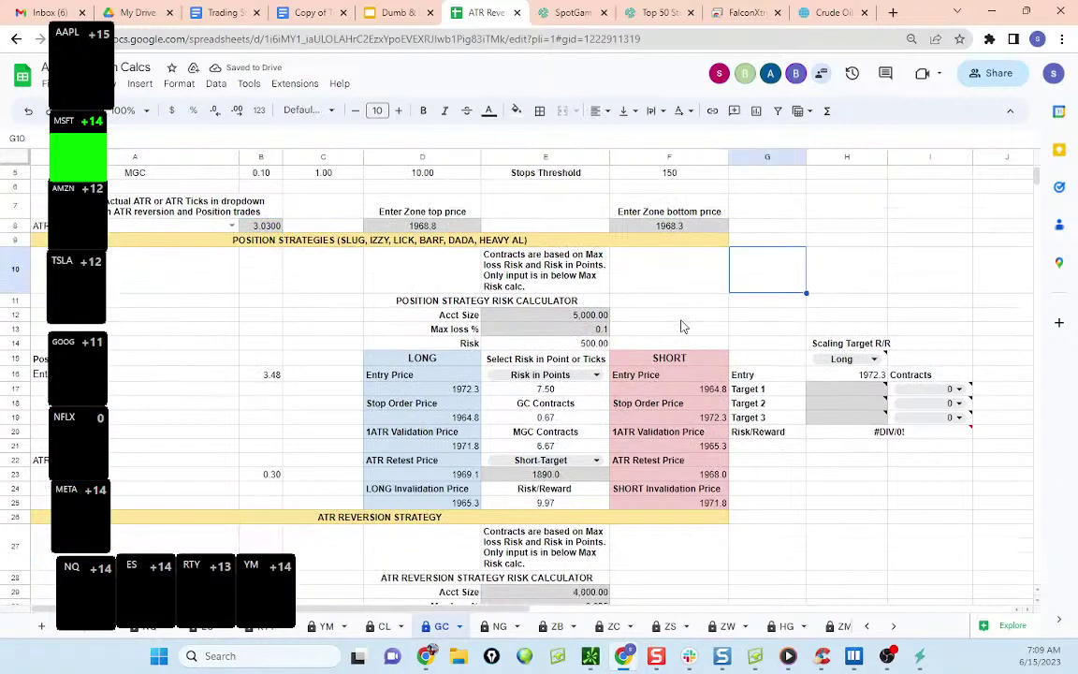
{"action": "left_click", "coordinate": [473, 421]}
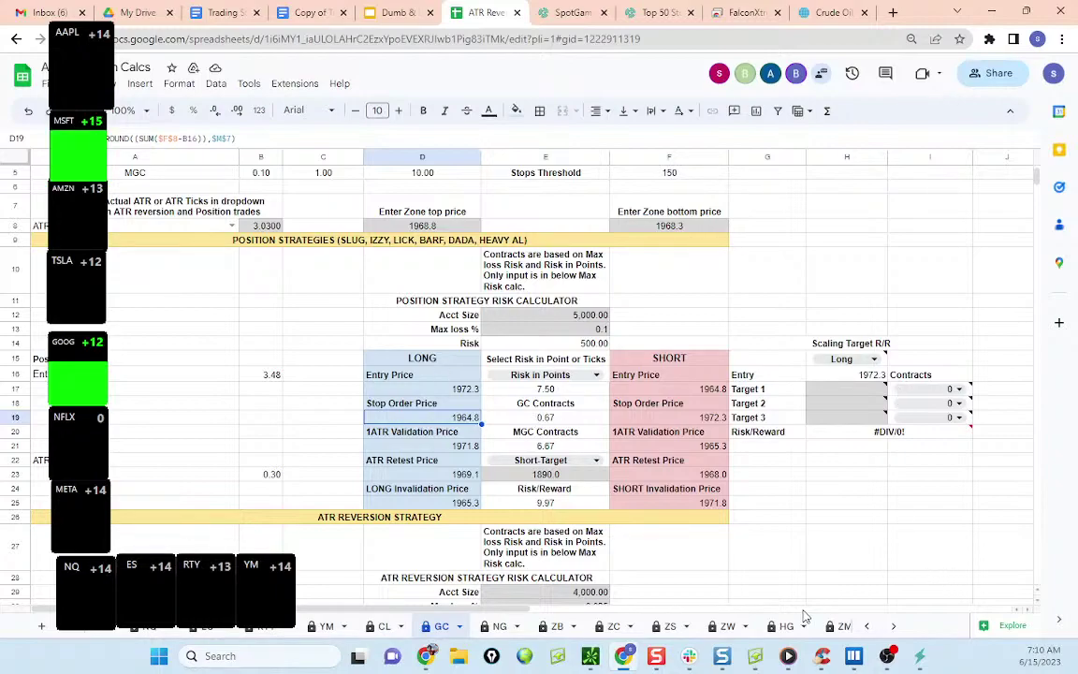
Step: Switch to the Bookmap ESU3 E-Mini S&P 500 chart and examine its price action and stop events around 07:00
{"action": "left_click", "coordinate": [853, 655]}
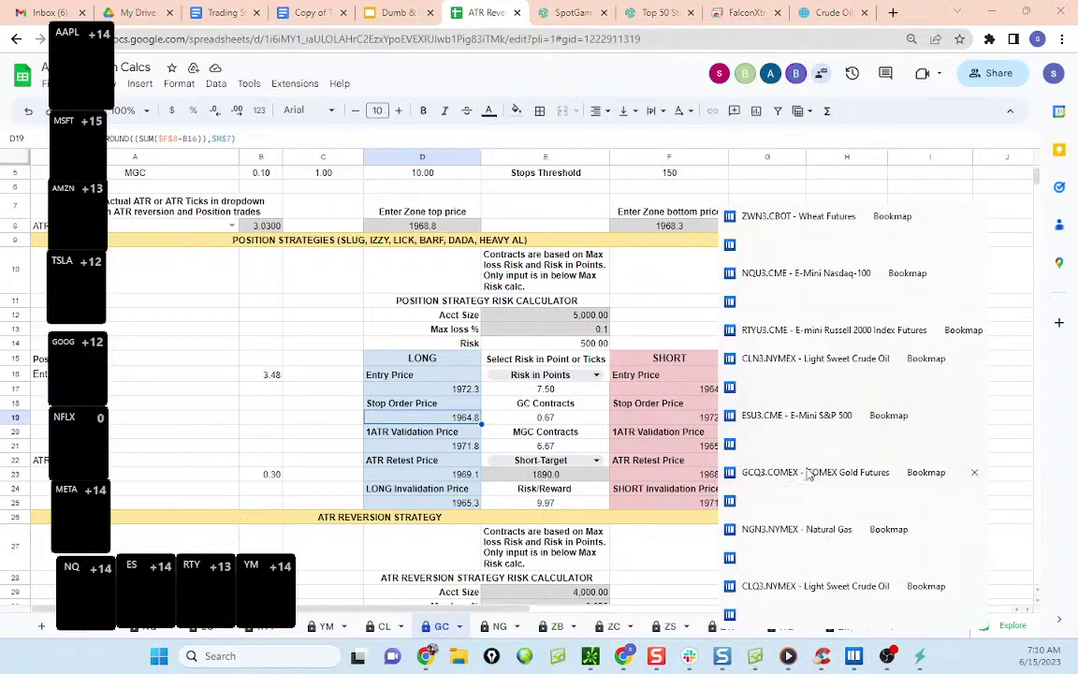
{"action": "left_click", "coordinate": [902, 414]}
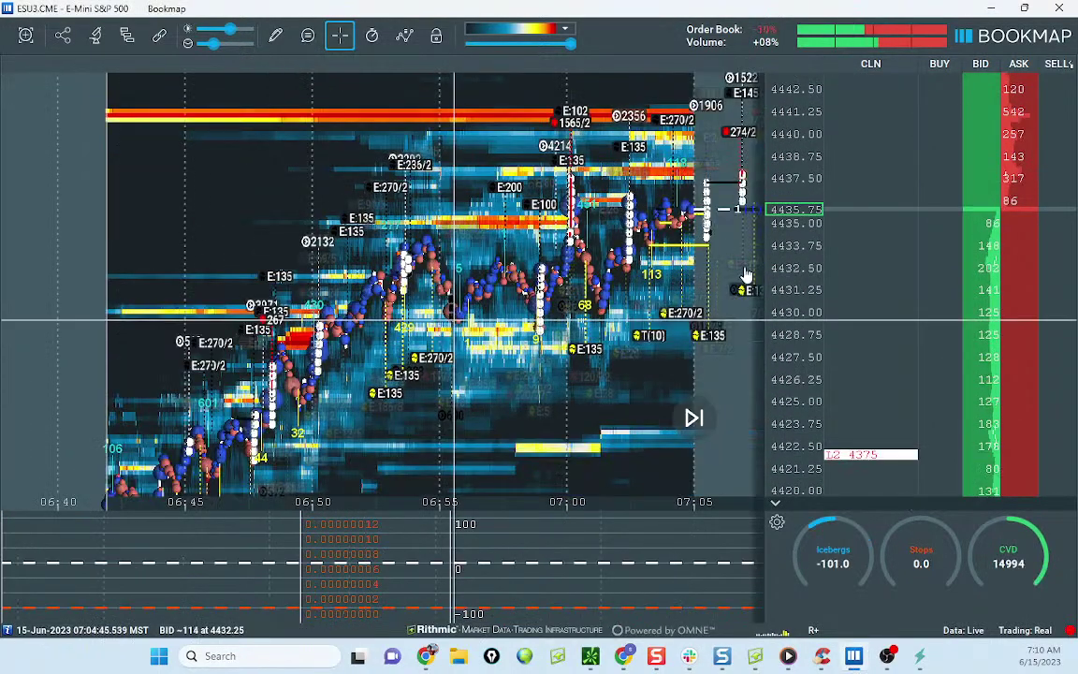
{"action": "left_click_drag", "start_coordinate": [788, 273], "coordinate": [784, 323]}
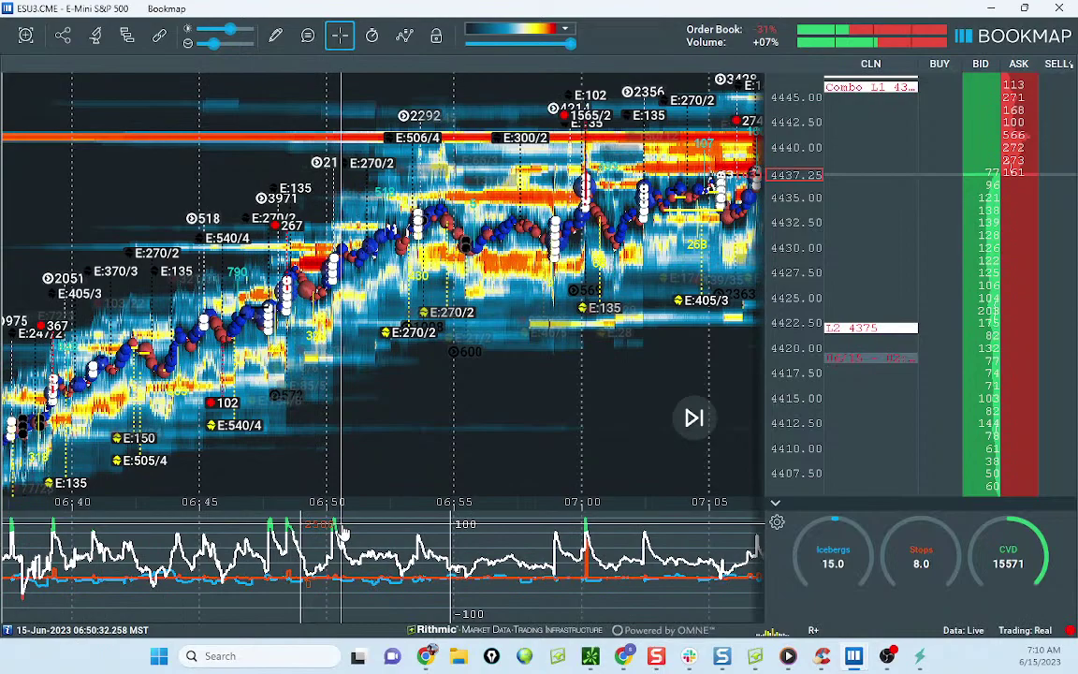
{"action": "scroll", "coordinate": [639, 311], "scroll_direction": "up", "scroll_amount": 3}
{"action": "scroll", "coordinate": [639, 310], "scroll_direction": "down", "scroll_amount": 5}
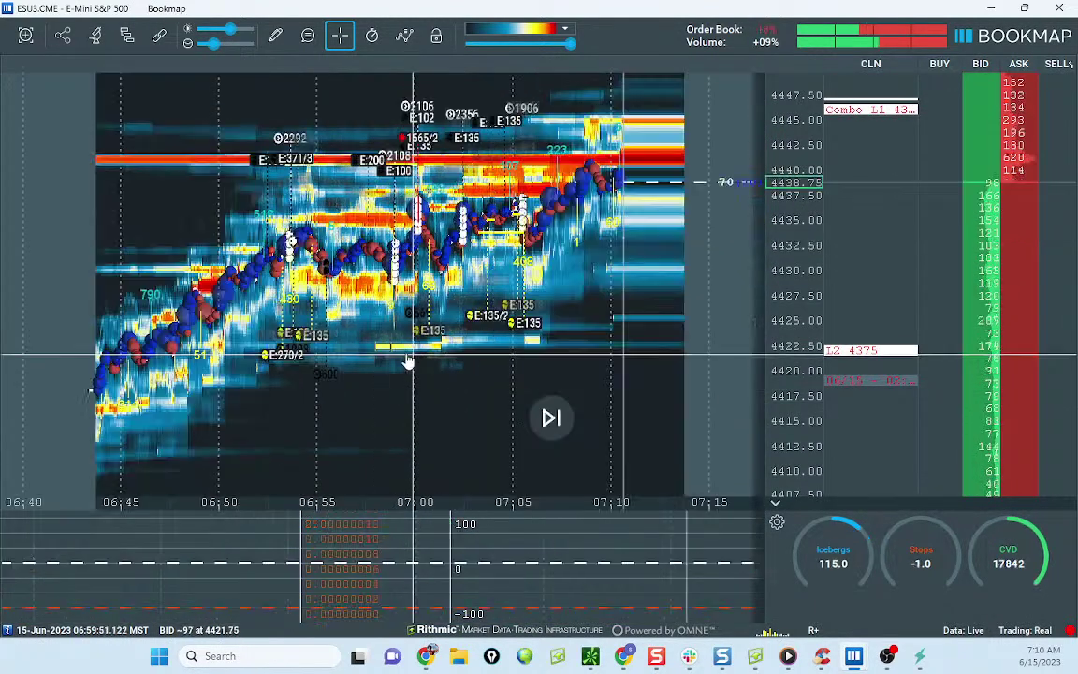
{"action": "left_click_drag", "start_coordinate": [317, 360], "coordinate": [408, 336]}
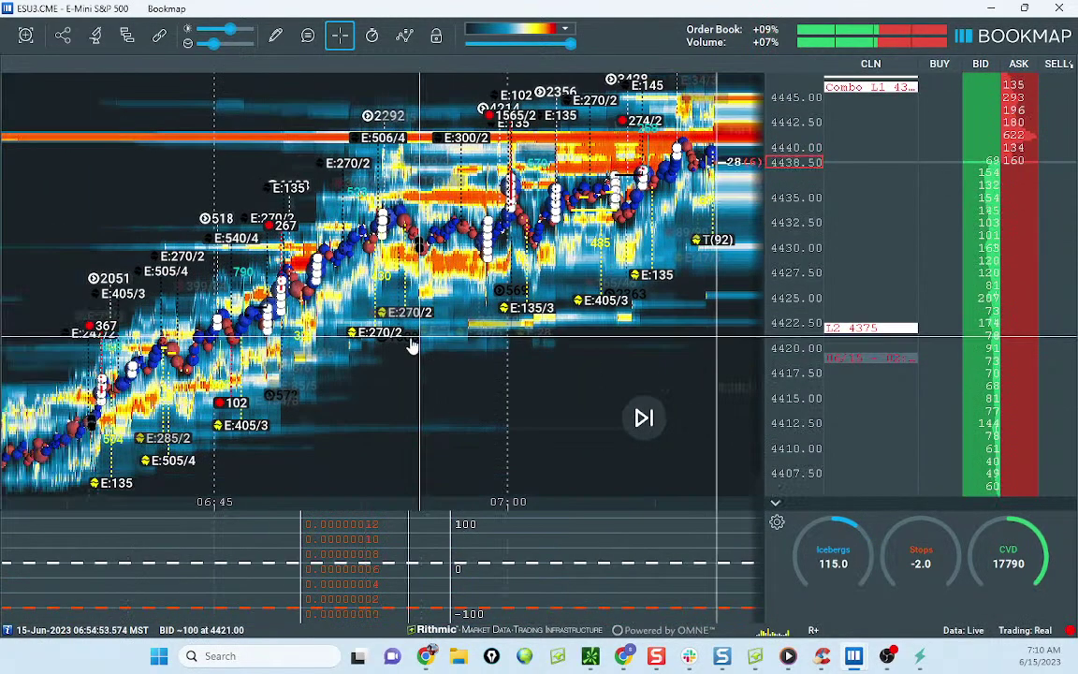
{"action": "scroll", "coordinate": [514, 374], "scroll_direction": "up", "scroll_amount": 5}
{"action": "scroll", "coordinate": [725, 472], "scroll_direction": "down", "scroll_amount": 3}
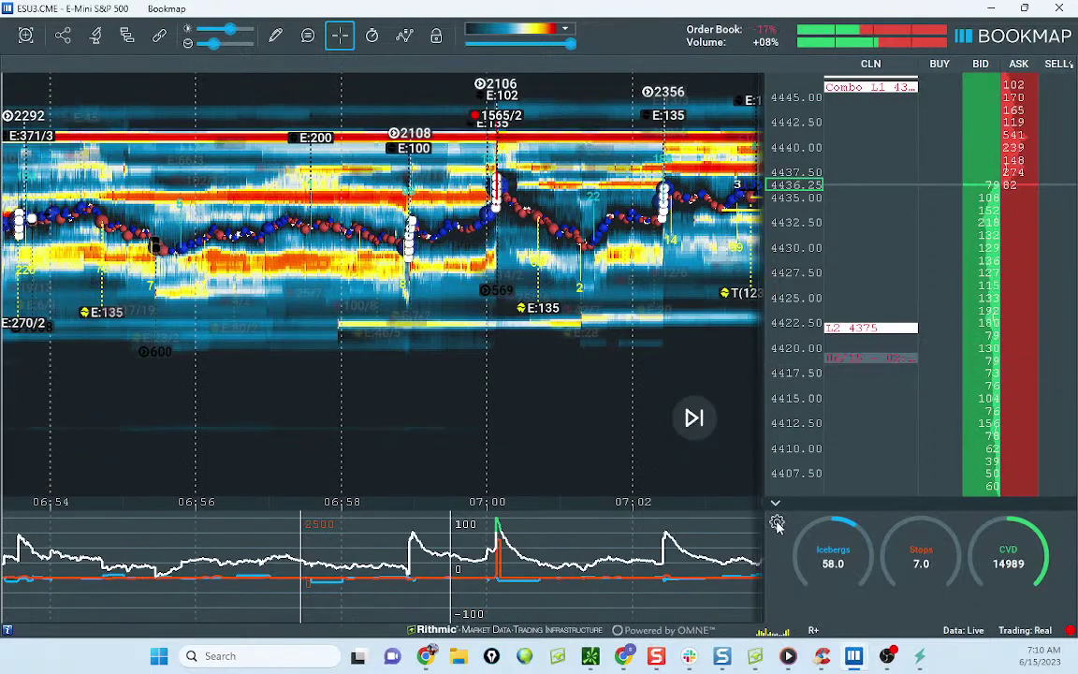
Step: Remove the white line indicator with the 100 to -100 scale from the pane below the S&P 500 chart
{"action": "left_click", "coordinate": [774, 506]}
{"action": "scroll", "coordinate": [590, 357], "scroll_direction": "up", "scroll_amount": 4}
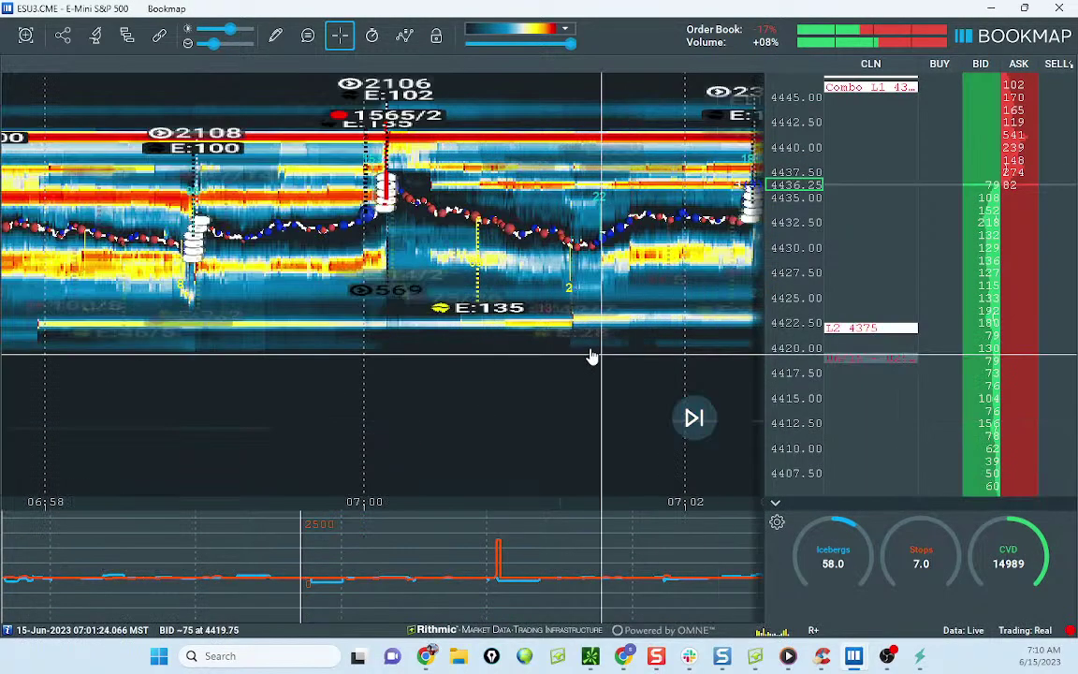
{"action": "scroll", "coordinate": [512, 236], "scroll_direction": "up", "scroll_amount": 4}
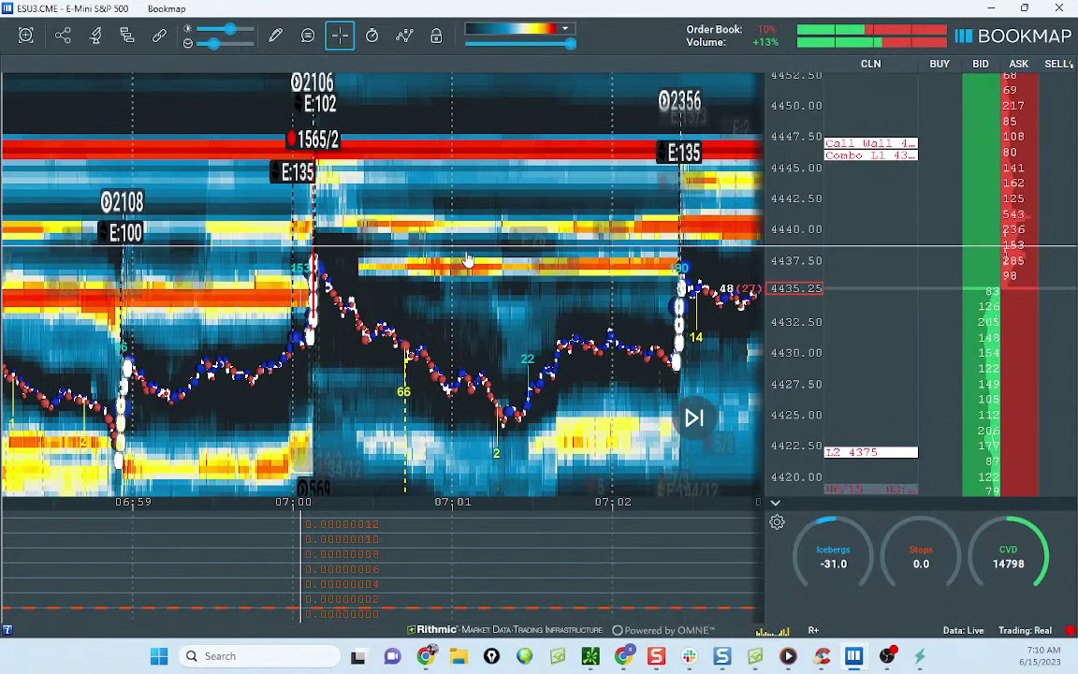
Step: Draw a horizontal line at the top of the 07:00 stop run on the S&P 500 chart, at about 4437.50
{"action": "scroll", "coordinate": [512, 236], "scroll_direction": "up", "scroll_amount": 2}
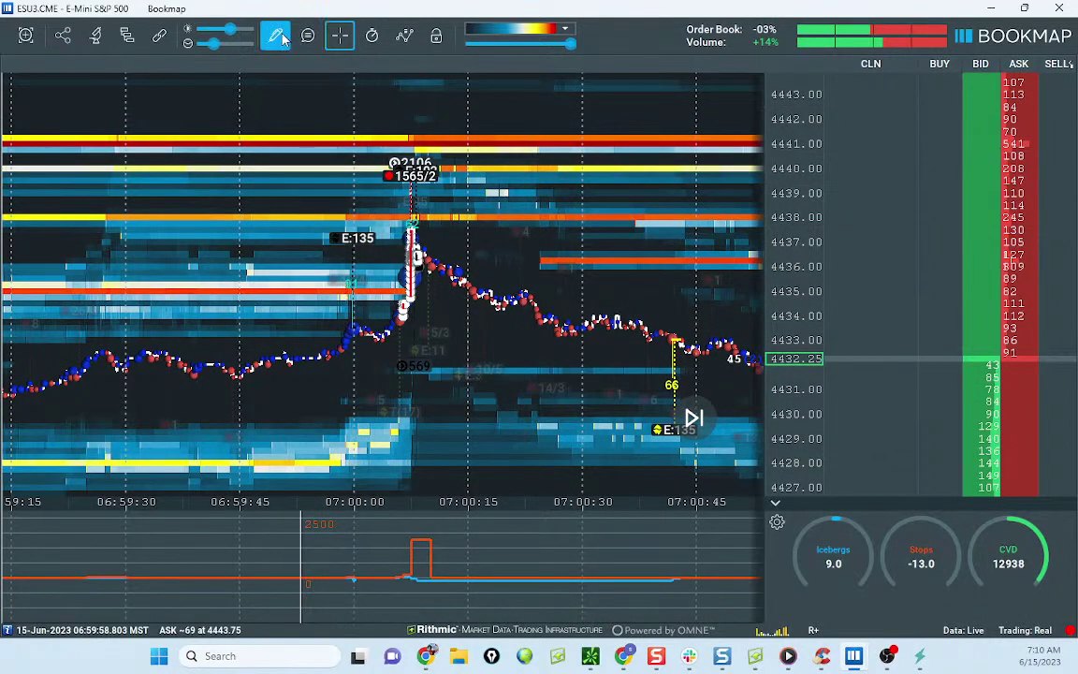
{"action": "left_click", "coordinate": [339, 35]}
{"action": "left_click", "coordinate": [323, 222]}
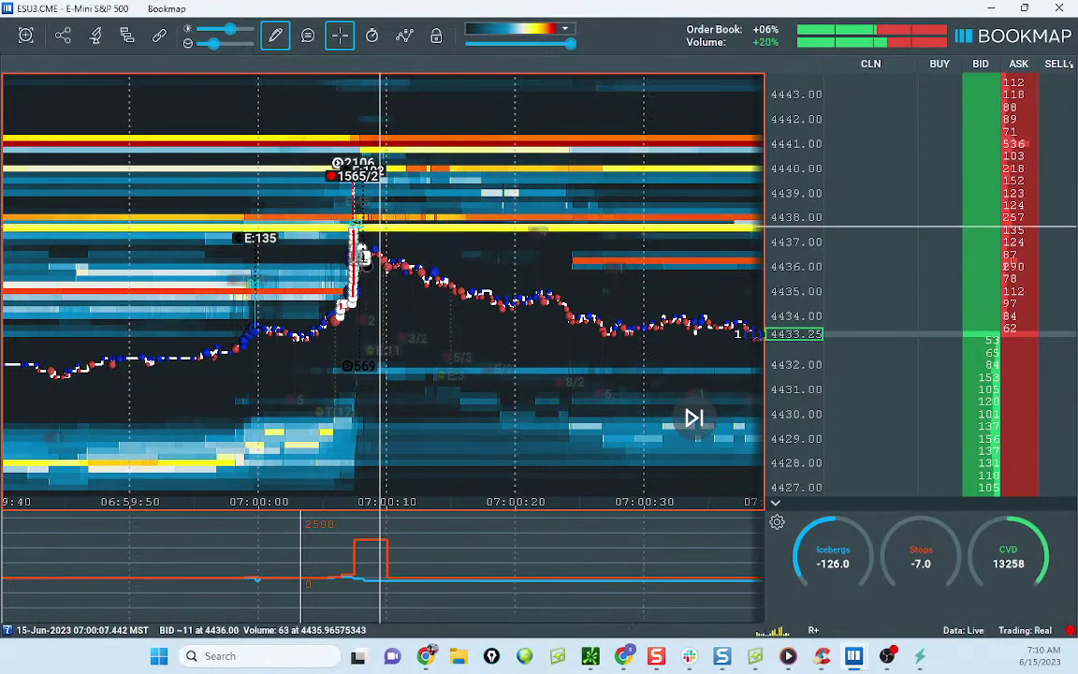
Step: Draw a second horizontal line at the base of the 07:00:07 stop run, at about 4434.75, and leave drawing mode
{"action": "scroll", "coordinate": [344, 297], "scroll_direction": "up", "scroll_amount": 3}
{"action": "scroll", "coordinate": [345, 298], "scroll_direction": "up", "scroll_amount": 2}
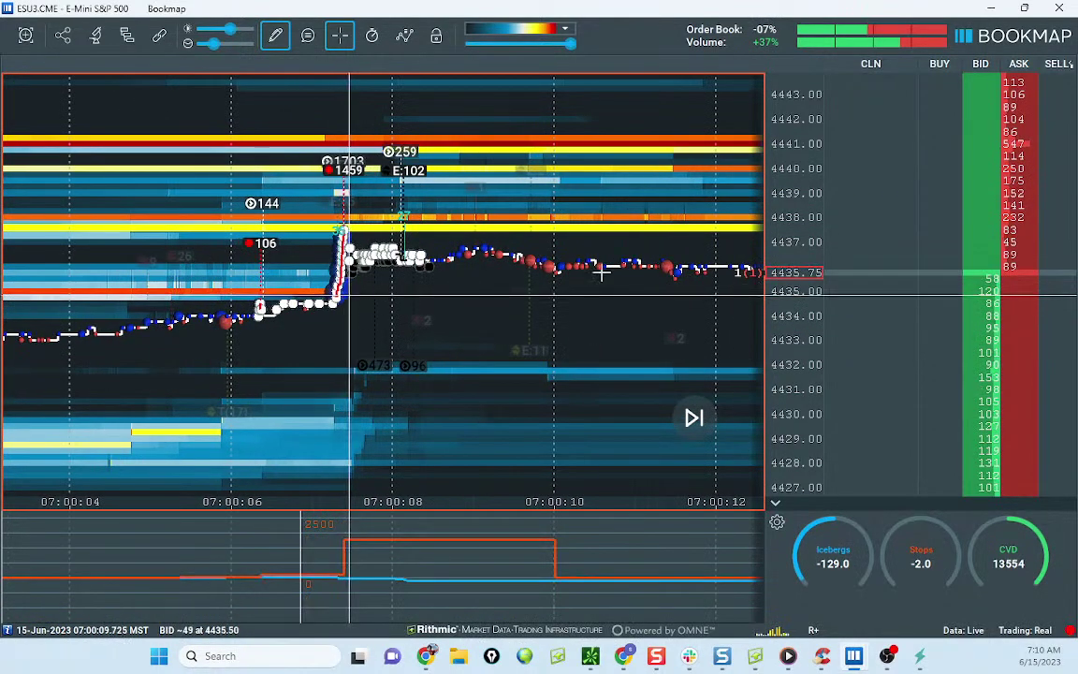
{"action": "scroll", "coordinate": [791, 195], "scroll_direction": "up", "scroll_amount": 2}
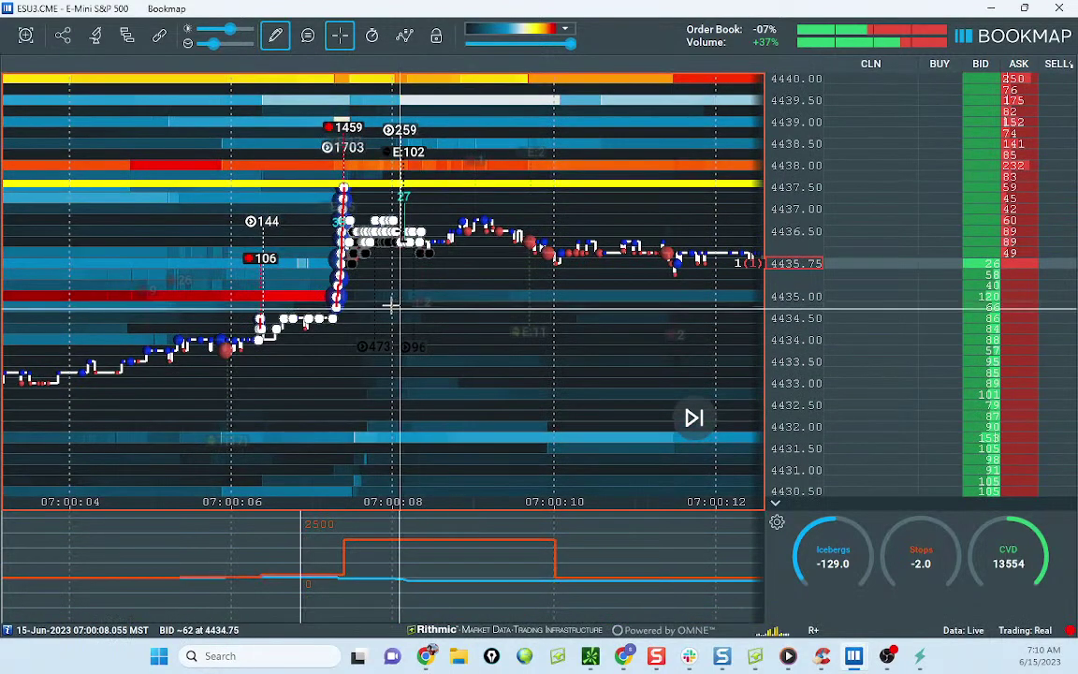
{"action": "left_click", "coordinate": [274, 40]}
{"action": "left_click", "coordinate": [310, 75]}
{"action": "scroll", "coordinate": [410, 352], "scroll_direction": "up", "scroll_amount": 2}
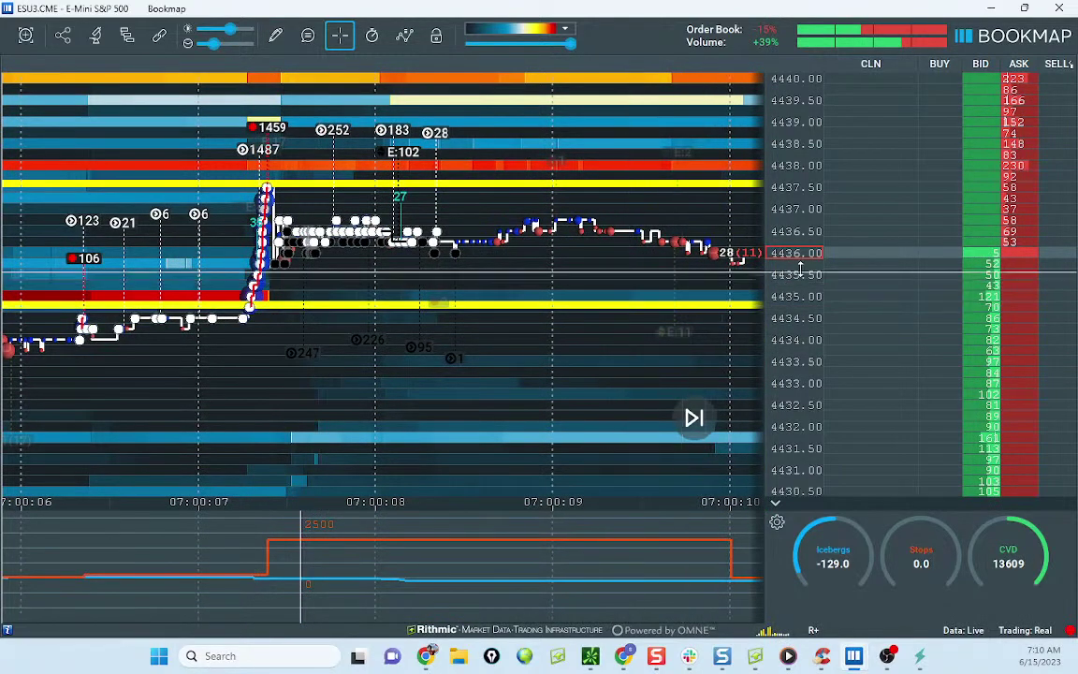
Step: Examine the price steps of the 07:00:07 stop run against the two zone lines and turn drawing mode back on
{"action": "scroll", "coordinate": [816, 208], "scroll_direction": "up", "scroll_amount": 1}
{"action": "scroll", "coordinate": [816, 207], "scroll_direction": "up", "scroll_amount": 2}
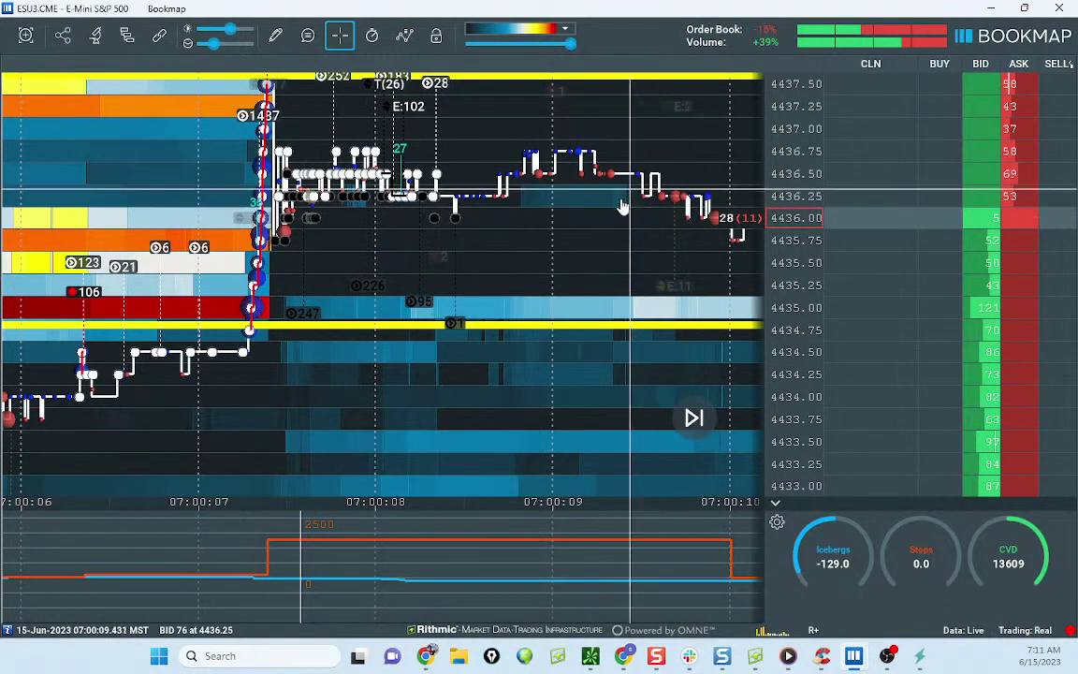
{"action": "left_click_drag", "start_coordinate": [626, 198], "coordinate": [593, 301]}
{"action": "scroll", "coordinate": [799, 191], "scroll_direction": "up", "scroll_amount": 1}
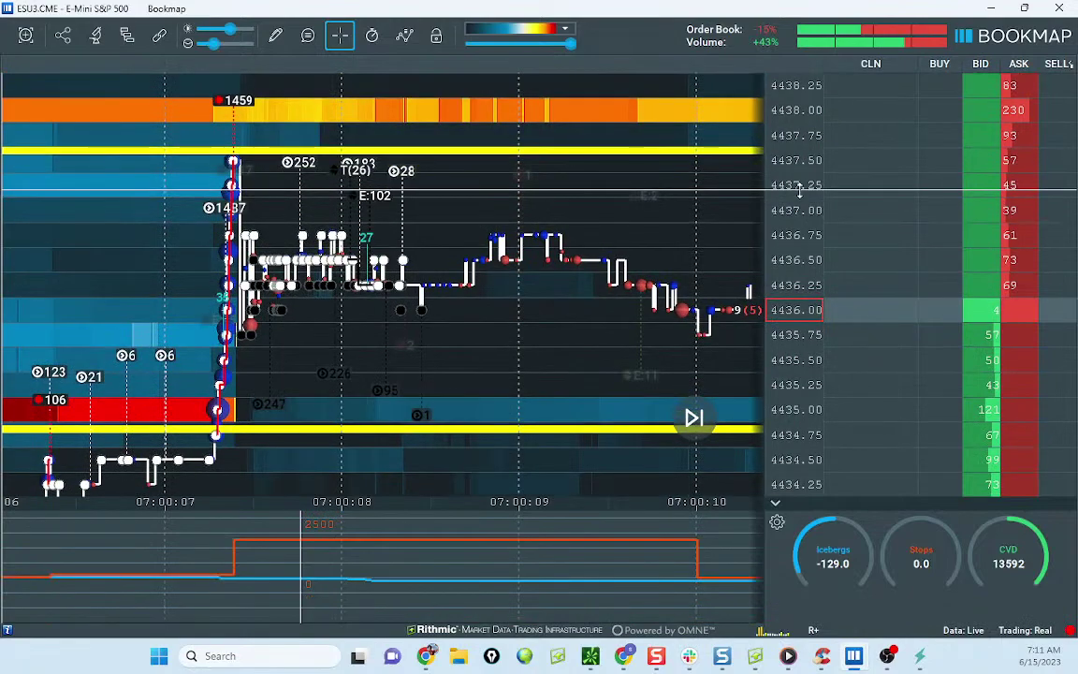
{"action": "scroll", "coordinate": [224, 161], "scroll_direction": "up", "scroll_amount": 8}
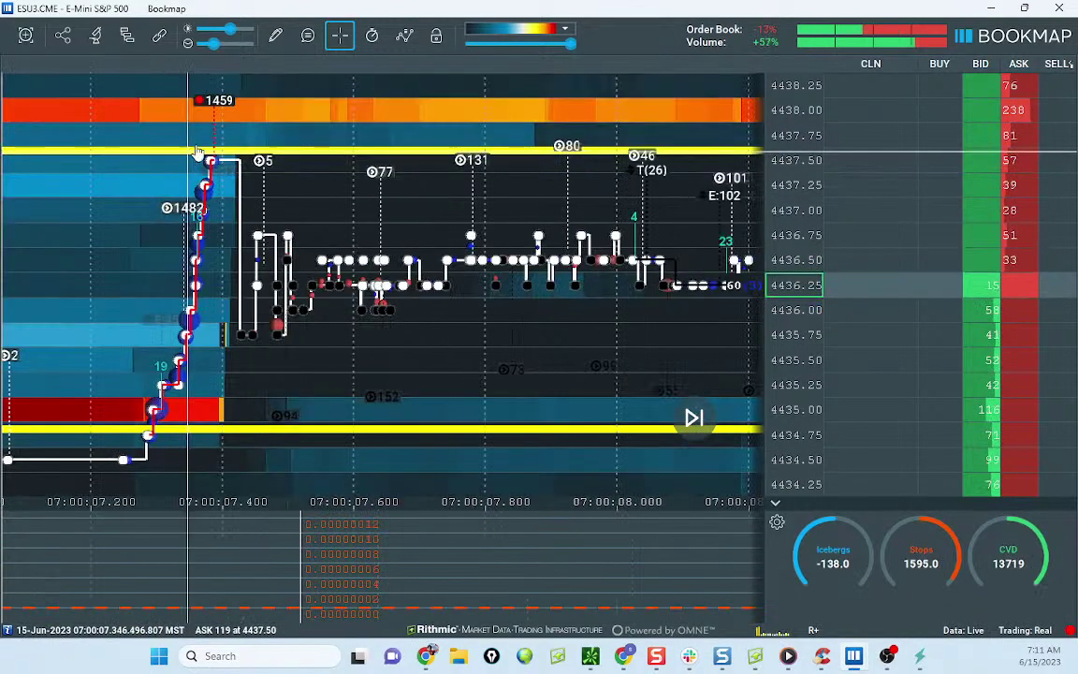
{"action": "key", "text": "d"}
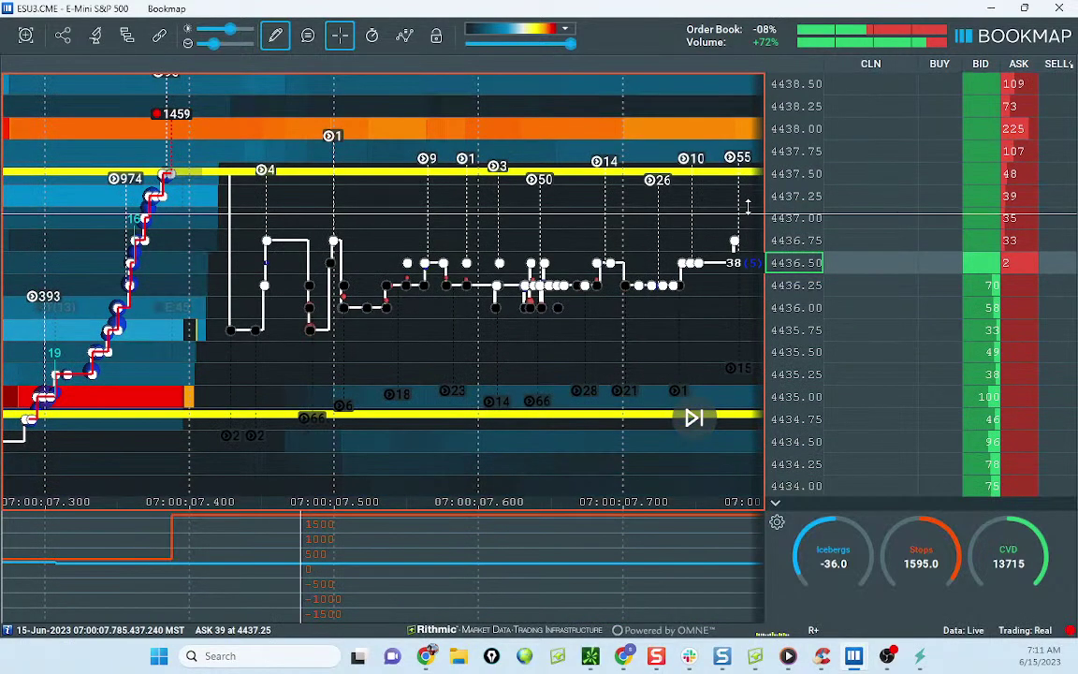
Step: Switch to the ATR Reversion Calcs spreadsheet's ES sheet and enter 4437.50 as the zone top price and 4434.75 as the zone bottom price
{"action": "mouse_move", "coordinate": [698, 658]}
{"action": "left_click", "coordinate": [623, 659]}
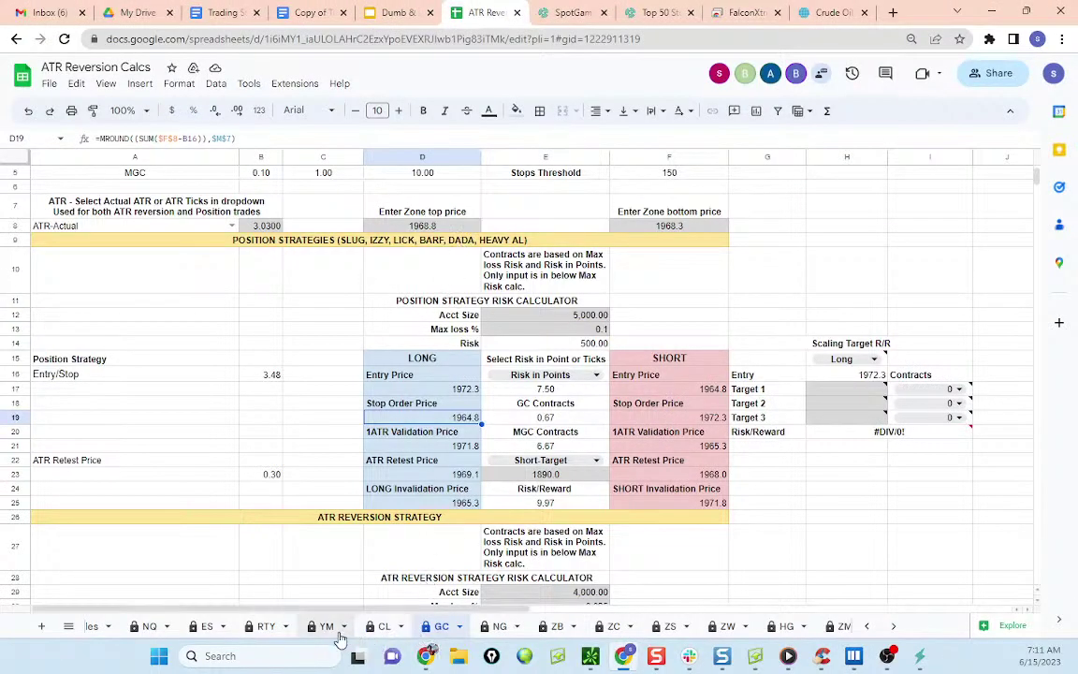
{"action": "left_click", "coordinate": [207, 626]}
{"action": "scroll", "coordinate": [453, 267], "scroll_direction": "up", "scroll_amount": 5}
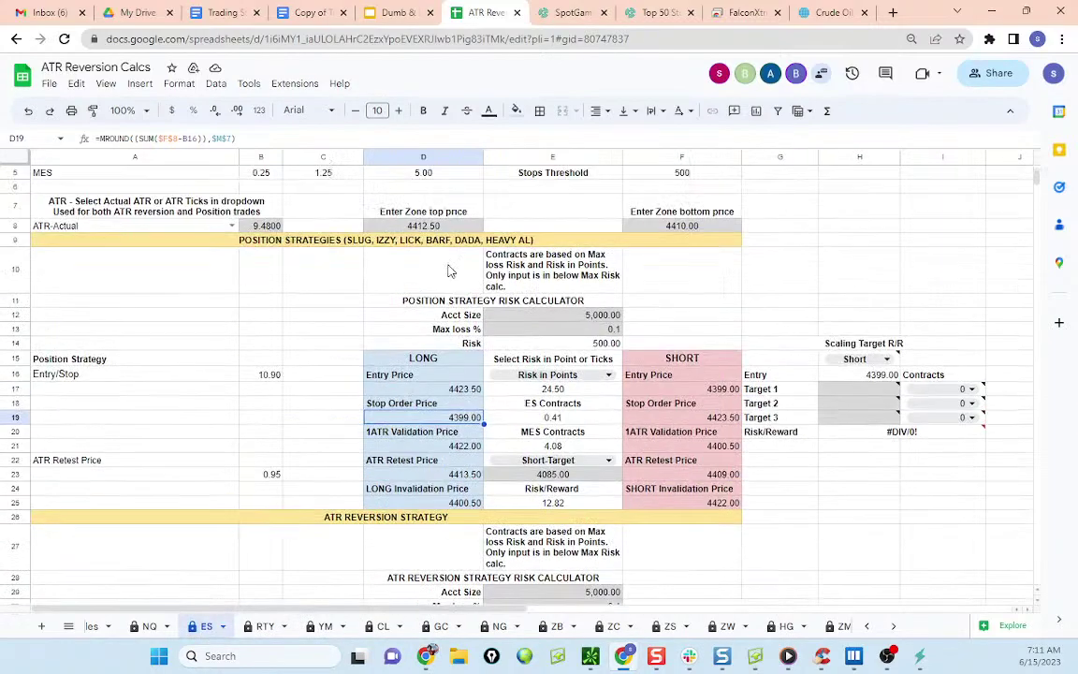
{"action": "left_click", "coordinate": [448, 289]}
{"action": "type", "text": "44"}
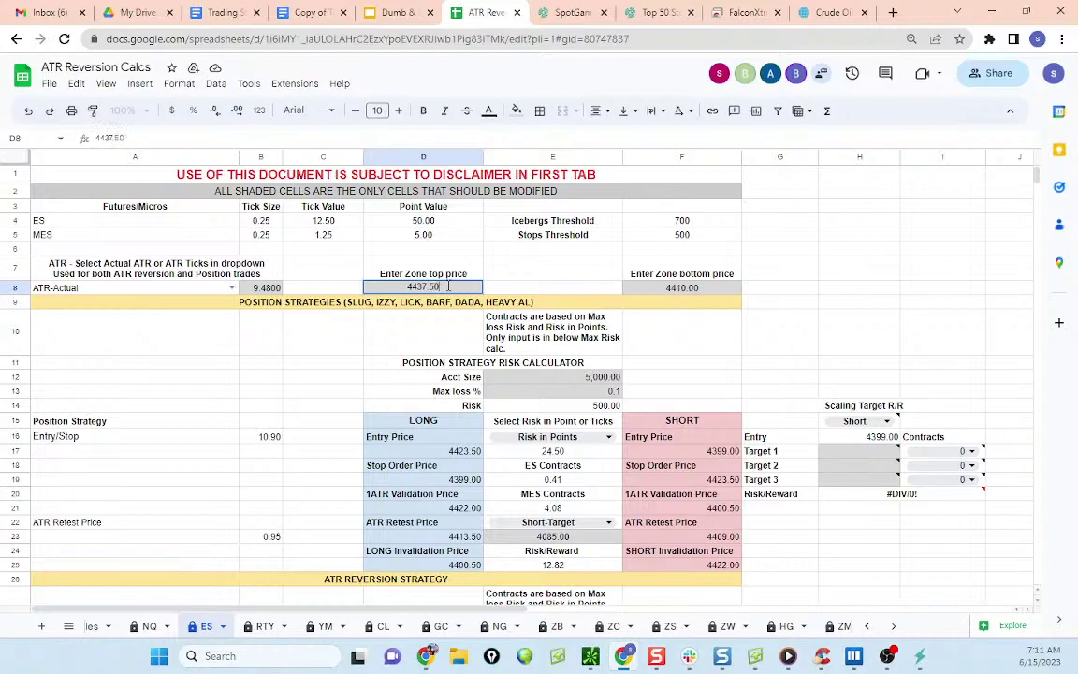
{"action": "left_click", "coordinate": [648, 293]}
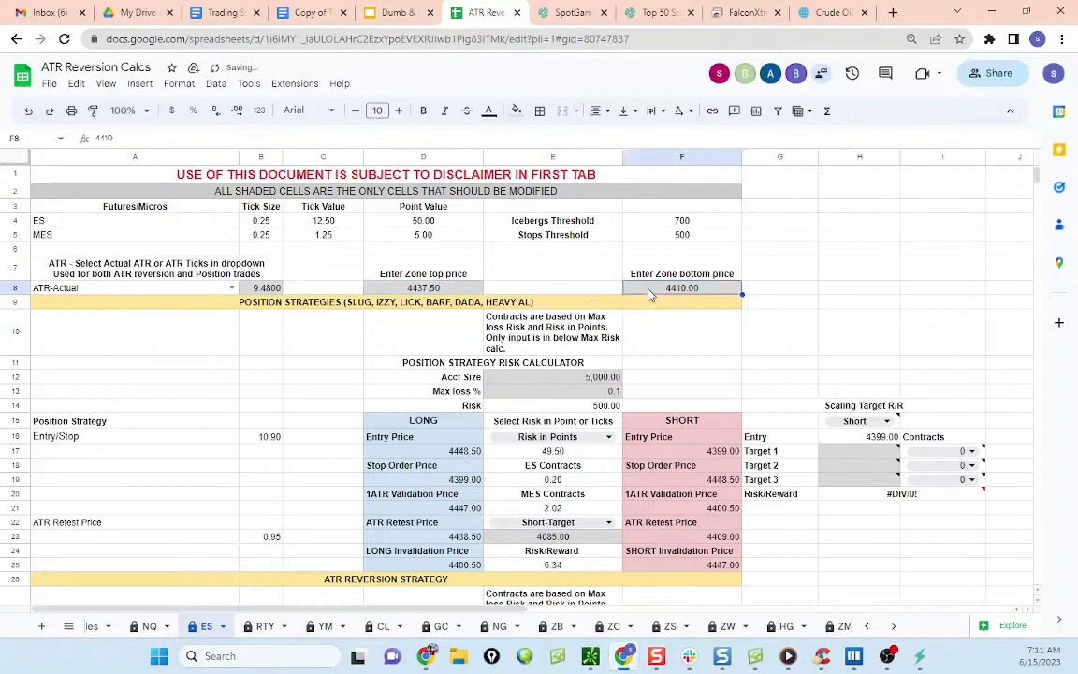
{"action": "type", "text": "4434.75"}
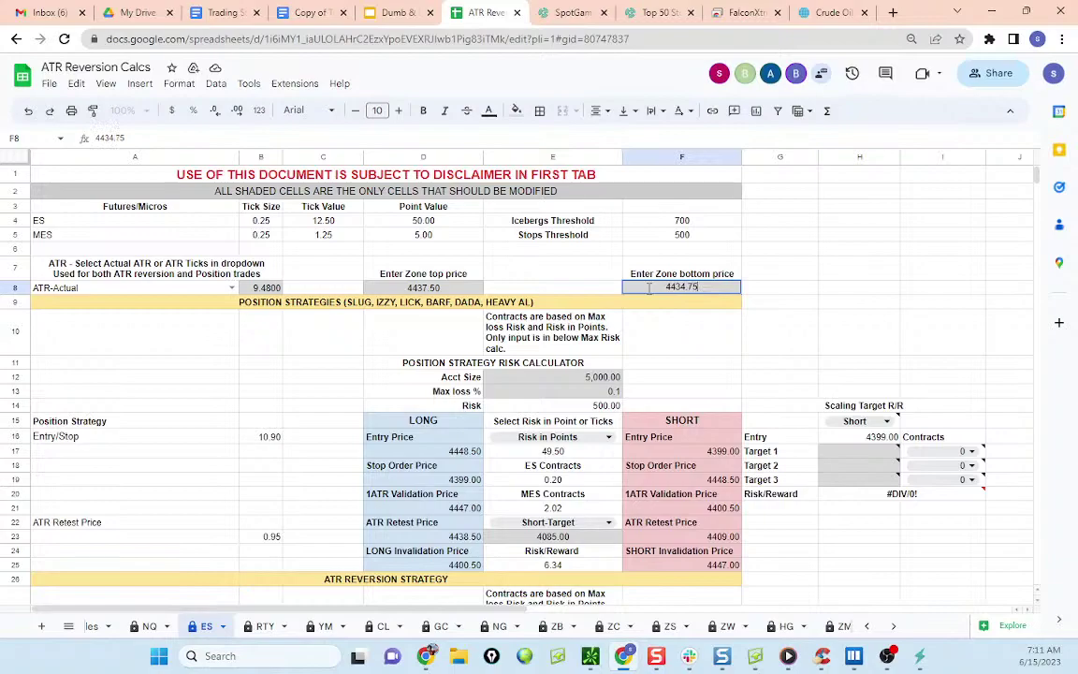
Step: Set the ES sheet's actual ATR to 4.93 and review the position and ATR reversion strategy prices
{"action": "left_click", "coordinate": [250, 290]}
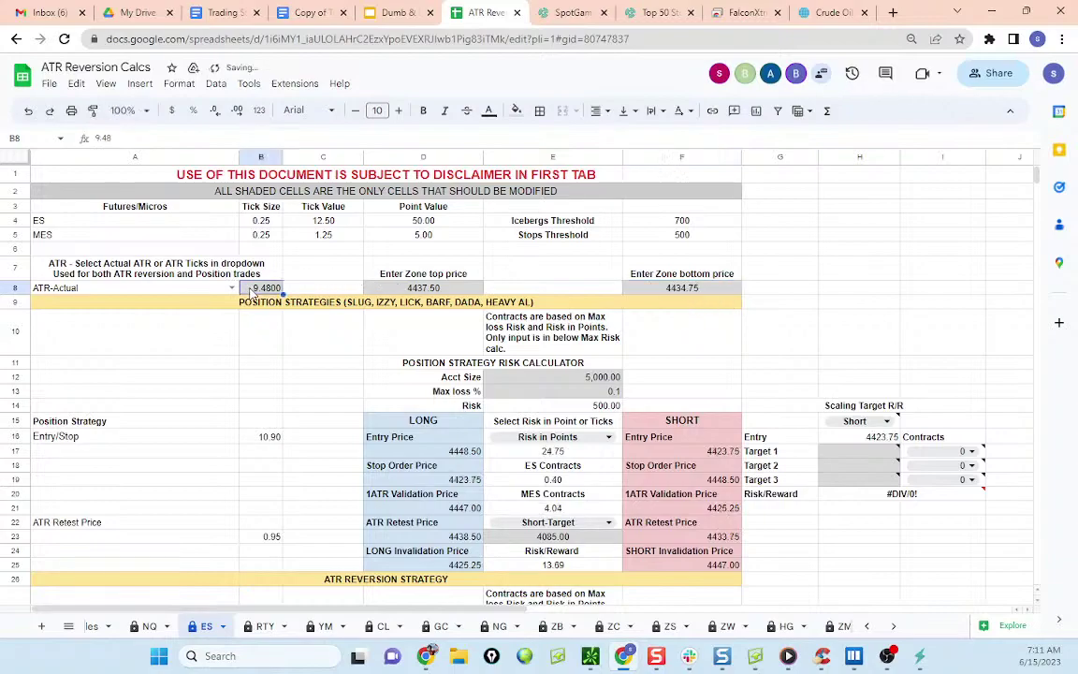
{"action": "type", "text": "4.93"}
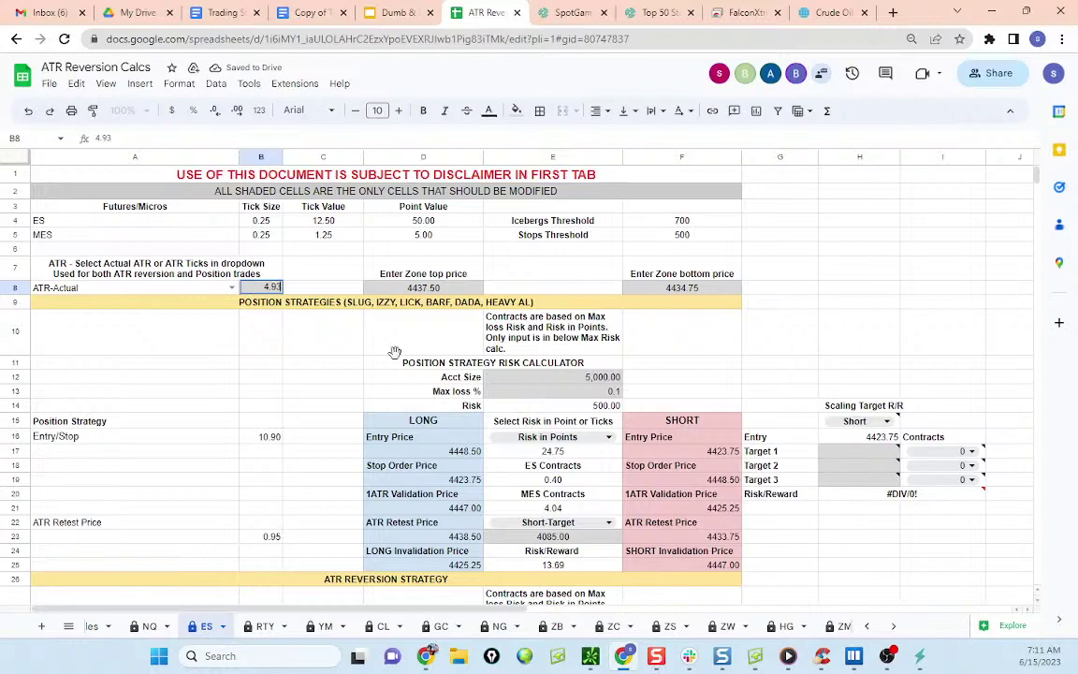
{"action": "left_click", "coordinate": [463, 353]}
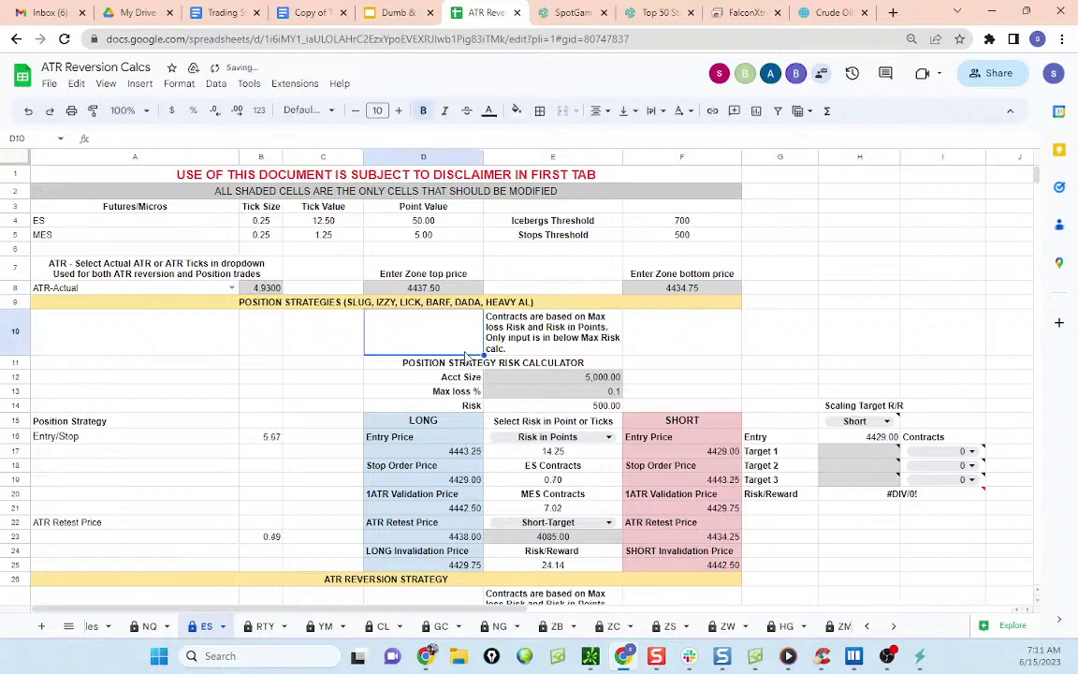
{"action": "scroll", "coordinate": [600, 375], "scroll_direction": "down", "scroll_amount": 1}
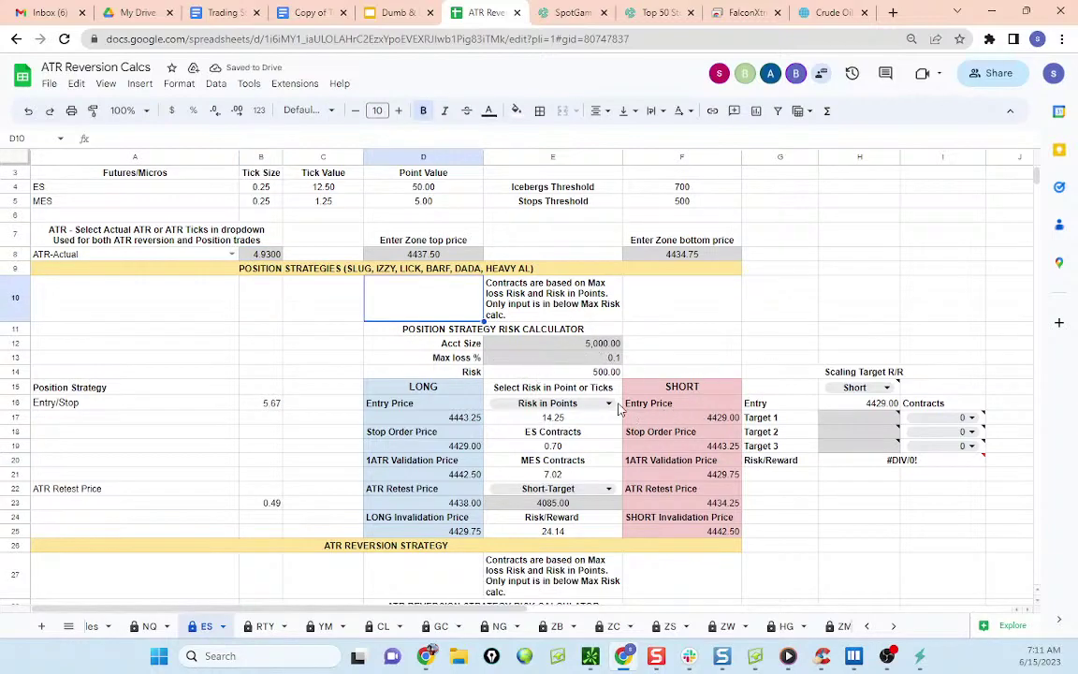
{"action": "scroll", "coordinate": [490, 305], "scroll_direction": "up", "scroll_amount": 1}
{"action": "scroll", "coordinate": [505, 355], "scroll_direction": "down", "scroll_amount": 10}
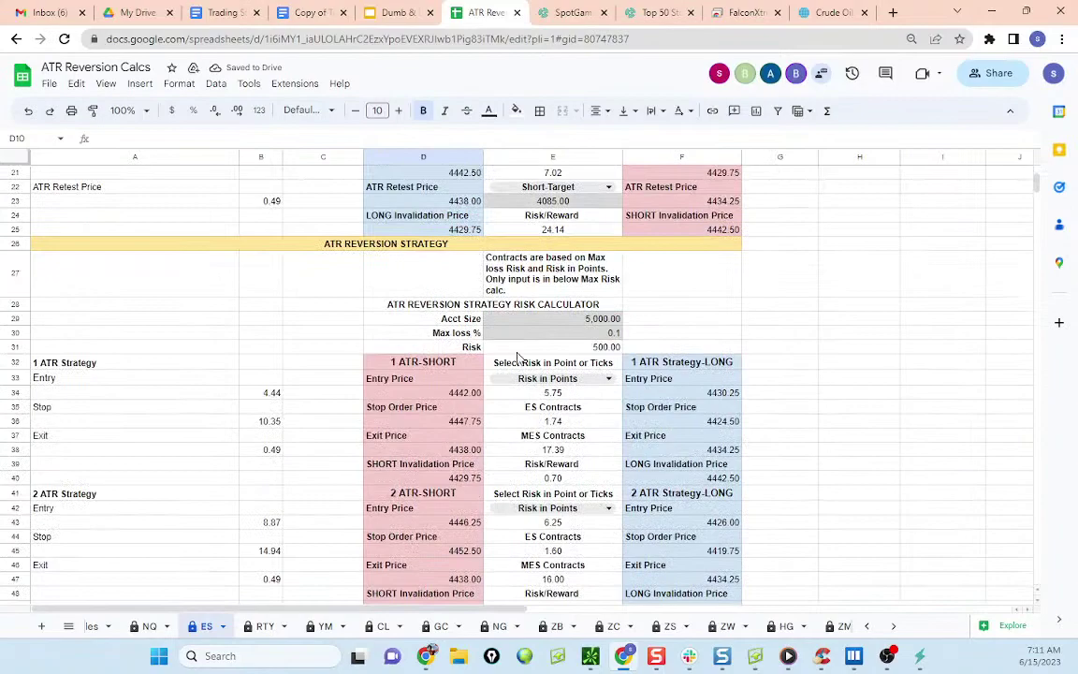
{"action": "scroll", "coordinate": [530, 415], "scroll_direction": "up", "scroll_amount": 8}
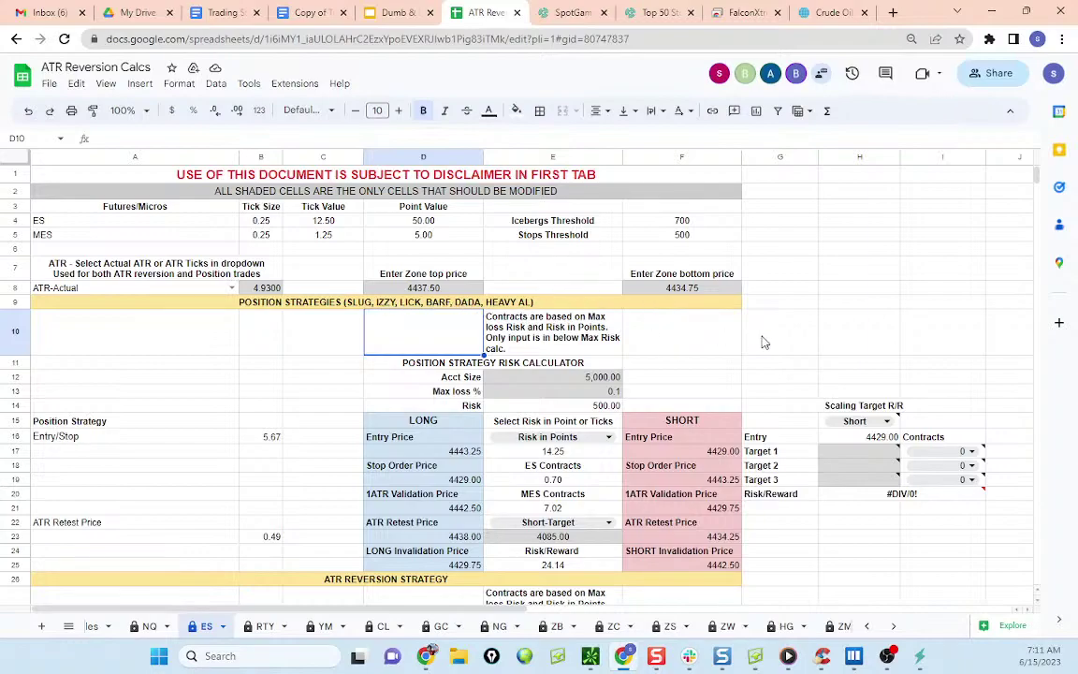
{"action": "left_click", "coordinate": [845, 302]}
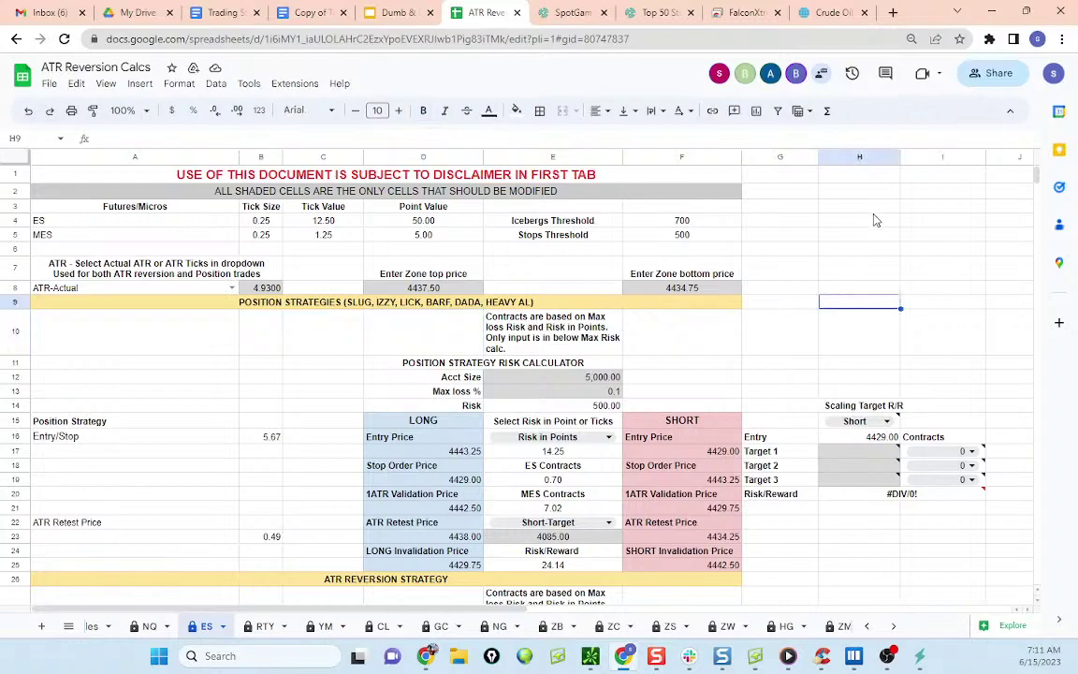
Step: Switch to the FalconXtreme remote desktop session and view the E-Mini S&P 500 chartbook with its VWAP chart in full
{"action": "left_click", "coordinate": [738, 13]}
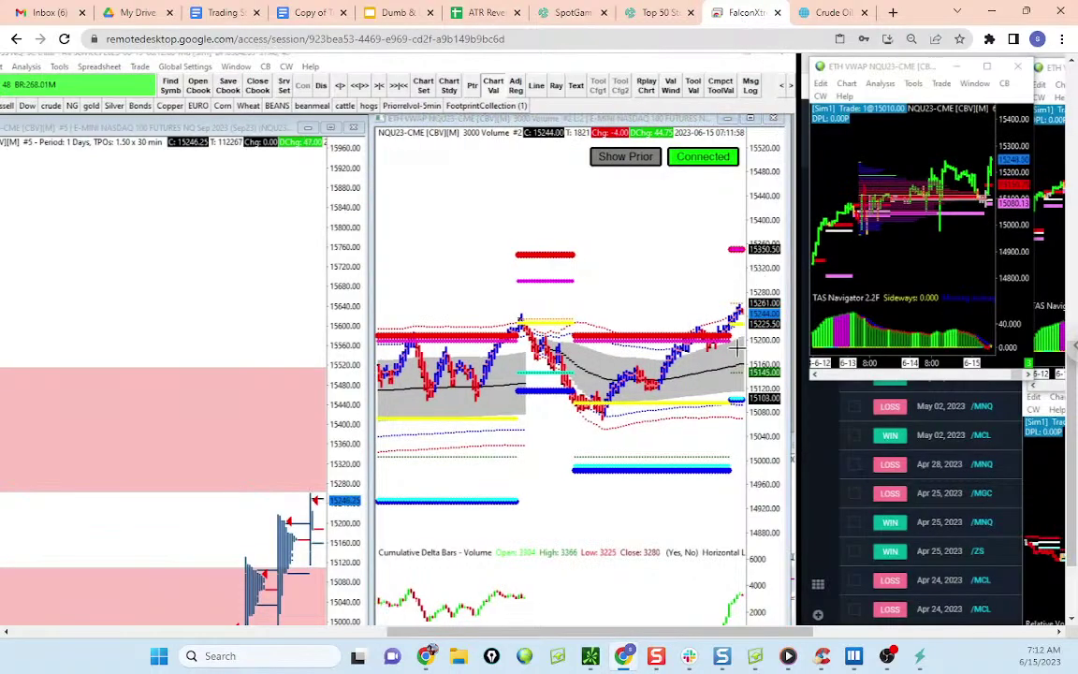
{"action": "left_click_drag", "start_coordinate": [782, 628], "coordinate": [707, 631]}
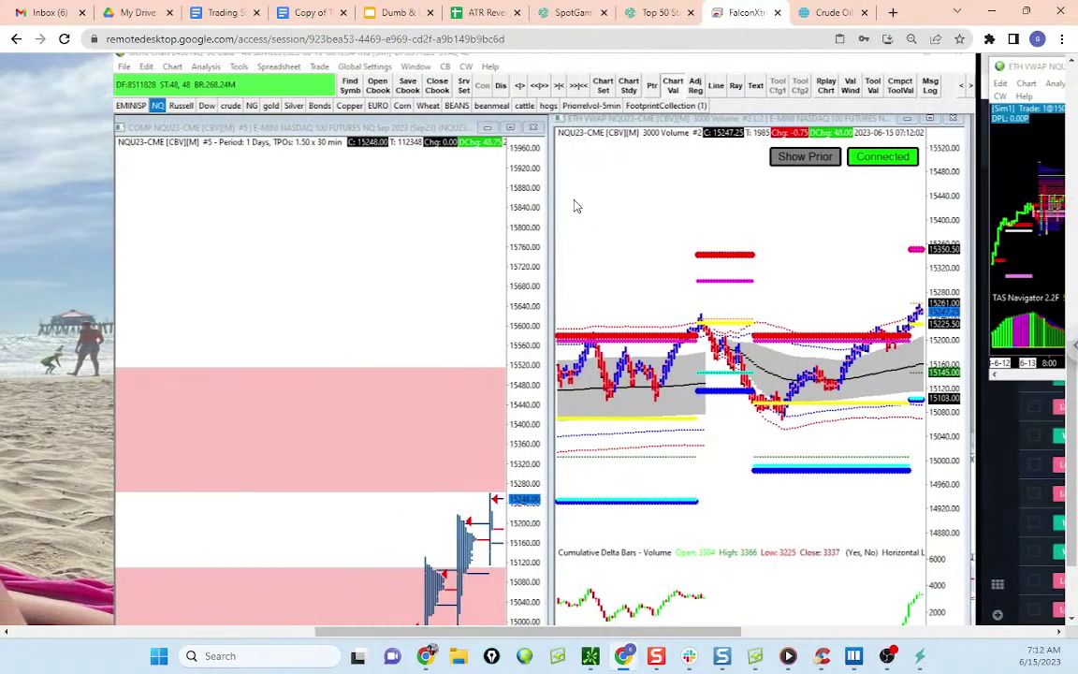
{"action": "left_click", "coordinate": [271, 107]}
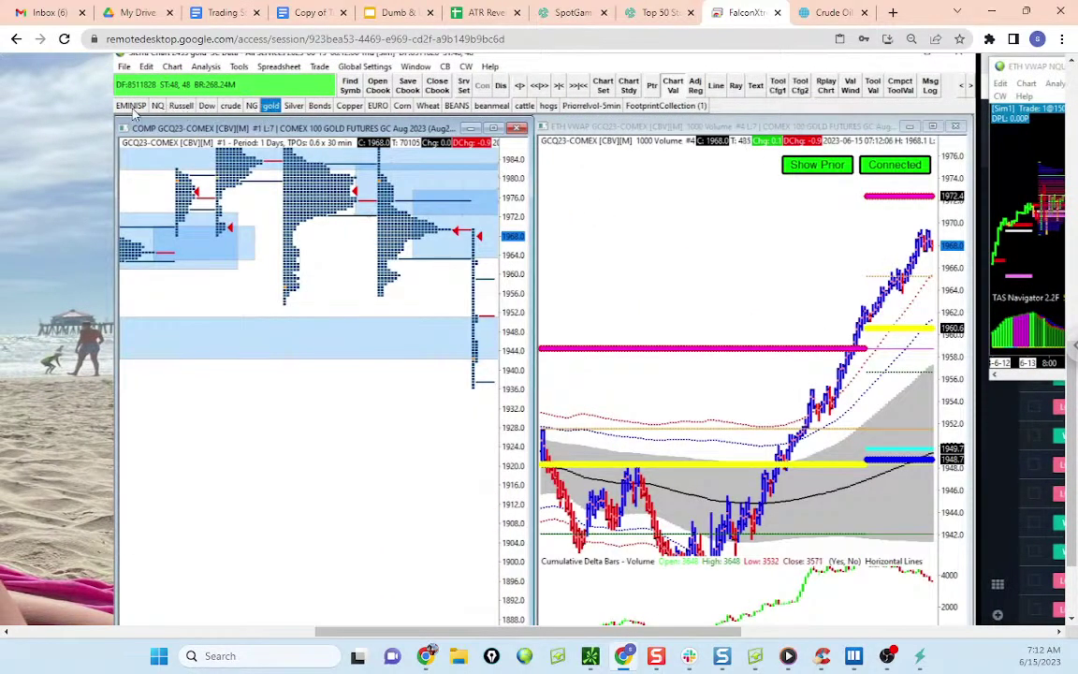
{"action": "left_click", "coordinate": [130, 106]}
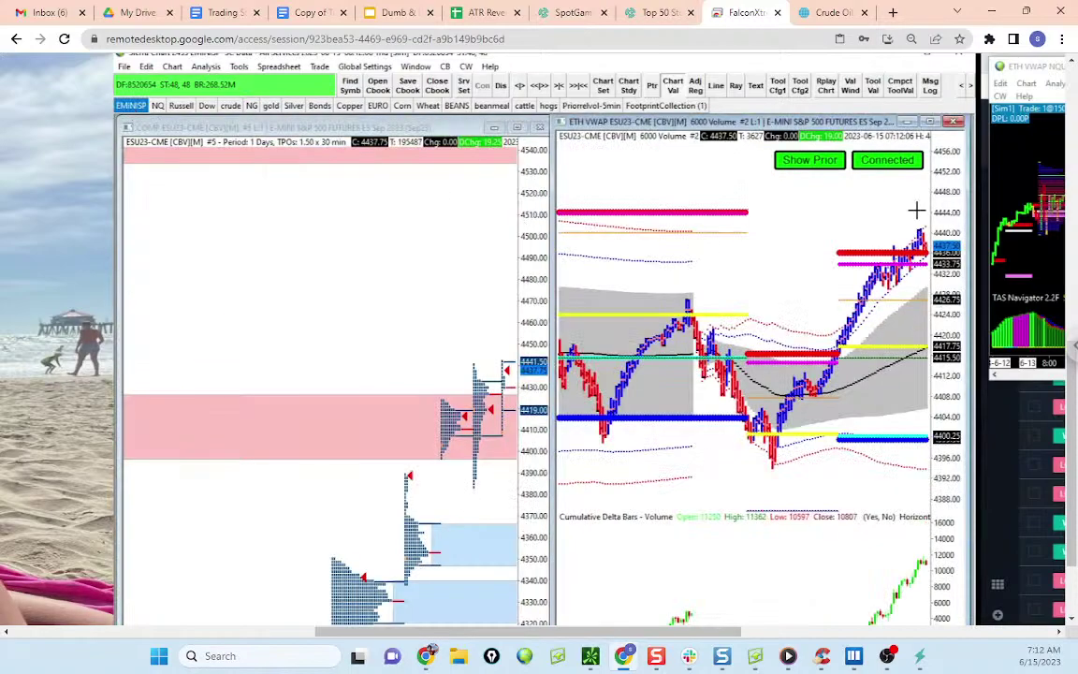
{"action": "left_click", "coordinate": [896, 161]}
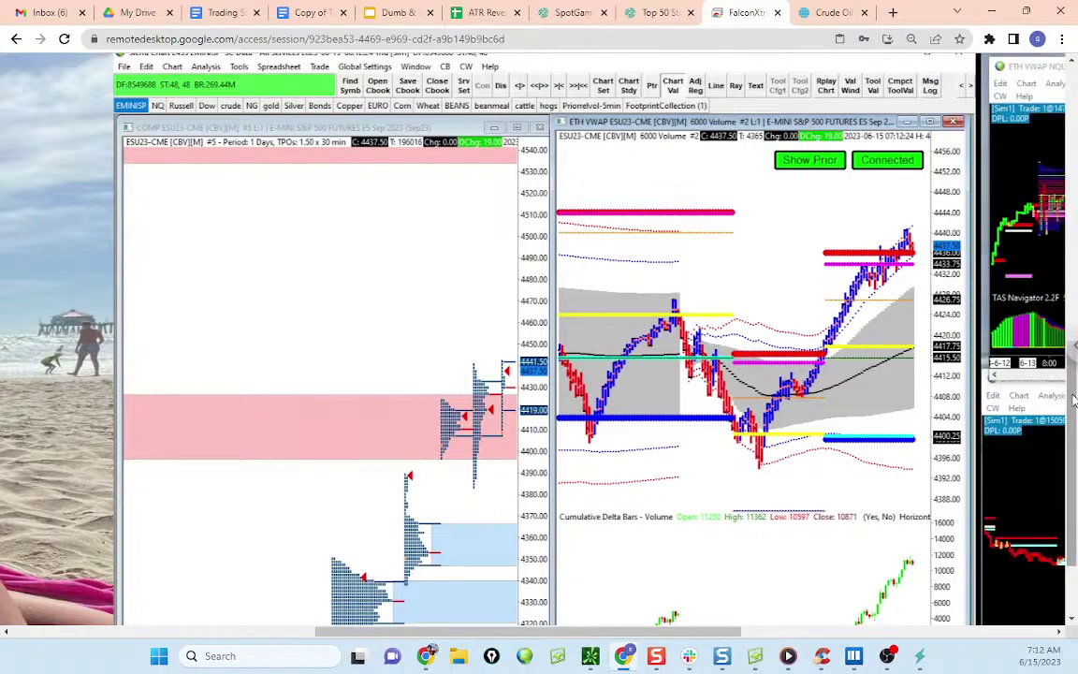
{"action": "scroll", "coordinate": [1072, 393], "scroll_direction": "down", "scroll_amount": 2}
{"action": "left_click_drag", "start_coordinate": [1071, 427], "coordinate": [1072, 423]}
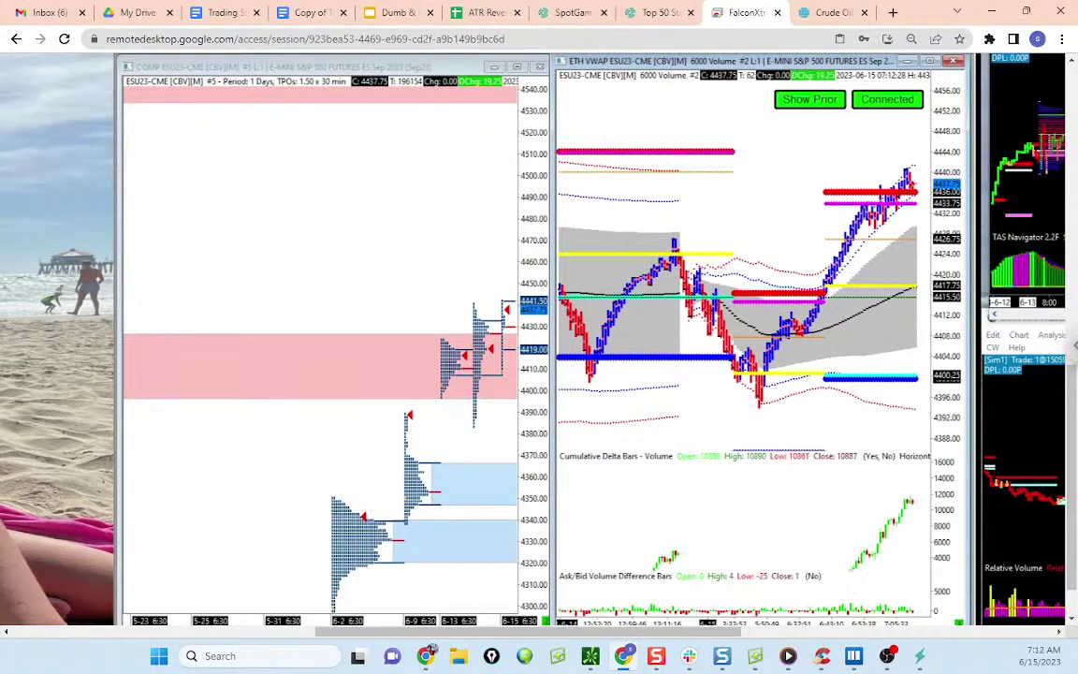
Step: Mark levels around the latest highs on the E-Mini S&P 500 VWAP chart with freehand screen strokes, and clear them
{"action": "key", "text": "ctrl+2"}
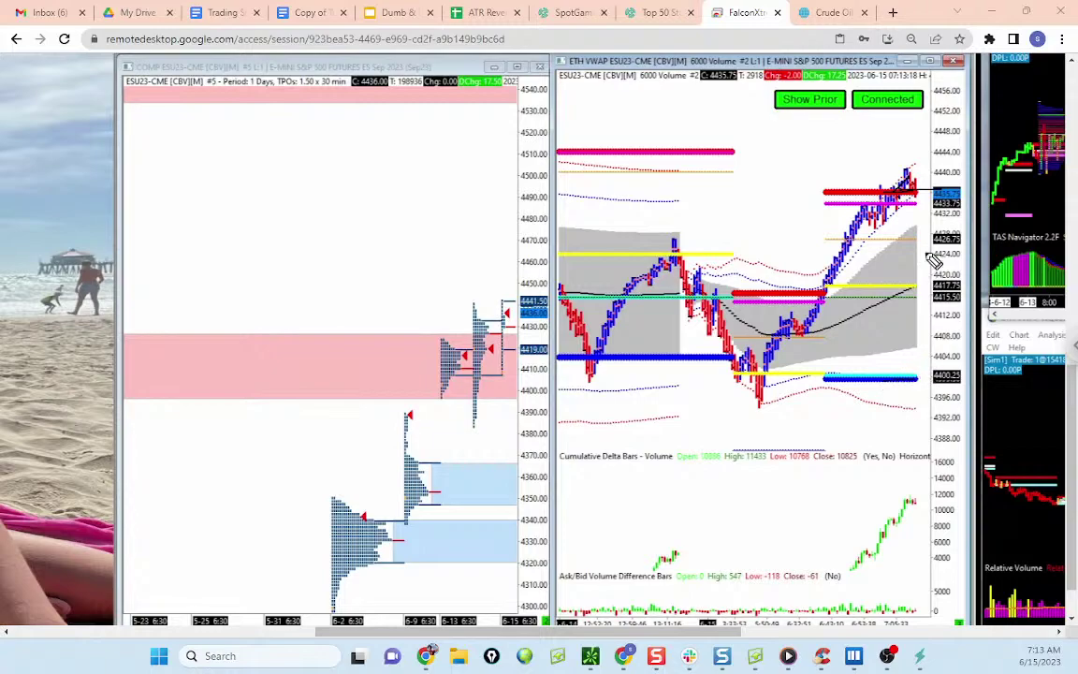
{"action": "left_click_drag", "start_coordinate": [912, 119], "coordinate": [937, 114]}
{"action": "left_click_drag", "start_coordinate": [916, 165], "coordinate": [937, 162]}
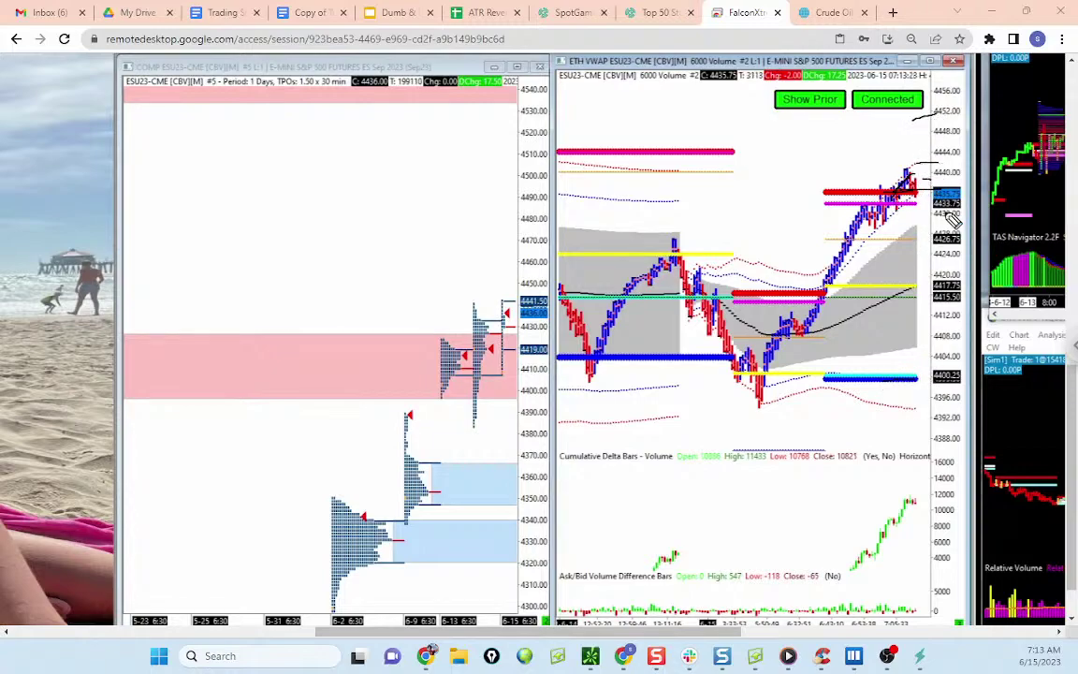
{"action": "left_click_drag", "start_coordinate": [924, 209], "coordinate": [922, 271]}
{"action": "key", "text": "Escape"}
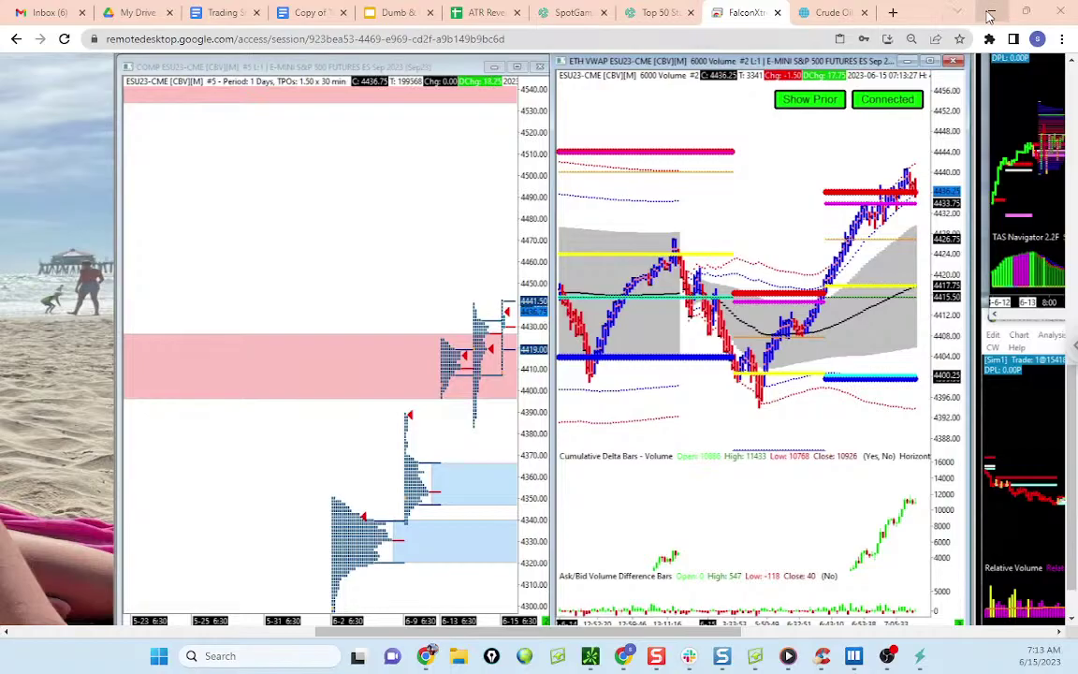
Step: Return to the Bookmap E-Mini S&P 500 chart and turn off drawing mode
{"action": "left_click", "coordinate": [990, 13]}
{"action": "left_click", "coordinate": [275, 35]}
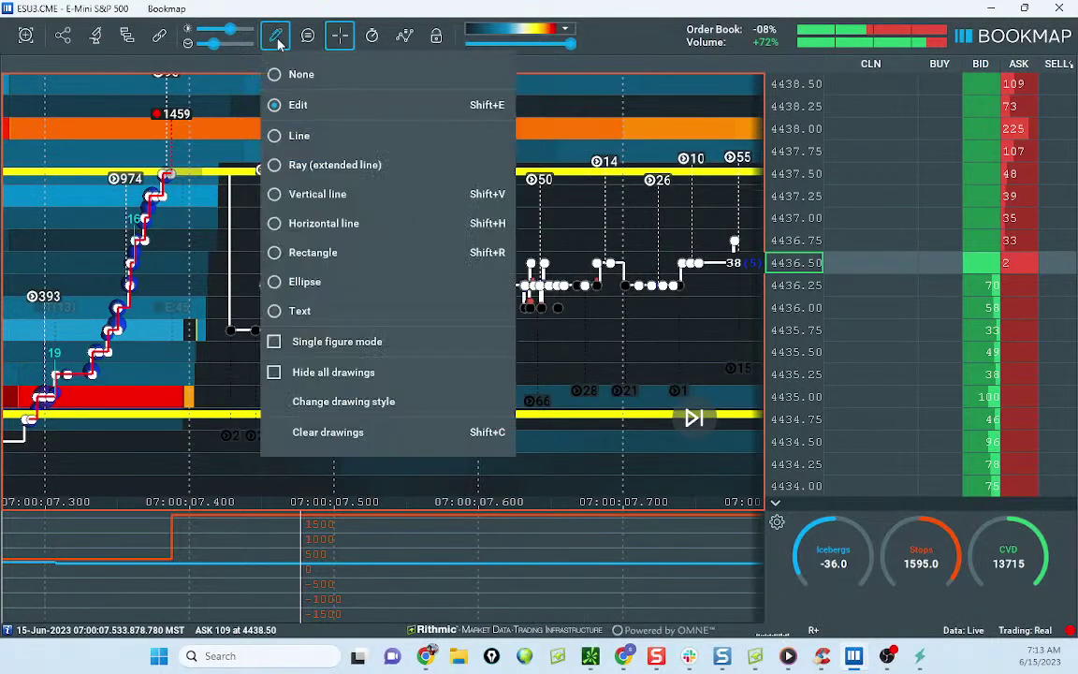
{"action": "left_click", "coordinate": [277, 70]}
Step: Widen the Bookmap chart to the 06:45 to 07:15 range to examine the stop runs around the two zone lines
{"action": "scroll", "coordinate": [444, 138], "scroll_direction": "down", "scroll_amount": 8}
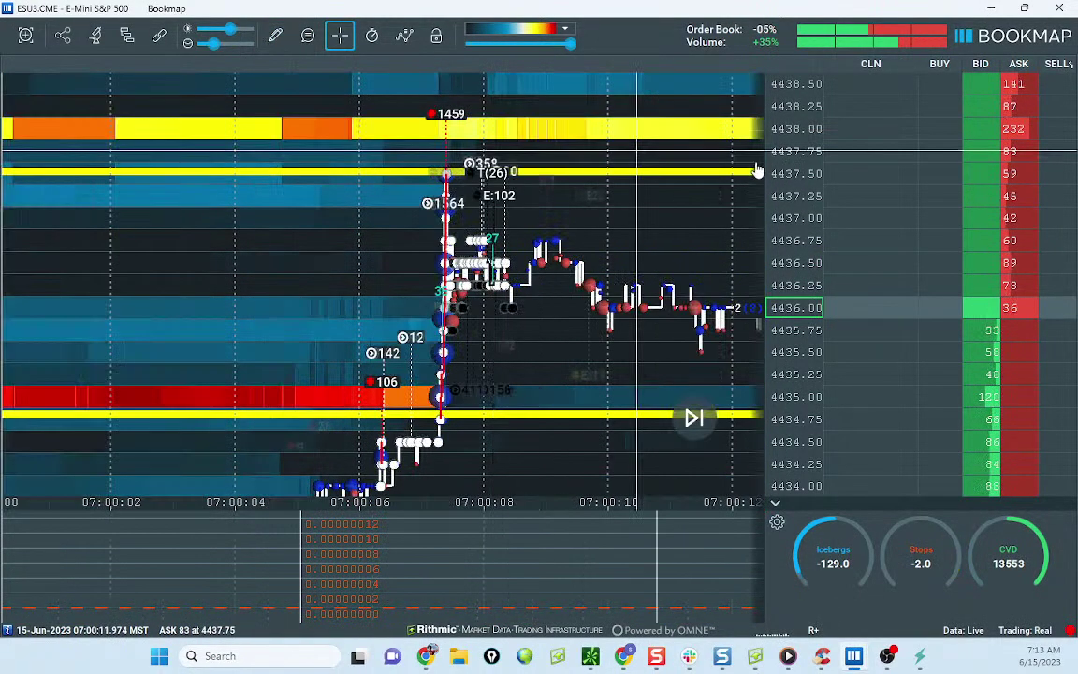
{"action": "scroll", "coordinate": [787, 182], "scroll_direction": "down", "scroll_amount": 2}
{"action": "left_click_drag", "start_coordinate": [599, 173], "coordinate": [545, 167]}
{"action": "scroll", "coordinate": [545, 167], "scroll_direction": "down", "scroll_amount": 5}
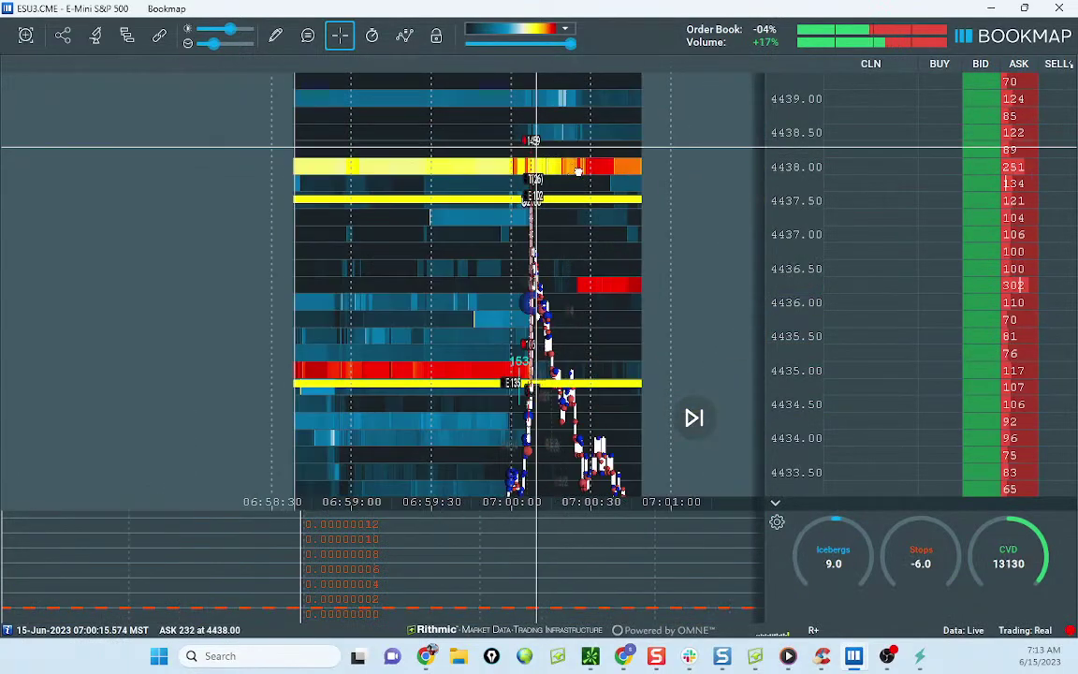
{"action": "left_click_drag", "start_coordinate": [803, 202], "coordinate": [795, 245]}
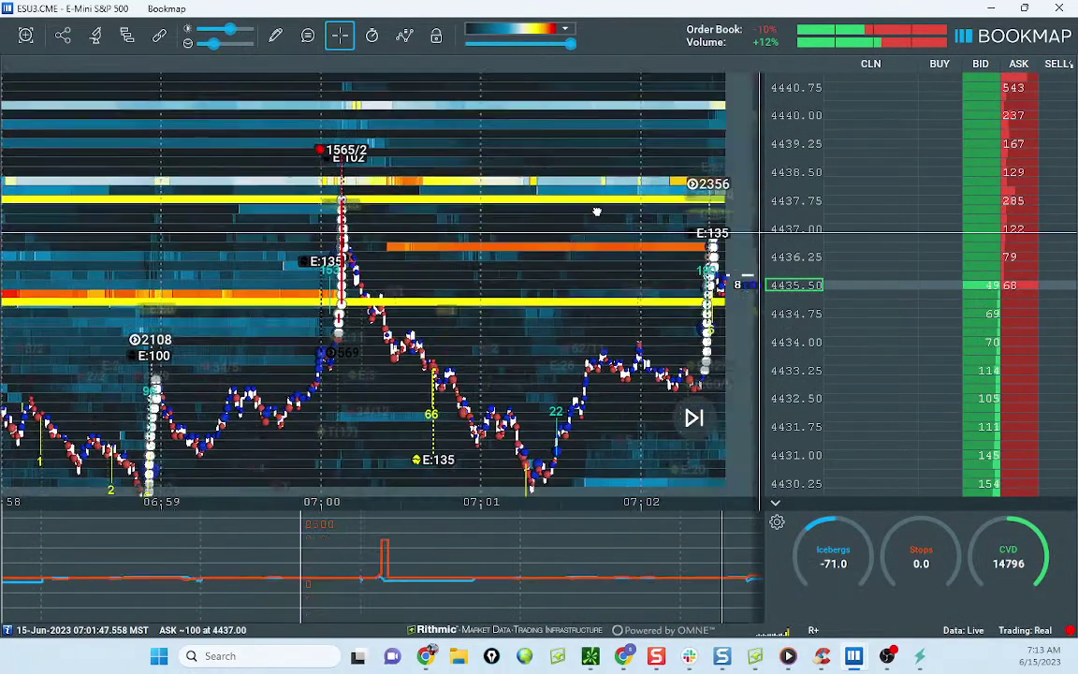
{"action": "scroll", "coordinate": [524, 173], "scroll_direction": "down", "scroll_amount": 5}
{"action": "scroll", "coordinate": [739, 235], "scroll_direction": "down", "scroll_amount": 5}
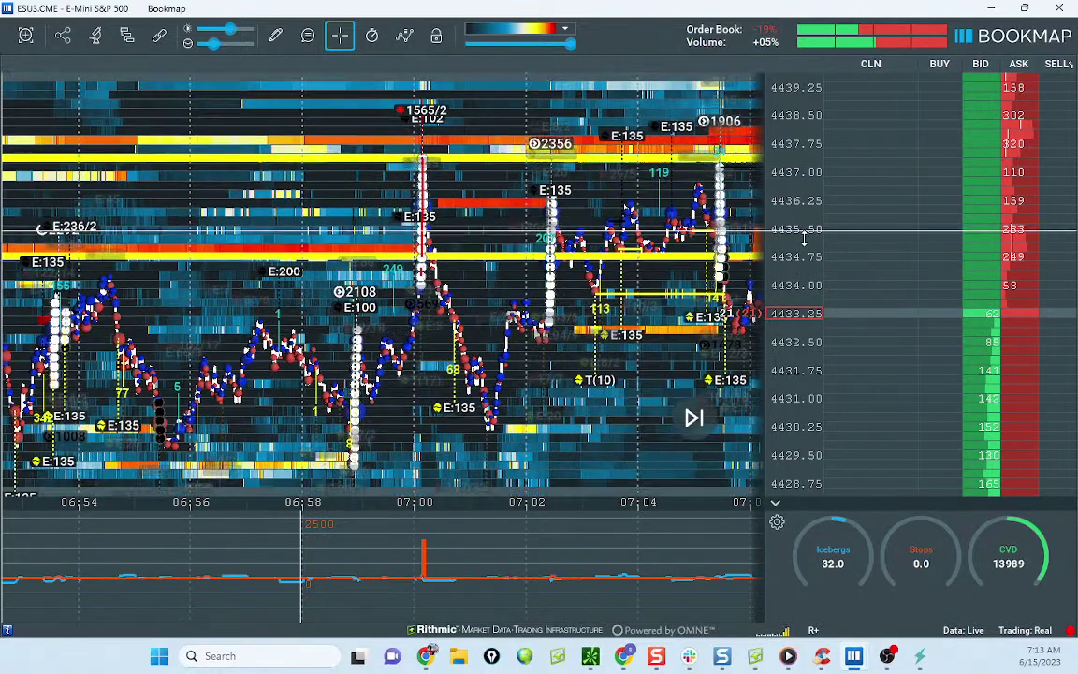
{"action": "scroll", "coordinate": [423, 190], "scroll_direction": "down", "scroll_amount": 3}
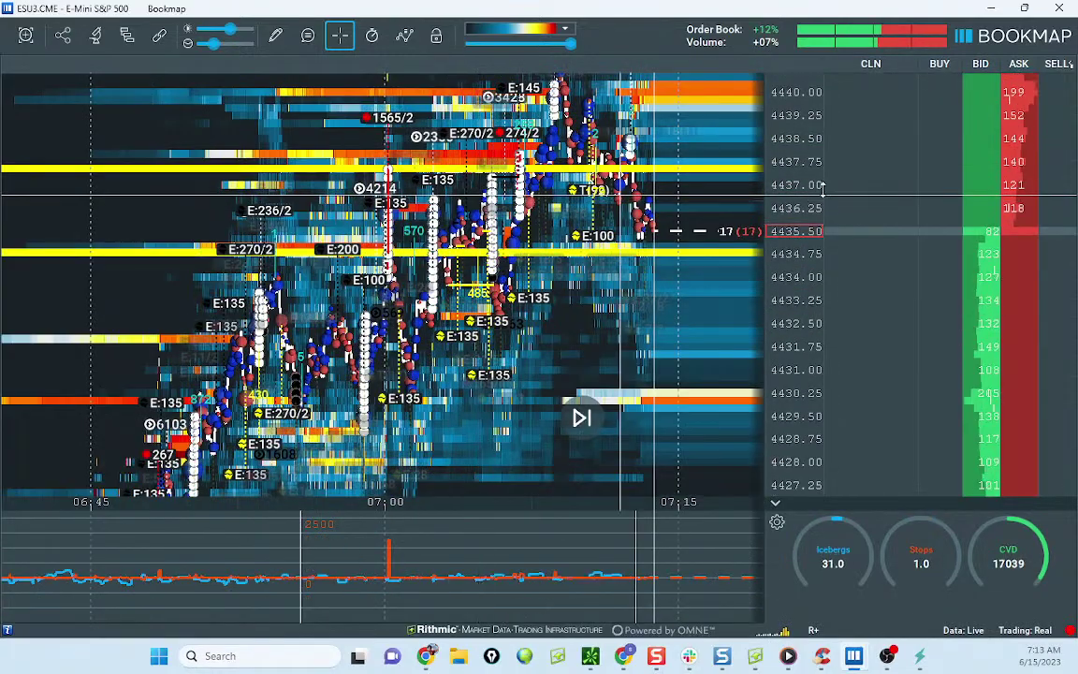
Step: Show the Delta % indicator as a line in the pane below the S&P 500 chart
{"action": "left_click", "coordinate": [777, 521]}
{"action": "left_click", "coordinate": [805, 419]}
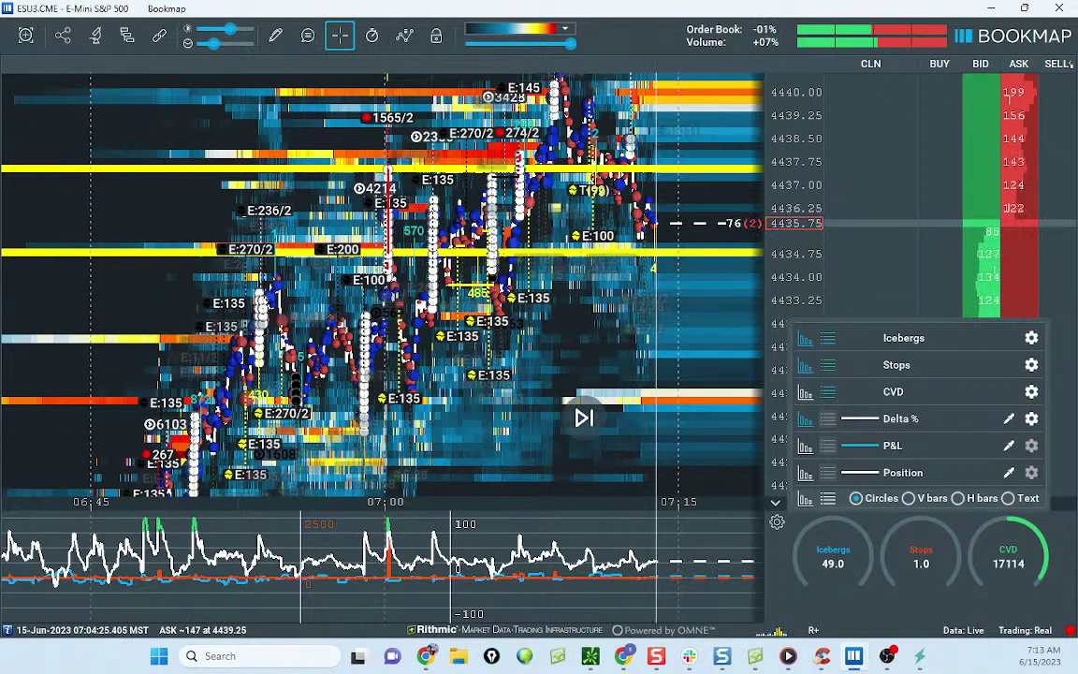
{"action": "key", "text": "Escape"}
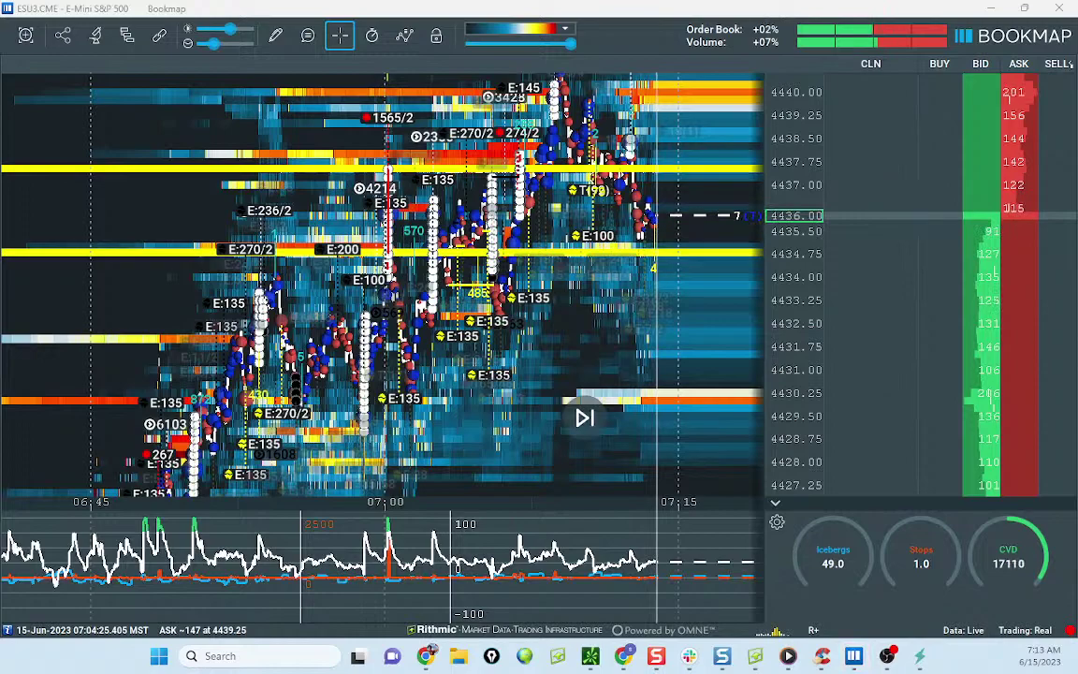
Step: Circle the stop-run zone, sketch an arrow down to about 4430.25, circle the Delta % spikes, and clear the screen annotations
{"action": "mouse_move", "coordinate": [521, 153]}
{"action": "left_mouse_down"}
{"action": "mouse_move", "coordinate": [361, 161]}
{"action": "mouse_move", "coordinate": [544, 229]}
{"action": "mouse_move", "coordinate": [571, 213]}
{"action": "left_mouse_up"}
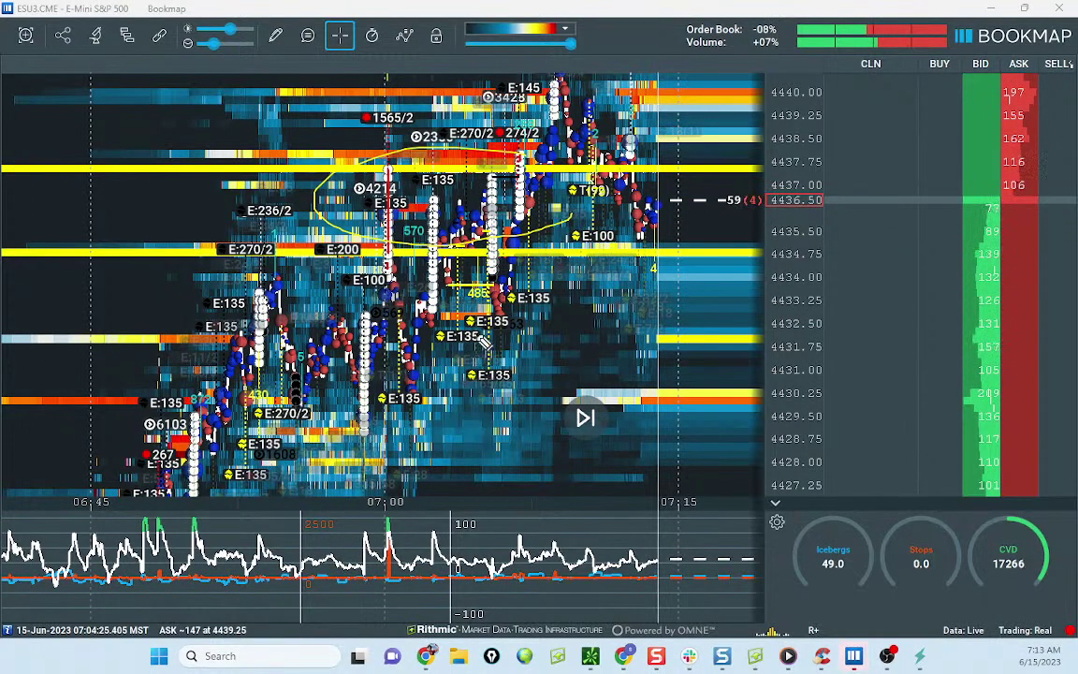
{"action": "mouse_move", "coordinate": [529, 268]}
{"action": "left_mouse_down"}
{"action": "mouse_move", "coordinate": [573, 302]}
{"action": "mouse_move", "coordinate": [566, 387]}
{"action": "mouse_move", "coordinate": [585, 358]}
{"action": "left_mouse_up"}
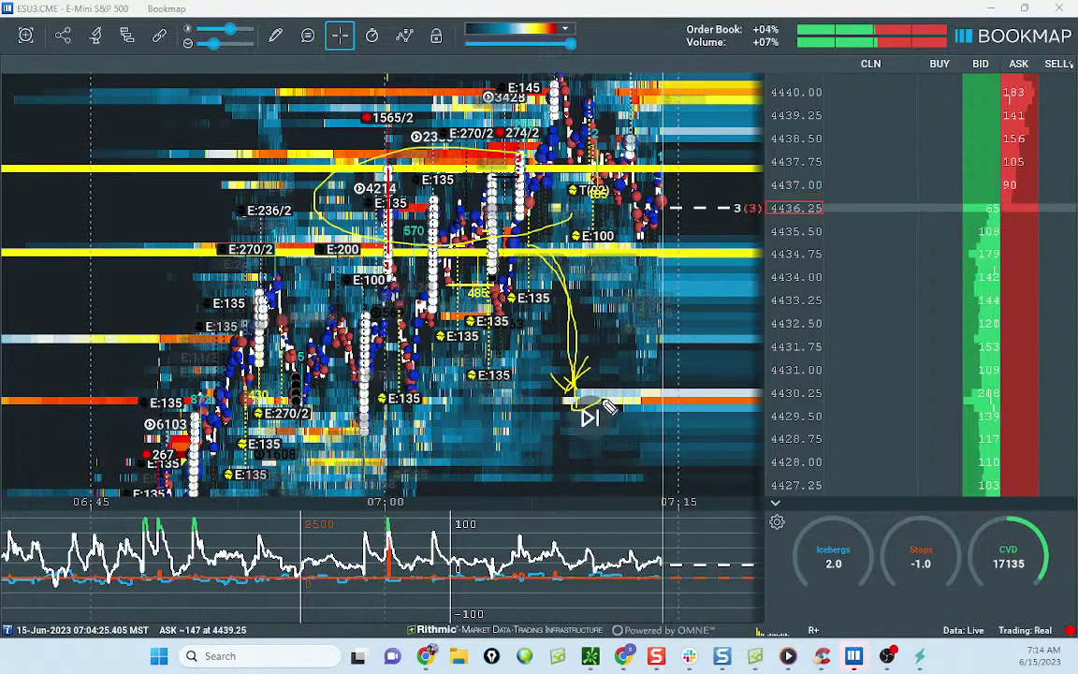
{"action": "mouse_move", "coordinate": [403, 494]}
{"action": "left_mouse_down"}
{"action": "mouse_move", "coordinate": [125, 505]}
{"action": "mouse_move", "coordinate": [26, 527]}
{"action": "mouse_move", "coordinate": [233, 543]}
{"action": "mouse_move", "coordinate": [423, 512]}
{"action": "left_mouse_up"}
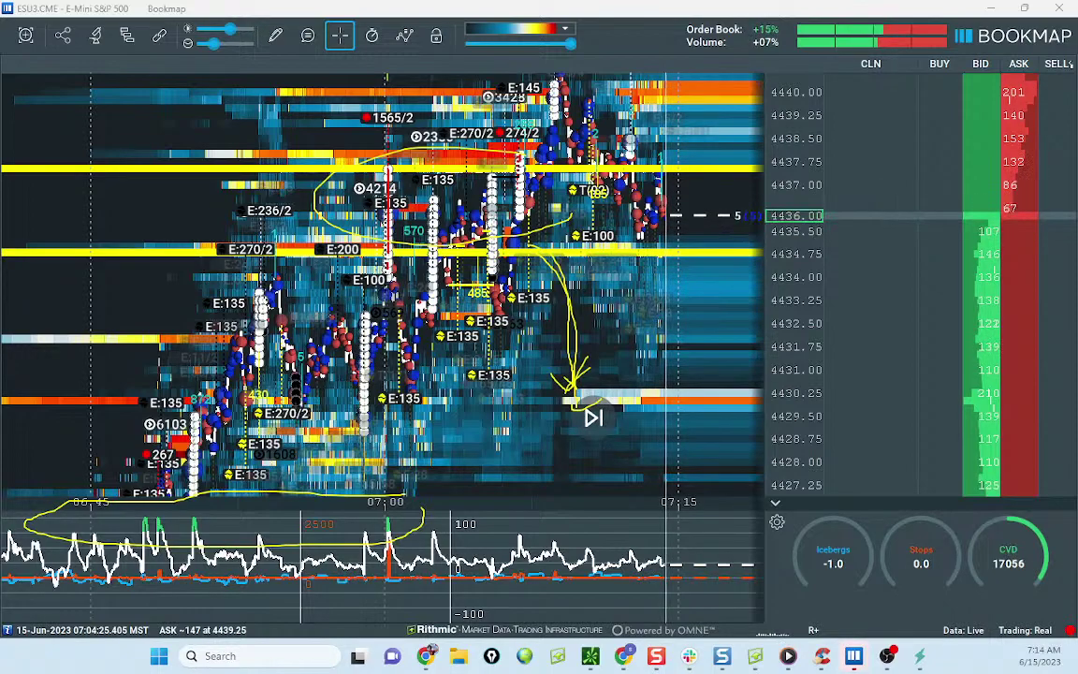
{"action": "key", "text": "Escape"}
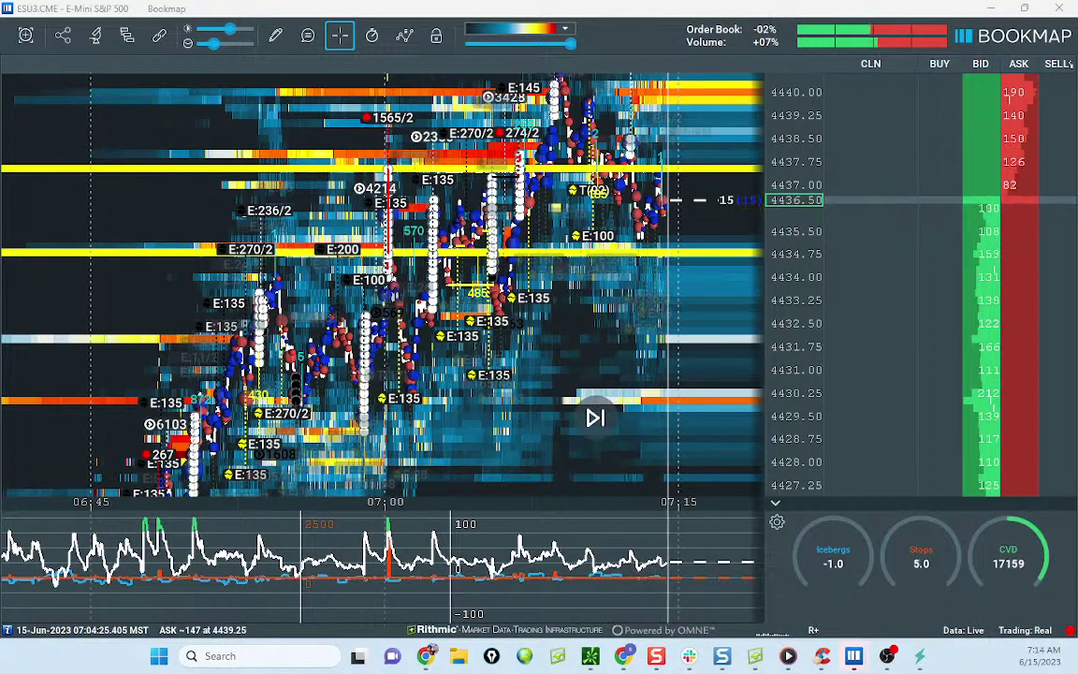
{"action": "key", "text": "ctrl+z"}
{"action": "key", "text": "Escape"}
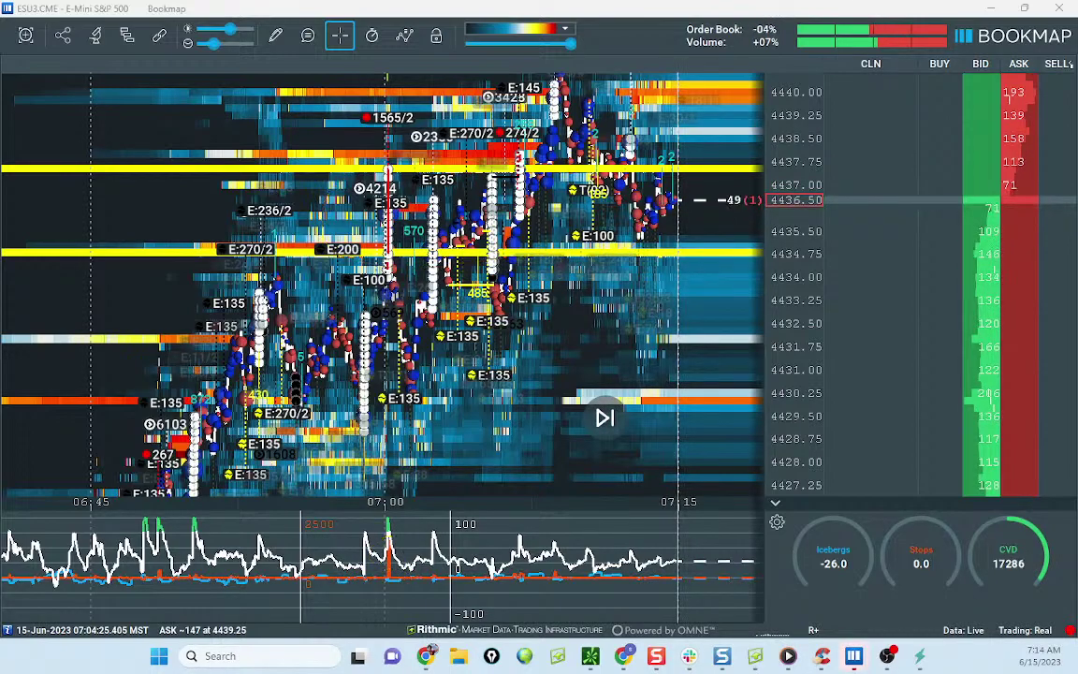
Step: Take the Bookmap window out of its maximized state and move it aside on the desktop
{"action": "left_click_drag", "start_coordinate": [713, 13], "coordinate": [637, 75]}
{"action": "left_click_drag", "start_coordinate": [636, 13], "coordinate": [1077, 85]}
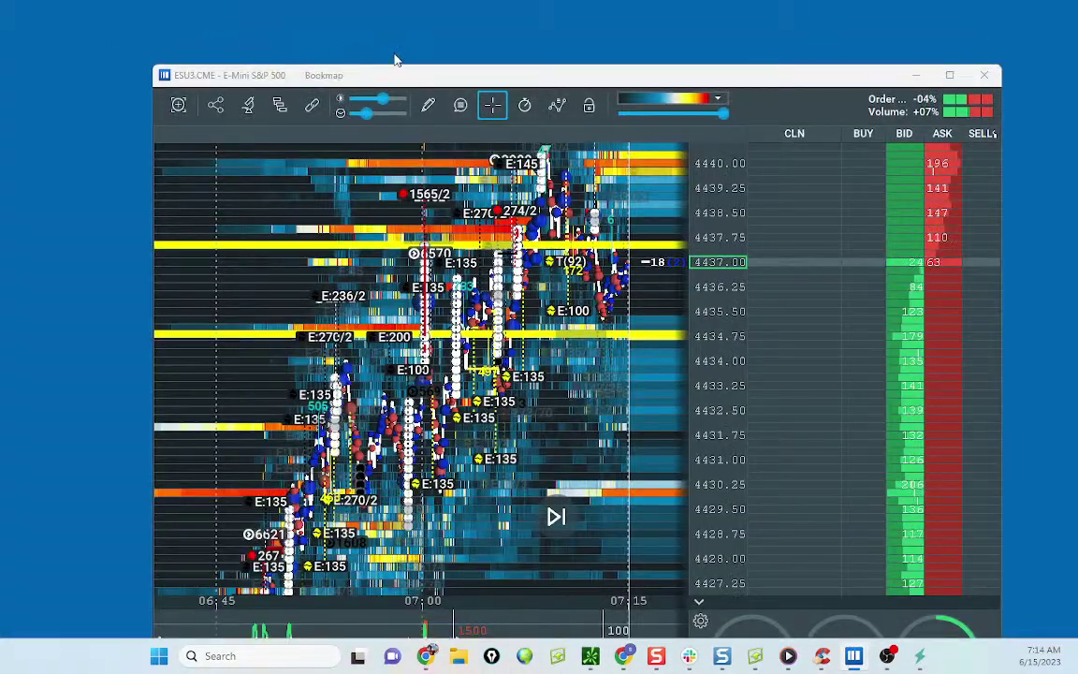
Step: Maximize the Bookmap window and switch to the Chrome window showing the FalconXtreme remote session
{"action": "left_click", "coordinate": [948, 75]}
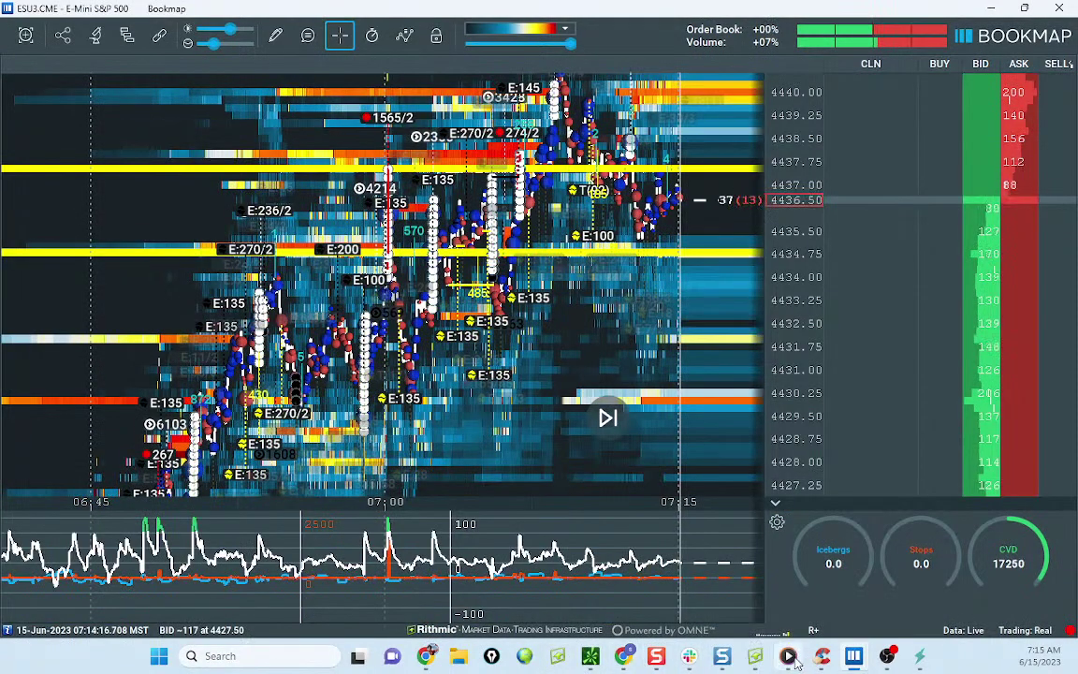
{"action": "mouse_move", "coordinate": [701, 663]}
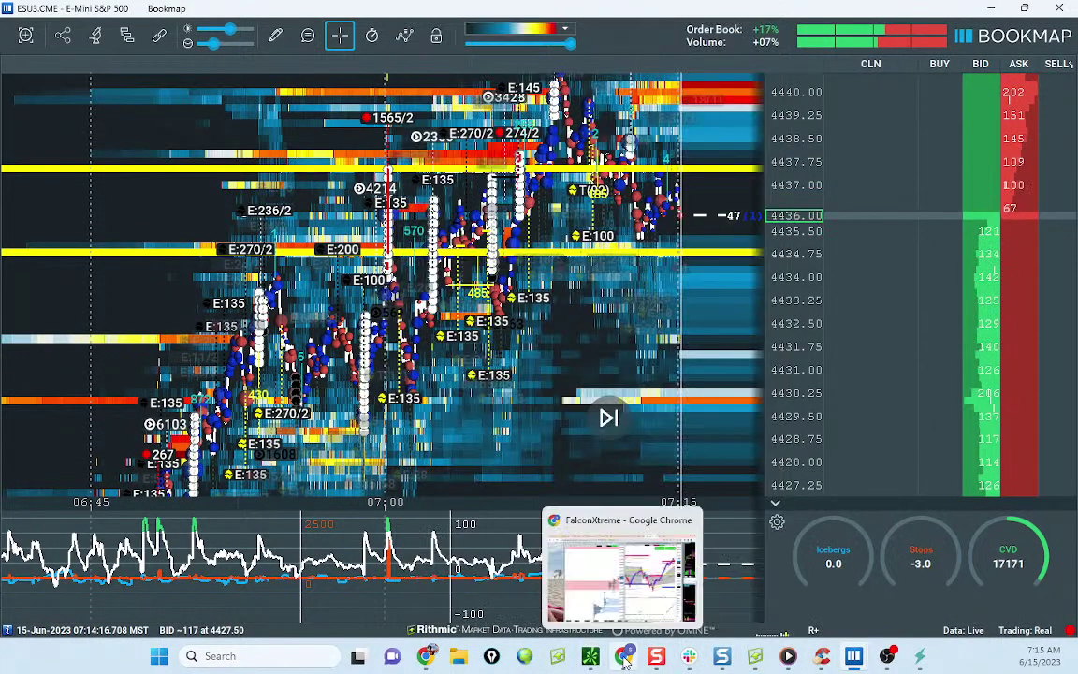
{"action": "left_click", "coordinate": [624, 657]}
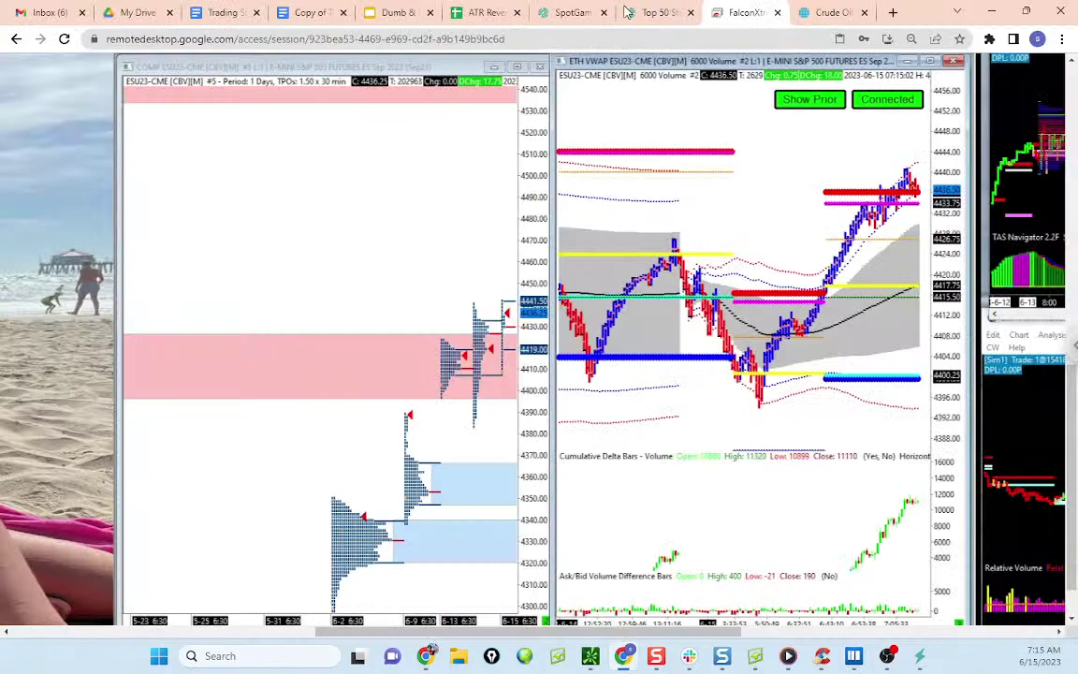
{"action": "mouse_move", "coordinate": [485, 17]}
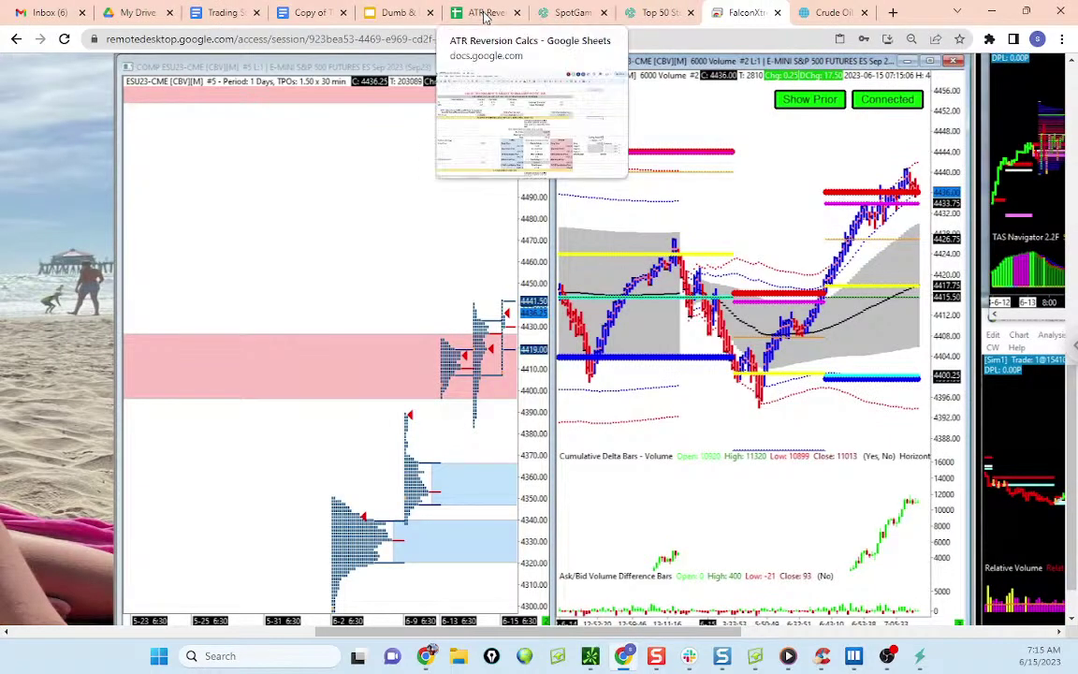
Step: Highlight the Stop Run at Major Lugs (SLUG) entry in the Copy of Trading Strategies document for review
{"action": "left_click", "coordinate": [316, 15]}
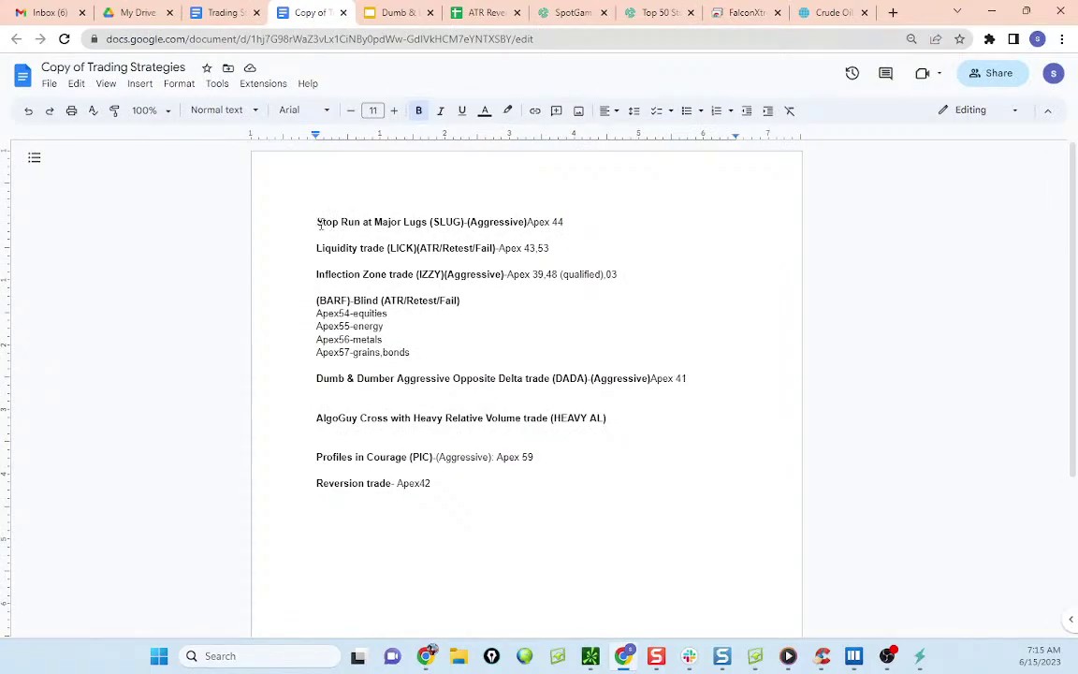
{"action": "left_click_drag", "start_coordinate": [317, 223], "coordinate": [556, 222]}
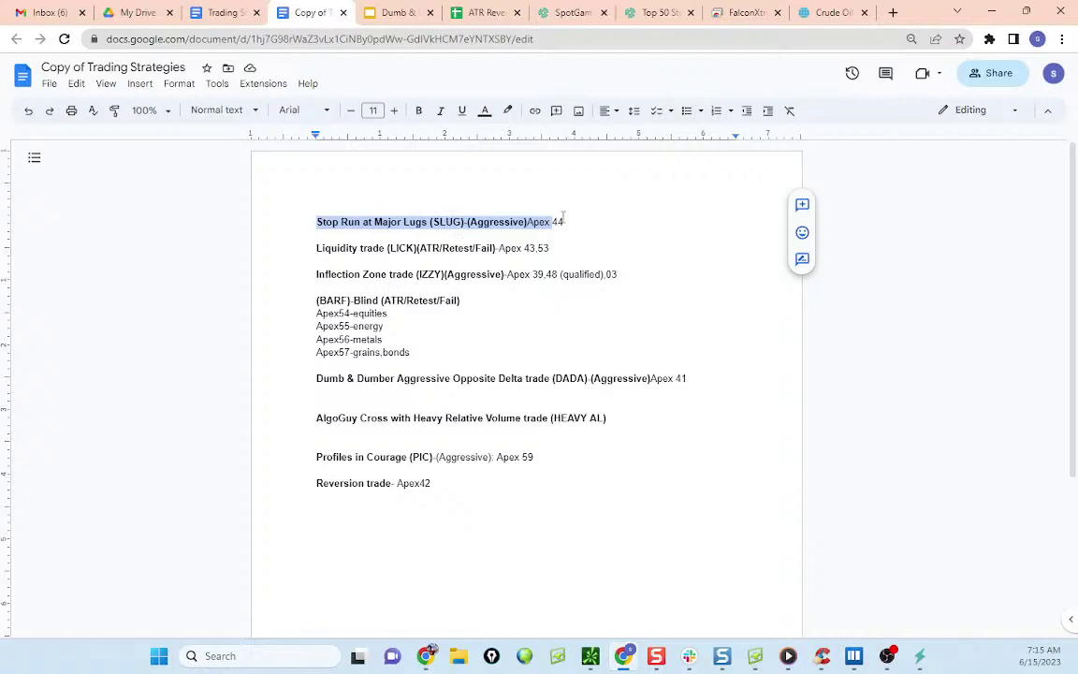
{"action": "left_click", "coordinate": [565, 221]}
{"action": "left_click", "coordinate": [498, 222]}
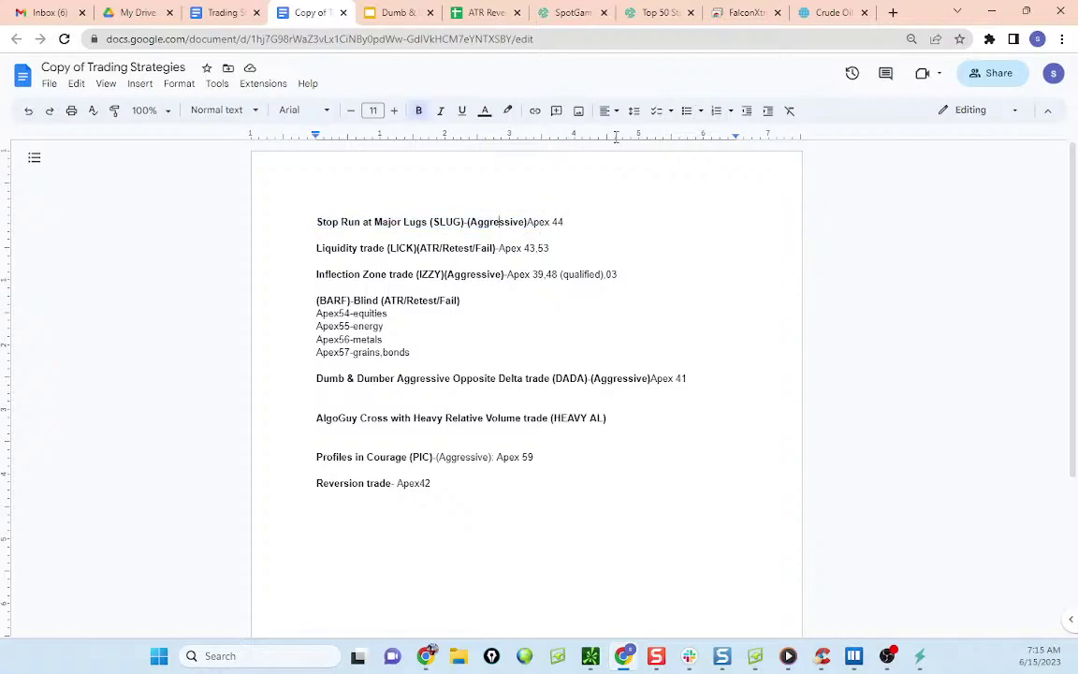
Step: Inspect the short entry price and the MES contracts cell on the ES sheet of ATR Reversion Calcs
{"action": "left_click", "coordinate": [477, 13]}
{"action": "scroll", "coordinate": [655, 347], "scroll_direction": "down", "scroll_amount": 2}
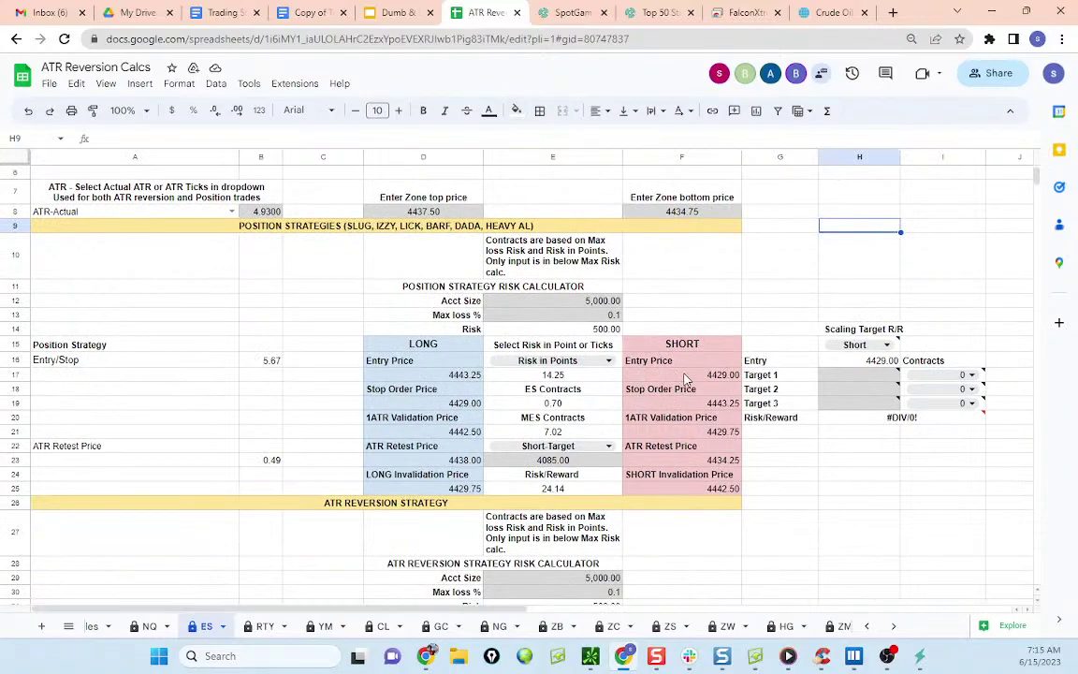
{"action": "left_click", "coordinate": [723, 376]}
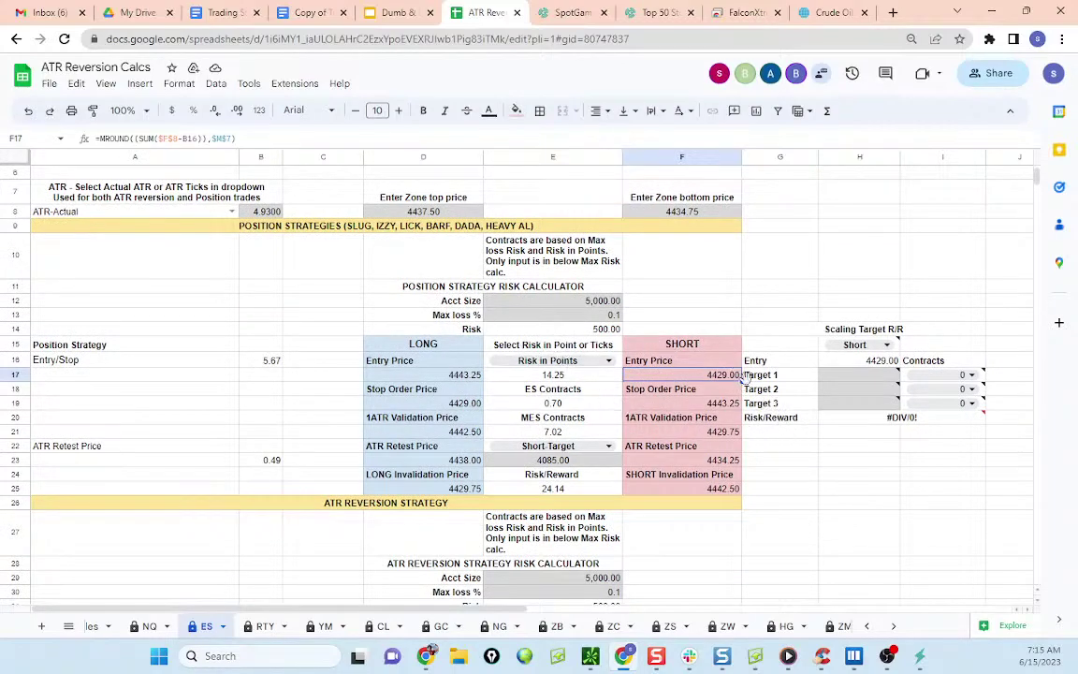
{"action": "left_click", "coordinate": [553, 433]}
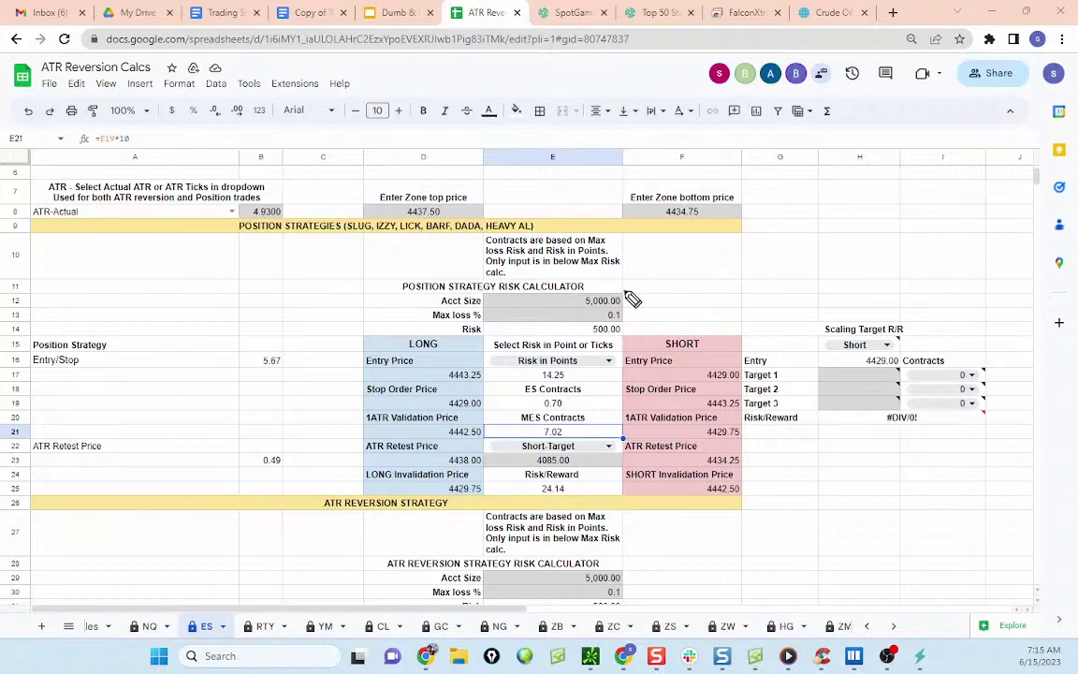
Step: Circle the account size and max loss % in the position risk calculator, handwrite .02 beside them, and clear the annotations
{"action": "mouse_move", "coordinate": [627, 290]}
{"action": "left_mouse_down"}
{"action": "mouse_move", "coordinate": [568, 299]}
{"action": "mouse_move", "coordinate": [644, 305]}
{"action": "left_mouse_up"}
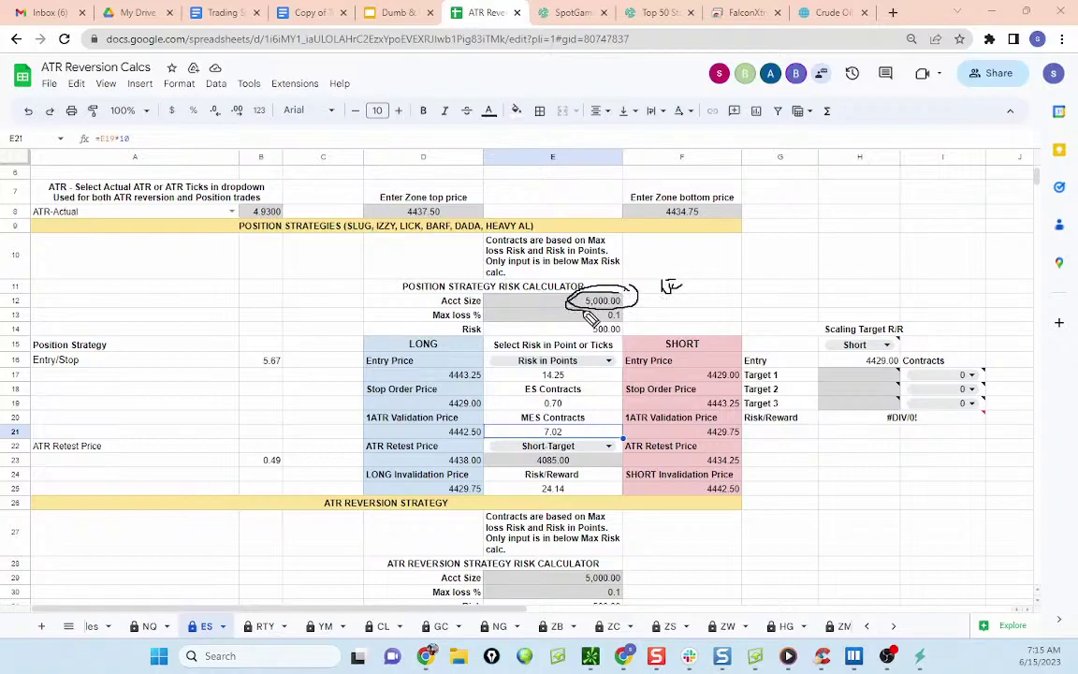
{"action": "key", "text": "Escape"}
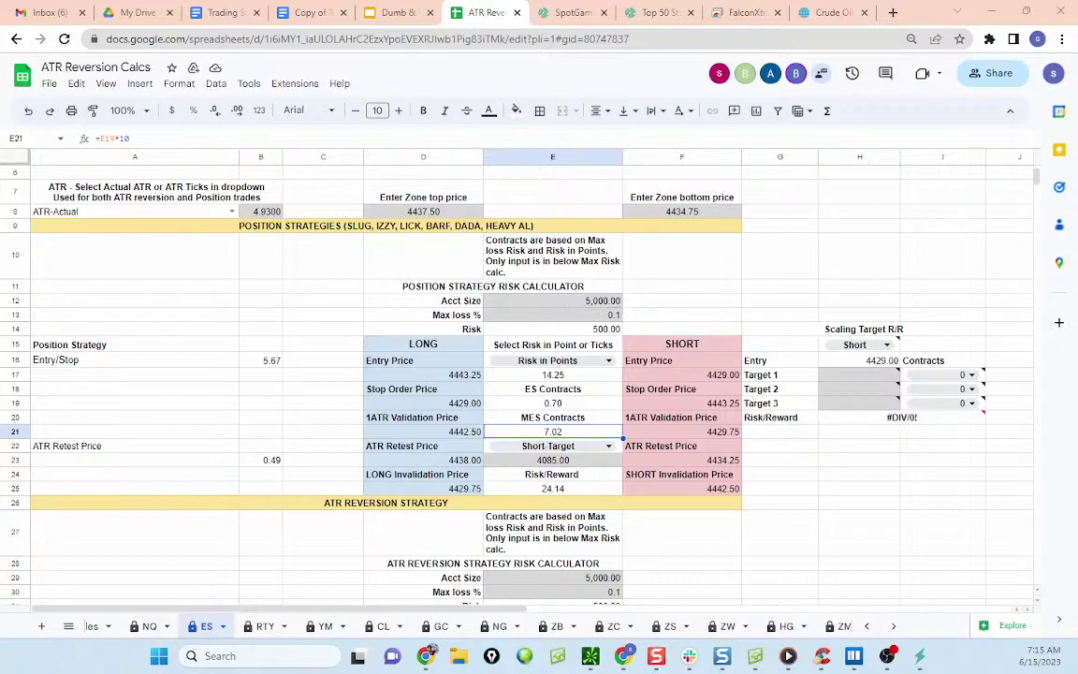
{"action": "mouse_move", "coordinate": [633, 320]}
{"action": "left_mouse_down"}
{"action": "mouse_move", "coordinate": [590, 316]}
{"action": "mouse_move", "coordinate": [630, 315]}
{"action": "left_mouse_up"}
{"action": "left_click", "coordinate": [642, 317]}
{"action": "mouse_move", "coordinate": [621, 291]}
{"action": "left_mouse_down"}
{"action": "mouse_move", "coordinate": [563, 297]}
{"action": "mouse_move", "coordinate": [644, 318]}
{"action": "mouse_move", "coordinate": [697, 310]}
{"action": "left_mouse_up"}
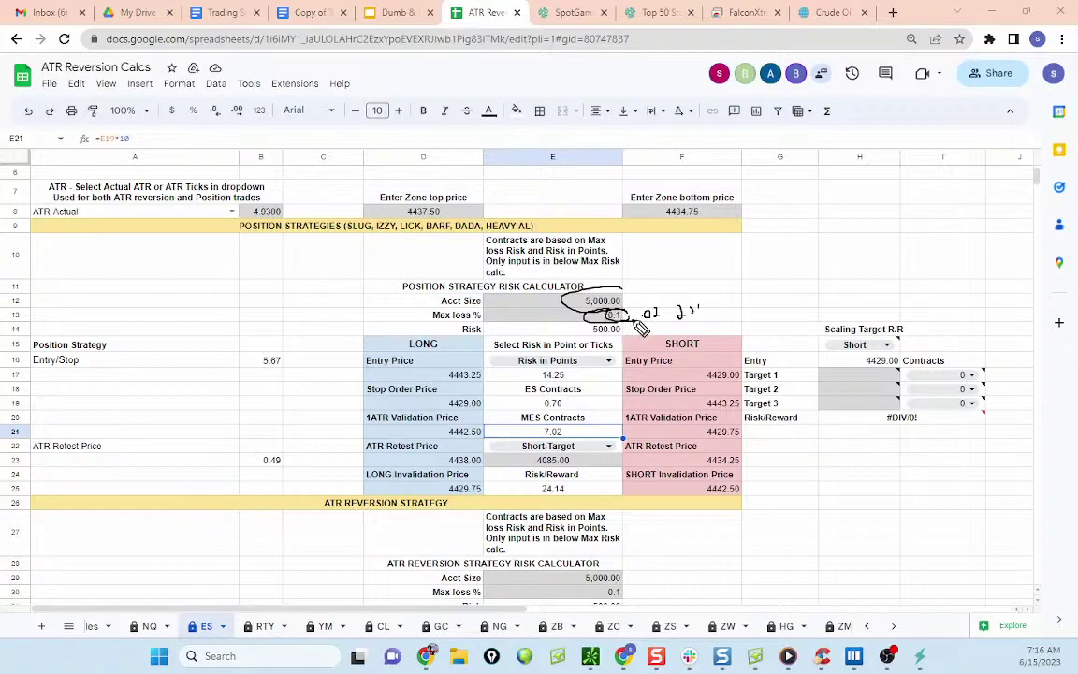
{"action": "key", "text": "Escape"}
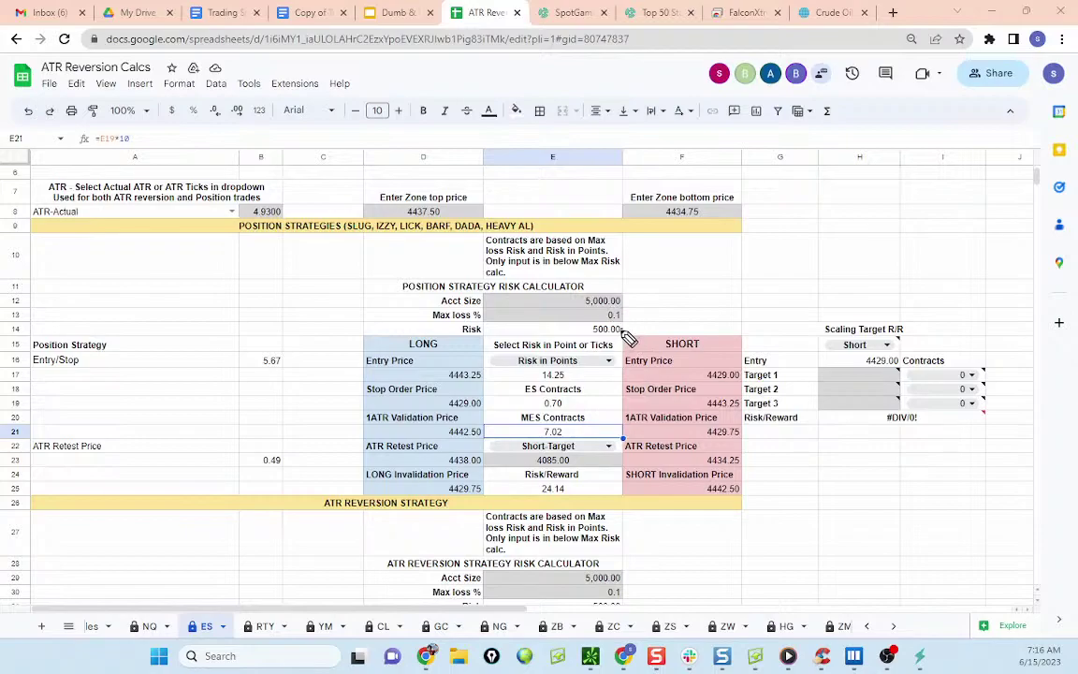
Step: Circle the risk amount, ATR, zone top and bottom prices, MES contracts and short entry price, and clear the annotations
{"action": "mouse_move", "coordinate": [648, 307]}
{"action": "left_mouse_down"}
{"action": "mouse_move", "coordinate": [588, 339]}
{"action": "mouse_move", "coordinate": [633, 330]}
{"action": "left_mouse_up"}
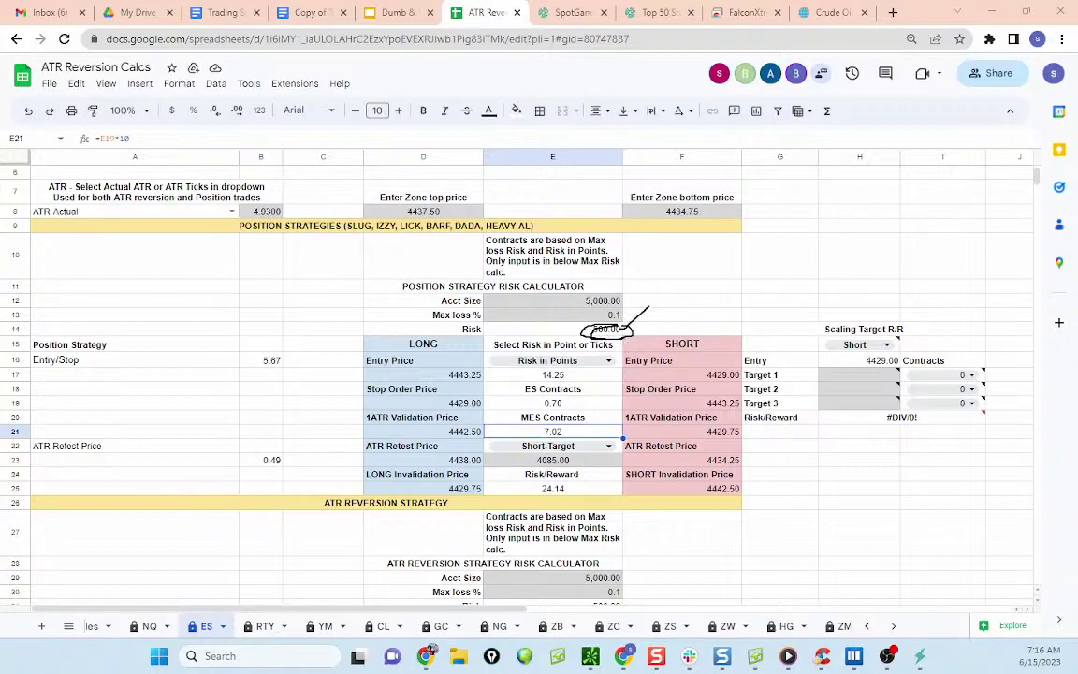
{"action": "key", "text": "ctrl+z"}
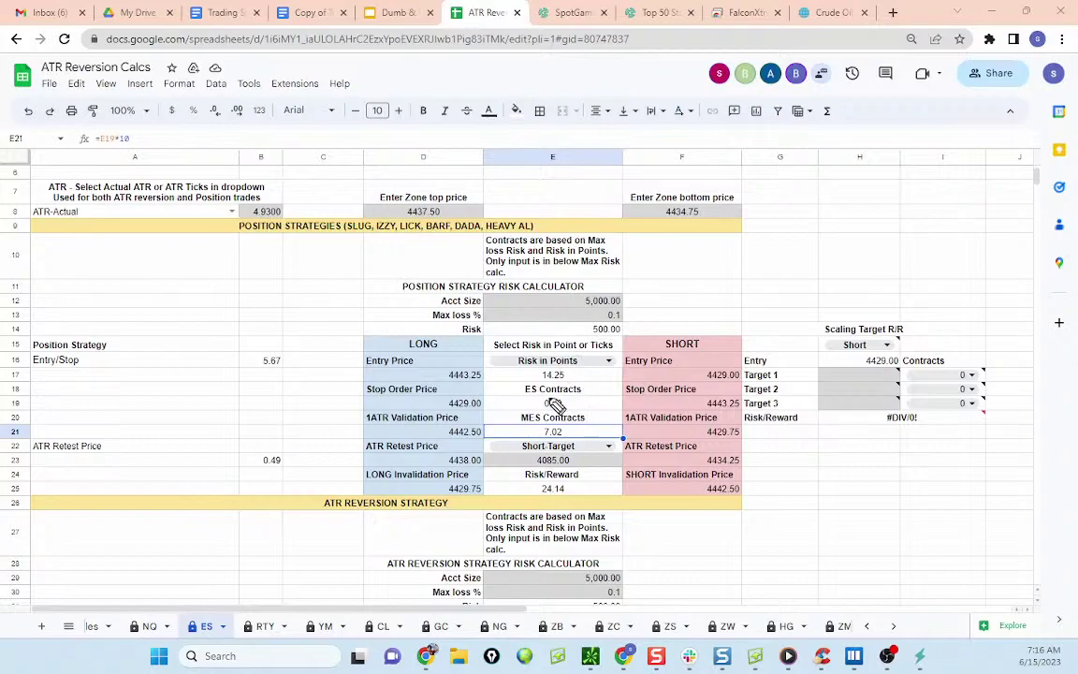
{"action": "mouse_move", "coordinate": [447, 201]}
{"action": "left_mouse_down"}
{"action": "mouse_move", "coordinate": [401, 221]}
{"action": "mouse_move", "coordinate": [457, 221]}
{"action": "left_mouse_up"}
{"action": "left_click_drag", "start_coordinate": [692, 207], "coordinate": [694, 225]}
{"action": "mouse_move", "coordinate": [285, 205]}
{"action": "left_mouse_down"}
{"action": "mouse_move", "coordinate": [234, 217]}
{"action": "mouse_move", "coordinate": [290, 228]}
{"action": "left_mouse_up"}
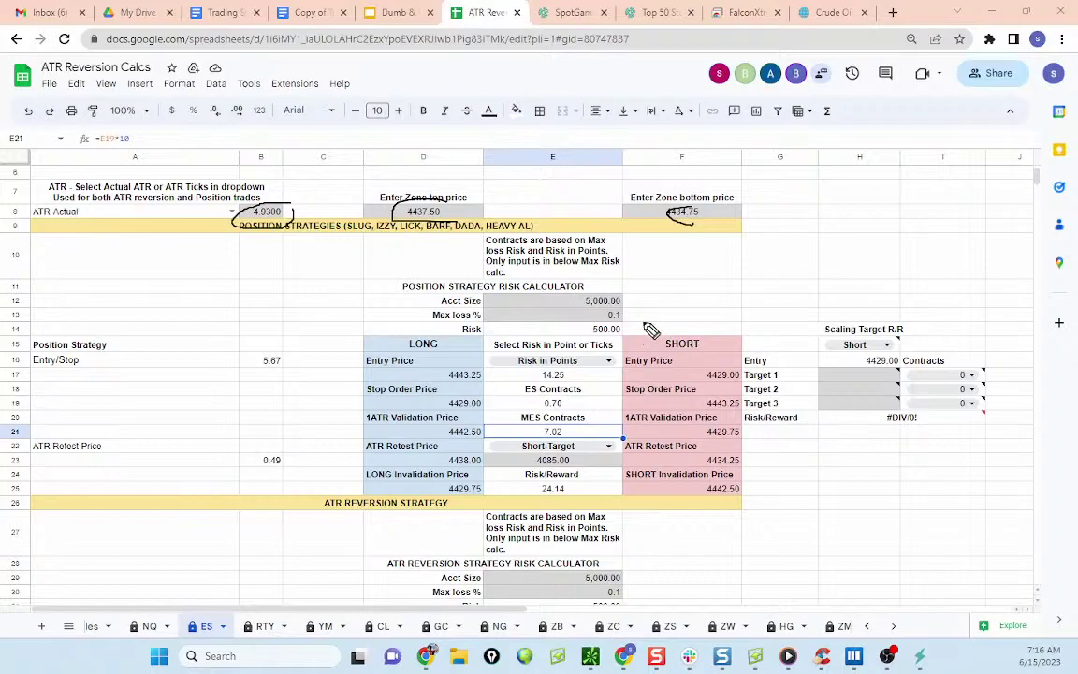
{"action": "left_click_drag", "start_coordinate": [564, 426], "coordinate": [573, 429]}
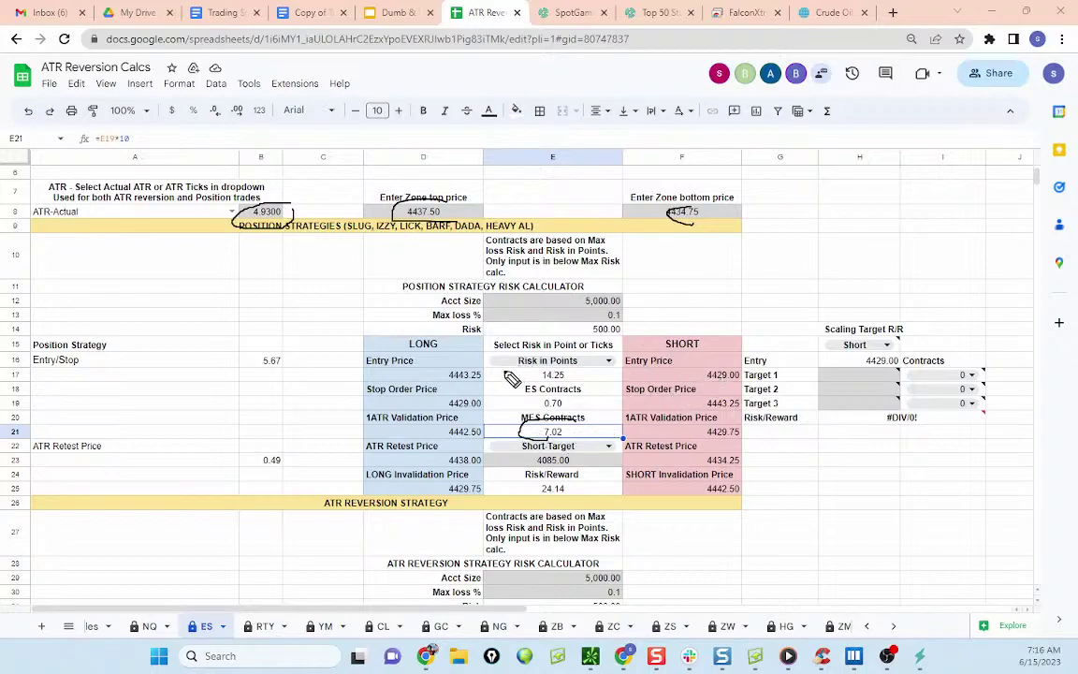
{"action": "left_click_drag", "start_coordinate": [737, 367], "coordinate": [739, 393]}
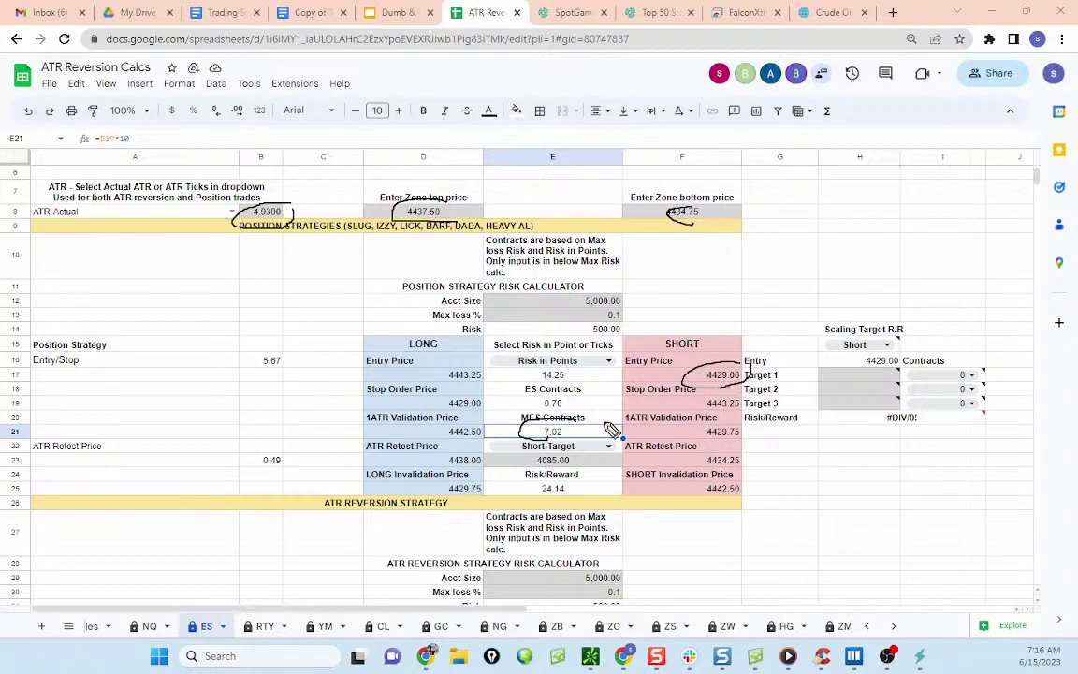
{"action": "key", "text": "Escape"}
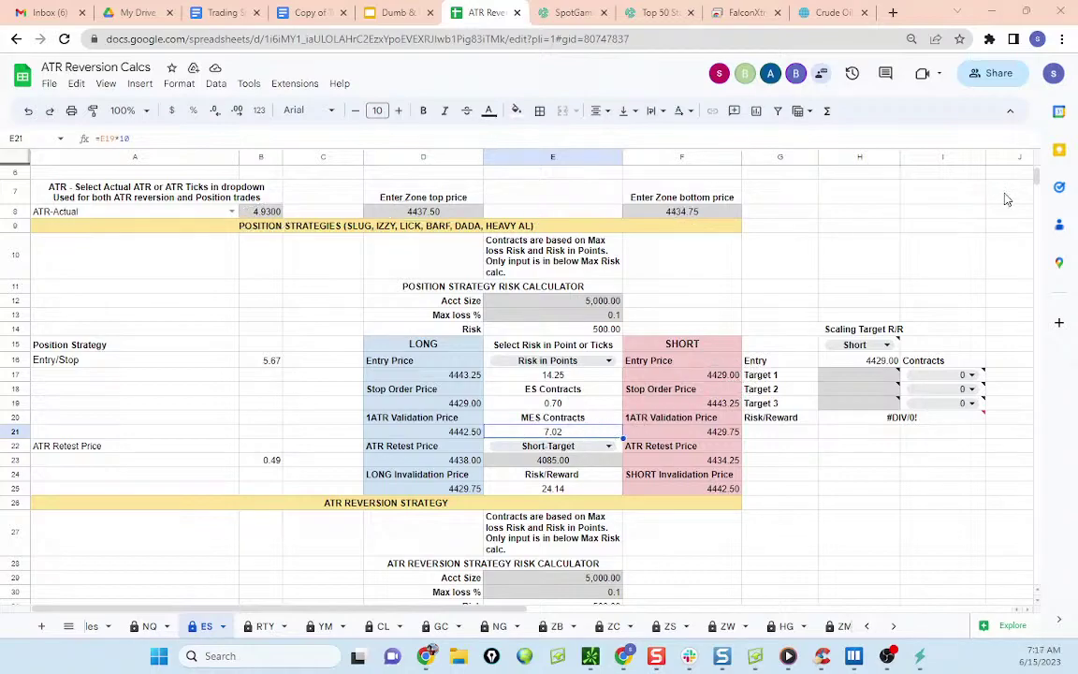
Step: On the Bookmap chart, outline the area between the zone lines, mark crosses near 4430 and 4442, and clear the sketch
{"action": "left_click", "coordinate": [991, 11]}
{"action": "scroll", "coordinate": [622, 227], "scroll_direction": "down", "scroll_amount": 1}
{"action": "scroll", "coordinate": [448, 224], "scroll_direction": "down", "scroll_amount": 2}
{"action": "scroll", "coordinate": [775, 223], "scroll_direction": "down", "scroll_amount": 1}
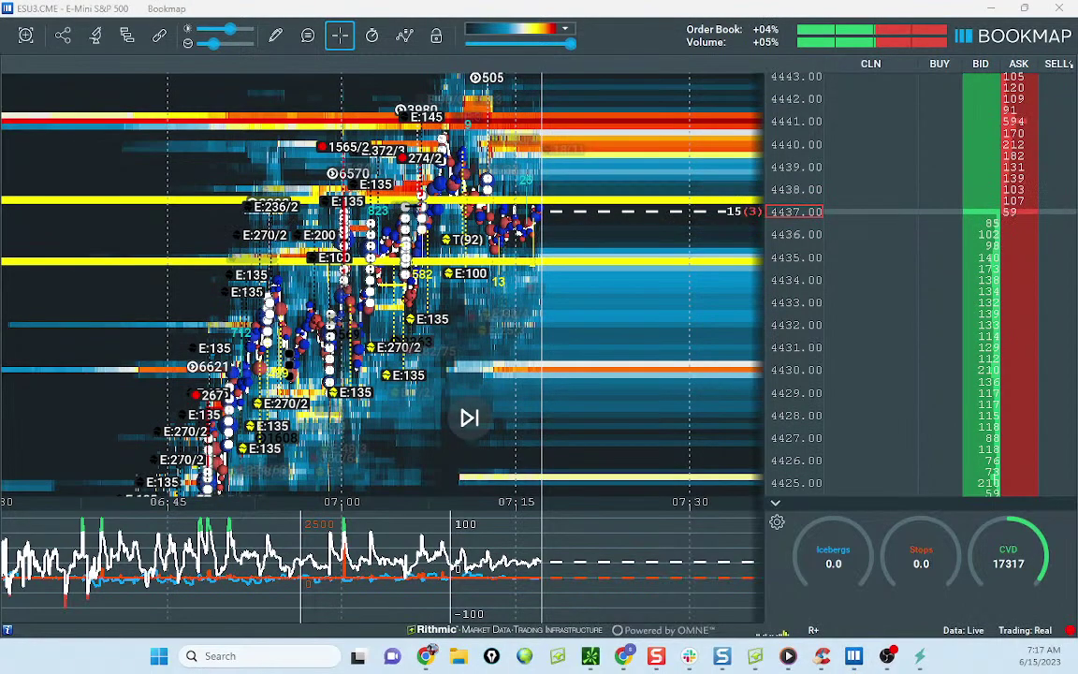
{"action": "left_click_drag", "start_coordinate": [573, 224], "coordinate": [602, 98]}
{"action": "mouse_move", "coordinate": [551, 339]}
{"action": "left_mouse_down"}
{"action": "mouse_move", "coordinate": [602, 371]}
{"action": "mouse_move", "coordinate": [616, 328]}
{"action": "left_mouse_up"}
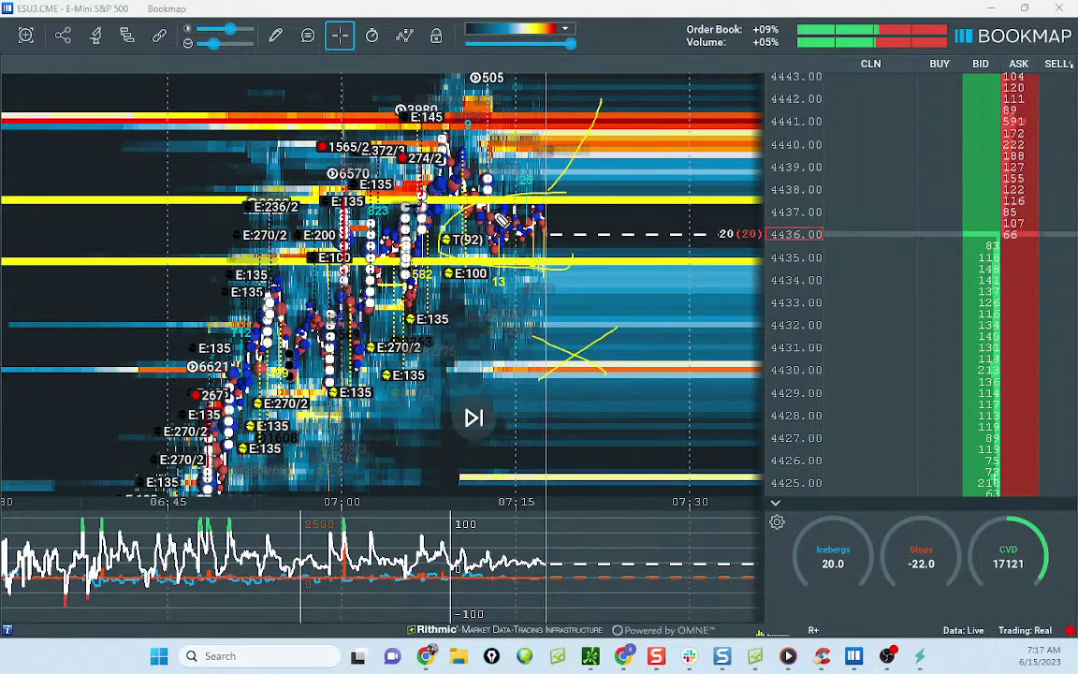
{"action": "left_click_drag", "start_coordinate": [552, 96], "coordinate": [573, 117]}
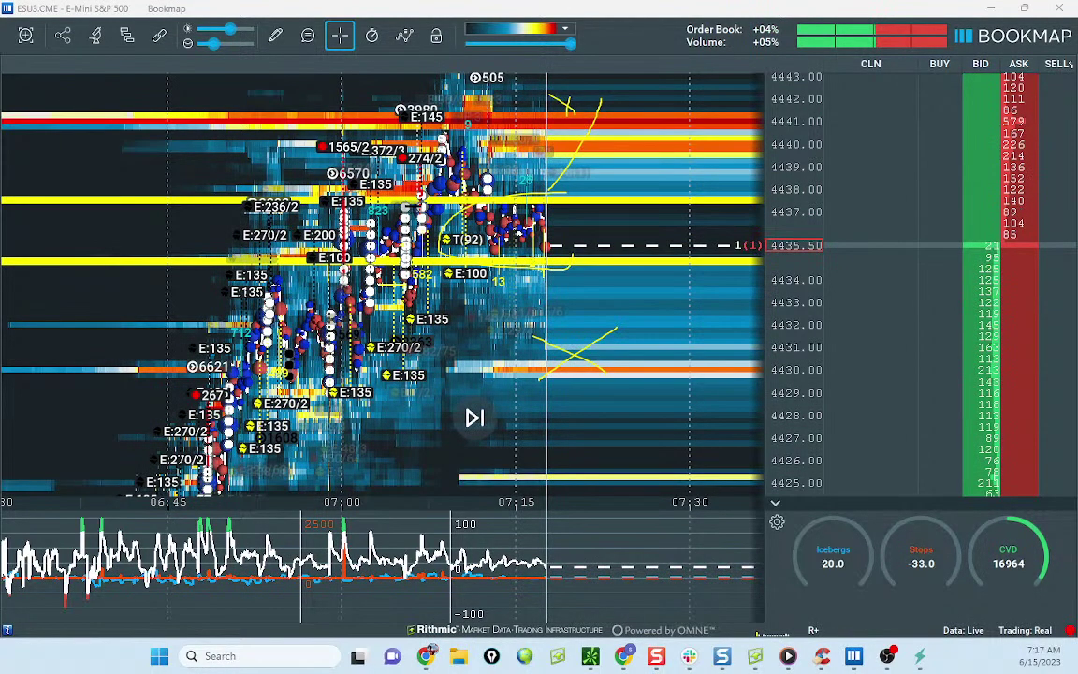
{"action": "key", "text": "Escape"}
Step: Compare the long 1ATR validation price with the short invalidation price in the ATR Reversion Calcs spreadsheet
{"action": "left_click", "coordinate": [623, 655]}
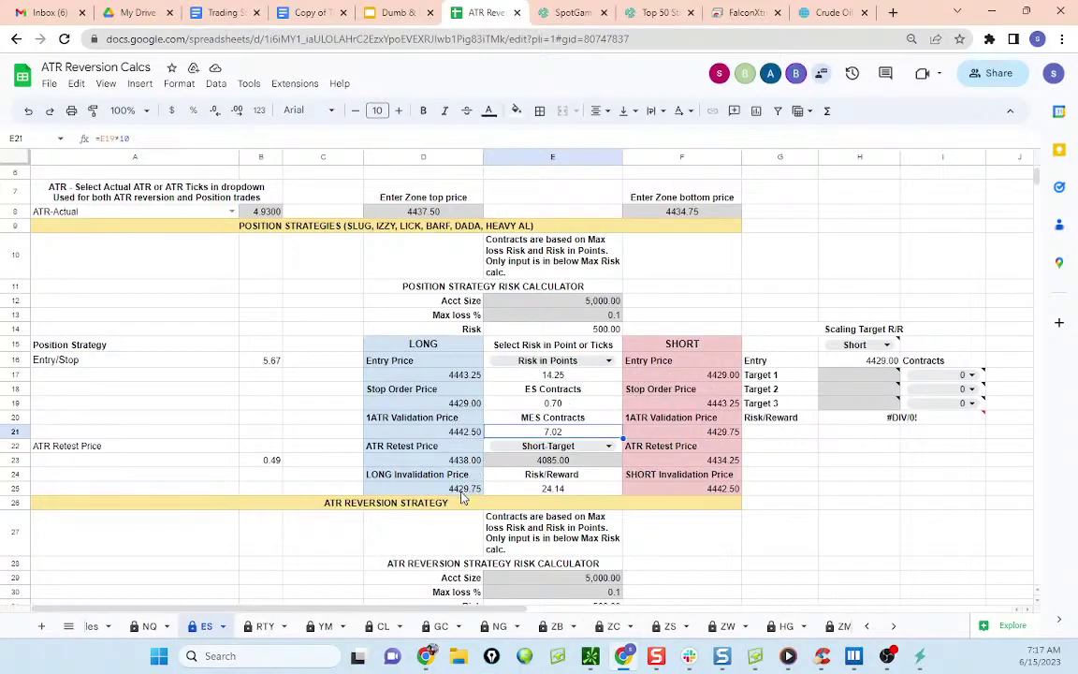
{"action": "left_click", "coordinate": [453, 436]}
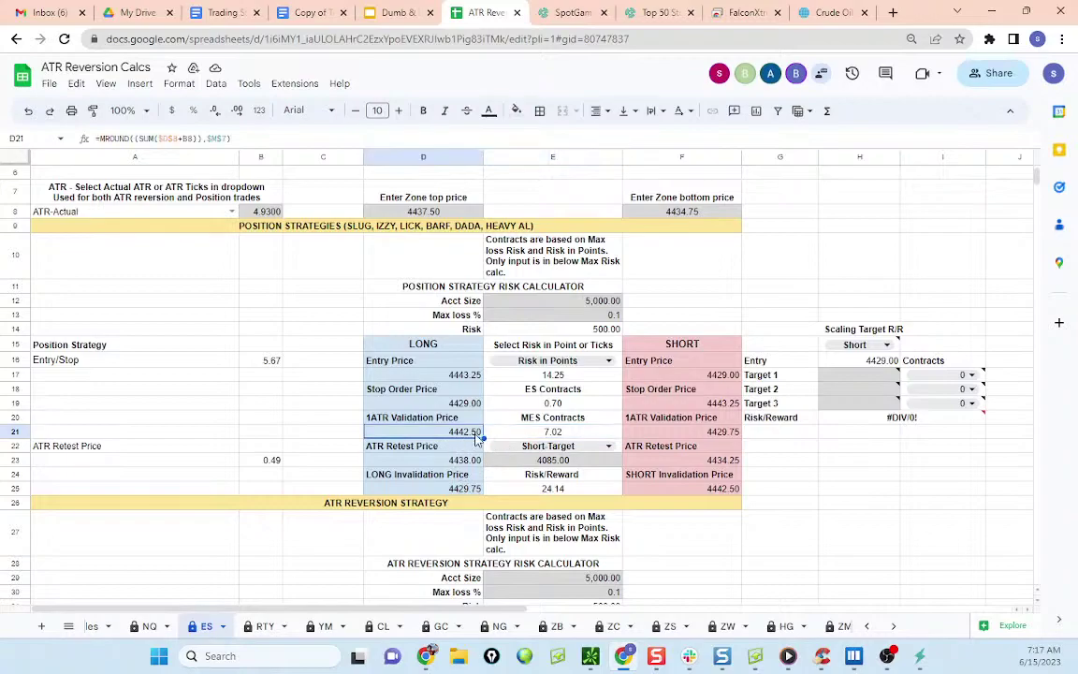
{"action": "left_click", "coordinate": [728, 490]}
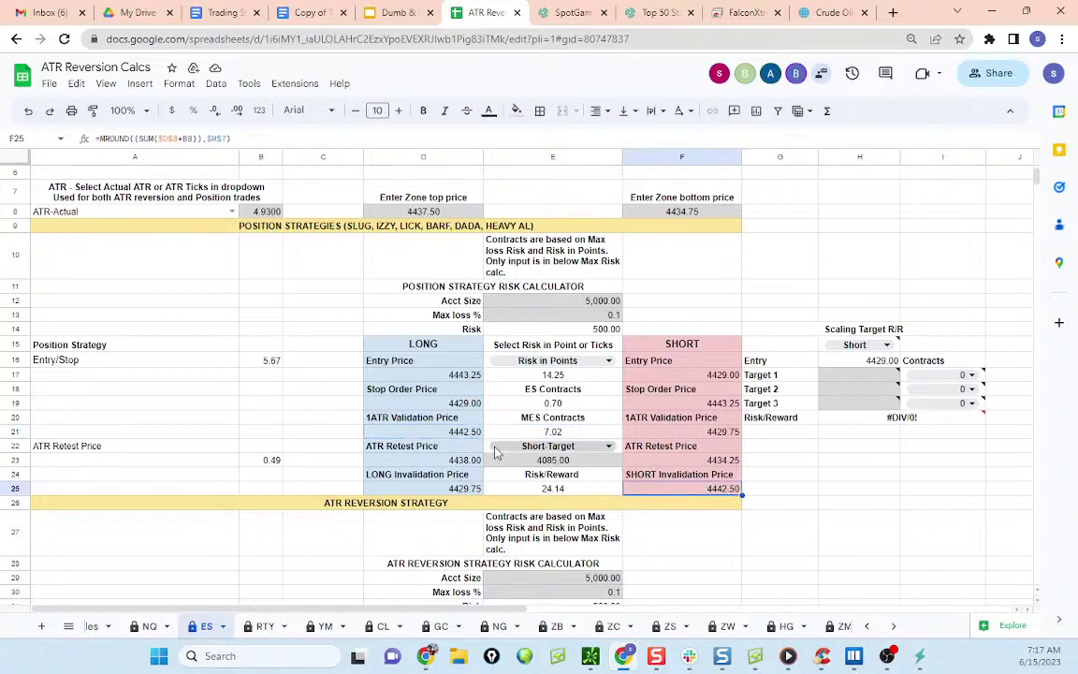
{"action": "left_click", "coordinate": [456, 436]}
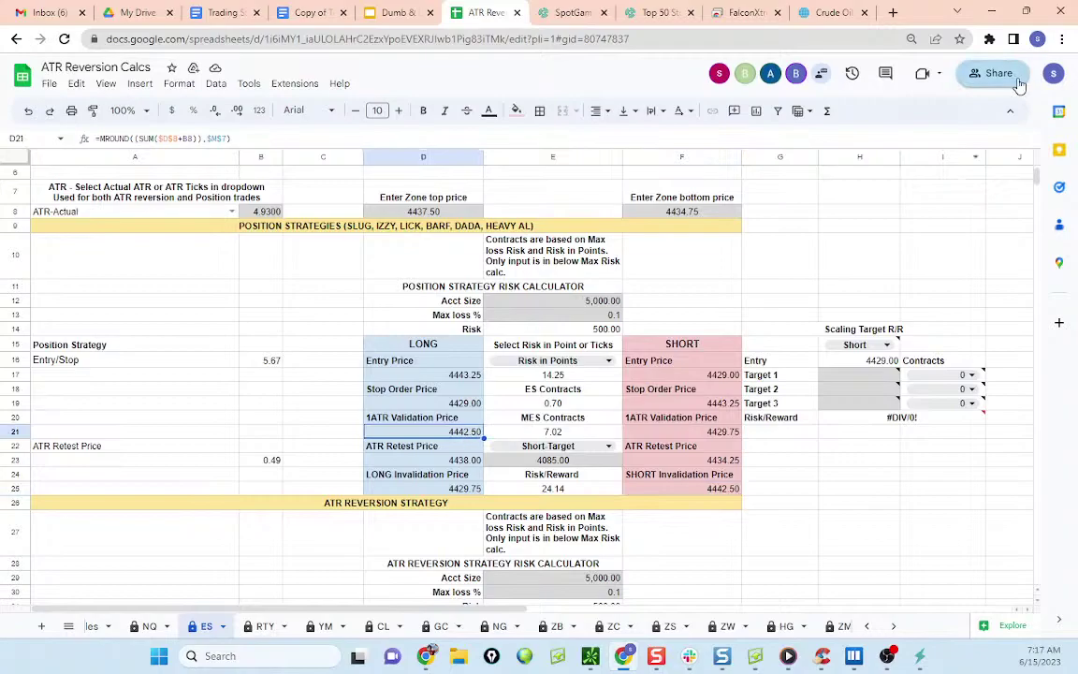
Step: Check the live price against the 4430 area on the Bookmap chart and the short entry price in the spreadsheet
{"action": "left_click", "coordinate": [991, 11]}
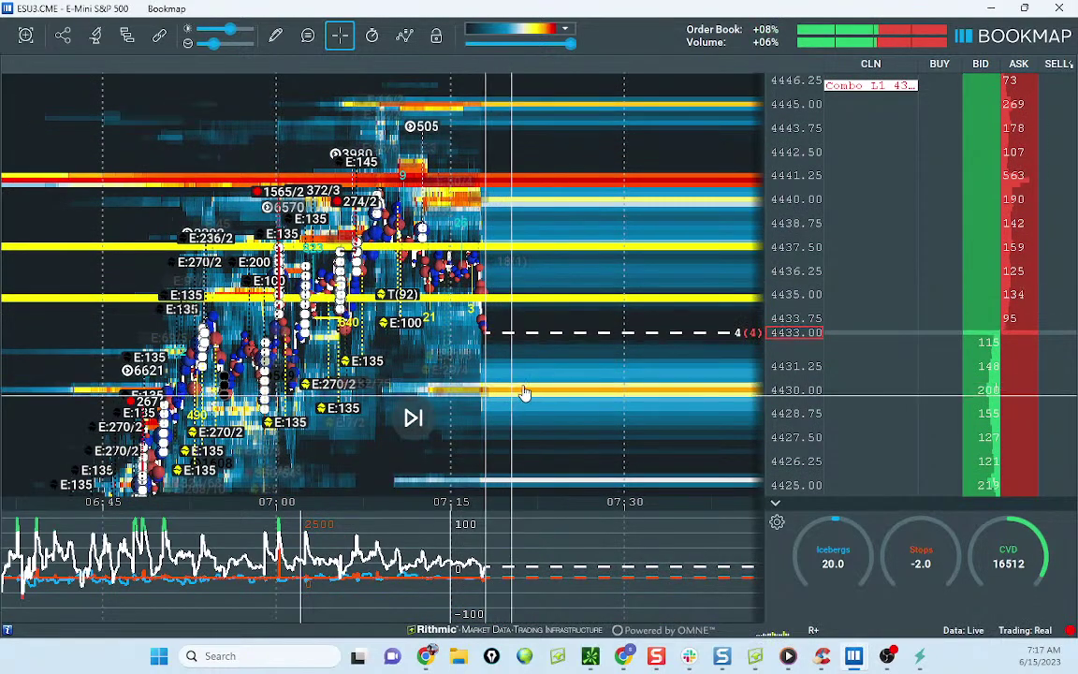
{"action": "left_click", "coordinate": [623, 655]}
{"action": "left_click", "coordinate": [660, 374]}
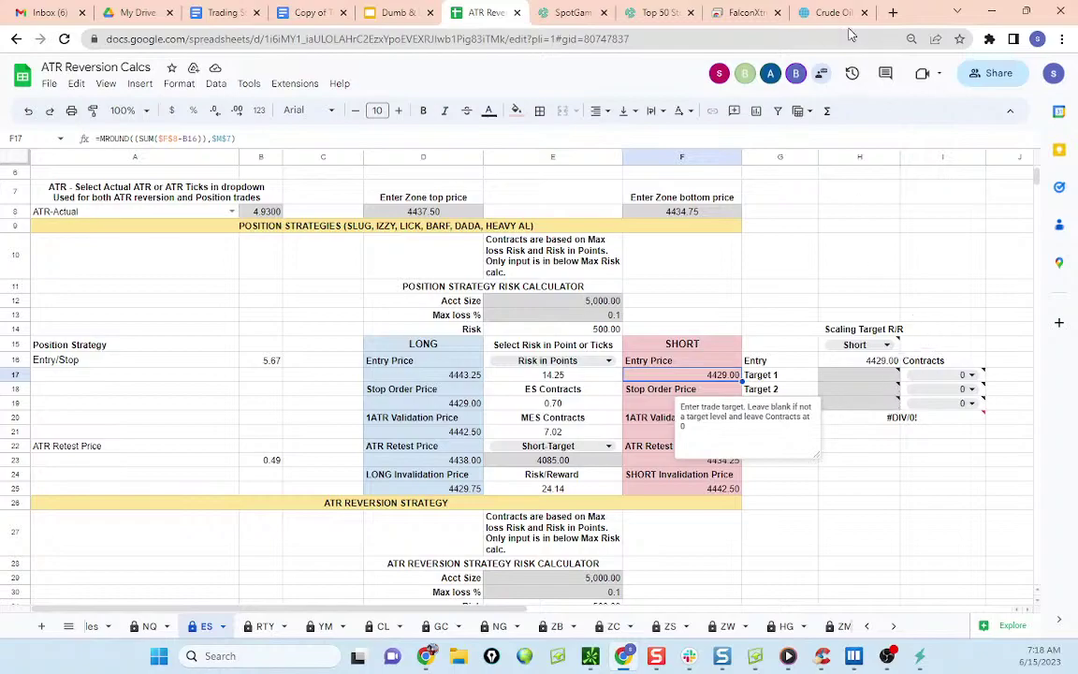
Step: Examine the E-Mini S&P 500 ETH VWAP chart in the FalconXtreme remote session
{"action": "left_click", "coordinate": [744, 17]}
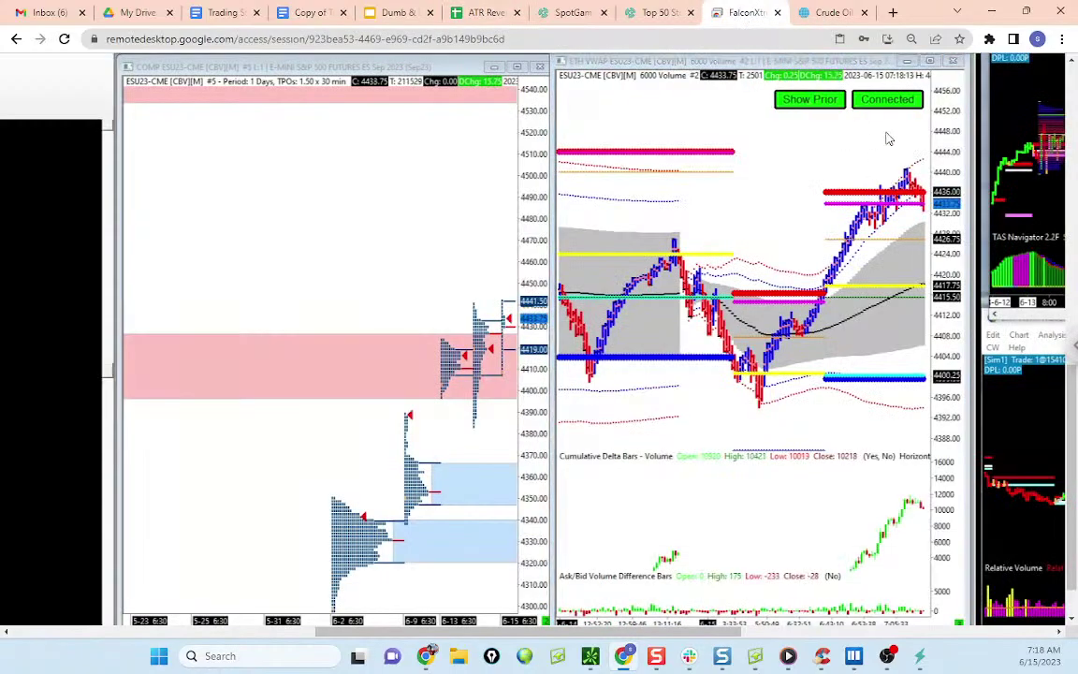
{"action": "left_click", "coordinate": [889, 101]}
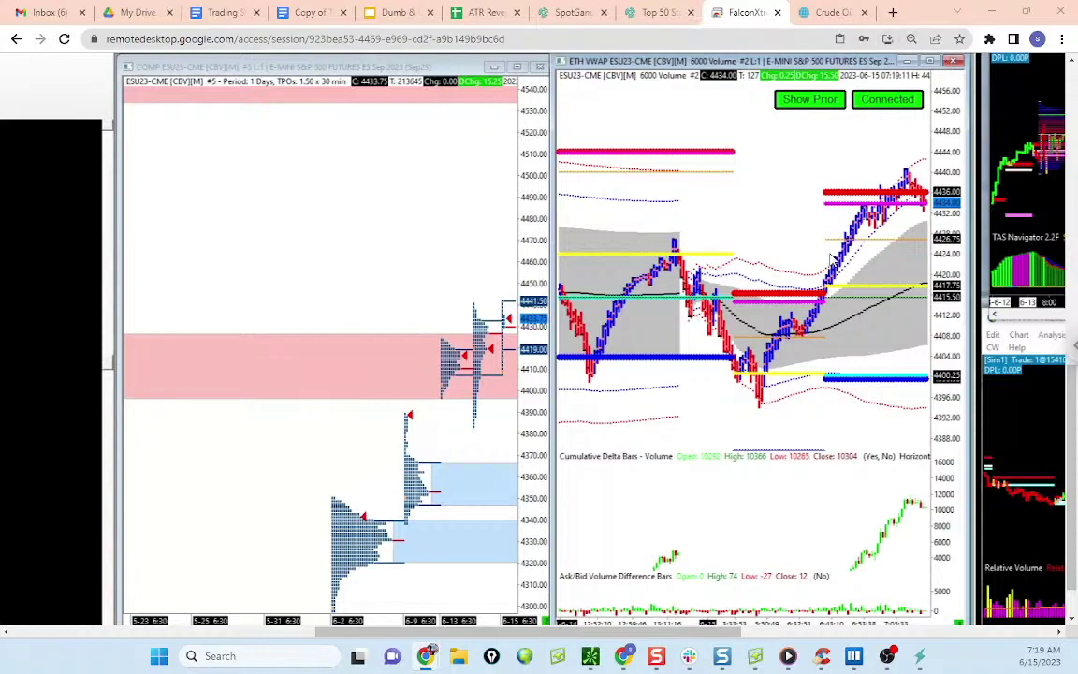
Step: Widen the Bookmap chart to the 06:00 to 07:30 range and bring up the thinkorswim /ES hourly chart at full size
{"action": "left_click", "coordinate": [993, 13]}
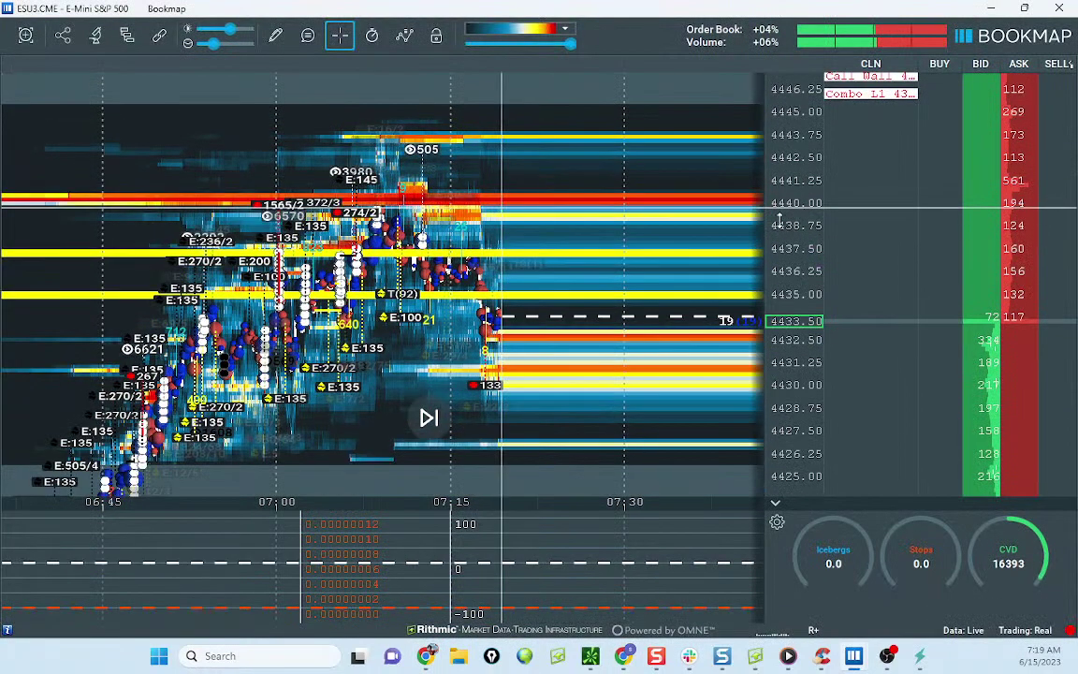
{"action": "scroll", "coordinate": [630, 241], "scroll_direction": "down", "scroll_amount": 3}
{"action": "left_click_drag", "start_coordinate": [629, 244], "coordinate": [599, 209]}
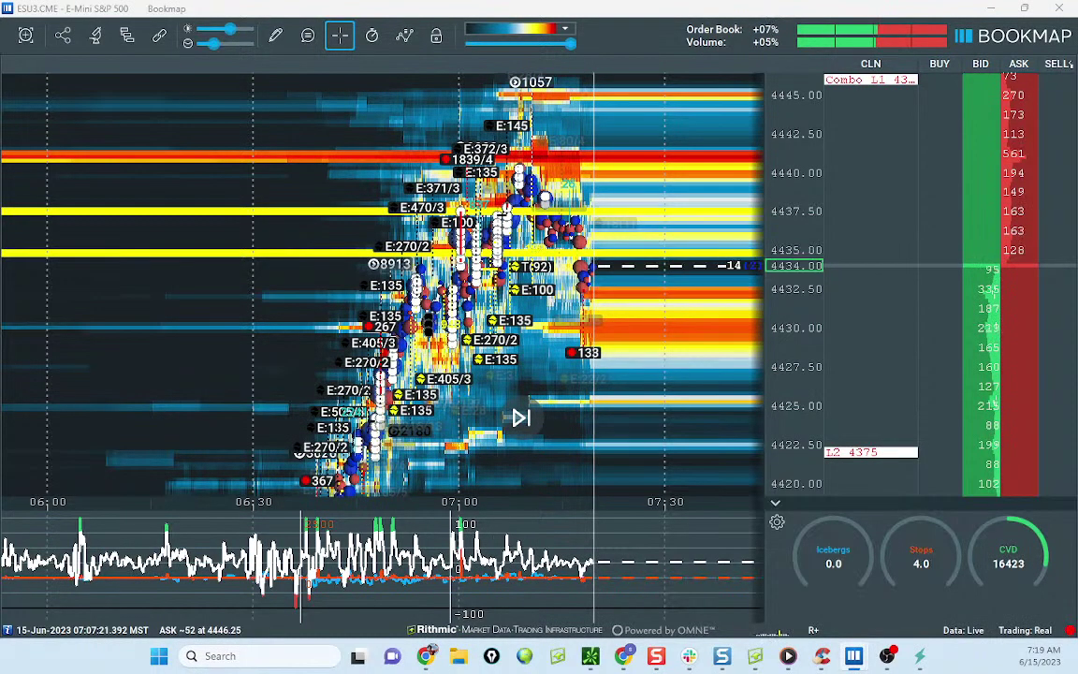
{"action": "left_click_drag", "start_coordinate": [529, 258], "coordinate": [564, 247]}
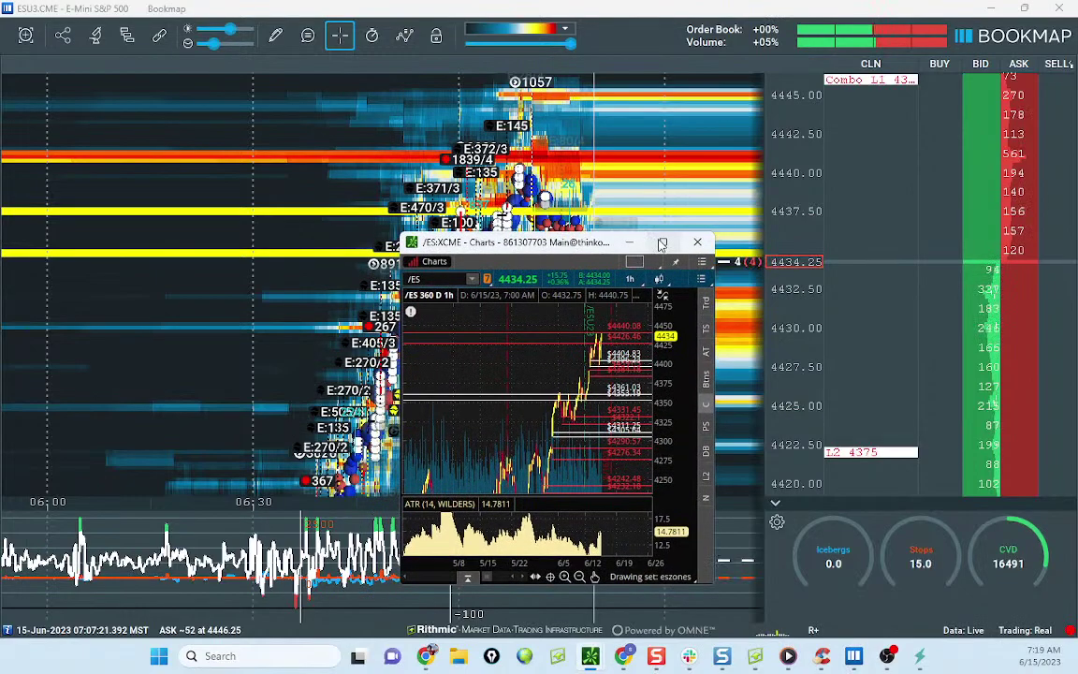
{"action": "left_click", "coordinate": [661, 243]}
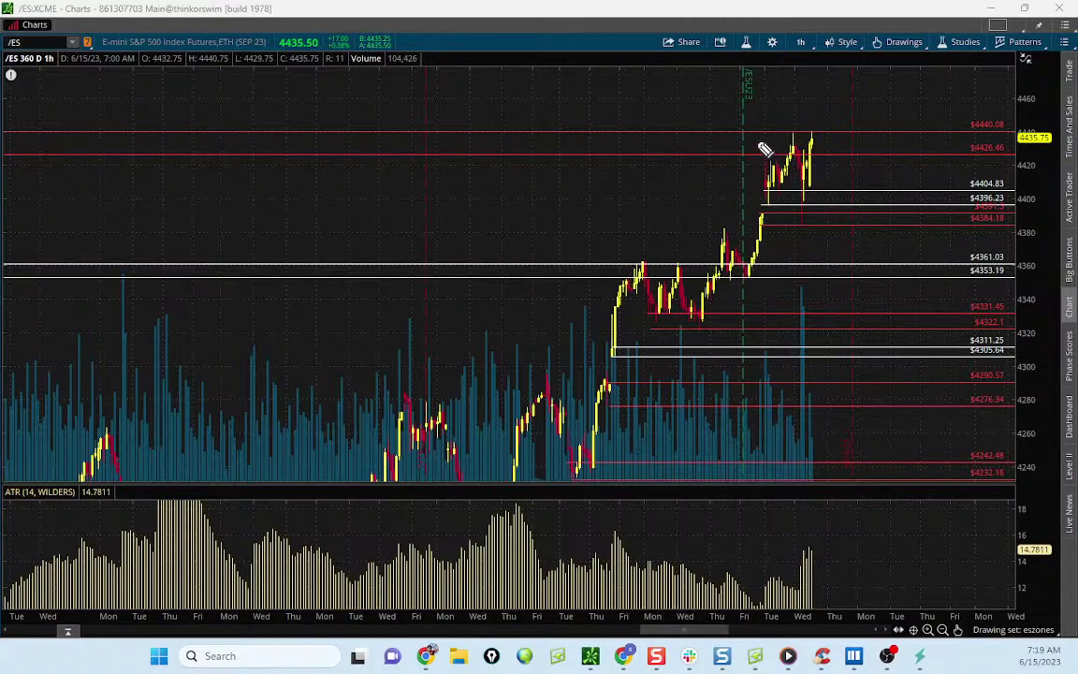
Step: Trace the 4426.46 to 4440.08 zone on the /ES hourly chart back to the earlier swing high where it starts
{"action": "left_click_drag", "start_coordinate": [727, 133], "coordinate": [785, 132]}
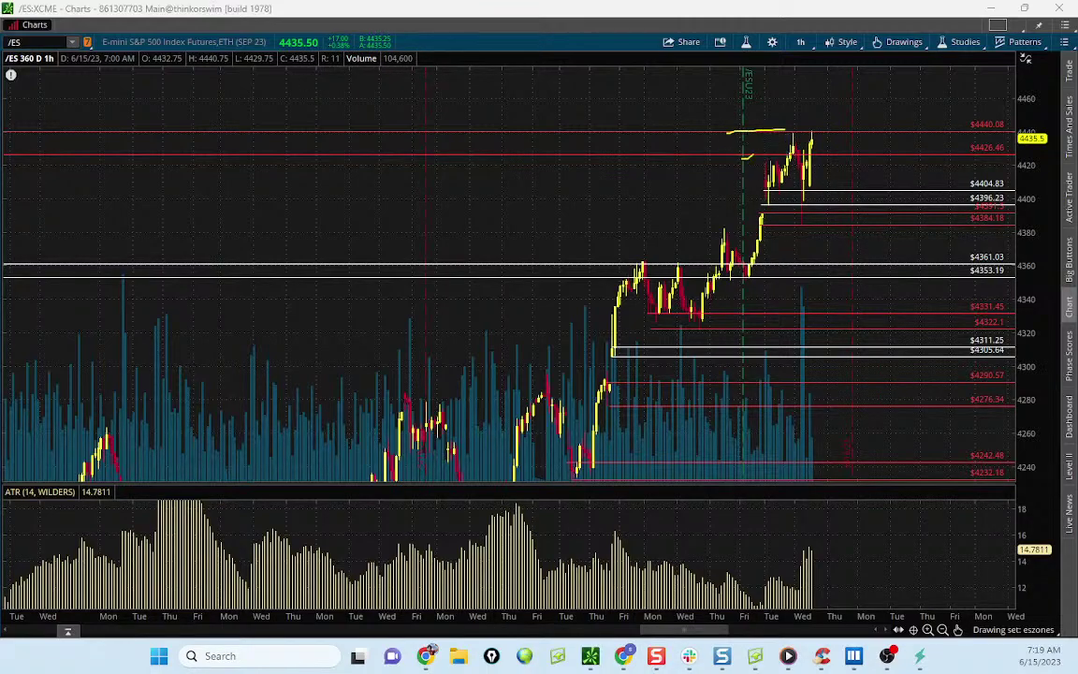
{"action": "key", "text": "Escape"}
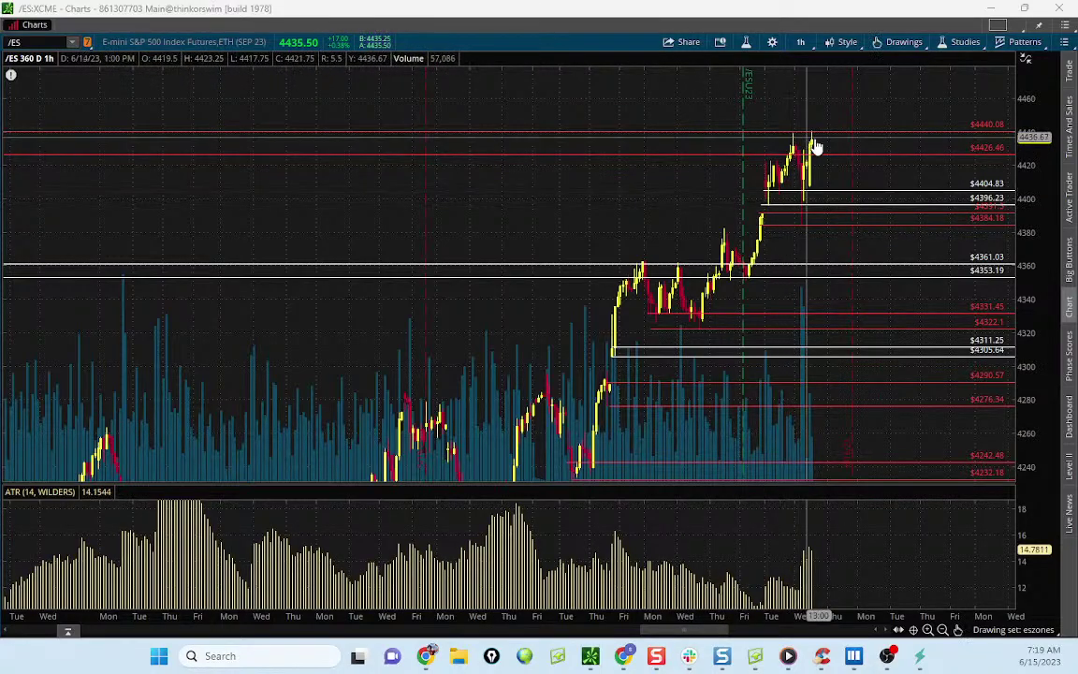
{"action": "left_click_drag", "start_coordinate": [694, 621], "coordinate": [326, 637]}
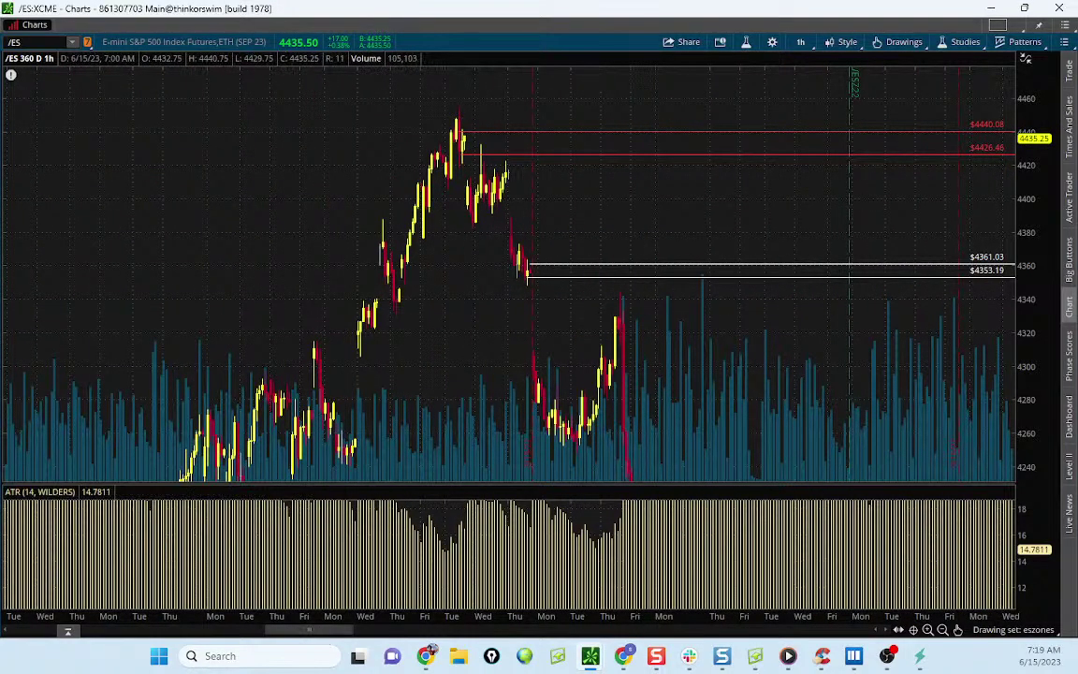
{"action": "left_click_drag", "start_coordinate": [727, 133], "coordinate": [785, 129]}
{"action": "left_click_drag", "start_coordinate": [742, 159], "coordinate": [753, 154]}
{"action": "key", "text": "Escape"}
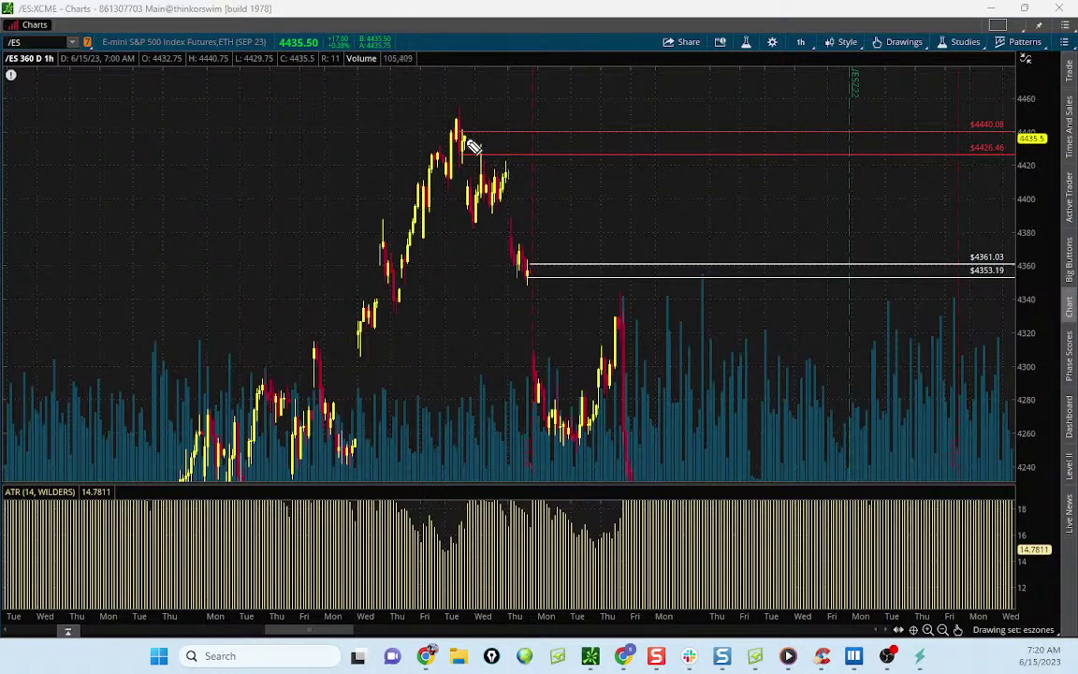
Step: Outline the consolidation just below the 4426.46 line with temporary pen marks and clear them
{"action": "left_click_drag", "start_coordinate": [496, 164], "coordinate": [500, 153]}
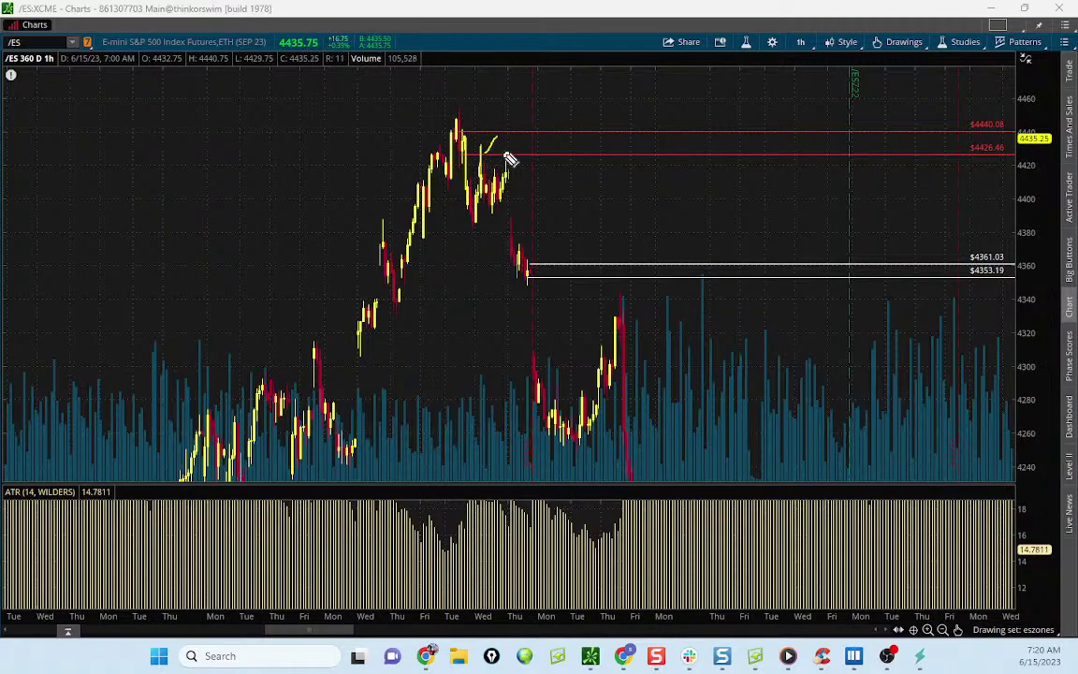
{"action": "mouse_move", "coordinate": [454, 164]}
{"action": "left_mouse_down"}
{"action": "mouse_move", "coordinate": [514, 161]}
{"action": "mouse_move", "coordinate": [518, 220]}
{"action": "mouse_move", "coordinate": [491, 226]}
{"action": "mouse_move", "coordinate": [464, 211]}
{"action": "mouse_move", "coordinate": [469, 166]}
{"action": "mouse_move", "coordinate": [505, 179]}
{"action": "left_mouse_up"}
{"action": "mouse_move", "coordinate": [477, 223]}
{"action": "left_mouse_down"}
{"action": "mouse_move", "coordinate": [456, 213]}
{"action": "mouse_move", "coordinate": [513, 201]}
{"action": "left_mouse_up"}
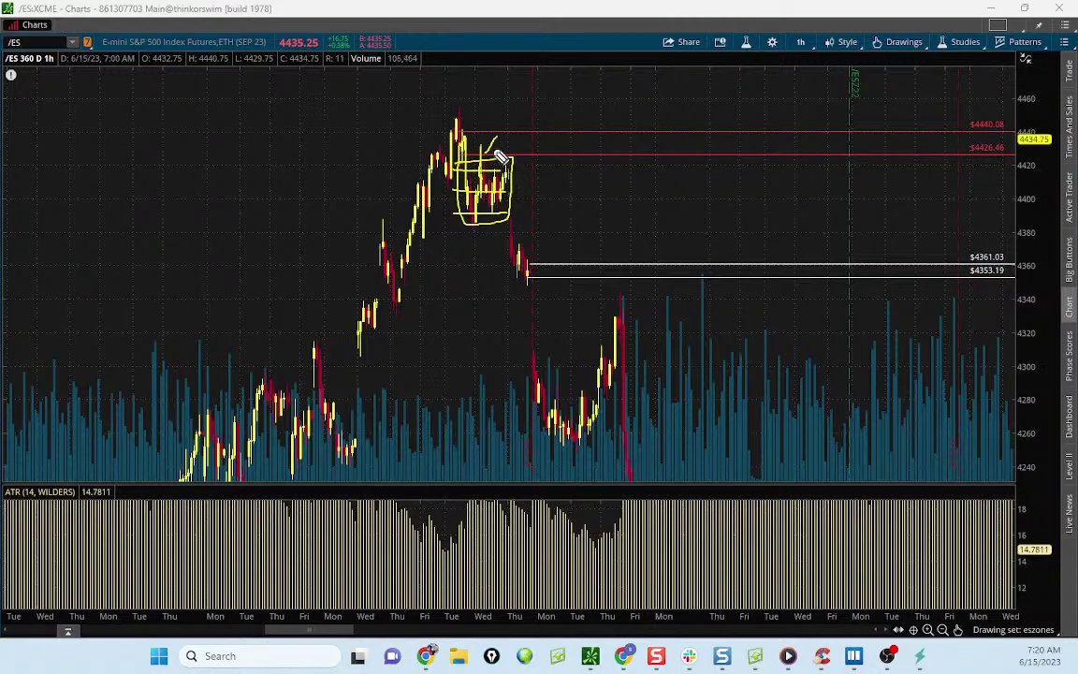
{"action": "key", "text": "ctrl+shift+7"}
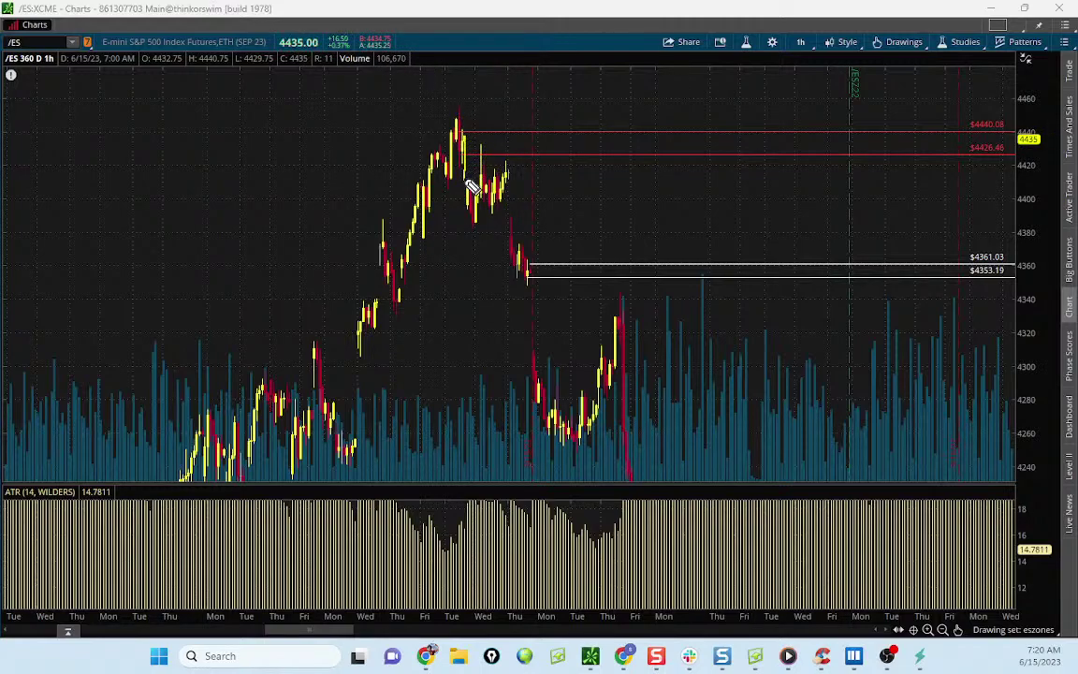
Step: Sketch temporary marks over the drops from the 4440.08 zone and the 4353.19 line on the /ES chart, and clear them
{"action": "left_click_drag", "start_coordinate": [532, 274], "coordinate": [532, 375]}
{"action": "left_click_drag", "start_coordinate": [489, 124], "coordinate": [487, 153]}
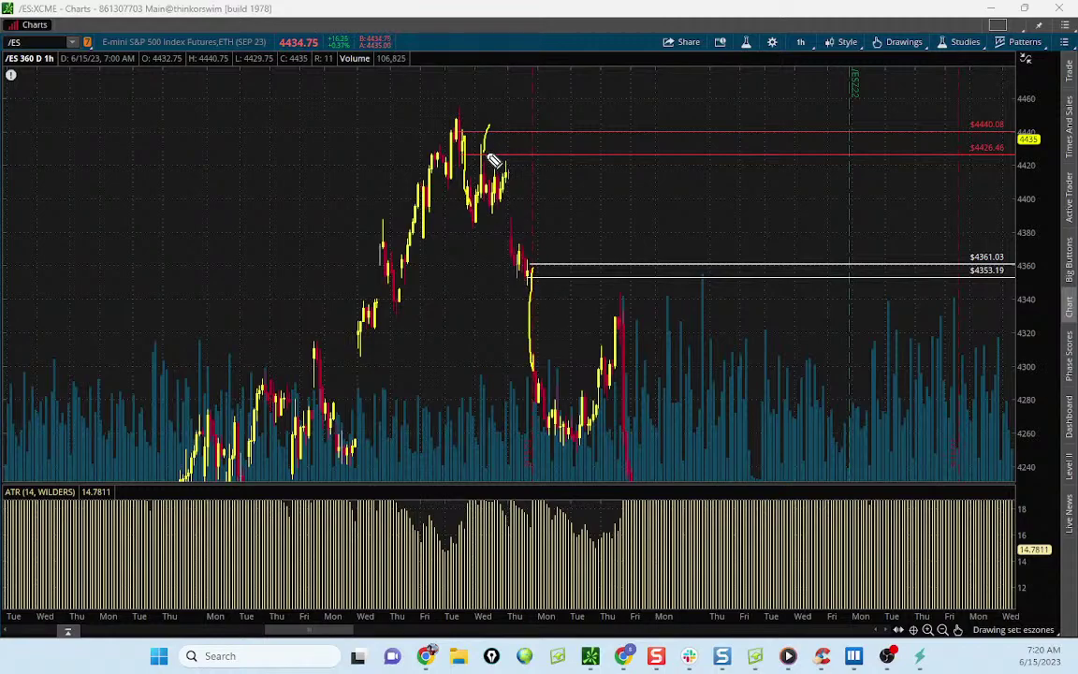
{"action": "left_click_drag", "start_coordinate": [465, 103], "coordinate": [471, 91]}
{"action": "key", "text": "Escape"}
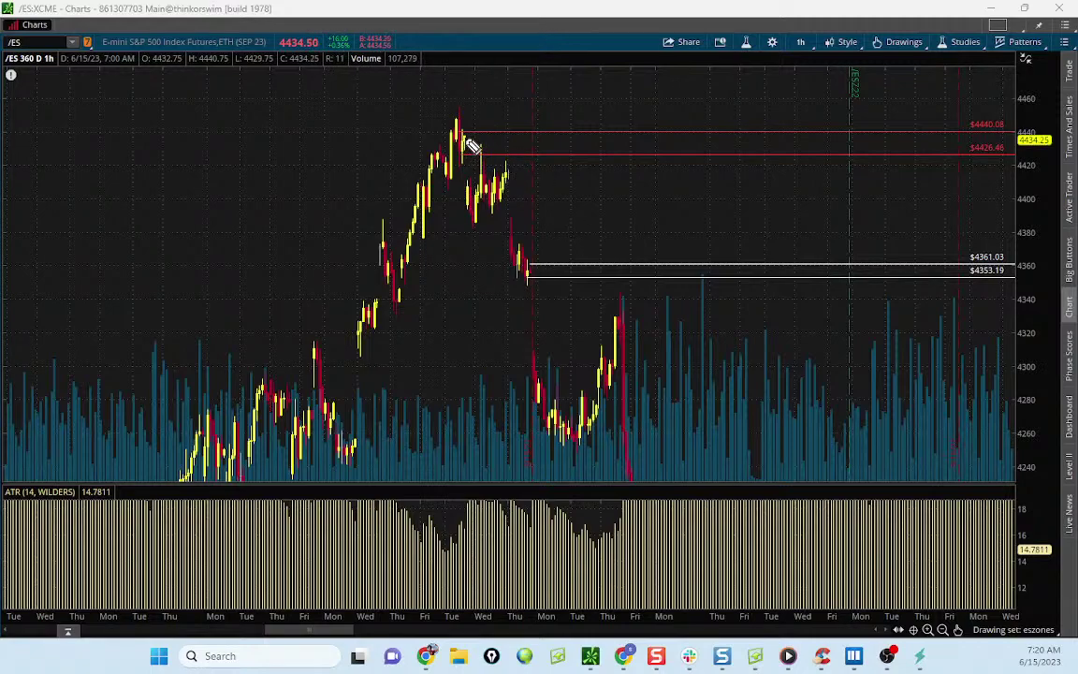
{"action": "left_click_drag", "start_coordinate": [479, 154], "coordinate": [493, 124]}
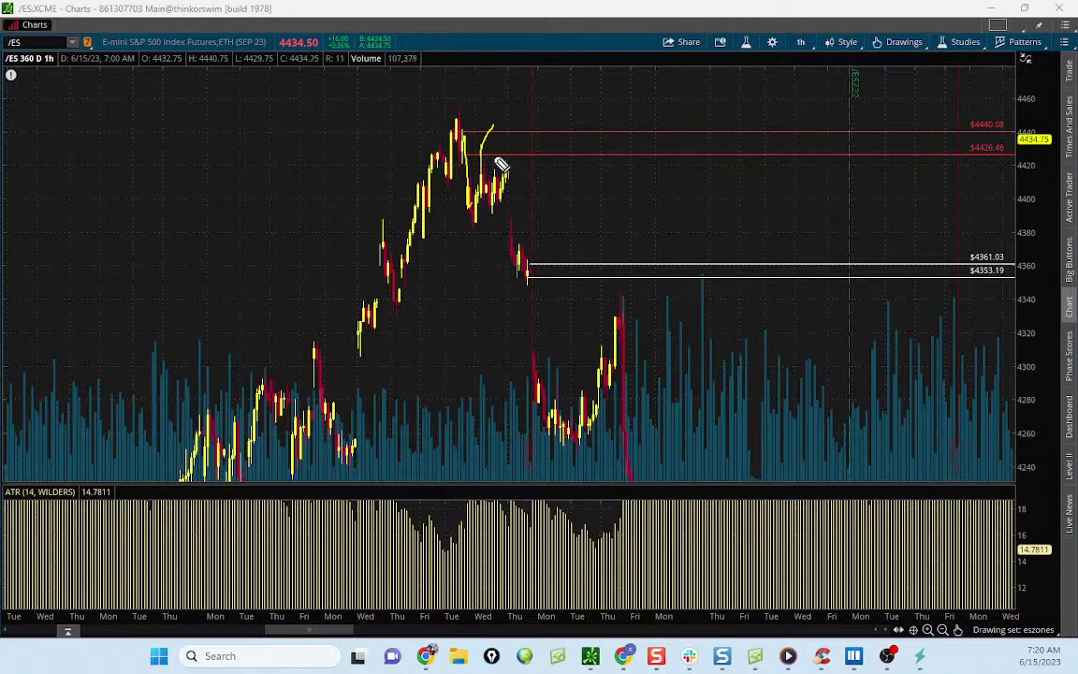
{"action": "mouse_move", "coordinate": [463, 161]}
{"action": "left_mouse_down"}
{"action": "mouse_move", "coordinate": [813, 163]}
{"action": "mouse_move", "coordinate": [845, 147]}
{"action": "left_mouse_up"}
{"action": "key", "text": "Escape"}
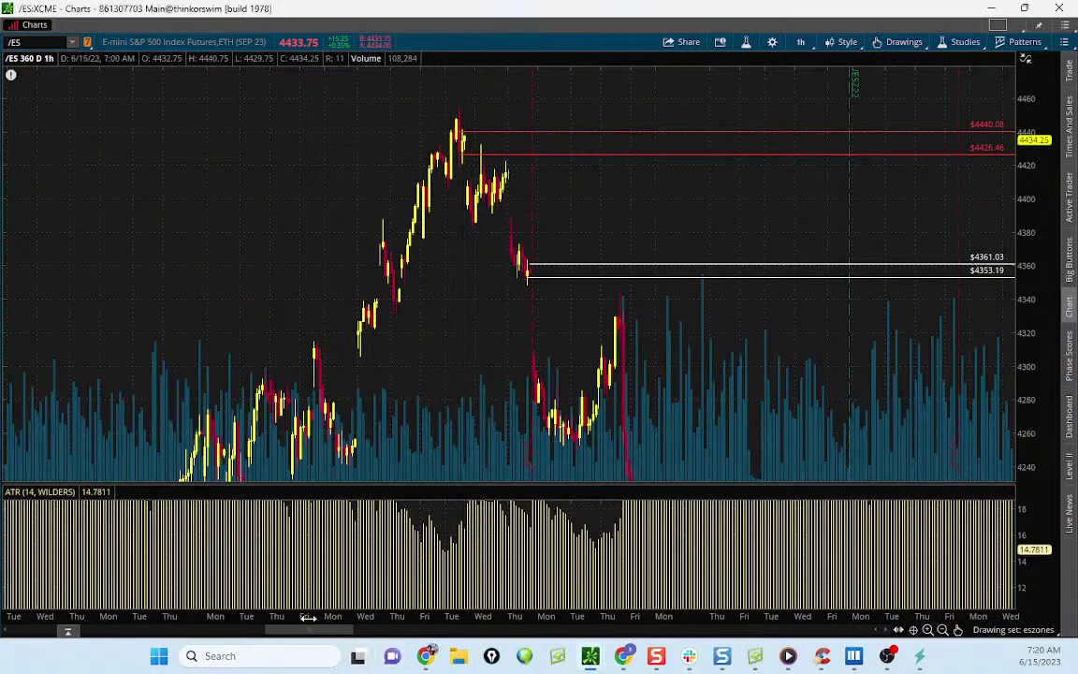
Step: Return the /ES chart to the latest bars to check price against the 4426.46 to 4440.08 zone, and switch to Bookmap
{"action": "left_click_drag", "start_coordinate": [316, 631], "coordinate": [685, 630]}
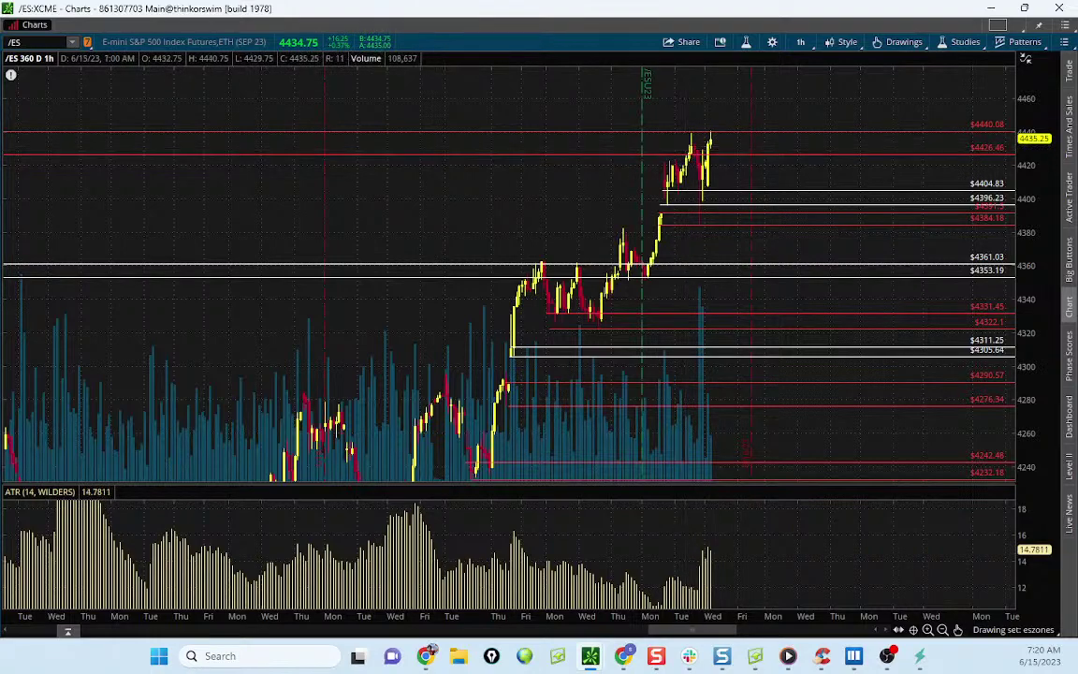
{"action": "key", "text": "ctrl+shift+1"}
{"action": "key", "text": "ctrl+shift+7"}
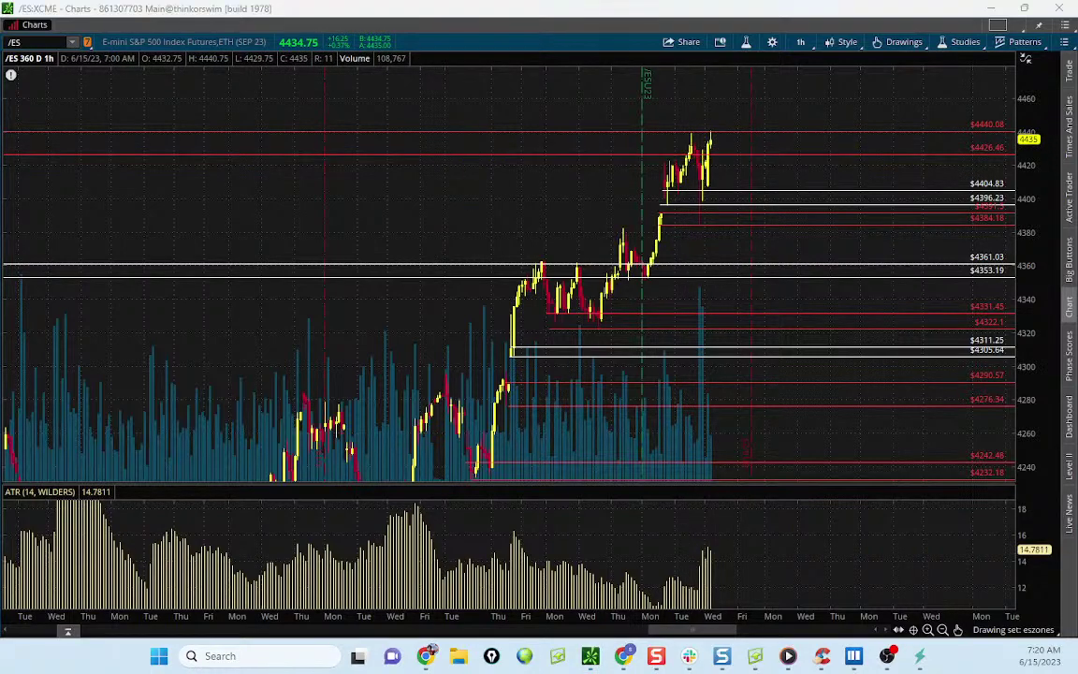
{"action": "mouse_move", "coordinate": [680, 139]}
{"action": "left_mouse_down"}
{"action": "mouse_move", "coordinate": [719, 146]}
{"action": "mouse_move", "coordinate": [728, 178]}
{"action": "left_mouse_up"}
{"action": "key", "text": "Escape"}
{"action": "mouse_move", "coordinate": [754, 13]}
{"action": "left_mouse_down"}
{"action": "mouse_move", "coordinate": [691, 37]}
{"action": "mouse_move", "coordinate": [0, 37]}
{"action": "left_mouse_up"}
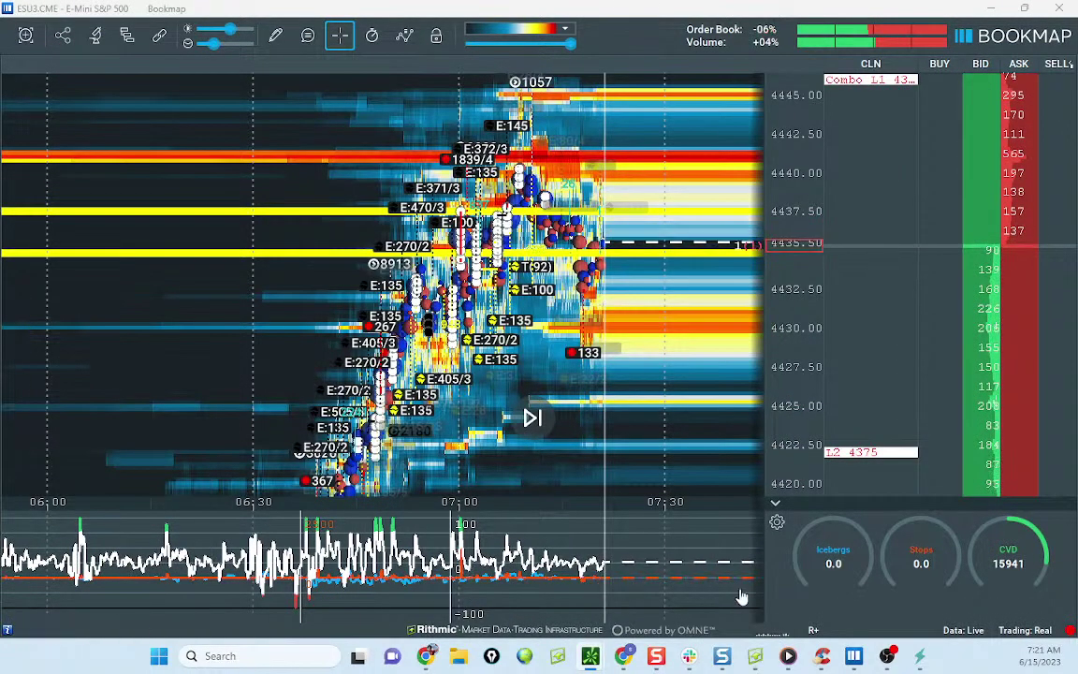
Step: Review the Inflection Zone trade (IZZY) entry in Copy of Trading Strategies and relate it to the 4440 area on the Bookmap chart
{"action": "left_click", "coordinate": [623, 656]}
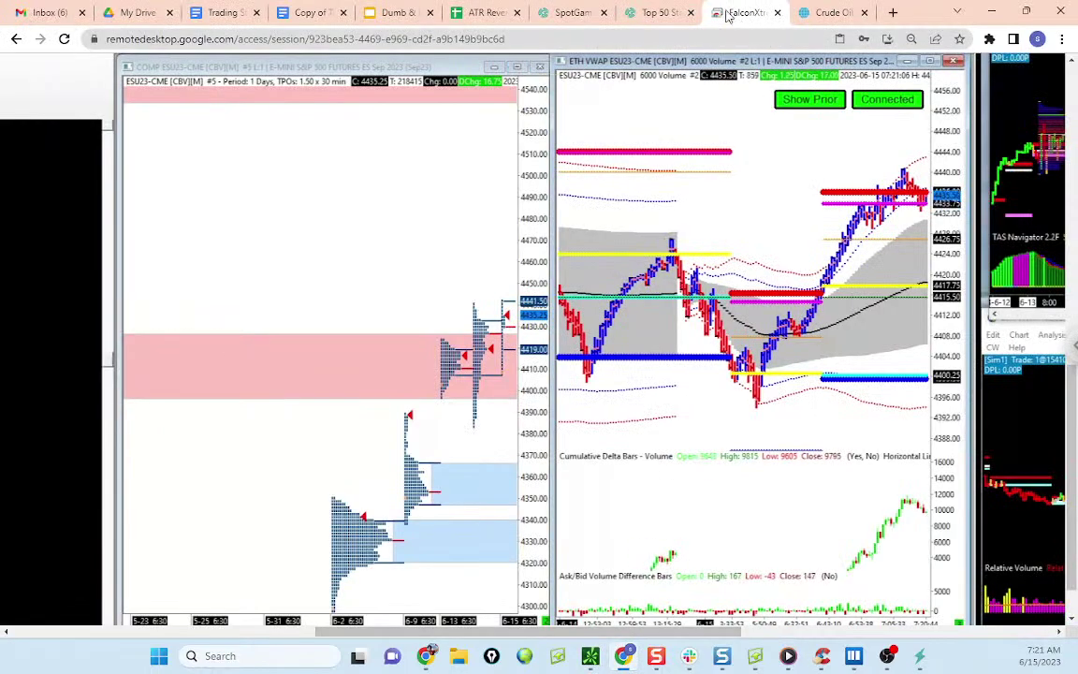
{"action": "left_click", "coordinate": [308, 13]}
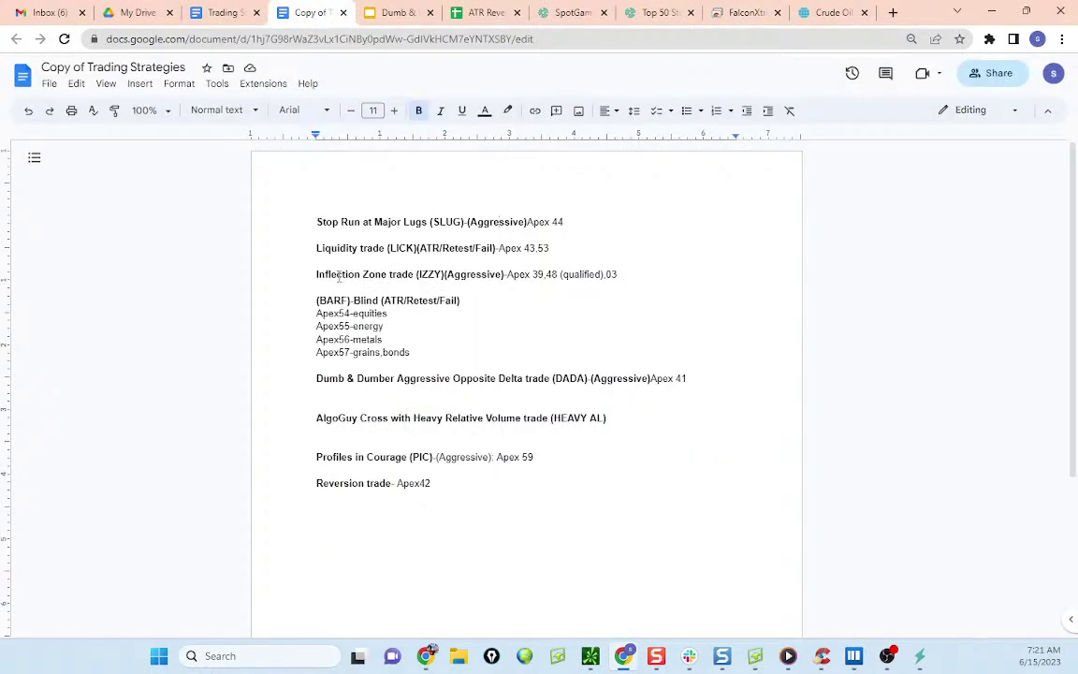
{"action": "left_click_drag", "start_coordinate": [346, 274], "coordinate": [492, 277]}
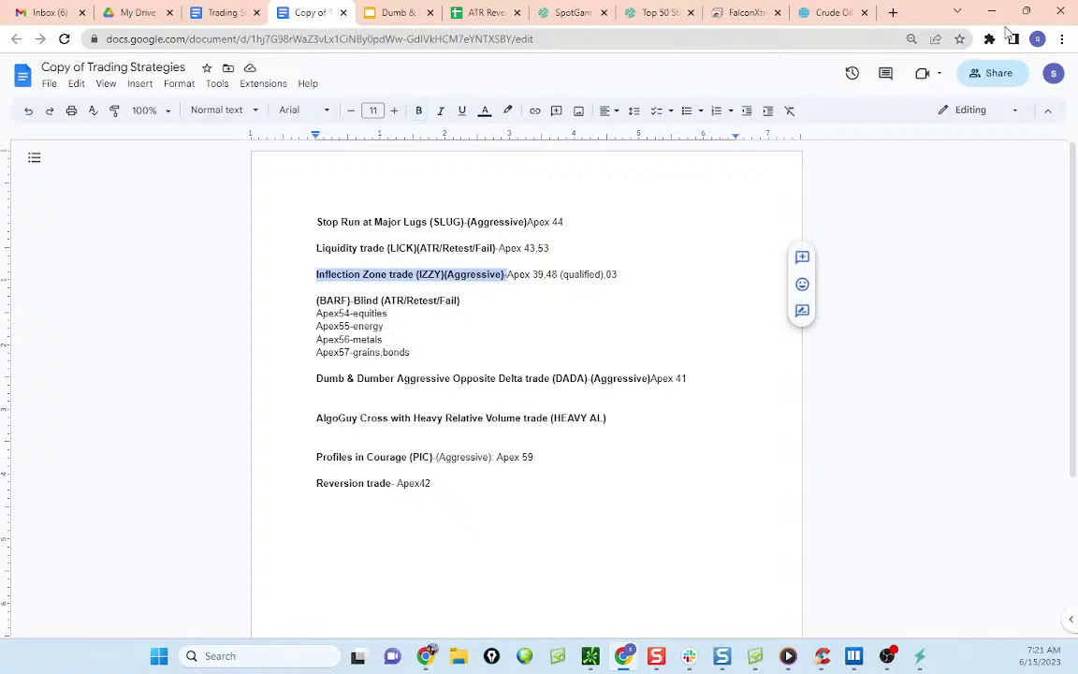
{"action": "left_click", "coordinate": [991, 11]}
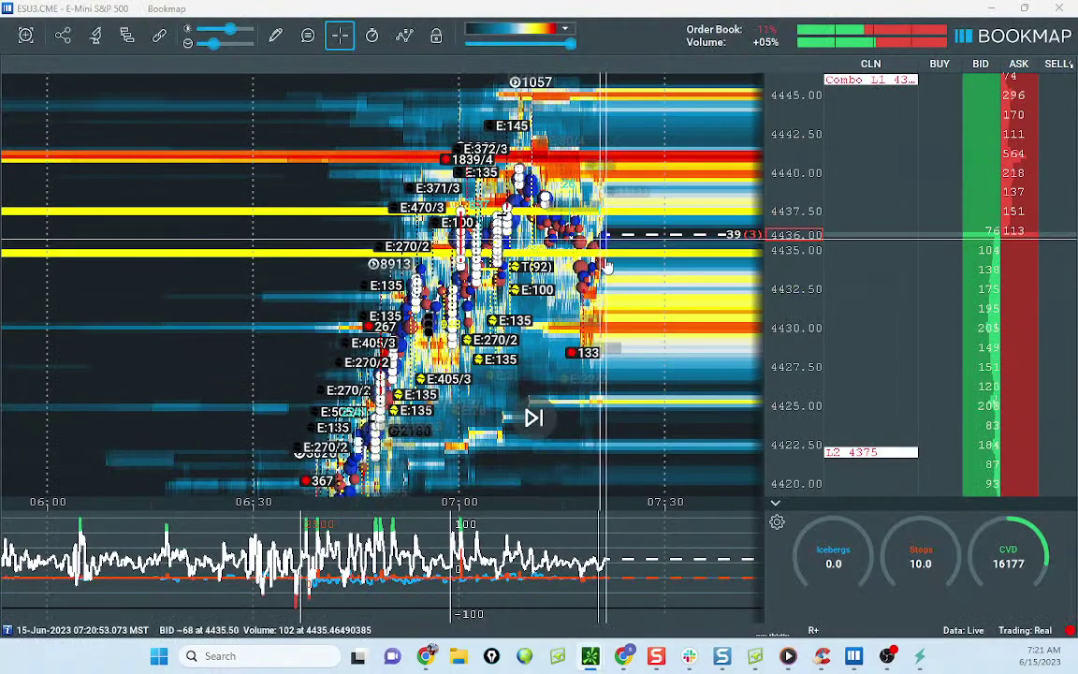
{"action": "left_click_drag", "start_coordinate": [680, 140], "coordinate": [728, 176]}
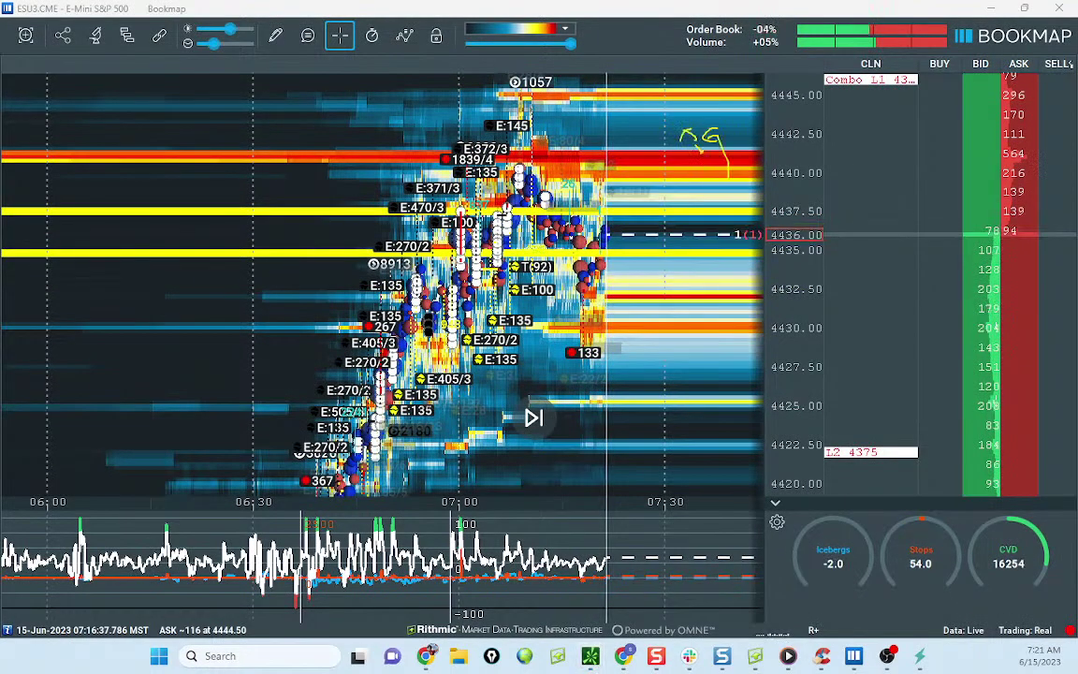
{"action": "key", "text": "Escape"}
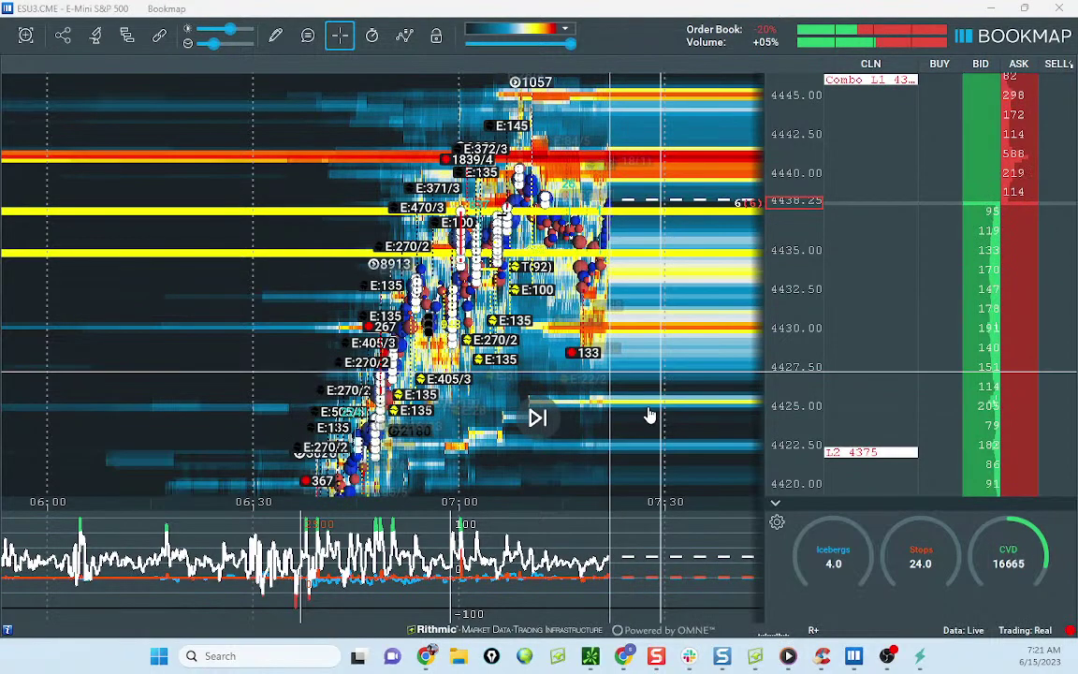
Step: Review the BARF blind trade entry and its Apex accounts for equities, energy, metals, grains and bonds in Copy of Trading Strategies
{"action": "left_click", "coordinate": [626, 659]}
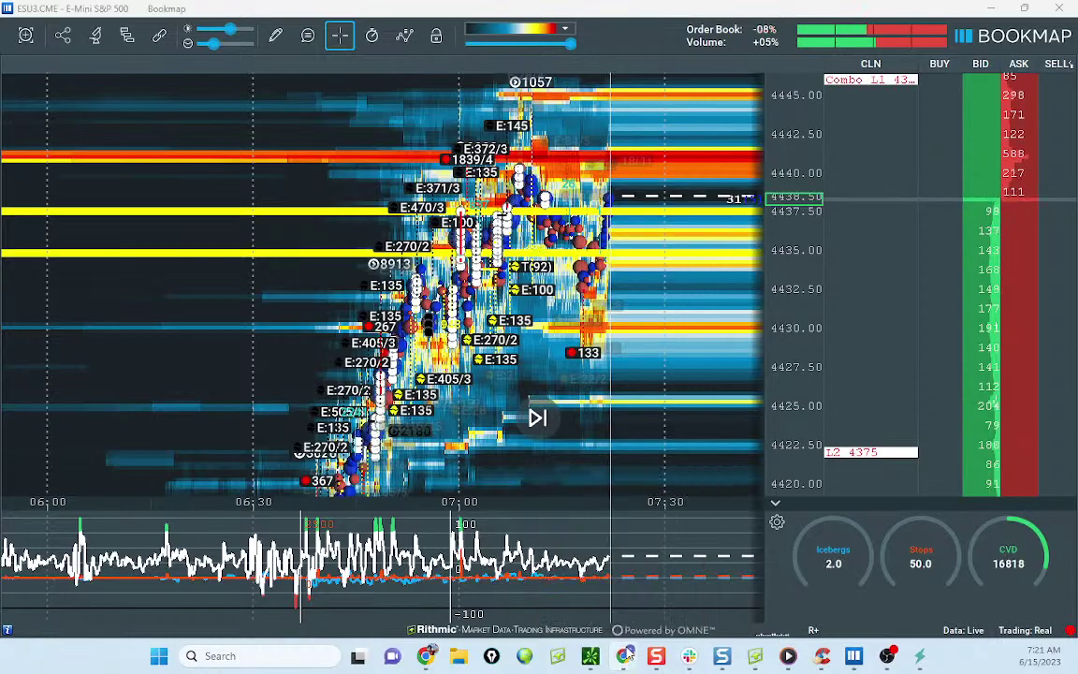
{"action": "left_click_drag", "start_coordinate": [317, 301], "coordinate": [464, 301]}
{"action": "left_click", "coordinate": [321, 298]}
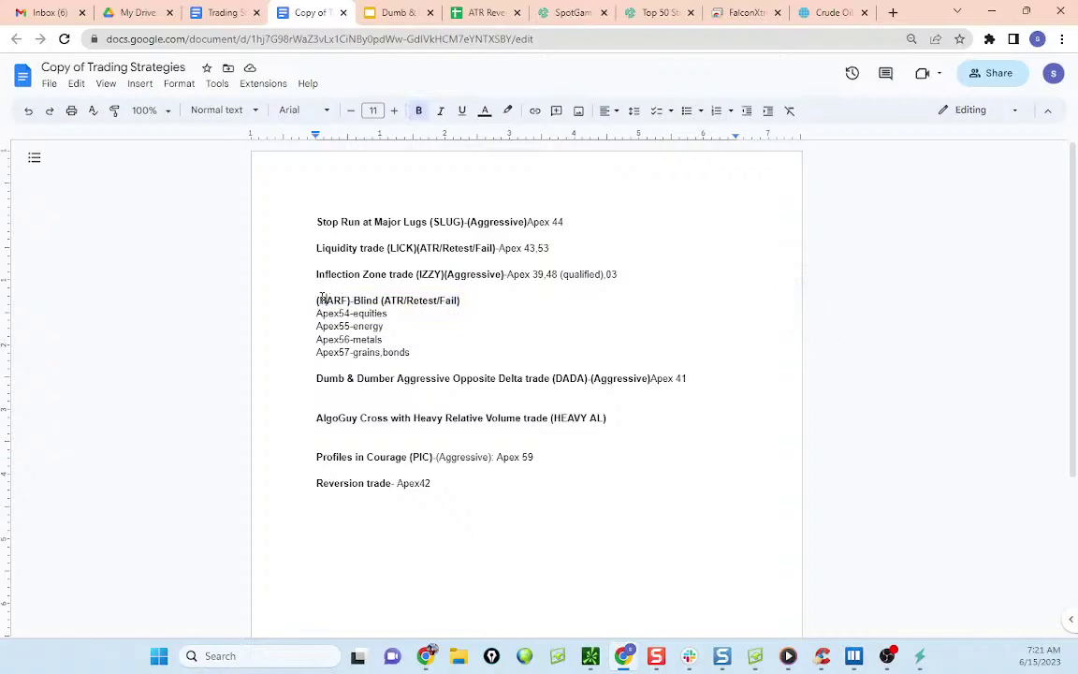
{"action": "left_click_drag", "start_coordinate": [339, 299], "coordinate": [356, 300]}
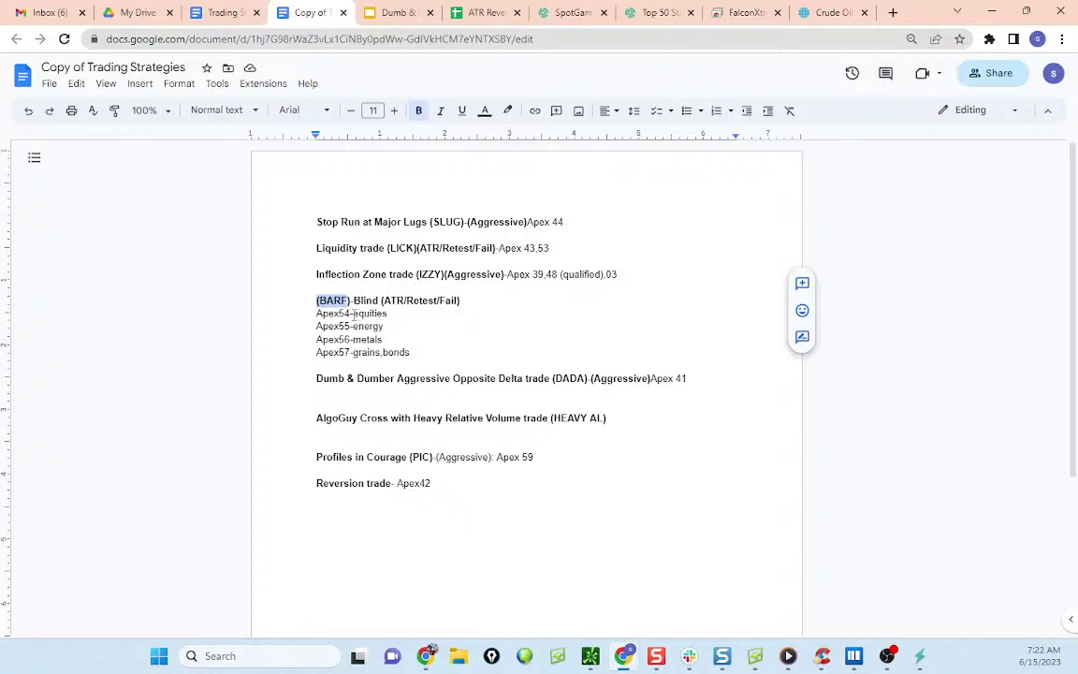
{"action": "left_click_drag", "start_coordinate": [323, 314], "coordinate": [363, 315]}
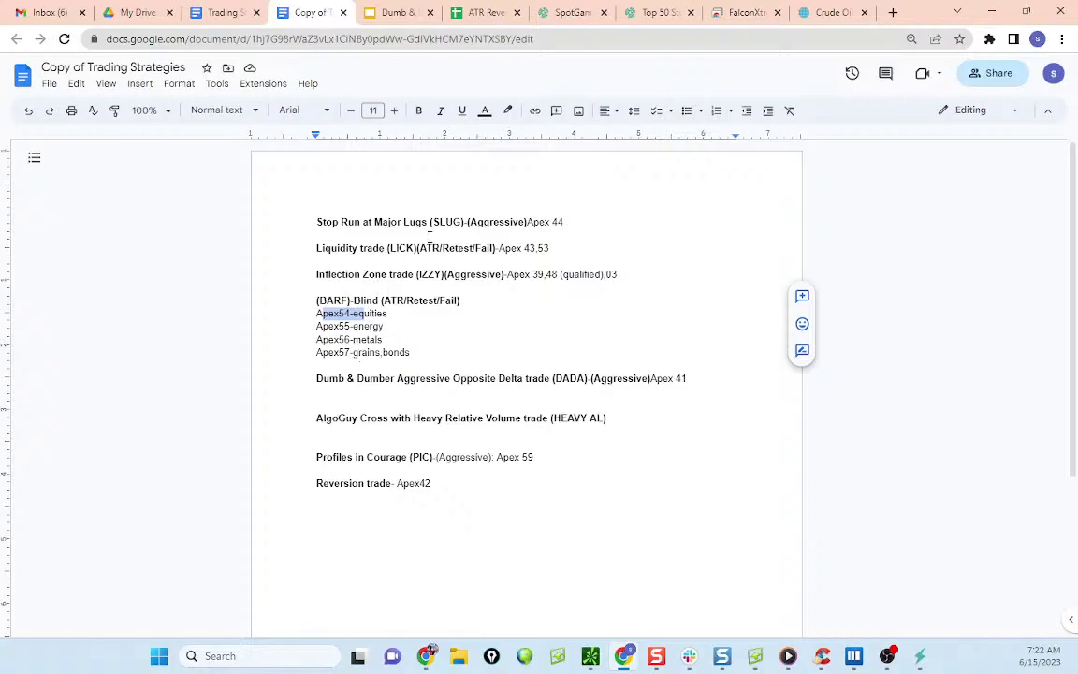
{"action": "left_click", "coordinate": [416, 315]}
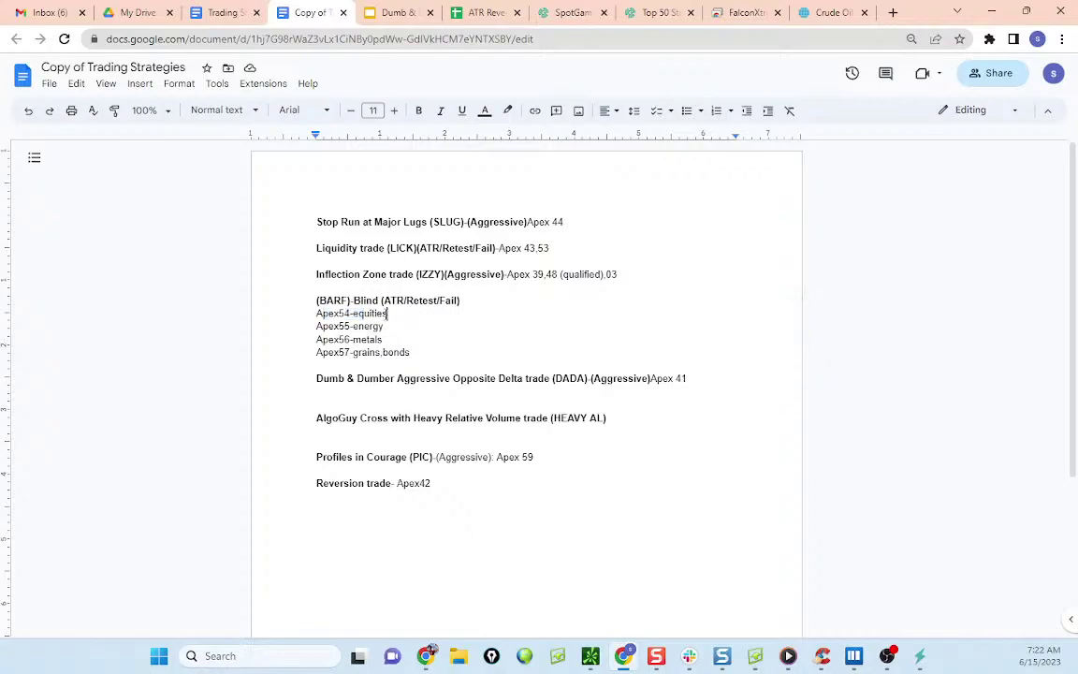
{"action": "double_click", "coordinate": [357, 316]}
{"action": "left_click_drag", "start_coordinate": [351, 327], "coordinate": [413, 352]}
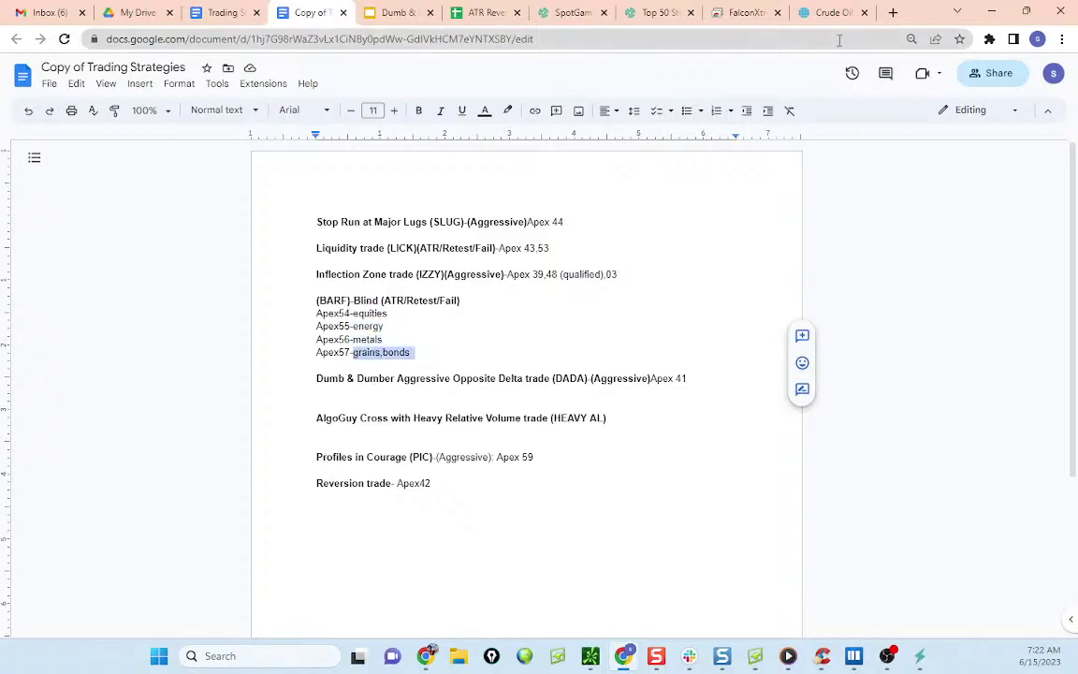
{"action": "left_click", "coordinate": [990, 12]}
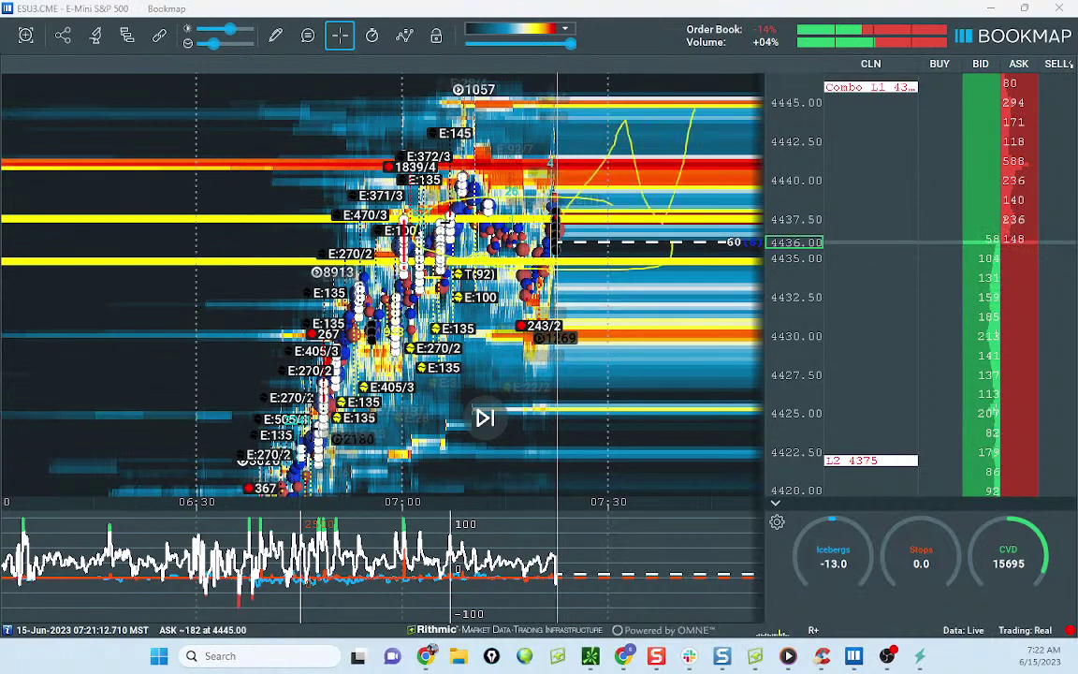
Step: Sketch temporary breakout and breakdown paths from the 4435 to 4437.50 range on the Bookmap E-Mini chart, and clear them
{"action": "key", "text": "e"}
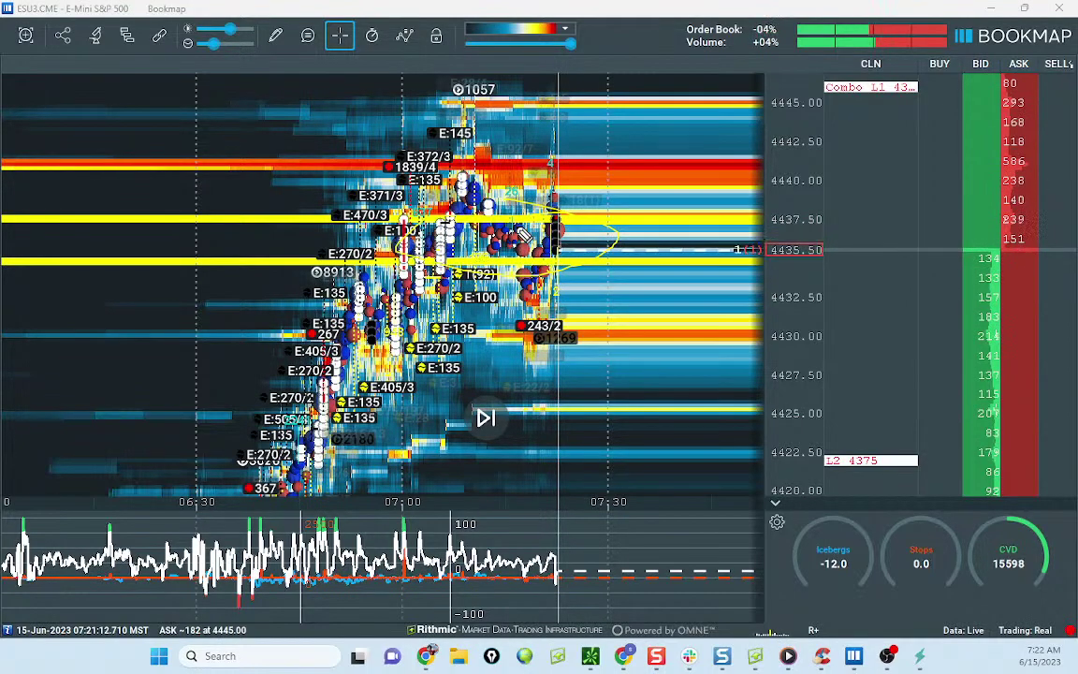
{"action": "mouse_move", "coordinate": [551, 165]}
{"action": "left_mouse_down"}
{"action": "mouse_move", "coordinate": [653, 149]}
{"action": "mouse_move", "coordinate": [656, 112]}
{"action": "left_mouse_up"}
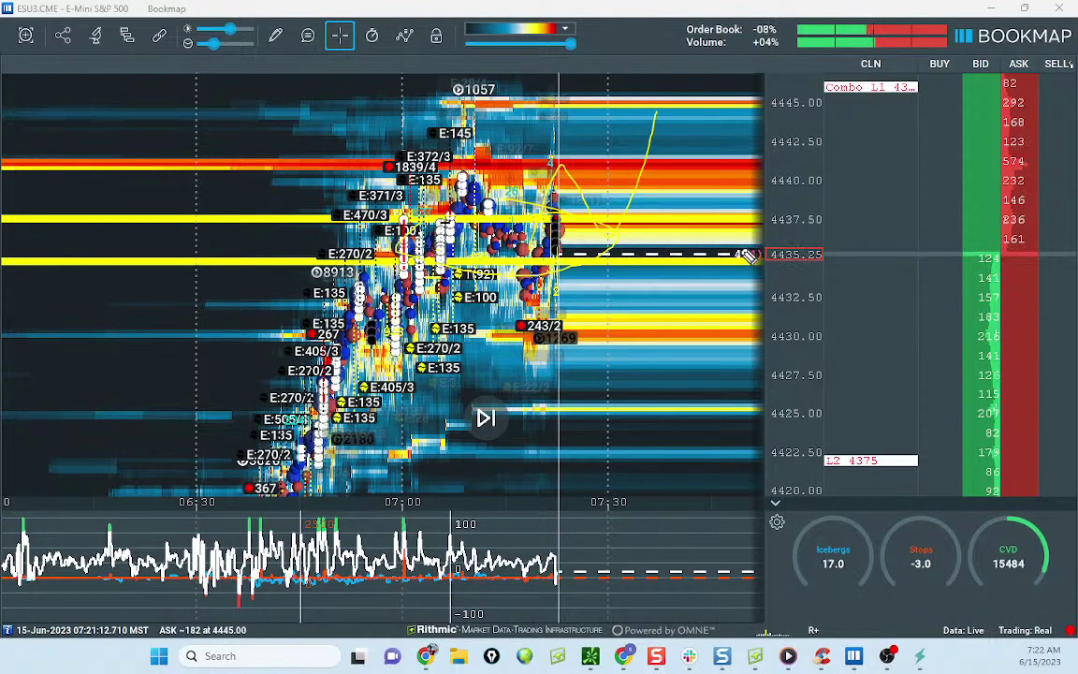
{"action": "left_click_drag", "start_coordinate": [550, 279], "coordinate": [590, 372]}
{"action": "mouse_move", "coordinate": [572, 370]}
{"action": "left_mouse_down"}
{"action": "mouse_move", "coordinate": [598, 388]}
{"action": "mouse_move", "coordinate": [612, 372]}
{"action": "mouse_move", "coordinate": [625, 290]}
{"action": "mouse_move", "coordinate": [646, 268]}
{"action": "mouse_move", "coordinate": [673, 419]}
{"action": "mouse_move", "coordinate": [694, 445]}
{"action": "left_mouse_up"}
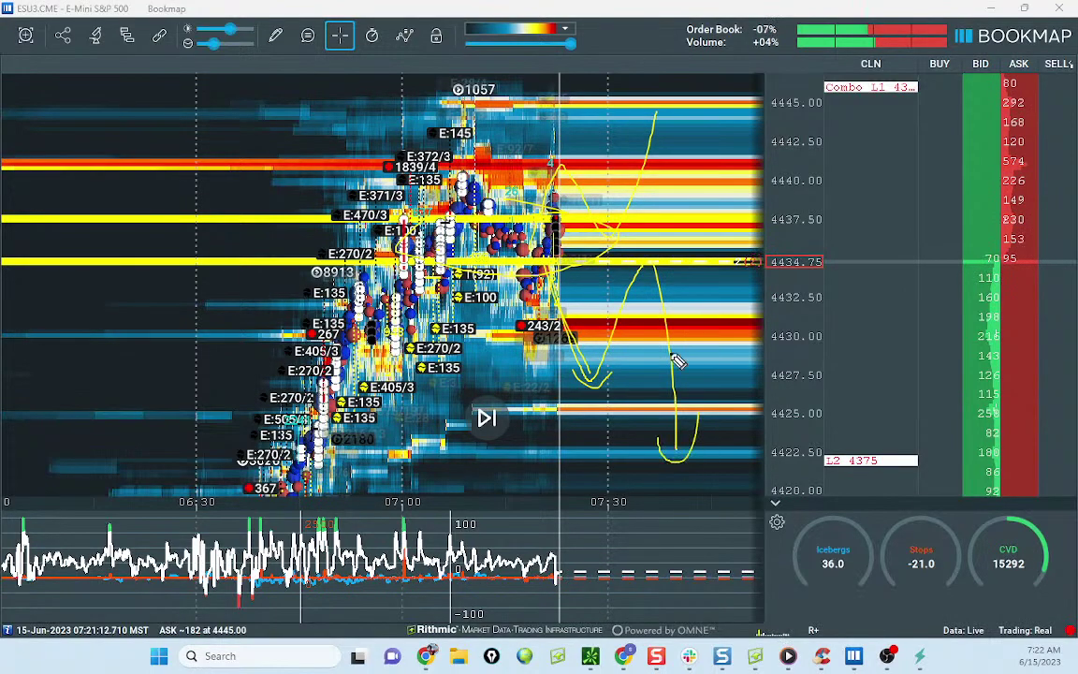
{"action": "key", "text": "Escape"}
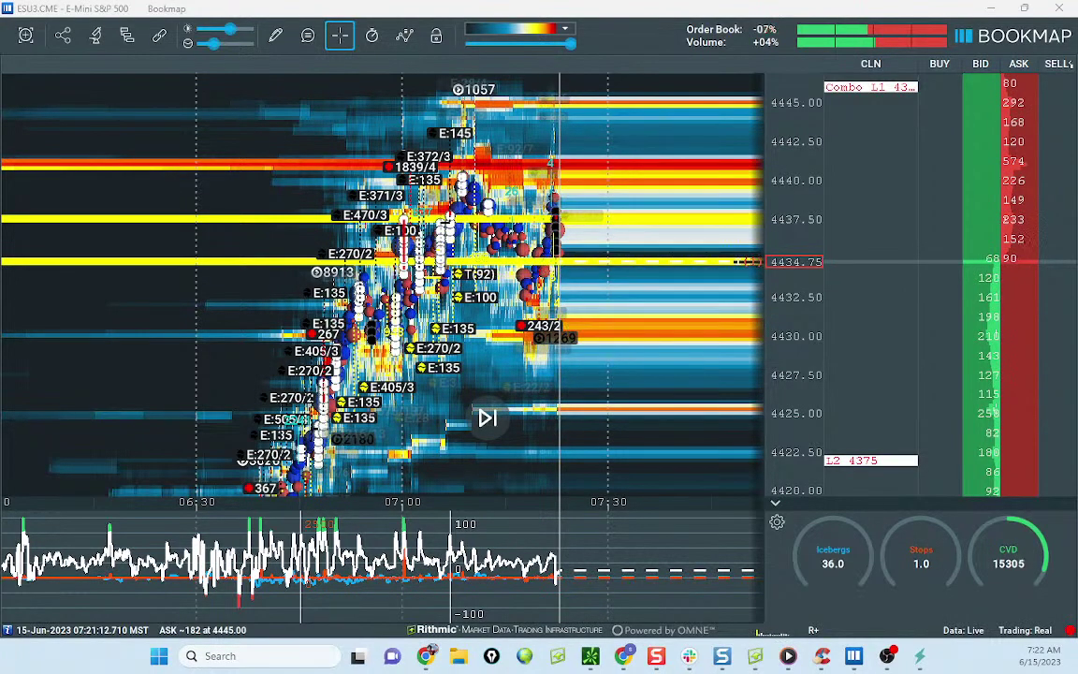
Step: Switch to the COMEX Gold Futures Bookmap chart and widen its time range to about 06:55 to 07:15
{"action": "scroll", "coordinate": [750, 224], "scroll_direction": "up", "scroll_amount": 1}
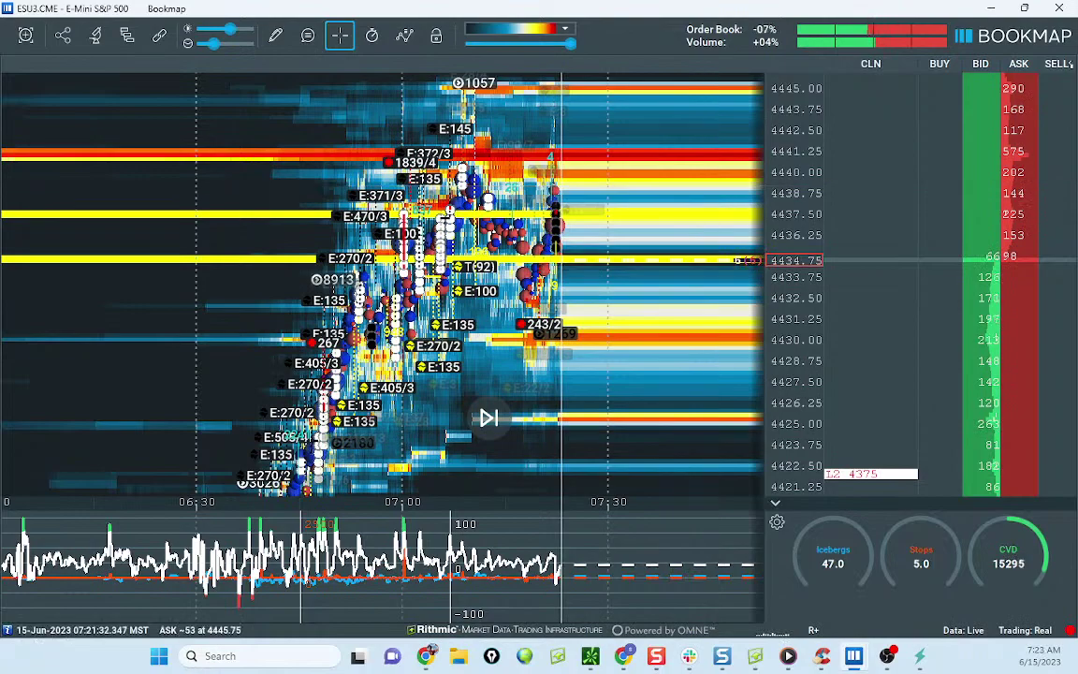
{"action": "left_click_drag", "start_coordinate": [0, 96], "coordinate": [651, 65]}
{"action": "left_click", "coordinate": [891, 56]}
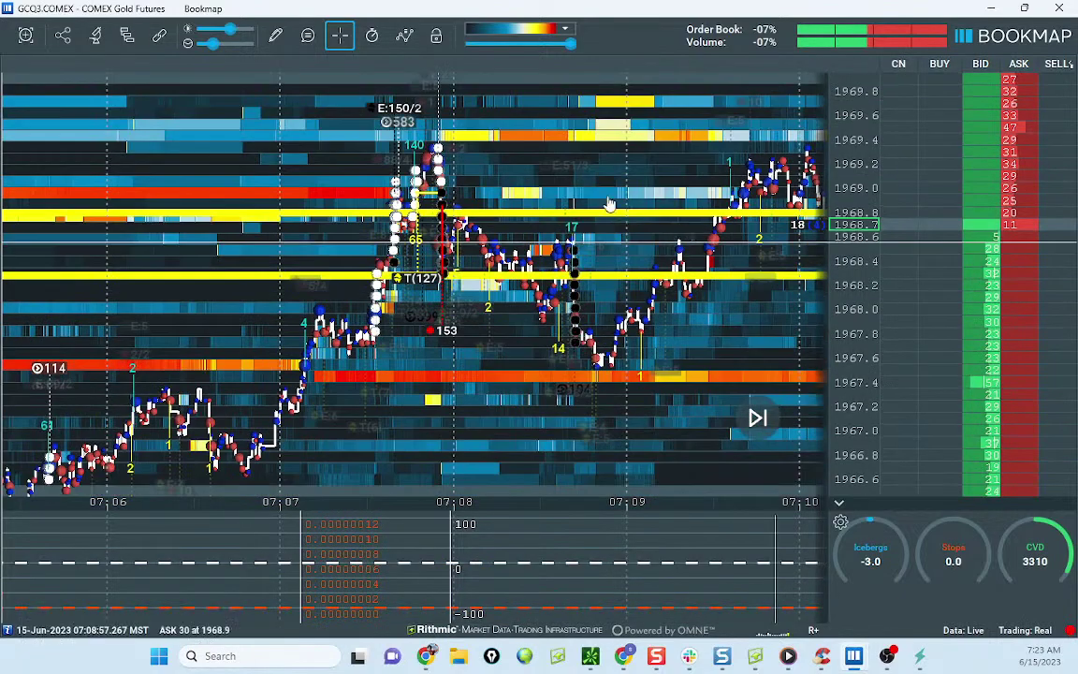
{"action": "scroll", "coordinate": [609, 204], "scroll_direction": "down", "scroll_amount": 3}
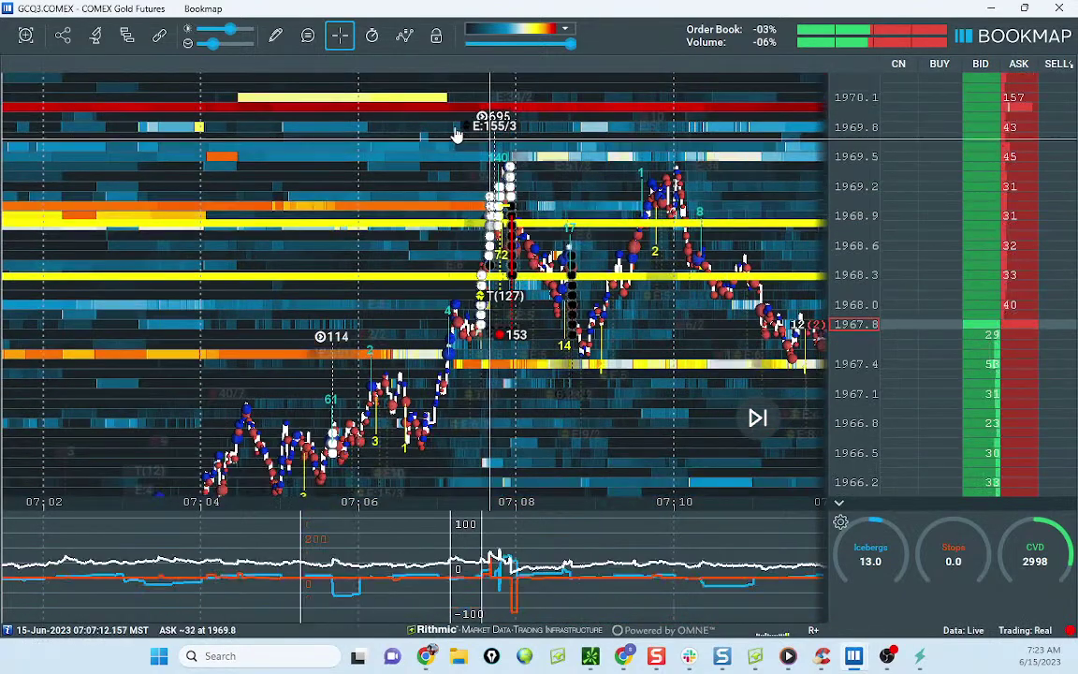
{"action": "scroll", "coordinate": [454, 134], "scroll_direction": "down", "scroll_amount": 4}
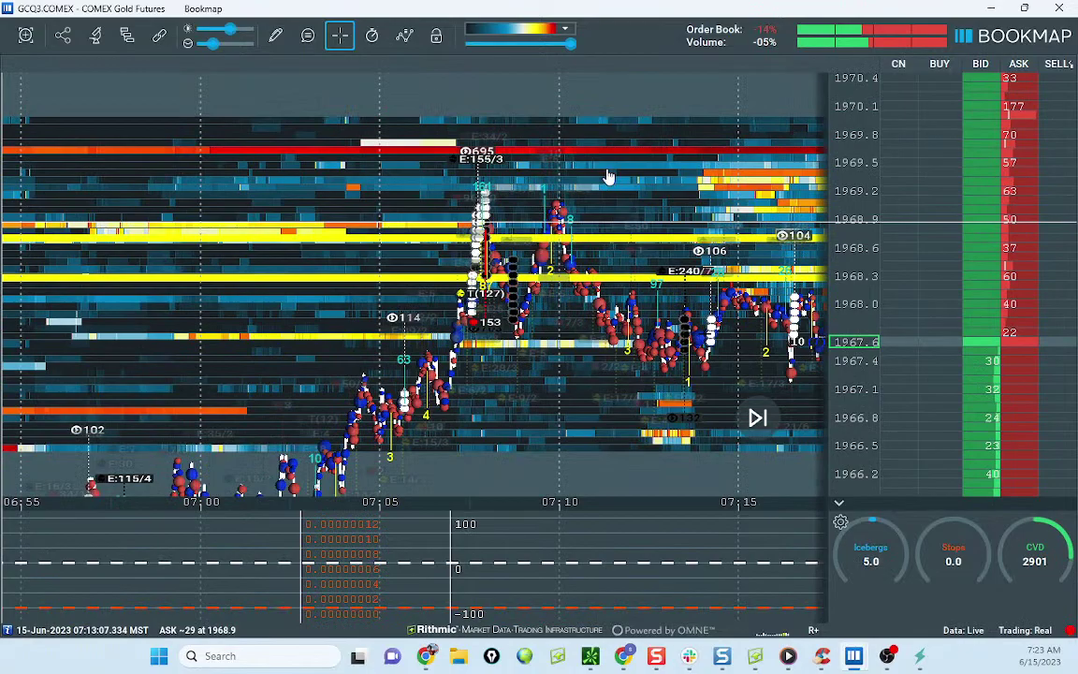
Step: Trace the gold Bookmap chart back to the 05:30 price move around the 1937 to 1938 zone
{"action": "scroll", "coordinate": [608, 177], "scroll_direction": "down", "scroll_amount": 4}
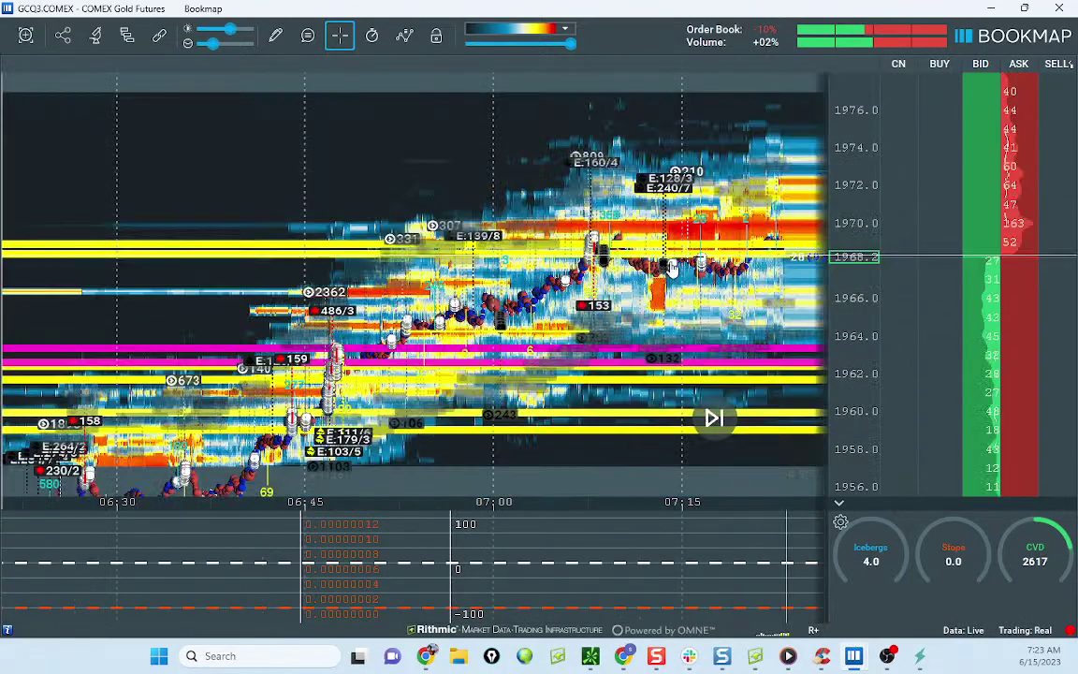
{"action": "scroll", "coordinate": [671, 268], "scroll_direction": "down", "scroll_amount": 2}
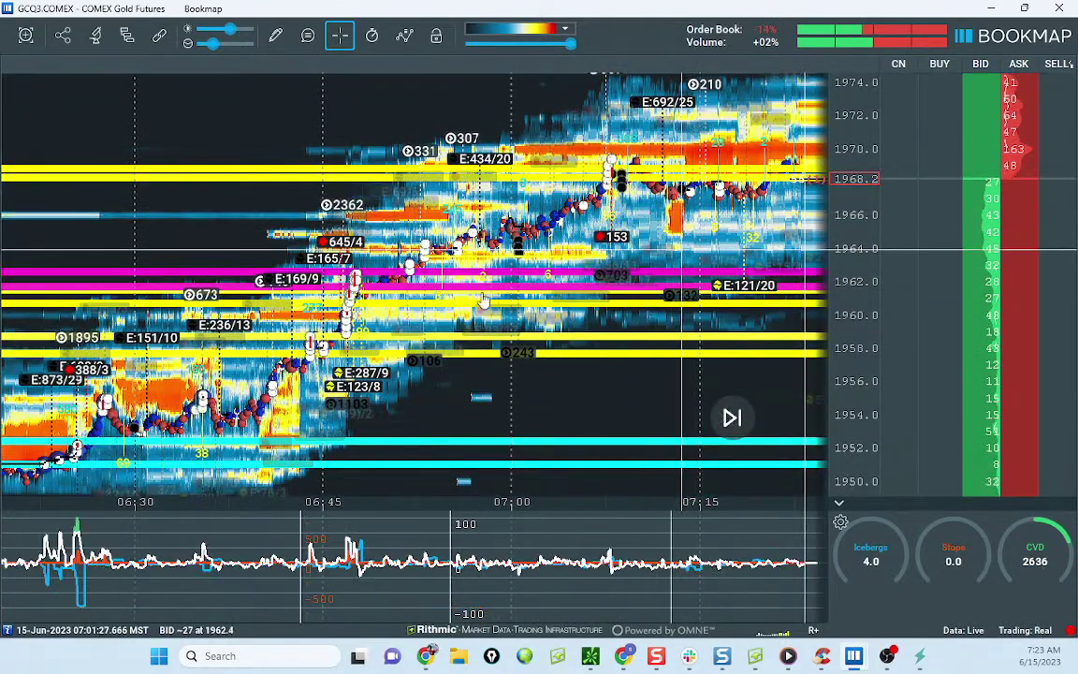
{"action": "left_click_drag", "start_coordinate": [483, 299], "coordinate": [649, 229]}
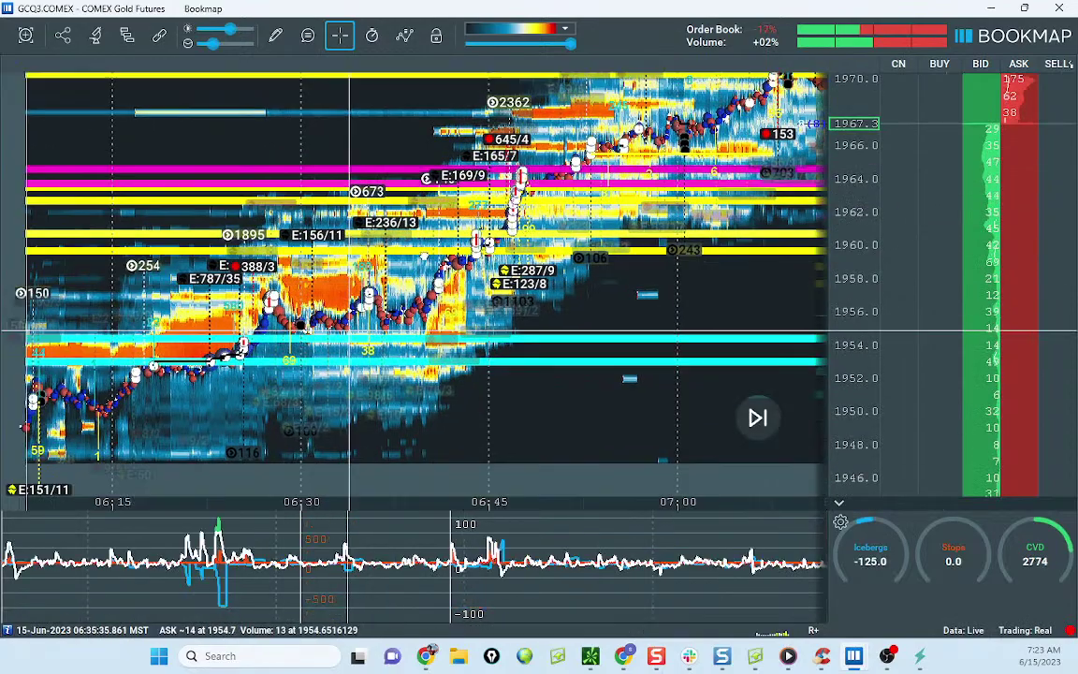
{"action": "left_click_drag", "start_coordinate": [415, 263], "coordinate": [477, 254]}
{"action": "scroll", "coordinate": [421, 279], "scroll_direction": "down", "scroll_amount": 4}
{"action": "left_click_drag", "start_coordinate": [337, 355], "coordinate": [707, 250]}
{"action": "left_click_drag", "start_coordinate": [303, 327], "coordinate": [300, 255]}
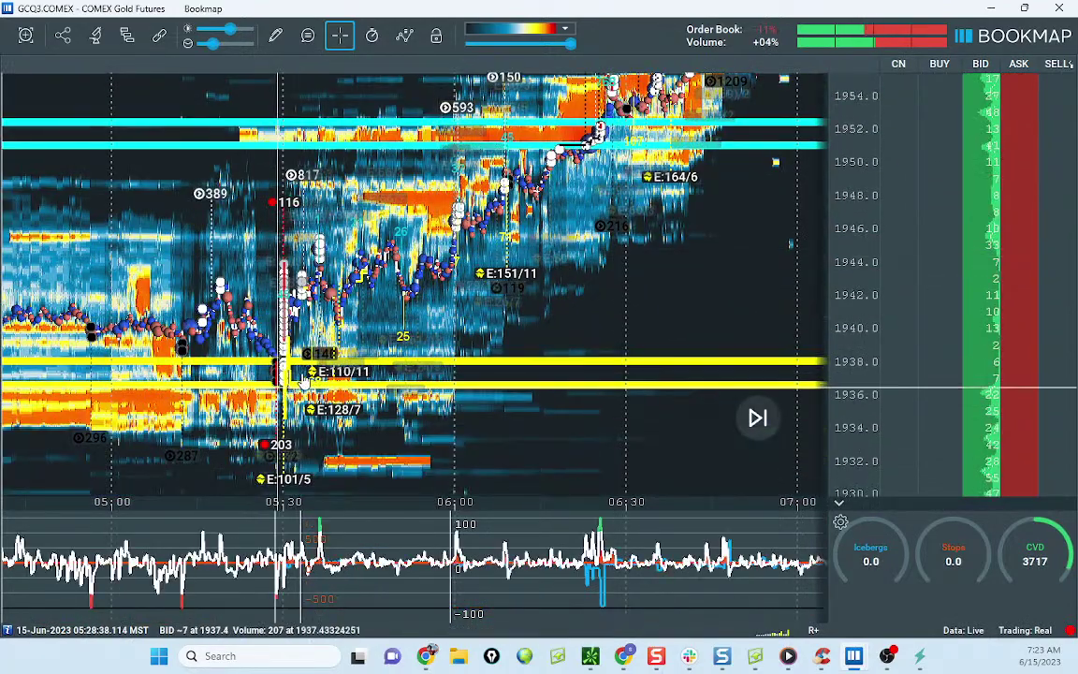
Step: Switch to the remote desktop session in Chrome and display the gold chartbook in Sierra Chart
{"action": "left_click", "coordinate": [624, 657]}
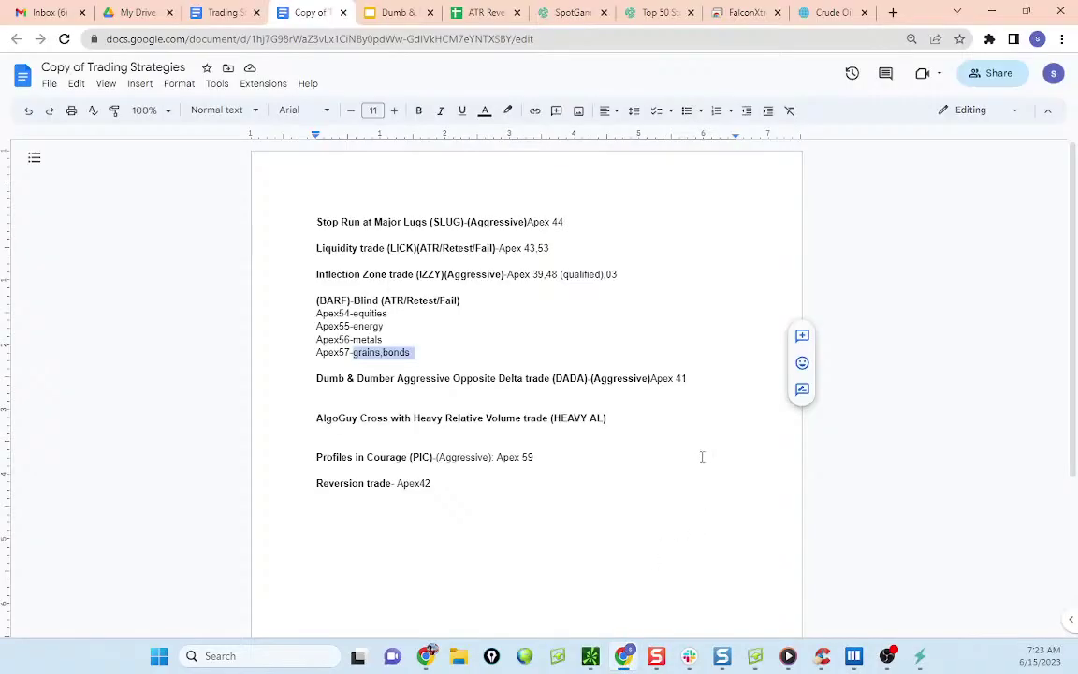
{"action": "left_click", "coordinate": [746, 13]}
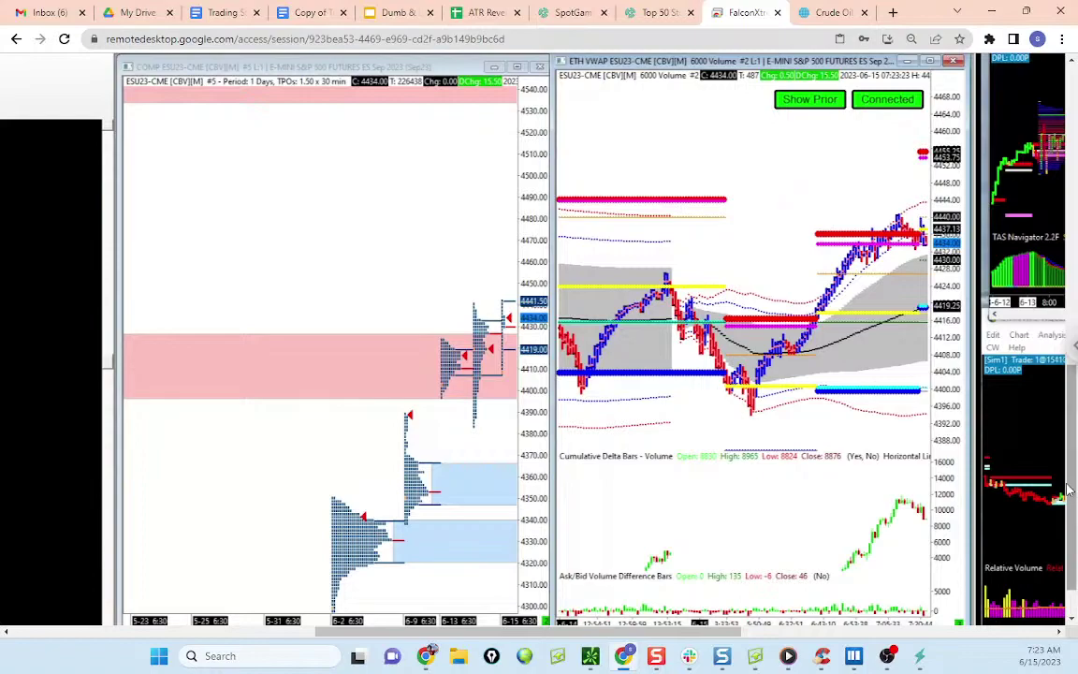
{"action": "left_click_drag", "start_coordinate": [1070, 489], "coordinate": [1075, 465]}
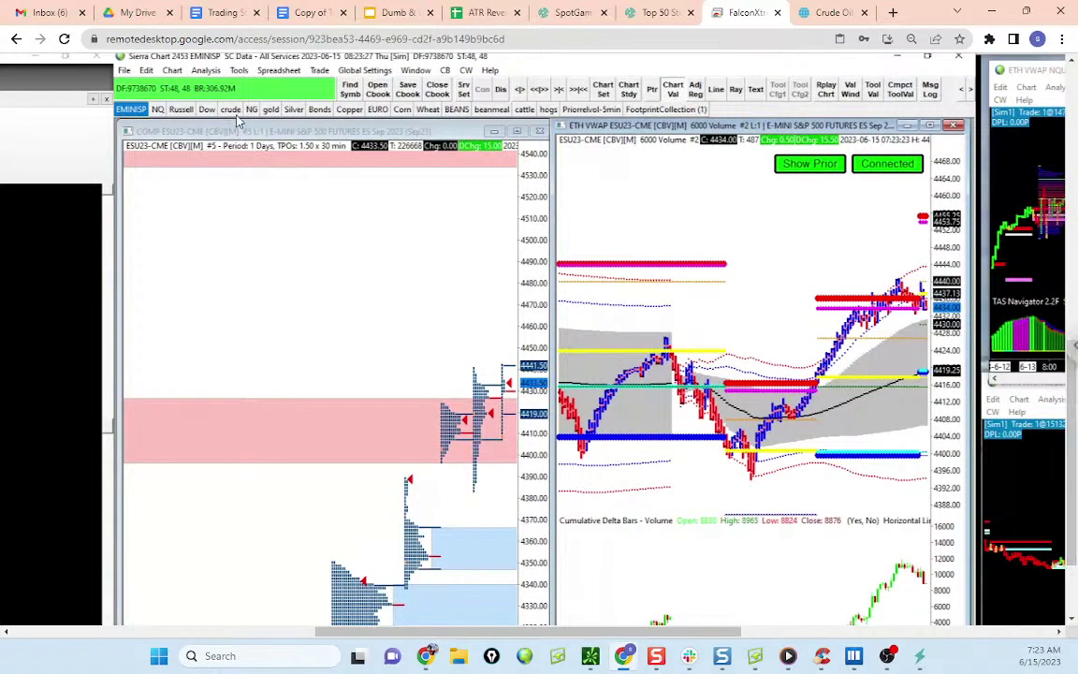
{"action": "left_click", "coordinate": [271, 110]}
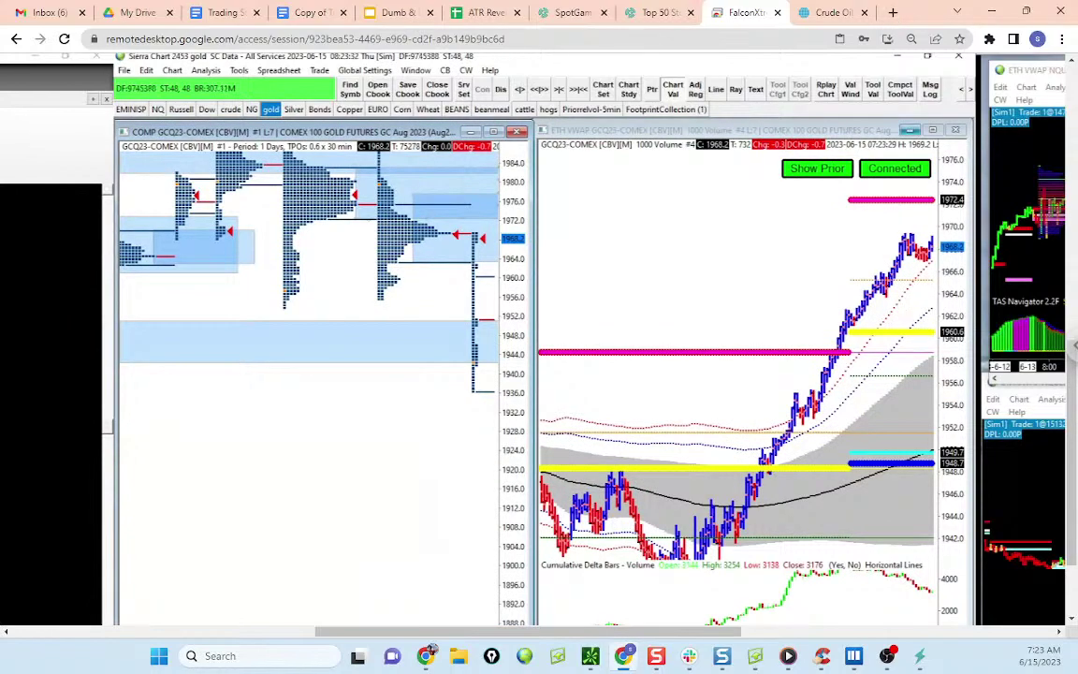
Step: Switch to the Discord trading server and view the June 15 zones chart posted in the es channel
{"action": "left_click", "coordinate": [426, 655]}
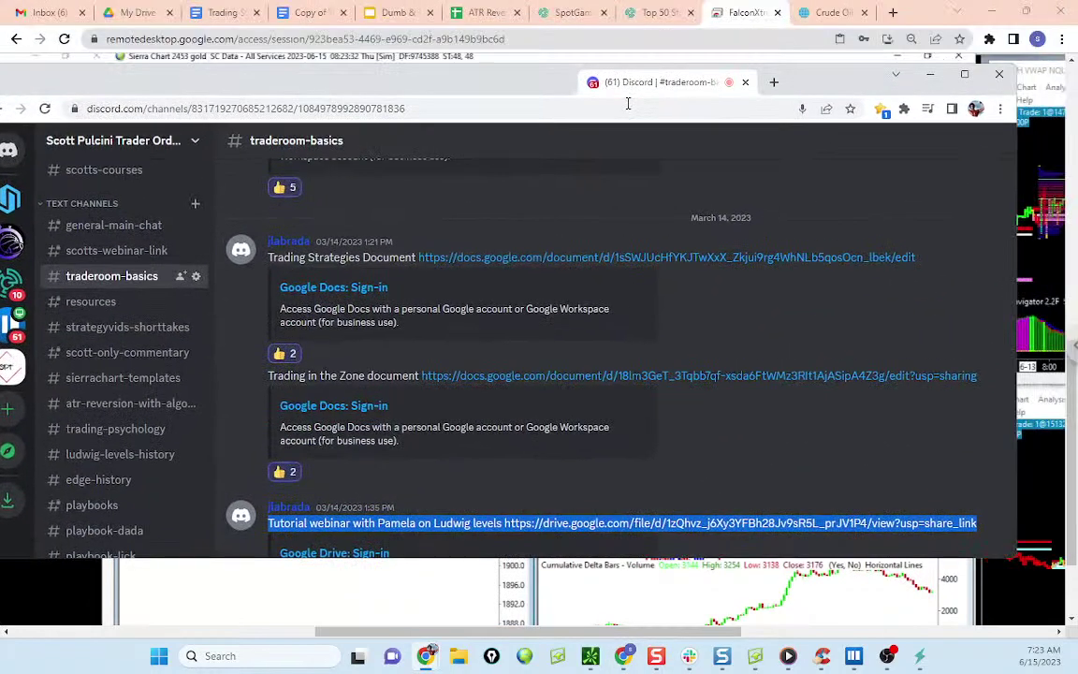
{"action": "left_click", "coordinate": [964, 74]}
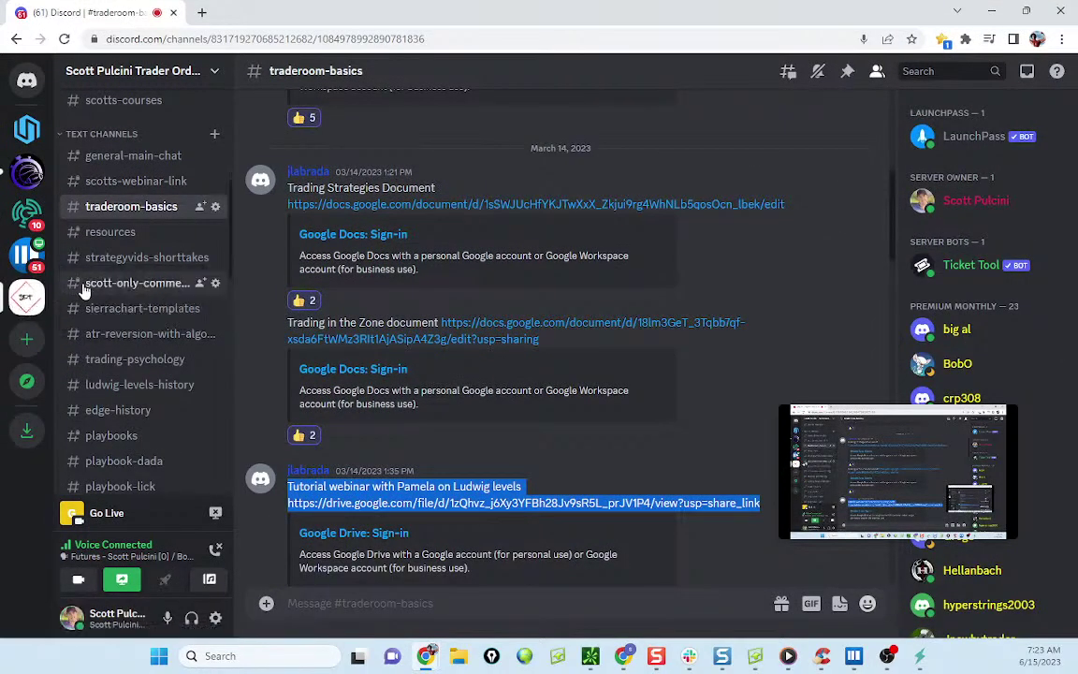
{"action": "left_click", "coordinate": [135, 156]}
{"action": "scroll", "coordinate": [131, 291], "scroll_direction": "down", "scroll_amount": 3}
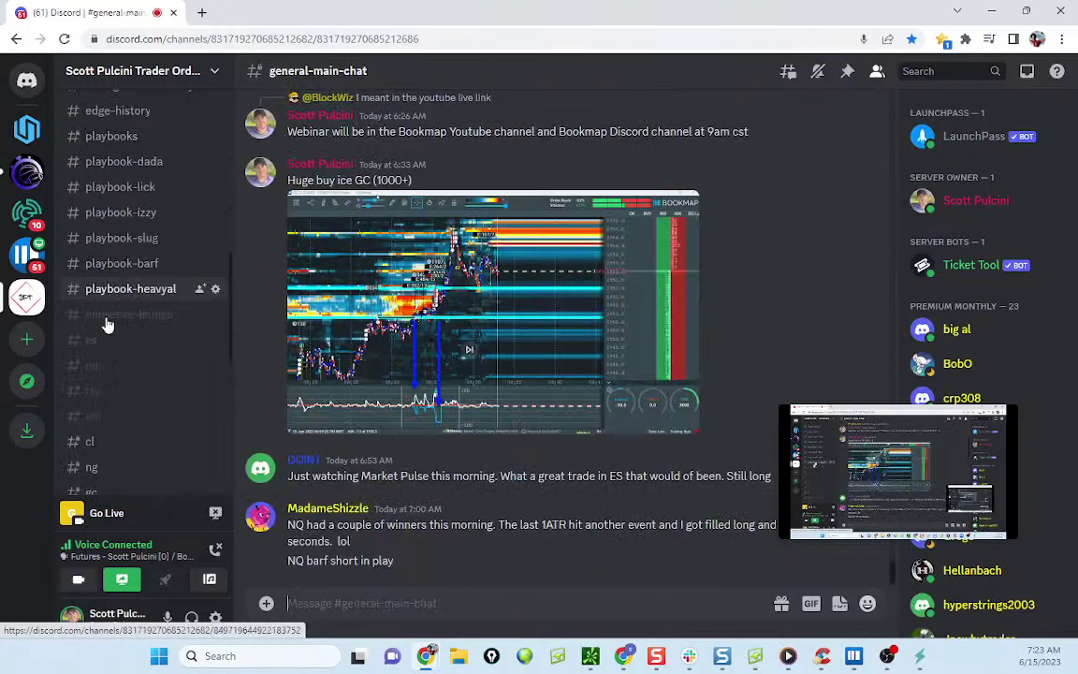
{"action": "left_click", "coordinate": [99, 343]}
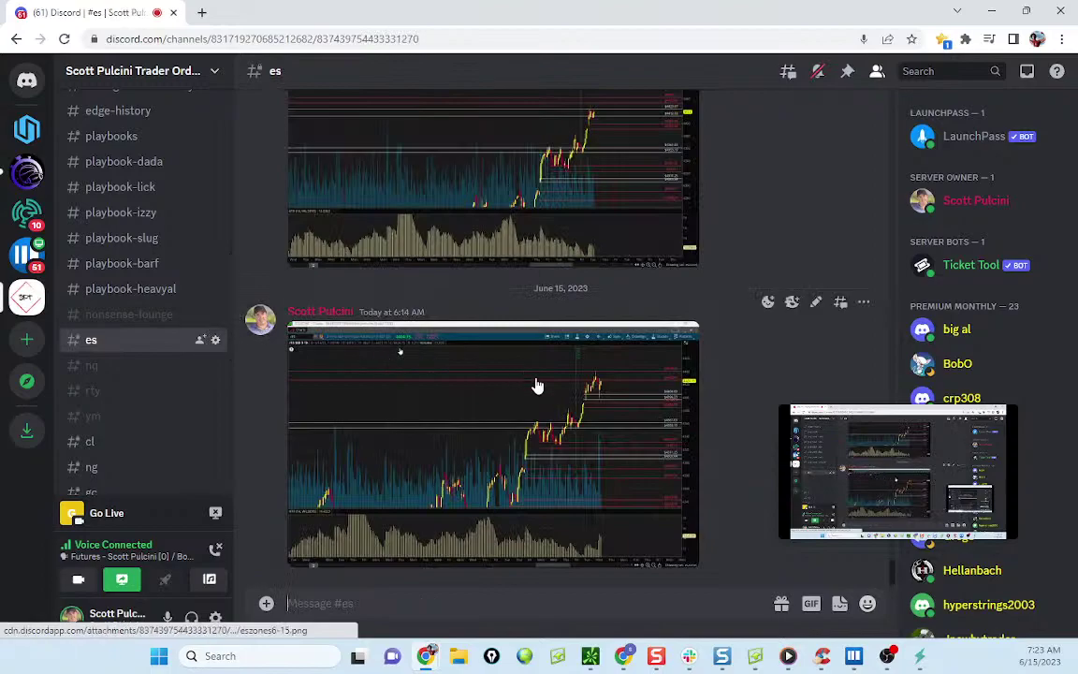
{"action": "left_click", "coordinate": [576, 397]}
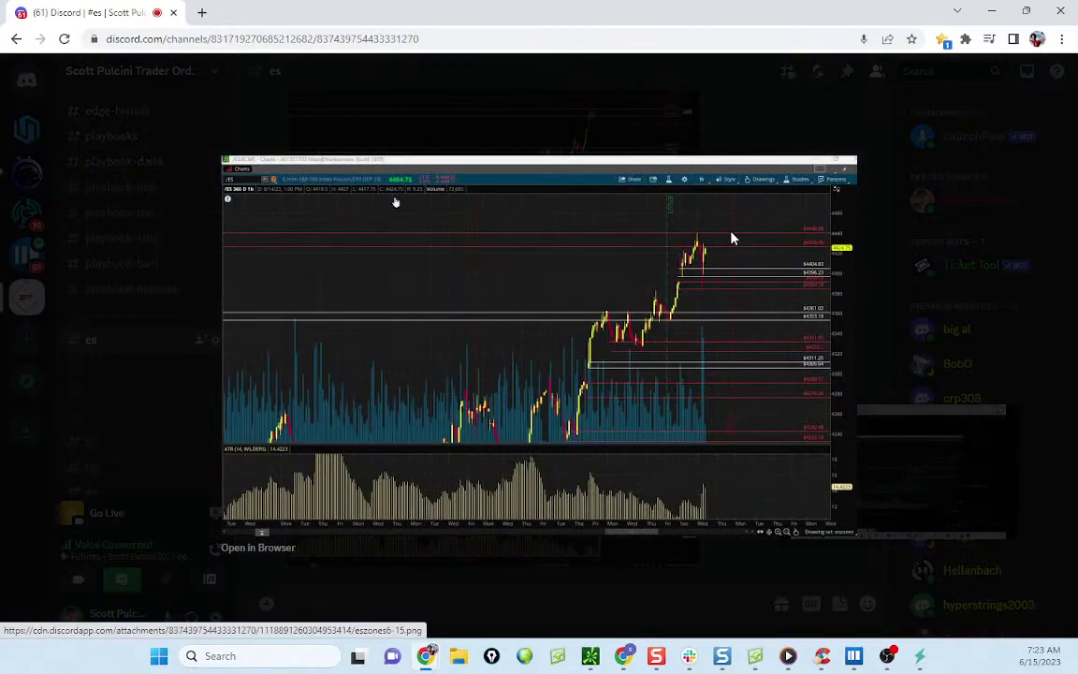
{"action": "left_click", "coordinate": [767, 132]}
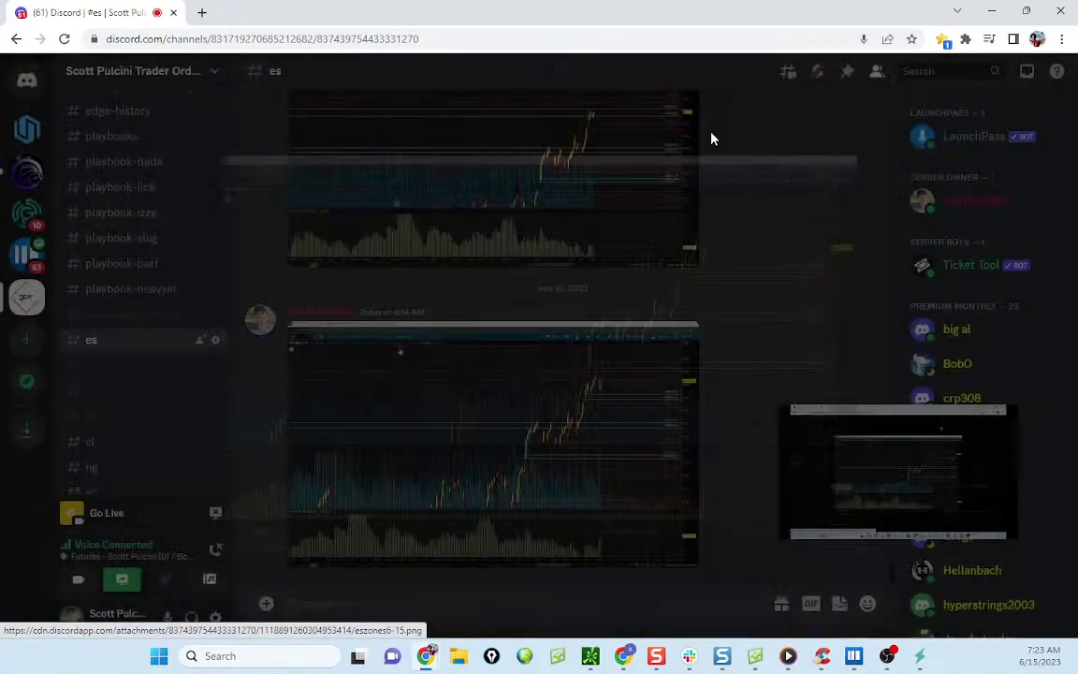
Step: View the nq channel's zones chart, look through the other futures channels, and return to the Sierra Chart gold charts
{"action": "left_click", "coordinate": [104, 368]}
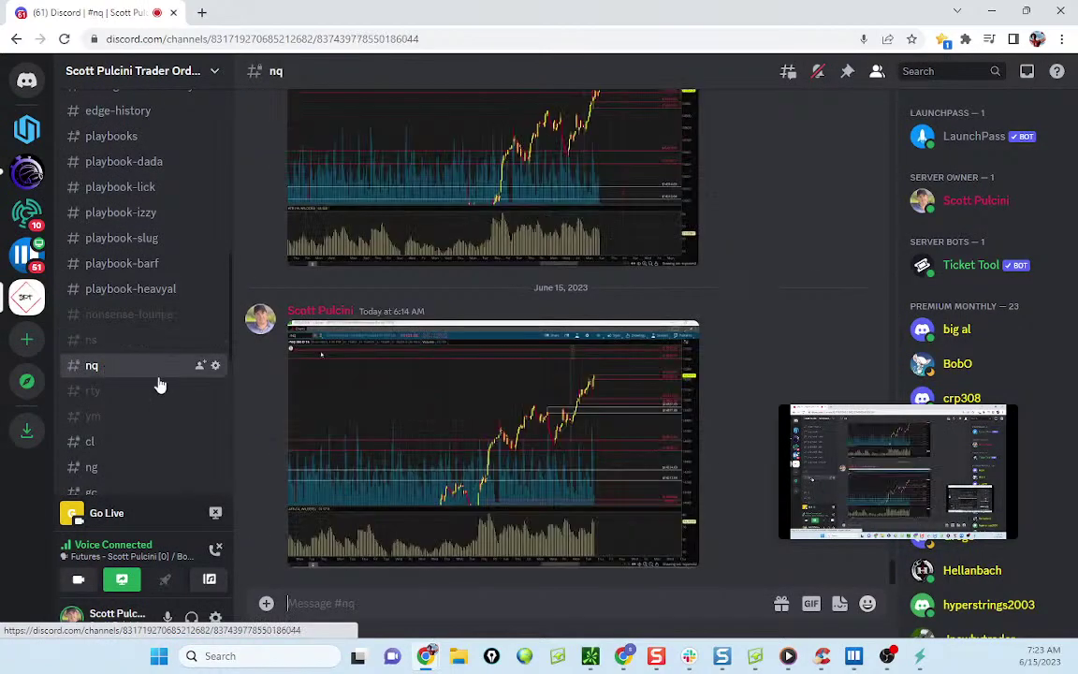
{"action": "scroll", "coordinate": [119, 341], "scroll_direction": "down", "scroll_amount": 2}
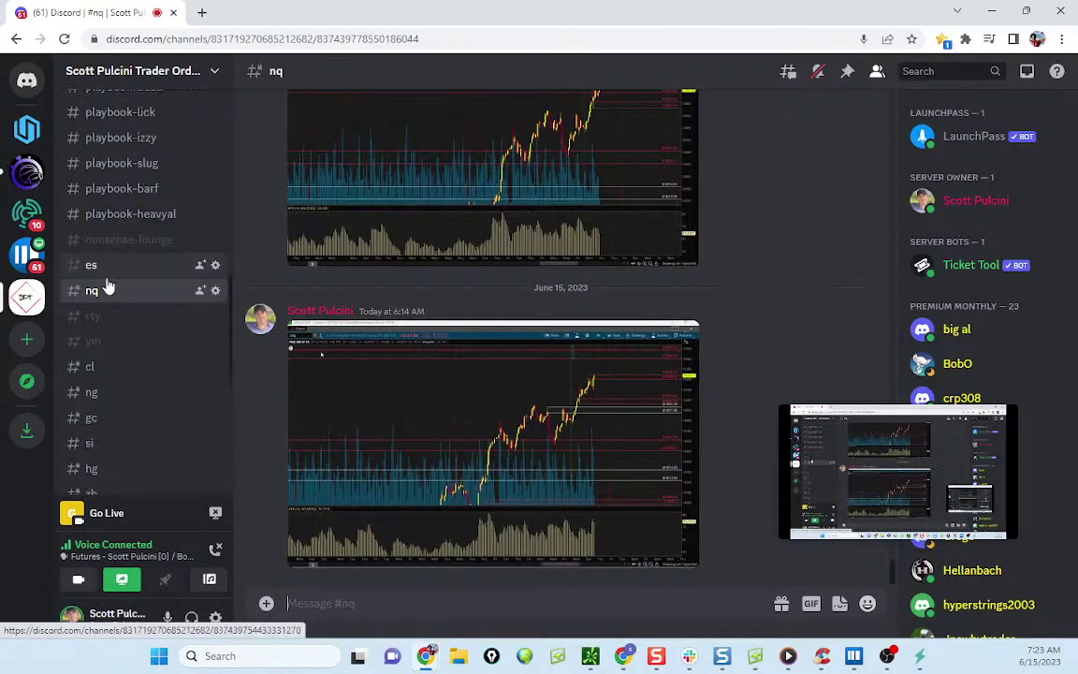
{"action": "scroll", "coordinate": [108, 290], "scroll_direction": "down", "scroll_amount": 2}
{"action": "scroll", "coordinate": [113, 281], "scroll_direction": "down", "scroll_amount": 4}
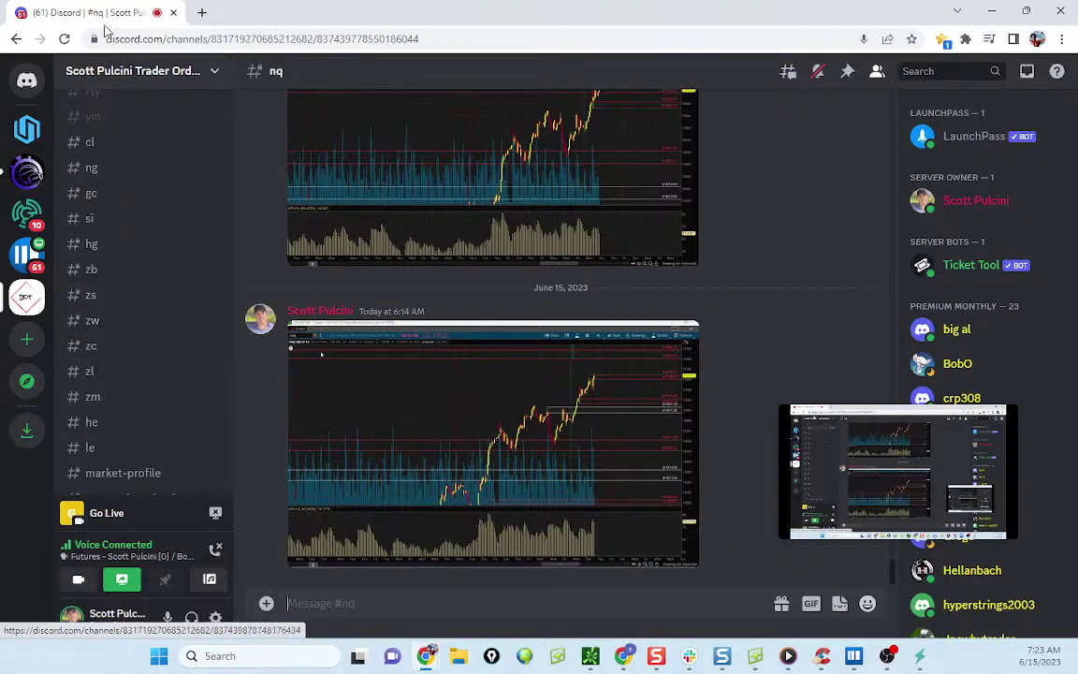
{"action": "left_click_drag", "start_coordinate": [91, 10], "coordinate": [281, 0]}
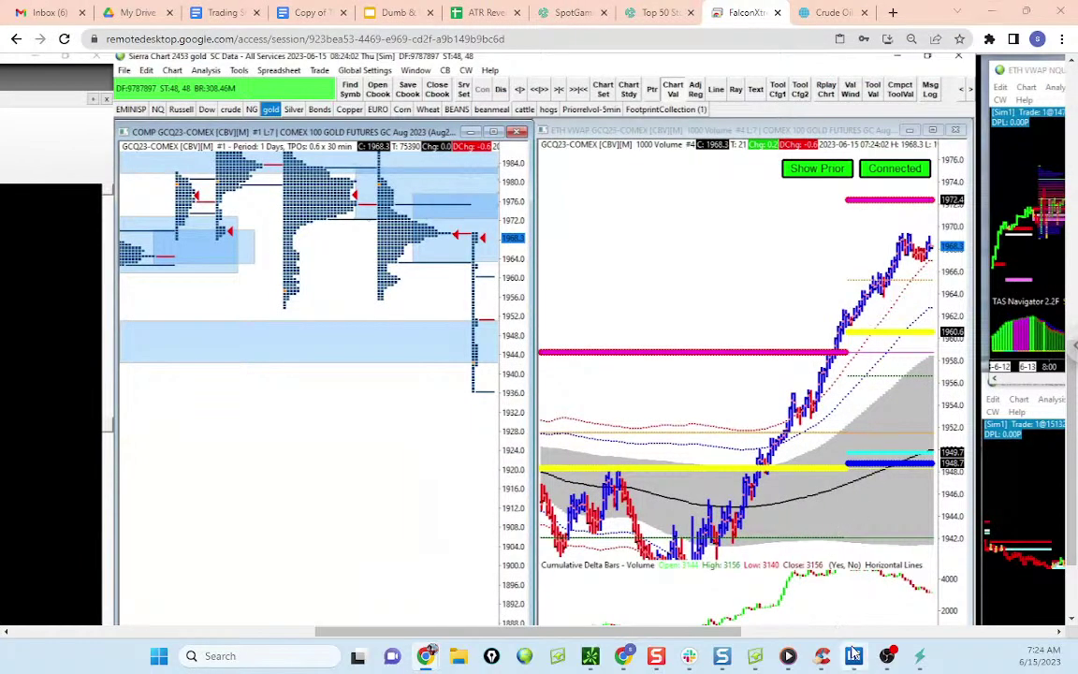
Step: Shift the price range of the gold ETH VWAP chart to show the low around the 1938 level
{"action": "mouse_move", "coordinate": [859, 661]}
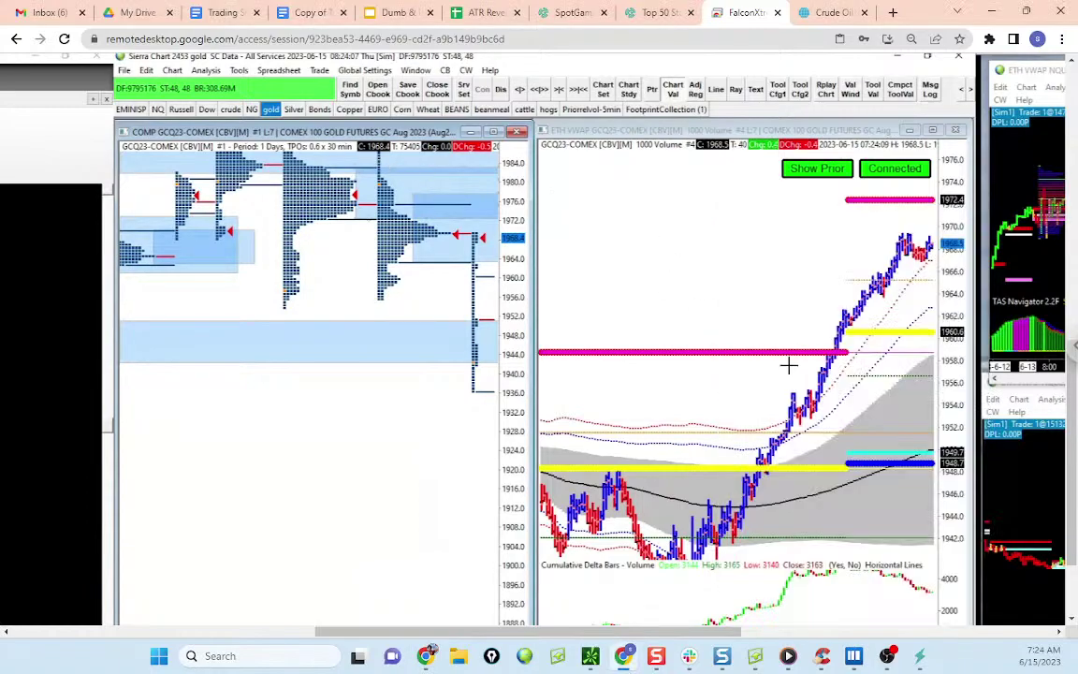
{"action": "left_click_drag", "start_coordinate": [955, 373], "coordinate": [955, 308]}
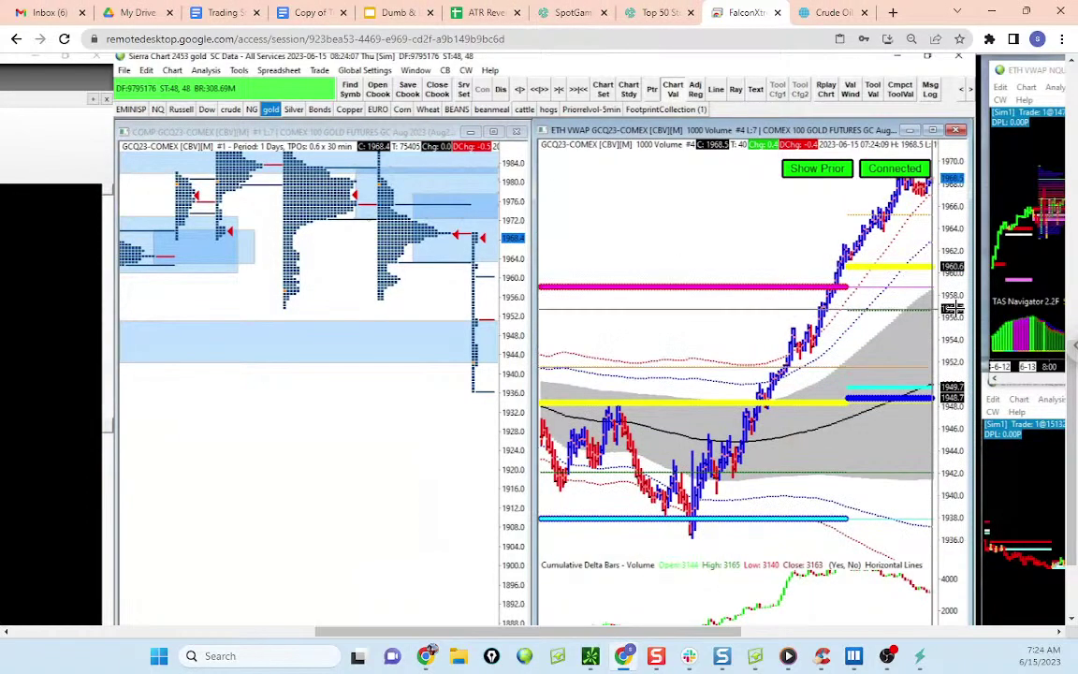
{"action": "scroll", "coordinate": [951, 308], "scroll_direction": "down", "scroll_amount": 4}
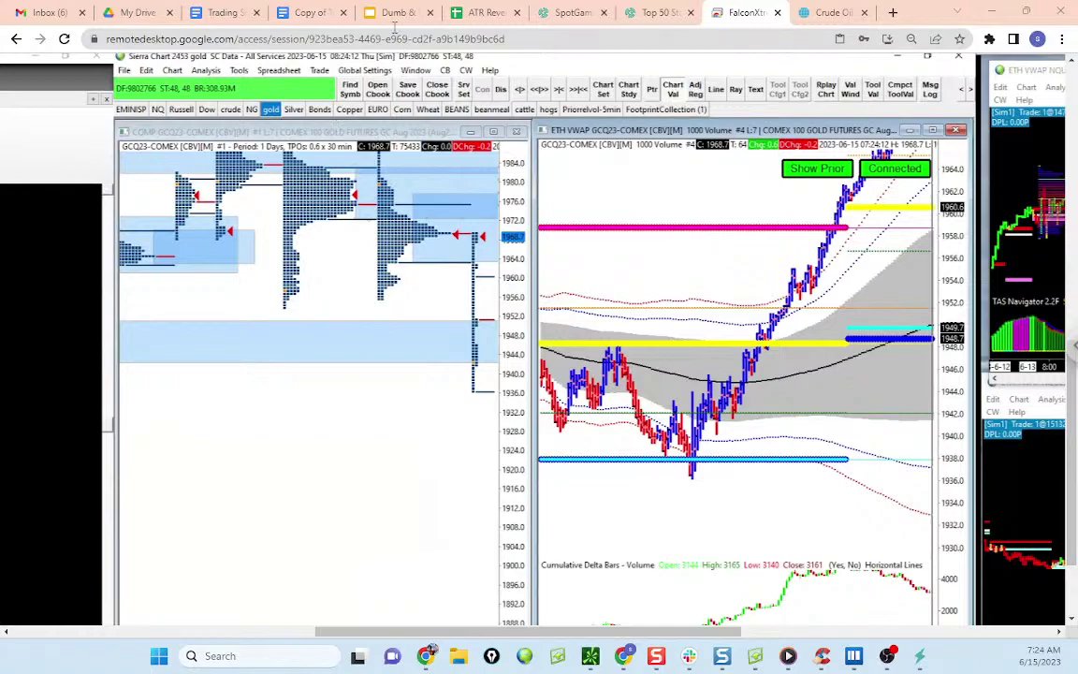
Step: Open ludwiglevels.com in a new browser tab
{"action": "left_click", "coordinate": [894, 13]}
{"action": "type", "text": "l"}
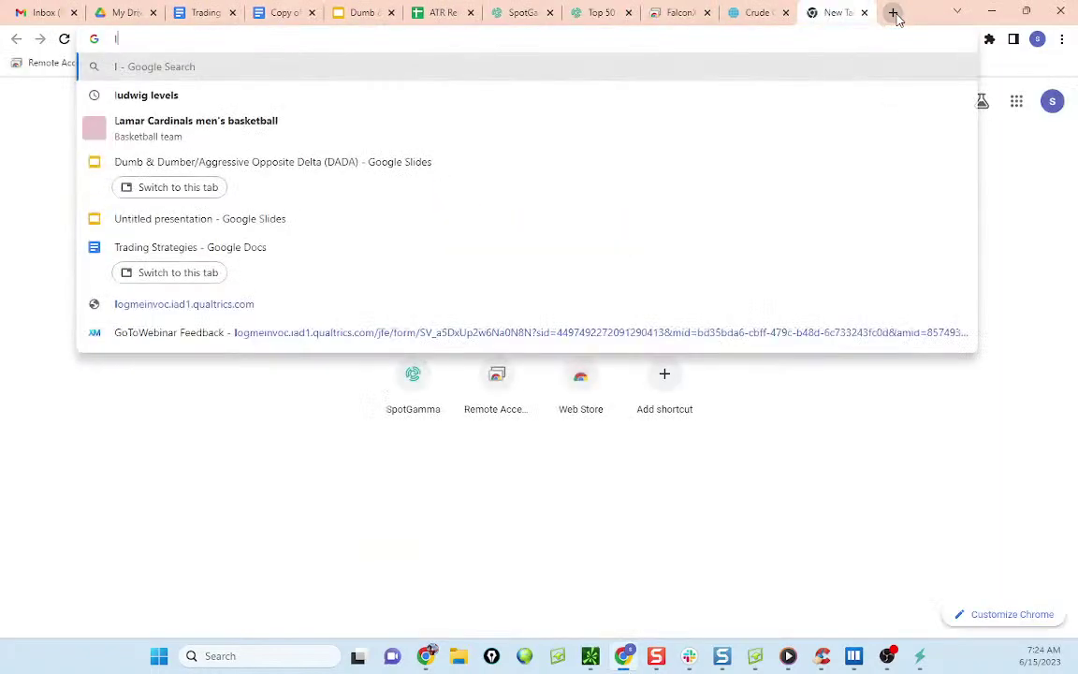
{"action": "type", "text": "udwi"}
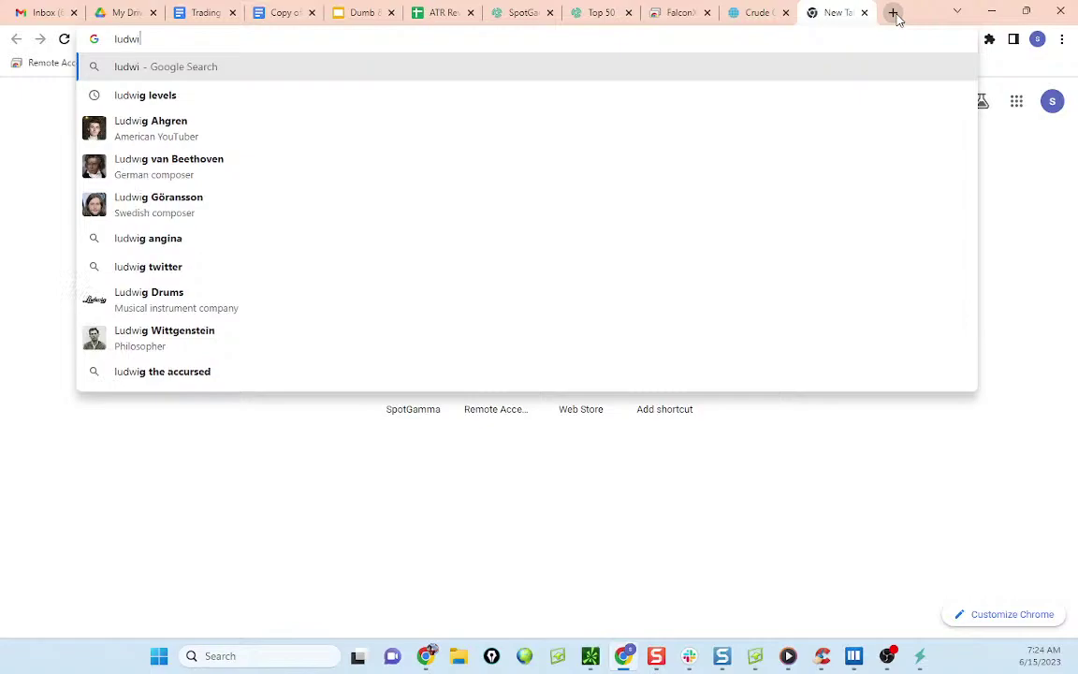
{"action": "type", "text": "gleb"}
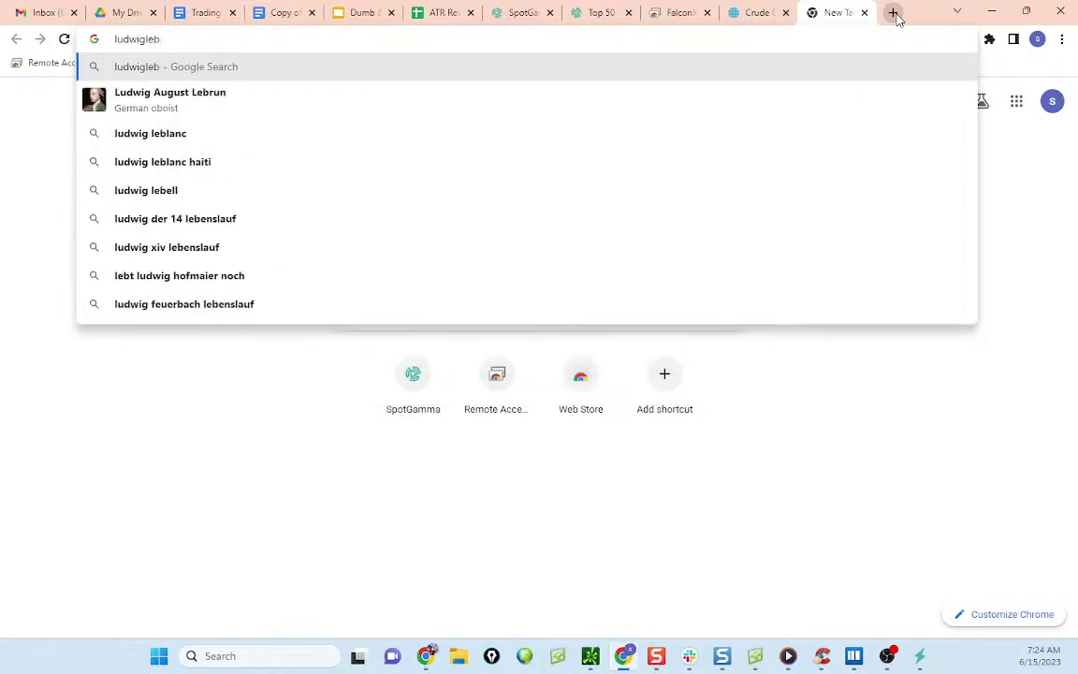
{"action": "key", "text": "BackSpace"}
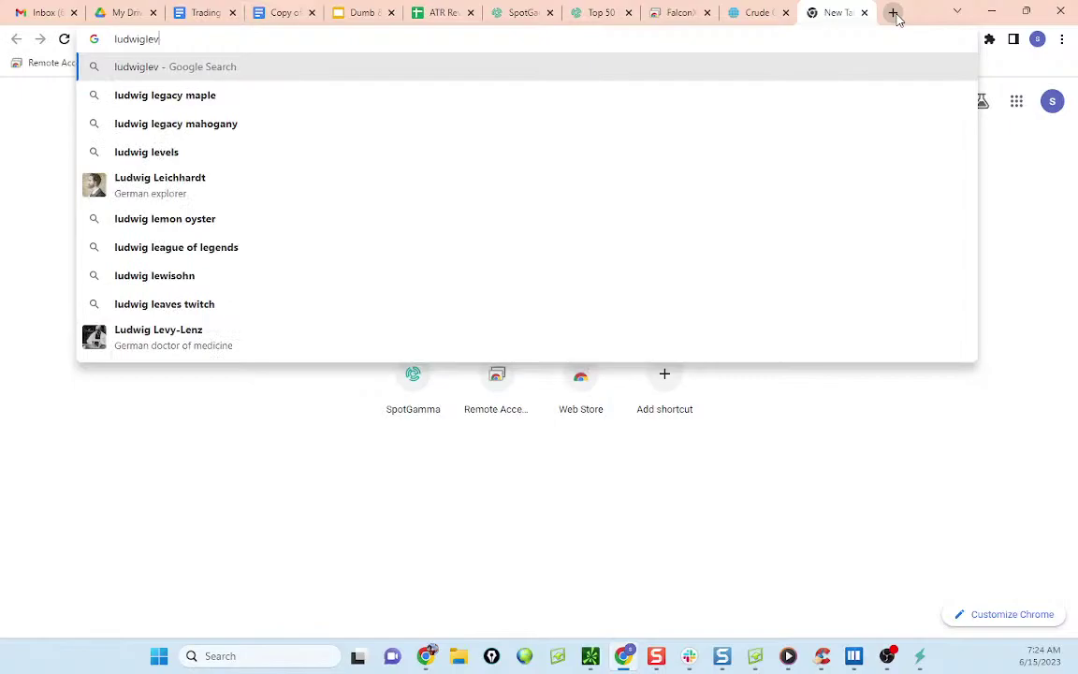
{"action": "type", "text": "vels.com"}
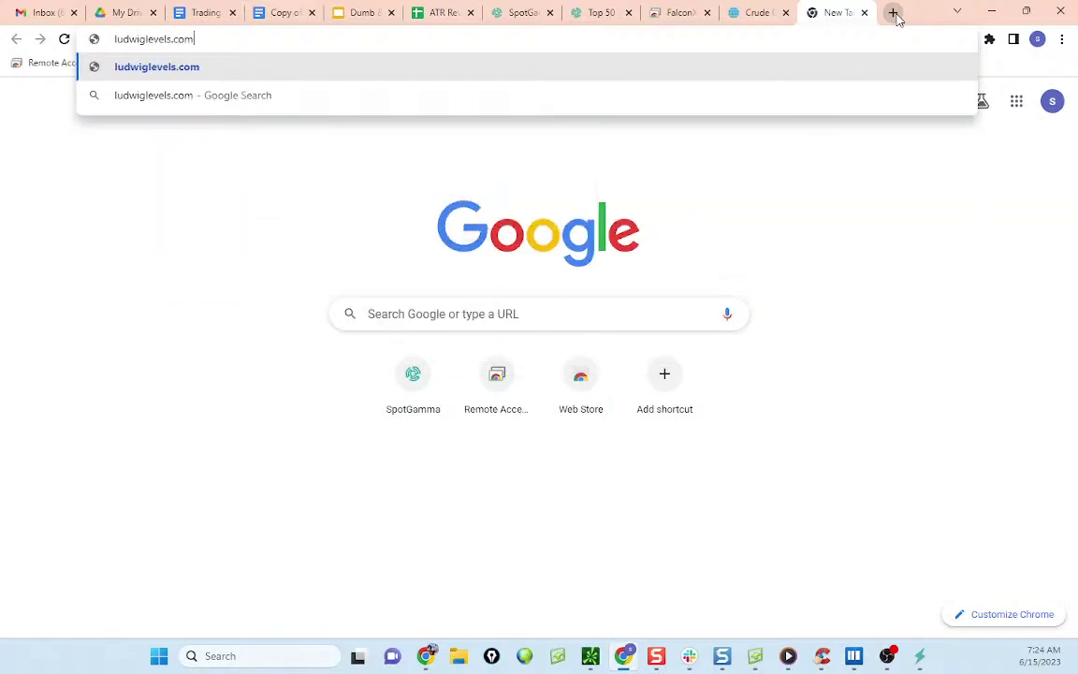
{"action": "key", "text": "Return"}
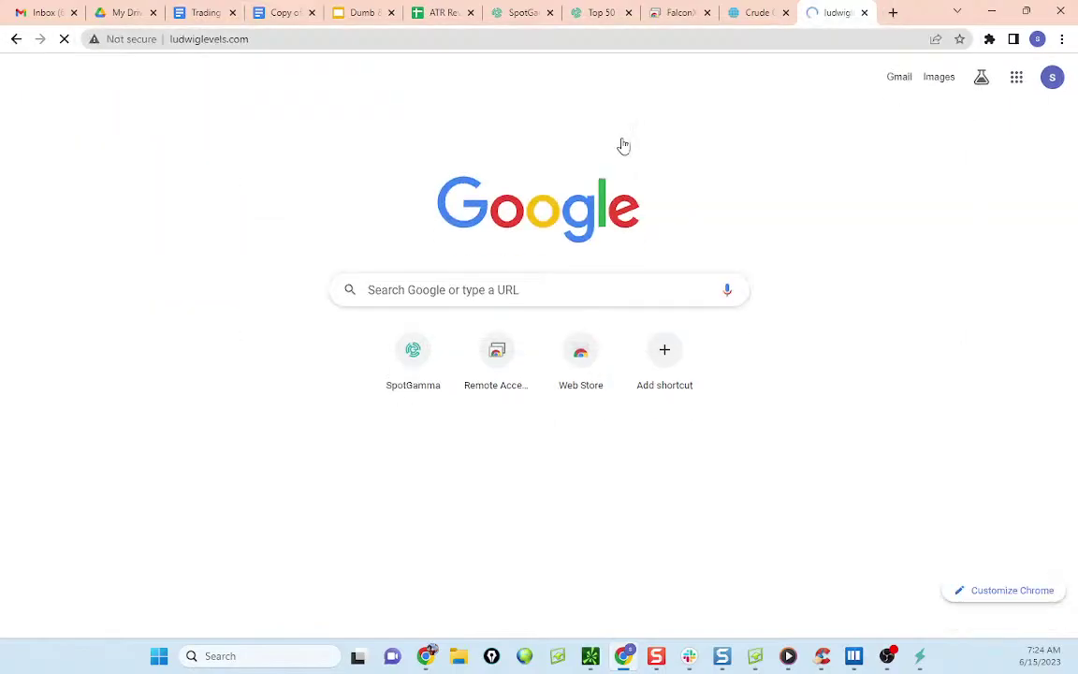
Step: Examine the Free 3 Day Ludwig Levels Trial form, including its comments field and platform choices
{"action": "scroll", "coordinate": [753, 270], "scroll_direction": "down", "scroll_amount": 1}
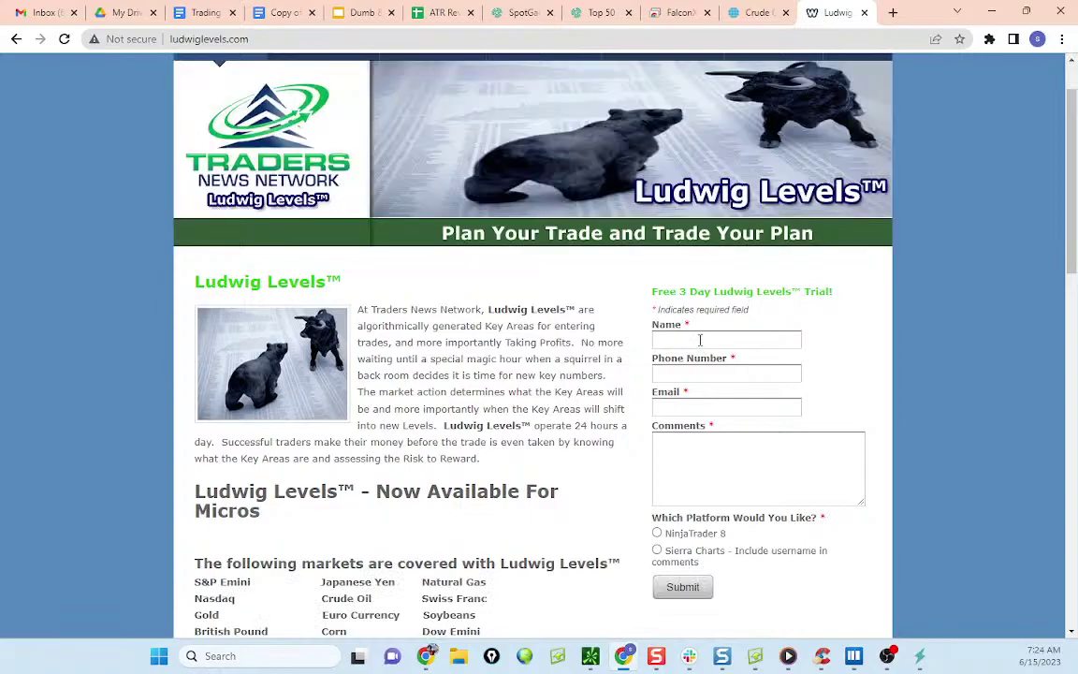
{"action": "scroll", "coordinate": [709, 382], "scroll_direction": "down", "scroll_amount": 1}
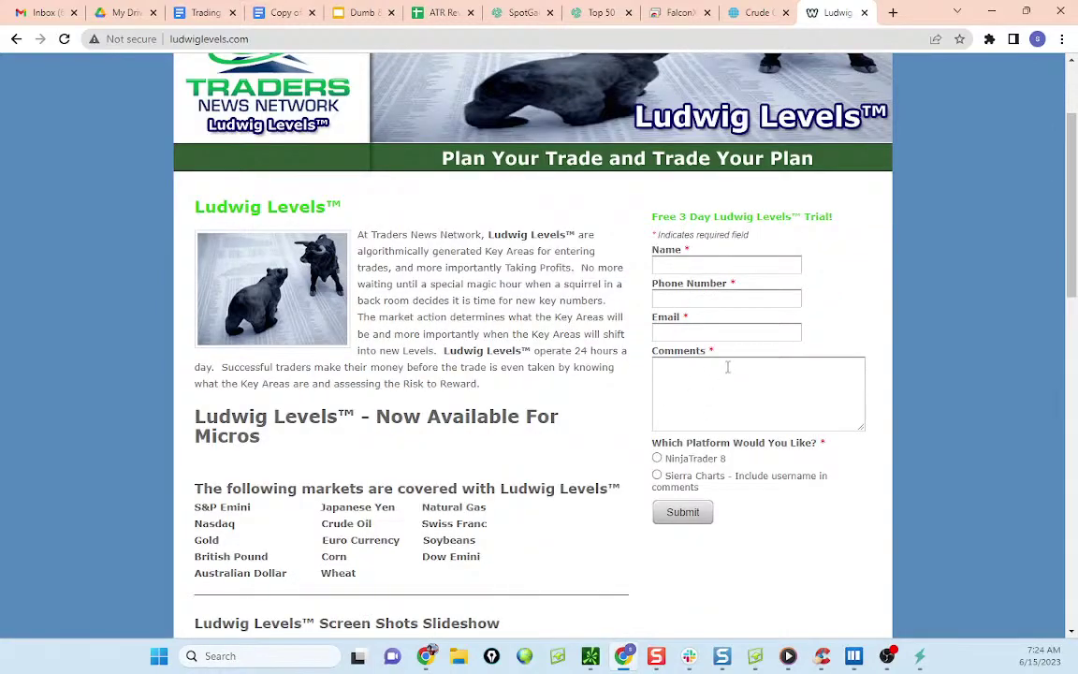
{"action": "left_click", "coordinate": [679, 375]}
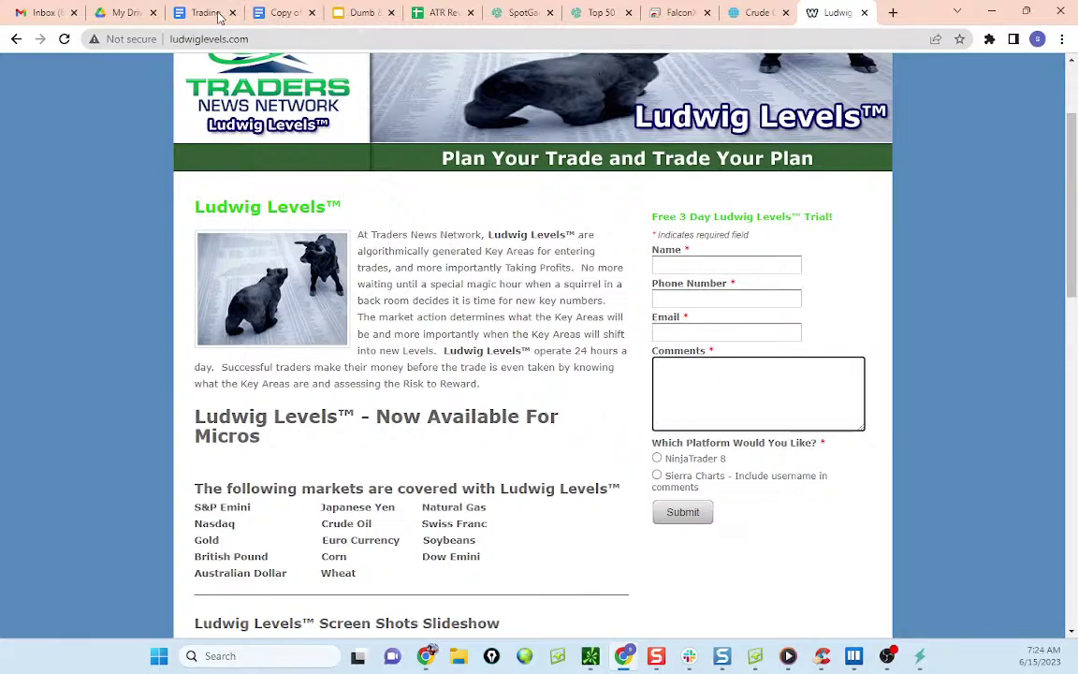
Step: Return to the Sierra Chart gold VWAP chart, temporarily circle the low at the 1938 level, and clear the mark
{"action": "left_click", "coordinate": [683, 13]}
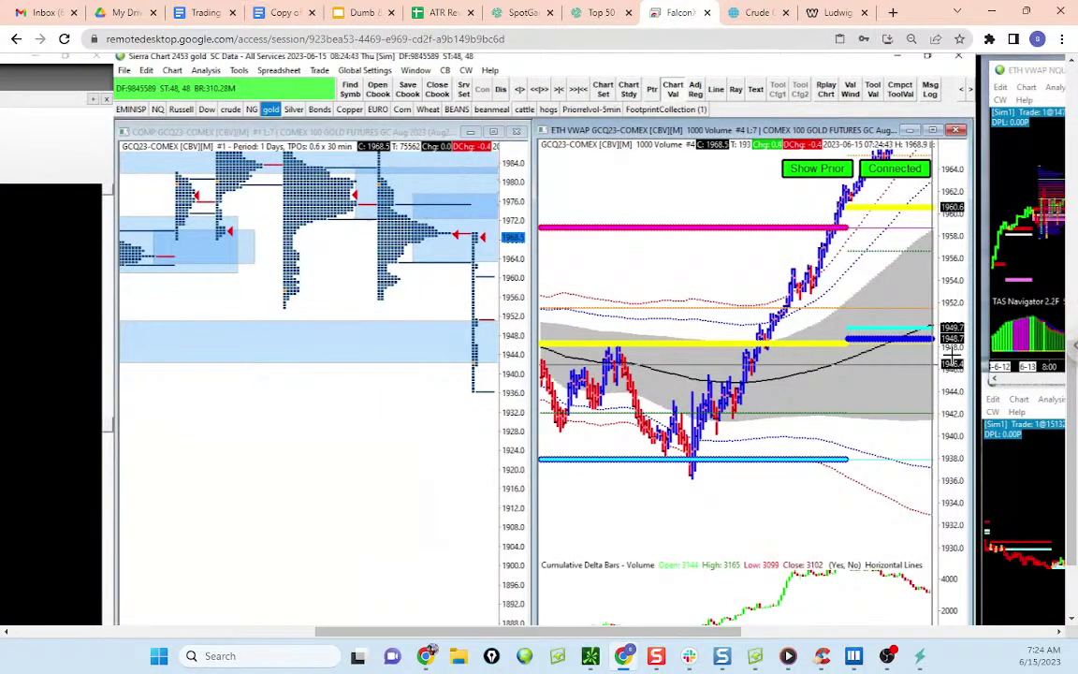
{"action": "left_click_drag", "start_coordinate": [951, 365], "coordinate": [952, 352]}
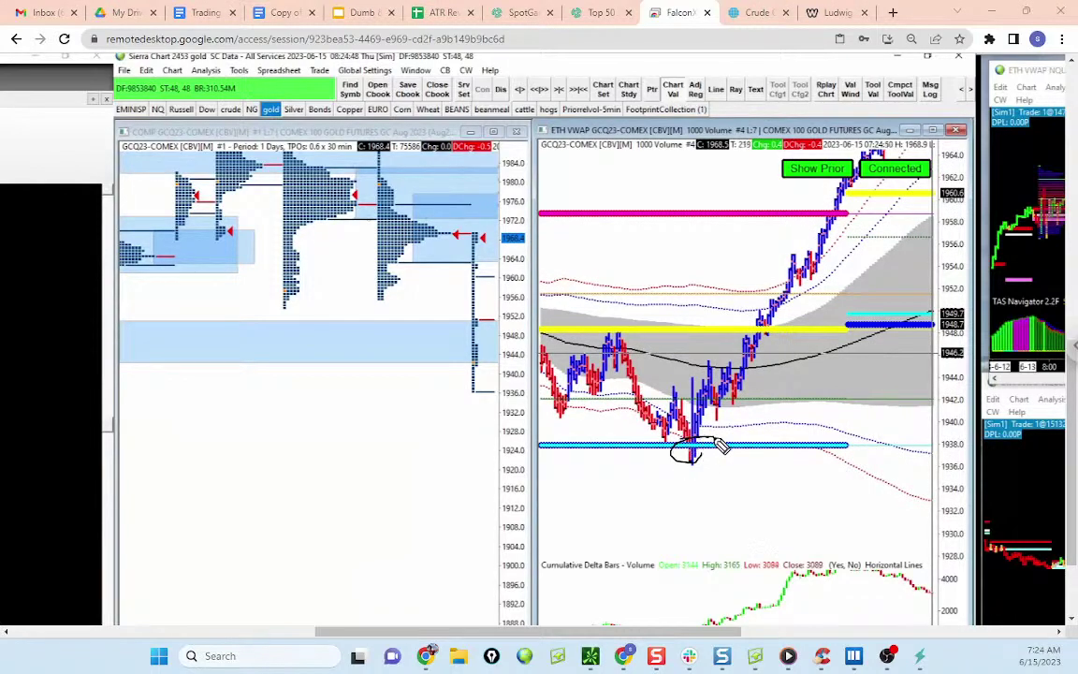
{"action": "key", "text": "Escape"}
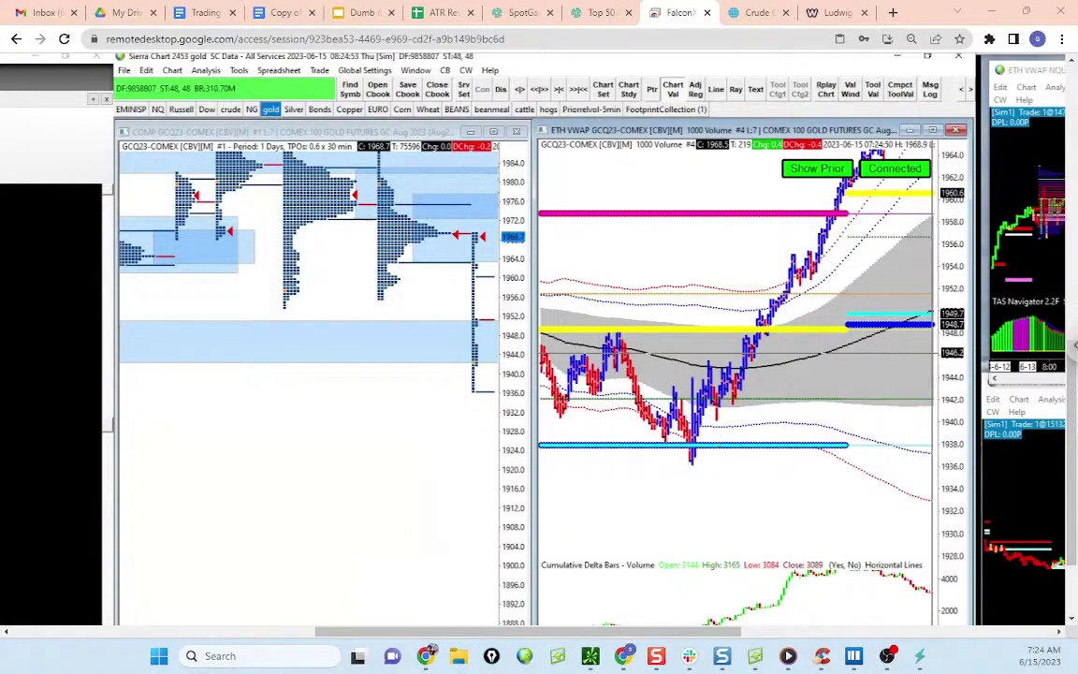
Step: Switch to the thinkorswim gold chart and sketch over the 1939.1 to 1945.1 zone and the rally from it toward 1967.4
{"action": "left_click", "coordinate": [590, 656]}
{"action": "left_click_drag", "start_coordinate": [308, 429], "coordinate": [616, 244]}
{"action": "left_click", "coordinate": [742, 236]}
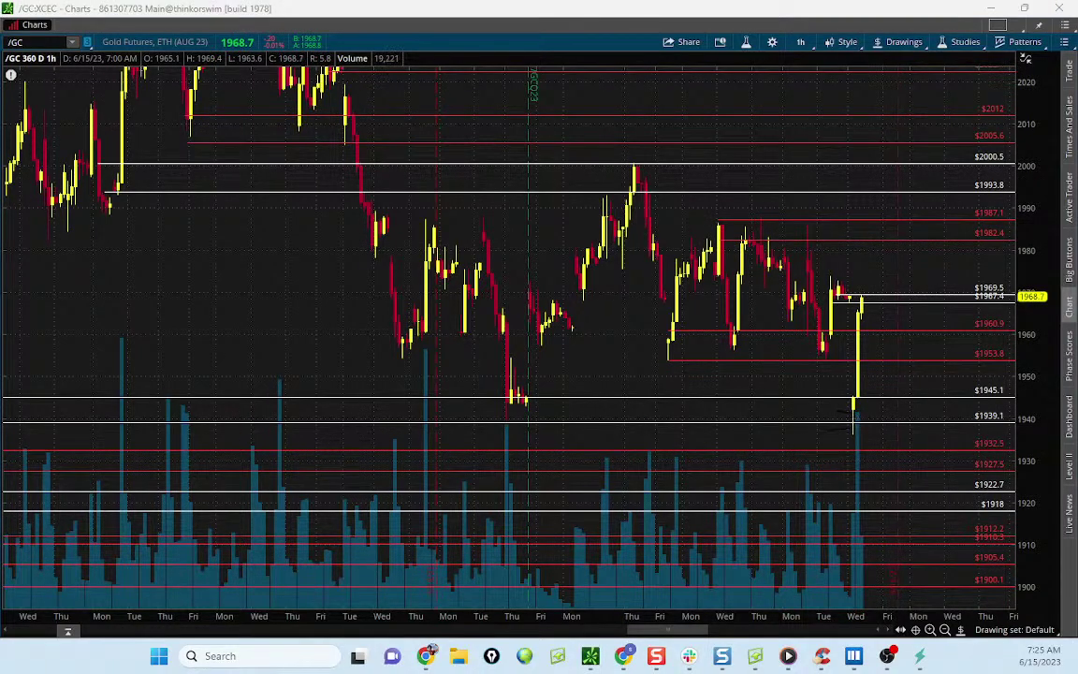
{"action": "left_click_drag", "start_coordinate": [325, 412], "coordinate": [220, 424]}
{"action": "mouse_move", "coordinate": [841, 415]}
{"action": "left_mouse_down"}
{"action": "mouse_move", "coordinate": [851, 426]}
{"action": "mouse_move", "coordinate": [866, 304]}
{"action": "left_mouse_up"}
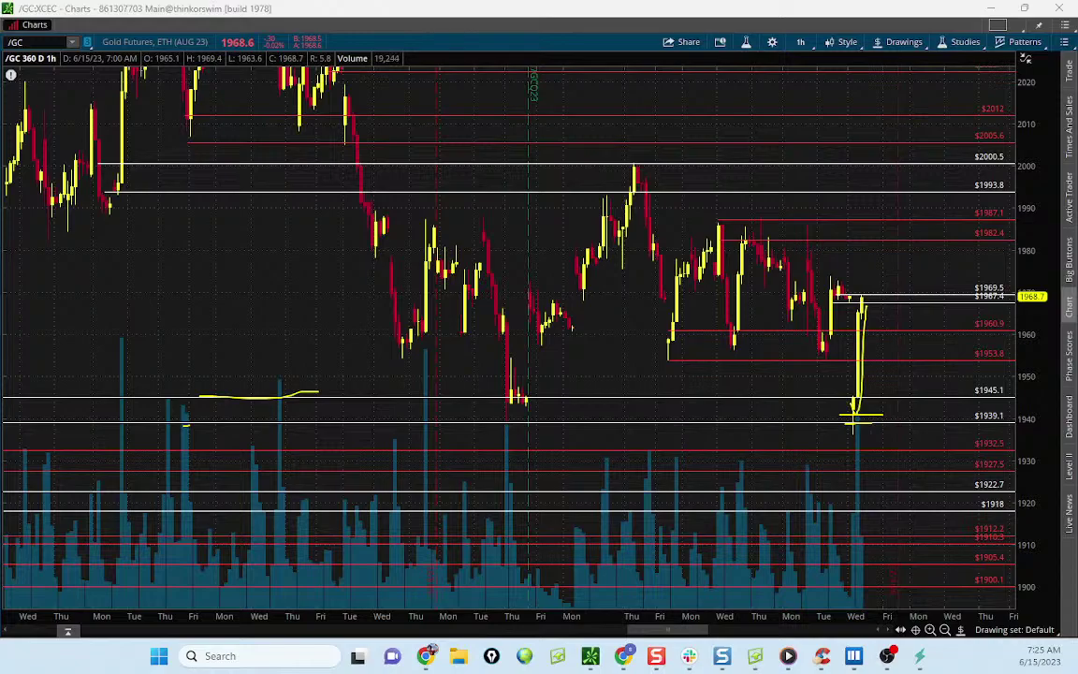
Step: Clear the gold chart sketch and switch to the Bookmap window for GCQ3.COMEX - COMEX Gold Futures
{"action": "key", "text": "Escape"}
{"action": "left_click_drag", "start_coordinate": [739, 11], "coordinate": [739, 0]}
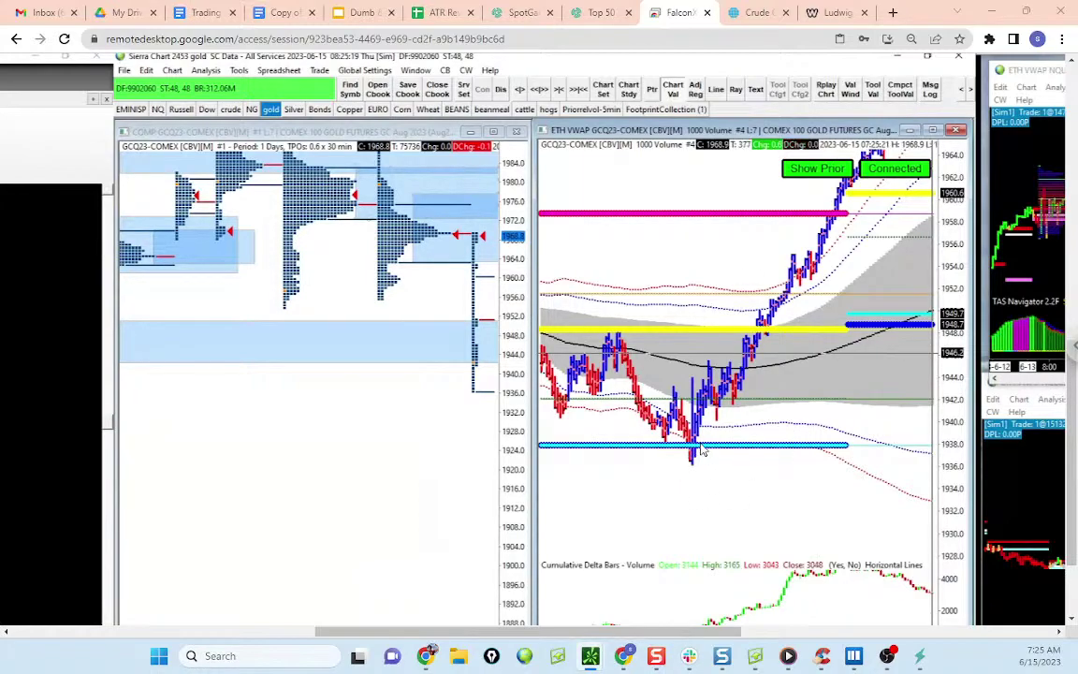
{"action": "left_click", "coordinate": [852, 655]}
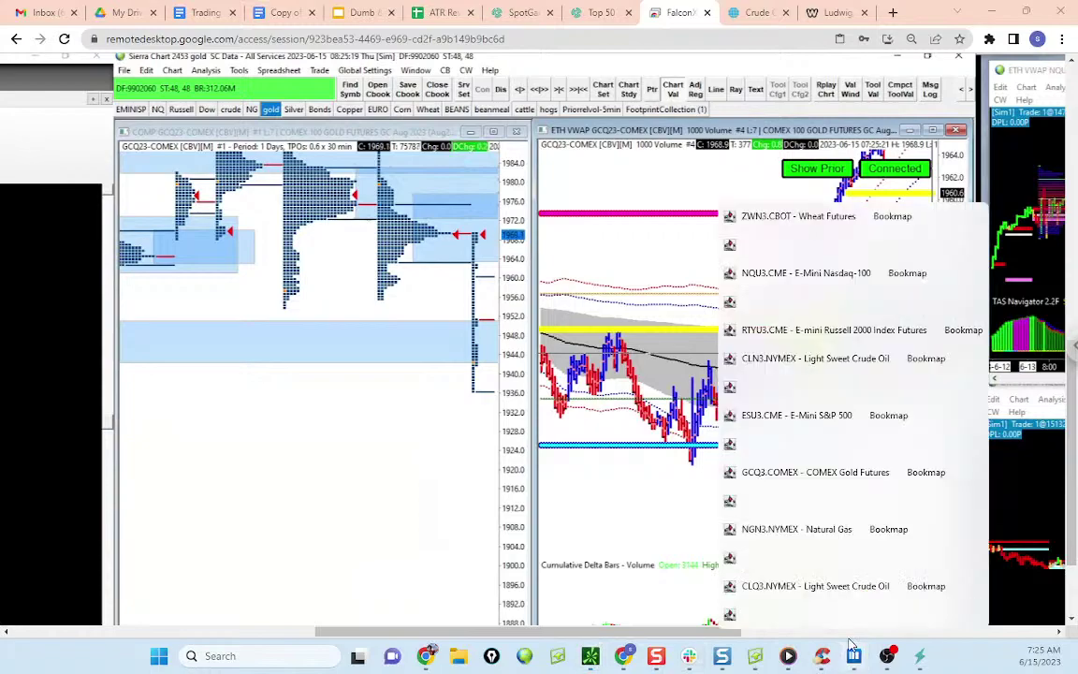
{"action": "left_click", "coordinate": [797, 474]}
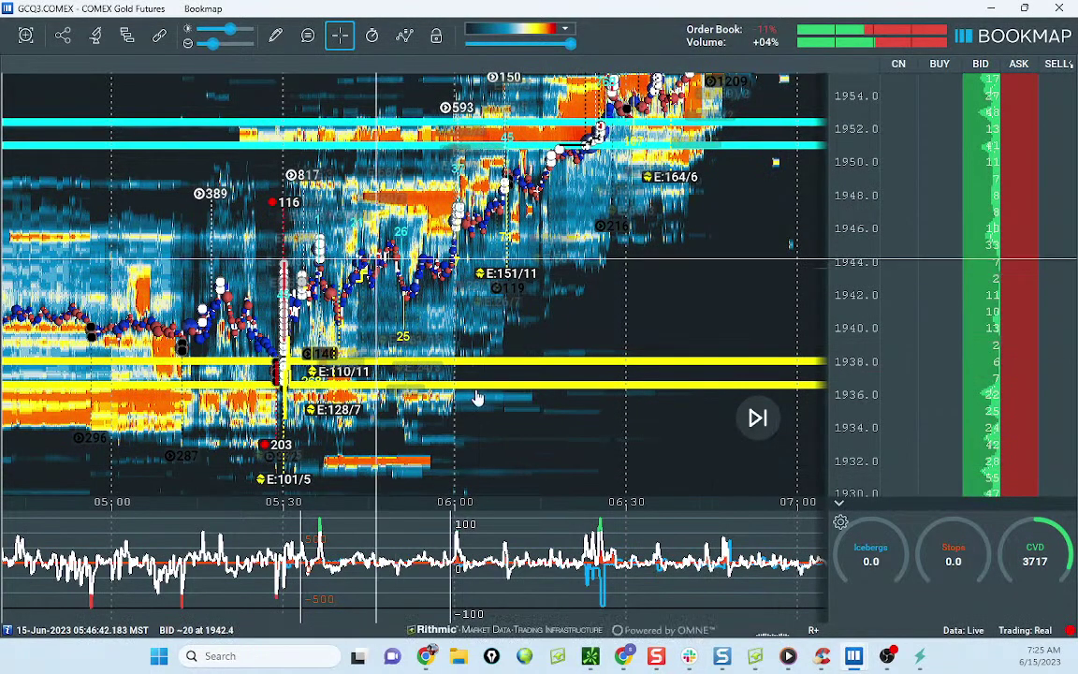
Step: Hide the Delta % line in the indicator pane and clear the leftover sketch marks
{"action": "mouse_move", "coordinate": [857, 440]}
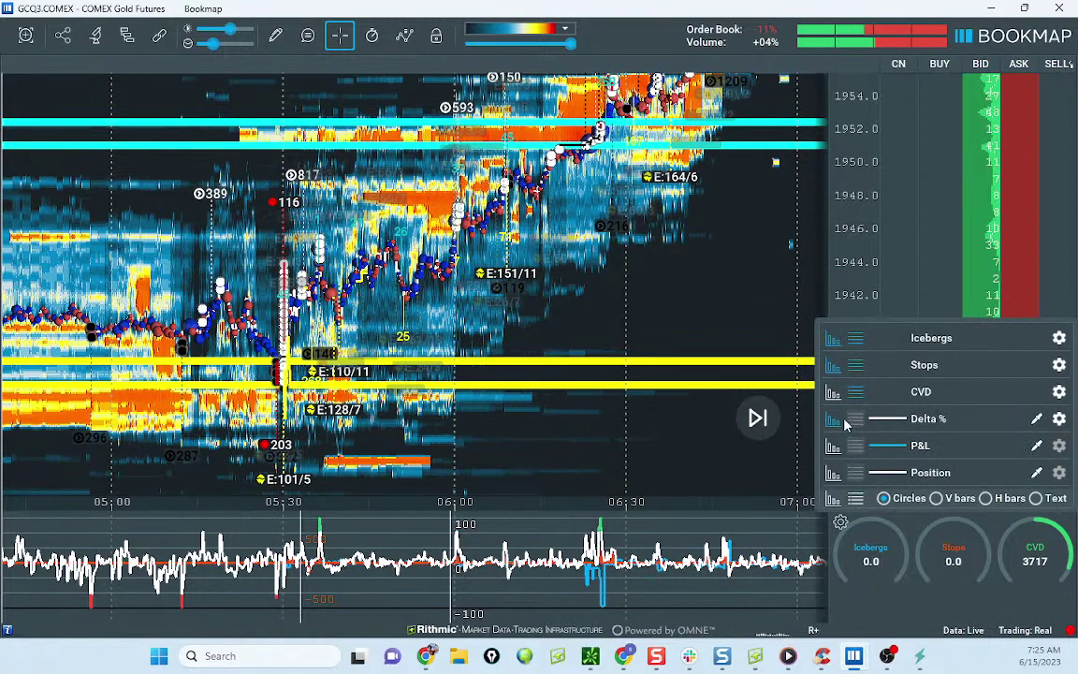
{"action": "left_click", "coordinate": [833, 423]}
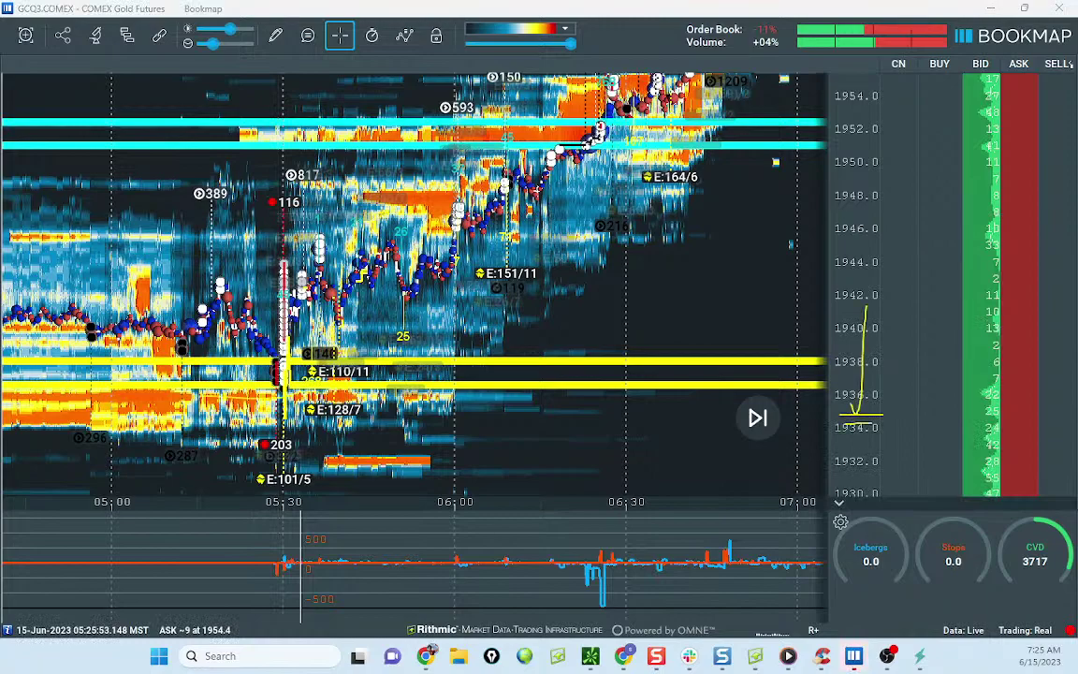
{"action": "key", "text": "Escape"}
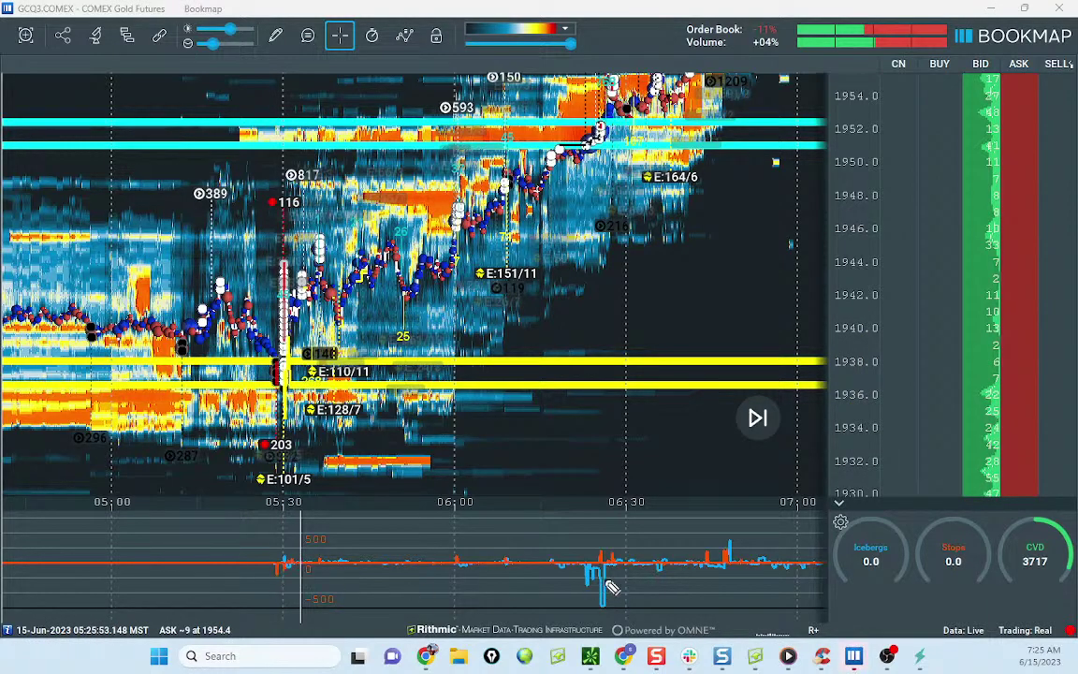
Step: Temporarily mark the 05:30 stop spike and sketch the rally from the 1936.5 to 1938 zone toward 1952, clearing the marks
{"action": "mouse_move", "coordinate": [613, 110]}
{"action": "left_mouse_down"}
{"action": "mouse_move", "coordinate": [578, 143]}
{"action": "mouse_move", "coordinate": [610, 136]}
{"action": "left_mouse_up"}
{"action": "left_click_drag", "start_coordinate": [288, 567], "coordinate": [293, 580]}
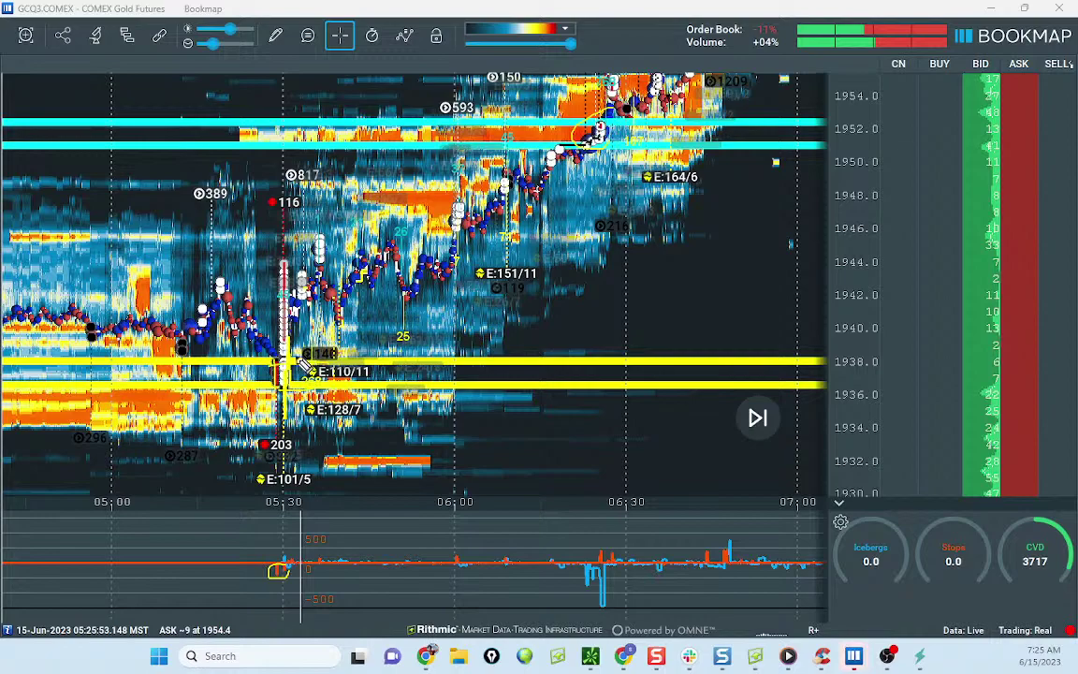
{"action": "mouse_move", "coordinate": [316, 308]}
{"action": "left_mouse_down"}
{"action": "mouse_move", "coordinate": [343, 322]}
{"action": "mouse_move", "coordinate": [317, 368]}
{"action": "mouse_move", "coordinate": [361, 287]}
{"action": "left_mouse_up"}
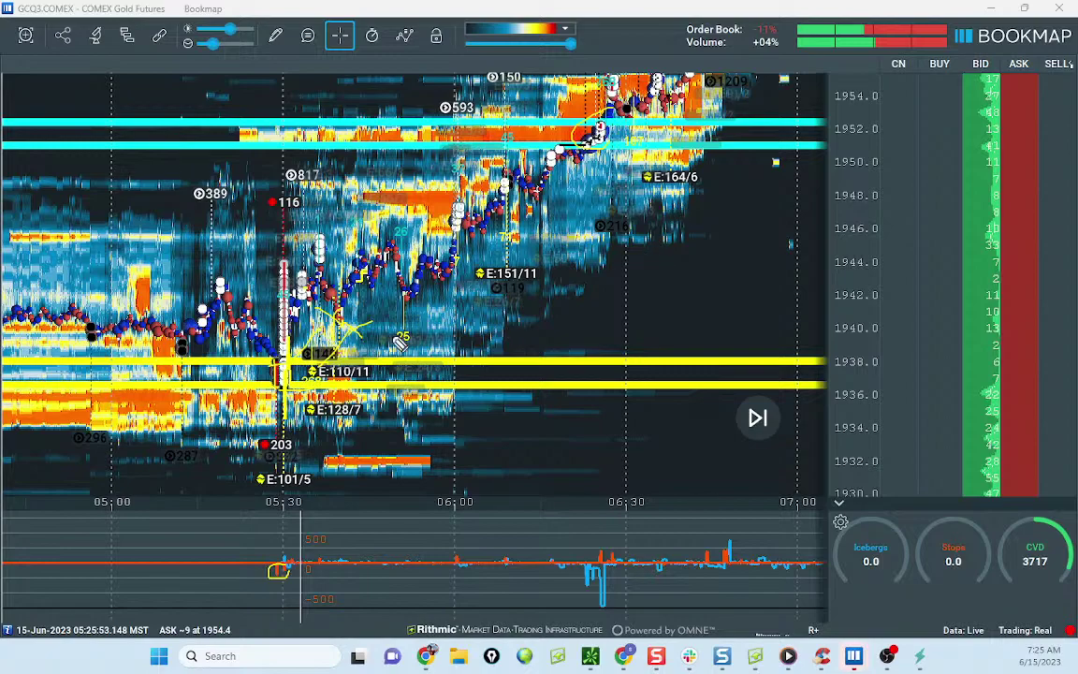
{"action": "mouse_move", "coordinate": [309, 360]}
{"action": "left_mouse_down"}
{"action": "mouse_move", "coordinate": [383, 245]}
{"action": "mouse_move", "coordinate": [521, 195]}
{"action": "left_mouse_up"}
{"action": "left_click_drag", "start_coordinate": [560, 131], "coordinate": [608, 139]}
{"action": "key", "text": "Escape"}
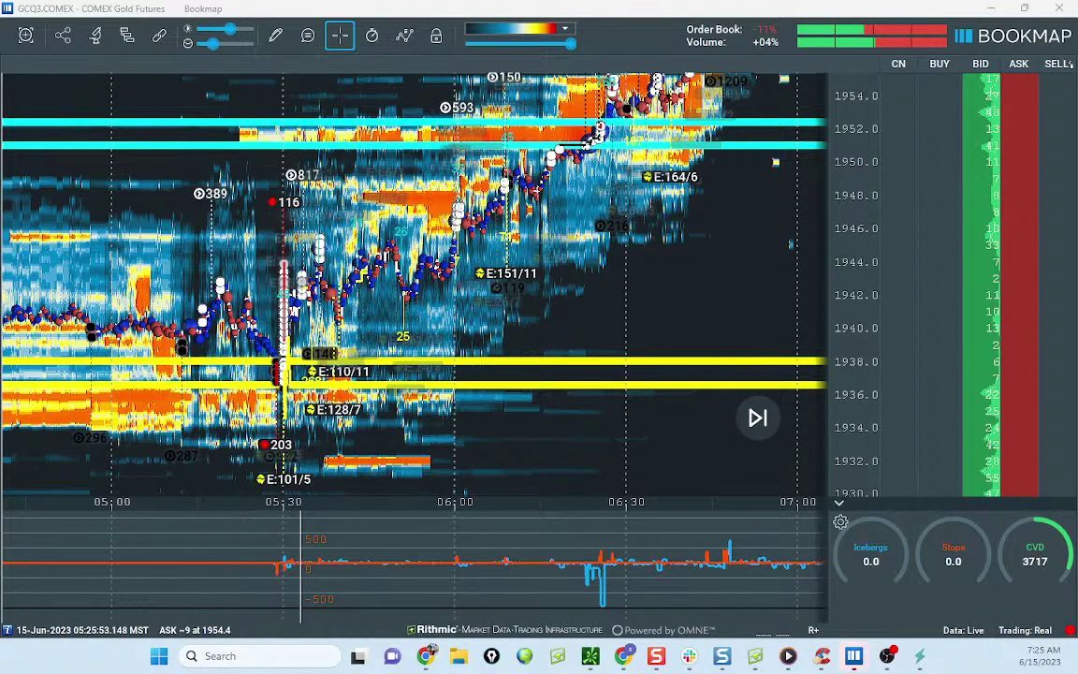
Step: View the "Huge buy ice GC (1000+)" chart post in Discord's general-main-chat and return to the Bookmap gold chart
{"action": "left_click_drag", "start_coordinate": [552, 11], "coordinate": [551, 118]}
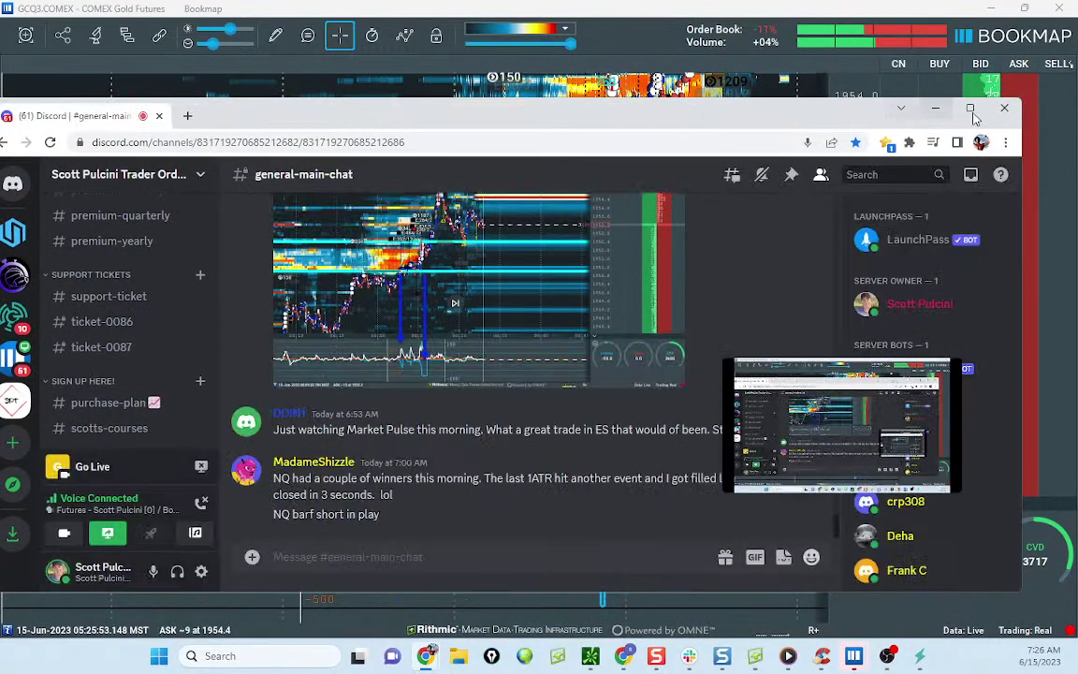
{"action": "left_click", "coordinate": [971, 109]}
{"action": "scroll", "coordinate": [344, 384], "scroll_direction": "up", "scroll_amount": 5}
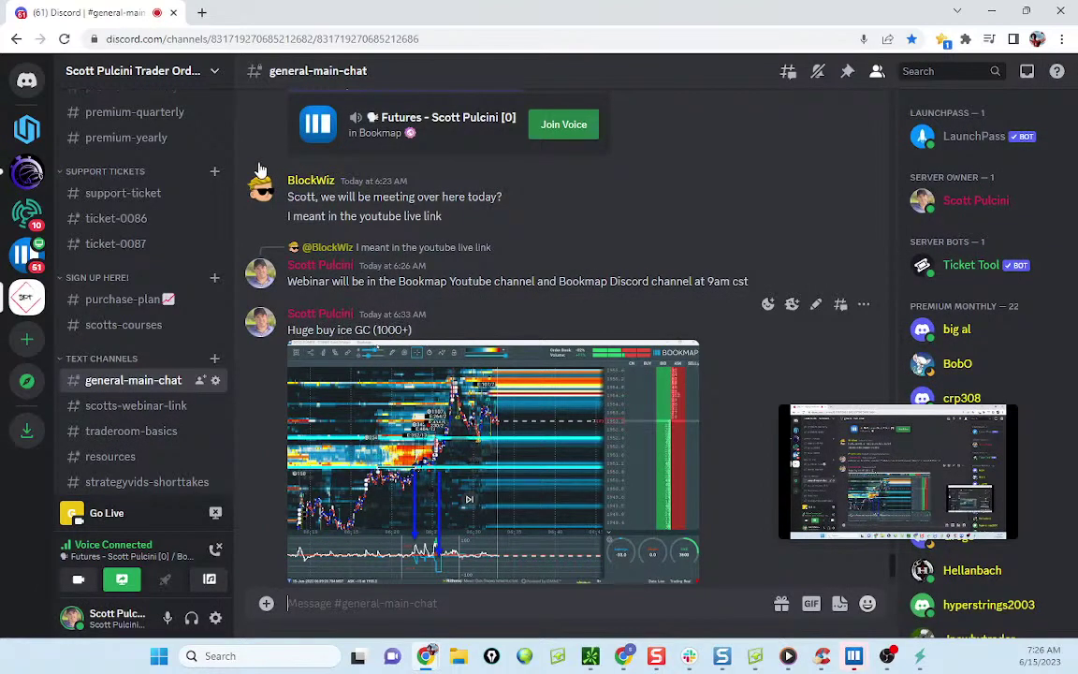
{"action": "left_click_drag", "start_coordinate": [89, 11], "coordinate": [0, 13]}
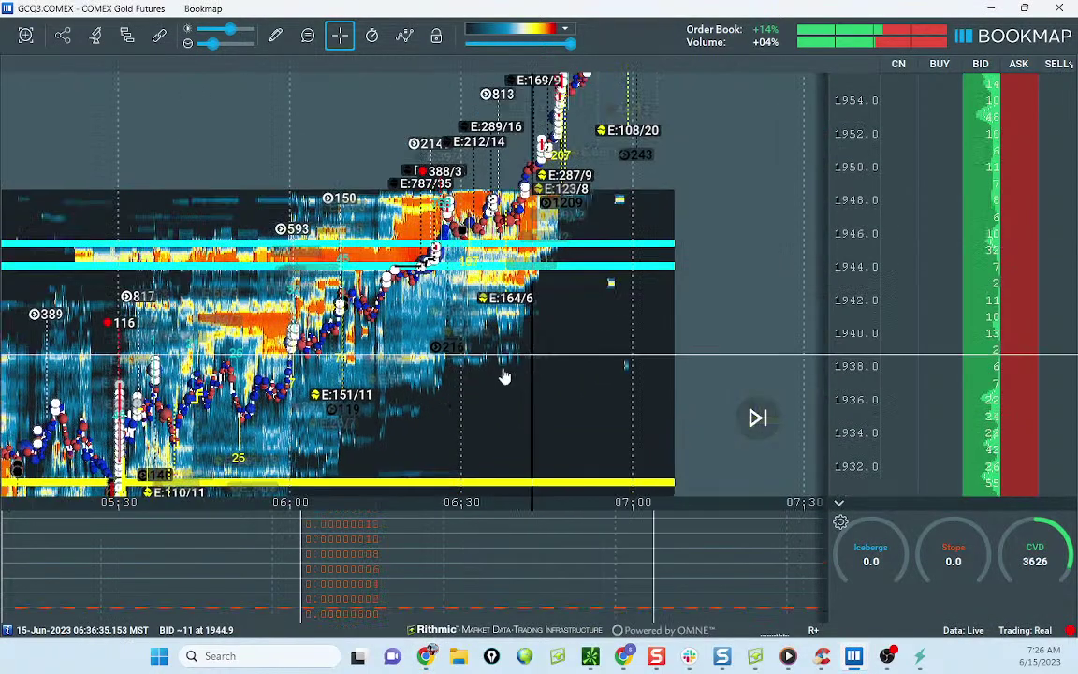
Step: Examine gold's 1951 to 1952.5 zone around 06:25 at closer scale, clearing old marks and briefly circling the iceberg drop
{"action": "scroll", "coordinate": [864, 223], "scroll_direction": "up", "scroll_amount": 4}
{"action": "scroll", "coordinate": [564, 293], "scroll_direction": "up", "scroll_amount": 4}
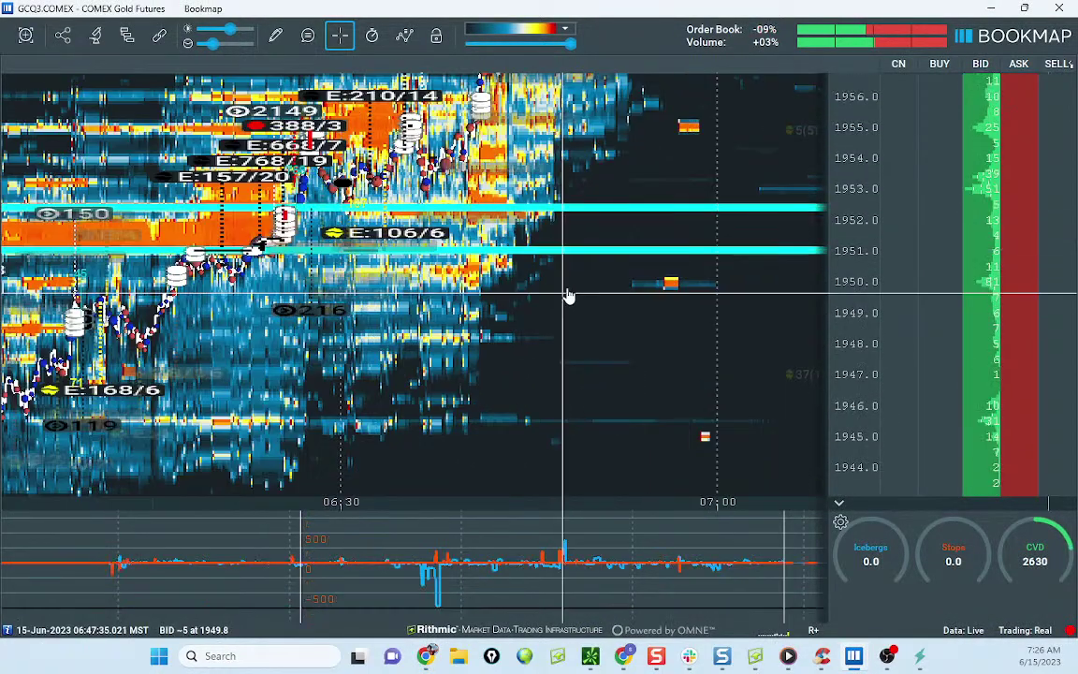
{"action": "left_click_drag", "start_coordinate": [567, 286], "coordinate": [630, 372]}
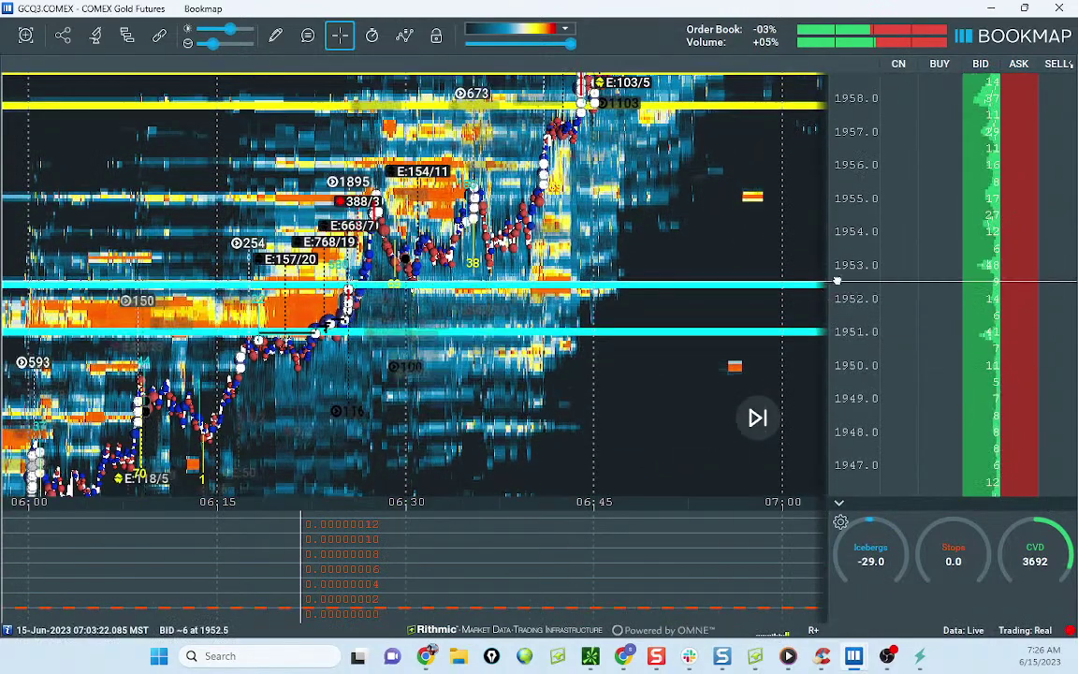
{"action": "scroll", "coordinate": [546, 268], "scroll_direction": "up", "scroll_amount": 3}
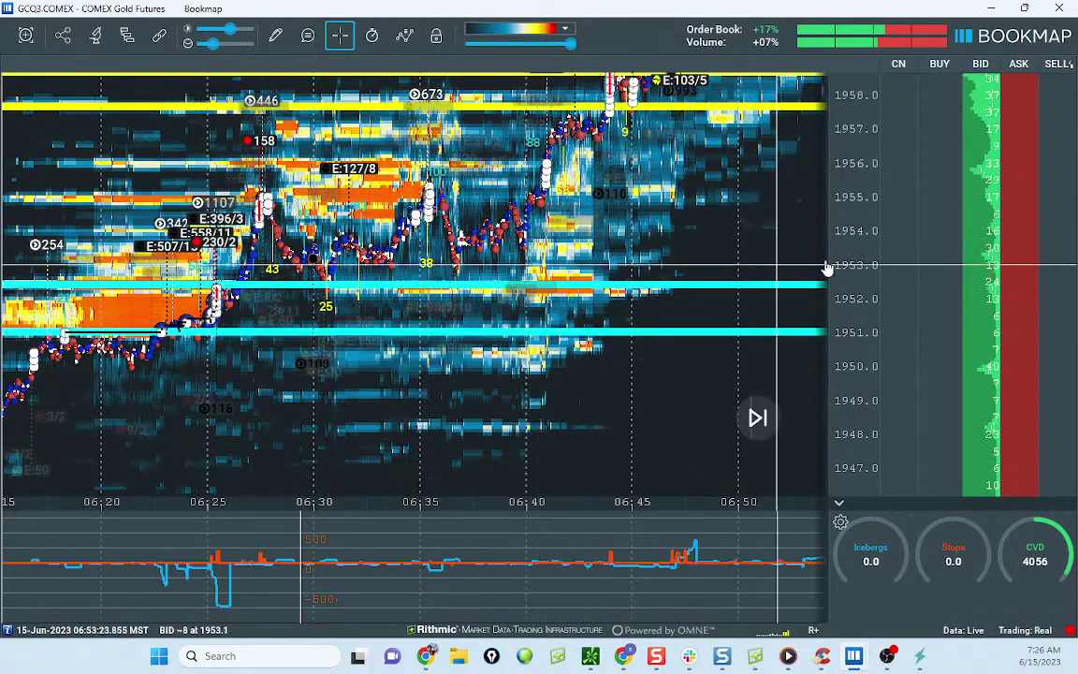
{"action": "scroll", "coordinate": [829, 232], "scroll_direction": "up", "scroll_amount": 3}
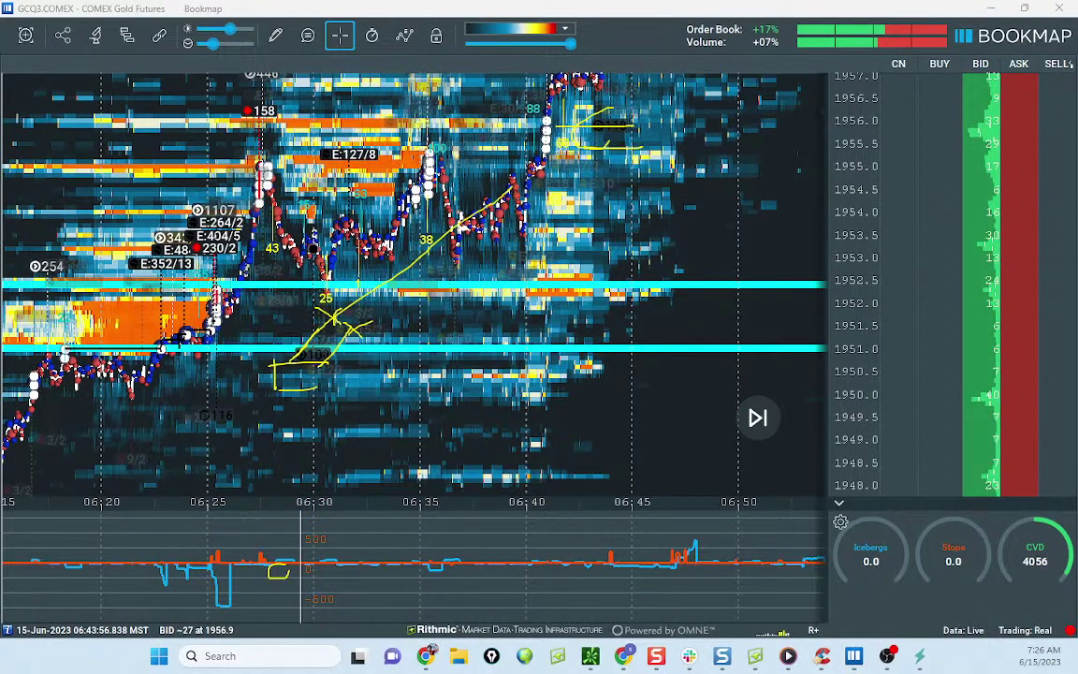
{"action": "key", "text": "Escape"}
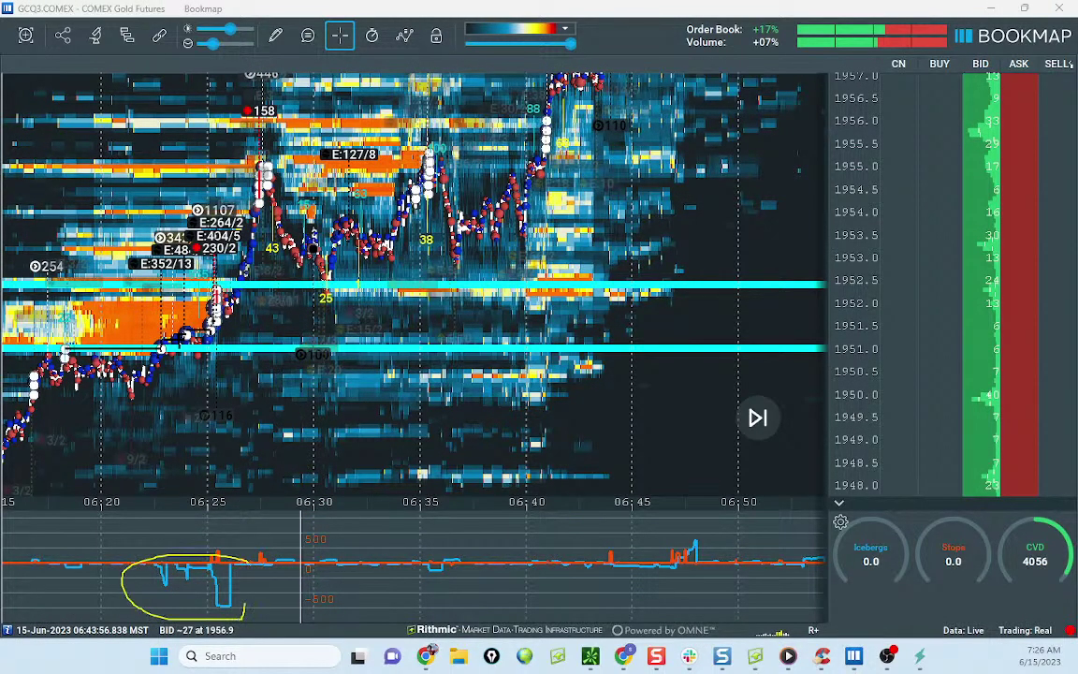
{"action": "right_click", "coordinate": [306, 294]}
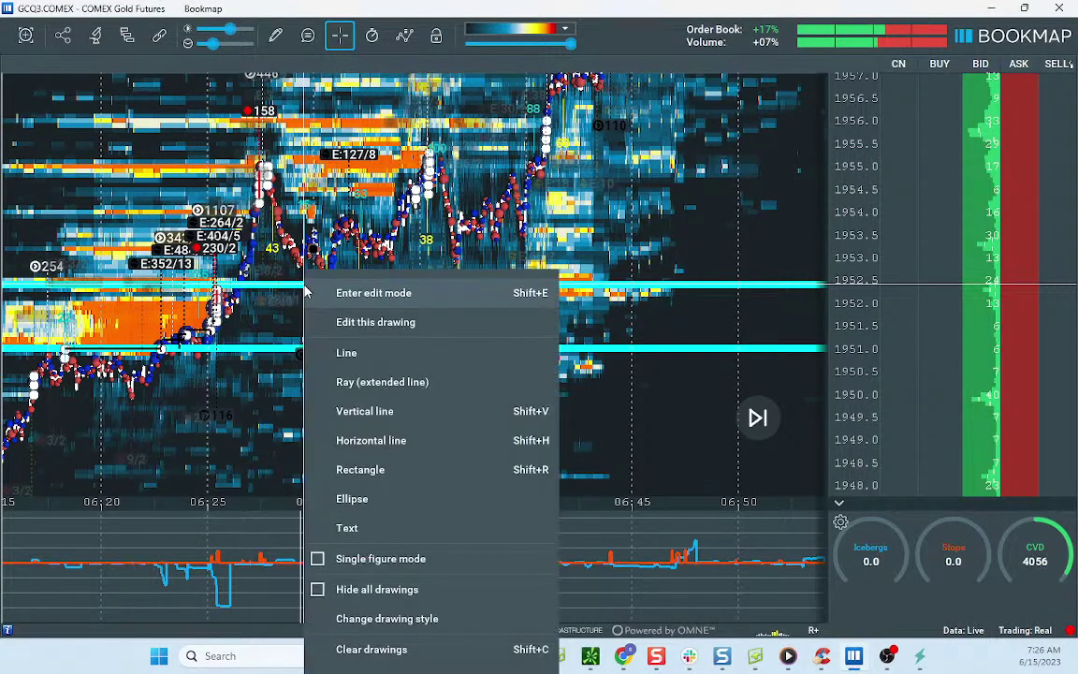
{"action": "left_click", "coordinate": [231, 413]}
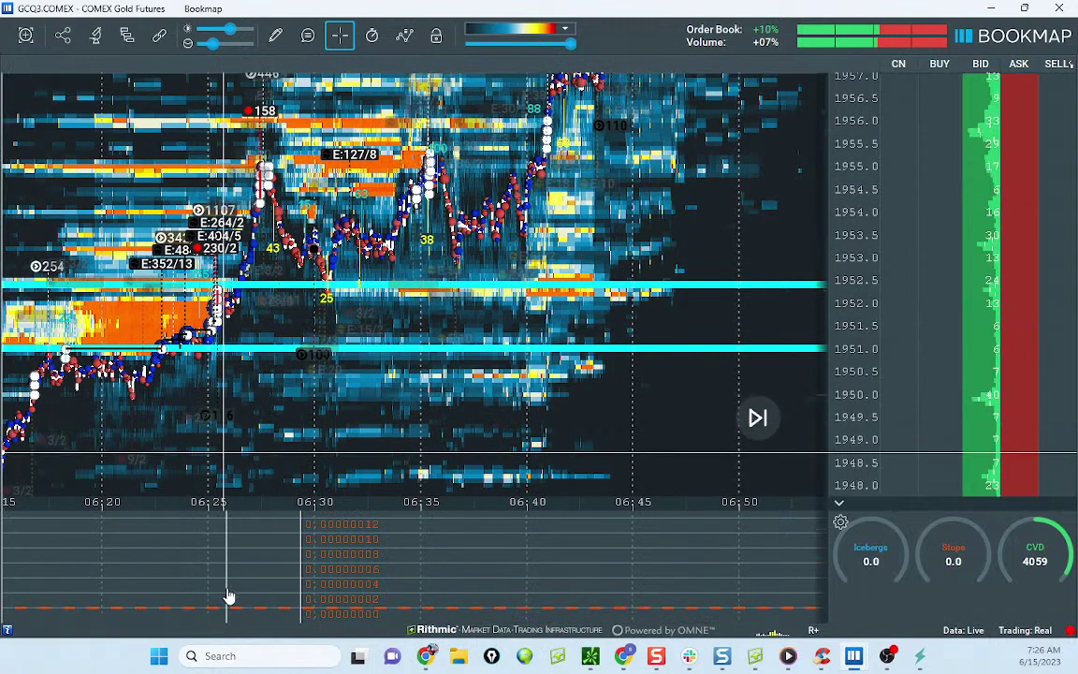
{"action": "left_click_drag", "start_coordinate": [247, 561], "coordinate": [244, 604]}
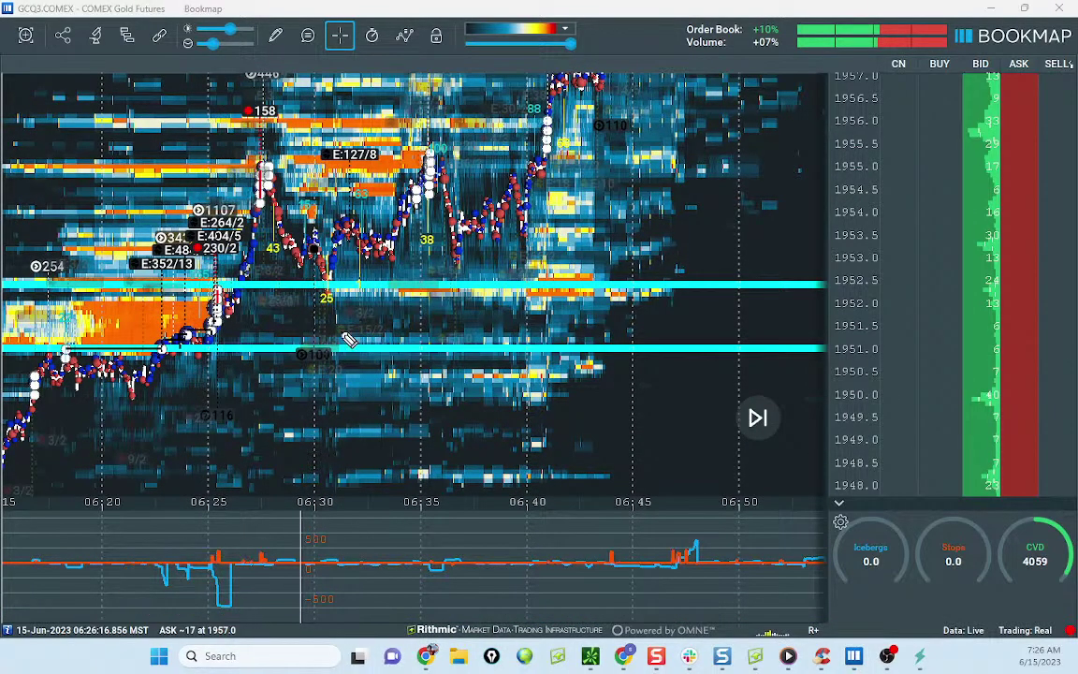
Step: Circle the 1951 to 1952.5 zone, trace its two boundaries, and mark the 06:25 iceberg drop with an X and a loop
{"action": "mouse_move", "coordinate": [315, 297]}
{"action": "left_mouse_down"}
{"action": "mouse_move", "coordinate": [131, 297]}
{"action": "mouse_move", "coordinate": [277, 338]}
{"action": "left_mouse_up"}
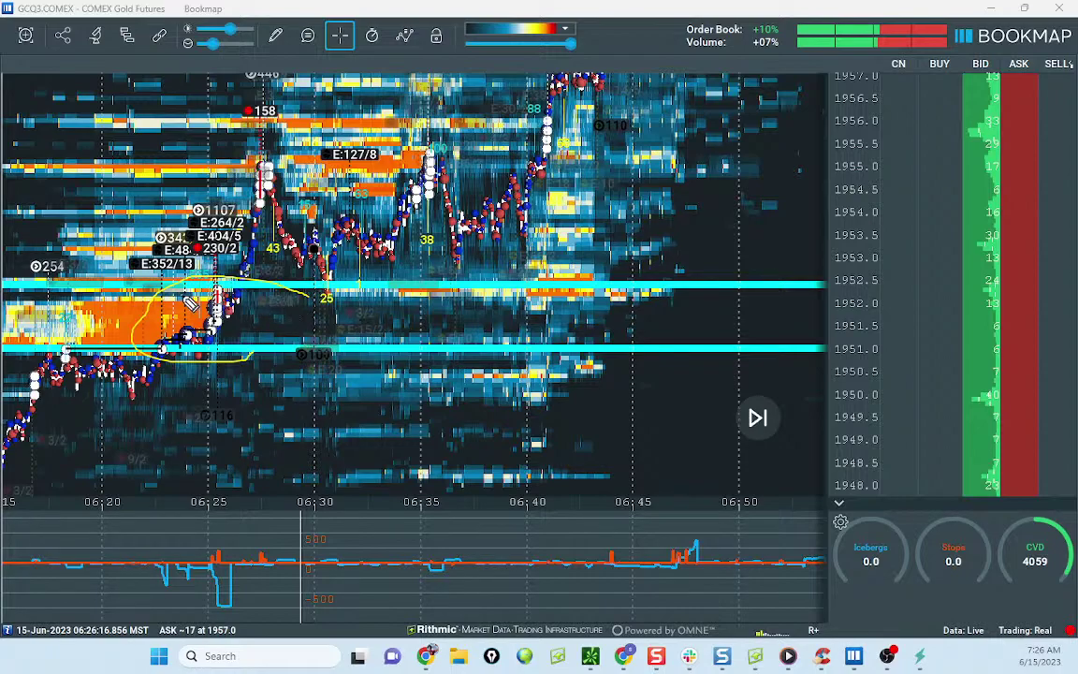
{"action": "left_click_drag", "start_coordinate": [219, 585], "coordinate": [252, 614]}
{"action": "left_click_drag", "start_coordinate": [264, 590], "coordinate": [228, 614]}
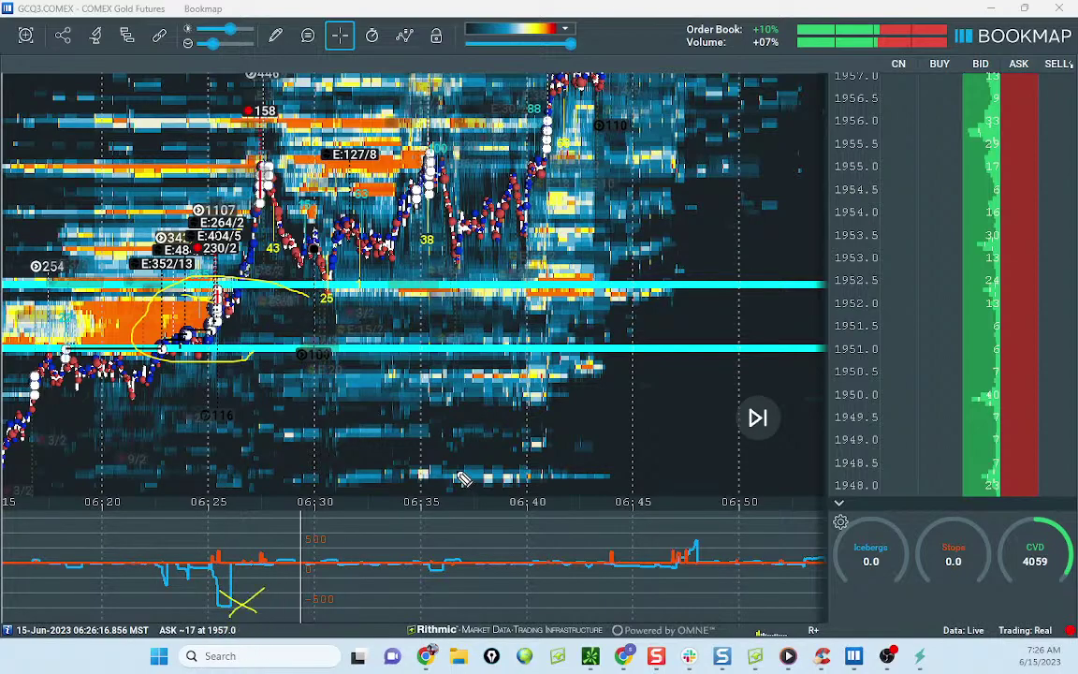
{"action": "left_click_drag", "start_coordinate": [197, 286], "coordinate": [272, 288]}
{"action": "left_click_drag", "start_coordinate": [188, 353], "coordinate": [284, 352]}
{"action": "left_click_drag", "start_coordinate": [240, 567], "coordinate": [207, 610]}
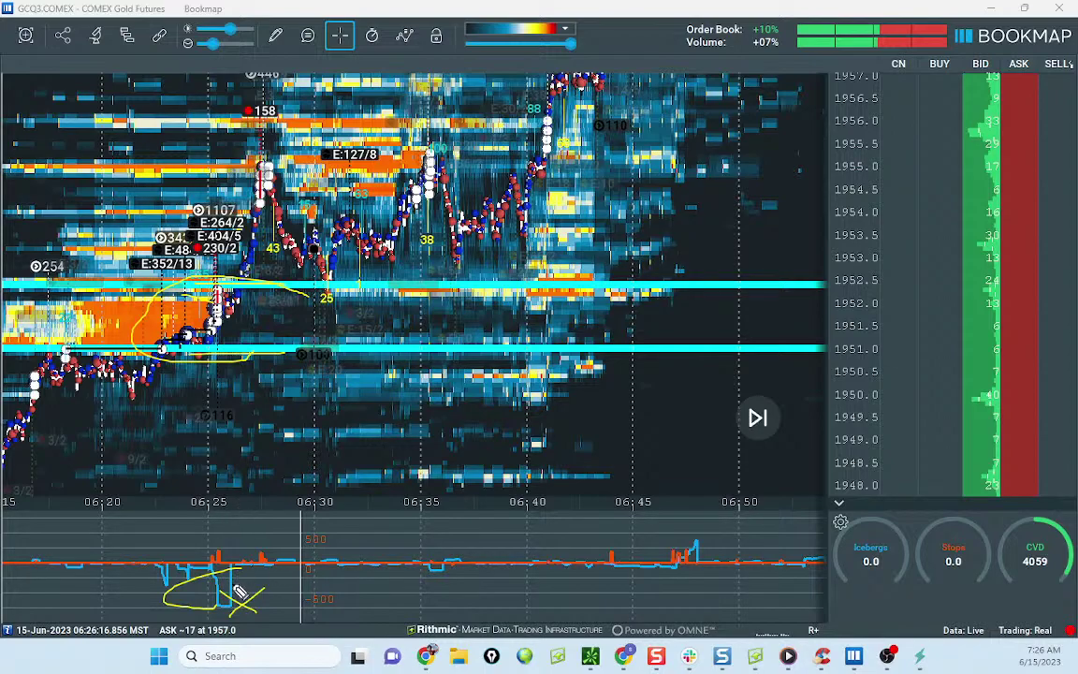
Step: Sketch gold's rally, pullback and rebound from the circled zone, loop the zone and iceberg drop again, and clear all marks
{"action": "mouse_move", "coordinate": [234, 295]}
{"action": "left_mouse_down"}
{"action": "mouse_move", "coordinate": [245, 173]}
{"action": "mouse_move", "coordinate": [292, 260]}
{"action": "mouse_move", "coordinate": [429, 126]}
{"action": "mouse_move", "coordinate": [451, 133]}
{"action": "left_mouse_up"}
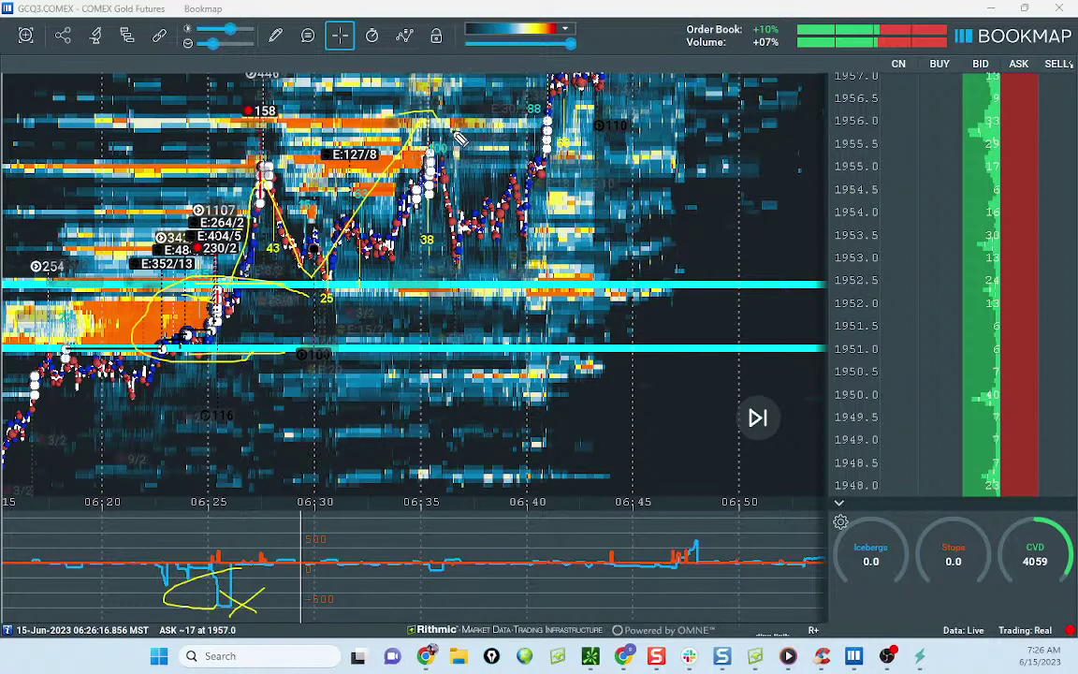
{"action": "left_click_drag", "start_coordinate": [345, 232], "coordinate": [528, 54]}
{"action": "mouse_move", "coordinate": [348, 290]}
{"action": "left_mouse_down"}
{"action": "mouse_move", "coordinate": [140, 323]}
{"action": "mouse_move", "coordinate": [330, 375]}
{"action": "left_mouse_up"}
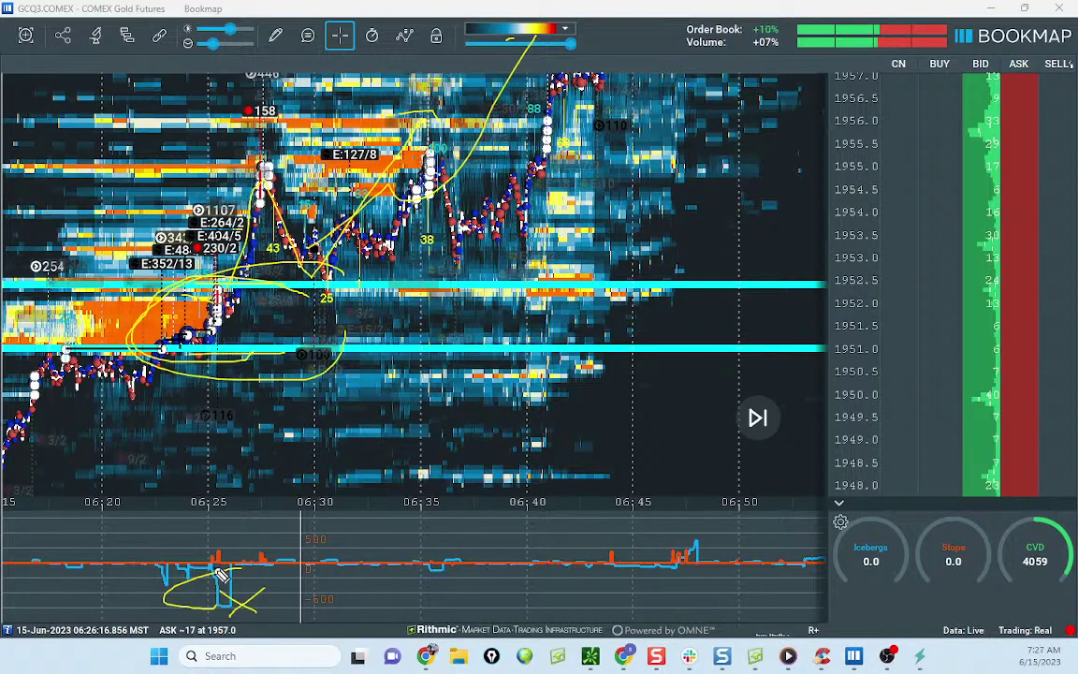
{"action": "mouse_move", "coordinate": [244, 569]}
{"action": "left_mouse_down"}
{"action": "mouse_move", "coordinate": [140, 572]}
{"action": "mouse_move", "coordinate": [270, 592]}
{"action": "left_mouse_up"}
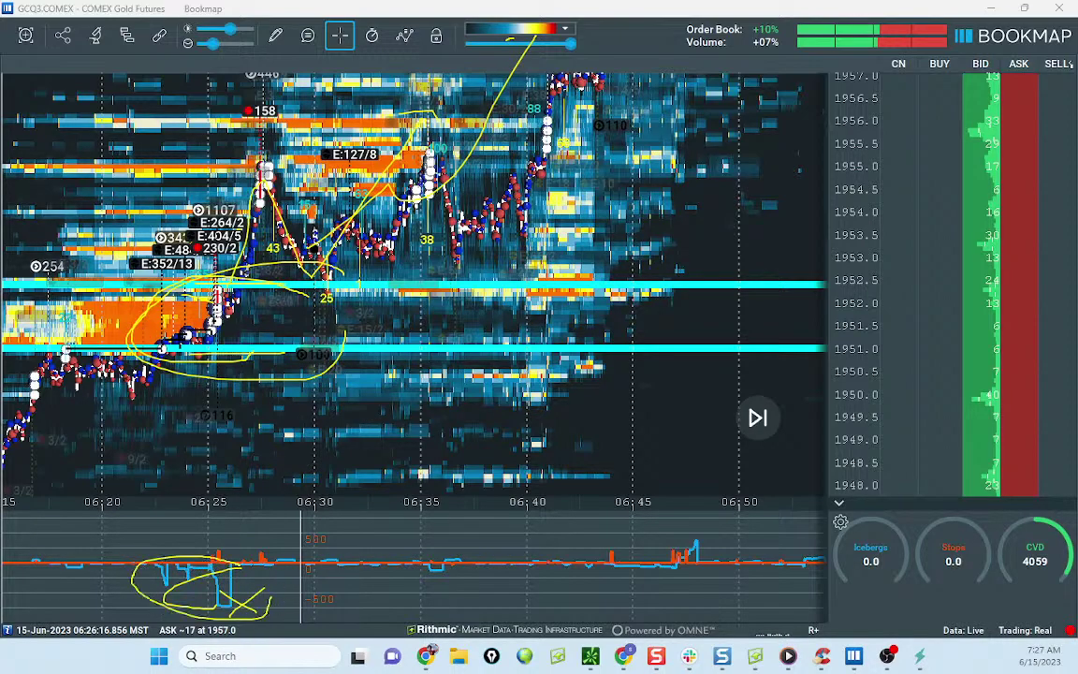
{"action": "key", "text": "e"}
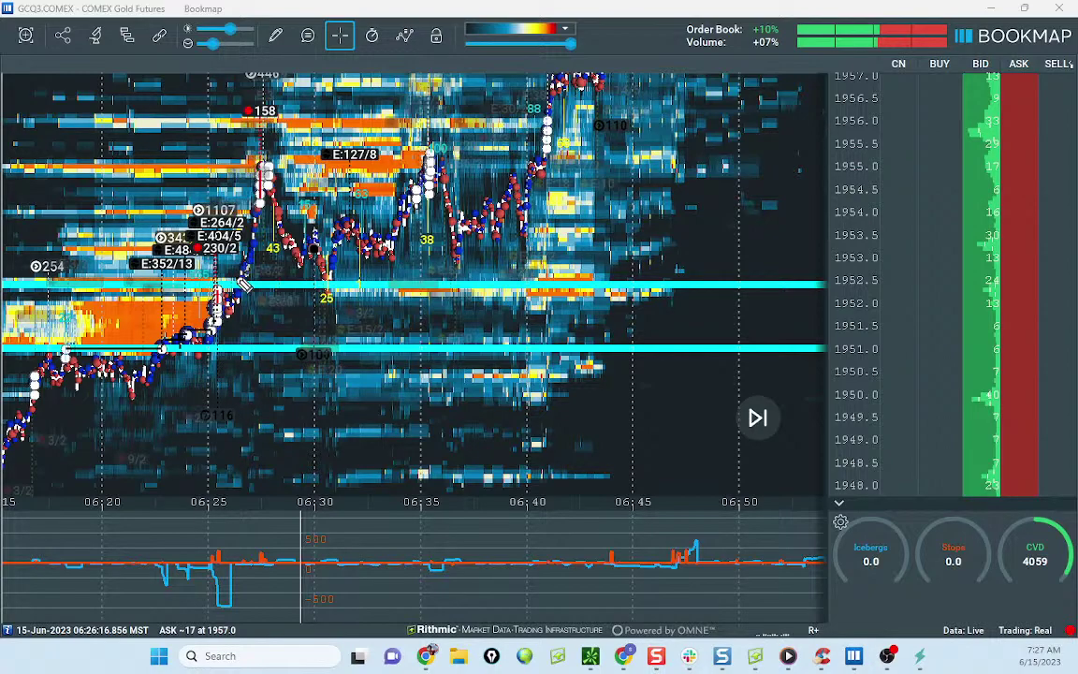
Step: Temporarily sketch the repeated pullbacks to the 1952.5 level and the rally above them, clearing the strokes
{"action": "mouse_move", "coordinate": [231, 294]}
{"action": "left_mouse_down"}
{"action": "mouse_move", "coordinate": [248, 196]}
{"action": "mouse_move", "coordinate": [274, 167]}
{"action": "mouse_move", "coordinate": [298, 245]}
{"action": "mouse_move", "coordinate": [348, 257]}
{"action": "mouse_move", "coordinate": [418, 176]}
{"action": "left_mouse_up"}
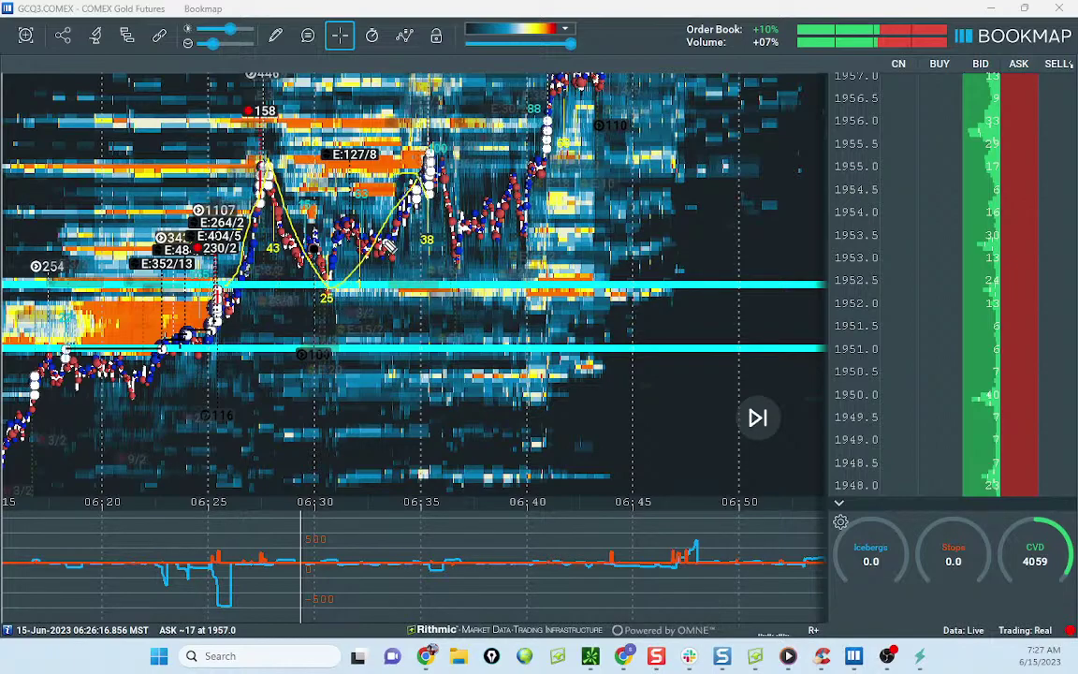
{"action": "left_click_drag", "start_coordinate": [270, 167], "coordinate": [448, 161]}
{"action": "mouse_move", "coordinate": [426, 292]}
{"action": "left_mouse_down"}
{"action": "mouse_move", "coordinate": [637, 61]}
{"action": "mouse_move", "coordinate": [637, 39]}
{"action": "left_mouse_up"}
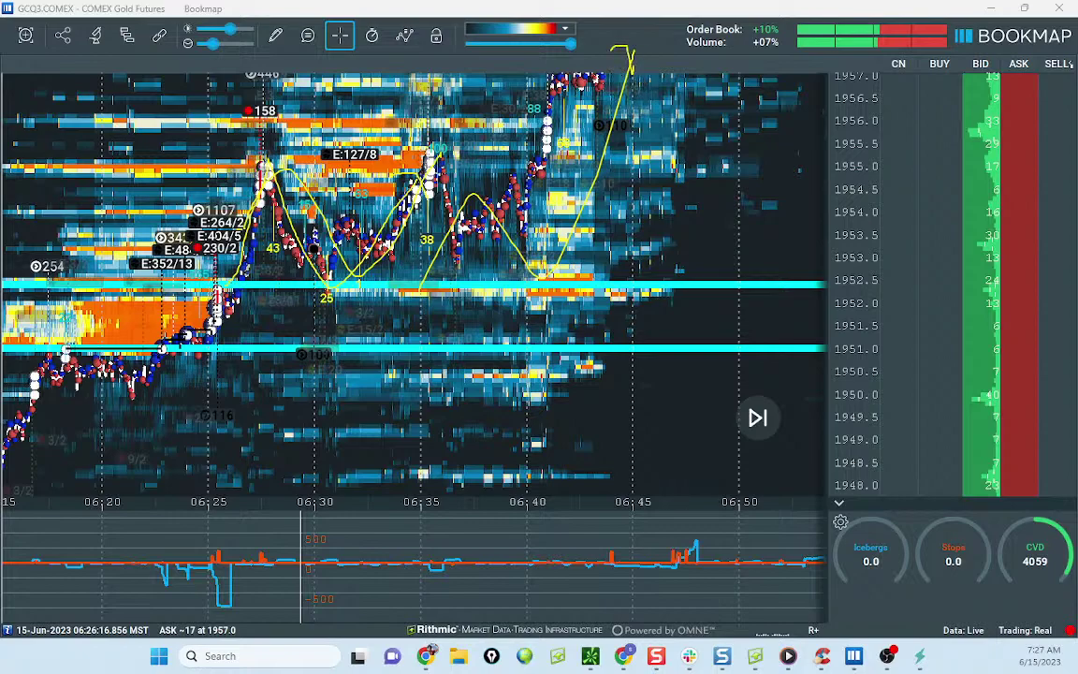
{"action": "key", "text": "Escape"}
Step: Bring the 06:45 advance through the 1957.5 to 1963 zones into view and remove the remaining sketch
{"action": "left_click_drag", "start_coordinate": [663, 153], "coordinate": [638, 216]}
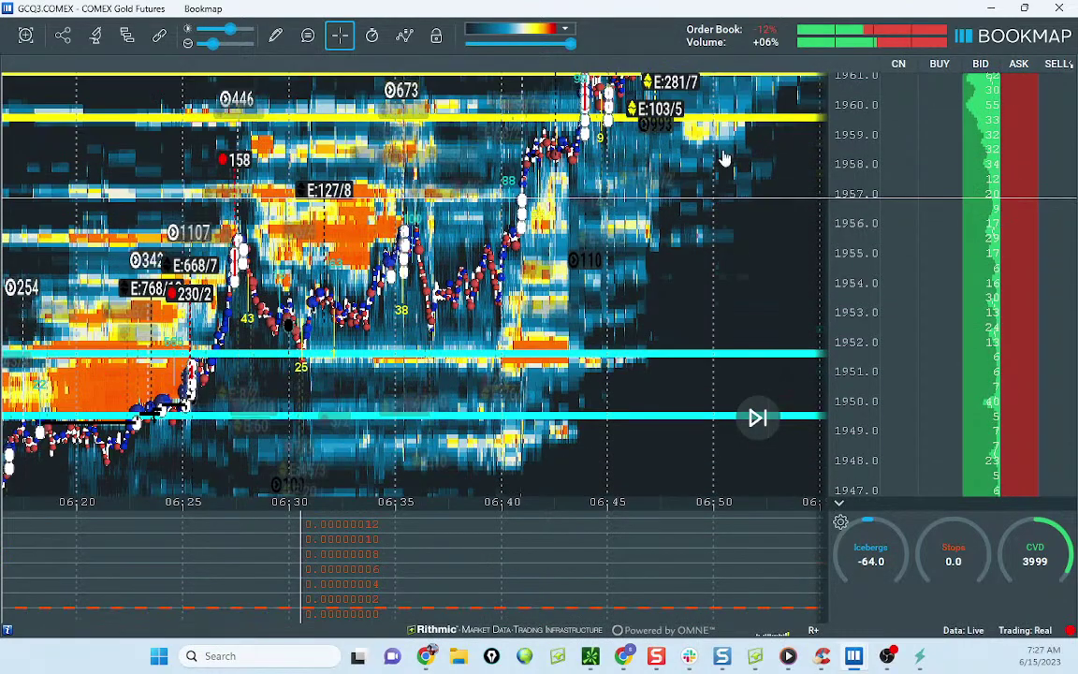
{"action": "left_click_drag", "start_coordinate": [609, 192], "coordinate": [470, 313]}
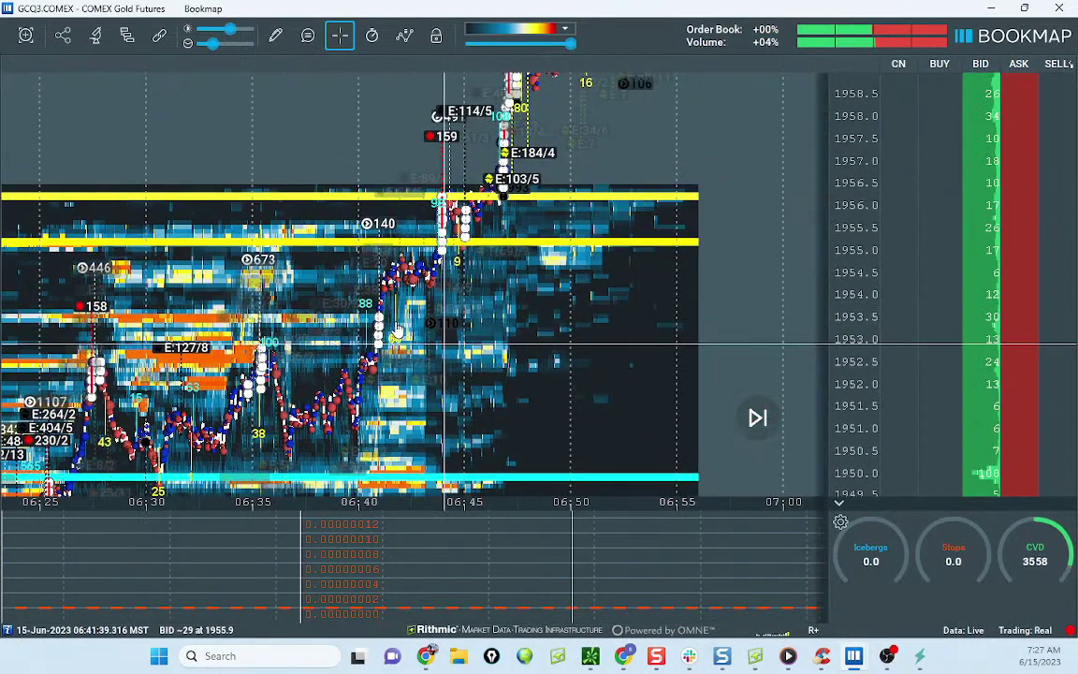
{"action": "scroll", "coordinate": [377, 342], "scroll_direction": "down", "scroll_amount": 2}
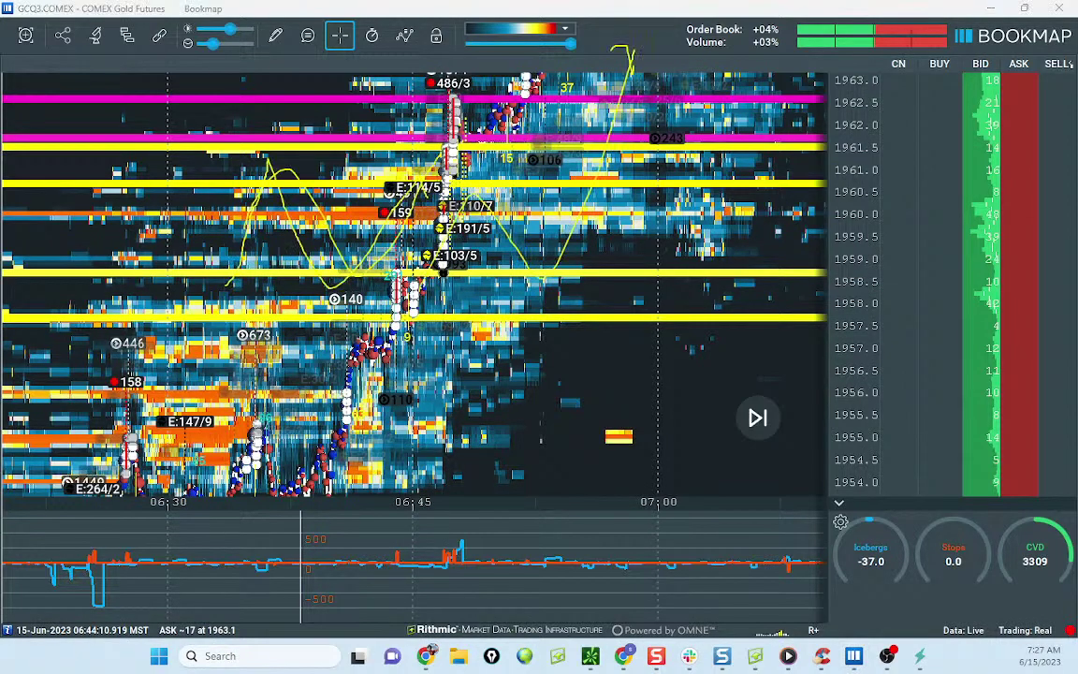
{"action": "key", "text": "e"}
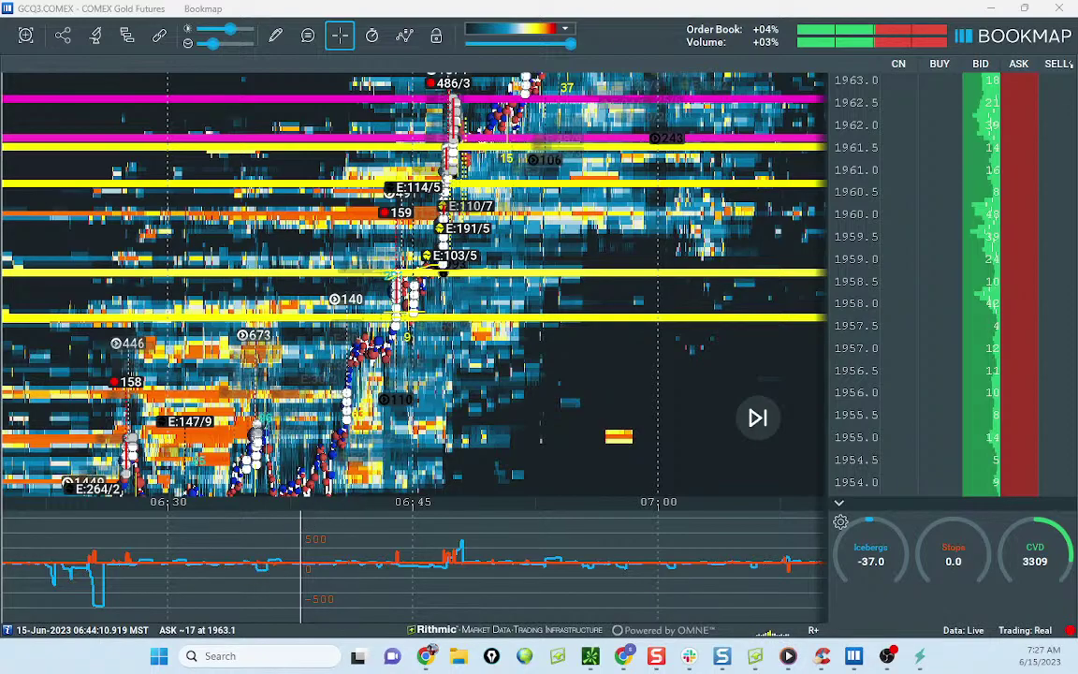
Step: Trace the boundaries of the zone between about 1957.7 and 1958.7 and sketch the pullback and rally around it
{"action": "scroll", "coordinate": [709, 248], "scroll_direction": "down", "scroll_amount": 3}
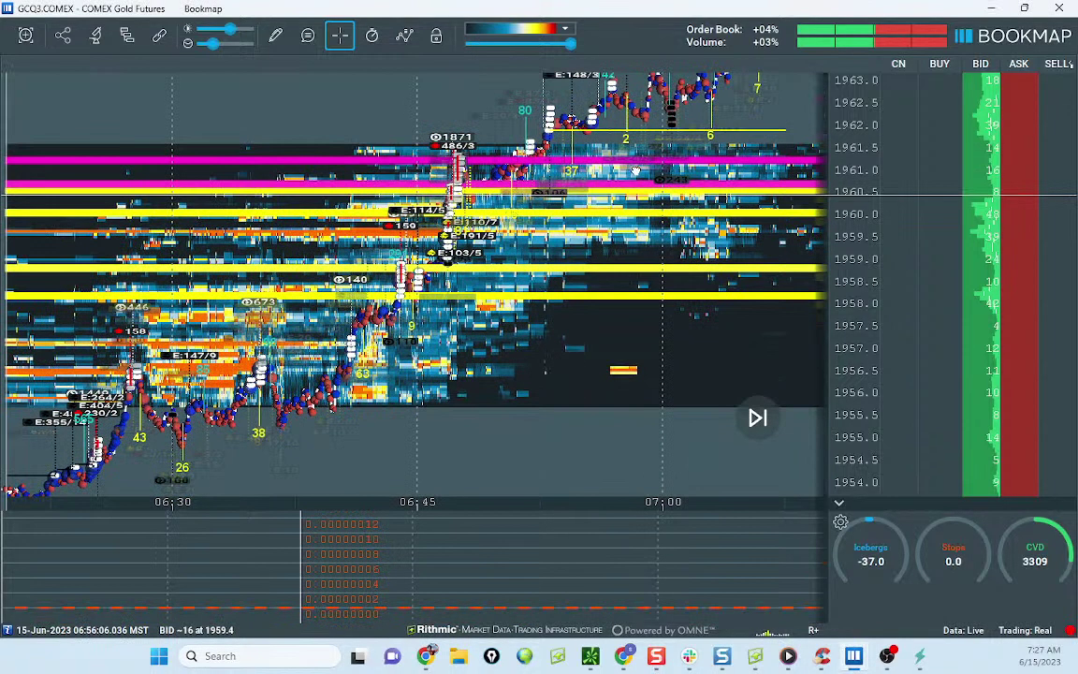
{"action": "left_click_drag", "start_coordinate": [702, 309], "coordinate": [760, 204]}
{"action": "left_click_drag", "start_coordinate": [375, 272], "coordinate": [433, 269]}
{"action": "left_click_drag", "start_coordinate": [363, 314], "coordinate": [477, 318]}
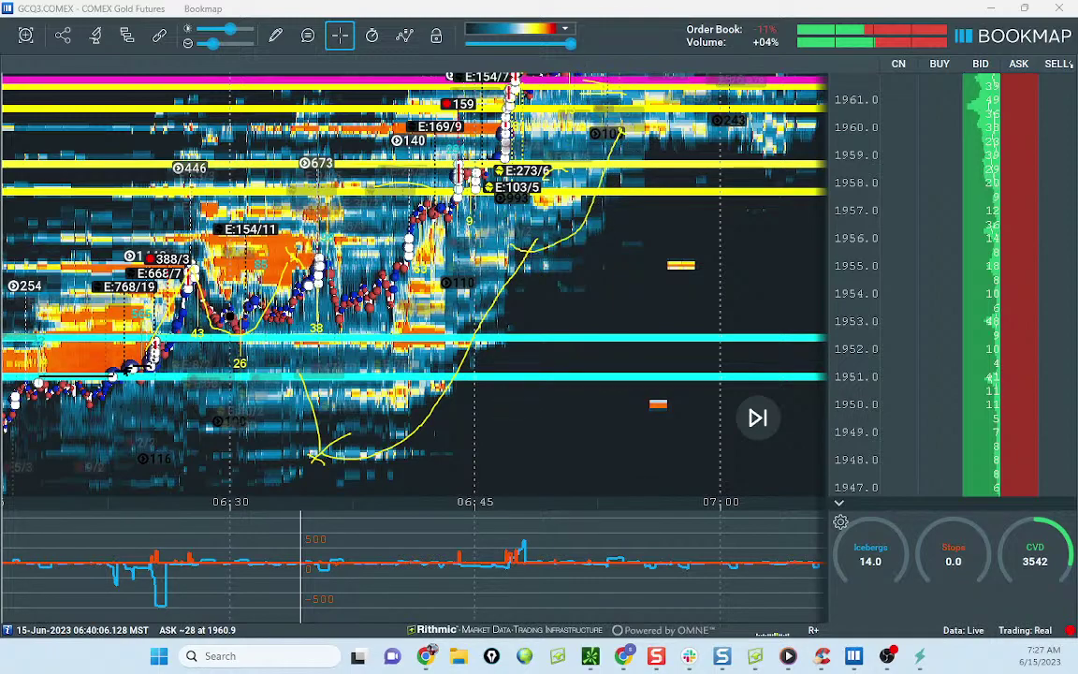
Step: Sketch the consolidation near 07:15 around the 1968.3 to 1969 zone with a dip and a rally to about 1972, then clear the strokes
{"action": "left_click_drag", "start_coordinate": [572, 222], "coordinate": [498, 309]}
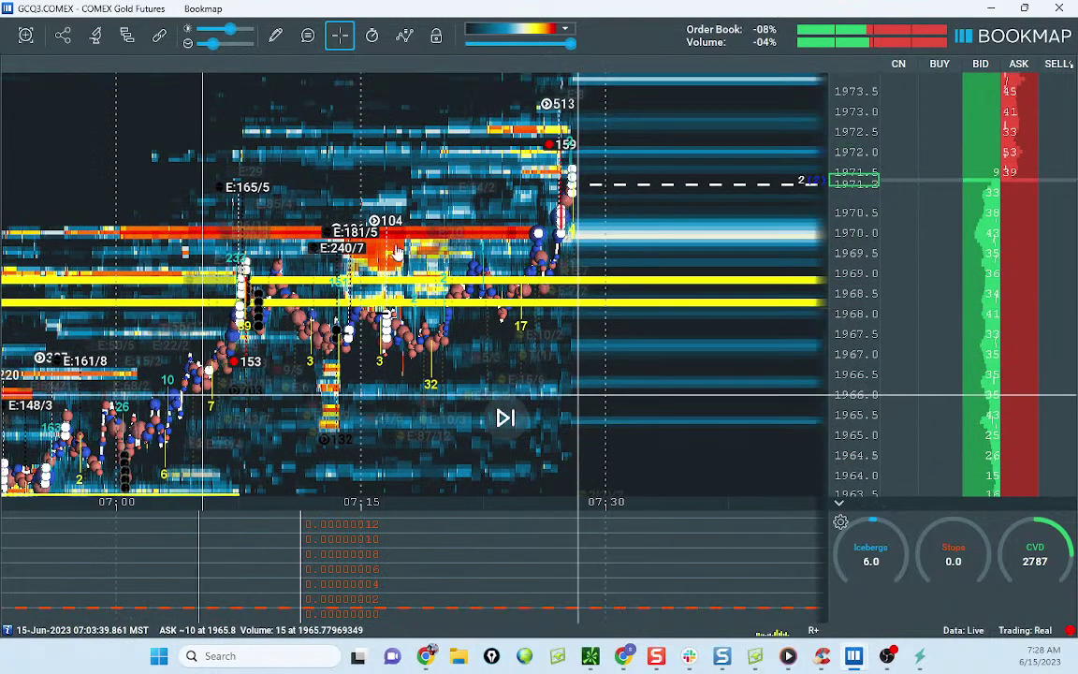
{"action": "key", "text": "ctrl+2"}
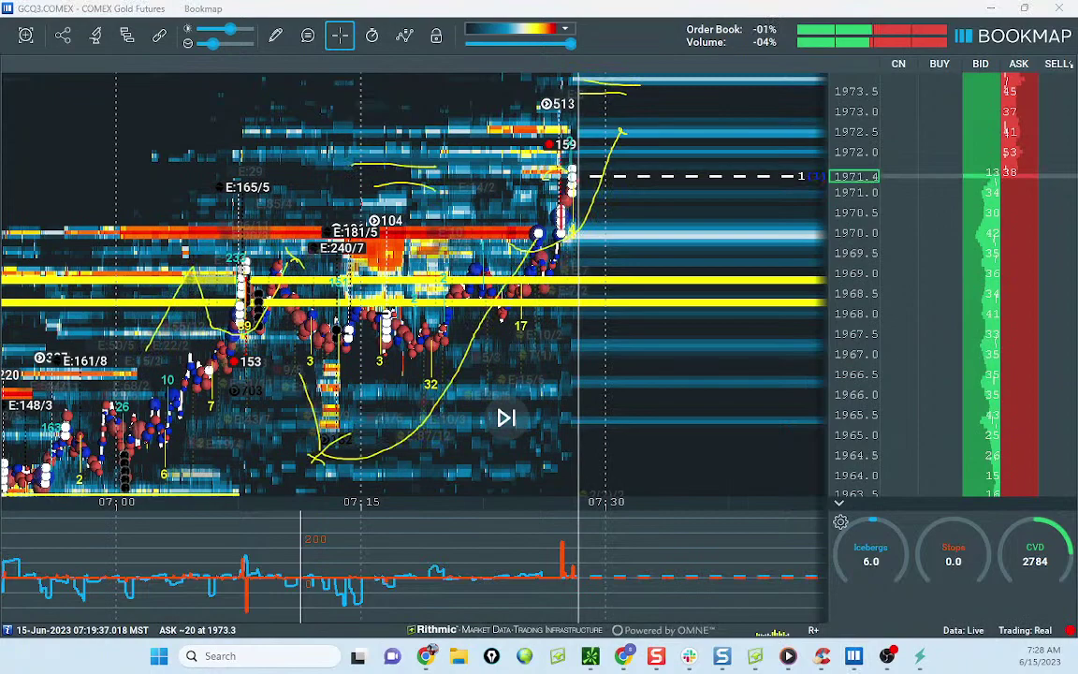
{"action": "key", "text": "e"}
{"action": "mouse_move", "coordinate": [414, 257]}
{"action": "left_mouse_down"}
{"action": "mouse_move", "coordinate": [302, 273]}
{"action": "mouse_move", "coordinate": [348, 300]}
{"action": "mouse_move", "coordinate": [421, 384]}
{"action": "left_mouse_up"}
{"action": "left_click_drag", "start_coordinate": [381, 384], "coordinate": [439, 385]}
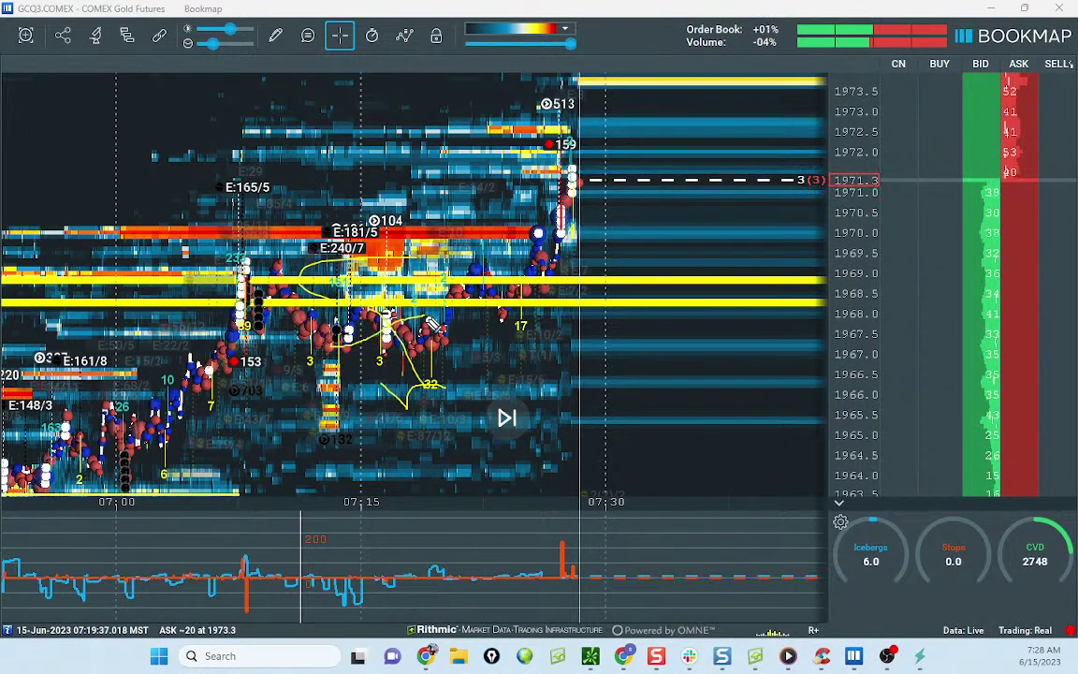
{"action": "left_click_drag", "start_coordinate": [388, 327], "coordinate": [632, 143]}
{"action": "key", "text": "e"}
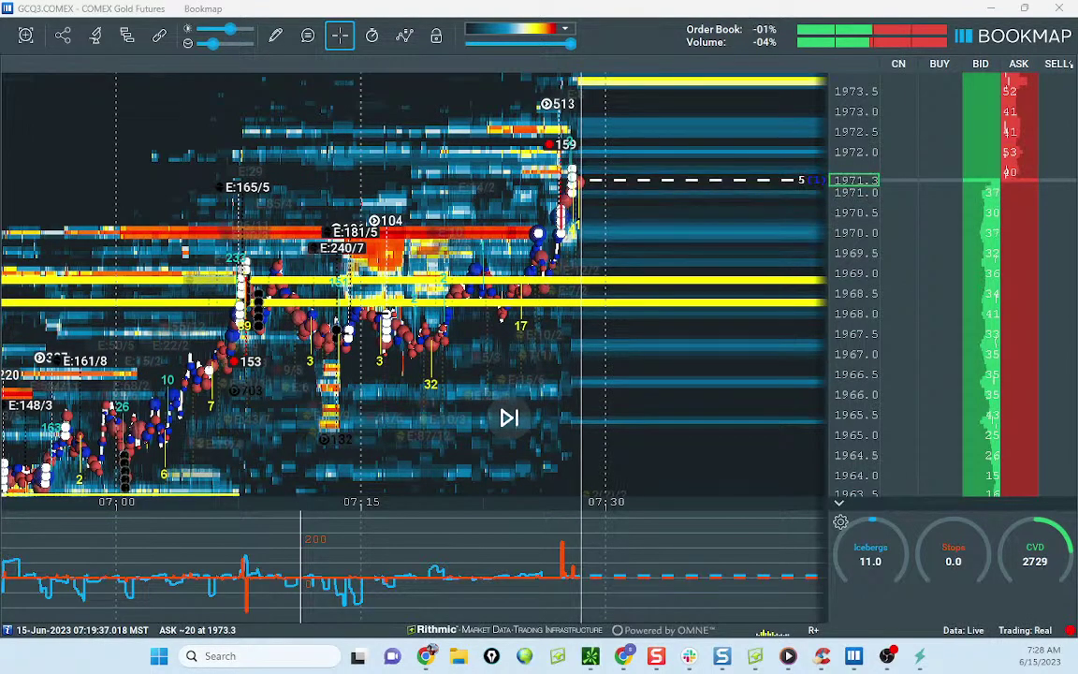
Step: Draw two horizontal lines bounding gold's stop run just after 07:27, at about 1970.7 and 1969.9
{"action": "left_click_drag", "start_coordinate": [690, 214], "coordinate": [625, 251]}
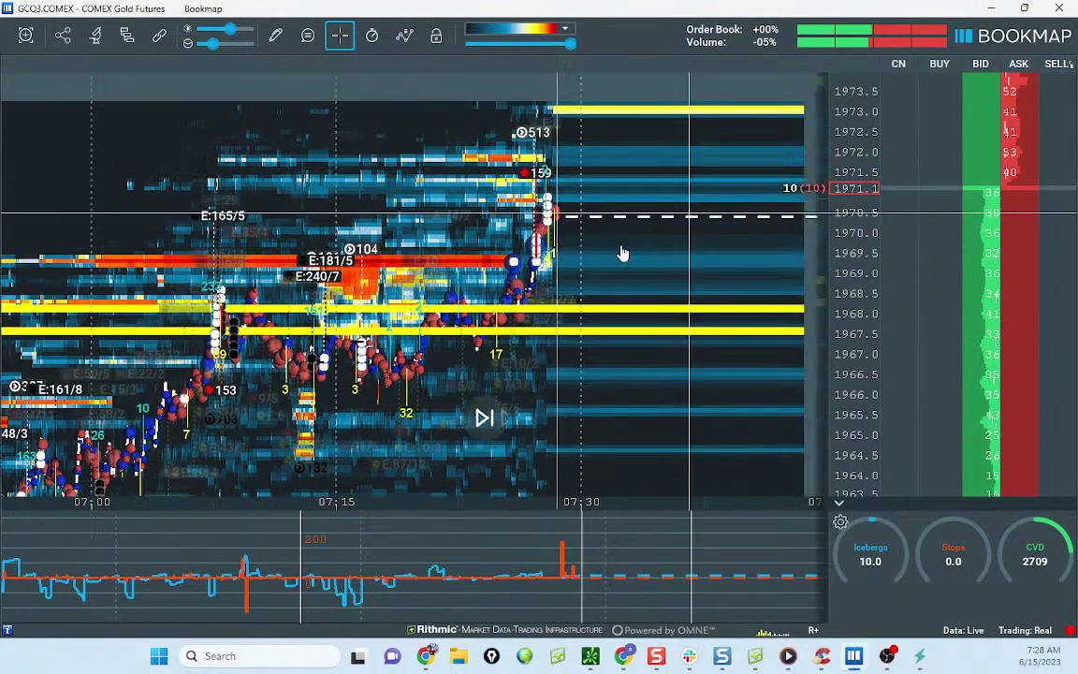
{"action": "scroll", "coordinate": [873, 271], "scroll_direction": "up", "scroll_amount": 3}
{"action": "scroll", "coordinate": [722, 238], "scroll_direction": "up", "scroll_amount": 3}
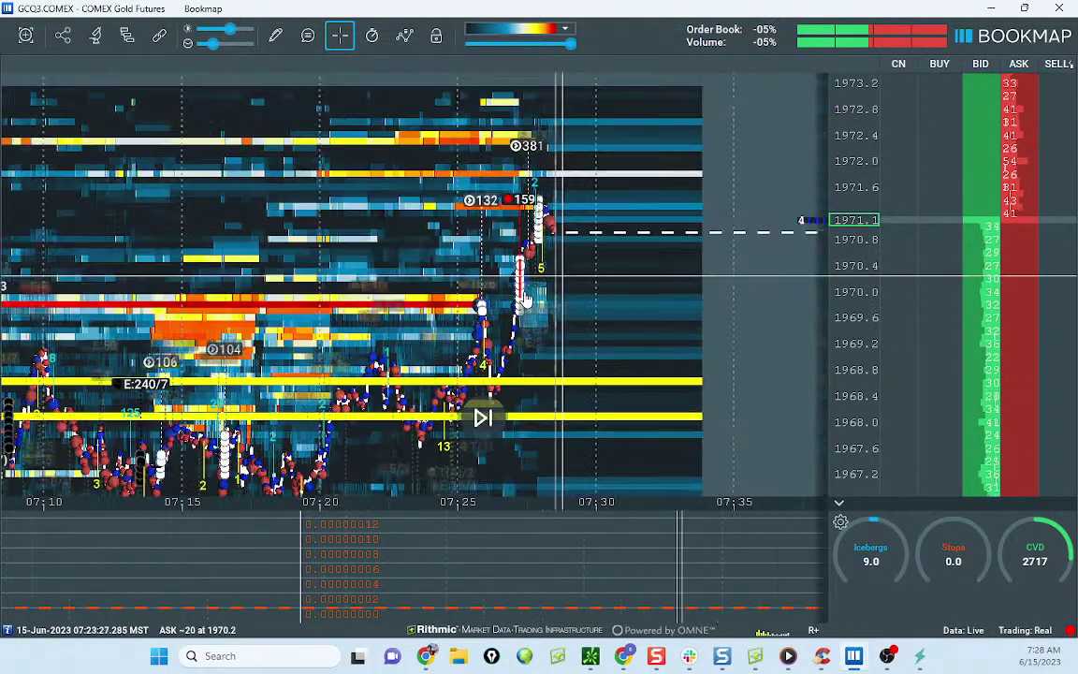
{"action": "scroll", "coordinate": [562, 244], "scroll_direction": "up", "scroll_amount": 3}
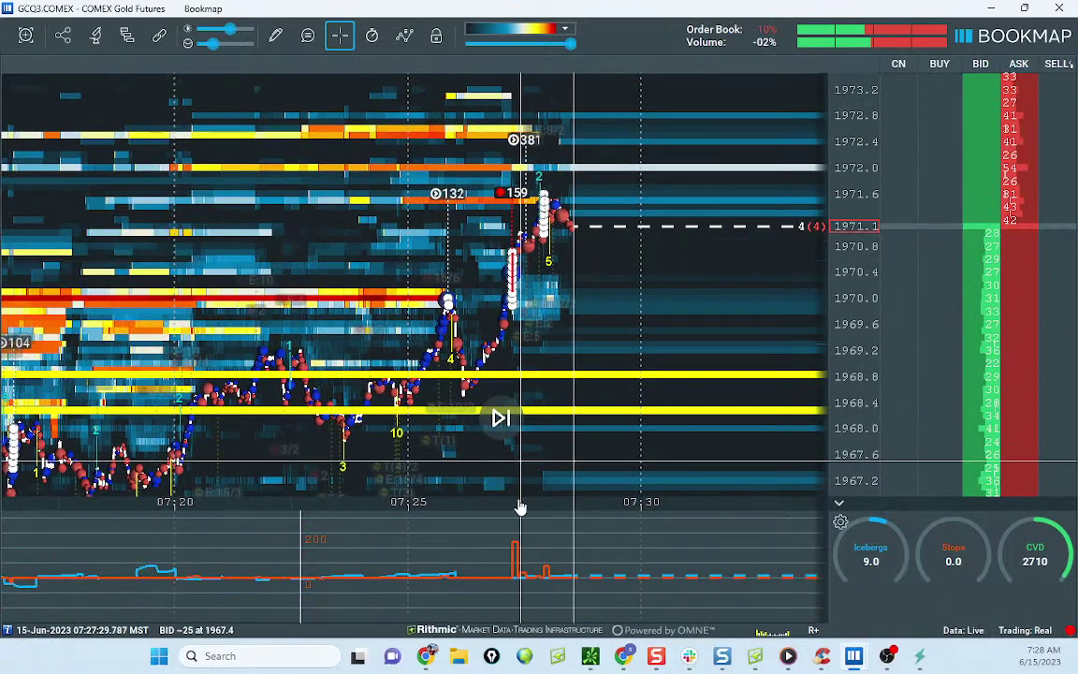
{"action": "scroll", "coordinate": [580, 280], "scroll_direction": "up", "scroll_amount": 2}
{"action": "scroll", "coordinate": [830, 232], "scroll_direction": "up", "scroll_amount": 2}
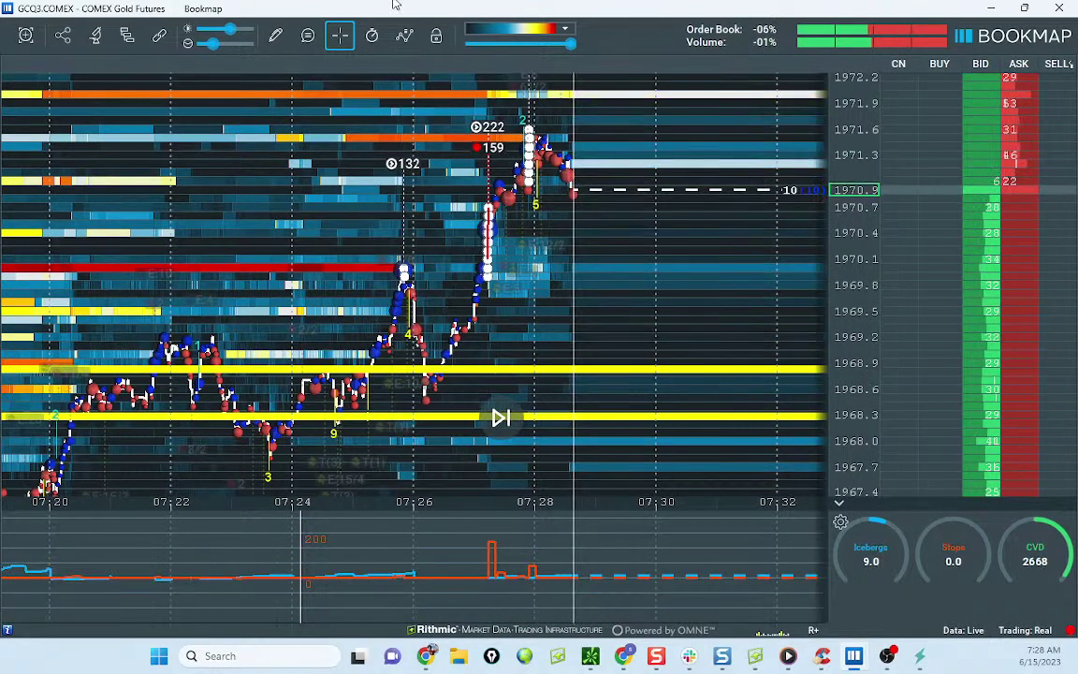
{"action": "left_click", "coordinate": [125, 35]}
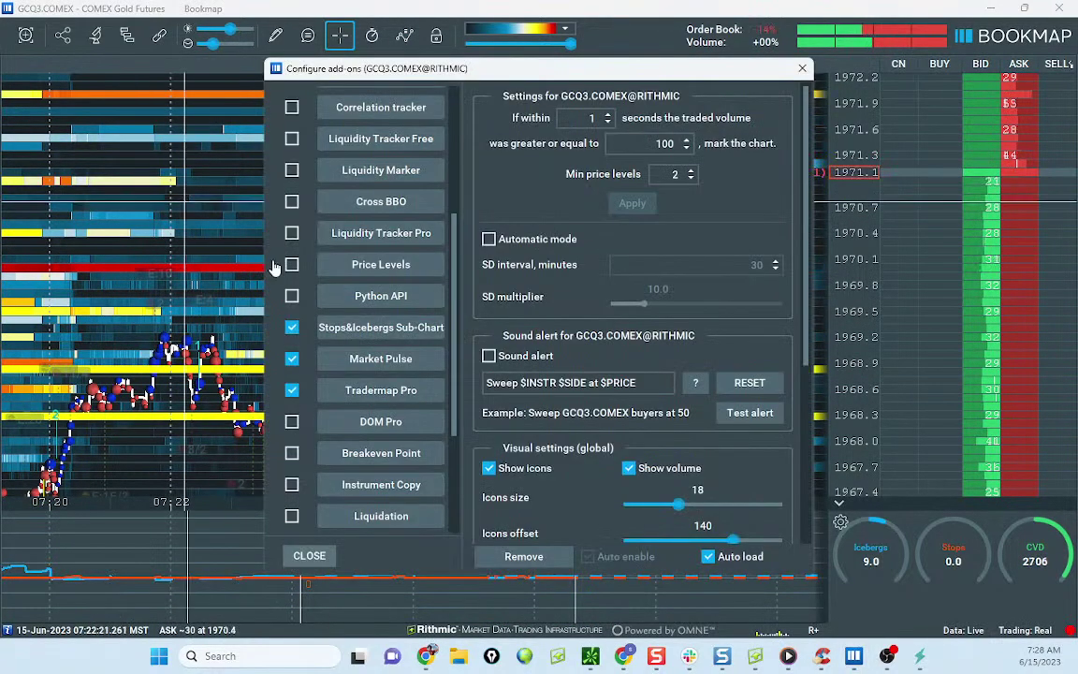
{"action": "left_click", "coordinate": [800, 71]}
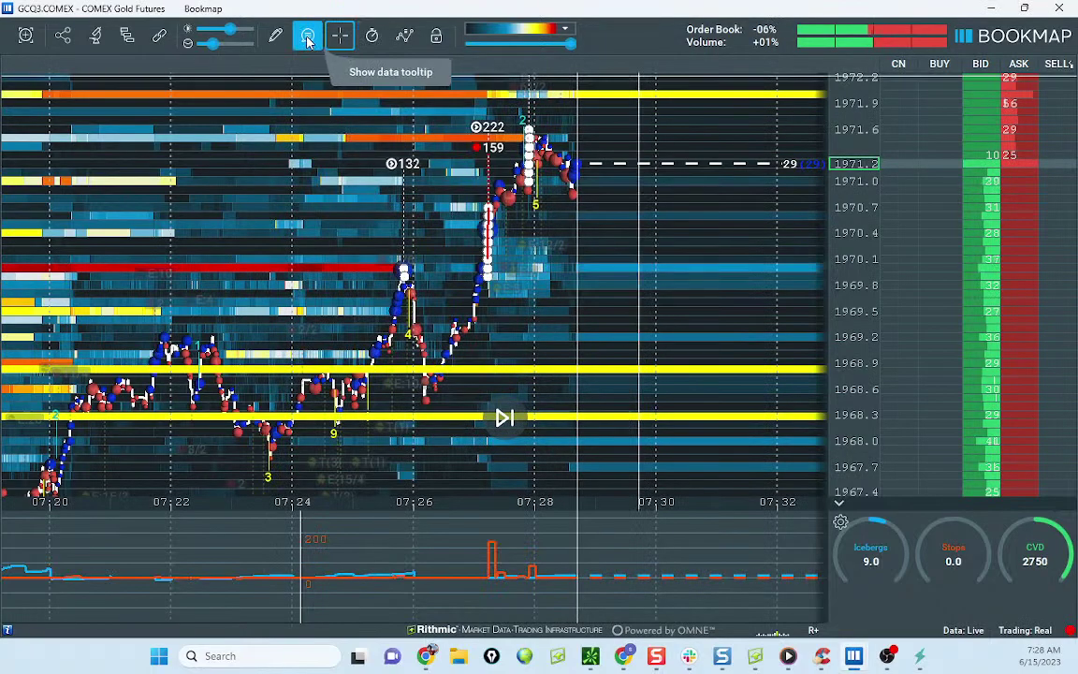
{"action": "left_click", "coordinate": [275, 35]}
{"action": "left_click", "coordinate": [377, 229]}
{"action": "scroll", "coordinate": [493, 206], "scroll_direction": "up", "scroll_amount": 3}
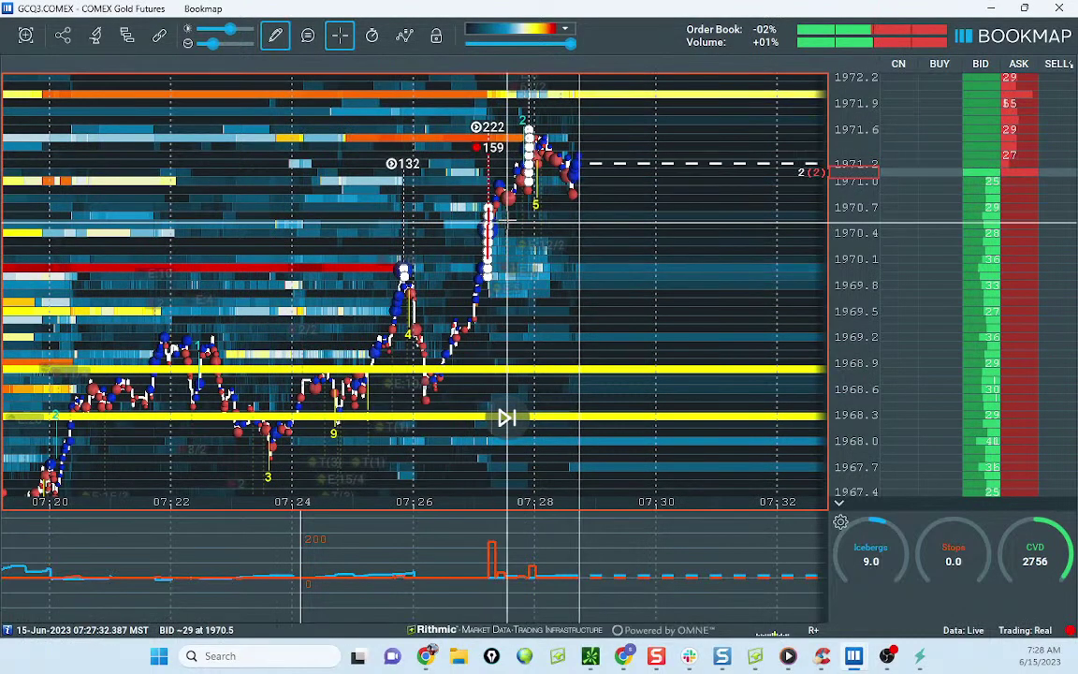
{"action": "left_click", "coordinate": [278, 38]}
{"action": "left_click", "coordinate": [318, 110]}
{"action": "left_click", "coordinate": [477, 209]}
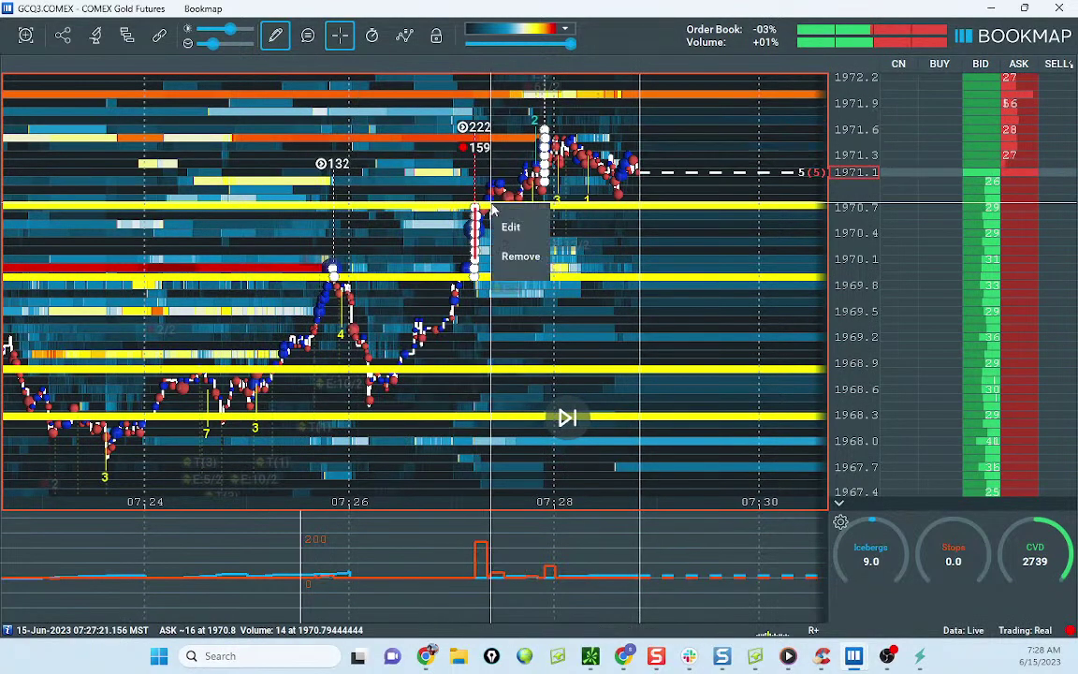
Step: Recolour the horizontal line at about 1970.7 to pale green and save its style
{"action": "left_click", "coordinate": [507, 223]}
{"action": "left_click", "coordinate": [551, 286]}
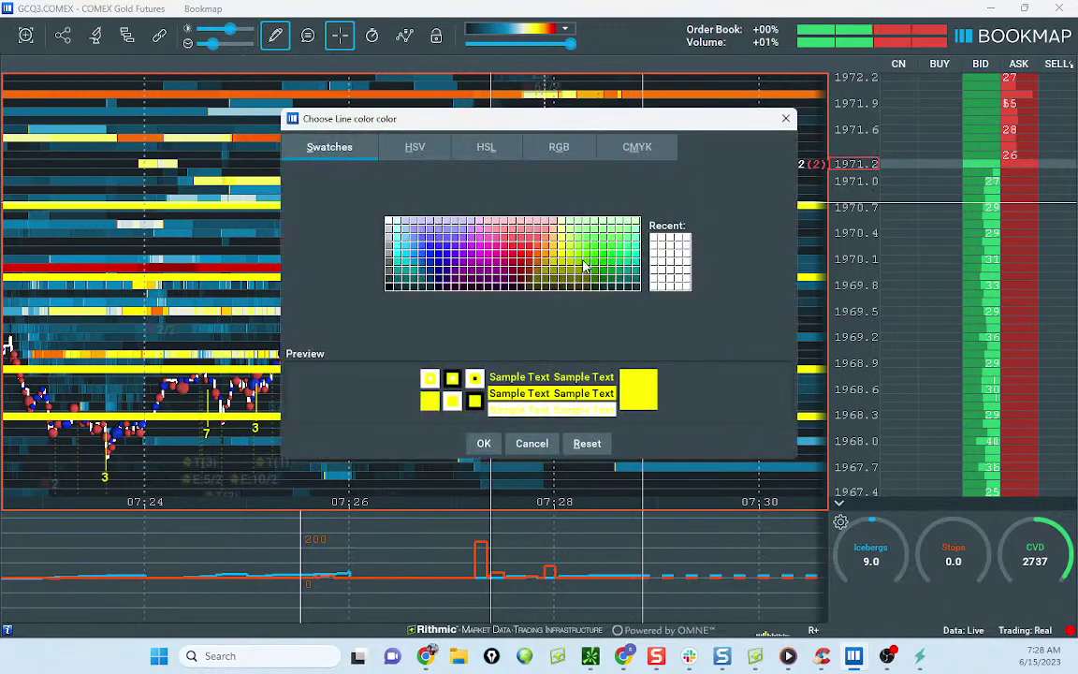
{"action": "left_click", "coordinate": [627, 232]}
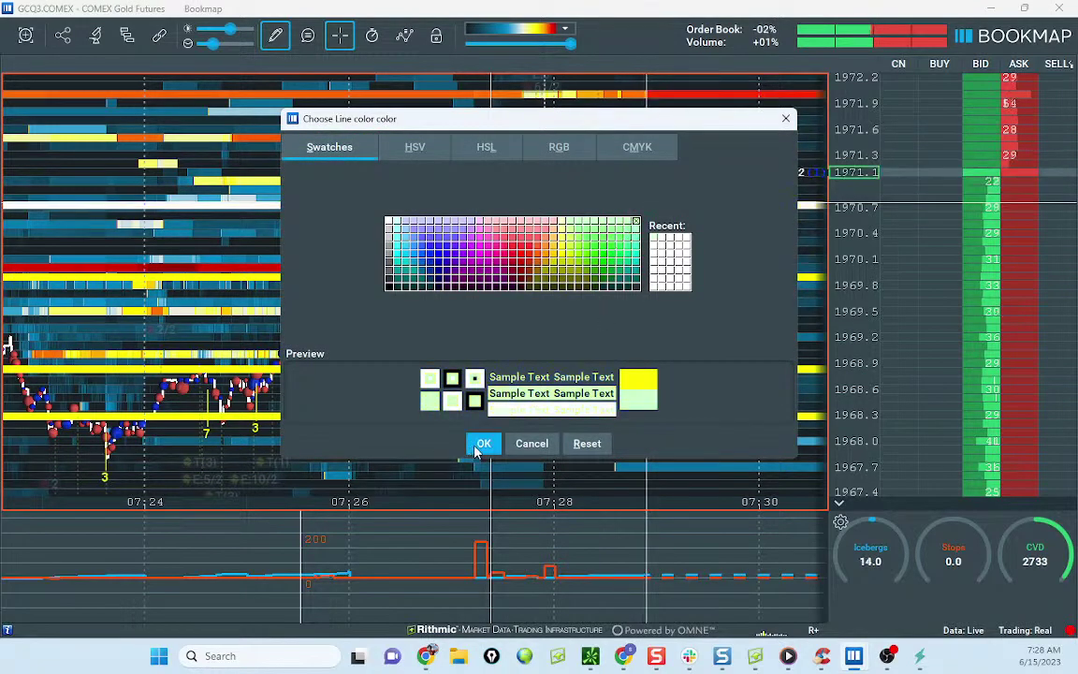
{"action": "left_click", "coordinate": [484, 442]}
{"action": "left_click", "coordinate": [613, 383]}
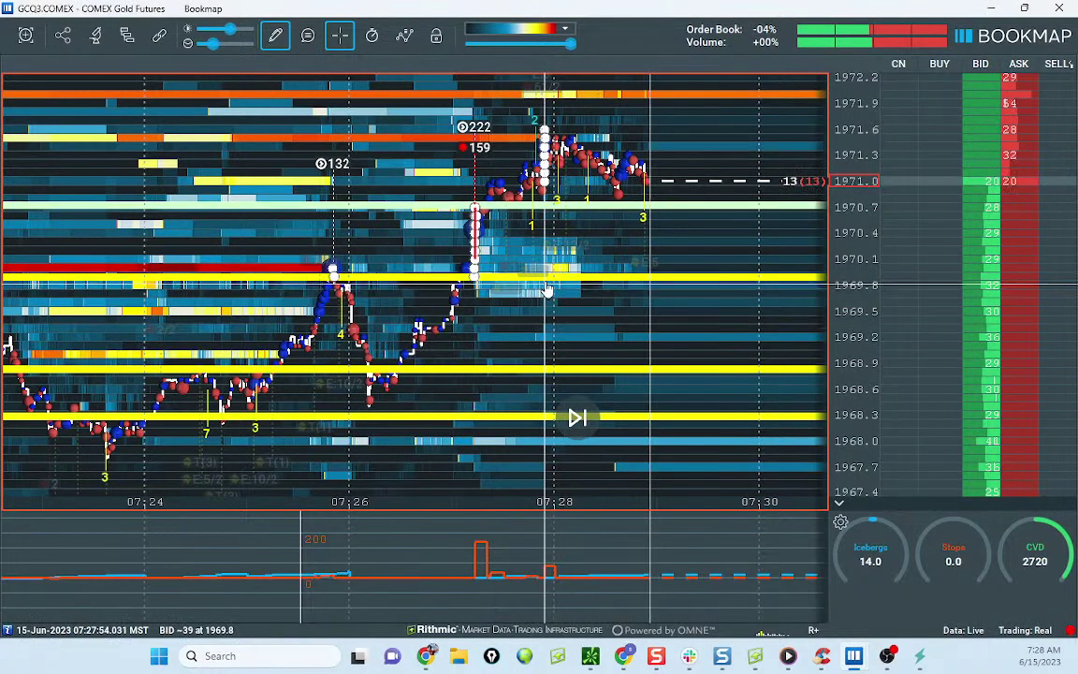
Step: Recolour the horizontal line at about 1969.9 to the same pale green
{"action": "left_click", "coordinate": [550, 278]}
{"action": "left_click", "coordinate": [567, 296]}
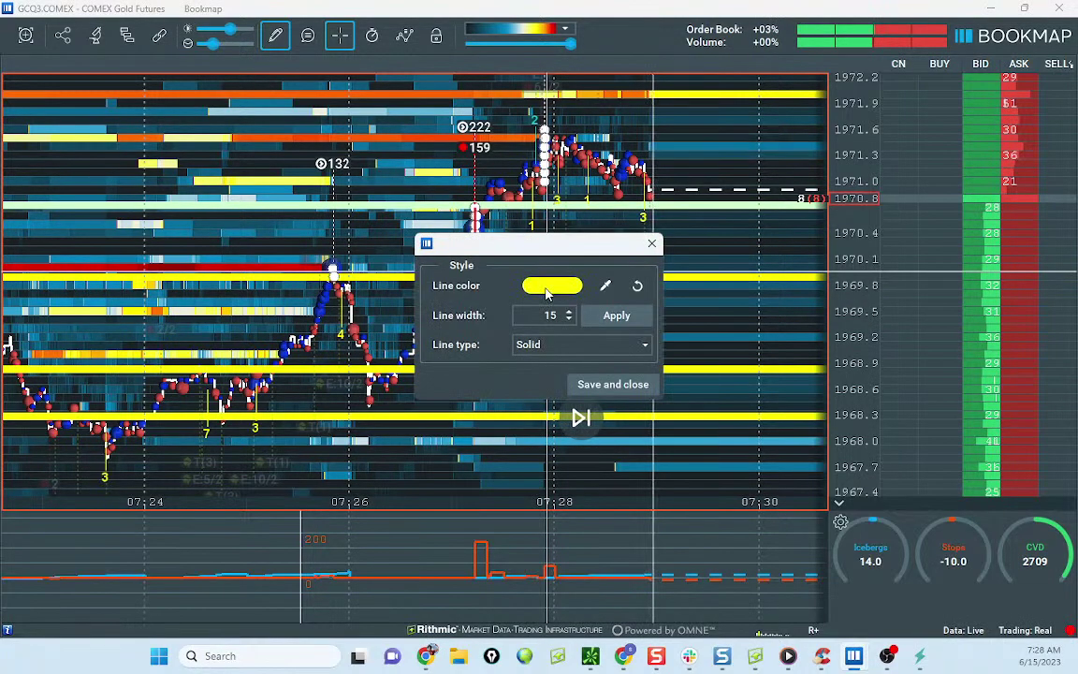
{"action": "left_click", "coordinate": [573, 284]}
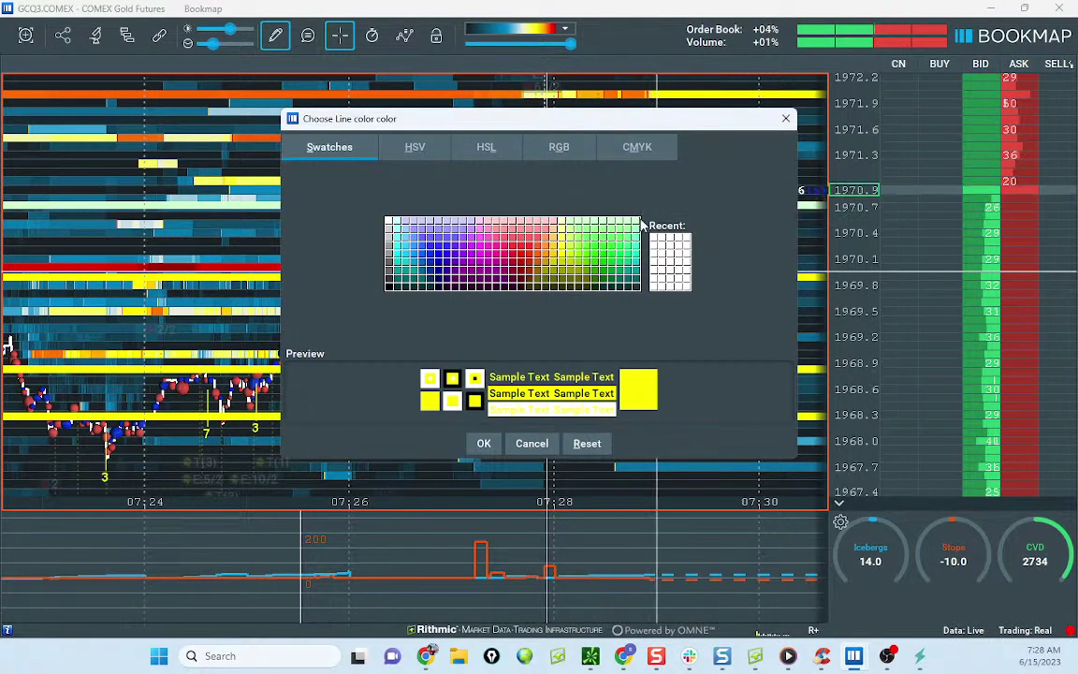
{"action": "left_click", "coordinate": [637, 222]}
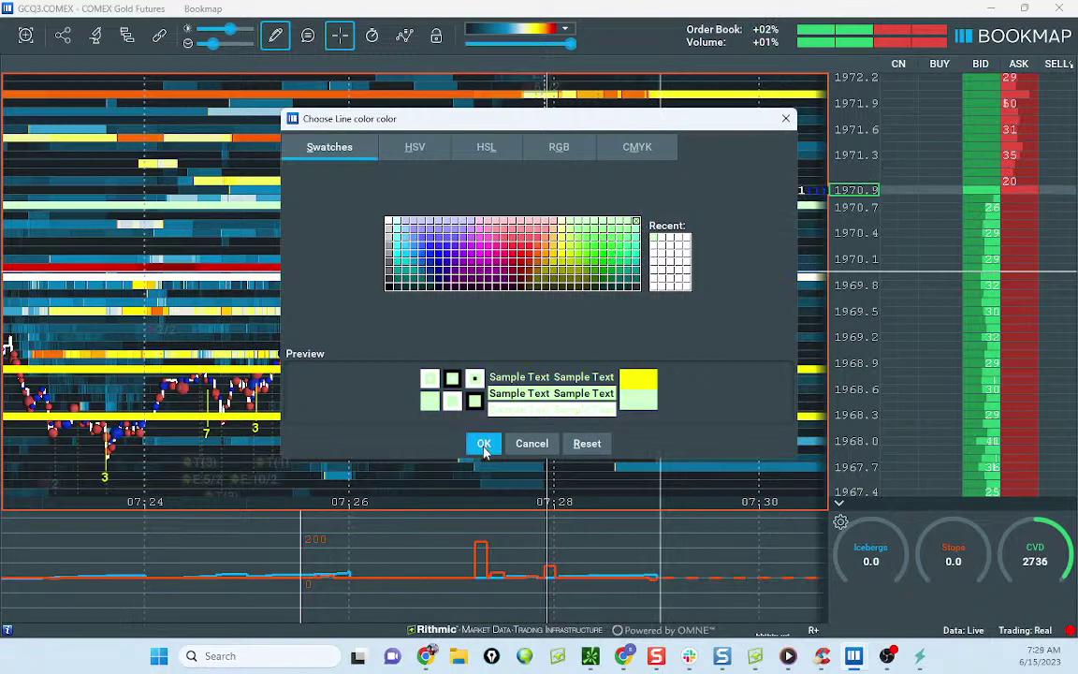
{"action": "left_click", "coordinate": [484, 445]}
{"action": "left_click", "coordinate": [649, 243]}
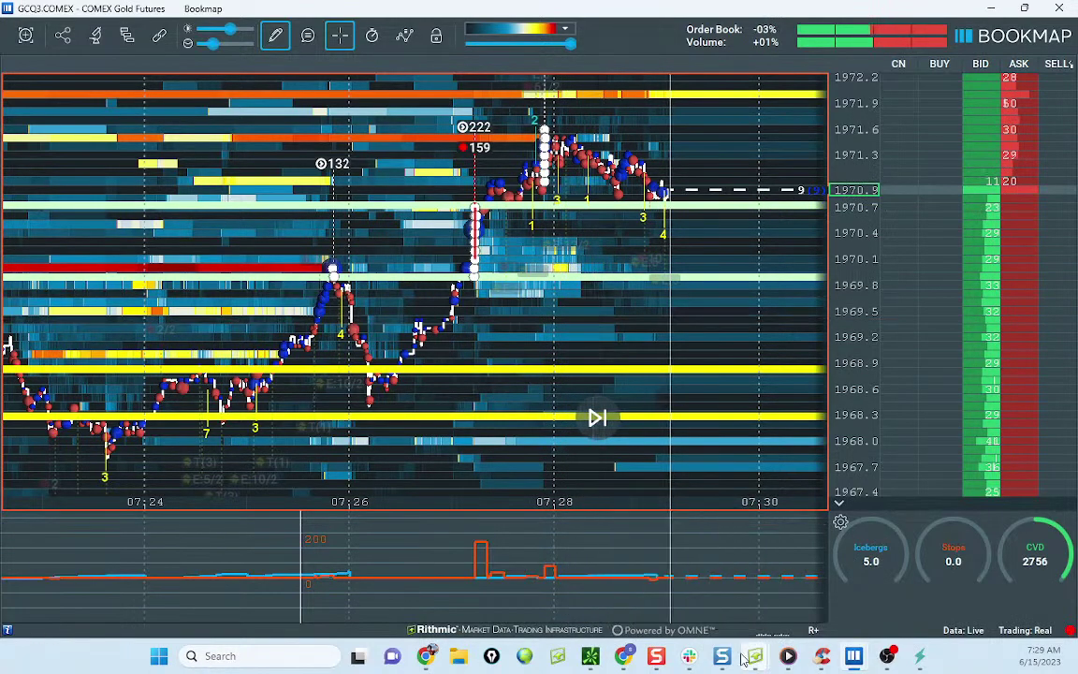
Step: Check gold's latest highs against the upper levels in the remote Sierra Chart window, and switch to the hourly /GC chart in thinkorswim
{"action": "mouse_move", "coordinate": [623, 655]}
{"action": "left_click", "coordinate": [613, 562]}
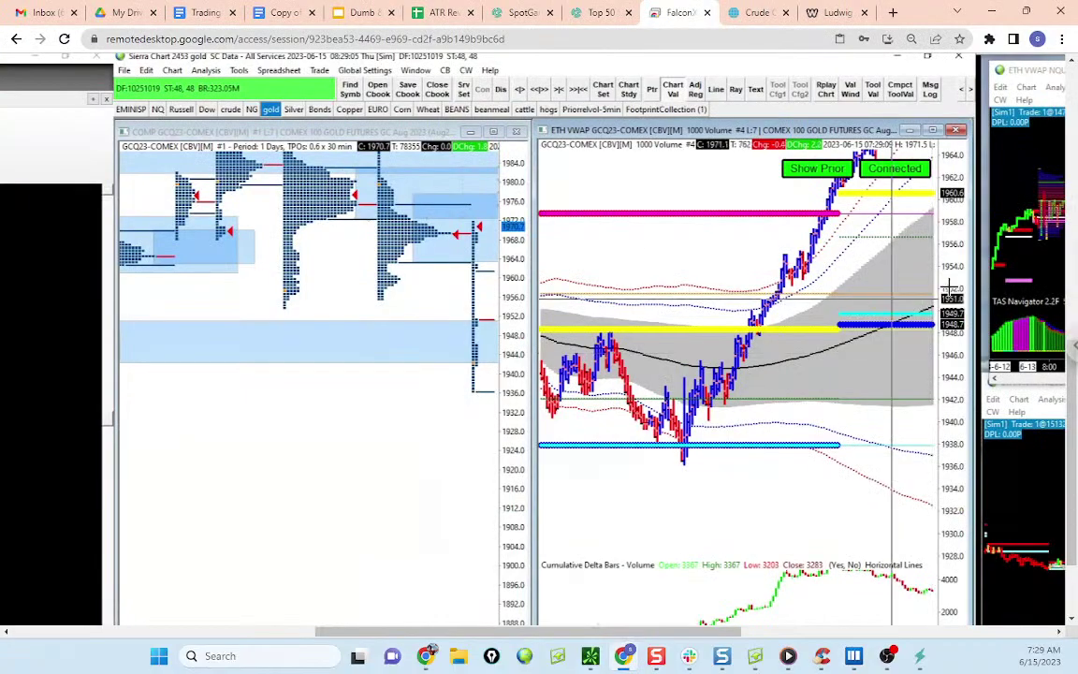
{"action": "left_click_drag", "start_coordinate": [951, 369], "coordinate": [939, 437]}
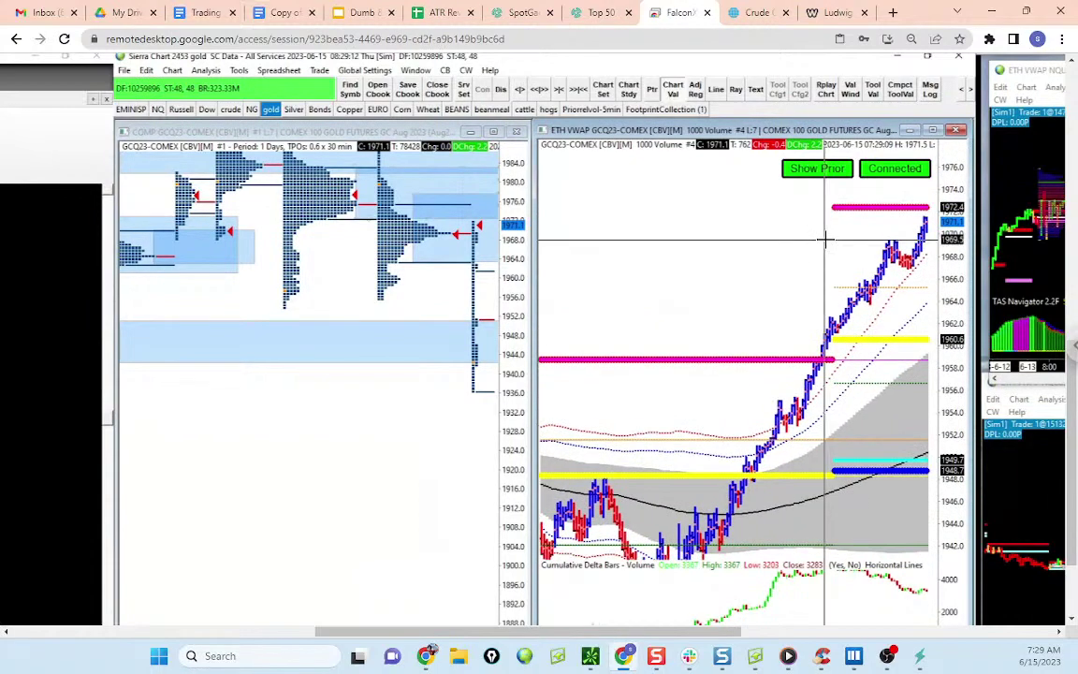
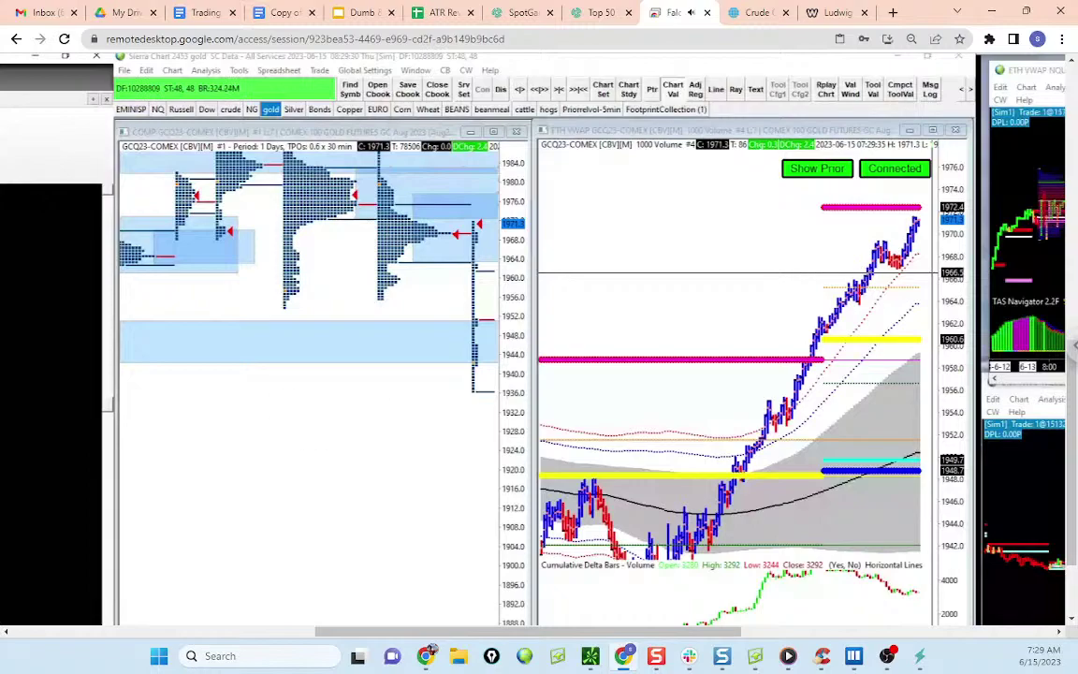
{"action": "left_click_drag", "start_coordinate": [2, 58], "coordinate": [422, 153]}
{"action": "left_click", "coordinate": [514, 156]}
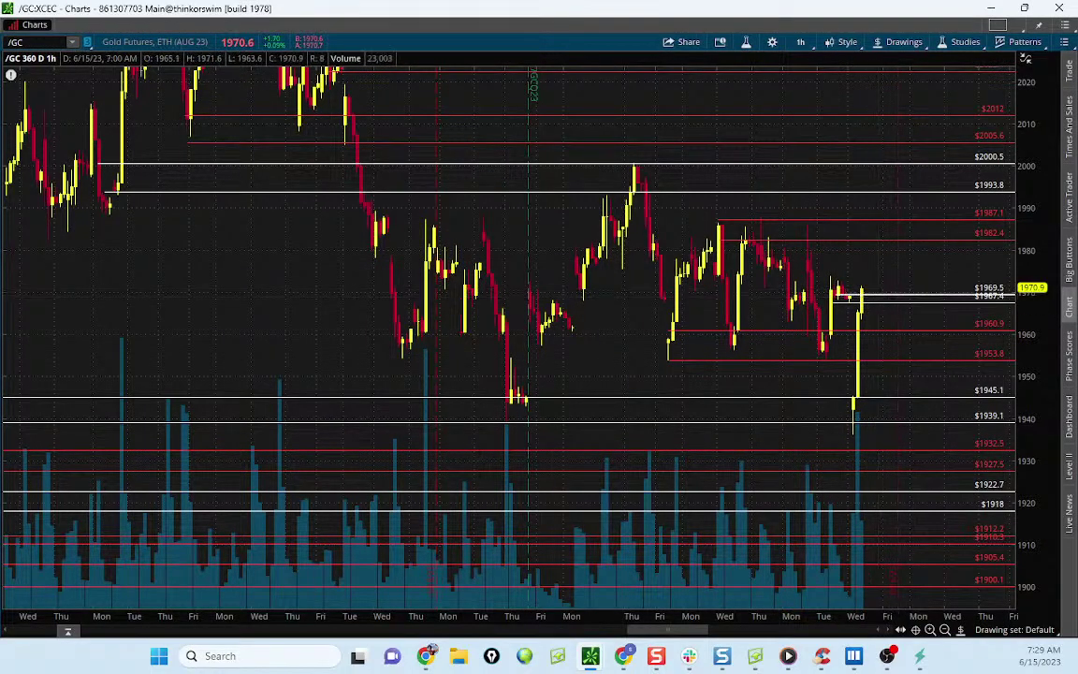
Step: Box the range between 1953.8 and 1987.1 and sketch two rebounds from the break below it that turn back down
{"action": "key", "text": "ctrl+shift+7"}
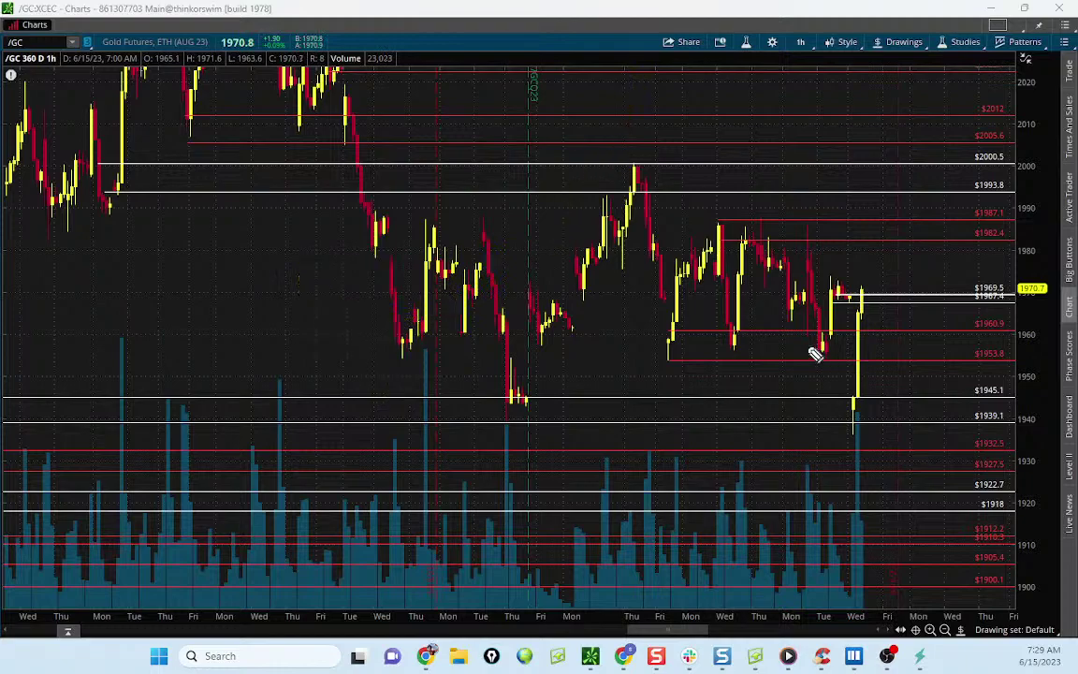
{"action": "mouse_move", "coordinate": [667, 226]}
{"action": "left_mouse_down"}
{"action": "mouse_move", "coordinate": [797, 222]}
{"action": "mouse_move", "coordinate": [862, 236]}
{"action": "mouse_move", "coordinate": [859, 371]}
{"action": "mouse_move", "coordinate": [672, 363]}
{"action": "mouse_move", "coordinate": [662, 221]}
{"action": "left_mouse_up"}
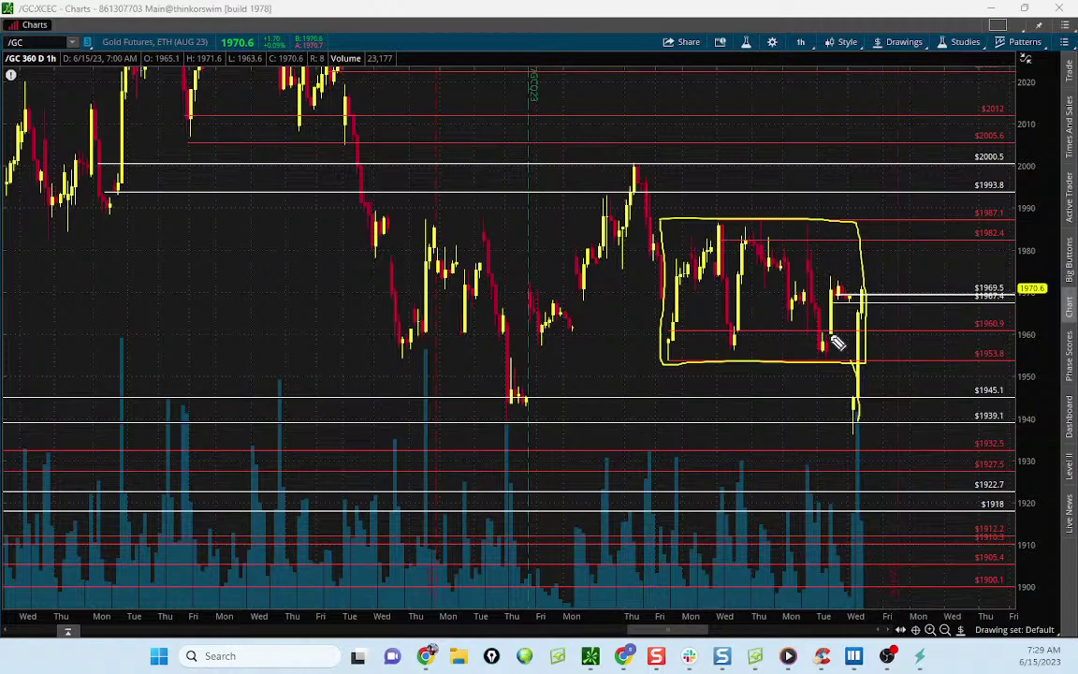
{"action": "mouse_move", "coordinate": [845, 360]}
{"action": "left_mouse_down"}
{"action": "mouse_move", "coordinate": [859, 436]}
{"action": "mouse_move", "coordinate": [886, 354]}
{"action": "mouse_move", "coordinate": [923, 493]}
{"action": "mouse_move", "coordinate": [928, 568]}
{"action": "left_mouse_up"}
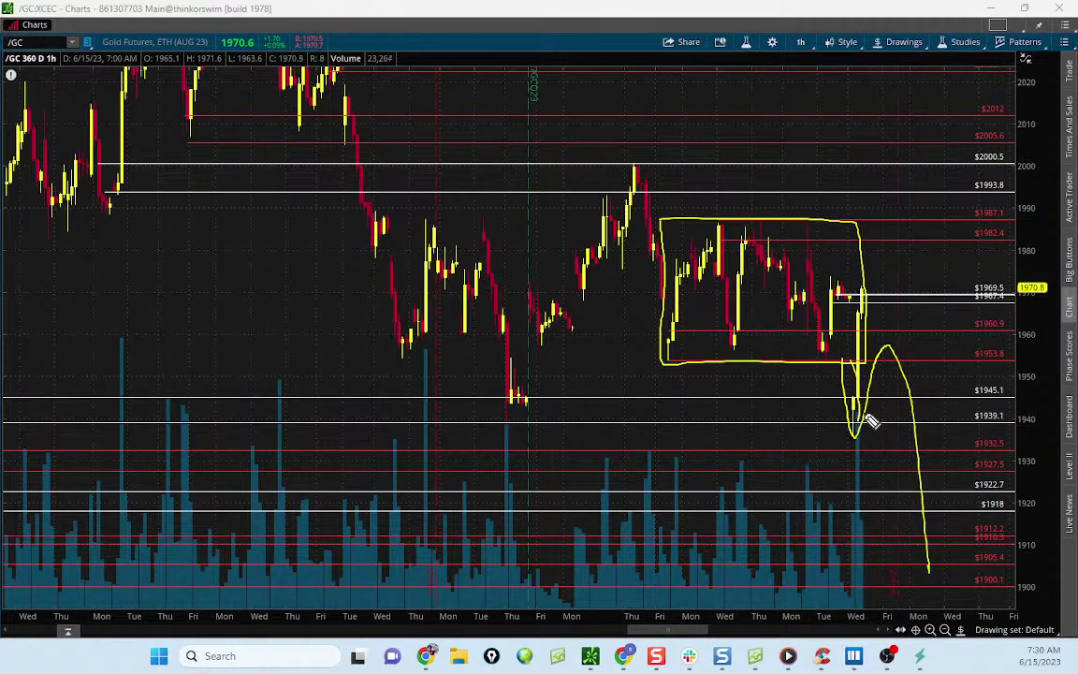
{"action": "mouse_move", "coordinate": [856, 432]}
{"action": "left_mouse_down"}
{"action": "mouse_move", "coordinate": [917, 306]}
{"action": "mouse_move", "coordinate": [939, 344]}
{"action": "mouse_move", "coordinate": [960, 498]}
{"action": "left_mouse_up"}
Step: Outline the middle of the boxed range, sketch a rally from the low to about 2005.6, and clear all strokes
{"action": "mouse_move", "coordinate": [687, 292]}
{"action": "left_mouse_down"}
{"action": "mouse_move", "coordinate": [859, 291]}
{"action": "mouse_move", "coordinate": [659, 313]}
{"action": "mouse_move", "coordinate": [875, 313]}
{"action": "left_mouse_up"}
{"action": "mouse_move", "coordinate": [675, 300]}
{"action": "left_mouse_down"}
{"action": "mouse_move", "coordinate": [690, 285]}
{"action": "mouse_move", "coordinate": [812, 306]}
{"action": "mouse_move", "coordinate": [859, 294]}
{"action": "left_mouse_up"}
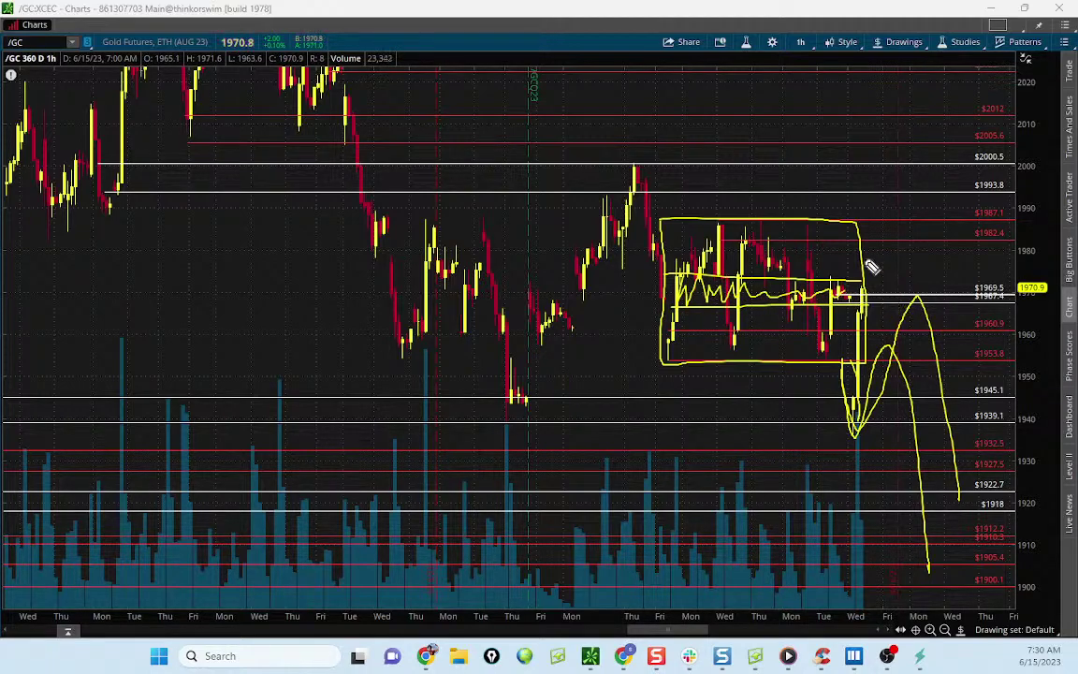
{"action": "mouse_move", "coordinate": [874, 325]}
{"action": "left_mouse_down"}
{"action": "mouse_move", "coordinate": [859, 408]}
{"action": "mouse_move", "coordinate": [908, 292]}
{"action": "mouse_move", "coordinate": [925, 137]}
{"action": "left_mouse_up"}
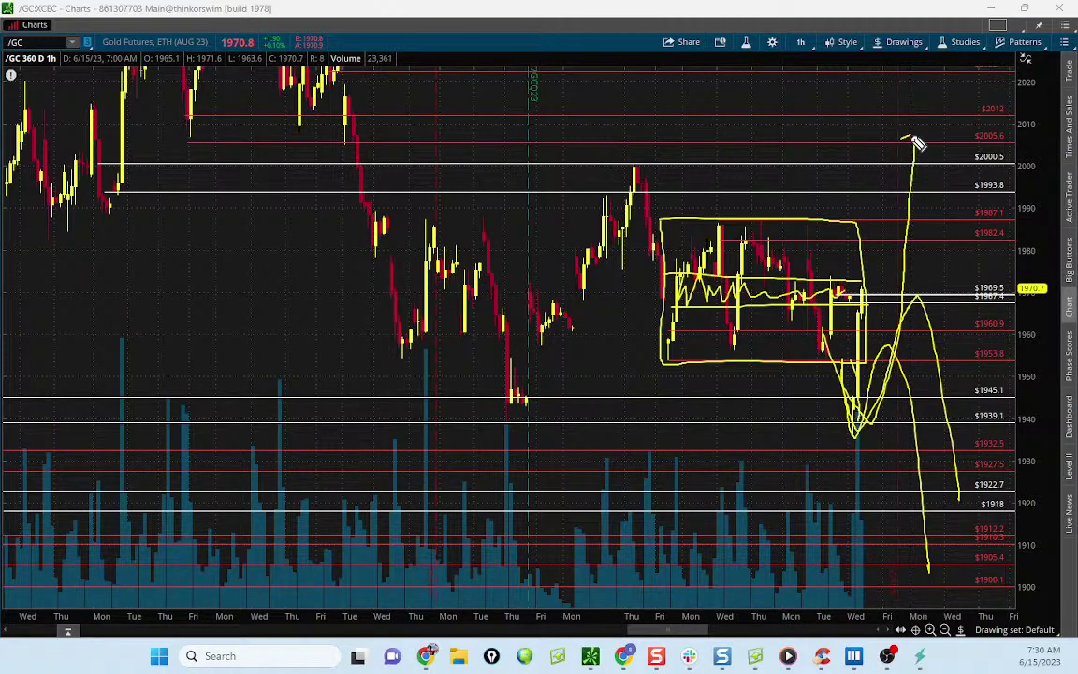
{"action": "key", "text": "ctrl+shift+7"}
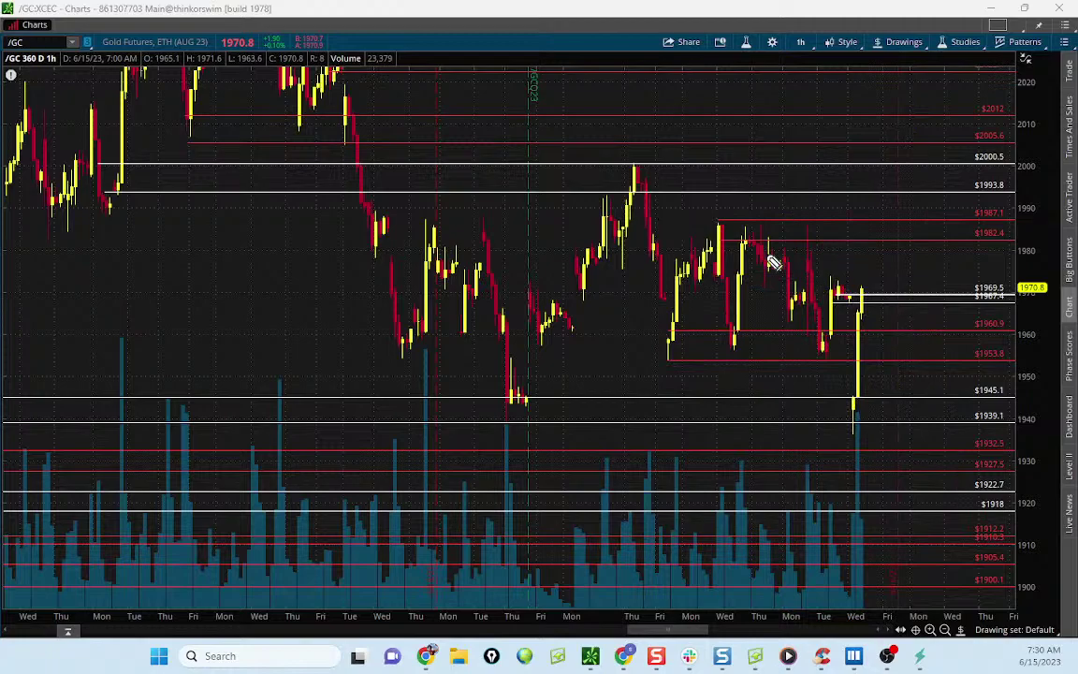
Step: Box the 1953.8 to 1987.1 range again and outline its middle zone between about 1968 and 1973
{"action": "mouse_move", "coordinate": [661, 220]}
{"action": "left_mouse_down"}
{"action": "mouse_move", "coordinate": [837, 224]}
{"action": "mouse_move", "coordinate": [854, 367]}
{"action": "mouse_move", "coordinate": [642, 350]}
{"action": "mouse_move", "coordinate": [660, 222]}
{"action": "left_mouse_up"}
{"action": "mouse_move", "coordinate": [844, 295]}
{"action": "left_mouse_down"}
{"action": "mouse_move", "coordinate": [877, 293]}
{"action": "mouse_move", "coordinate": [879, 304]}
{"action": "left_mouse_up"}
{"action": "left_click_drag", "start_coordinate": [669, 277], "coordinate": [861, 276]}
{"action": "left_click_drag", "start_coordinate": [678, 300], "coordinate": [861, 300]}
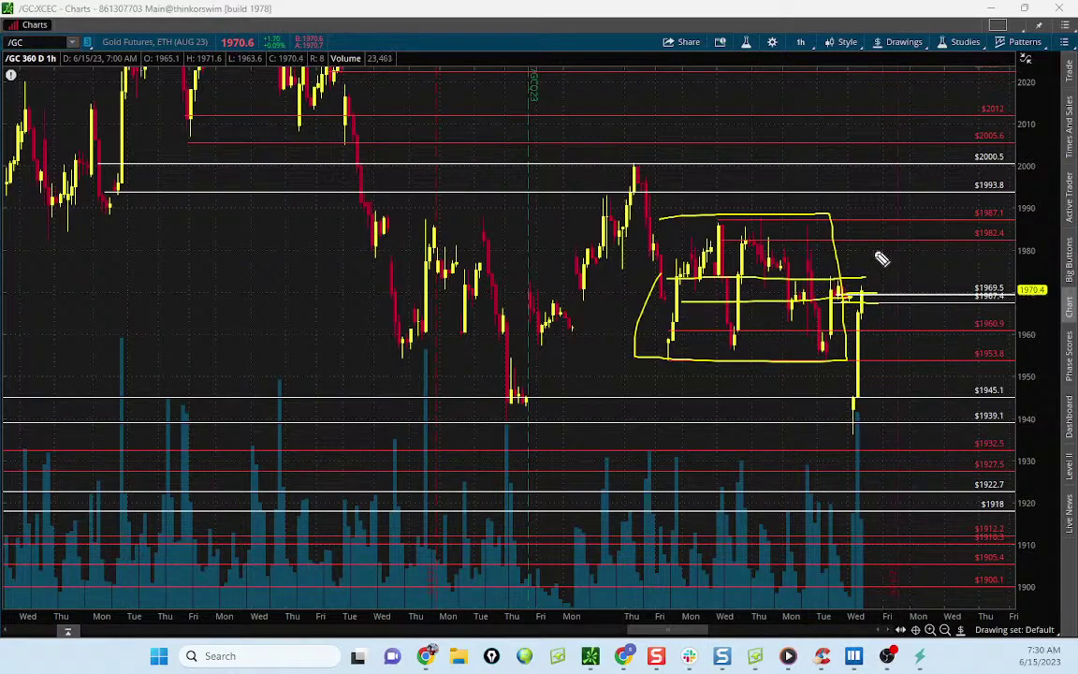
Step: Sketch an upward path past 2012 with marks near 1982.4, circle the low near 1939.1, and clear the marks
{"action": "left_click_drag", "start_coordinate": [876, 260], "coordinate": [894, 235]}
{"action": "mouse_move", "coordinate": [876, 286]}
{"action": "left_mouse_down"}
{"action": "mouse_move", "coordinate": [900, 244]}
{"action": "mouse_move", "coordinate": [887, 108]}
{"action": "mouse_move", "coordinate": [909, 104]}
{"action": "left_mouse_up"}
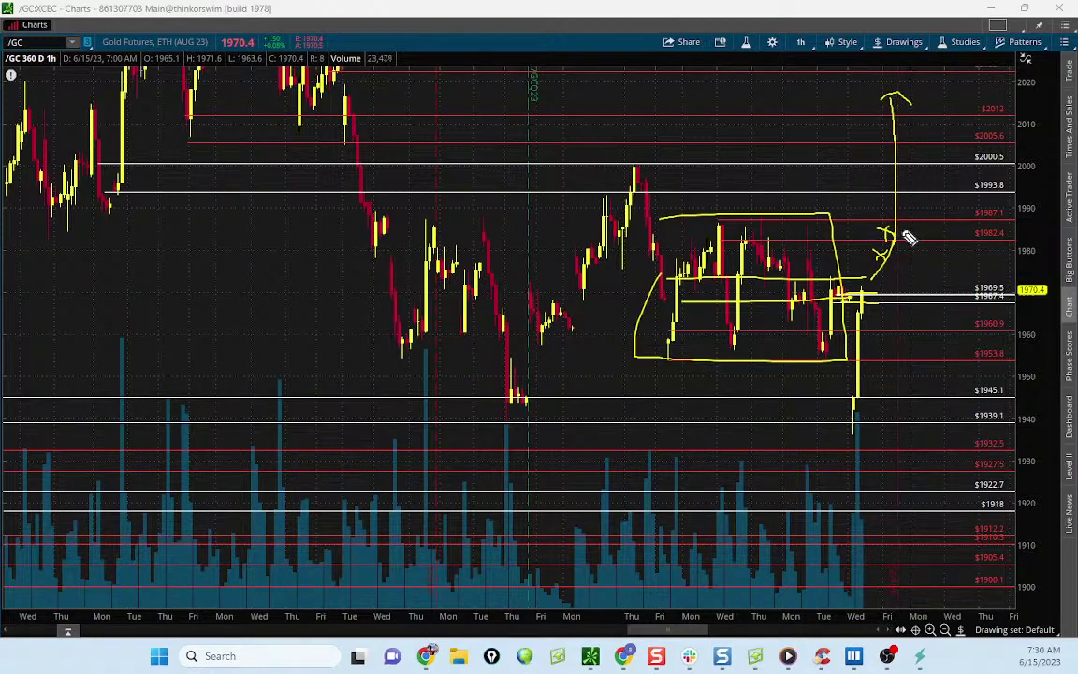
{"action": "mouse_move", "coordinate": [884, 395]}
{"action": "left_mouse_down"}
{"action": "mouse_move", "coordinate": [868, 423]}
{"action": "mouse_move", "coordinate": [884, 241]}
{"action": "mouse_move", "coordinate": [876, 164]}
{"action": "left_mouse_up"}
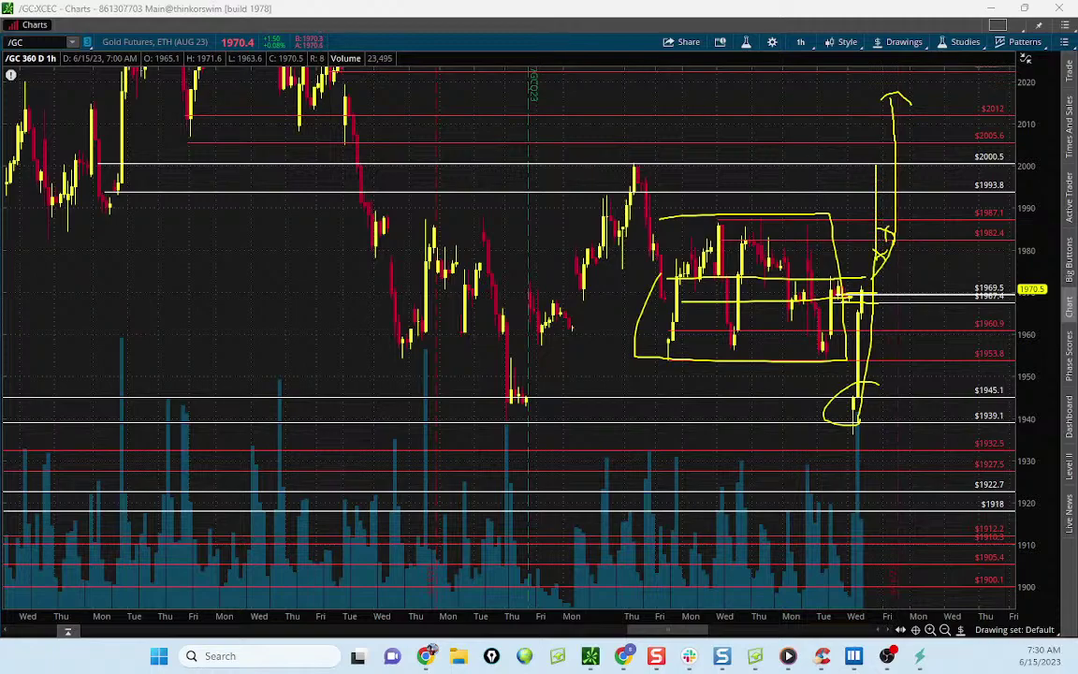
{"action": "key", "text": "Escape"}
Step: Sketch a rise from the 1969.5 level to about 1991 with two short levels beside it, and clear the strokes
{"action": "left_click_drag", "start_coordinate": [860, 285], "coordinate": [857, 203]}
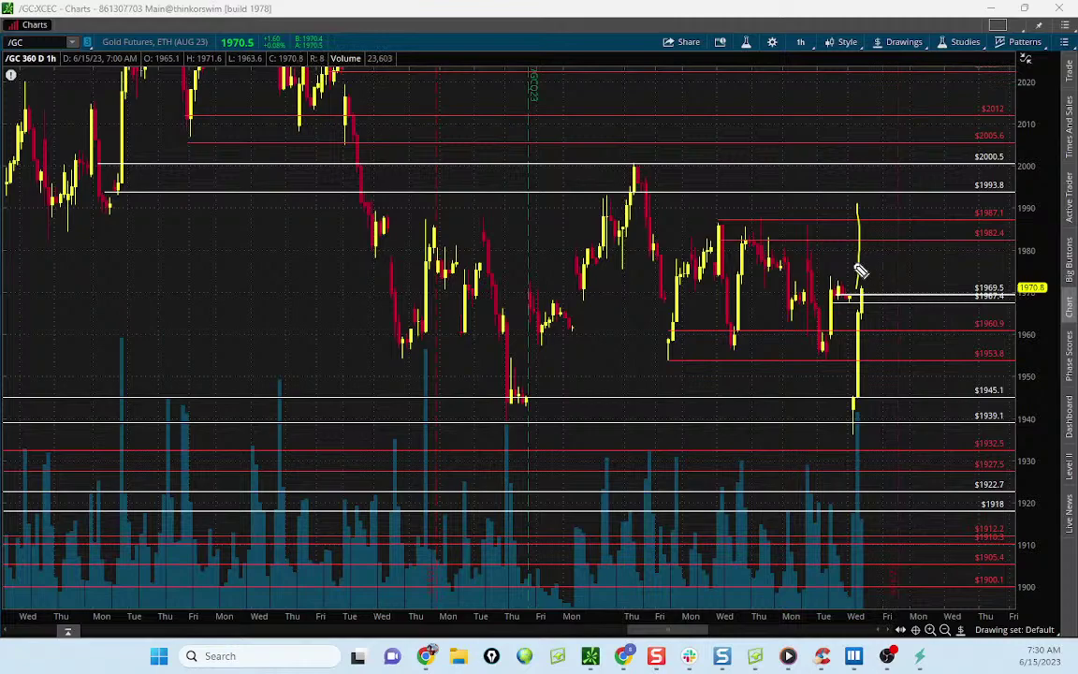
{"action": "left_click_drag", "start_coordinate": [869, 262], "coordinate": [934, 271]}
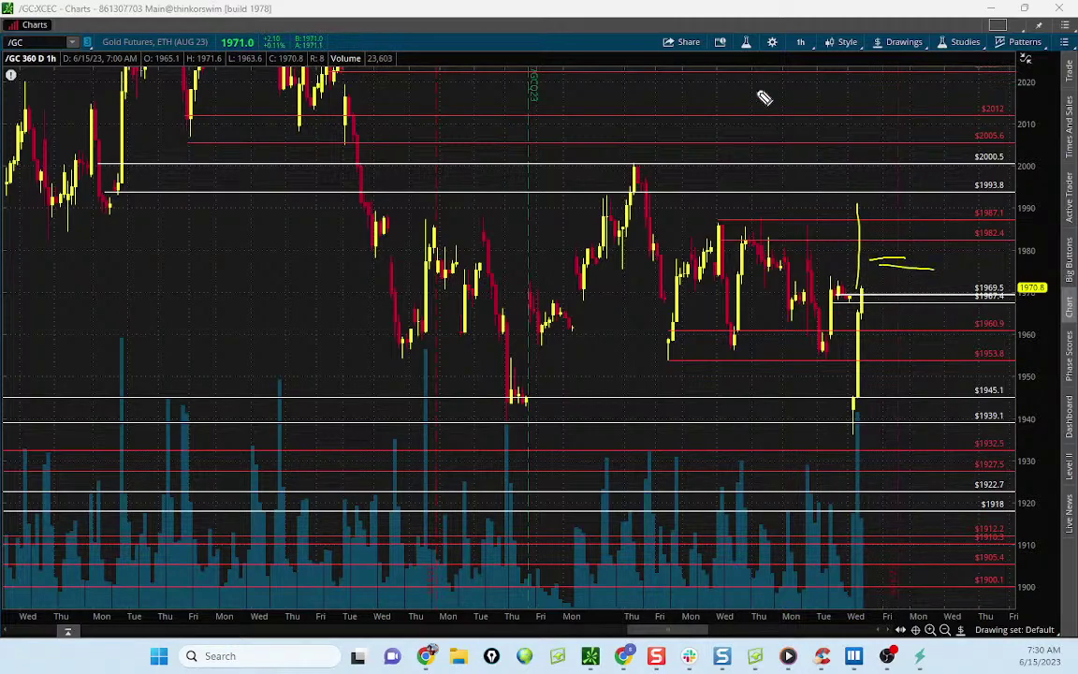
{"action": "key", "text": "e"}
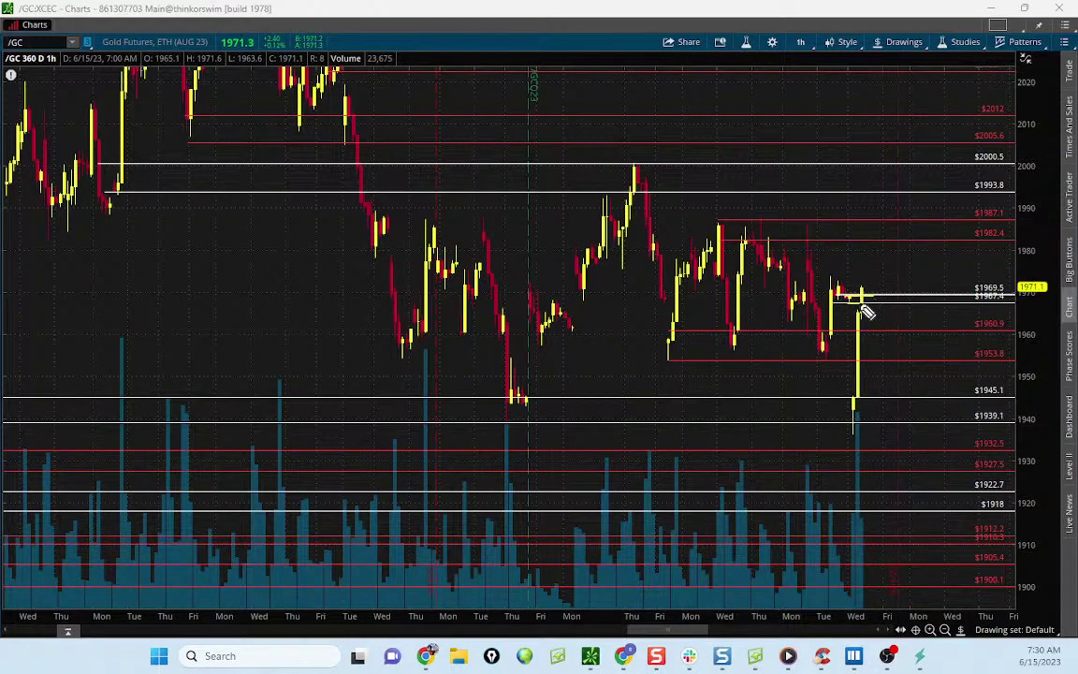
Step: Outline the zone between about 1967.4 and 1973, sketch drops toward 1939.1 and 1945.1, and clear the strokes
{"action": "mouse_move", "coordinate": [852, 303]}
{"action": "left_mouse_down"}
{"action": "mouse_move", "coordinate": [859, 429]}
{"action": "mouse_move", "coordinate": [861, 316]}
{"action": "mouse_move", "coordinate": [722, 284]}
{"action": "mouse_move", "coordinate": [787, 289]}
{"action": "mouse_move", "coordinate": [696, 308]}
{"action": "mouse_move", "coordinate": [908, 308]}
{"action": "left_mouse_up"}
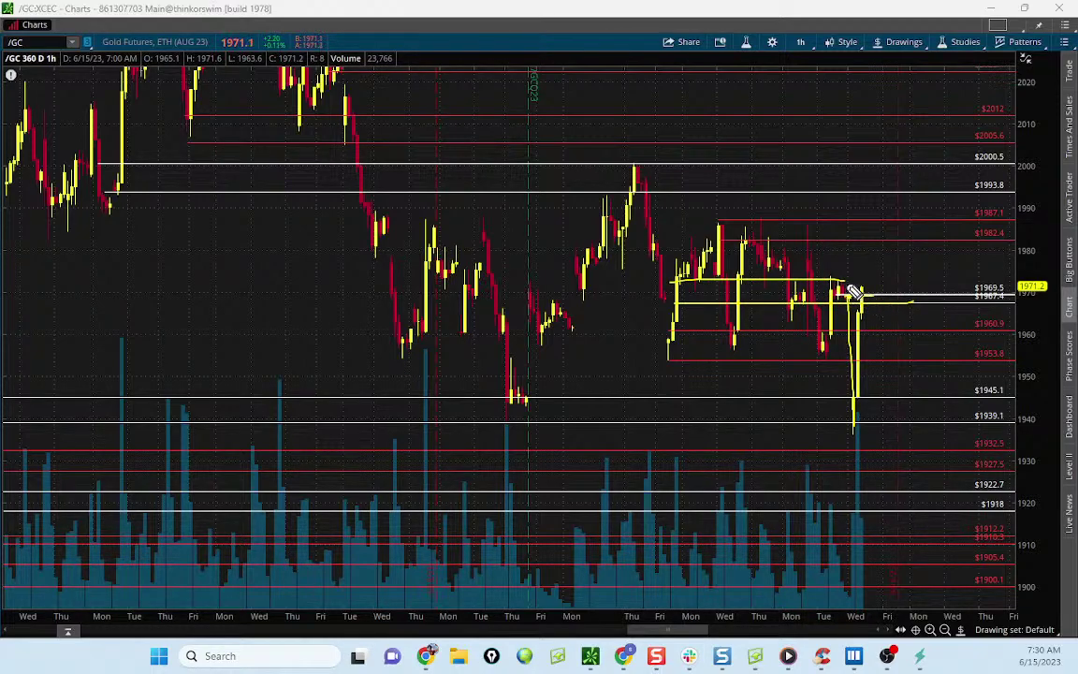
{"action": "mouse_move", "coordinate": [861, 301]}
{"action": "left_mouse_down"}
{"action": "mouse_move", "coordinate": [877, 291]}
{"action": "mouse_move", "coordinate": [884, 396]}
{"action": "mouse_move", "coordinate": [891, 379]}
{"action": "left_mouse_up"}
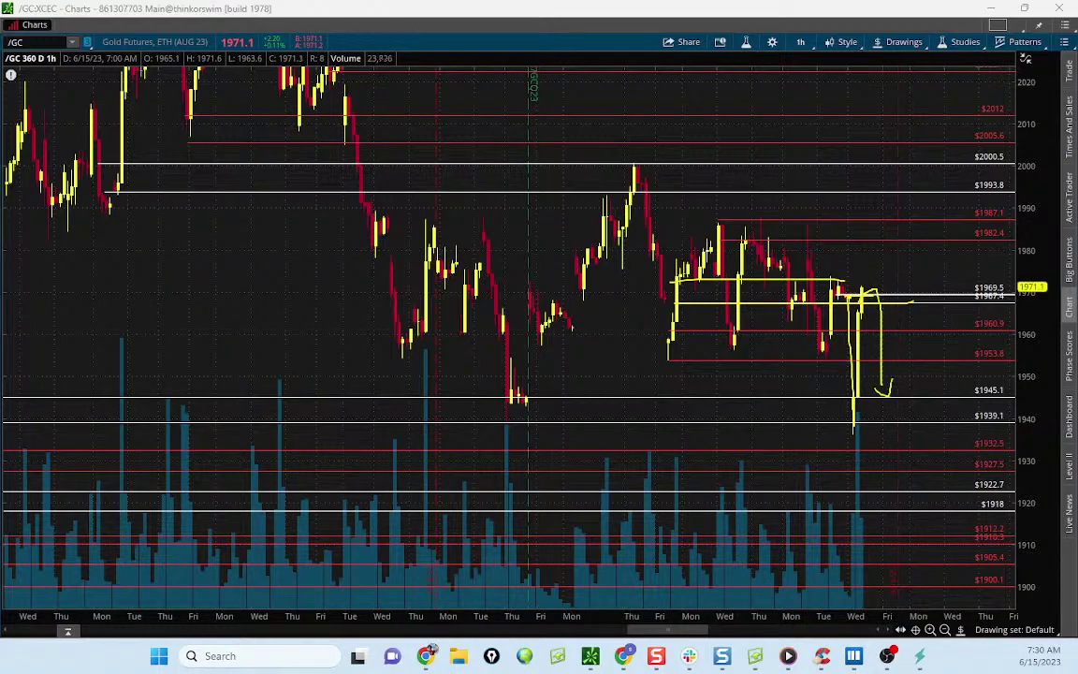
{"action": "key", "text": "Escape"}
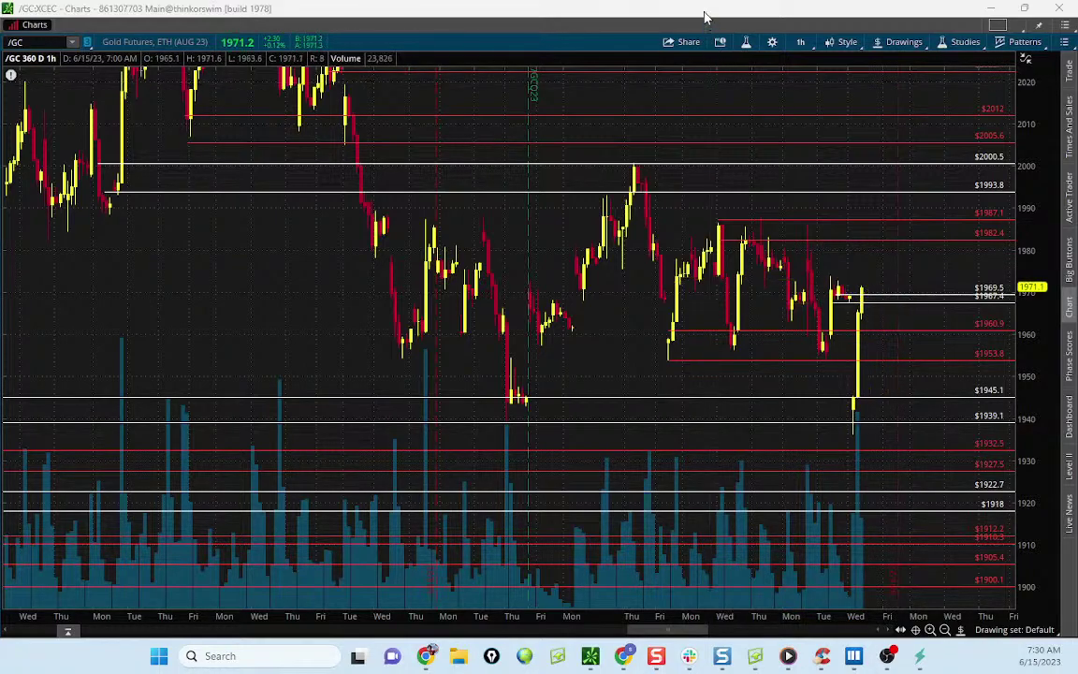
Step: Switch to Bookmap's COMEX Gold chart, turn off drawing mode, and zoom in on the stop-run zone from 1969.9 to 1970.7
{"action": "left_click_drag", "start_coordinate": [702, 14], "coordinate": [703, 0]}
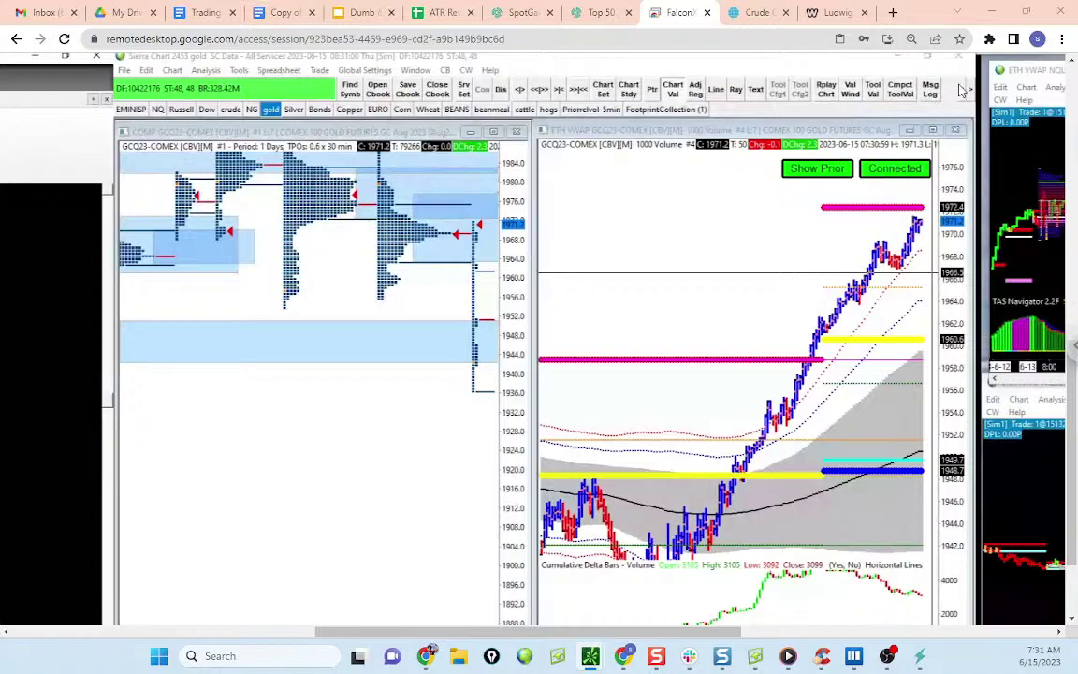
{"action": "left_click", "coordinate": [991, 11]}
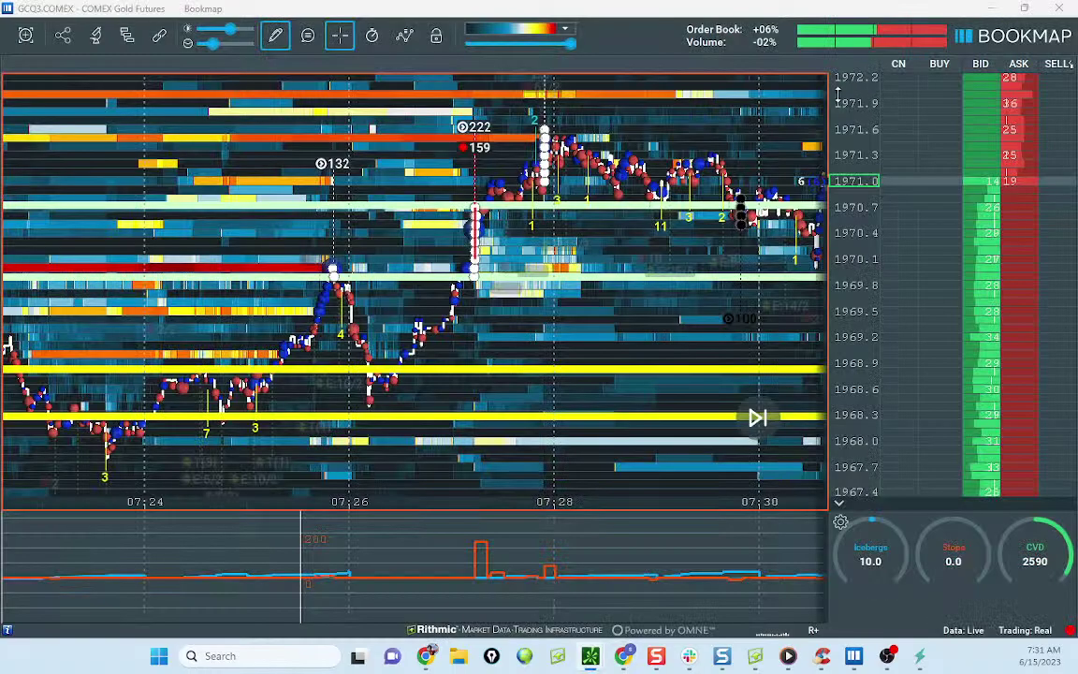
{"action": "left_click", "coordinate": [275, 34]}
{"action": "left_click", "coordinate": [405, 140]}
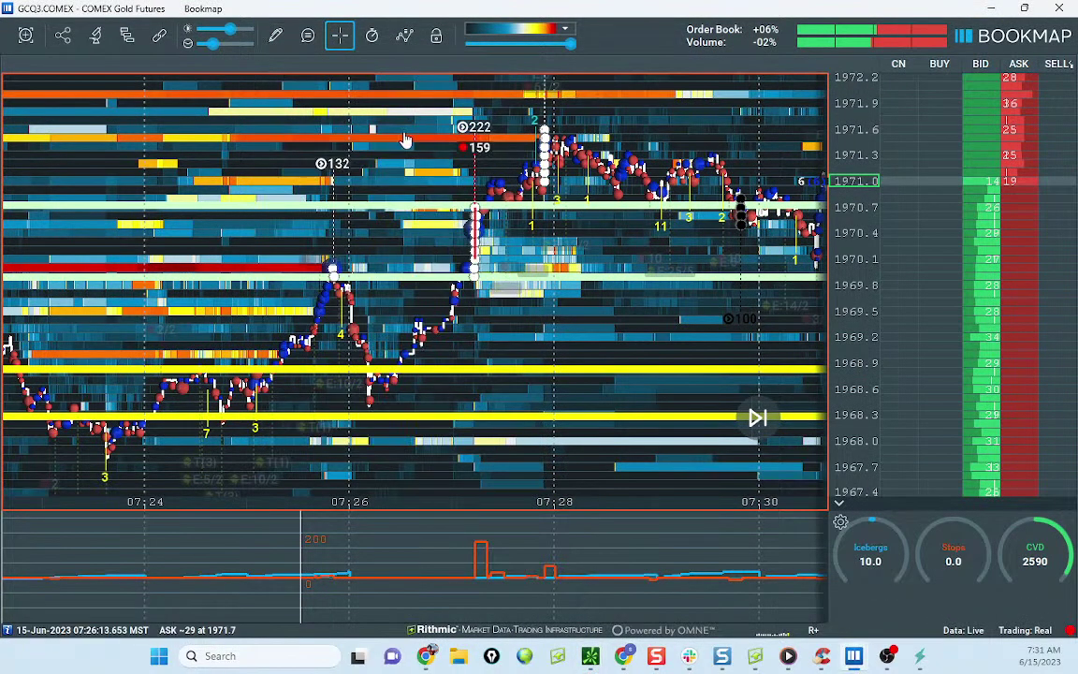
{"action": "scroll", "coordinate": [405, 140], "scroll_direction": "down", "scroll_amount": 4}
{"action": "left_click_drag", "start_coordinate": [580, 229], "coordinate": [585, 271]}
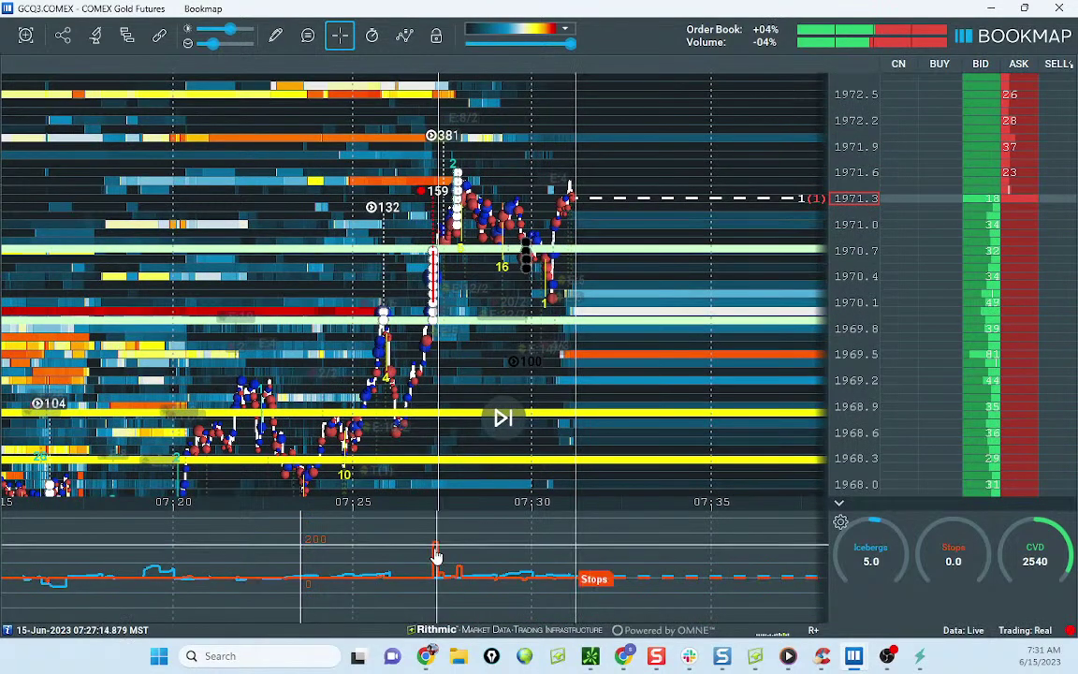
{"action": "left_click_drag", "start_coordinate": [852, 304], "coordinate": [852, 243]}
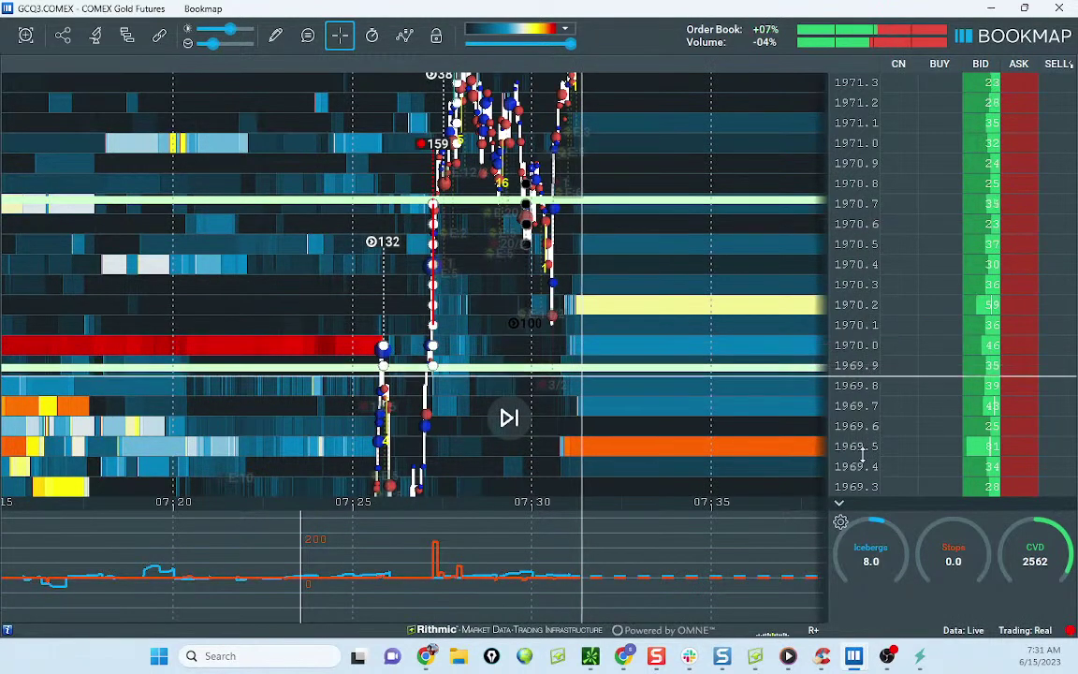
Step: Switch to the browser's ATR Reversion Calcs spreadsheet and set the GC zone top price to 1970.7 and bottom price to 1969.9
{"action": "left_click", "coordinate": [623, 655]}
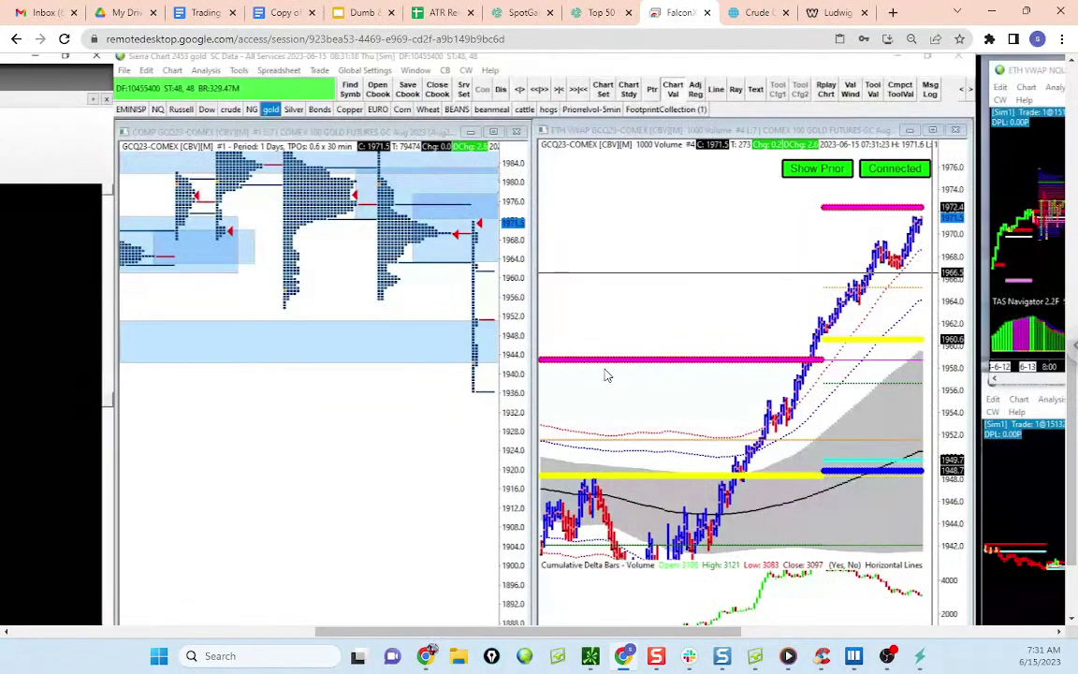
{"action": "left_click", "coordinate": [438, 14]}
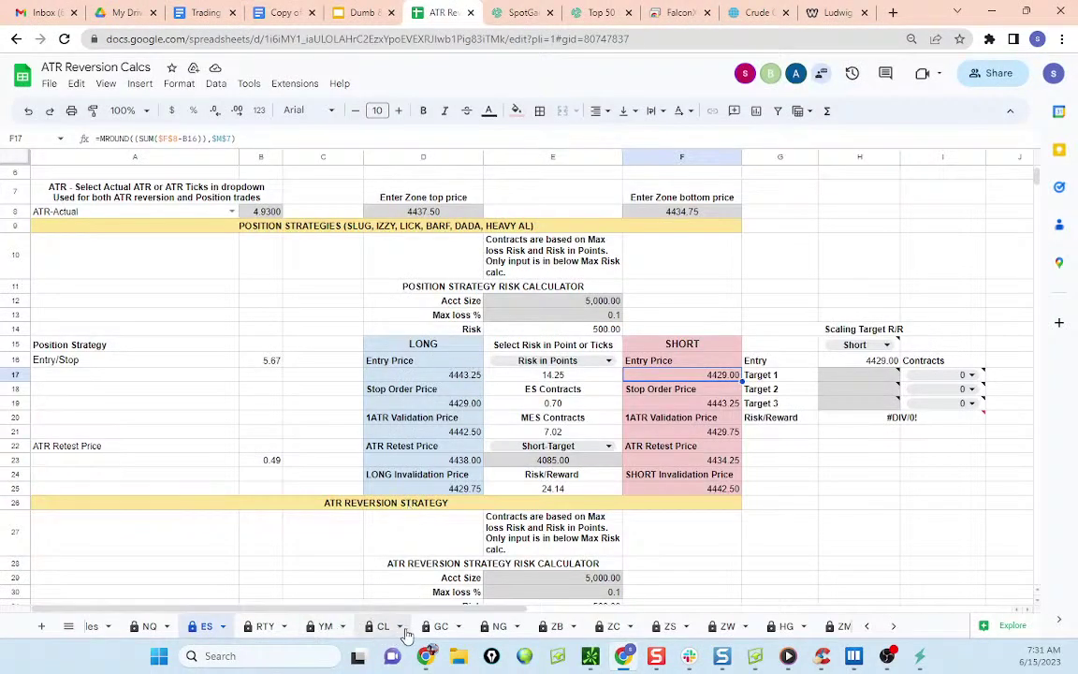
{"action": "left_click", "coordinate": [440, 626]}
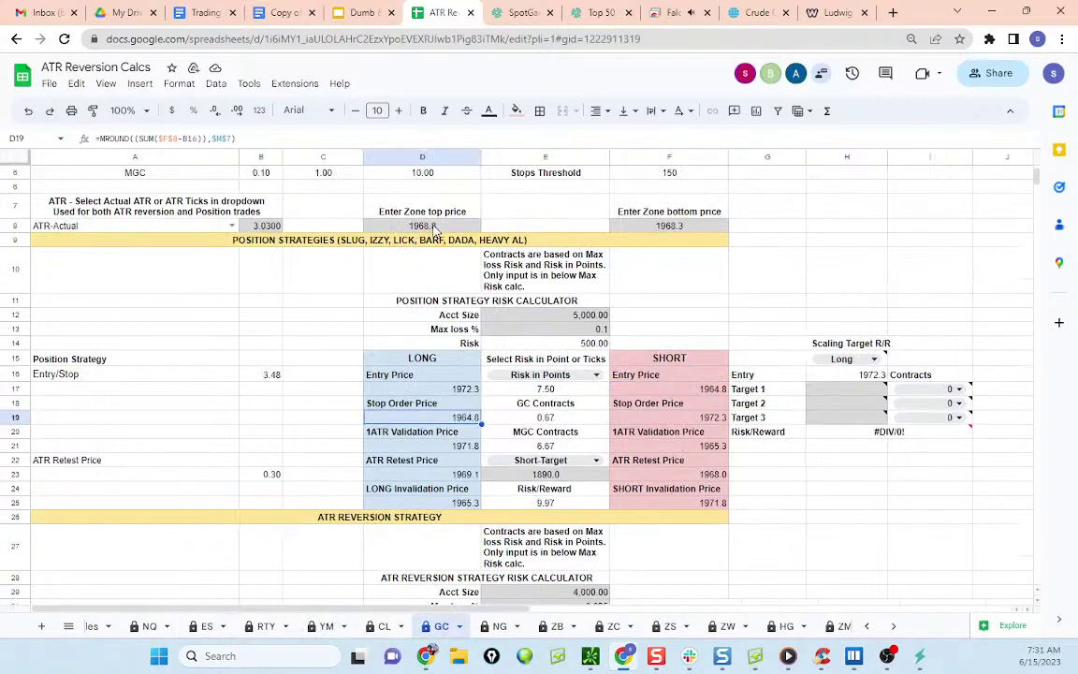
{"action": "left_click_drag", "start_coordinate": [919, 12], "coordinate": [818, 111]}
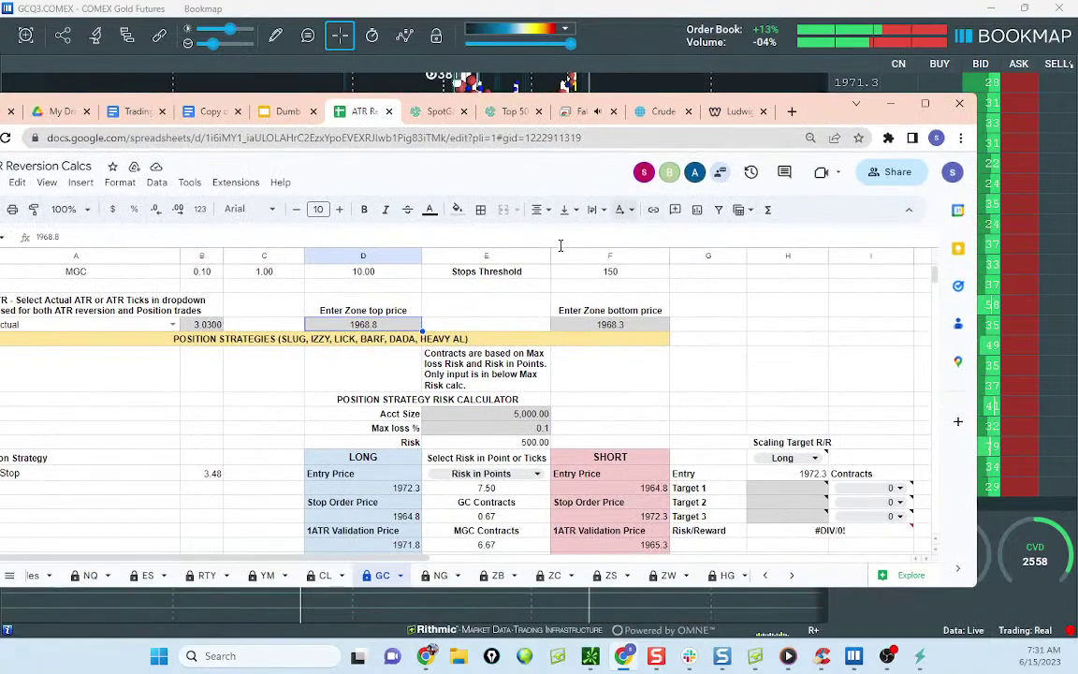
{"action": "type", "text": "1970.7"}
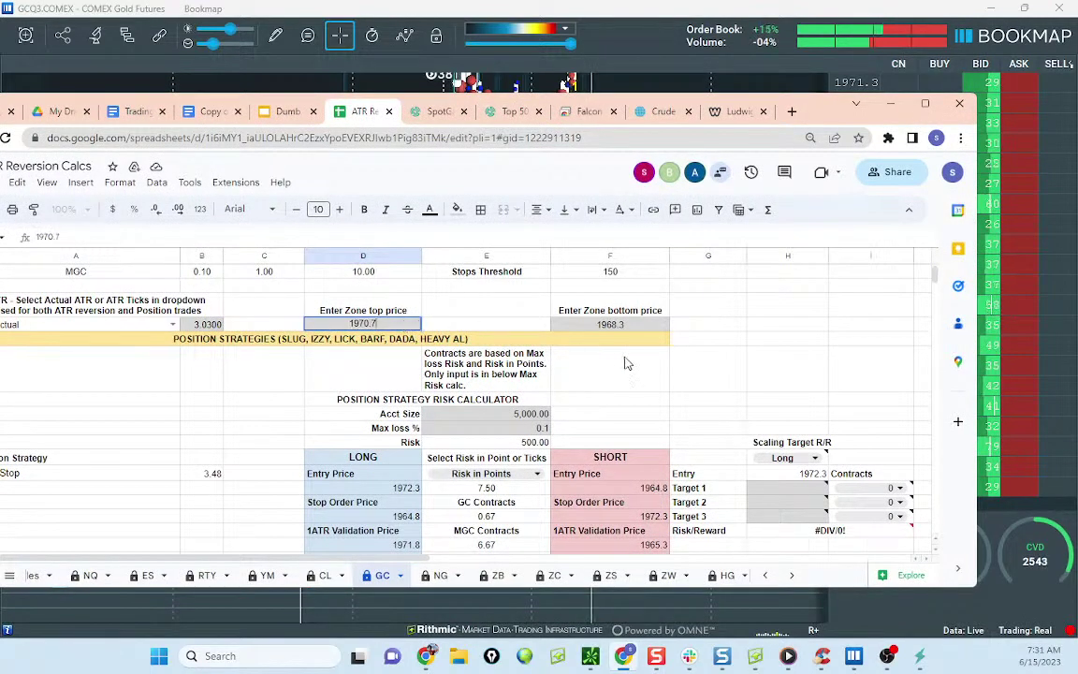
{"action": "left_click", "coordinate": [629, 326]}
{"action": "type", "text": "1969.9"}
{"action": "left_click_drag", "start_coordinate": [776, 104], "coordinate": [614, 139]}
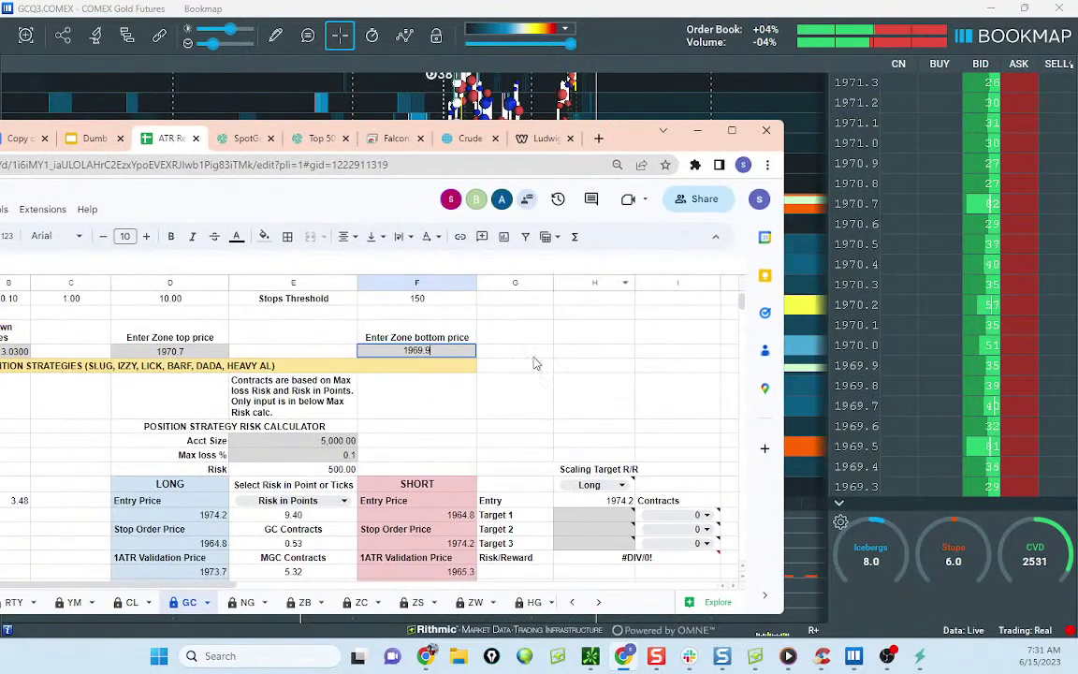
{"action": "left_click", "coordinate": [535, 363]}
{"action": "double_click", "coordinate": [655, 124]}
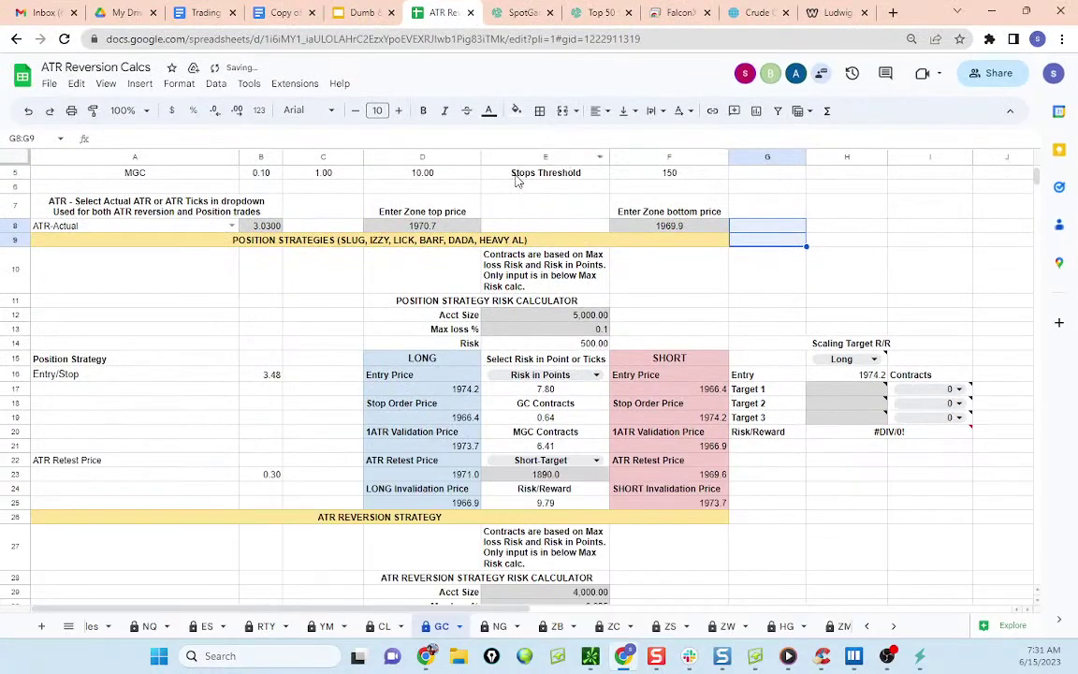
Step: Set the actual ATR value on the GC sheet to 2.75
{"action": "left_click", "coordinate": [271, 227]}
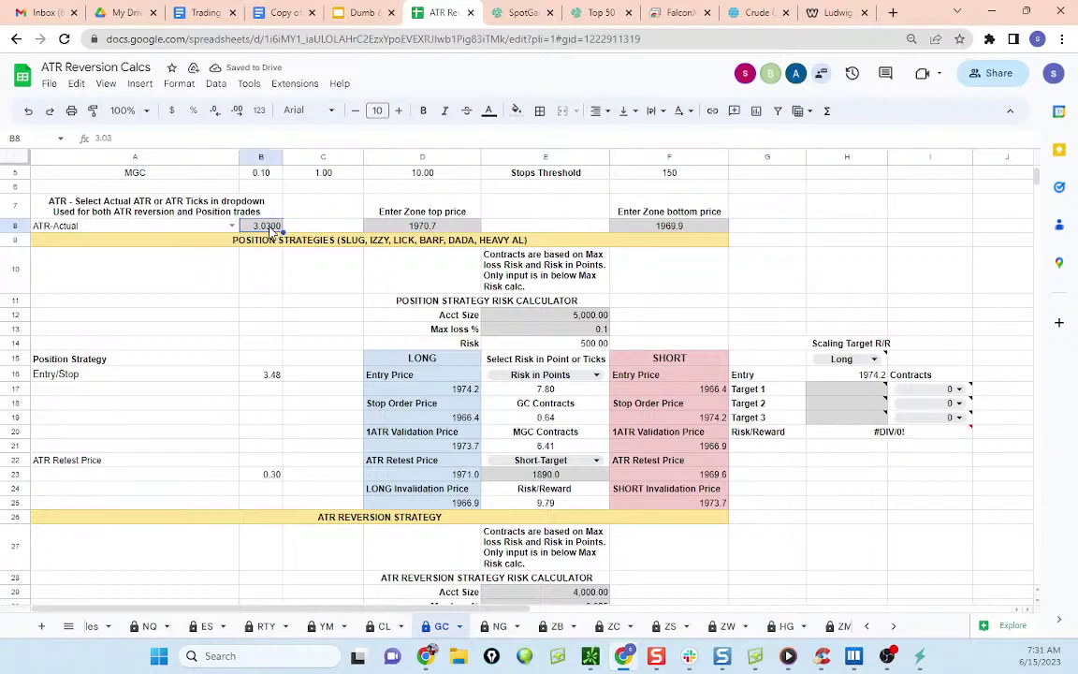
{"action": "type", "text": "2"}
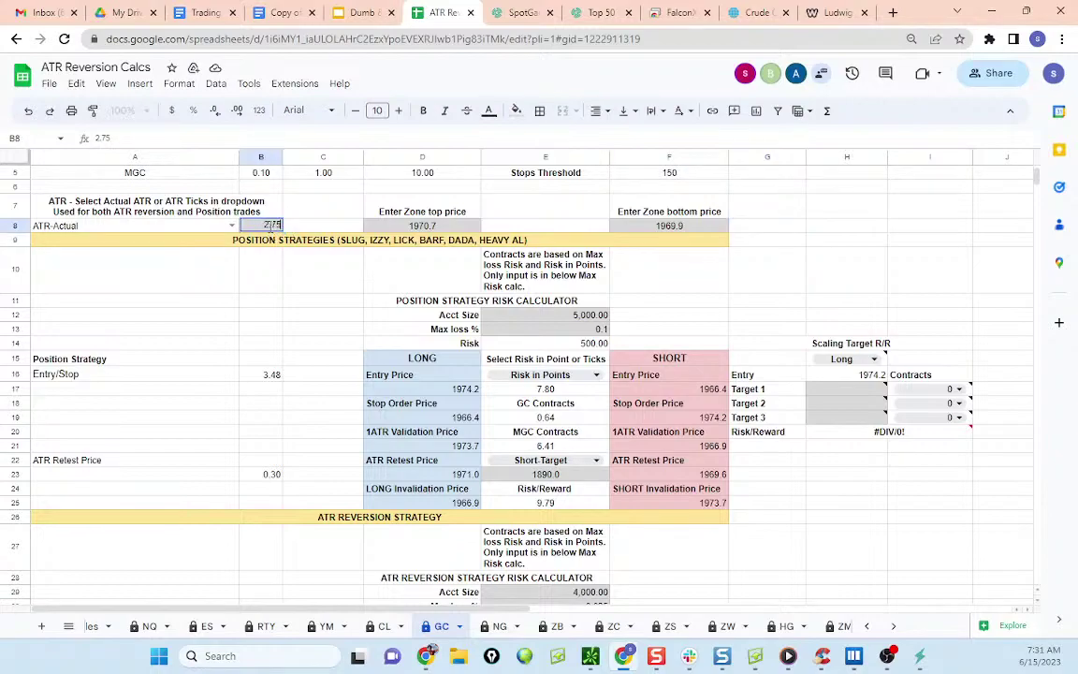
{"action": "type", "text": ".75"}
{"action": "left_click", "coordinate": [254, 316]}
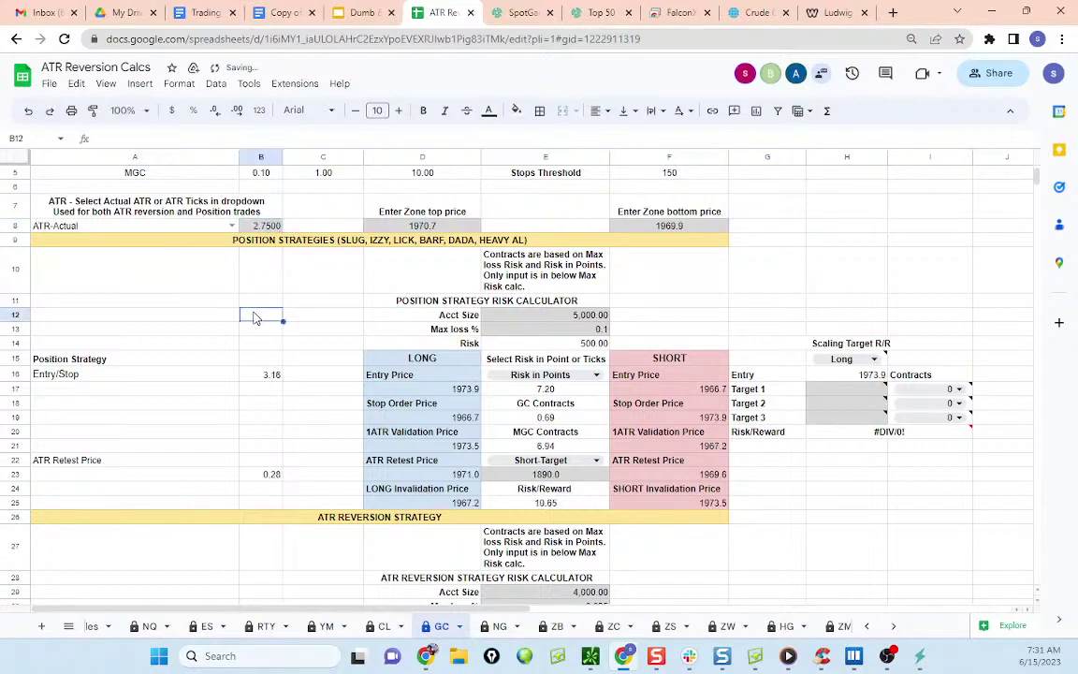
Step: Examine the long and short 1ATR validation prices of the gold position strategy
{"action": "left_click", "coordinate": [473, 448]}
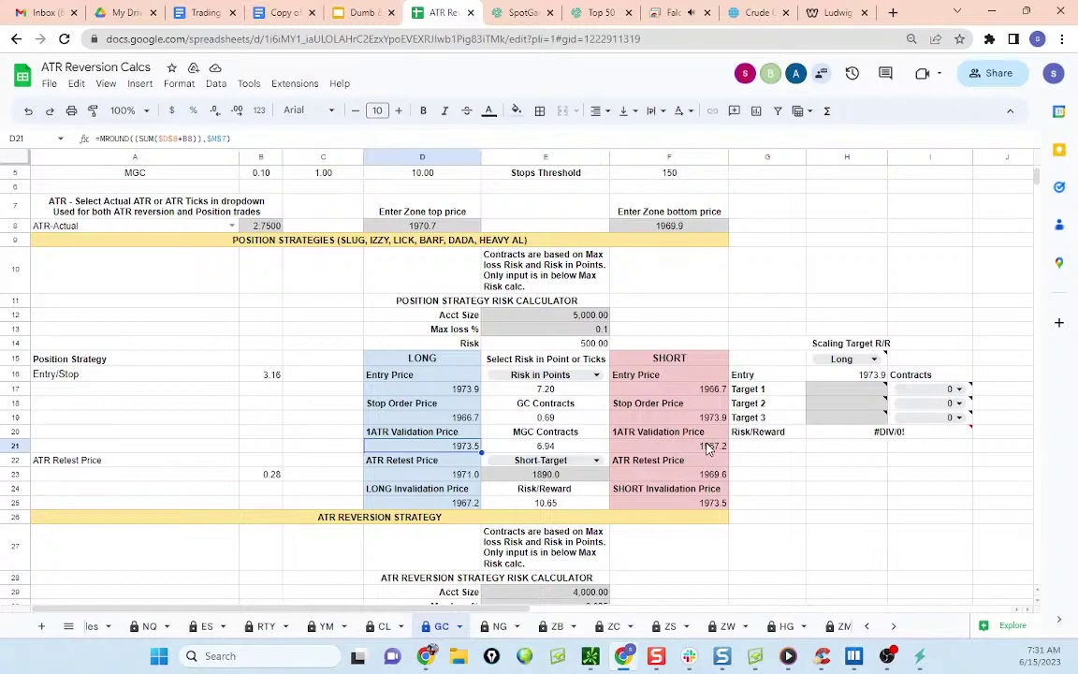
{"action": "left_click", "coordinate": [715, 389]}
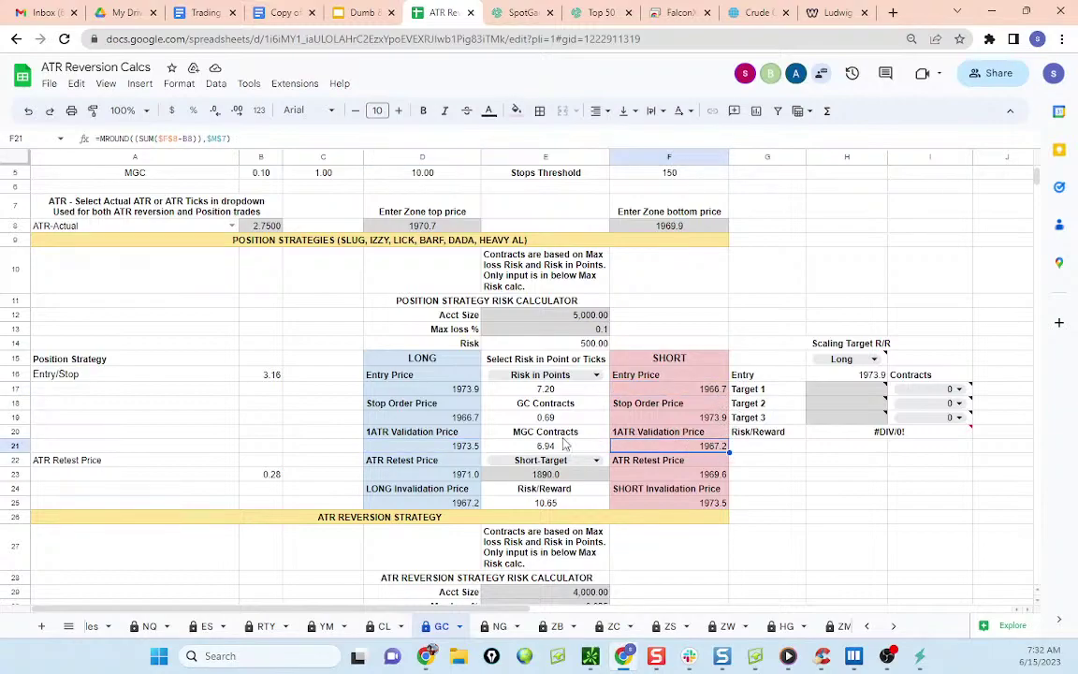
{"action": "left_click", "coordinate": [473, 447]}
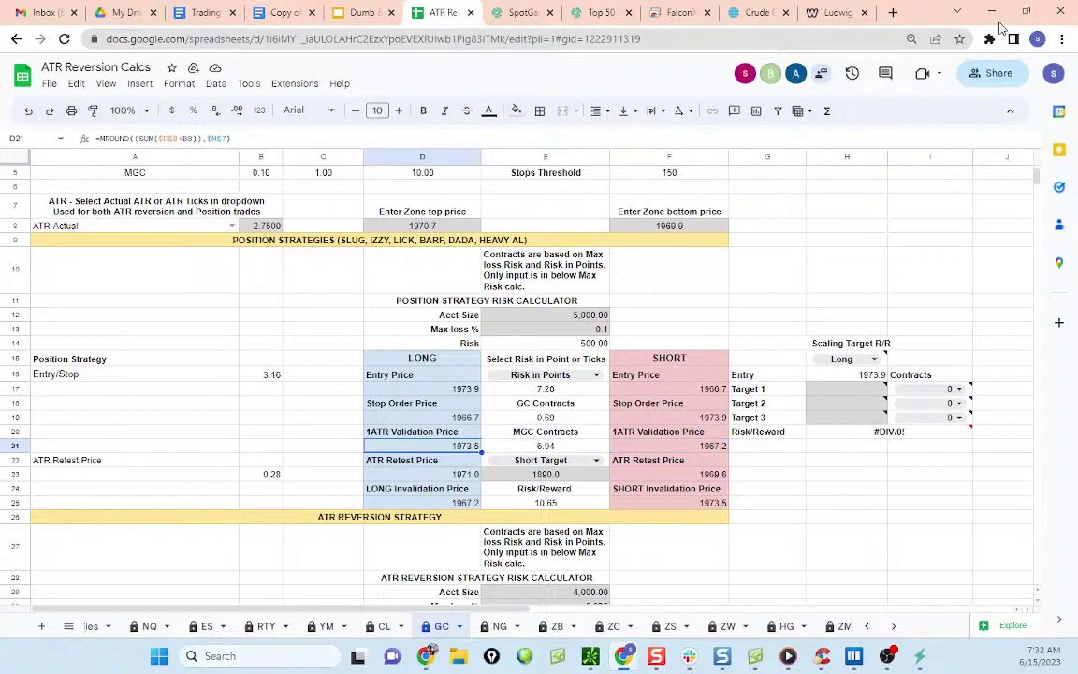
Step: Switch to Bookmap's E-Mini S&P 500 chart, circle the liquidity band near 4441, mark the rally into it, and clear the strokes
{"action": "left_click", "coordinate": [992, 13]}
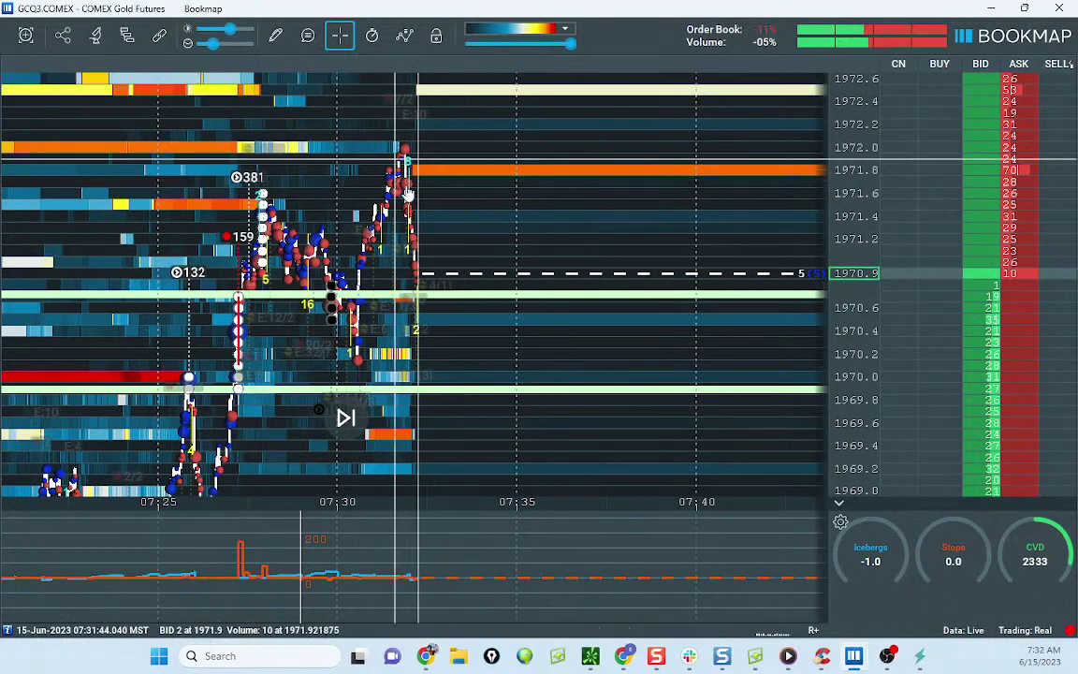
{"action": "left_click", "coordinate": [854, 657]}
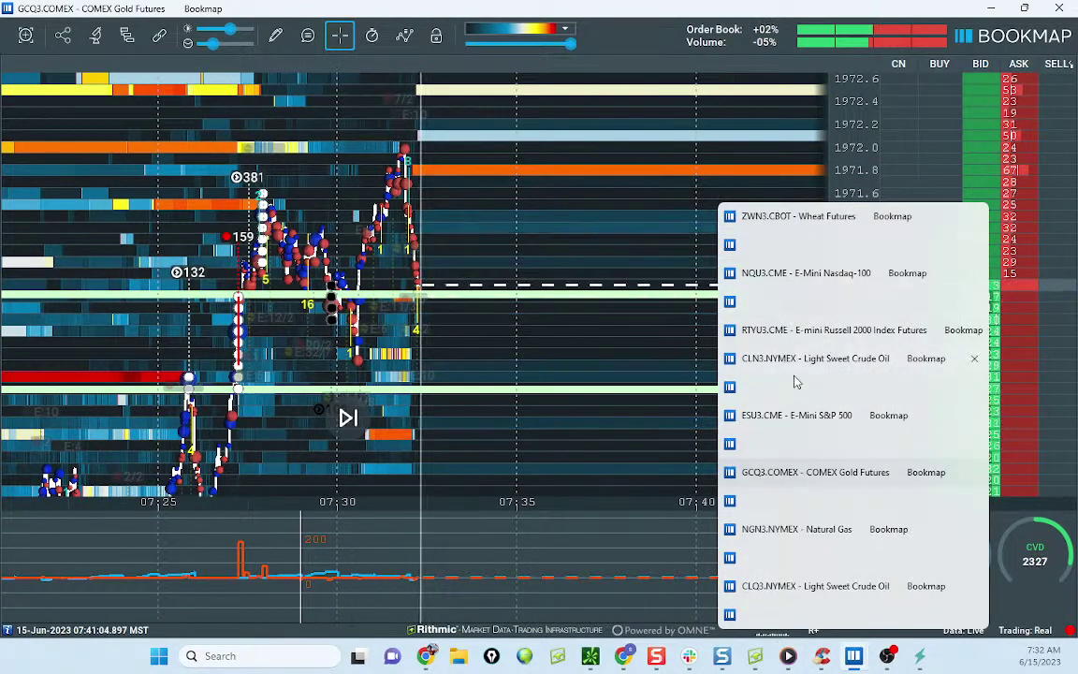
{"action": "left_click", "coordinate": [786, 416]}
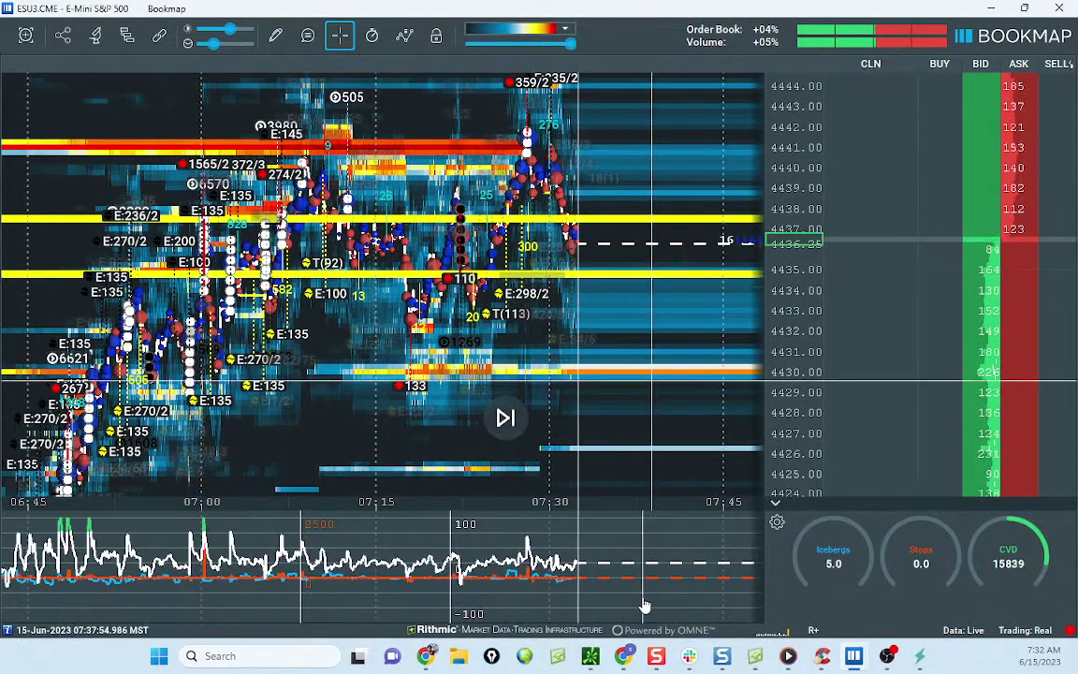
{"action": "mouse_move", "coordinate": [654, 655]}
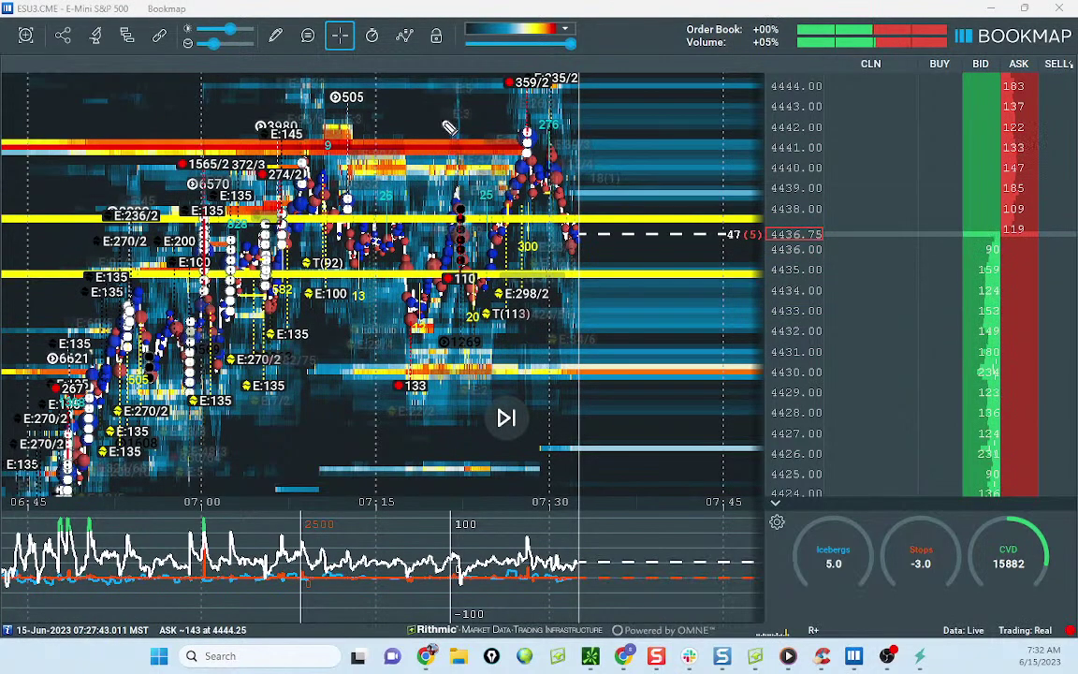
{"action": "left_click_drag", "start_coordinate": [441, 119], "coordinate": [73, 131]}
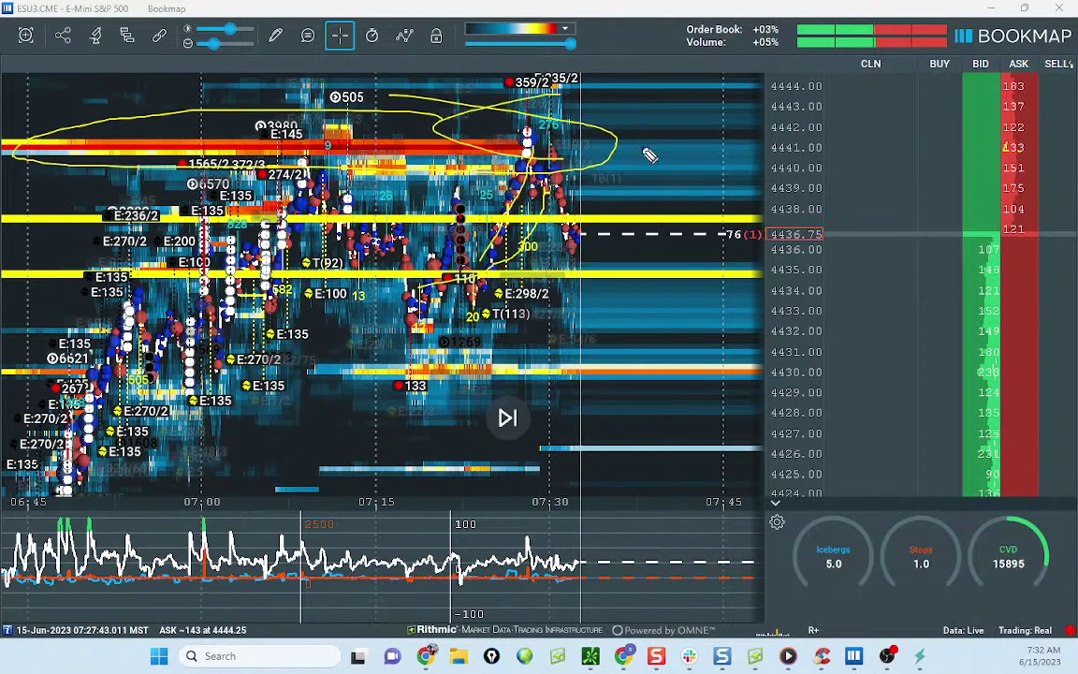
{"action": "key", "text": "Escape"}
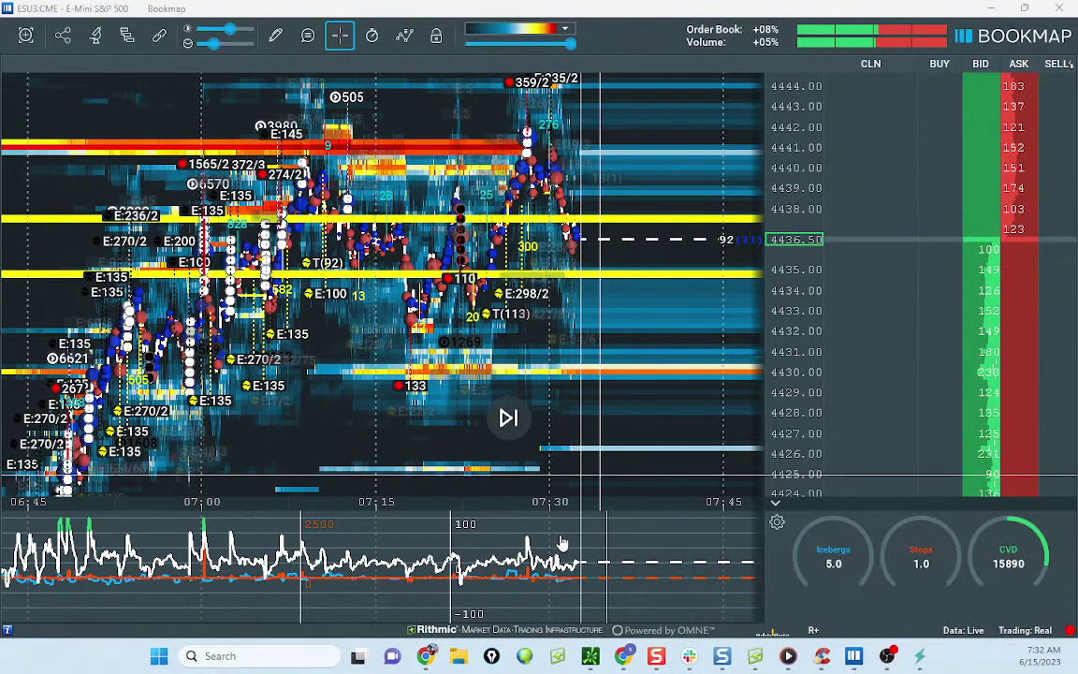
Step: Sketch an upward path on the order-book ladder from about 4433, circle the prices around 4440 to 4441.5, and clear the strokes
{"action": "left_click_drag", "start_coordinate": [491, 177], "coordinate": [465, 200]}
{"action": "scroll", "coordinate": [467, 198], "scroll_direction": "down", "scroll_amount": 2}
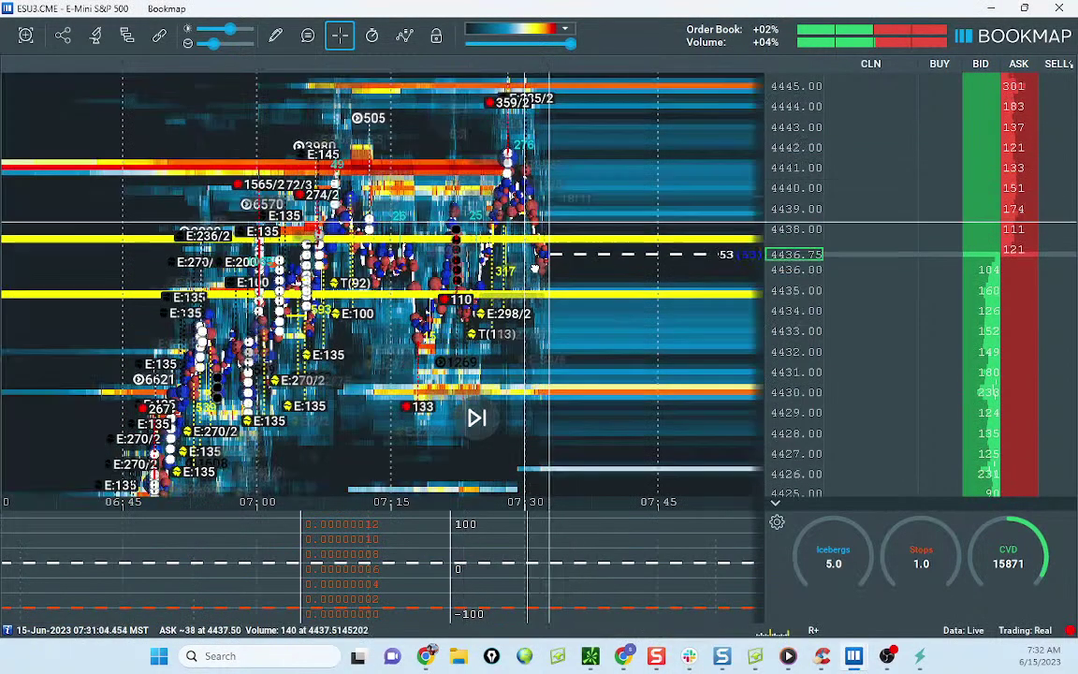
{"action": "scroll", "coordinate": [806, 265], "scroll_direction": "down", "scroll_amount": 1}
{"action": "left_click_drag", "start_coordinate": [728, 263], "coordinate": [714, 291]}
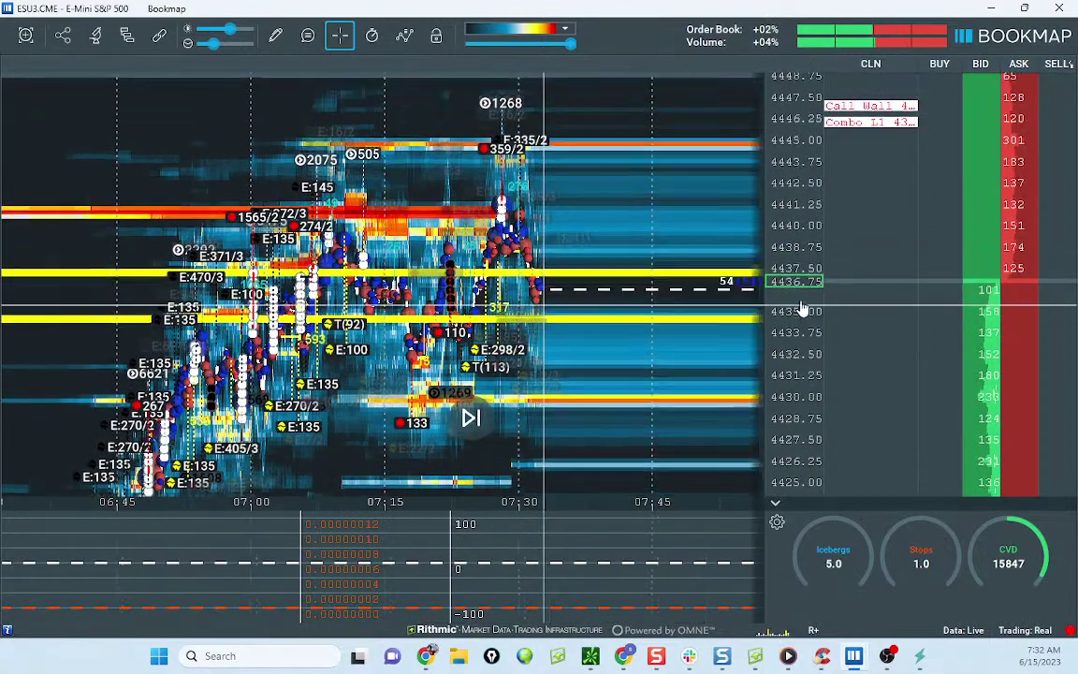
{"action": "scroll", "coordinate": [802, 312], "scroll_direction": "up", "scroll_amount": 2}
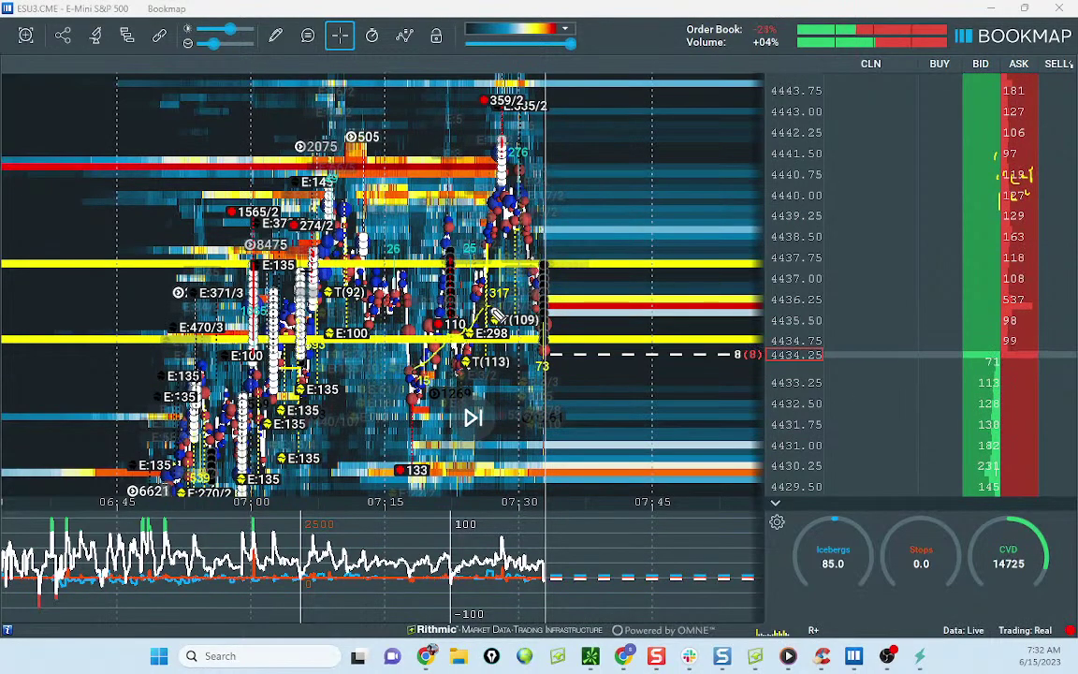
{"action": "left_click_drag", "start_coordinate": [999, 339], "coordinate": [1019, 185]}
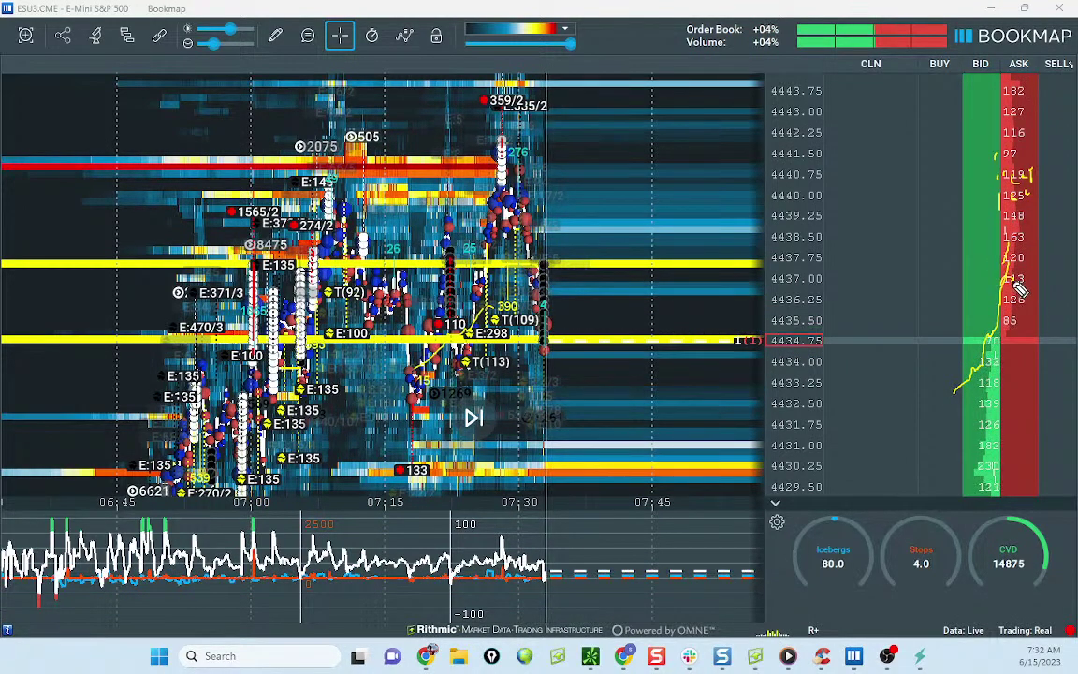
{"action": "mouse_move", "coordinate": [1020, 199]}
{"action": "left_mouse_down"}
{"action": "mouse_move", "coordinate": [966, 197]}
{"action": "mouse_move", "coordinate": [1028, 154]}
{"action": "left_mouse_up"}
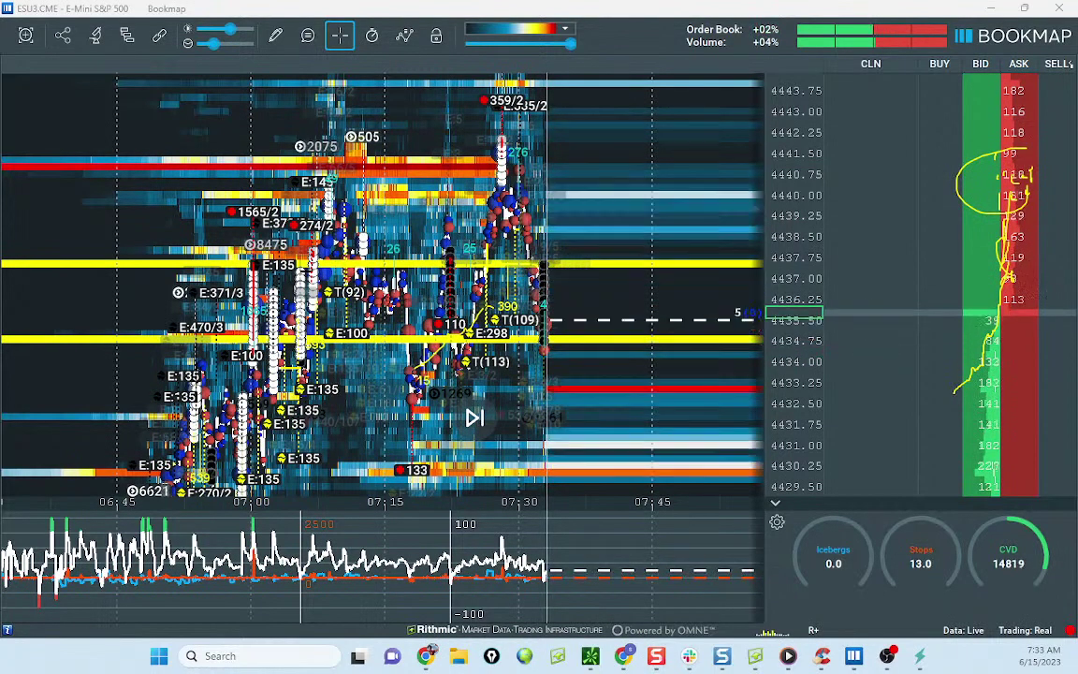
{"action": "key", "text": "Escape"}
Step: Reframe the E-Mini S&P 500 chart to inspect the price action since 06:45 around the two yellow zone lines
{"action": "left_click_drag", "start_coordinate": [560, 170], "coordinate": [530, 143]}
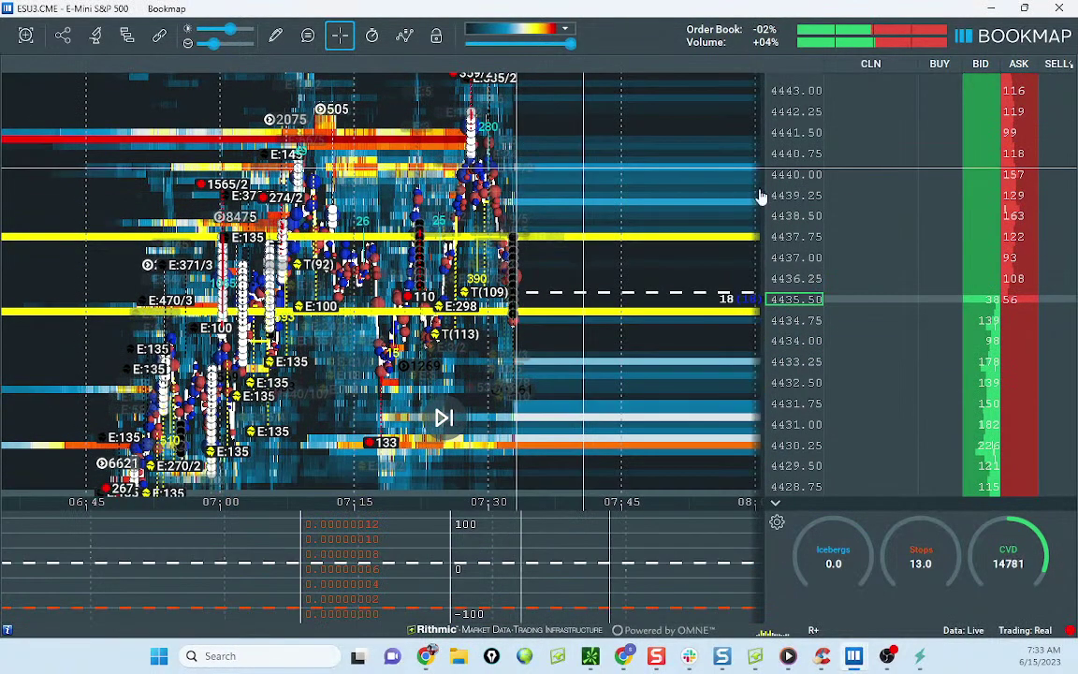
{"action": "left_click_drag", "start_coordinate": [796, 187], "coordinate": [796, 212]}
{"action": "left_click_drag", "start_coordinate": [704, 198], "coordinate": [669, 193]}
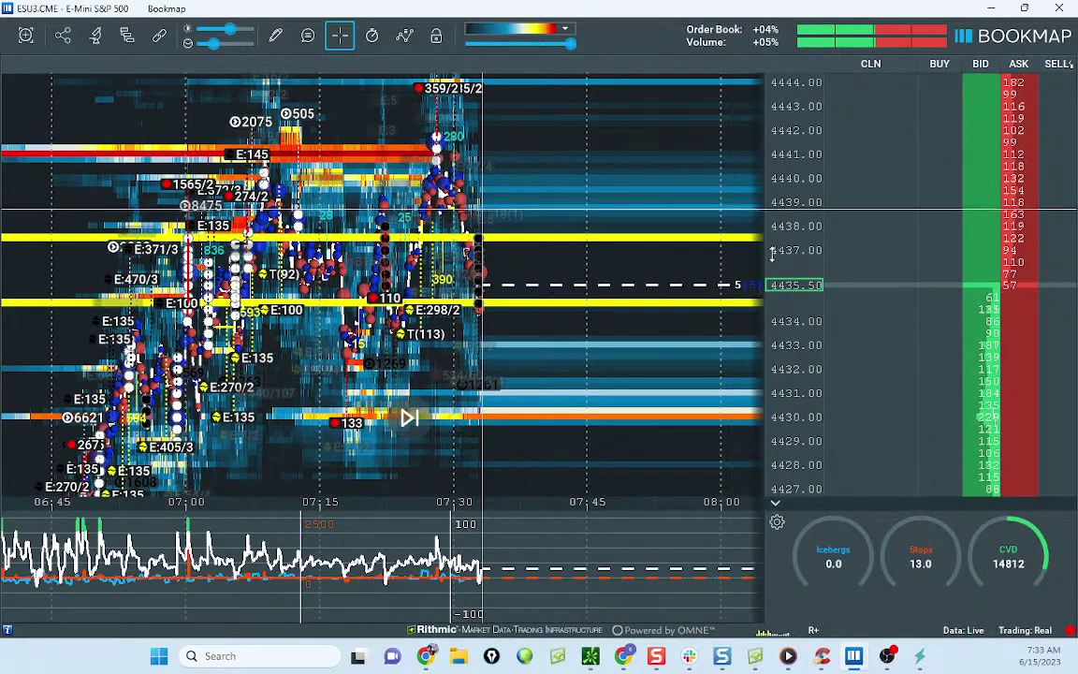
{"action": "left_click_drag", "start_coordinate": [792, 243], "coordinate": [792, 220]}
{"action": "scroll", "coordinate": [473, 176], "scroll_direction": "down", "scroll_amount": 3}
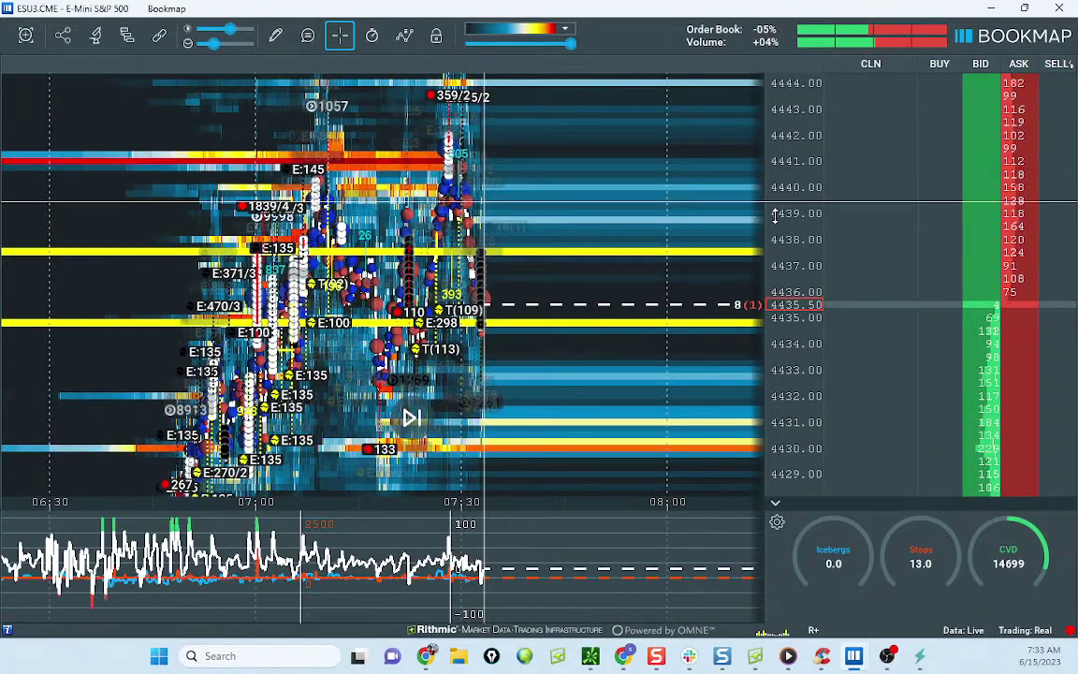
Step: Hide the Delta % line from the indicator chart beneath the E-Mini S&P 500 heatmap
{"action": "left_click_drag", "start_coordinate": [774, 217], "coordinate": [779, 229]}
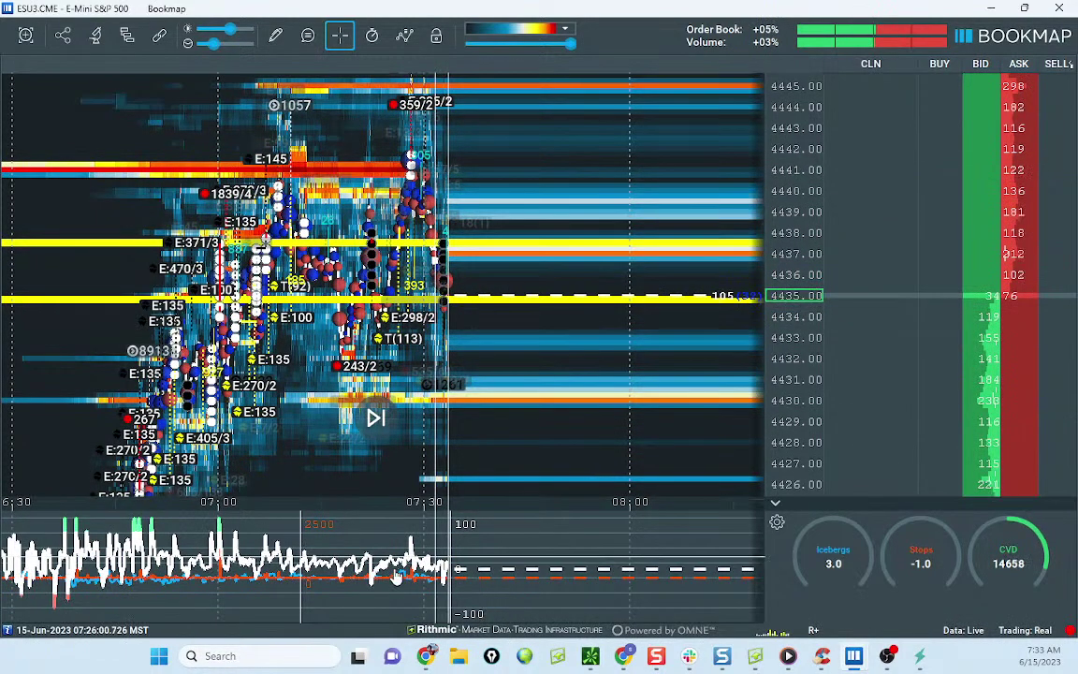
{"action": "left_click", "coordinate": [776, 521]}
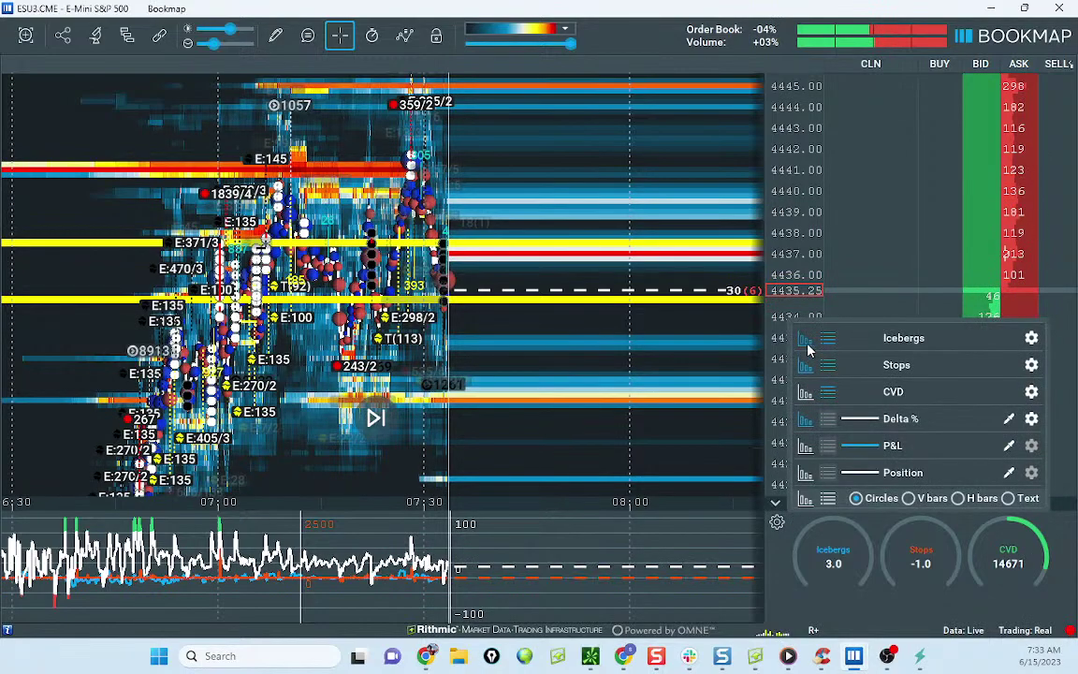
{"action": "left_click", "coordinate": [804, 421]}
Step: Circle the order-book ladder sizes between about 4424 and 4443, cross out the levels above and below, and clear the strokes
{"action": "scroll", "coordinate": [794, 265], "scroll_direction": "down", "scroll_amount": 2}
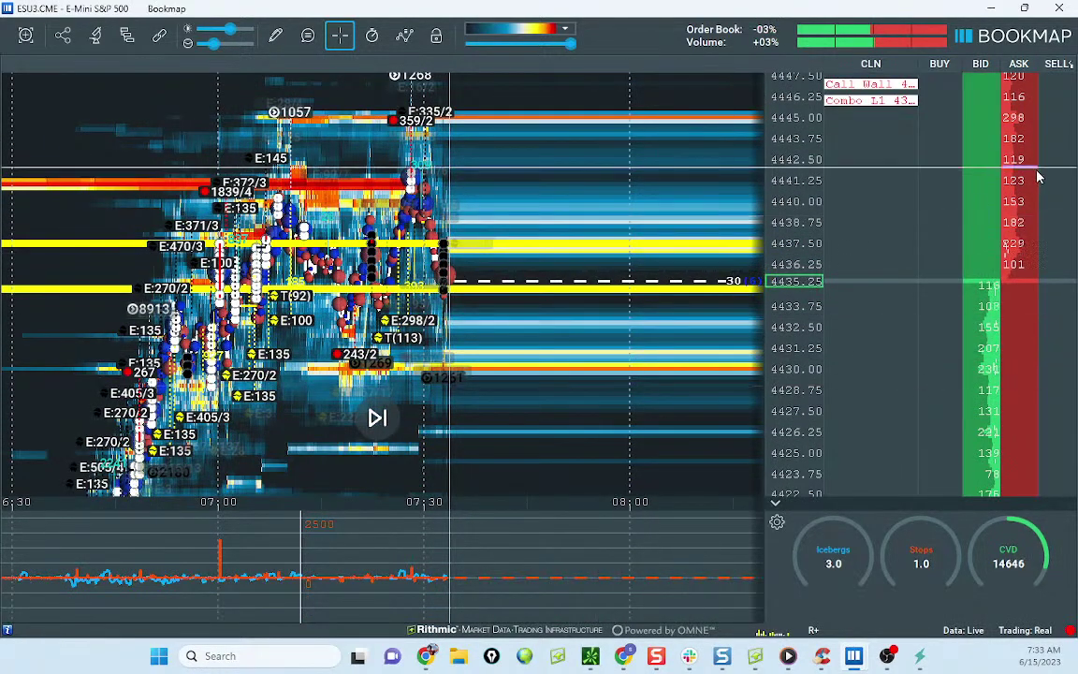
{"action": "scroll", "coordinate": [790, 232], "scroll_direction": "down", "scroll_amount": 1}
{"action": "scroll", "coordinate": [790, 232], "scroll_direction": "down", "scroll_amount": 2}
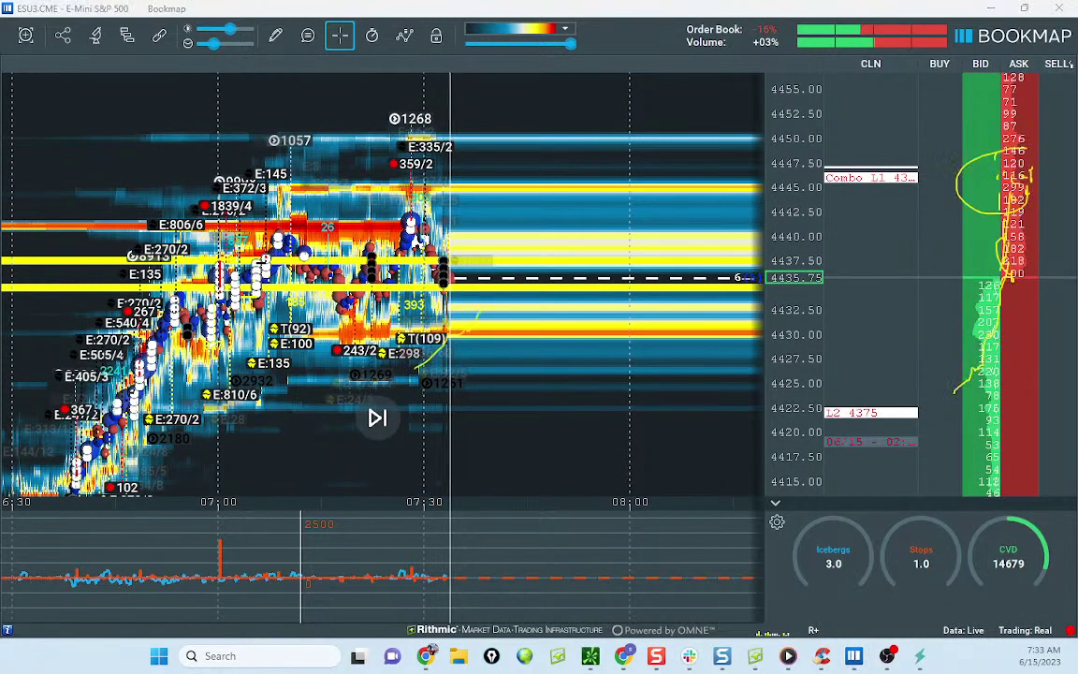
{"action": "key", "text": "Escape"}
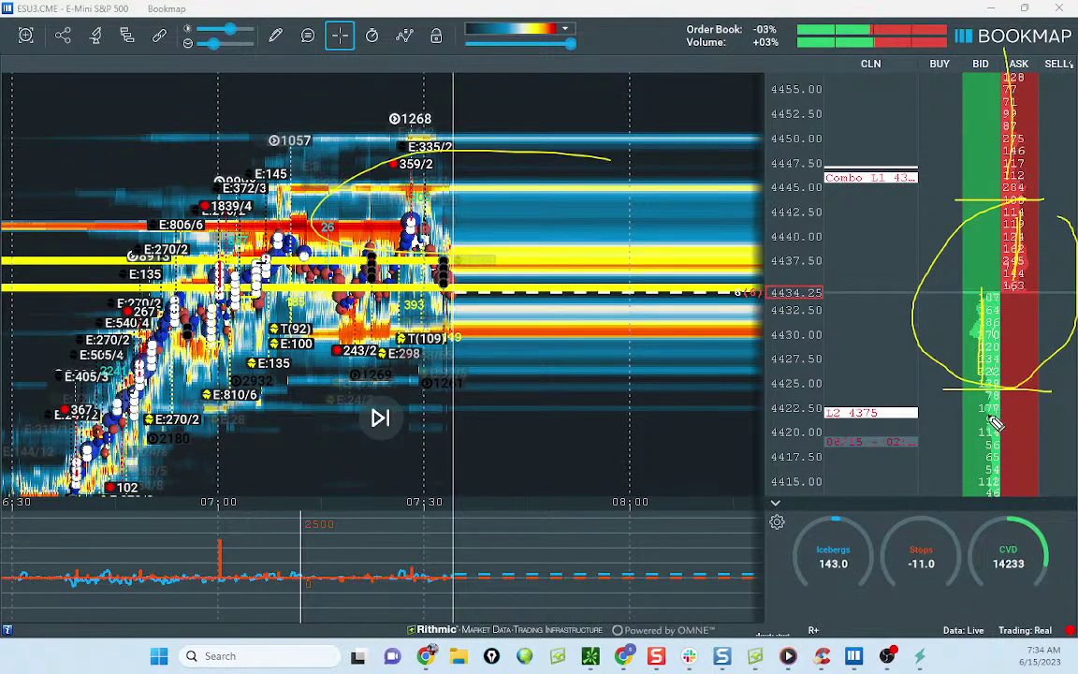
{"action": "left_click_drag", "start_coordinate": [975, 473], "coordinate": [1011, 417]}
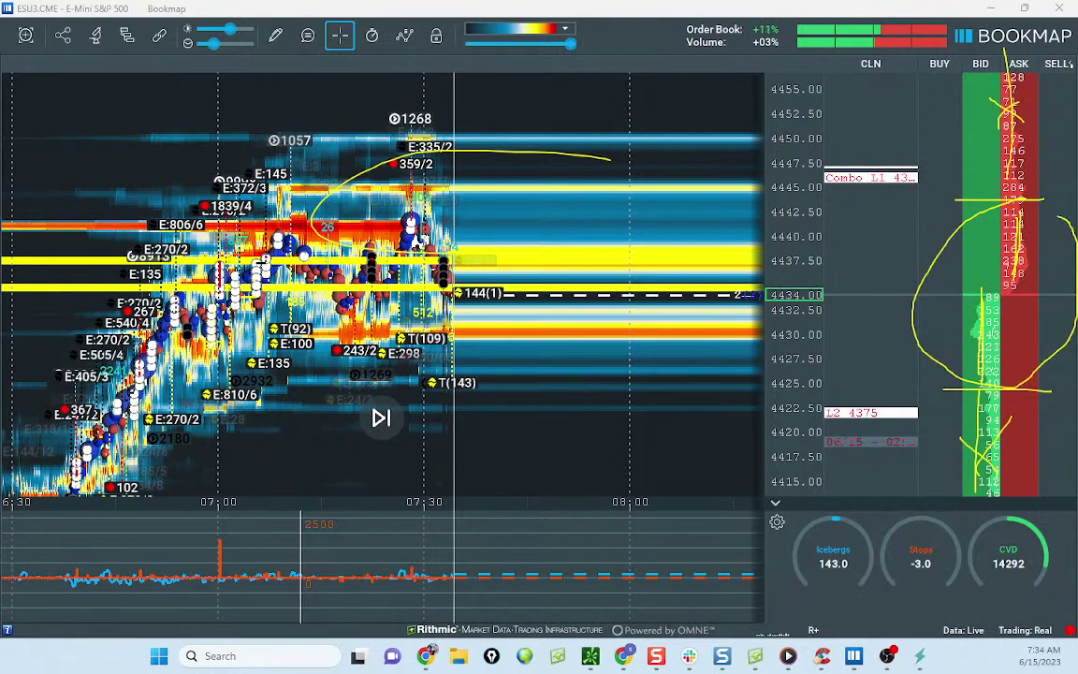
{"action": "key", "text": "Escape"}
Step: Switch to the ATR Reversion Calcs spreadsheet in Chrome and examine the ES sheet's long entry and 1ATR validation prices
{"action": "left_click_drag", "start_coordinate": [621, 172], "coordinate": [568, 202]}
{"action": "scroll", "coordinate": [599, 206], "scroll_direction": "down", "scroll_amount": 1}
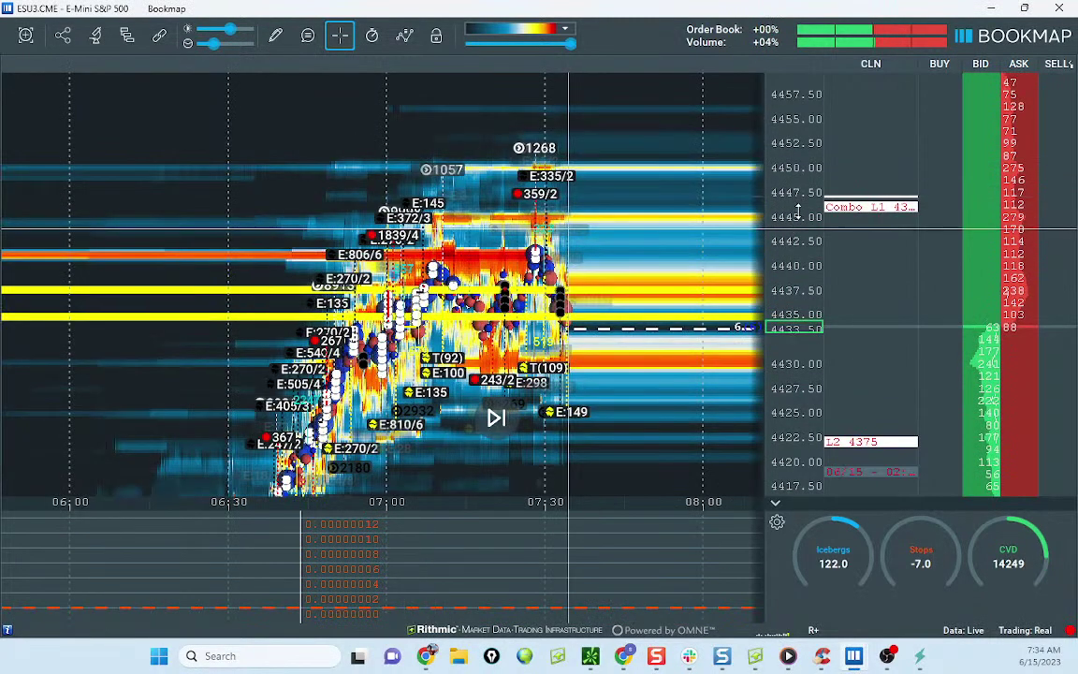
{"action": "scroll", "coordinate": [799, 211], "scroll_direction": "up", "scroll_amount": 1}
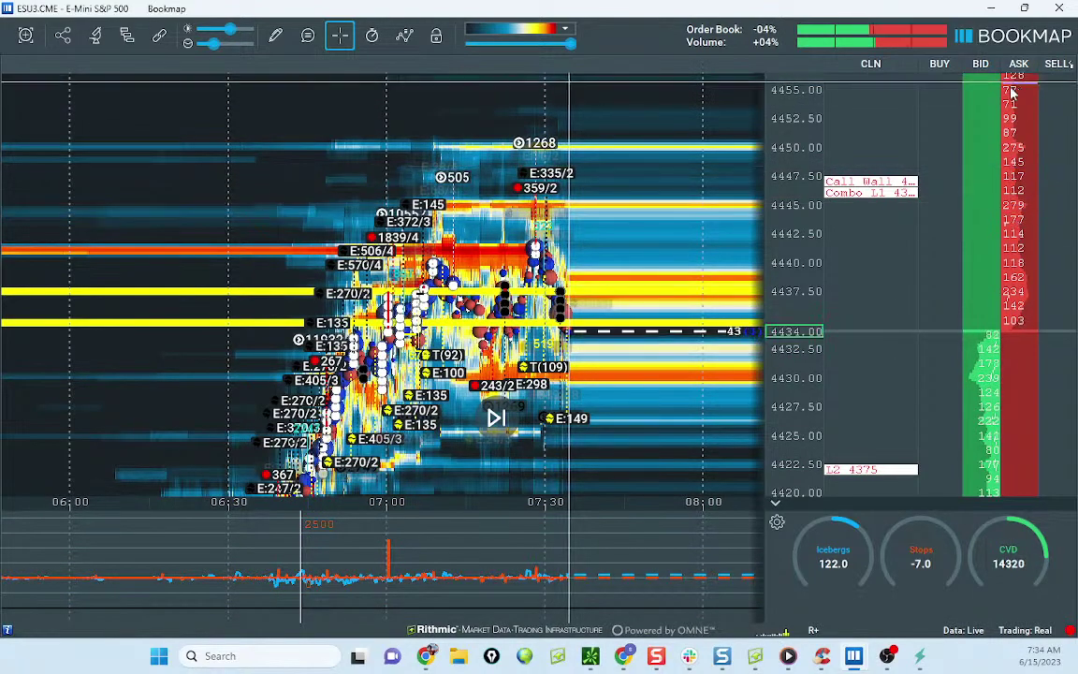
{"action": "left_click_drag", "start_coordinate": [652, 243], "coordinate": [639, 196]}
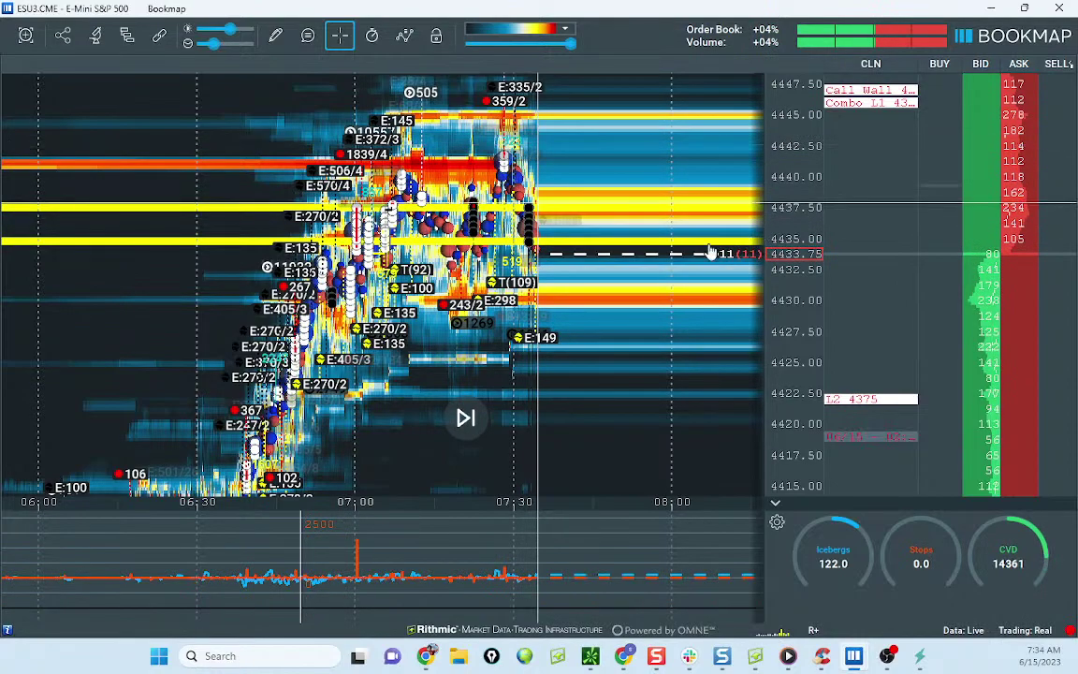
{"action": "left_click", "coordinate": [627, 658]}
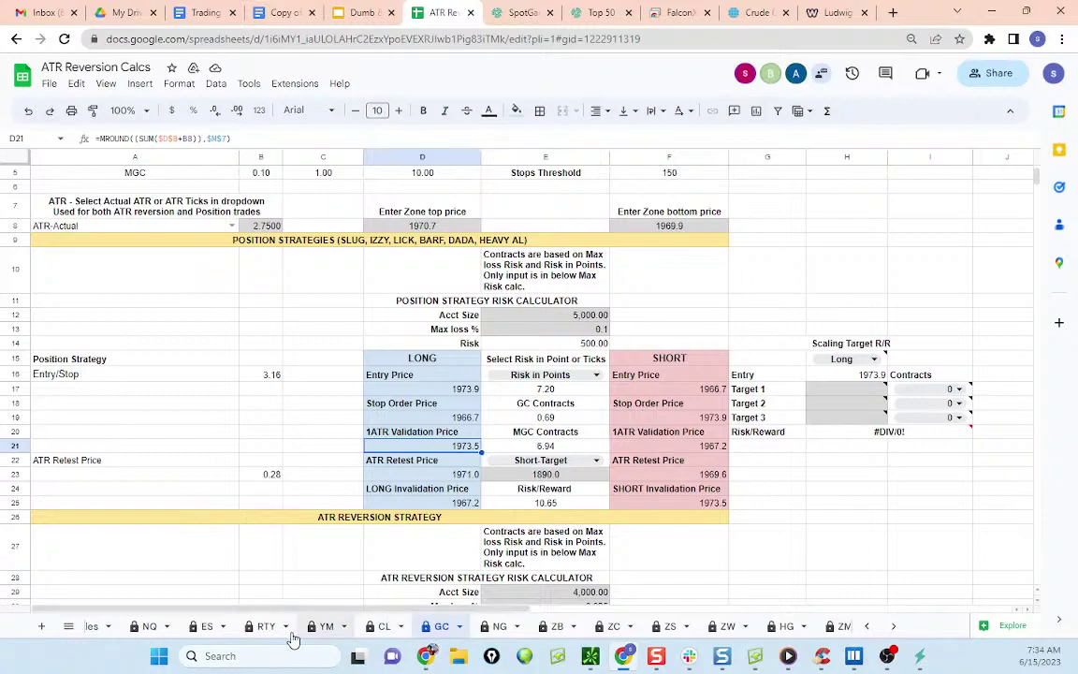
{"action": "left_click", "coordinate": [204, 626]}
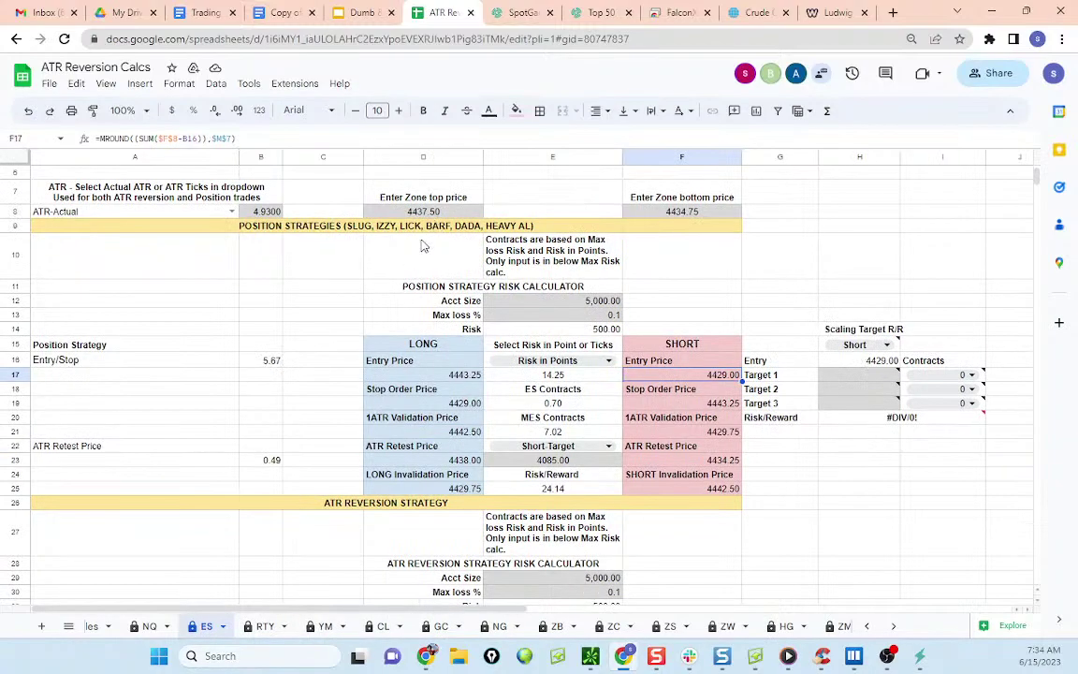
{"action": "left_click", "coordinate": [473, 376]}
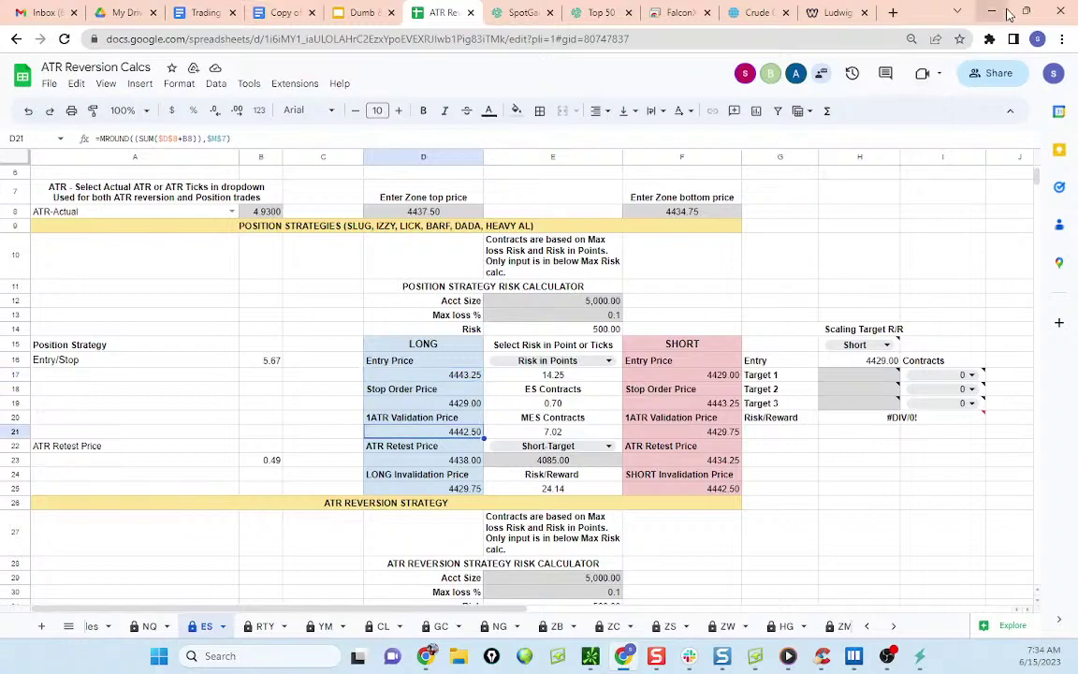
Step: Return to Bookmap and examine the price spike at 07:28 against the yellow zone lines and the decline that follows it
{"action": "left_click", "coordinate": [999, 16]}
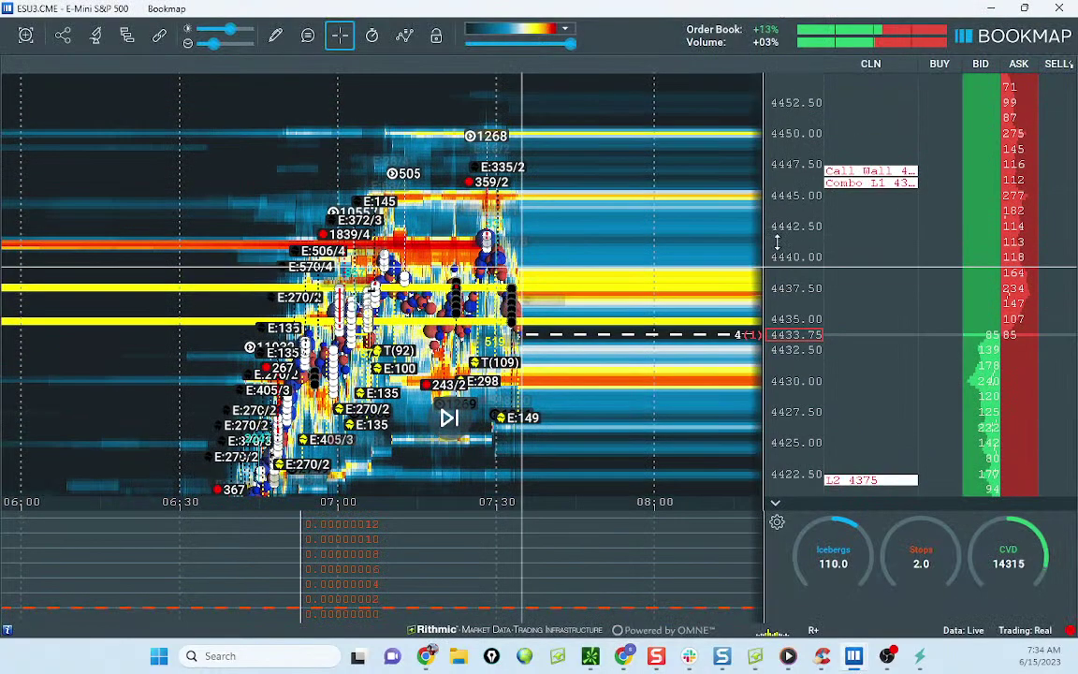
{"action": "scroll", "coordinate": [783, 187], "scroll_direction": "up", "scroll_amount": 3}
{"action": "scroll", "coordinate": [488, 187], "scroll_direction": "up", "scroll_amount": 8}
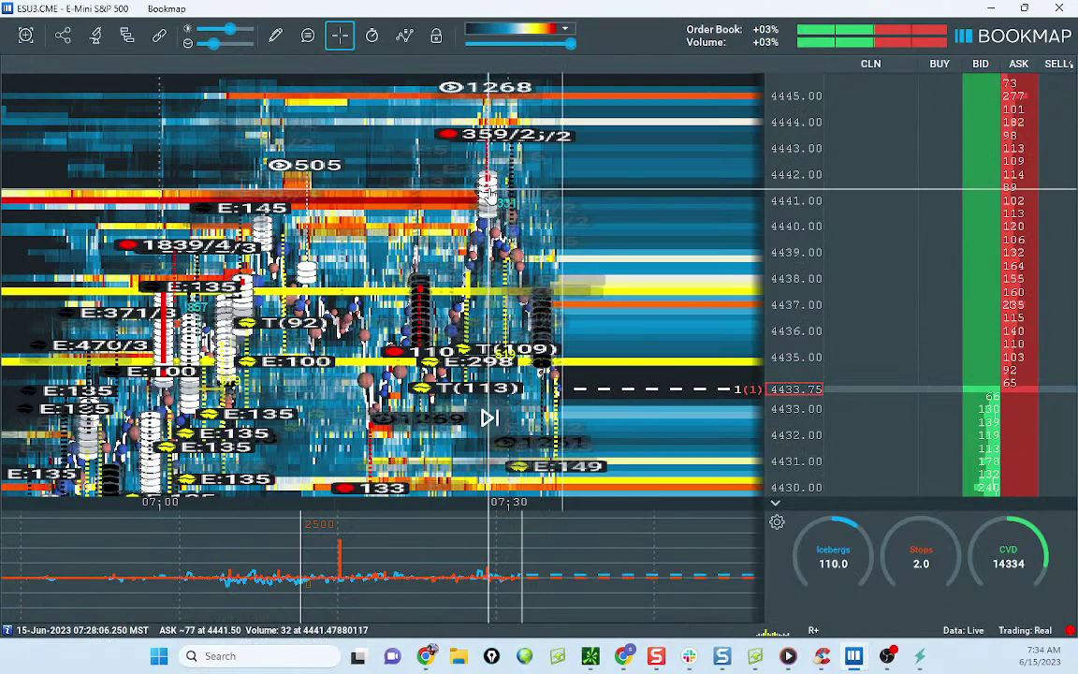
{"action": "scroll", "coordinate": [531, 190], "scroll_direction": "down", "scroll_amount": 5}
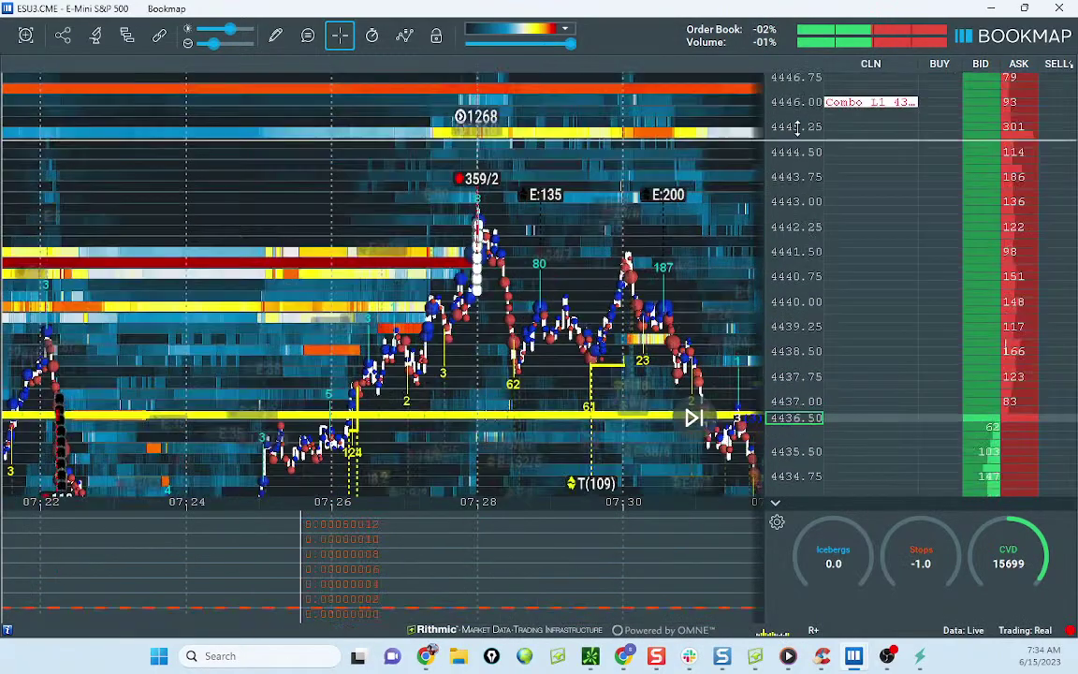
{"action": "scroll", "coordinate": [535, 245], "scroll_direction": "up", "scroll_amount": 8}
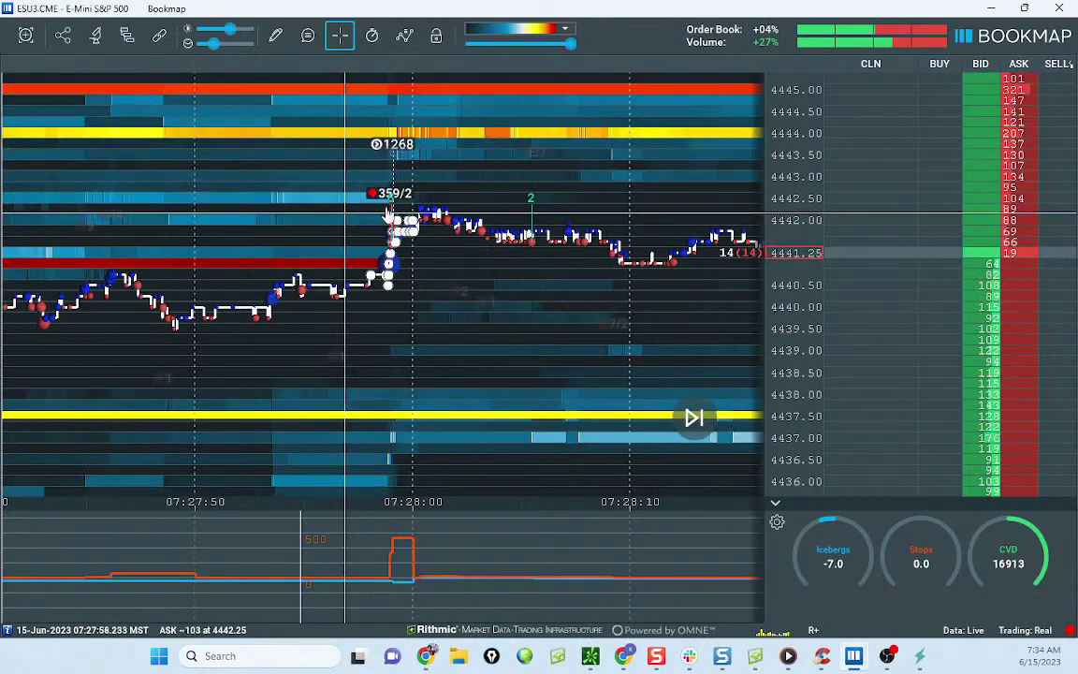
{"action": "left_click_drag", "start_coordinate": [782, 178], "coordinate": [788, 102]}
{"action": "scroll", "coordinate": [429, 137], "scroll_direction": "down", "scroll_amount": 4}
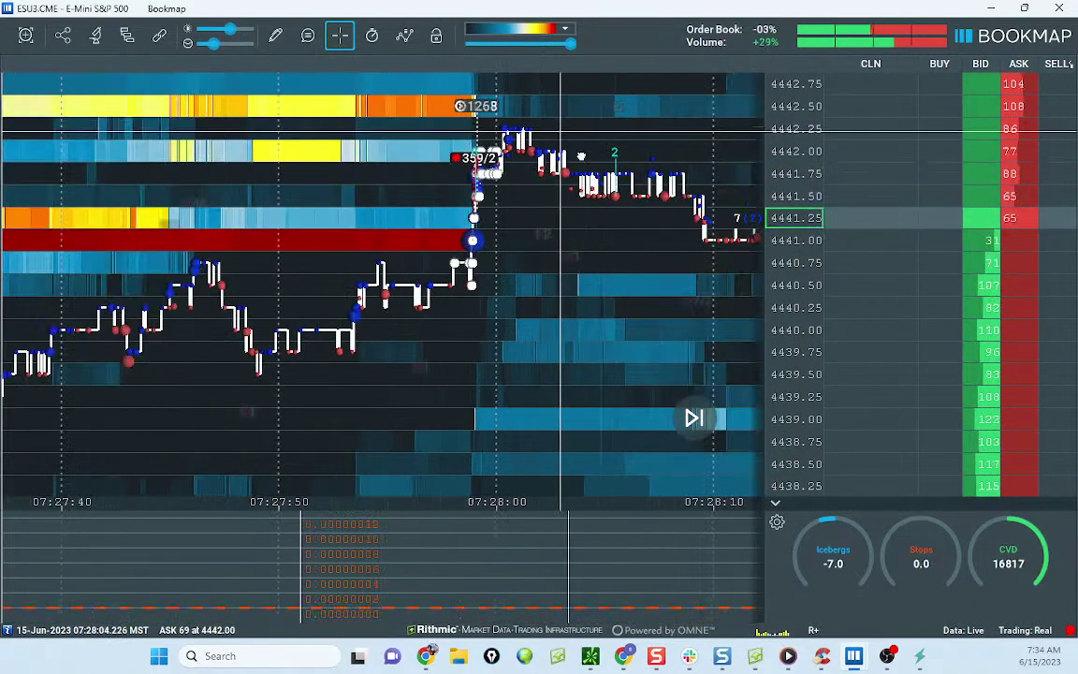
{"action": "scroll", "coordinate": [510, 173], "scroll_direction": "down", "scroll_amount": 5}
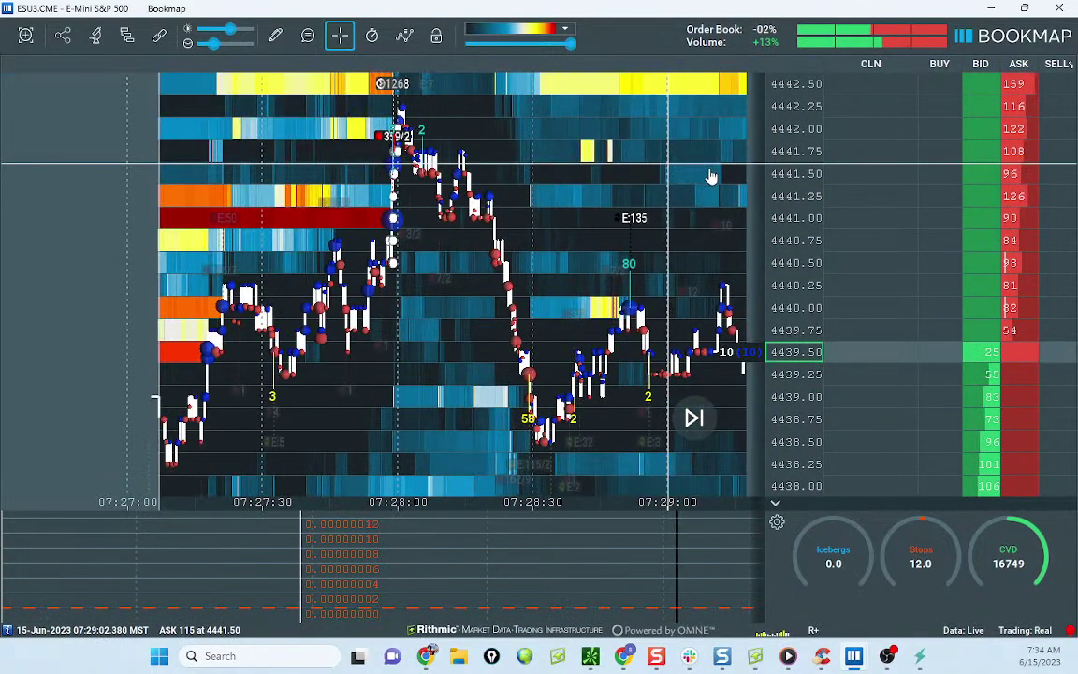
{"action": "left_click_drag", "start_coordinate": [783, 176], "coordinate": [783, 267]}
{"action": "scroll", "coordinate": [446, 176], "scroll_direction": "down", "scroll_amount": 6}
{"action": "left_click_drag", "start_coordinate": [700, 266], "coordinate": [621, 168]}
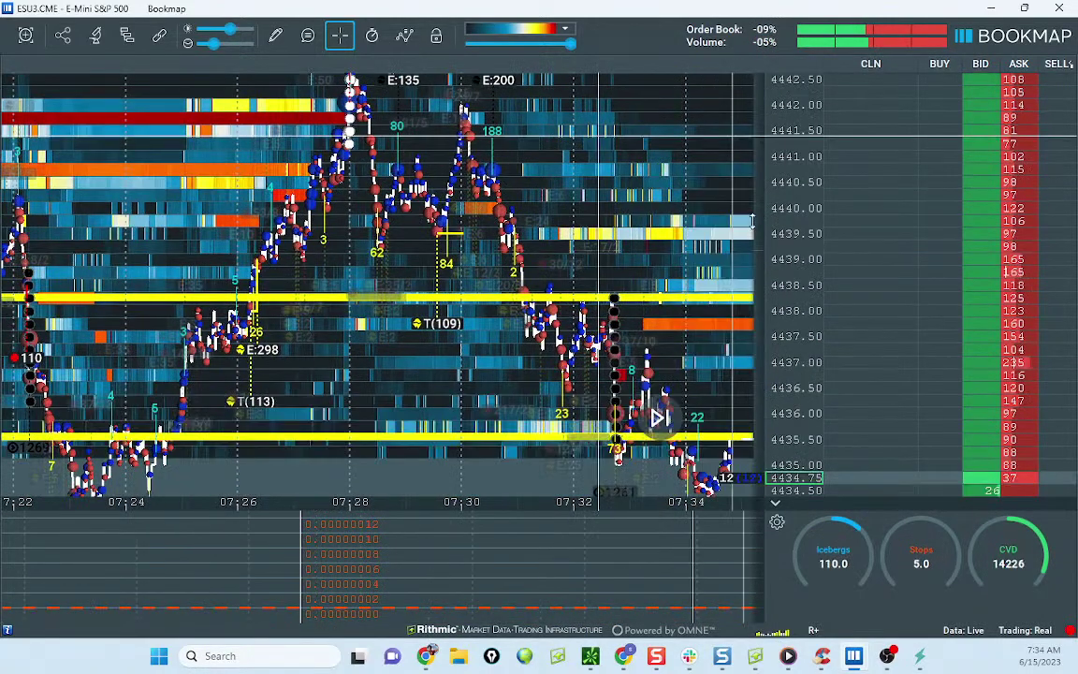
{"action": "left_click_drag", "start_coordinate": [782, 176], "coordinate": [782, 216]}
{"action": "left_click_drag", "start_coordinate": [683, 266], "coordinate": [592, 165]}
{"action": "scroll", "coordinate": [726, 168], "scroll_direction": "down", "scroll_amount": 6}
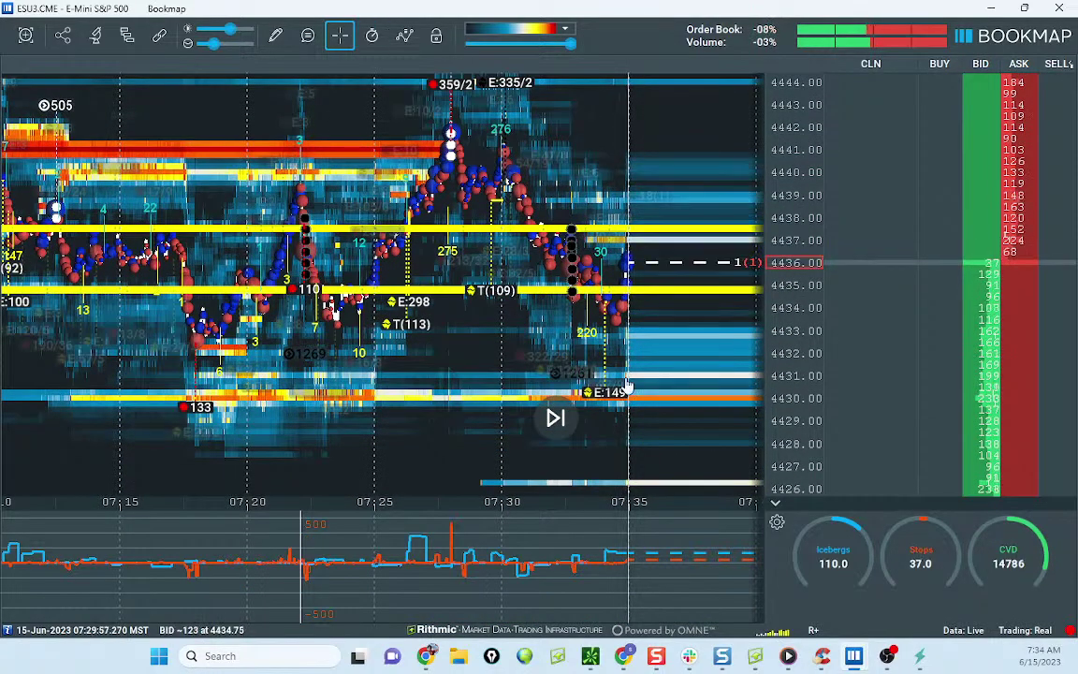
Step: Switch to the ATR spreadsheet, set the ES sheet's actual ATR to 5.5, and check the long 1ATR validation price
{"action": "left_click", "coordinate": [625, 658]}
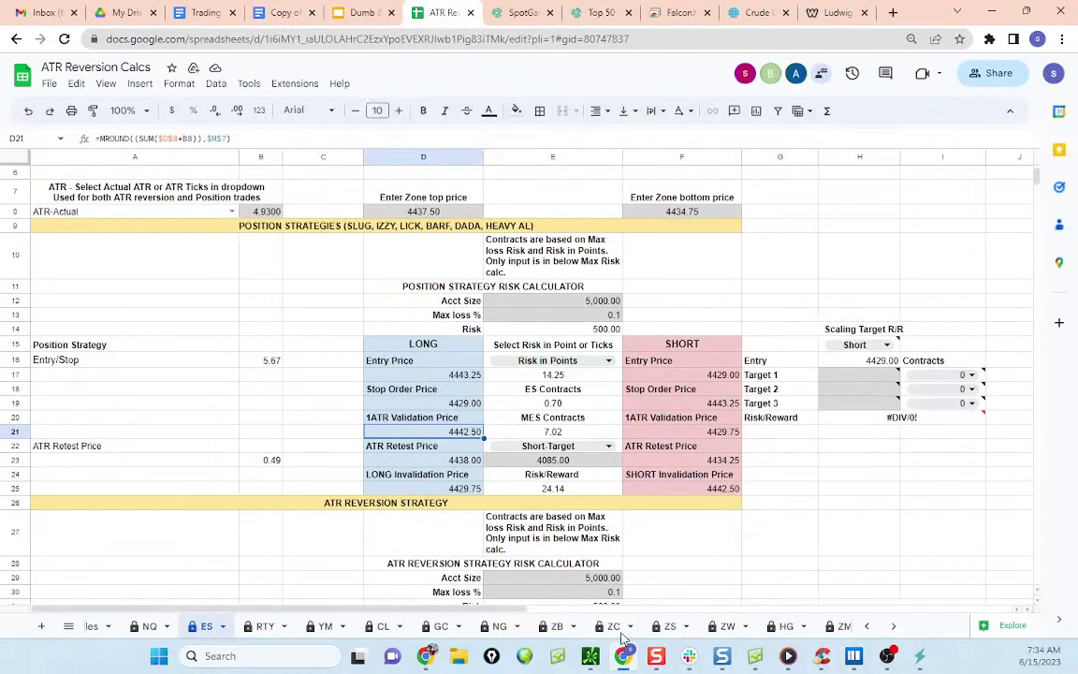
{"action": "left_click", "coordinate": [266, 212]}
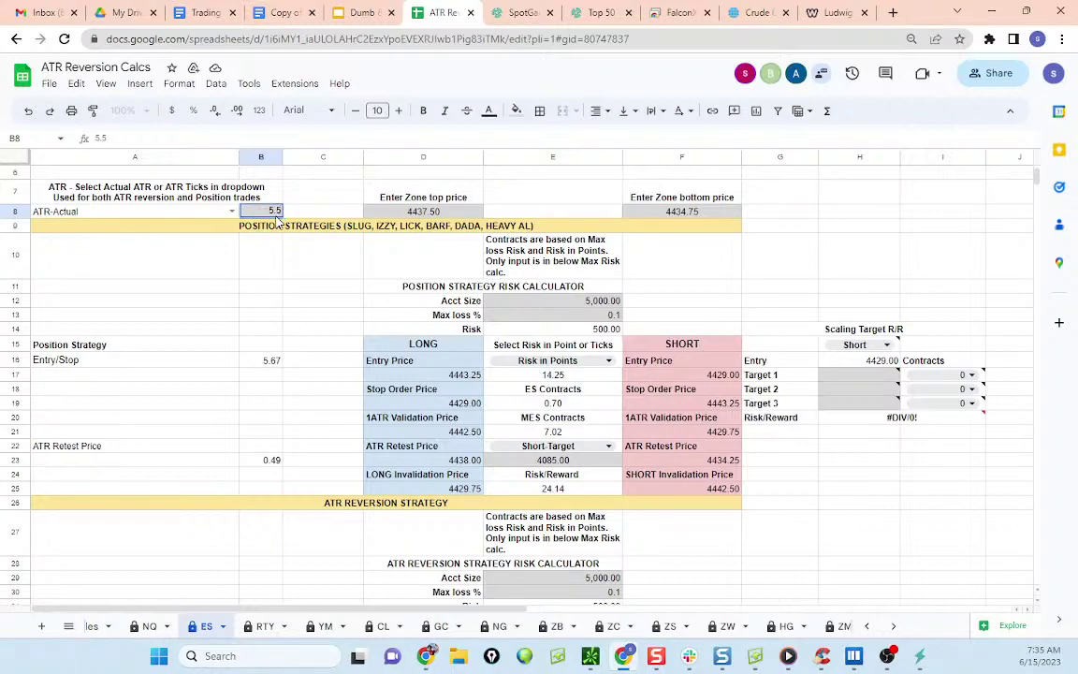
{"action": "left_click", "coordinate": [276, 266]}
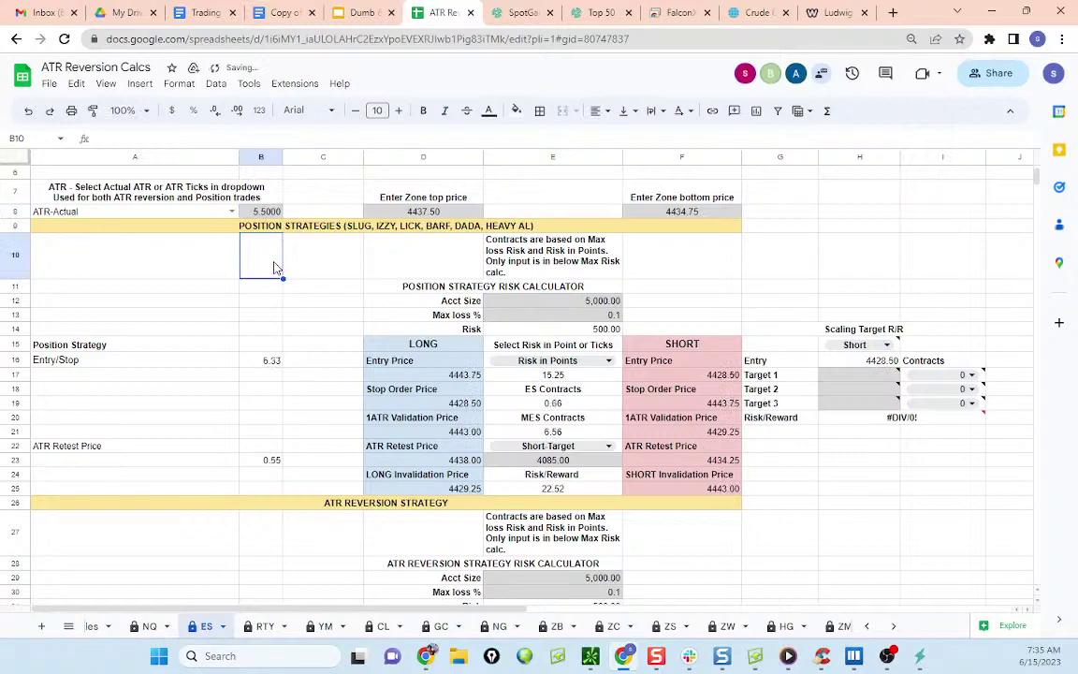
{"action": "left_click", "coordinate": [465, 434]}
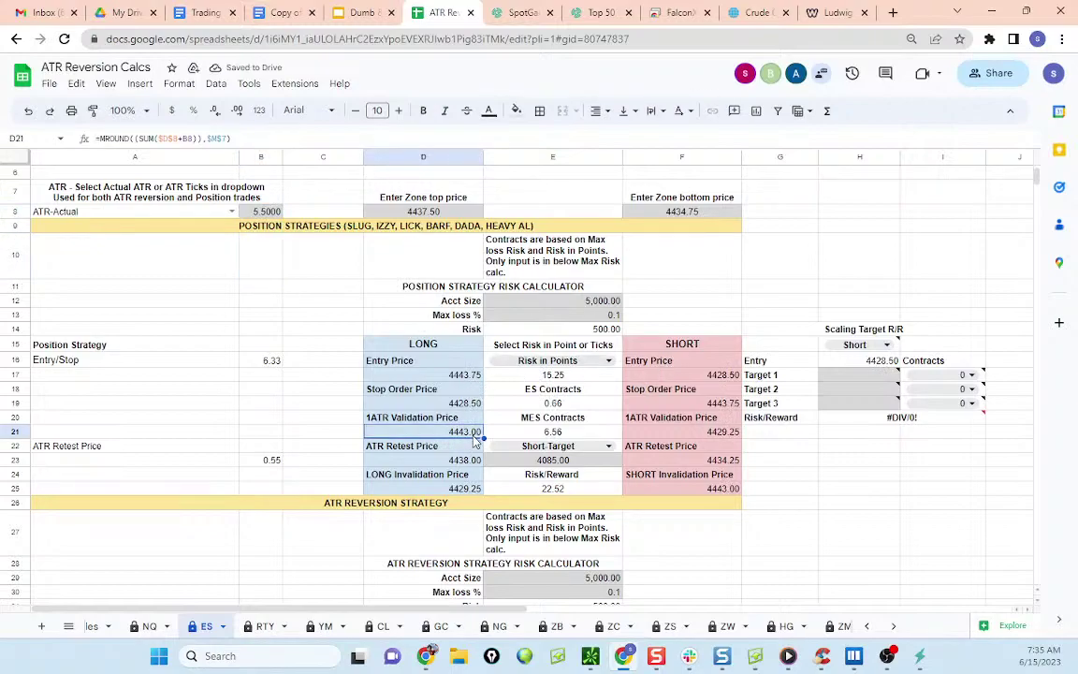
Step: Return to Bookmap, sketch paths rising from the upper yellow line, retesting it and rallying above 4444, and clear the strokes
{"action": "left_click", "coordinate": [992, 16]}
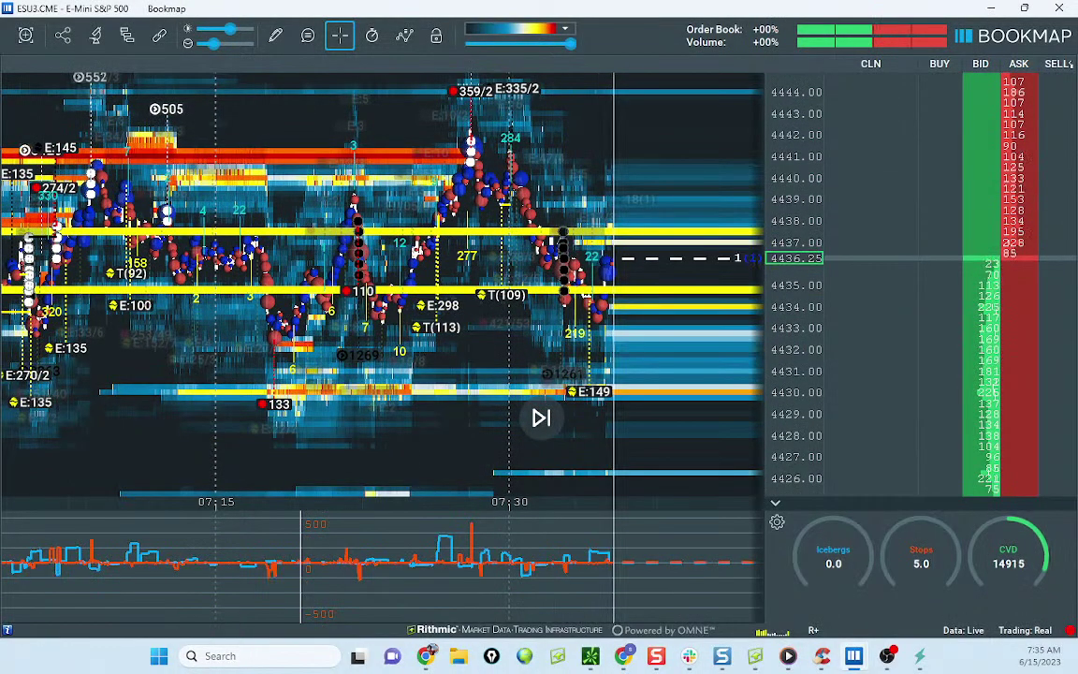
{"action": "key", "text": "ctrl+shift+7"}
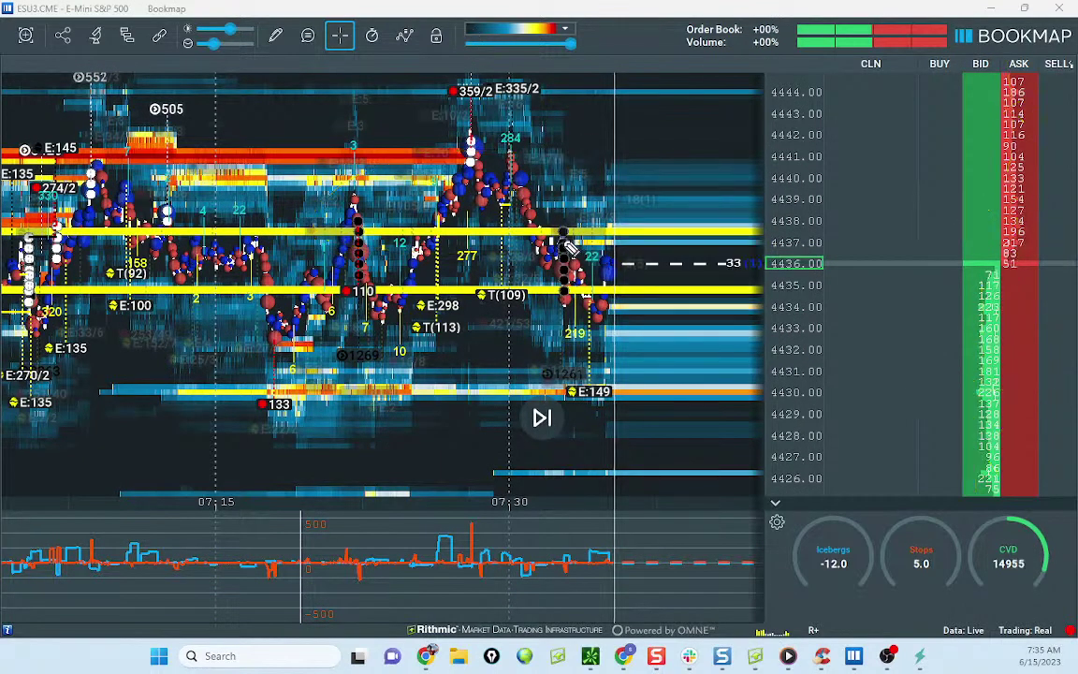
{"action": "left_click_drag", "start_coordinate": [559, 228], "coordinate": [596, 148]}
{"action": "mouse_move", "coordinate": [593, 254]}
{"action": "left_mouse_down"}
{"action": "mouse_move", "coordinate": [585, 159]}
{"action": "mouse_move", "coordinate": [693, 121]}
{"action": "mouse_move", "coordinate": [694, 90]}
{"action": "left_mouse_up"}
{"action": "mouse_move", "coordinate": [622, 227]}
{"action": "left_mouse_down"}
{"action": "mouse_move", "coordinate": [670, 245]}
{"action": "mouse_move", "coordinate": [719, 27]}
{"action": "left_mouse_up"}
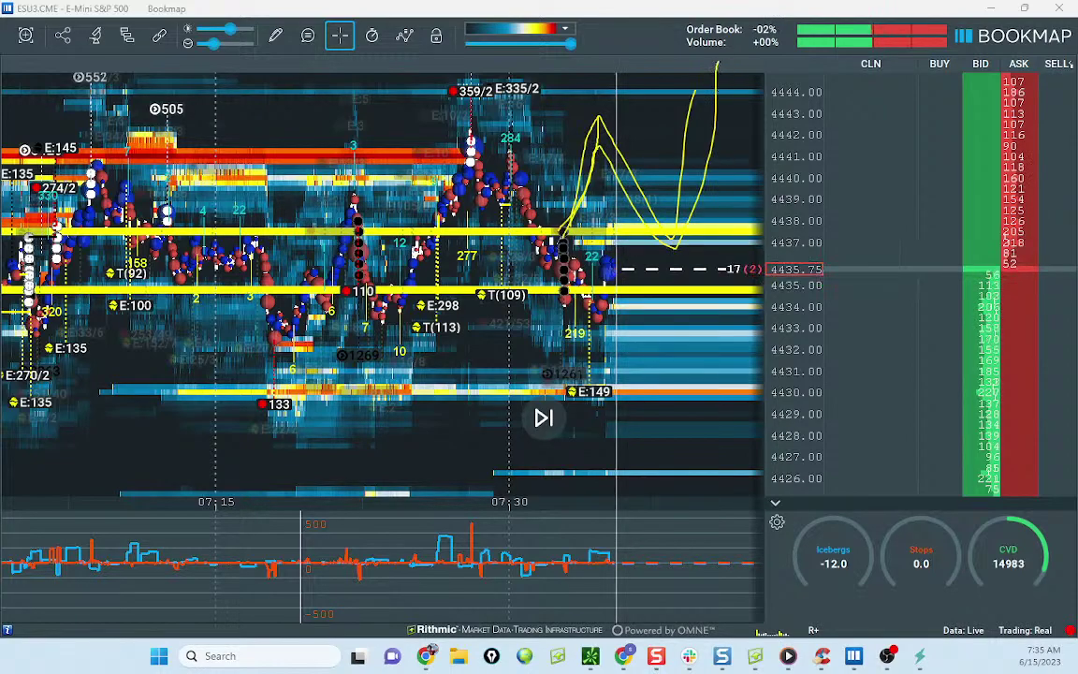
{"action": "key", "text": "ctrl+shift+7"}
Step: Circle the 07:28 price peak near 4442 and the area between the two yellow zone lines, and clear the strokes
{"action": "left_click_drag", "start_coordinate": [469, 130], "coordinate": [508, 158]}
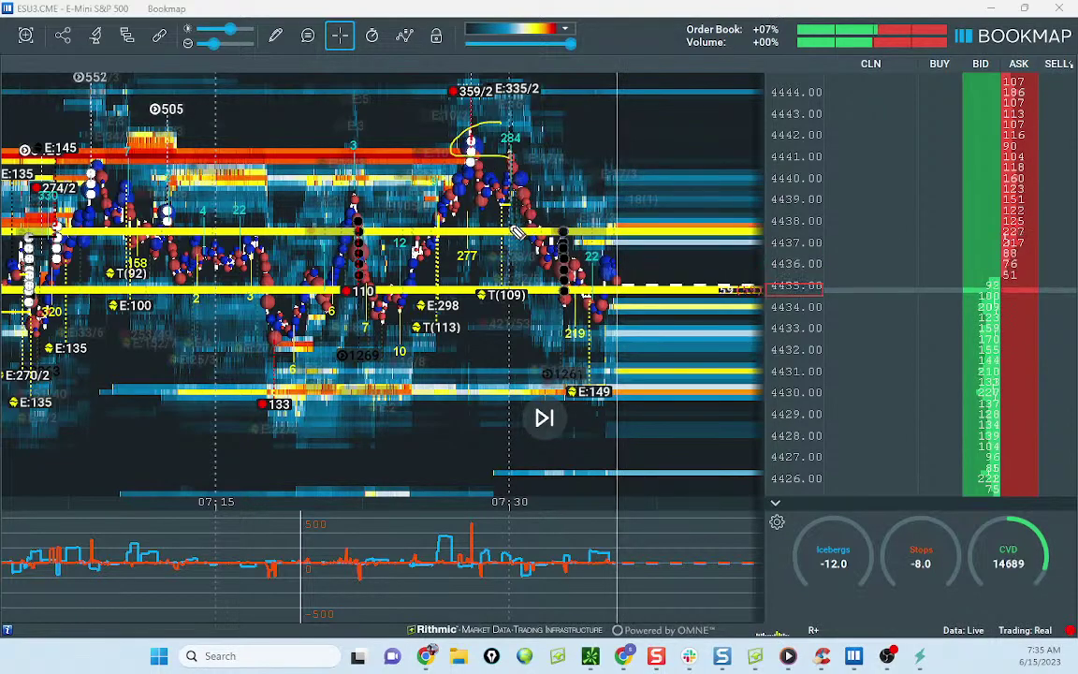
{"action": "left_click_drag", "start_coordinate": [508, 224], "coordinate": [454, 302]}
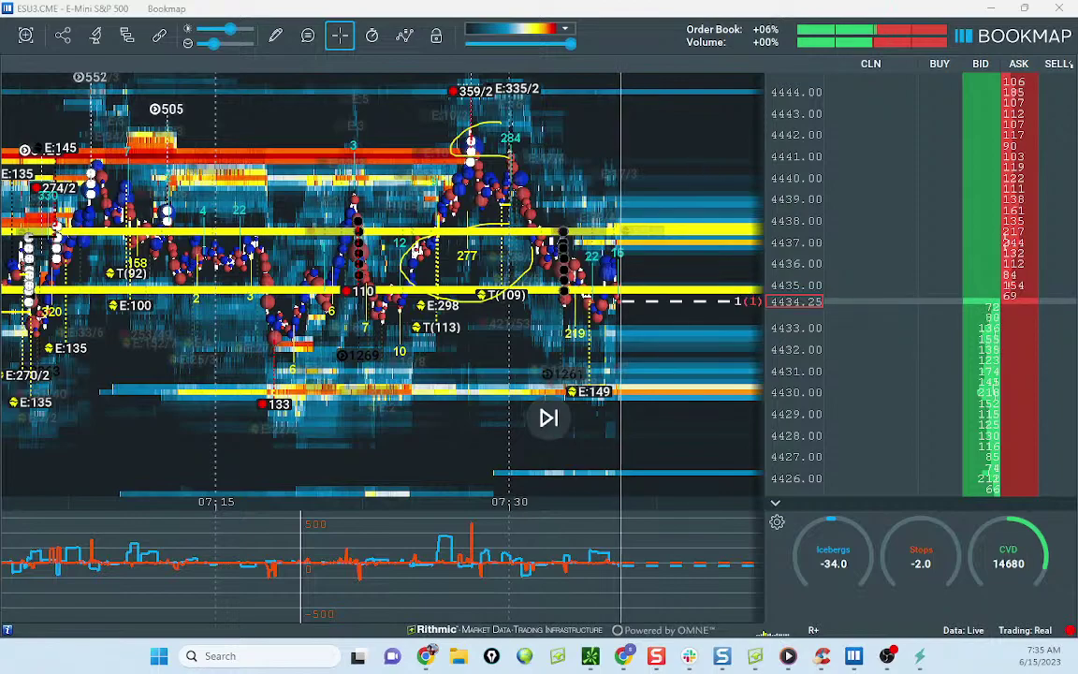
{"action": "left_click_drag", "start_coordinate": [681, 212], "coordinate": [587, 186]}
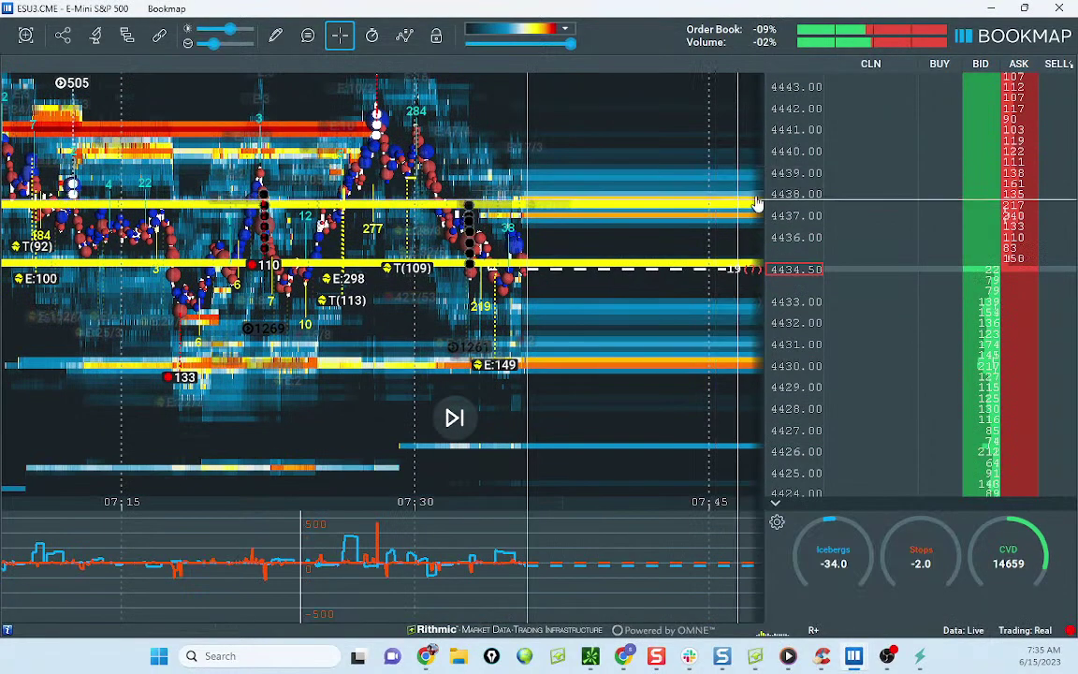
{"action": "scroll", "coordinate": [782, 207], "scroll_direction": "down", "scroll_amount": 1}
{"action": "scroll", "coordinate": [587, 260], "scroll_direction": "down", "scroll_amount": 1}
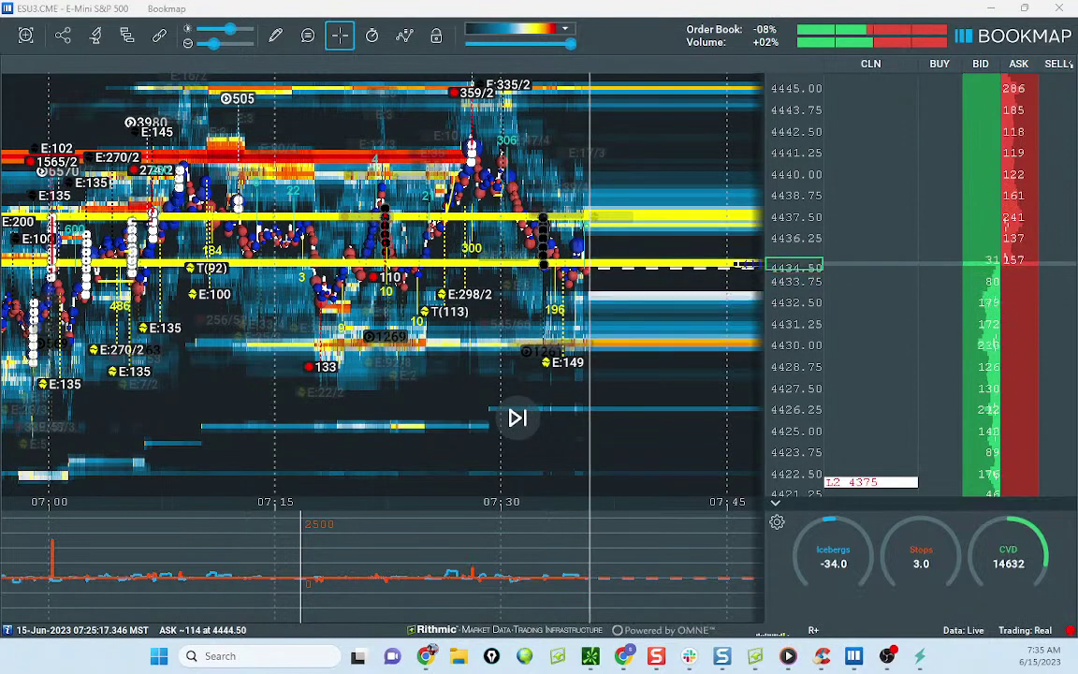
Step: Switch to the ATR spreadsheet and examine the 1 ATR-Short entry, stop order and exit prices on the ES sheet
{"action": "left_click", "coordinate": [623, 655]}
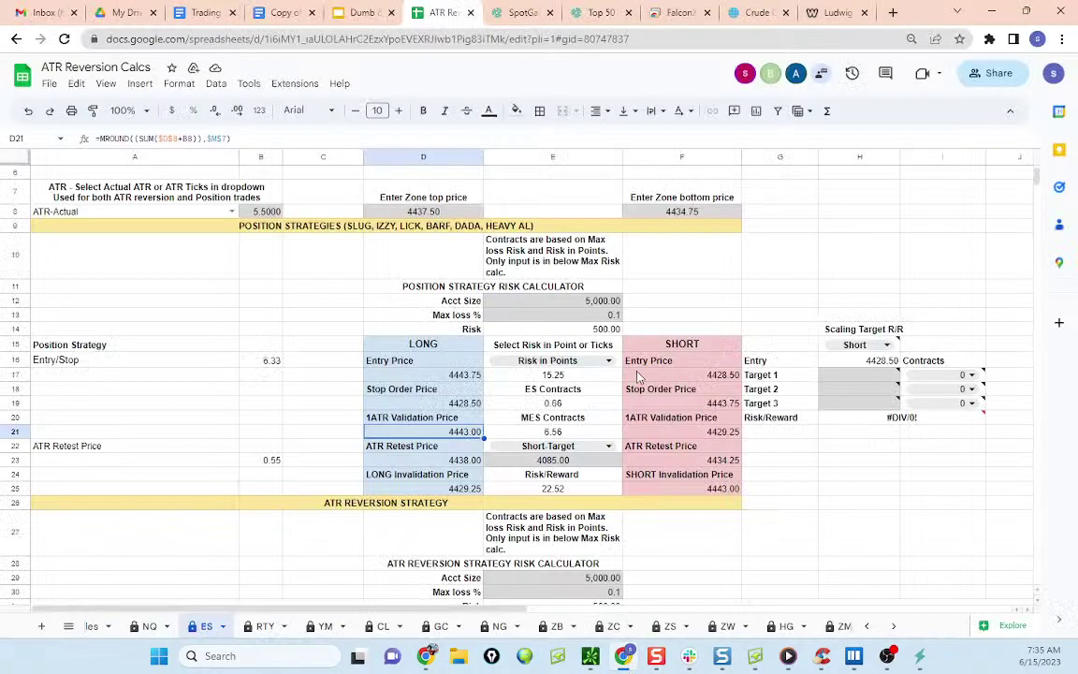
{"action": "scroll", "coordinate": [652, 322], "scroll_direction": "down", "scroll_amount": 5}
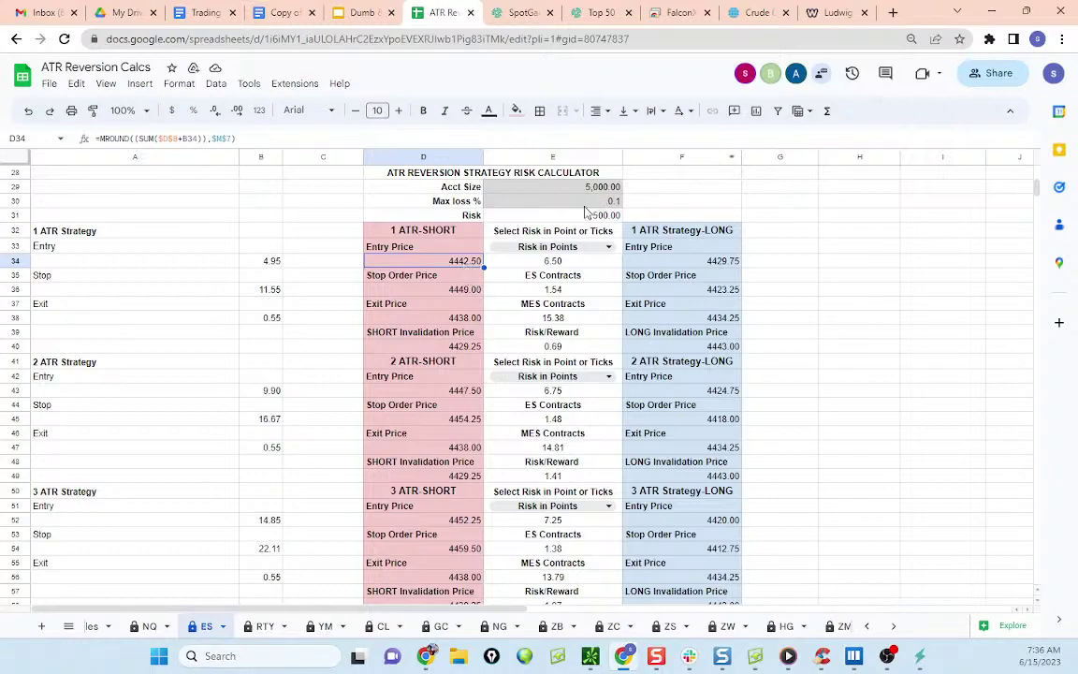
{"action": "left_click", "coordinate": [475, 294]}
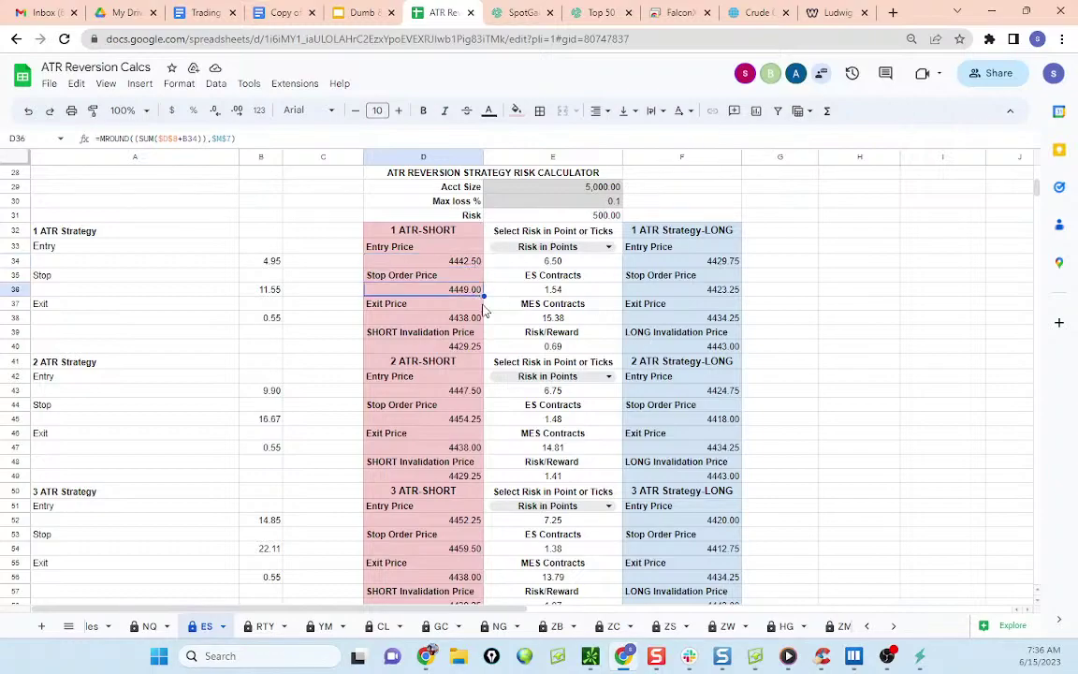
{"action": "left_click", "coordinate": [469, 323]}
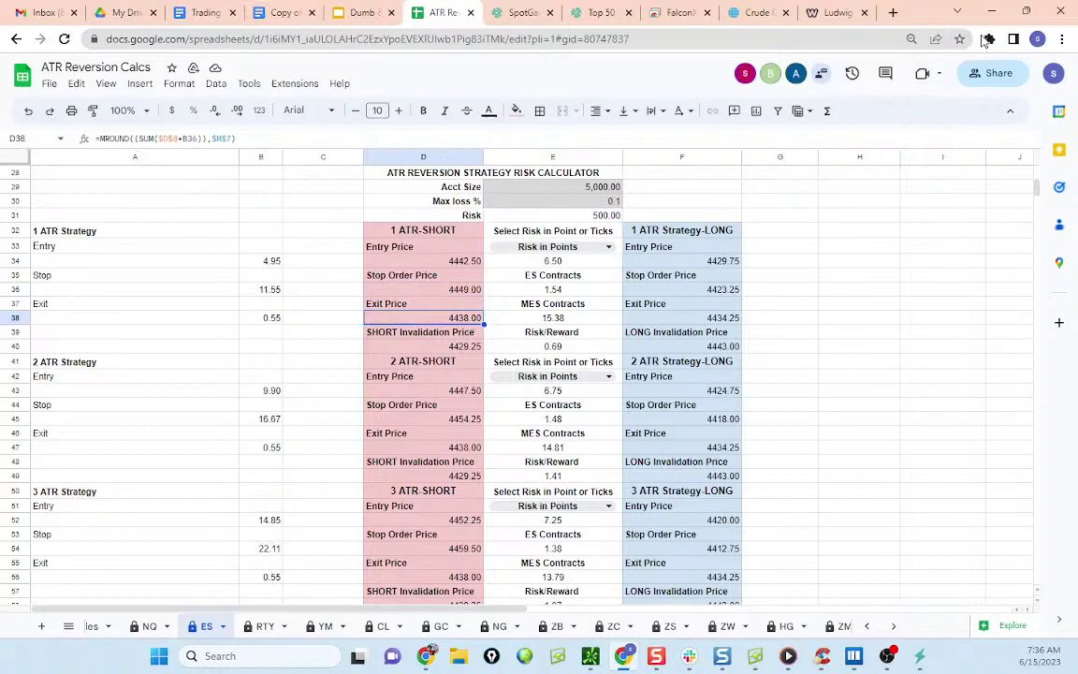
Step: Return to Bookmap, circle the order book's bid and ask sizes around the current price several times, and clear the strokes
{"action": "left_click", "coordinate": [992, 12]}
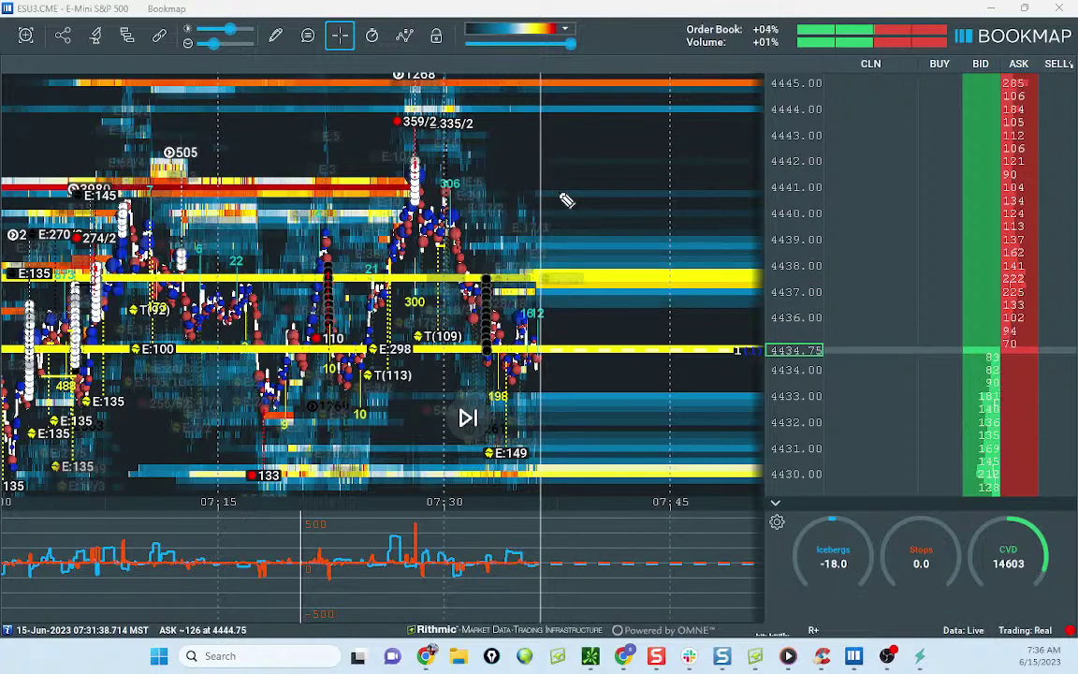
{"action": "mouse_move", "coordinate": [1004, 174]}
{"action": "left_mouse_down"}
{"action": "mouse_move", "coordinate": [907, 380]}
{"action": "mouse_move", "coordinate": [1052, 445]}
{"action": "mouse_move", "coordinate": [1041, 187]}
{"action": "left_mouse_up"}
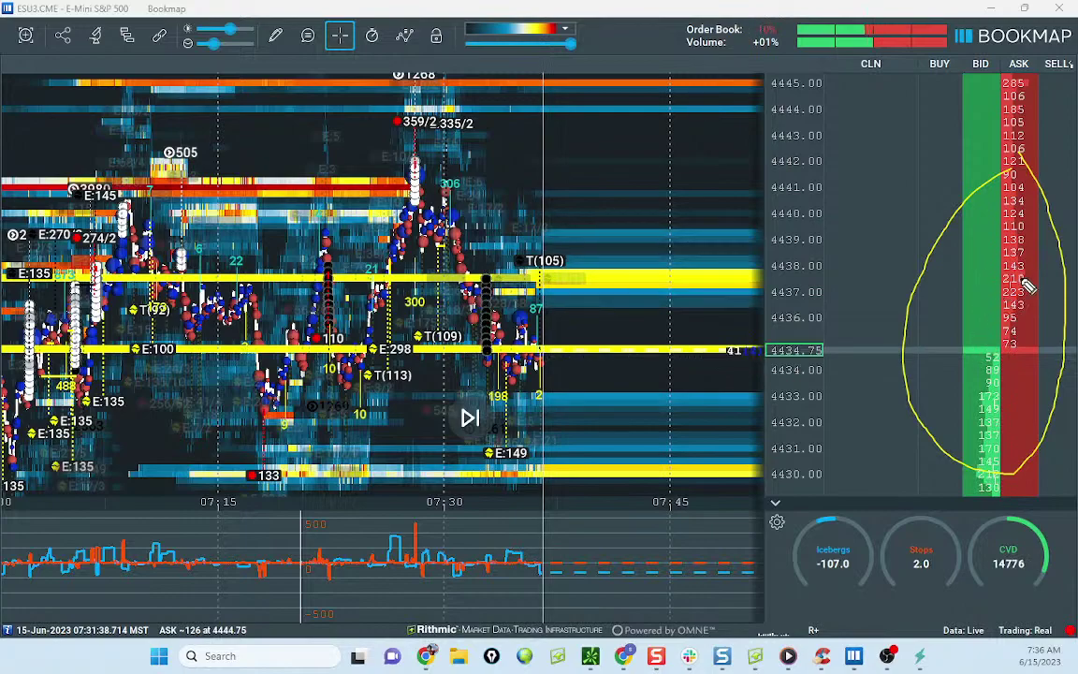
{"action": "left_click_drag", "start_coordinate": [1033, 214], "coordinate": [961, 379]}
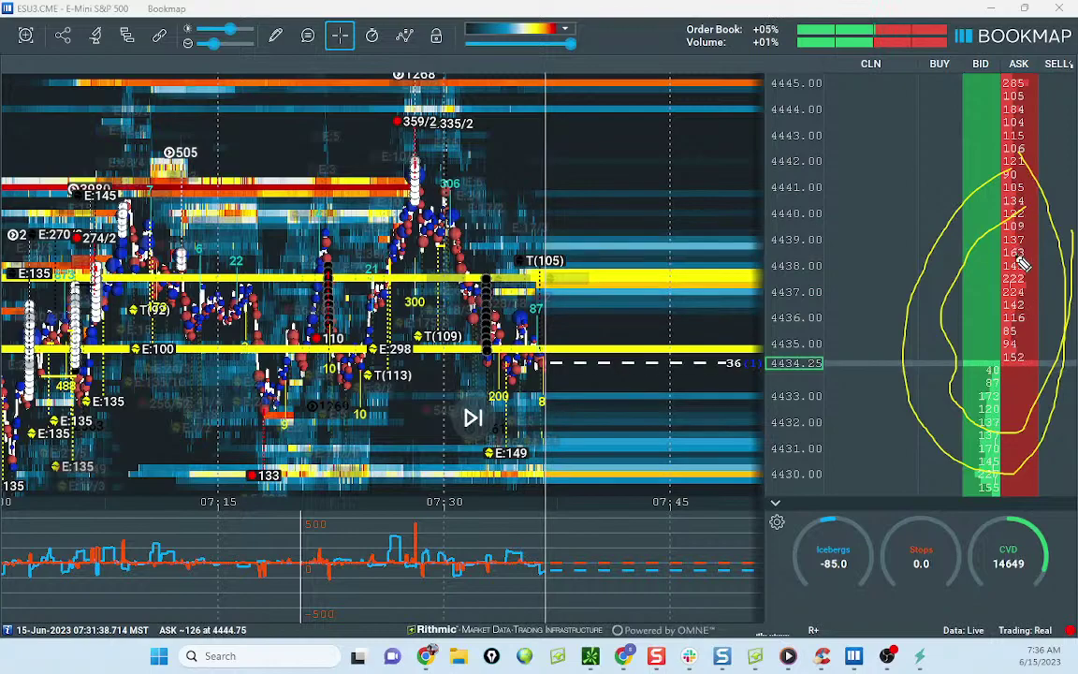
{"action": "left_click_drag", "start_coordinate": [1014, 248], "coordinate": [966, 302]}
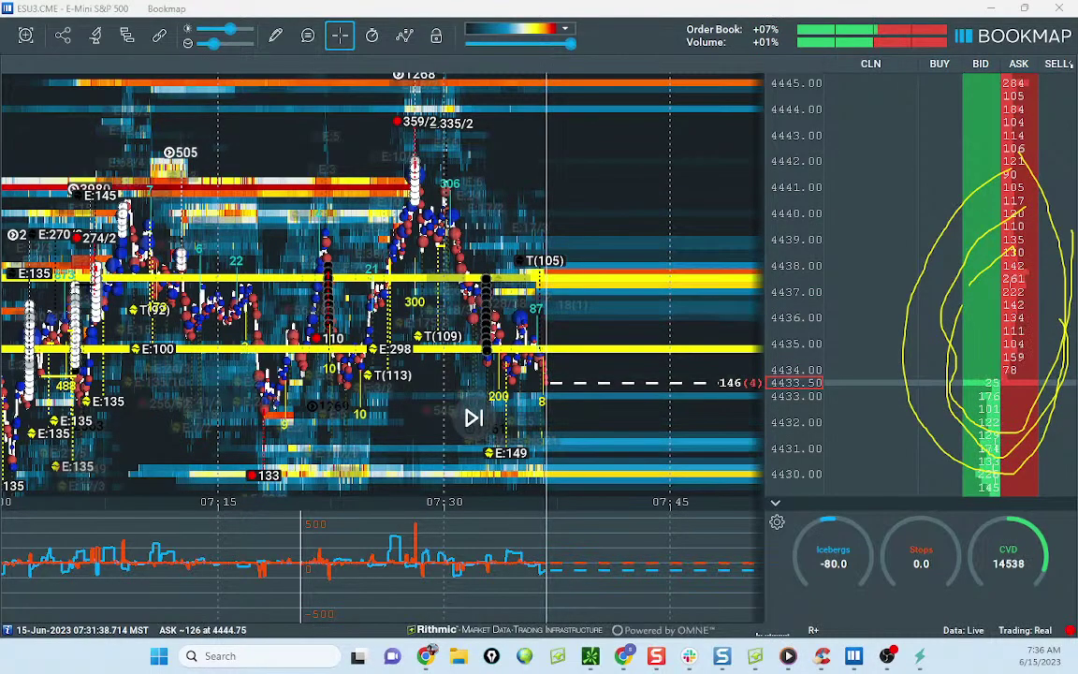
{"action": "key", "text": "e"}
{"action": "mouse_move", "coordinate": [1022, 247]}
{"action": "left_mouse_down"}
{"action": "mouse_move", "coordinate": [939, 380]}
{"action": "mouse_move", "coordinate": [1031, 429]}
{"action": "mouse_move", "coordinate": [1038, 255]}
{"action": "mouse_move", "coordinate": [1030, 228]}
{"action": "left_mouse_up"}
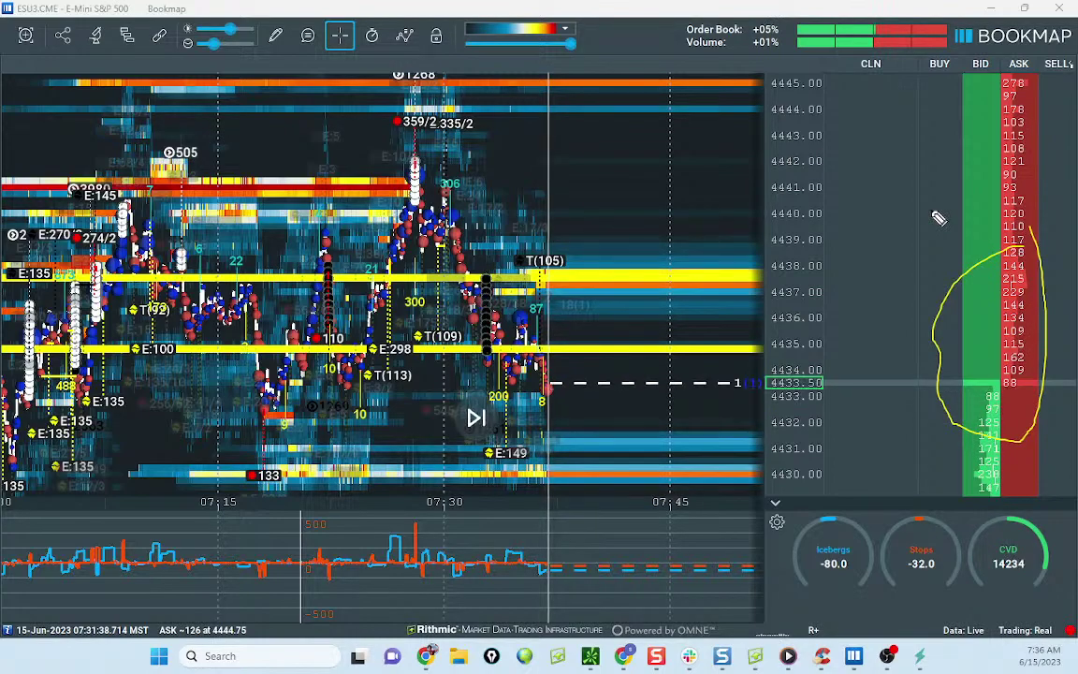
{"action": "key", "text": "Escape"}
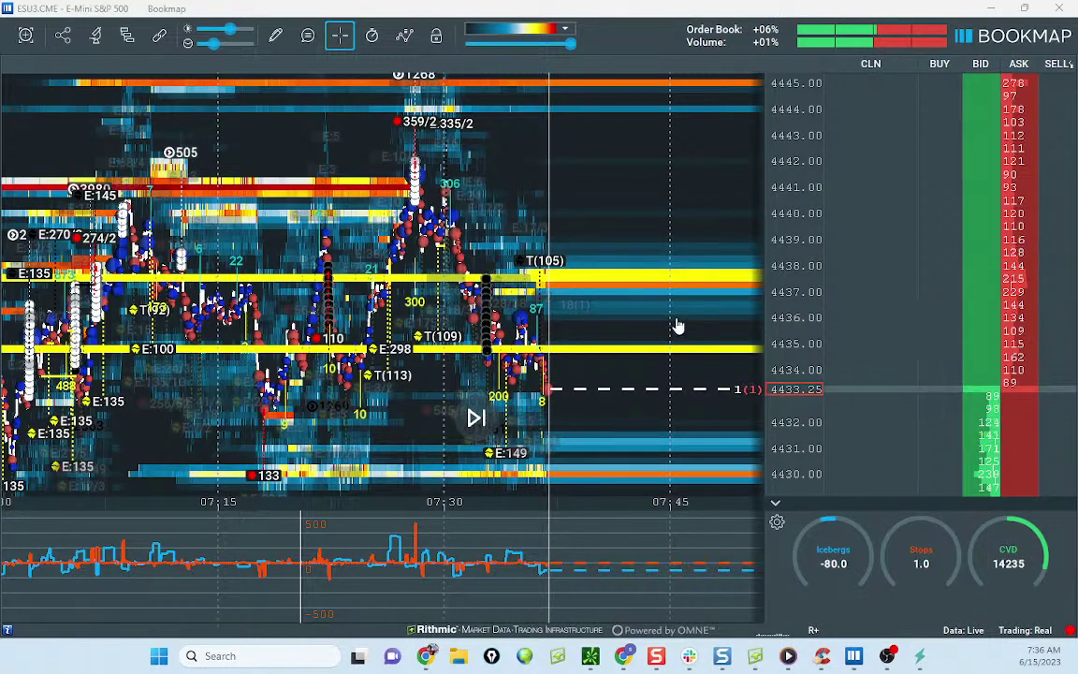
Step: Show lower prices on the chart, circle and cross out the bid and ask sizes around the current price, and clear the strokes
{"action": "left_click_drag", "start_coordinate": [594, 268], "coordinate": [583, 176]}
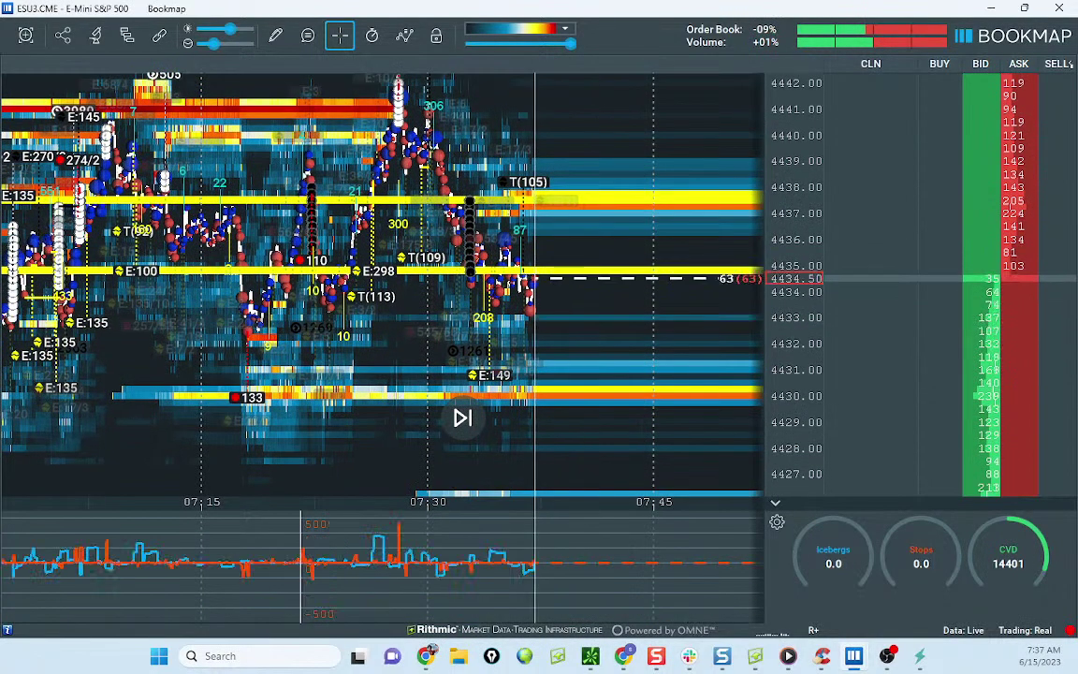
{"action": "left_click_drag", "start_coordinate": [972, 251], "coordinate": [1006, 258]}
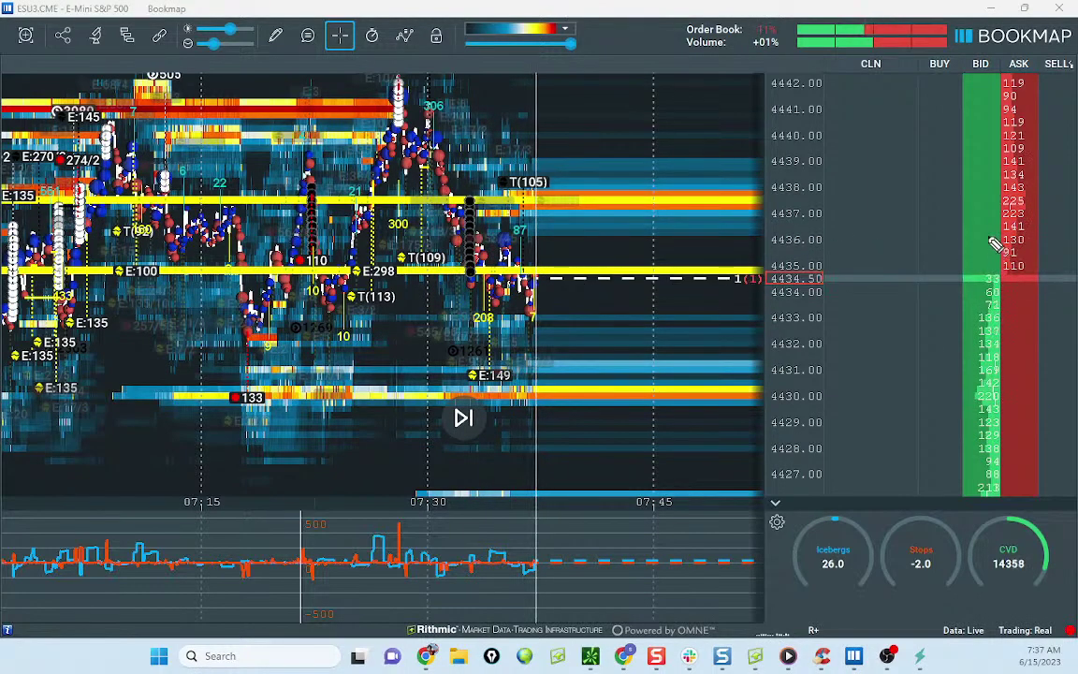
{"action": "left_click_drag", "start_coordinate": [926, 346], "coordinate": [1026, 198]}
{"action": "left_click_drag", "start_coordinate": [992, 272], "coordinate": [1012, 305]}
{"action": "left_click_drag", "start_coordinate": [1026, 262], "coordinate": [989, 305]}
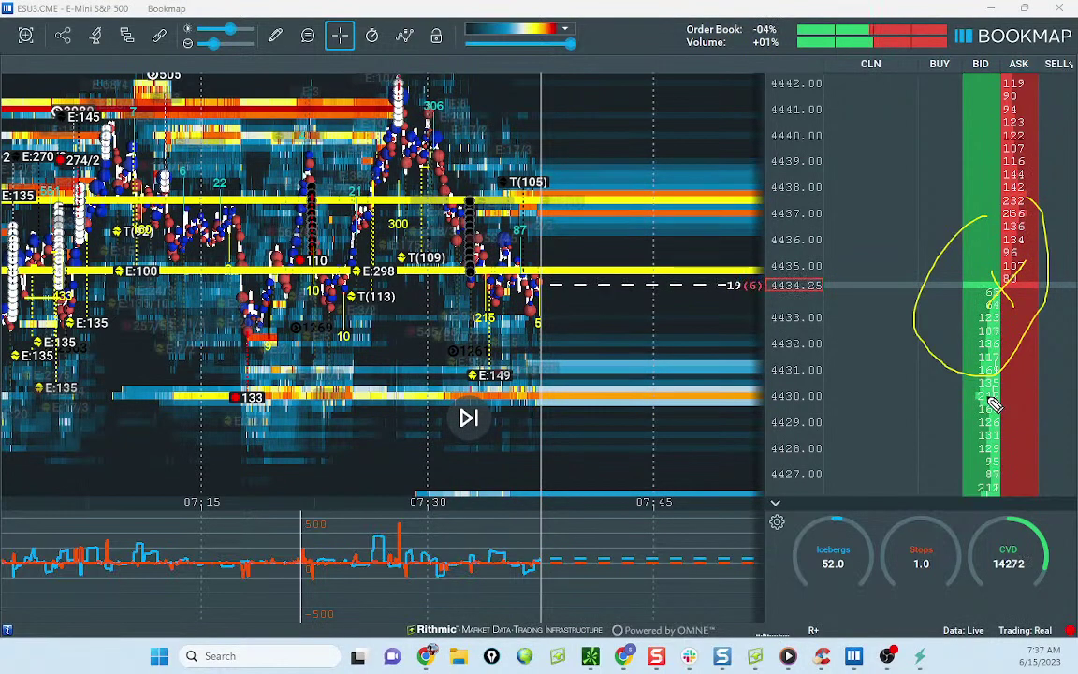
{"action": "left_click_drag", "start_coordinate": [963, 326], "coordinate": [1039, 243]}
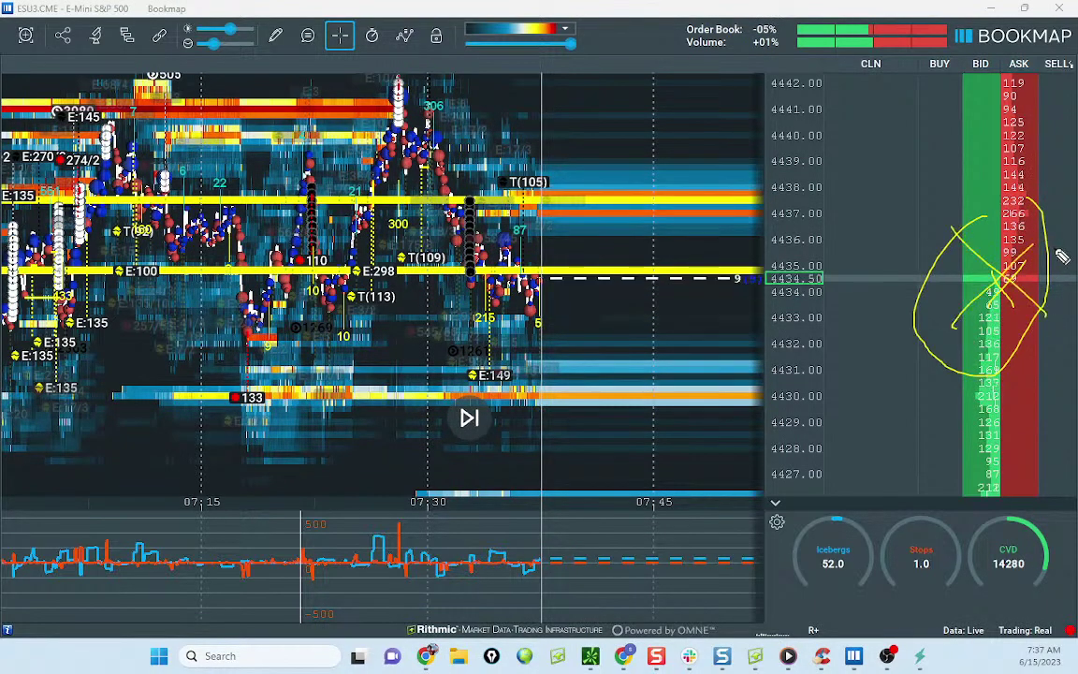
{"action": "left_click_drag", "start_coordinate": [901, 243], "coordinate": [1001, 389]}
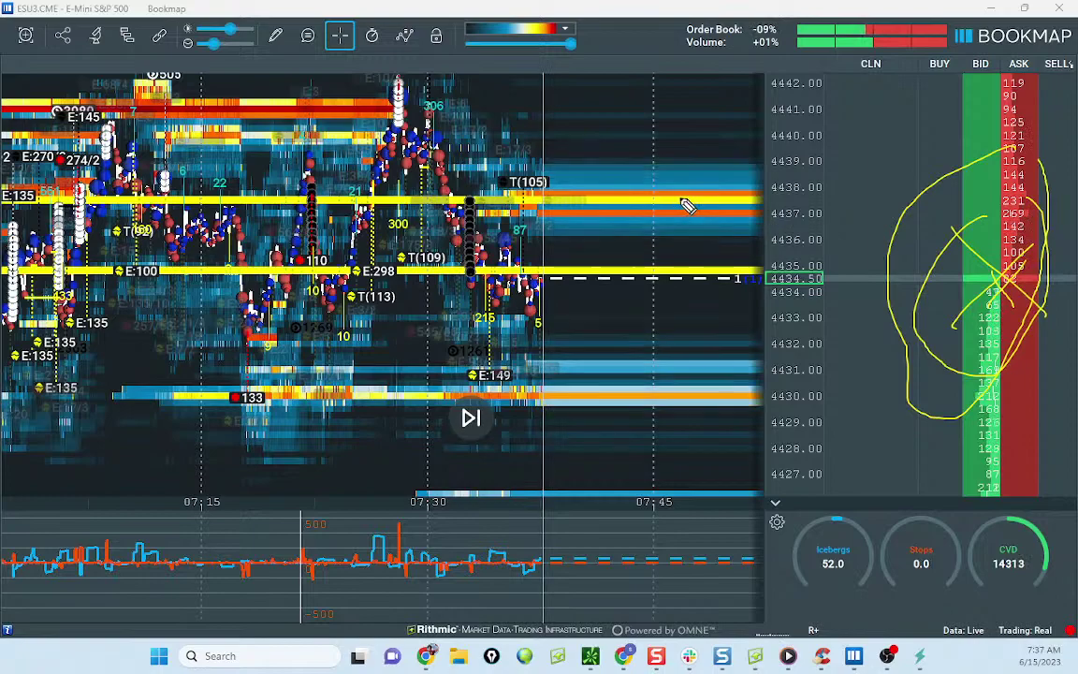
{"action": "mouse_move", "coordinate": [919, 185]}
{"action": "left_mouse_down"}
{"action": "mouse_move", "coordinate": [1022, 239]}
{"action": "mouse_move", "coordinate": [1018, 187]}
{"action": "left_mouse_up"}
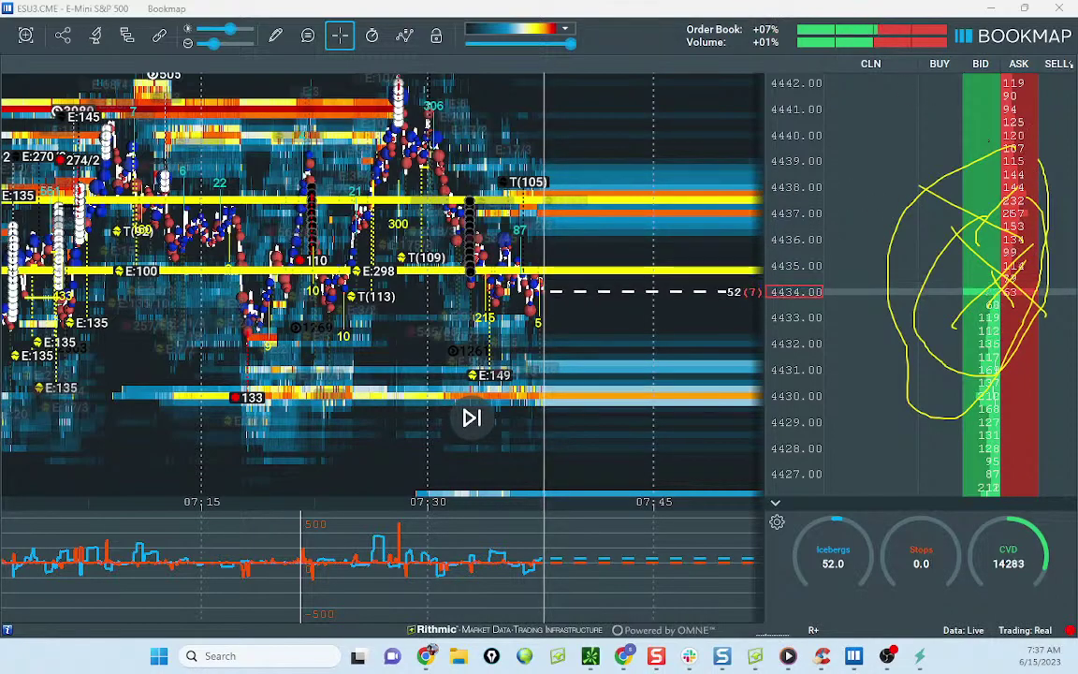
{"action": "key", "text": "Escape"}
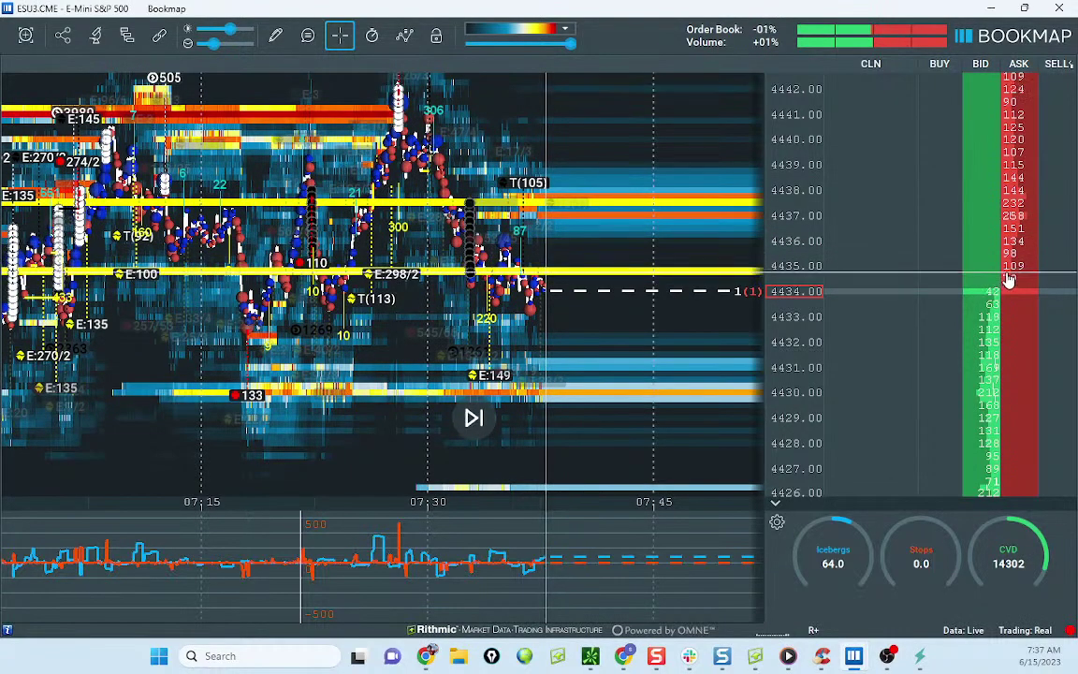
Step: Sketch an arc along the upper yellow line and a path falling through the lower yellow line to a cross near 4429.50
{"action": "scroll", "coordinate": [800, 270], "scroll_direction": "up", "scroll_amount": 1}
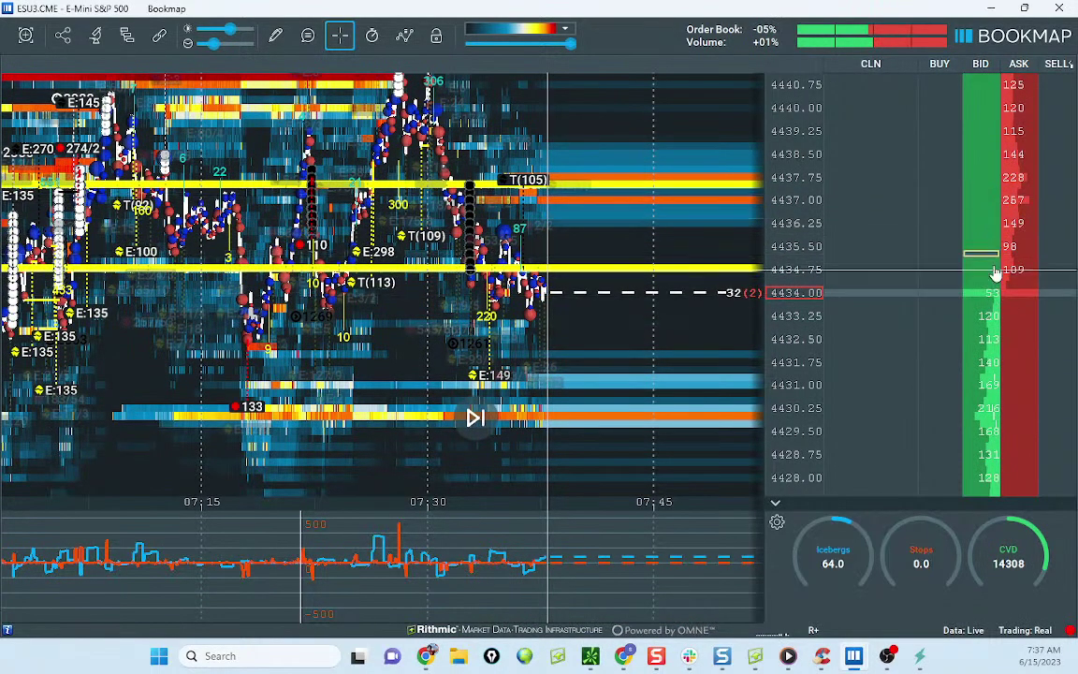
{"action": "scroll", "coordinate": [756, 281], "scroll_direction": "down", "scroll_amount": 3}
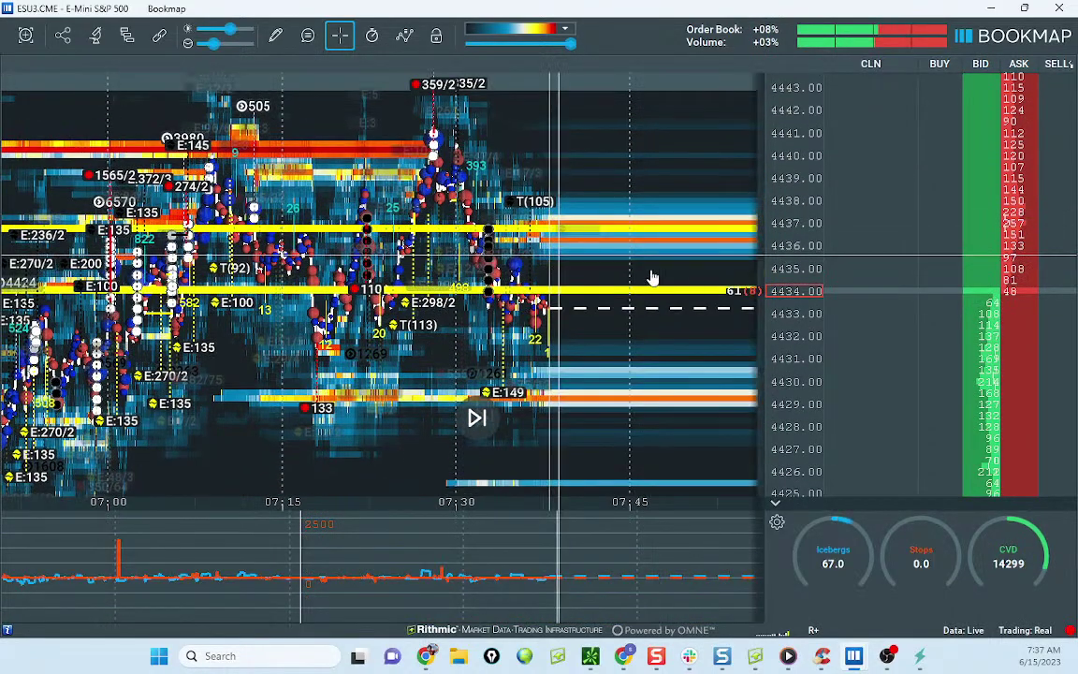
{"action": "scroll", "coordinate": [794, 290], "scroll_direction": "up", "scroll_amount": 2}
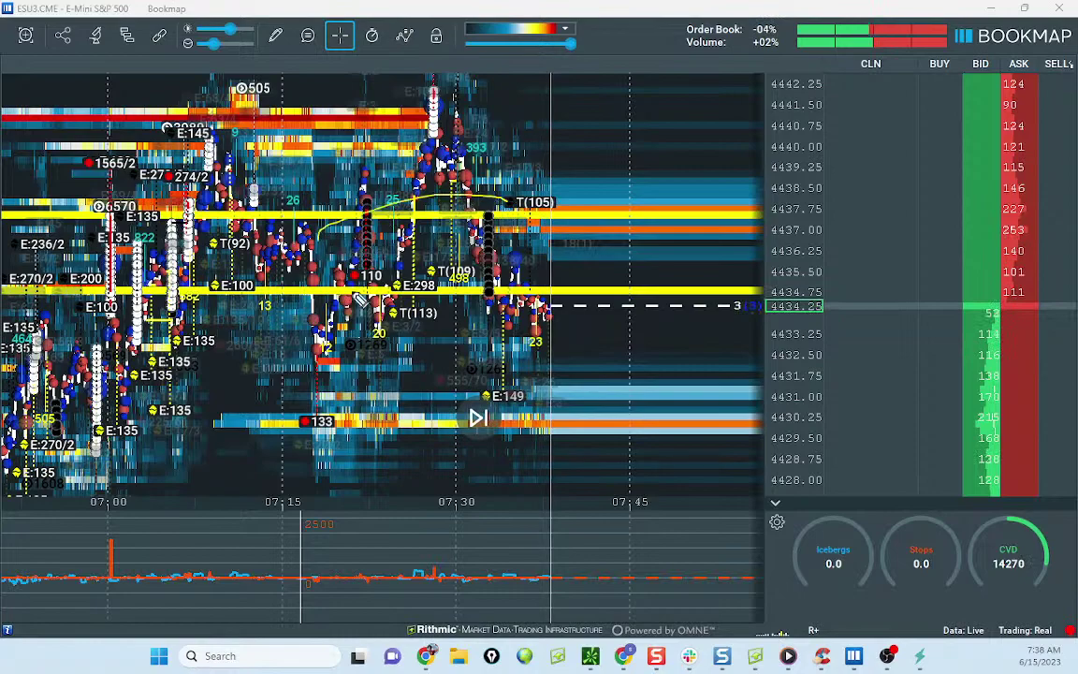
{"action": "mouse_move", "coordinate": [479, 383]}
{"action": "left_mouse_down"}
{"action": "mouse_move", "coordinate": [482, 444]}
{"action": "mouse_move", "coordinate": [494, 447]}
{"action": "left_mouse_up"}
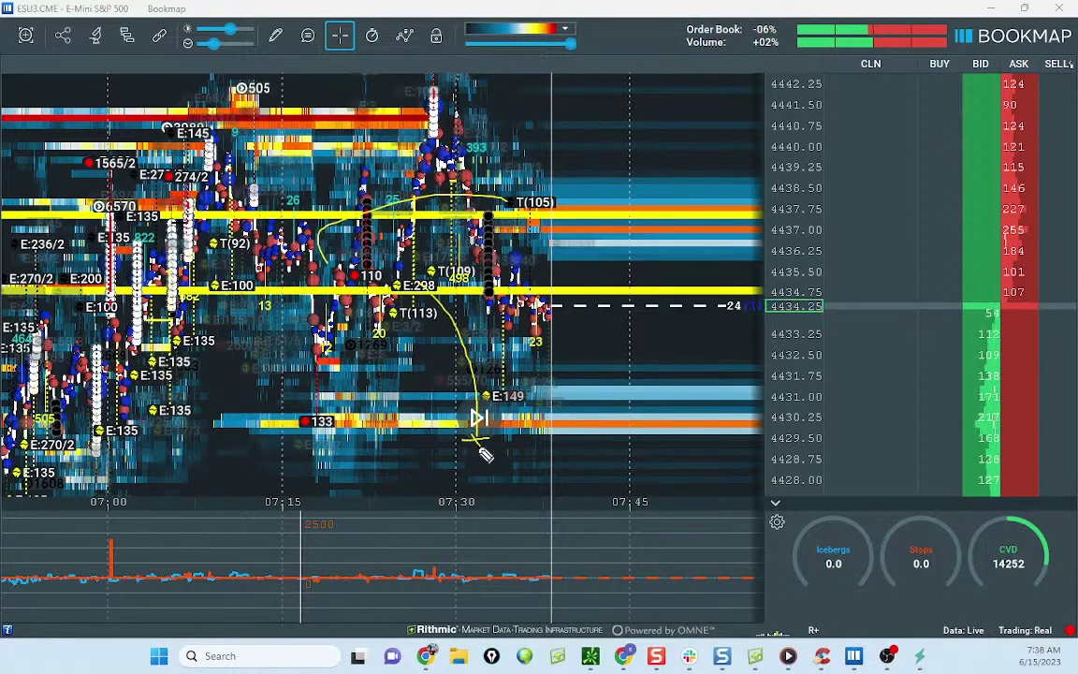
Step: Annotate the ES heatmap with a projected dip-and-rally path and a zigzag across the yellow zone, clearing each drawing
{"action": "left_click_drag", "start_coordinate": [625, 89], "coordinate": [587, 88]}
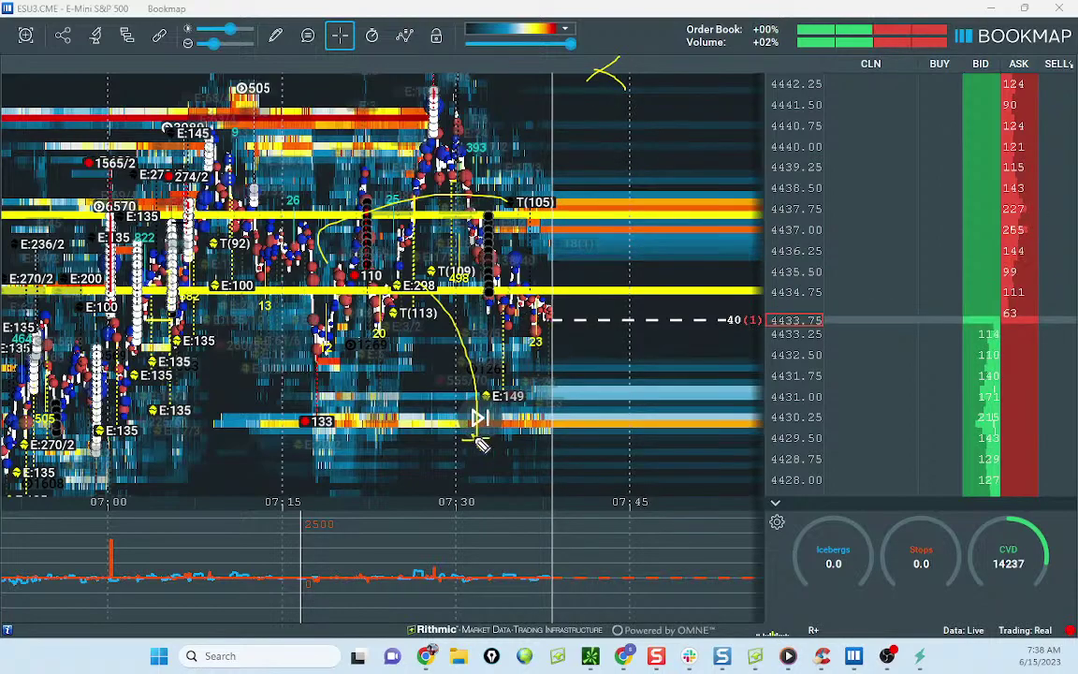
{"action": "left_click_drag", "start_coordinate": [479, 440], "coordinate": [561, 297]}
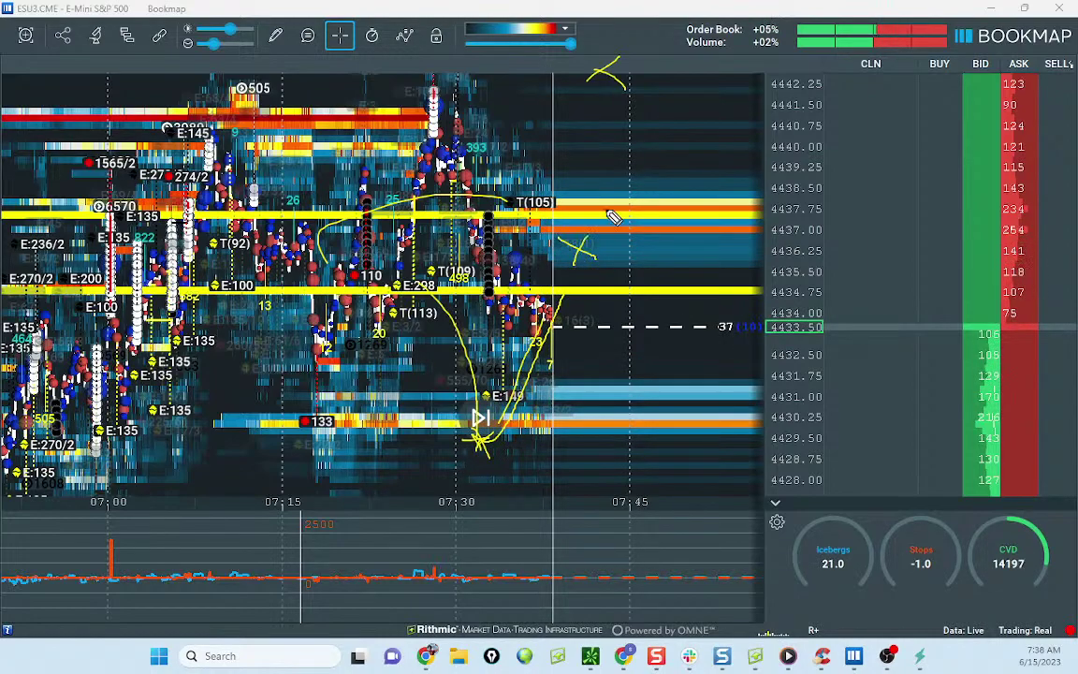
{"action": "left_click_drag", "start_coordinate": [609, 214], "coordinate": [592, 253]}
{"action": "left_click_drag", "start_coordinate": [590, 42], "coordinate": [620, 79]}
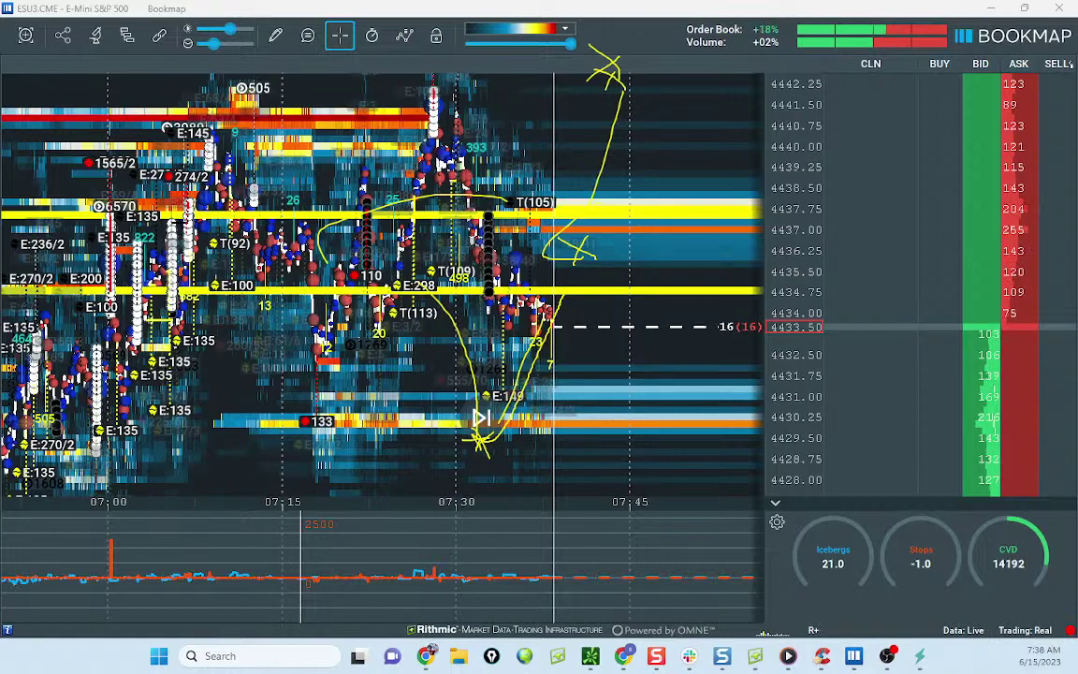
{"action": "key", "text": "e"}
{"action": "mouse_move", "coordinate": [478, 304]}
{"action": "left_mouse_down"}
{"action": "mouse_move", "coordinate": [650, 279]}
{"action": "mouse_move", "coordinate": [749, 311]}
{"action": "left_mouse_up"}
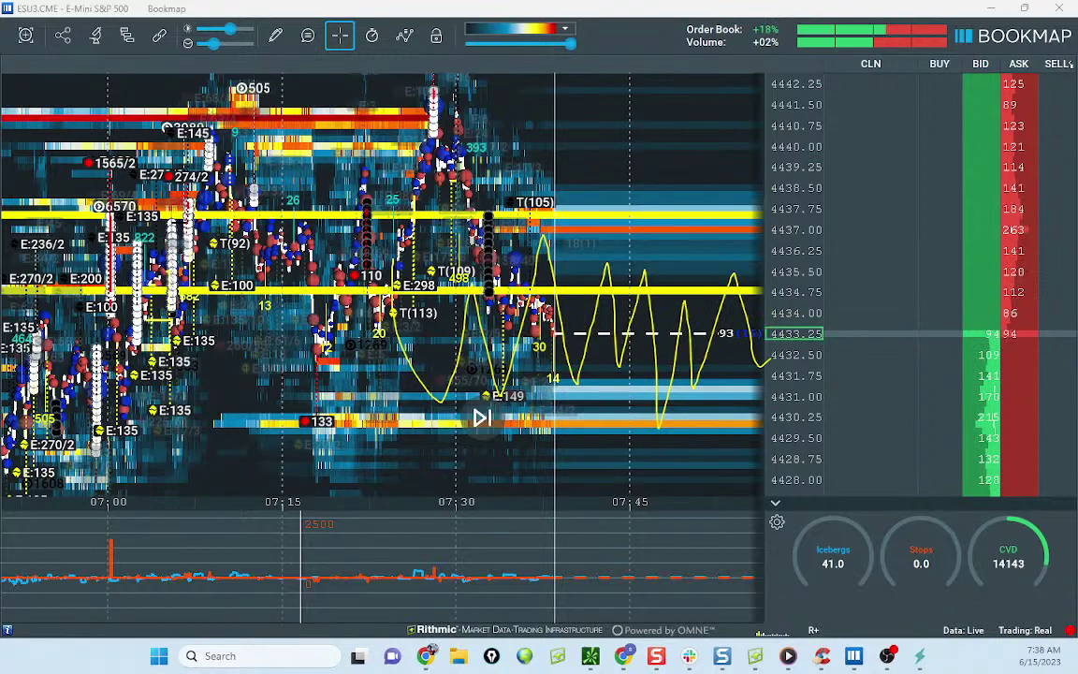
{"action": "key", "text": "Escape"}
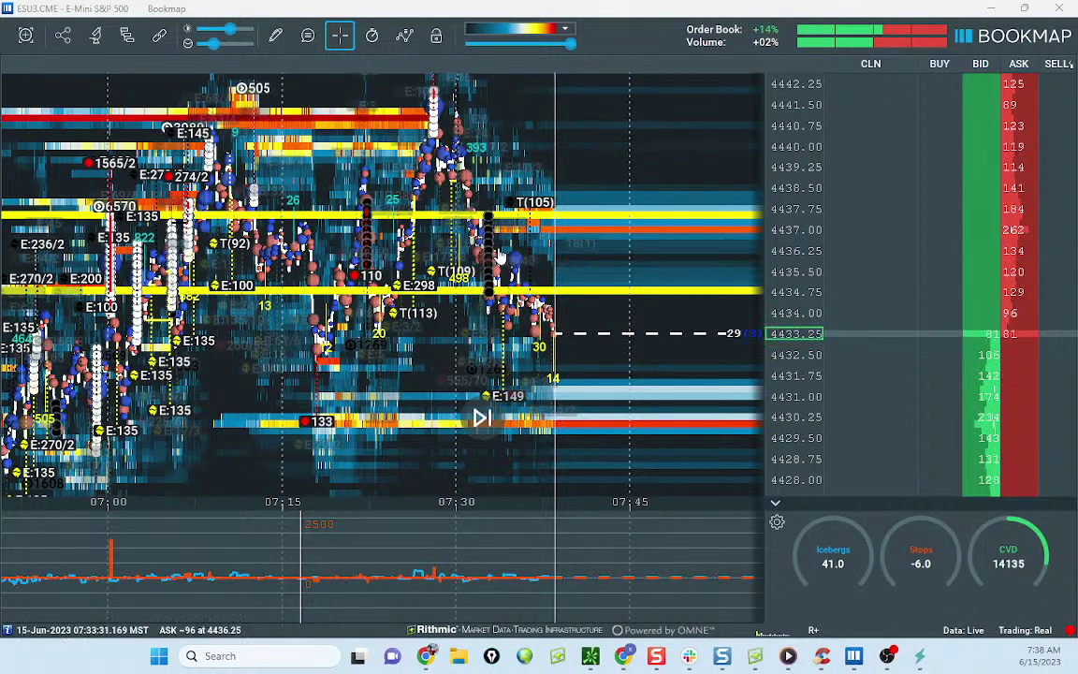
Step: Switch to the ATR Reversion Calcs spreadsheet in Chrome and set the ES ATR-Actual value to 5.37
{"action": "scroll", "coordinate": [444, 241], "scroll_direction": "down", "scroll_amount": 2}
{"action": "left_click_drag", "start_coordinate": [441, 234], "coordinate": [689, 221]}
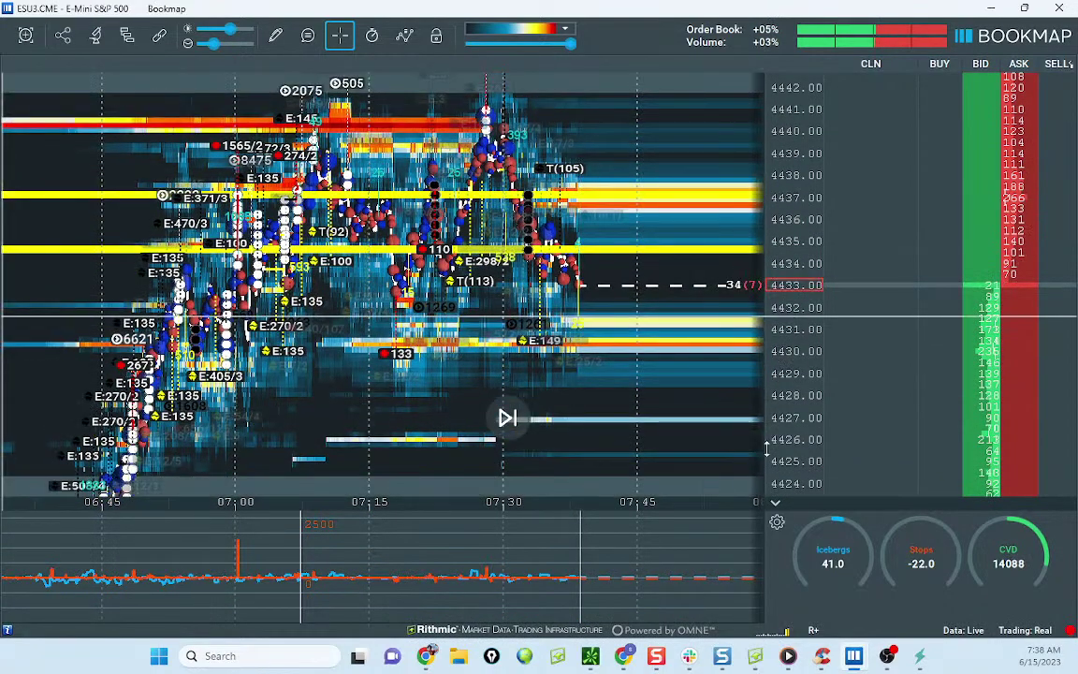
{"action": "left_click", "coordinate": [623, 656]}
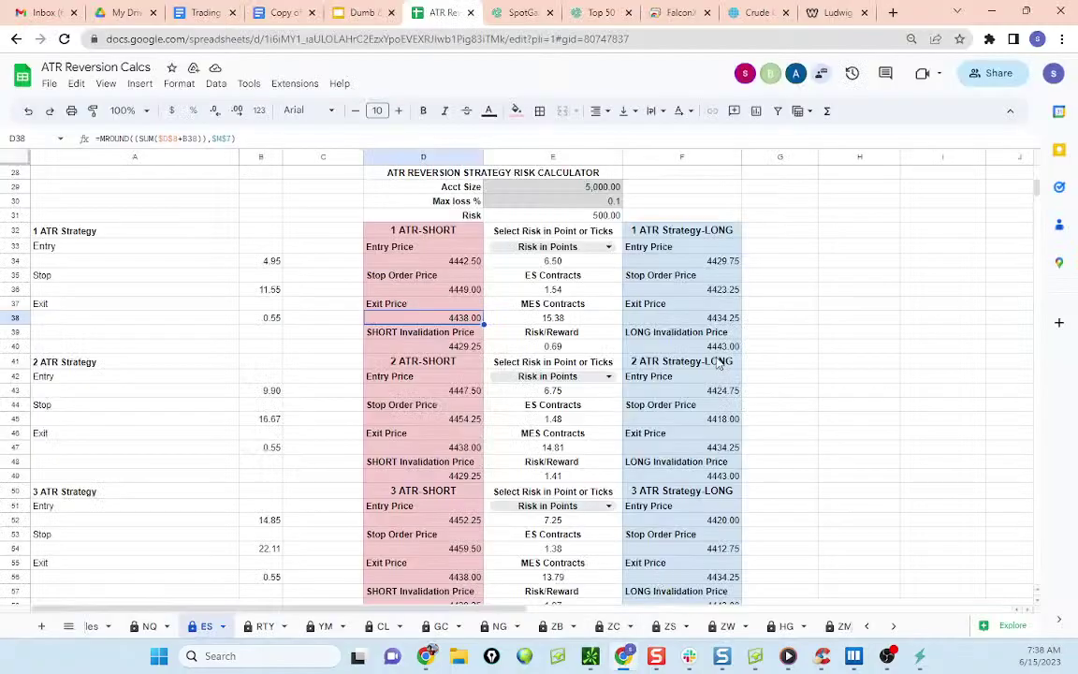
{"action": "scroll", "coordinate": [339, 287], "scroll_direction": "up", "scroll_amount": 5}
{"action": "scroll", "coordinate": [272, 260], "scroll_direction": "up", "scroll_amount": 5}
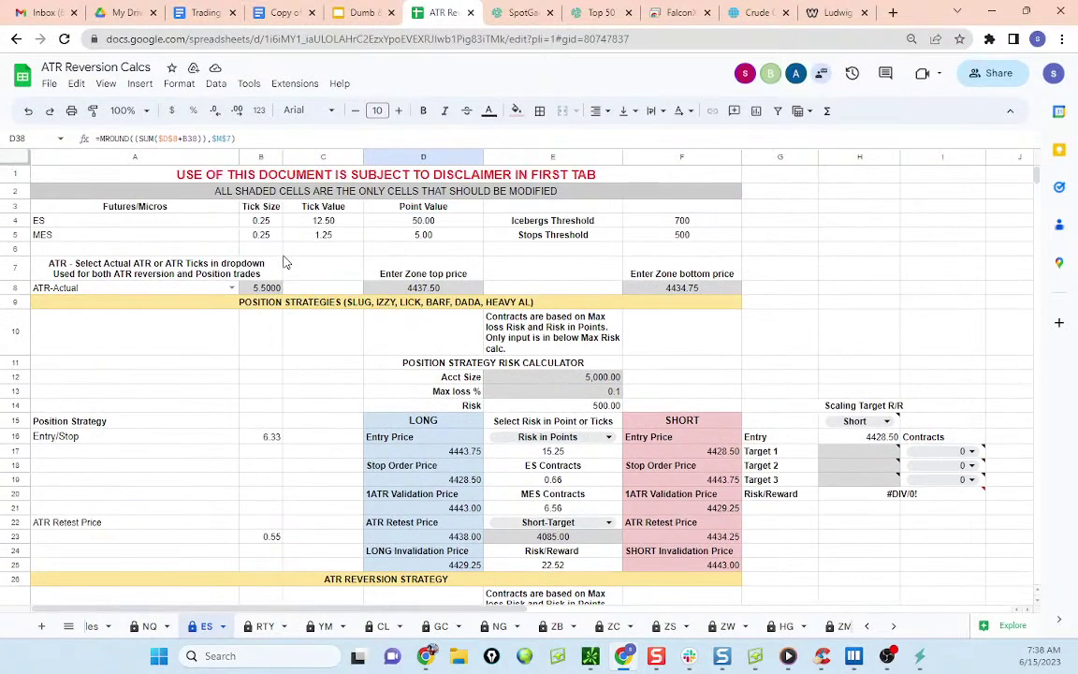
{"action": "left_click", "coordinate": [272, 288]}
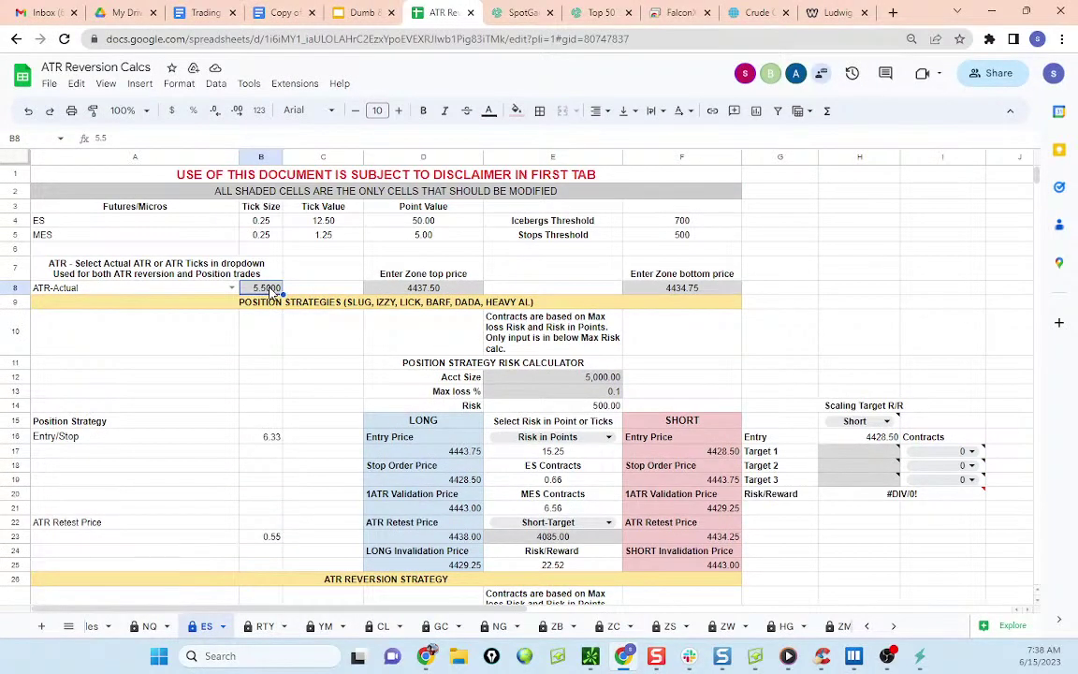
{"action": "type", "text": "5.37"}
{"action": "left_click", "coordinate": [311, 330]}
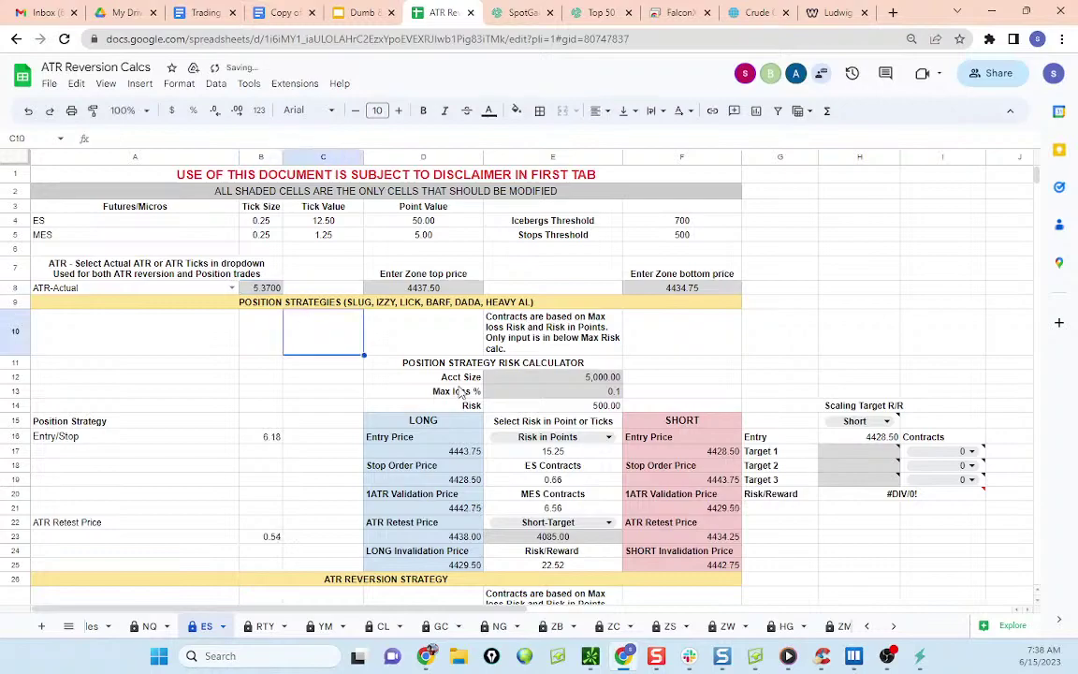
Step: Check the Position Strategy's short entry price, and return to the ES chart in Bookmap to examine a wider price range
{"action": "left_click", "coordinate": [736, 453]}
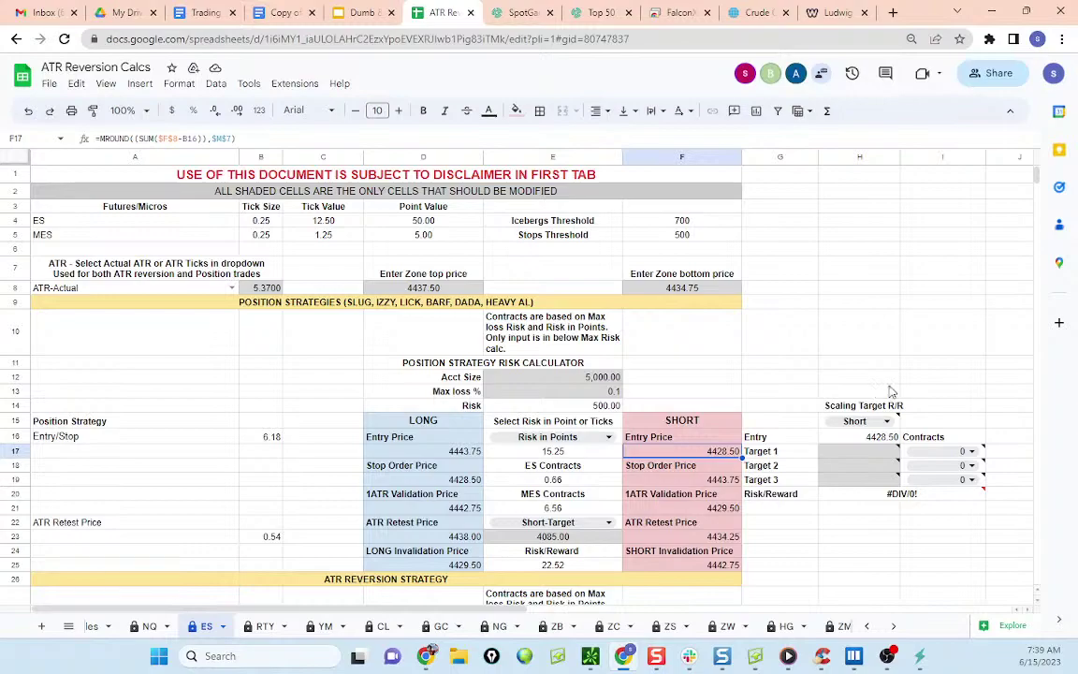
{"action": "left_click", "coordinate": [991, 11]}
{"action": "scroll", "coordinate": [793, 200], "scroll_direction": "up", "scroll_amount": 1}
{"action": "left_click_drag", "start_coordinate": [671, 245], "coordinate": [636, 285]}
{"action": "scroll", "coordinate": [617, 258], "scroll_direction": "down", "scroll_amount": 2}
{"action": "scroll", "coordinate": [788, 256], "scroll_direction": "down", "scroll_amount": 1}
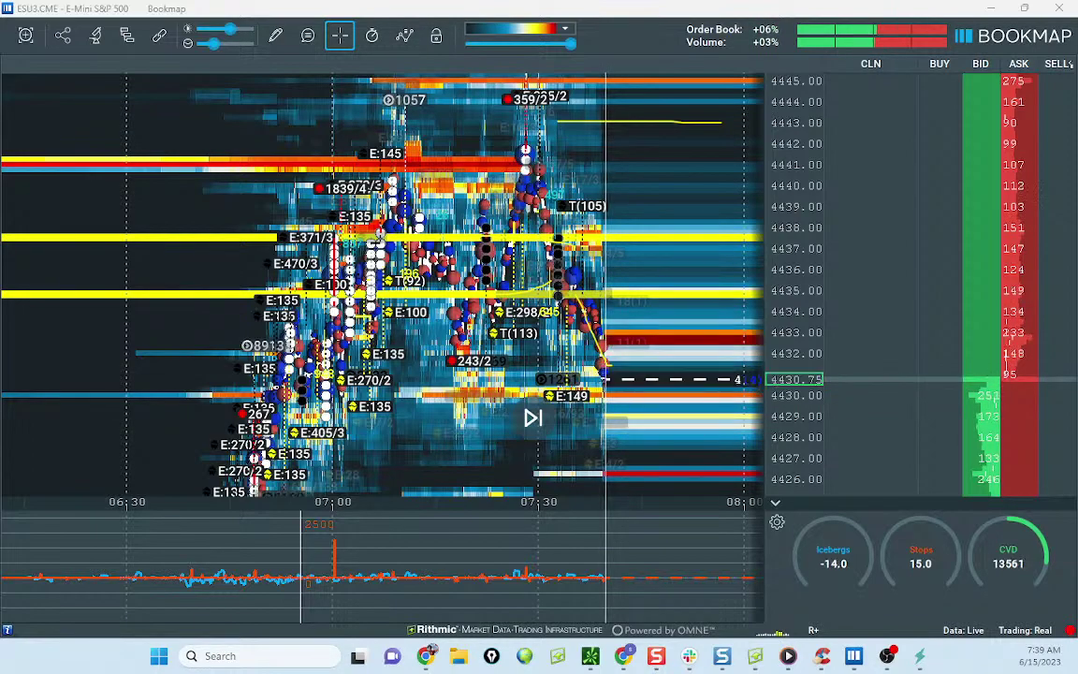
{"action": "left_click_drag", "start_coordinate": [769, 188], "coordinate": [769, 220]}
{"action": "left_click_drag", "start_coordinate": [618, 263], "coordinate": [603, 243]}
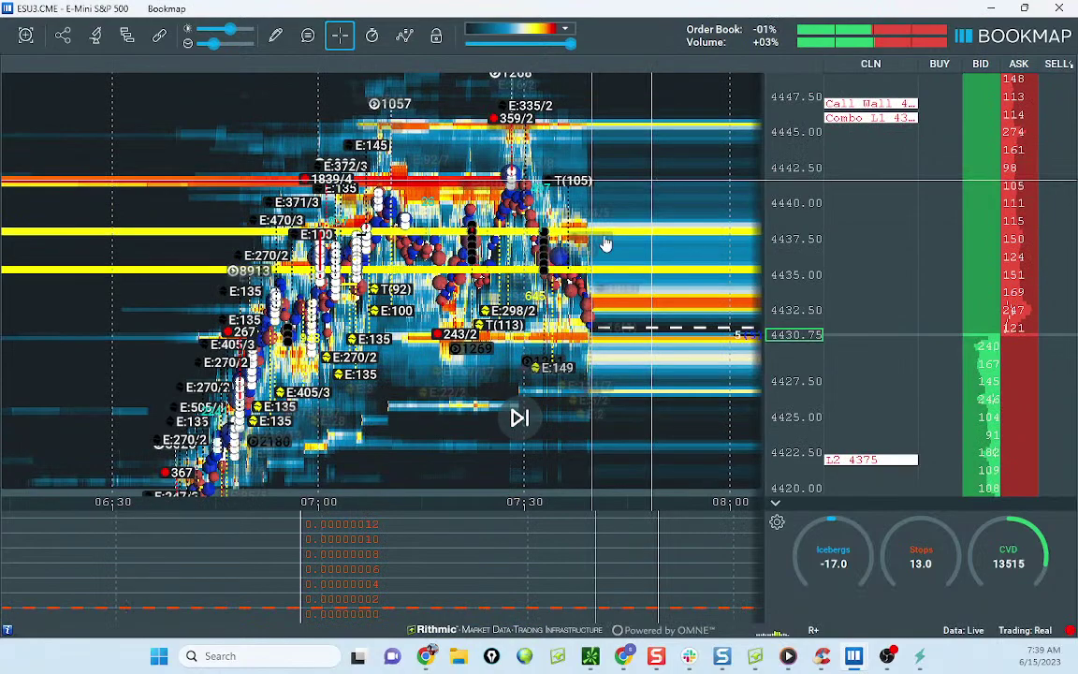
Step: Show the Delta % indicator as a line in the pane below the ES heatmap
{"action": "left_click", "coordinate": [777, 522]}
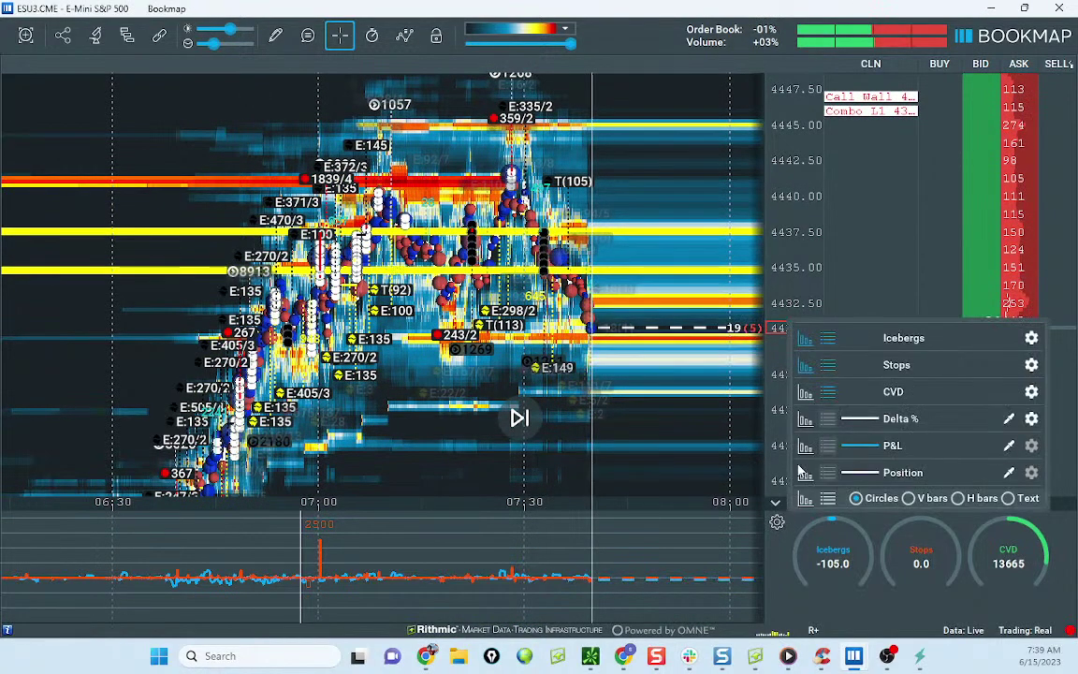
{"action": "left_click", "coordinate": [805, 421]}
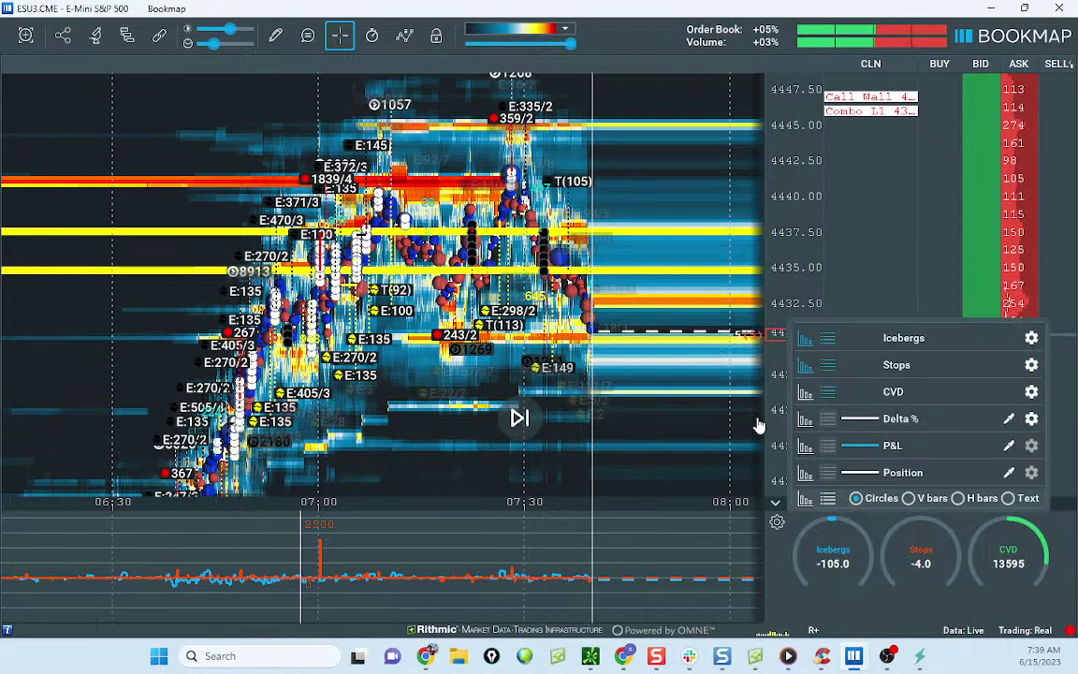
{"action": "left_click_drag", "start_coordinate": [598, 409], "coordinate": [641, 367]}
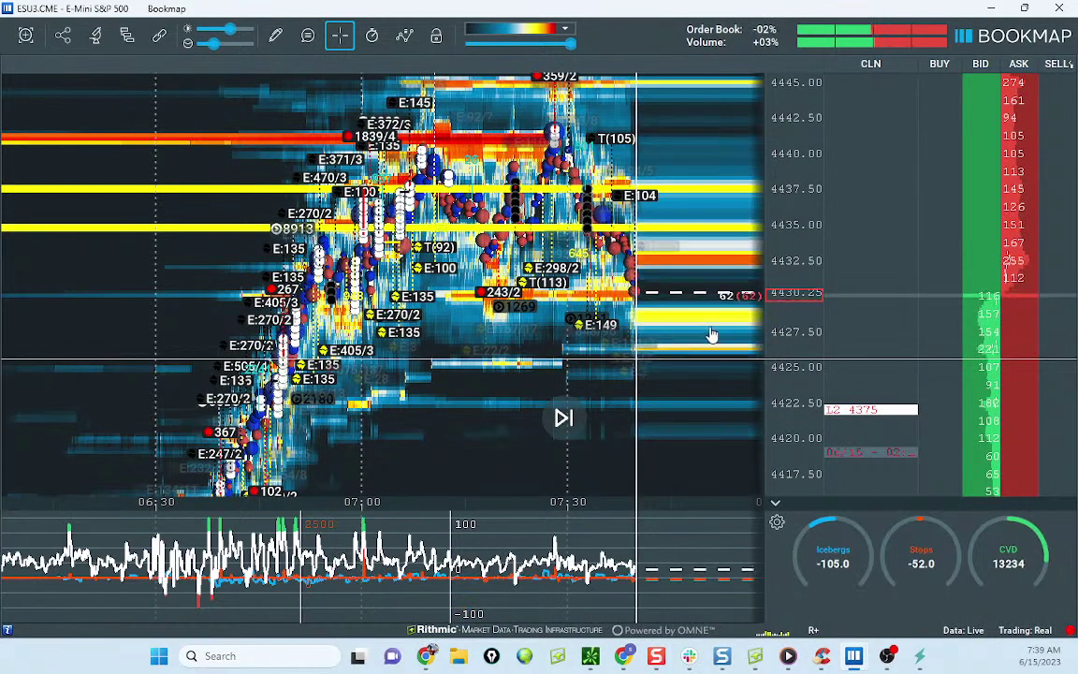
{"action": "left_click_drag", "start_coordinate": [797, 297], "coordinate": [797, 307]}
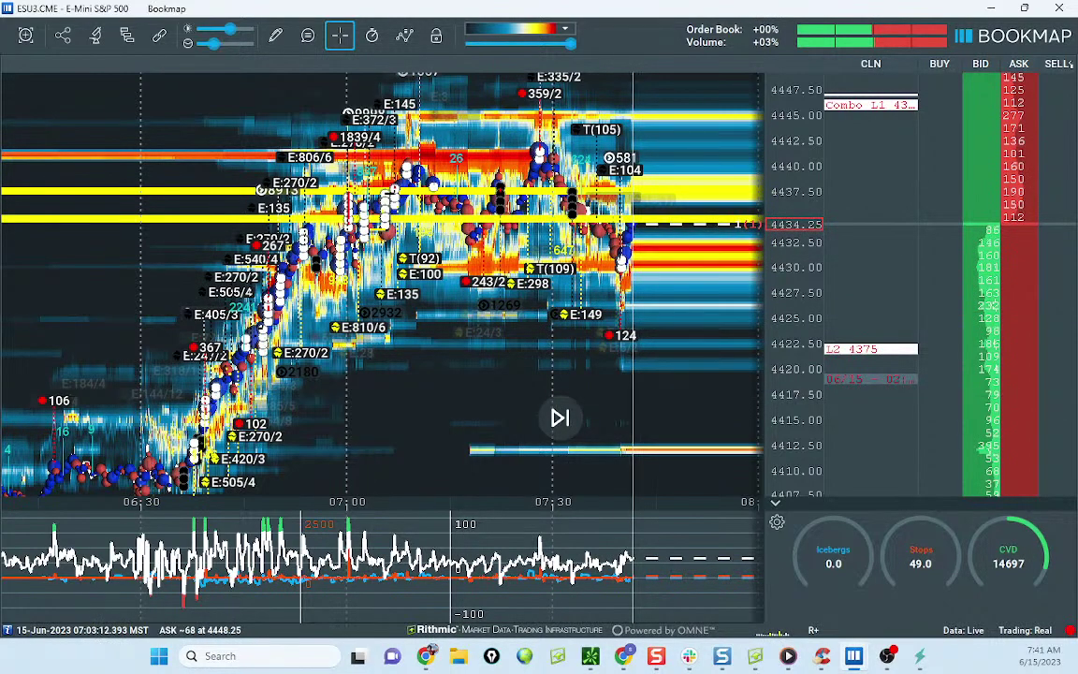
Step: Circle the price action from about 06:30 to past 07:30 with a large freehand loop, and clear it
{"action": "mouse_move", "coordinate": [474, 219]}
{"action": "left_mouse_down"}
{"action": "mouse_move", "coordinate": [150, 318]}
{"action": "mouse_move", "coordinate": [481, 585]}
{"action": "mouse_move", "coordinate": [722, 289]}
{"action": "mouse_move", "coordinate": [510, 142]}
{"action": "left_mouse_up"}
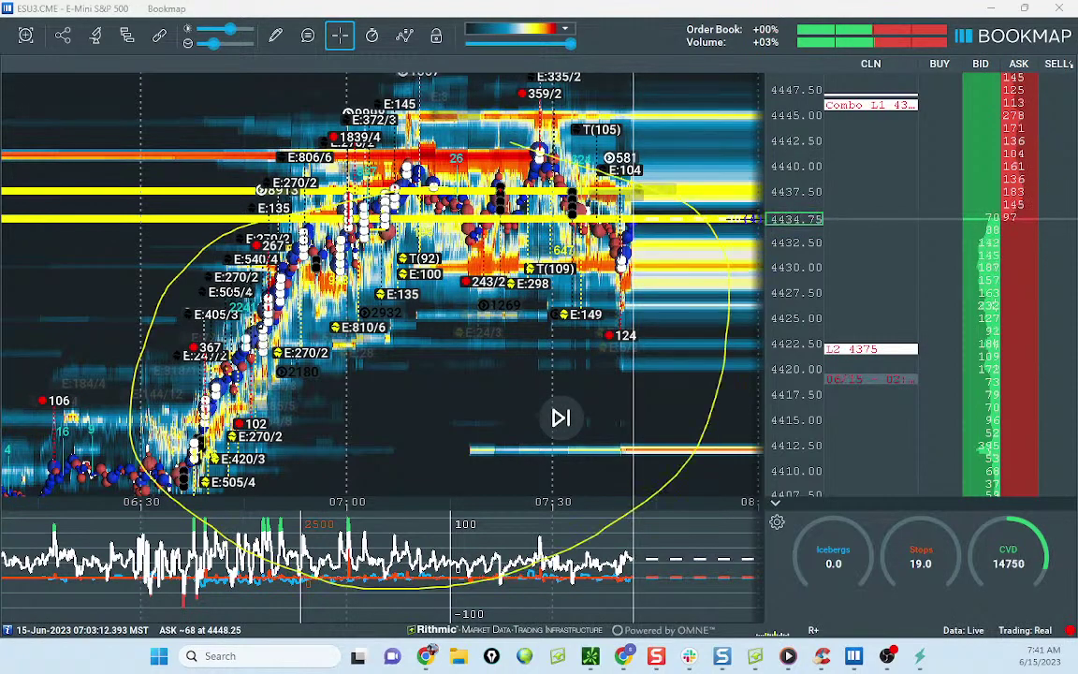
{"action": "key", "text": "Escape"}
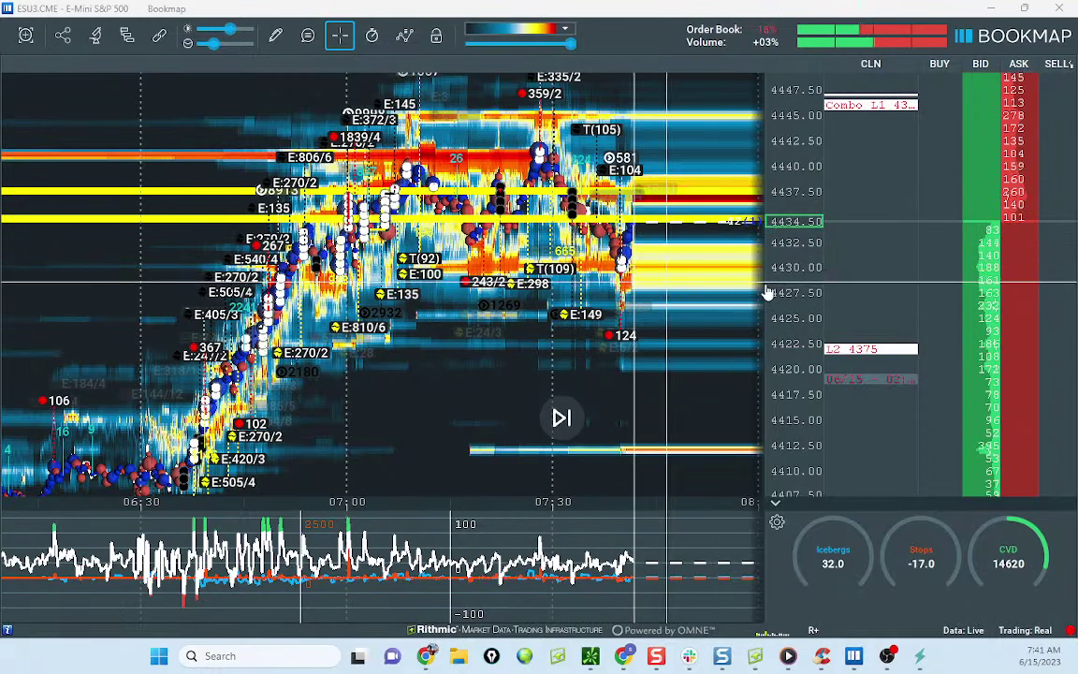
Step: Examine the dip around 07:40, and switch to the ATR Reversion Calcs spreadsheet to check the short 1ATR Validation Price
{"action": "scroll", "coordinate": [774, 270], "scroll_direction": "up", "scroll_amount": 1}
{"action": "scroll", "coordinate": [674, 317], "scroll_direction": "up", "scroll_amount": 2}
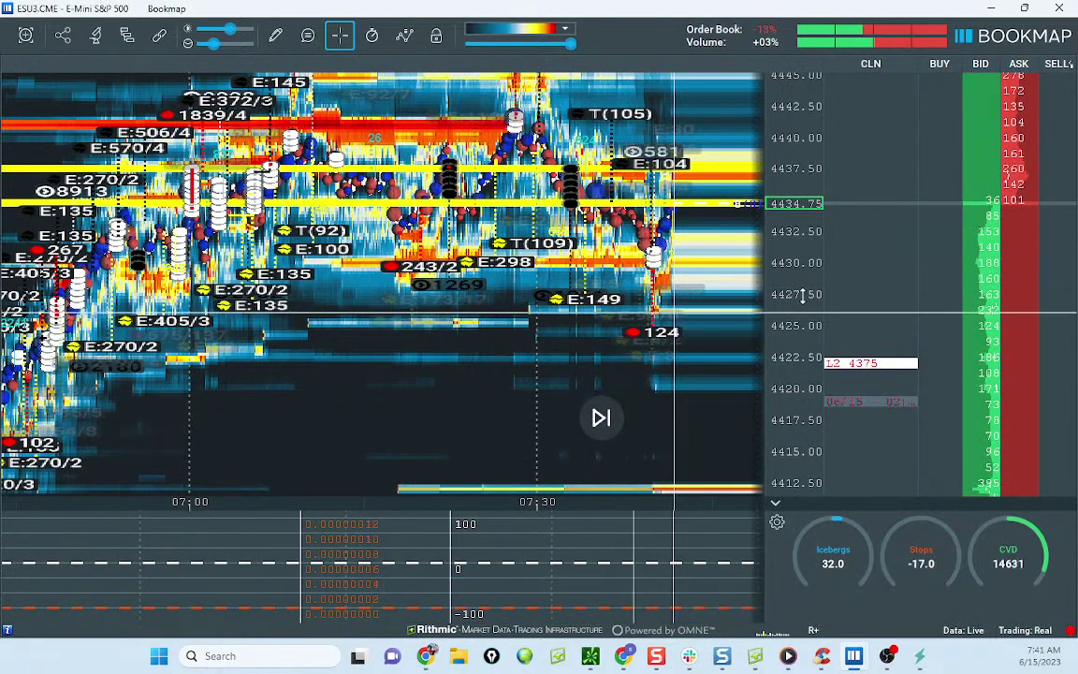
{"action": "scroll", "coordinate": [802, 294], "scroll_direction": "up", "scroll_amount": 5}
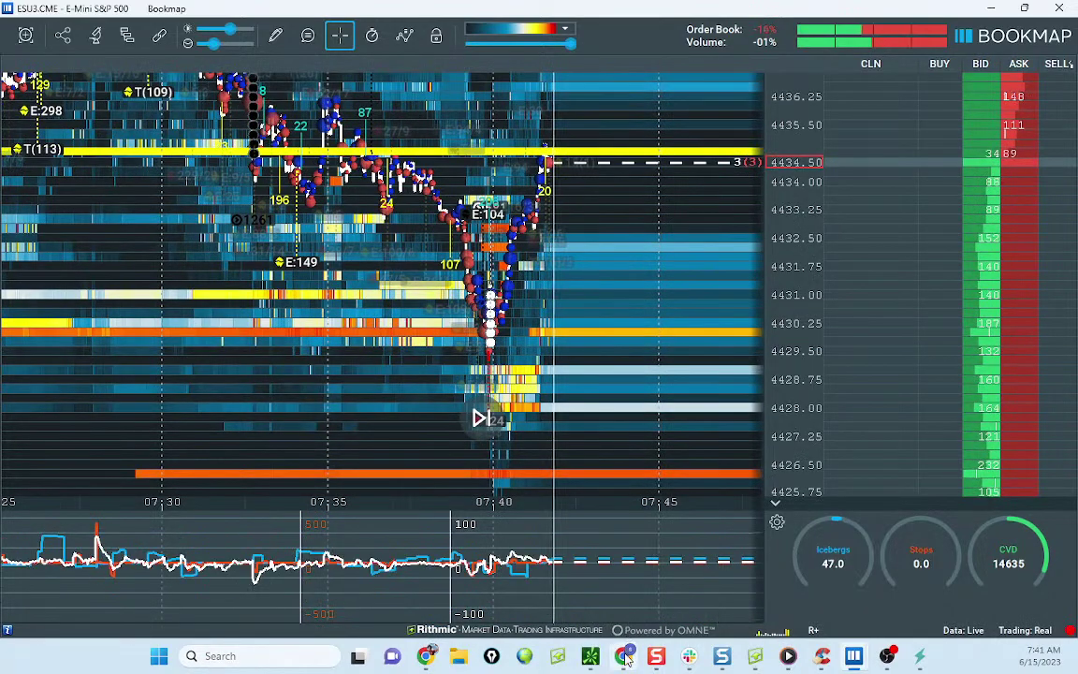
{"action": "left_click", "coordinate": [624, 656]}
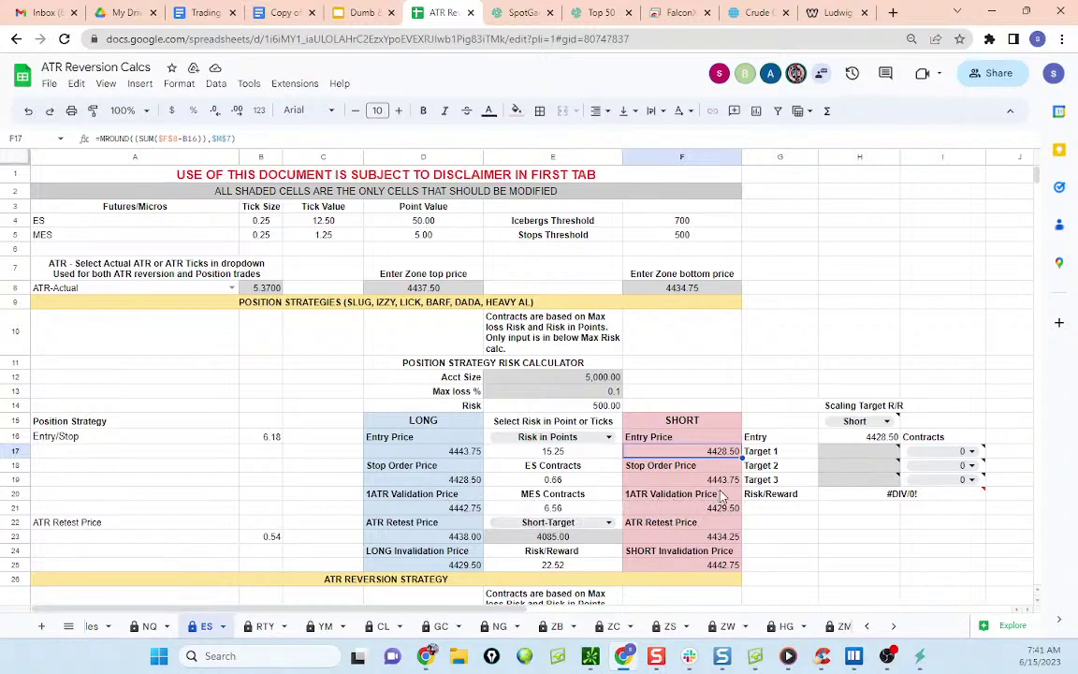
{"action": "left_click", "coordinate": [731, 512]}
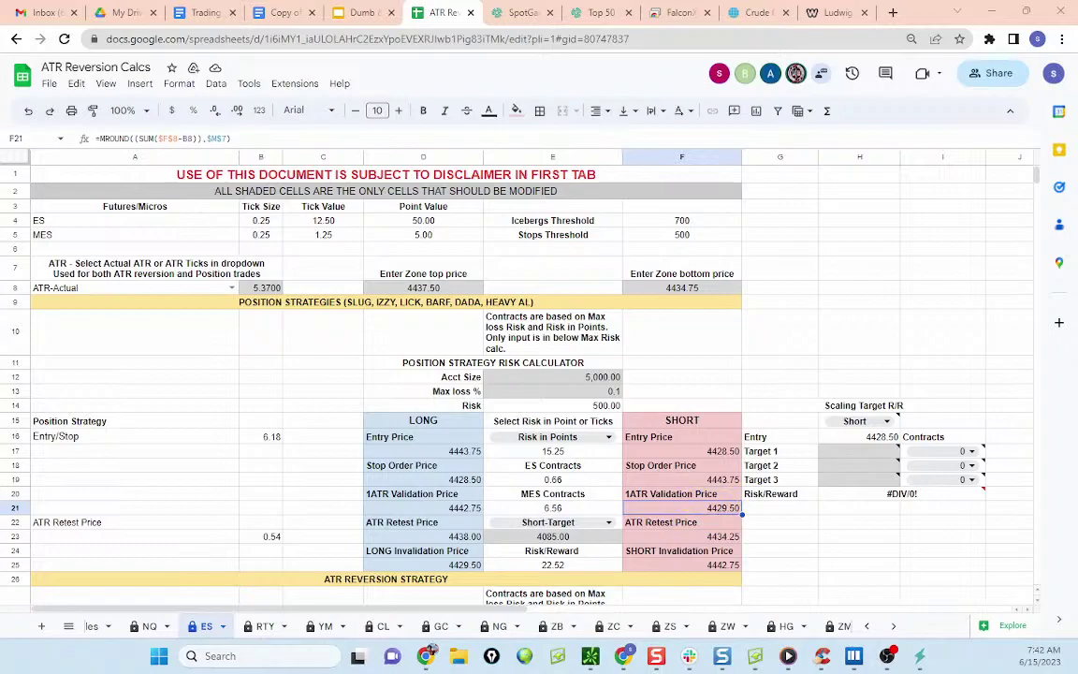
Step: Sketch two horizontal zone lines with a W-shaped price move below them beside the zone bottom price, and clear the sketch
{"action": "left_click_drag", "start_coordinate": [739, 270], "coordinate": [802, 268]}
{"action": "mouse_move", "coordinate": [724, 300]}
{"action": "left_mouse_down"}
{"action": "mouse_move", "coordinate": [802, 300]}
{"action": "mouse_move", "coordinate": [772, 360]}
{"action": "mouse_move", "coordinate": [780, 300]}
{"action": "mouse_move", "coordinate": [787, 365]}
{"action": "left_mouse_up"}
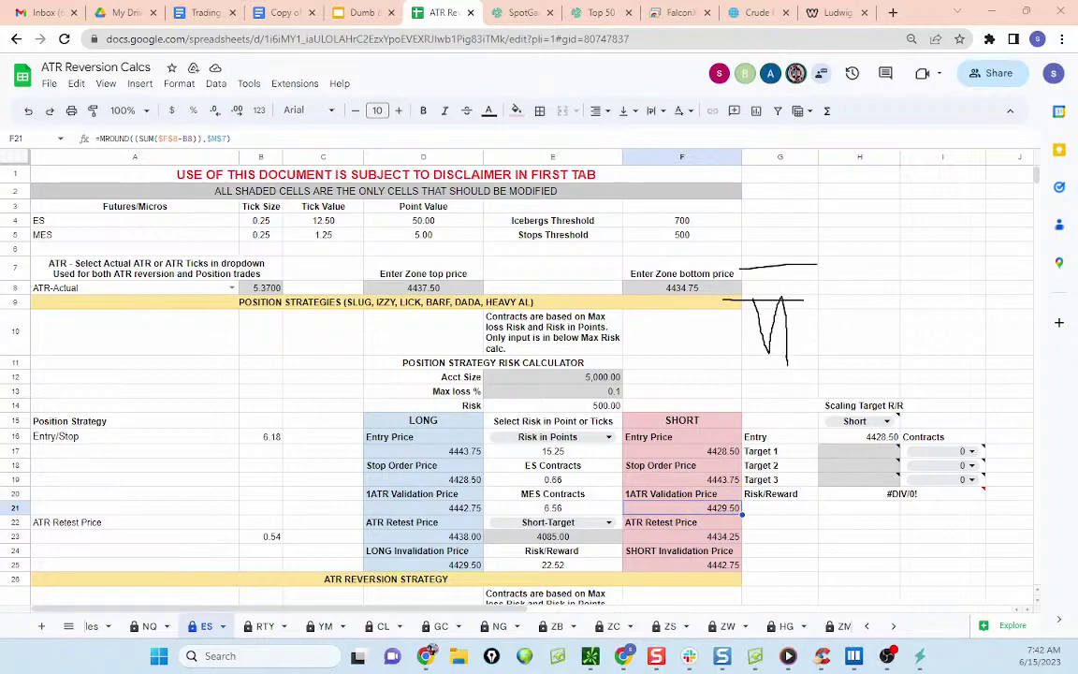
{"action": "key", "text": "Escape"}
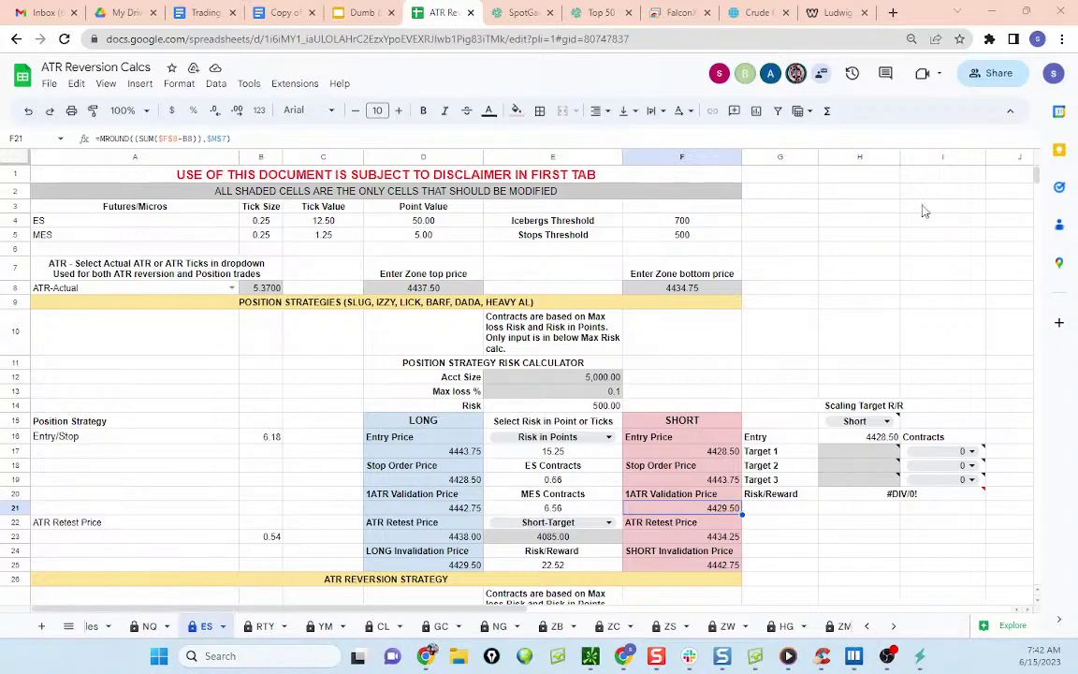
Step: Check the entry price of the 1 ATR Strategy-LONG in the ATR reversion risk calculator
{"action": "left_click", "coordinate": [990, 12]}
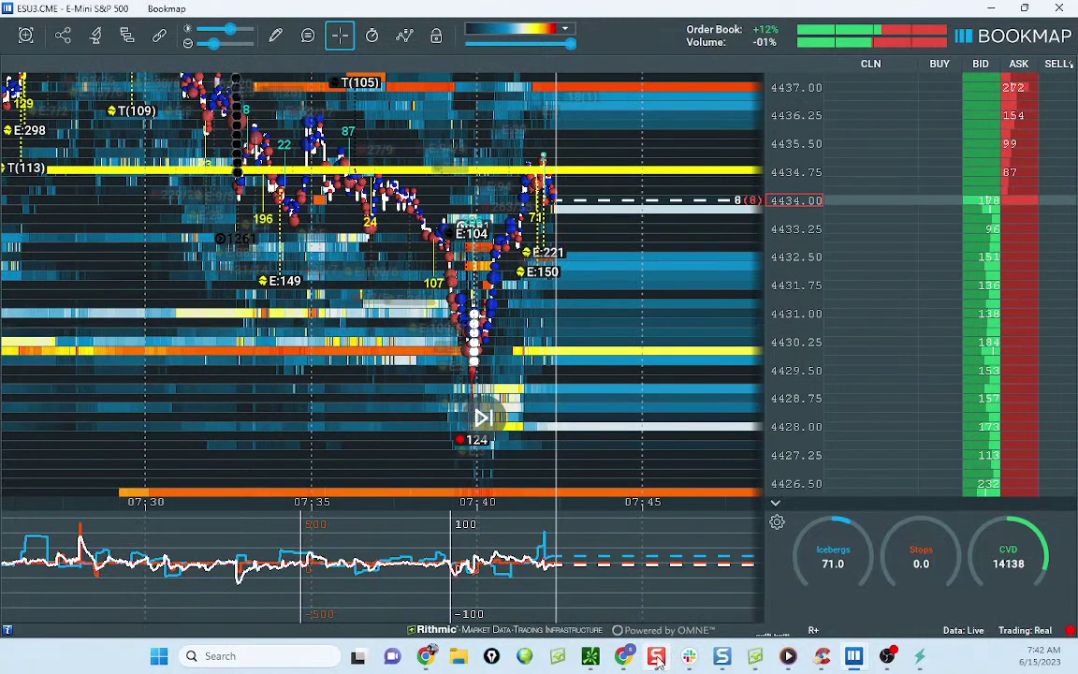
{"action": "left_click", "coordinate": [622, 656]}
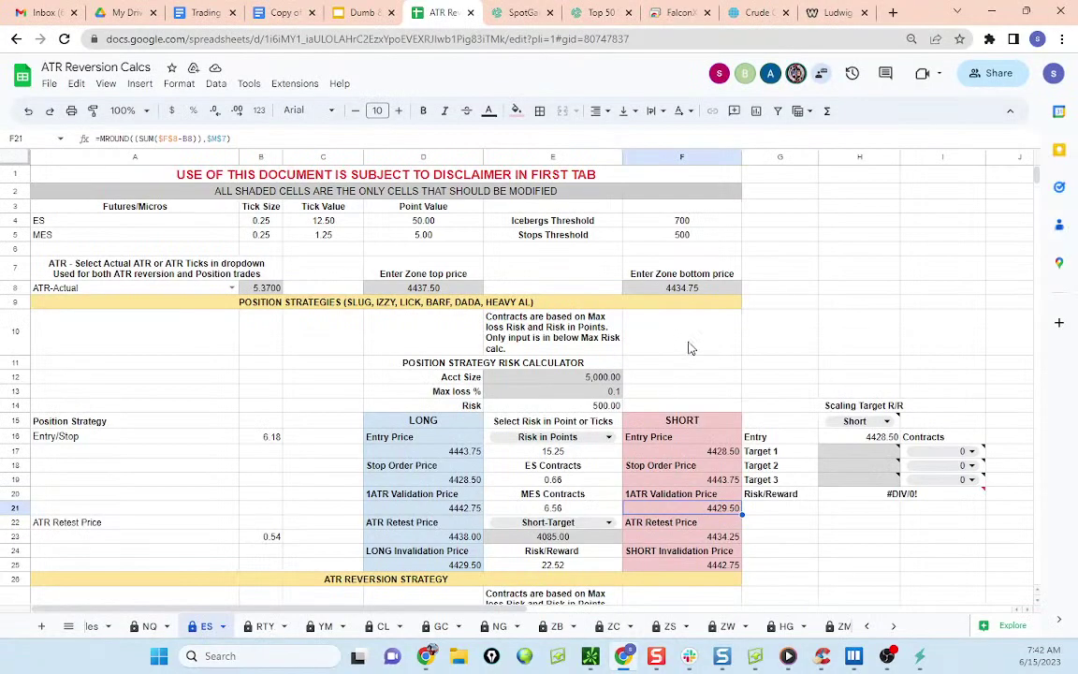
{"action": "scroll", "coordinate": [688, 347], "scroll_direction": "down", "scroll_amount": 9}
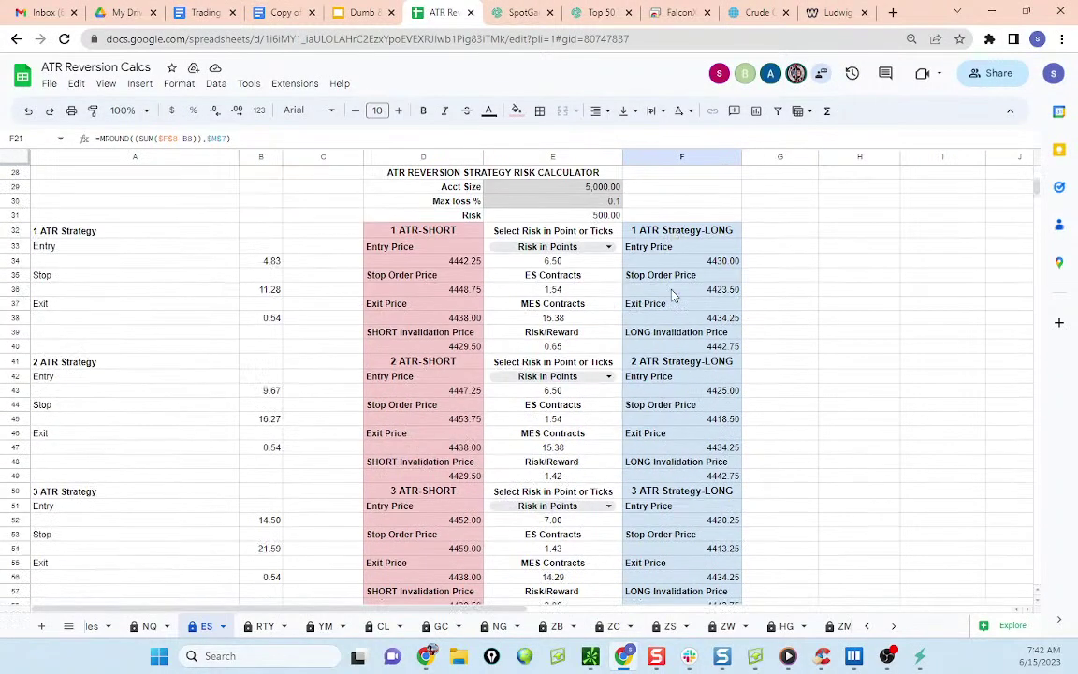
{"action": "left_click", "coordinate": [727, 264]}
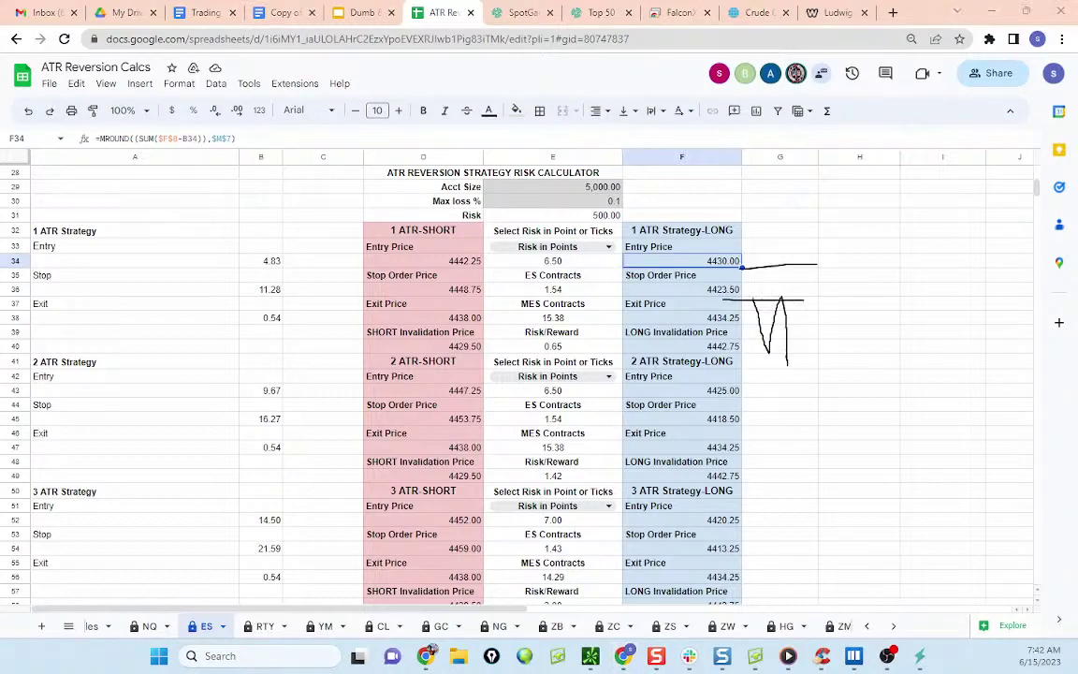
{"action": "mouse_move", "coordinate": [662, 217]}
{"action": "left_mouse_down"}
{"action": "mouse_move", "coordinate": [612, 232]}
{"action": "mouse_move", "coordinate": [670, 217]}
{"action": "left_mouse_up"}
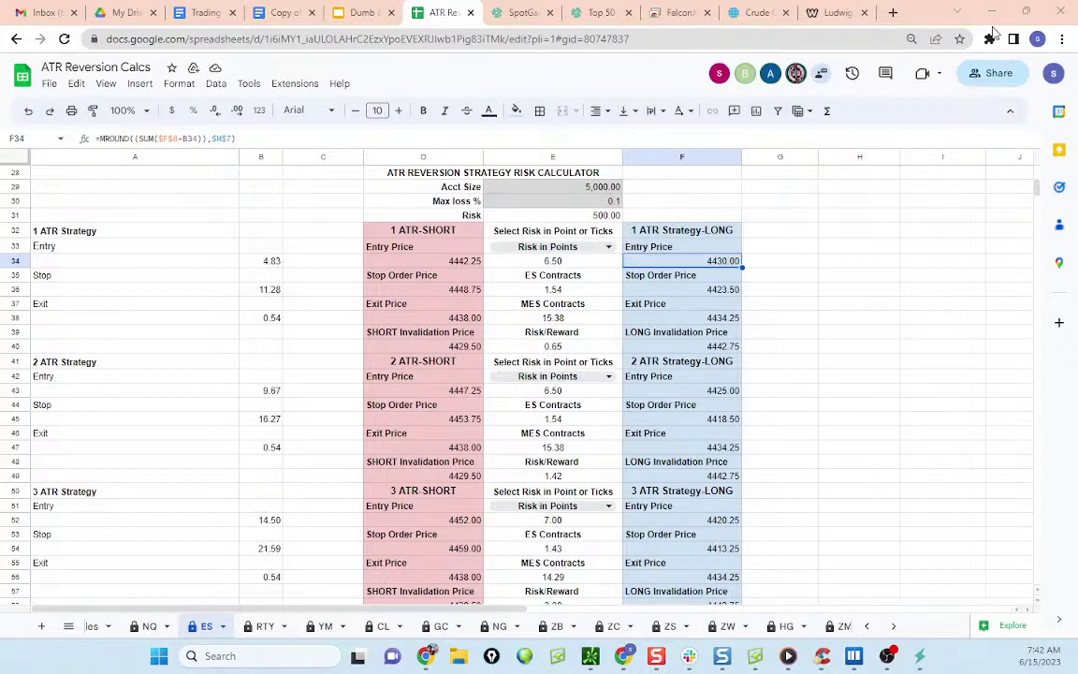
Step: Return to the ES chart in Bookmap, trace the V-shaped dip and recovery through the lower yellow line, and clear the drawings
{"action": "left_click", "coordinate": [991, 12]}
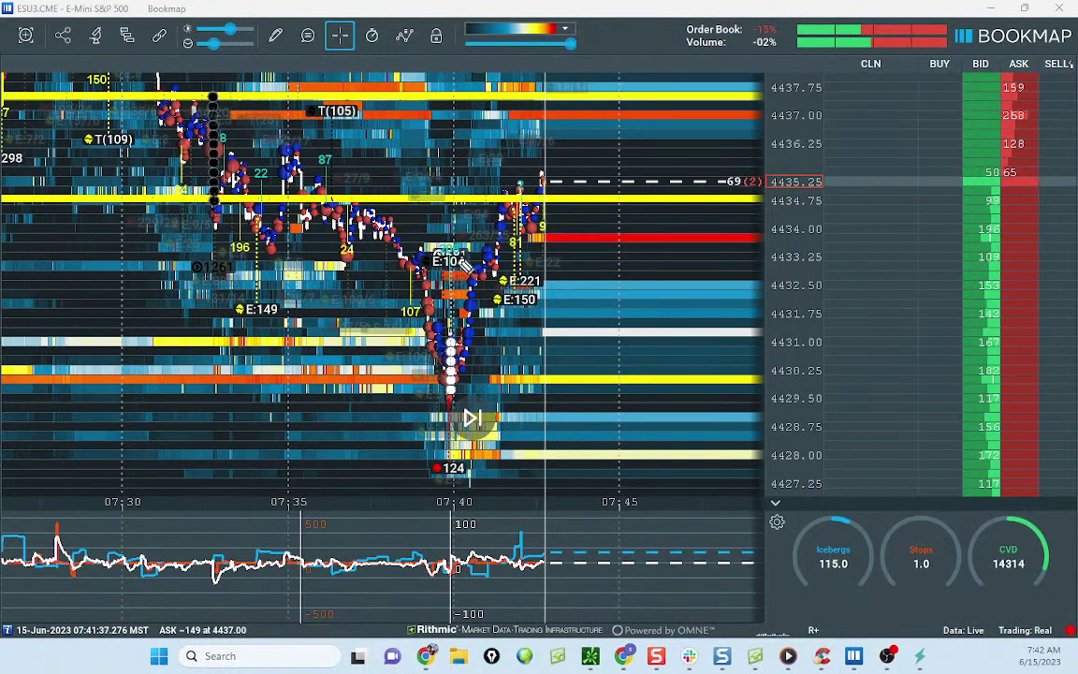
{"action": "mouse_move", "coordinate": [389, 195]}
{"action": "left_mouse_down"}
{"action": "mouse_move", "coordinate": [449, 384]}
{"action": "mouse_move", "coordinate": [545, 174]}
{"action": "left_mouse_up"}
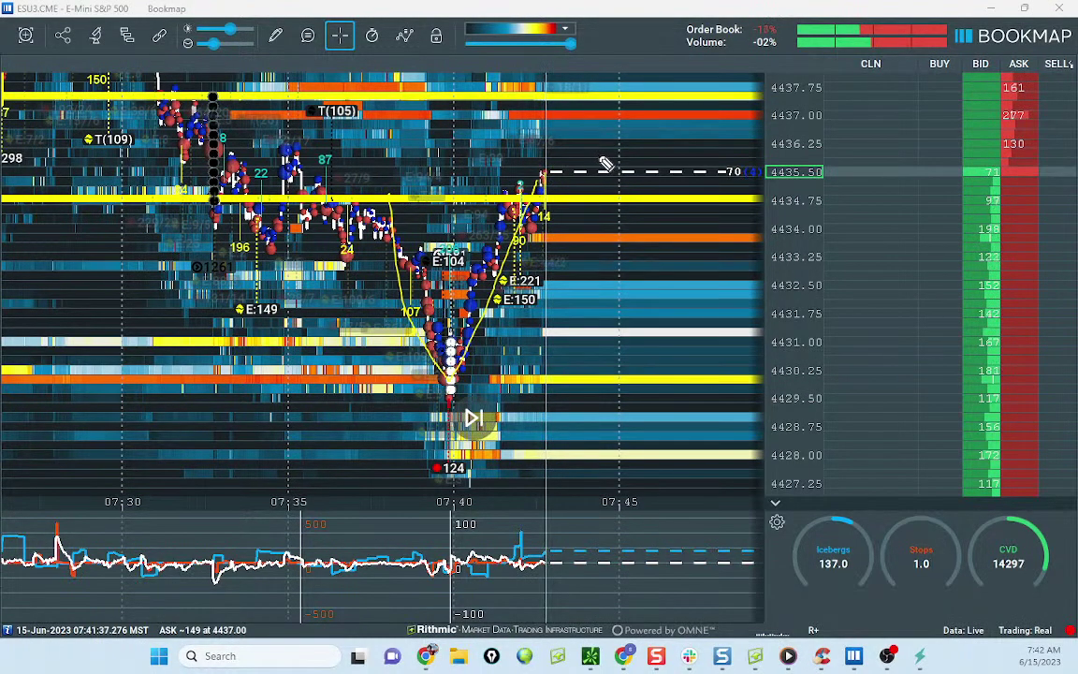
{"action": "mouse_move", "coordinate": [379, 197]}
{"action": "left_mouse_down"}
{"action": "mouse_move", "coordinate": [454, 501]}
{"action": "mouse_move", "coordinate": [606, 225]}
{"action": "left_mouse_up"}
{"action": "mouse_move", "coordinate": [281, 197]}
{"action": "left_mouse_down"}
{"action": "mouse_move", "coordinate": [298, 246]}
{"action": "mouse_move", "coordinate": [492, 571]}
{"action": "mouse_move", "coordinate": [653, 225]}
{"action": "left_mouse_up"}
{"action": "mouse_move", "coordinate": [642, 136]}
{"action": "left_mouse_down"}
{"action": "mouse_move", "coordinate": [417, 245]}
{"action": "mouse_move", "coordinate": [630, 168]}
{"action": "left_mouse_up"}
{"action": "key", "text": "Escape"}
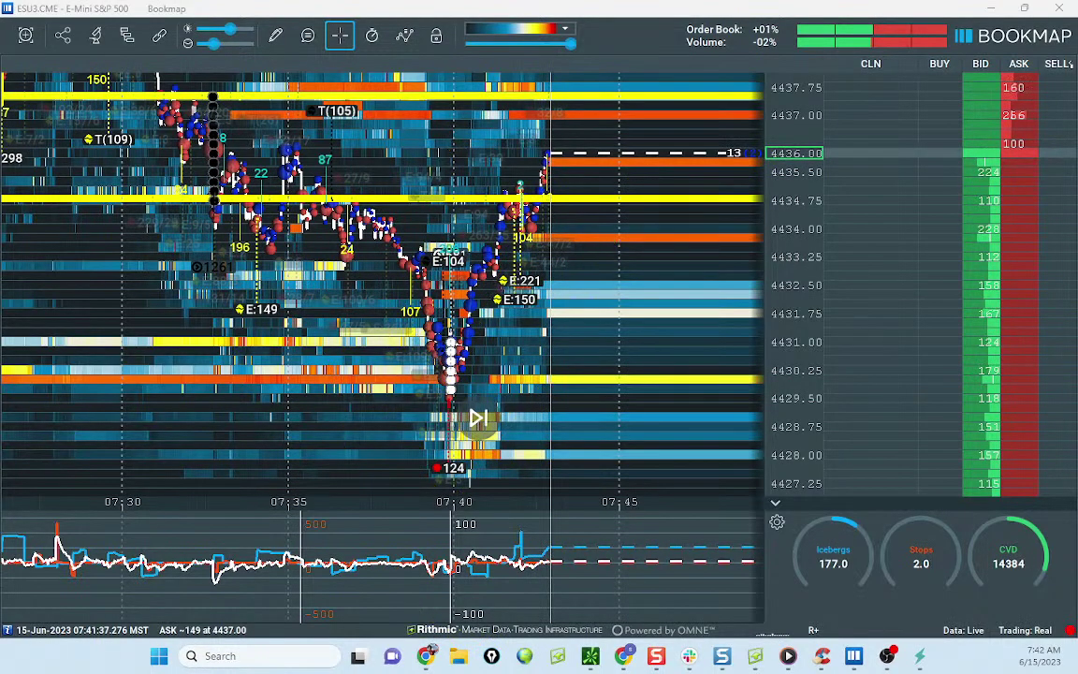
Step: Minimize the ES chart window and the COMEX Gold Futures chart window
{"action": "left_click", "coordinate": [984, 10]}
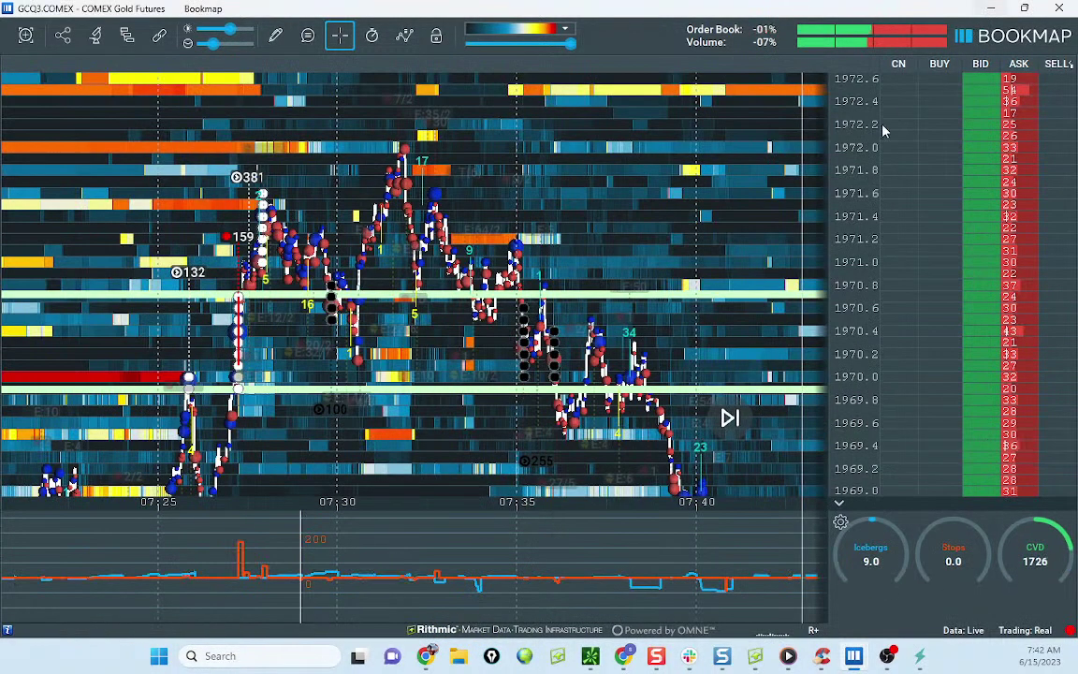
{"action": "left_click", "coordinate": [993, 7]}
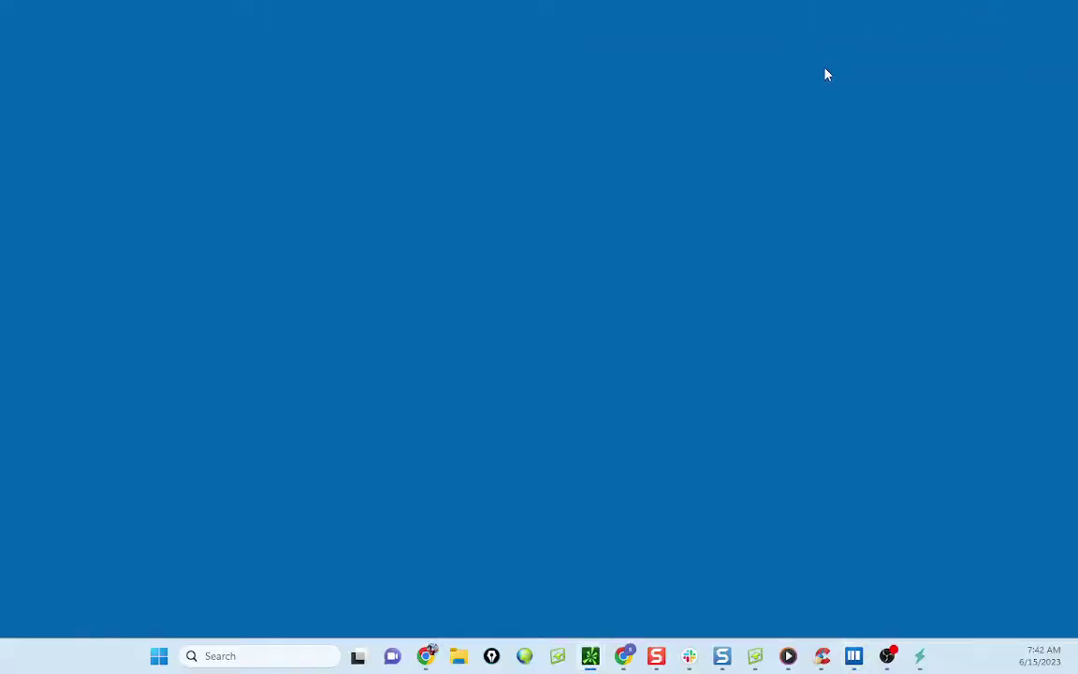
Step: Switch to the ATR Reversion Calcs spreadsheet and review the 1 ATR Strategy-LONG entry price against the zone top and bottom prices
{"action": "left_click", "coordinate": [624, 657]}
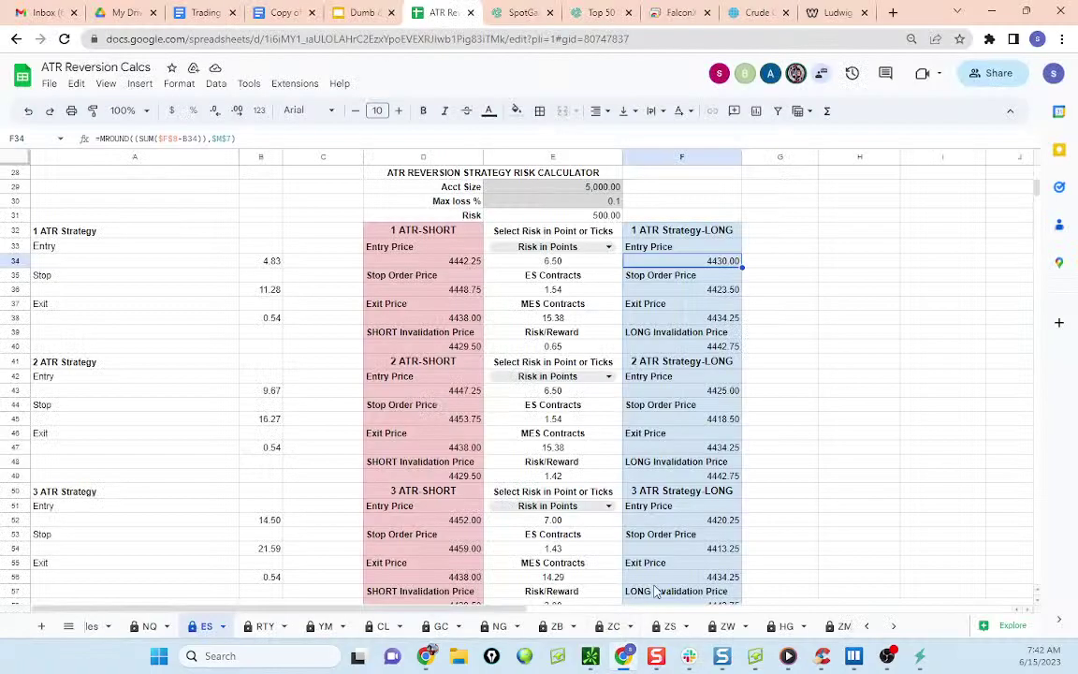
{"action": "left_click", "coordinate": [793, 318]}
{"action": "left_click", "coordinate": [725, 262]}
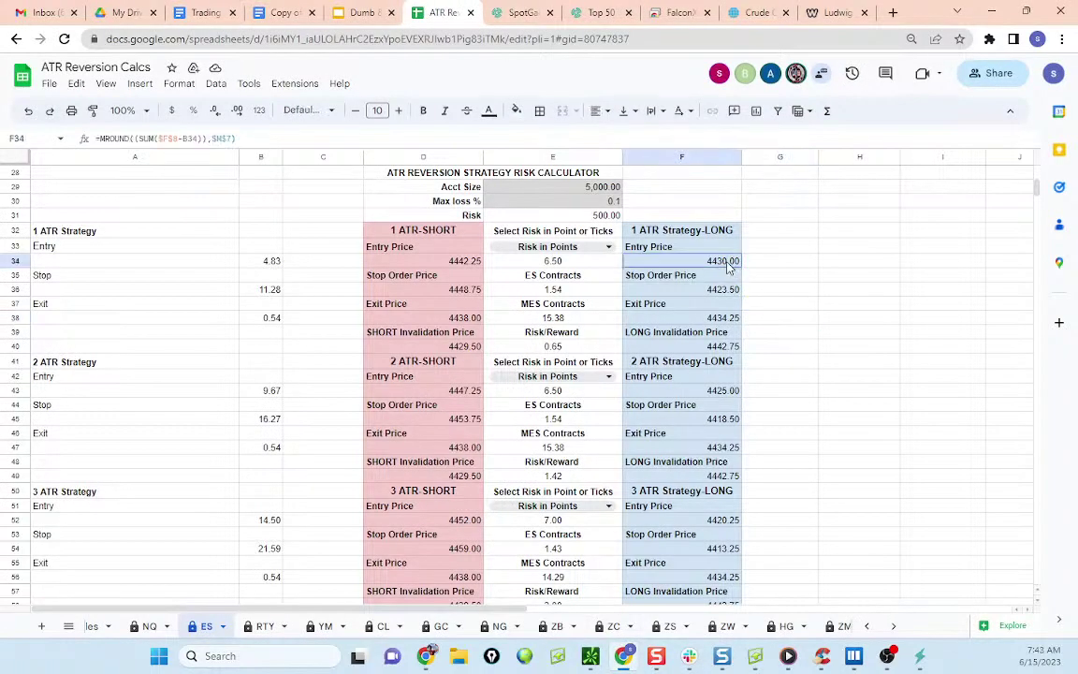
{"action": "scroll", "coordinate": [674, 267], "scroll_direction": "up", "scroll_amount": 5}
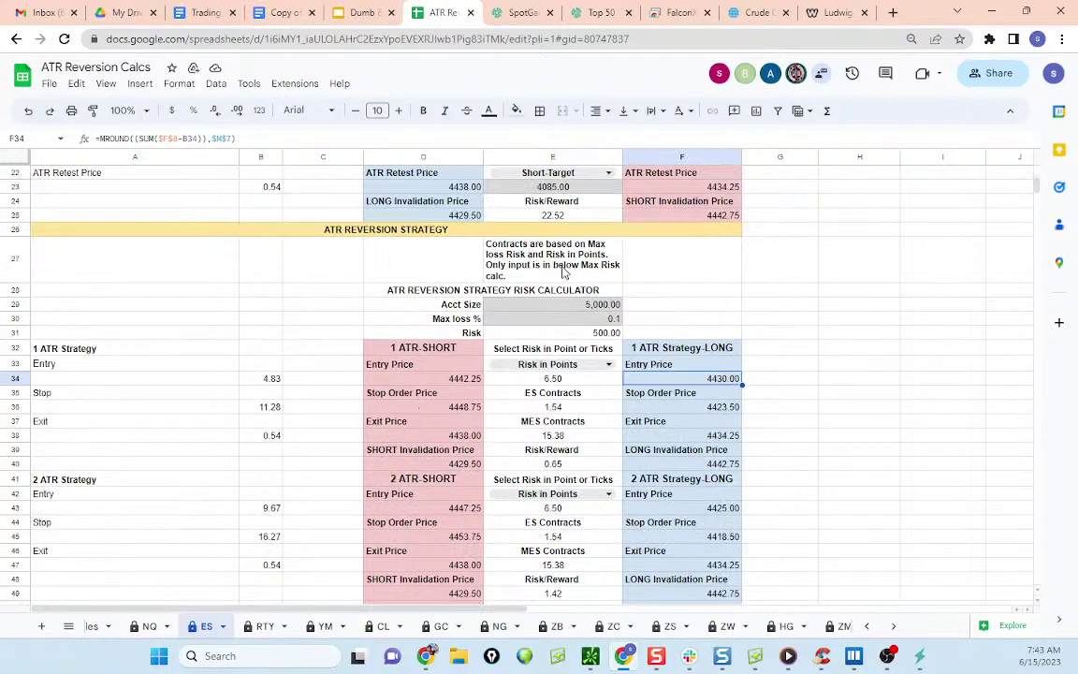
{"action": "scroll", "coordinate": [442, 334], "scroll_direction": "up", "scroll_amount": 5}
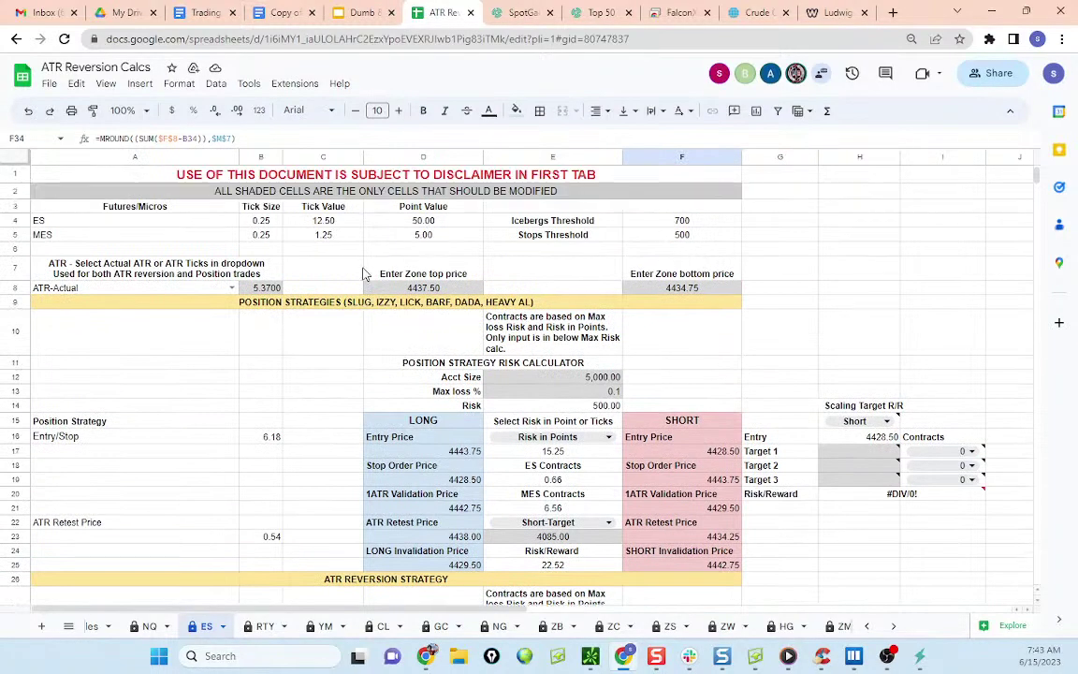
{"action": "scroll", "coordinate": [334, 306], "scroll_direction": "down", "scroll_amount": 7}
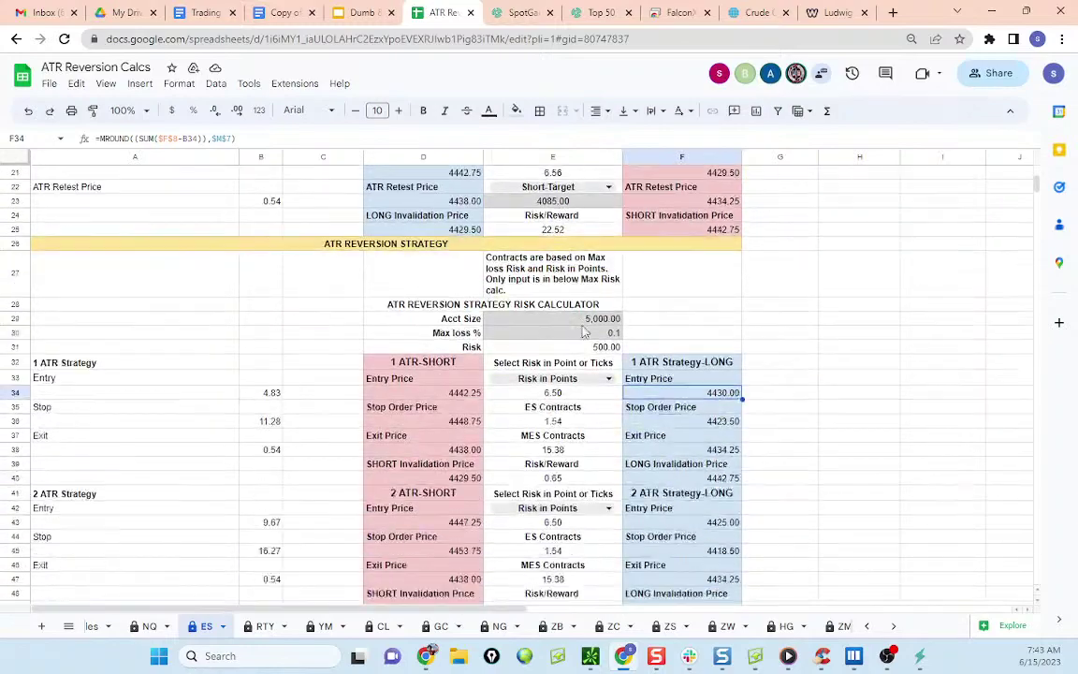
{"action": "scroll", "coordinate": [764, 373], "scroll_direction": "down", "scroll_amount": 1}
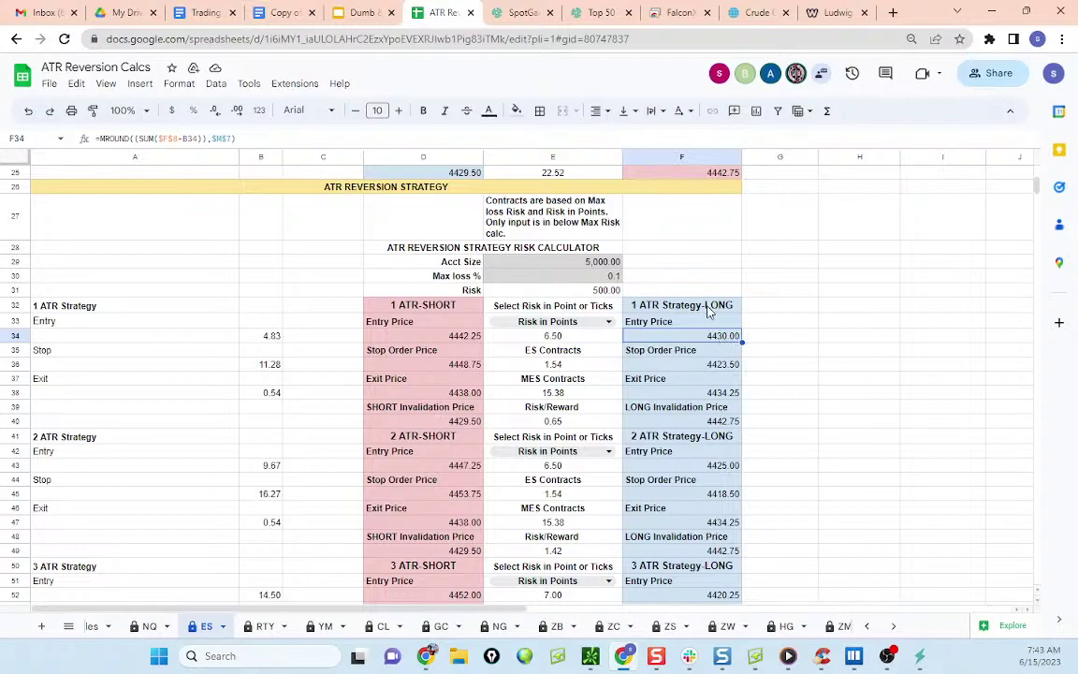
{"action": "scroll", "coordinate": [602, 240], "scroll_direction": "up", "scroll_amount": 3}
{"action": "scroll", "coordinate": [719, 262], "scroll_direction": "down", "scroll_amount": 3}
Step: Check the account size, risk amount and MES contracts for the 1 ATR strategy in the ATR reversion risk calculator
{"action": "left_click", "coordinate": [609, 263]}
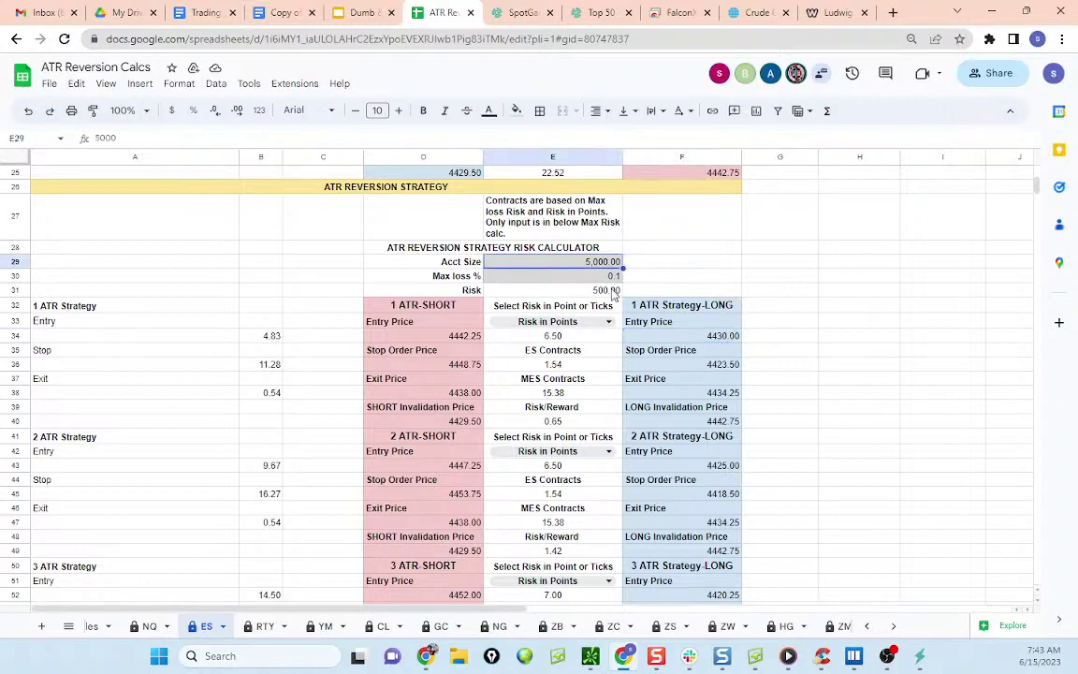
{"action": "left_click", "coordinate": [613, 292]}
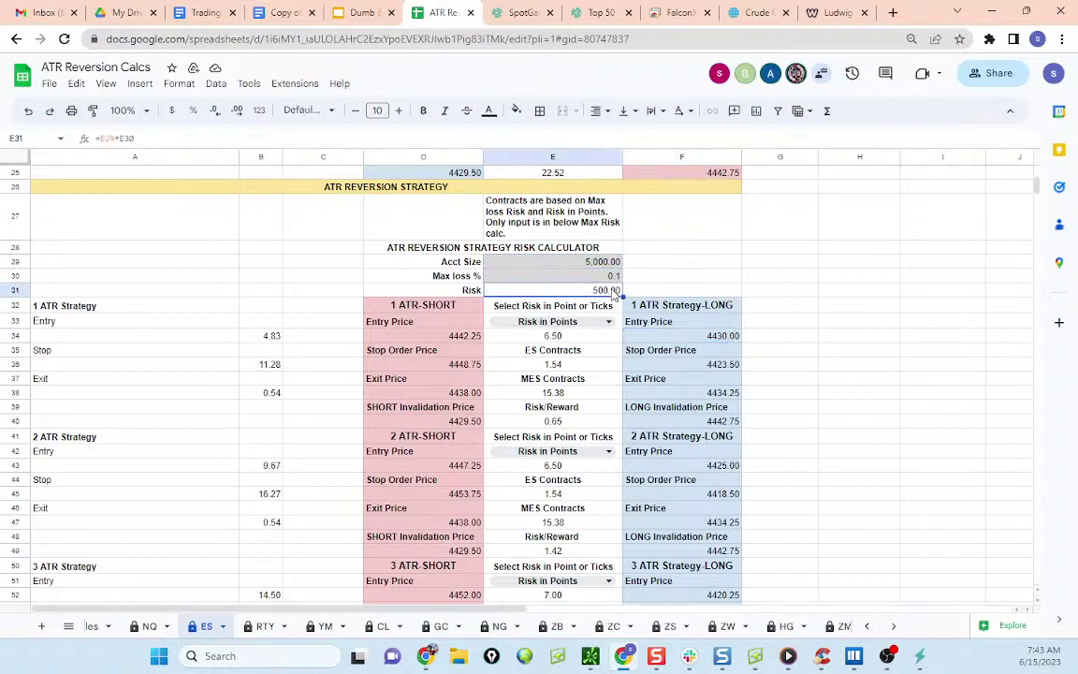
{"action": "left_click", "coordinate": [579, 395]}
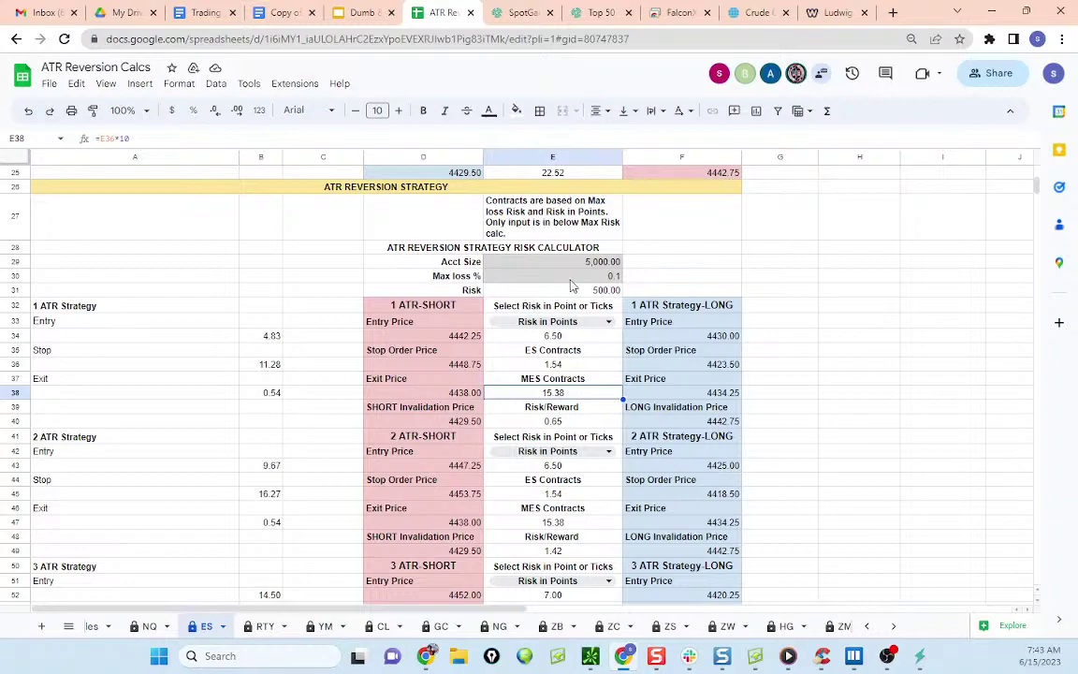
{"action": "left_click", "coordinate": [605, 295]}
Step: Check the entry, stop order and exit prices of the 1 ATR Strategy-LONG, and minimize the spreadsheet window
{"action": "left_click", "coordinate": [661, 335]}
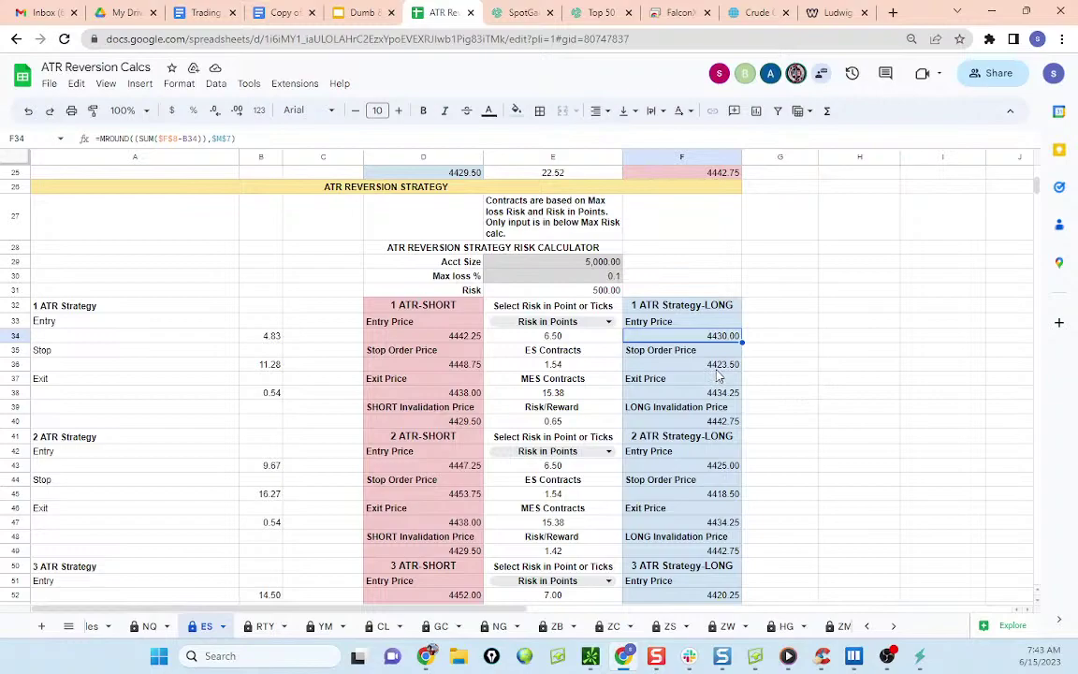
{"action": "left_click", "coordinate": [716, 369]}
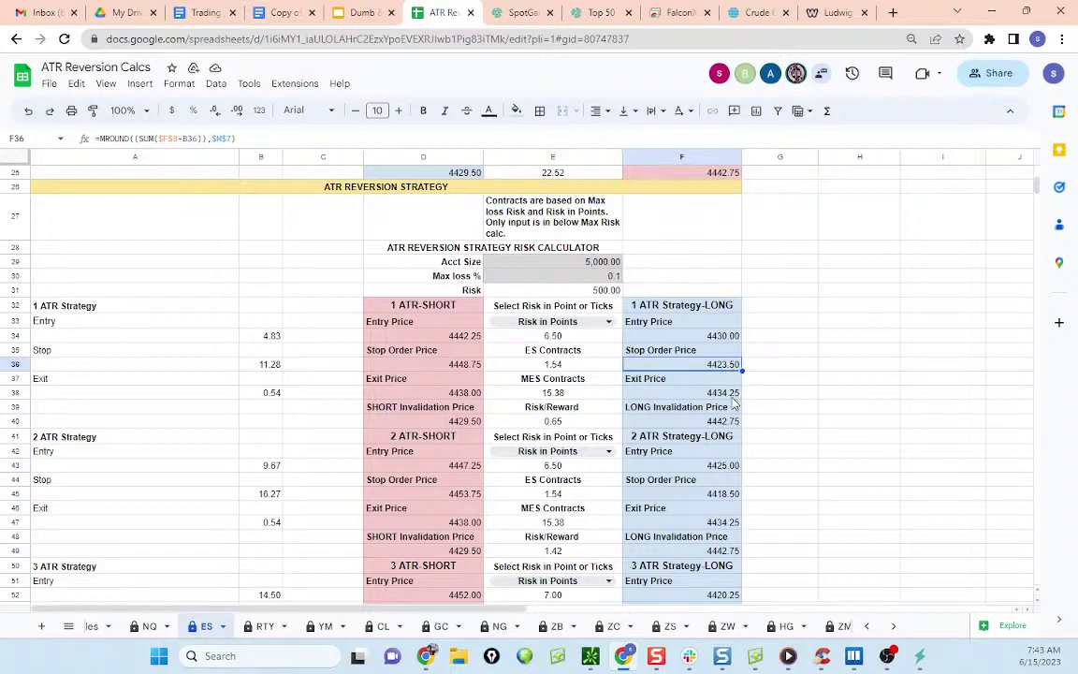
{"action": "left_click", "coordinate": [738, 396]}
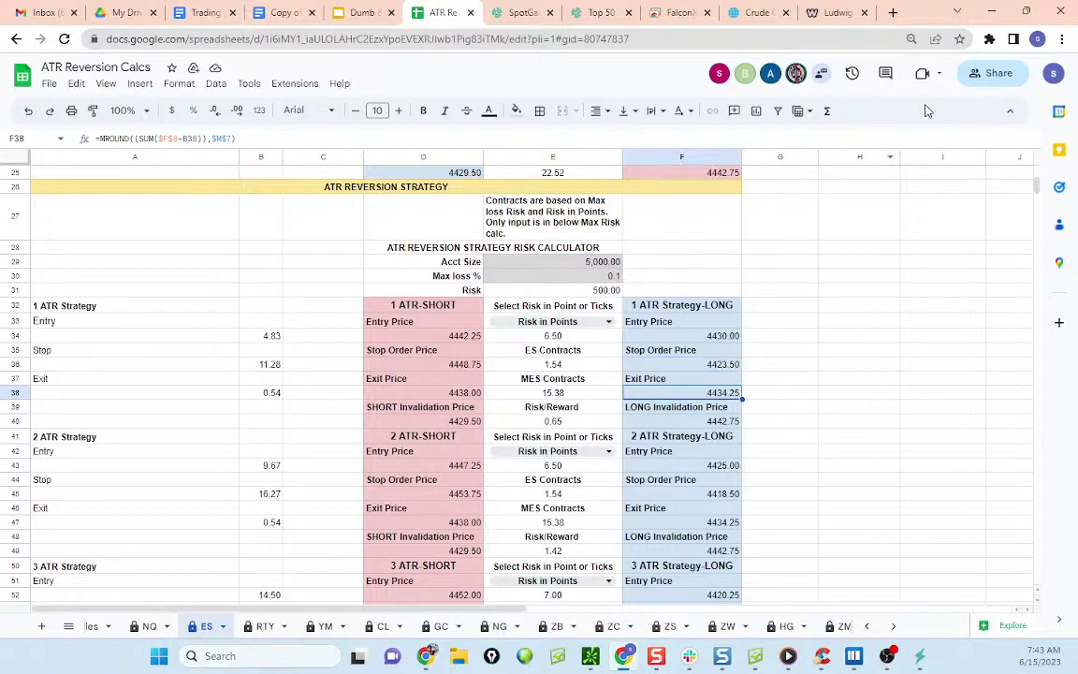
{"action": "left_click", "coordinate": [991, 11]}
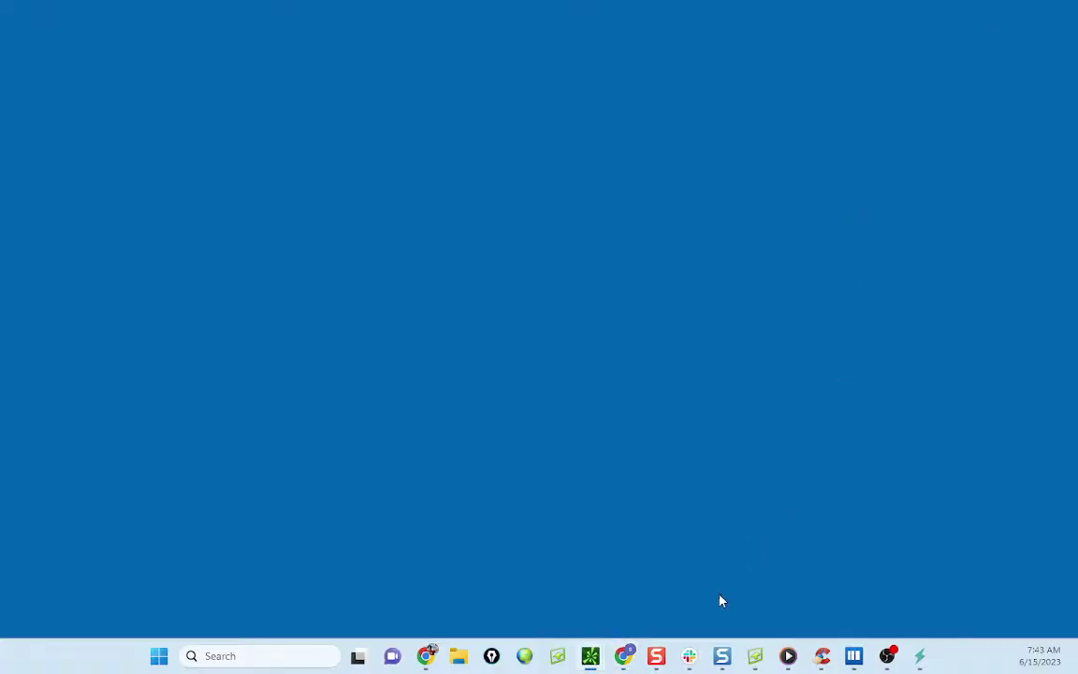
Step: Bring up the ESU3 chart in Bookmap, sketch progressively deeper V-shaped dips below the lower yellow line, and clear the drawings
{"action": "mouse_move", "coordinate": [853, 662]}
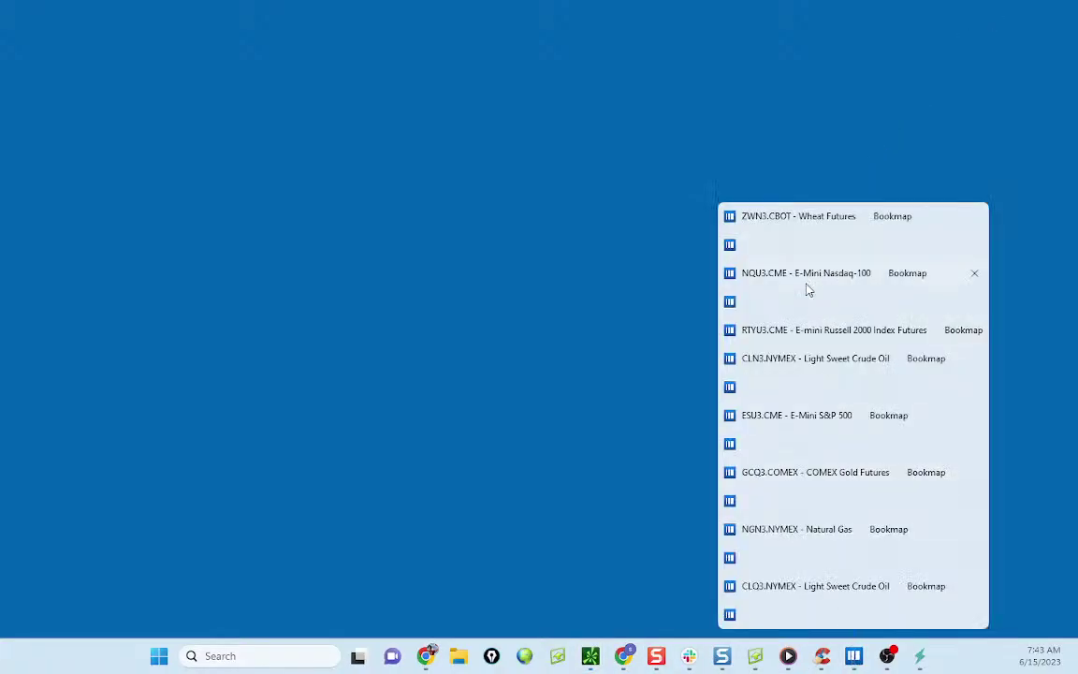
{"action": "left_click", "coordinate": [791, 421]}
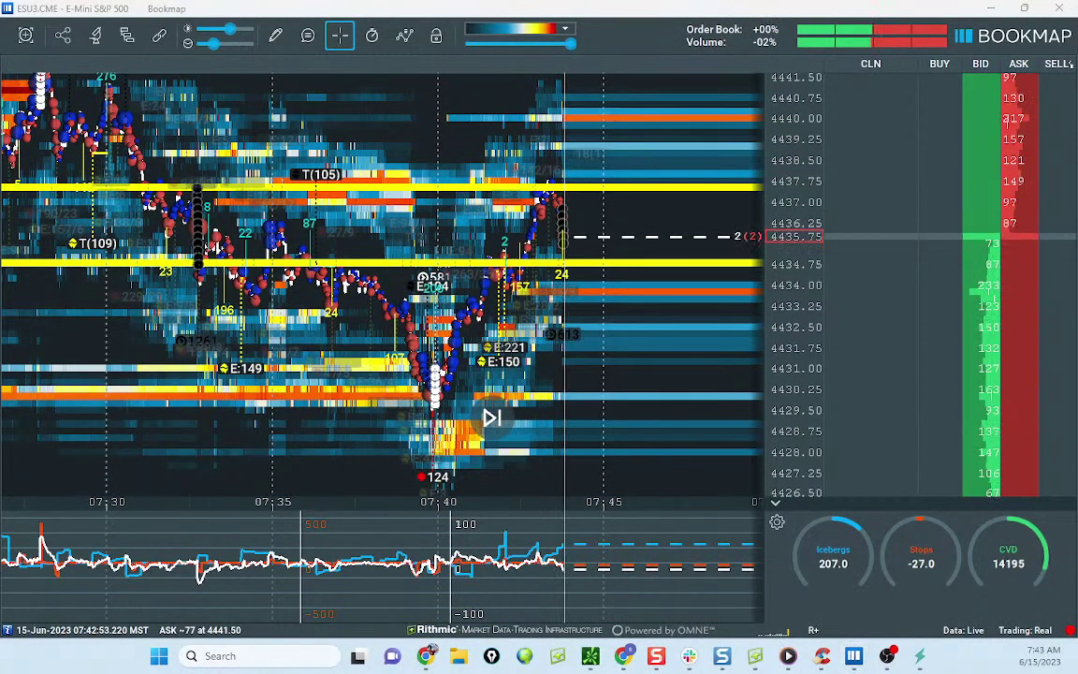
{"action": "mouse_move", "coordinate": [333, 267]}
{"action": "left_mouse_down"}
{"action": "mouse_move", "coordinate": [436, 404]}
{"action": "mouse_move", "coordinate": [468, 302]}
{"action": "mouse_move", "coordinate": [522, 279]}
{"action": "left_mouse_up"}
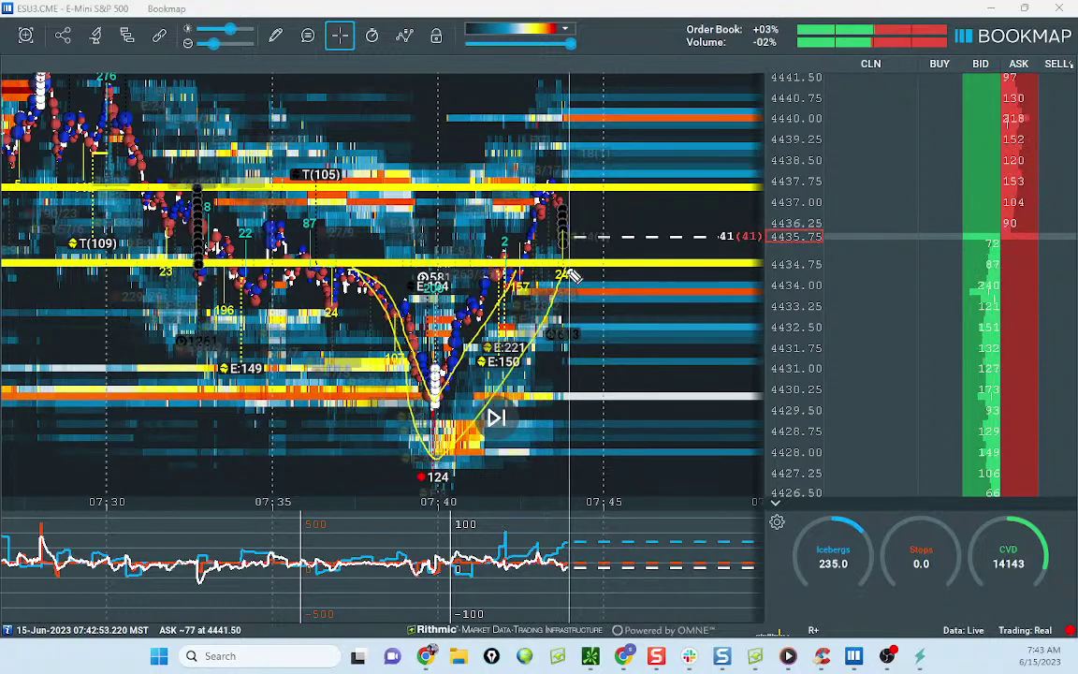
{"action": "mouse_move", "coordinate": [322, 271]}
{"action": "left_mouse_down"}
{"action": "mouse_move", "coordinate": [425, 449]}
{"action": "mouse_move", "coordinate": [608, 276]}
{"action": "left_mouse_up"}
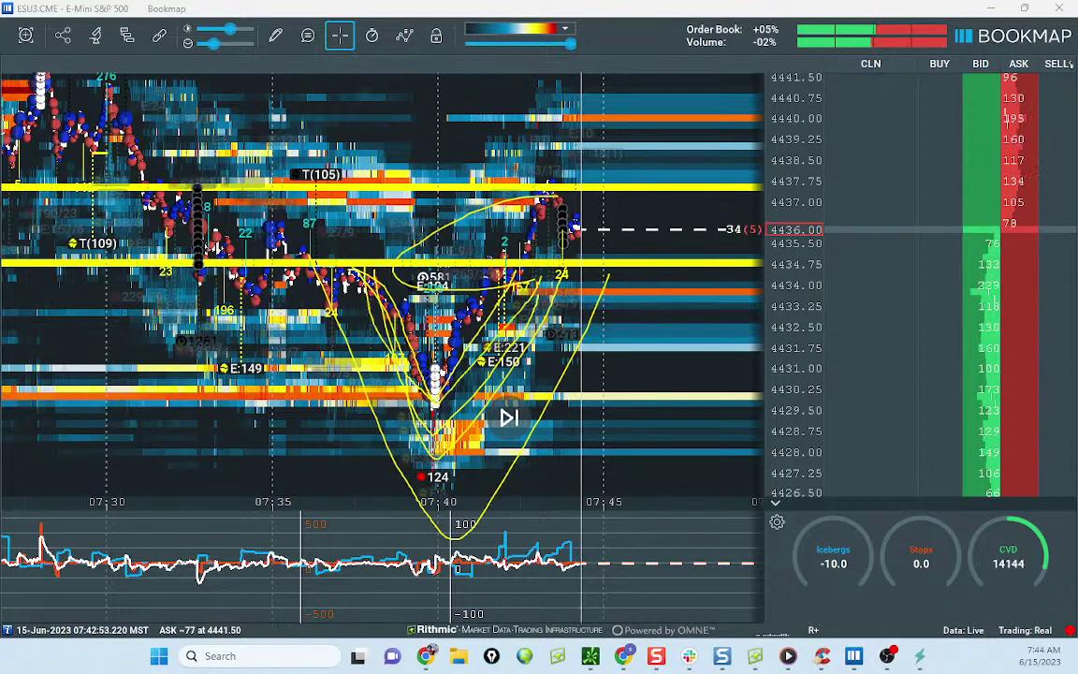
{"action": "key", "text": "Escape"}
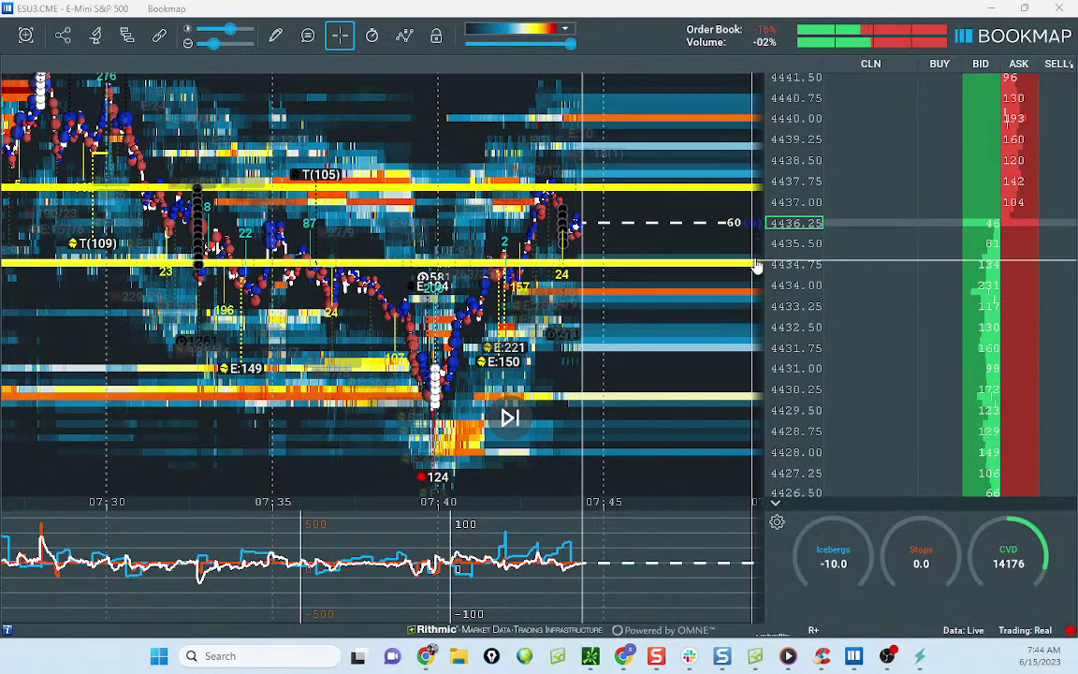
Step: Switch to the Discord window, maximize it, and open the pinned messages of general-main-chat
{"action": "scroll", "coordinate": [779, 268], "scroll_direction": "down", "scroll_amount": 1}
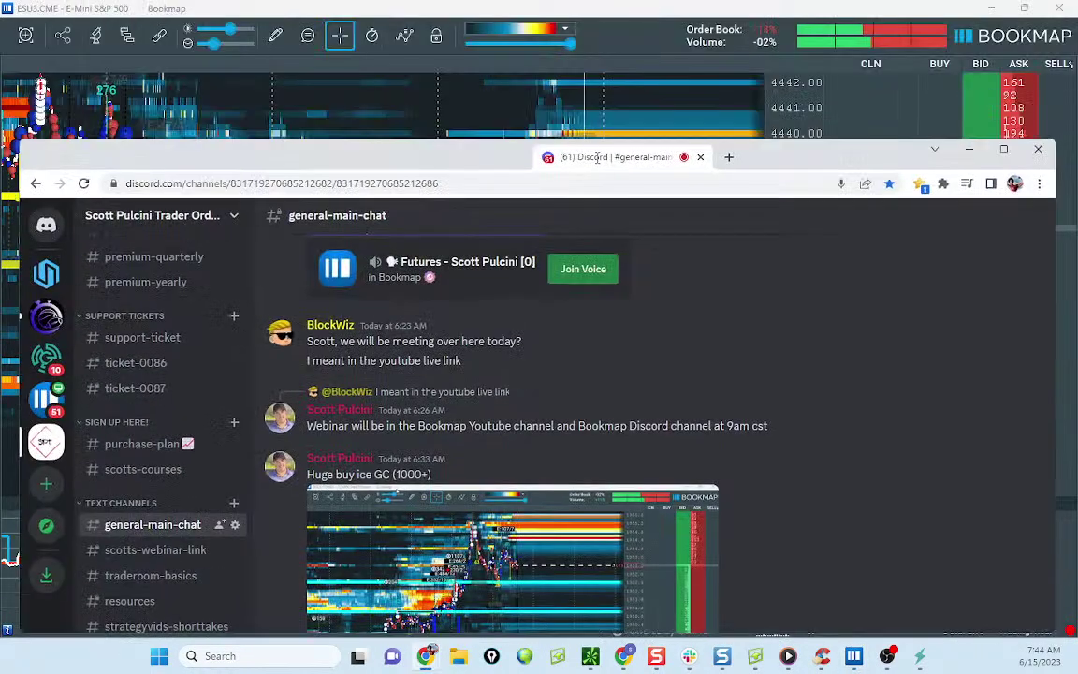
{"action": "left_click_drag", "start_coordinate": [596, 158], "coordinate": [577, 136]}
{"action": "double_click", "coordinate": [875, 126]}
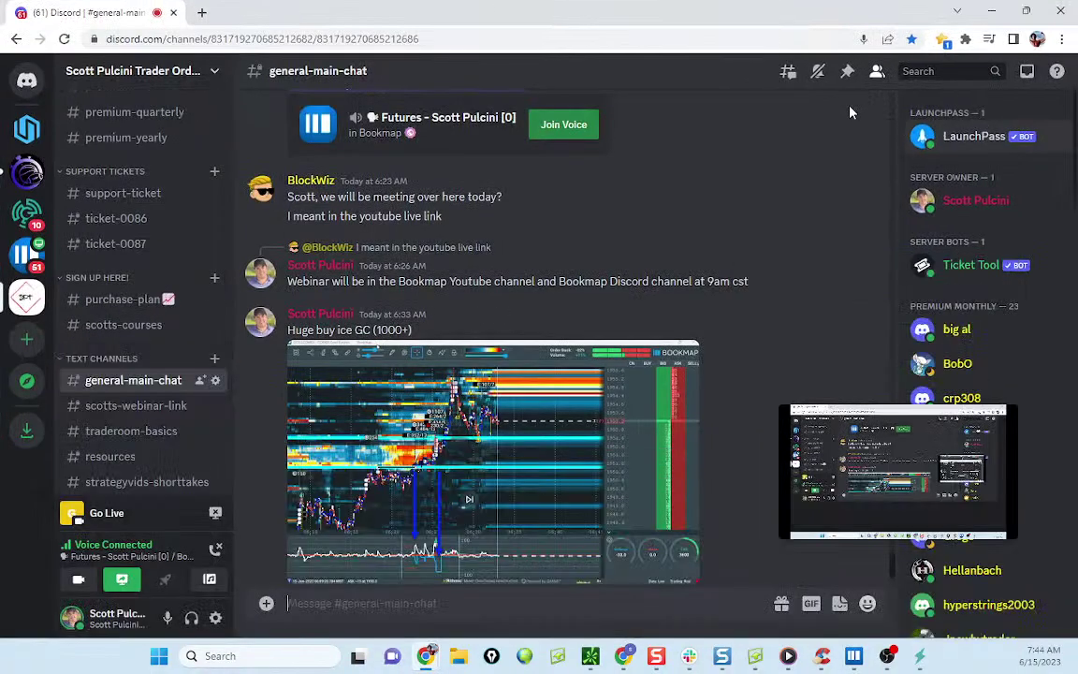
{"action": "left_click", "coordinate": [847, 72]}
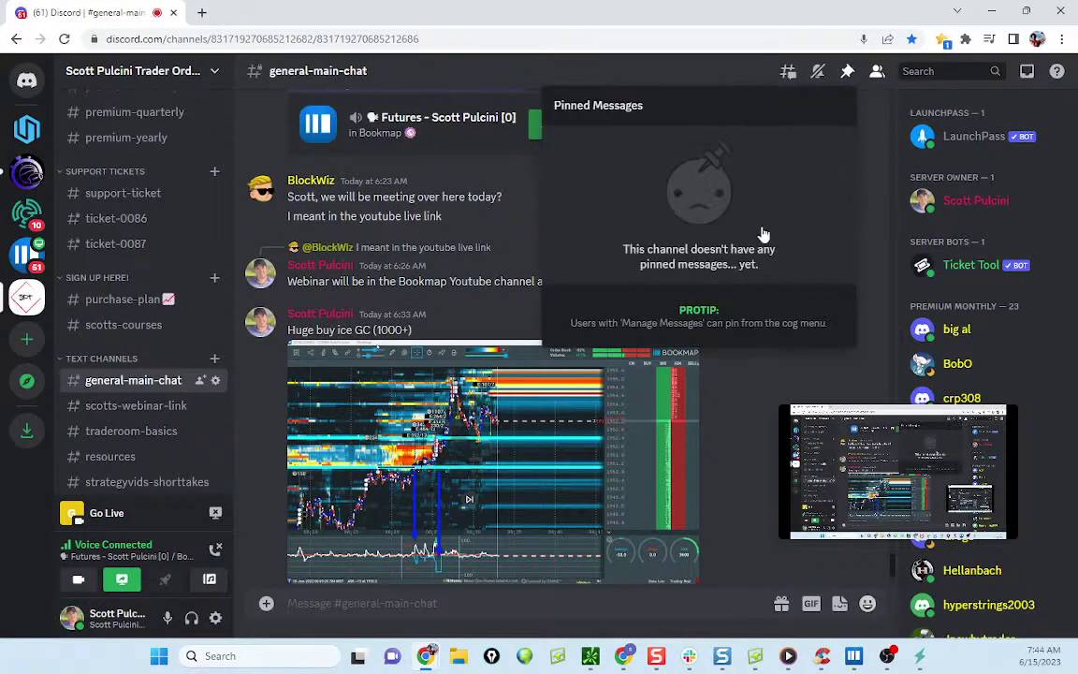
Step: Browse the pinned messages for the March 2023 P&L calendar, enlarge its image, and close it
{"action": "scroll", "coordinate": [702, 240], "scroll_direction": "down", "scroll_amount": 10}
{"action": "scroll", "coordinate": [701, 241], "scroll_direction": "down", "scroll_amount": 5}
{"action": "scroll", "coordinate": [609, 317], "scroll_direction": "up", "scroll_amount": 5}
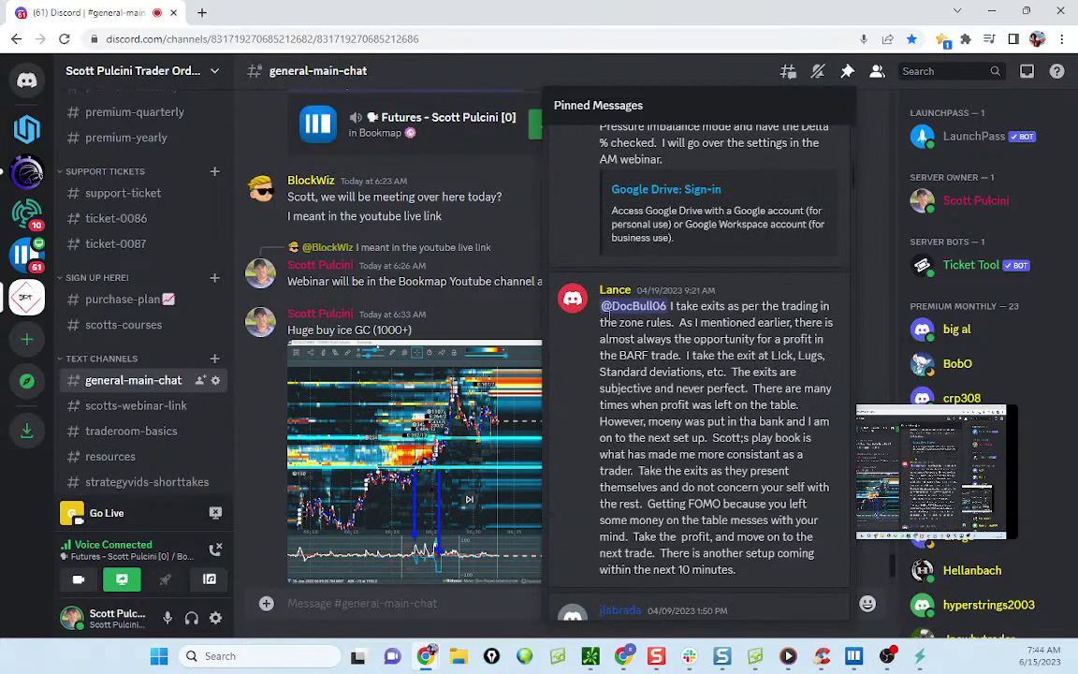
{"action": "scroll", "coordinate": [655, 280], "scroll_direction": "down", "scroll_amount": 2}
{"action": "left_click_drag", "start_coordinate": [724, 240], "coordinate": [670, 230]}
{"action": "double_click", "coordinate": [705, 412]}
{"action": "scroll", "coordinate": [722, 369], "scroll_direction": "down", "scroll_amount": 2}
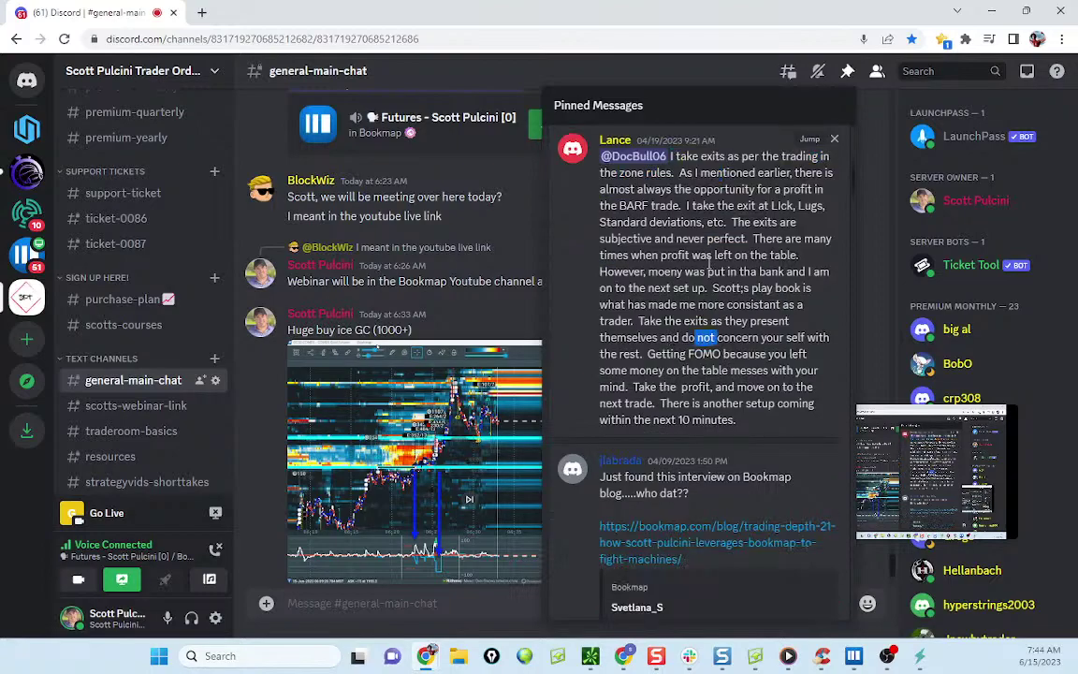
{"action": "scroll", "coordinate": [721, 281], "scroll_direction": "down", "scroll_amount": 6}
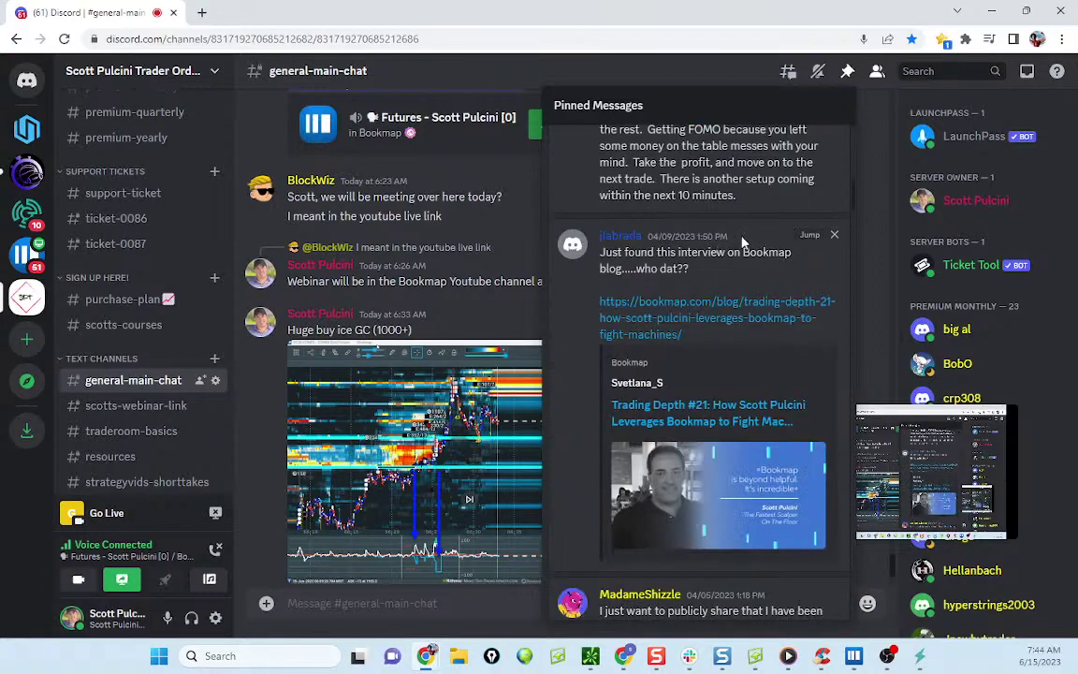
{"action": "scroll", "coordinate": [753, 221], "scroll_direction": "down", "scroll_amount": 12}
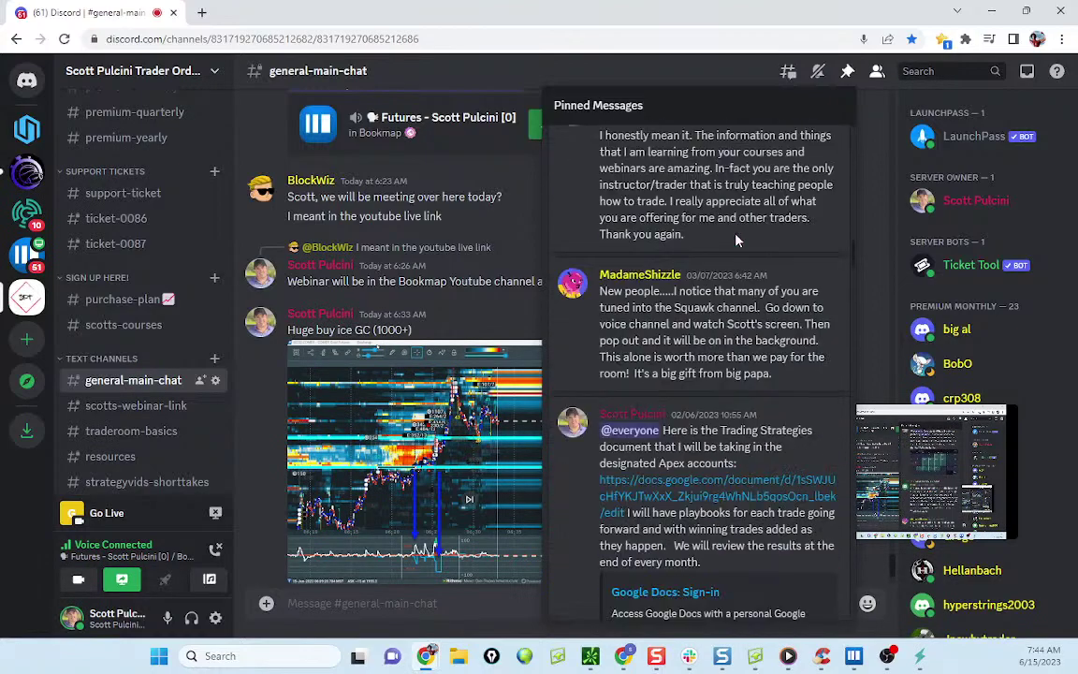
{"action": "scroll", "coordinate": [721, 262], "scroll_direction": "up", "scroll_amount": 4}
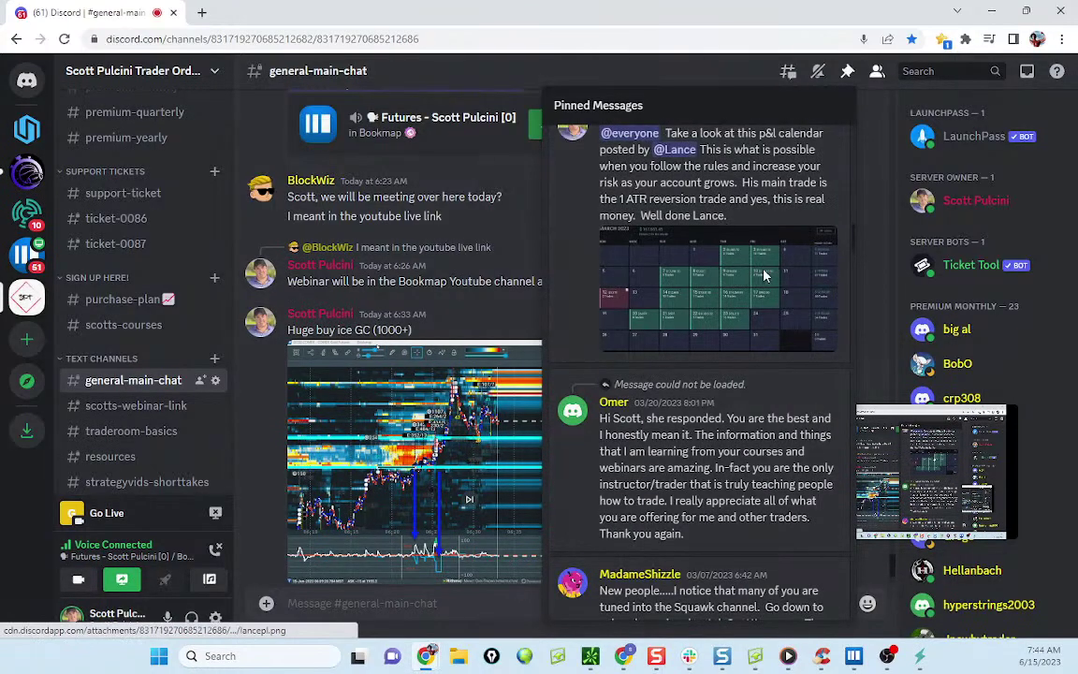
{"action": "left_click", "coordinate": [764, 275]}
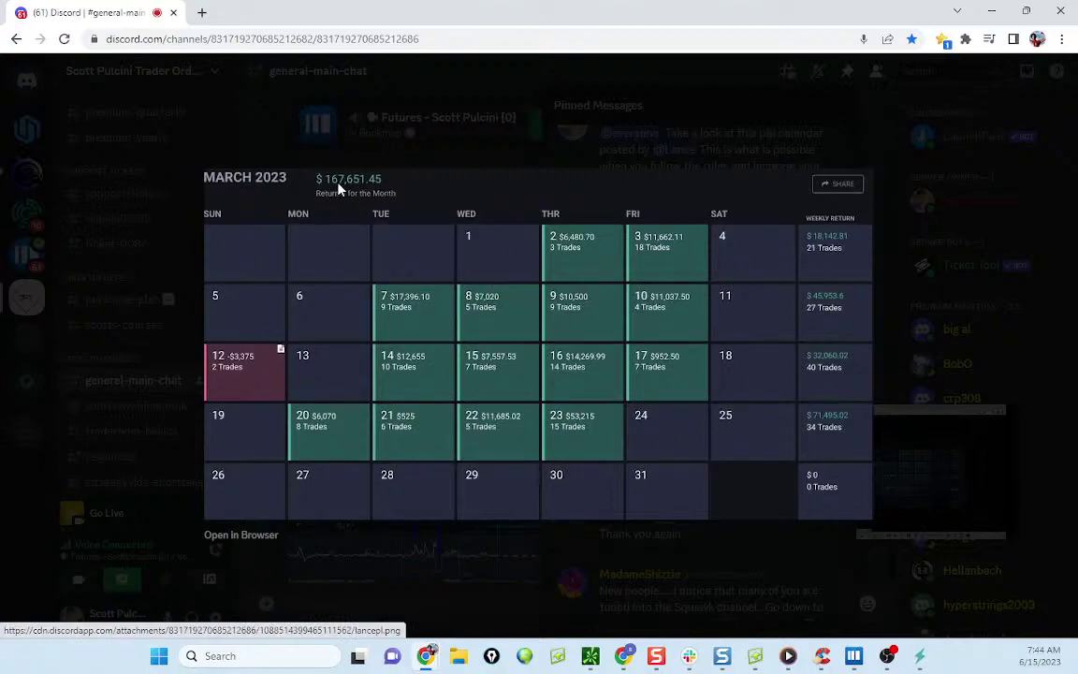
{"action": "left_click", "coordinate": [457, 159]}
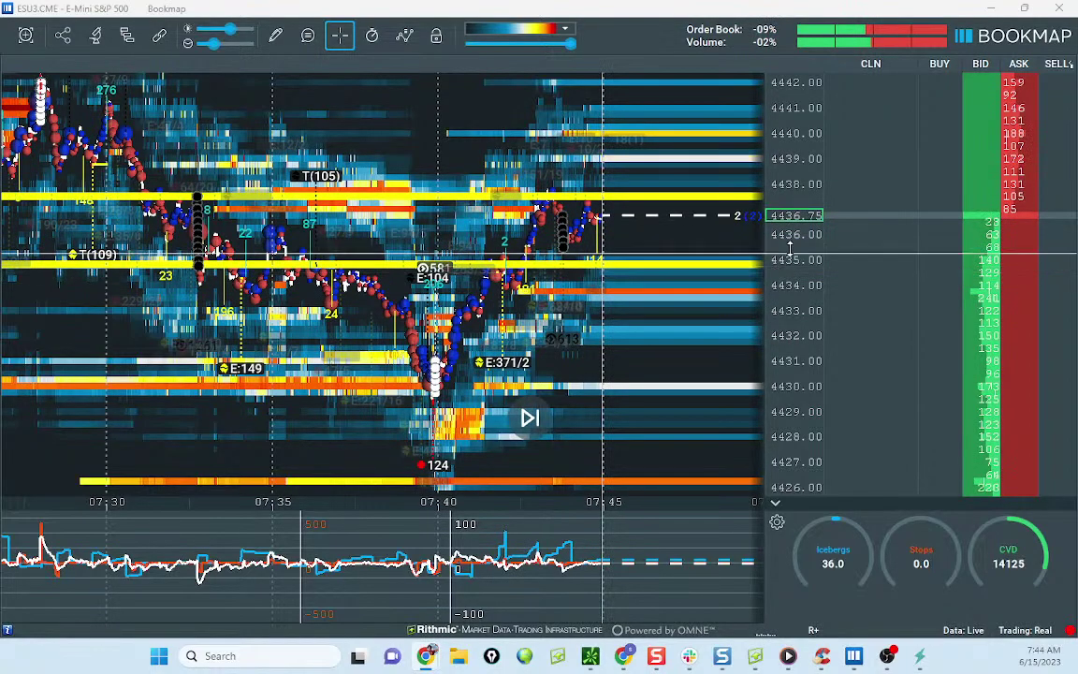
Step: View the ES chart's price action back to about 07:20, and return to the ATR Reversion Calcs spreadsheet
{"action": "scroll", "coordinate": [658, 274], "scroll_direction": "down", "scroll_amount": 5}
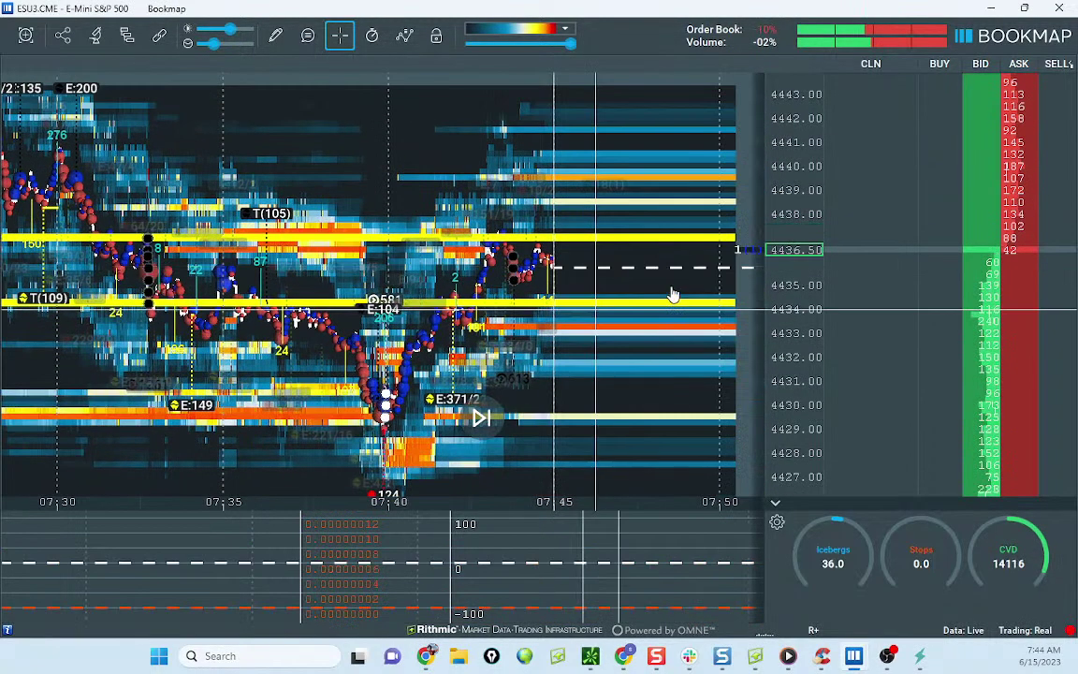
{"action": "scroll", "coordinate": [790, 195], "scroll_direction": "down", "scroll_amount": 1}
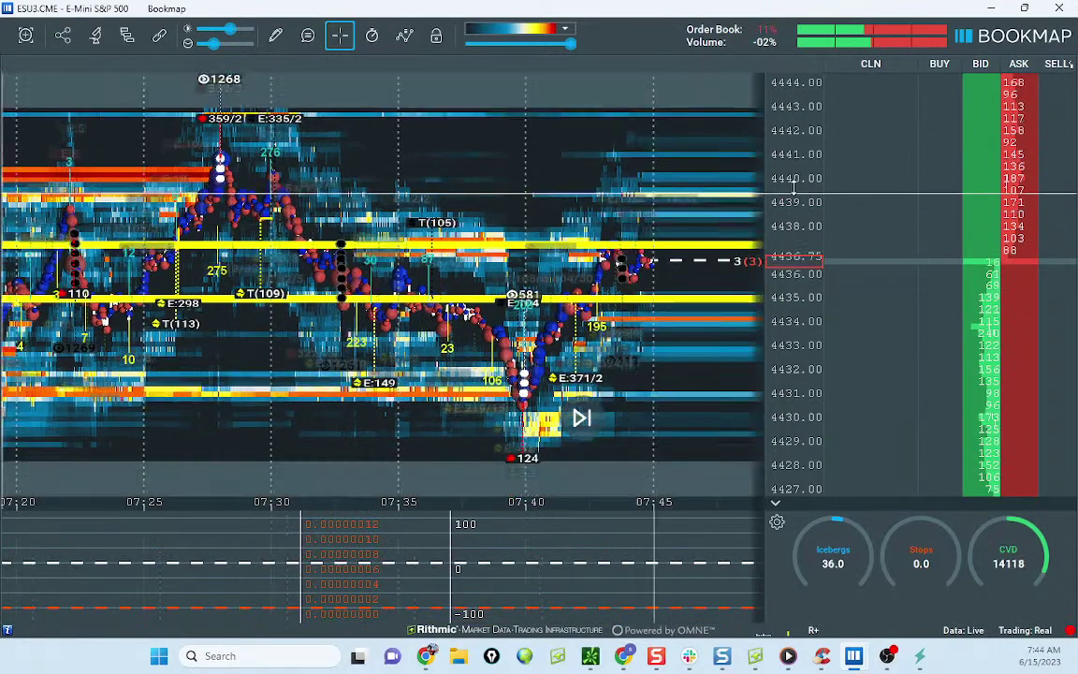
{"action": "left_click_drag", "start_coordinate": [656, 12], "coordinate": [0, 112]}
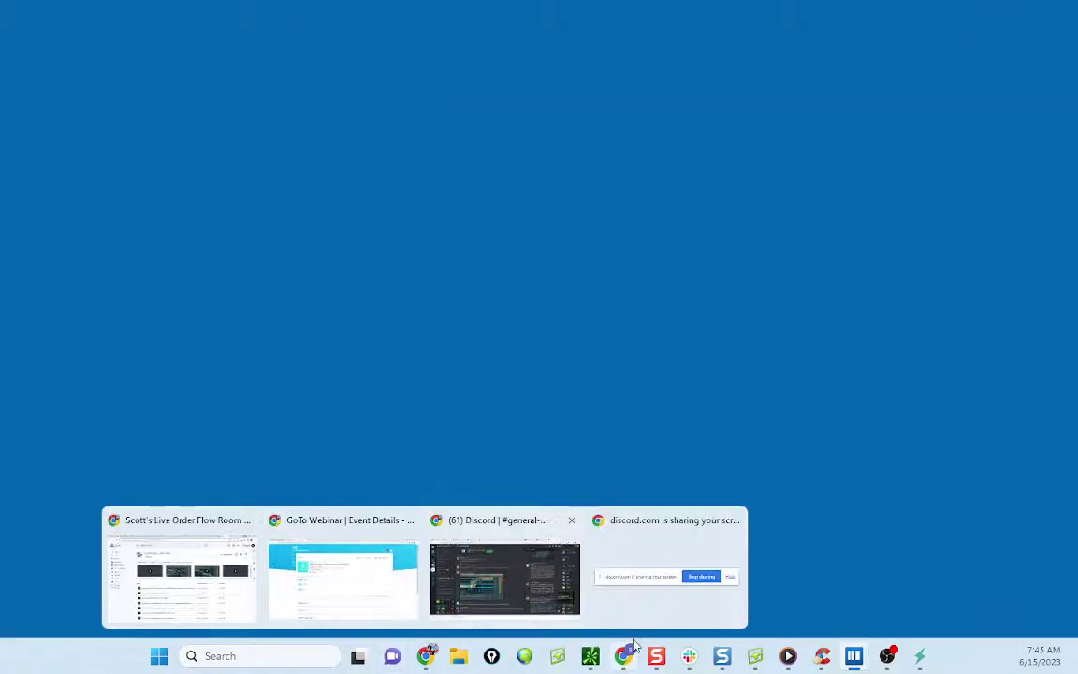
{"action": "left_click", "coordinate": [570, 580]}
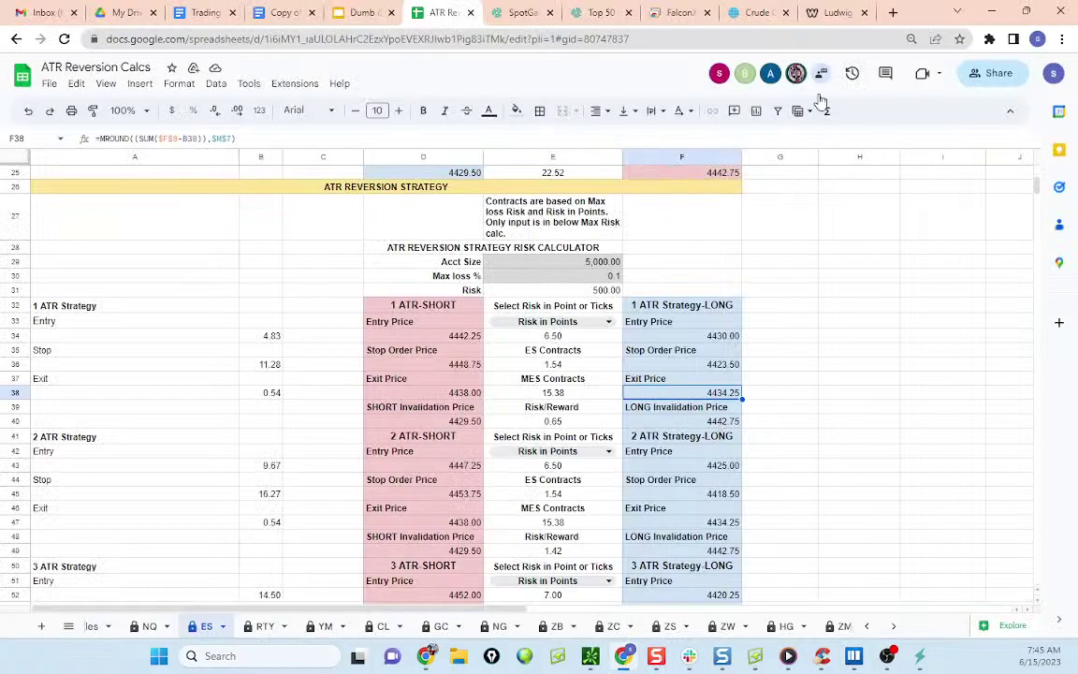
{"action": "left_click", "coordinate": [836, 338]}
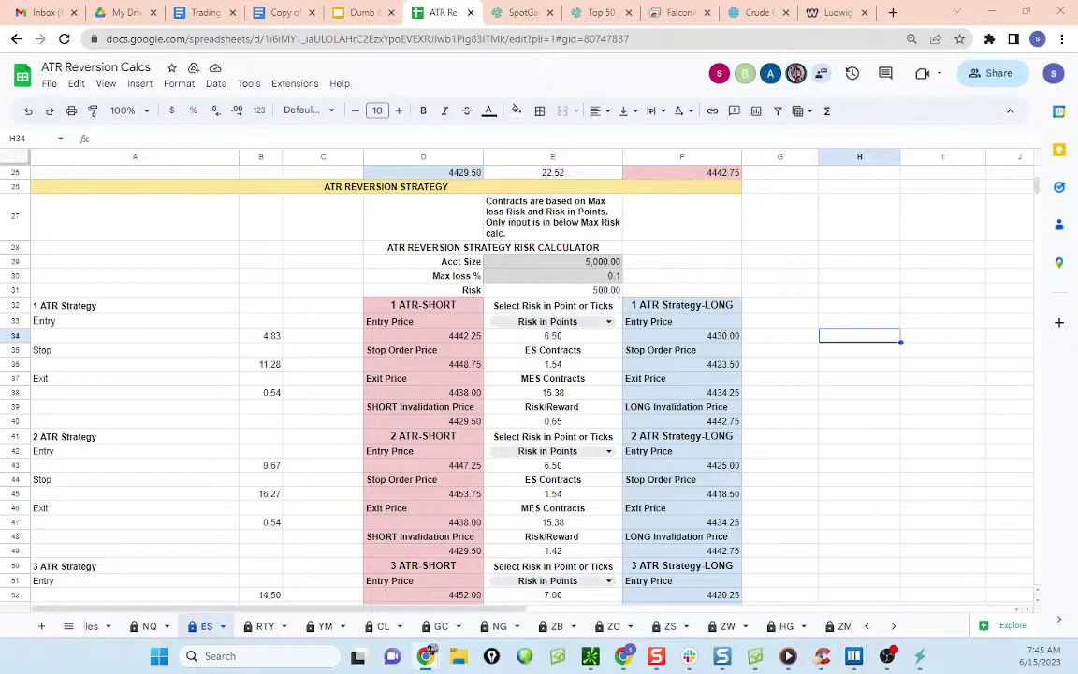
Step: Bring the ES chart window back over the spreadsheet and maximize it
{"action": "left_click_drag", "start_coordinate": [580, 2], "coordinate": [640, 46]}
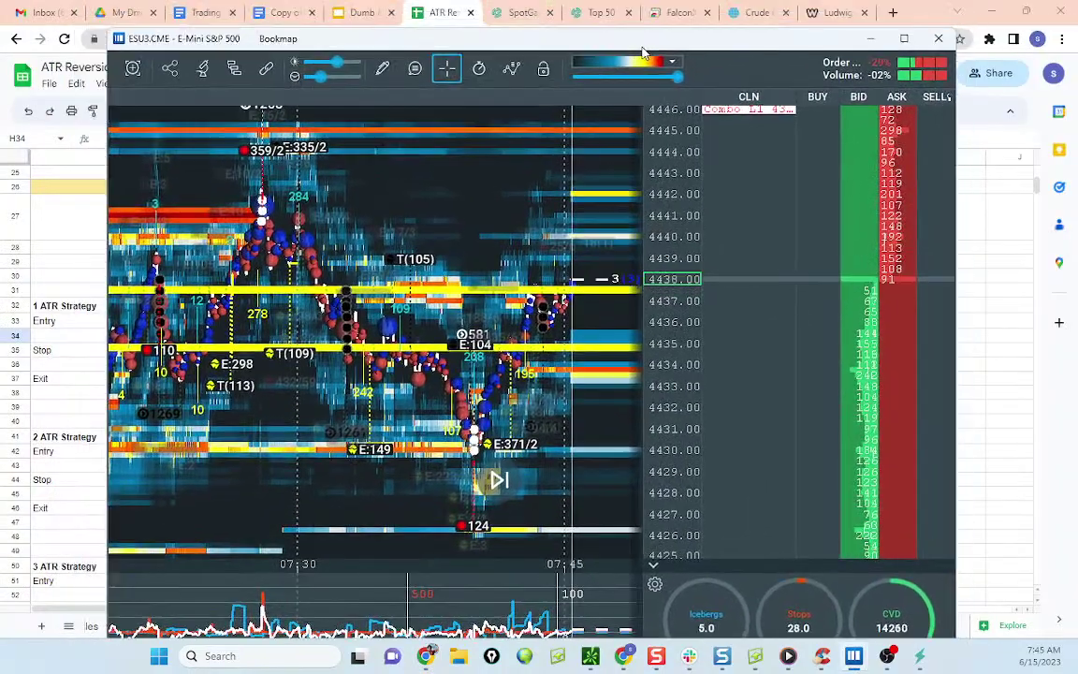
{"action": "left_click", "coordinate": [908, 40]}
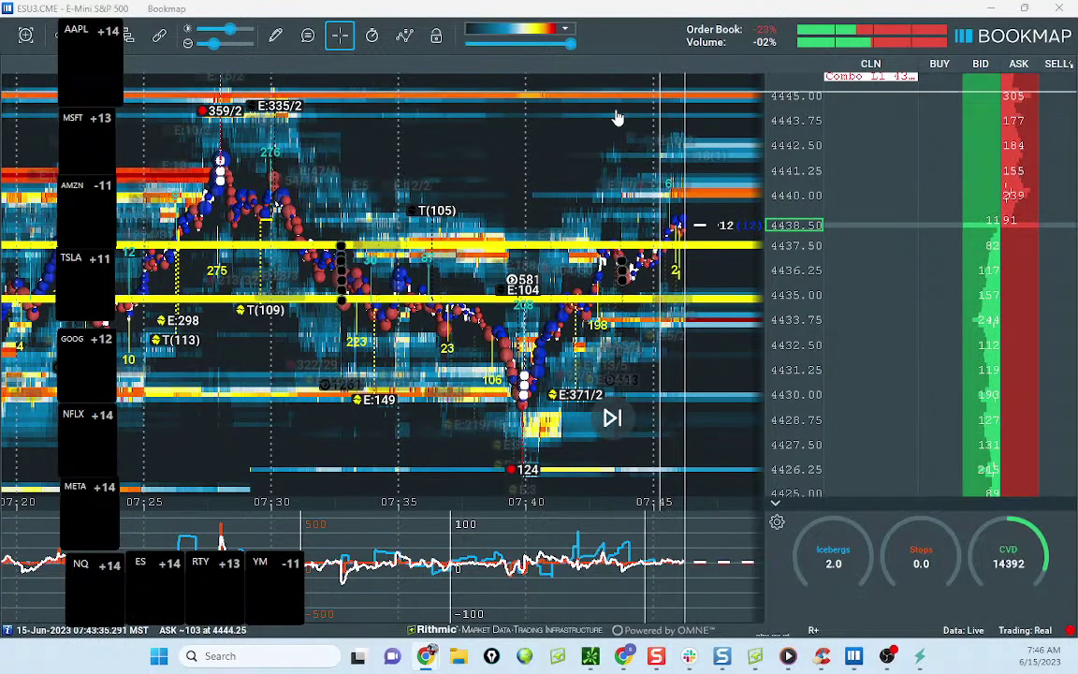
Step: Examine the ES chart's order flow around the 07:32 stop run and the price action from there to the current time
{"action": "scroll", "coordinate": [619, 115], "scroll_direction": "down", "scroll_amount": 2}
{"action": "mouse_move", "coordinate": [798, 136]}
{"action": "left_mouse_down"}
{"action": "mouse_move", "coordinate": [784, 146]}
{"action": "mouse_move", "coordinate": [795, 138]}
{"action": "left_mouse_up"}
{"action": "scroll", "coordinate": [421, 251], "scroll_direction": "up", "scroll_amount": 2}
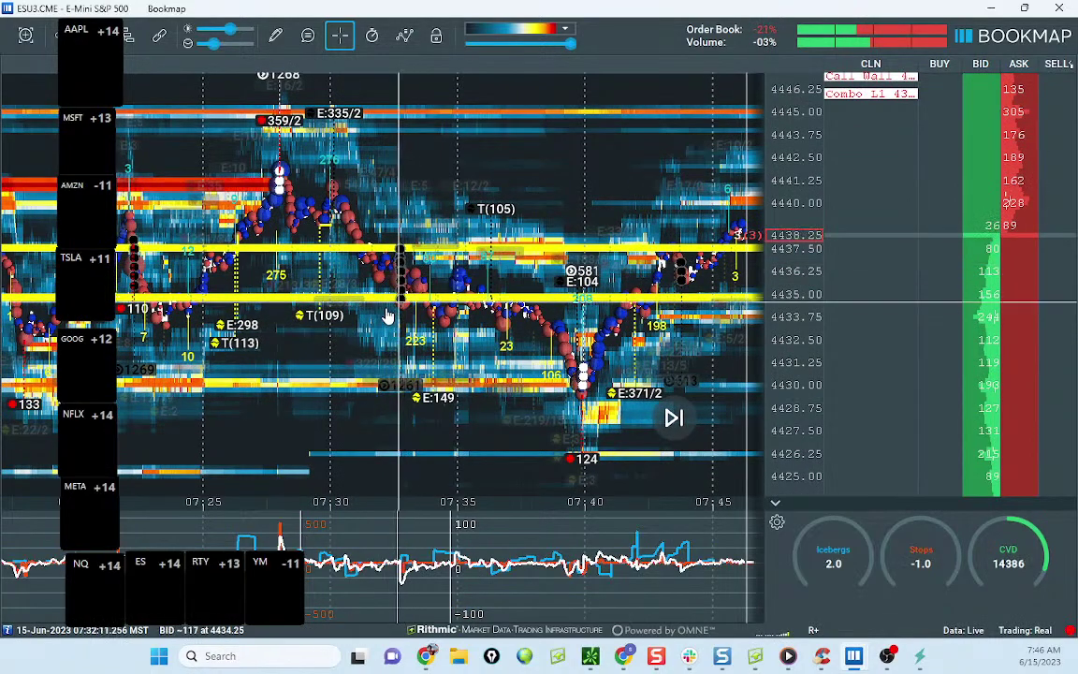
{"action": "scroll", "coordinate": [453, 297], "scroll_direction": "up", "scroll_amount": 5}
{"action": "scroll", "coordinate": [453, 298], "scroll_direction": "down", "scroll_amount": 5}
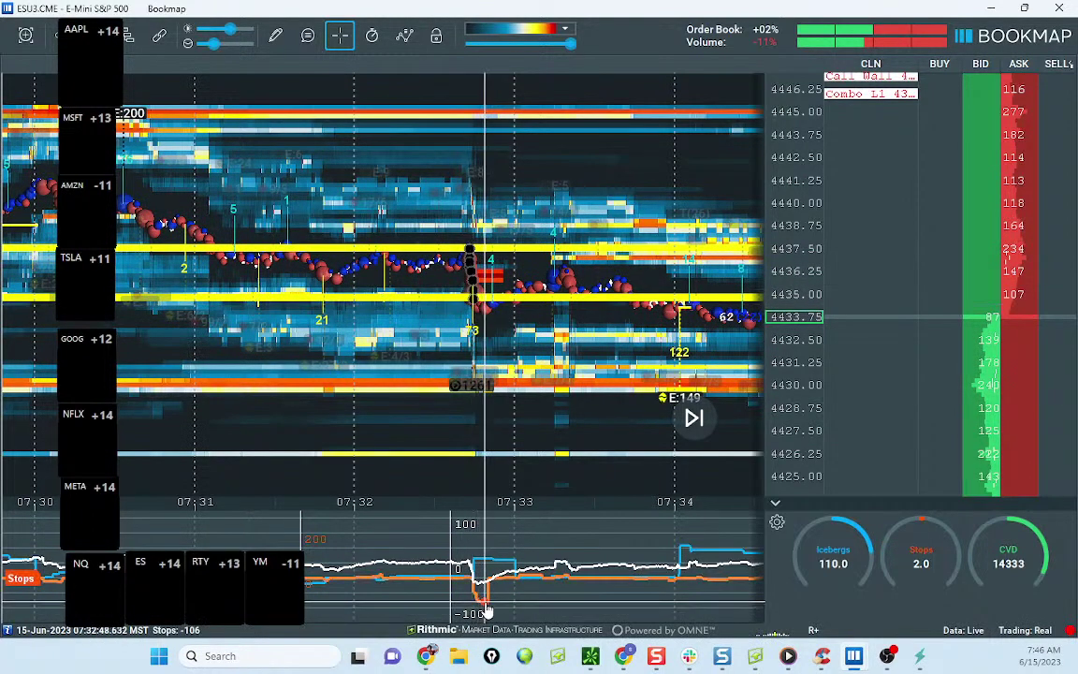
{"action": "left_click_drag", "start_coordinate": [483, 273], "coordinate": [367, 265]}
{"action": "scroll", "coordinate": [367, 262], "scroll_direction": "down", "scroll_amount": 3}
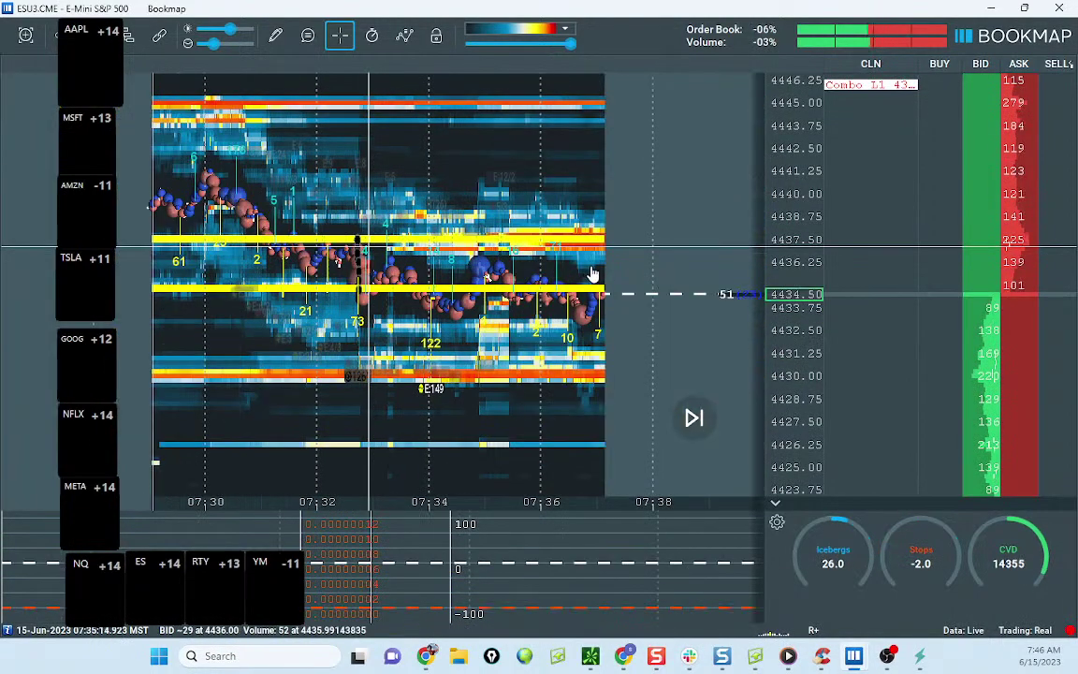
{"action": "left_click_drag", "start_coordinate": [595, 272], "coordinate": [395, 235]}
{"action": "scroll", "coordinate": [396, 236], "scroll_direction": "down", "scroll_amount": 4}
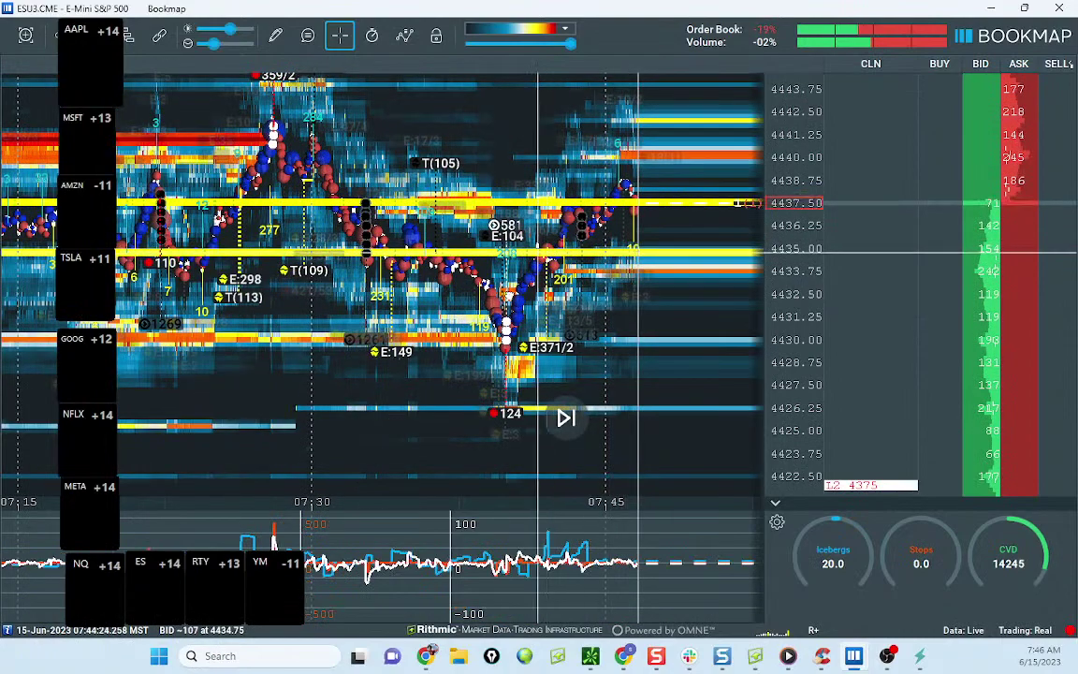
Step: Sketch the reversion path ending in a downward arrow near 4425 on the ES chart, and clear the sketch
{"action": "left_click_drag", "start_coordinate": [802, 243], "coordinate": [802, 216]}
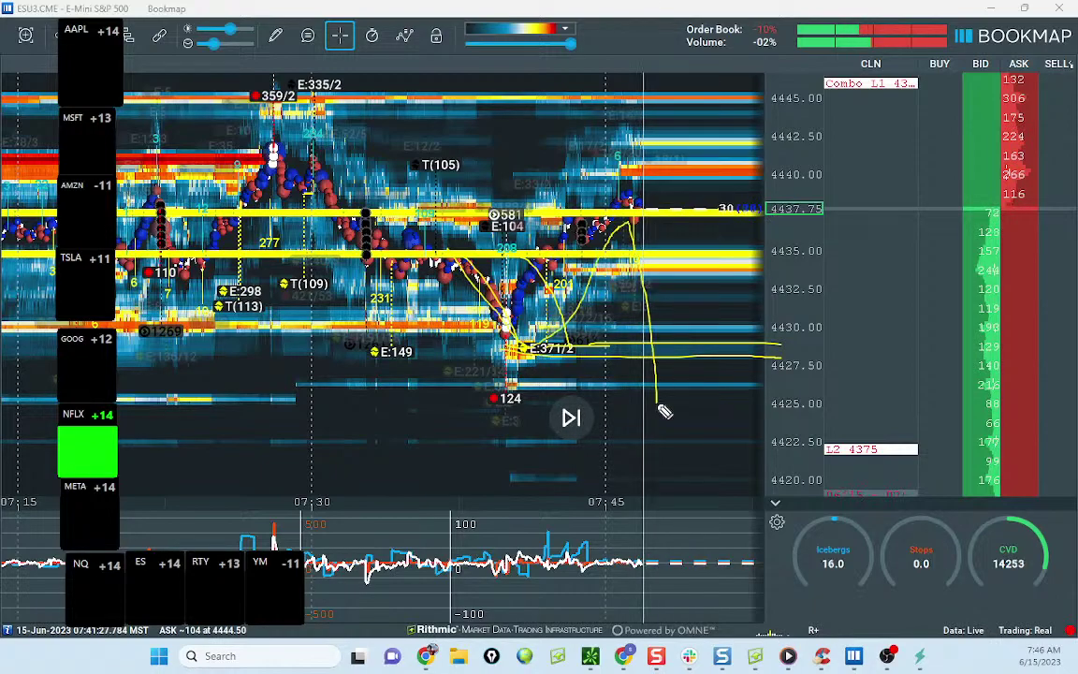
{"action": "left_click_drag", "start_coordinate": [663, 410], "coordinate": [672, 365]}
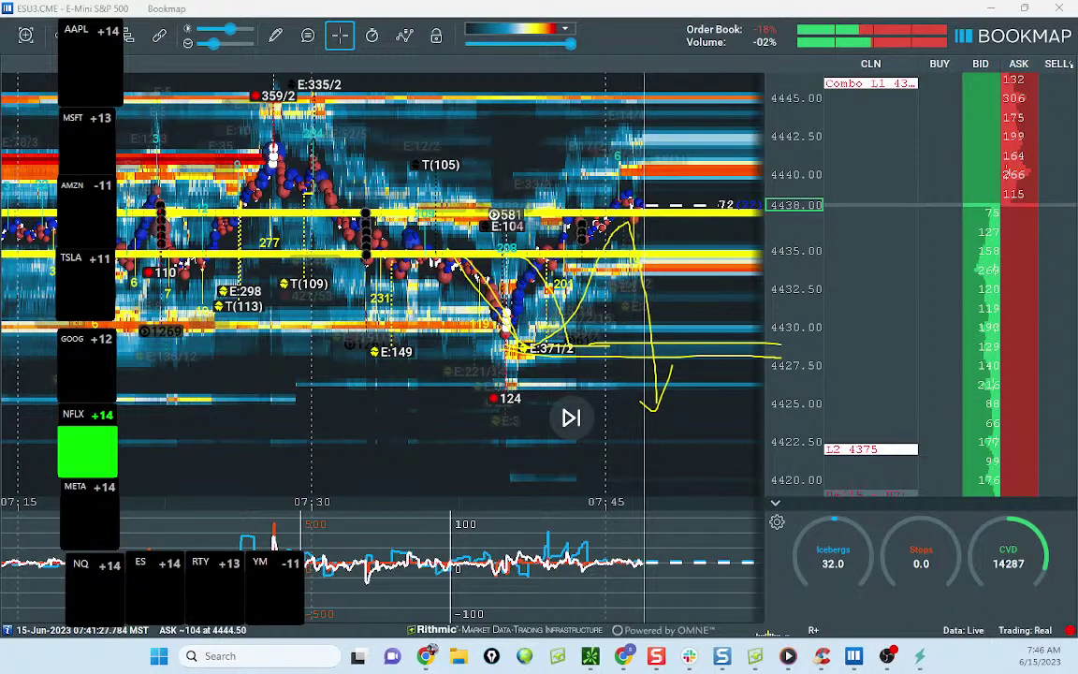
{"action": "key", "text": "Escape"}
Step: Examine the resting liquidity below the ES price, down to the bands near 4412 and 4406
{"action": "scroll", "coordinate": [572, 187], "scroll_direction": "down", "scroll_amount": 3}
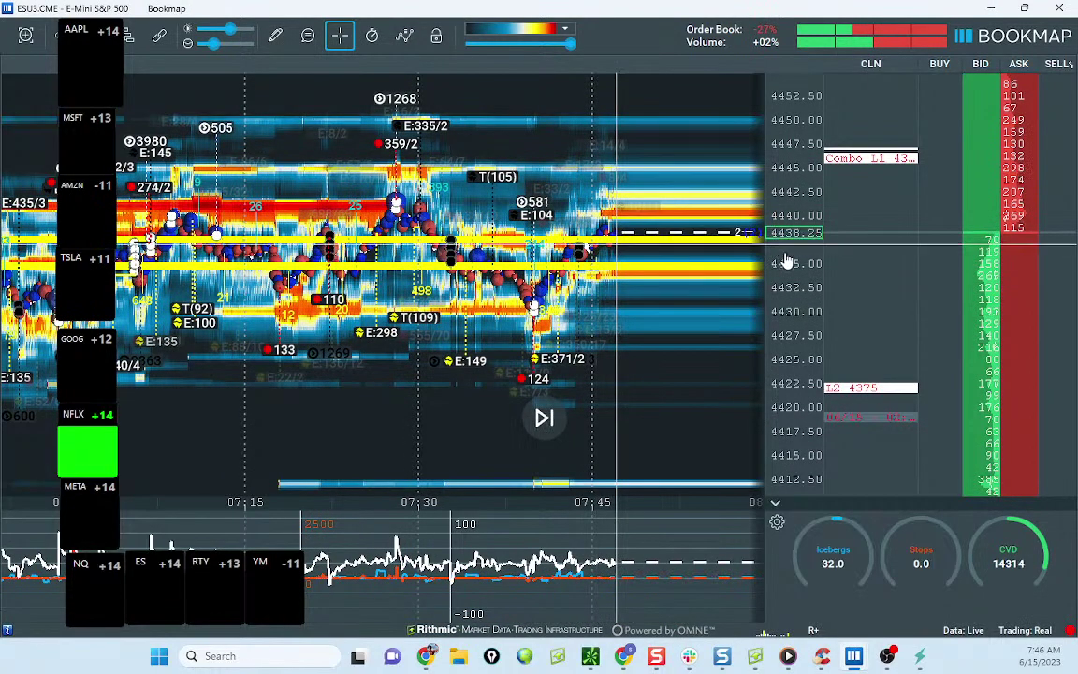
{"action": "scroll", "coordinate": [786, 271], "scroll_direction": "down", "scroll_amount": 3}
{"action": "scroll", "coordinate": [786, 270], "scroll_direction": "up", "scroll_amount": 2}
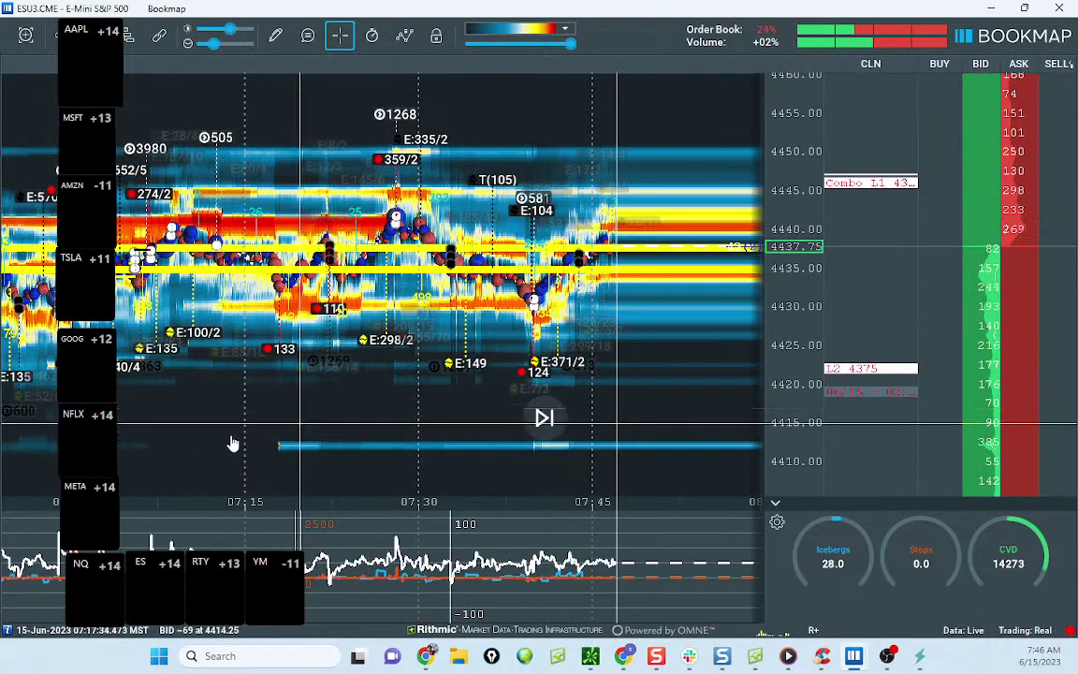
{"action": "left_click_drag", "start_coordinate": [704, 361], "coordinate": [698, 220]}
{"action": "scroll", "coordinate": [773, 320], "scroll_direction": "up", "scroll_amount": 3}
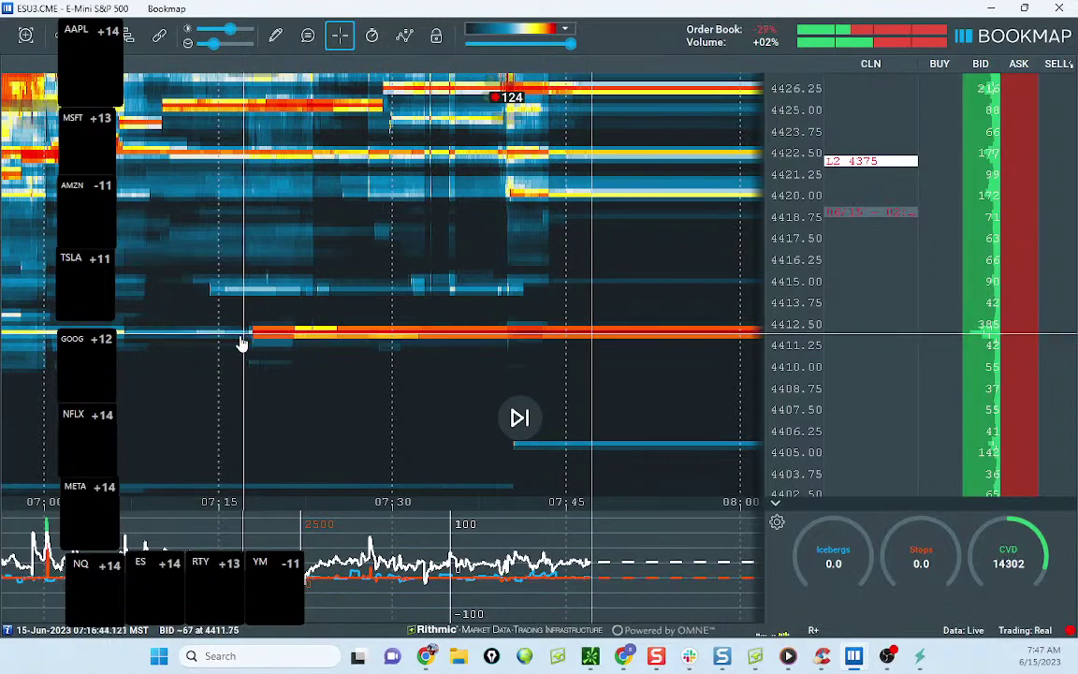
{"action": "scroll", "coordinate": [770, 216], "scroll_direction": "down", "scroll_amount": 3}
{"action": "left_click_drag", "start_coordinate": [632, 271], "coordinate": [532, 294]}
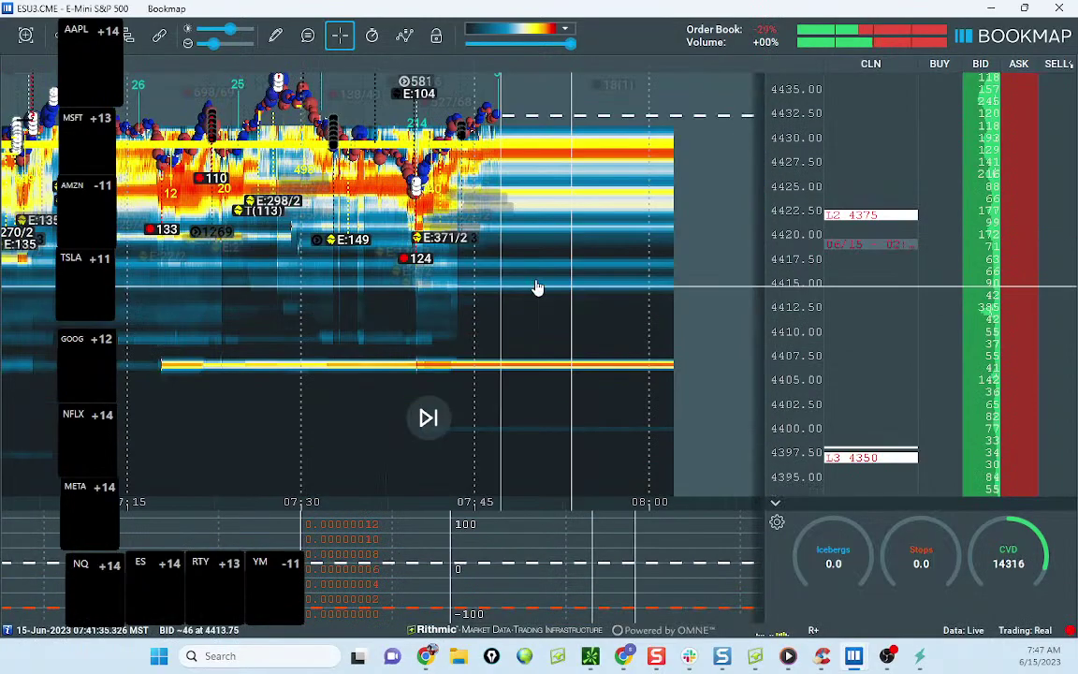
{"action": "left_click_drag", "start_coordinate": [548, 252], "coordinate": [552, 317]}
{"action": "scroll", "coordinate": [808, 284], "scroll_direction": "up", "scroll_amount": 2}
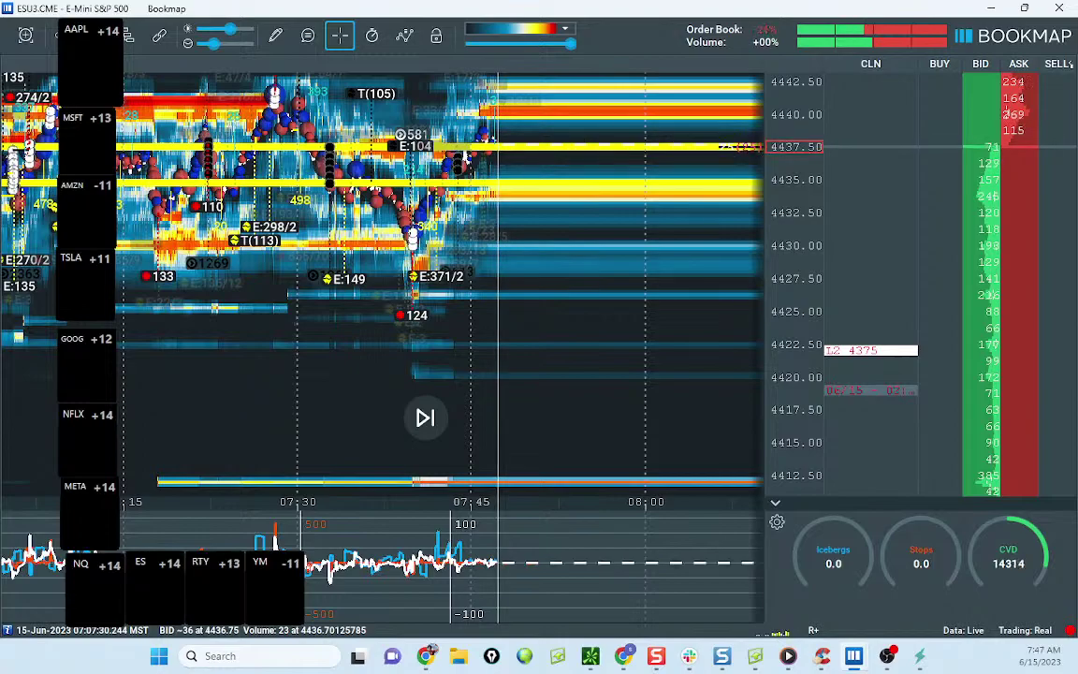
Step: Bring the Natural Gas chart window onto the screen, maximize it, and clear the ticker overlay off the chart
{"action": "left_click_drag", "start_coordinate": [0, 140], "coordinate": [395, 87]}
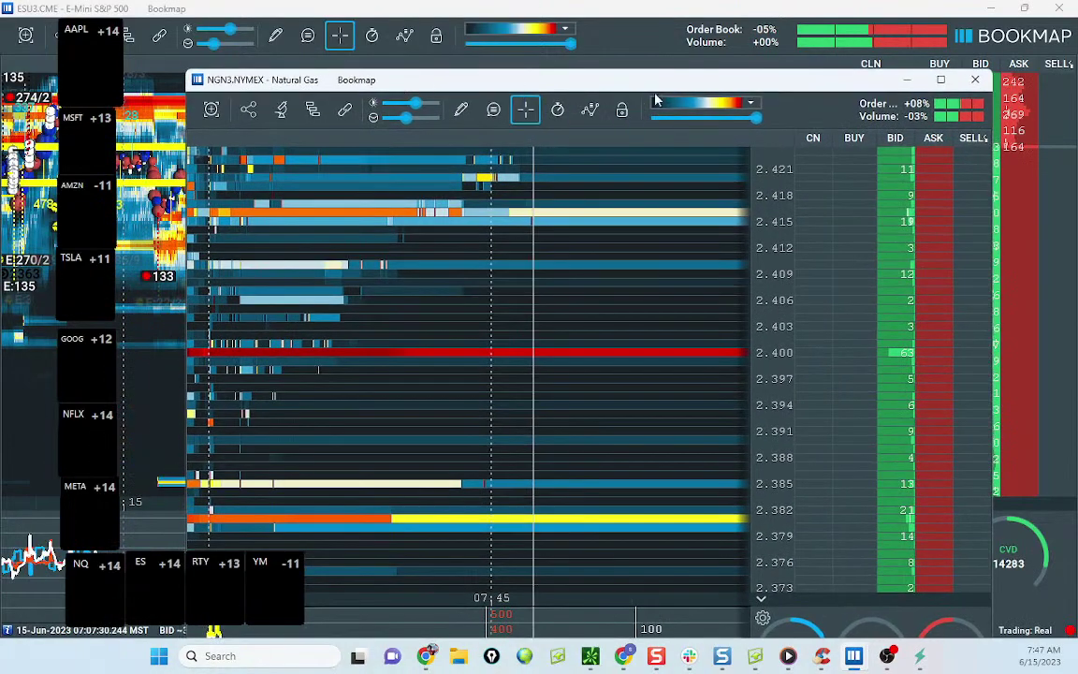
{"action": "left_click", "coordinate": [941, 79]}
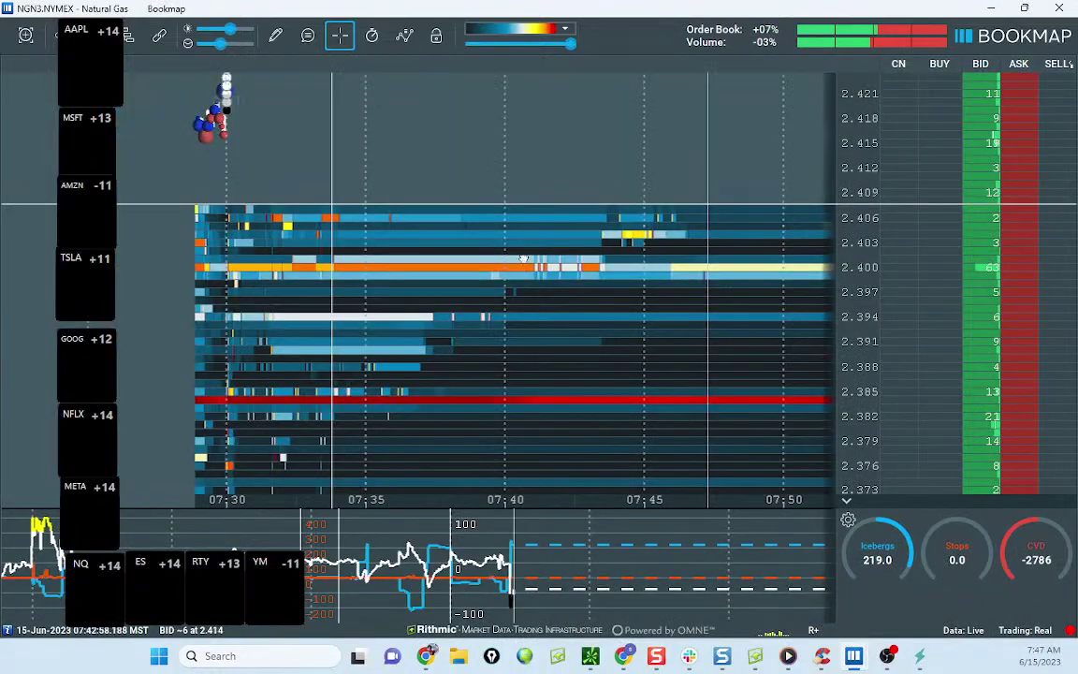
{"action": "left_click_drag", "start_coordinate": [523, 258], "coordinate": [599, 270]}
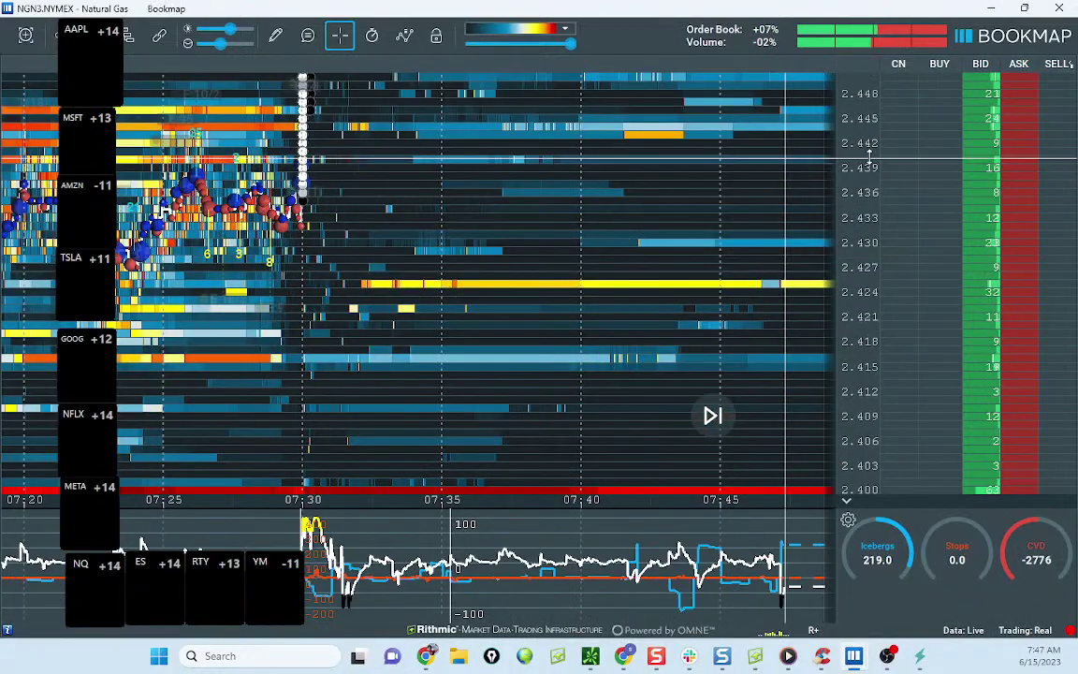
{"action": "scroll", "coordinate": [866, 152], "scroll_direction": "down", "scroll_amount": 3}
{"action": "left_click_drag", "start_coordinate": [590, 221], "coordinate": [575, 382]}
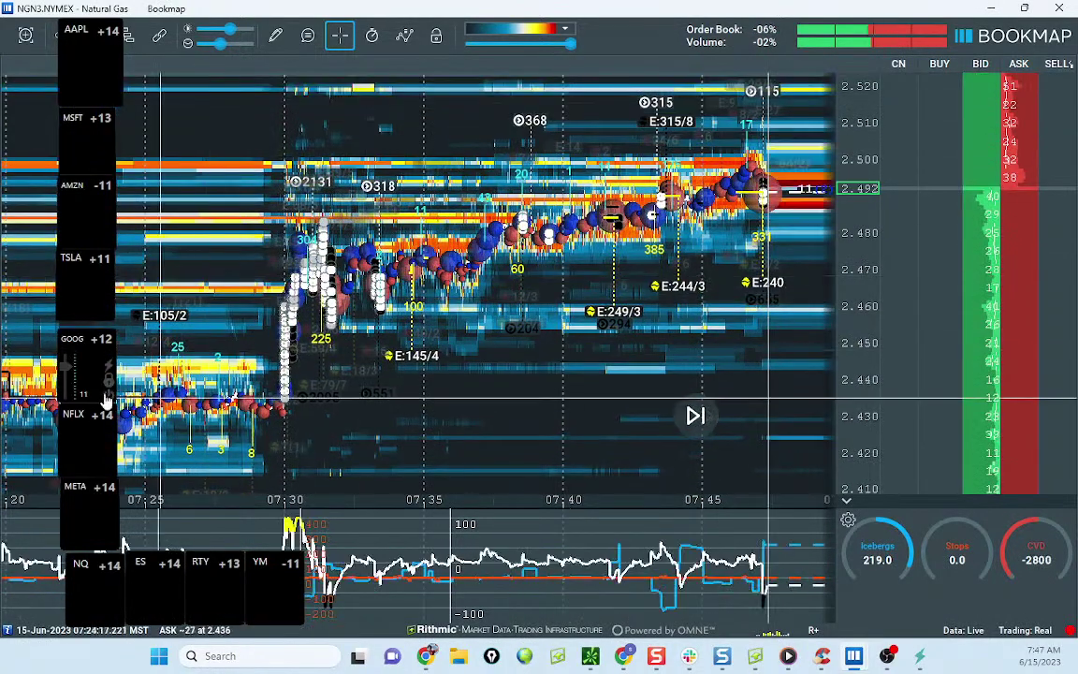
{"action": "left_click_drag", "start_coordinate": [65, 372], "coordinate": [60, 378]}
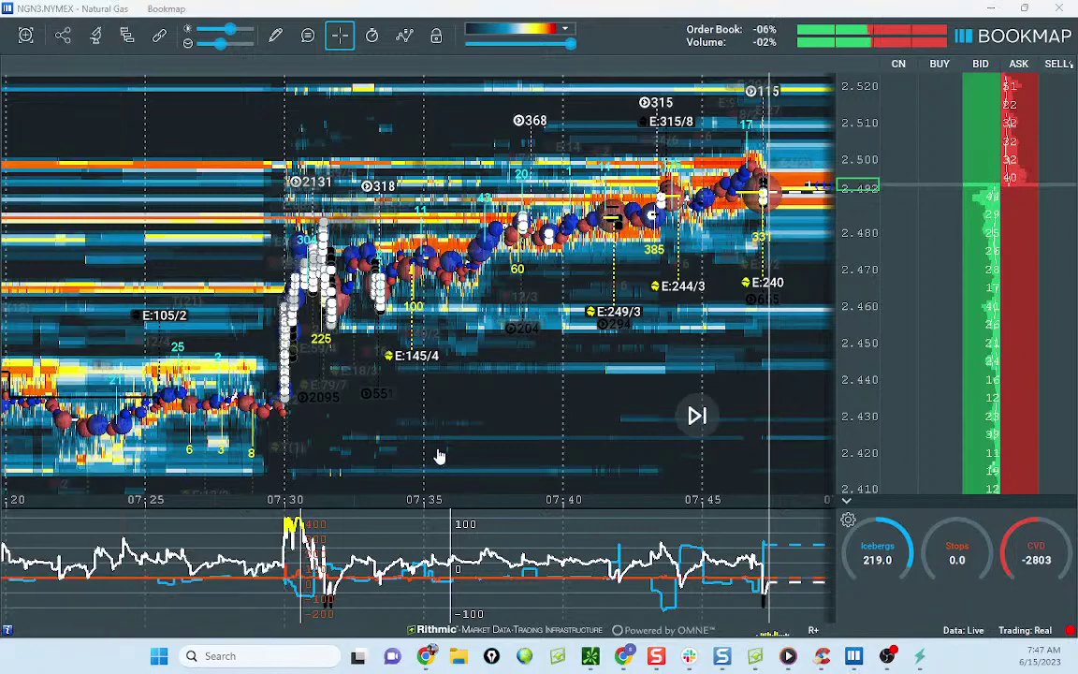
Step: Review the Natural Gas rally from 07:30 to the current time, and reduce the volume dot size
{"action": "scroll", "coordinate": [344, 312], "scroll_direction": "up", "scroll_amount": 5}
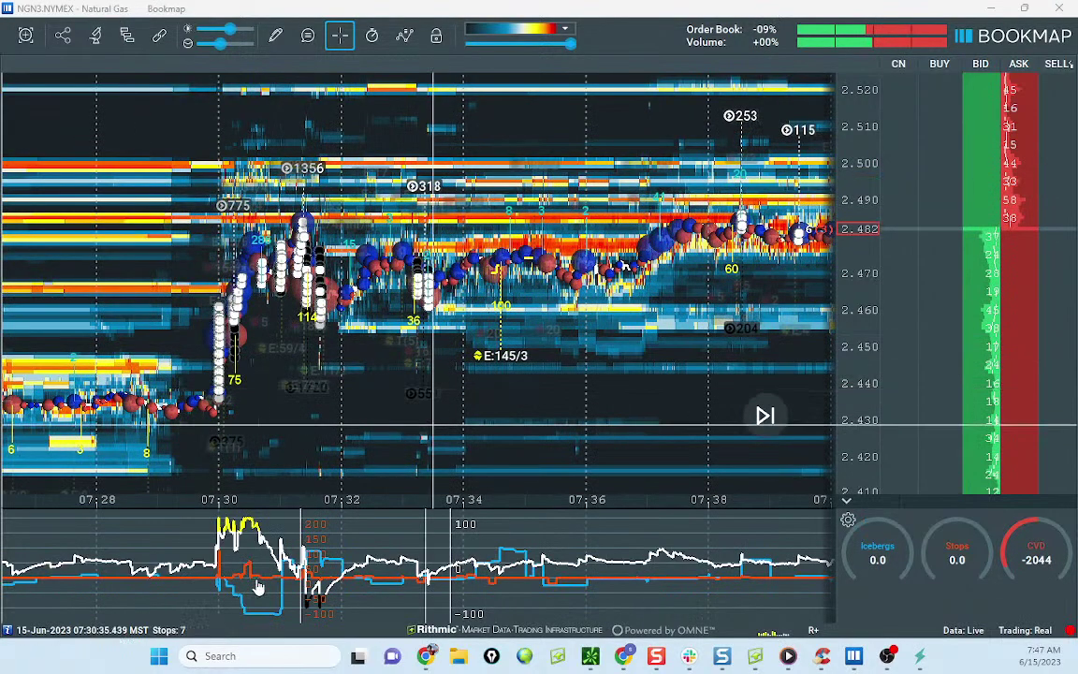
{"action": "left_click_drag", "start_coordinate": [620, 308], "coordinate": [493, 323]}
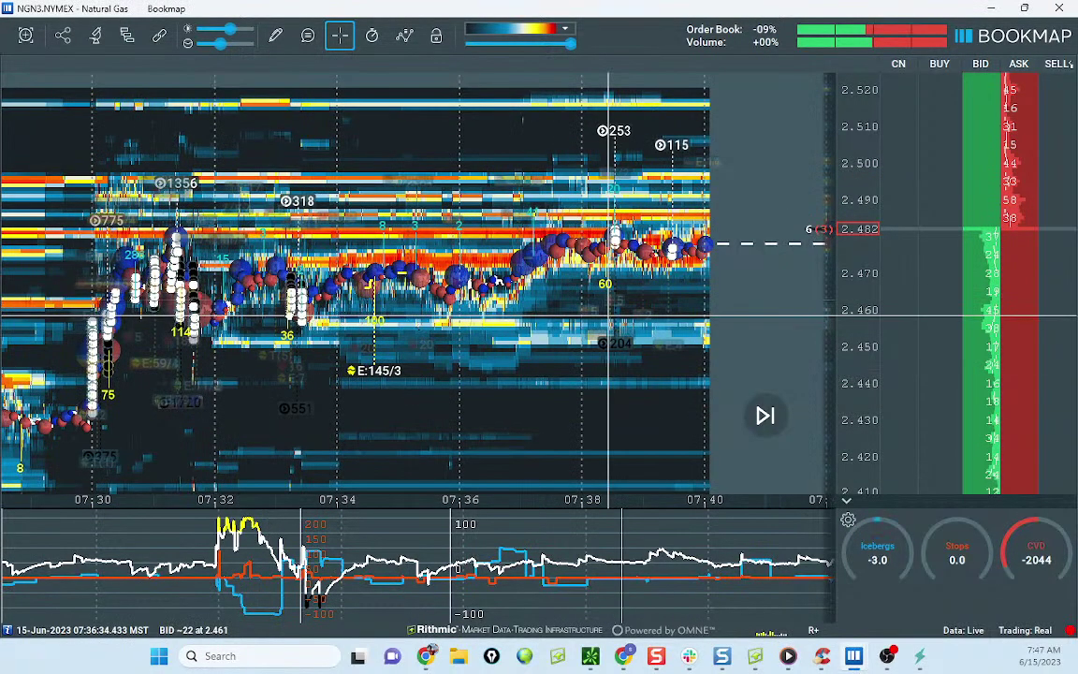
{"action": "scroll", "coordinate": [460, 289], "scroll_direction": "down", "scroll_amount": 3}
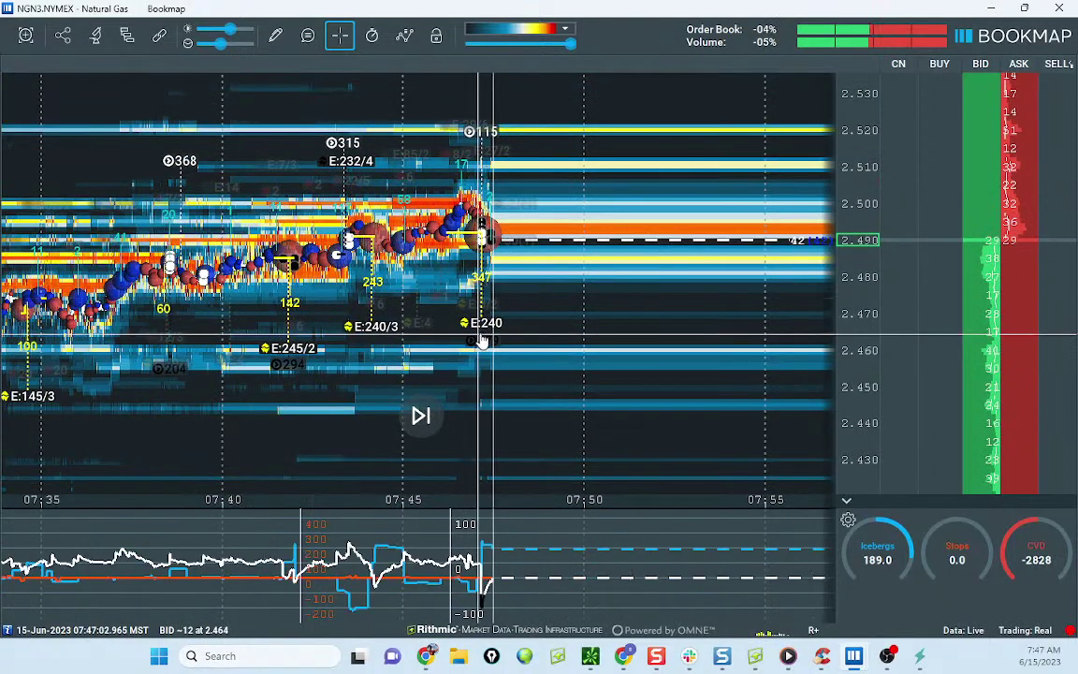
{"action": "scroll", "coordinate": [480, 342], "scroll_direction": "up", "scroll_amount": 3}
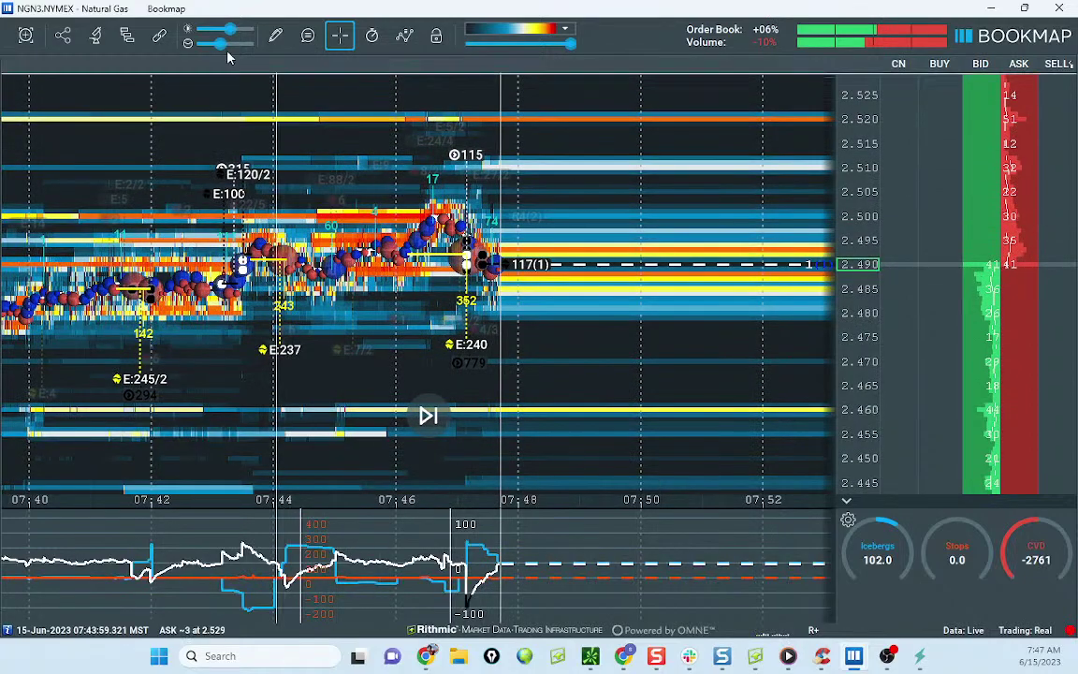
{"action": "left_click_drag", "start_coordinate": [220, 43], "coordinate": [209, 43]}
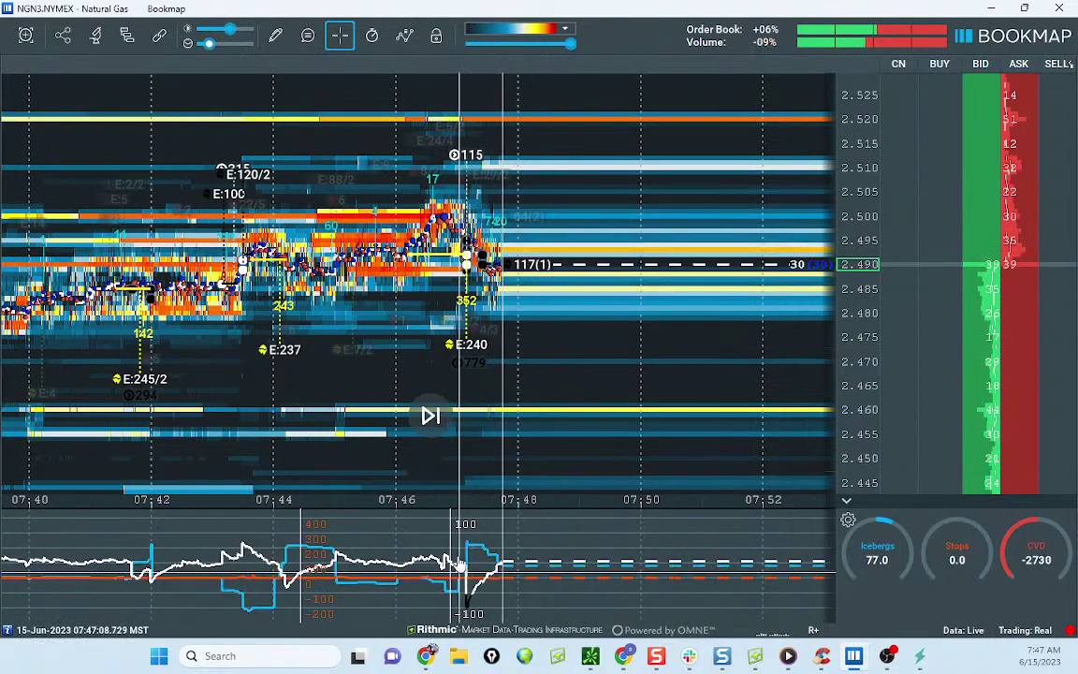
Step: Draw horizontal lines at about 2.496 and 2.489 around the Natural Gas stop and iceberg cluster at 07:47:08
{"action": "scroll", "coordinate": [582, 352], "scroll_direction": "up", "scroll_amount": 3}
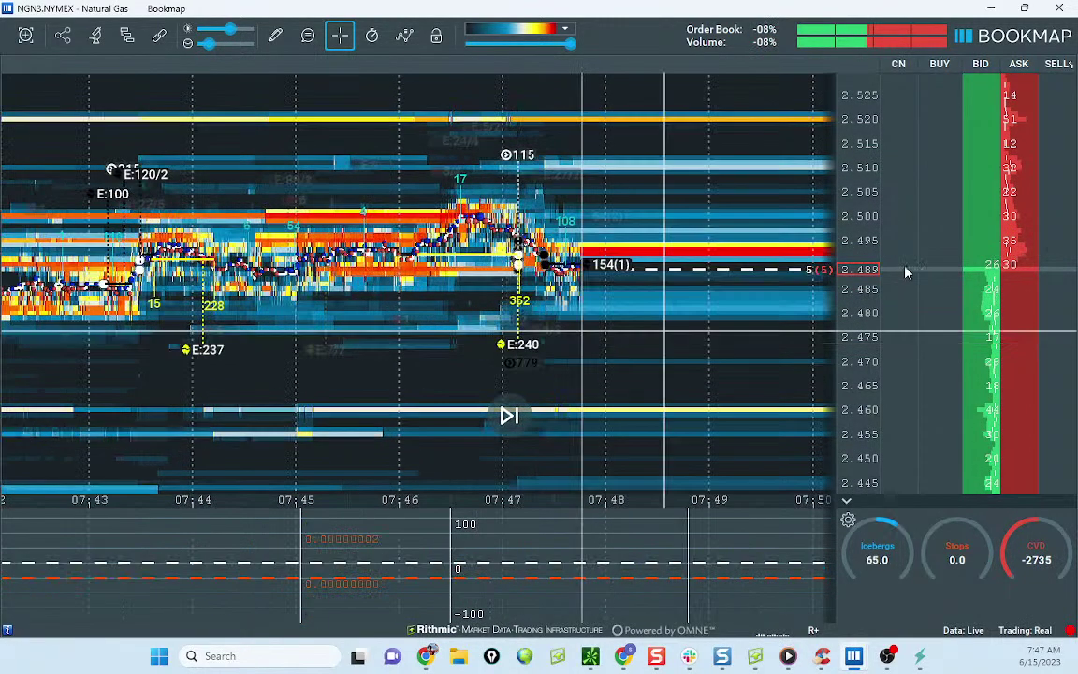
{"action": "scroll", "coordinate": [857, 270], "scroll_direction": "up", "scroll_amount": 3}
{"action": "left_click_drag", "start_coordinate": [656, 242], "coordinate": [621, 266]}
{"action": "scroll", "coordinate": [461, 494], "scroll_direction": "up", "scroll_amount": 3}
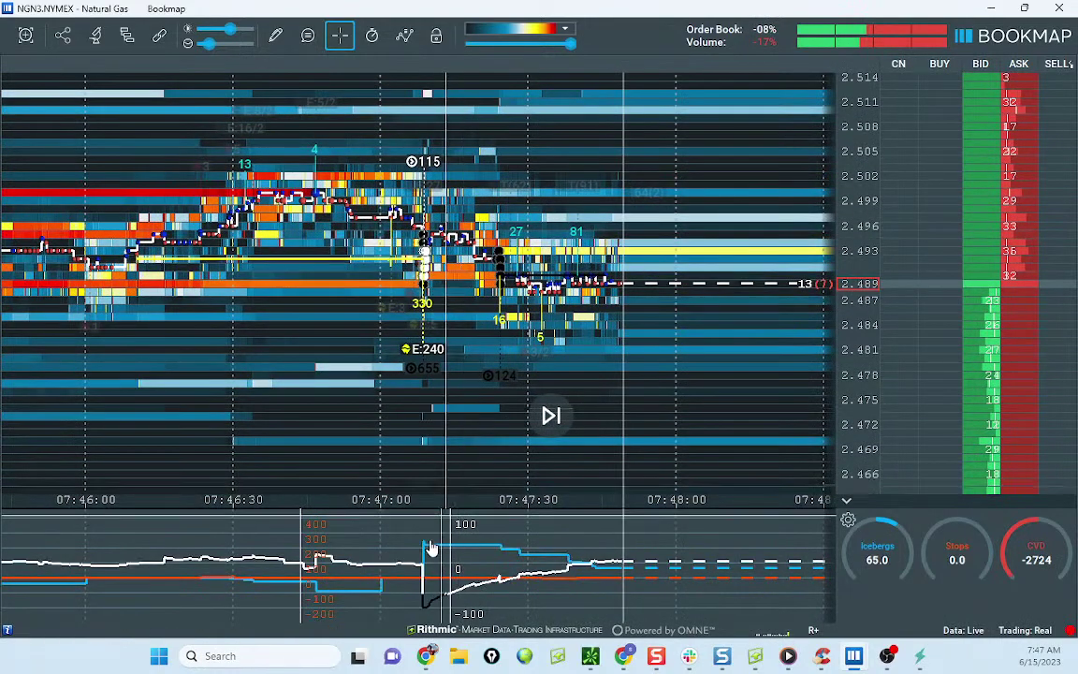
{"action": "scroll", "coordinate": [470, 327], "scroll_direction": "up", "scroll_amount": 2}
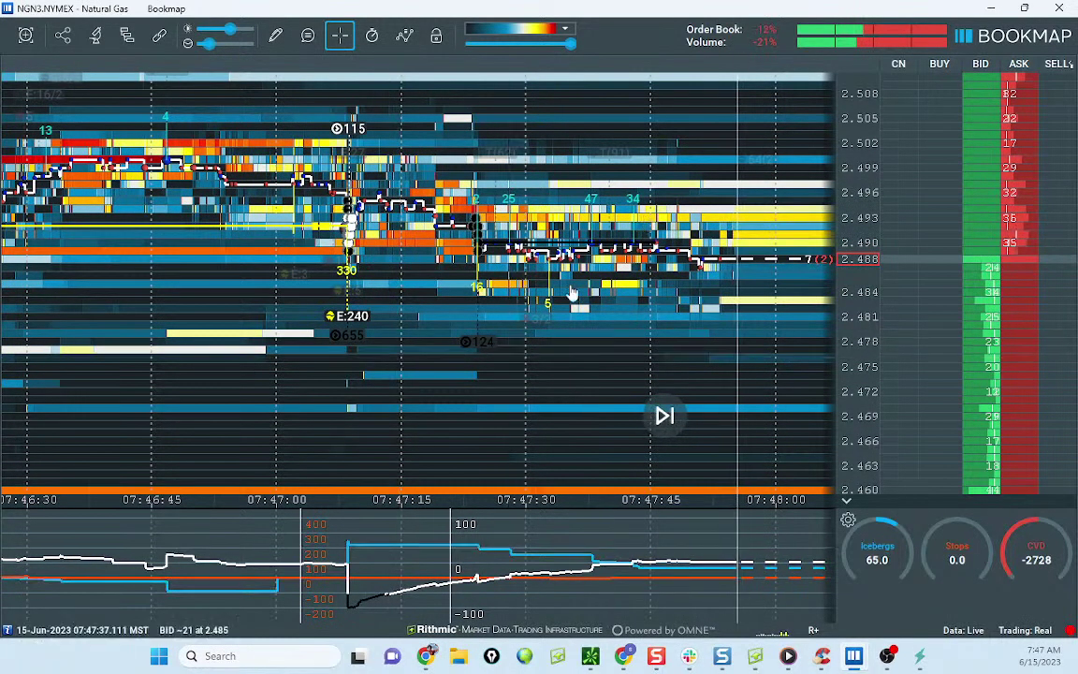
{"action": "left_click", "coordinate": [277, 41]}
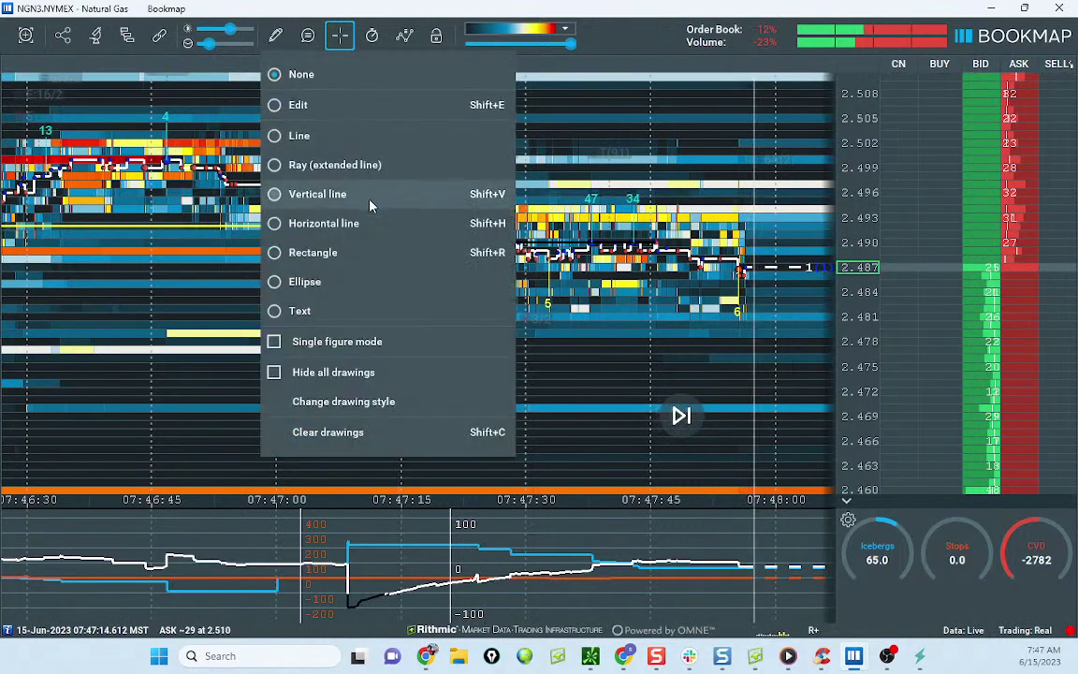
{"action": "left_click", "coordinate": [330, 198]}
{"action": "scroll", "coordinate": [365, 192], "scroll_direction": "up", "scroll_amount": 1}
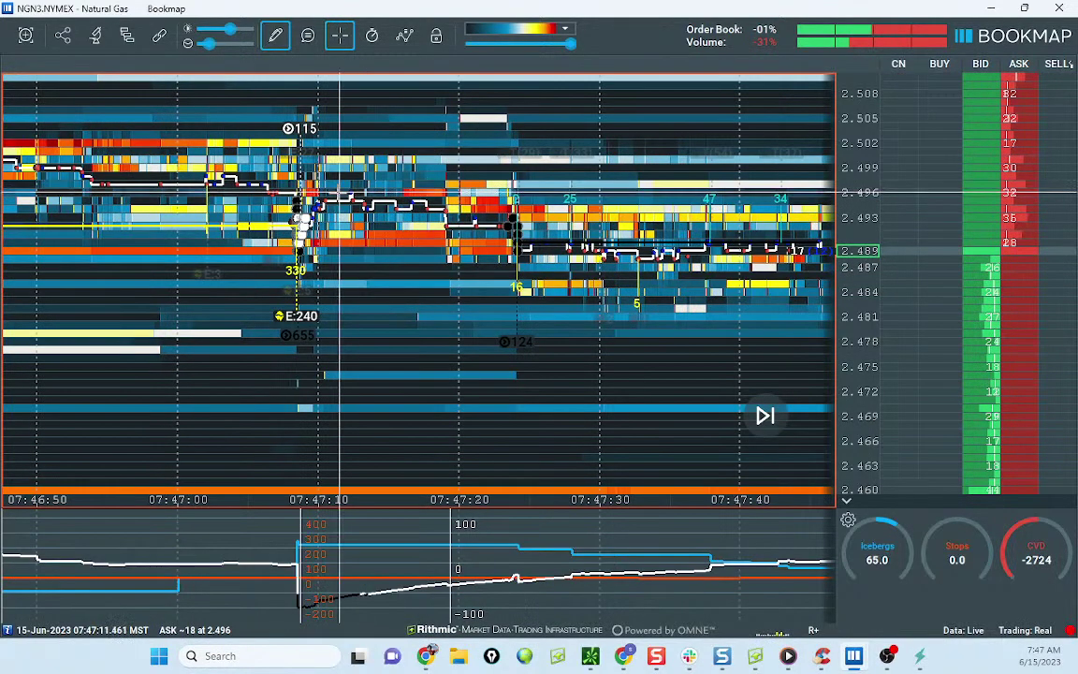
{"action": "scroll", "coordinate": [337, 192], "scroll_direction": "up", "scroll_amount": 2}
{"action": "scroll", "coordinate": [304, 192], "scroll_direction": "up", "scroll_amount": 2}
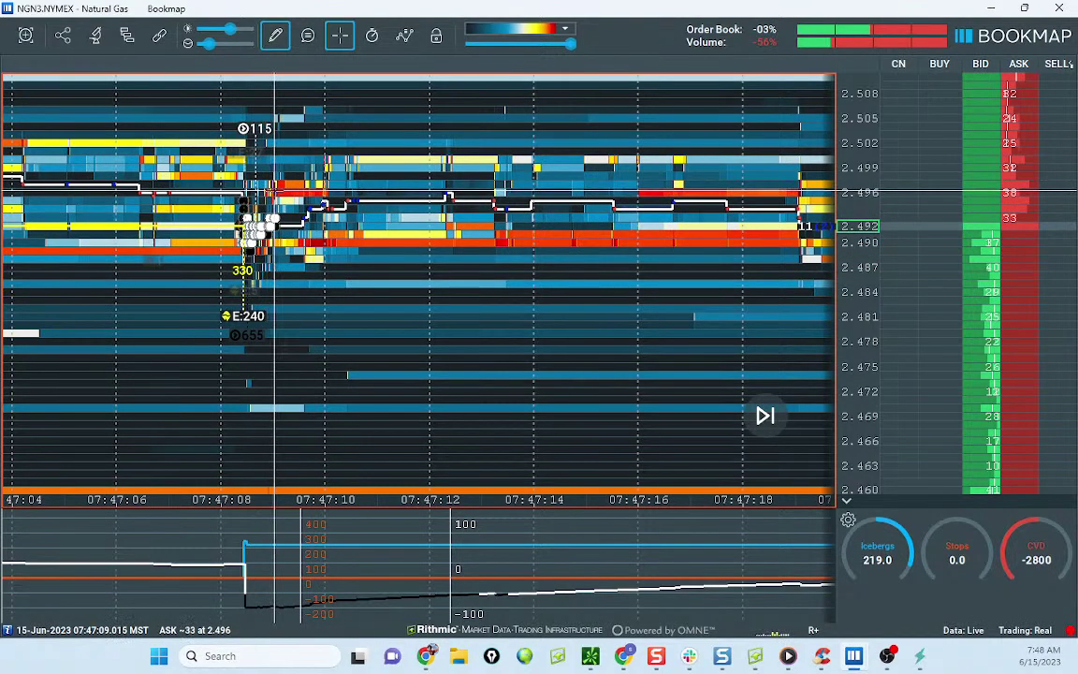
{"action": "scroll", "coordinate": [274, 192], "scroll_direction": "up", "scroll_amount": 3}
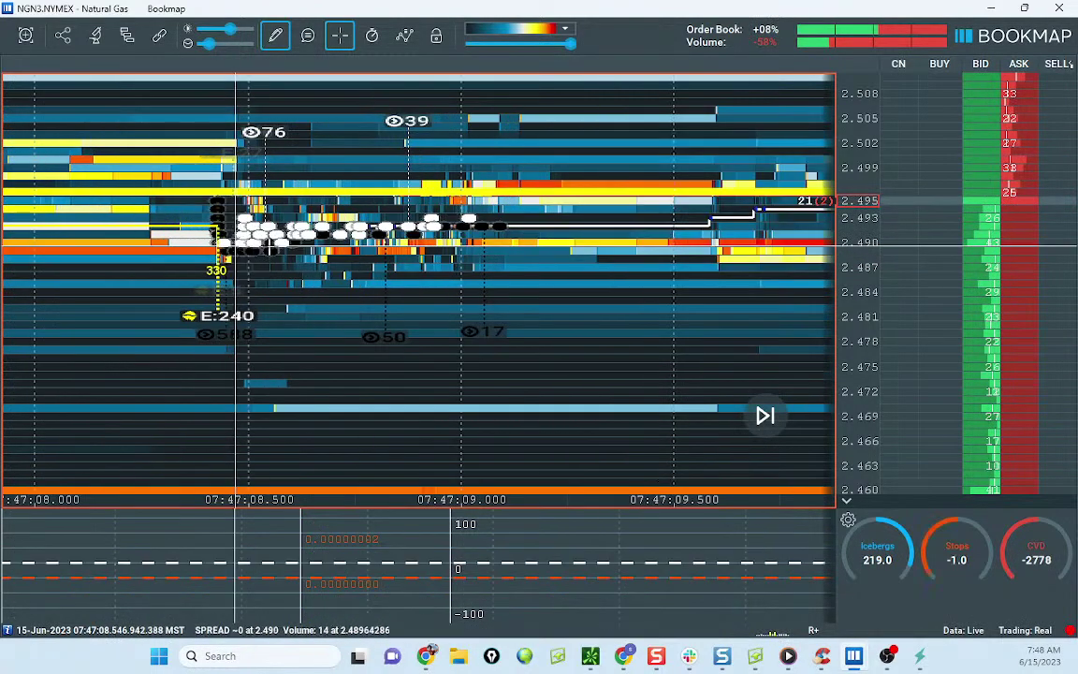
{"action": "left_click", "coordinate": [275, 35]}
{"action": "left_click", "coordinate": [337, 75]}
Step: Change the upper horizontal line at 2.496 to black and save its style
{"action": "right_click", "coordinate": [525, 199]}
{"action": "left_click", "coordinate": [555, 204]}
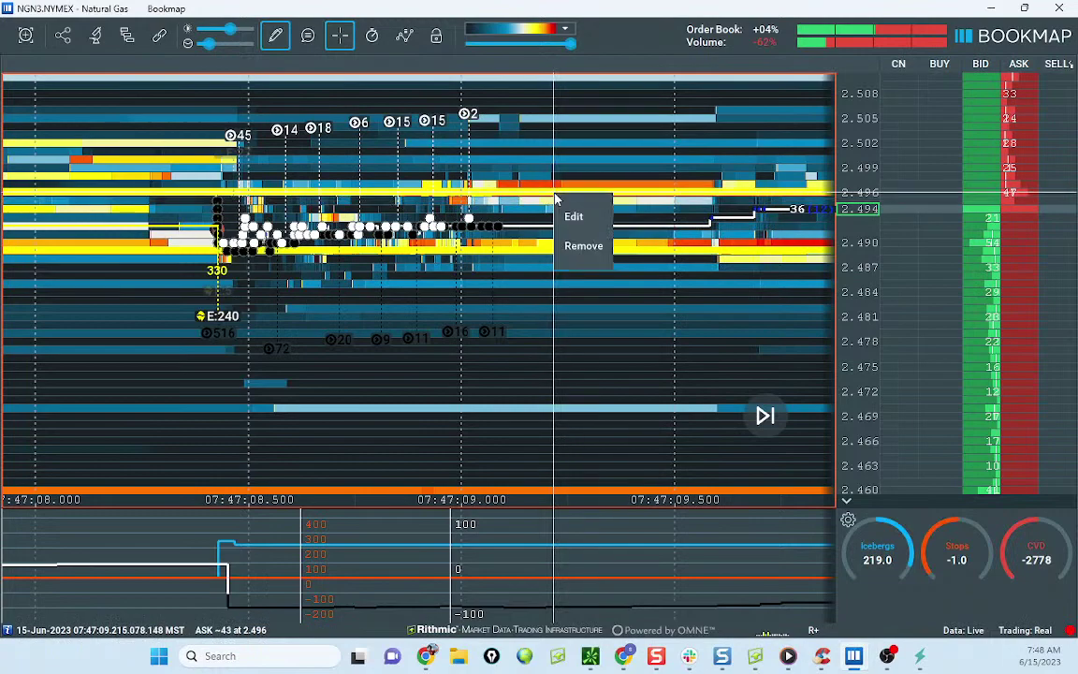
{"action": "left_click", "coordinate": [574, 218]}
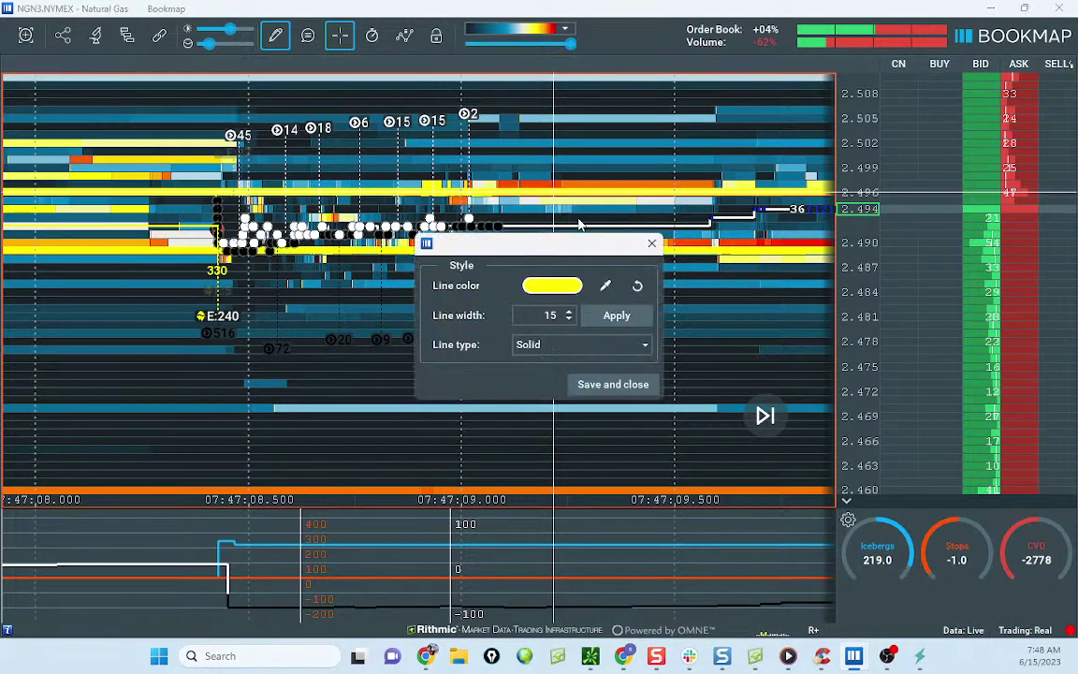
{"action": "left_click", "coordinate": [547, 293]}
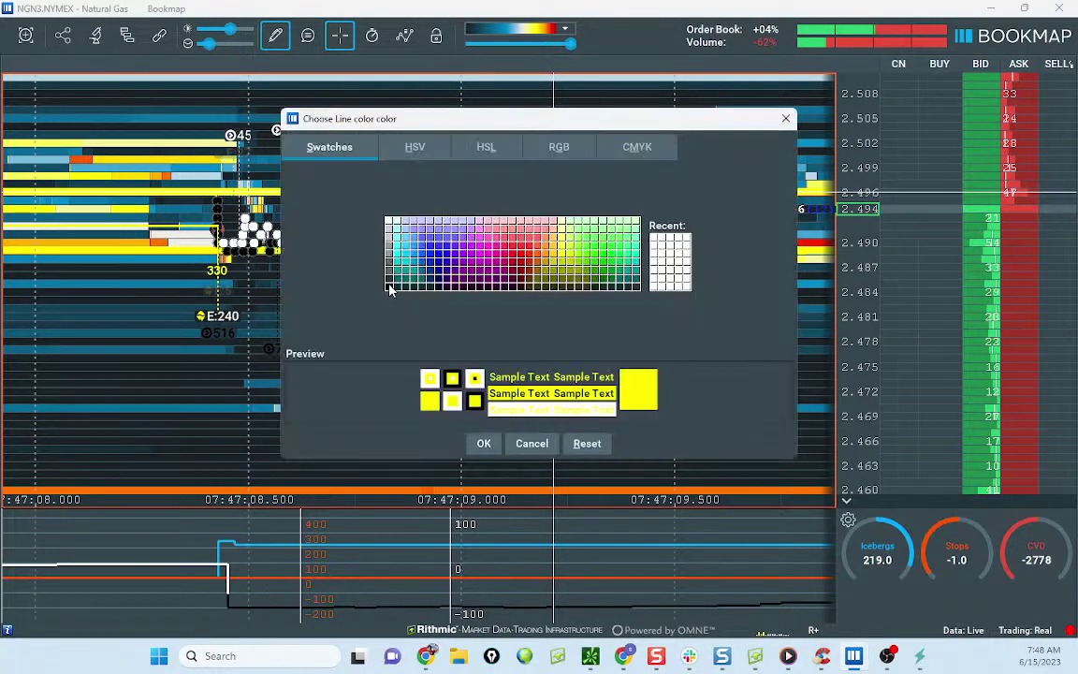
{"action": "left_click", "coordinate": [389, 286]}
{"action": "left_click", "coordinate": [484, 444]}
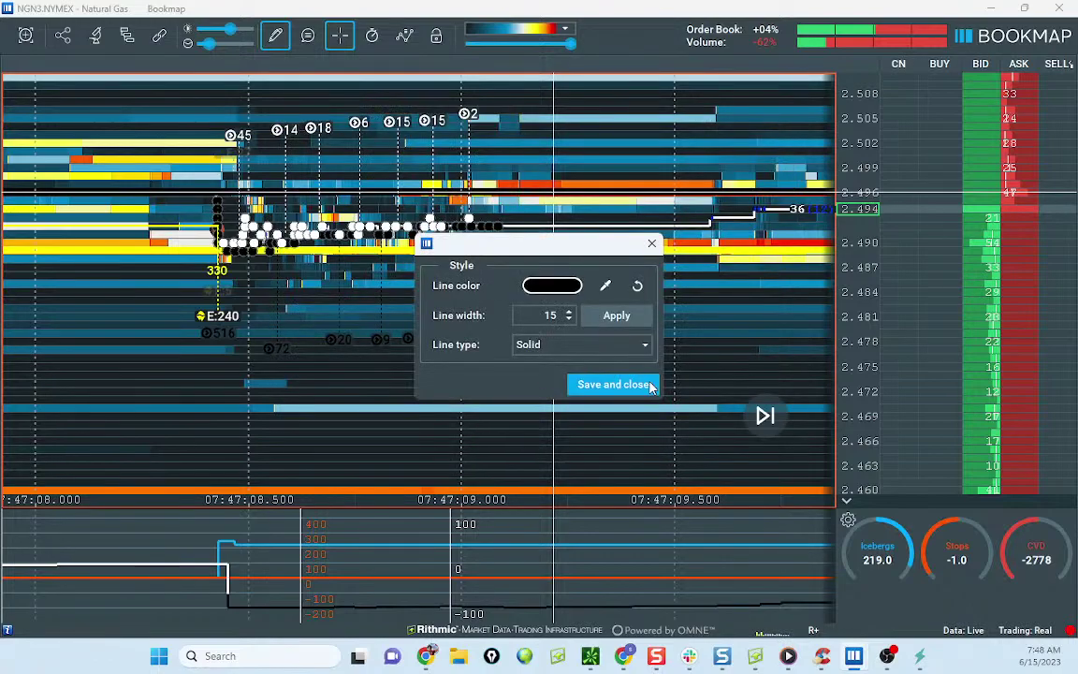
{"action": "left_click", "coordinate": [613, 384]}
Step: Change the lower horizontal line at about 2.489 to black, save its style, and turn off drawing mode
{"action": "right_click", "coordinate": [573, 251]}
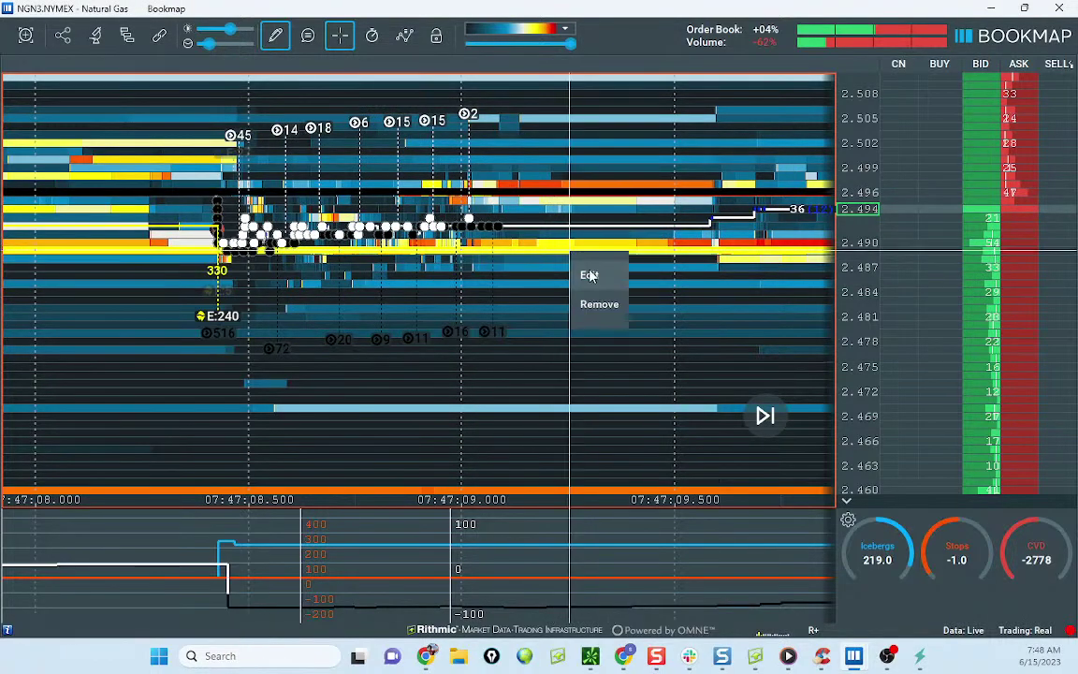
{"action": "left_click", "coordinate": [579, 273]}
{"action": "left_click", "coordinate": [554, 285]}
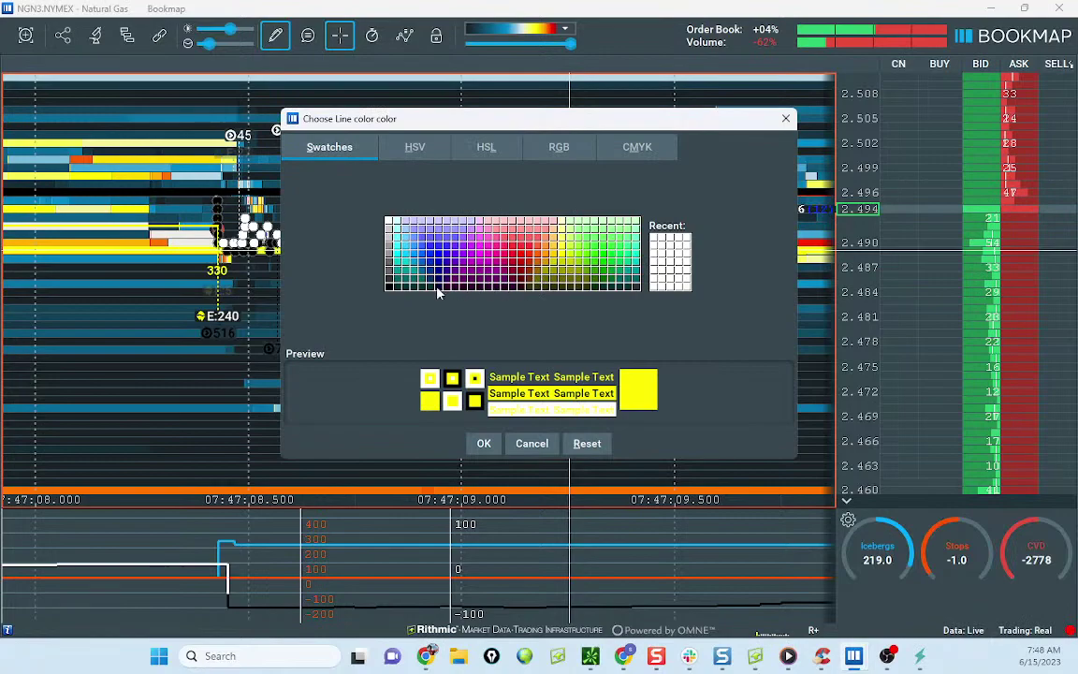
{"action": "left_click", "coordinate": [390, 286]}
{"action": "left_click", "coordinate": [484, 444]}
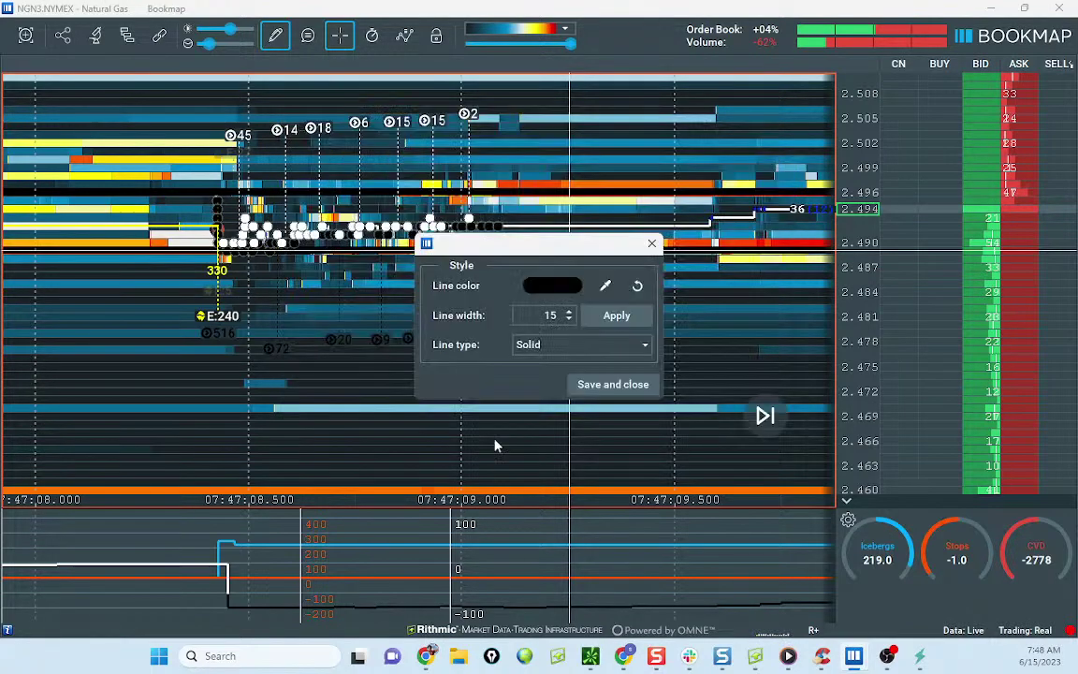
{"action": "left_click", "coordinate": [612, 394]}
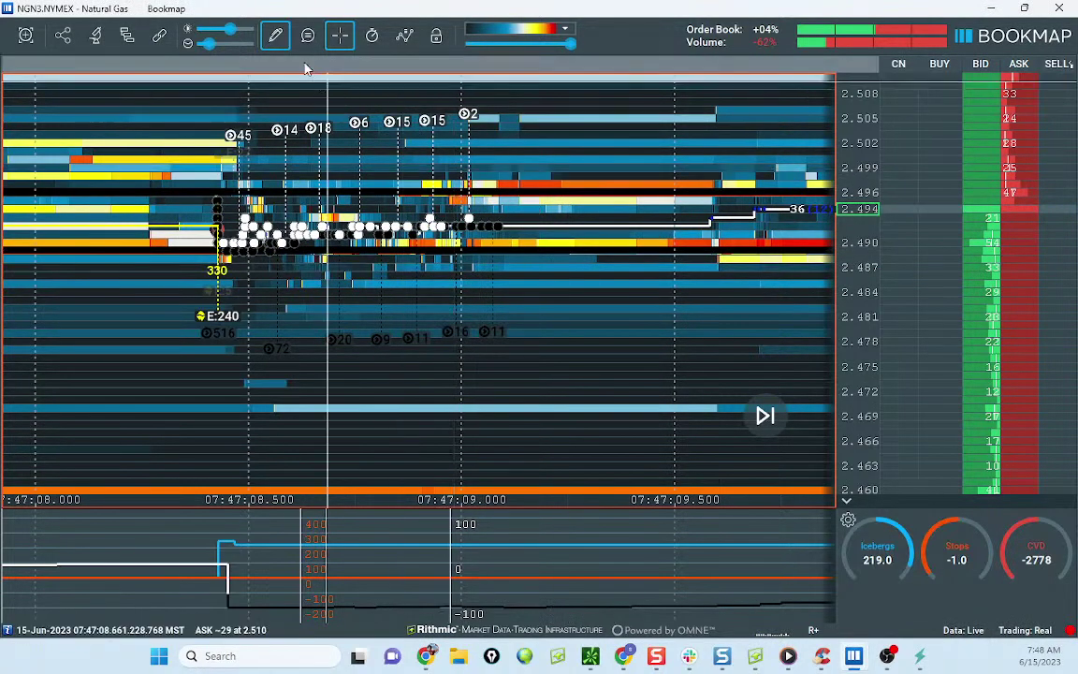
{"action": "left_click", "coordinate": [275, 35]}
{"action": "left_click", "coordinate": [302, 75]}
Step: Move the lower black horizontal line on the Natural Gas chart down to about 2.486
{"action": "scroll", "coordinate": [421, 205], "scroll_direction": "down", "scroll_amount": 3}
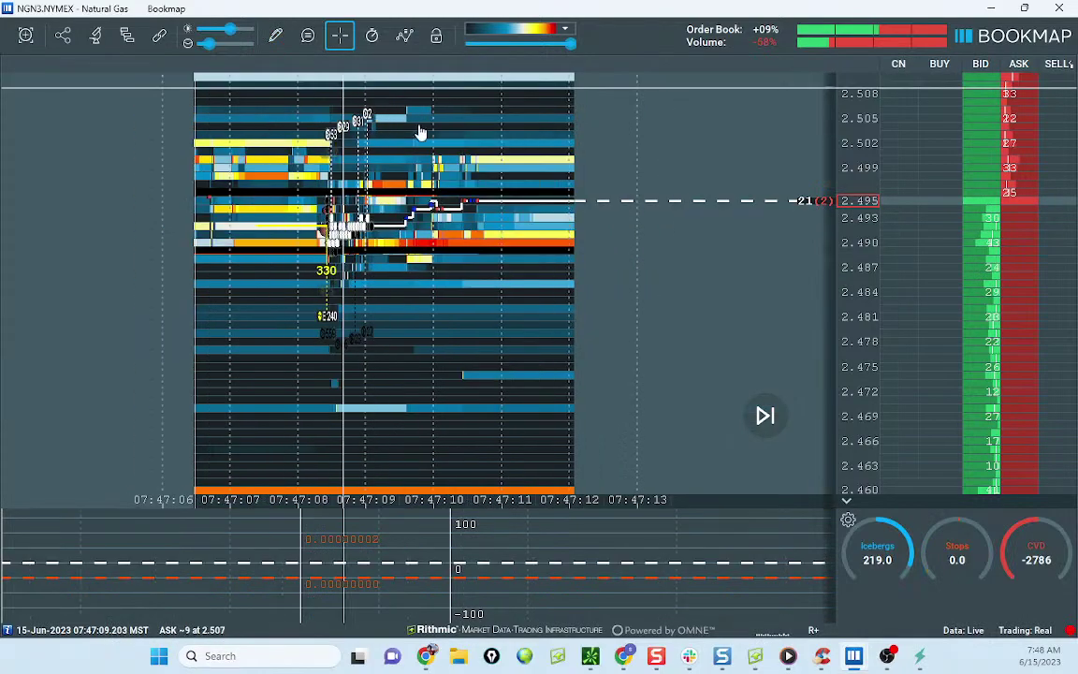
{"action": "scroll", "coordinate": [309, 227], "scroll_direction": "down", "scroll_amount": 5}
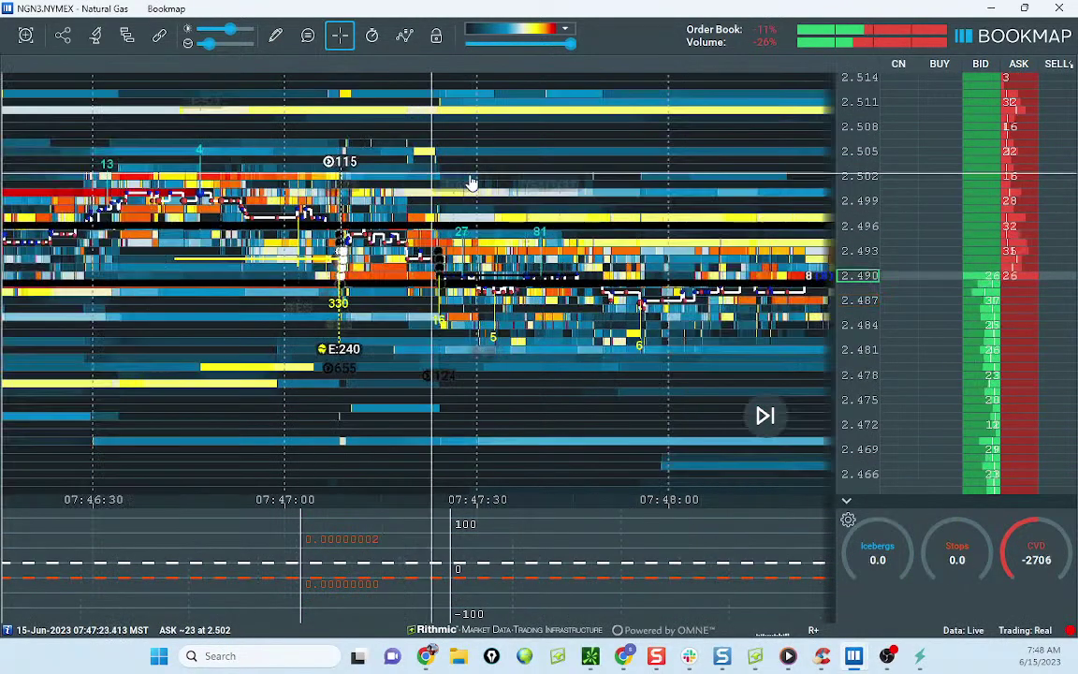
{"action": "left_click_drag", "start_coordinate": [553, 181], "coordinate": [408, 164]}
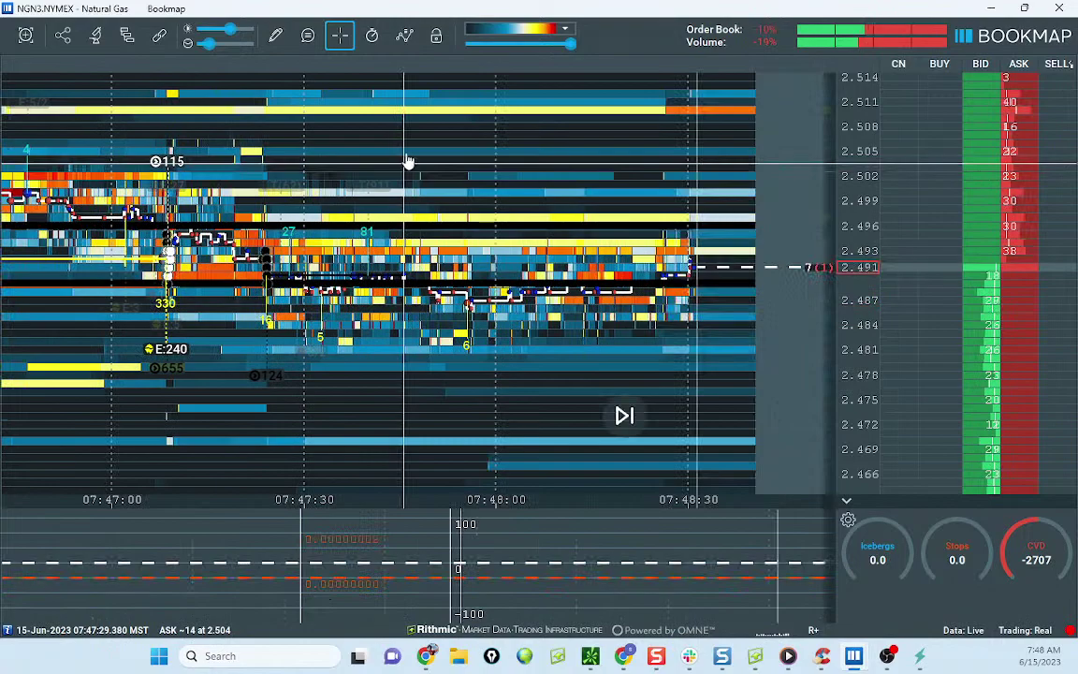
{"action": "scroll", "coordinate": [435, 174], "scroll_direction": "down", "scroll_amount": 2}
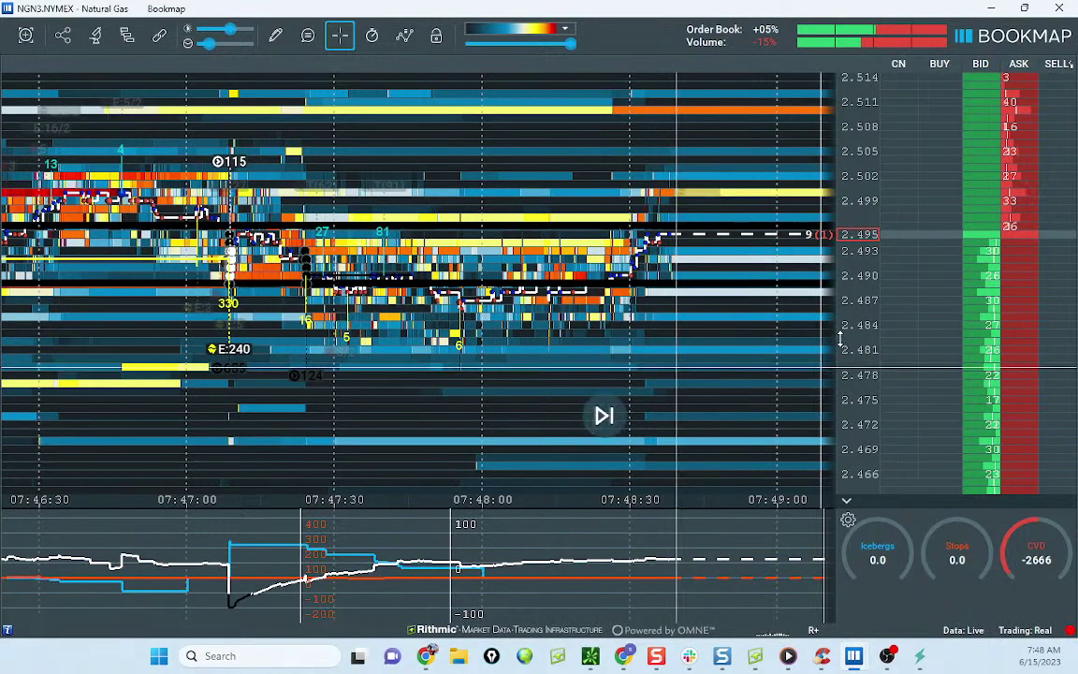
{"action": "scroll", "coordinate": [862, 234], "scroll_direction": "up", "scroll_amount": 3}
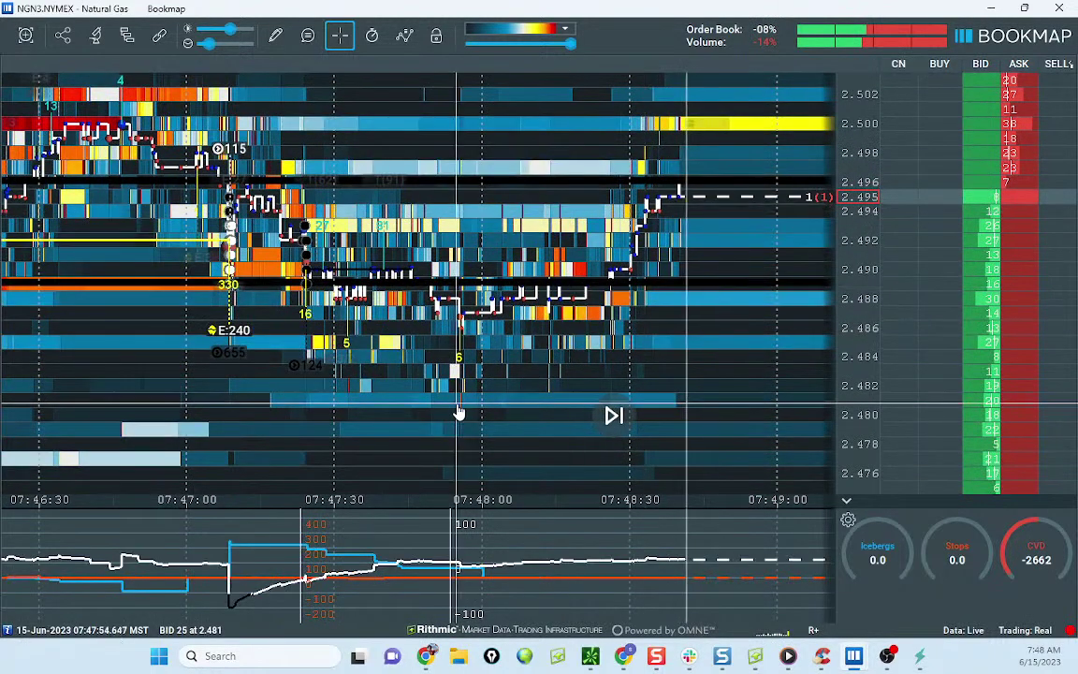
{"action": "key", "text": "d"}
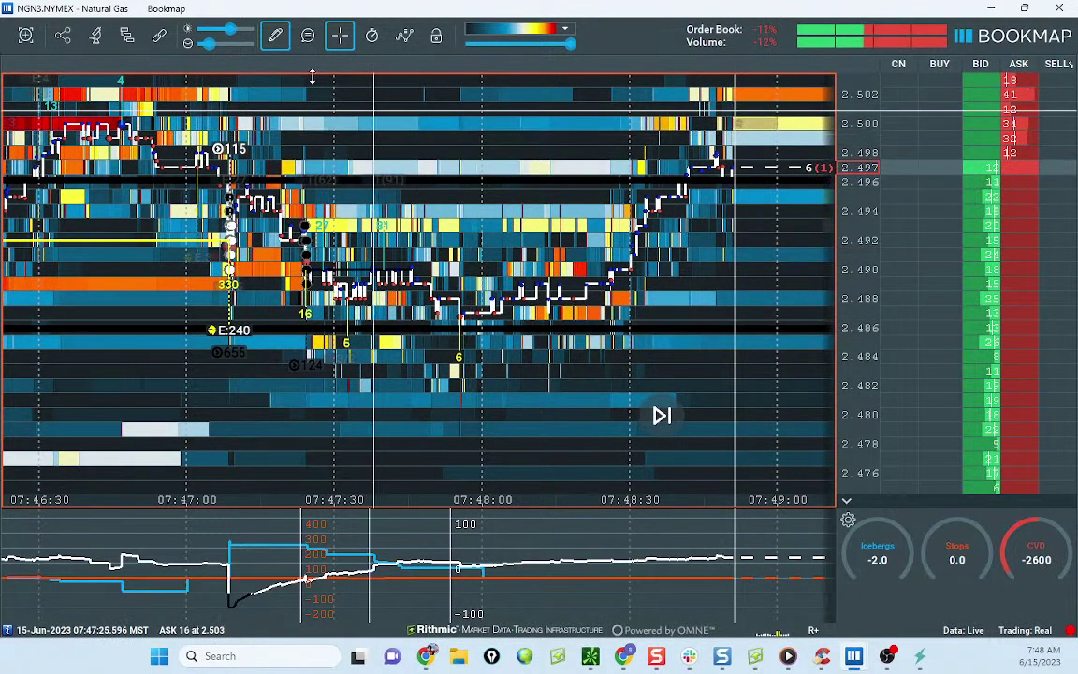
{"action": "left_click", "coordinate": [279, 45]}
{"action": "left_click", "coordinate": [299, 74]}
{"action": "scroll", "coordinate": [399, 170], "scroll_direction": "down", "scroll_amount": 3}
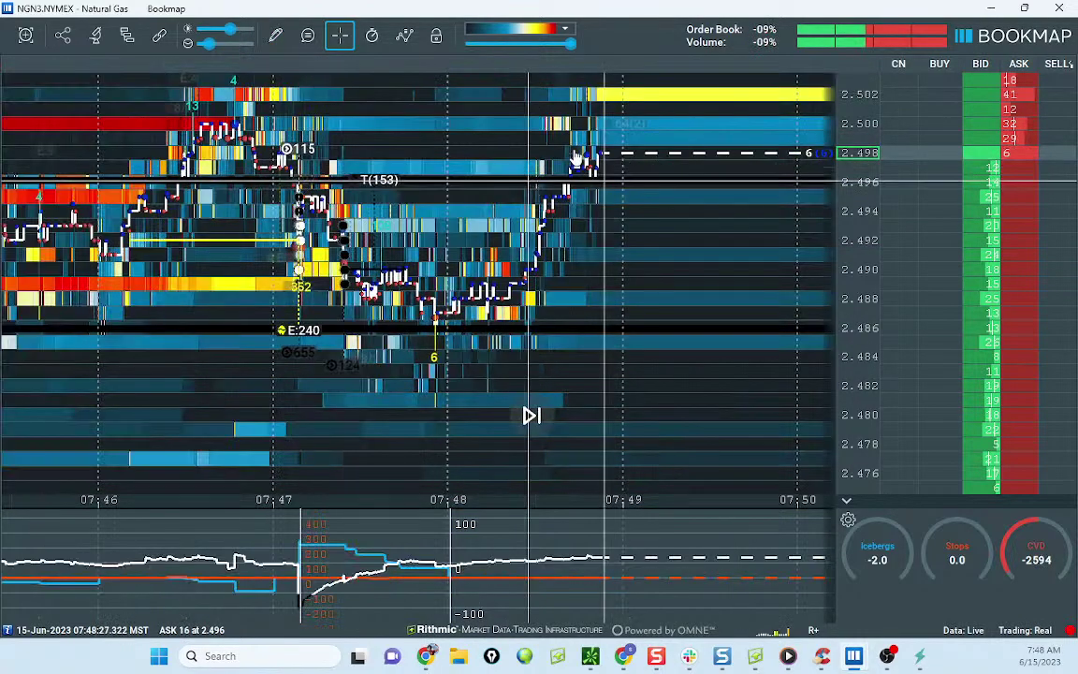
Step: Switch to the E-Mini S&P 500 chart and mark the 07:33 stop cluster and the reversion through it with freehand annotations
{"action": "mouse_move", "coordinate": [632, 5]}
{"action": "left_mouse_down"}
{"action": "mouse_move", "coordinate": [631, 38]}
{"action": "mouse_move", "coordinate": [631, 0]}
{"action": "left_mouse_up"}
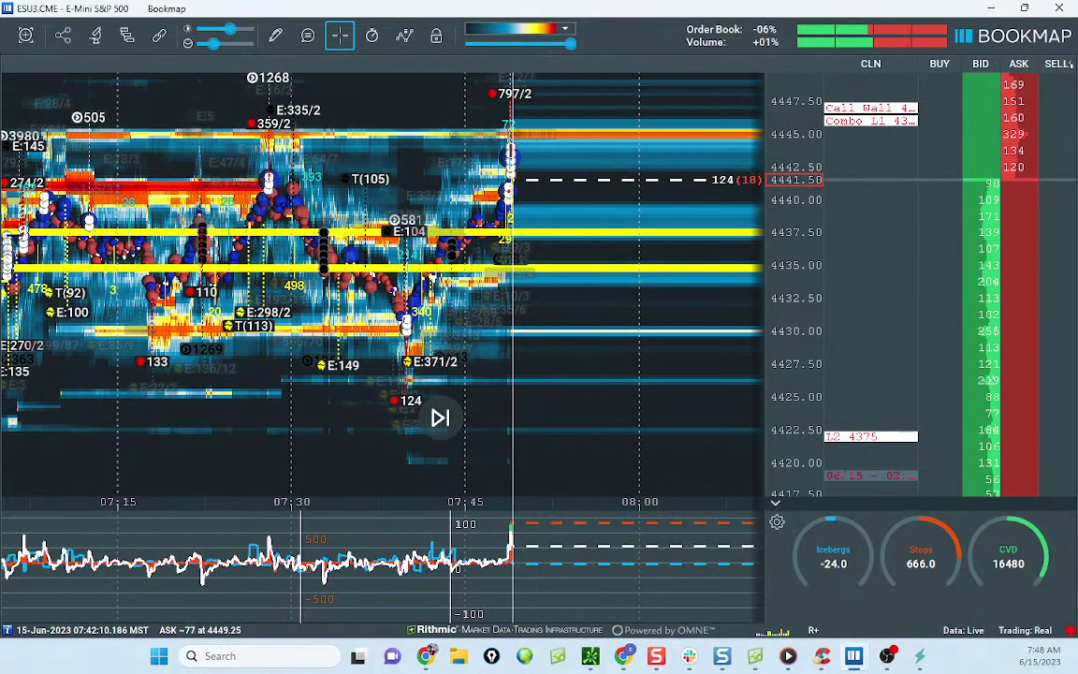
{"action": "key", "text": "e"}
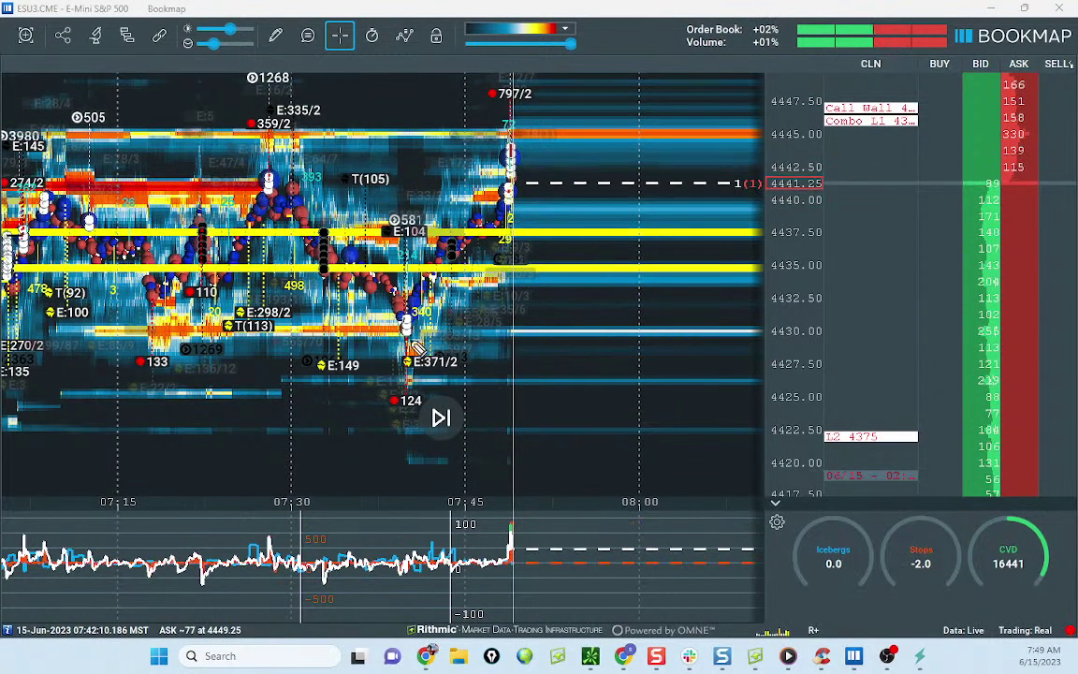
{"action": "mouse_move", "coordinate": [388, 228]}
{"action": "left_mouse_down"}
{"action": "mouse_move", "coordinate": [305, 254]}
{"action": "mouse_move", "coordinate": [389, 285]}
{"action": "left_mouse_up"}
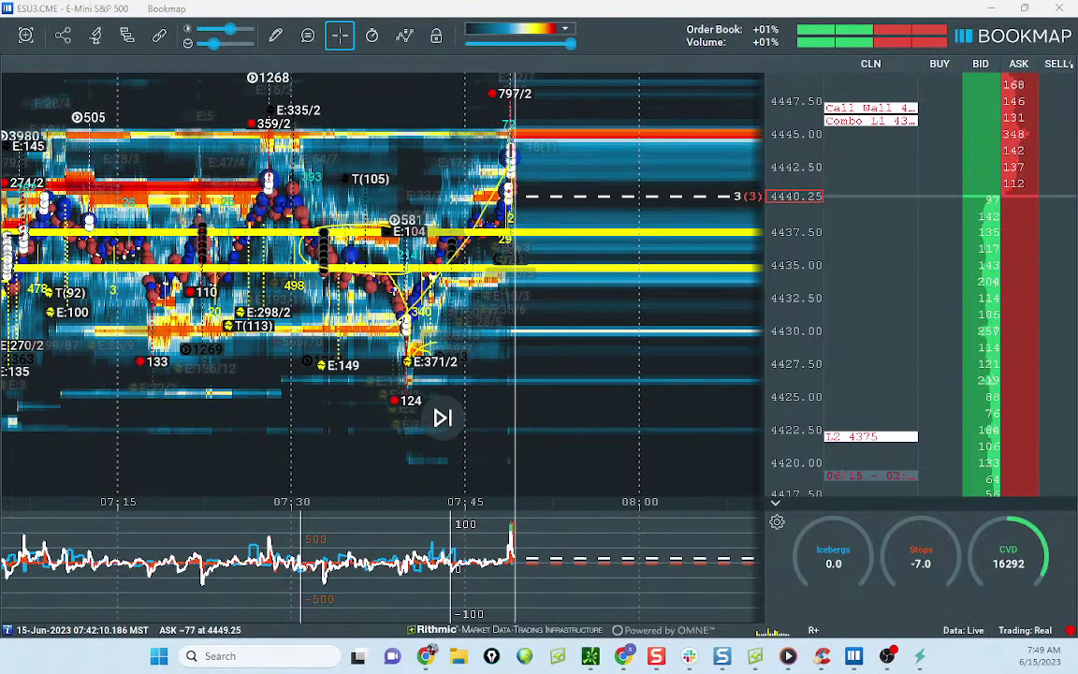
Step: Draw a horizontal line at about 4444.25 across the top of the 07:48:50 stop run on the ES chart
{"action": "scroll", "coordinate": [534, 211], "scroll_direction": "up", "scroll_amount": 5}
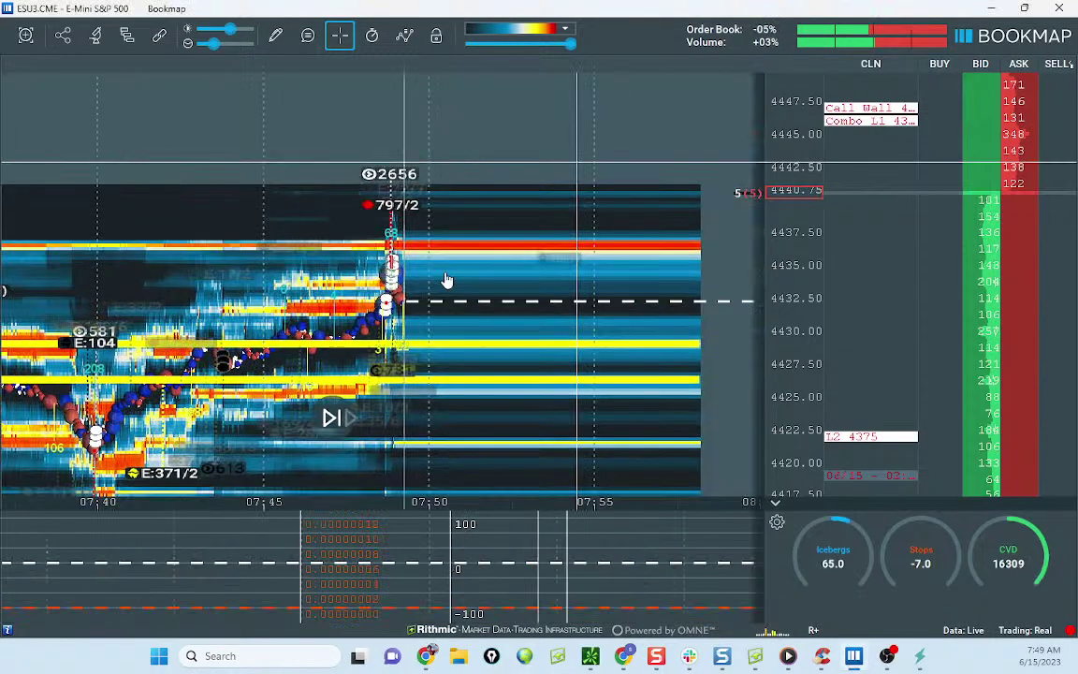
{"action": "scroll", "coordinate": [699, 271], "scroll_direction": "up", "scroll_amount": 5}
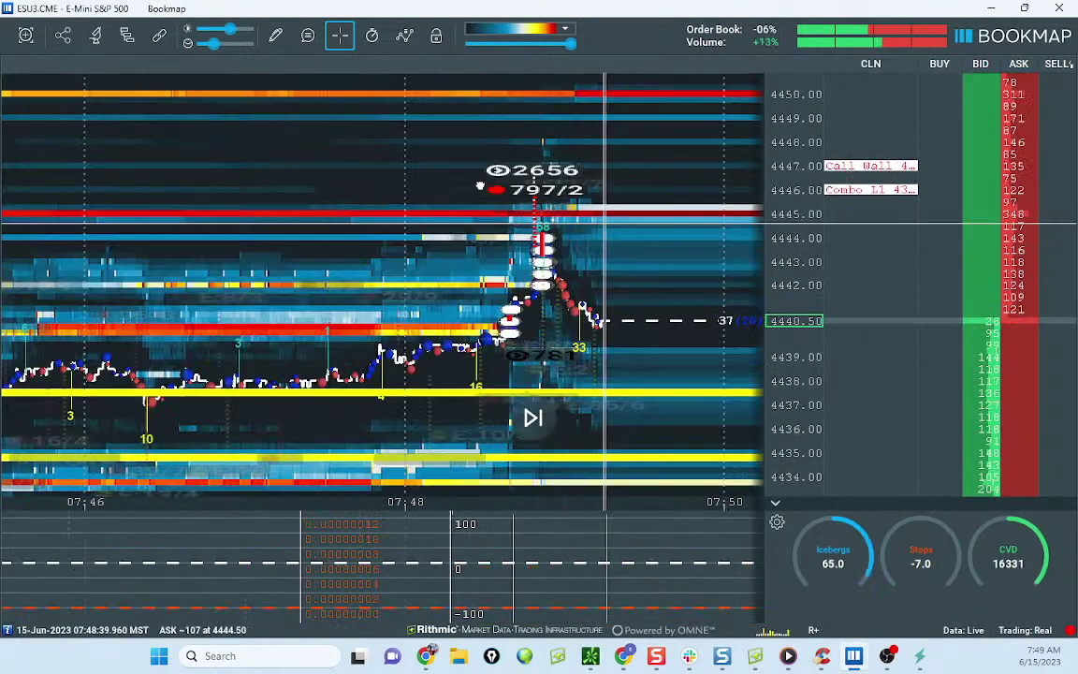
{"action": "scroll", "coordinate": [547, 221], "scroll_direction": "down", "scroll_amount": 4}
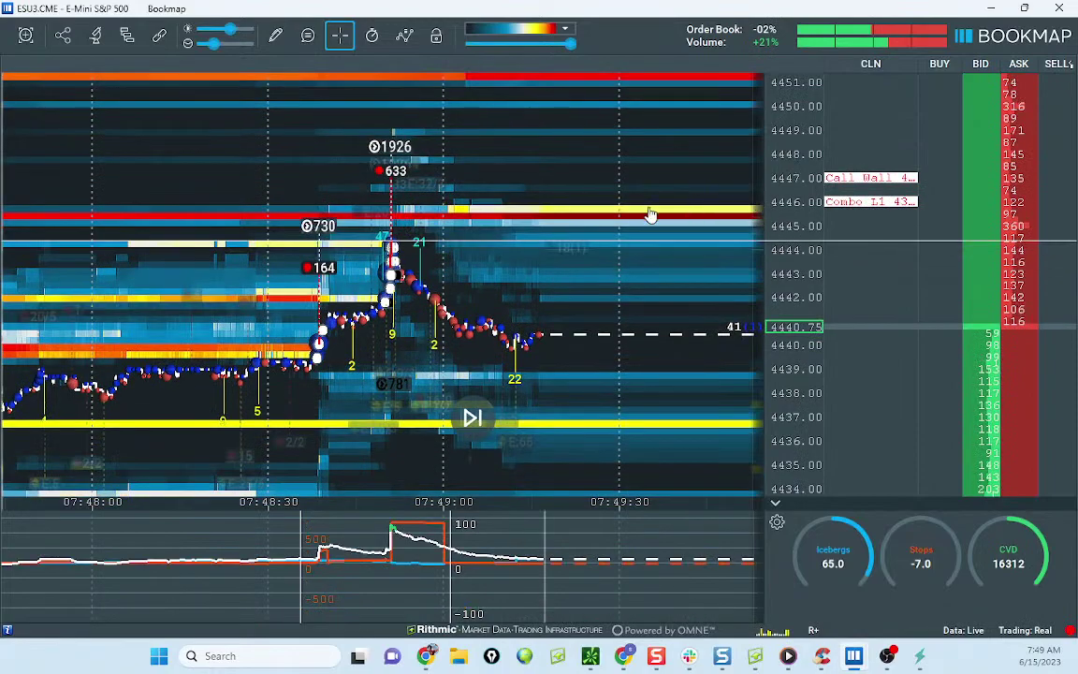
{"action": "scroll", "coordinate": [533, 202], "scroll_direction": "up", "scroll_amount": 2}
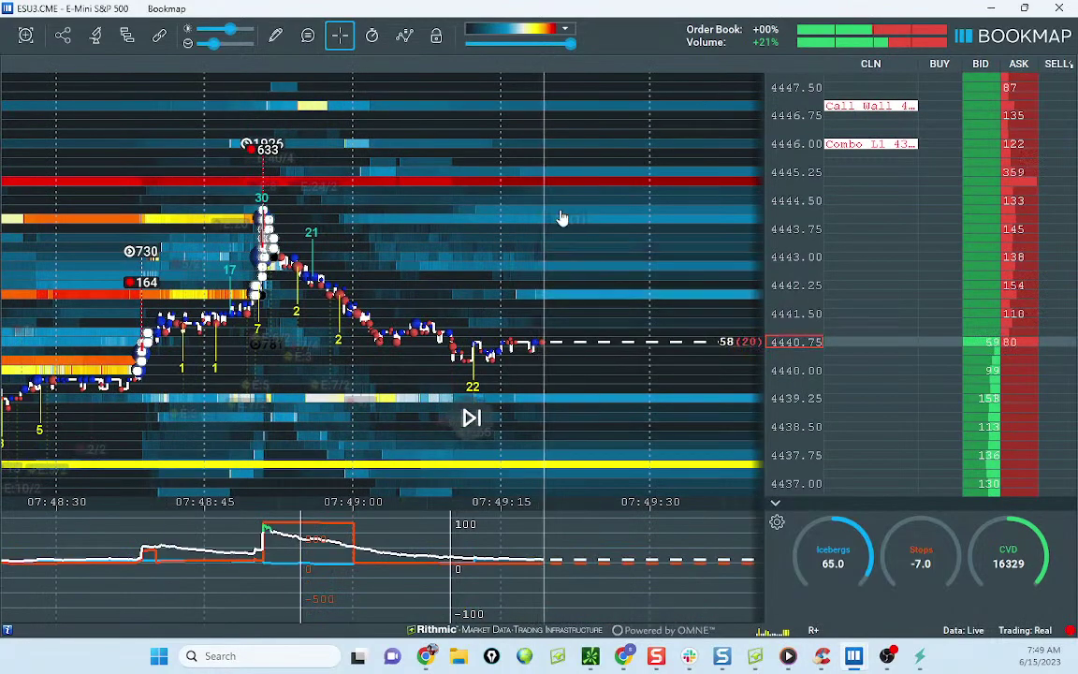
{"action": "scroll", "coordinate": [329, 570], "scroll_direction": "up", "scroll_amount": 1}
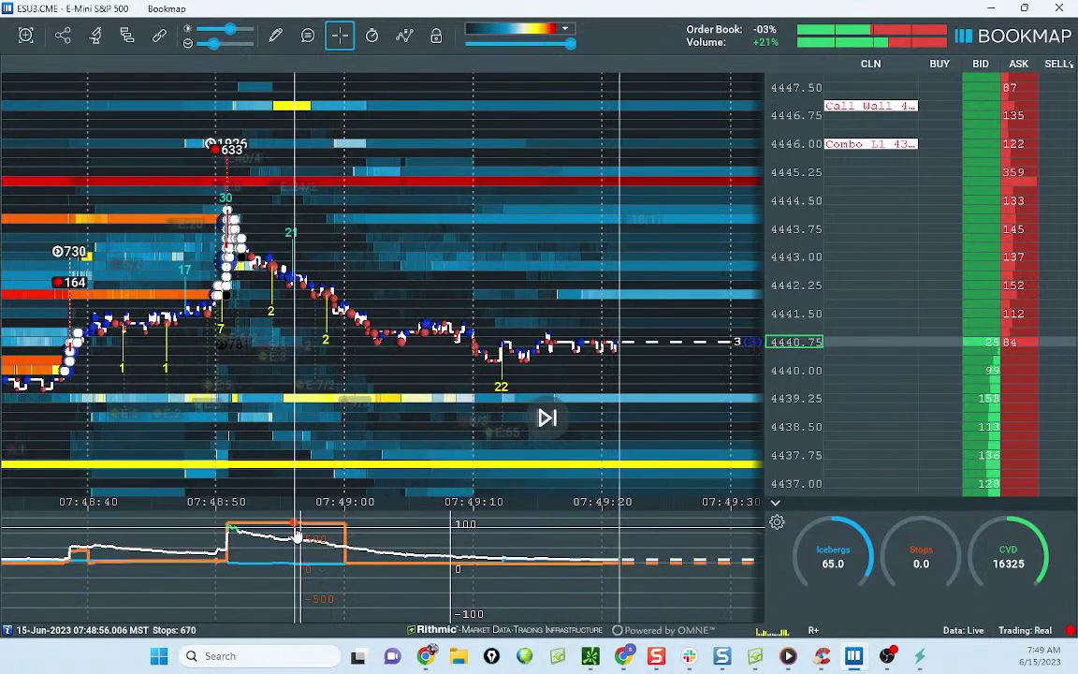
{"action": "scroll", "coordinate": [295, 532], "scroll_direction": "up", "scroll_amount": 2}
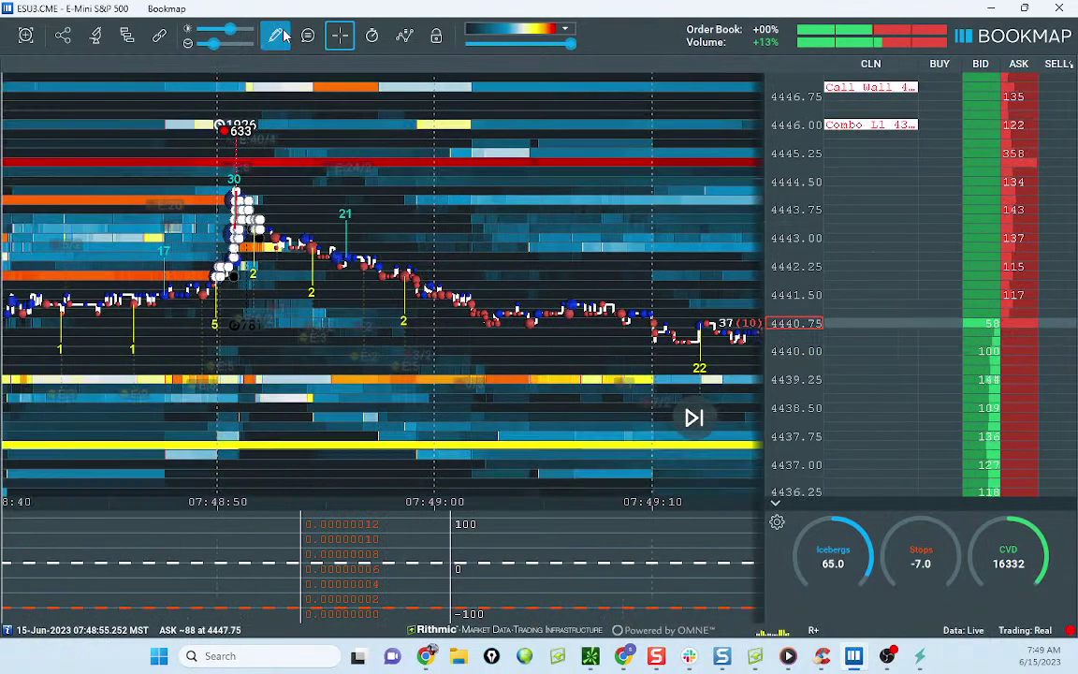
{"action": "left_click", "coordinate": [277, 35]}
{"action": "left_click", "coordinate": [301, 207]}
Step: Draw a second horizontal line at about 4442.50 at the start of the 07:48:50 stop run, and turn off drawing mode
{"action": "scroll", "coordinate": [271, 202], "scroll_direction": "up", "scroll_amount": 2}
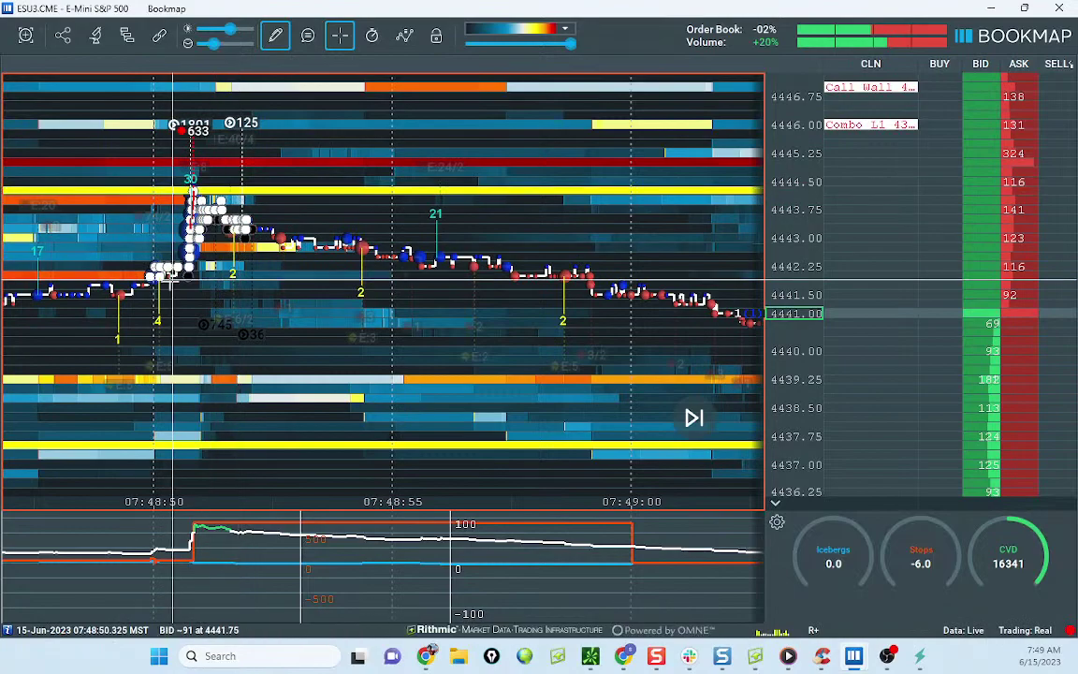
{"action": "scroll", "coordinate": [168, 279], "scroll_direction": "up", "scroll_amount": 2}
{"action": "left_click_drag", "start_coordinate": [776, 212], "coordinate": [776, 150]}
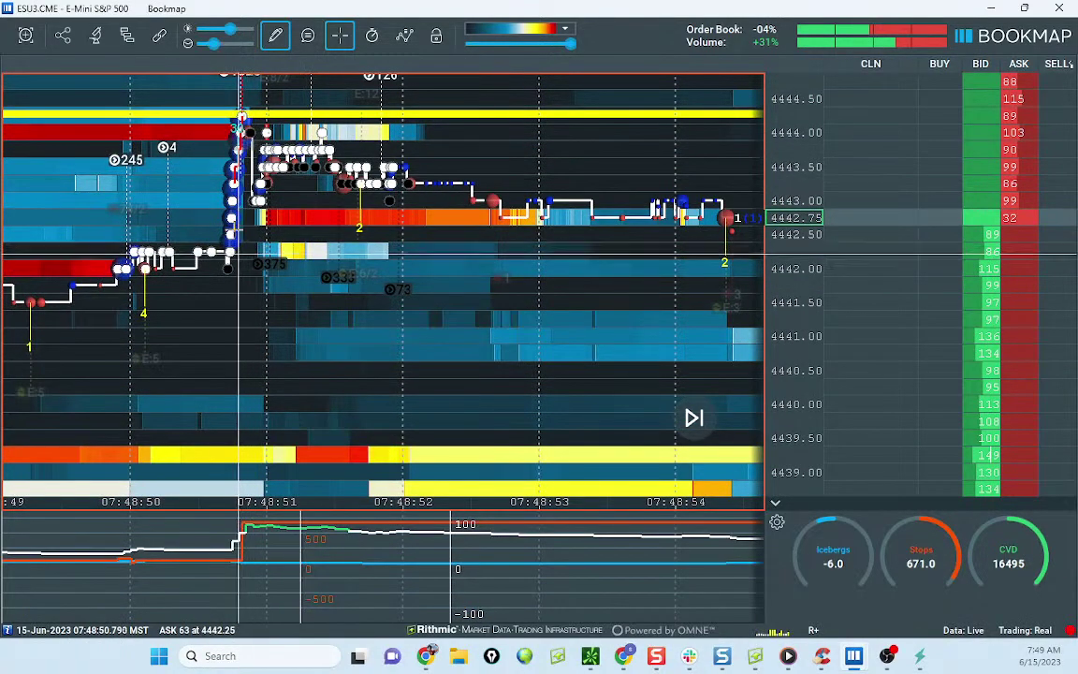
{"action": "scroll", "coordinate": [233, 217], "scroll_direction": "up", "scroll_amount": 4}
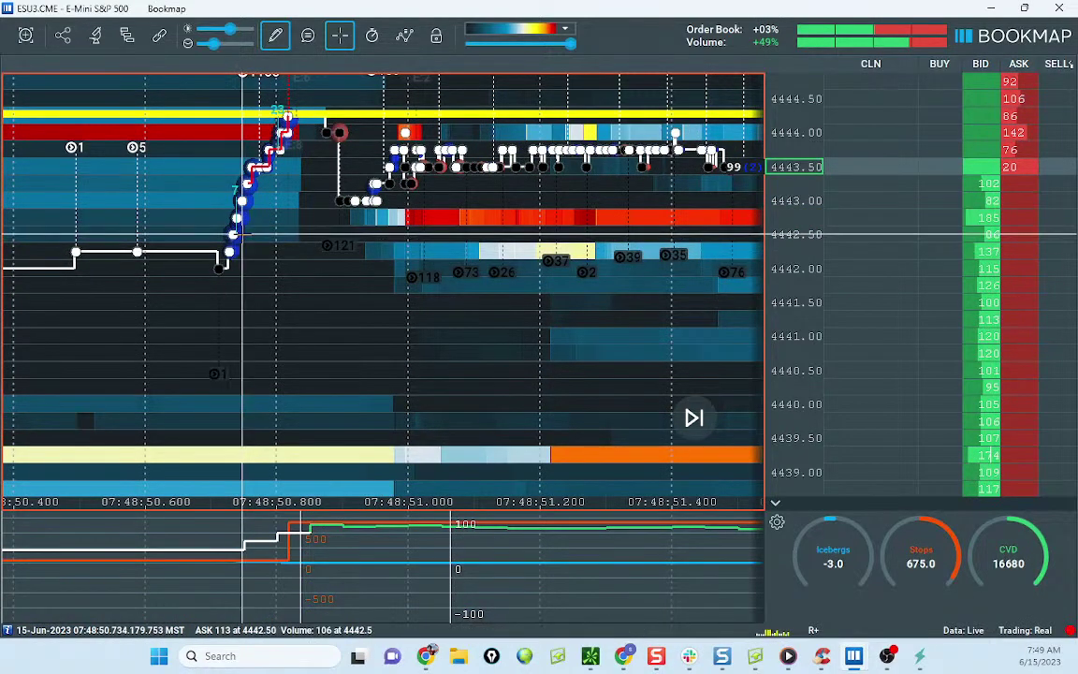
{"action": "left_click", "coordinate": [242, 234]}
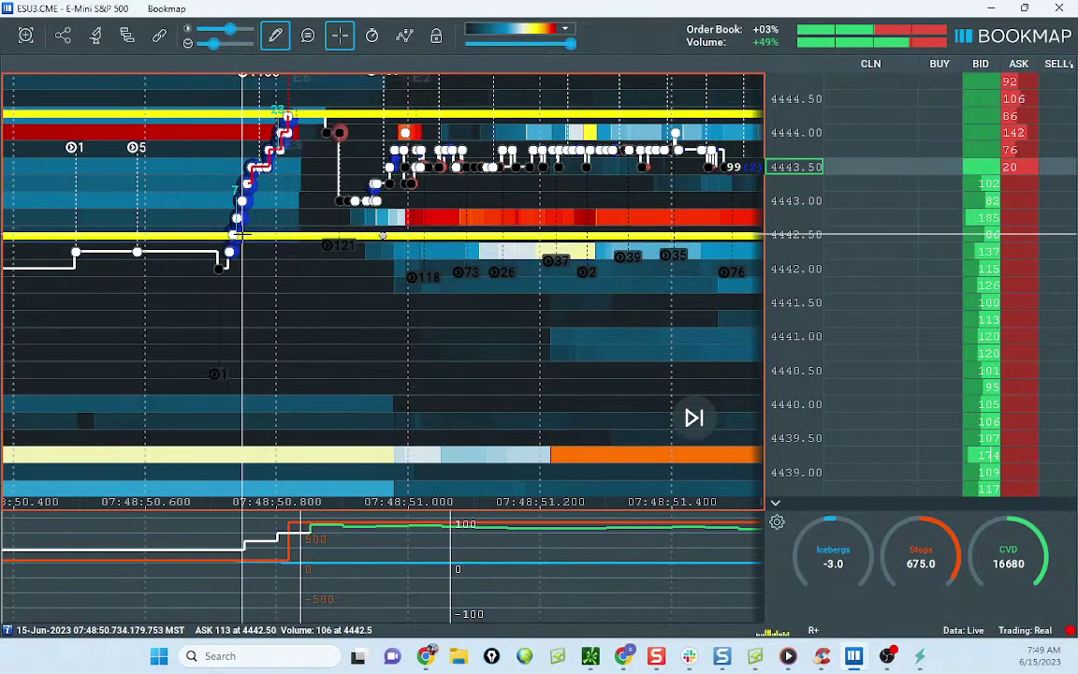
{"action": "left_click", "coordinate": [274, 39]}
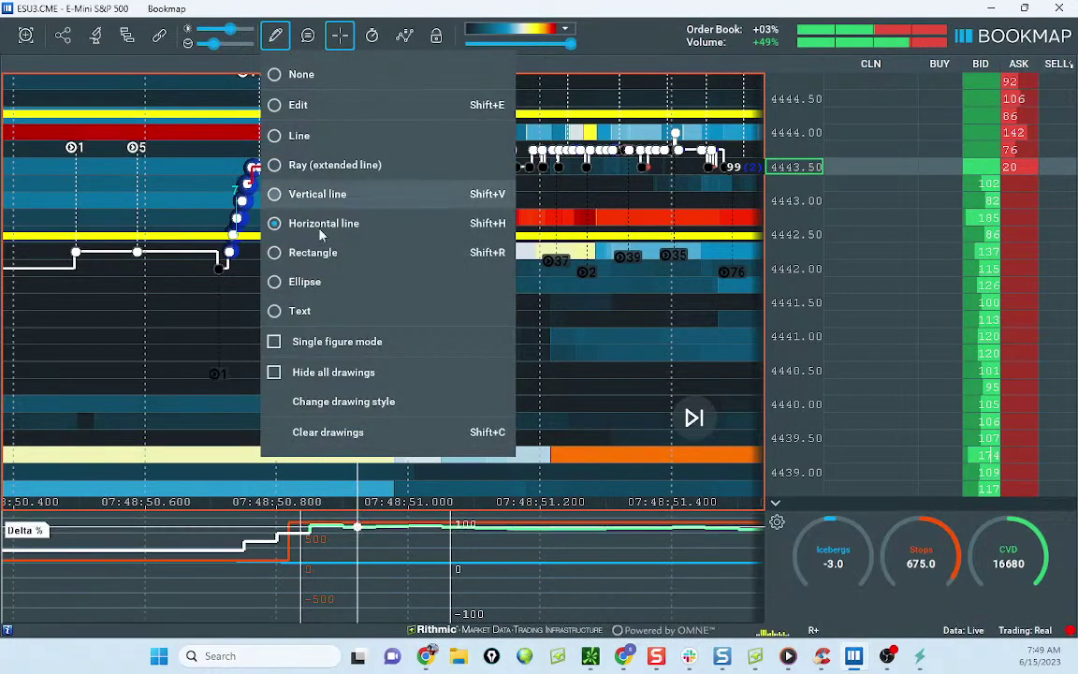
{"action": "left_click", "coordinate": [332, 76]}
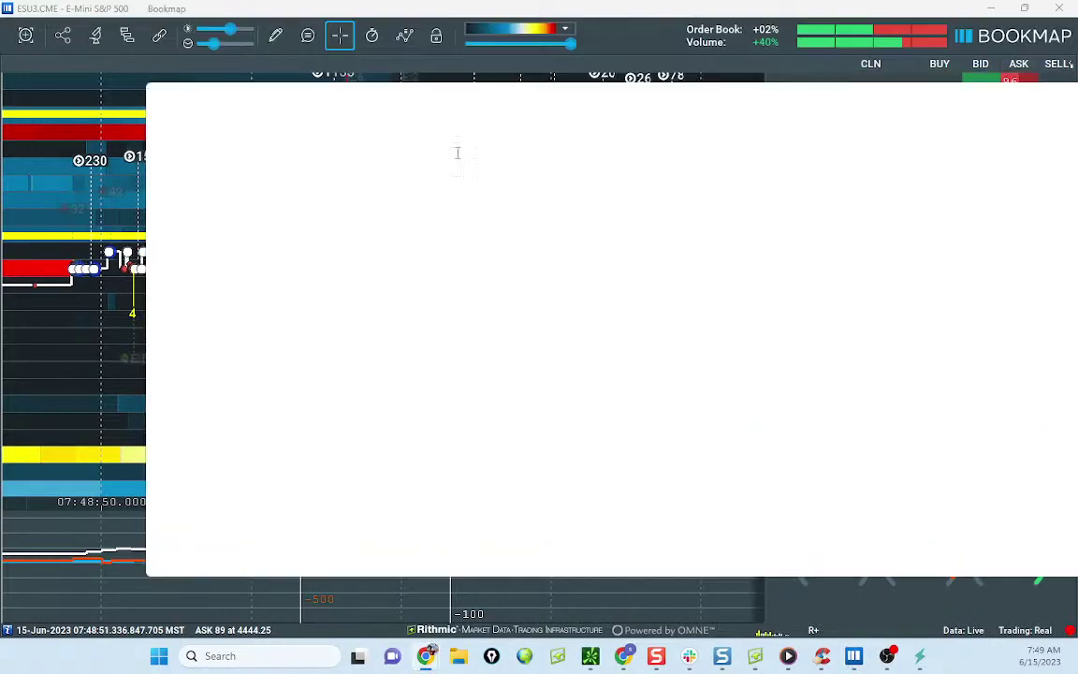
Step: Bring up the Traderoom Essentials document in Chrome, maximize it, and review its software, add-on, indicator and Google Drive links
{"action": "left_click_drag", "start_coordinate": [458, 151], "coordinate": [302, 139]}
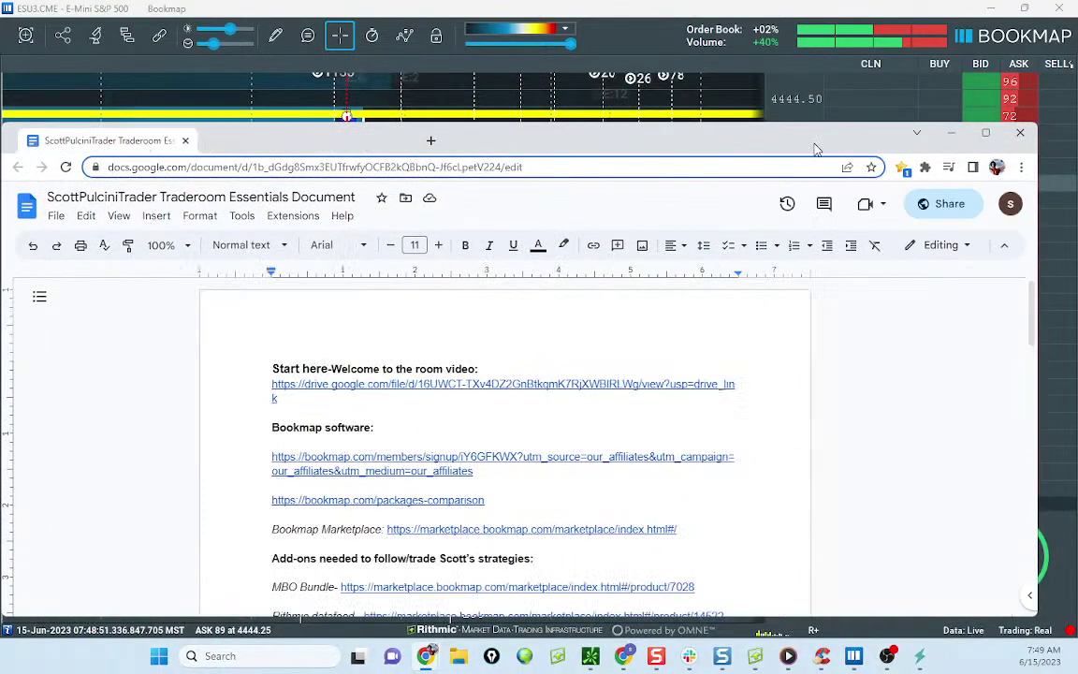
{"action": "left_click", "coordinate": [981, 134]}
{"action": "scroll", "coordinate": [418, 241], "scroll_direction": "down", "scroll_amount": 2}
{"action": "scroll", "coordinate": [430, 235], "scroll_direction": "up", "scroll_amount": 2}
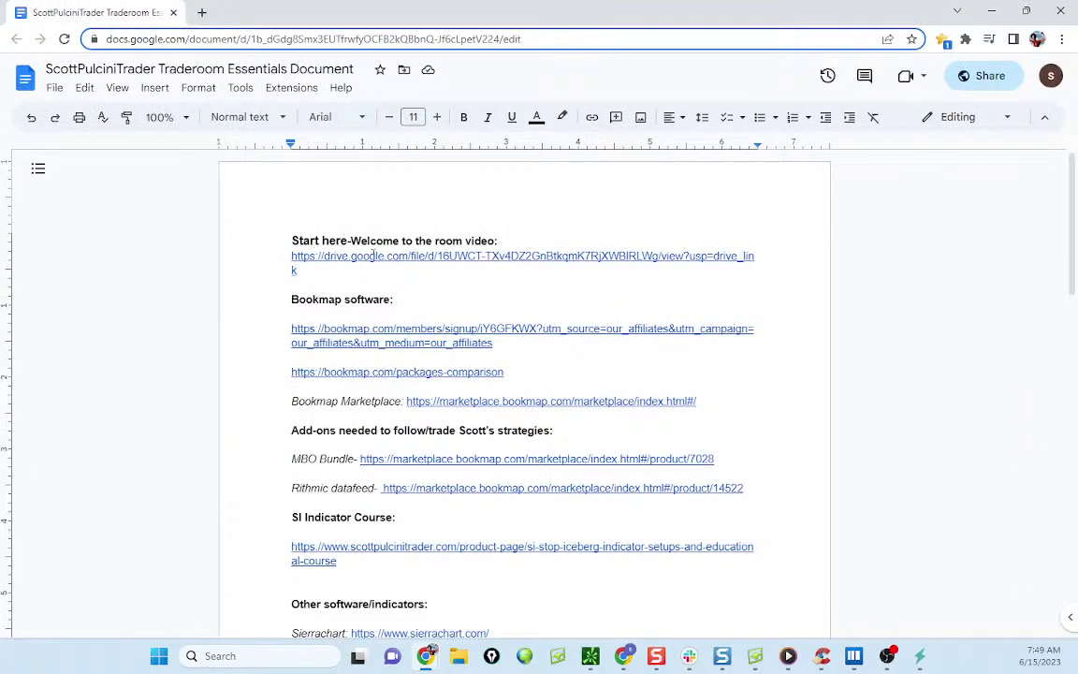
{"action": "scroll", "coordinate": [440, 253], "scroll_direction": "down", "scroll_amount": 3}
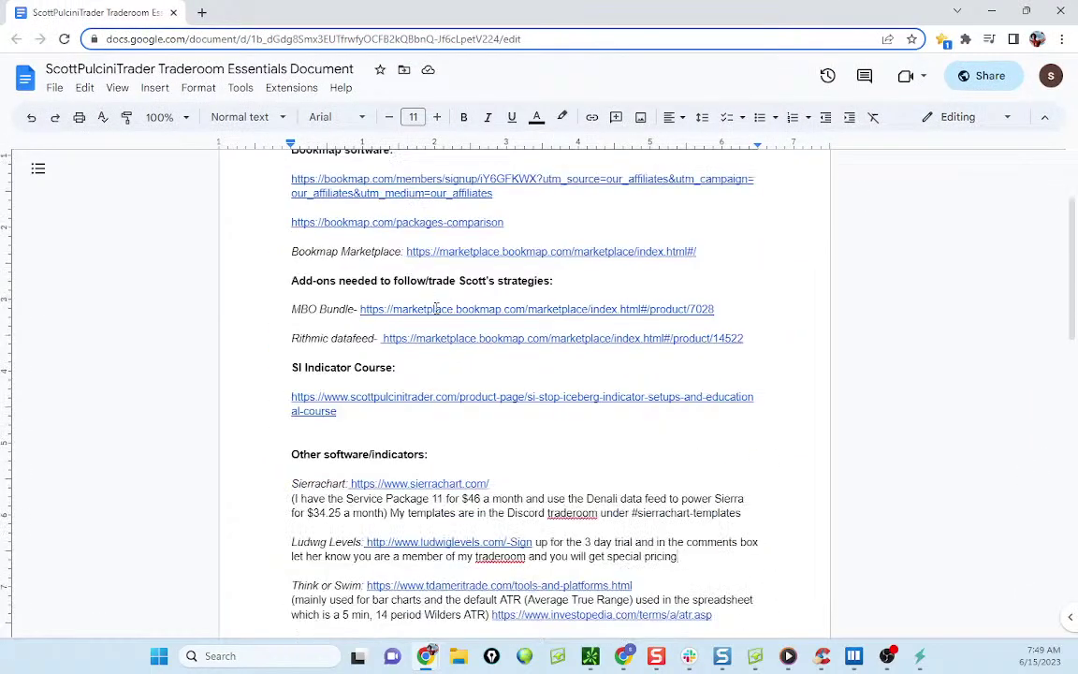
{"action": "scroll", "coordinate": [444, 308], "scroll_direction": "down", "scroll_amount": 3}
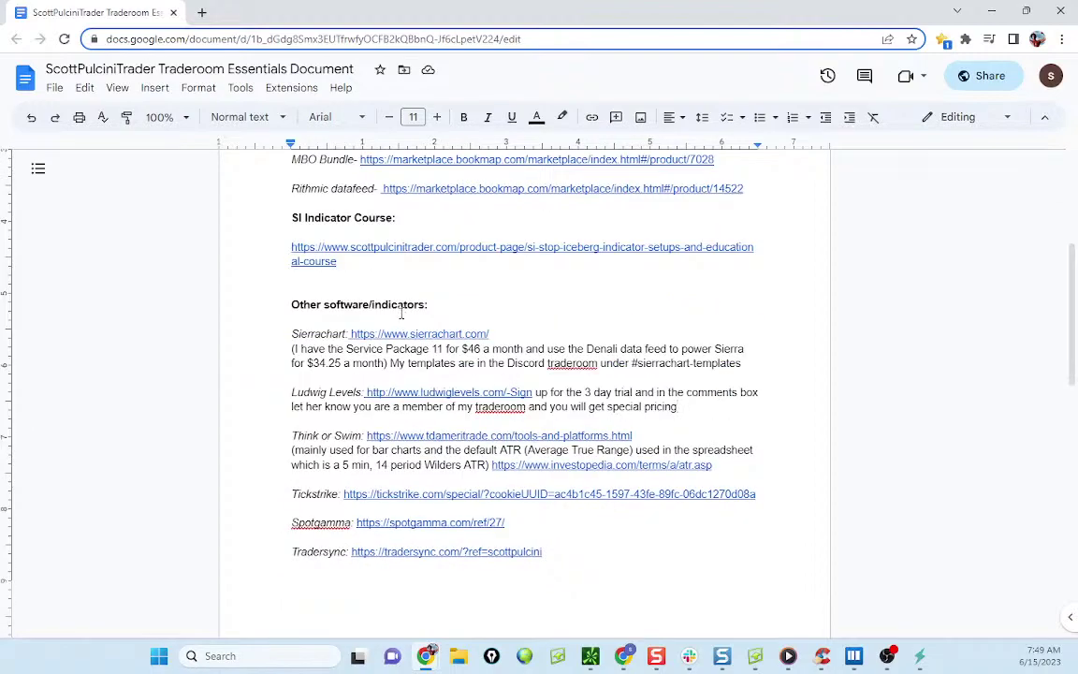
{"action": "scroll", "coordinate": [339, 323], "scroll_direction": "down", "scroll_amount": 2}
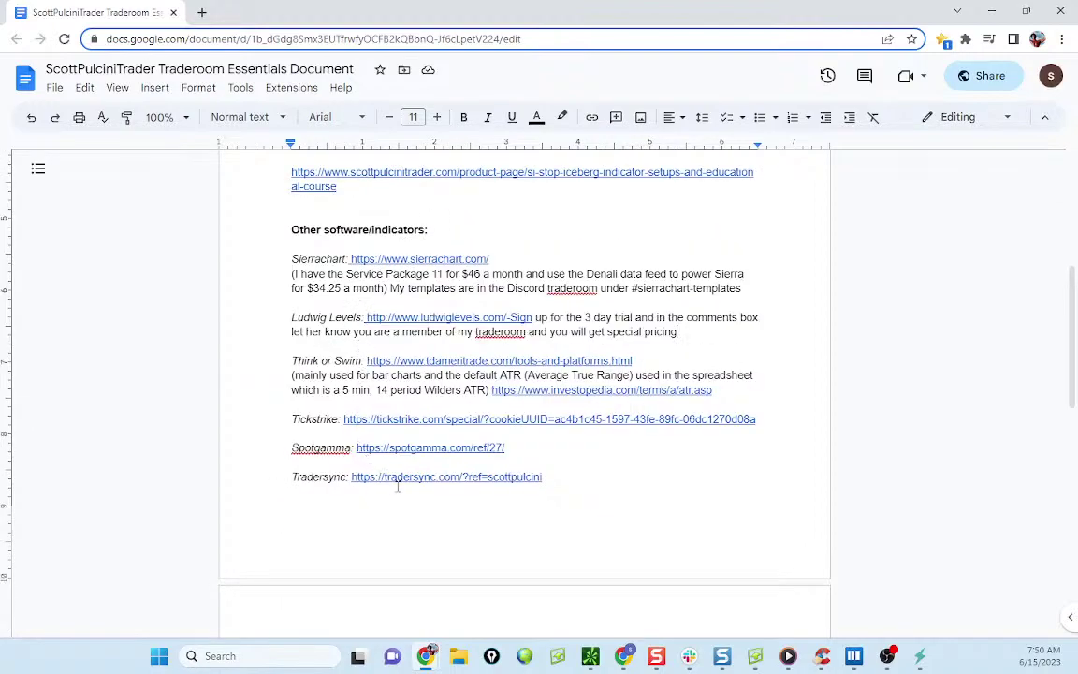
{"action": "scroll", "coordinate": [501, 329], "scroll_direction": "down", "scroll_amount": 9}
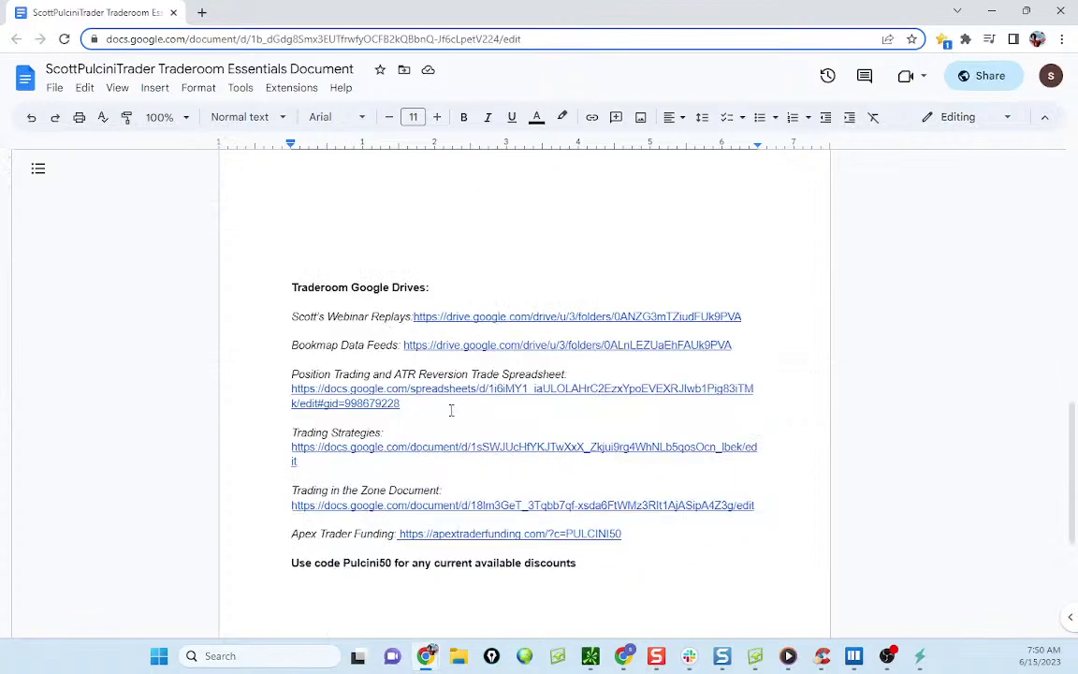
Step: Go back to the add-ons section of the document and preview the MBO Bundle marketplace link
{"action": "scroll", "coordinate": [495, 412], "scroll_direction": "up", "scroll_amount": 12}
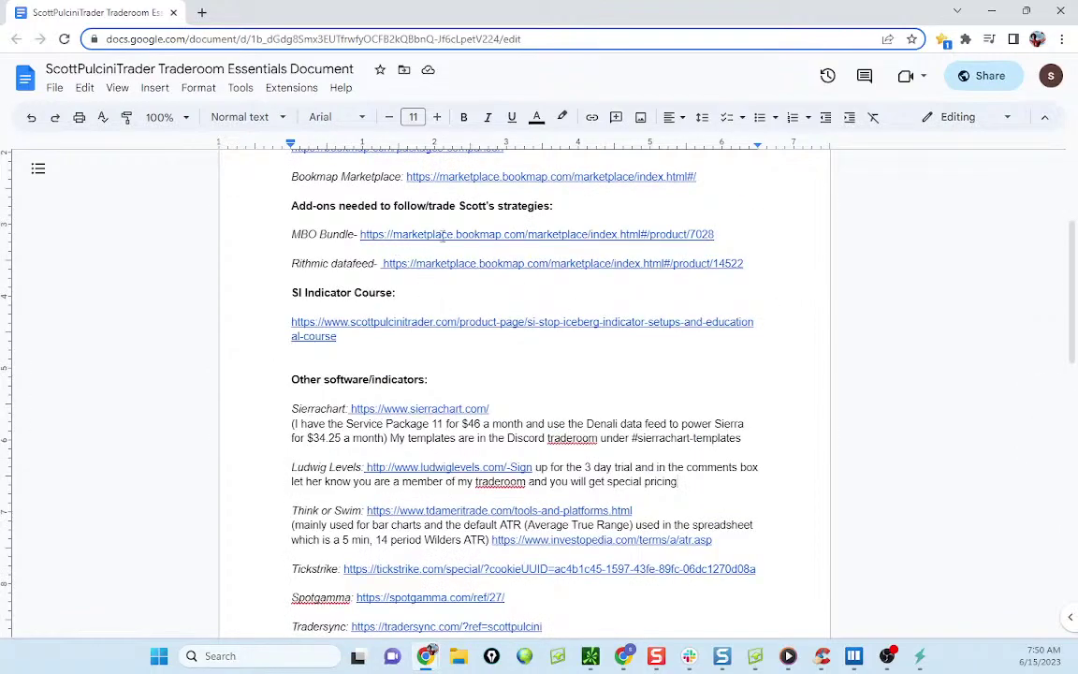
{"action": "left_click", "coordinate": [454, 234]}
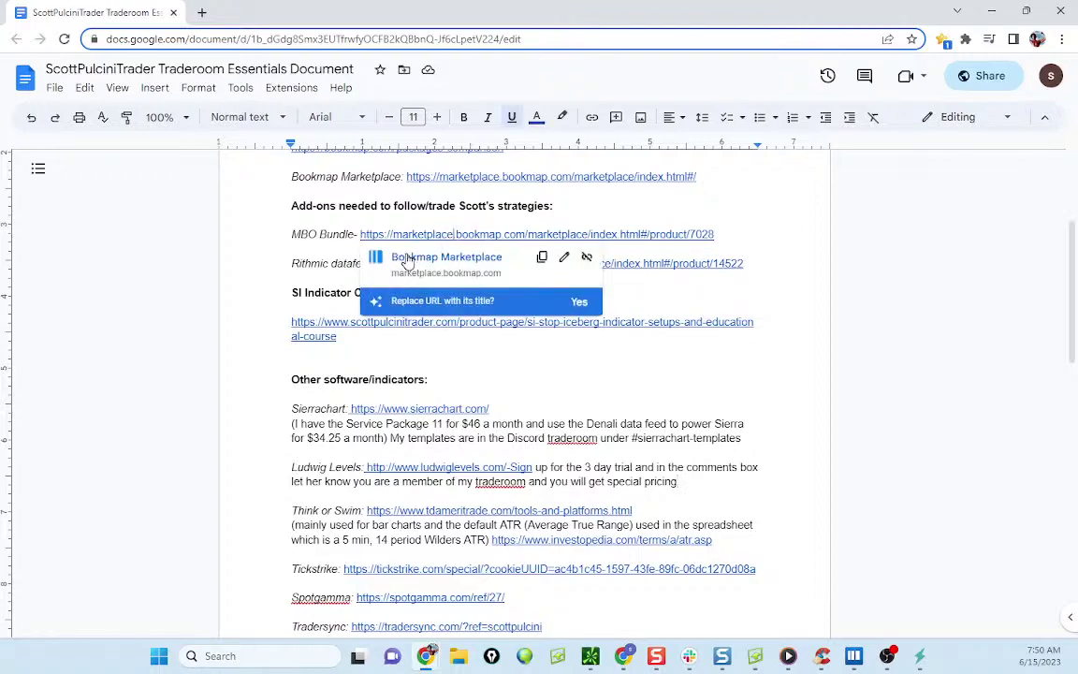
{"action": "left_click", "coordinate": [273, 243]}
{"action": "scroll", "coordinate": [425, 328], "scroll_direction": "up", "scroll_amount": 2}
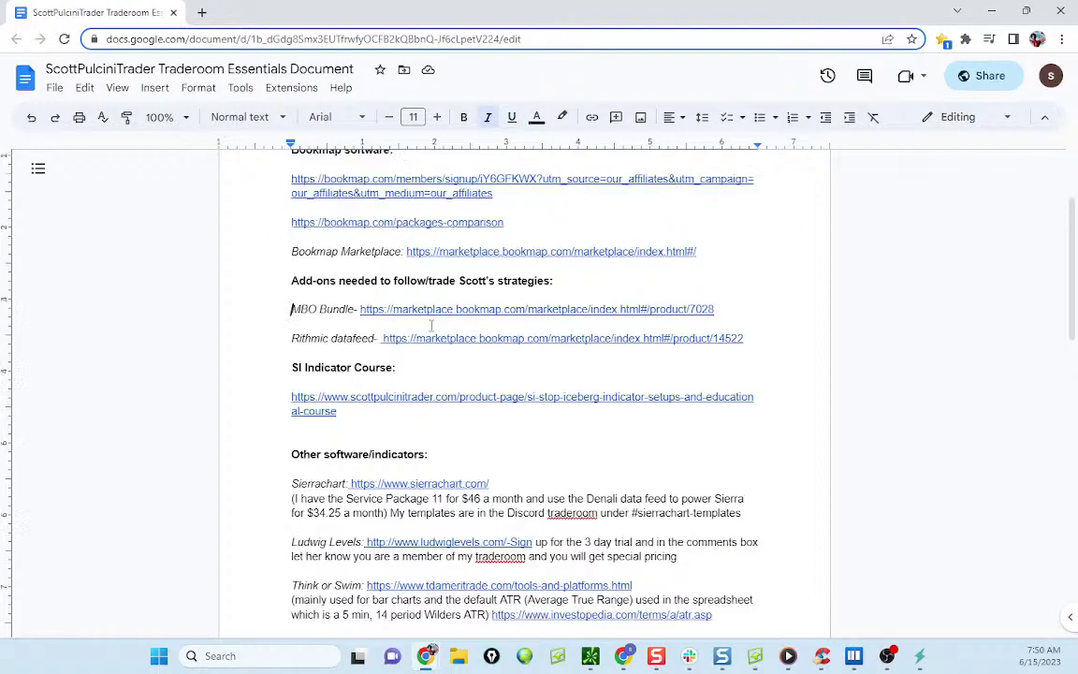
Step: Open the packages-comparison link from the document's Bookmap software section, review the advanced add-ons per package, and highlight Sweep Indicator
{"action": "scroll", "coordinate": [469, 236], "scroll_direction": "up", "scroll_amount": 2}
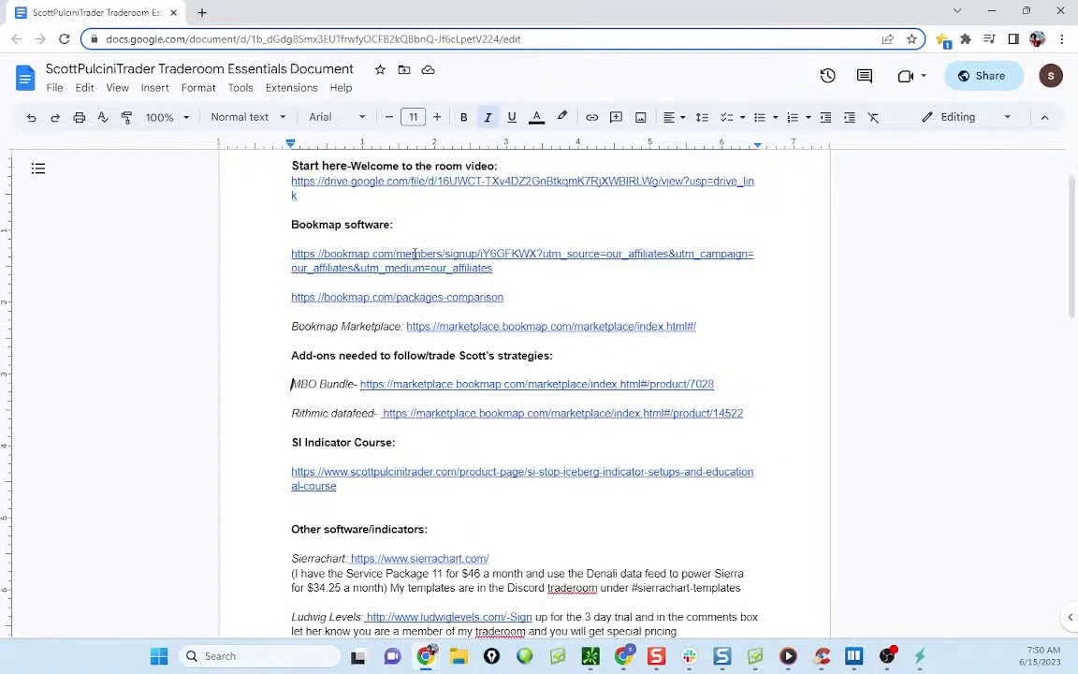
{"action": "left_click", "coordinate": [400, 298]}
{"action": "left_click", "coordinate": [401, 318]}
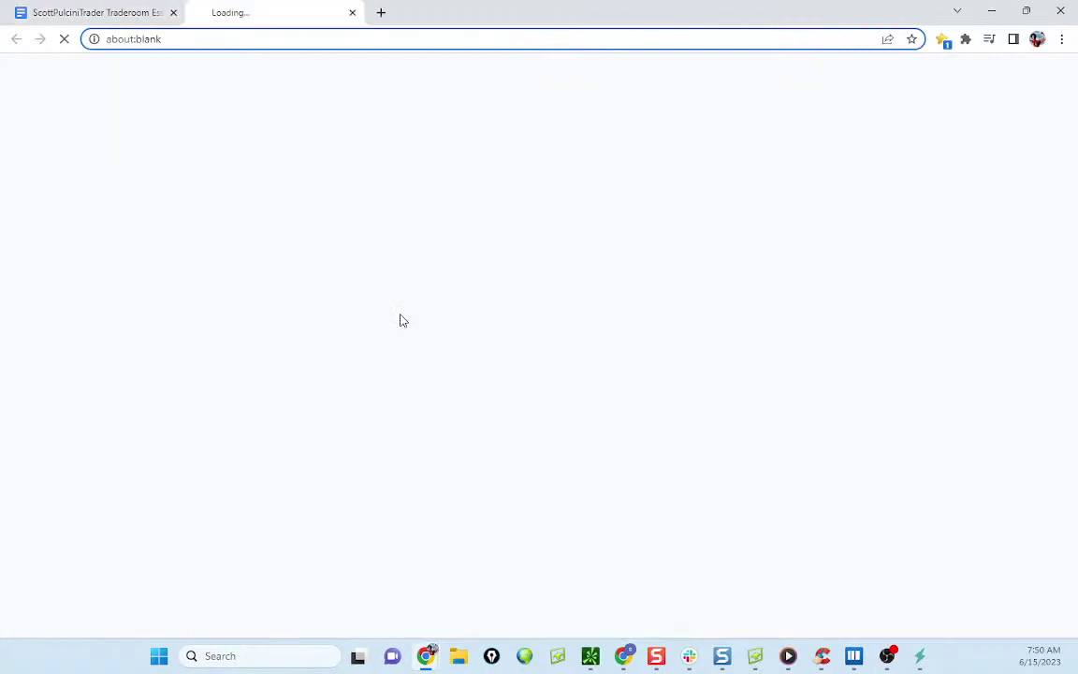
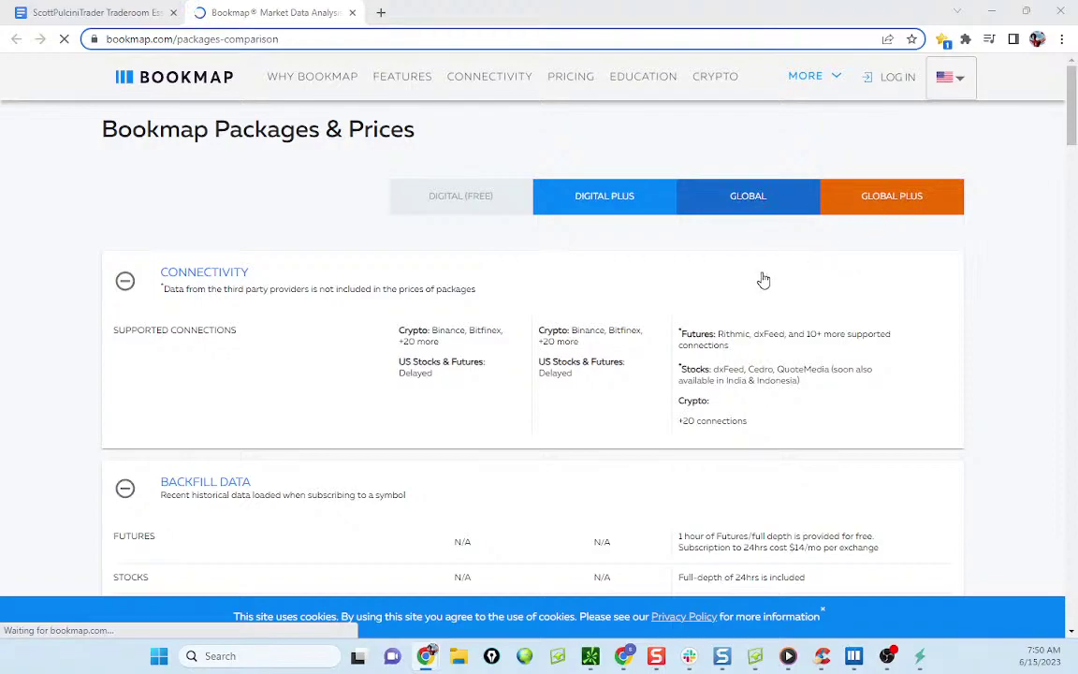
{"action": "scroll", "coordinate": [763, 279], "scroll_direction": "down", "scroll_amount": 7}
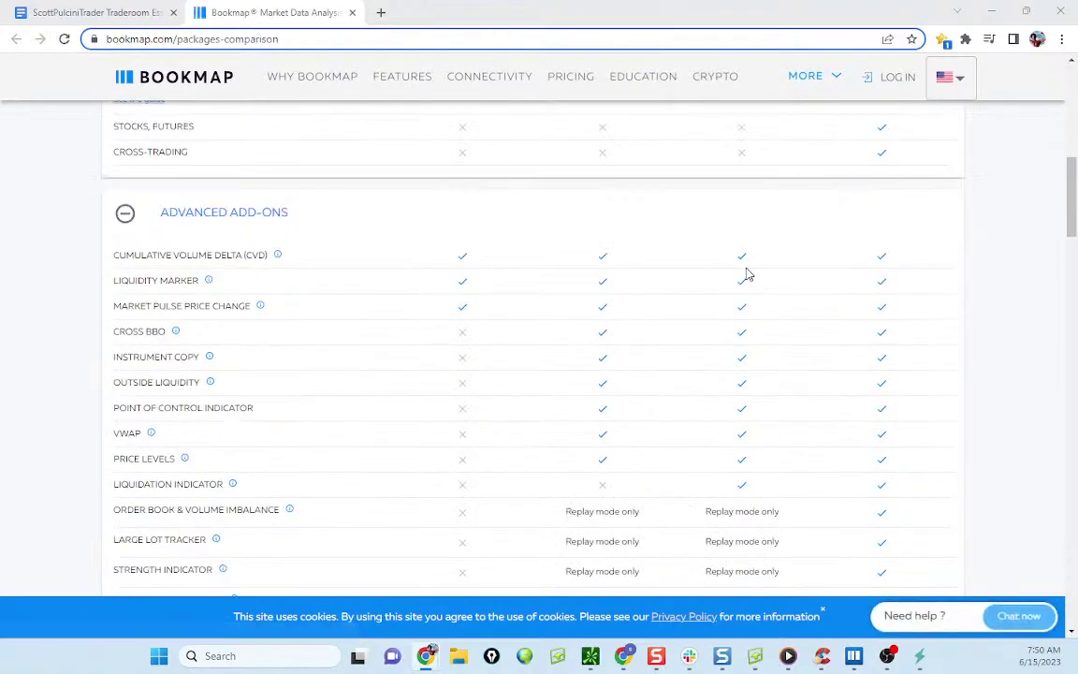
{"action": "scroll", "coordinate": [747, 274], "scroll_direction": "down", "scroll_amount": 3}
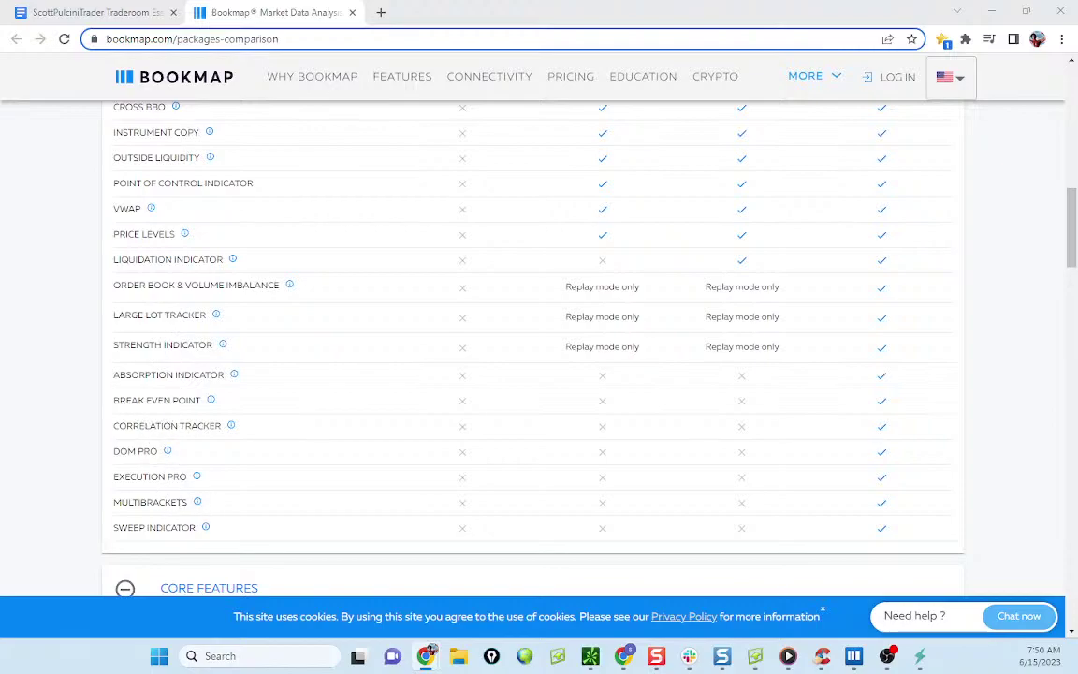
{"action": "left_click_drag", "start_coordinate": [113, 531], "coordinate": [195, 528]}
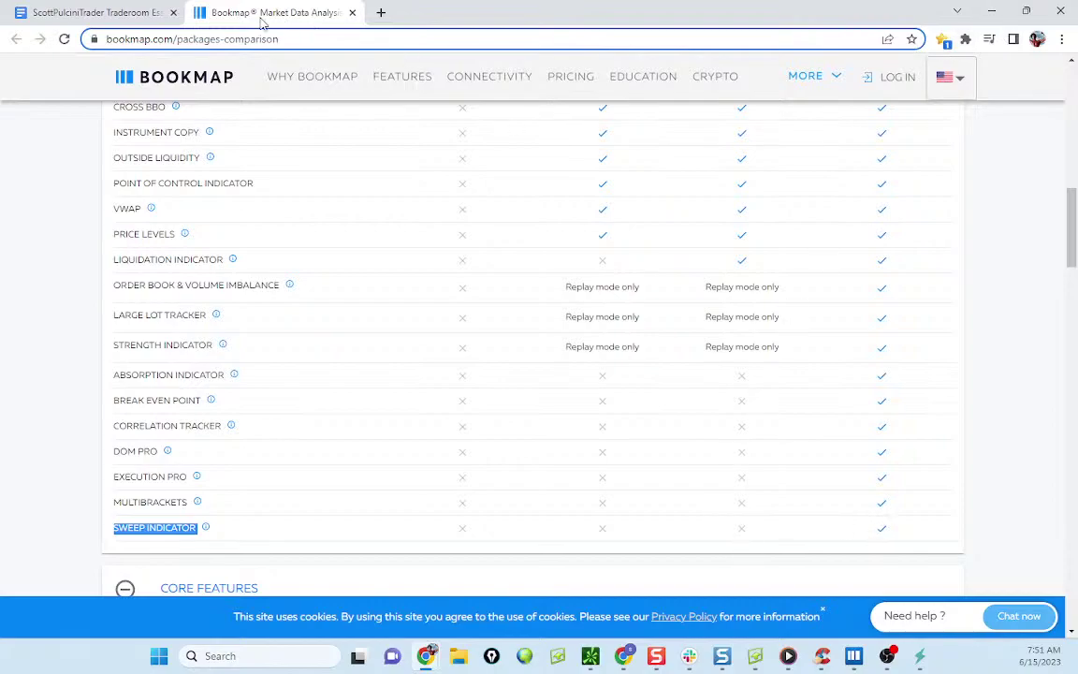
Step: Return to the Traderoom Essentials document and review its links through the Traderoom Google Drives section and discount code
{"action": "left_click", "coordinate": [128, 18]}
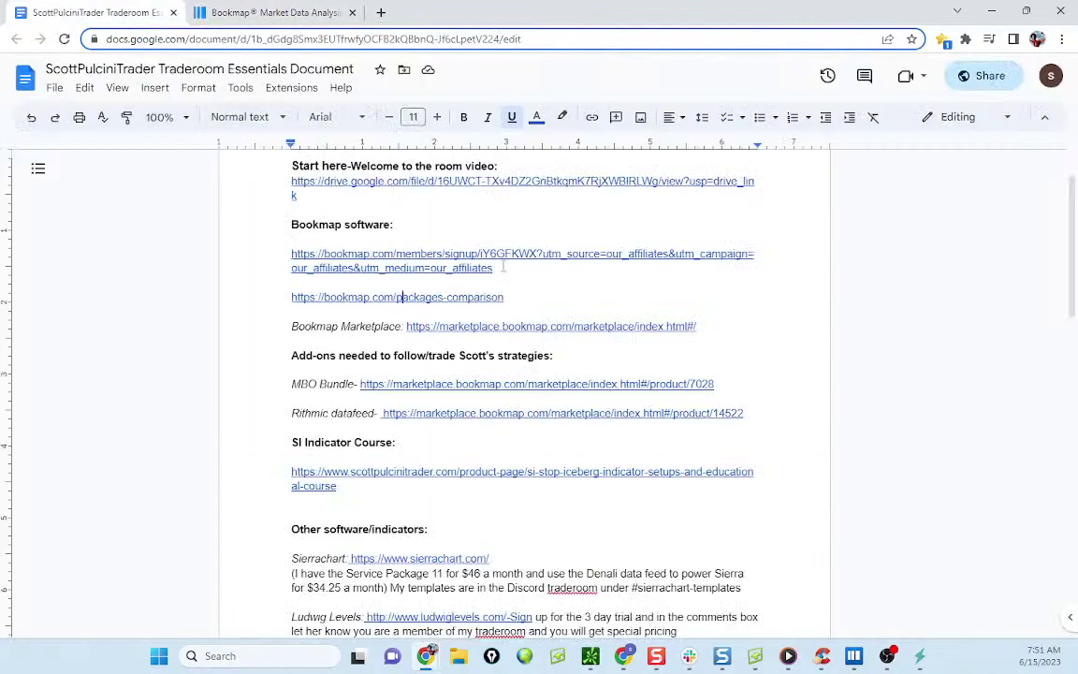
{"action": "scroll", "coordinate": [476, 319], "scroll_direction": "down", "scroll_amount": 1}
{"action": "left_click", "coordinate": [380, 13]}
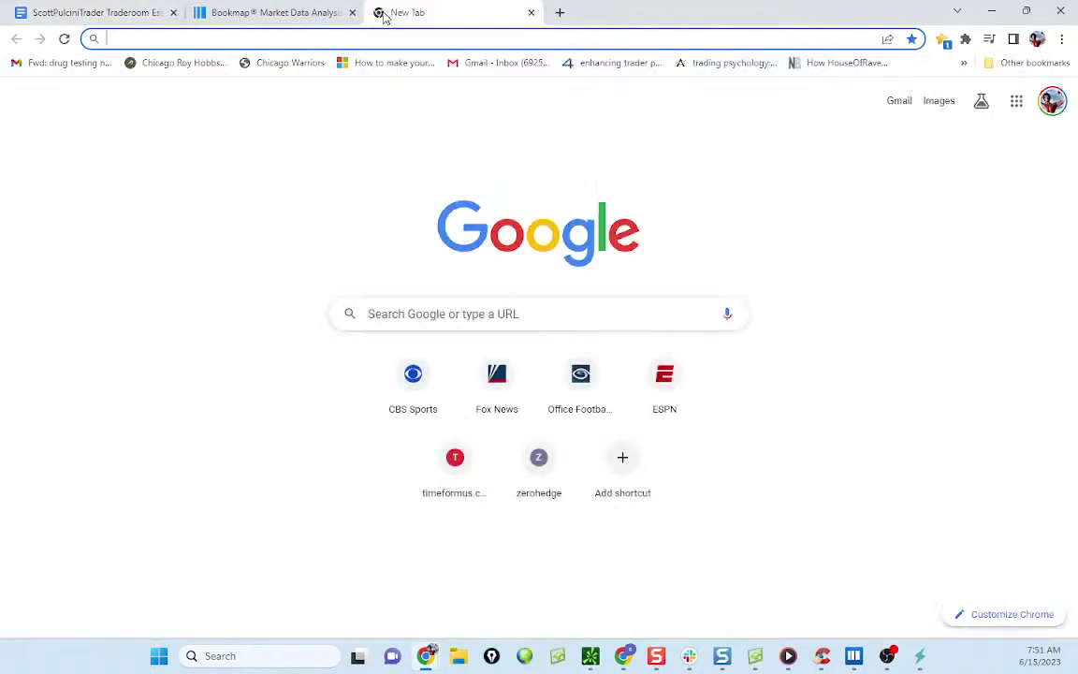
{"action": "left_click", "coordinate": [121, 12]}
{"action": "scroll", "coordinate": [529, 333], "scroll_direction": "down", "scroll_amount": 7}
{"action": "scroll", "coordinate": [524, 330], "scroll_direction": "up", "scroll_amount": 10}
{"action": "scroll", "coordinate": [556, 295], "scroll_direction": "down", "scroll_amount": 10}
{"action": "scroll", "coordinate": [539, 296], "scroll_direction": "up", "scroll_amount": 4}
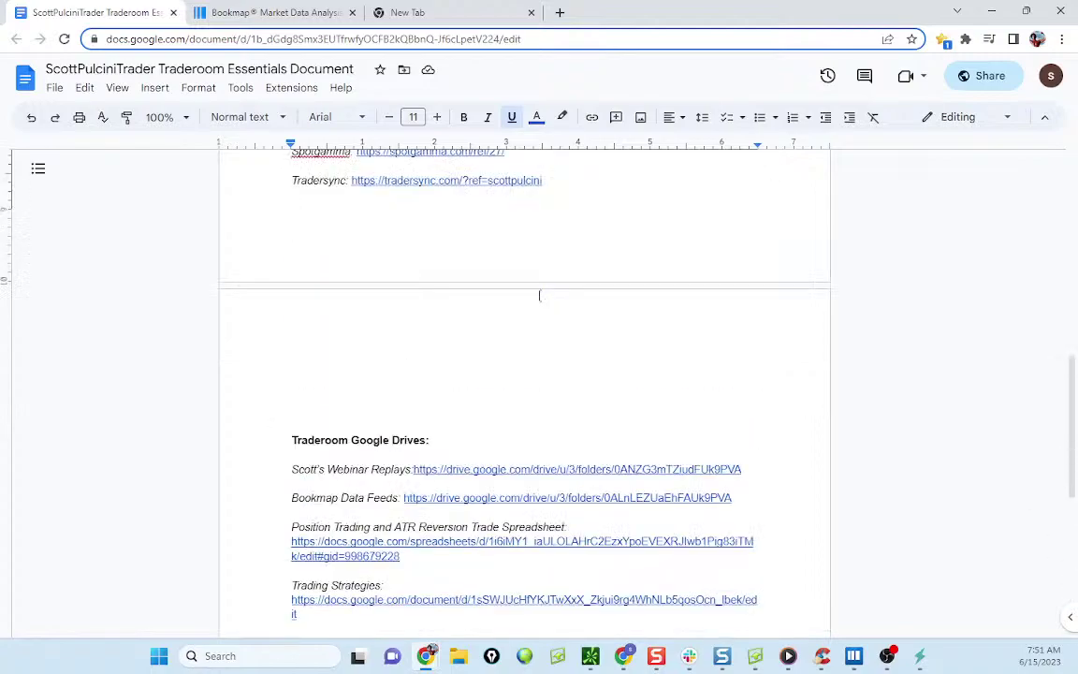
{"action": "scroll", "coordinate": [539, 295], "scroll_direction": "down", "scroll_amount": 2}
{"action": "scroll", "coordinate": [487, 375], "scroll_direction": "down", "scroll_amount": 1}
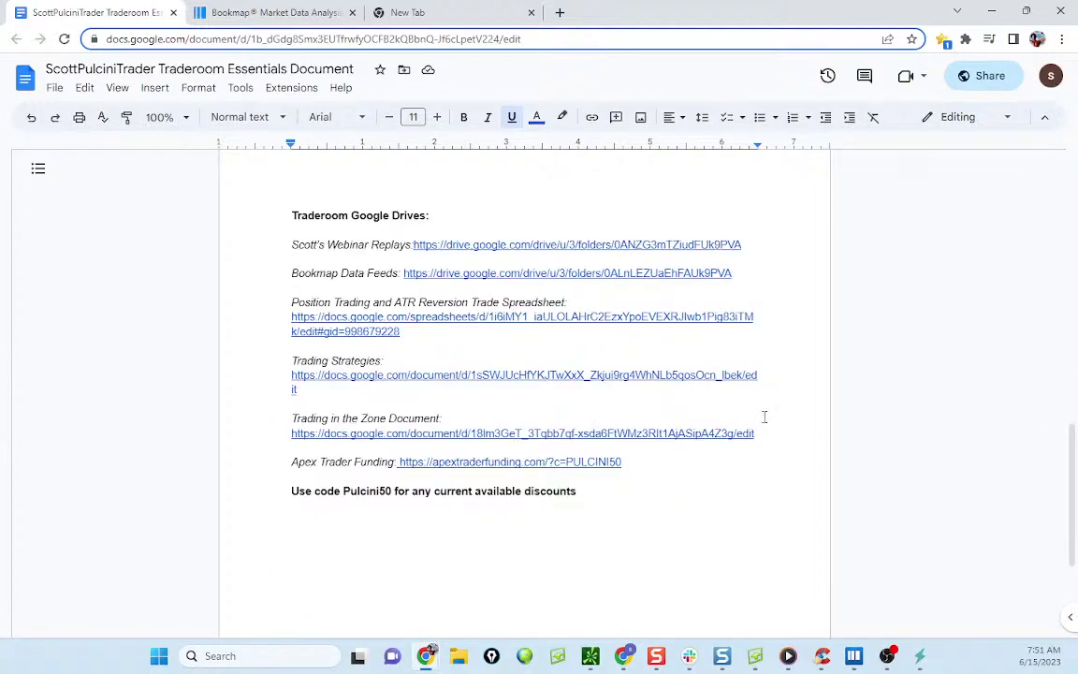
Step: Load scottpulcinitrader.com in the blank browser tab and follow the Bookmap offer in the site's deals section
{"action": "left_click", "coordinate": [418, 13]}
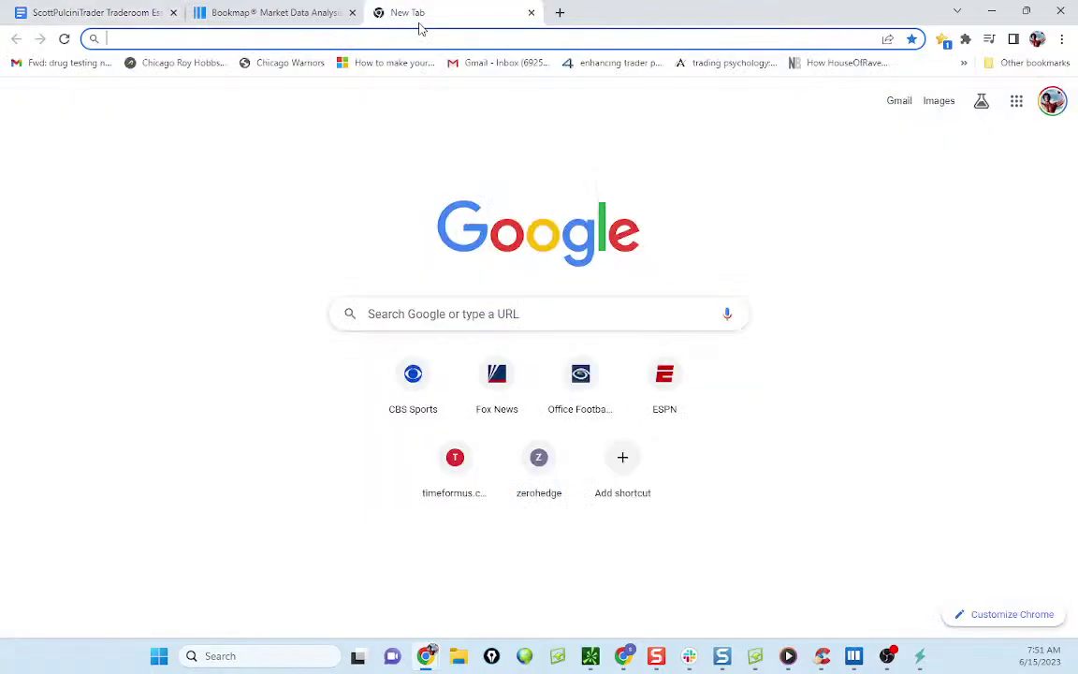
{"action": "type", "text": "scott"}
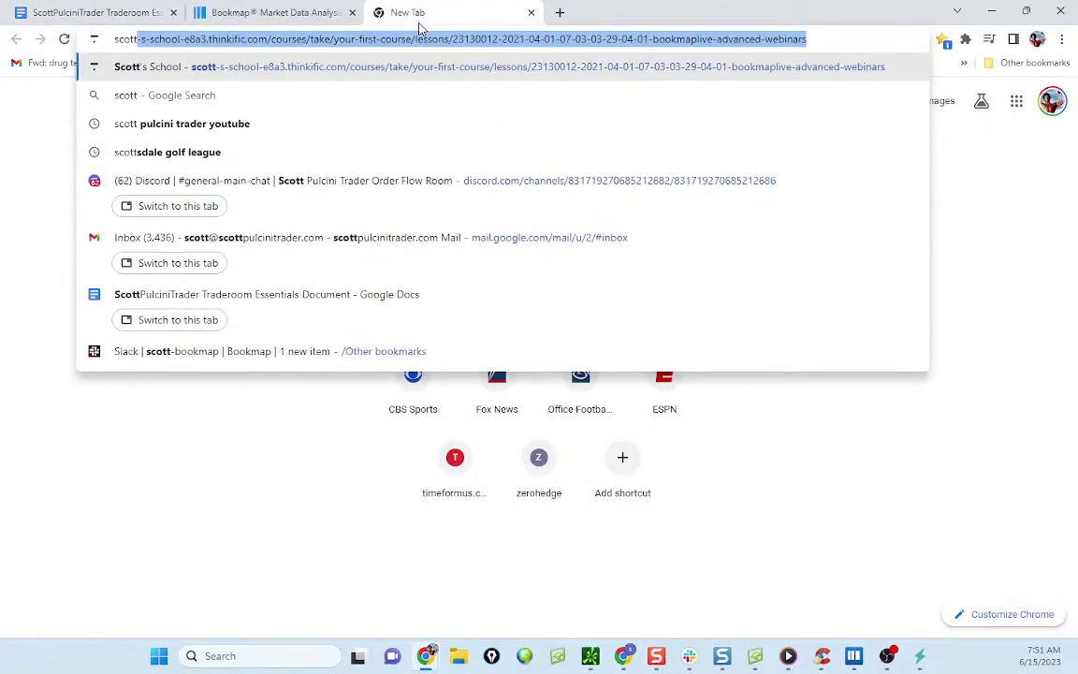
{"action": "type", "text": "pulcini"}
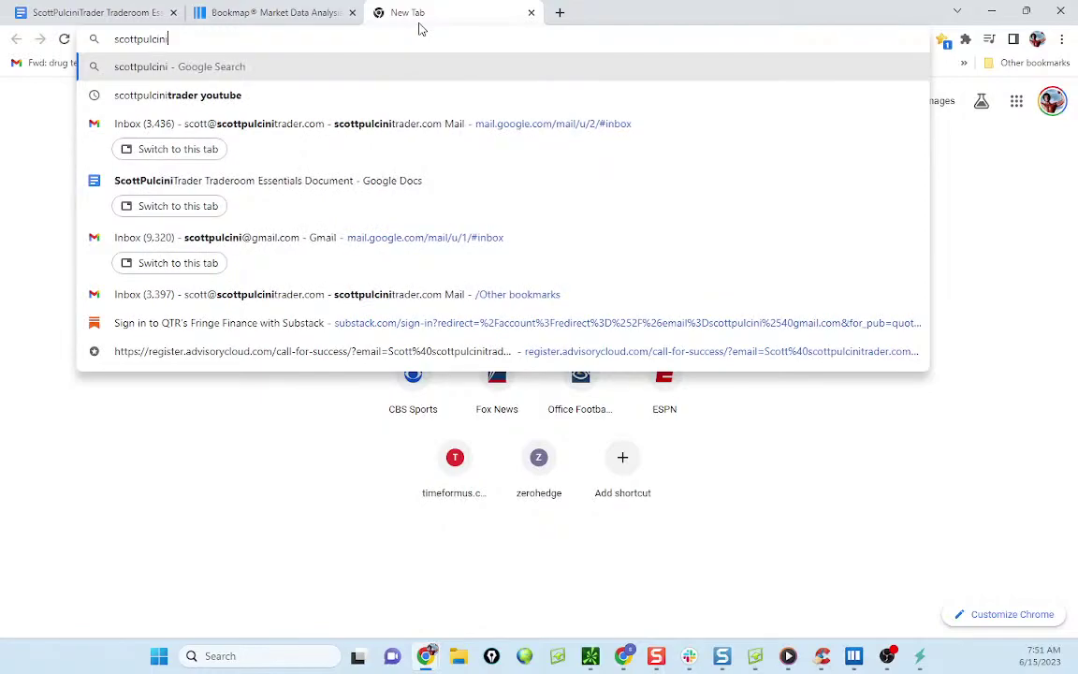
{"action": "type", "text": "trader.com"}
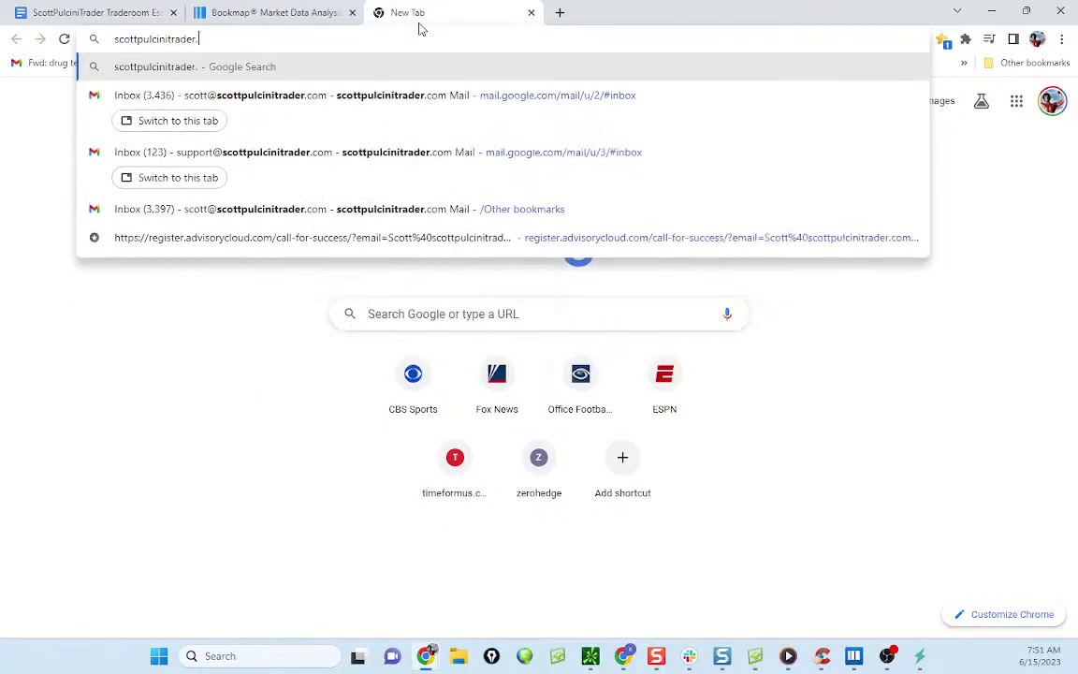
{"action": "key", "text": "Return"}
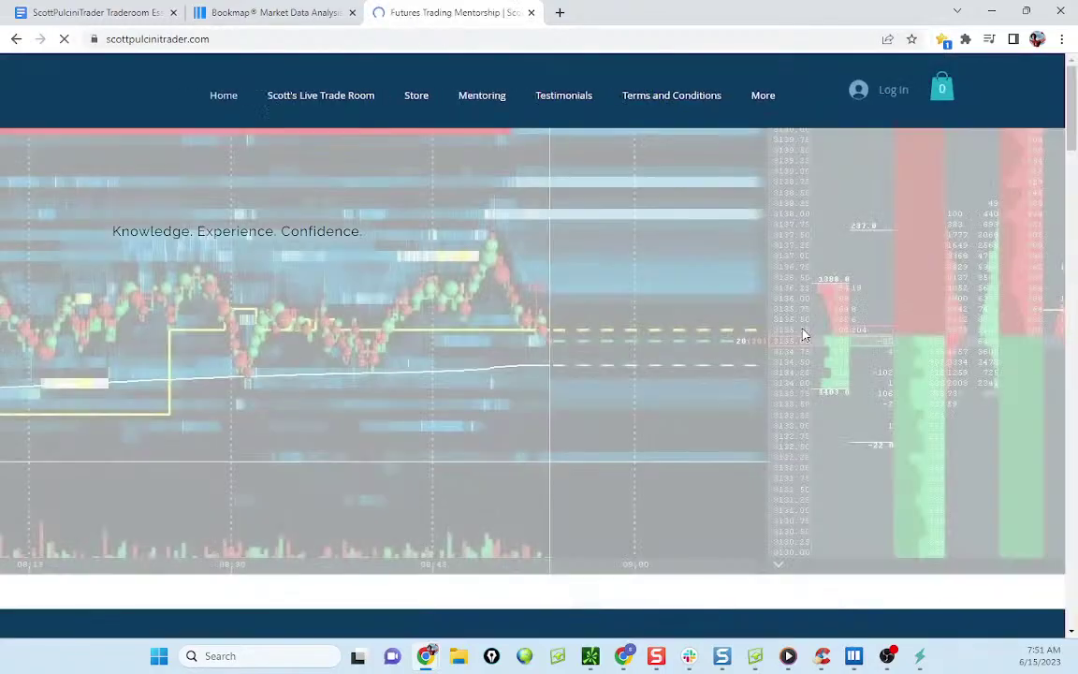
{"action": "scroll", "coordinate": [712, 263], "scroll_direction": "down", "scroll_amount": 5}
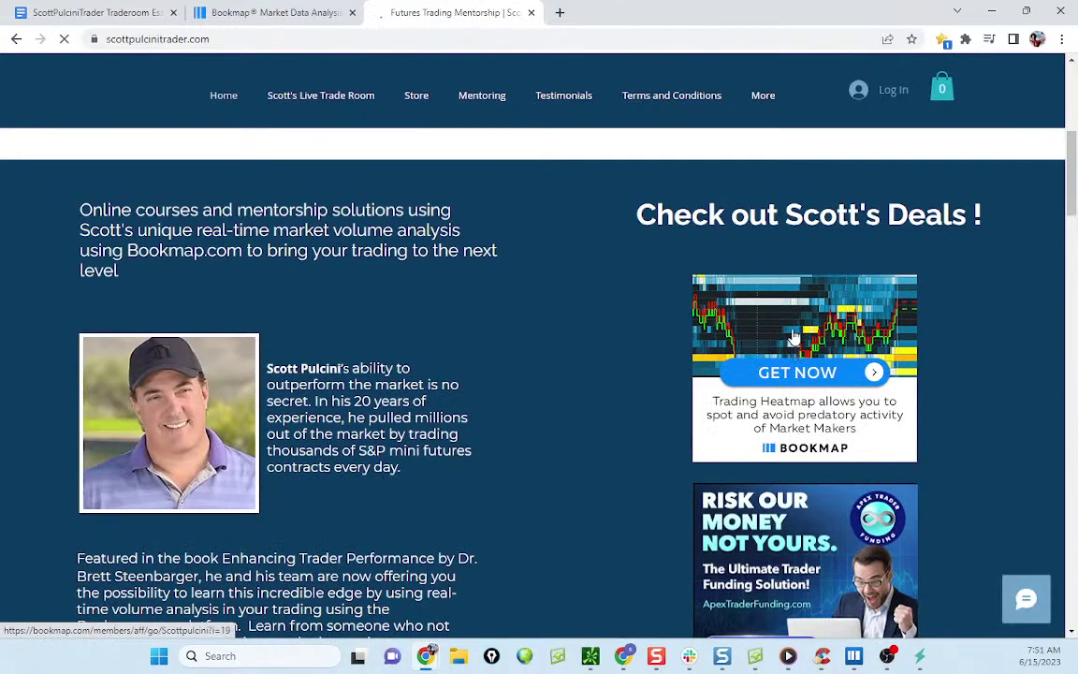
{"action": "left_click", "coordinate": [793, 354]}
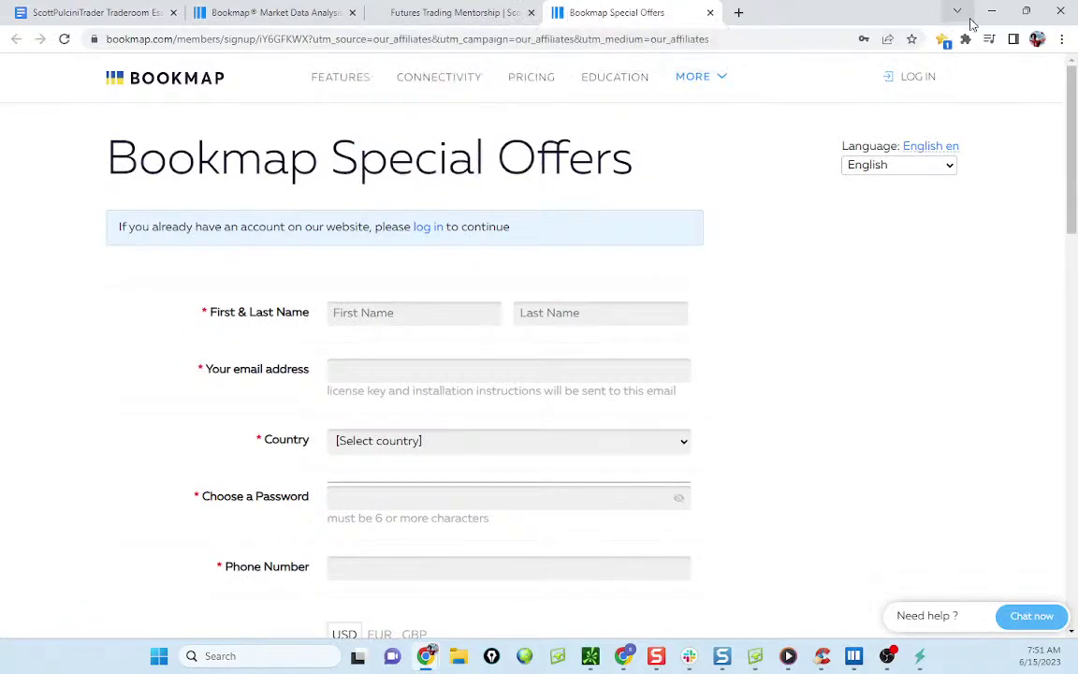
Step: Switch back to the Bookmap ES chart and examine price action from the 07:48:50 stop run up to the current time
{"action": "left_click", "coordinate": [990, 18]}
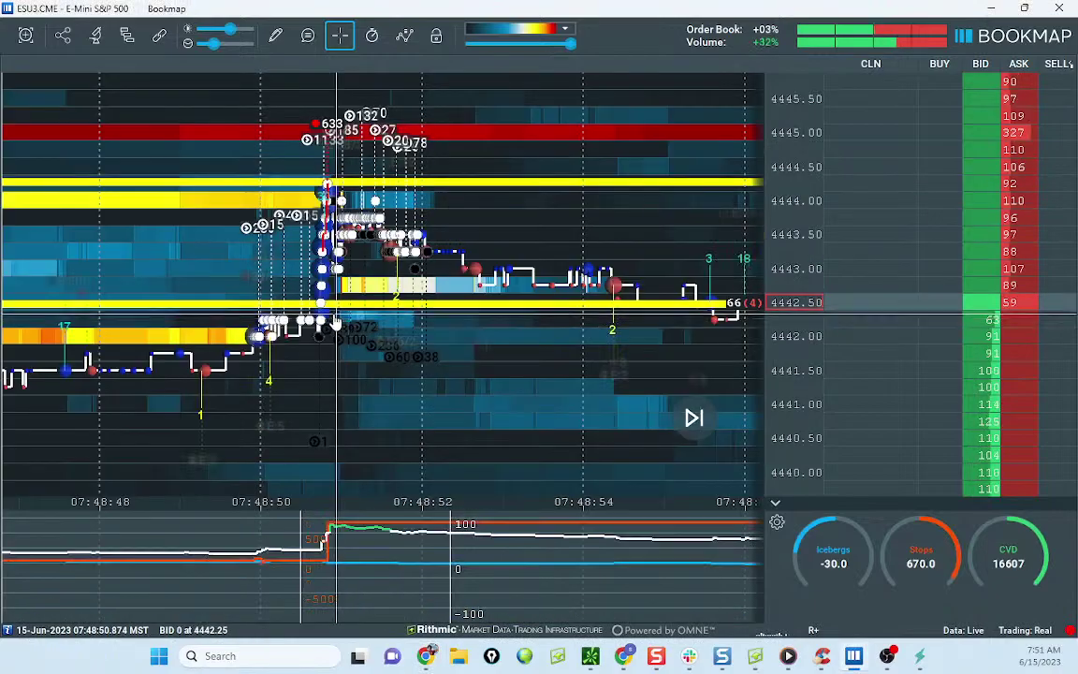
{"action": "scroll", "coordinate": [358, 229], "scroll_direction": "down", "scroll_amount": 4}
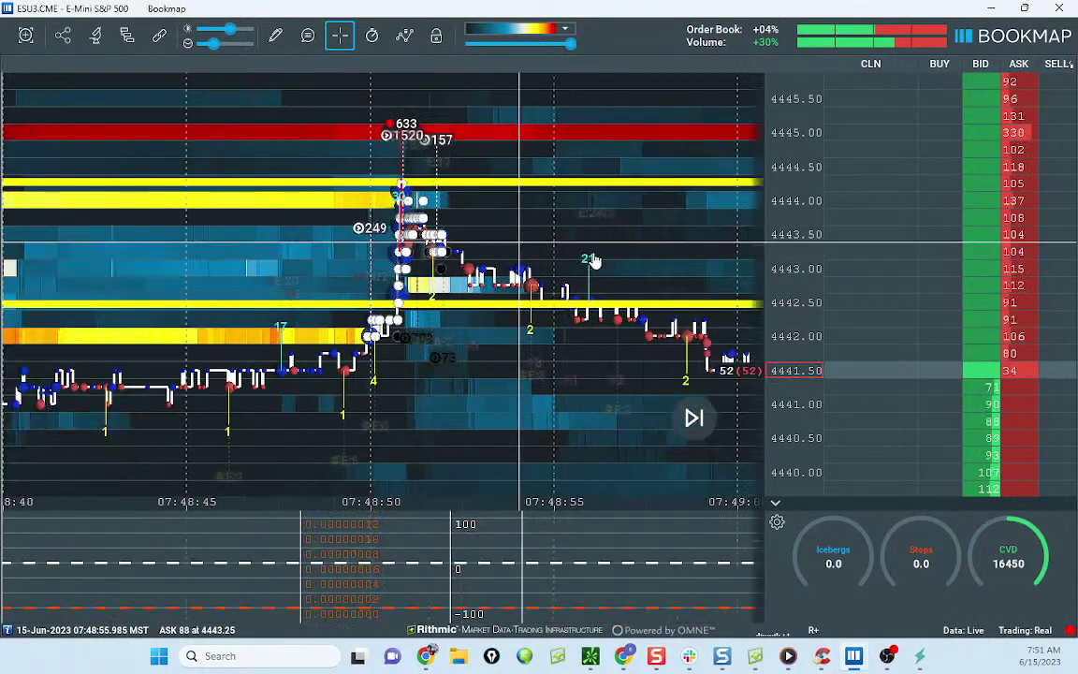
{"action": "scroll", "coordinate": [358, 229], "scroll_direction": "down", "scroll_amount": 3}
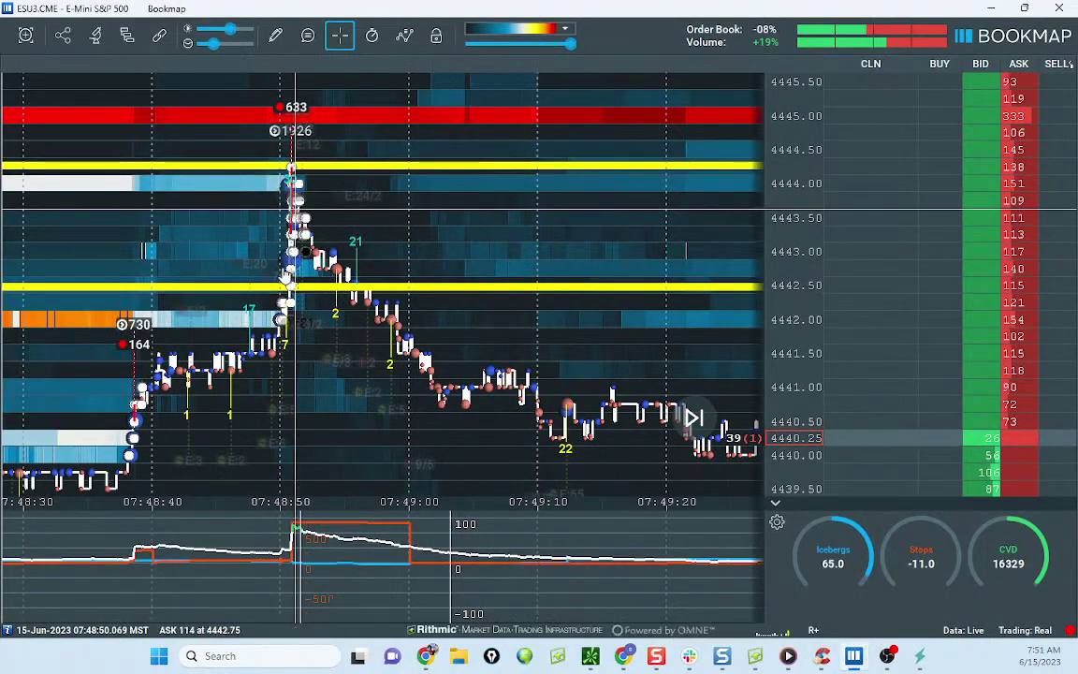
{"action": "scroll", "coordinate": [422, 241], "scroll_direction": "down", "scroll_amount": 4}
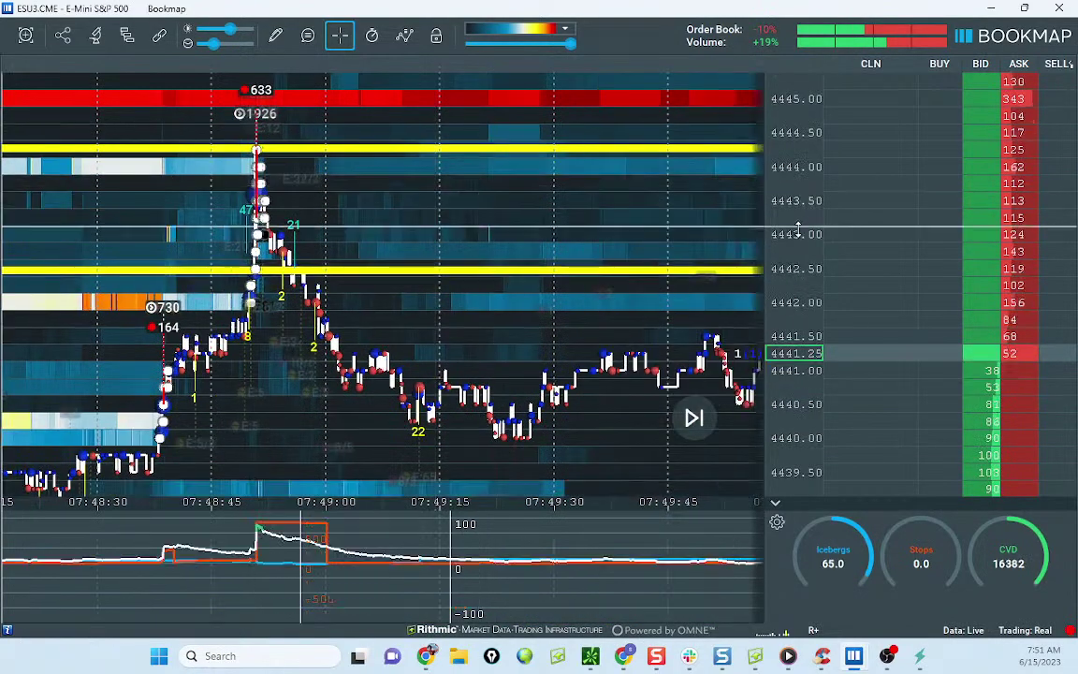
{"action": "scroll", "coordinate": [422, 241], "scroll_direction": "down", "scroll_amount": 4}
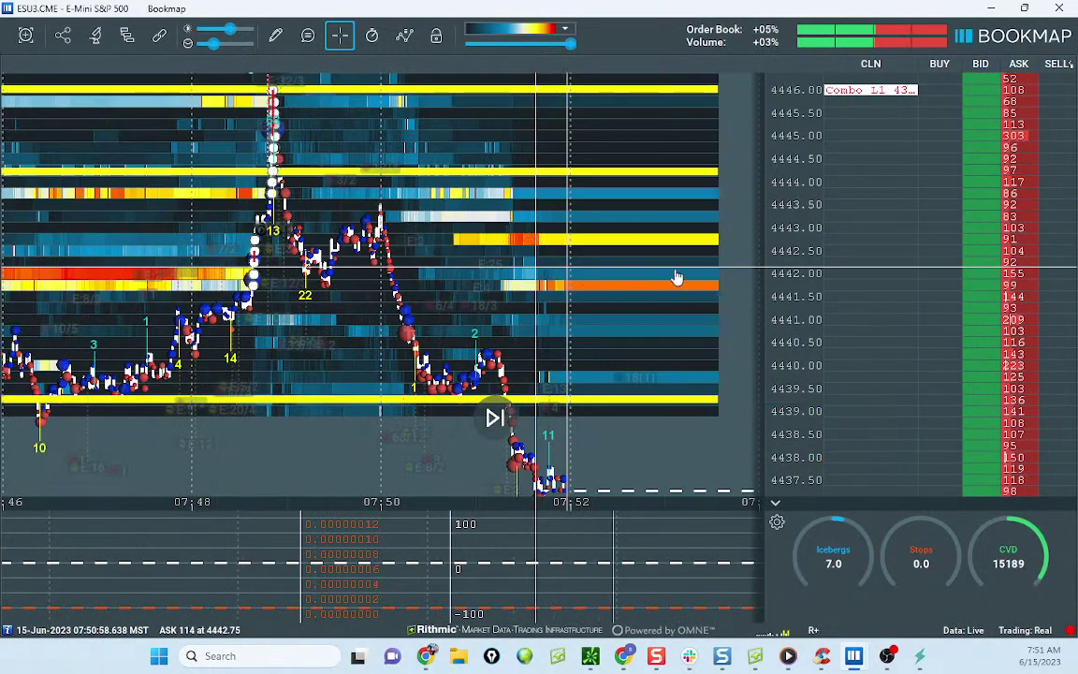
{"action": "scroll", "coordinate": [818, 263], "scroll_direction": "down", "scroll_amount": 3}
{"action": "left_click_drag", "start_coordinate": [665, 316], "coordinate": [575, 234]}
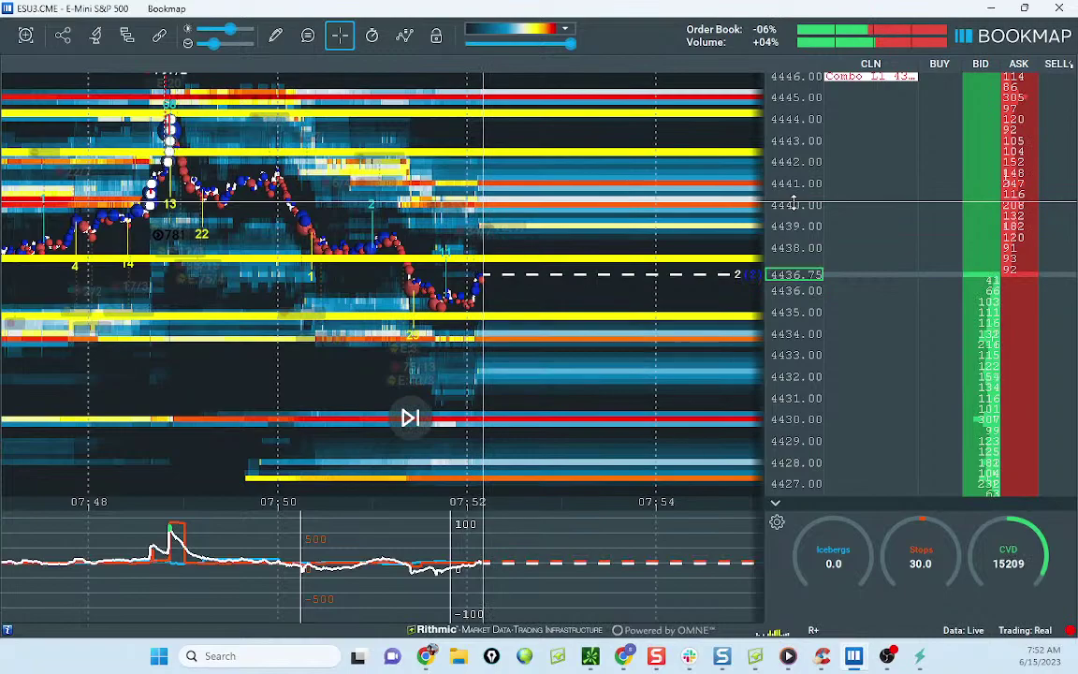
Step: Inspect the ES price levels around the two yellow lines that bound the 07:48:50 stop run
{"action": "left_click_drag", "start_coordinate": [850, 103], "coordinate": [921, 157]}
{"action": "left_click_drag", "start_coordinate": [652, 188], "coordinate": [646, 477]}
{"action": "left_click_drag", "start_coordinate": [802, 226], "coordinate": [802, 281]}
{"action": "left_click_drag", "start_coordinate": [611, 333], "coordinate": [642, 210]}
{"action": "left_click_drag", "start_coordinate": [802, 270], "coordinate": [802, 213]}
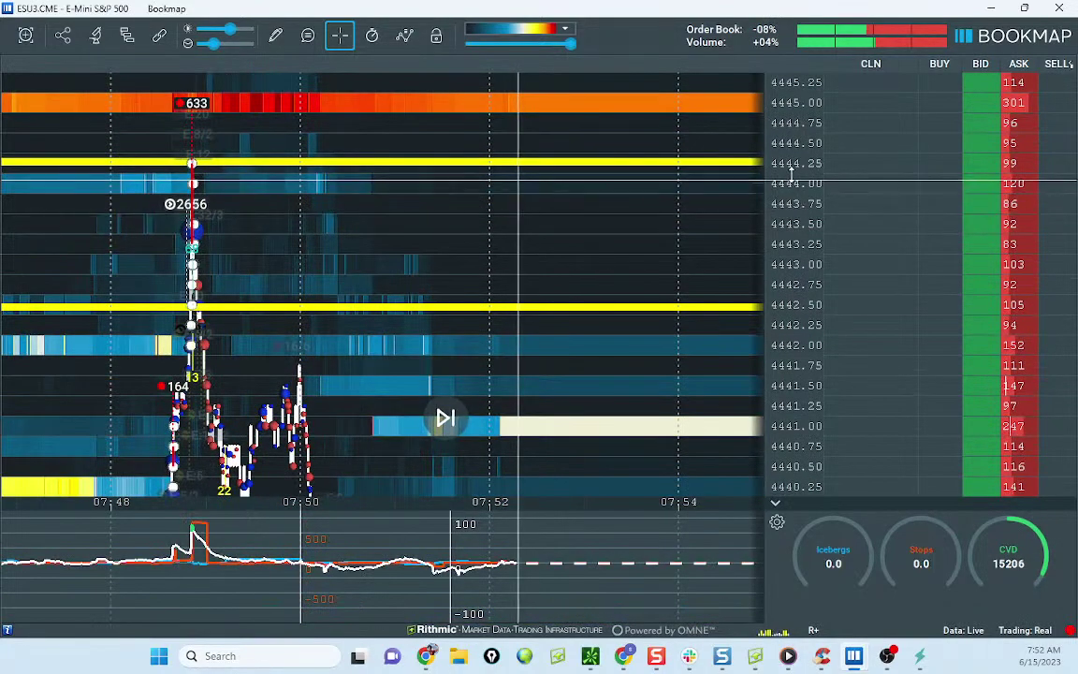
Step: In the ES sheet of ATR Reversion Calcs, set the zone top price to 4444.25 and the zone bottom price to 4442.50
{"action": "left_click", "coordinate": [622, 656]}
{"action": "scroll", "coordinate": [505, 392], "scroll_direction": "up", "scroll_amount": 10}
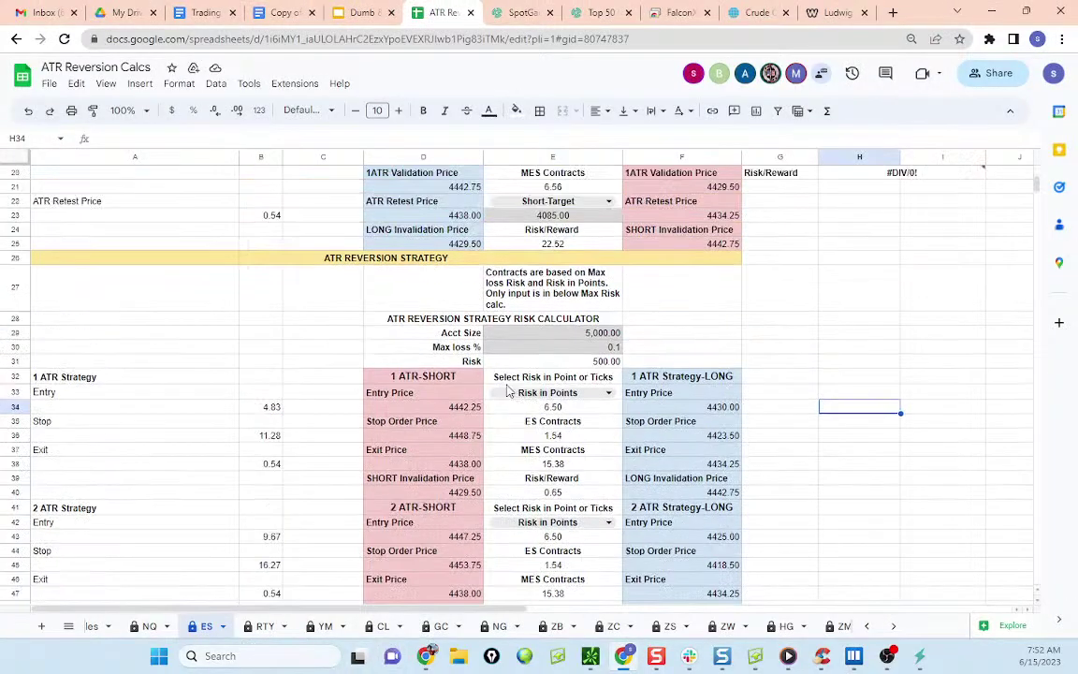
{"action": "left_click", "coordinate": [456, 288]}
{"action": "type", "text": "4444.25"}
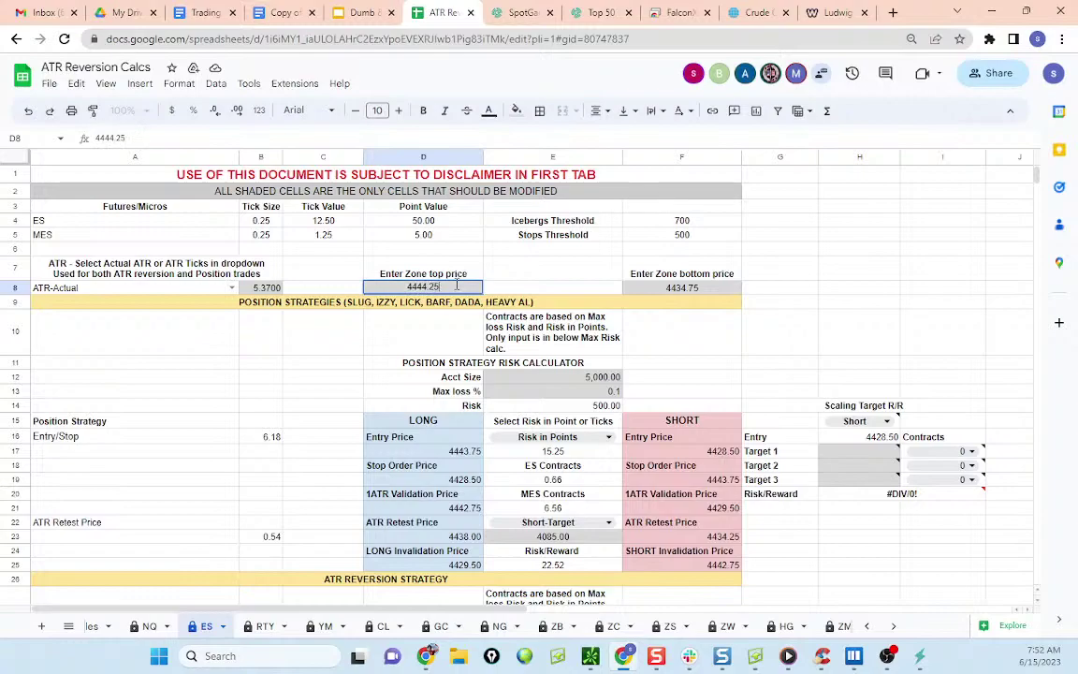
{"action": "left_click", "coordinate": [680, 290]}
{"action": "type", "text": "4442.50"}
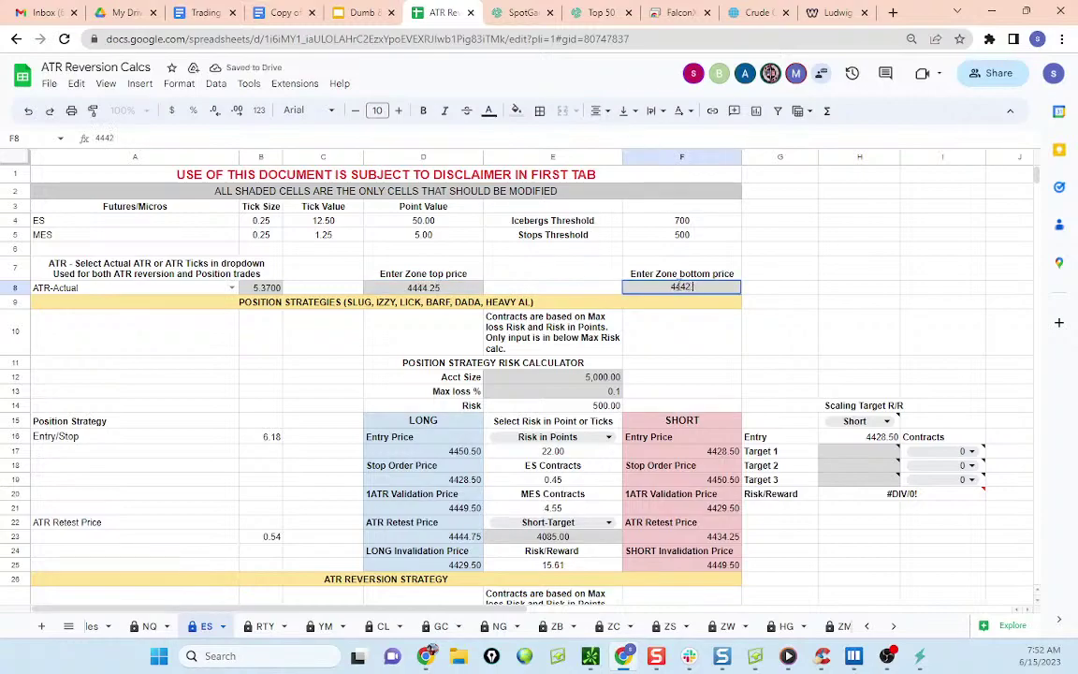
Step: Set the actual ATR to 6.01 and check the short 1ATR validation price against the Bookmap ES chart
{"action": "left_click", "coordinate": [245, 285]}
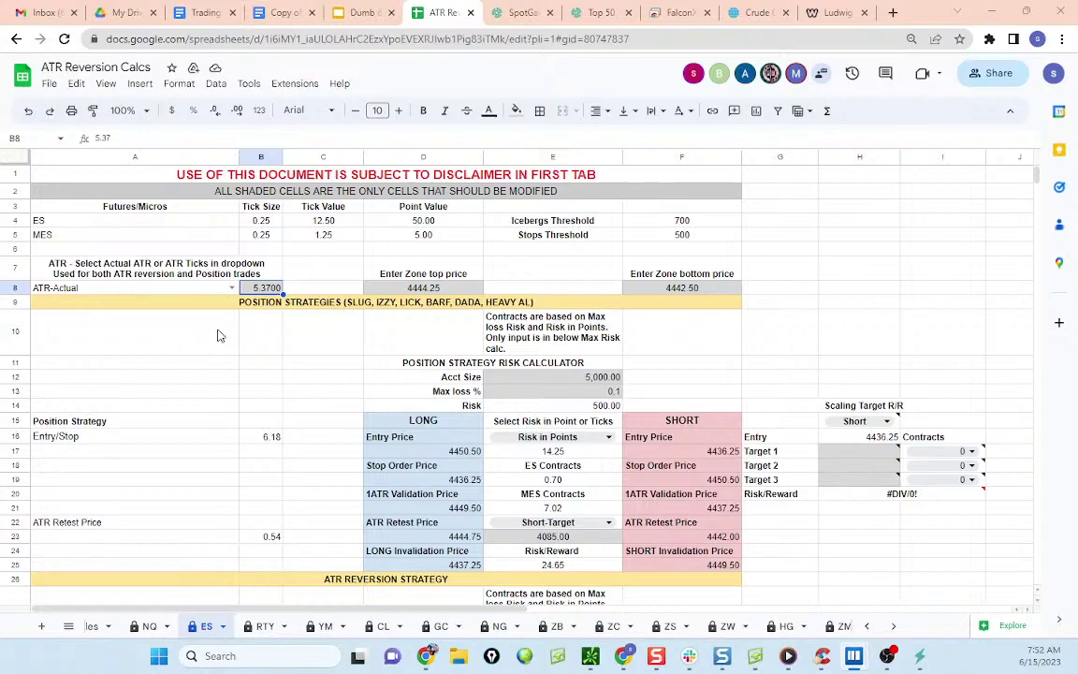
{"action": "type", "text": "6.01"}
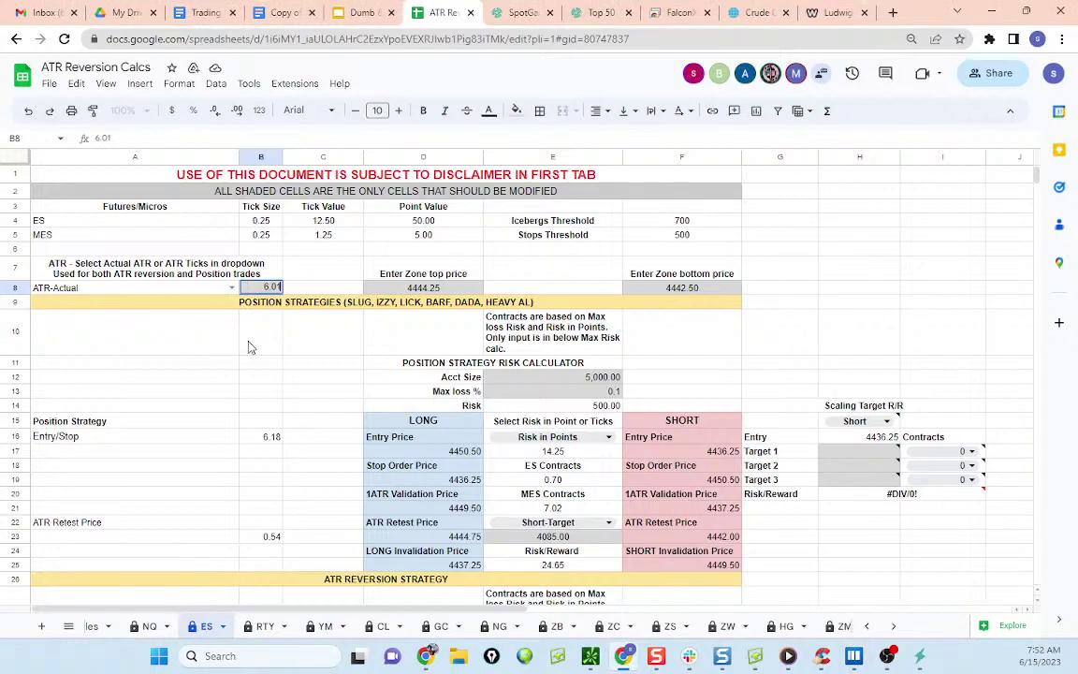
{"action": "left_click", "coordinate": [250, 347]}
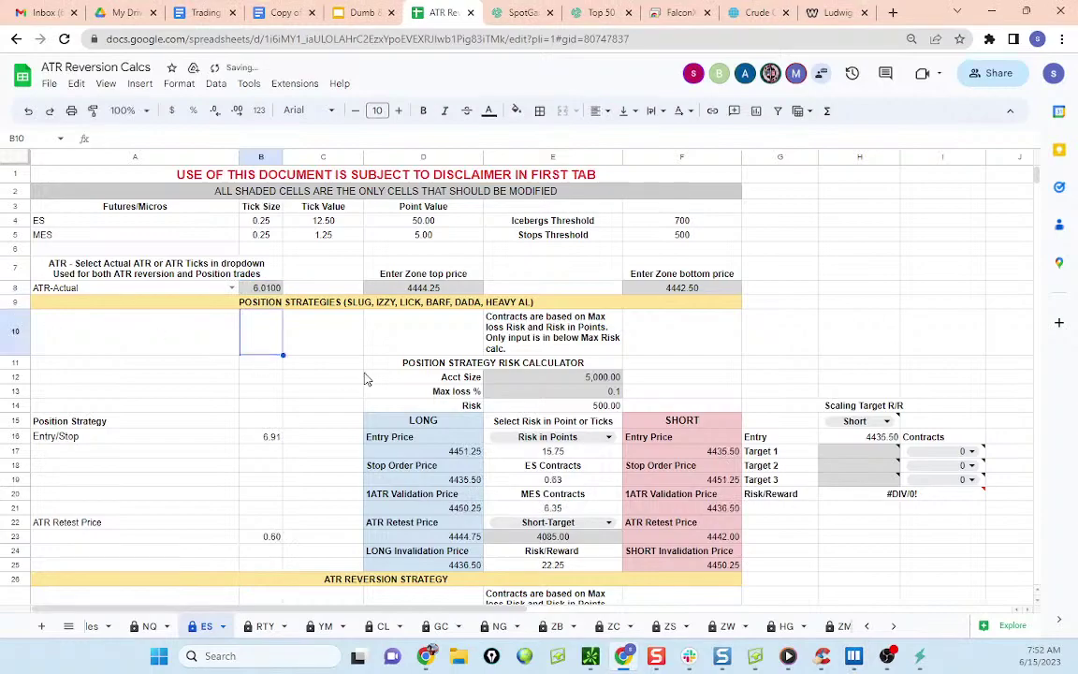
{"action": "scroll", "coordinate": [730, 442], "scroll_direction": "down", "scroll_amount": 1}
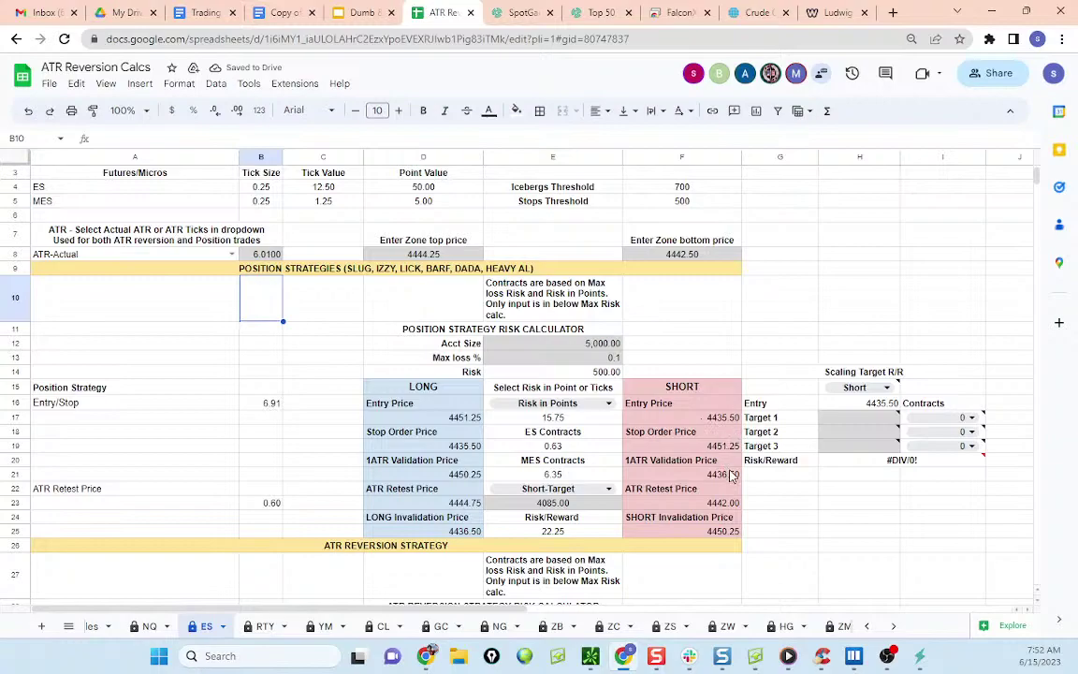
{"action": "left_click", "coordinate": [731, 474]}
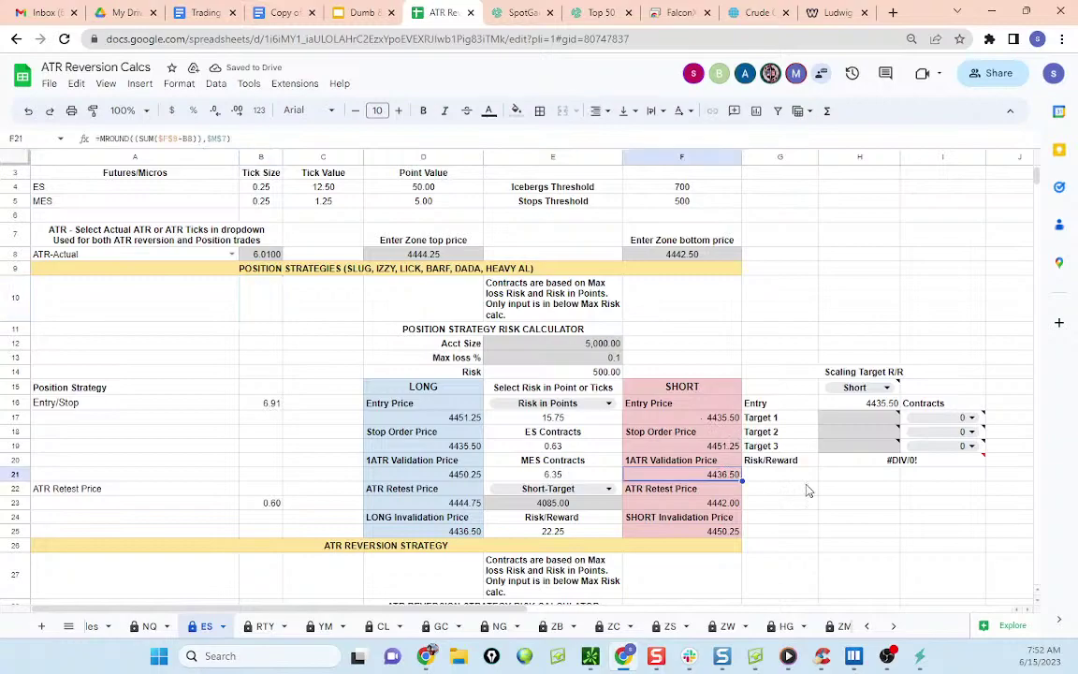
{"action": "left_click", "coordinate": [993, 17]}
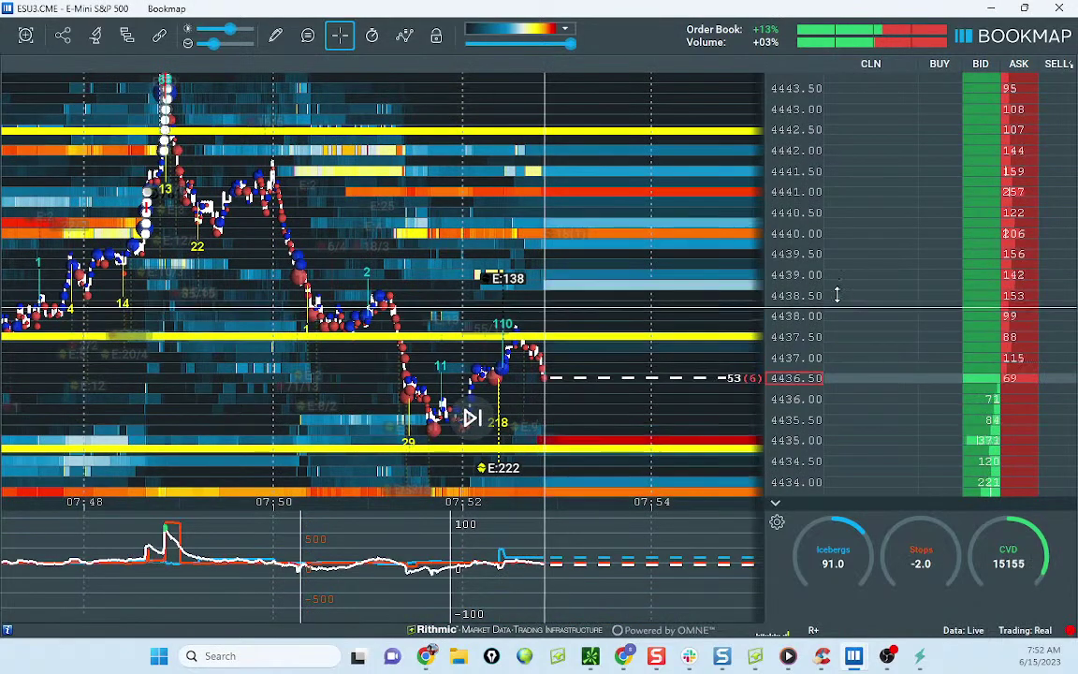
Step: Switch to the remote desktop session in Chrome and minimize the Trader Dashboard to reveal the Sierra Chart gold charts
{"action": "left_click", "coordinate": [622, 657]}
{"action": "left_click", "coordinate": [669, 12]}
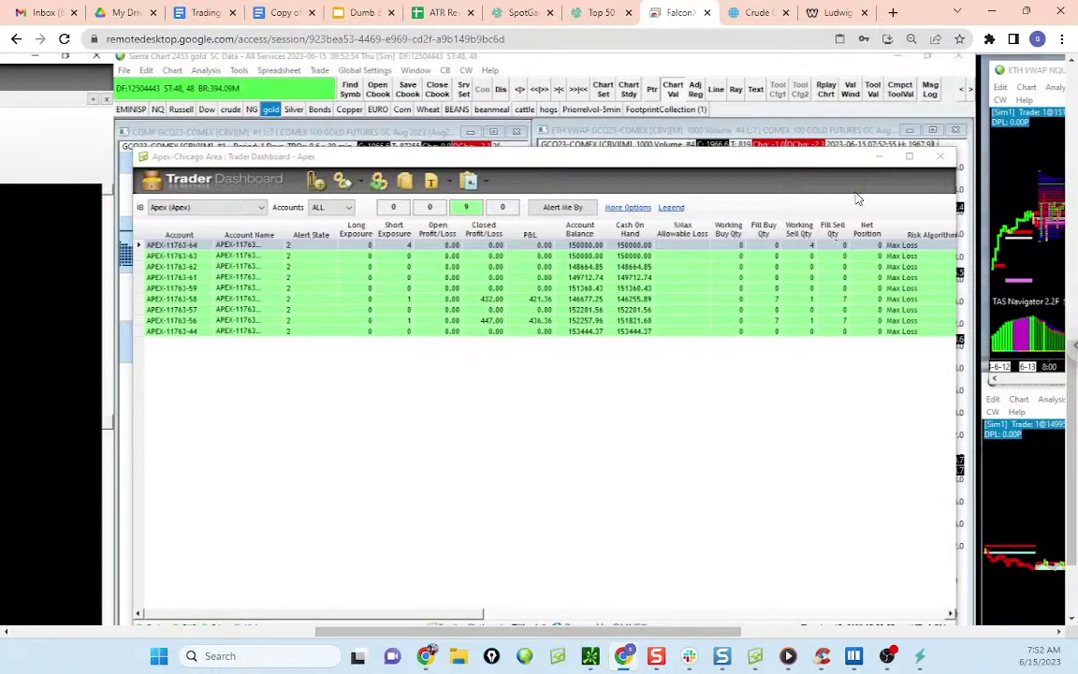
{"action": "left_click", "coordinate": [890, 154]}
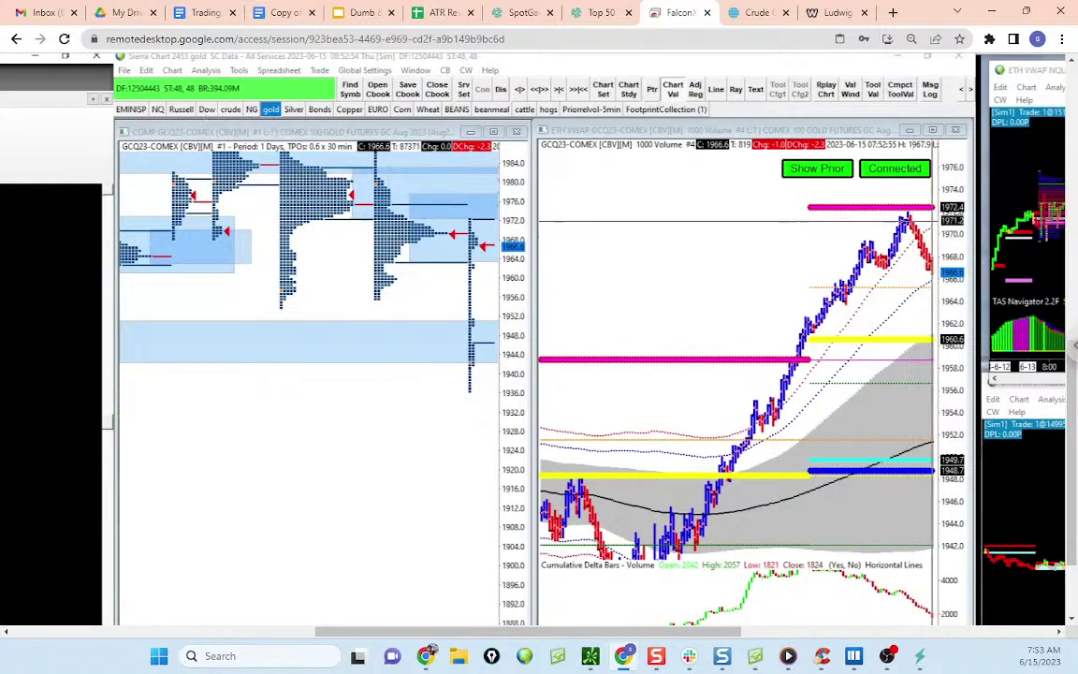
Step: Examine the gold ETH VWAP chart's advance and the price levels below it across the full price range
{"action": "key", "text": "ctrl+shift+1"}
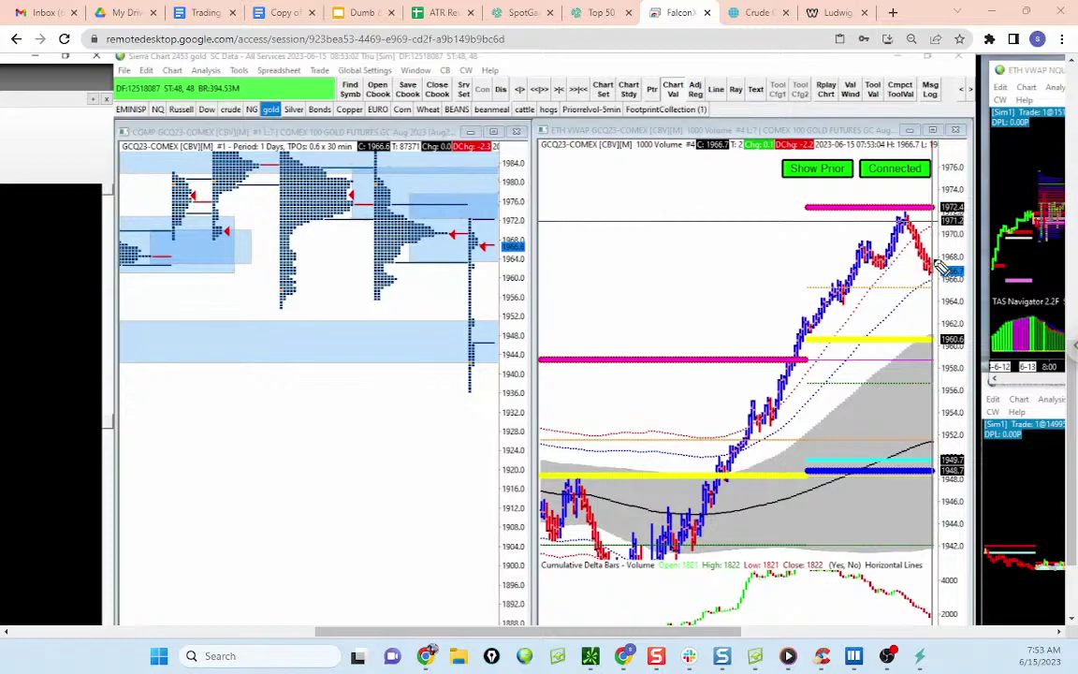
{"action": "mouse_move", "coordinate": [932, 207]}
{"action": "left_mouse_down"}
{"action": "mouse_move", "coordinate": [916, 219]}
{"action": "mouse_move", "coordinate": [907, 208]}
{"action": "mouse_move", "coordinate": [948, 290]}
{"action": "left_mouse_up"}
{"action": "left_click_drag", "start_coordinate": [957, 412], "coordinate": [957, 255]}
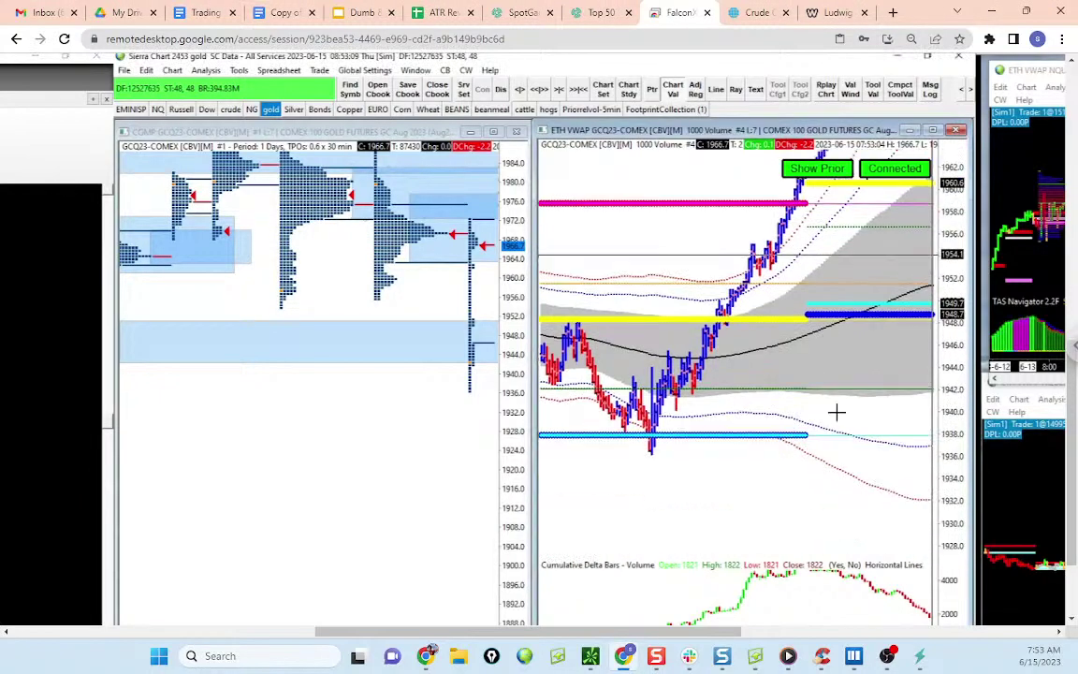
{"action": "scroll", "coordinate": [856, 398], "scroll_direction": "up", "scroll_amount": 3}
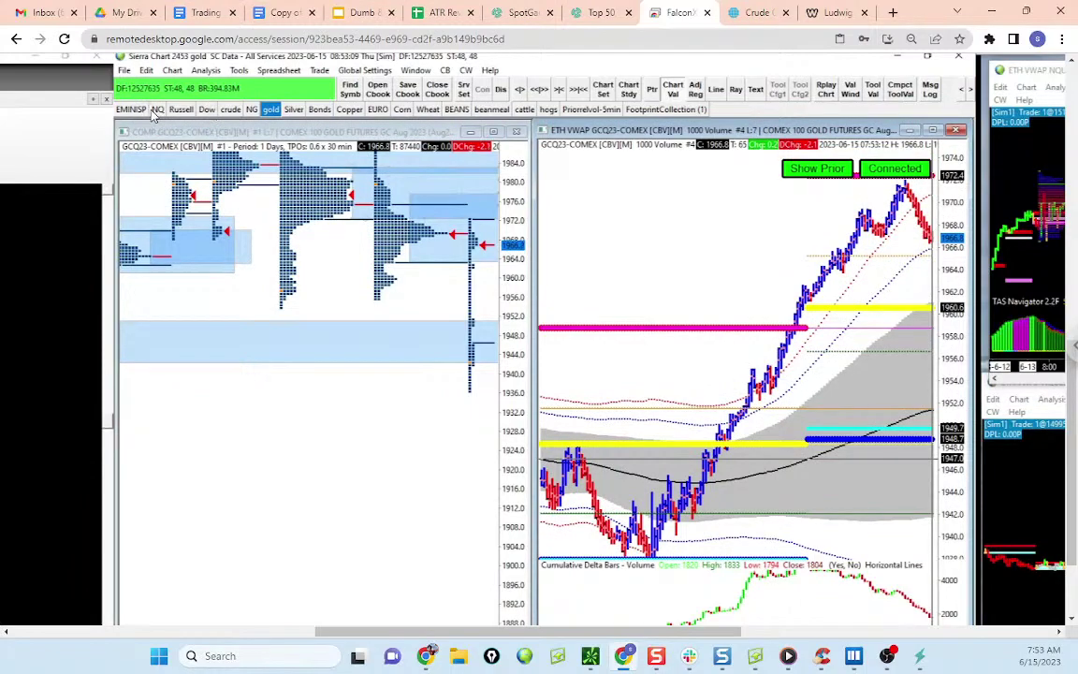
Step: Show the EMINISP chartbook, then bring the thinkorswim /ES hourly chart onto this screen and maximize it
{"action": "left_click", "coordinate": [130, 110]}
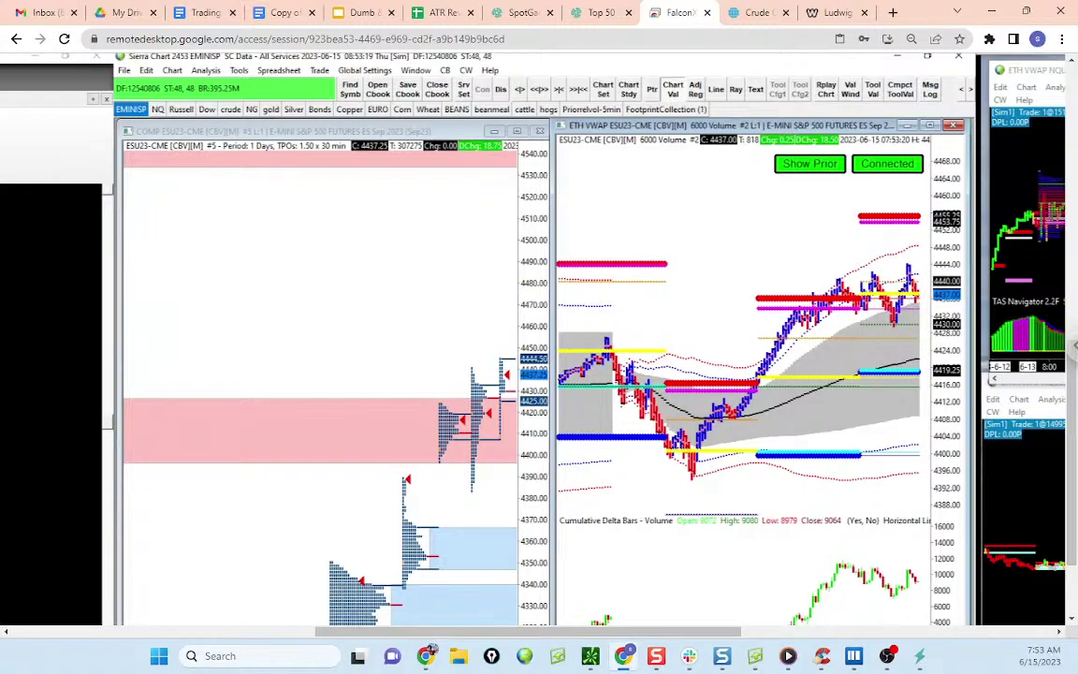
{"action": "left_click_drag", "start_coordinate": [2, 245], "coordinate": [467, 212]}
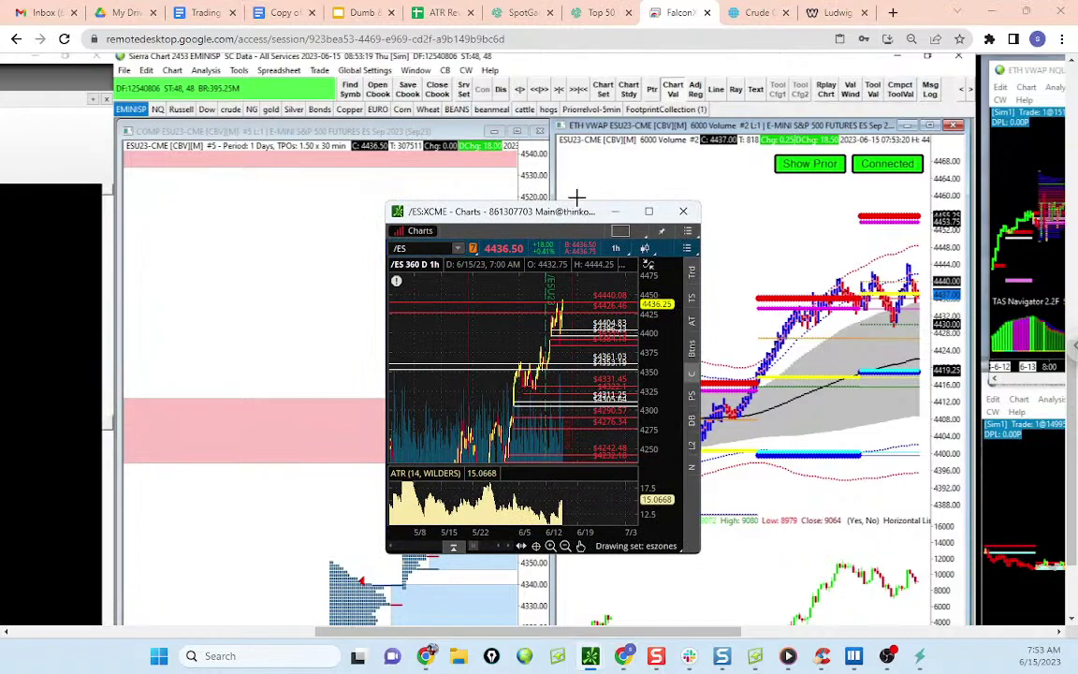
{"action": "left_click", "coordinate": [648, 215]}
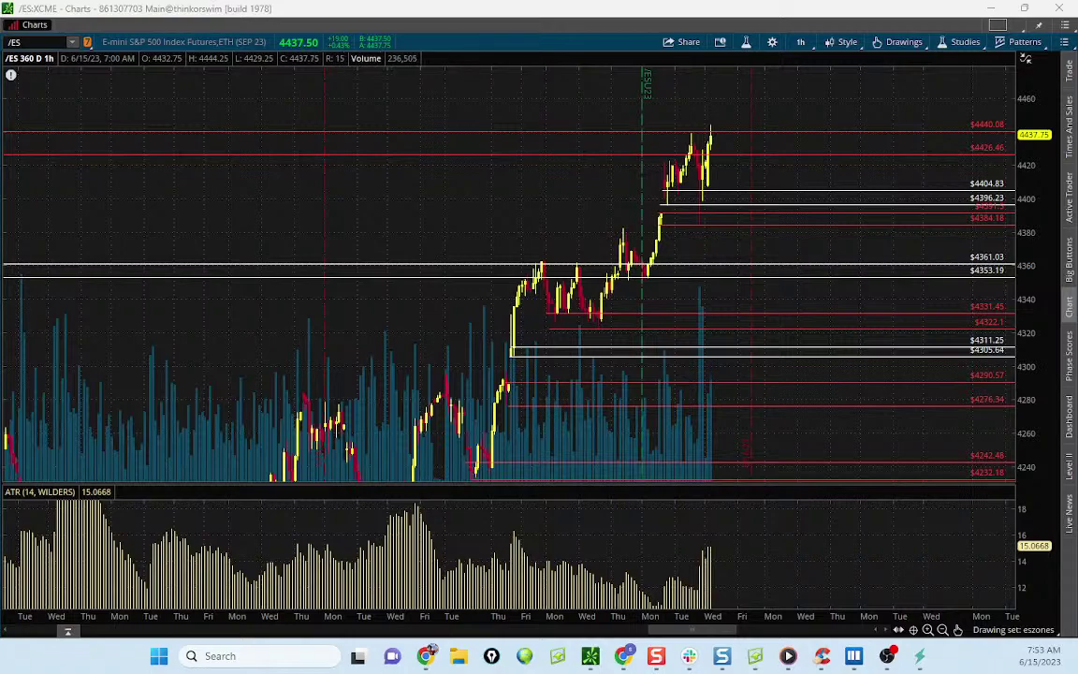
Step: Sketch a zone and pullback at the latest /ES high, then a drop toward 4353.19 with a bounce, clearing each sketch
{"action": "mouse_move", "coordinate": [704, 127]}
{"action": "left_mouse_down"}
{"action": "mouse_move", "coordinate": [724, 126]}
{"action": "mouse_move", "coordinate": [729, 139]}
{"action": "left_mouse_up"}
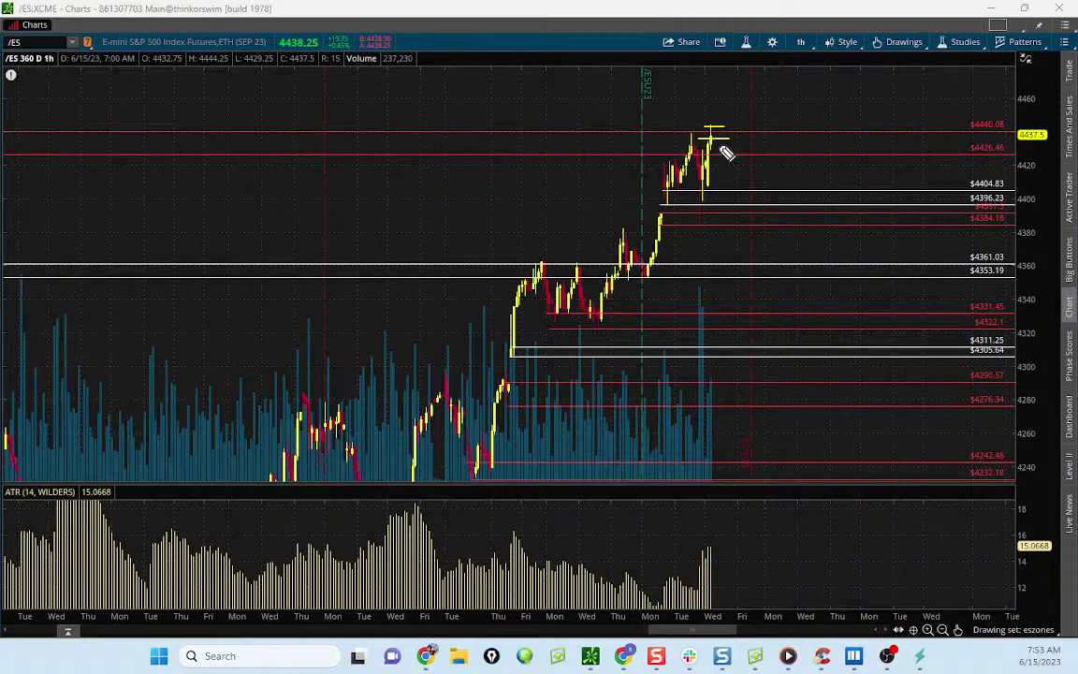
{"action": "left_click_drag", "start_coordinate": [721, 150], "coordinate": [741, 173]}
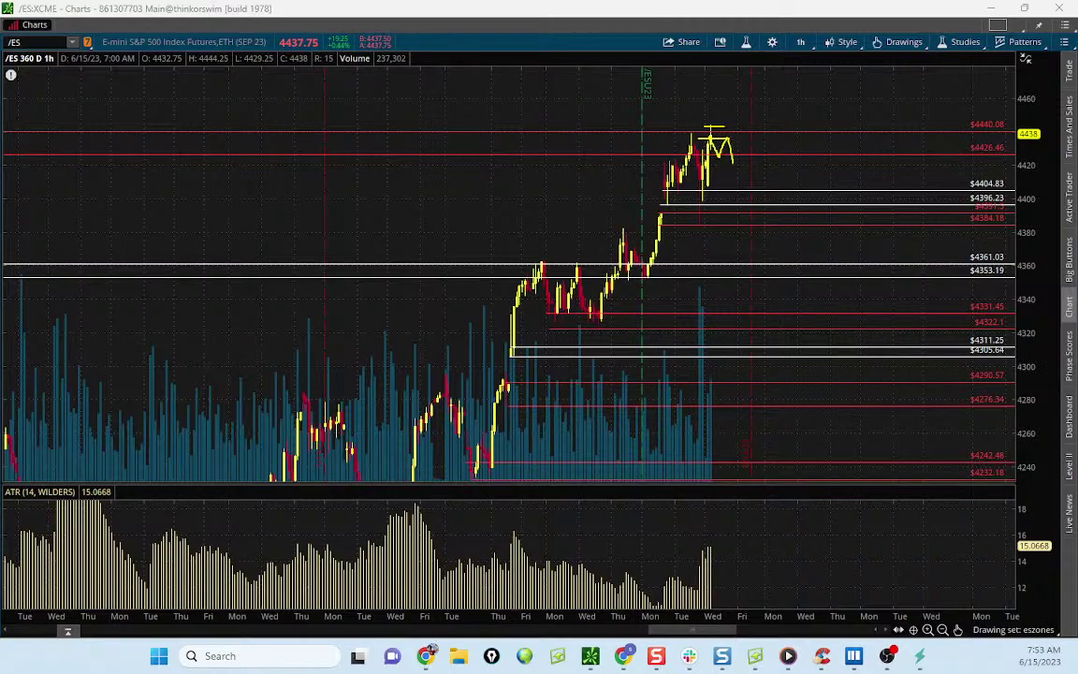
{"action": "key", "text": "Escape"}
{"action": "mouse_move", "coordinate": [713, 132]}
{"action": "left_mouse_down"}
{"action": "mouse_move", "coordinate": [738, 144]}
{"action": "mouse_move", "coordinate": [726, 125]}
{"action": "mouse_move", "coordinate": [775, 281]}
{"action": "mouse_move", "coordinate": [803, 215]}
{"action": "left_mouse_up"}
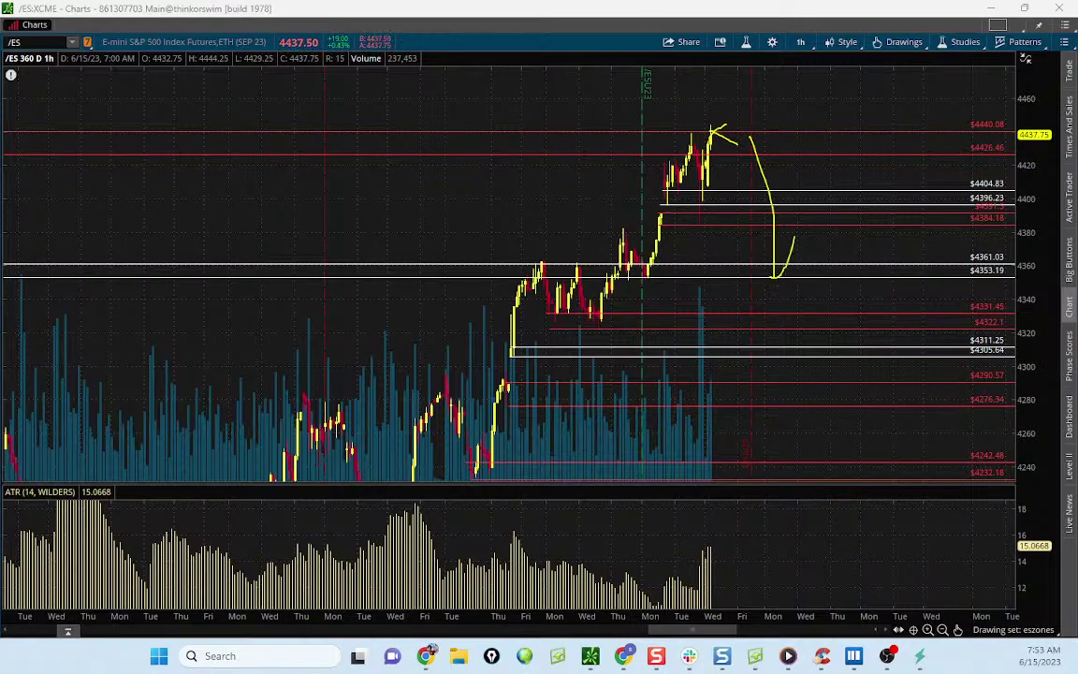
{"action": "key", "text": "Escape"}
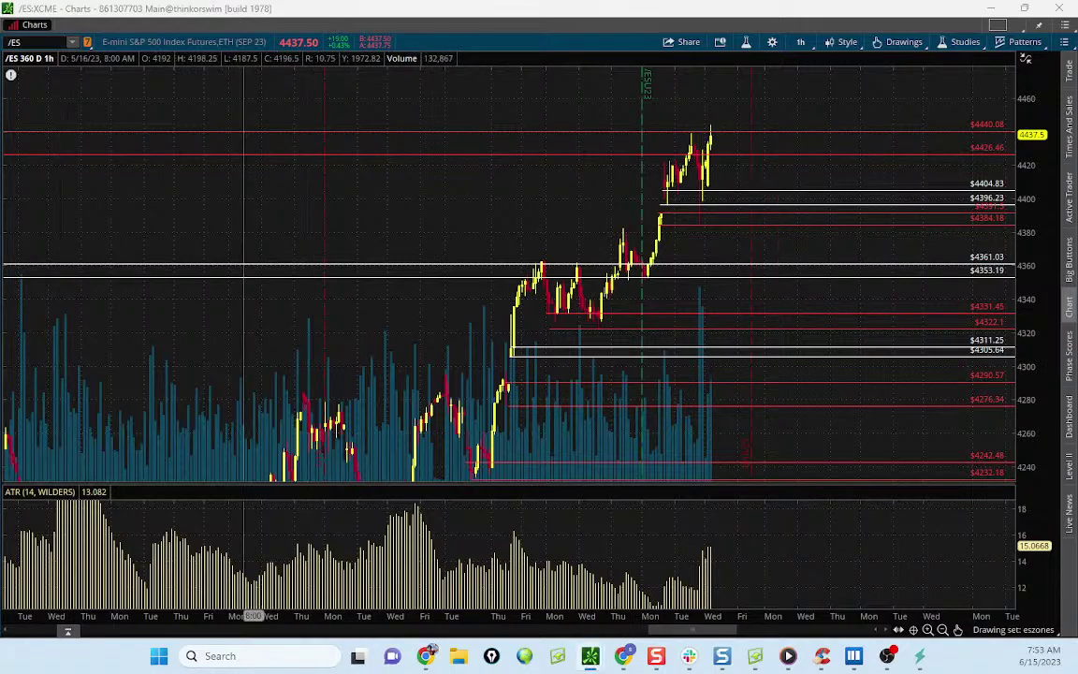
Step: Maximize the /GC chart, sketch gold's drop to the 1939.1 level and its rebound, then clear the drawing and return to /ES
{"action": "left_click_drag", "start_coordinate": [527, 257], "coordinate": [603, 242]}
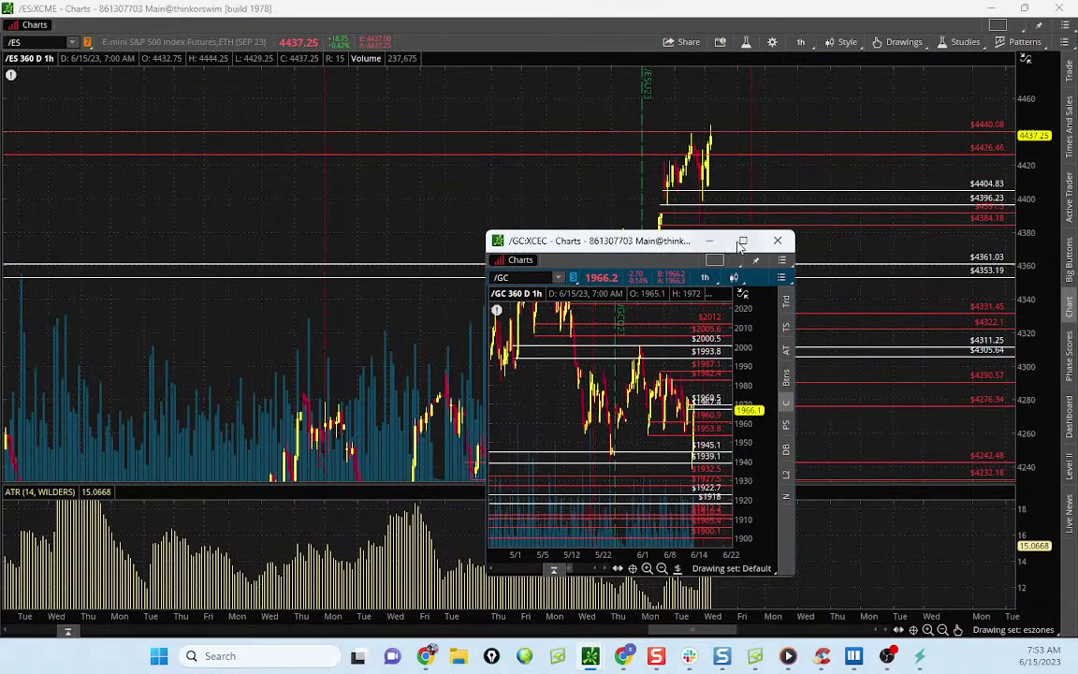
{"action": "left_click", "coordinate": [742, 241]}
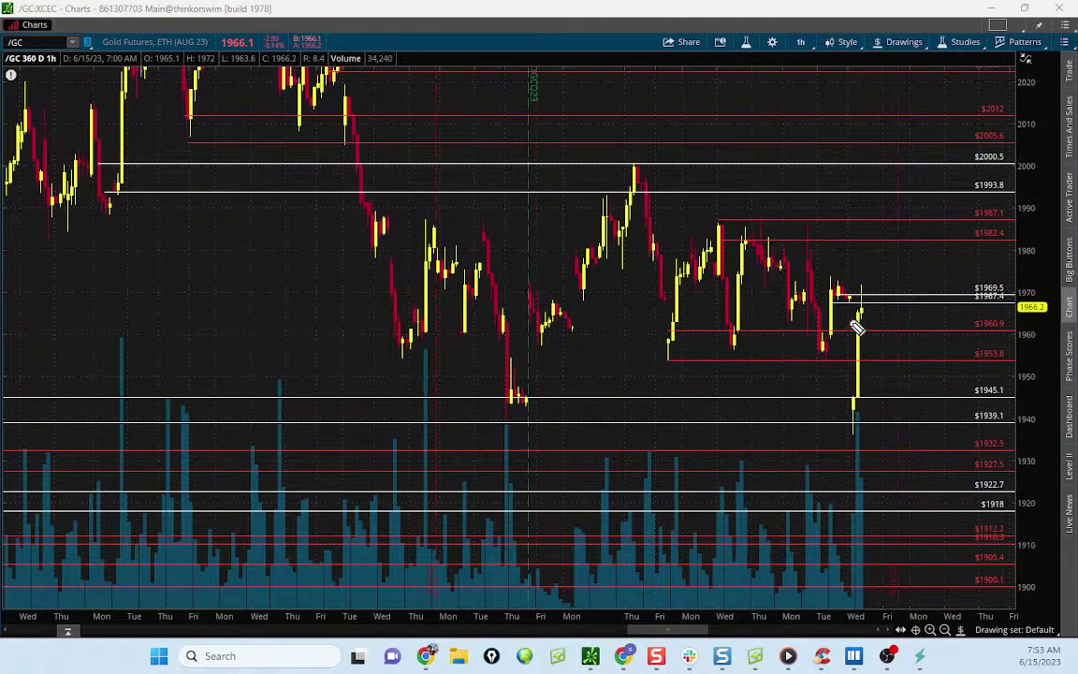
{"action": "left_click_drag", "start_coordinate": [854, 296], "coordinate": [853, 421]}
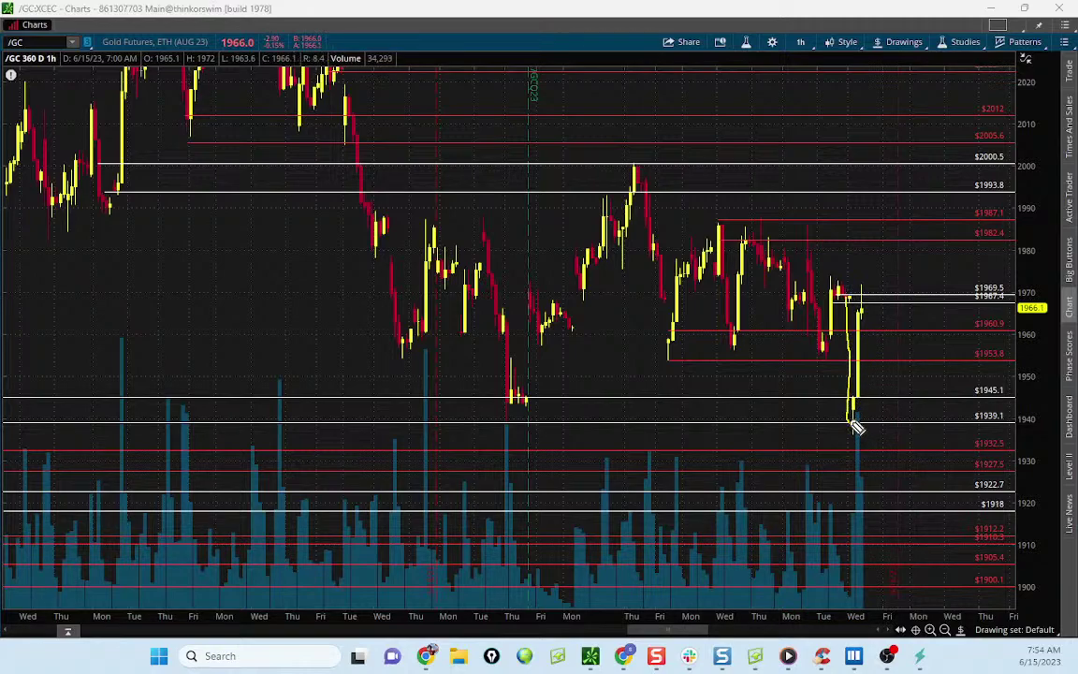
{"action": "mouse_move", "coordinate": [859, 426]}
{"action": "left_mouse_down"}
{"action": "mouse_move", "coordinate": [881, 427]}
{"action": "mouse_move", "coordinate": [869, 211]}
{"action": "left_mouse_up"}
{"action": "key", "text": "Escape"}
{"action": "left_click_drag", "start_coordinate": [577, 14], "coordinate": [577, 0]}
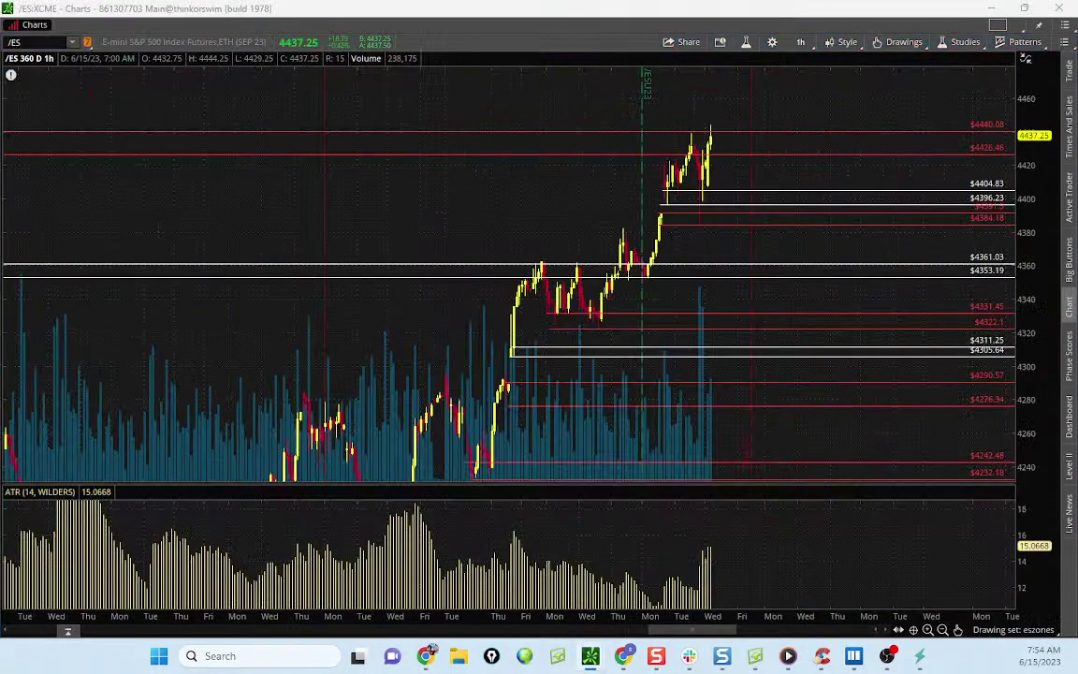
Step: Circle the latest /ES pullback above 4404.83 and sketch a fall and then a rally from the high, clearing each drawing
{"action": "key", "text": "ctrl+2"}
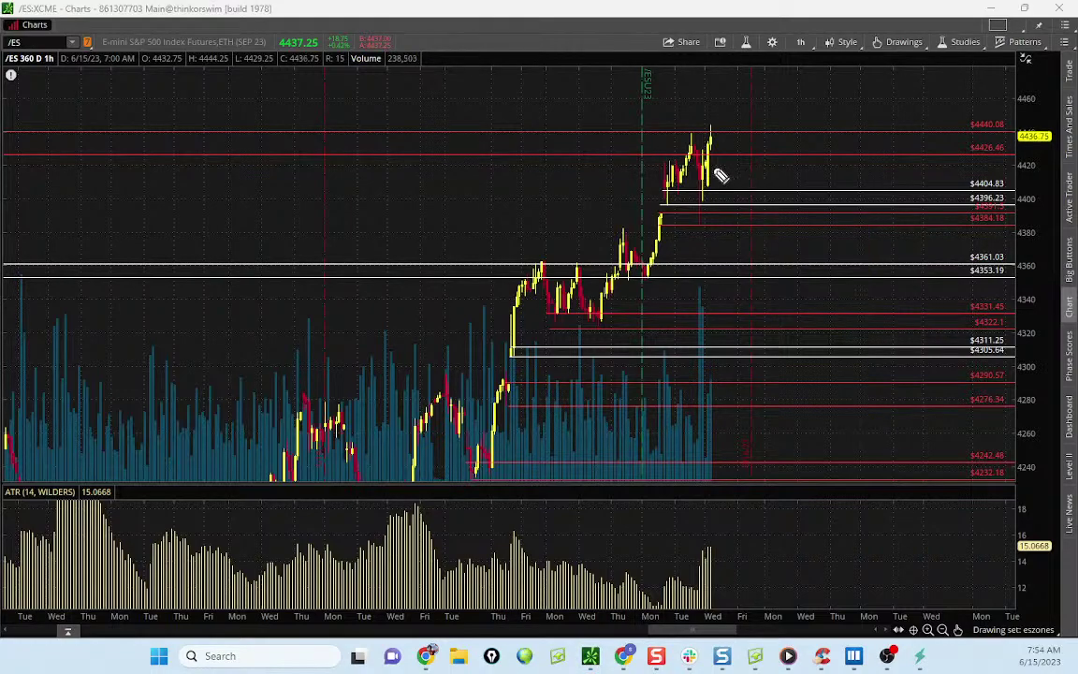
{"action": "mouse_move", "coordinate": [710, 156]}
{"action": "left_mouse_down"}
{"action": "mouse_move", "coordinate": [700, 221]}
{"action": "mouse_move", "coordinate": [712, 135]}
{"action": "mouse_move", "coordinate": [722, 164]}
{"action": "mouse_move", "coordinate": [693, 173]}
{"action": "mouse_move", "coordinate": [723, 189]}
{"action": "left_mouse_up"}
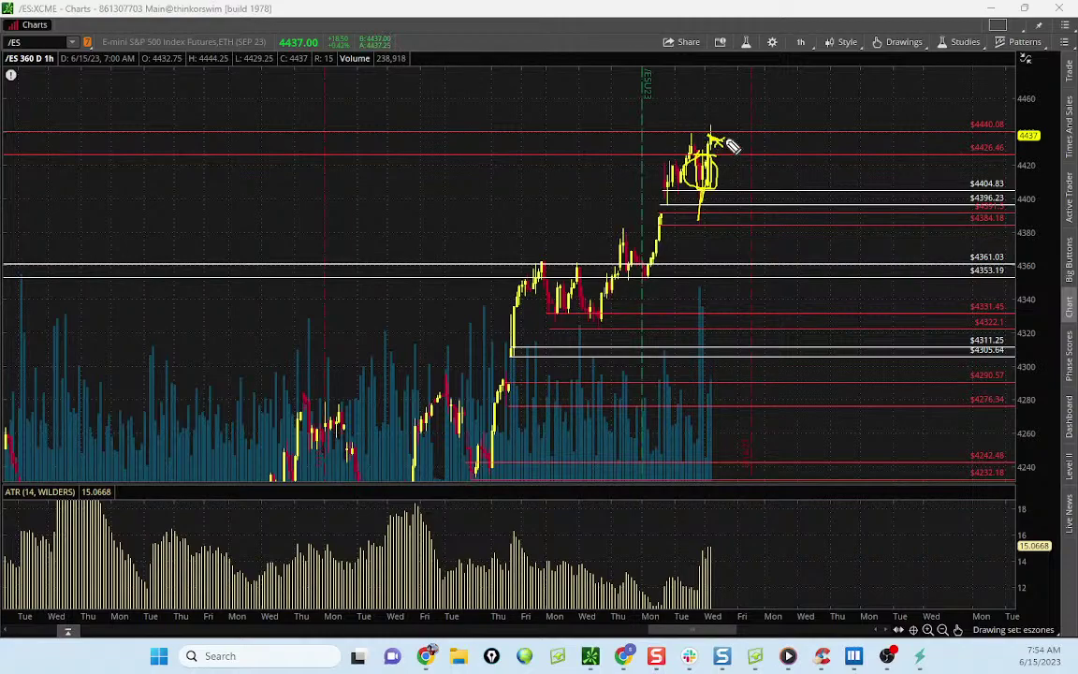
{"action": "left_click_drag", "start_coordinate": [726, 140], "coordinate": [730, 247]}
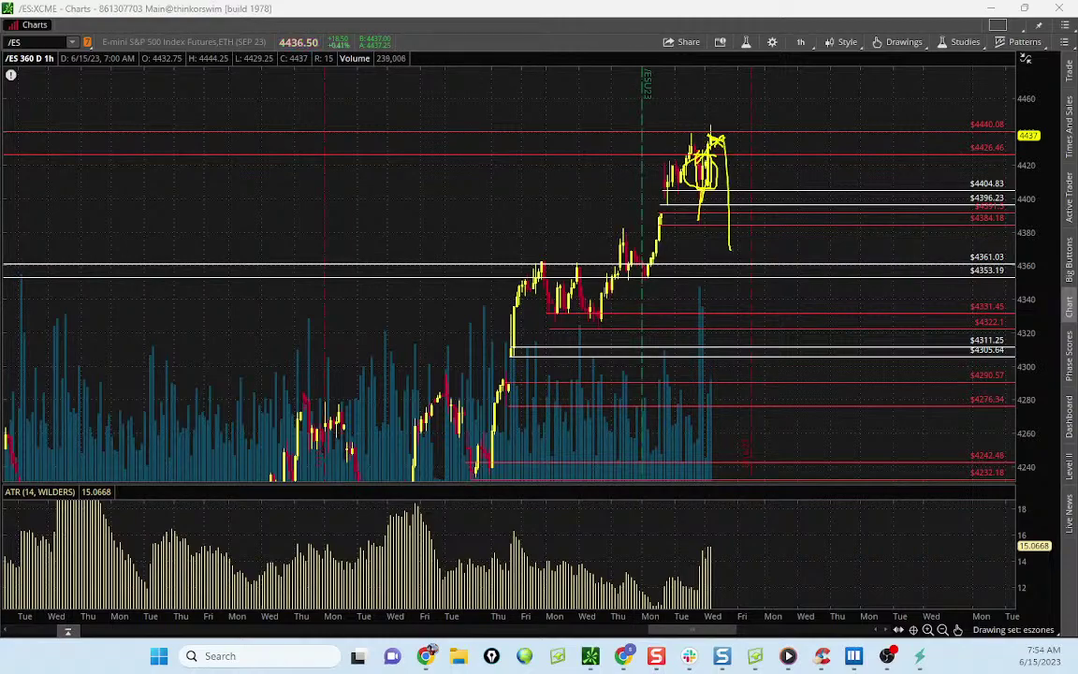
{"action": "key", "text": "Escape"}
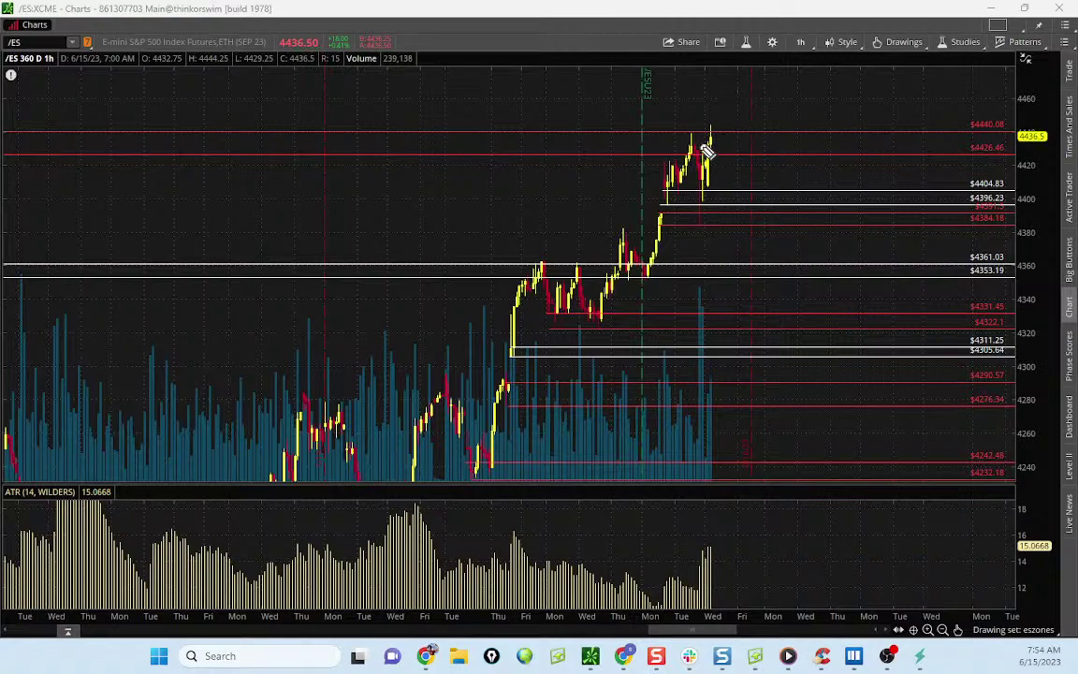
{"action": "mouse_move", "coordinate": [716, 192]}
{"action": "left_mouse_down"}
{"action": "mouse_move", "coordinate": [707, 201]}
{"action": "mouse_move", "coordinate": [695, 185]}
{"action": "mouse_move", "coordinate": [738, 94]}
{"action": "mouse_move", "coordinate": [763, 95]}
{"action": "left_mouse_up"}
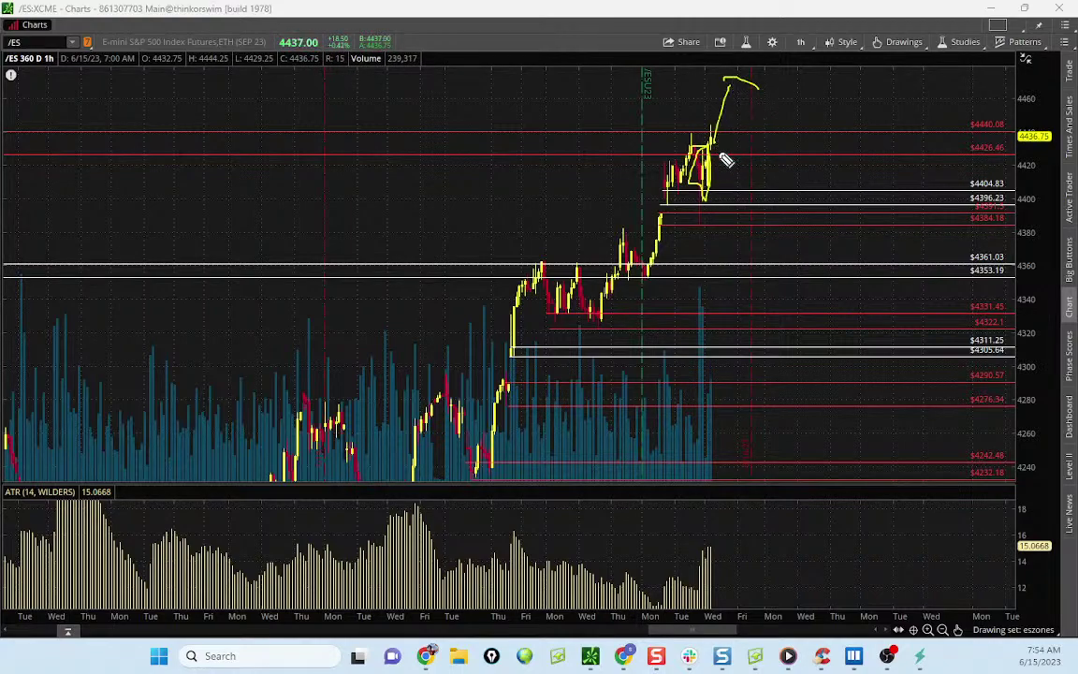
{"action": "key", "text": "Escape"}
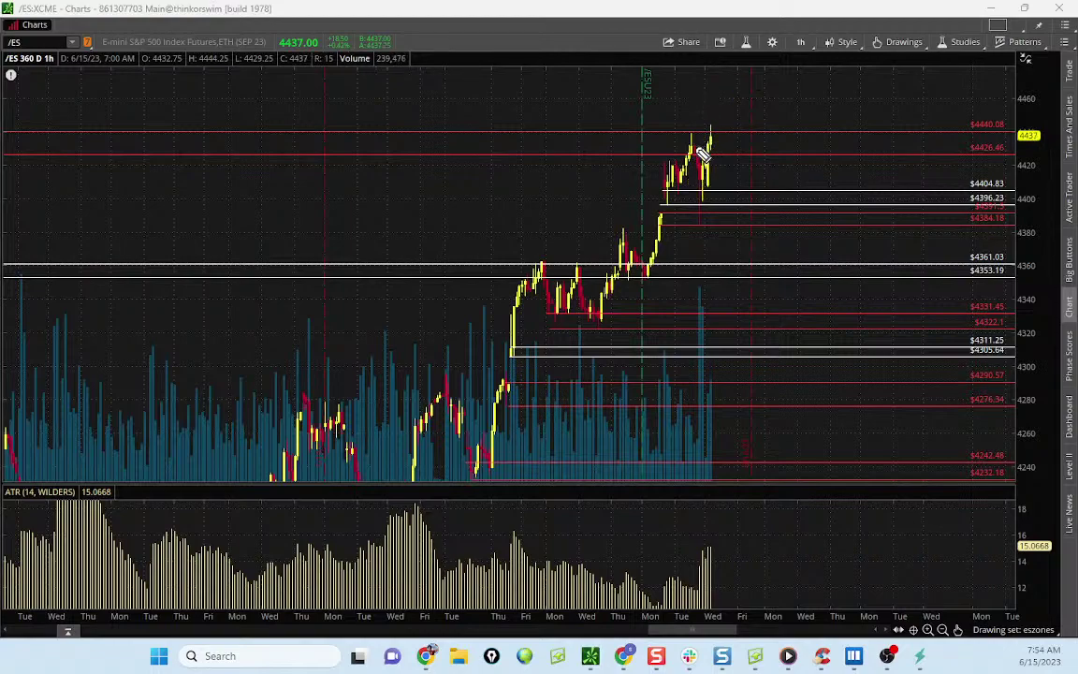
Step: Sketch /ES breakout, reversal and retest scenarios around 4440.08, clear the drawings, and move the chart back off this screen
{"action": "mouse_move", "coordinate": [719, 159]}
{"action": "left_mouse_down"}
{"action": "mouse_move", "coordinate": [712, 202]}
{"action": "mouse_move", "coordinate": [697, 176]}
{"action": "mouse_move", "coordinate": [731, 130]}
{"action": "mouse_move", "coordinate": [741, 206]}
{"action": "left_mouse_up"}
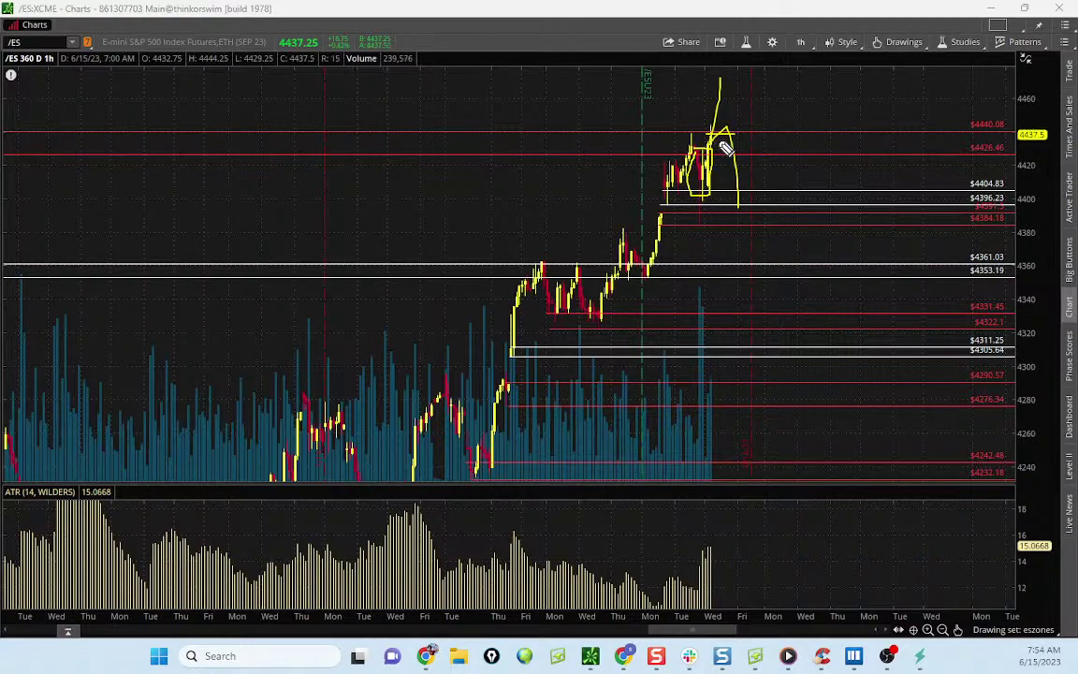
{"action": "left_click_drag", "start_coordinate": [580, 143], "coordinate": [608, 151]}
{"action": "left_click_drag", "start_coordinate": [581, 151], "coordinate": [608, 145]}
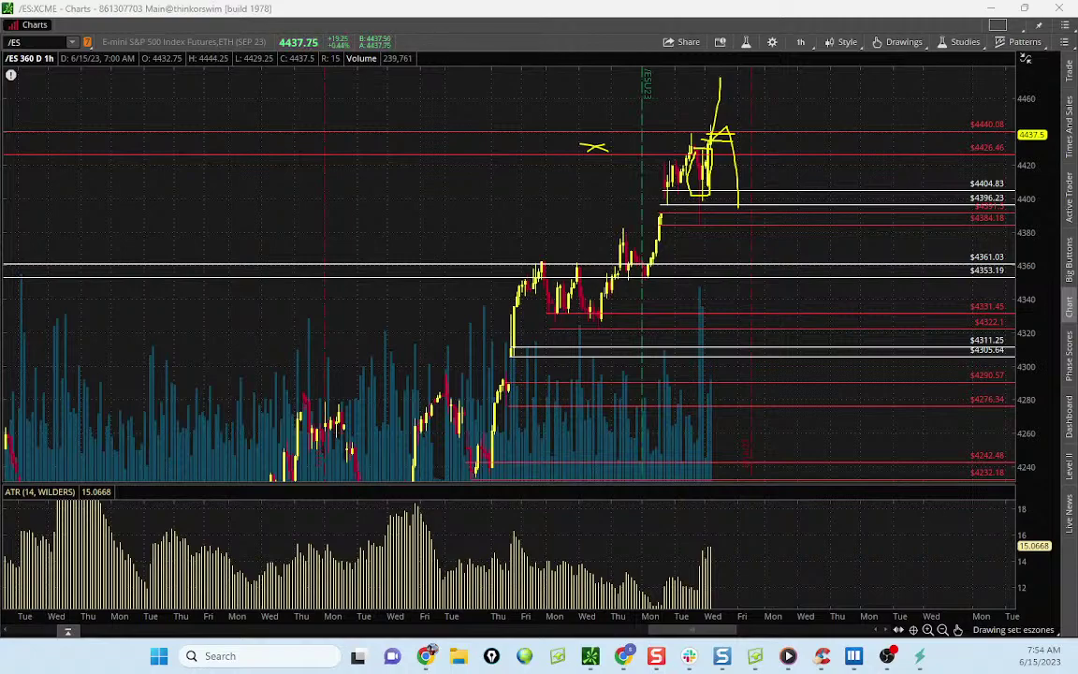
{"action": "key", "text": "e"}
{"action": "mouse_move", "coordinate": [717, 132]}
{"action": "left_mouse_down"}
{"action": "mouse_move", "coordinate": [753, 131]}
{"action": "mouse_move", "coordinate": [729, 154]}
{"action": "mouse_move", "coordinate": [734, 166]}
{"action": "mouse_move", "coordinate": [748, 137]}
{"action": "mouse_move", "coordinate": [749, 194]}
{"action": "left_mouse_up"}
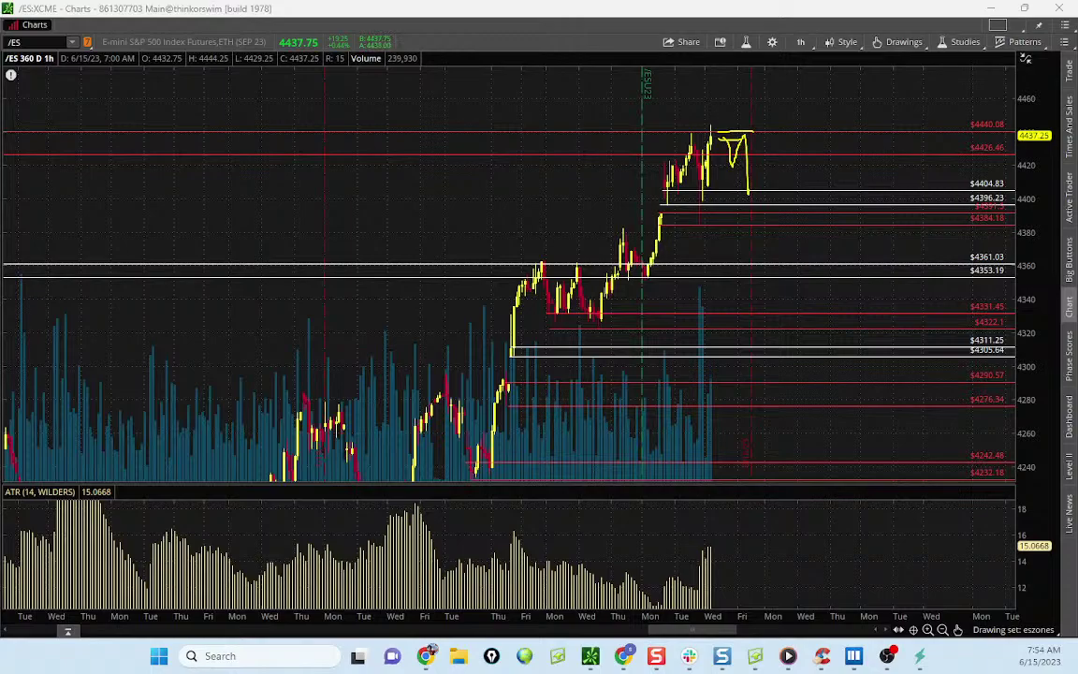
{"action": "key", "text": "Escape"}
{"action": "left_click_drag", "start_coordinate": [789, 15], "coordinate": [2, 238]}
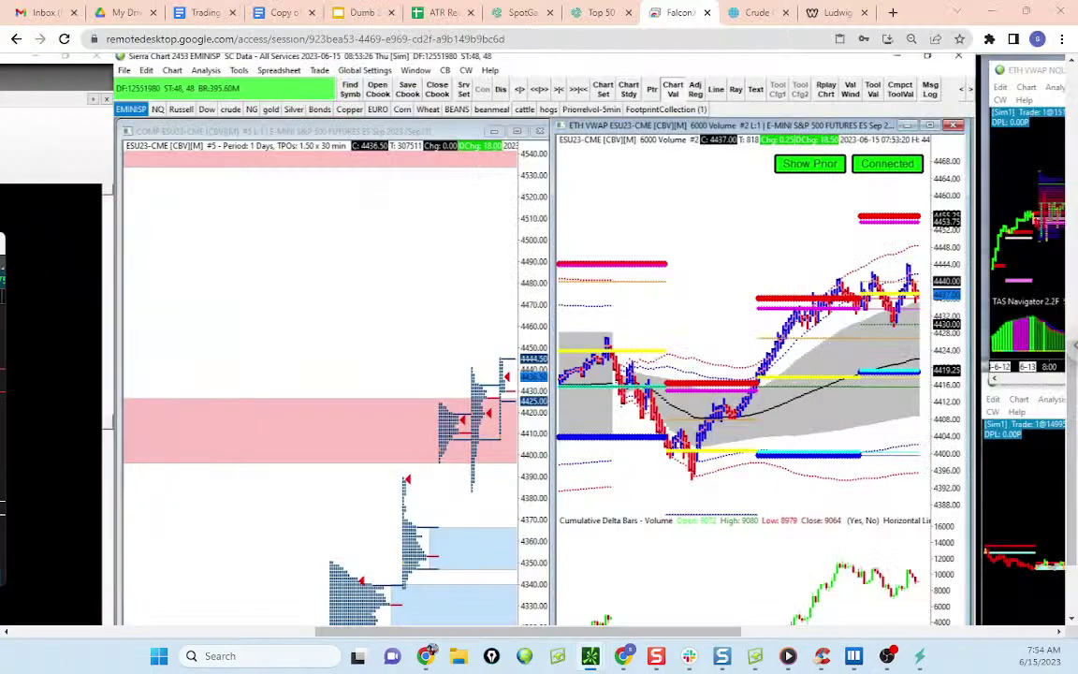
Step: Switch to the ESU3.CME E-Mini S&P 500 chart in Bookmap and examine the recent order flow around the yellow lines
{"action": "left_click", "coordinate": [852, 658]}
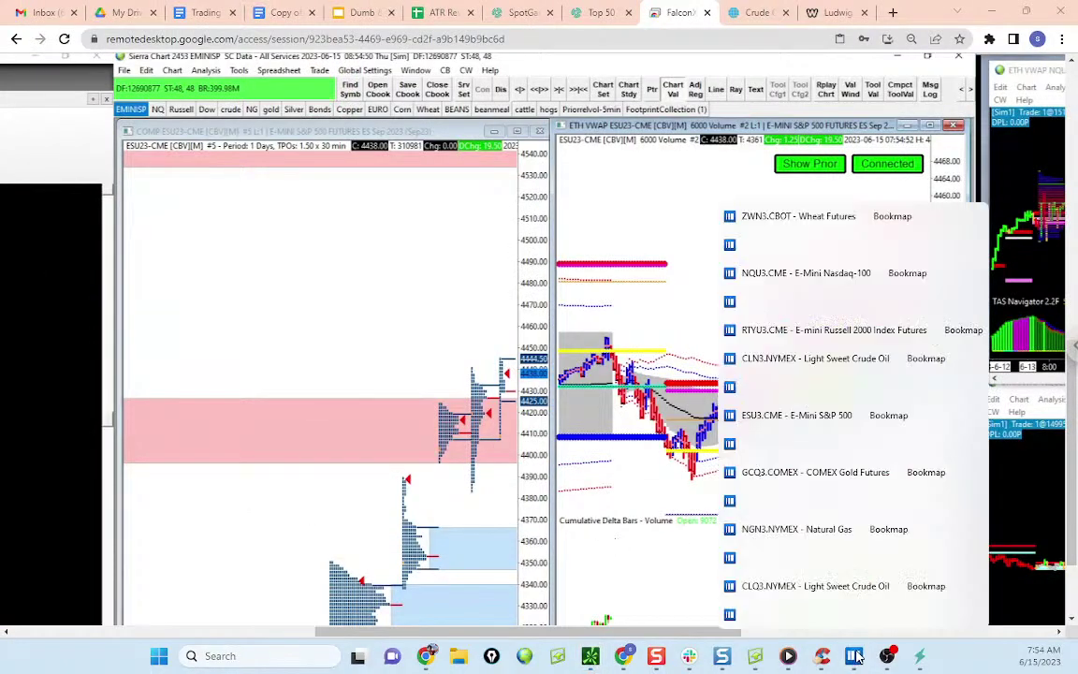
{"action": "left_click", "coordinate": [824, 414]}
{"action": "scroll", "coordinate": [440, 230], "scroll_direction": "down", "scroll_amount": 3}
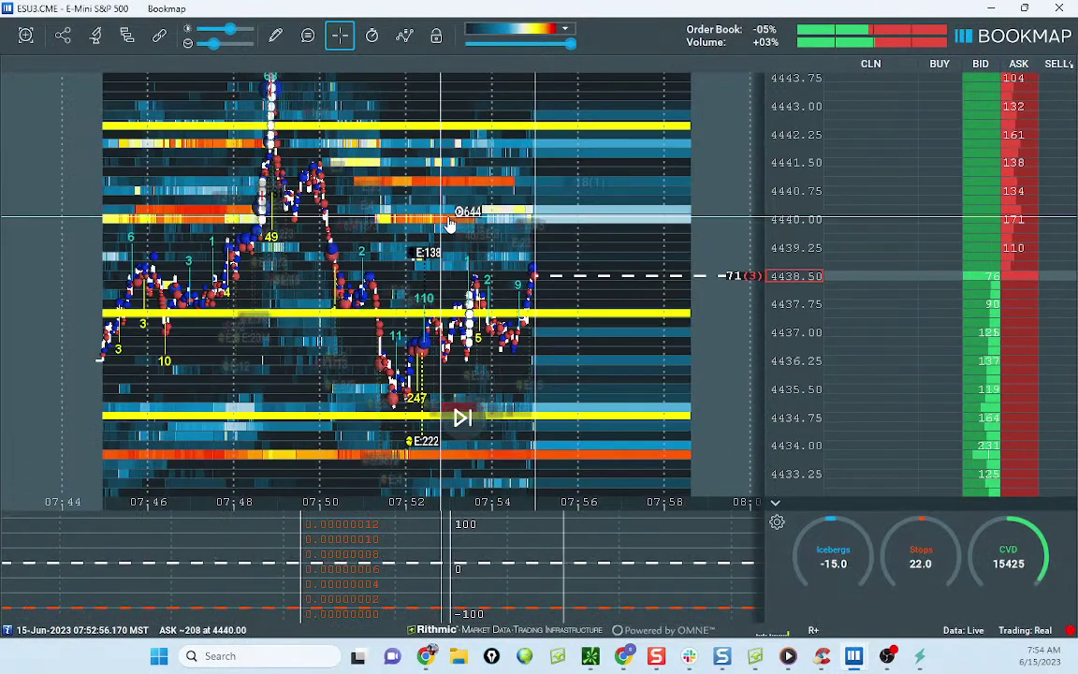
{"action": "left_click_drag", "start_coordinate": [781, 236], "coordinate": [779, 249]}
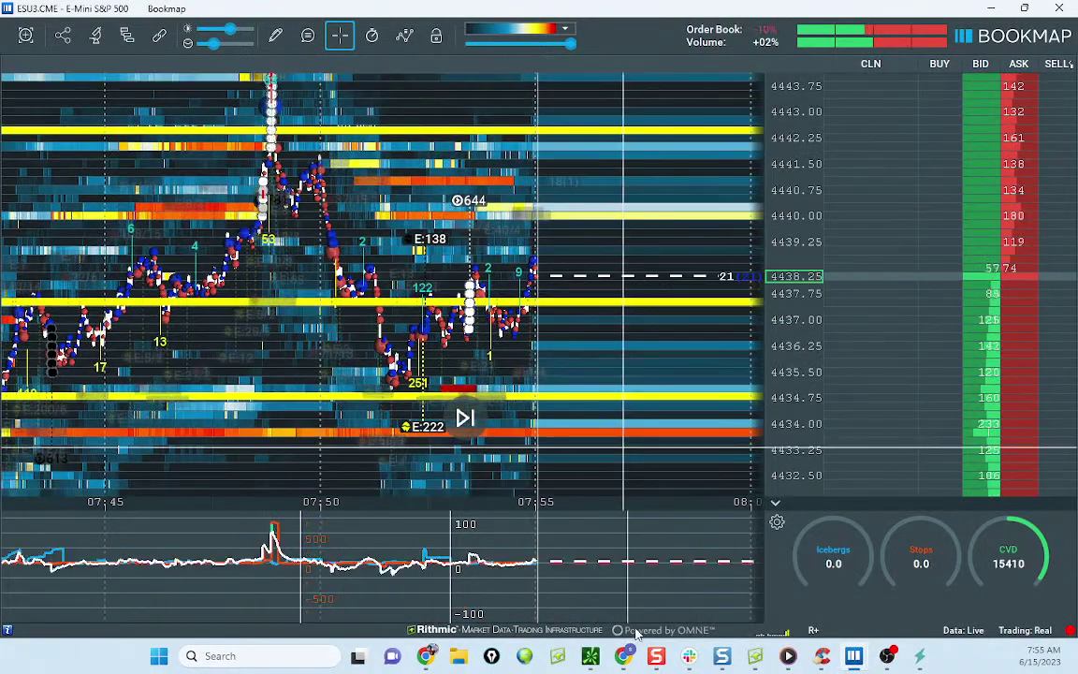
Step: Return to the ES sheet of ATR Reversion Calcs in Chrome and review the 1, 2 and 3 ATR strategy prices
{"action": "left_click", "coordinate": [623, 657]}
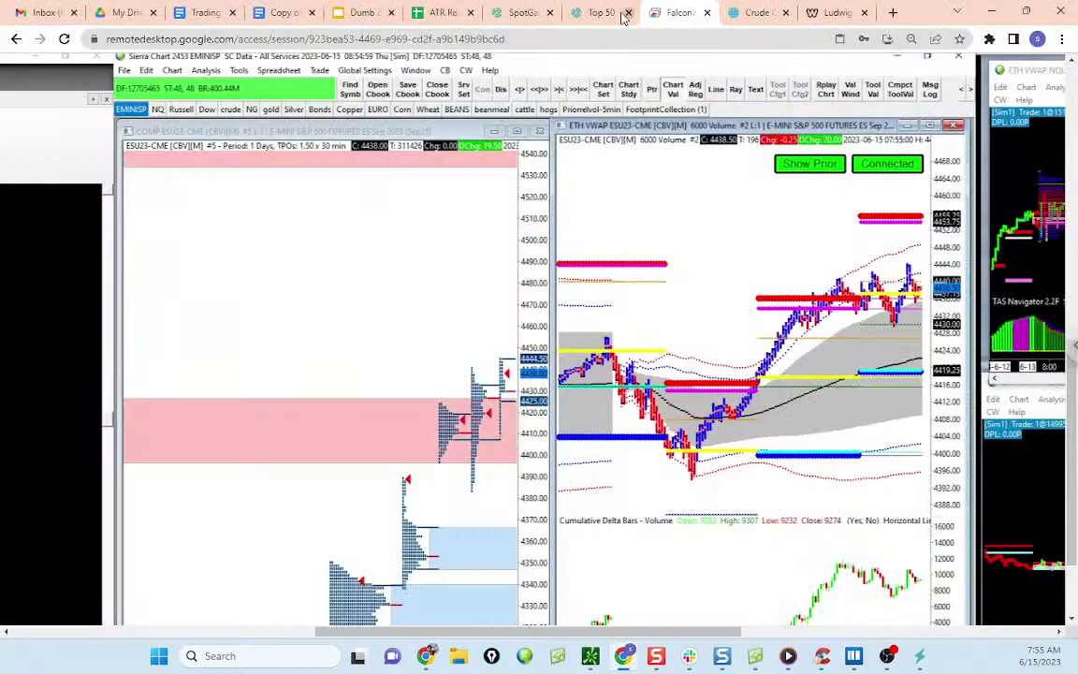
{"action": "left_click", "coordinate": [443, 13]}
{"action": "scroll", "coordinate": [698, 300], "scroll_direction": "down", "scroll_amount": 10}
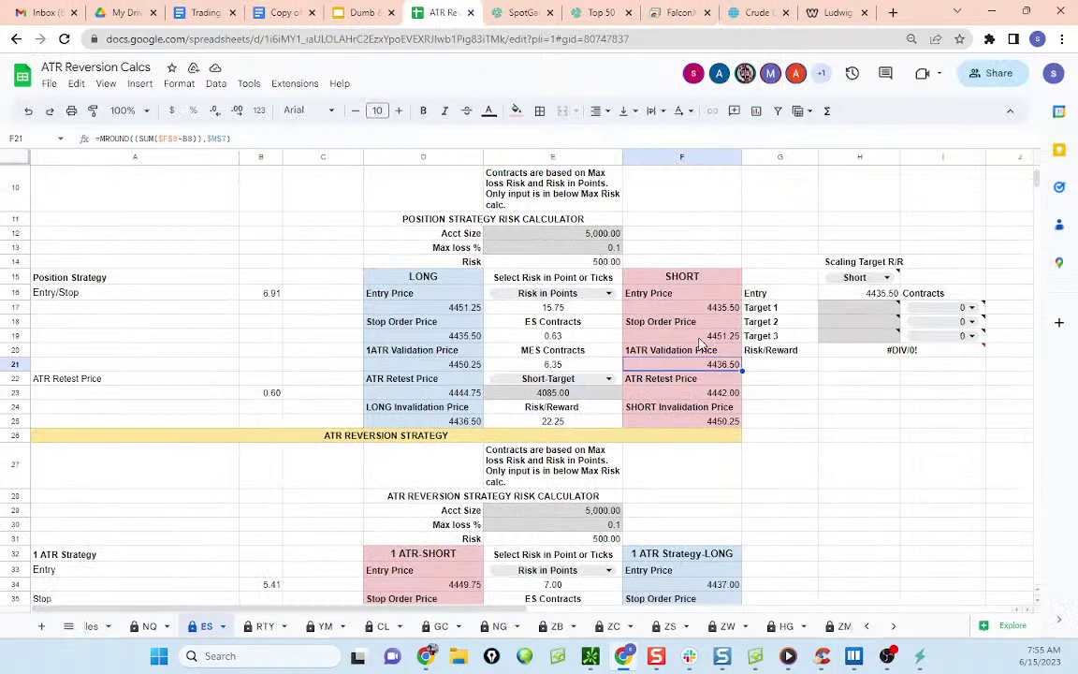
{"action": "scroll", "coordinate": [698, 338], "scroll_direction": "down", "scroll_amount": 2}
{"action": "scroll", "coordinate": [706, 236], "scroll_direction": "up", "scroll_amount": 2}
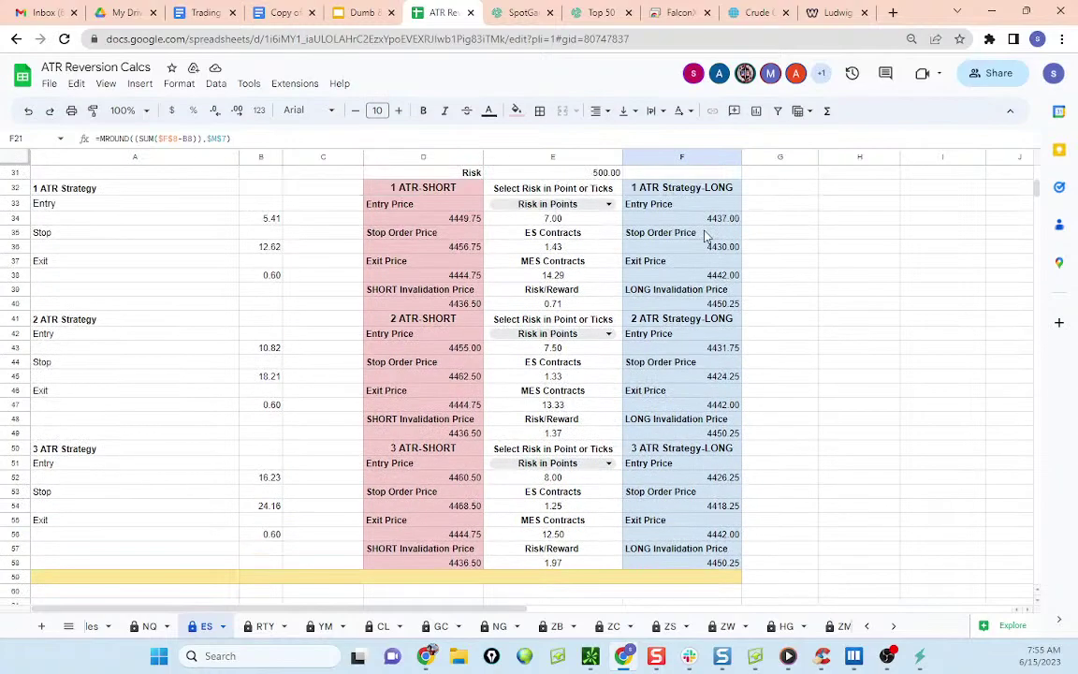
{"action": "scroll", "coordinate": [701, 243], "scroll_direction": "up", "scroll_amount": 2}
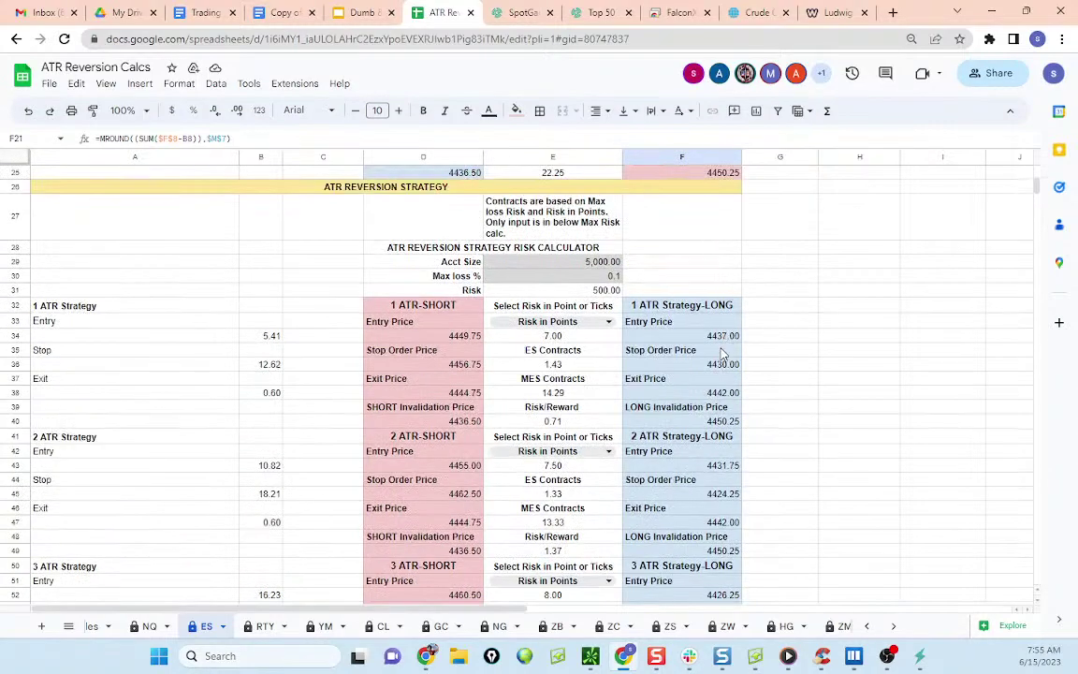
Step: Inspect the entry, stop order and exit prices of the 1 ATR Strategy-LONG on the ES sheet
{"action": "left_click", "coordinate": [722, 339]}
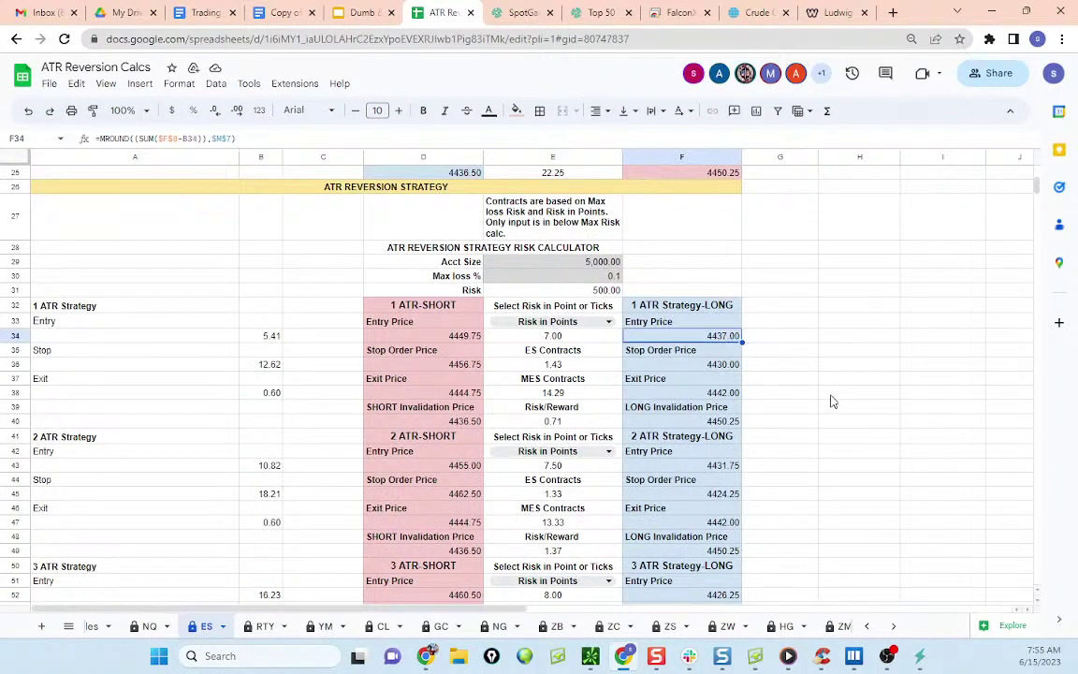
{"action": "left_click", "coordinate": [731, 369]}
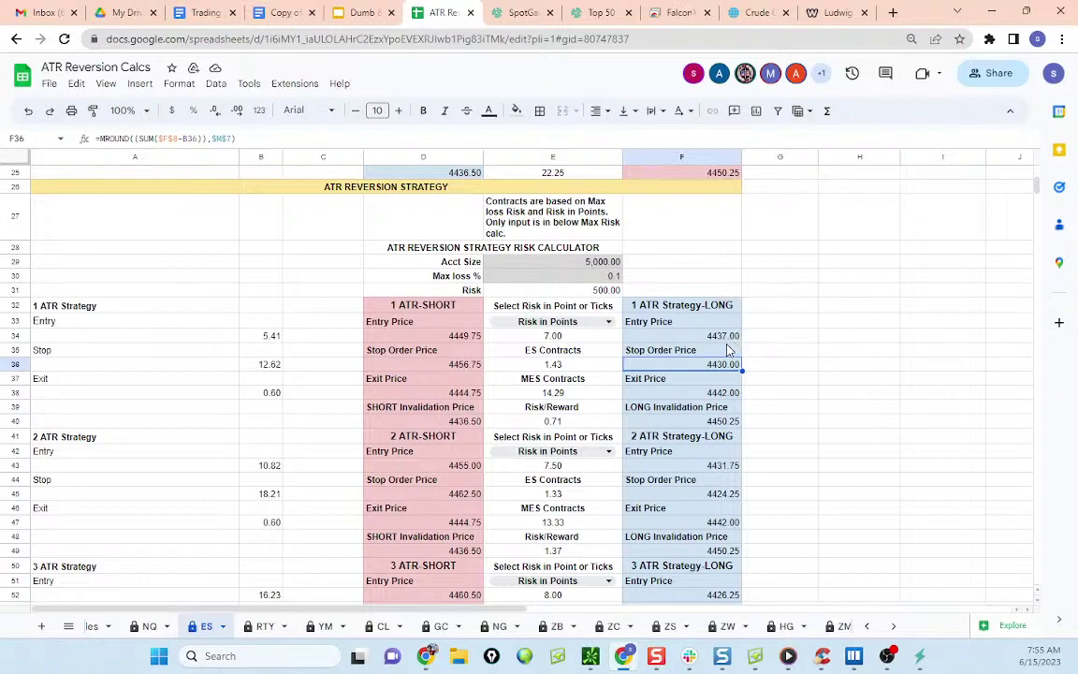
{"action": "left_click", "coordinate": [737, 340]}
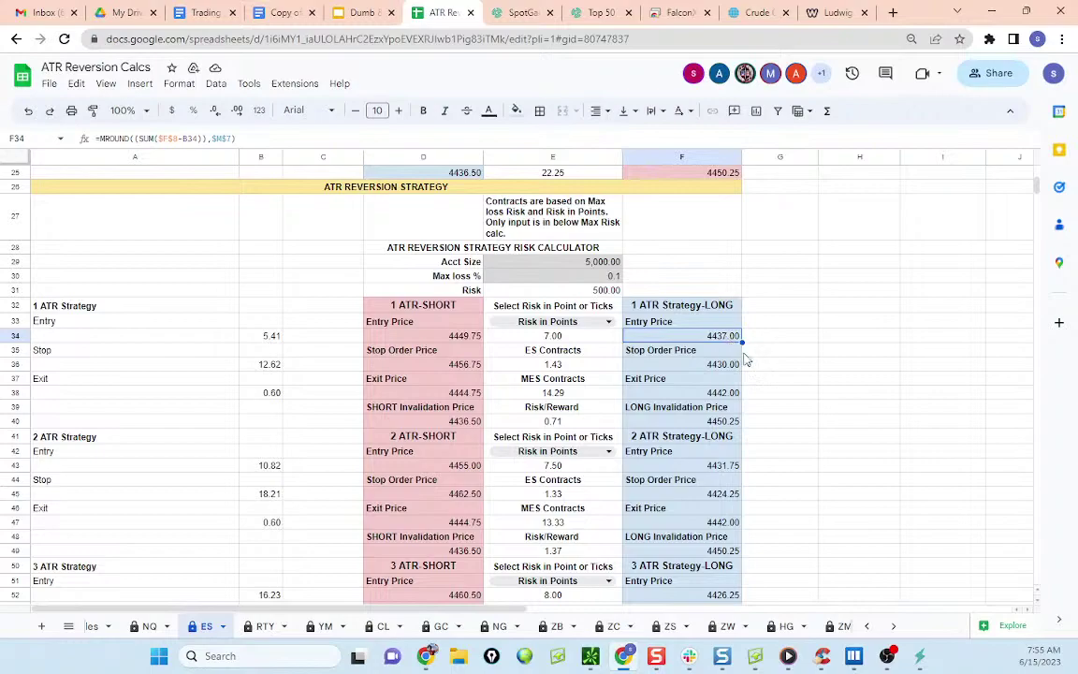
{"action": "left_click", "coordinate": [734, 369]}
{"action": "left_click", "coordinate": [736, 396]}
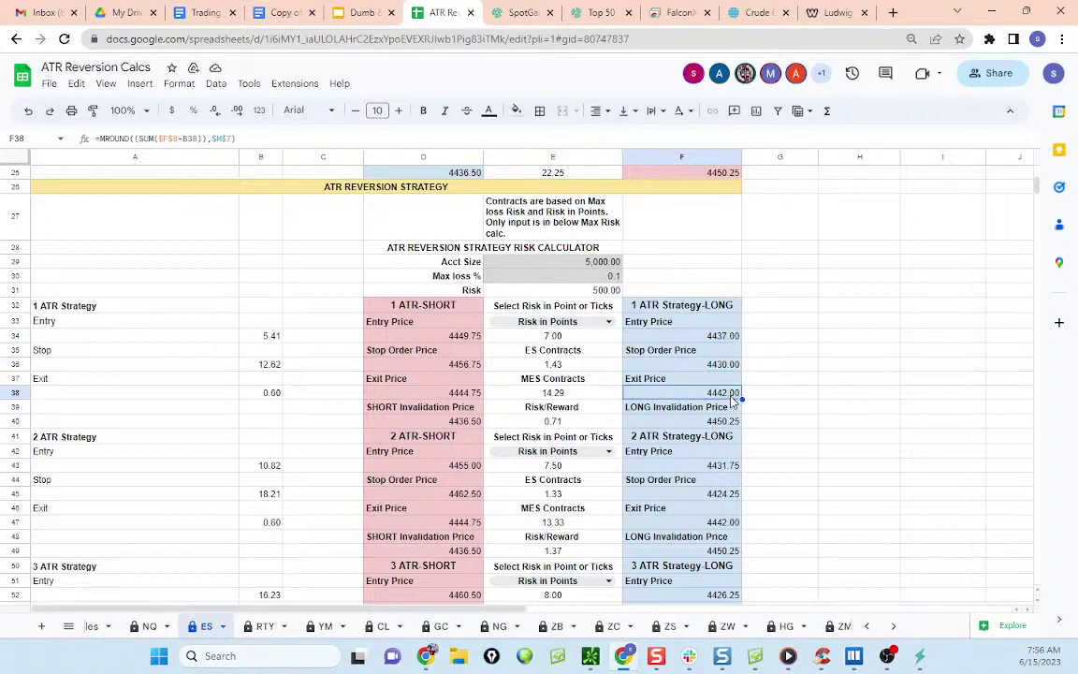
Step: Check the 2 ATR Strategy-LONG entry price on the ES sheet and return to the E-Mini S&P 500 chart in Bookmap
{"action": "scroll", "coordinate": [736, 334], "scroll_direction": "down", "scroll_amount": 1}
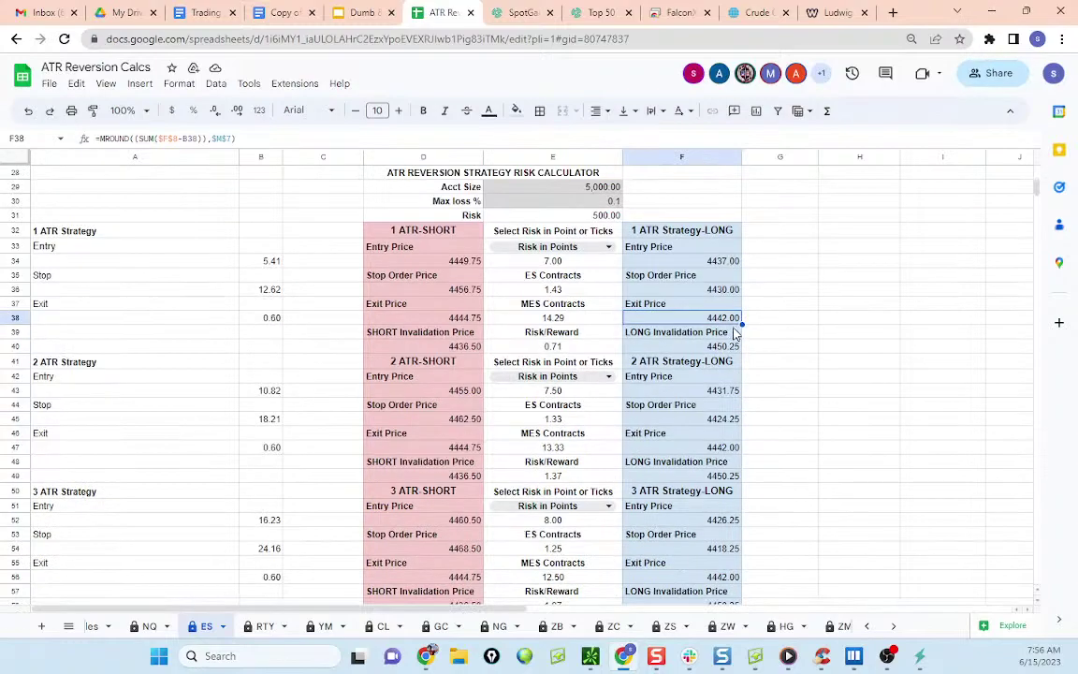
{"action": "left_click", "coordinate": [725, 393]}
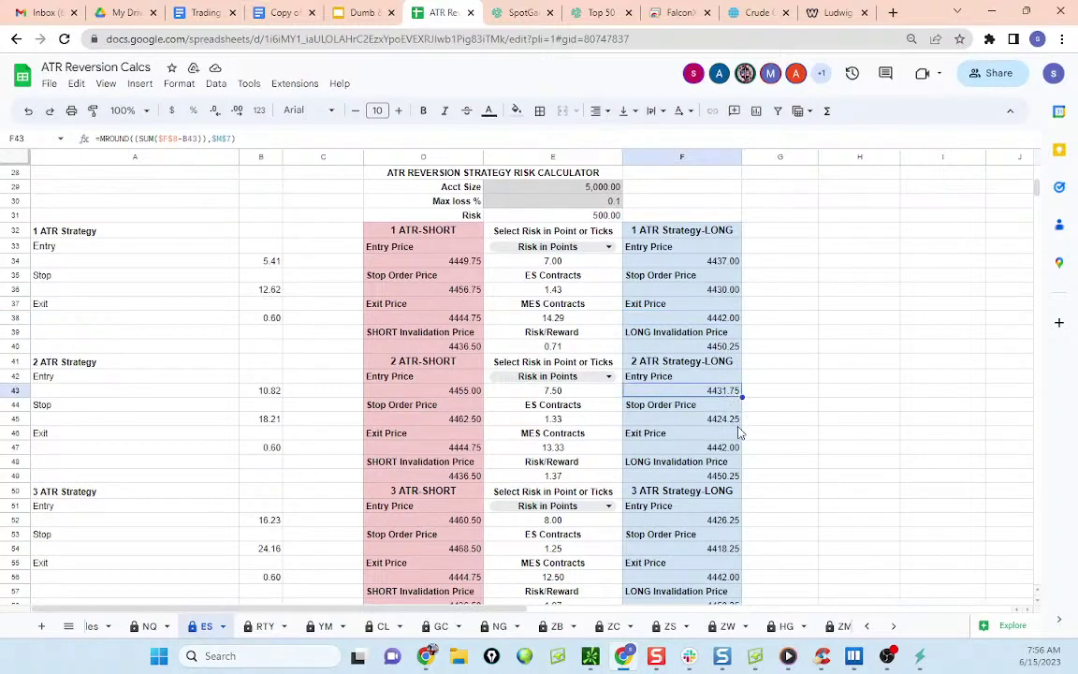
{"action": "left_click", "coordinate": [992, 10]}
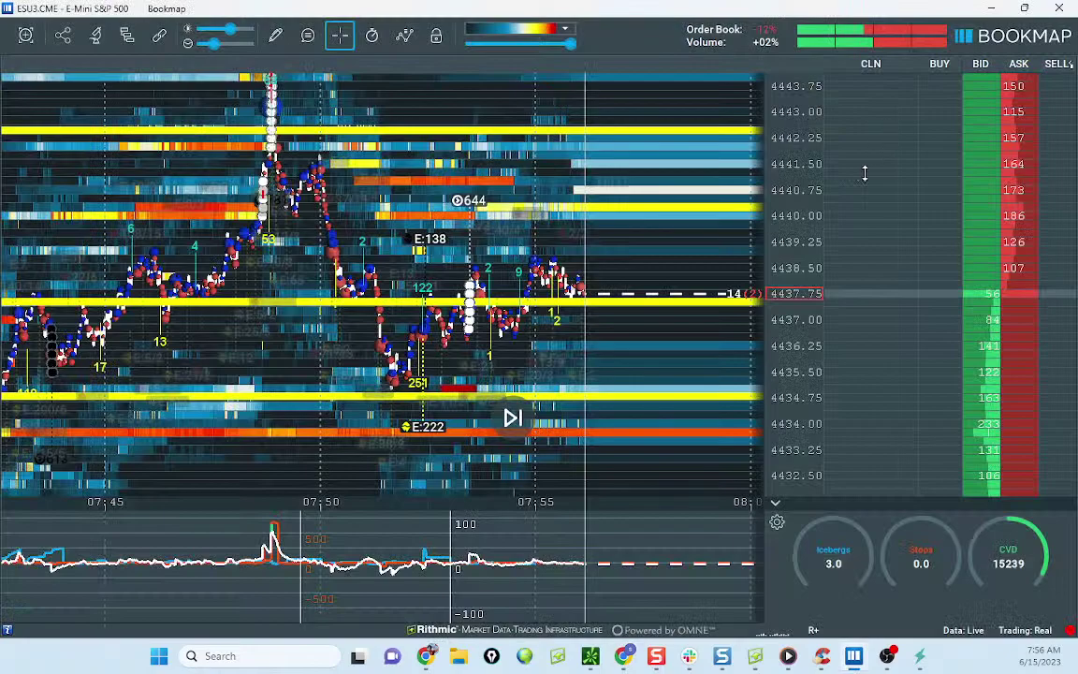
Step: Sketch the drop from about 4442 to 4435, a rebound to about 4443 and a small retest, and clear the drawings
{"action": "scroll", "coordinate": [666, 227], "scroll_direction": "down", "scroll_amount": 2}
{"action": "scroll", "coordinate": [666, 226], "scroll_direction": "down", "scroll_amount": 2}
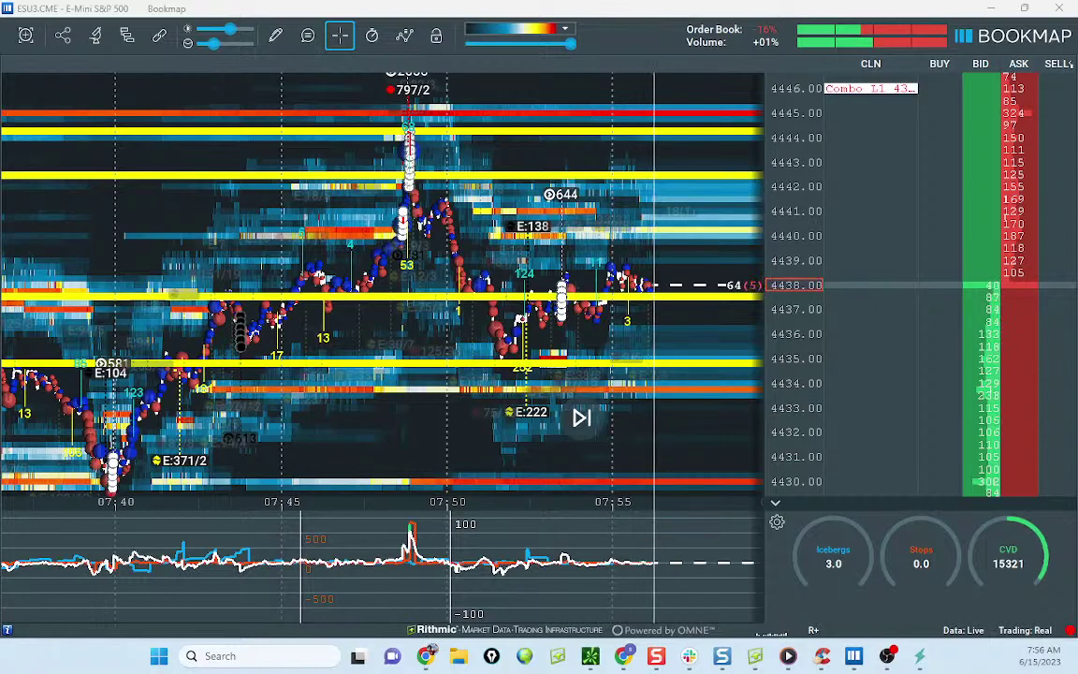
{"action": "mouse_move", "coordinate": [425, 180]}
{"action": "left_mouse_down"}
{"action": "mouse_move", "coordinate": [487, 323]}
{"action": "mouse_move", "coordinate": [520, 317]}
{"action": "left_mouse_up"}
{"action": "left_click_drag", "start_coordinate": [473, 341], "coordinate": [521, 348]}
{"action": "mouse_move", "coordinate": [442, 207]}
{"action": "left_mouse_down"}
{"action": "mouse_move", "coordinate": [505, 346]}
{"action": "mouse_move", "coordinate": [602, 240]}
{"action": "mouse_move", "coordinate": [637, 181]}
{"action": "mouse_move", "coordinate": [517, 318]}
{"action": "left_mouse_up"}
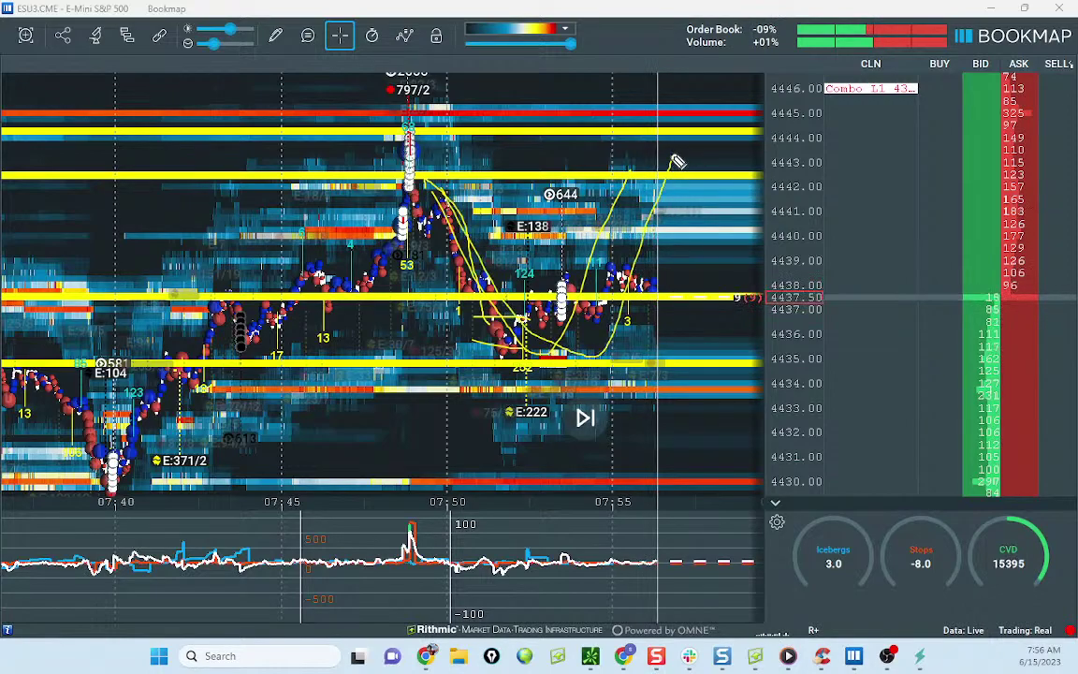
{"action": "left_click_drag", "start_coordinate": [653, 159], "coordinate": [702, 185]}
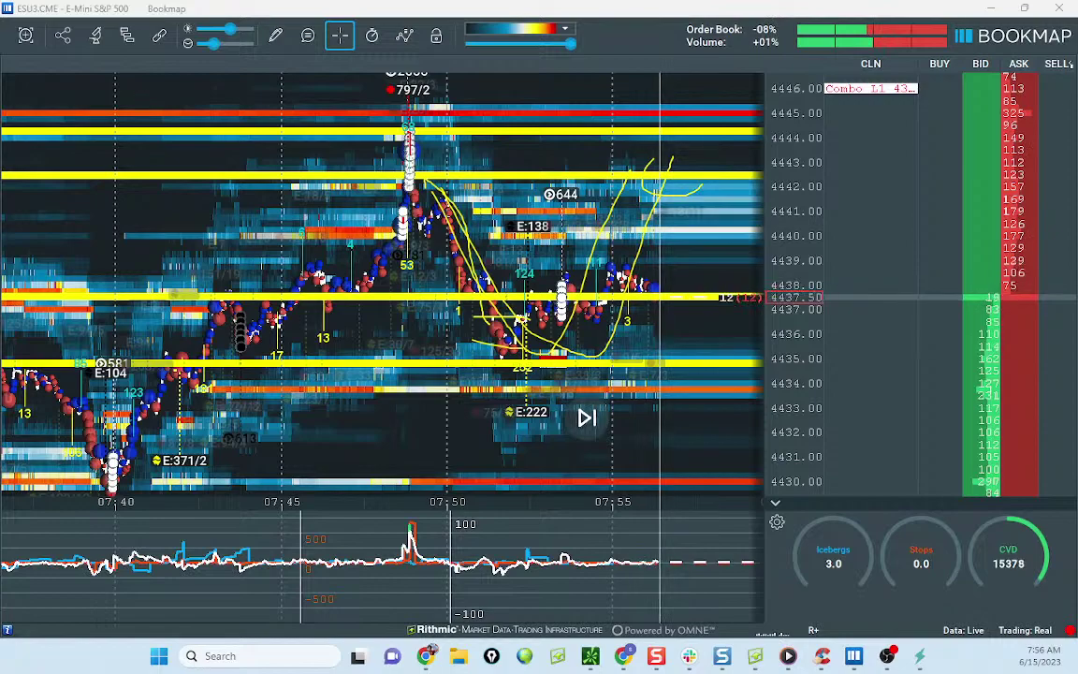
{"action": "key", "text": "e"}
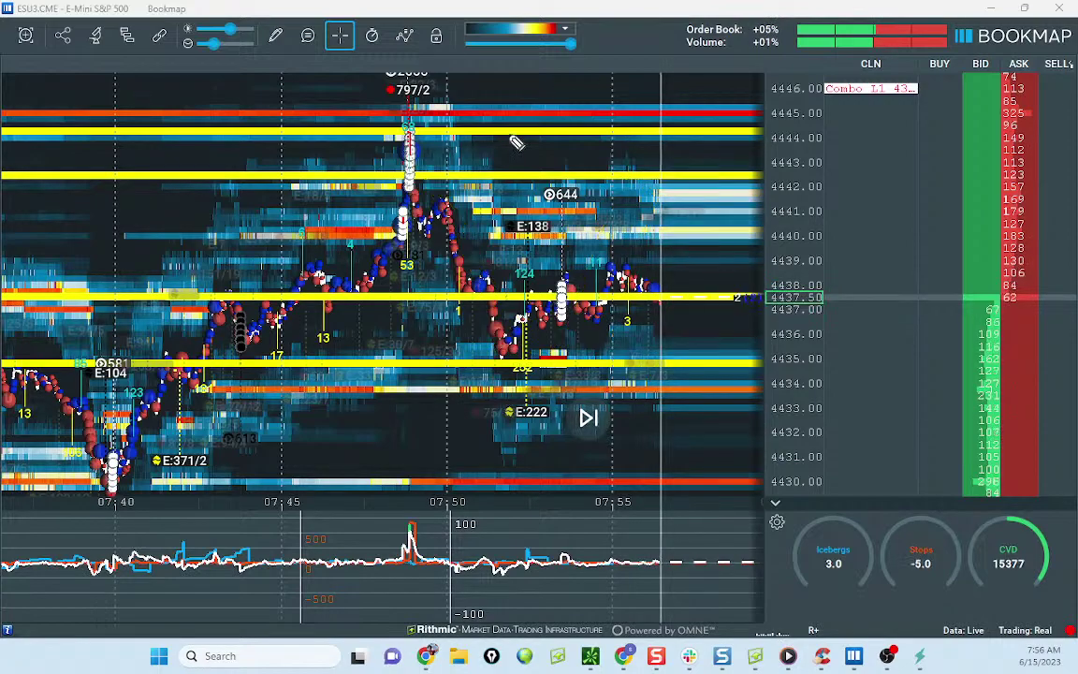
Step: Sketch a sell-off from 4442, a rebound to about 4443 and a reversal down to about 4433, and clear the drawings
{"action": "mouse_move", "coordinate": [423, 180]}
{"action": "left_mouse_down"}
{"action": "mouse_move", "coordinate": [472, 267]}
{"action": "mouse_move", "coordinate": [524, 326]}
{"action": "left_mouse_up"}
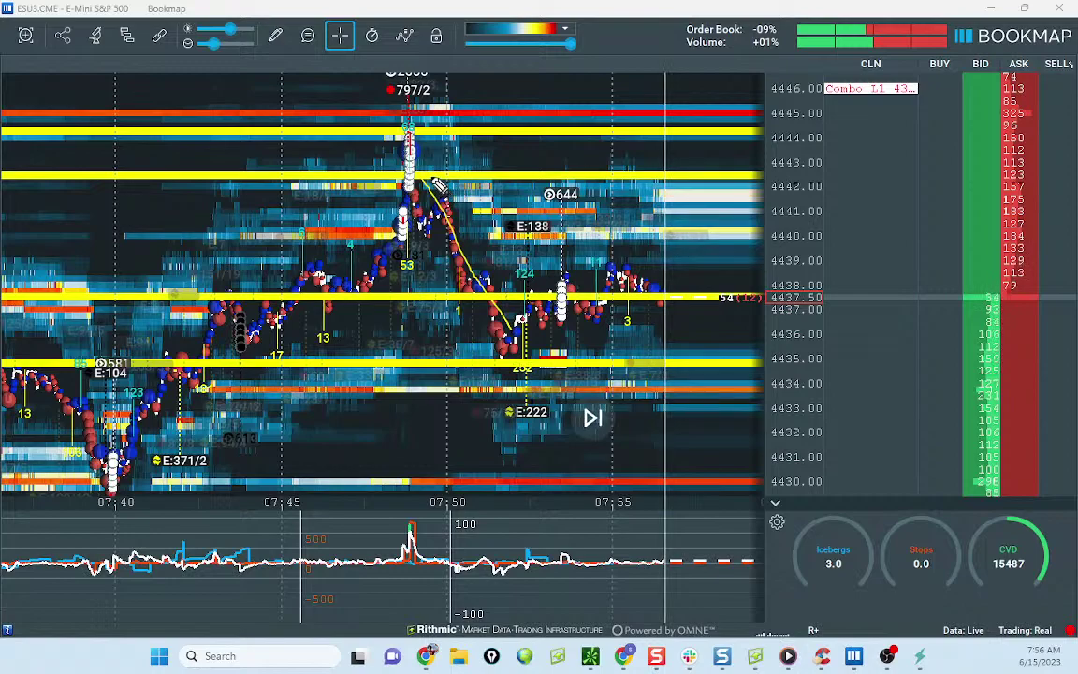
{"action": "left_click_drag", "start_coordinate": [530, 343], "coordinate": [618, 193]}
{"action": "left_click_drag", "start_coordinate": [510, 329], "coordinate": [539, 321]}
{"action": "mouse_move", "coordinate": [416, 227]}
{"action": "left_mouse_down"}
{"action": "mouse_move", "coordinate": [427, 262]}
{"action": "mouse_move", "coordinate": [570, 334]}
{"action": "mouse_move", "coordinate": [652, 173]}
{"action": "left_mouse_up"}
{"action": "mouse_move", "coordinate": [700, 208]}
{"action": "left_mouse_down"}
{"action": "mouse_move", "coordinate": [706, 393]}
{"action": "mouse_move", "coordinate": [732, 379]}
{"action": "left_mouse_up"}
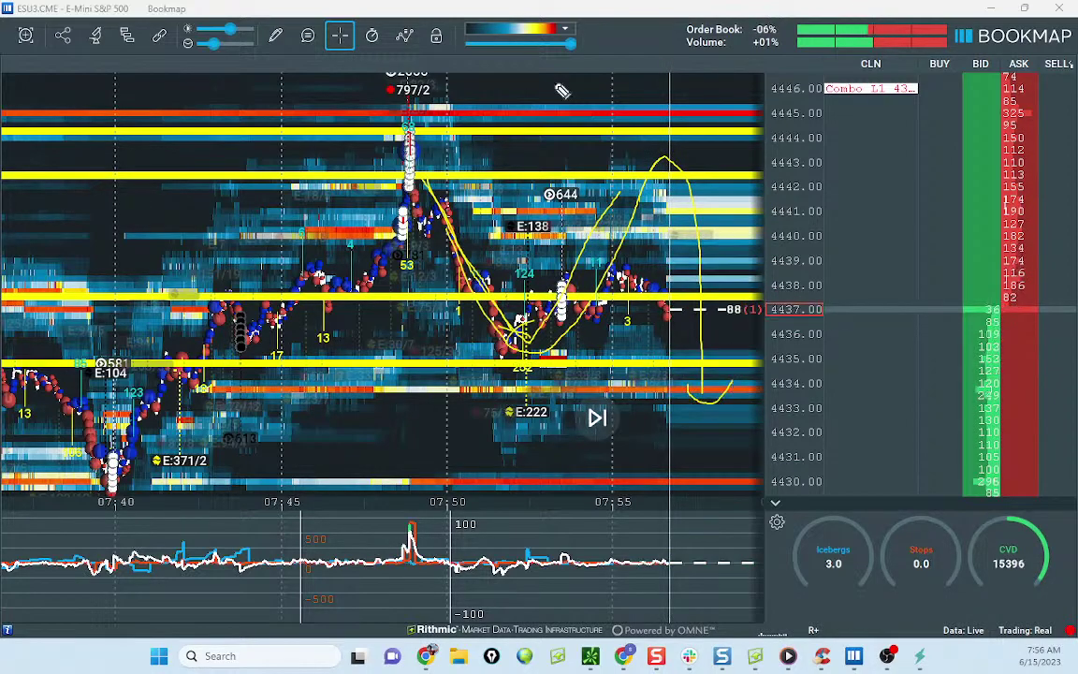
{"action": "key", "text": "Escape"}
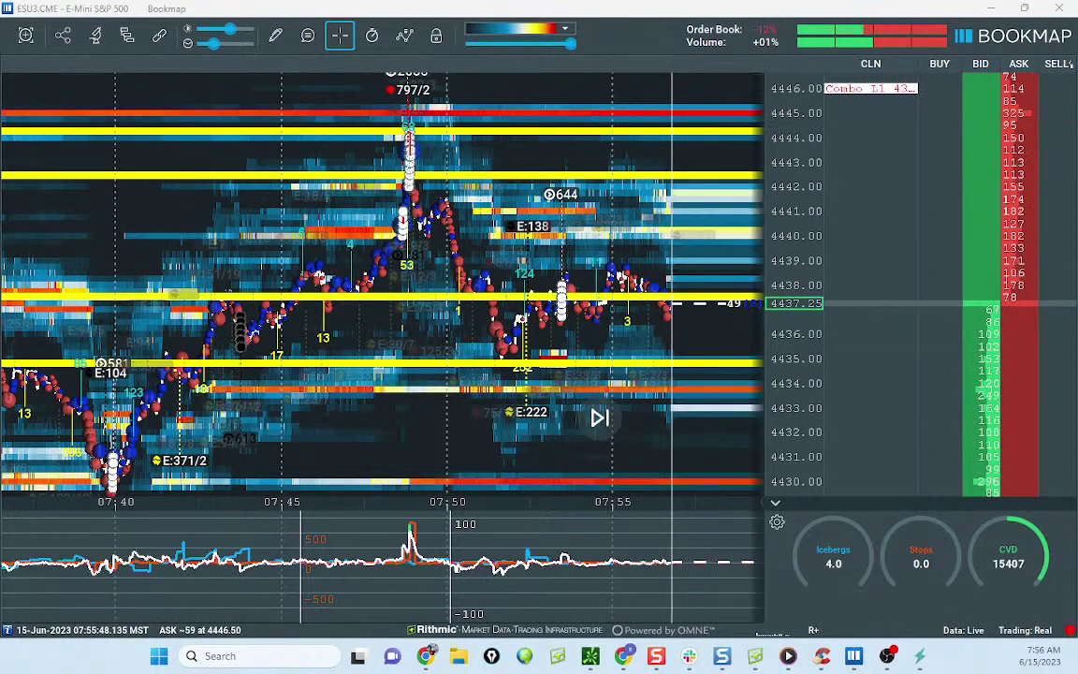
{"action": "key", "text": "ctrl+2"}
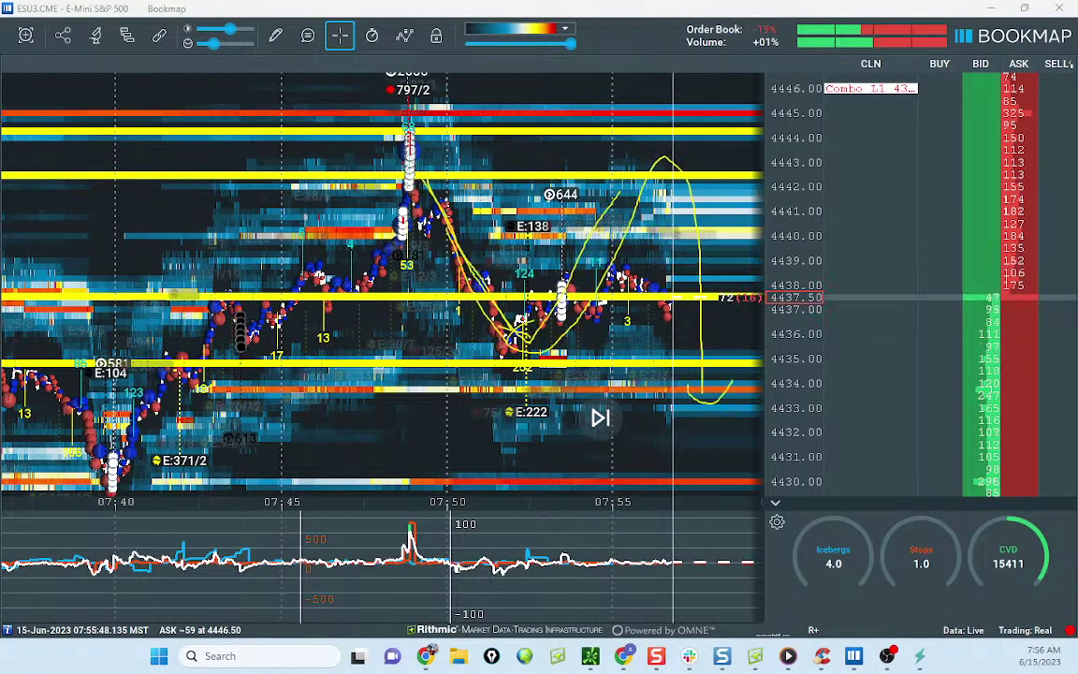
{"action": "key", "text": "Escape"}
Step: Sketch a decline from about 4442 to below 4430, mark levels near 4433 and 4430.5, and clear the drawings
{"action": "left_click_drag", "start_coordinate": [411, 176], "coordinate": [683, 510]}
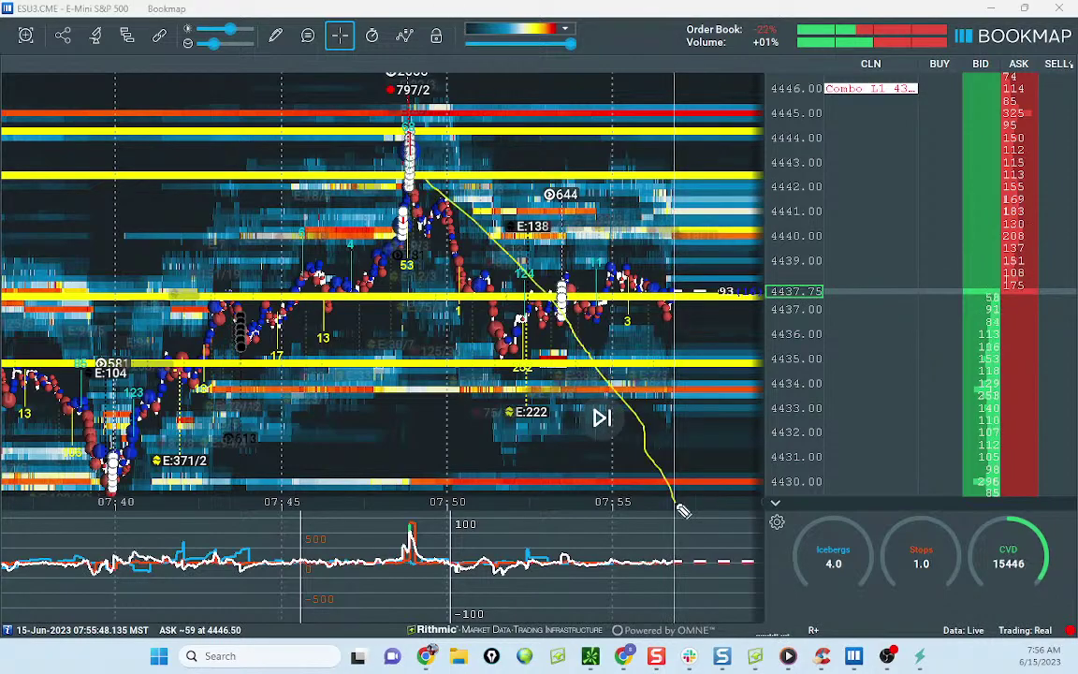
{"action": "left_click_drag", "start_coordinate": [567, 415], "coordinate": [686, 408]}
{"action": "left_click_drag", "start_coordinate": [579, 472], "coordinate": [742, 455]}
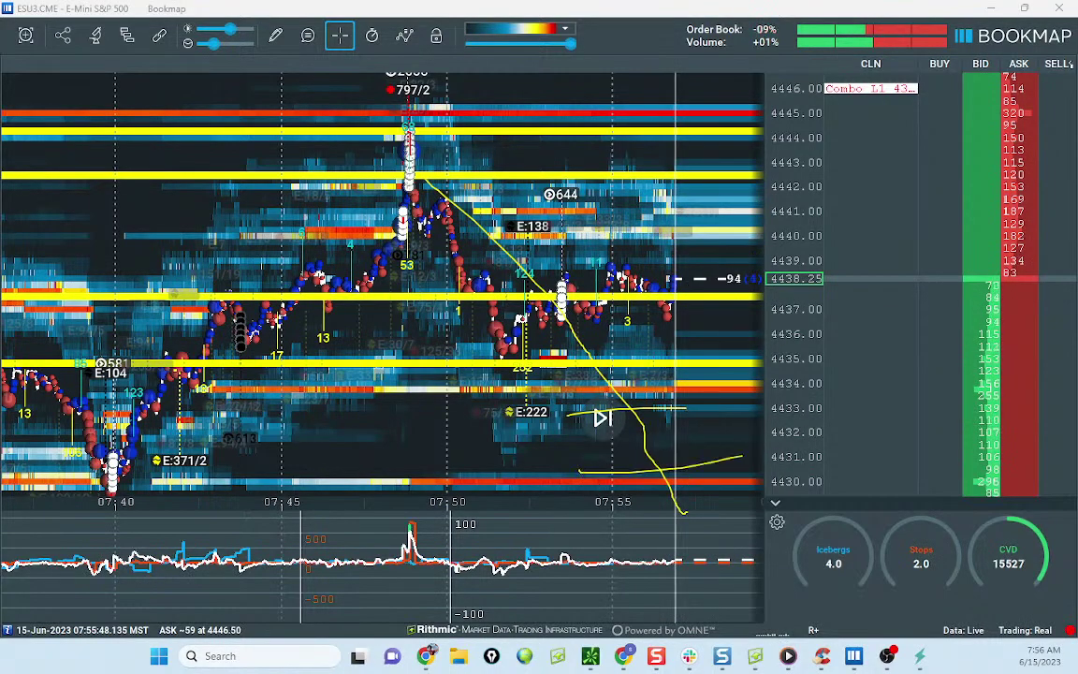
{"action": "key", "text": "Escape"}
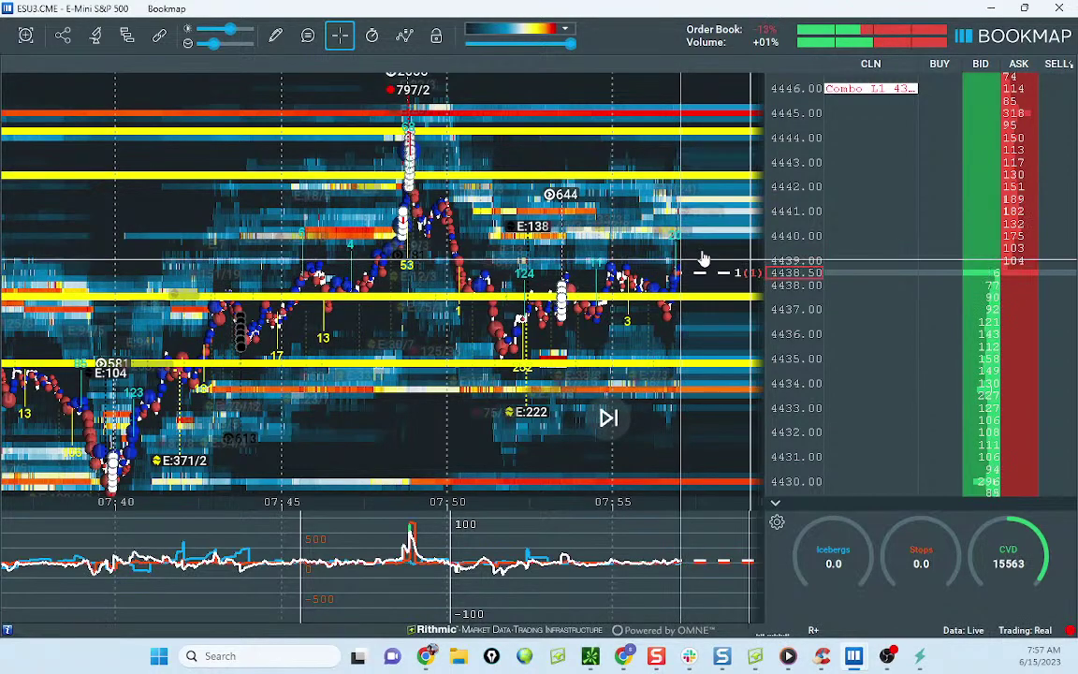
Step: Switch to the GCQ3.COMEX gold futures chart in Bookmap and examine the earlier rally from 05:30 to 06:45 around the cyan lines
{"action": "left_click_drag", "start_coordinate": [625, 236], "coordinate": [579, 223]}
{"action": "mouse_move", "coordinate": [853, 656]}
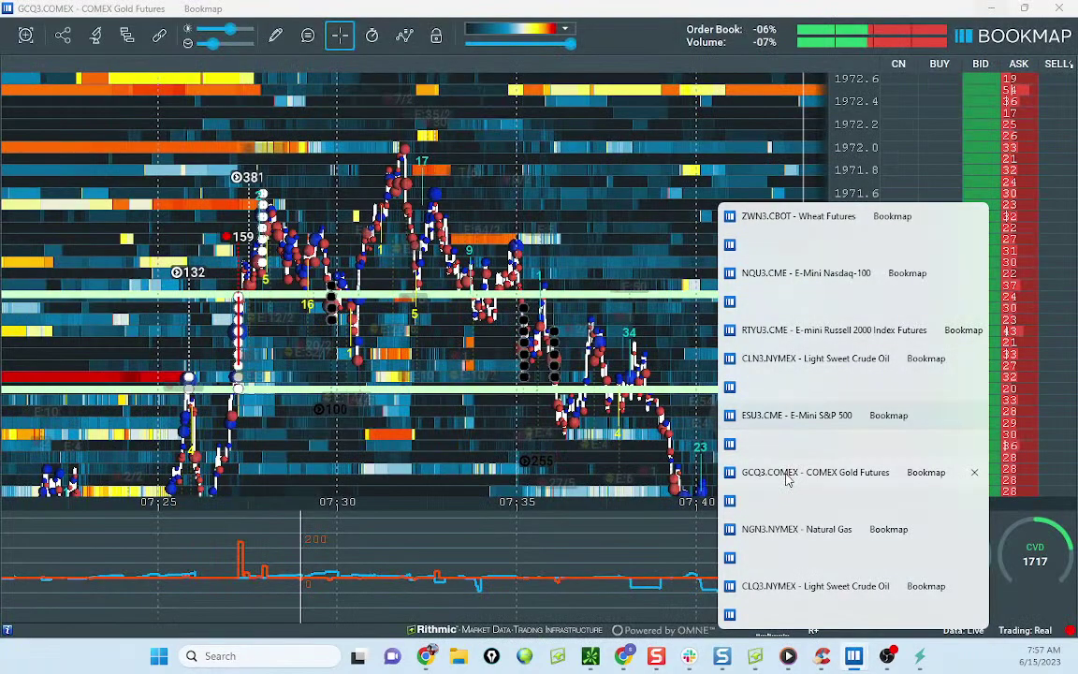
{"action": "left_click", "coordinate": [796, 472]}
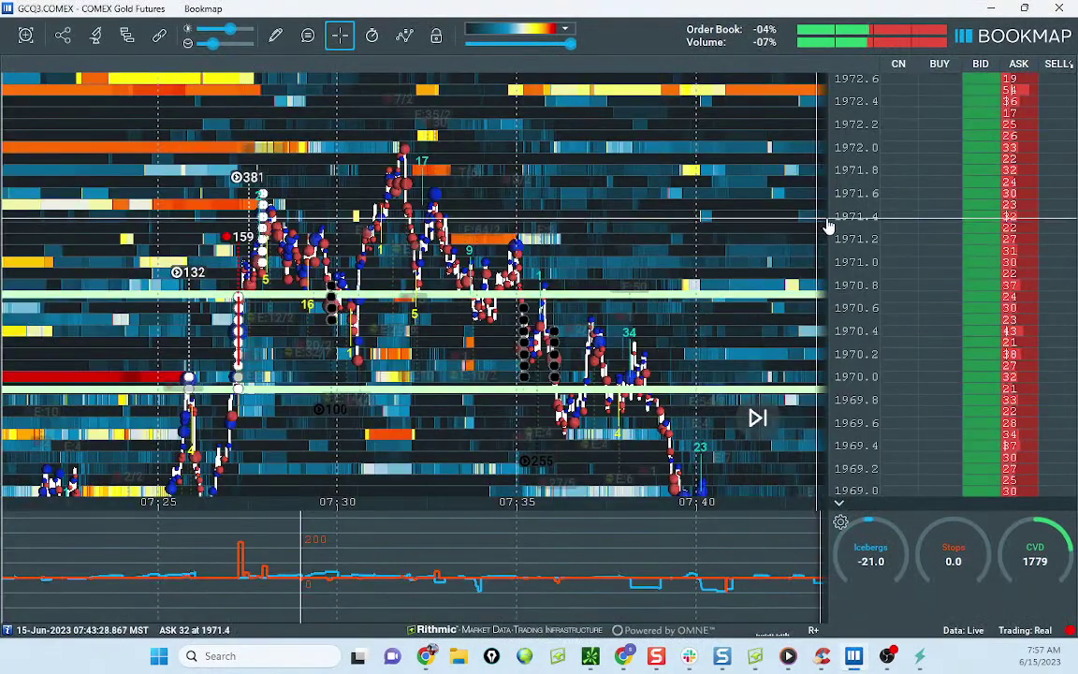
{"action": "scroll", "coordinate": [712, 269], "scroll_direction": "down", "scroll_amount": 3}
{"action": "left_click_drag", "start_coordinate": [451, 269], "coordinate": [609, 137]}
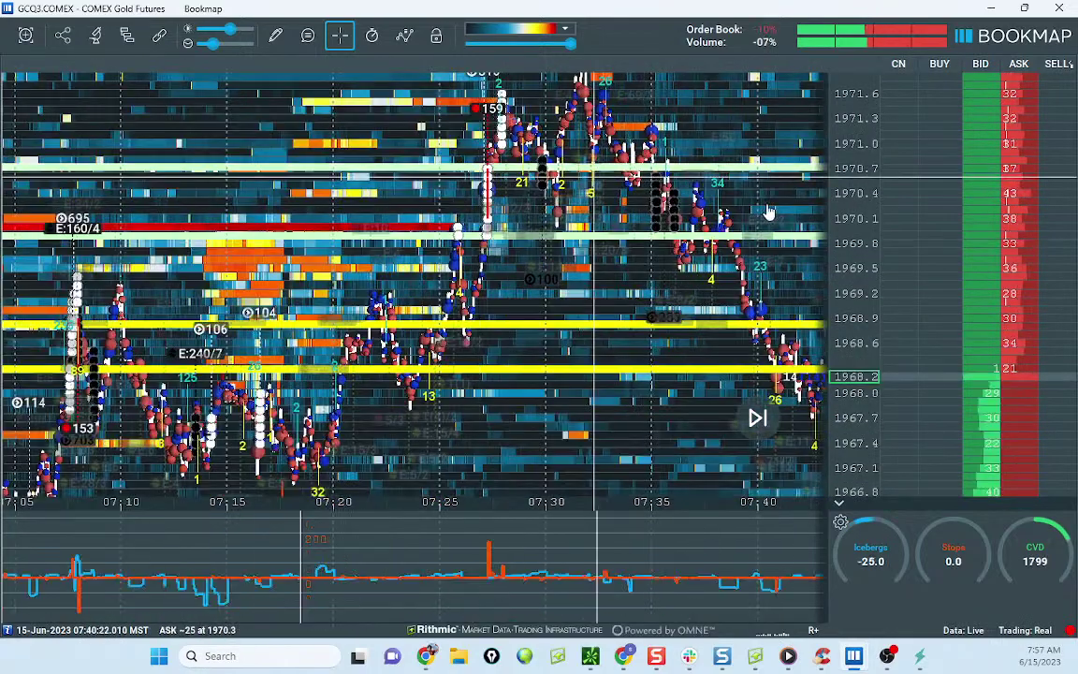
{"action": "scroll", "coordinate": [608, 272], "scroll_direction": "down", "scroll_amount": 8}
{"action": "left_click_drag", "start_coordinate": [453, 331], "coordinate": [577, 237]}
{"action": "scroll", "coordinate": [884, 281], "scroll_direction": "down", "scroll_amount": 3}
{"action": "left_click_drag", "start_coordinate": [623, 327], "coordinate": [638, 198]}
{"action": "left_click_drag", "start_coordinate": [428, 388], "coordinate": [508, 262]}
{"action": "left_click_drag", "start_coordinate": [494, 347], "coordinate": [845, 211]}
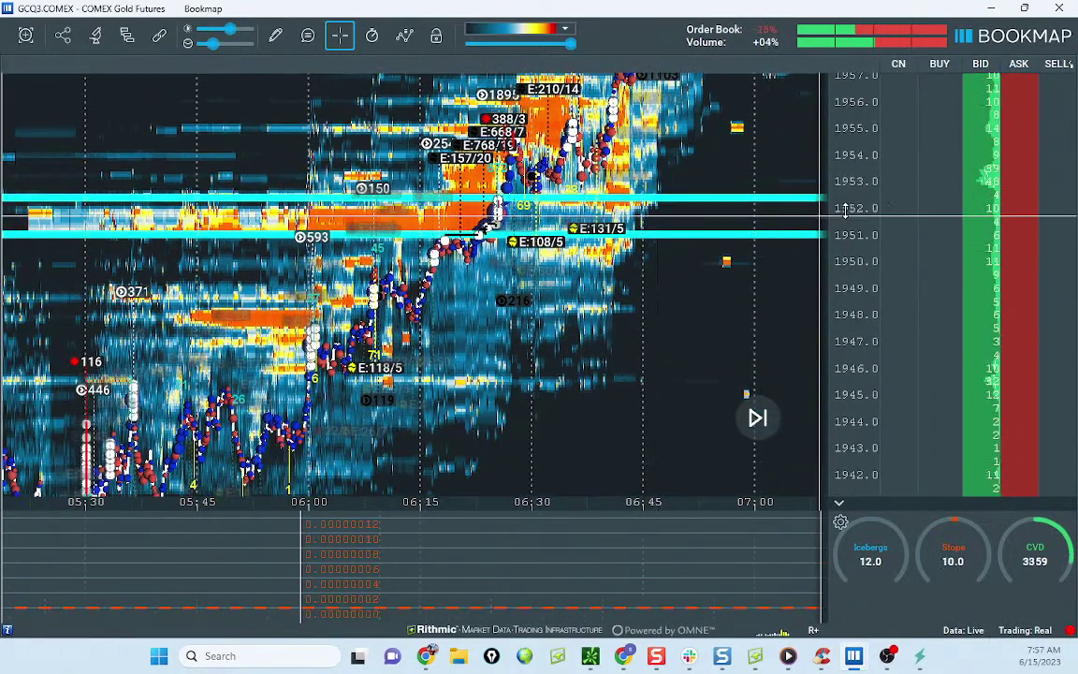
{"action": "scroll", "coordinate": [846, 211], "scroll_direction": "down", "scroll_amount": 3}
{"action": "left_click_drag", "start_coordinate": [633, 251], "coordinate": [692, 210]}
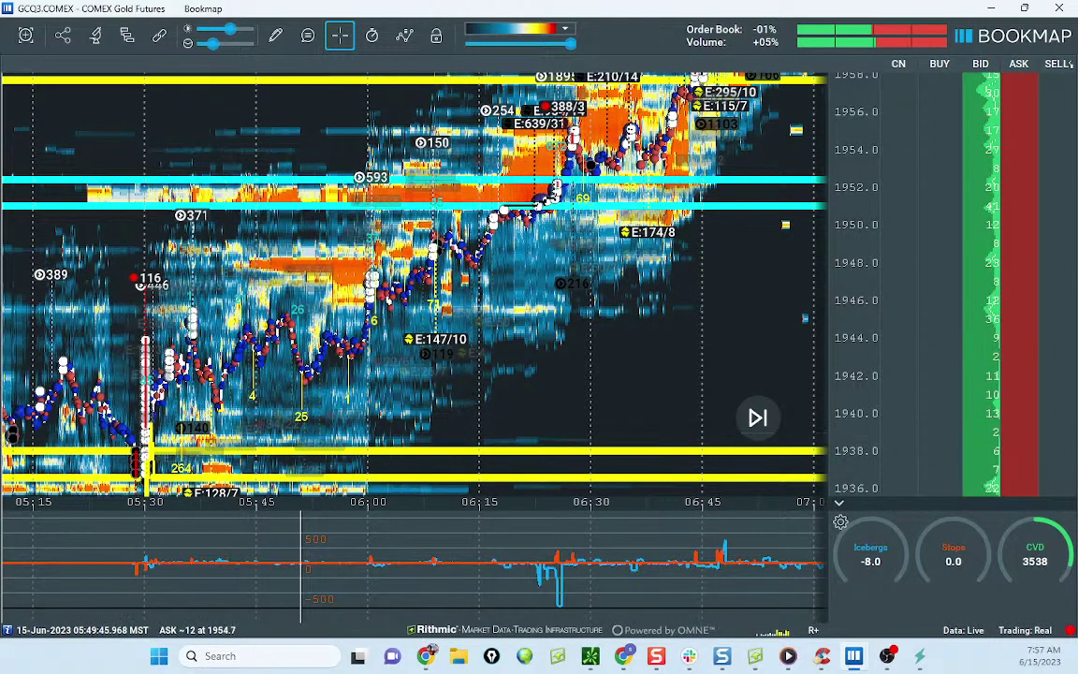
Step: Circle the gold low at 05:30, trace the climb through the 1951–1952 zone, circle the negative indicator spike before 06:30, and clear the drawings
{"action": "mouse_move", "coordinate": [267, 442]}
{"action": "left_mouse_down"}
{"action": "mouse_move", "coordinate": [75, 439]}
{"action": "mouse_move", "coordinate": [196, 344]}
{"action": "mouse_move", "coordinate": [342, 324]}
{"action": "left_mouse_up"}
{"action": "mouse_move", "coordinate": [215, 372]}
{"action": "left_mouse_down"}
{"action": "mouse_move", "coordinate": [339, 292]}
{"action": "mouse_move", "coordinate": [532, 220]}
{"action": "left_mouse_up"}
{"action": "left_click_drag", "start_coordinate": [593, 176], "coordinate": [590, 180]}
{"action": "left_click_drag", "start_coordinate": [565, 558], "coordinate": [547, 613]}
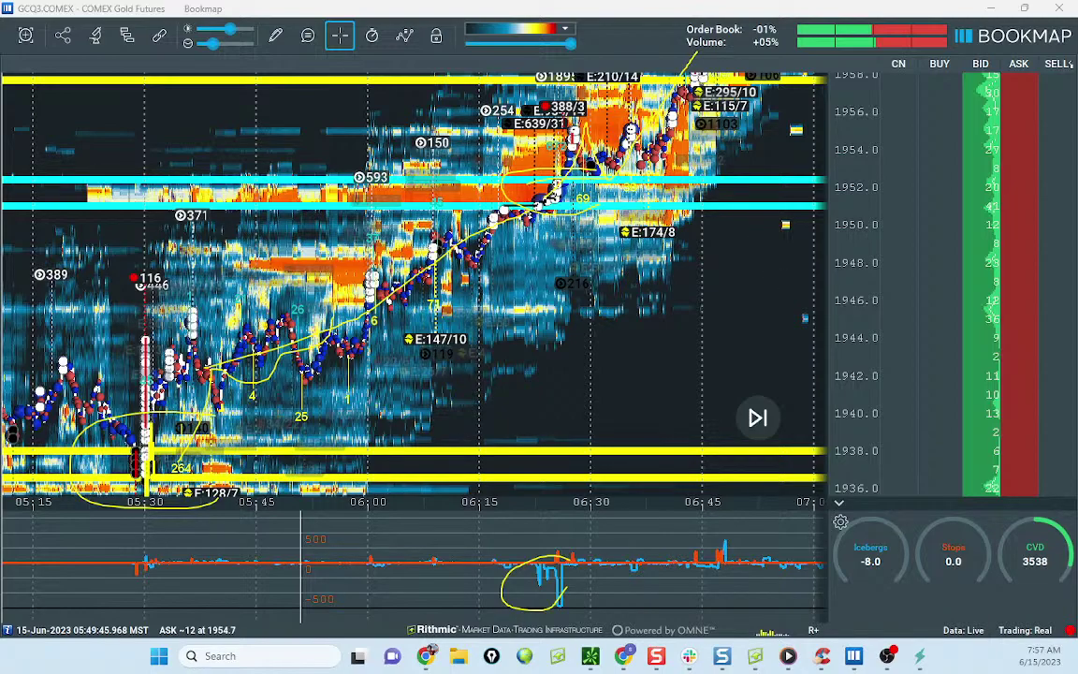
{"action": "key", "text": "Escape"}
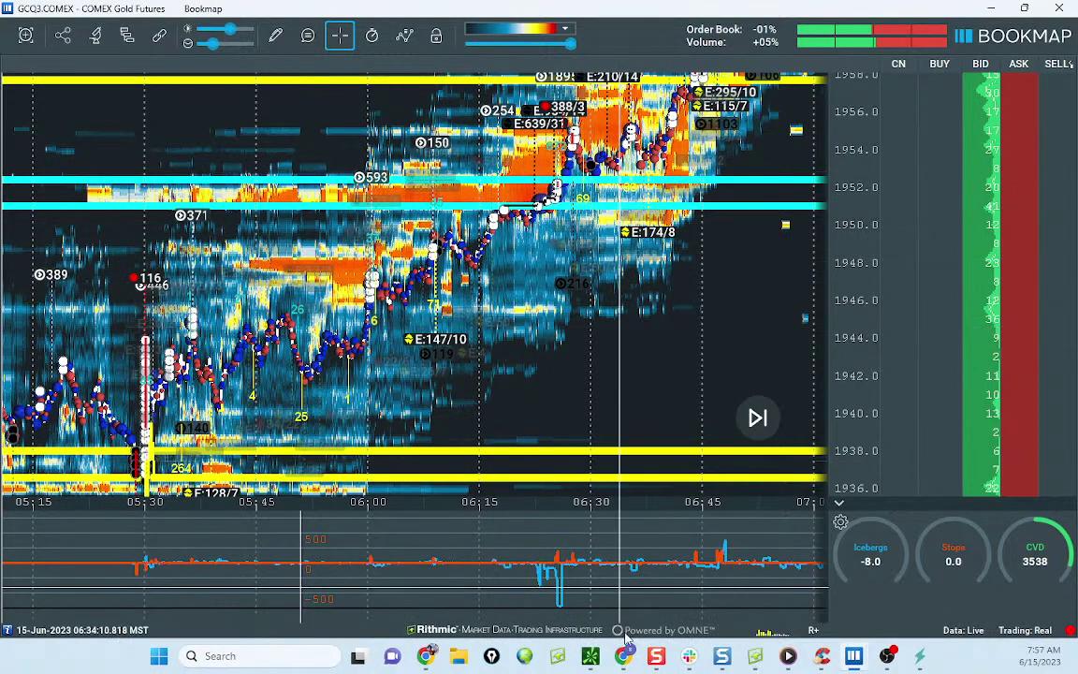
Step: Switch to the remote Sierra Chart session in Chrome and review the gold and EMINISP chartbooks
{"action": "mouse_move", "coordinate": [623, 655]}
{"action": "left_click", "coordinate": [637, 570]}
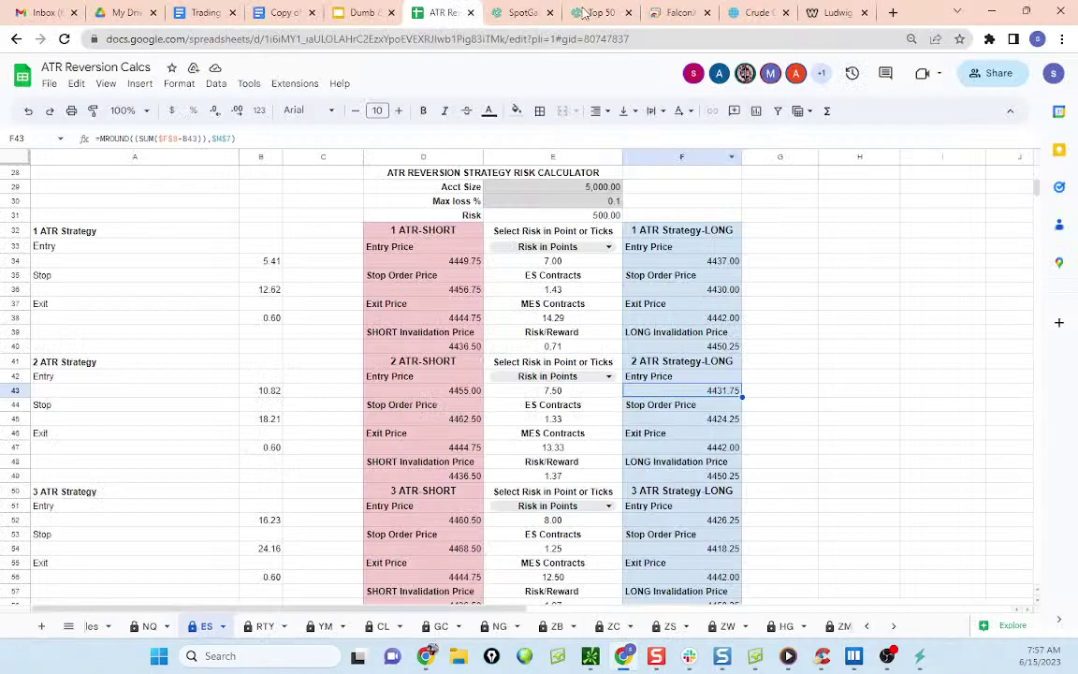
{"action": "left_click", "coordinate": [669, 17]}
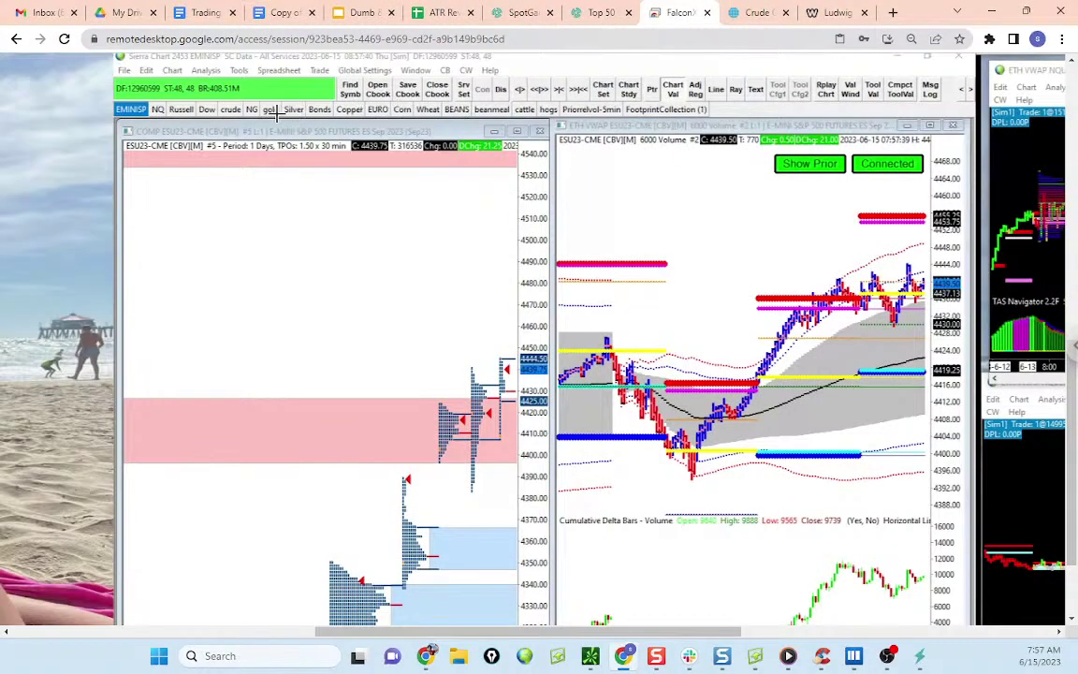
{"action": "left_click", "coordinate": [271, 109]}
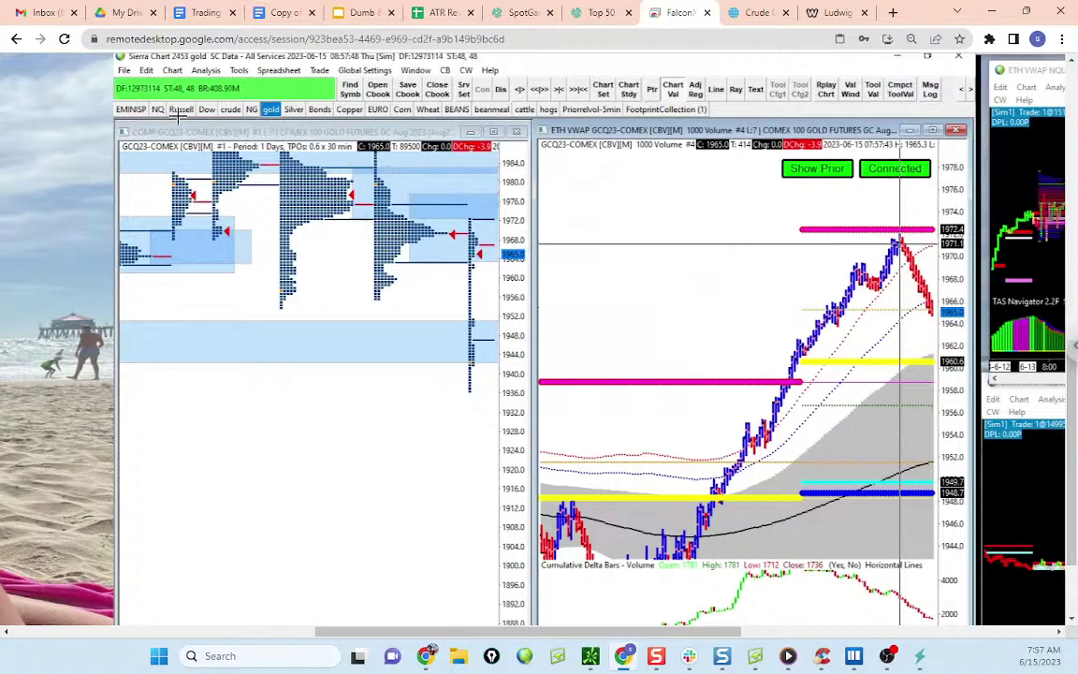
{"action": "left_click", "coordinate": [132, 109]}
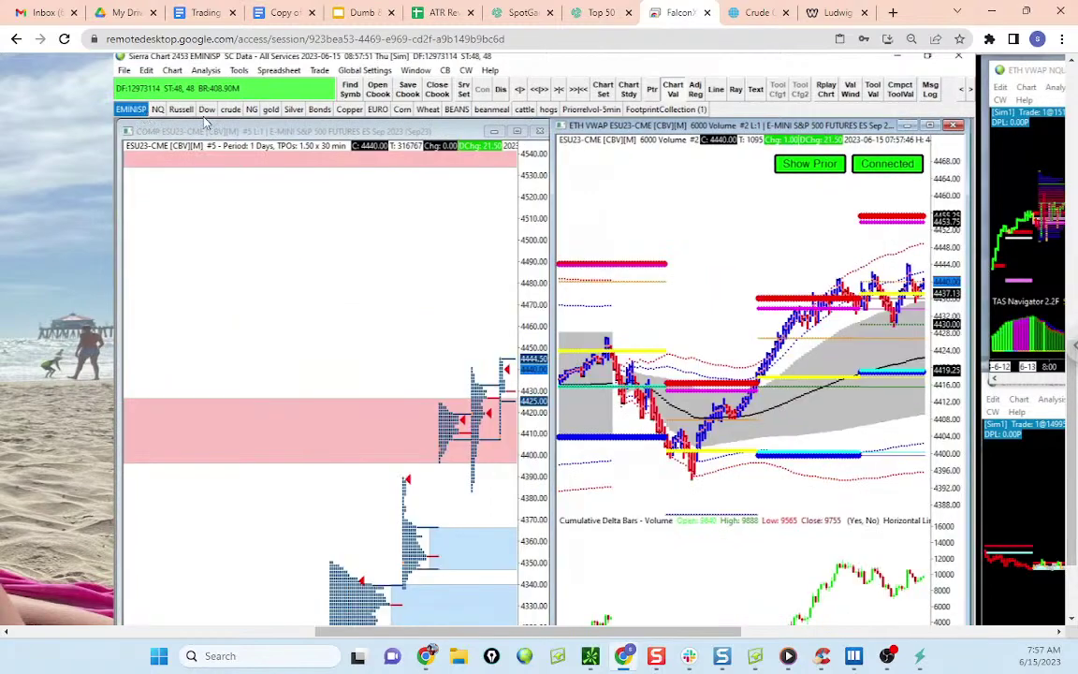
Step: Leave Chrome, pass by the gold chart, and return to the ESU3.CME E-Mini S&P 500 chart in Bookmap
{"action": "left_click", "coordinate": [990, 11]}
{"action": "left_click_drag", "start_coordinate": [738, 218], "coordinate": [631, 319]}
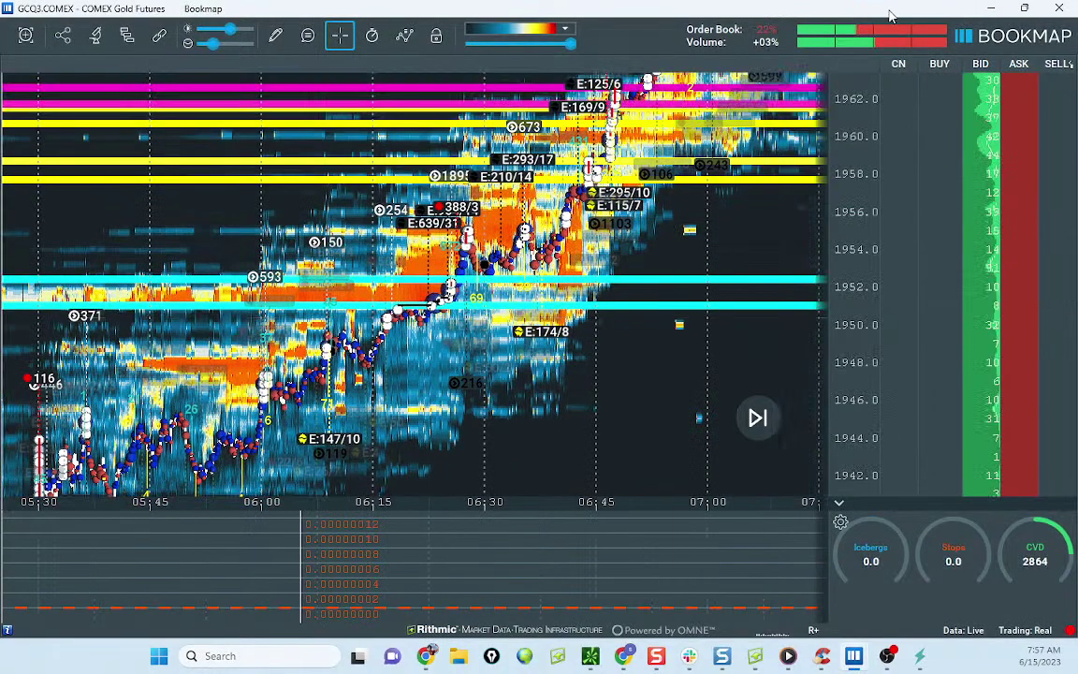
{"action": "left_click", "coordinate": [990, 9]}
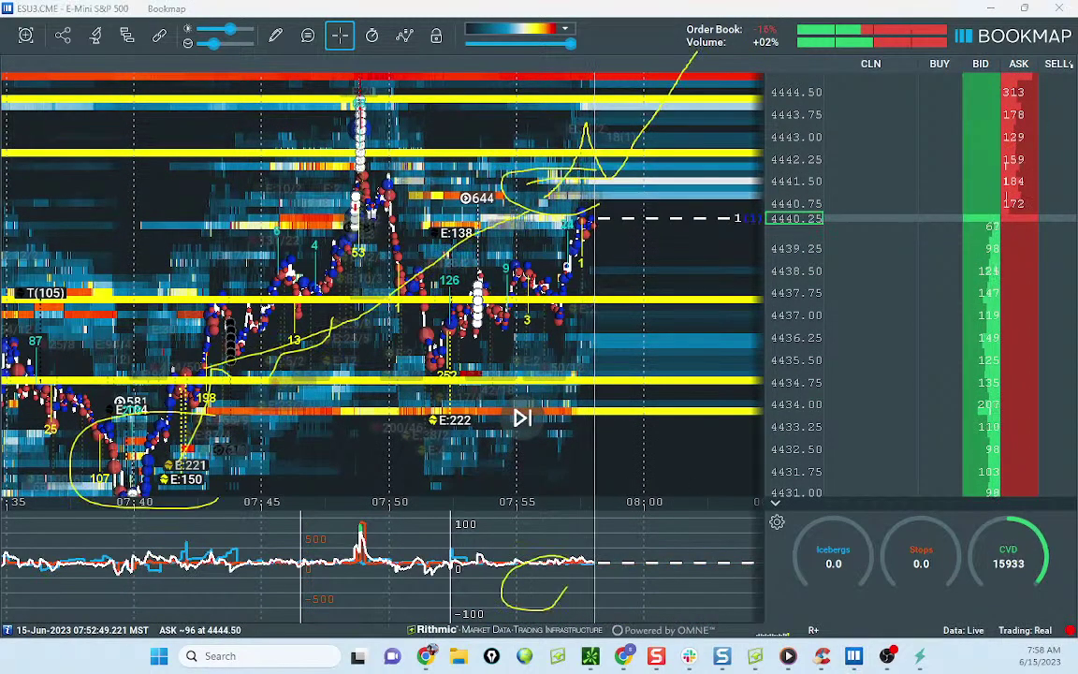
Step: Sketch a rounded drop from about 4442.5 to 4436.5 with a rebound to about 4443 and a pullback, keeping it over the rescaled chart
{"action": "mouse_move", "coordinate": [352, 145]}
{"action": "left_mouse_down"}
{"action": "mouse_move", "coordinate": [478, 327]}
{"action": "mouse_move", "coordinate": [602, 148]}
{"action": "mouse_move", "coordinate": [652, 170]}
{"action": "left_mouse_up"}
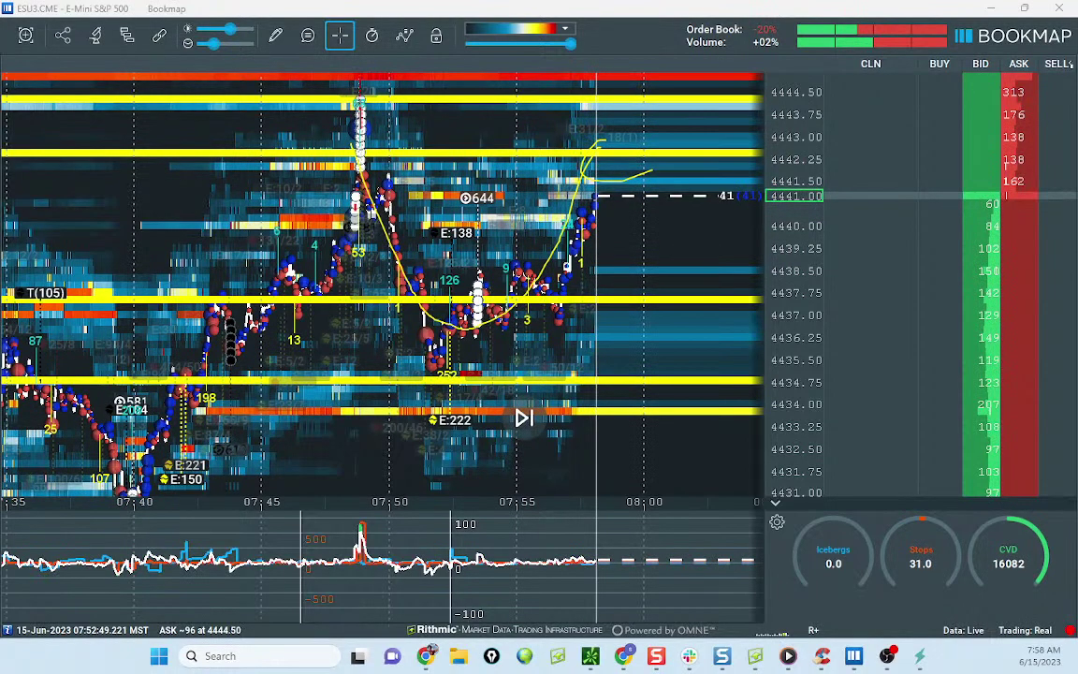
{"action": "key", "text": "Escape"}
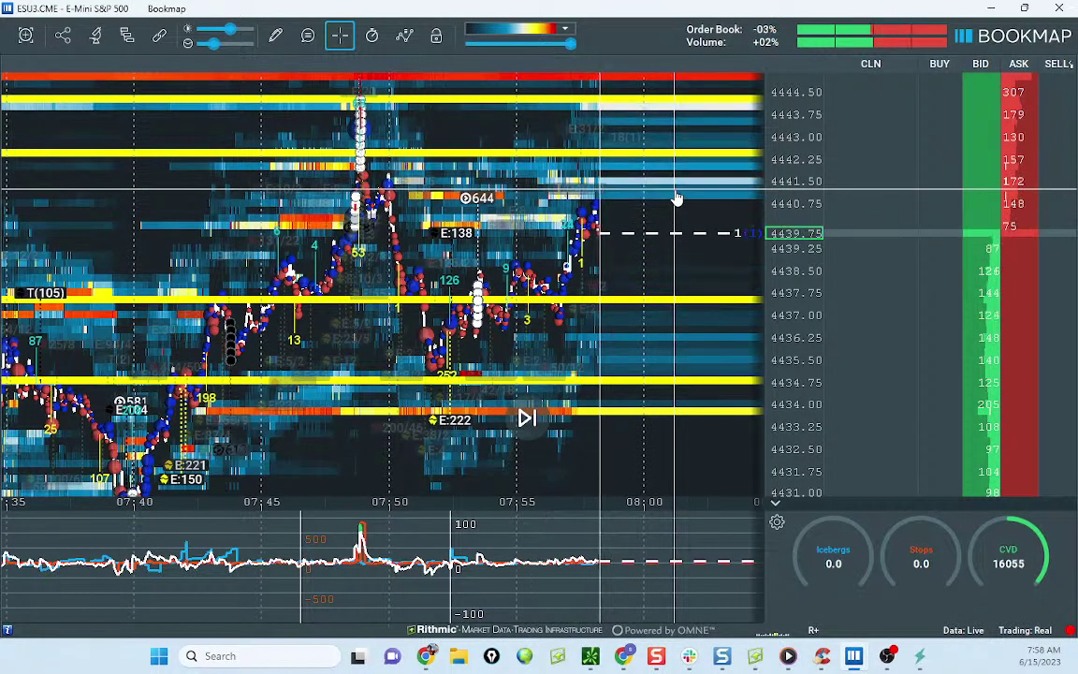
{"action": "left_click_drag", "start_coordinate": [800, 306], "coordinate": [796, 272]}
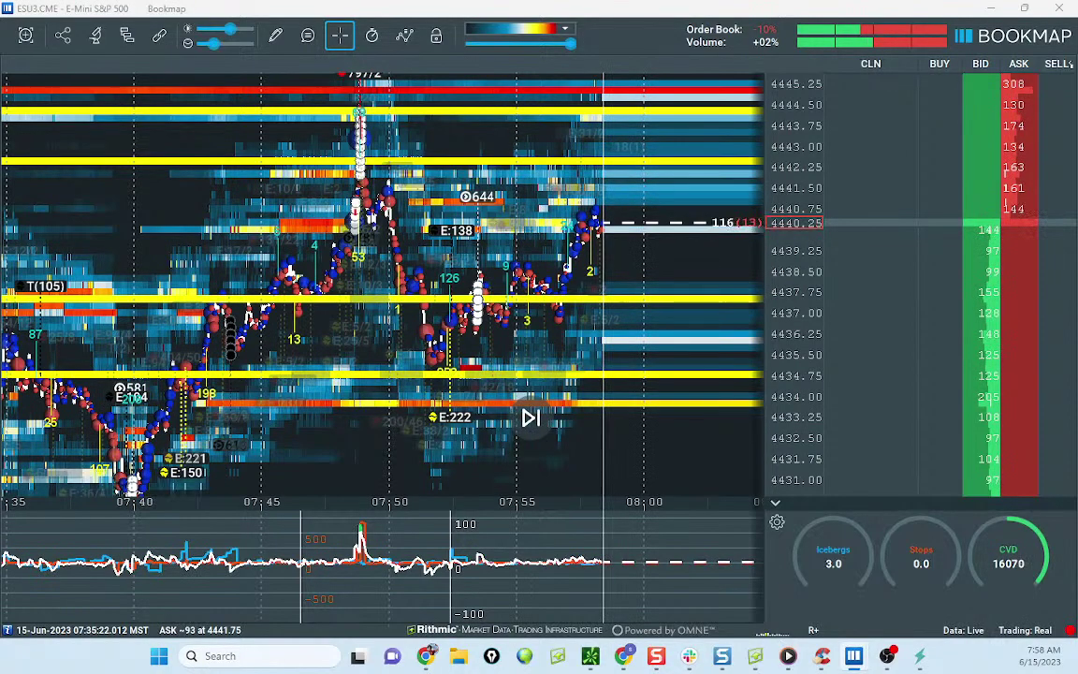
{"action": "key", "text": "ctrl+shift+1"}
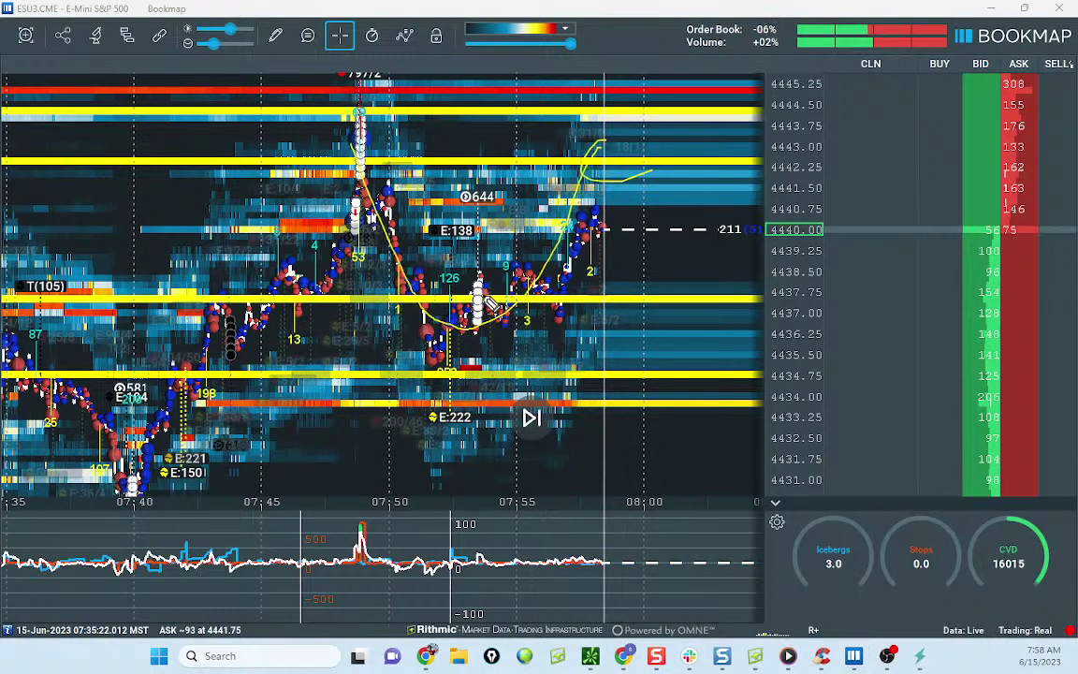
Step: Circle the low near 4435 and sketch a steep rise to about 4445, keeping the drawings over the zoomed-out chart
{"action": "left_click_drag", "start_coordinate": [471, 295], "coordinate": [451, 358]}
{"action": "left_click_drag", "start_coordinate": [398, 293], "coordinate": [566, 89]}
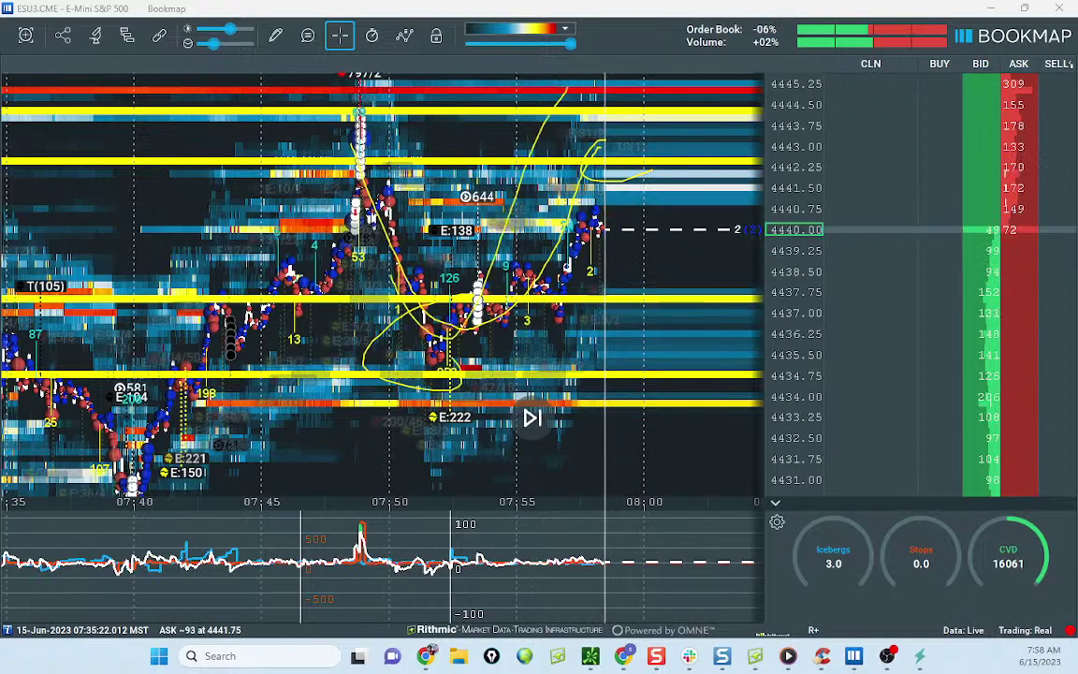
{"action": "key", "text": "Escape"}
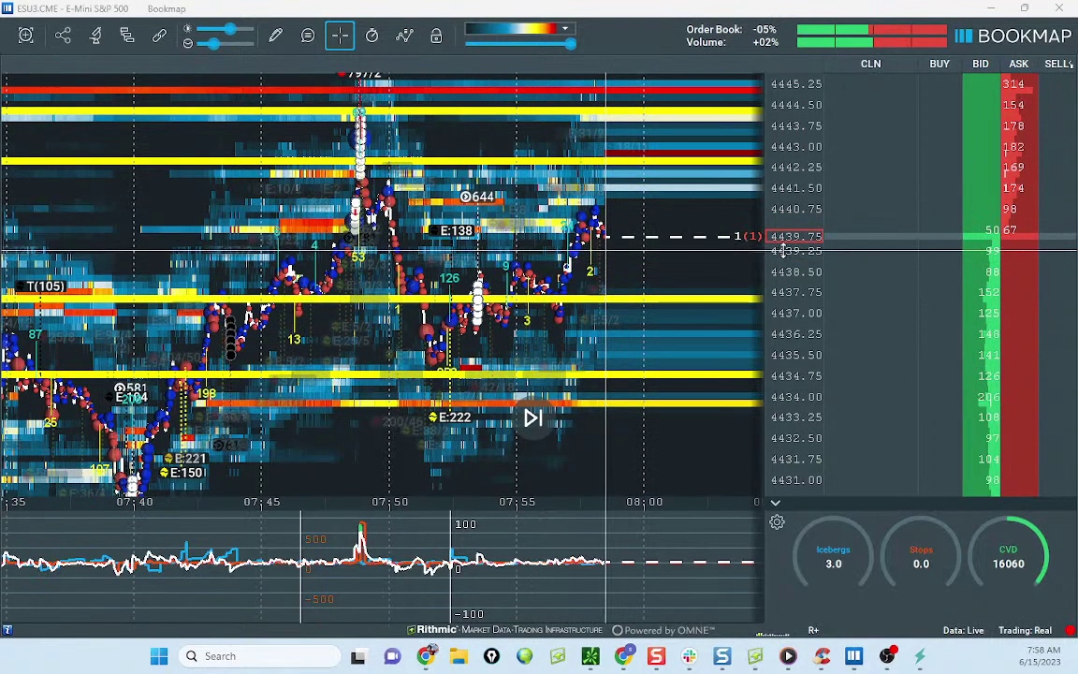
{"action": "scroll", "coordinate": [782, 250], "scroll_direction": "down", "scroll_amount": 1}
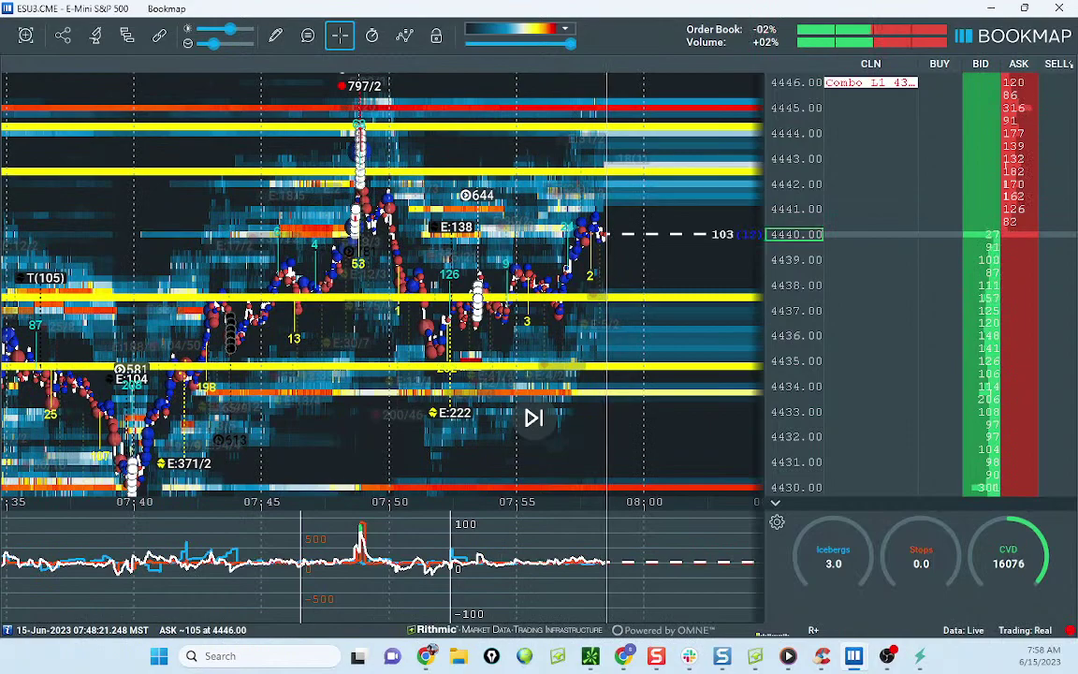
{"action": "key", "text": "ctrl+z"}
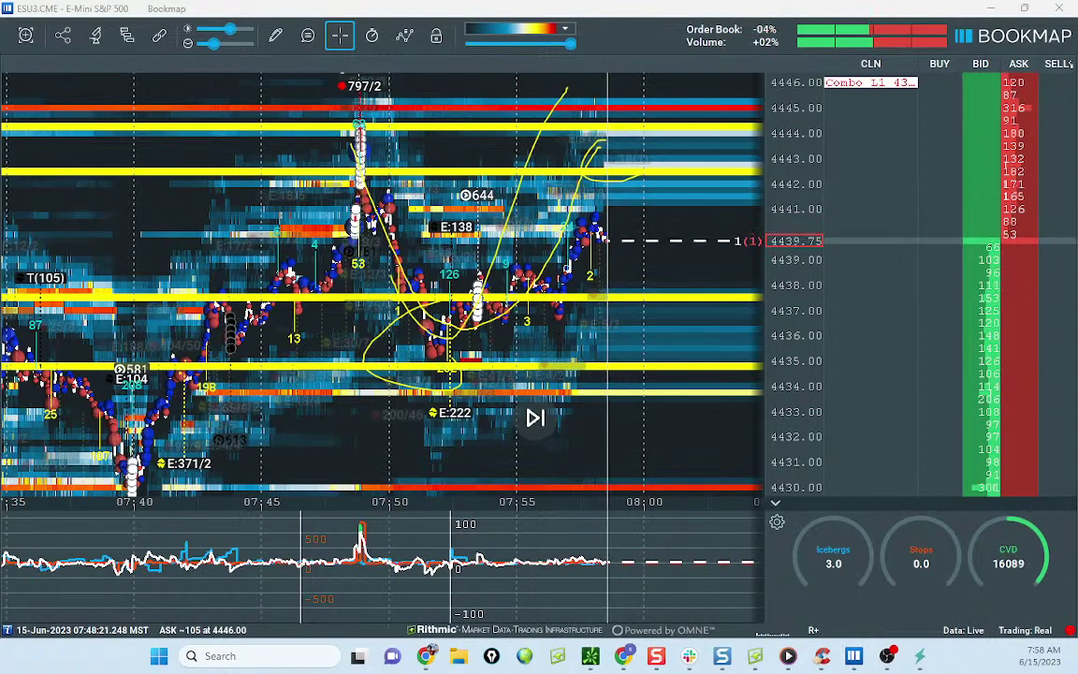
Step: Circle the zone from about 4441.5 to 4445 and the 07:49 spike in the lower graph, clearing the markings at the end
{"action": "key", "text": "Escape"}
{"action": "left_click_drag", "start_coordinate": [609, 236], "coordinate": [595, 331]}
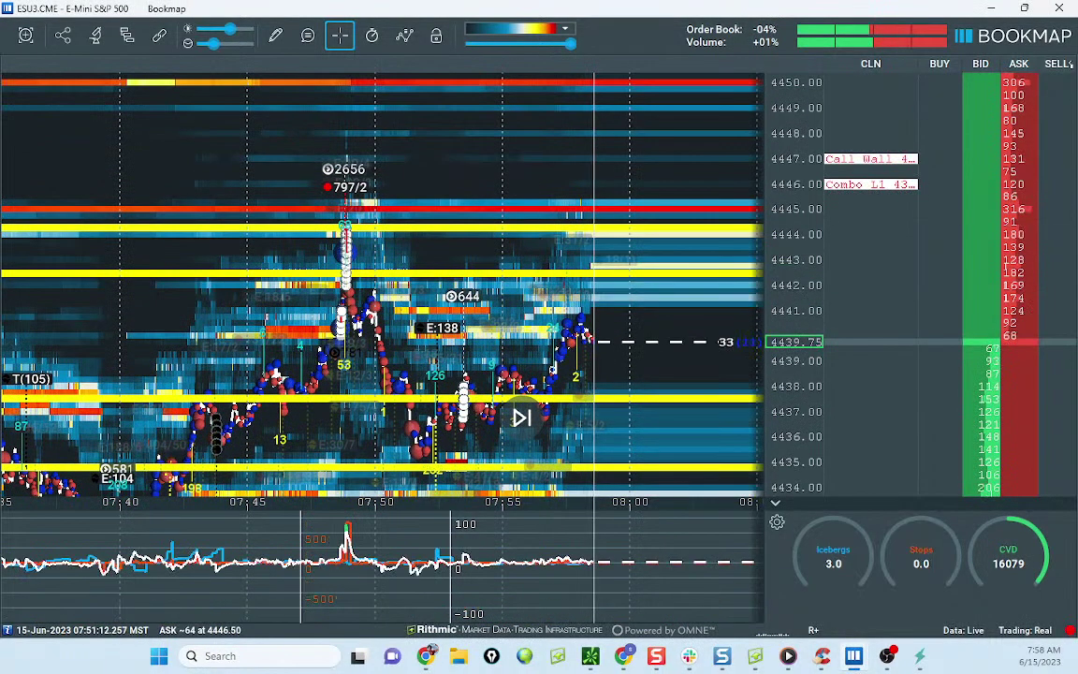
{"action": "key", "text": "ctrl+shift+3"}
{"action": "key", "text": "ctrl+shift+7"}
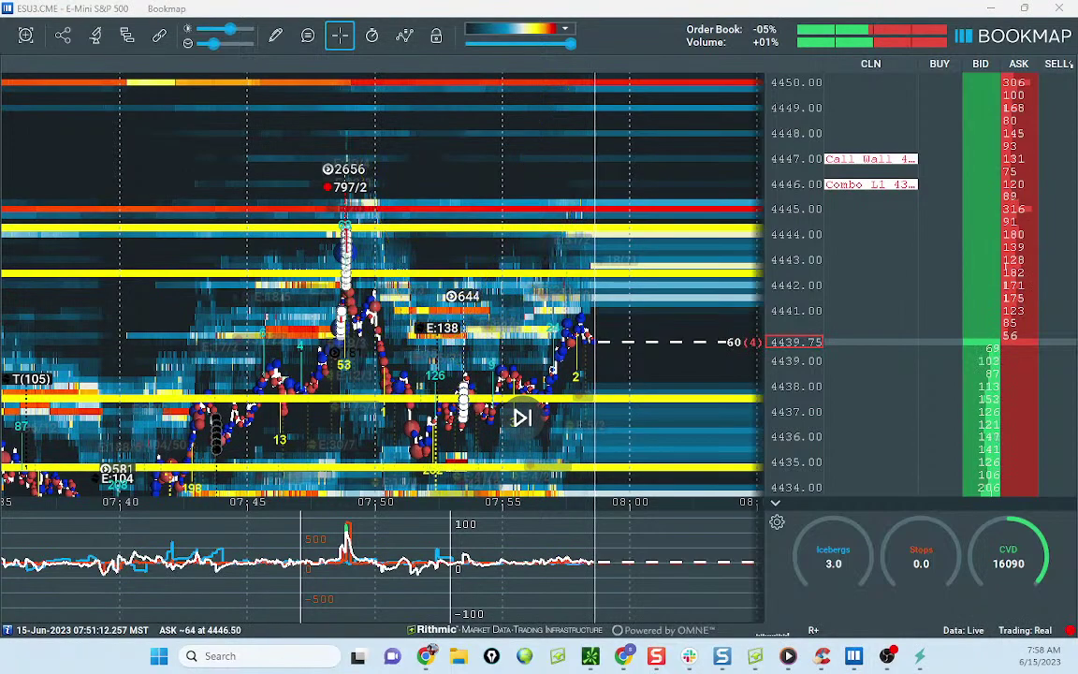
{"action": "mouse_move", "coordinate": [505, 222]}
{"action": "left_mouse_down"}
{"action": "mouse_move", "coordinate": [309, 217]}
{"action": "mouse_move", "coordinate": [562, 267]}
{"action": "mouse_move", "coordinate": [524, 206]}
{"action": "left_mouse_up"}
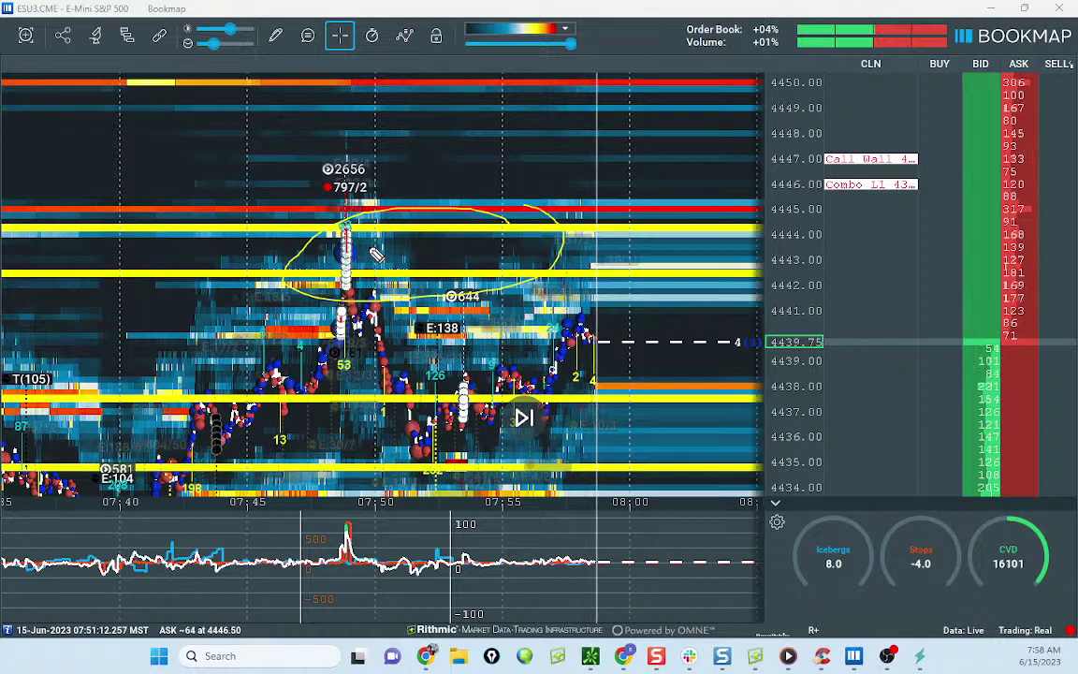
{"action": "left_click_drag", "start_coordinate": [368, 511], "coordinate": [370, 538]}
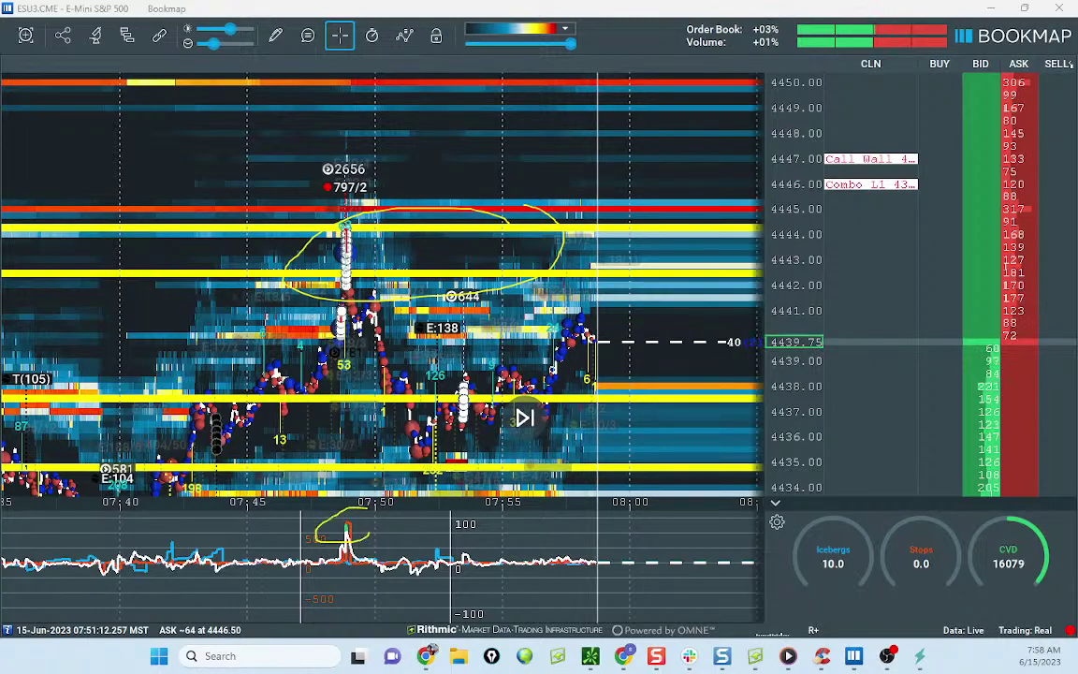
{"action": "key", "text": "Escape"}
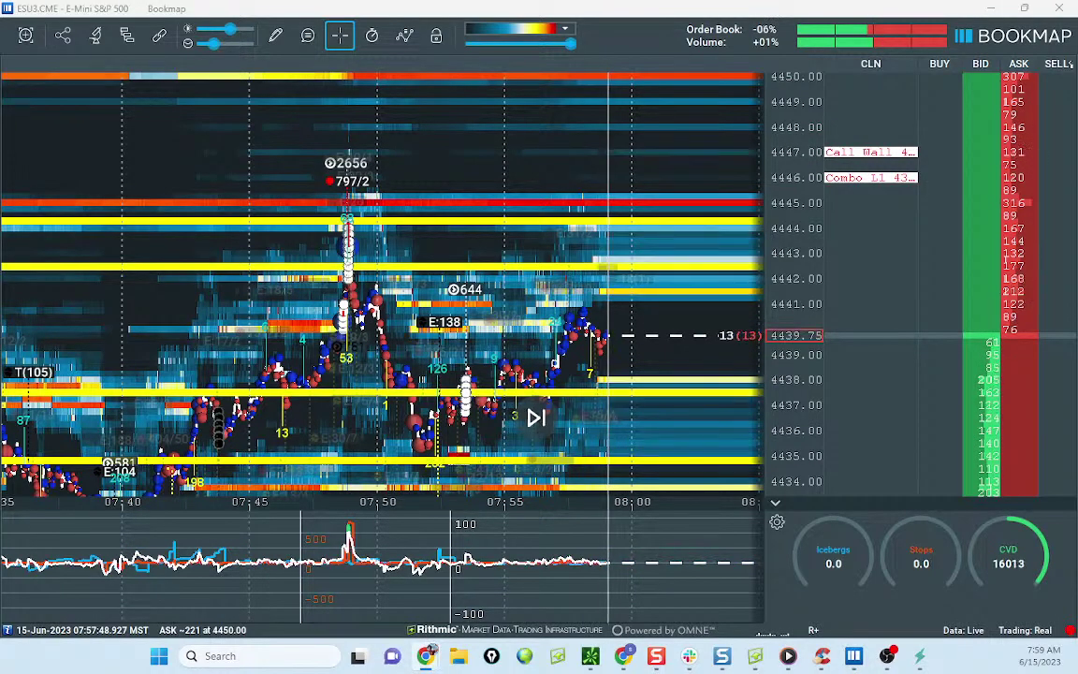
Step: Mark the zone from about 4442 to 4445.5 and its lower-graph spike, sketch a breakout arrow to about 4449, and clear the drawings
{"action": "left_click_drag", "start_coordinate": [778, 157], "coordinate": [778, 178]}
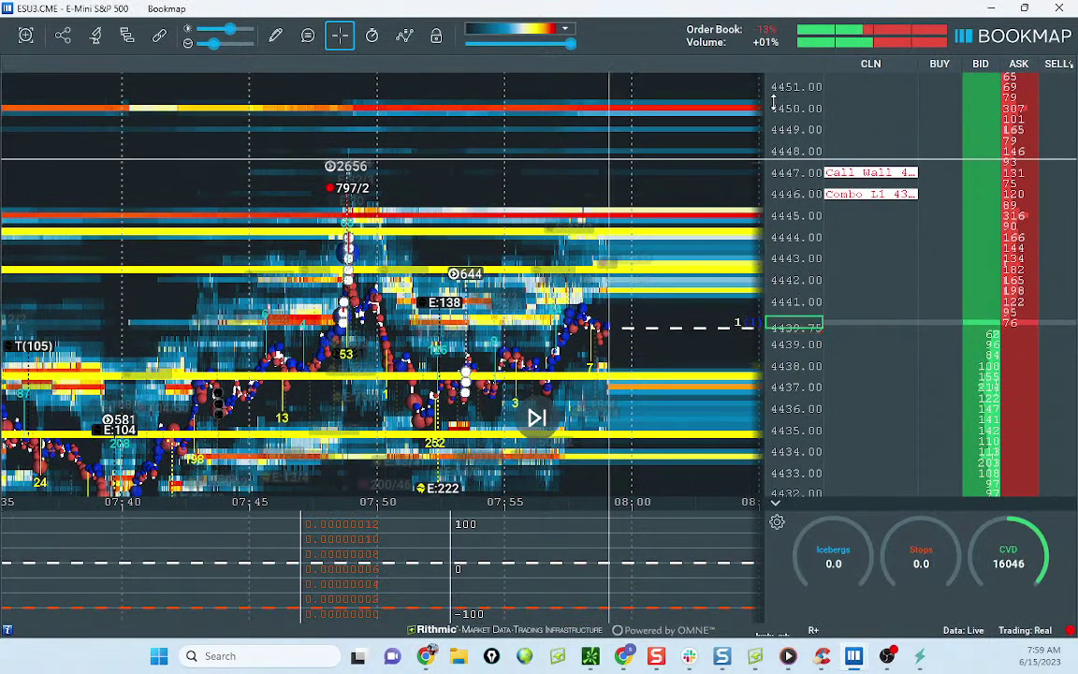
{"action": "left_click_drag", "start_coordinate": [510, 161], "coordinate": [496, 151]}
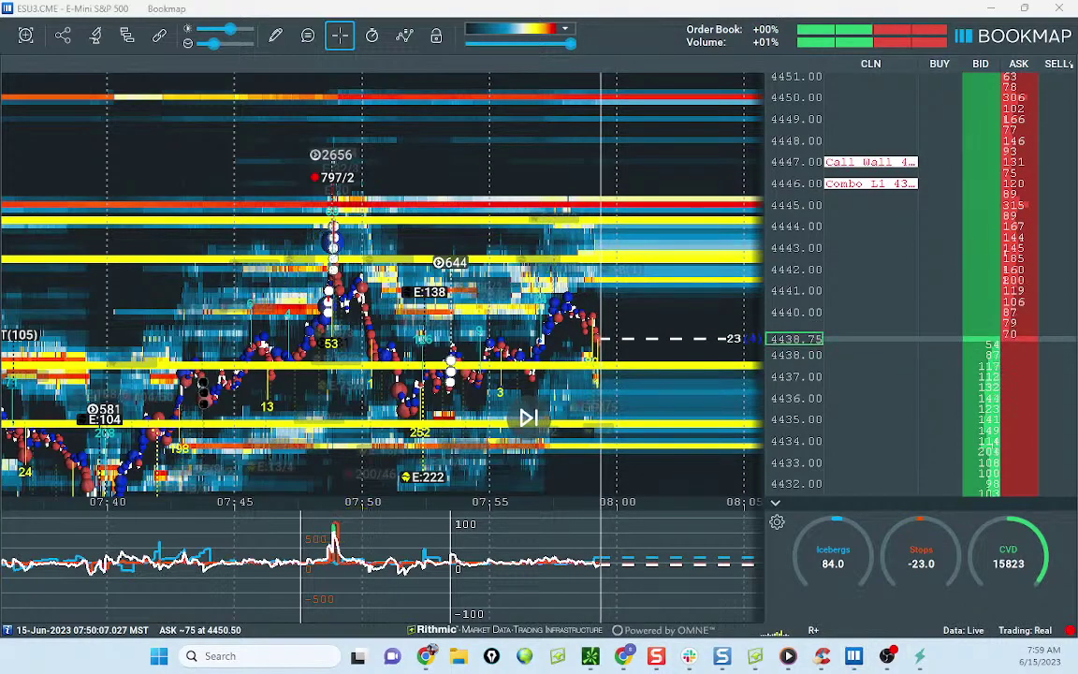
{"action": "mouse_move", "coordinate": [315, 196]}
{"action": "left_mouse_down"}
{"action": "mouse_move", "coordinate": [530, 251]}
{"action": "mouse_move", "coordinate": [555, 200]}
{"action": "left_mouse_up"}
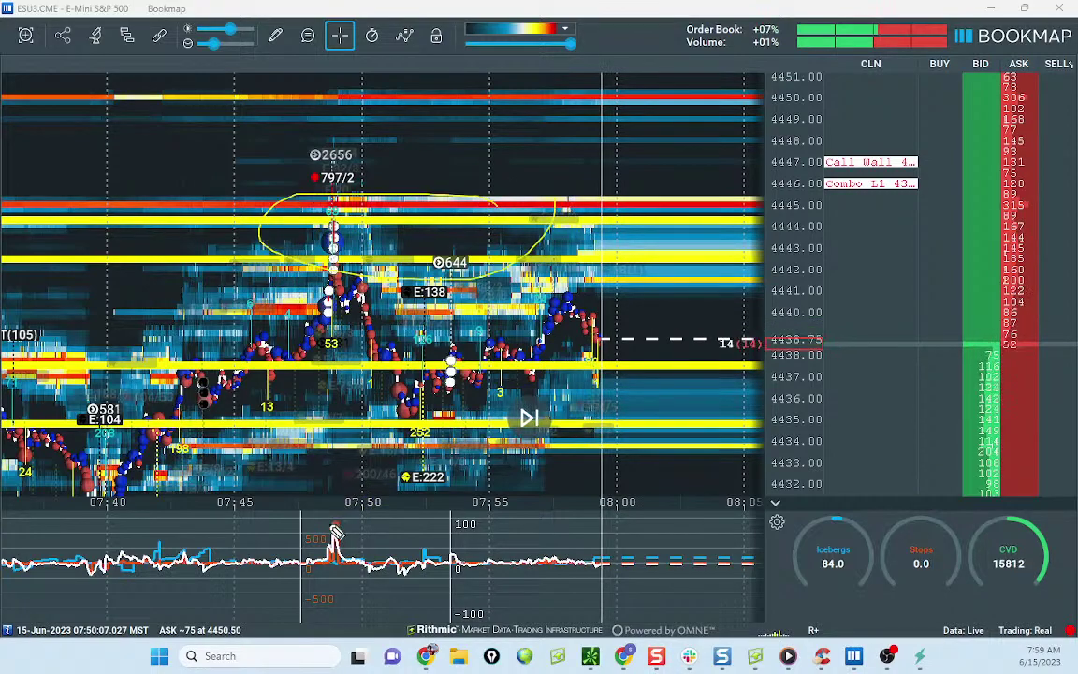
{"action": "left_click_drag", "start_coordinate": [319, 531], "coordinate": [336, 543]}
{"action": "mouse_move", "coordinate": [578, 254]}
{"action": "left_mouse_down"}
{"action": "mouse_move", "coordinate": [623, 144]}
{"action": "mouse_move", "coordinate": [616, 121]}
{"action": "mouse_move", "coordinate": [662, 118]}
{"action": "left_mouse_up"}
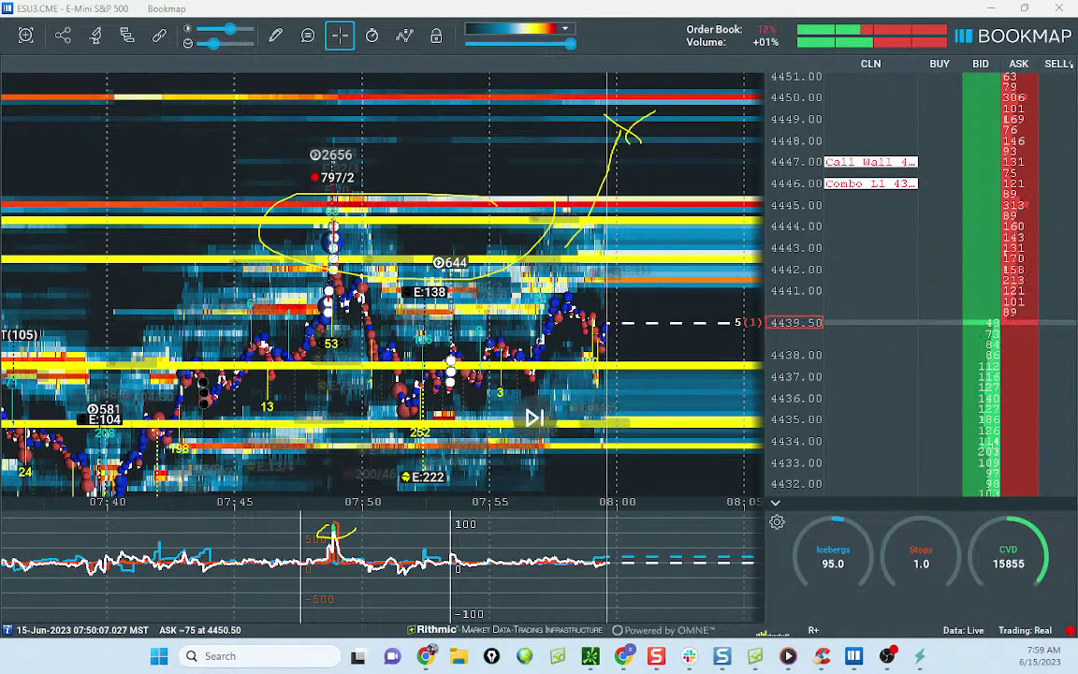
{"action": "key", "text": "Escape"}
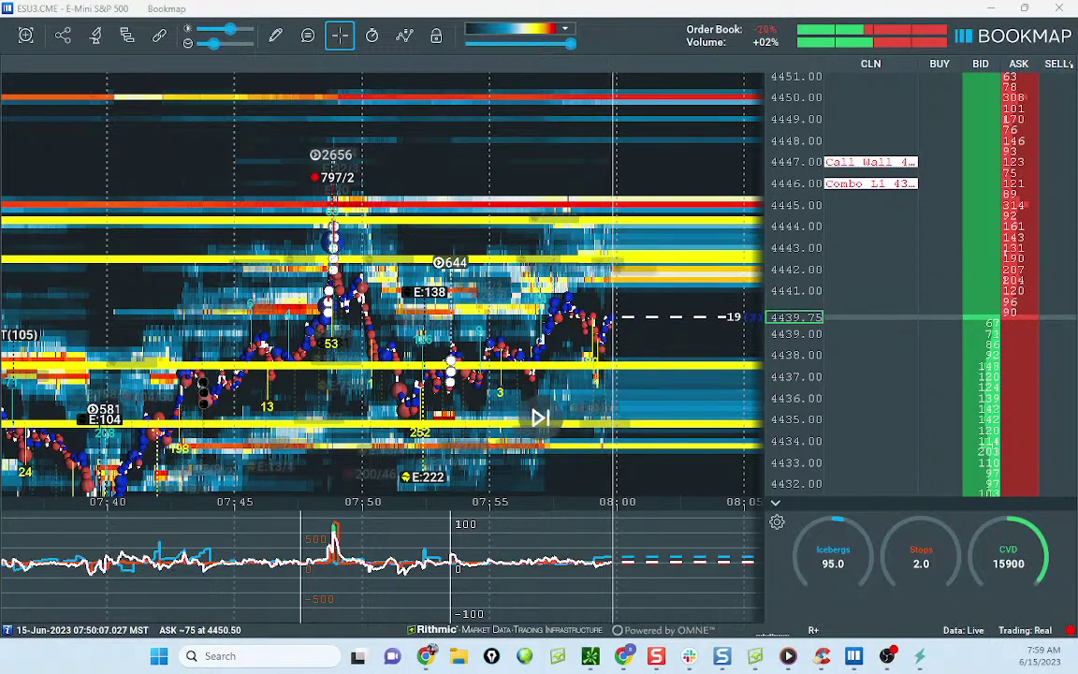
Step: Sketch a rounded low near 4436 with rejection to 4433 or breakout to 4449 and a retest near 4444, and clear the sketch
{"action": "left_click_drag", "start_coordinate": [533, 178], "coordinate": [491, 157]}
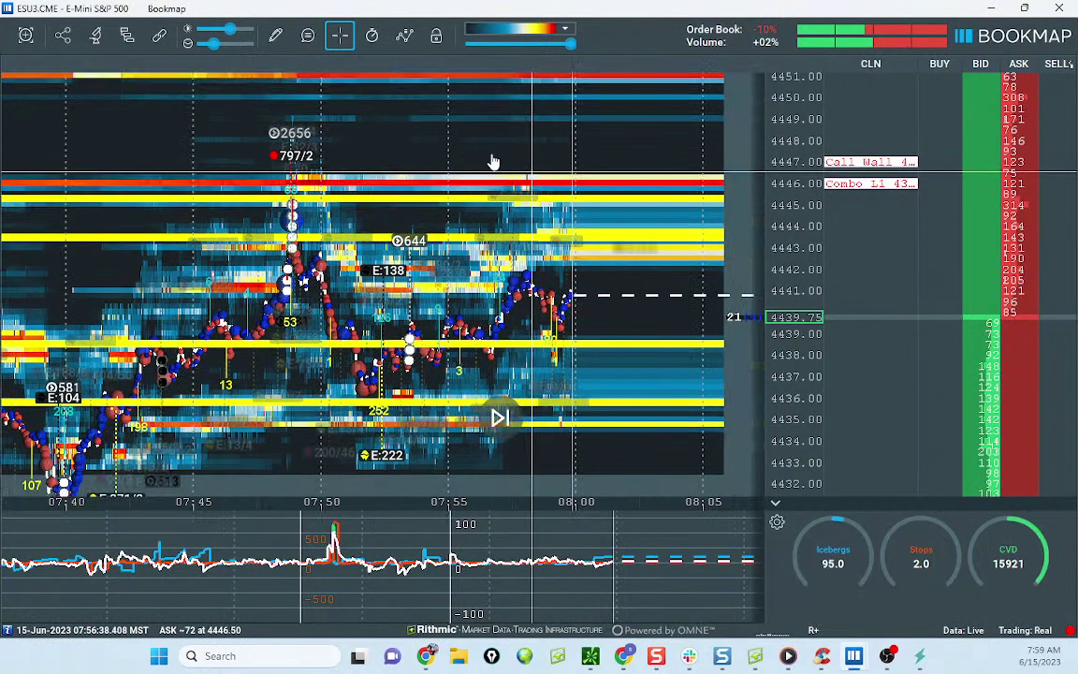
{"action": "scroll", "coordinate": [796, 175], "scroll_direction": "up", "scroll_amount": 2}
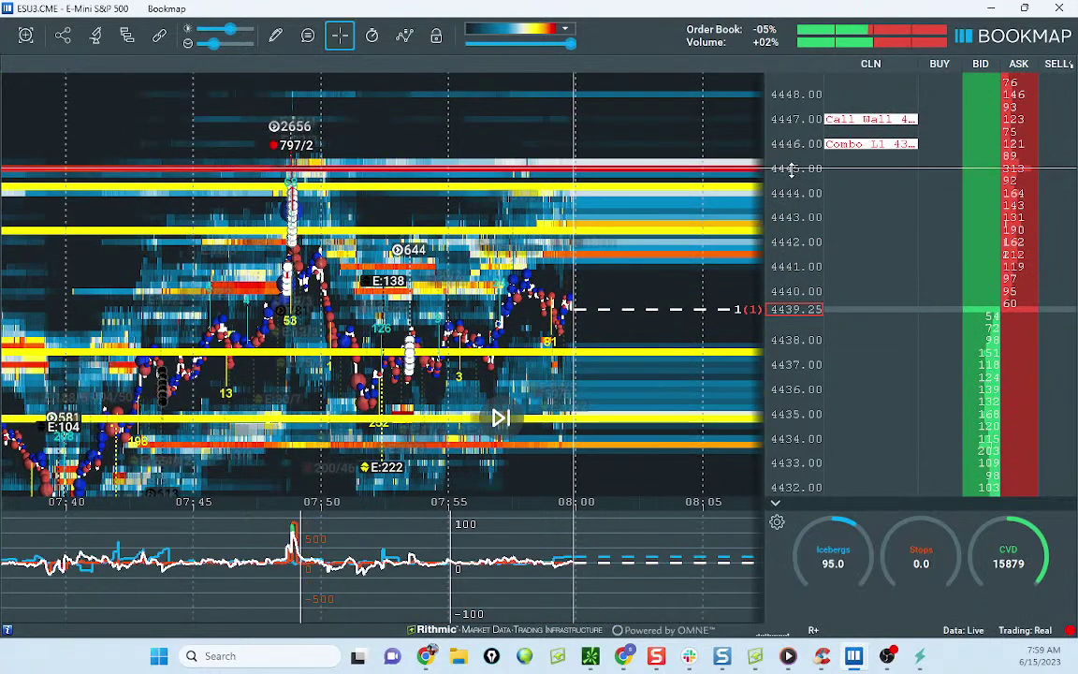
{"action": "scroll", "coordinate": [588, 257], "scroll_direction": "down", "scroll_amount": 2}
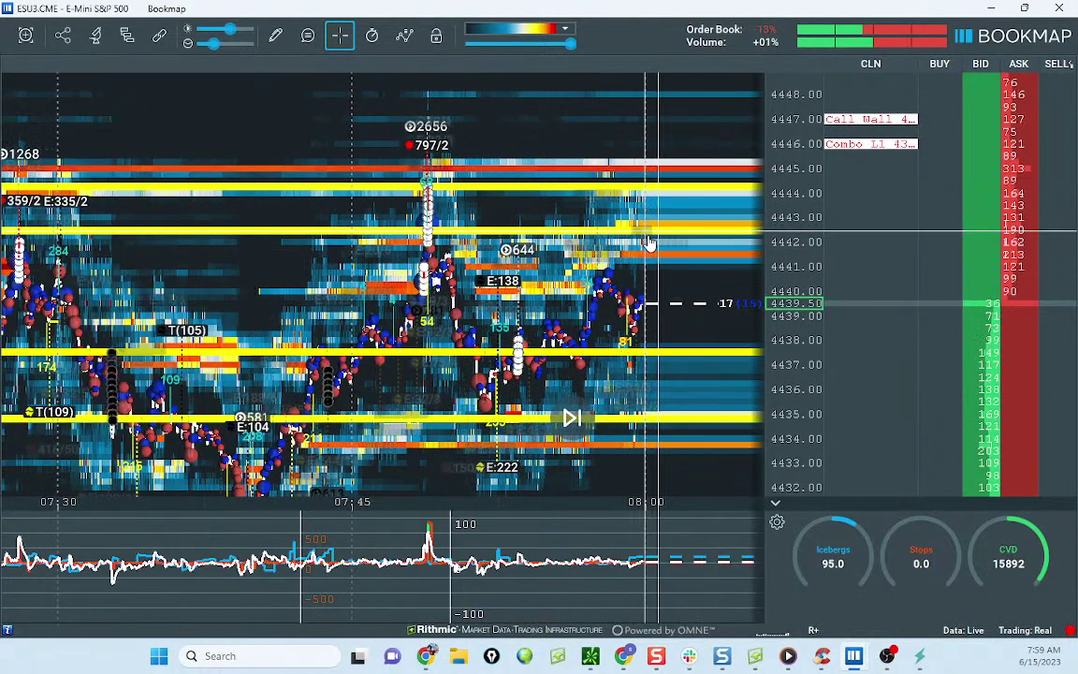
{"action": "left_click_drag", "start_coordinate": [609, 258], "coordinate": [529, 252]}
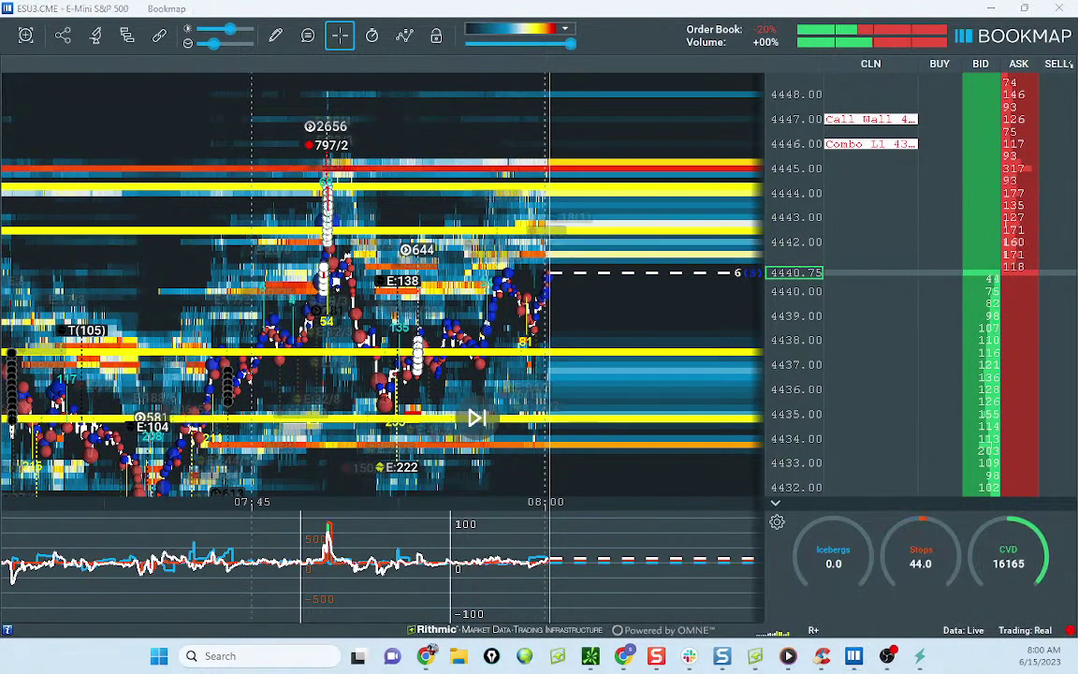
{"action": "key", "text": "e"}
{"action": "mouse_move", "coordinate": [343, 248]}
{"action": "left_mouse_down"}
{"action": "mouse_move", "coordinate": [498, 390]}
{"action": "mouse_move", "coordinate": [605, 245]}
{"action": "mouse_move", "coordinate": [645, 435]}
{"action": "mouse_move", "coordinate": [636, 433]}
{"action": "left_mouse_up"}
{"action": "mouse_move", "coordinate": [610, 140]}
{"action": "left_mouse_down"}
{"action": "mouse_move", "coordinate": [632, 75]}
{"action": "mouse_move", "coordinate": [655, 68]}
{"action": "left_mouse_up"}
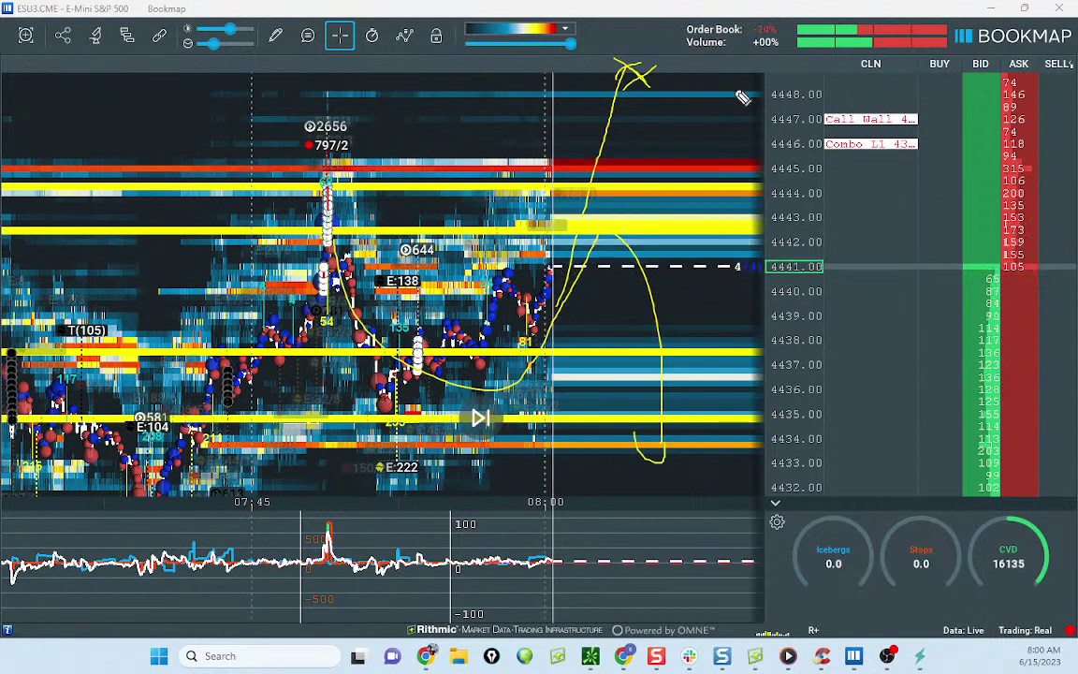
{"action": "mouse_move", "coordinate": [582, 176]}
{"action": "left_mouse_down"}
{"action": "mouse_move", "coordinate": [623, 66]}
{"action": "mouse_move", "coordinate": [712, 97]}
{"action": "left_mouse_up"}
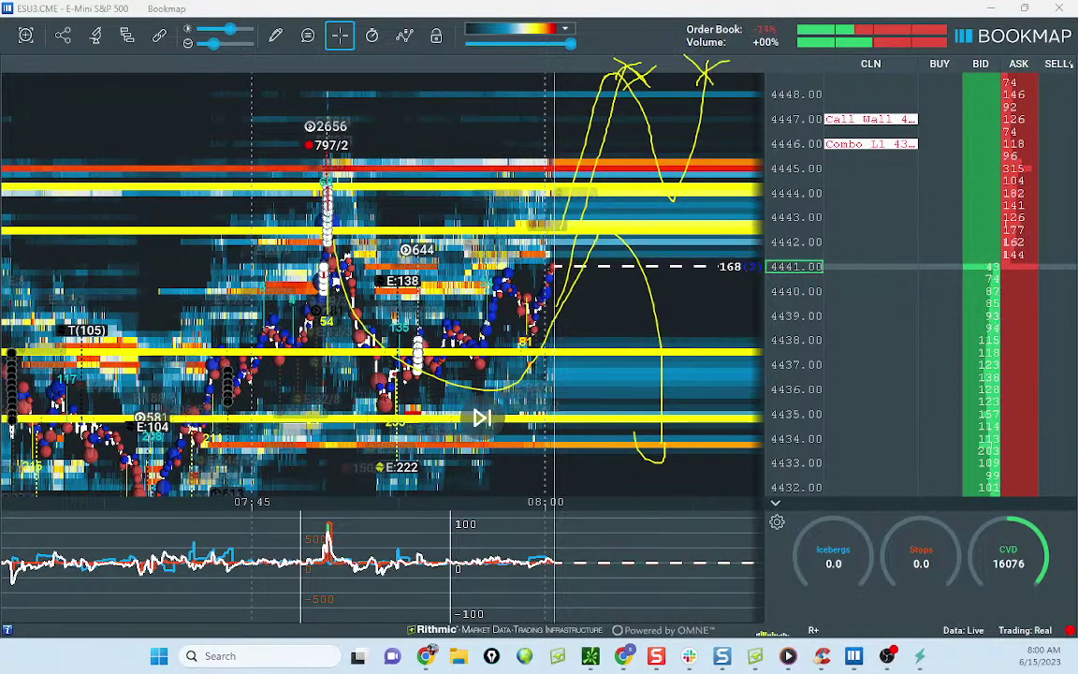
{"action": "key", "text": "Escape"}
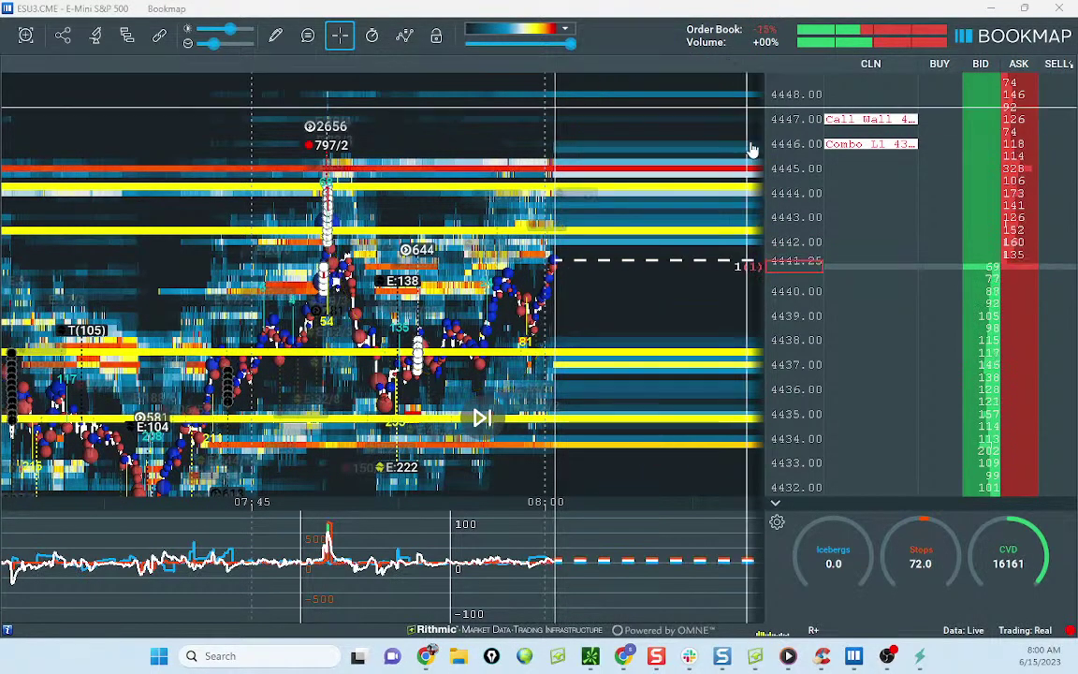
Step: Draw a drop arrow from about 4442 to 4436, circle the 07:49 high and mark a cross near 4446.75, clearing the drawings at the end
{"action": "scroll", "coordinate": [691, 207], "scroll_direction": "down", "scroll_amount": 1}
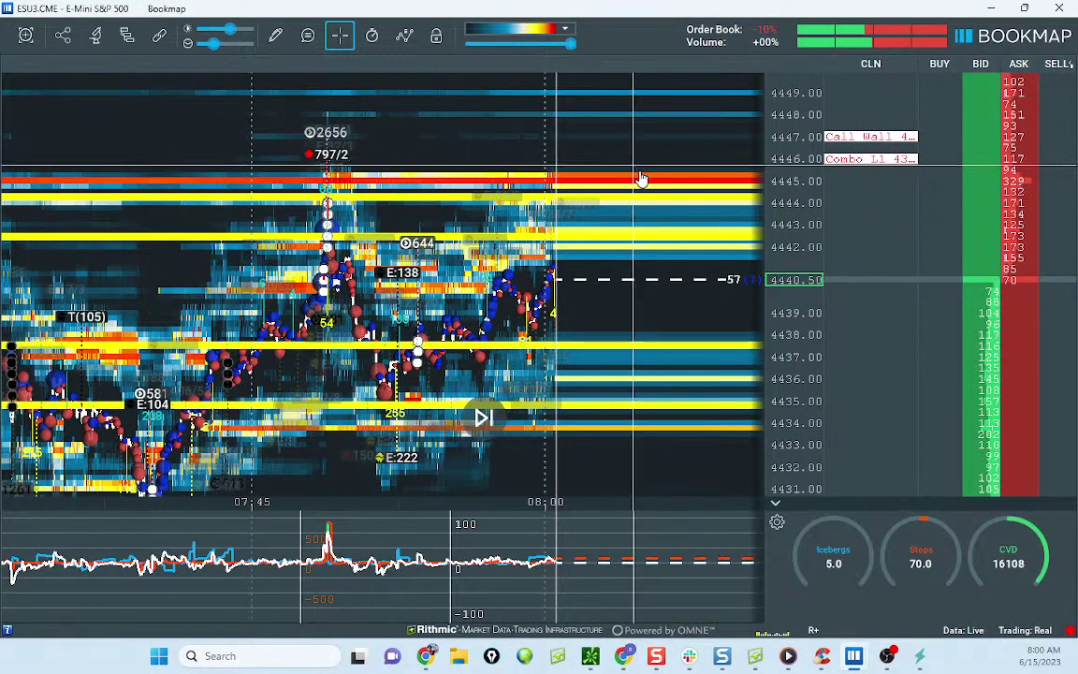
{"action": "left_click_drag", "start_coordinate": [640, 169], "coordinate": [622, 190]}
{"action": "scroll", "coordinate": [825, 201], "scroll_direction": "up", "scroll_amount": 2}
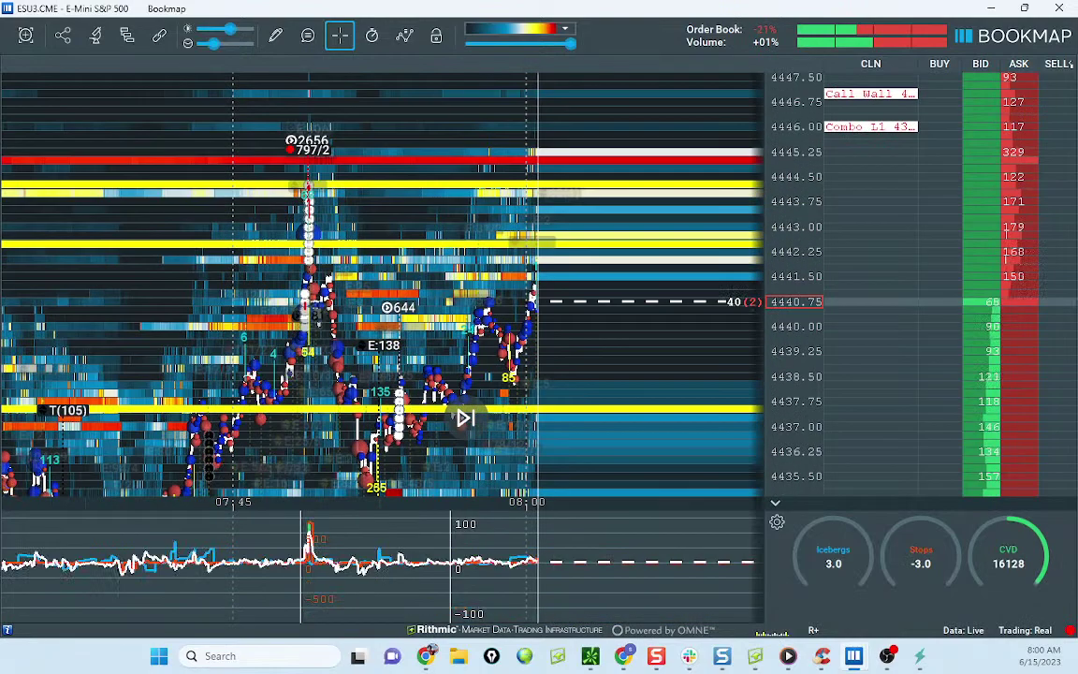
{"action": "key", "text": "ctrl+shift+1"}
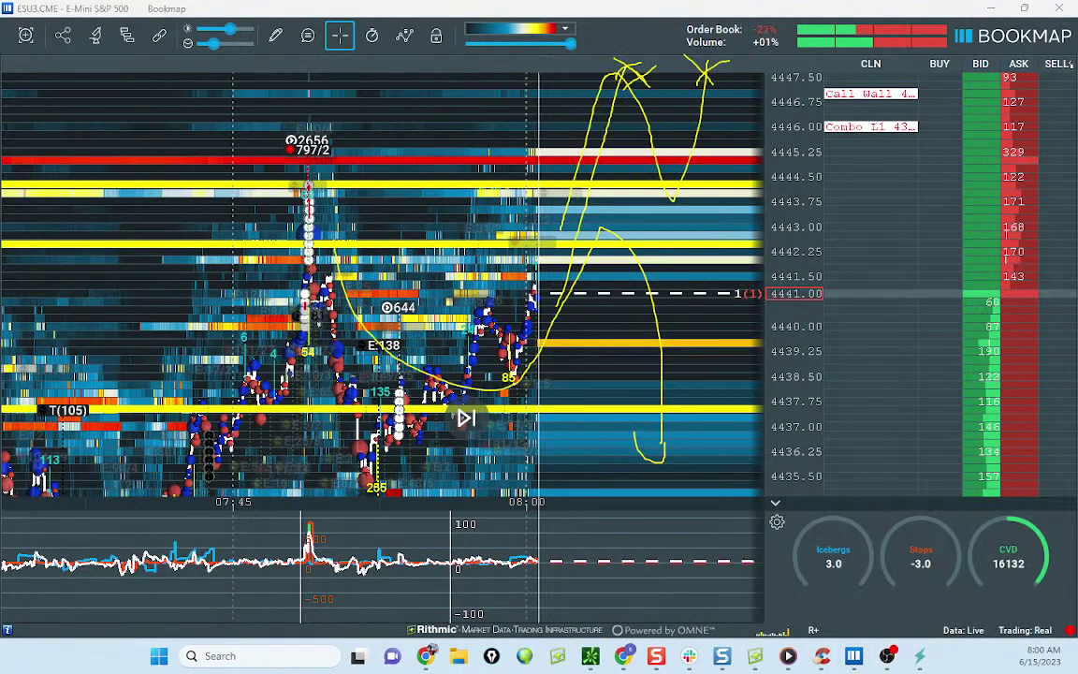
{"action": "key", "text": "ctrl+shift+7"}
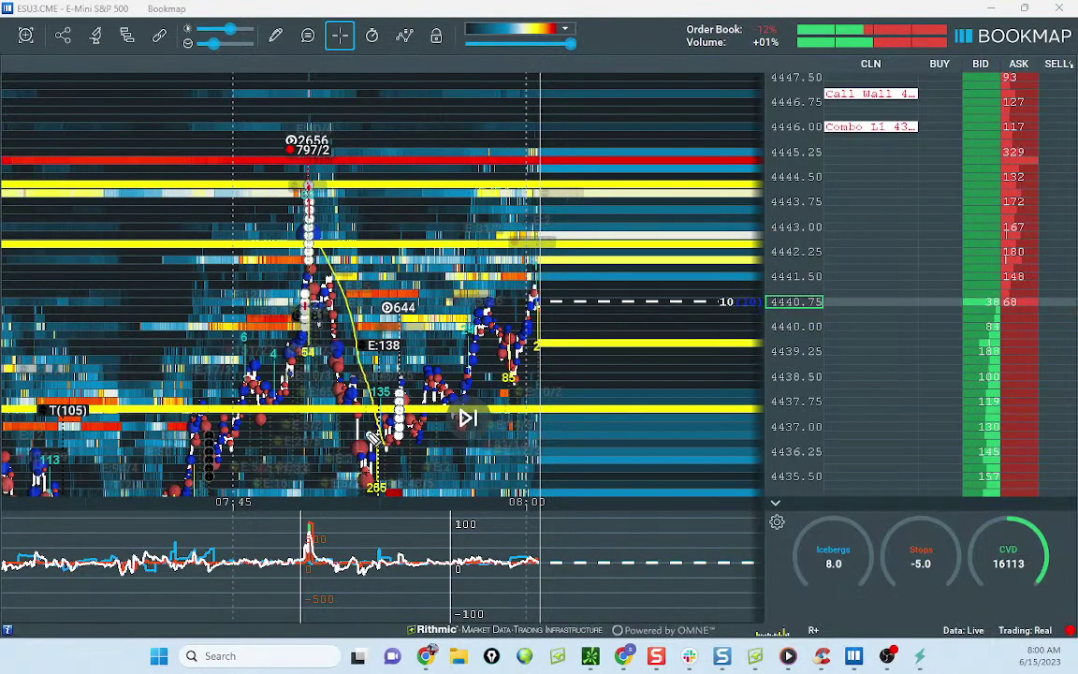
{"action": "left_click_drag", "start_coordinate": [346, 415], "coordinate": [408, 454]}
{"action": "left_click_drag", "start_coordinate": [428, 393], "coordinate": [384, 451]}
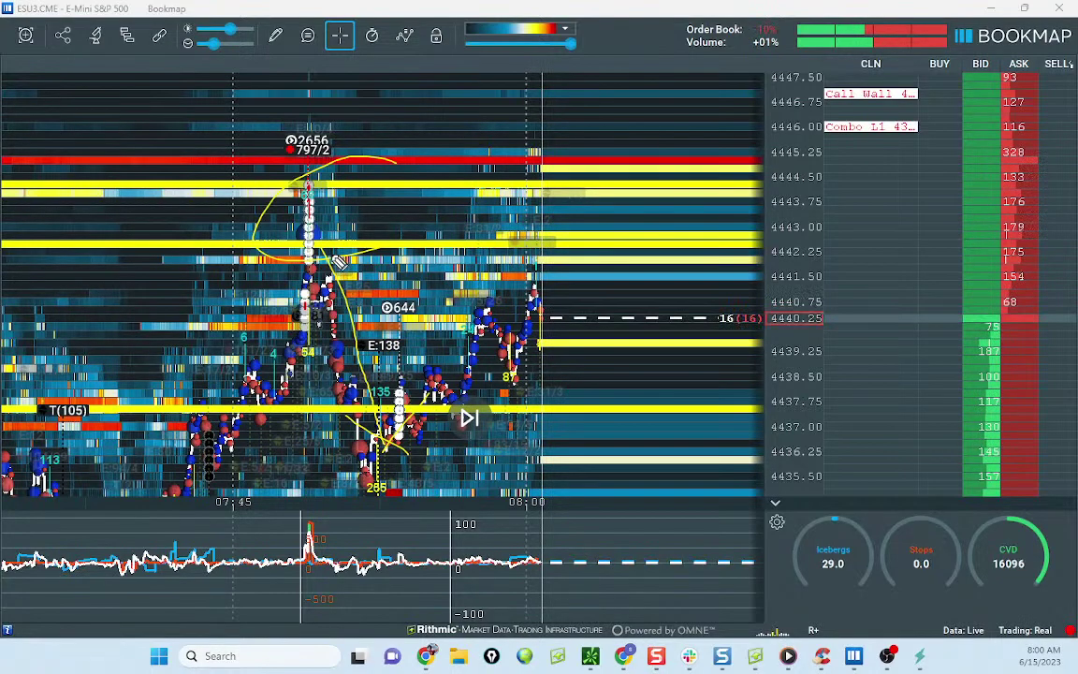
{"action": "mouse_move", "coordinate": [491, 84]}
{"action": "left_mouse_down"}
{"action": "mouse_move", "coordinate": [561, 122]}
{"action": "mouse_move", "coordinate": [576, 64]}
{"action": "left_mouse_up"}
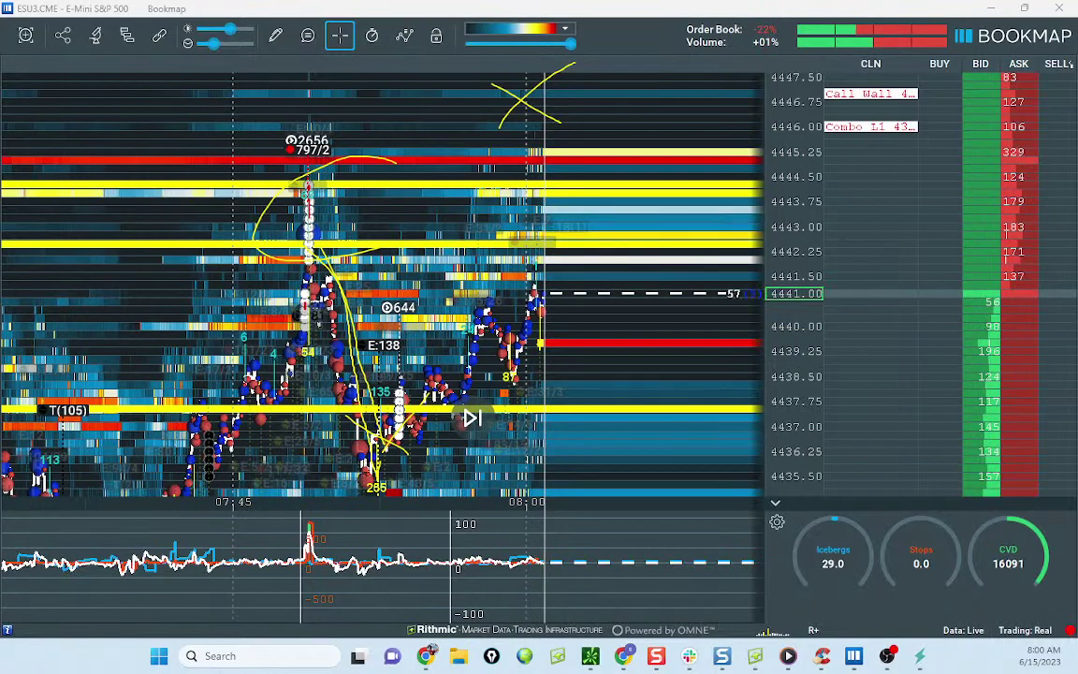
{"action": "key", "text": "Escape"}
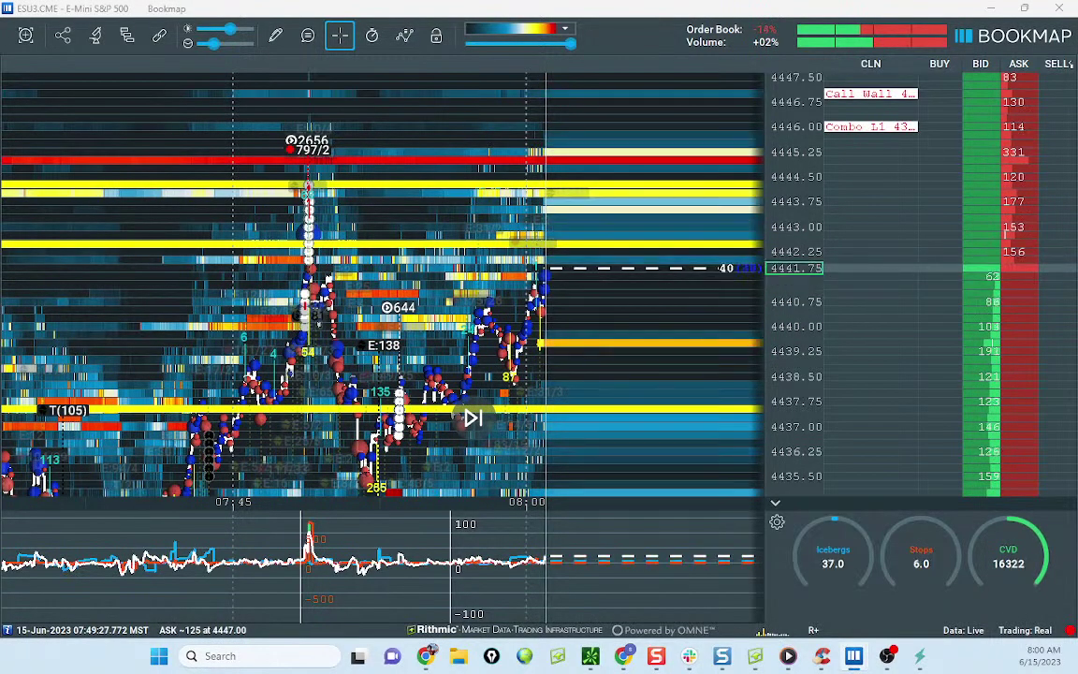
Step: Bring up the CLQ3.NYMEX Light Sweet Crude Oil chart, maximize it and frame the price action from 06:00 to 08:00
{"action": "left_click_drag", "start_coordinate": [655, 673], "coordinate": [587, 85]}
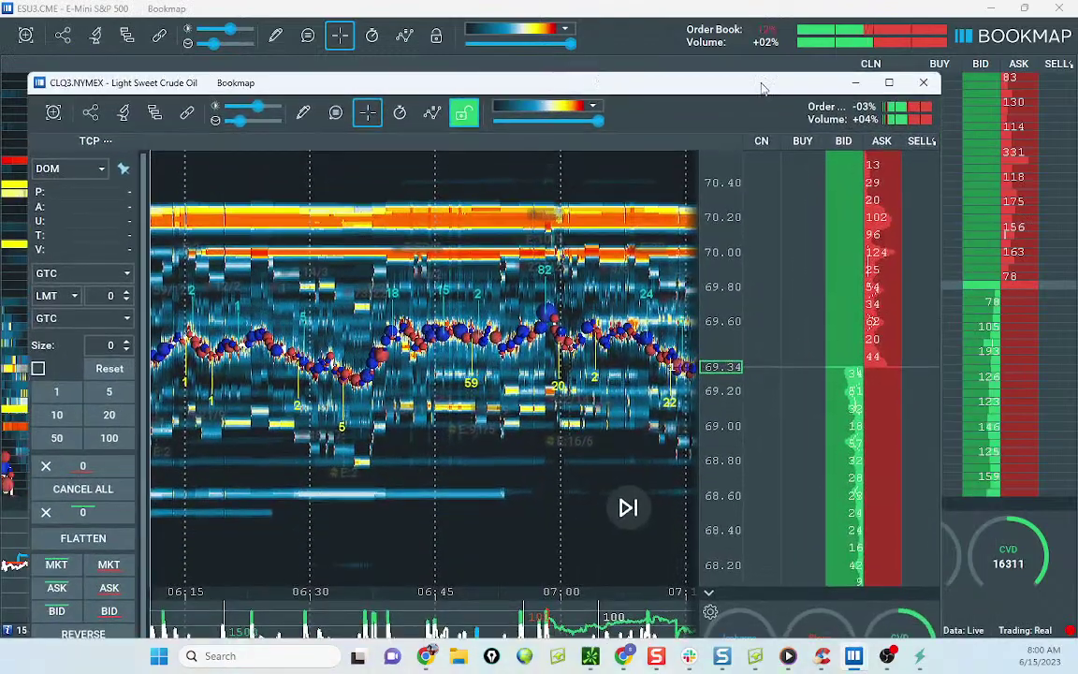
{"action": "left_click", "coordinate": [886, 83]}
{"action": "left_click_drag", "start_coordinate": [807, 190], "coordinate": [342, 180]}
{"action": "scroll", "coordinate": [567, 187], "scroll_direction": "down", "scroll_amount": 5}
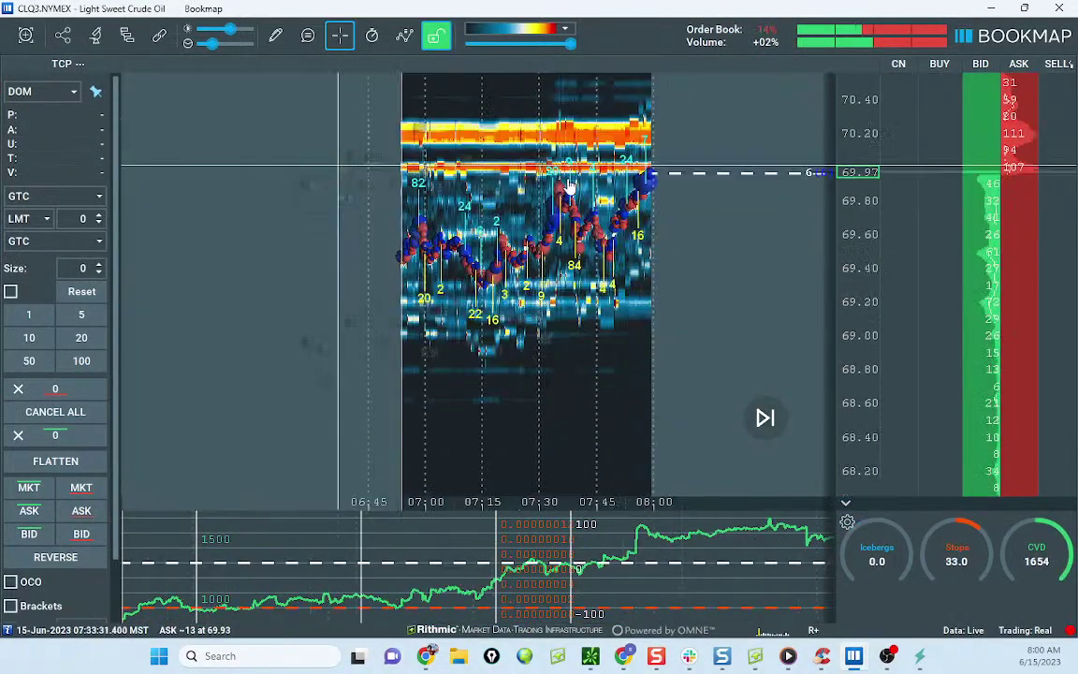
{"action": "left_click_drag", "start_coordinate": [614, 230], "coordinate": [451, 398]}
{"action": "scroll", "coordinate": [867, 218], "scroll_direction": "up", "scroll_amount": 4}
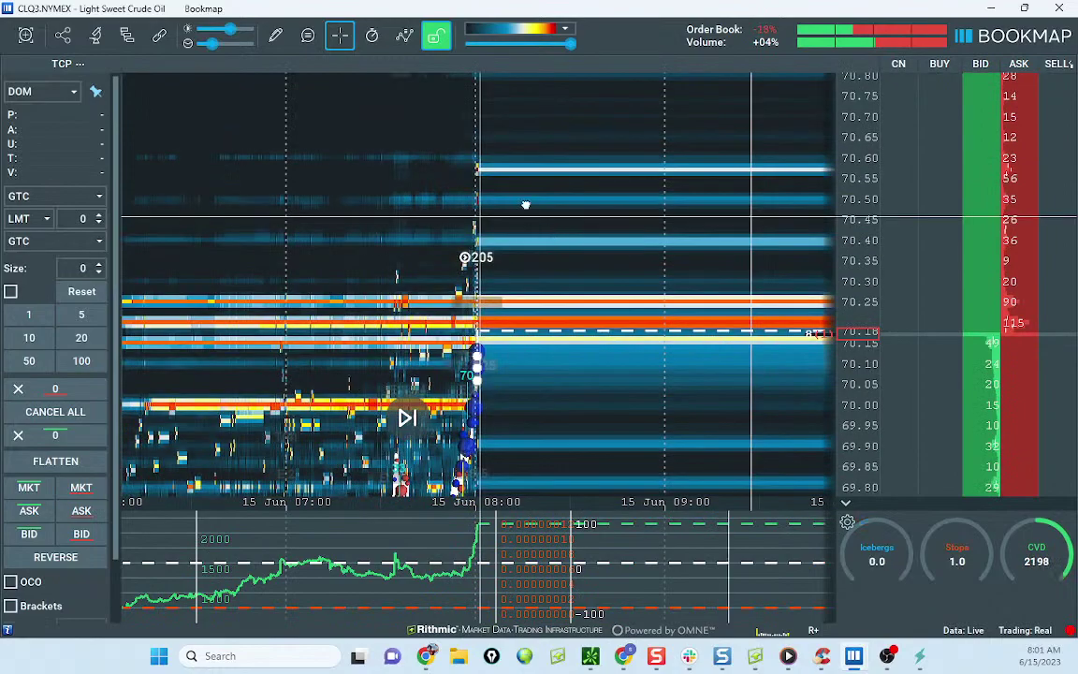
{"action": "left_click_drag", "start_coordinate": [496, 214], "coordinate": [565, 107]}
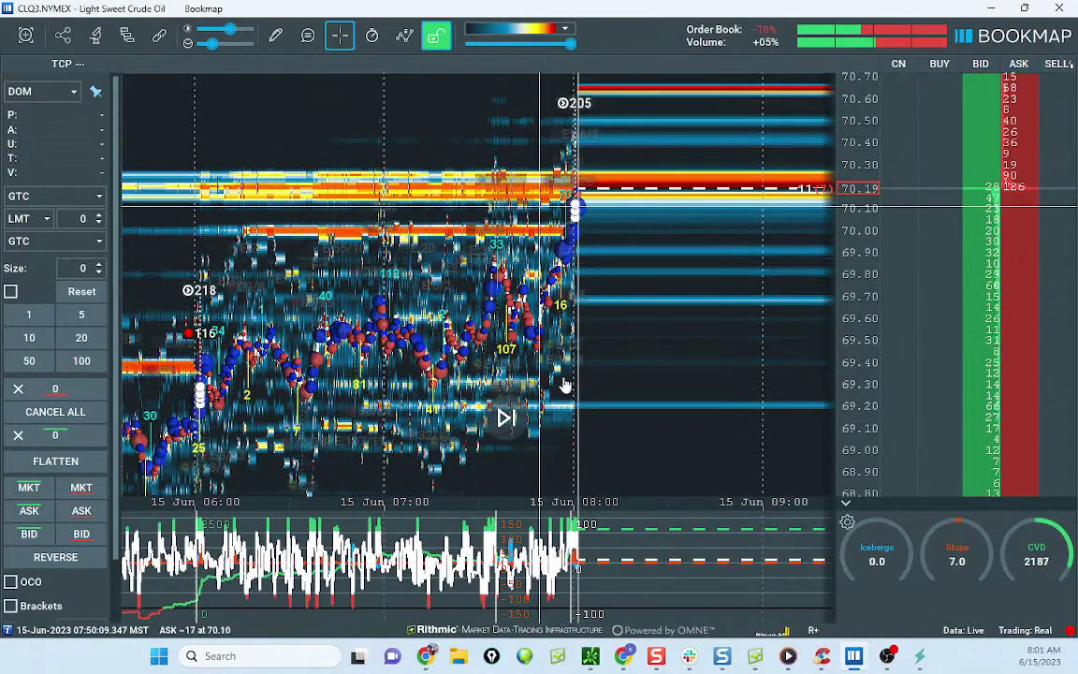
Step: Hide the Delta % line from the crude oil chart's lower graph
{"action": "left_click", "coordinate": [847, 522]}
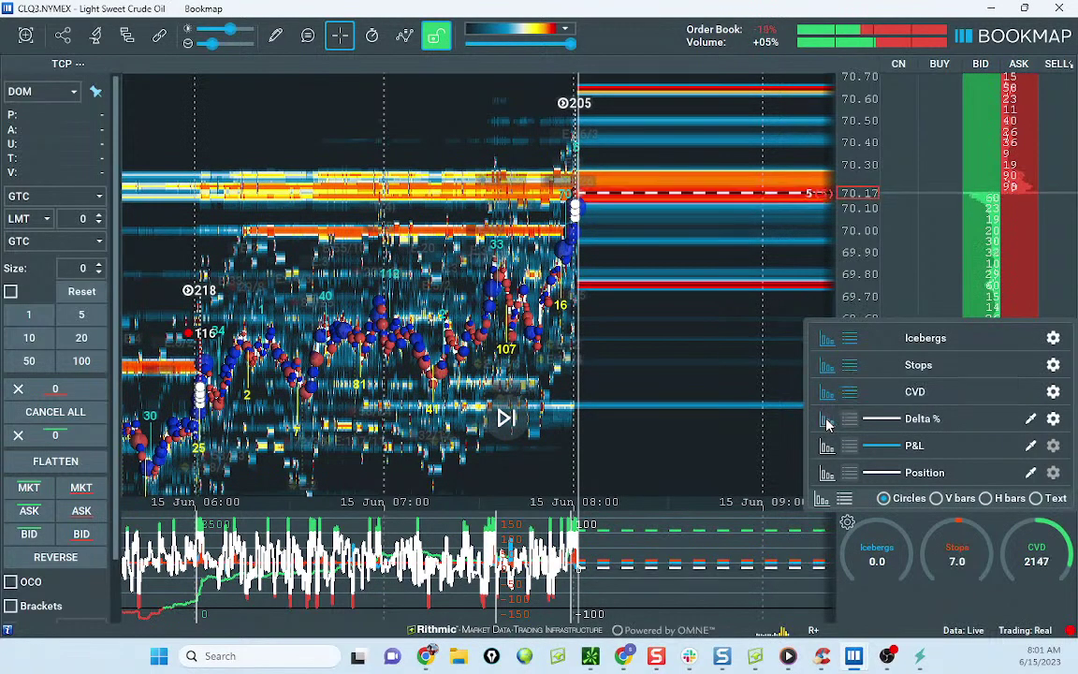
{"action": "left_click", "coordinate": [828, 421]}
{"action": "left_click", "coordinate": [869, 227]}
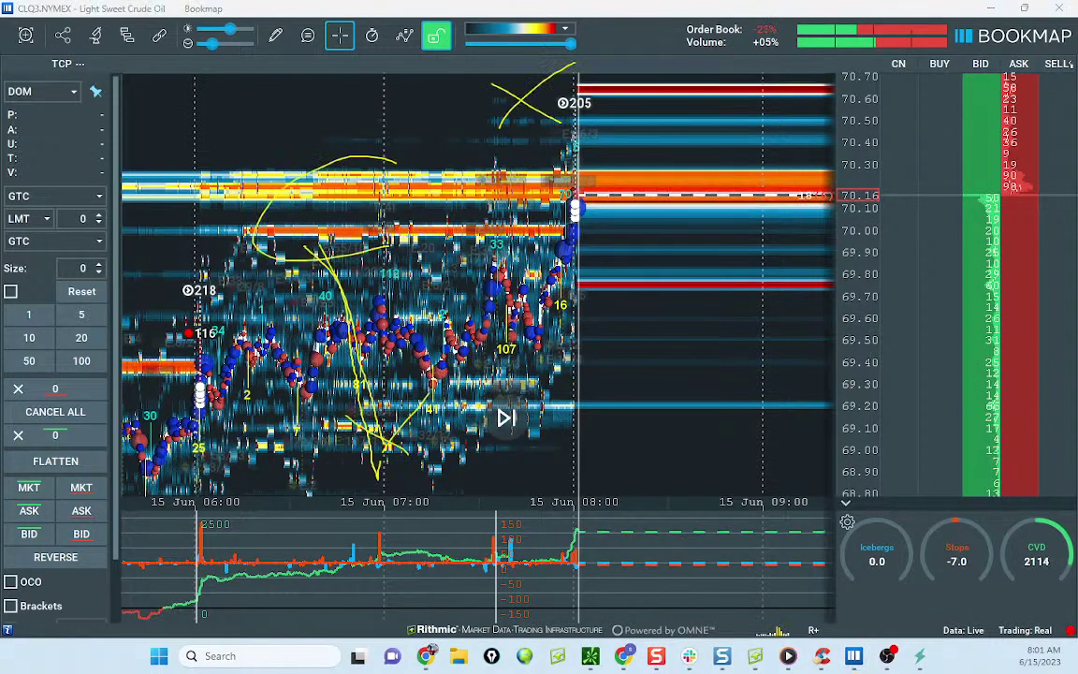
Step: Circle the crude oil liquidity band from about 70.00 to 70.40, sketch falling and rising price paths around it, and clear the drawings
{"action": "key", "text": "ctrl+shift+7"}
{"action": "left_click_drag", "start_coordinate": [496, 140], "coordinate": [141, 200]}
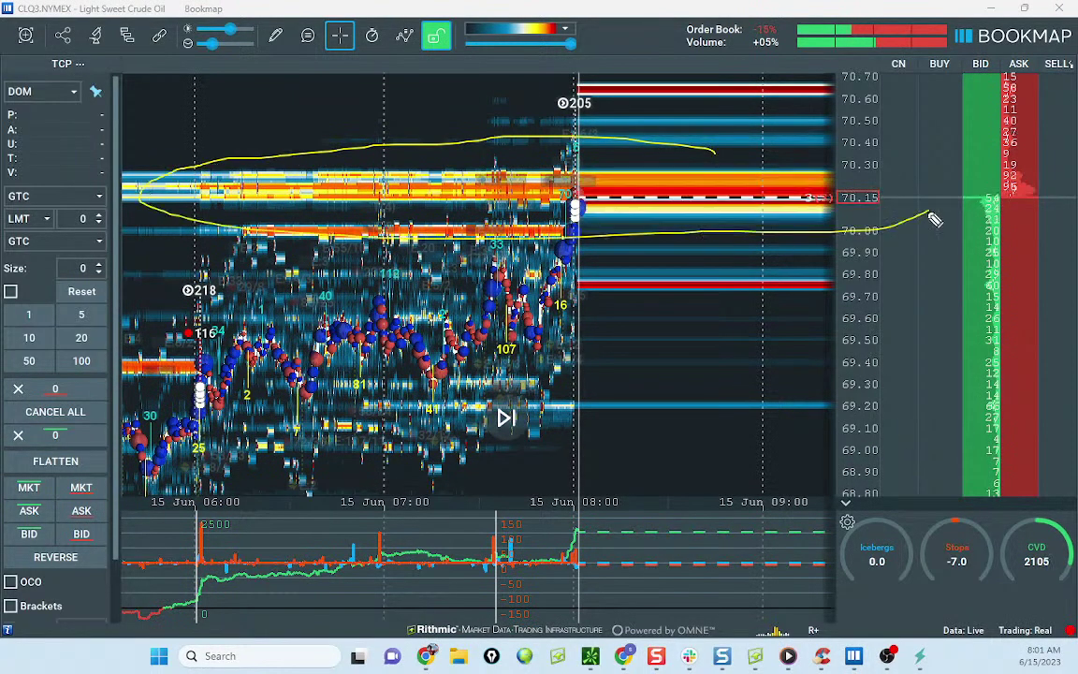
{"action": "left_click_drag", "start_coordinate": [933, 218], "coordinate": [777, 131]}
{"action": "left_click_drag", "start_coordinate": [265, 377], "coordinate": [339, 385]}
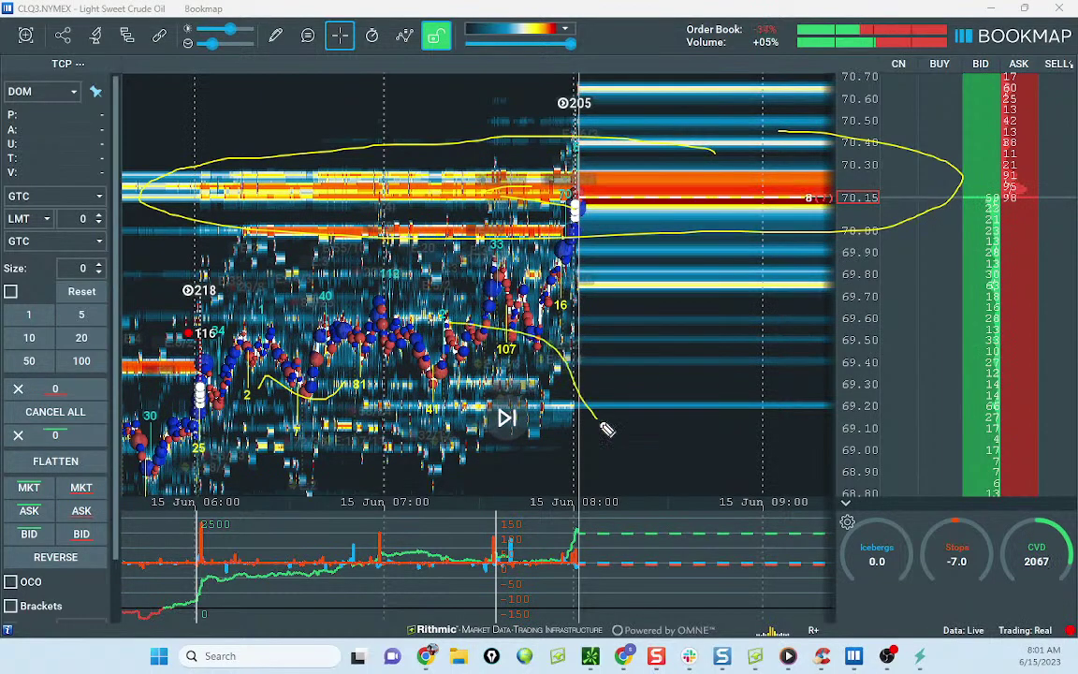
{"action": "mouse_move", "coordinate": [688, 165]}
{"action": "left_mouse_down"}
{"action": "mouse_move", "coordinate": [140, 169]}
{"action": "mouse_move", "coordinate": [985, 247]}
{"action": "mouse_move", "coordinate": [699, 143]}
{"action": "left_mouse_up"}
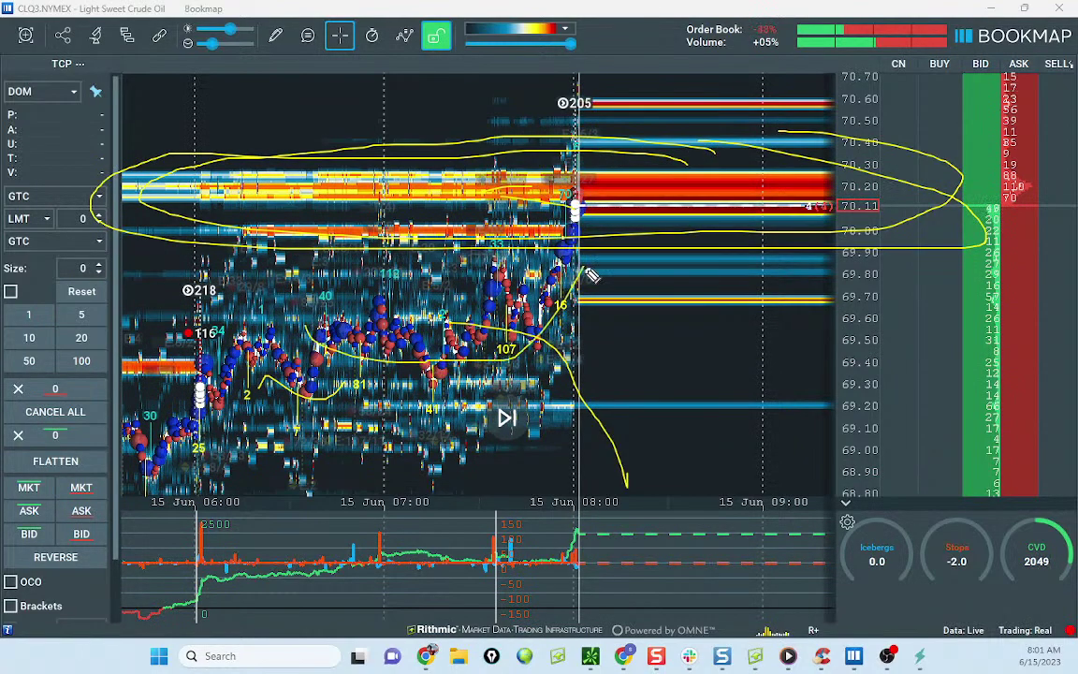
{"action": "left_click_drag", "start_coordinate": [591, 274], "coordinate": [625, 140]}
{"action": "key", "text": "e"}
Step: Circle the ask sizes near 70.20, outline the base around 69.00 to 69.50, and sketch the rise into a marked zone above 70.20
{"action": "left_click_drag", "start_coordinate": [1050, 163], "coordinate": [1019, 199]}
{"action": "left_click_drag", "start_coordinate": [398, 348], "coordinate": [500, 335]}
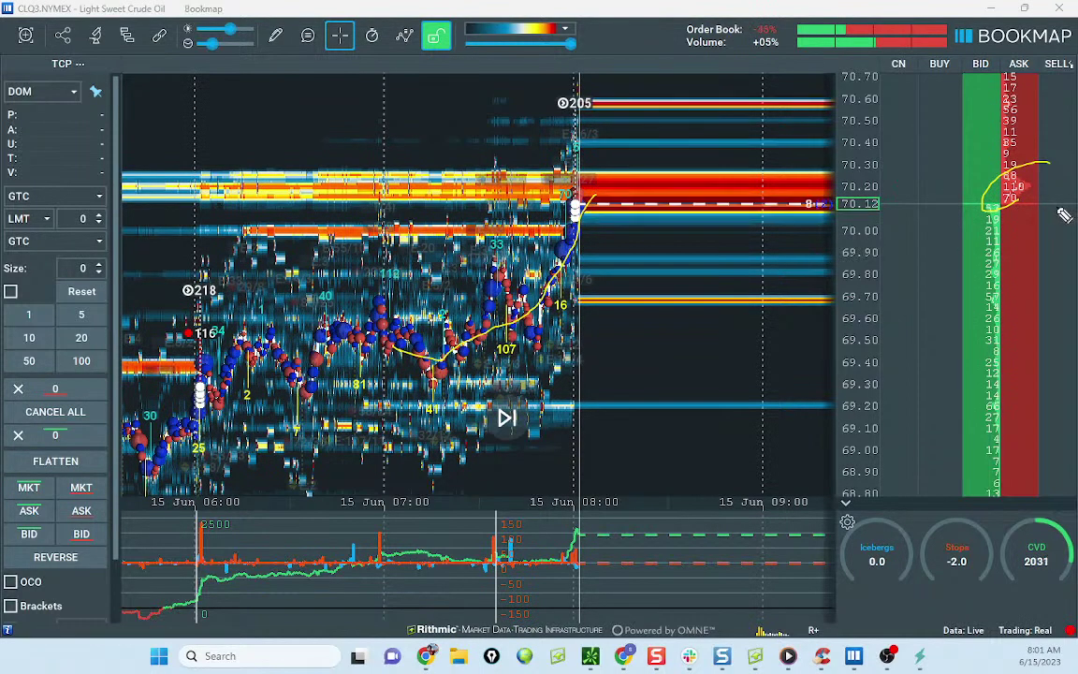
{"action": "mouse_move", "coordinate": [309, 333]}
{"action": "left_mouse_down"}
{"action": "mouse_move", "coordinate": [409, 423]}
{"action": "mouse_move", "coordinate": [605, 282]}
{"action": "mouse_move", "coordinate": [650, 192]}
{"action": "left_mouse_up"}
{"action": "left_click_drag", "start_coordinate": [631, 127], "coordinate": [705, 178]}
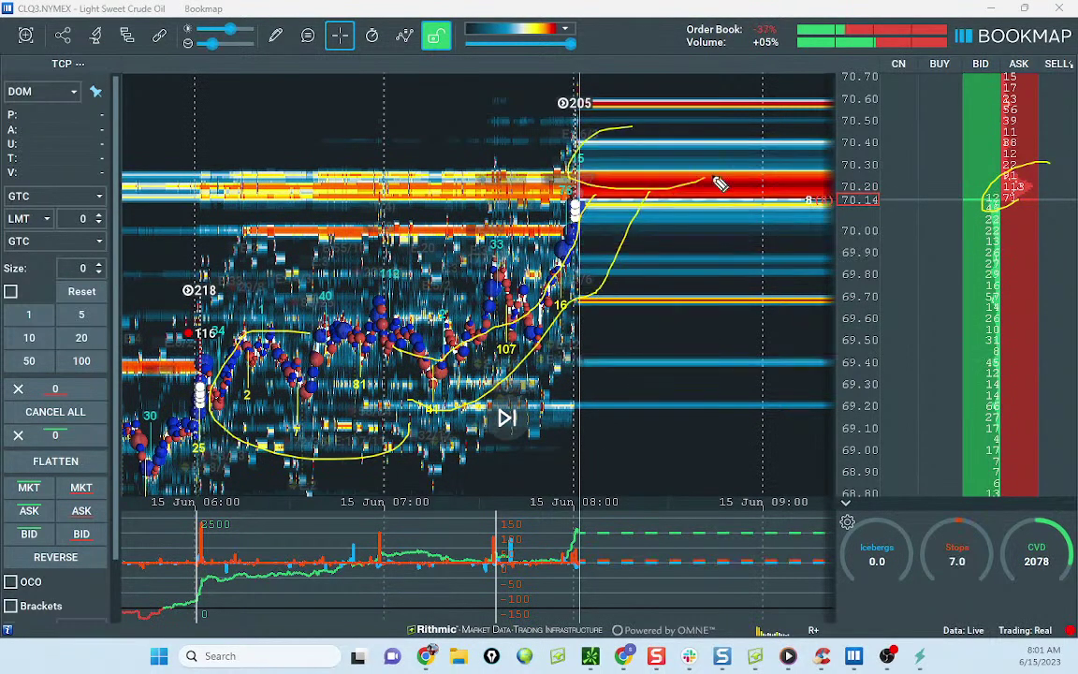
Step: Clear the crude oil drawings and frame the CLQ3.NYMEX chart from 06:30 to 08:30
{"action": "key", "text": "Escape"}
{"action": "scroll", "coordinate": [643, 303], "scroll_direction": "up", "scroll_amount": 3}
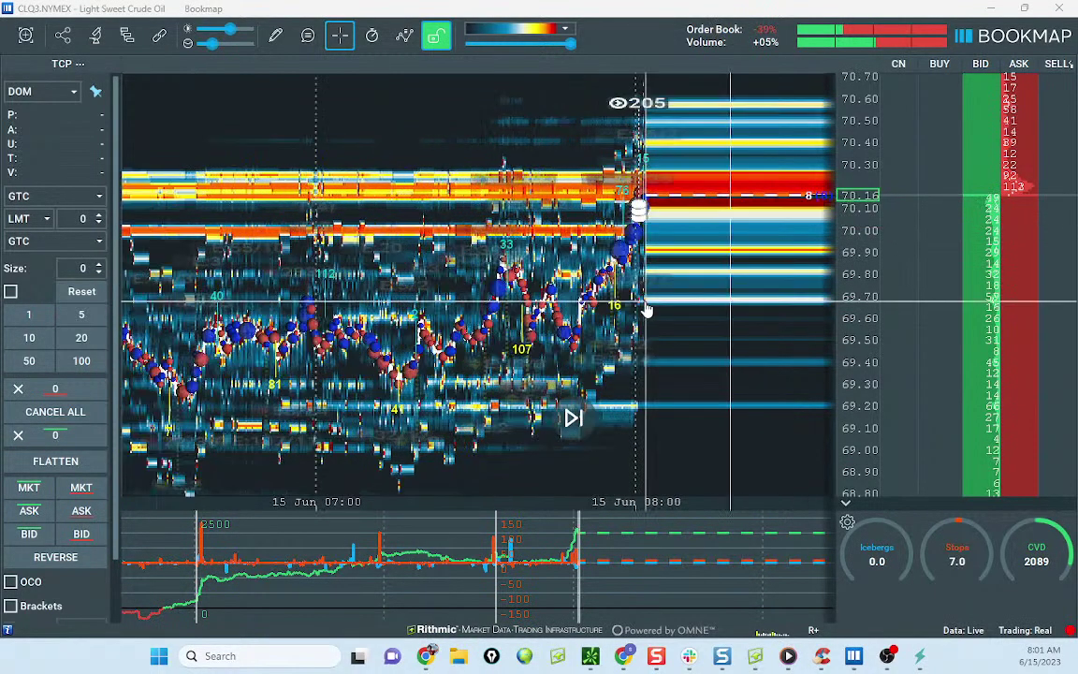
{"action": "scroll", "coordinate": [645, 309], "scroll_direction": "down", "scroll_amount": 2}
{"action": "left_click", "coordinate": [846, 522]}
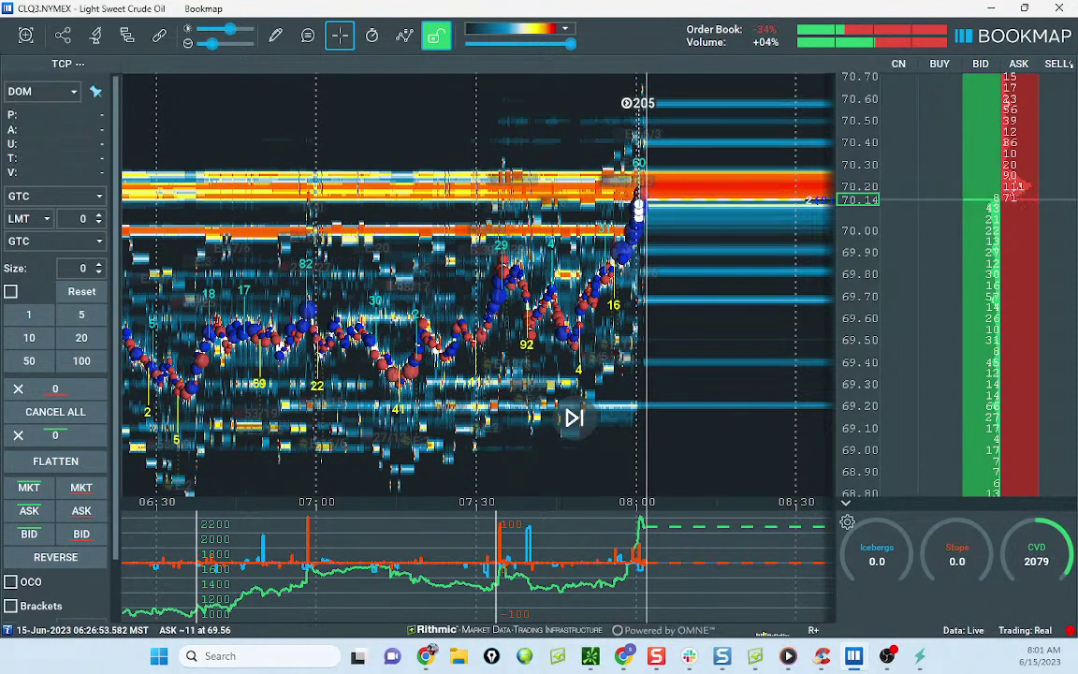
Step: Bring up the CLN3.NYMEX Light Sweet Crude Oil chart, maximize it and frame the price action from 06:00 to 09:00
{"action": "left_click_drag", "start_coordinate": [0, 164], "coordinate": [424, 82]}
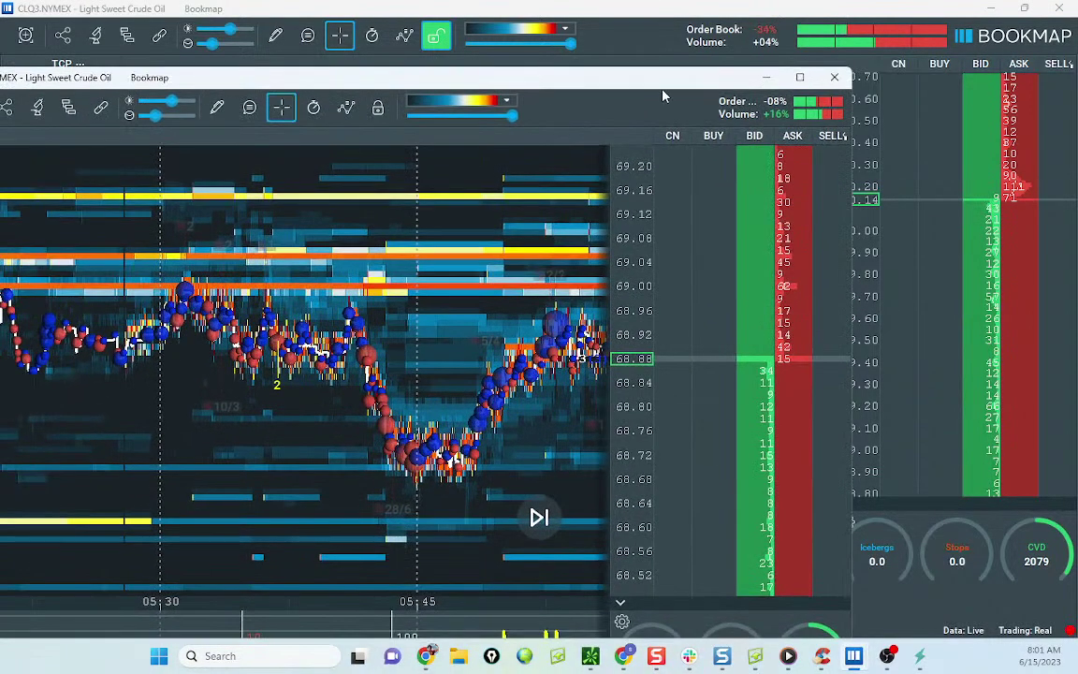
{"action": "left_click", "coordinate": [796, 83]}
{"action": "left_click_drag", "start_coordinate": [652, 219], "coordinate": [301, 245]}
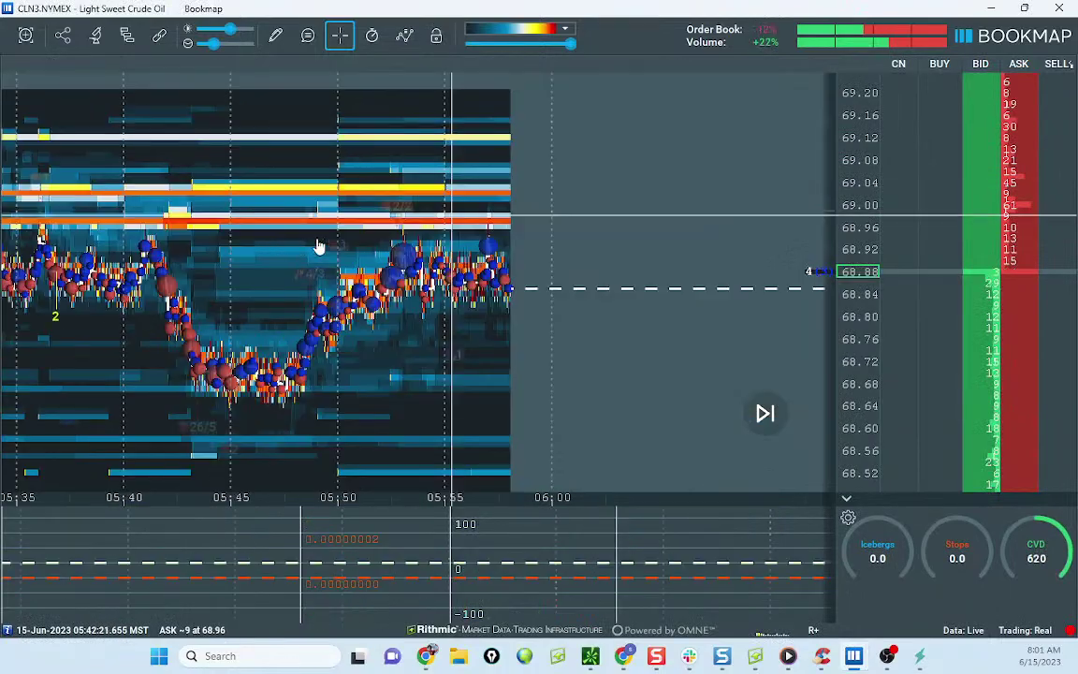
{"action": "scroll", "coordinate": [342, 241], "scroll_direction": "down", "scroll_amount": 4}
{"action": "left_click_drag", "start_coordinate": [400, 236], "coordinate": [333, 403]}
{"action": "left_click_drag", "start_coordinate": [749, 262], "coordinate": [327, 322]}
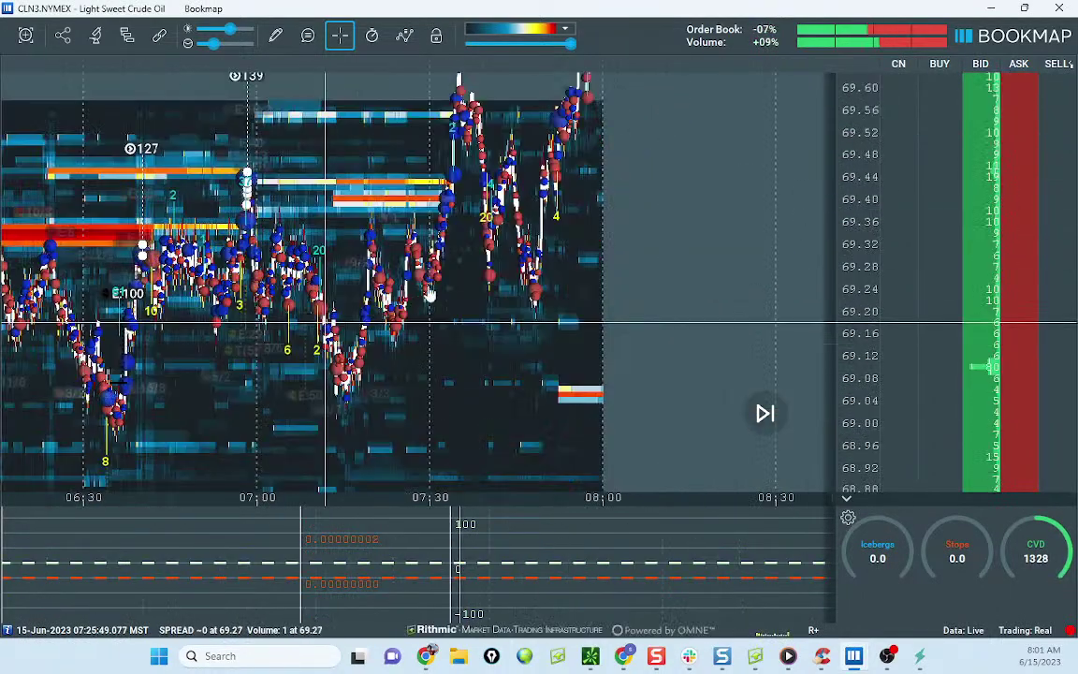
{"action": "scroll", "coordinate": [412, 304], "scroll_direction": "down", "scroll_amount": 3}
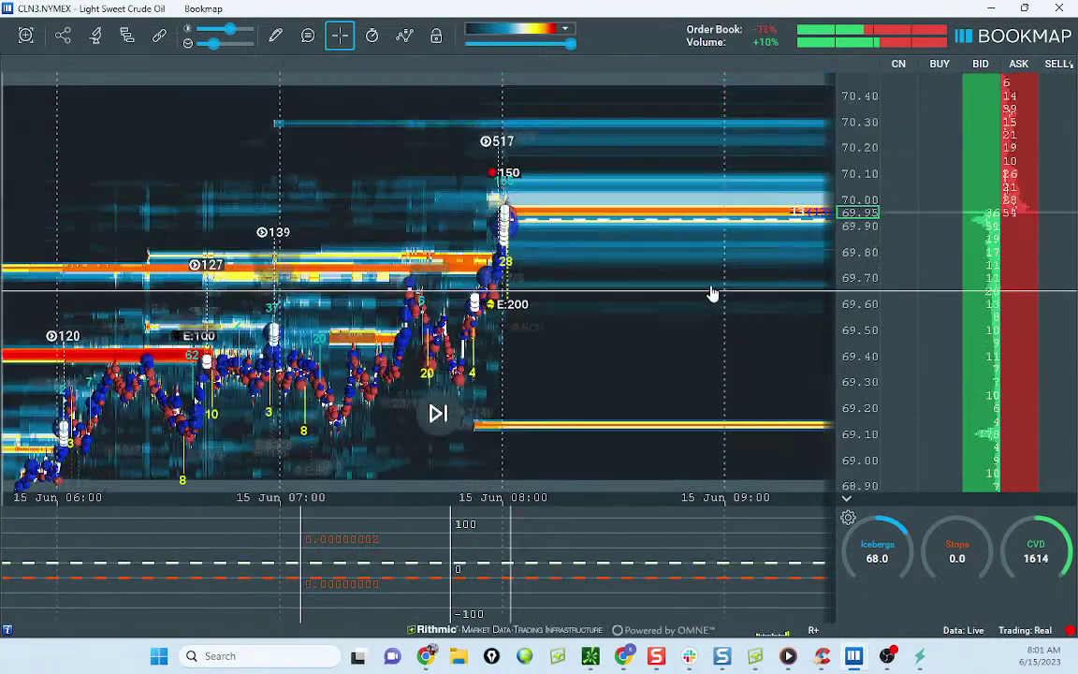
Step: Frame the CLN3 price spike around 08:00 closely, showing 07:56 to 08:04 and prices from about 69.30 to 70.40
{"action": "scroll", "coordinate": [575, 315], "scroll_direction": "up", "scroll_amount": 3}
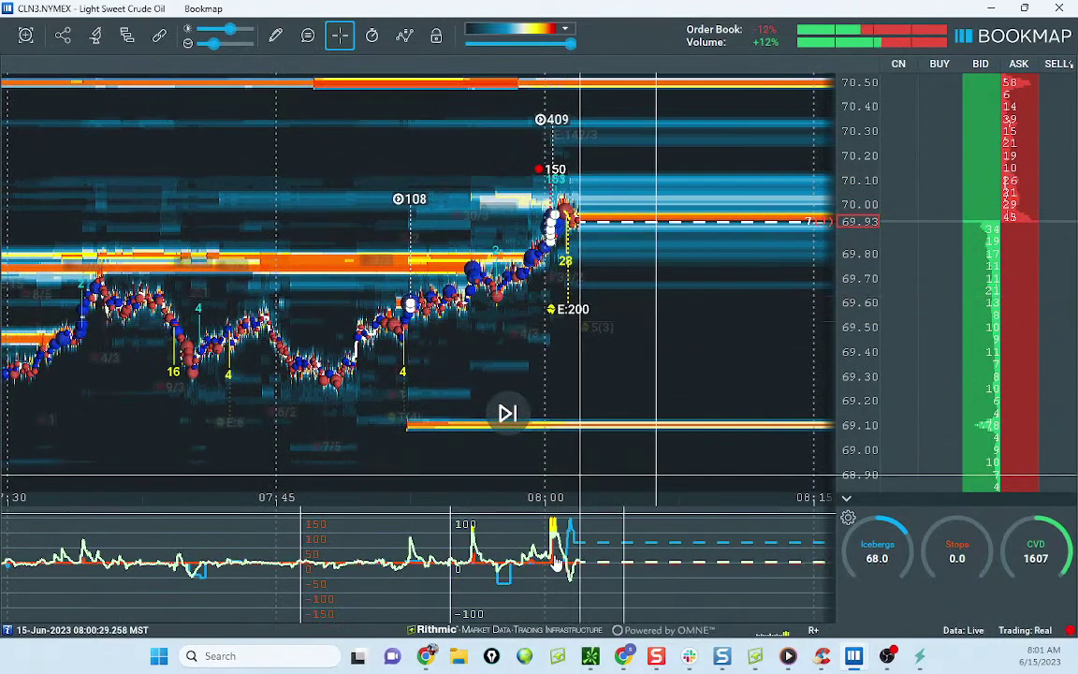
{"action": "scroll", "coordinate": [578, 340], "scroll_direction": "up", "scroll_amount": 5}
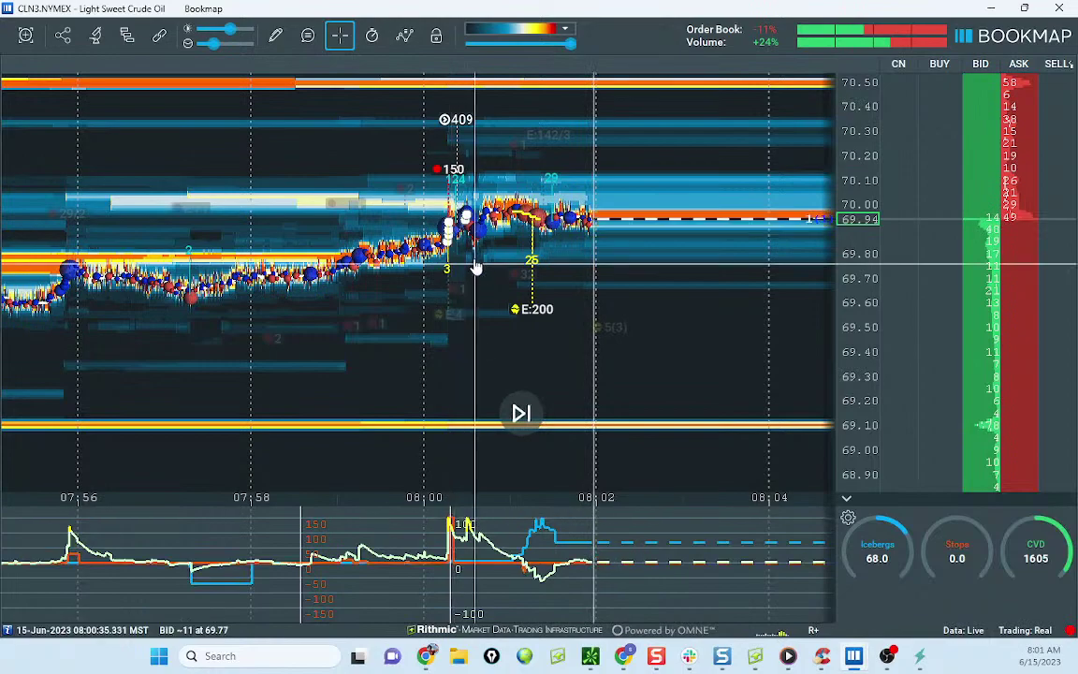
{"action": "left_click_drag", "start_coordinate": [849, 270], "coordinate": [853, 246]}
{"action": "left_click_drag", "start_coordinate": [655, 269], "coordinate": [617, 325]}
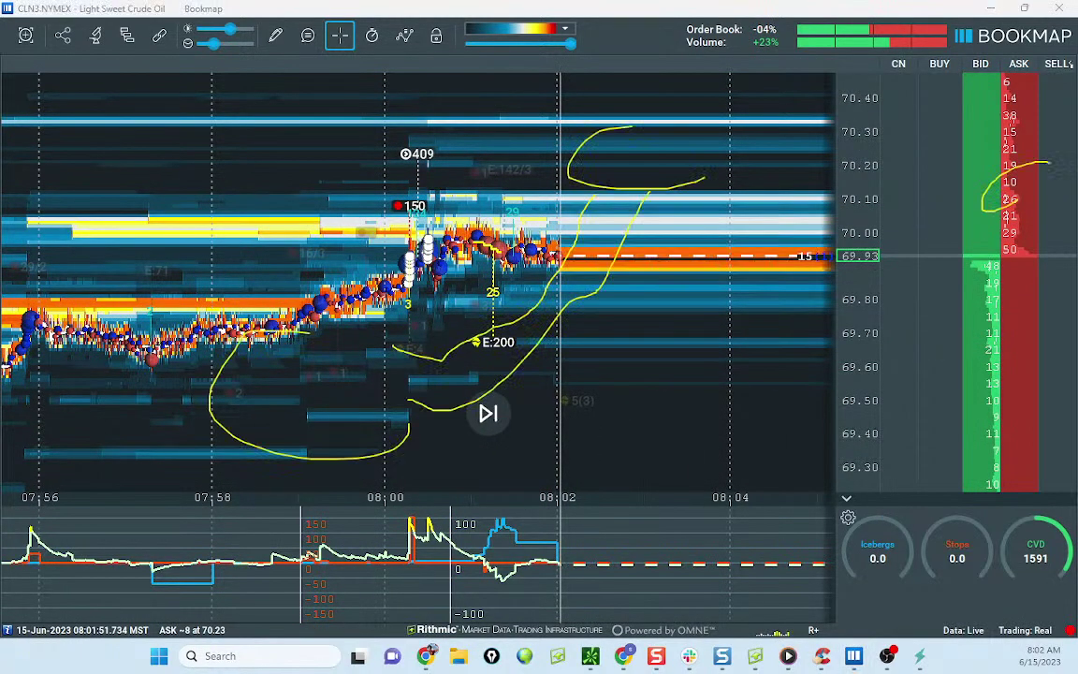
Step: Replace the old drawings with lines near 70.00 and 69.82, circle the 08:00 peaks in the lower graph, and clear the markings
{"action": "key", "text": "ctrl+shift+7"}
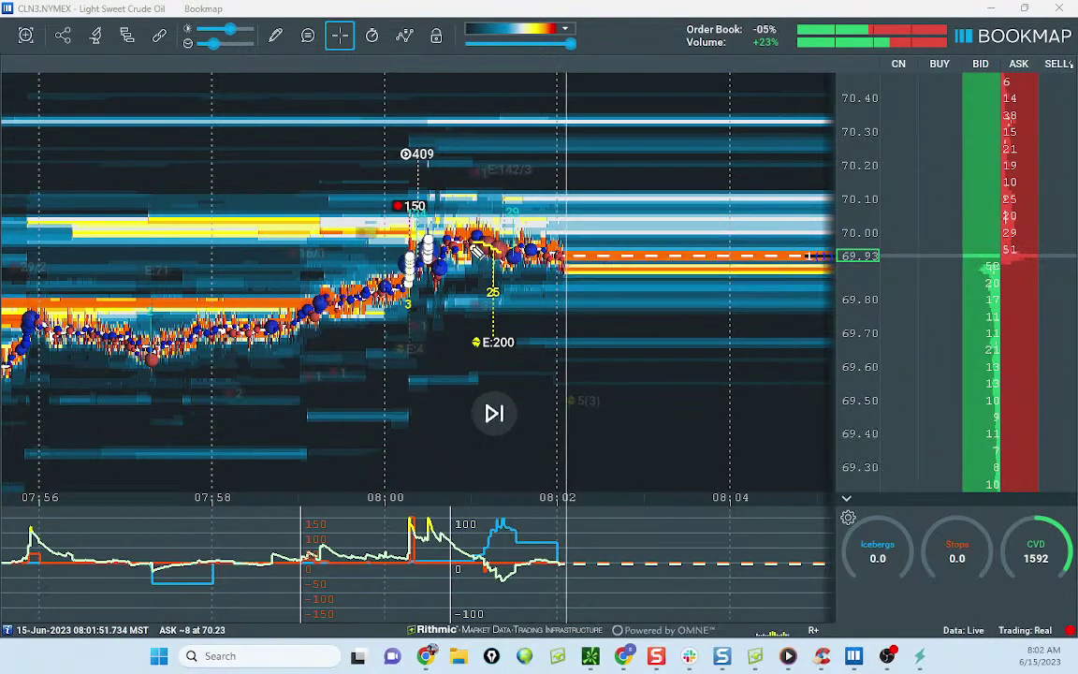
{"action": "left_click_drag", "start_coordinate": [371, 290], "coordinate": [478, 291]}
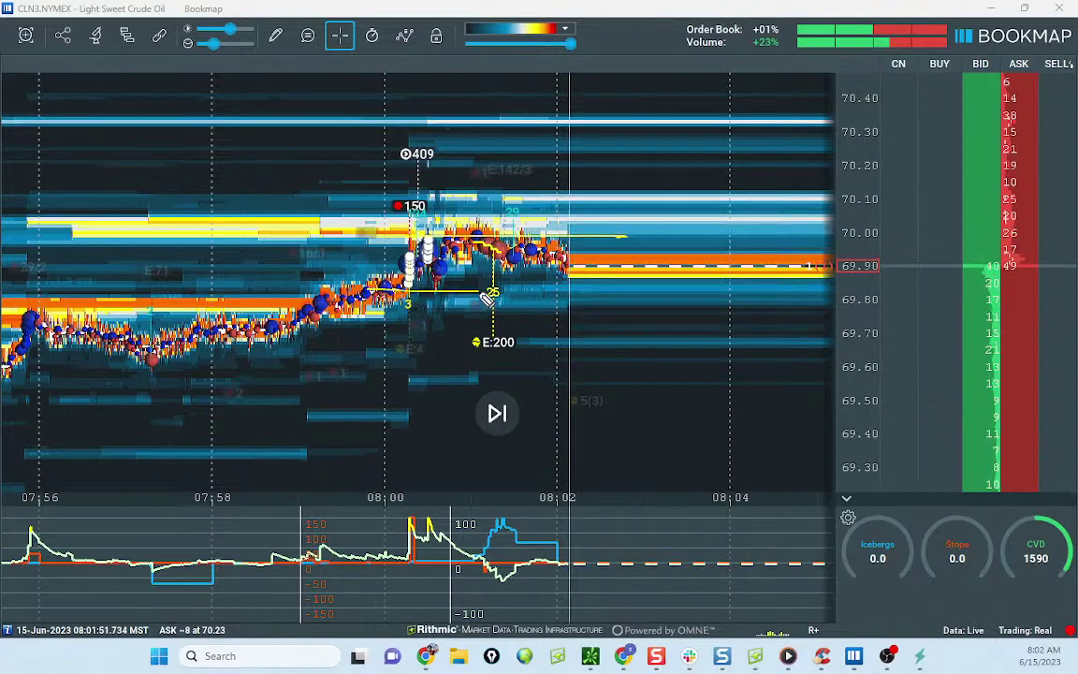
{"action": "left_click_drag", "start_coordinate": [410, 511], "coordinate": [411, 527]}
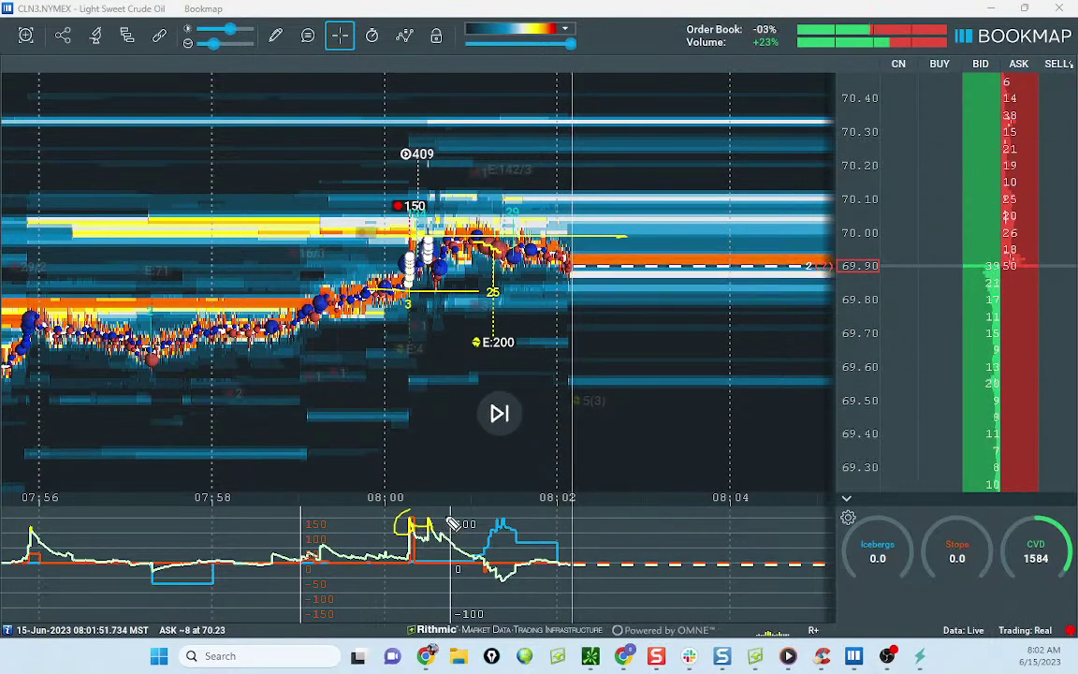
{"action": "key", "text": "Escape"}
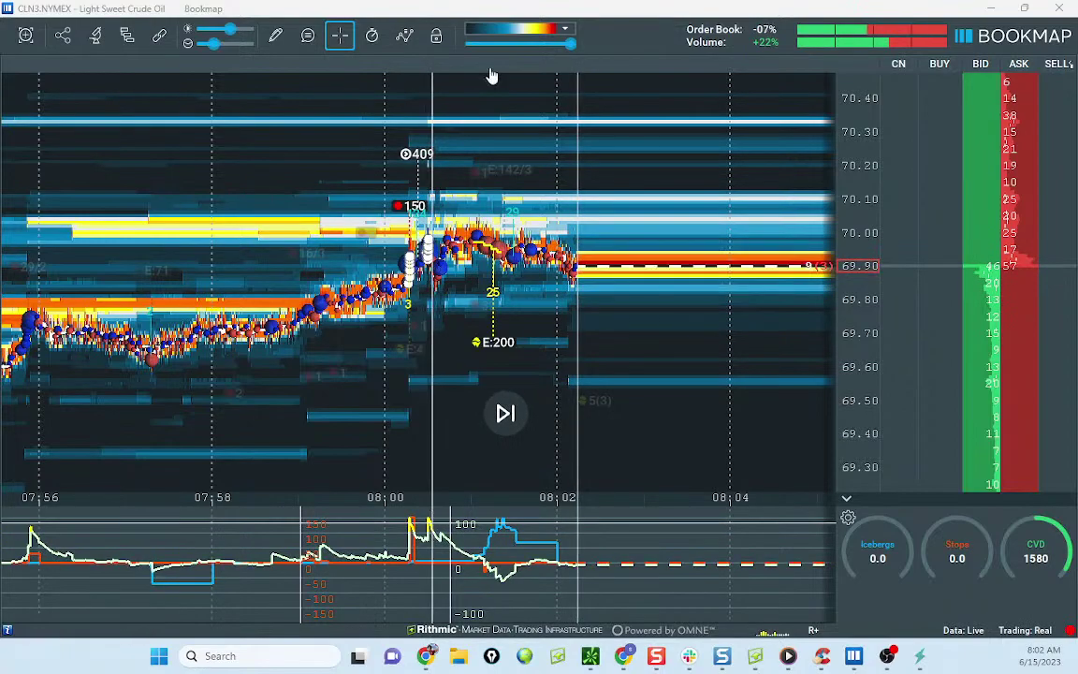
Step: Sketch breakout and retest paths above 70.00 and below about 69.90, mark crosses beside both retests, and clear the drawings
{"action": "left_click_drag", "start_coordinate": [862, 207], "coordinate": [861, 174]}
{"action": "scroll", "coordinate": [660, 217], "scroll_direction": "down", "scroll_amount": 2}
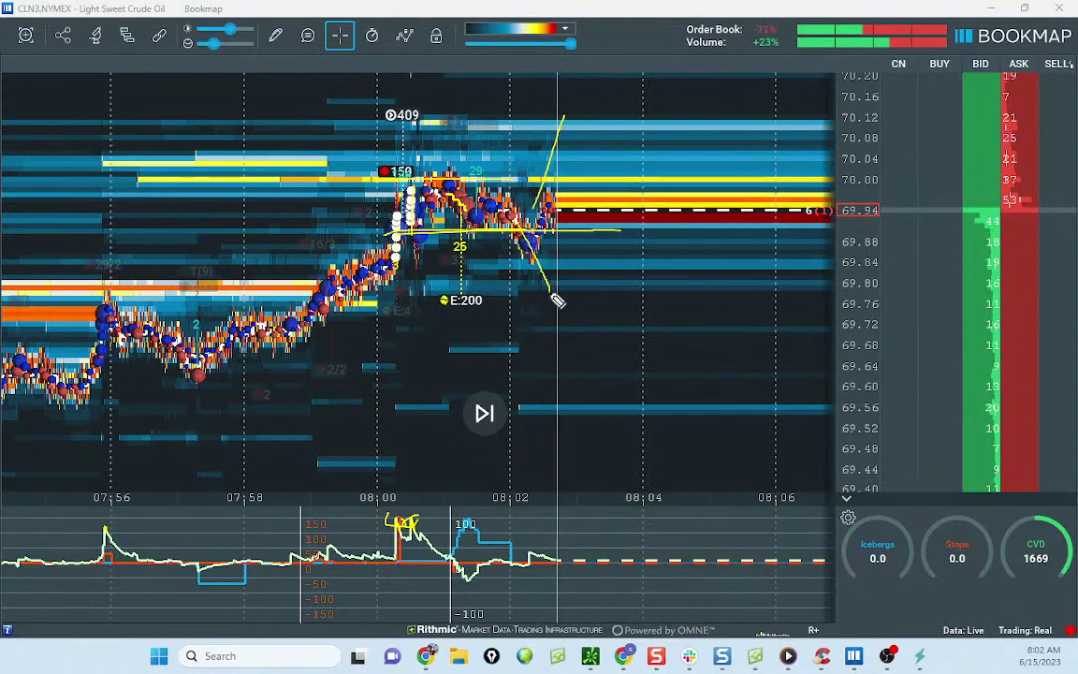
{"action": "mouse_move", "coordinate": [531, 187]}
{"action": "left_mouse_down"}
{"action": "mouse_move", "coordinate": [562, 117]}
{"action": "mouse_move", "coordinate": [602, 178]}
{"action": "mouse_move", "coordinate": [630, 93]}
{"action": "left_mouse_up"}
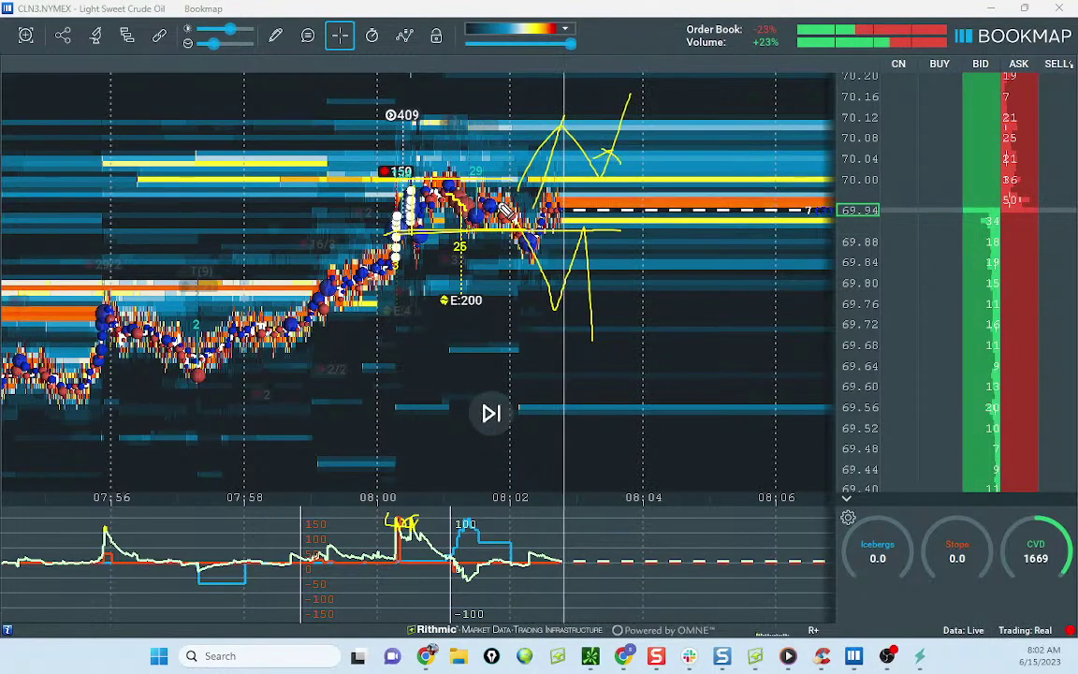
{"action": "mouse_move", "coordinate": [560, 118]}
{"action": "left_mouse_down"}
{"action": "mouse_move", "coordinate": [591, 182]}
{"action": "mouse_move", "coordinate": [610, 166]}
{"action": "mouse_move", "coordinate": [633, 174]}
{"action": "left_mouse_up"}
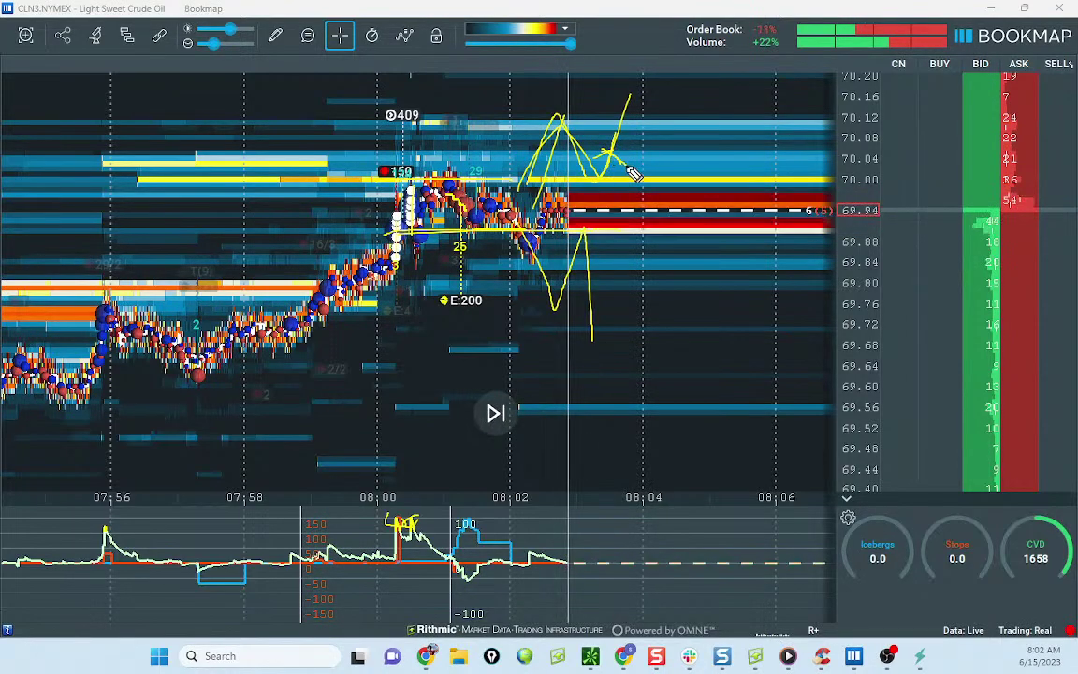
{"action": "mouse_move", "coordinate": [602, 247]}
{"action": "left_mouse_down"}
{"action": "mouse_move", "coordinate": [644, 273]}
{"action": "mouse_move", "coordinate": [632, 260]}
{"action": "left_mouse_up"}
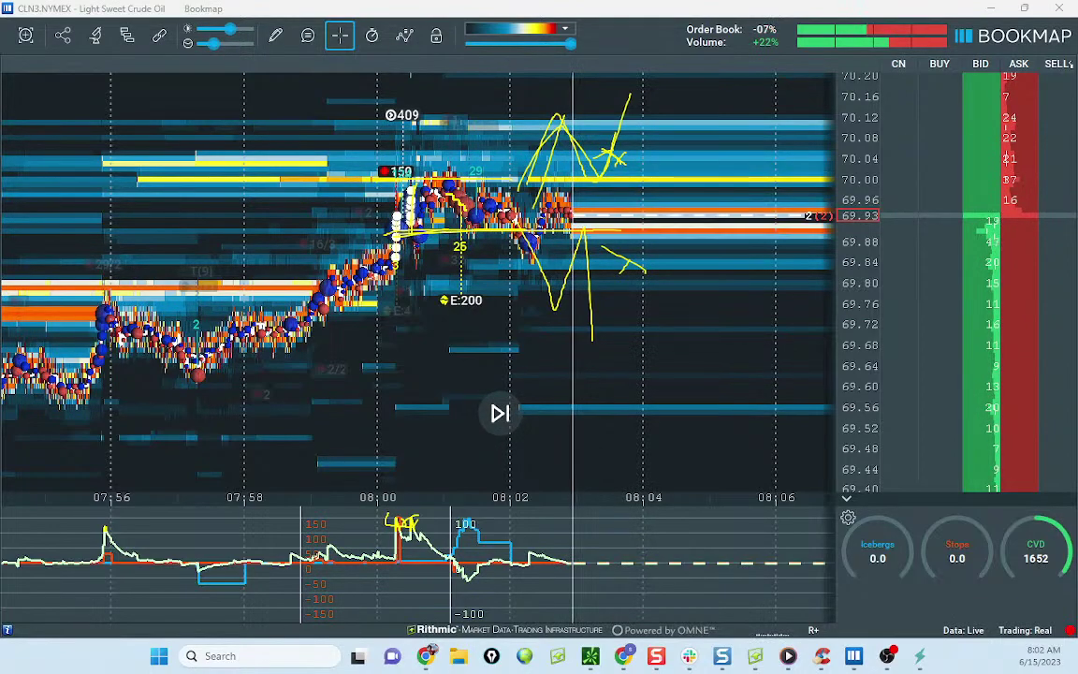
{"action": "key", "text": "e"}
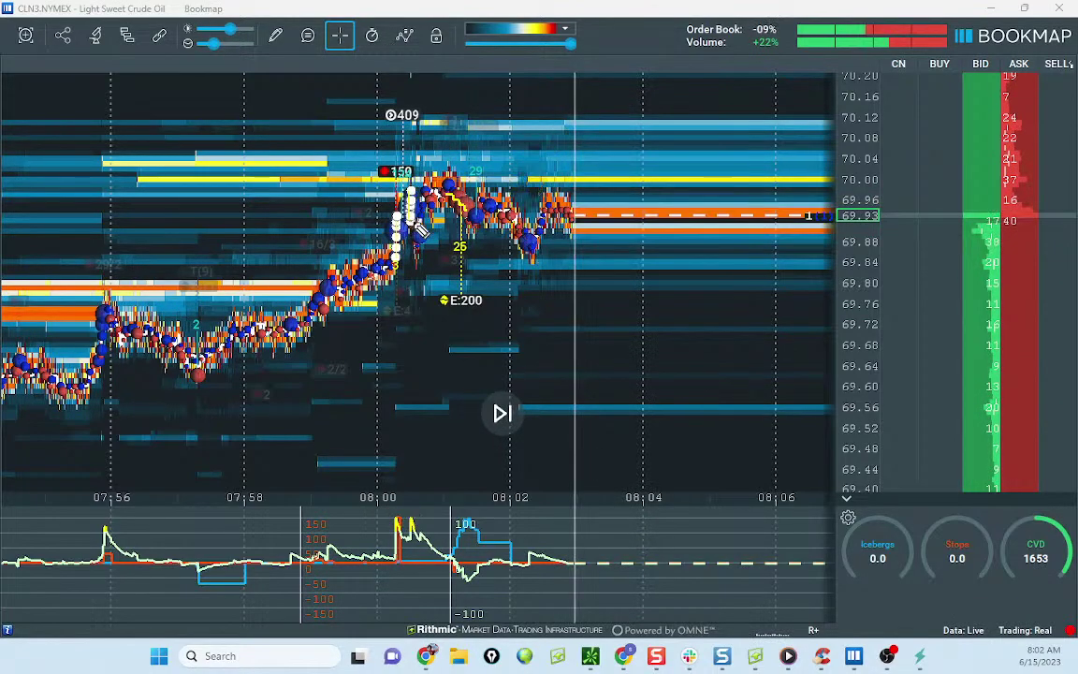
Step: Mark the second lower-graph peak, draw range lines near 70.00 and 69.83, and sketch a retest-and-continuation path beyond each
{"action": "left_click_drag", "start_coordinate": [410, 531], "coordinate": [431, 512]}
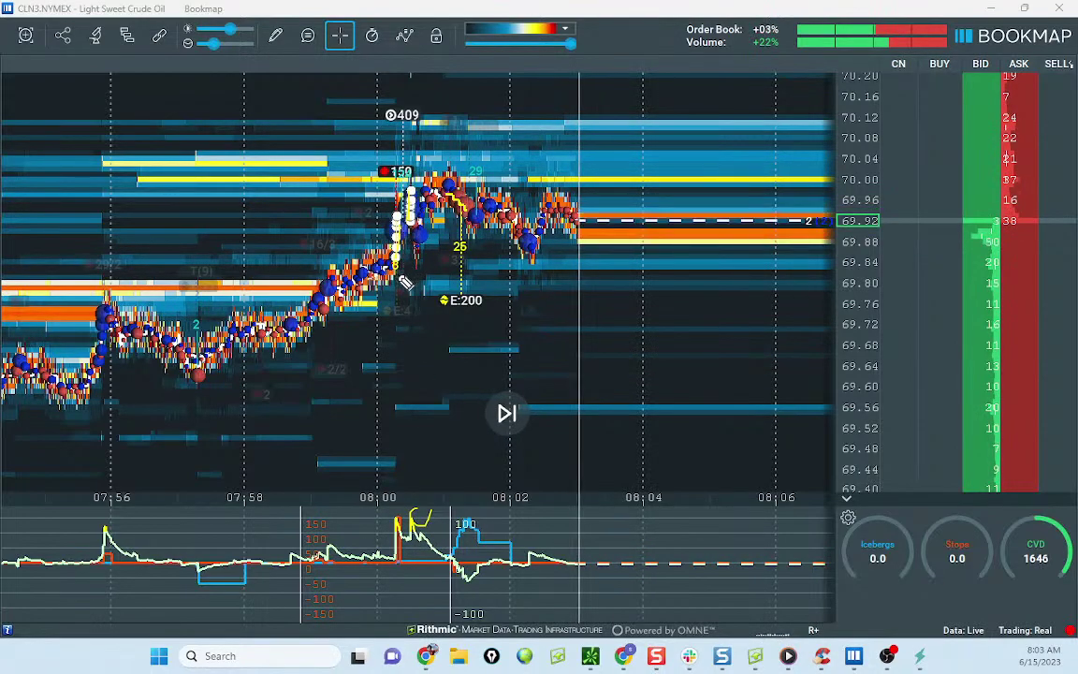
{"action": "left_click_drag", "start_coordinate": [405, 279], "coordinate": [792, 278]}
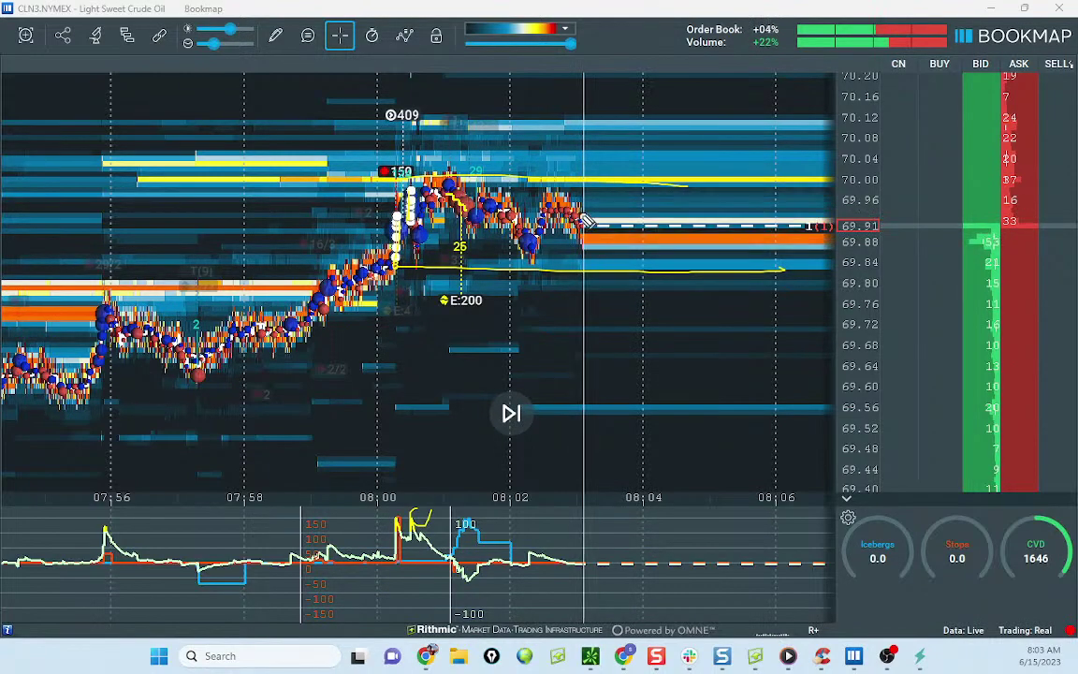
{"action": "left_click_drag", "start_coordinate": [582, 221], "coordinate": [639, 90]}
{"action": "left_click_drag", "start_coordinate": [566, 266], "coordinate": [610, 335]}
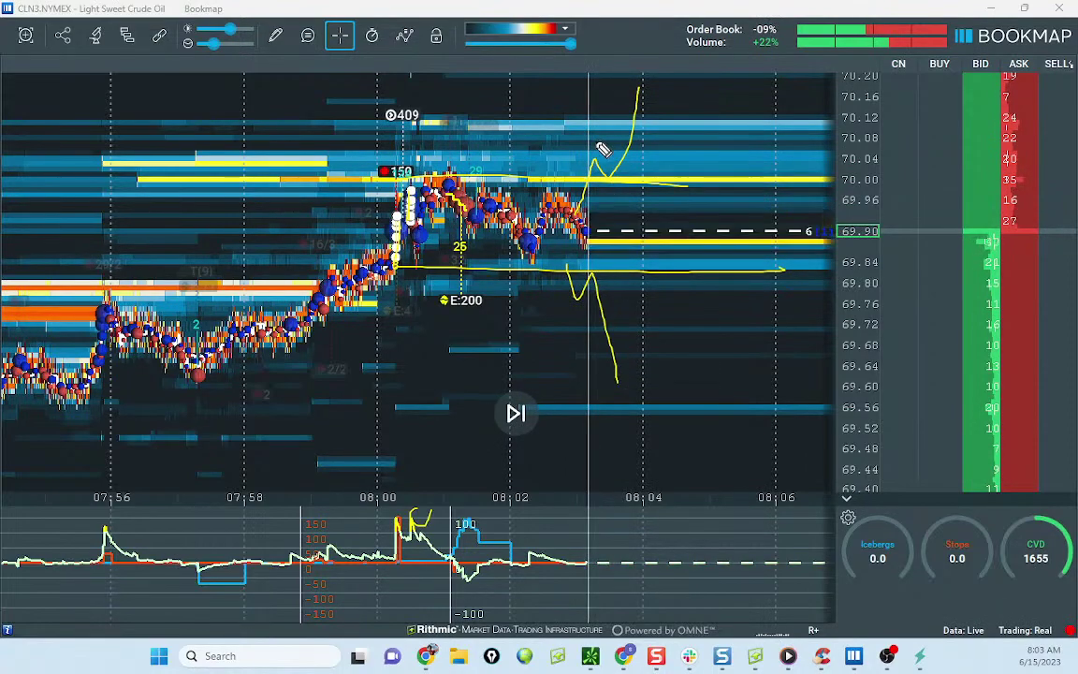
{"action": "left_click_drag", "start_coordinate": [623, 156], "coordinate": [630, 164]}
{"action": "left_click_drag", "start_coordinate": [634, 156], "coordinate": [617, 162]}
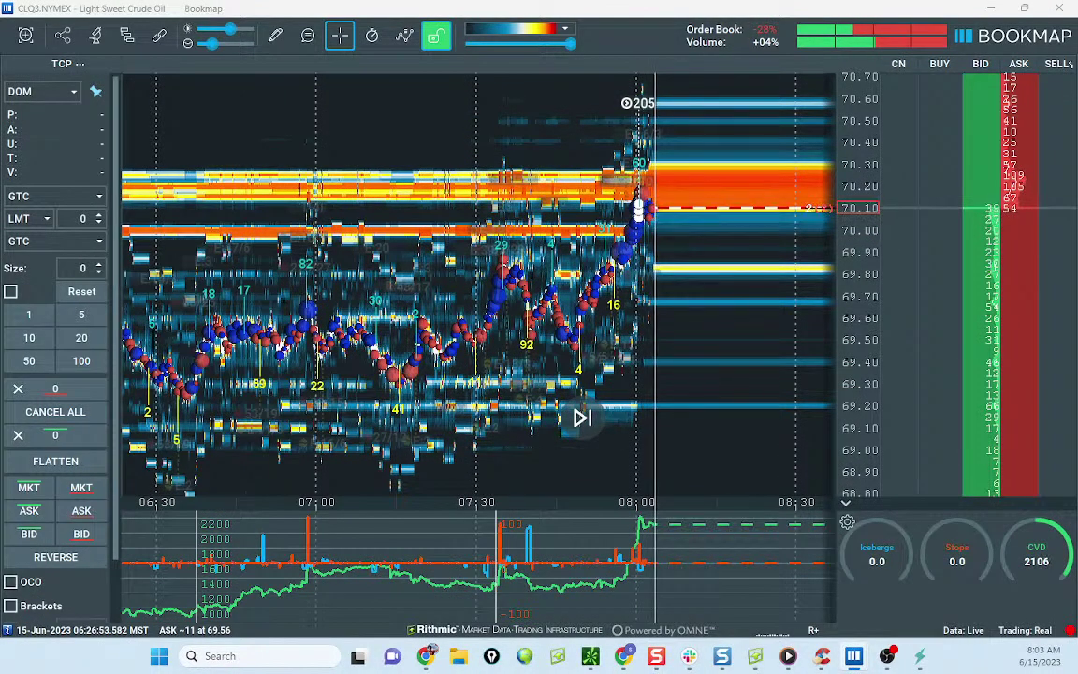
Step: Return to the CLQ3.NYMEX chart and frame the 70.10 to 70.30 liquidity band around 08:00
{"action": "scroll", "coordinate": [740, 203], "scroll_direction": "up", "scroll_amount": 2}
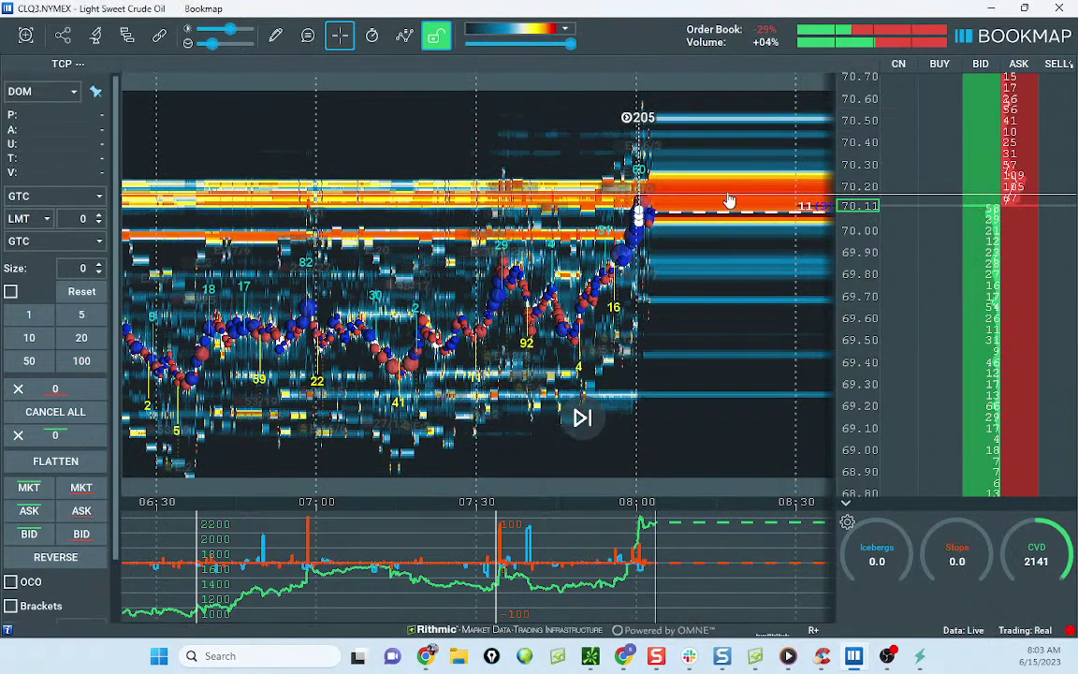
{"action": "left_click_drag", "start_coordinate": [727, 205], "coordinate": [605, 196]}
{"action": "scroll", "coordinate": [949, 215], "scroll_direction": "up", "scroll_amount": 2}
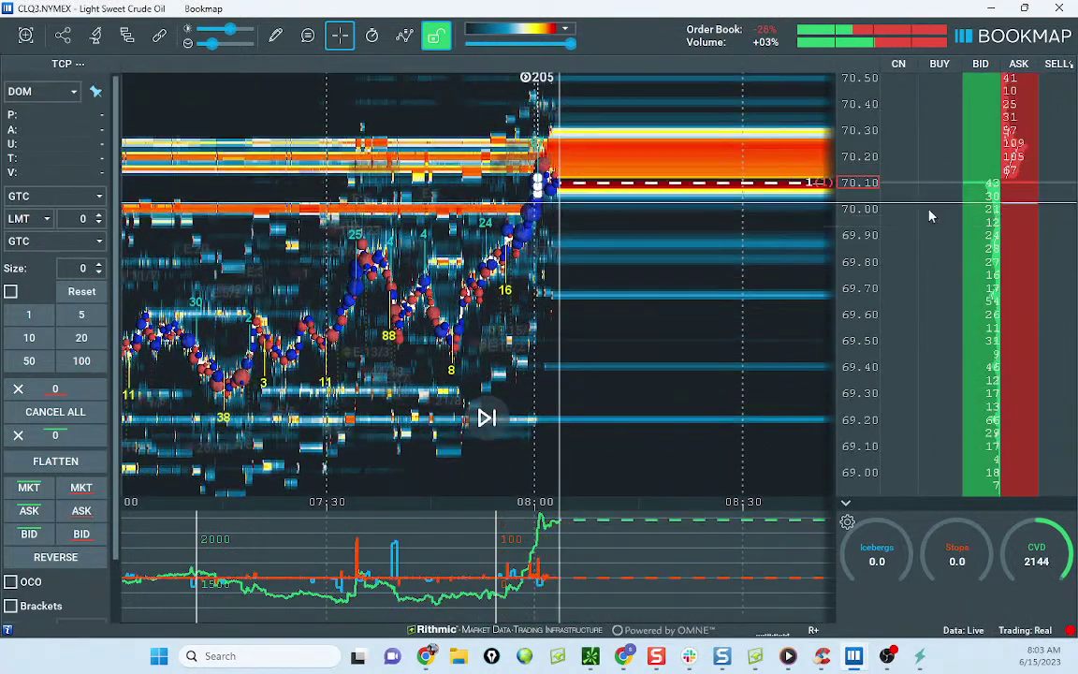
Step: On the ESU3.CME chart, sketch the fall from about 4442.25 and the climb back, cross the retest, and clear the drawing
{"action": "left_click_drag", "start_coordinate": [713, 218], "coordinate": [719, 266]}
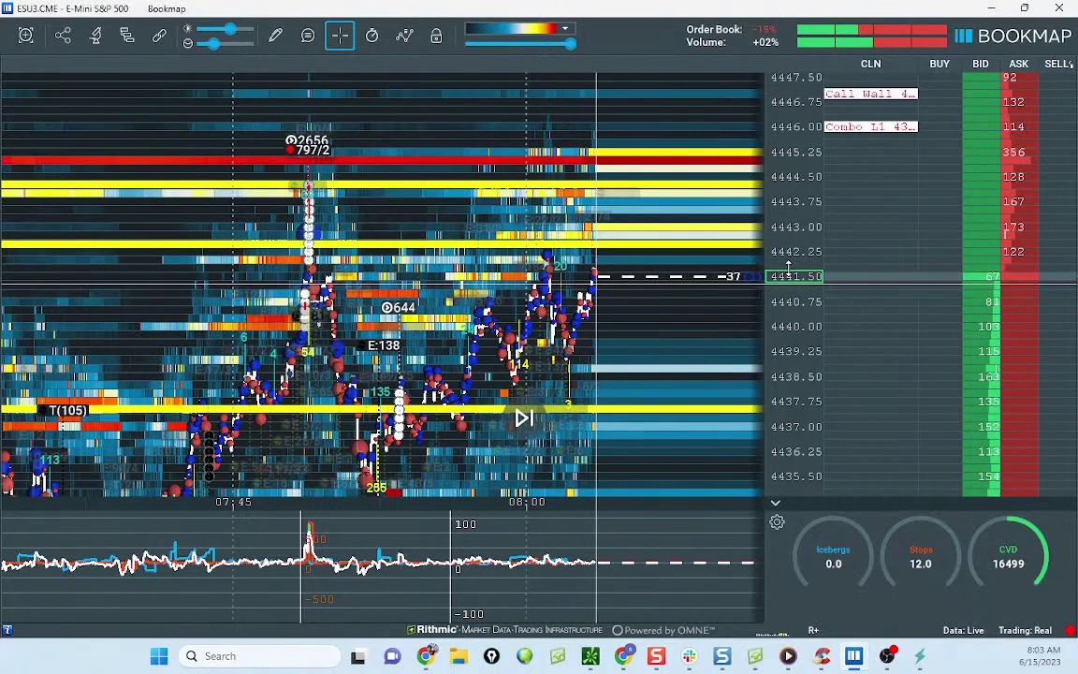
{"action": "key", "text": "ctrl+shift+3"}
{"action": "key", "text": "ctrl+shift+6"}
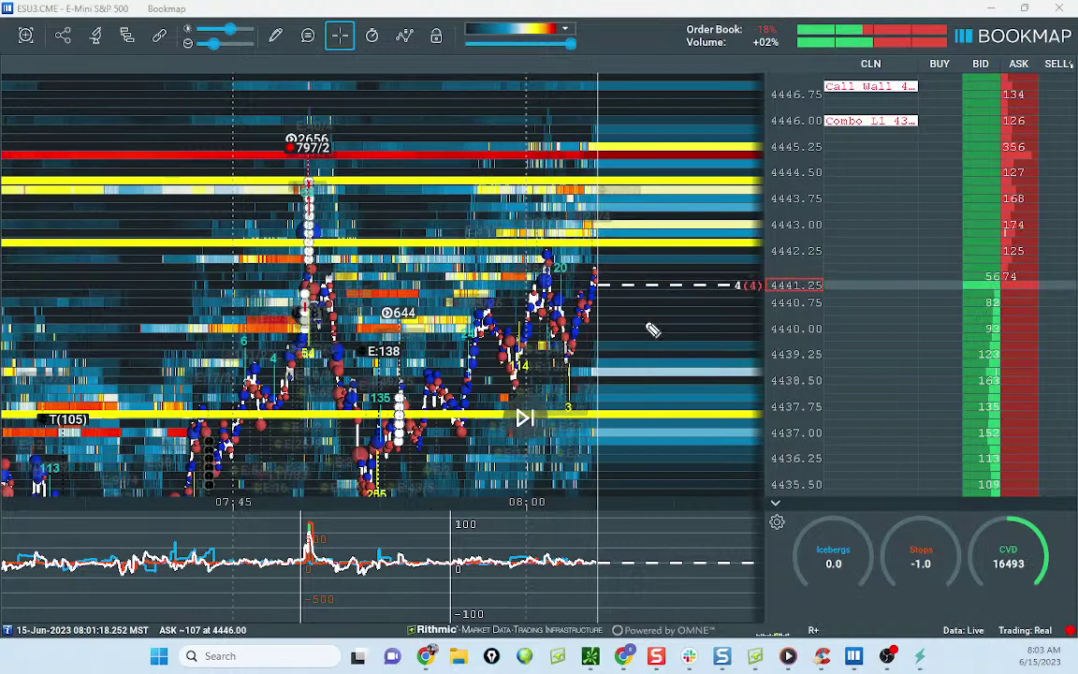
{"action": "mouse_move", "coordinate": [309, 245]}
{"action": "left_mouse_down"}
{"action": "mouse_move", "coordinate": [404, 522]}
{"action": "mouse_move", "coordinate": [578, 287]}
{"action": "mouse_move", "coordinate": [570, 249]}
{"action": "mouse_move", "coordinate": [560, 251]}
{"action": "mouse_move", "coordinate": [593, 268]}
{"action": "mouse_move", "coordinate": [559, 263]}
{"action": "left_mouse_up"}
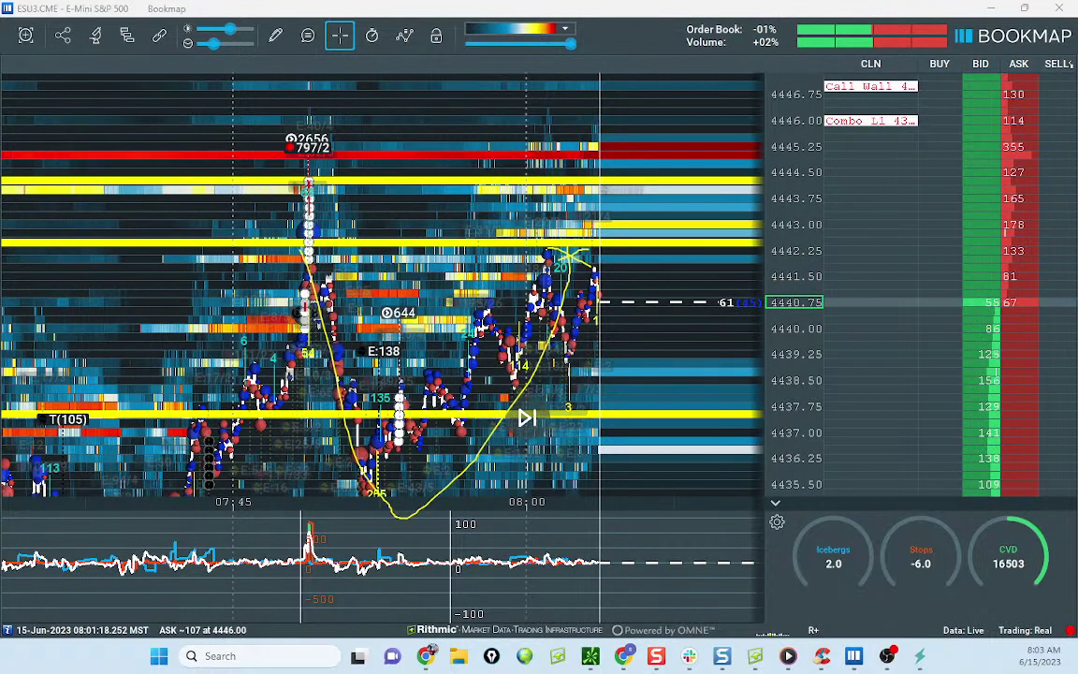
{"action": "key", "text": "Escape"}
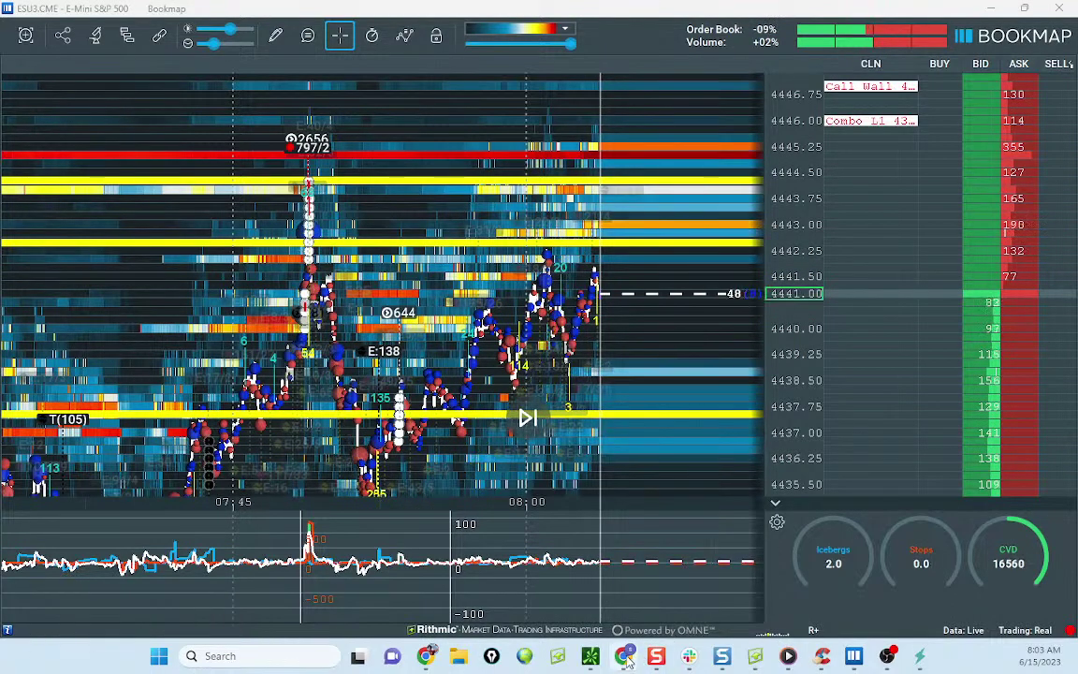
Step: Switch to the ATR Reversion Calcs spreadsheet in the browser and check the entry price of the ES 1 ATR long strategy
{"action": "left_click", "coordinate": [624, 656]}
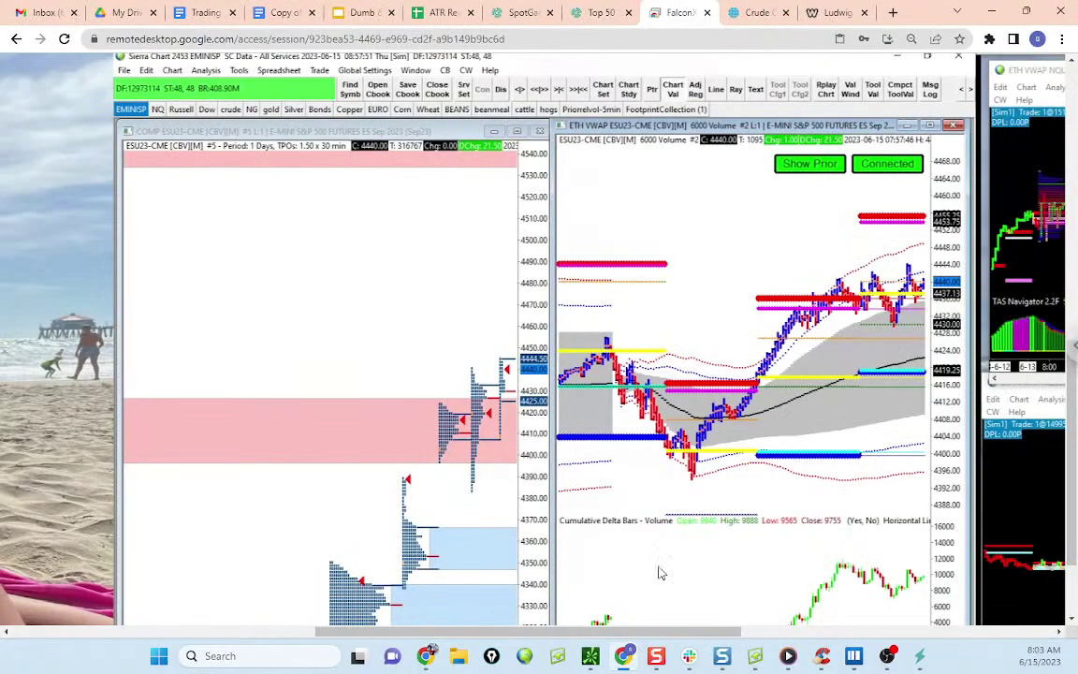
{"action": "left_click", "coordinate": [441, 13]}
{"action": "scroll", "coordinate": [793, 334], "scroll_direction": "down", "scroll_amount": 2}
{"action": "scroll", "coordinate": [744, 349], "scroll_direction": "up", "scroll_amount": 3}
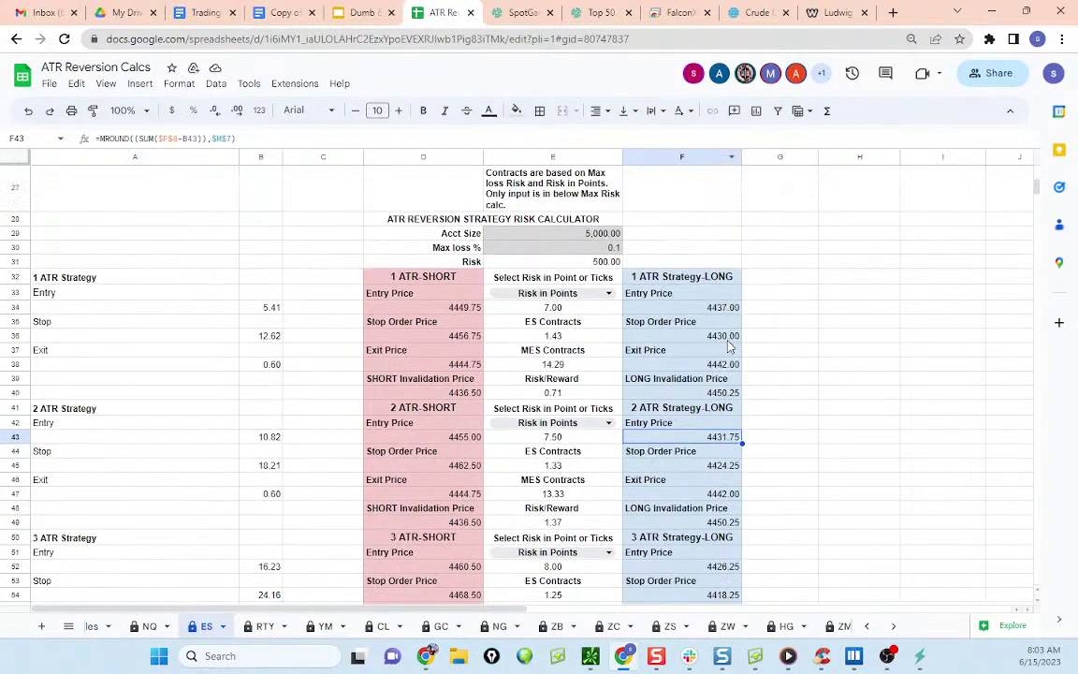
{"action": "left_click", "coordinate": [735, 311]}
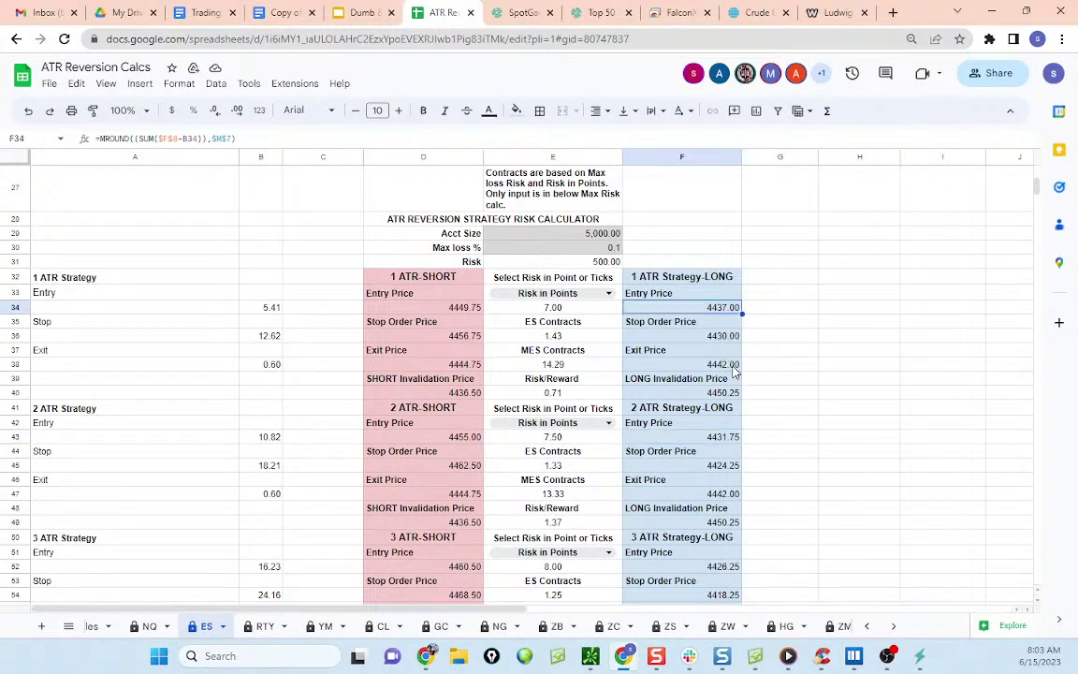
Step: Return to the ESU3.CME chart in Bookmap and frame the price action from about 4433 to 4447
{"action": "key", "text": "alt+Tab"}
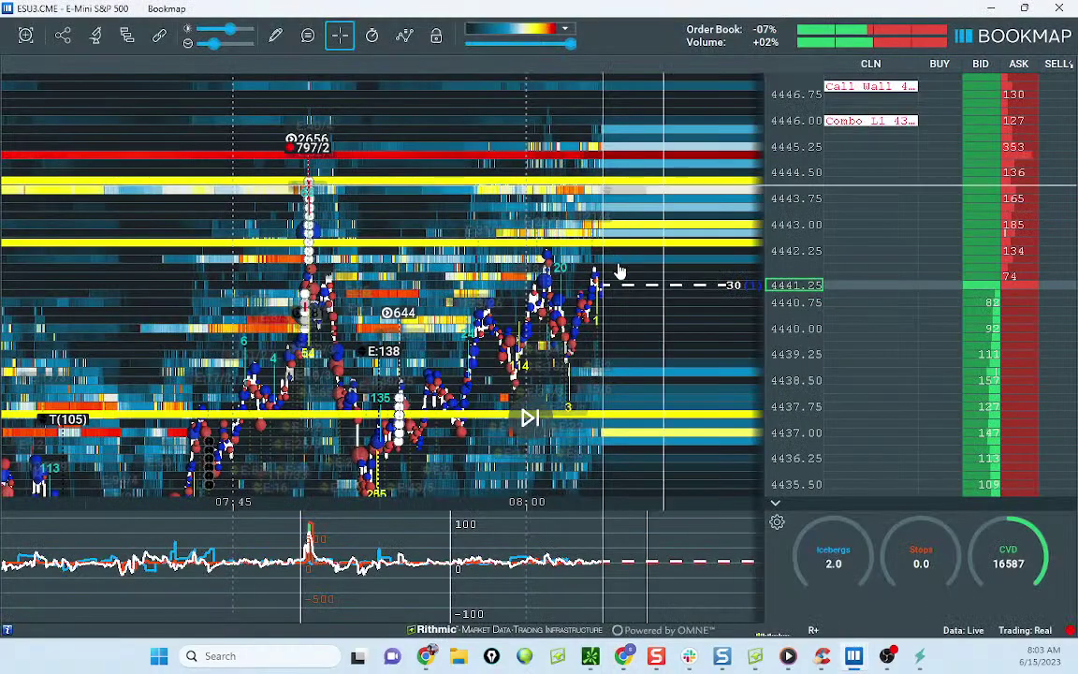
{"action": "scroll", "coordinate": [580, 252], "scroll_direction": "up", "scroll_amount": 1}
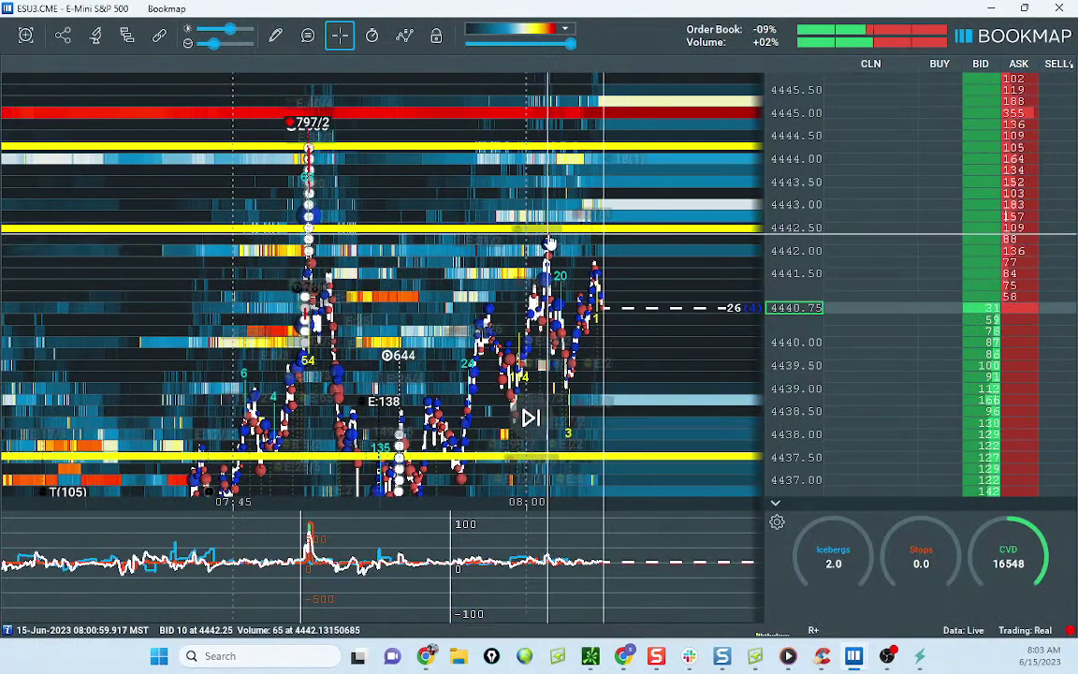
{"action": "scroll", "coordinate": [782, 253], "scroll_direction": "down", "scroll_amount": 1}
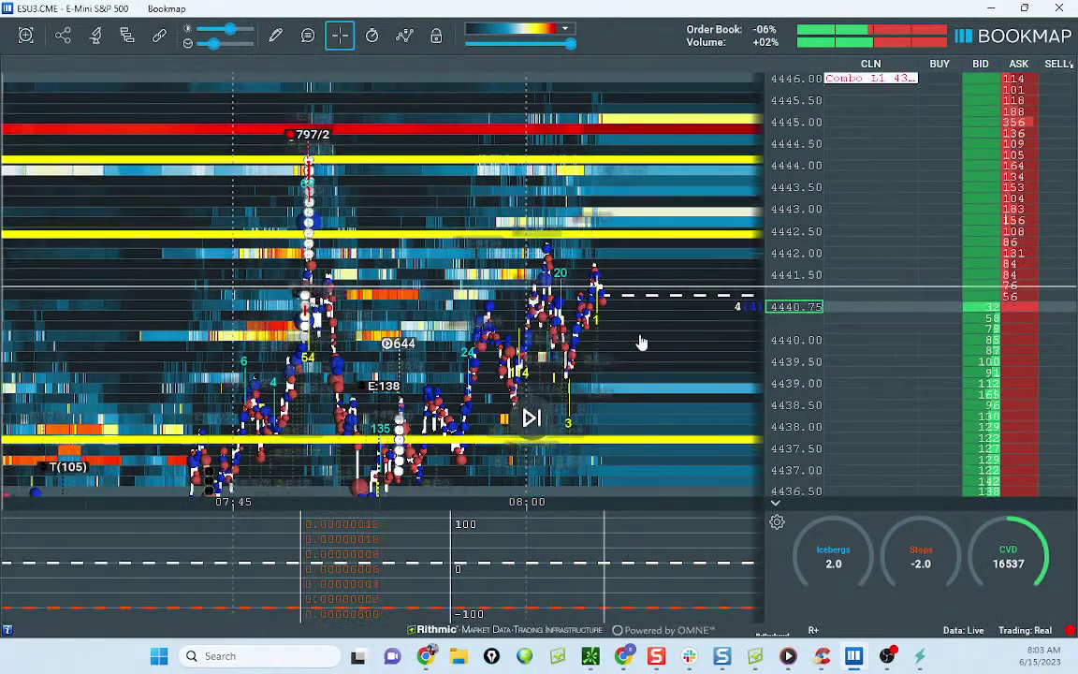
{"action": "scroll", "coordinate": [784, 298], "scroll_direction": "down", "scroll_amount": 1}
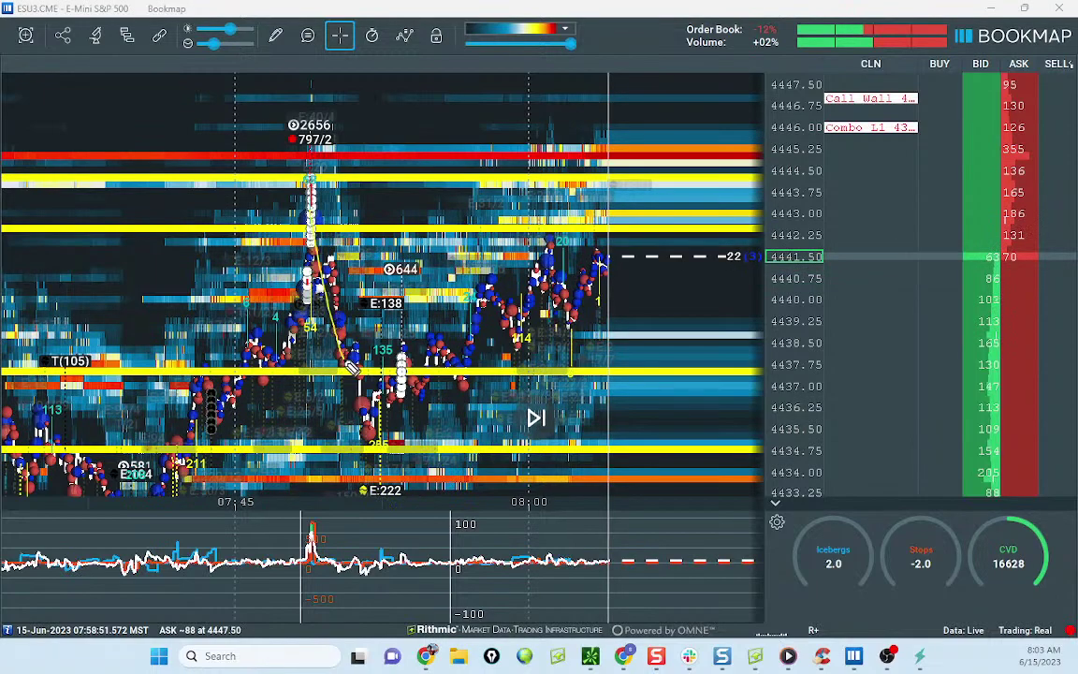
Step: Sketch the fall, climb back and drop to a marked level near 4435.50 on the ESU3.CME chart, and clear the drawing
{"action": "mouse_move", "coordinate": [381, 427]}
{"action": "left_mouse_down"}
{"action": "mouse_move", "coordinate": [398, 423]}
{"action": "mouse_move", "coordinate": [573, 234]}
{"action": "mouse_move", "coordinate": [620, 307]}
{"action": "mouse_move", "coordinate": [625, 468]}
{"action": "mouse_move", "coordinate": [648, 440]}
{"action": "mouse_move", "coordinate": [739, 431]}
{"action": "left_mouse_up"}
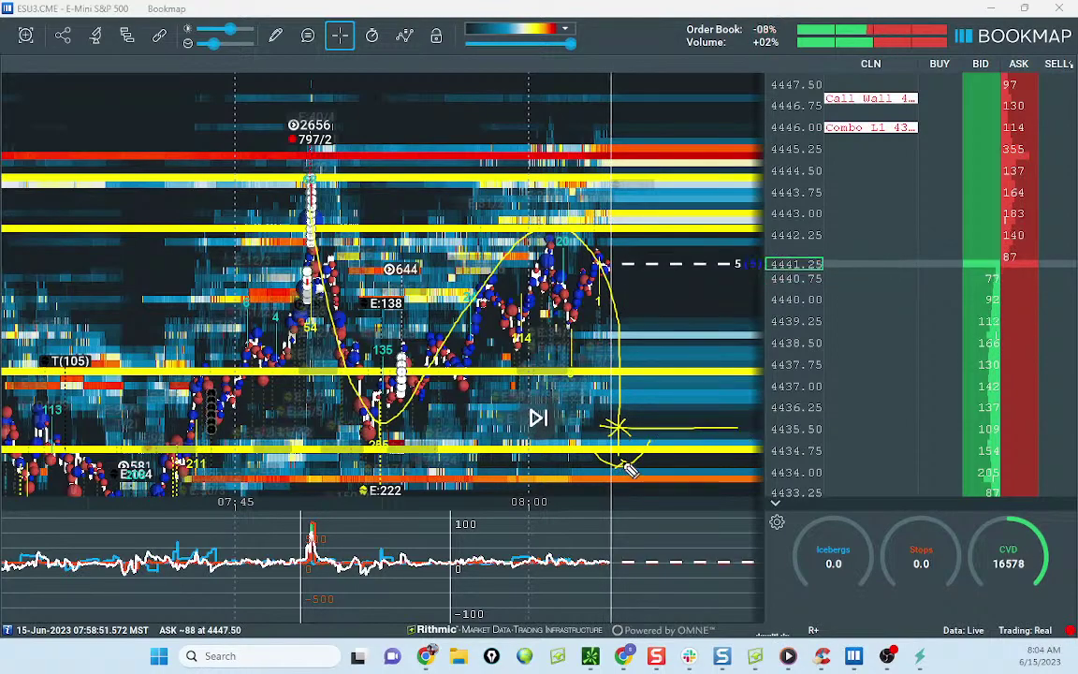
{"action": "key", "text": "Escape"}
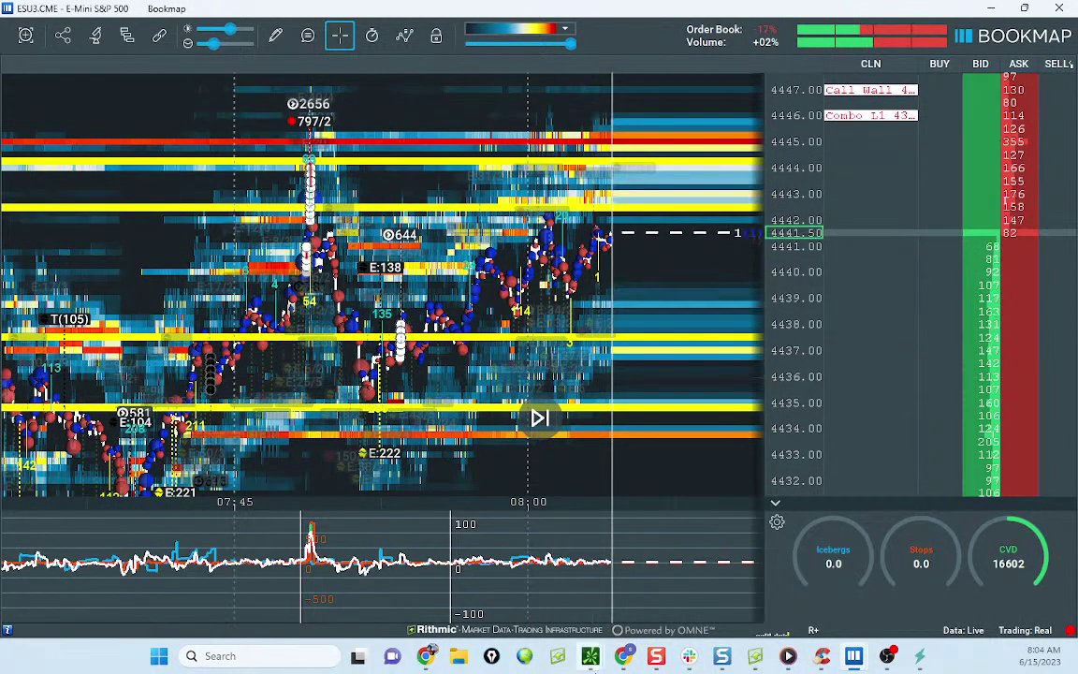
Step: Switch to the ATR Reversion Calcs spreadsheet in the browser and check the entry price of the ES short position strategy
{"action": "mouse_move", "coordinate": [623, 655]}
{"action": "left_click", "coordinate": [566, 585]}
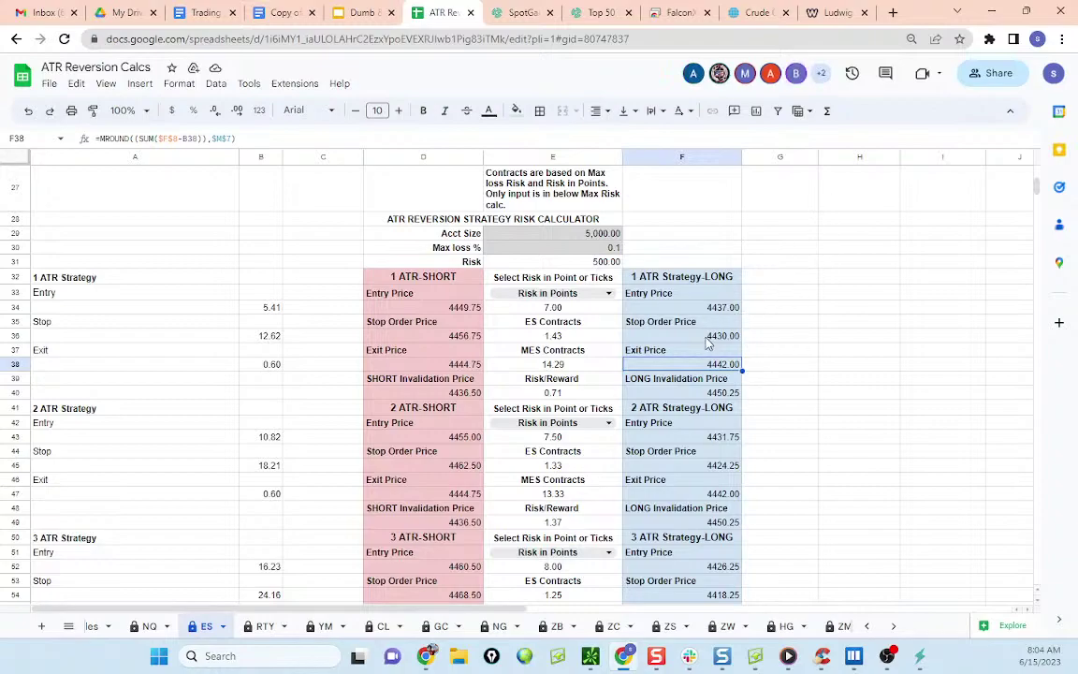
{"action": "scroll", "coordinate": [554, 329], "scroll_direction": "up", "scroll_amount": 5}
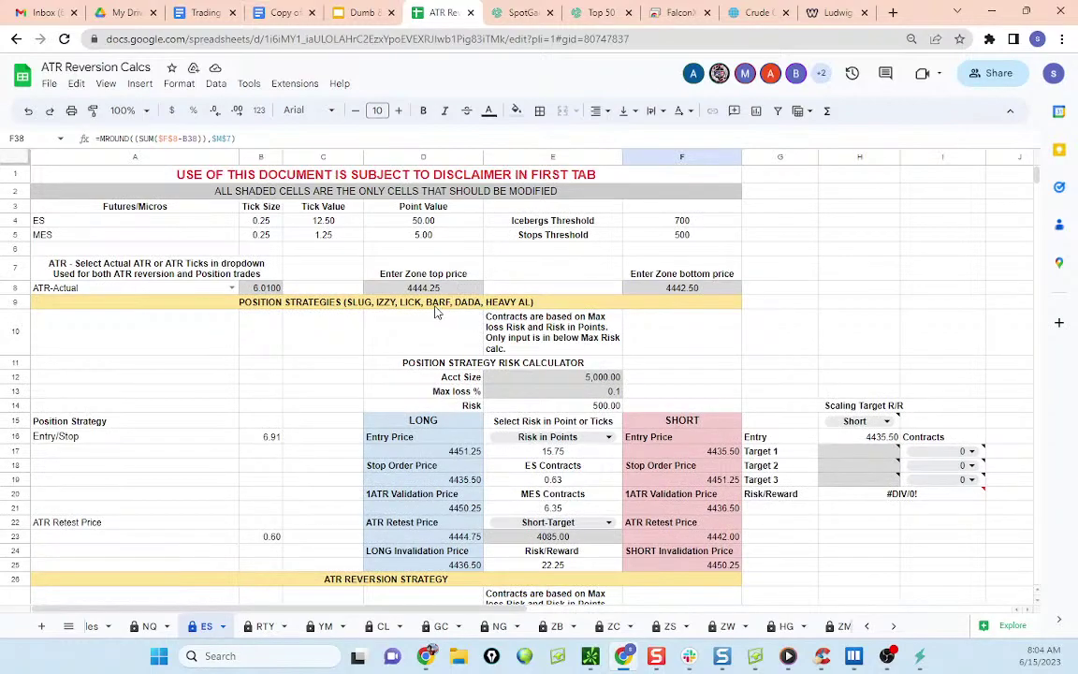
{"action": "left_click", "coordinate": [434, 306]}
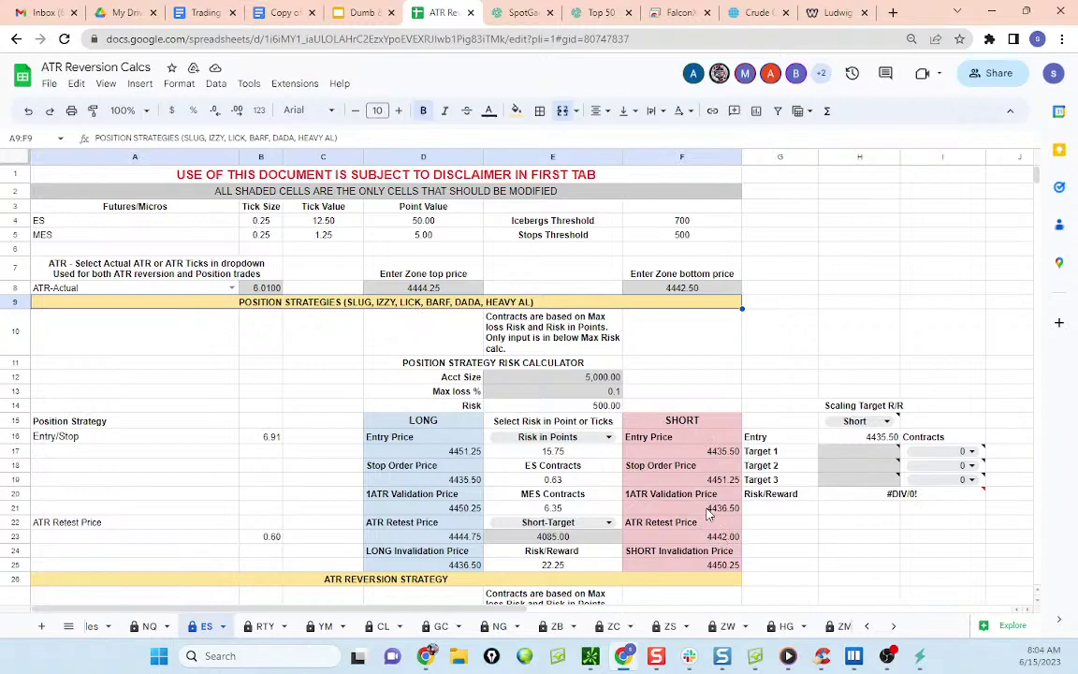
{"action": "scroll", "coordinate": [739, 361], "scroll_direction": "down", "scroll_amount": 1}
{"action": "left_click", "coordinate": [734, 421]}
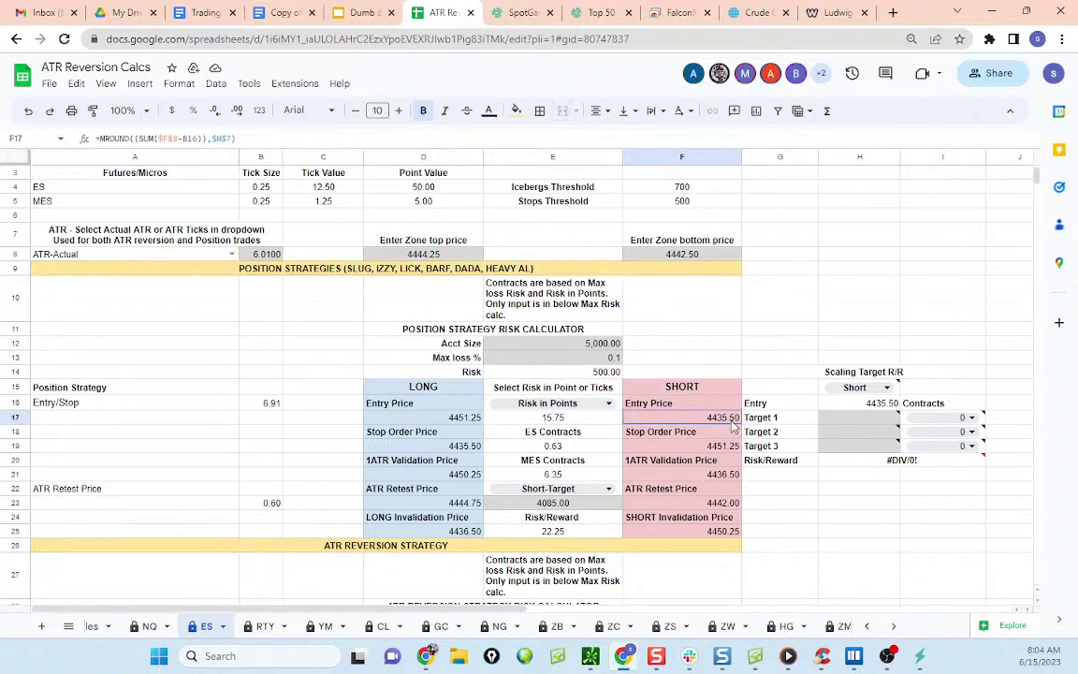
Step: Set the ES actual ATR to 5.74 and check the recalculated entry price of the short position strategy
{"action": "left_click", "coordinate": [267, 254]}
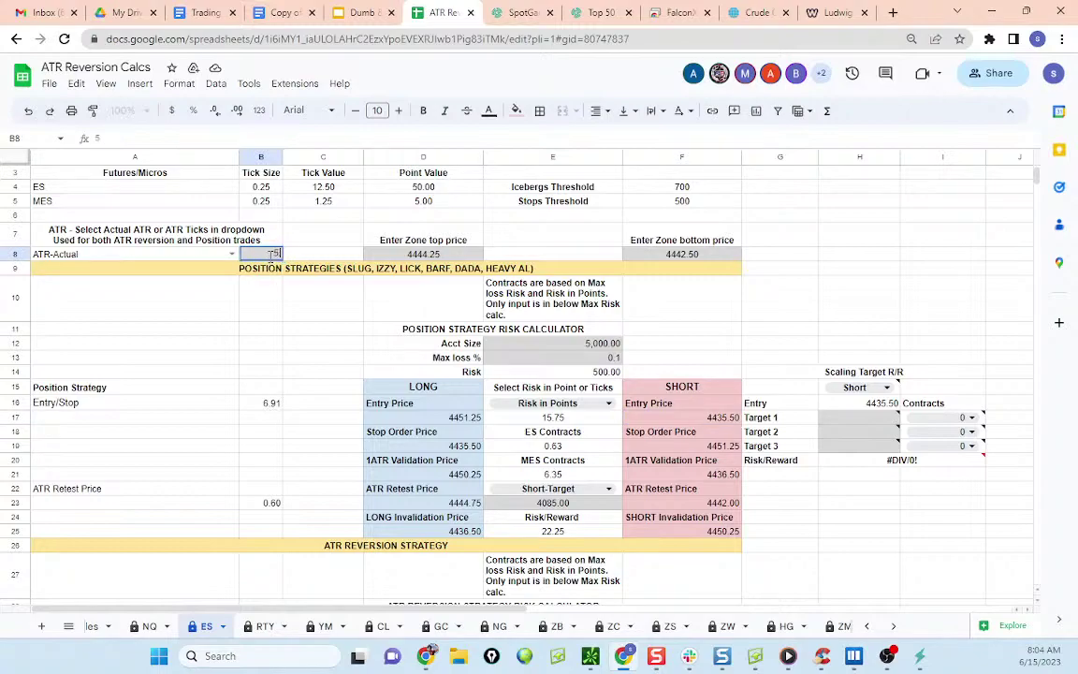
{"action": "left_click", "coordinate": [267, 299]}
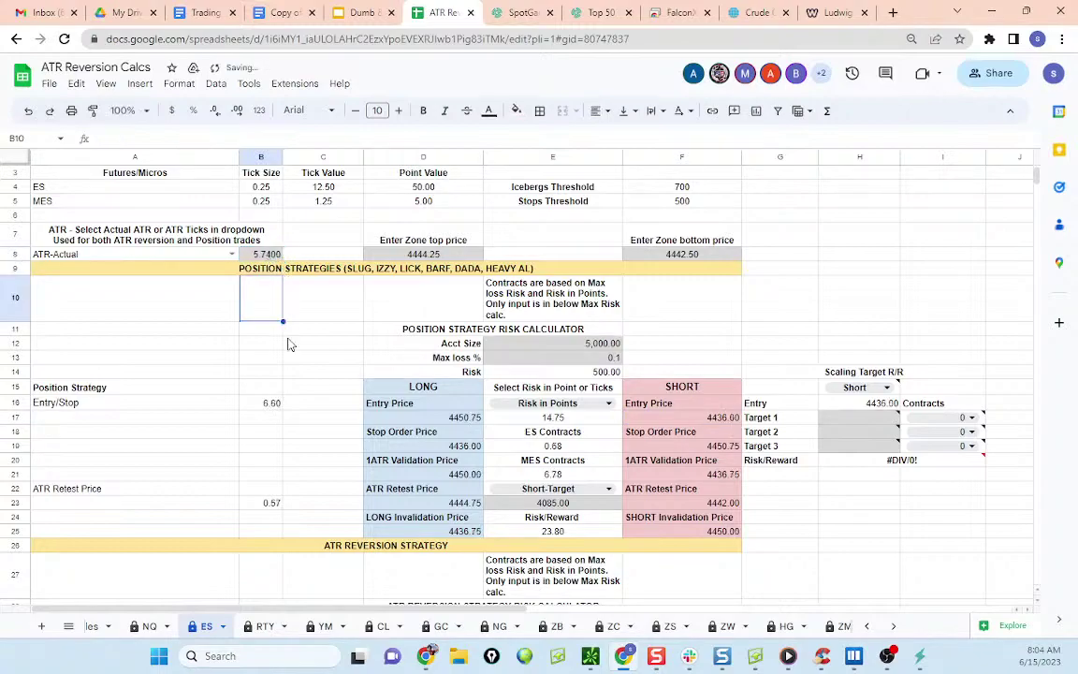
{"action": "left_click", "coordinate": [722, 422]}
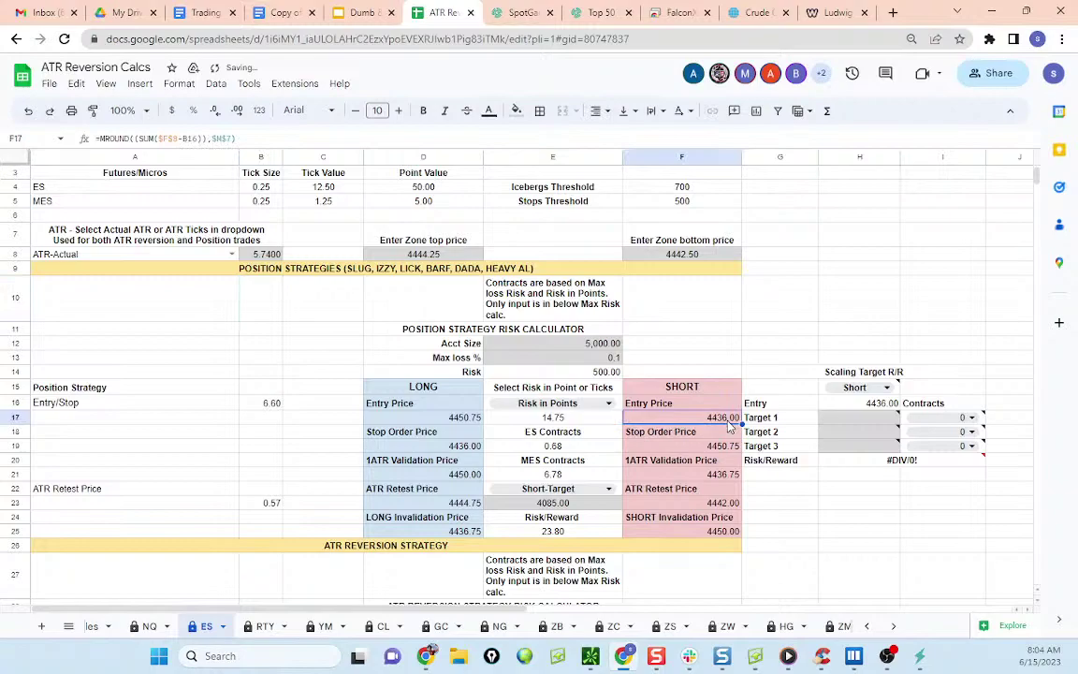
Step: Return to the ESU3.CME chart in Bookmap and sketch the fall, climb and drop, with level lines near 4436 and 4434.25
{"action": "left_click", "coordinate": [991, 14]}
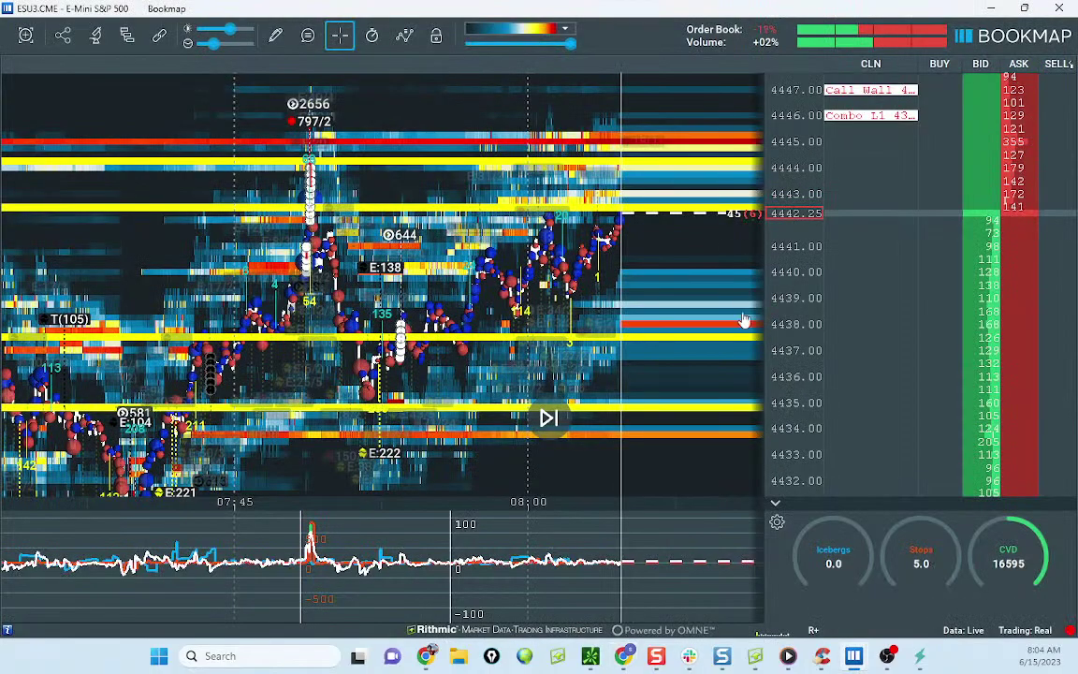
{"action": "left_click_drag", "start_coordinate": [657, 299], "coordinate": [643, 243]}
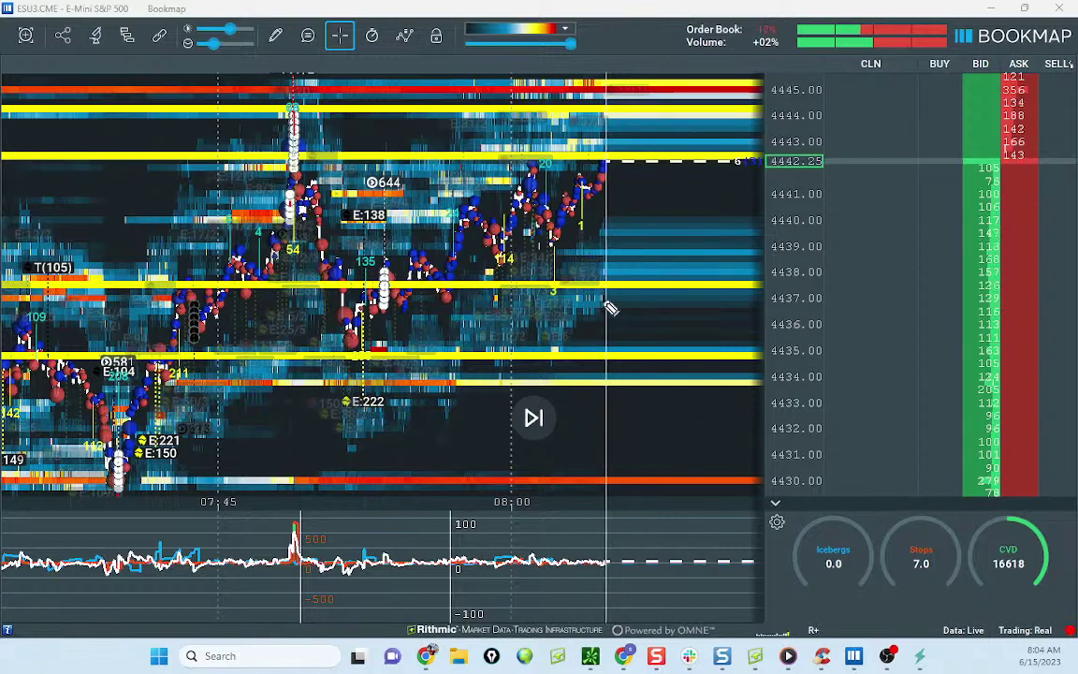
{"action": "left_click_drag", "start_coordinate": [592, 321], "coordinate": [630, 333]}
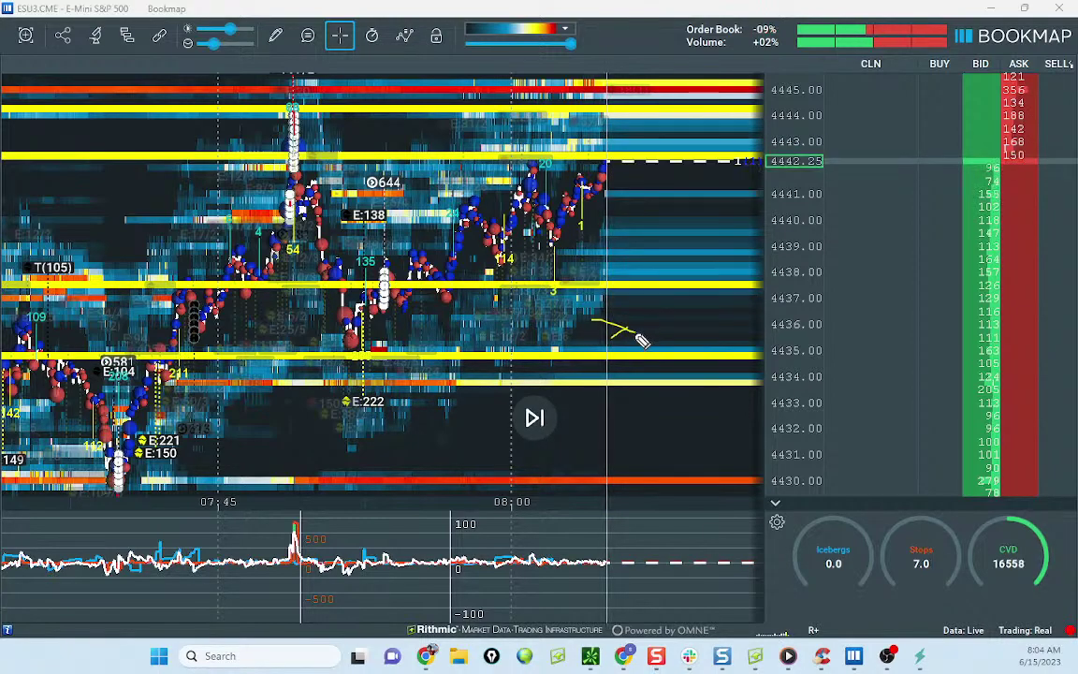
{"action": "mouse_move", "coordinate": [299, 187]}
{"action": "left_mouse_down"}
{"action": "mouse_move", "coordinate": [360, 351]}
{"action": "mouse_move", "coordinate": [400, 323]}
{"action": "mouse_move", "coordinate": [506, 182]}
{"action": "mouse_move", "coordinate": [589, 170]}
{"action": "mouse_move", "coordinate": [625, 369]}
{"action": "mouse_move", "coordinate": [739, 382]}
{"action": "mouse_move", "coordinate": [780, 374]}
{"action": "left_mouse_up"}
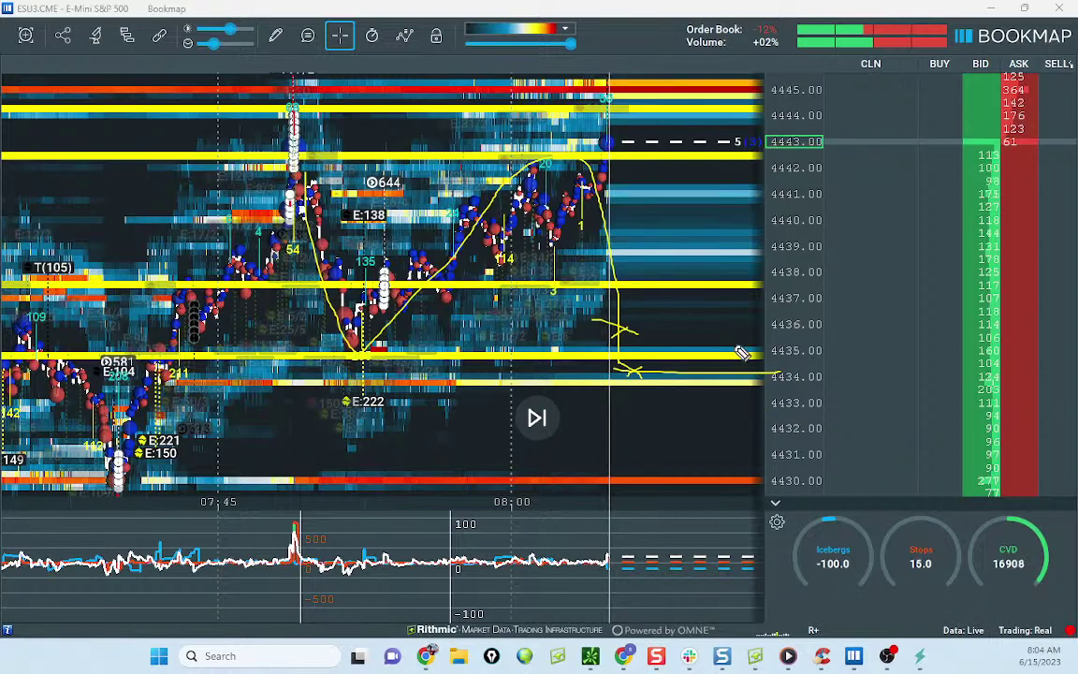
{"action": "left_click_drag", "start_coordinate": [598, 329], "coordinate": [728, 320]}
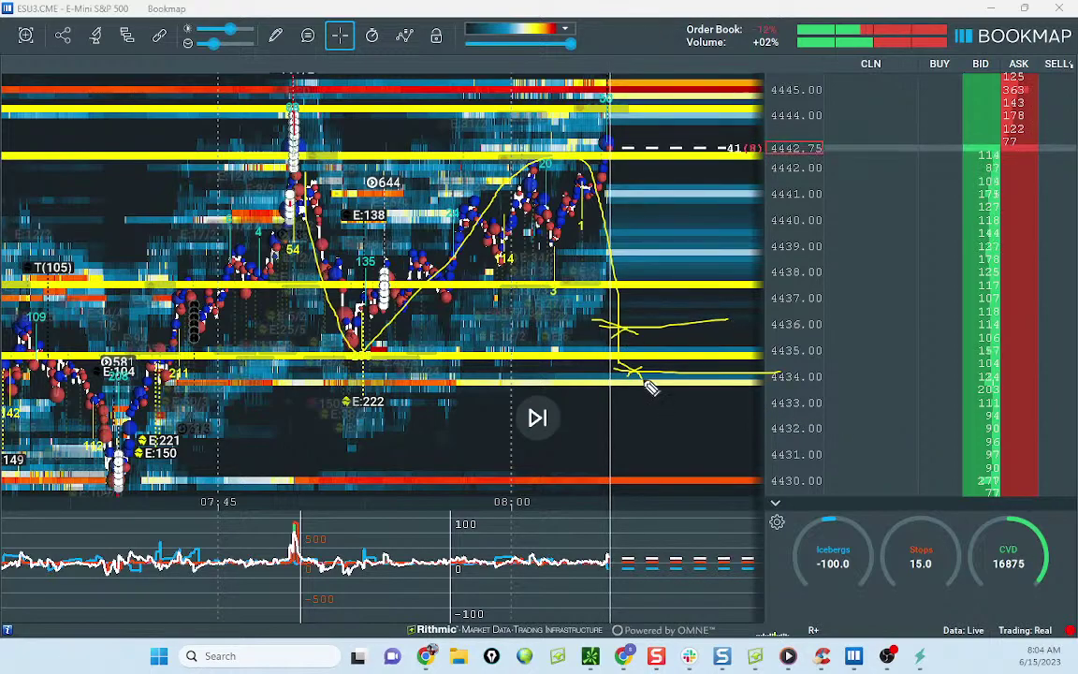
Step: Cross the two marked levels, loop around the area between about 4435 and 4438, and clear the drawing
{"action": "left_click_drag", "start_coordinate": [617, 361], "coordinate": [632, 374]}
{"action": "left_click_drag", "start_coordinate": [615, 321], "coordinate": [639, 342]}
{"action": "left_click_drag", "start_coordinate": [633, 342], "coordinate": [654, 316]}
{"action": "mouse_move", "coordinate": [599, 282]}
{"action": "left_mouse_down"}
{"action": "mouse_move", "coordinate": [690, 347]}
{"action": "mouse_move", "coordinate": [701, 335]}
{"action": "left_mouse_up"}
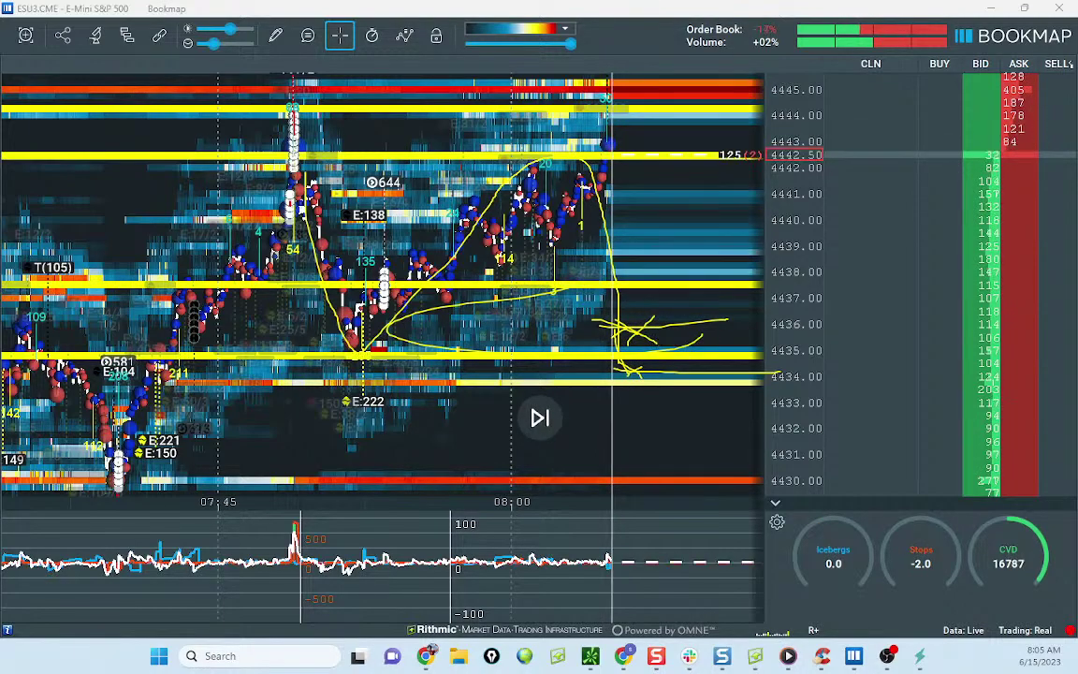
{"action": "key", "text": "Escape"}
Step: Frame the ESU3.CME price action from about 4430 to 4450 between 07:30 and 08:15
{"action": "left_click_drag", "start_coordinate": [654, 220], "coordinate": [620, 297]}
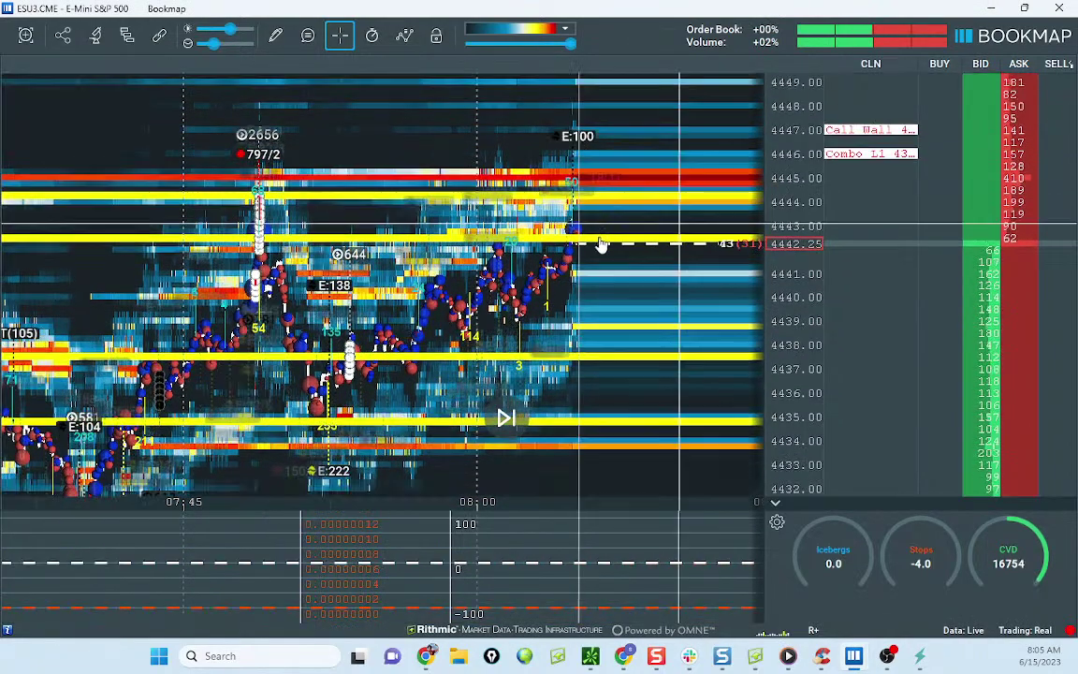
{"action": "scroll", "coordinate": [535, 217], "scroll_direction": "down", "scroll_amount": 2}
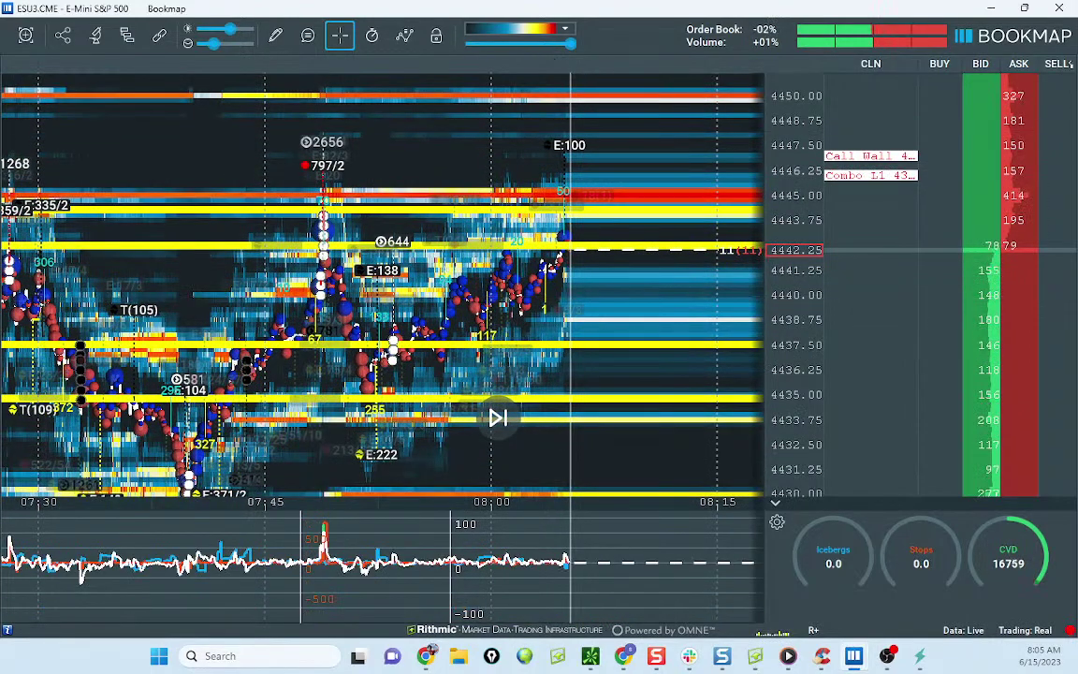
Step: Annotate the ES chart with an ellipse around the 4442–4445 zone and a drop, rebound and drop path, then clear the drawing
{"action": "key", "text": "ctrl+shift+1"}
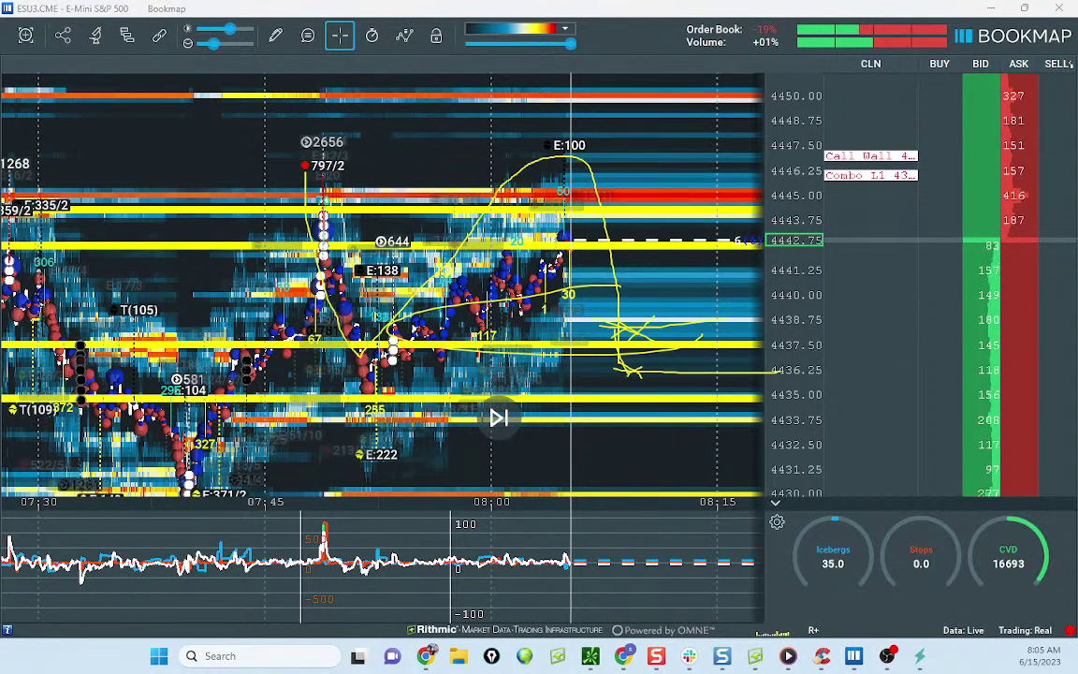
{"action": "key", "text": "ctrl+shift+7"}
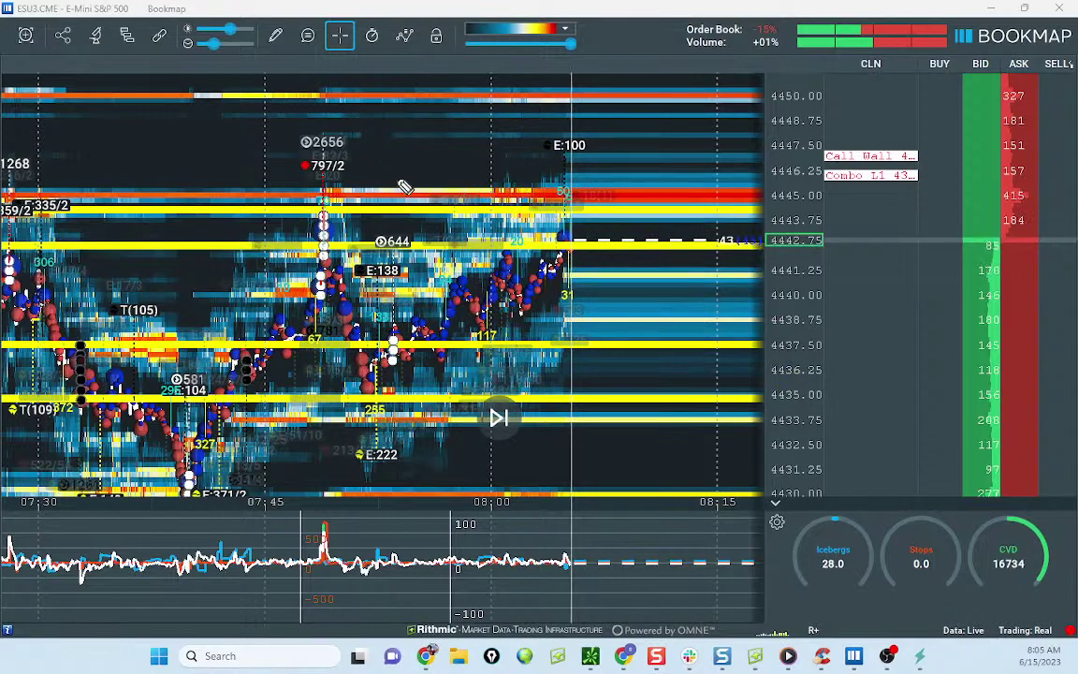
{"action": "left_click_drag", "start_coordinate": [459, 190], "coordinate": [411, 270]}
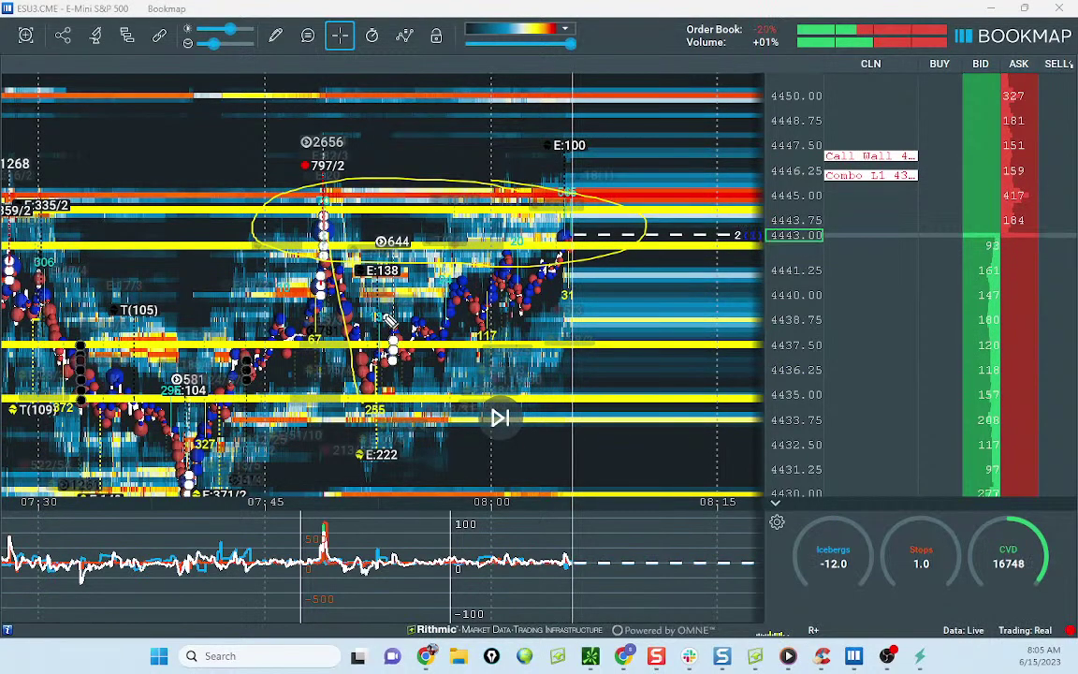
{"action": "mouse_move", "coordinate": [334, 253]}
{"action": "left_mouse_down"}
{"action": "mouse_move", "coordinate": [377, 391]}
{"action": "mouse_move", "coordinate": [529, 231]}
{"action": "mouse_move", "coordinate": [606, 425]}
{"action": "mouse_move", "coordinate": [610, 463]}
{"action": "left_mouse_up"}
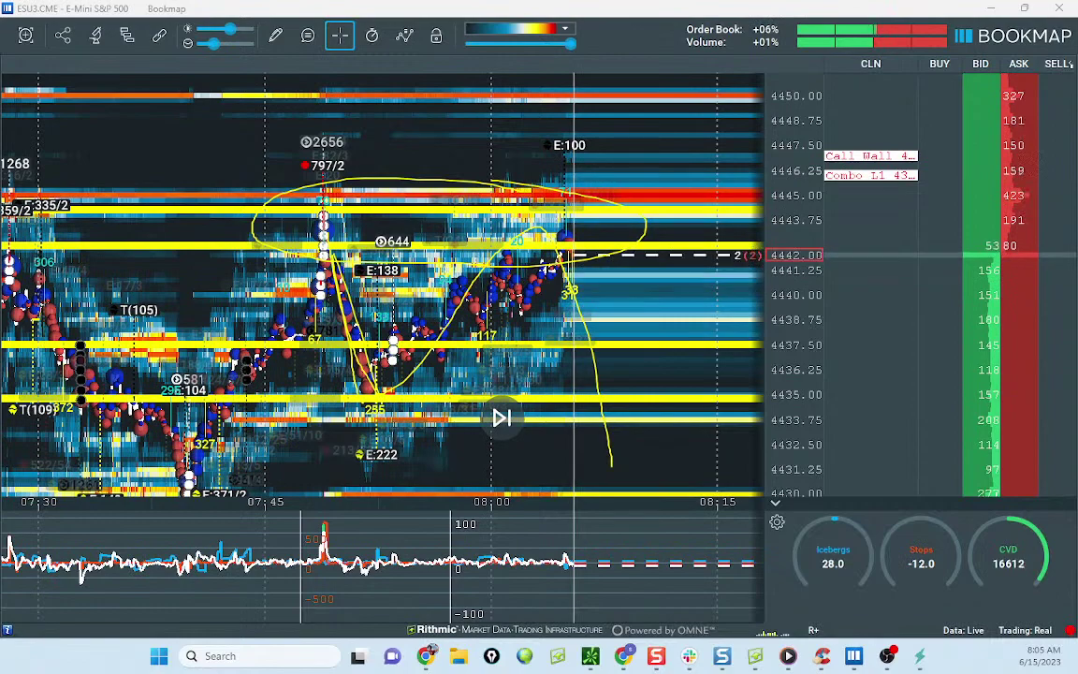
{"action": "key", "text": "Escape"}
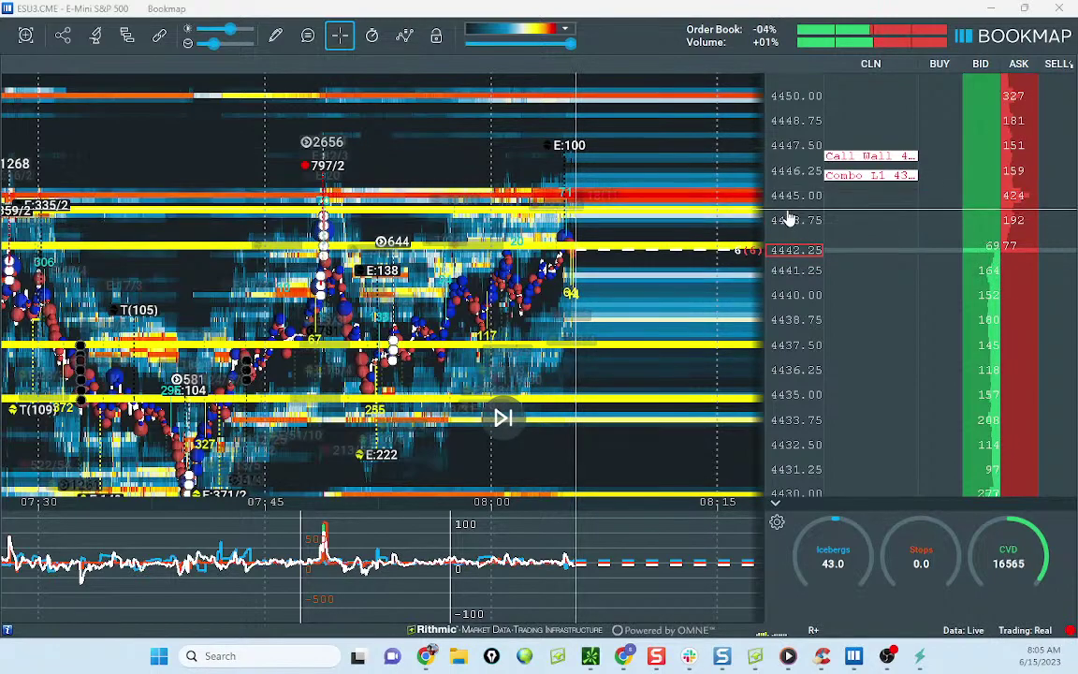
Step: Rescale the ES chart to examine price action around the 4442–4445 zone, briefly restoring and clearing the earlier annotations
{"action": "scroll", "coordinate": [789, 218], "scroll_direction": "up", "scroll_amount": 2}
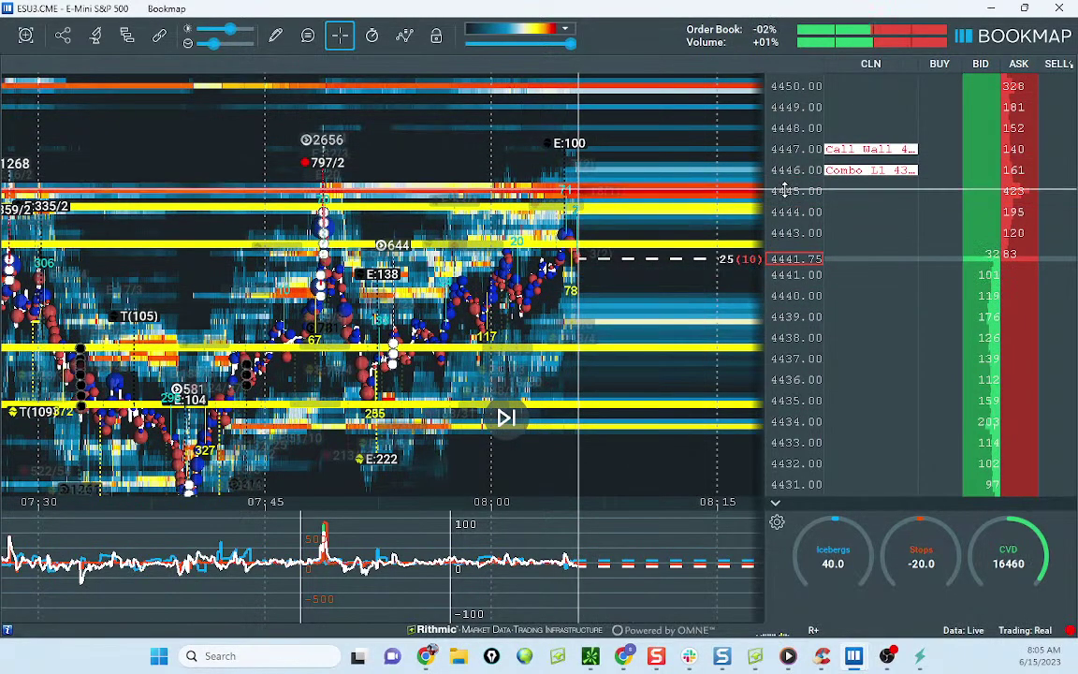
{"action": "left_click_drag", "start_coordinate": [784, 189], "coordinate": [788, 171]}
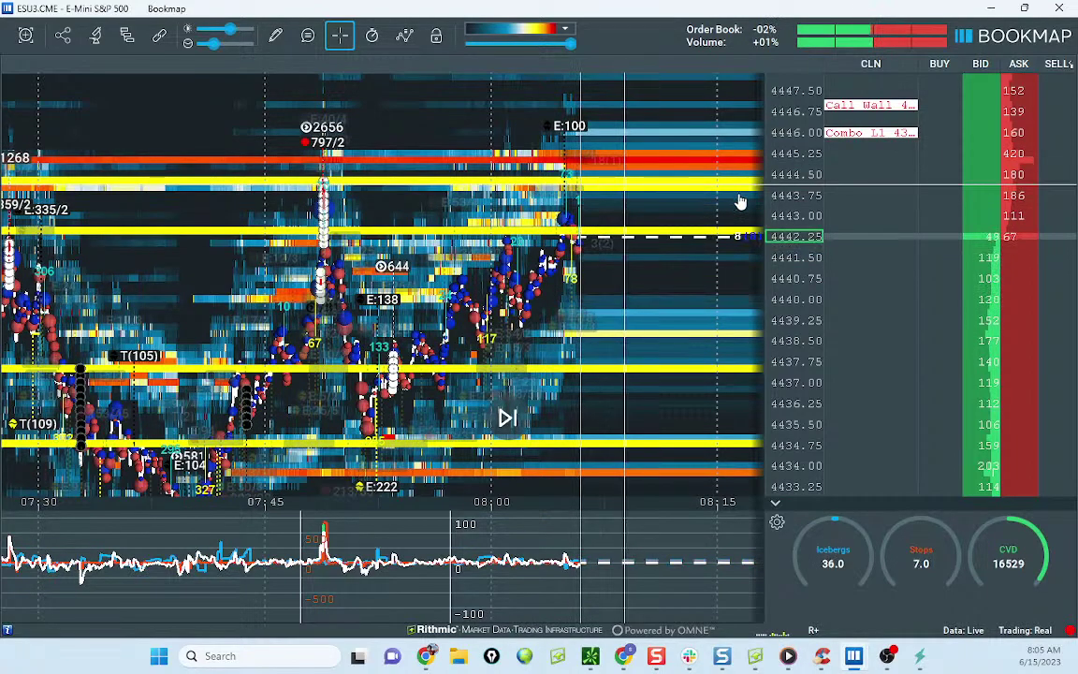
{"action": "scroll", "coordinate": [636, 183], "scroll_direction": "down", "scroll_amount": 5}
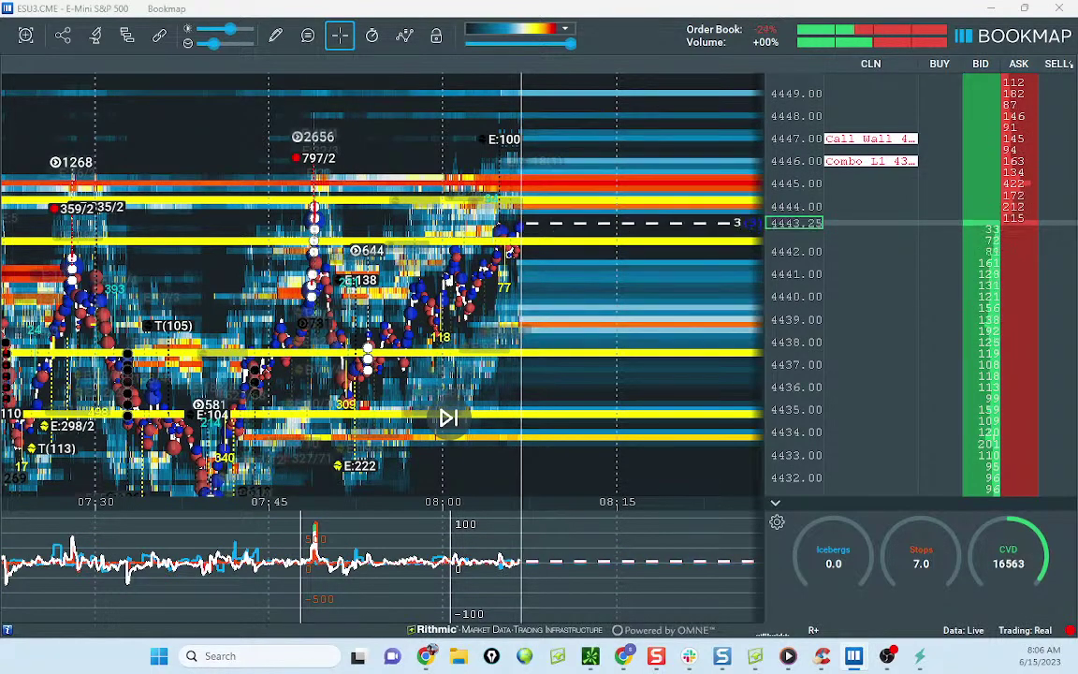
{"action": "key", "text": "ctrl+shift+1"}
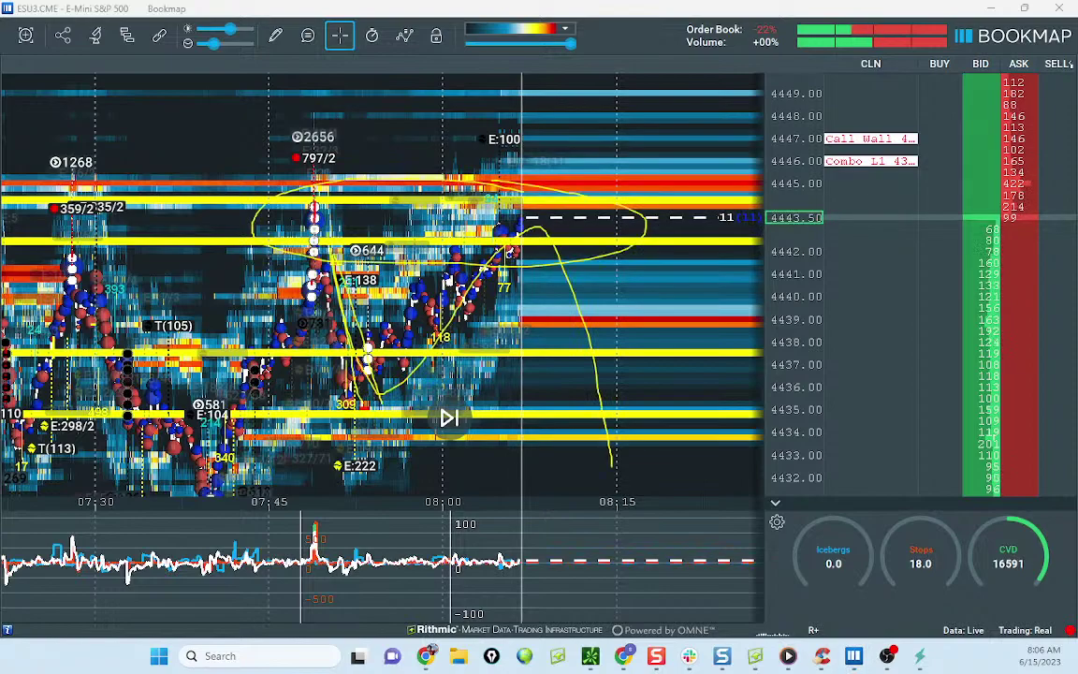
{"action": "key", "text": "ctrl+shift+7"}
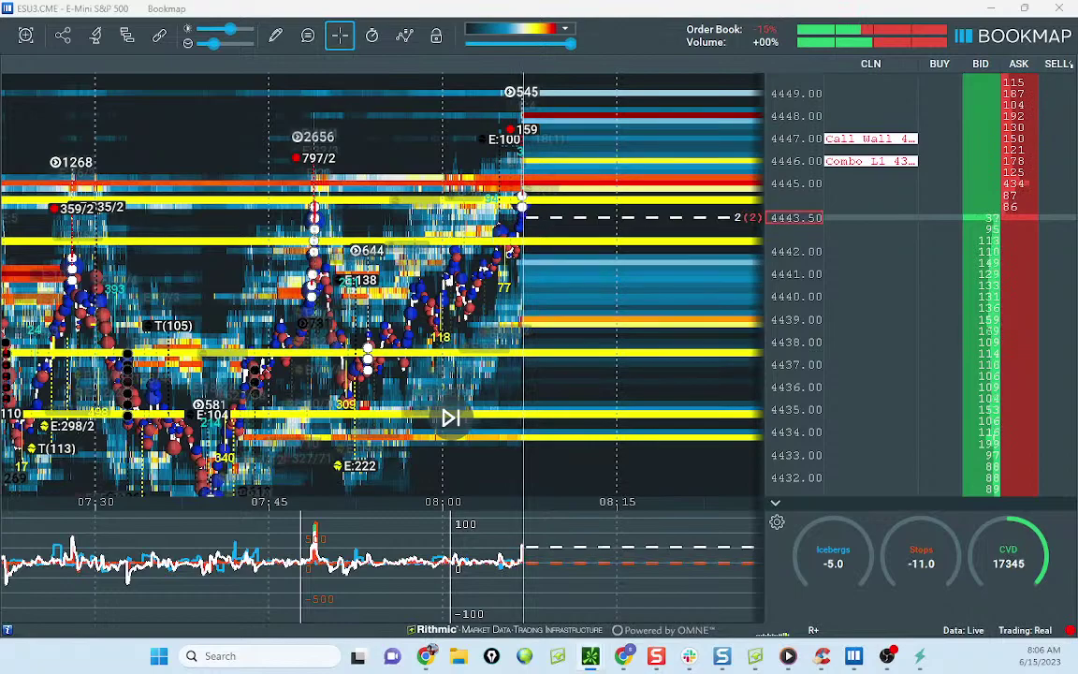
Step: Bring the NGN3 natural gas chart onto this screen, maximize it and widen its time range
{"action": "left_click_drag", "start_coordinate": [0, 187], "coordinate": [465, 120]}
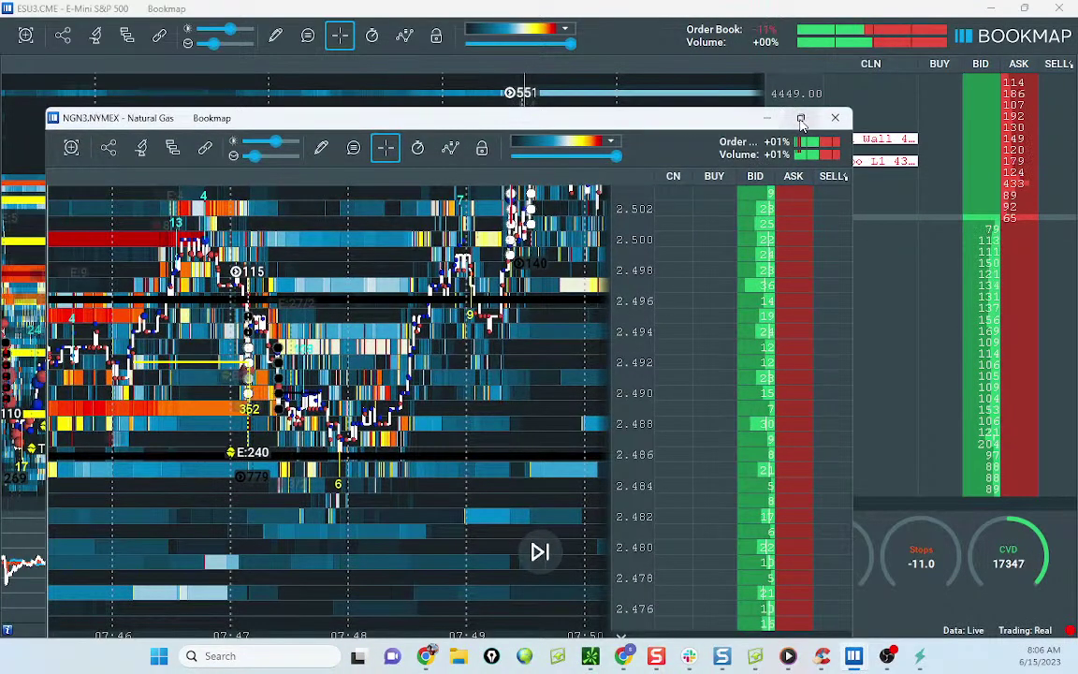
{"action": "left_click", "coordinate": [800, 118]}
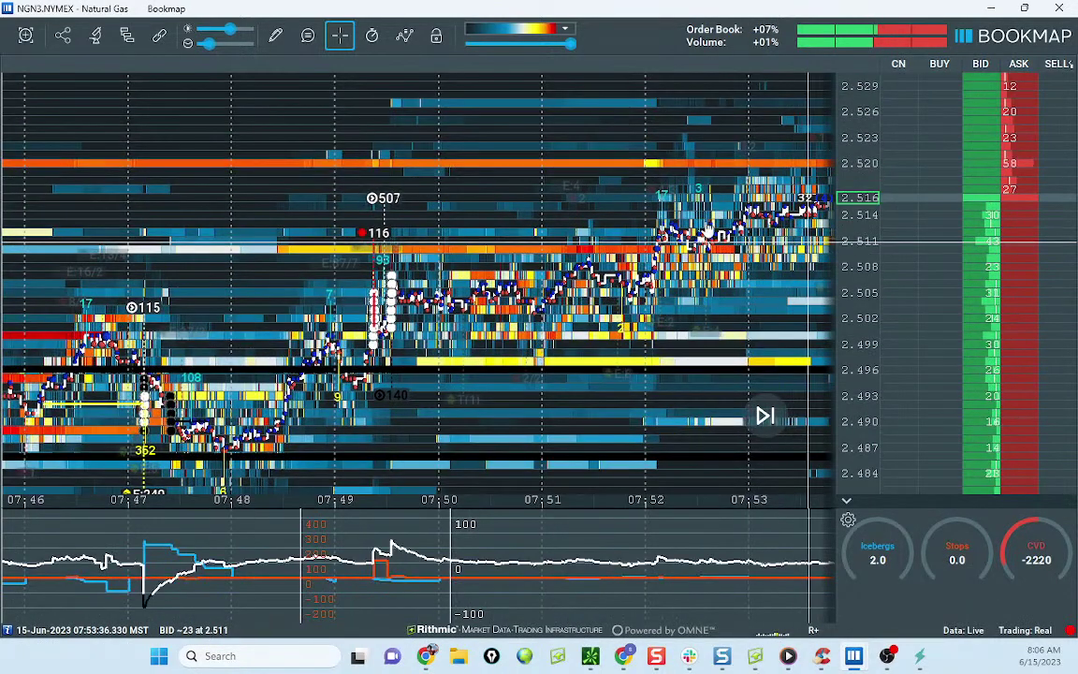
{"action": "scroll", "coordinate": [664, 203], "scroll_direction": "down", "scroll_amount": 3}
{"action": "left_click_drag", "start_coordinate": [1077, 275], "coordinate": [760, 260]}
{"action": "left_click", "coordinate": [835, 255]}
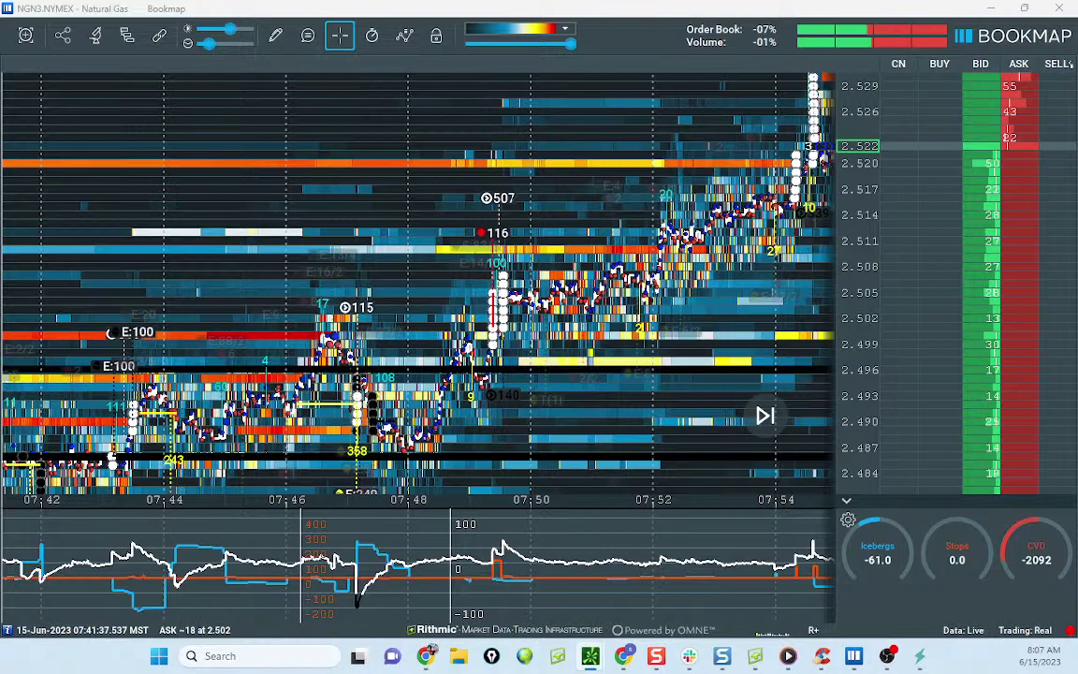
Step: Examine natural gas price action up to about 08:07 with wider time and price ranges, then return to the ES chart
{"action": "scroll", "coordinate": [549, 182], "scroll_direction": "down", "scroll_amount": 2}
{"action": "left_click_drag", "start_coordinate": [573, 166], "coordinate": [344, 233]}
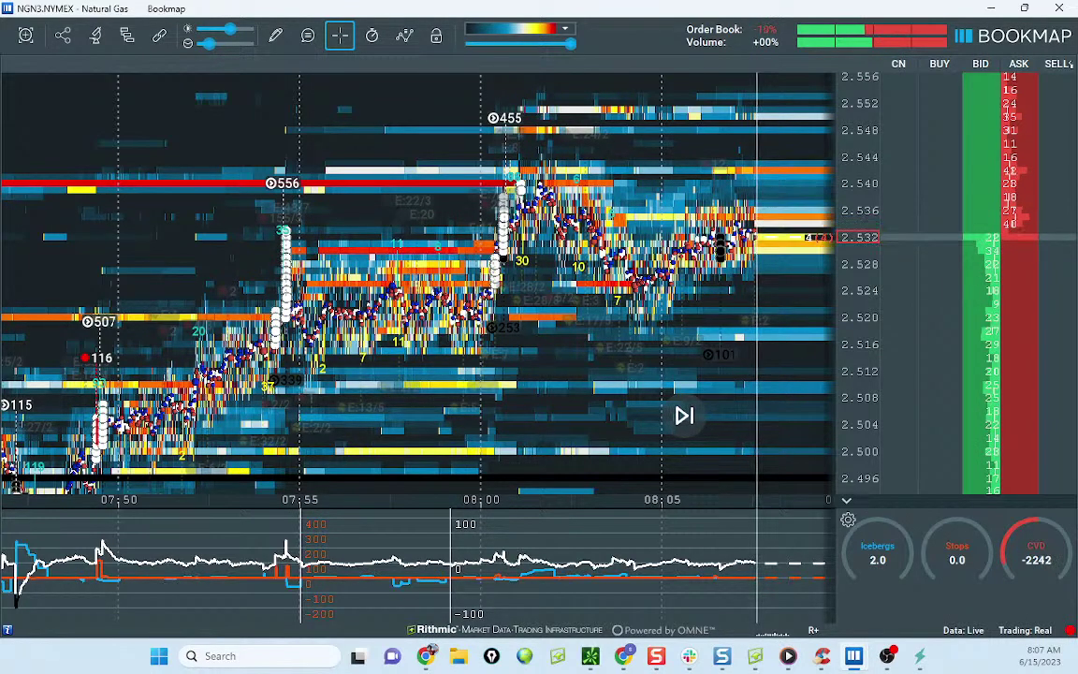
{"action": "scroll", "coordinate": [597, 192], "scroll_direction": "down", "scroll_amount": 3}
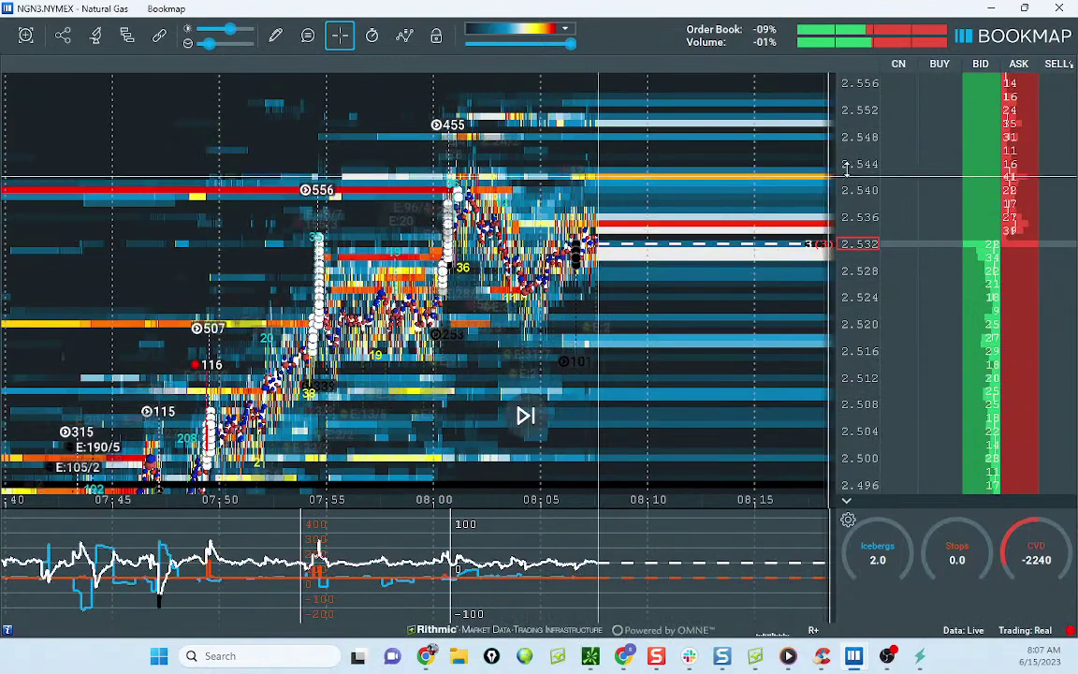
{"action": "scroll", "coordinate": [852, 192], "scroll_direction": "down", "scroll_amount": 3}
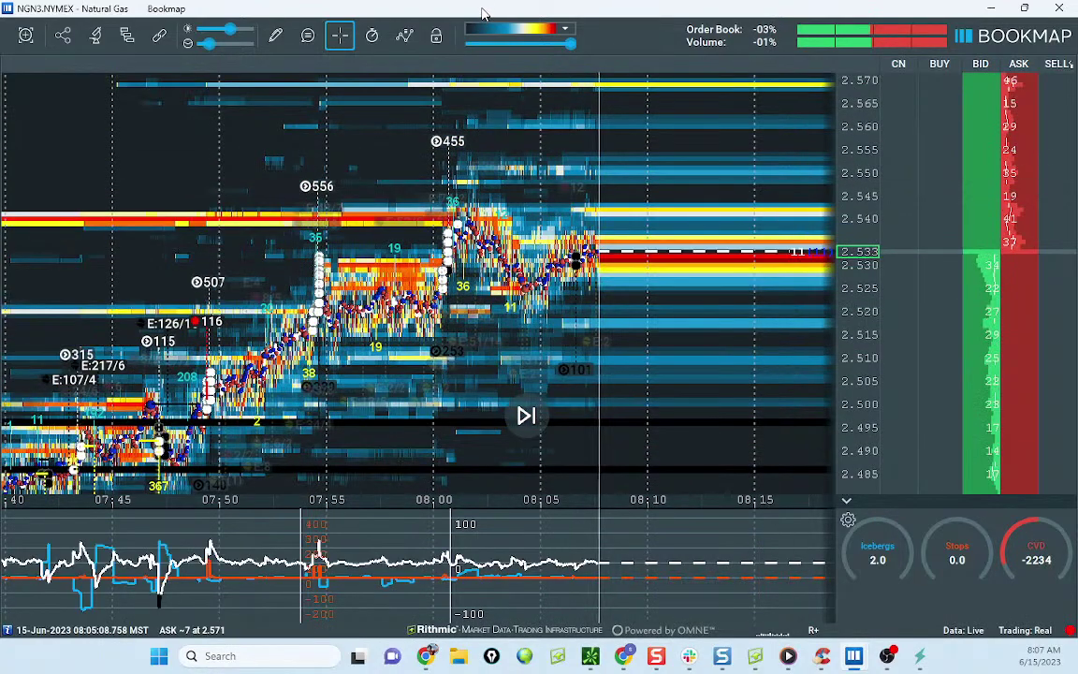
{"action": "left_click_drag", "start_coordinate": [481, 9], "coordinate": [481, 0]}
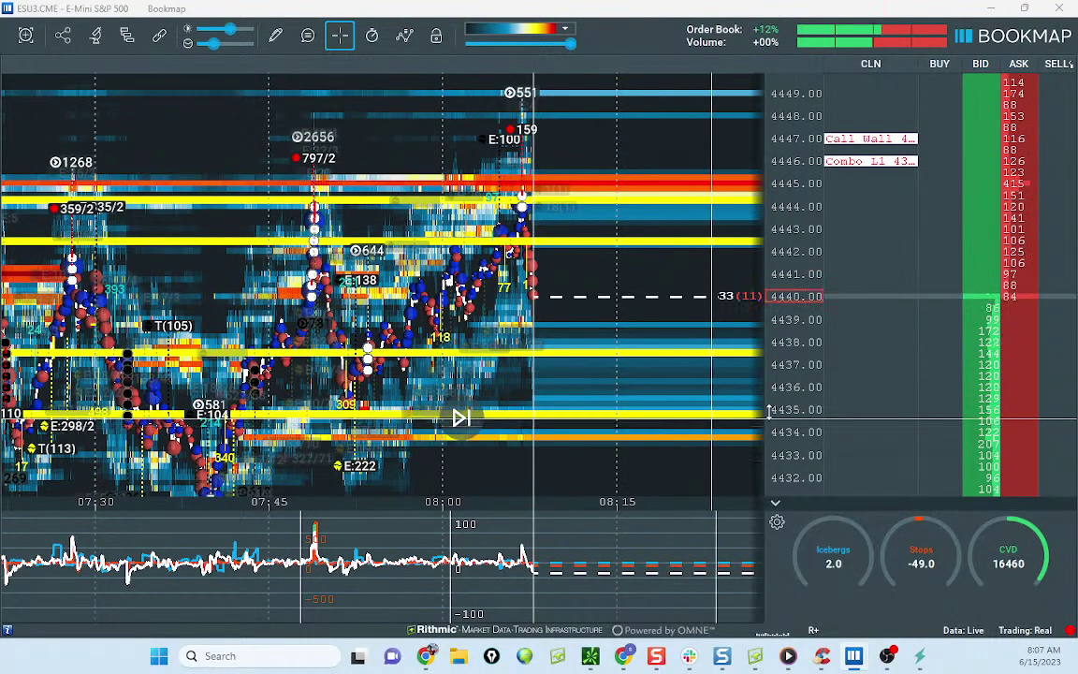
Step: Examine the ES chart's latest price spike near 4445 up close, then widen the price range to show the surrounding levels
{"action": "left_click_drag", "start_coordinate": [805, 220], "coordinate": [804, 141]}
{"action": "left_click_drag", "start_coordinate": [632, 109], "coordinate": [562, 314]}
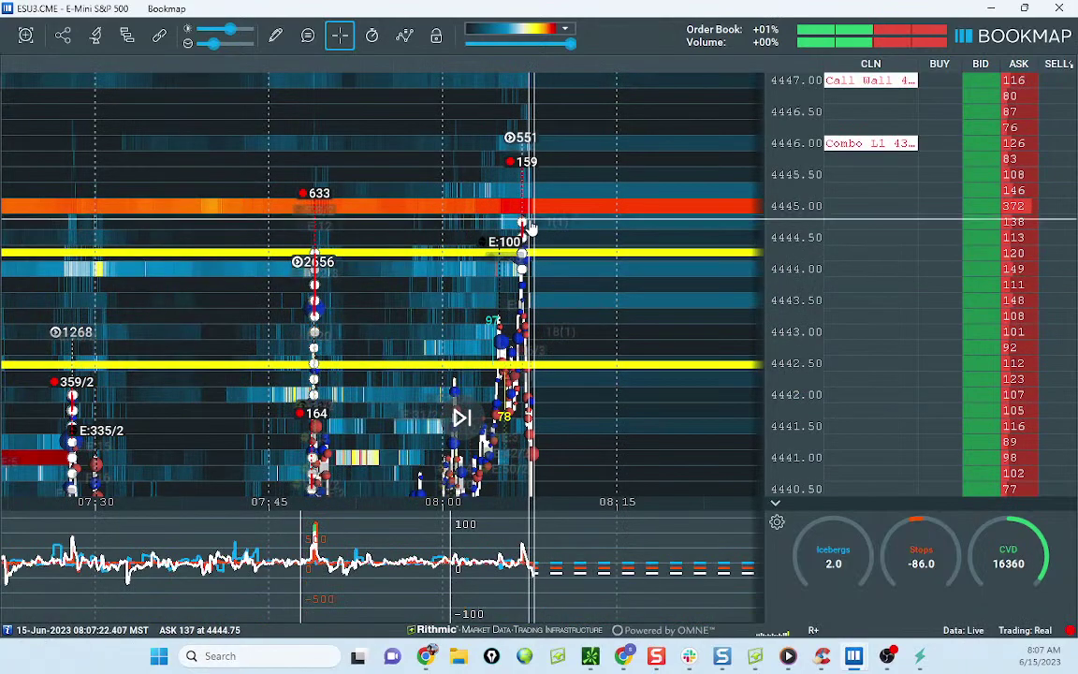
{"action": "scroll", "coordinate": [764, 147], "scroll_direction": "down", "scroll_amount": 2}
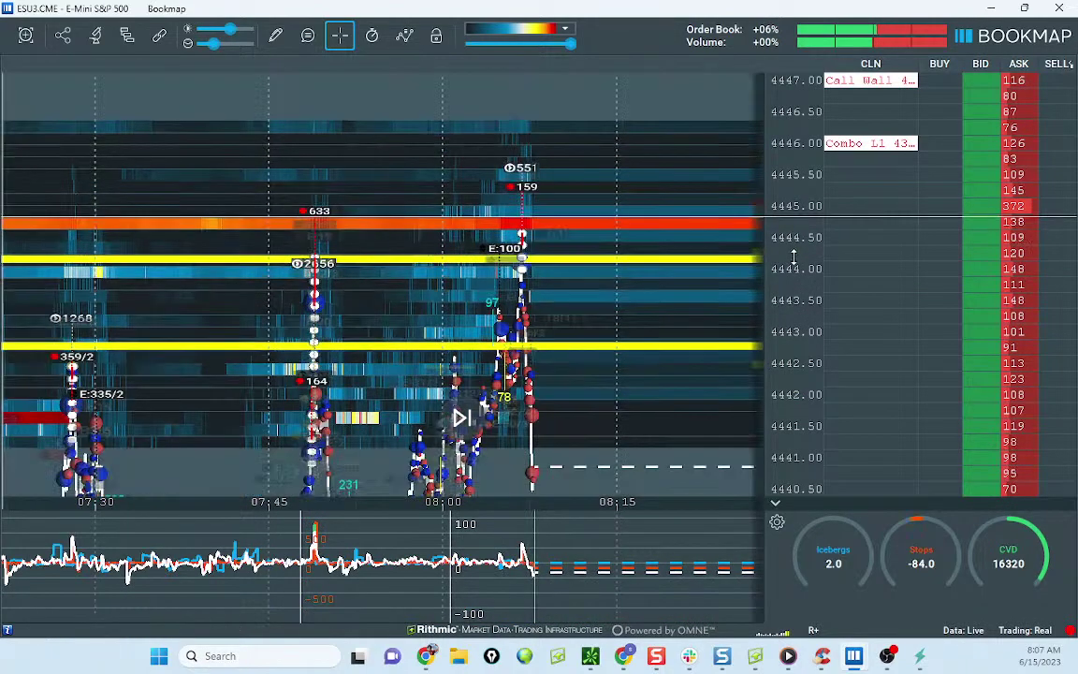
{"action": "left_click_drag", "start_coordinate": [792, 152], "coordinate": [777, 192]}
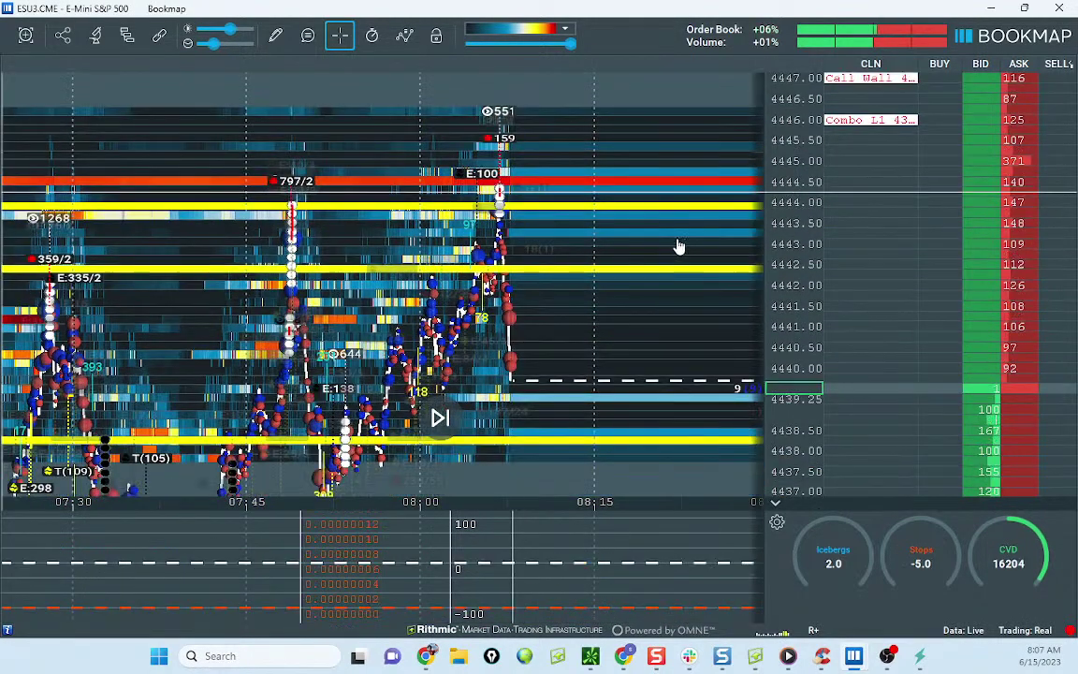
{"action": "left_click_drag", "start_coordinate": [666, 298], "coordinate": [649, 239]}
{"action": "scroll", "coordinate": [823, 266], "scroll_direction": "down", "scroll_amount": 2}
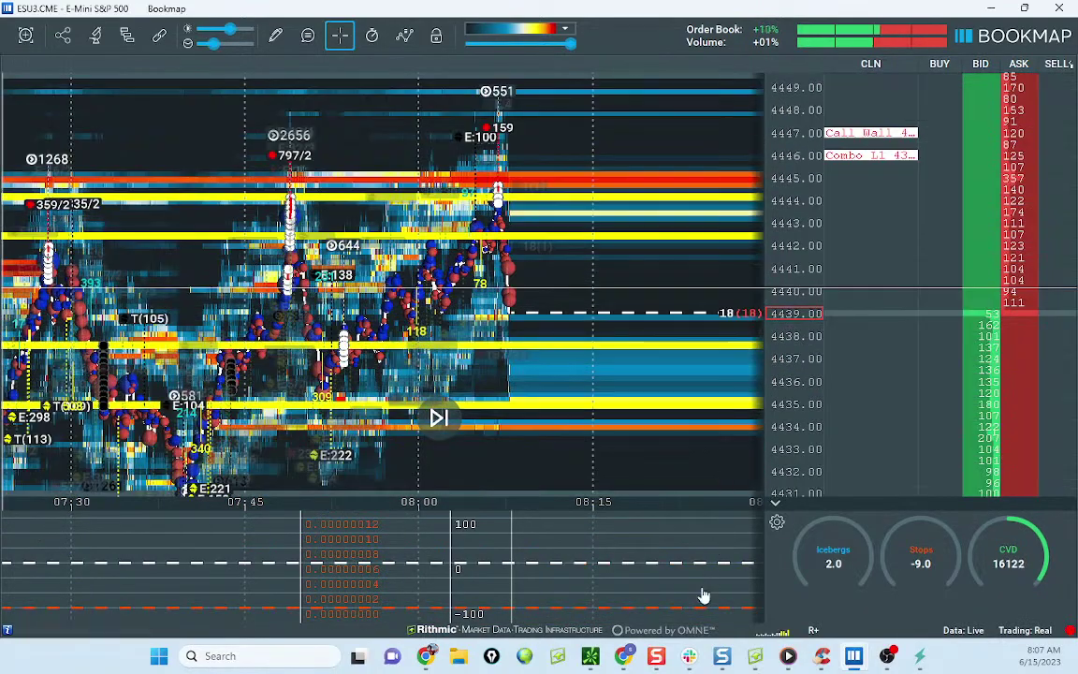
Step: Switch to the ATR Reversion Calcs spreadsheet in Chrome, set the ES ATR value to 5.85 and check the short entry price
{"action": "left_click", "coordinate": [624, 659]}
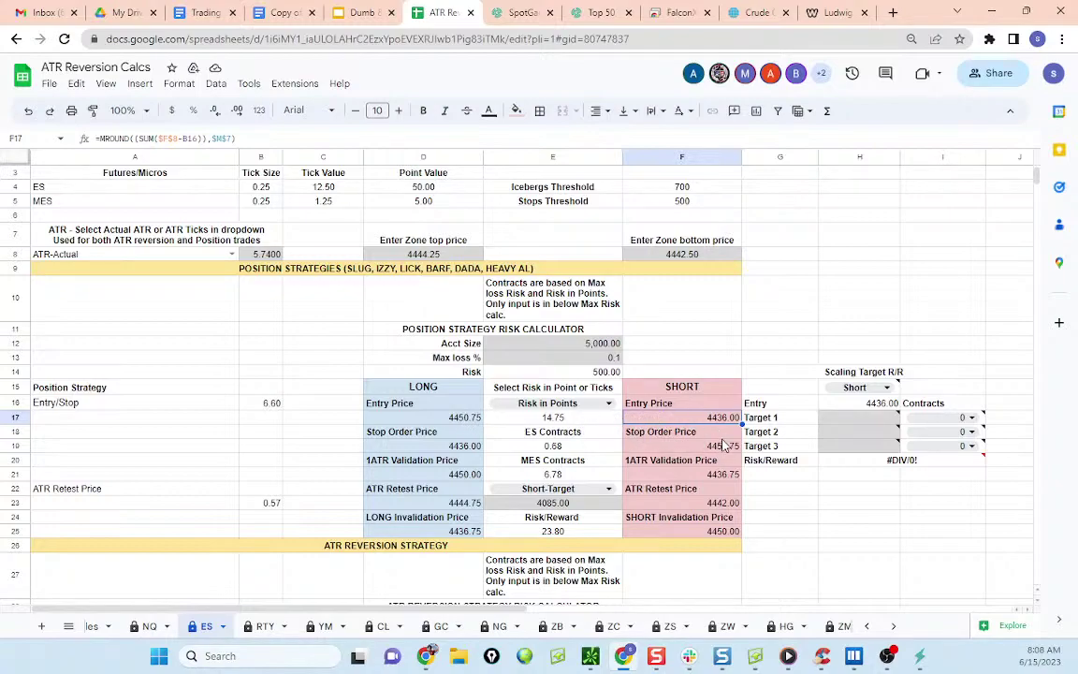
{"action": "left_click", "coordinate": [266, 254]}
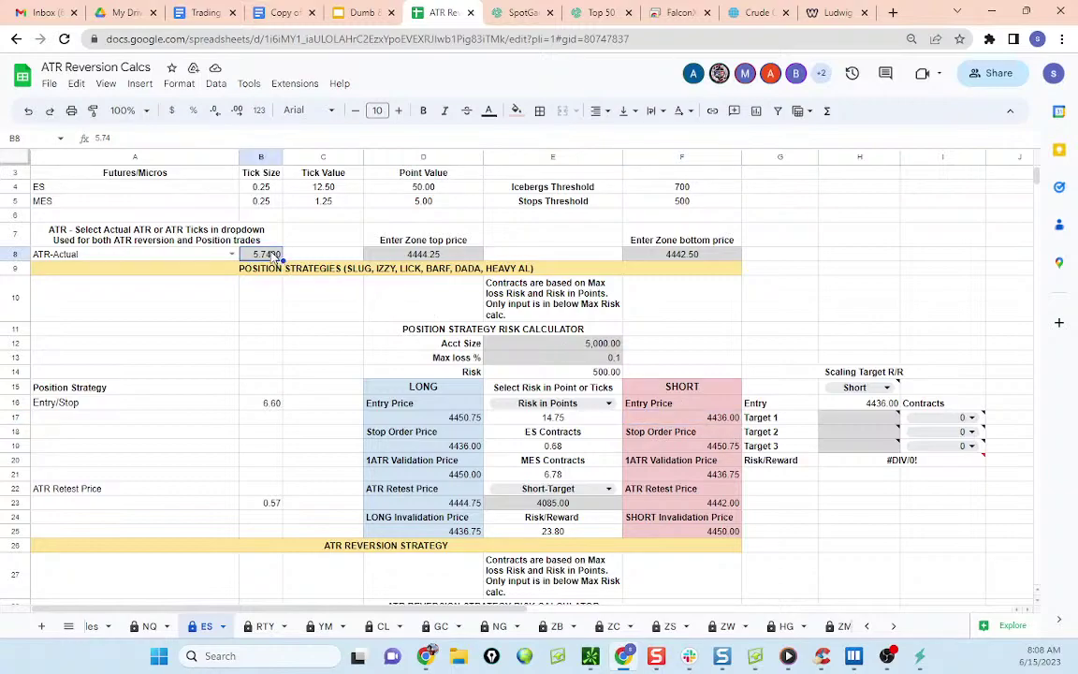
{"action": "type", "text": "5.85"}
{"action": "left_click", "coordinate": [355, 330]}
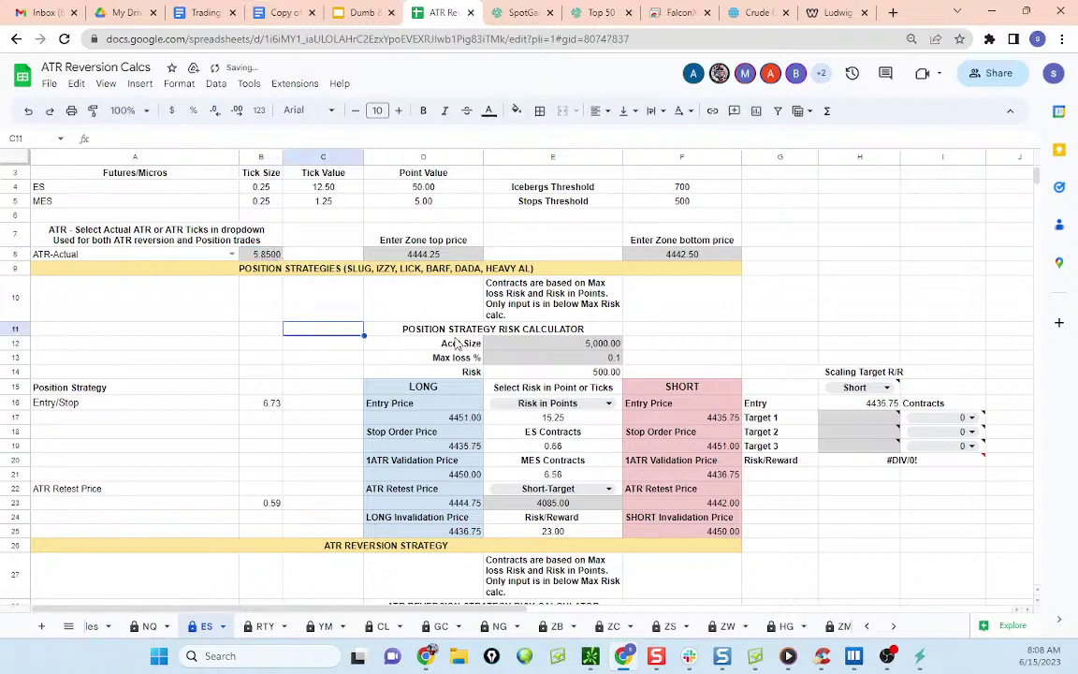
{"action": "left_click", "coordinate": [715, 419]}
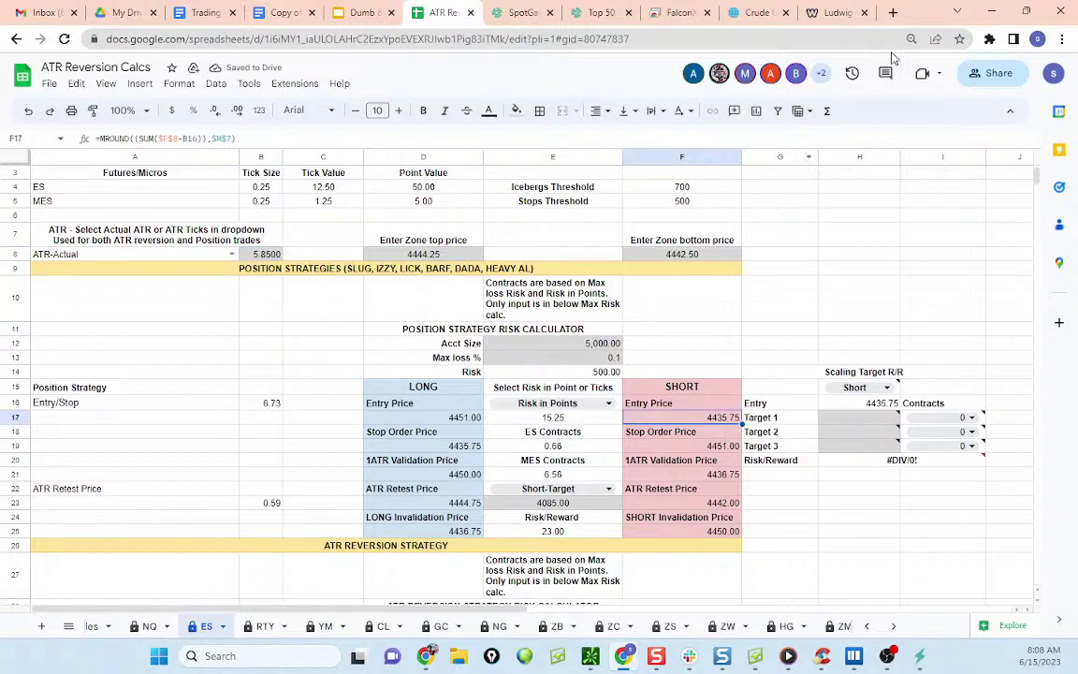
Step: Return to the ES chart in Bookmap and examine the liquidity levels between about 4432 and 4440
{"action": "left_click", "coordinate": [993, 16]}
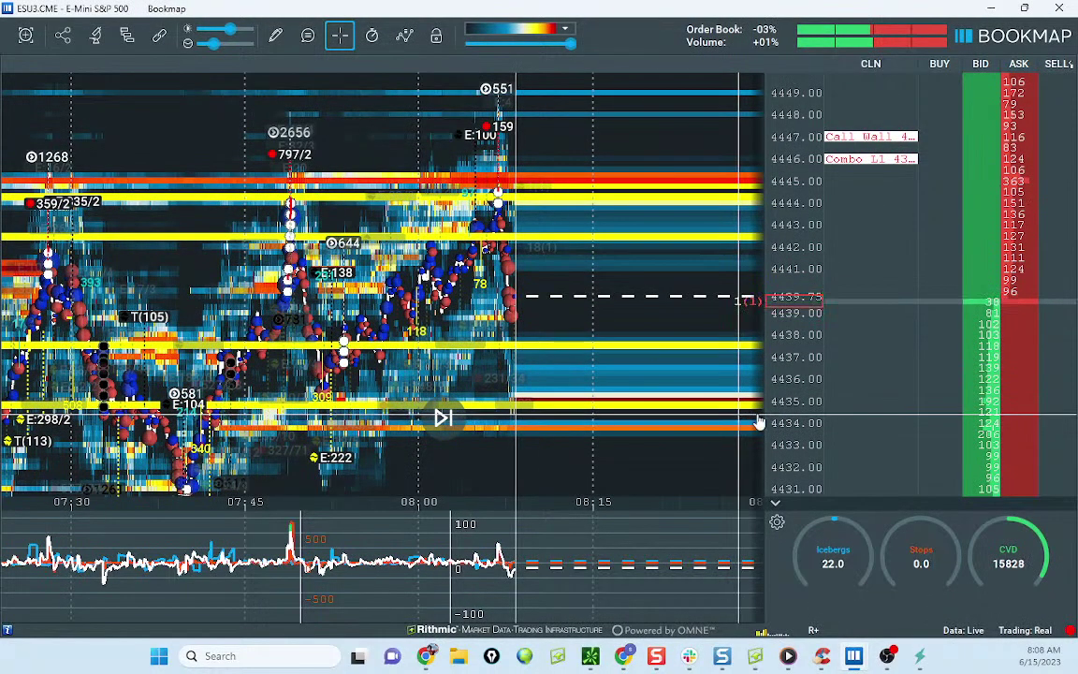
{"action": "scroll", "coordinate": [794, 342], "scroll_direction": "up", "scroll_amount": 3}
{"action": "left_click_drag", "start_coordinate": [736, 359], "coordinate": [675, 235]}
{"action": "scroll", "coordinate": [698, 402], "scroll_direction": "up", "scroll_amount": 3}
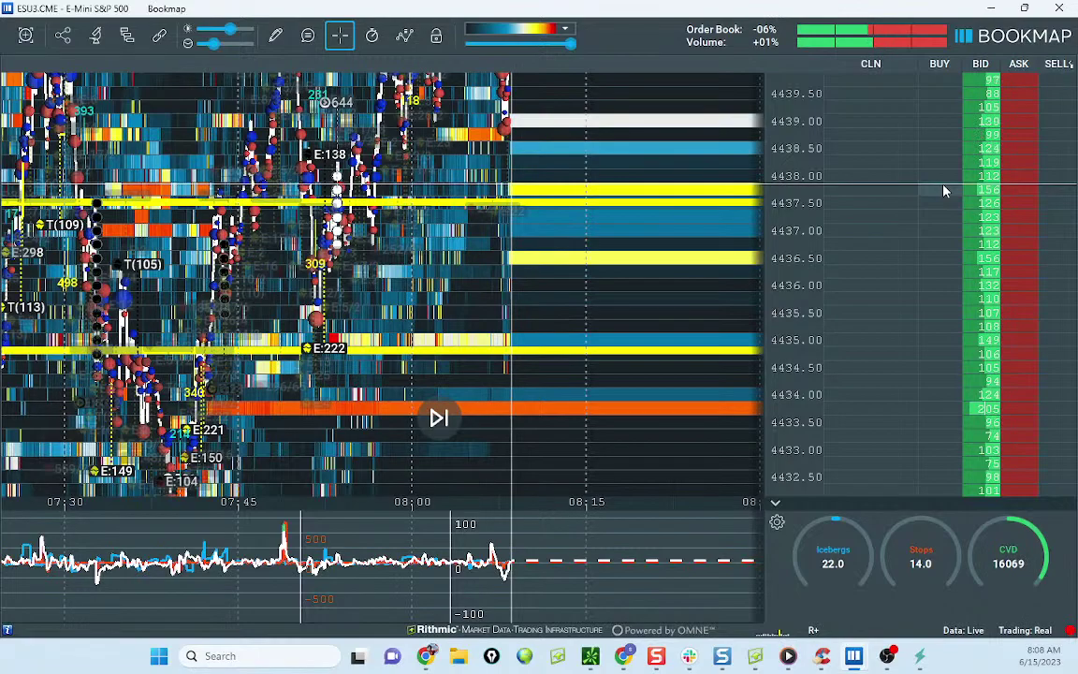
Step: Check the MES contract size in the ATR Reversion Calcs spreadsheet, then open the Copy of Trading Strategies document
{"action": "left_click", "coordinate": [625, 659]}
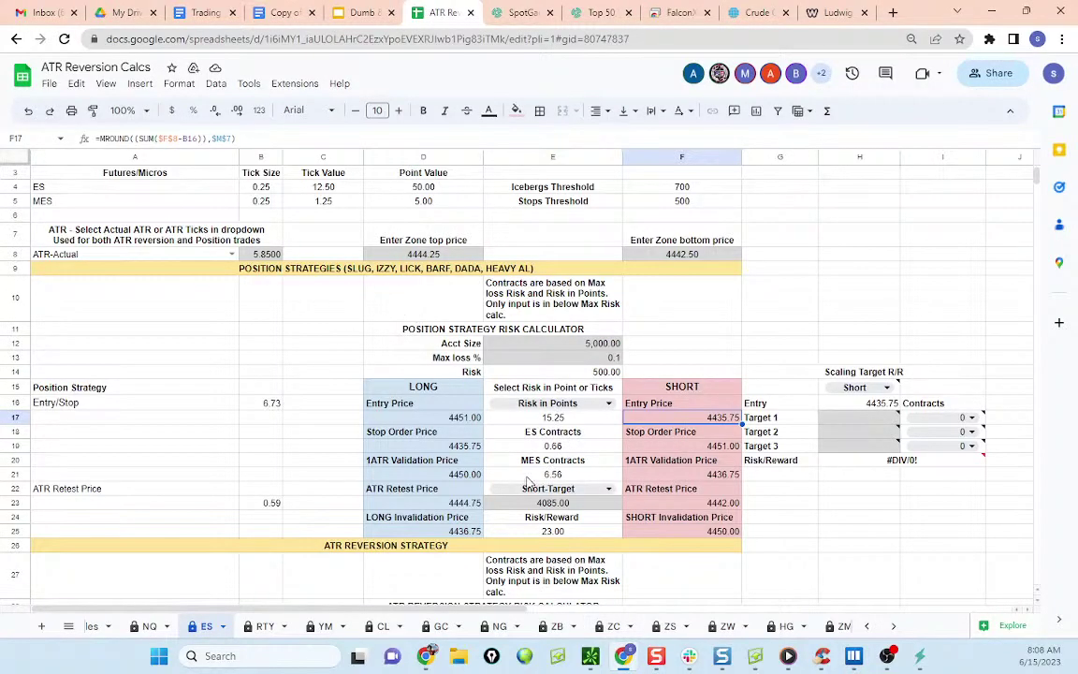
{"action": "left_click", "coordinate": [580, 479]}
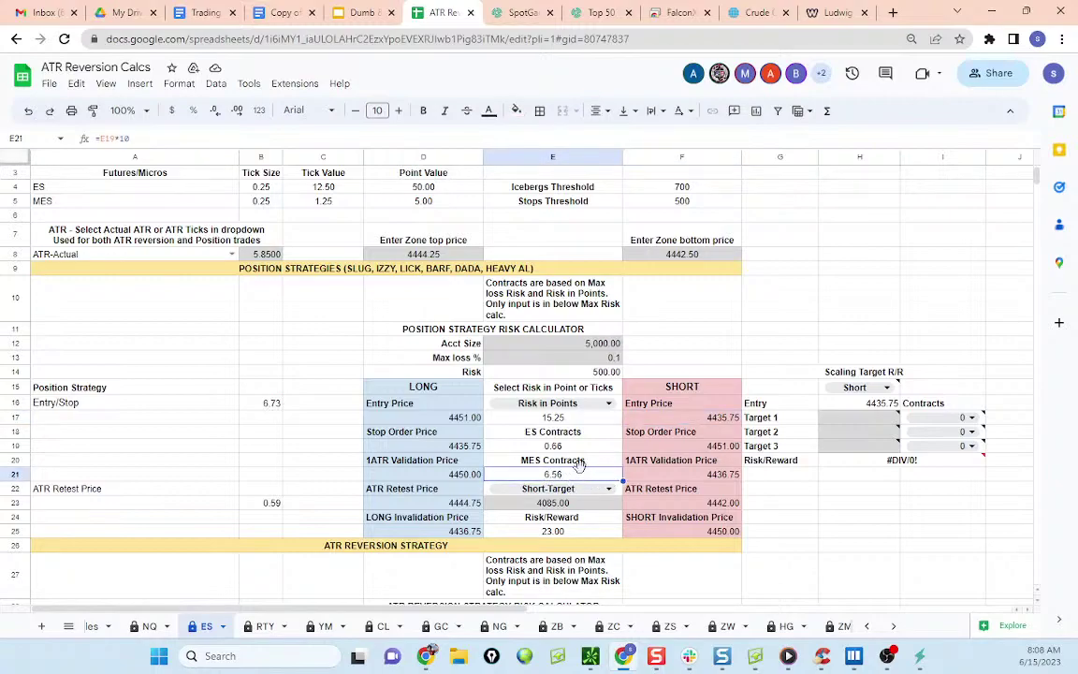
{"action": "mouse_move", "coordinate": [839, 469]}
{"action": "left_click", "coordinate": [284, 12]}
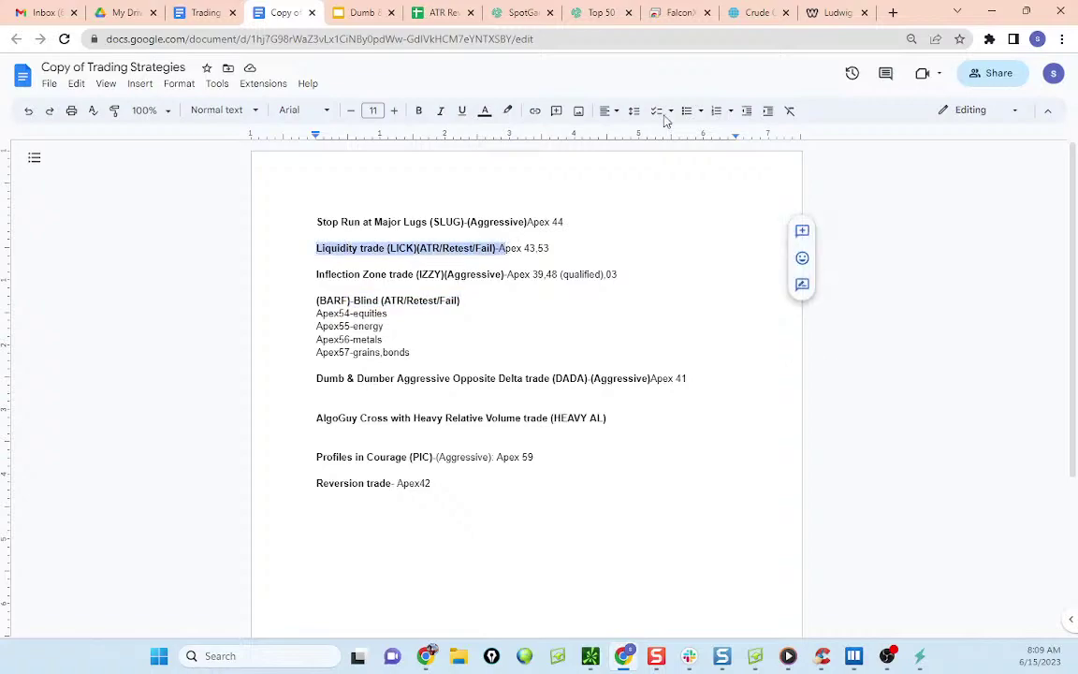
Step: Back in Bookmap, sketch a falling ES price path with target lines near 4422, 4418 and 4415, then clear the drawing
{"action": "left_click", "coordinate": [993, 12]}
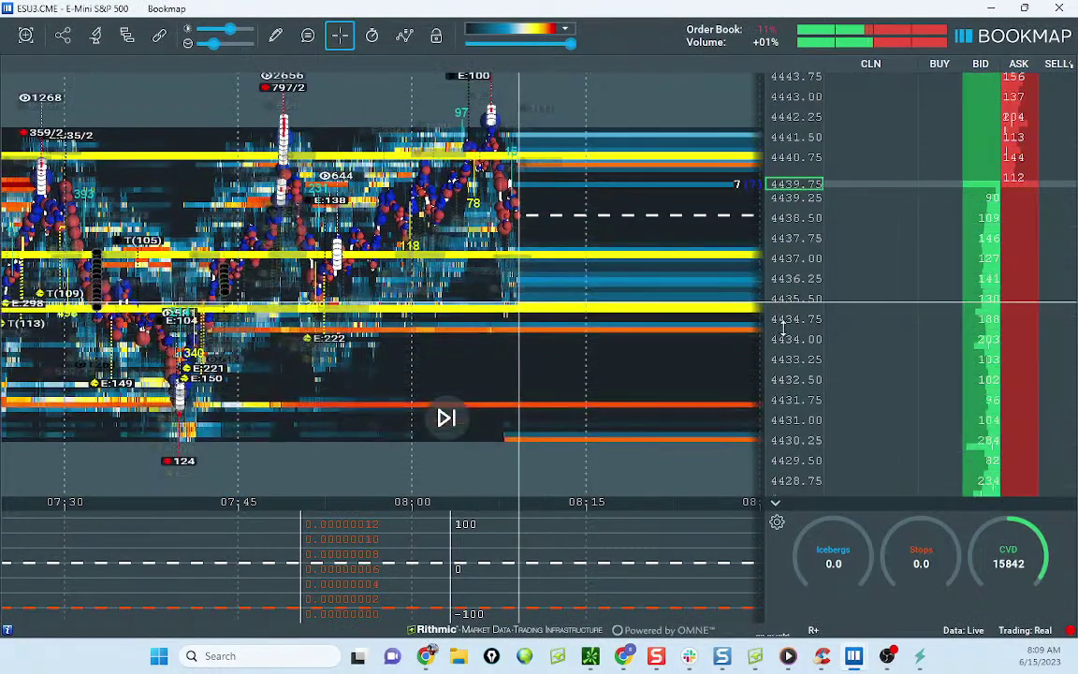
{"action": "mouse_move", "coordinate": [770, 322]}
{"action": "left_mouse_down"}
{"action": "mouse_move", "coordinate": [765, 253]}
{"action": "mouse_move", "coordinate": [784, 271]}
{"action": "mouse_move", "coordinate": [765, 312]}
{"action": "left_mouse_up"}
{"action": "left_click_drag", "start_coordinate": [676, 309], "coordinate": [662, 236]}
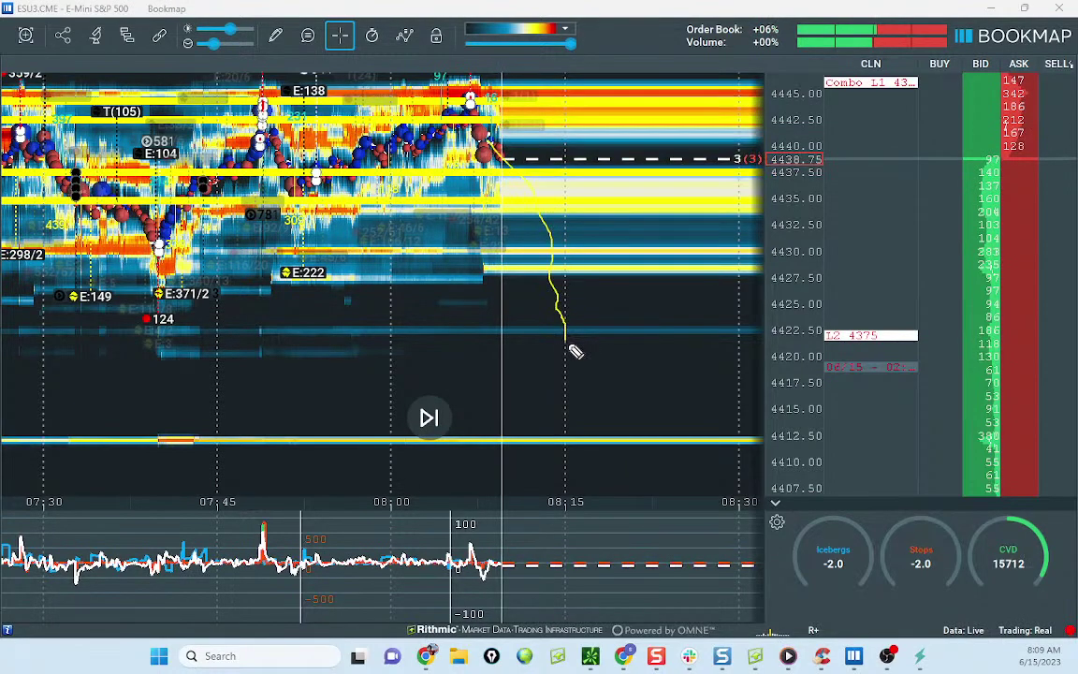
{"action": "left_click_drag", "start_coordinate": [489, 333], "coordinate": [622, 334]}
{"action": "left_click_drag", "start_coordinate": [538, 373], "coordinate": [571, 372]}
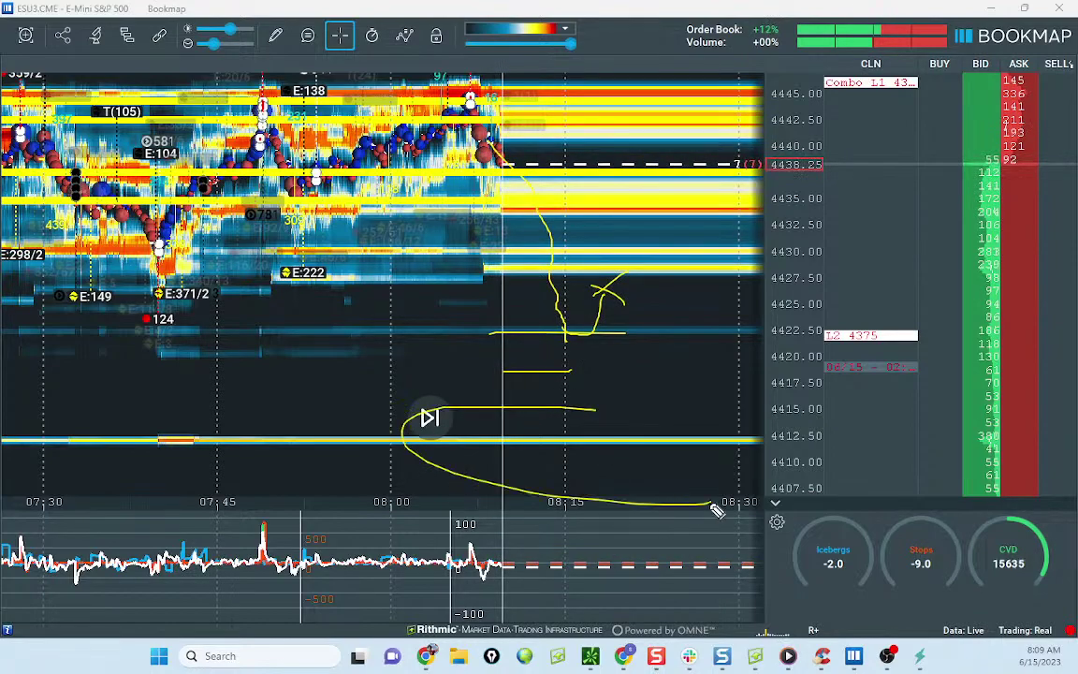
{"action": "key", "text": "Escape"}
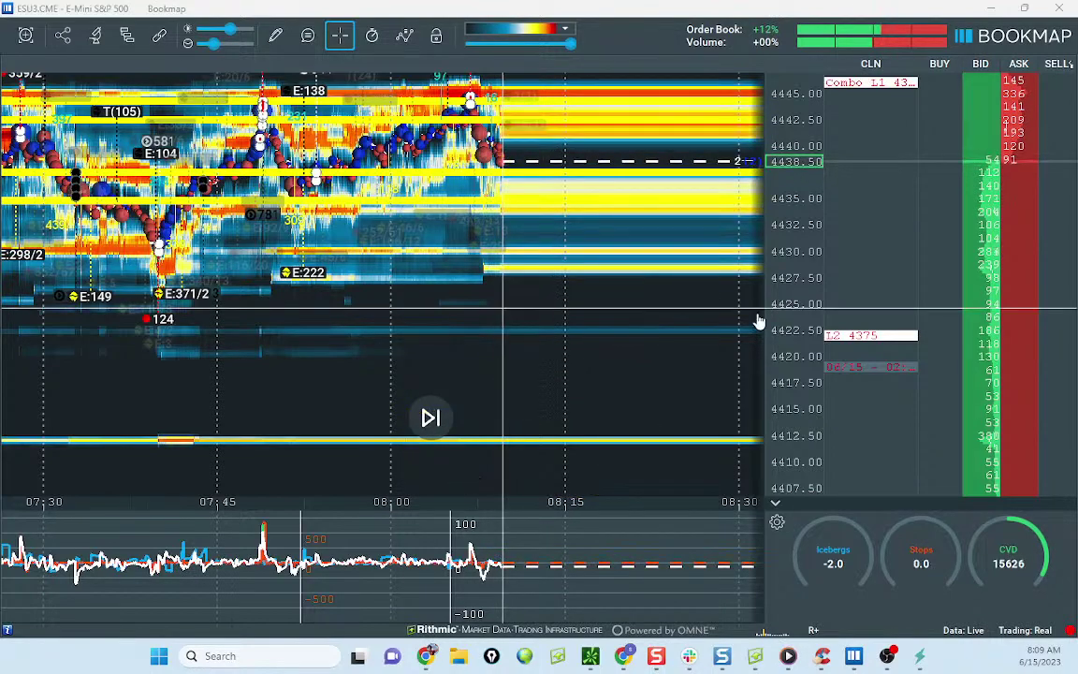
Step: Recentre the ES chart and narrow its price scale to roughly 4417.50–4445.00
{"action": "left_click_drag", "start_coordinate": [683, 301], "coordinate": [671, 351]}
{"action": "left_click_drag", "start_coordinate": [804, 289], "coordinate": [786, 275]}
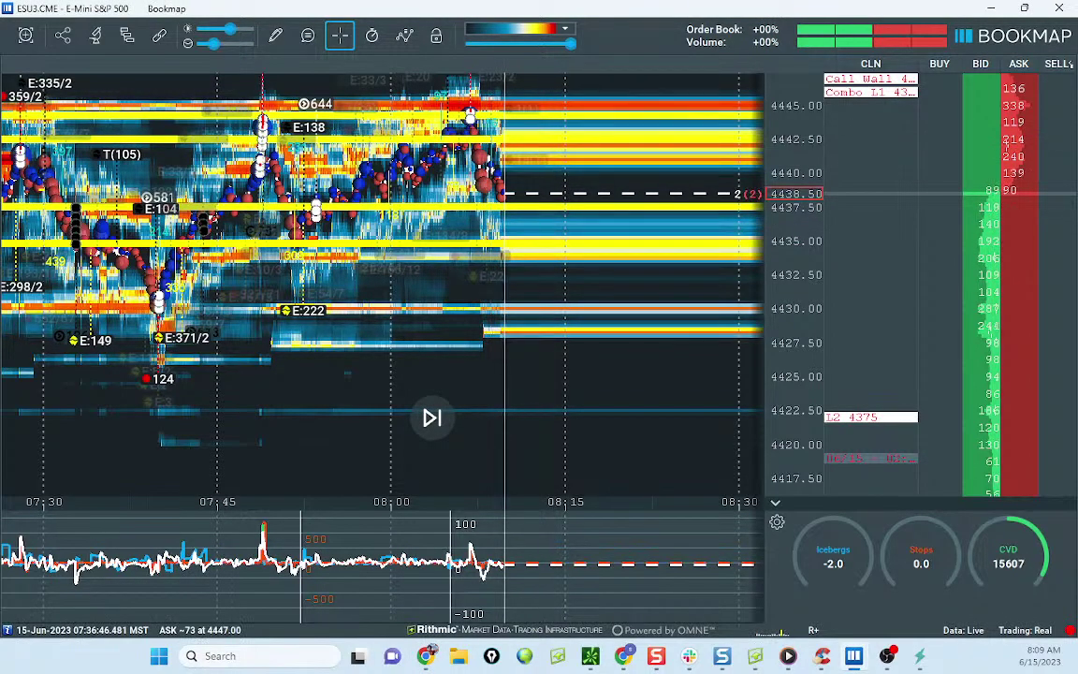
Step: Bring the NGN3 Natural Gas Bookmap window onto this screen, maximise it and examine the price action up to 08:10
{"action": "left_click_drag", "start_coordinate": [0, 351], "coordinate": [496, 123]}
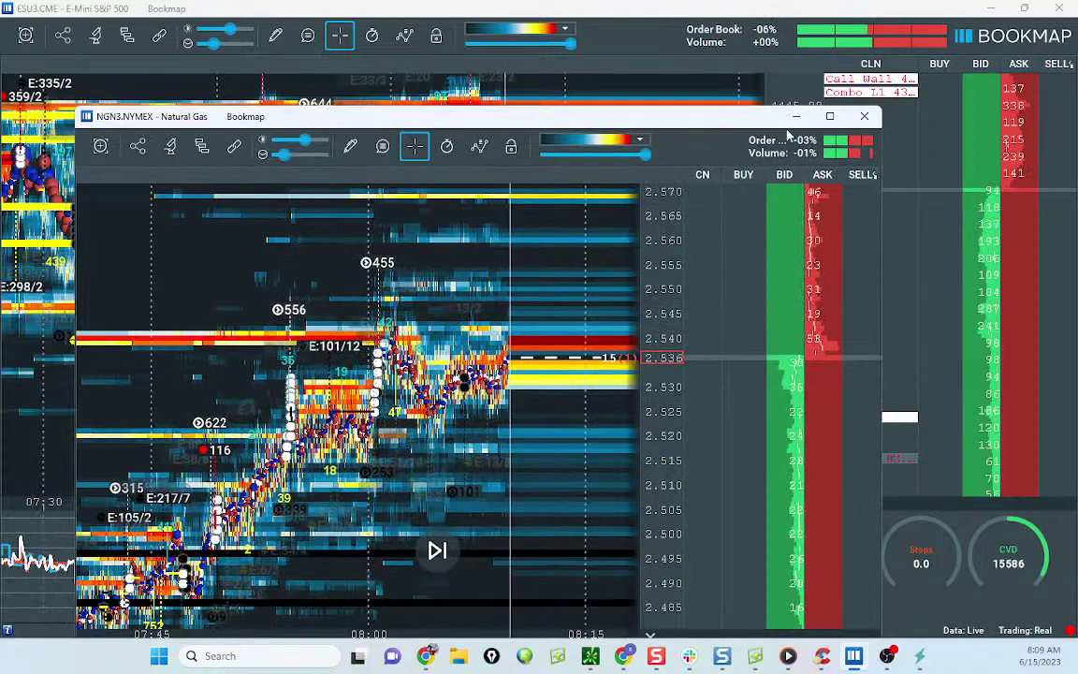
{"action": "left_click", "coordinate": [829, 116]}
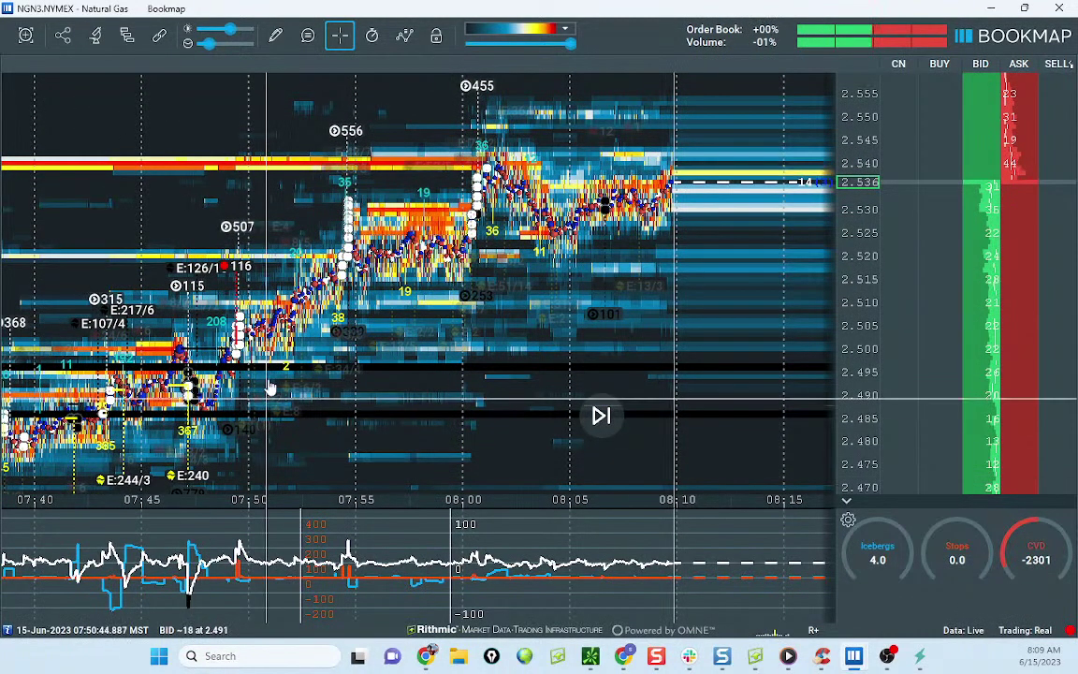
{"action": "scroll", "coordinate": [316, 339], "scroll_direction": "down", "scroll_amount": 1}
Step: Maximise the thinkorswim /NG hourly chart, sketch a pullback from about 2.536 to 2.46 and a rebound, then clear the sketch
{"action": "left_click_drag", "start_coordinate": [0, 46], "coordinate": [547, 260]}
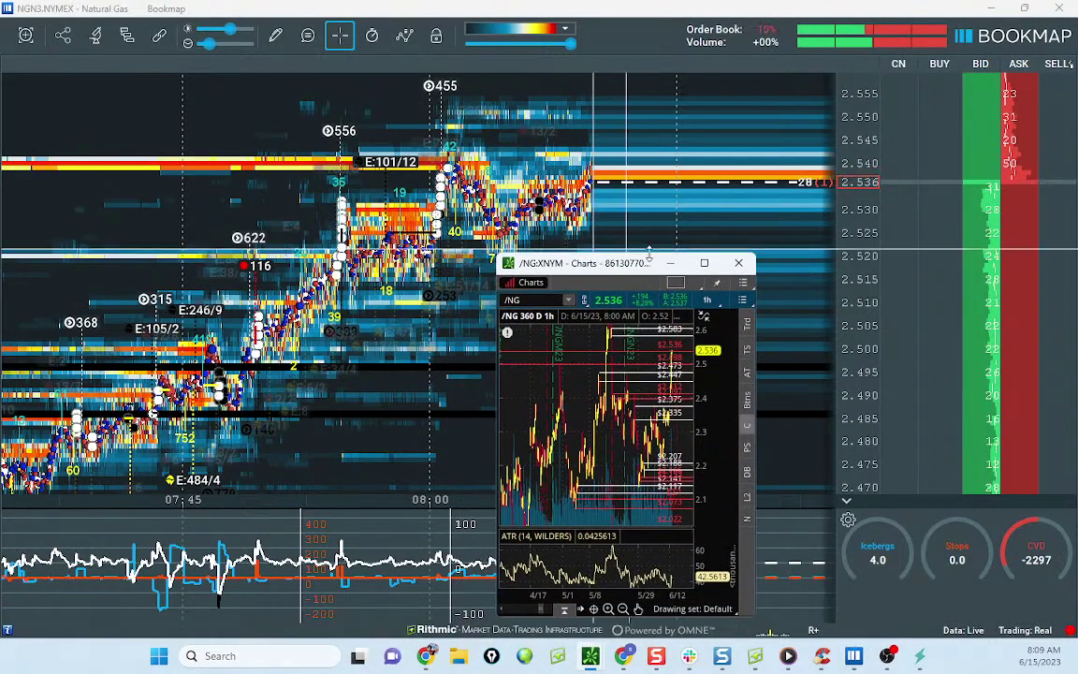
{"action": "left_click", "coordinate": [704, 263]}
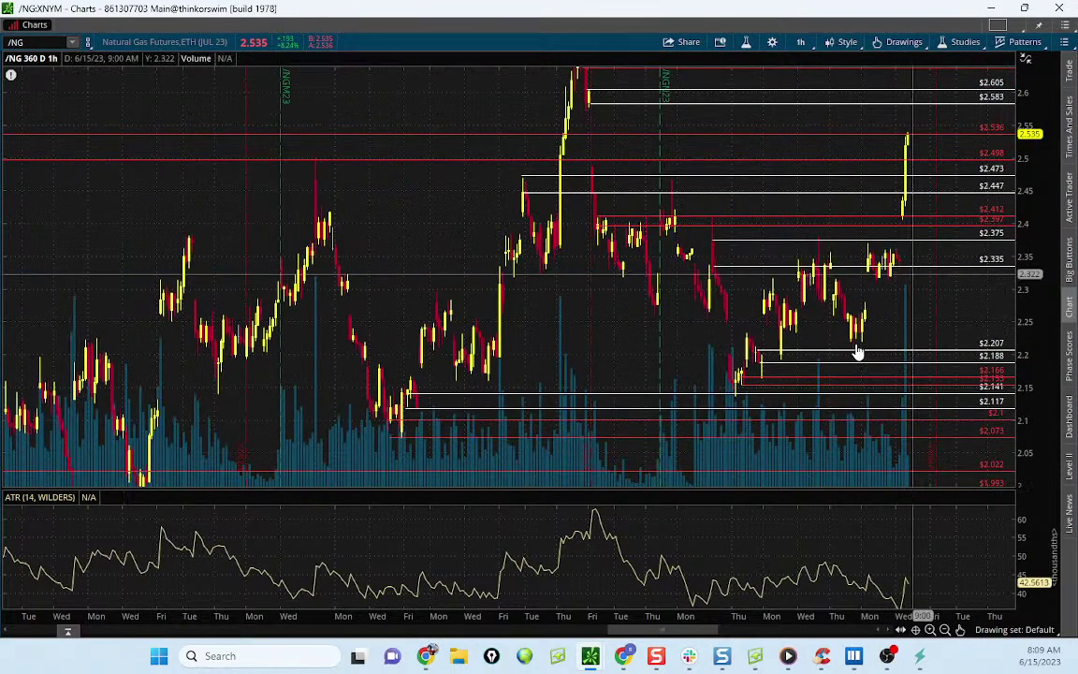
{"action": "left_click_drag", "start_coordinate": [1001, 326], "coordinate": [946, 389]}
{"action": "left_click_drag", "start_coordinate": [1041, 273], "coordinate": [956, 286]}
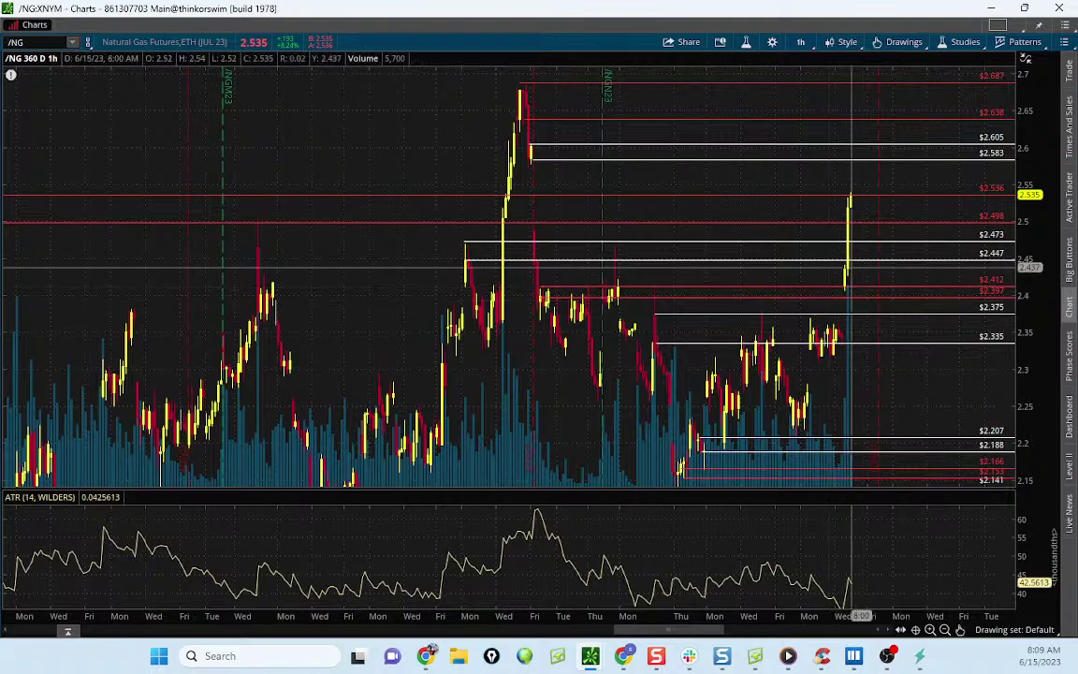
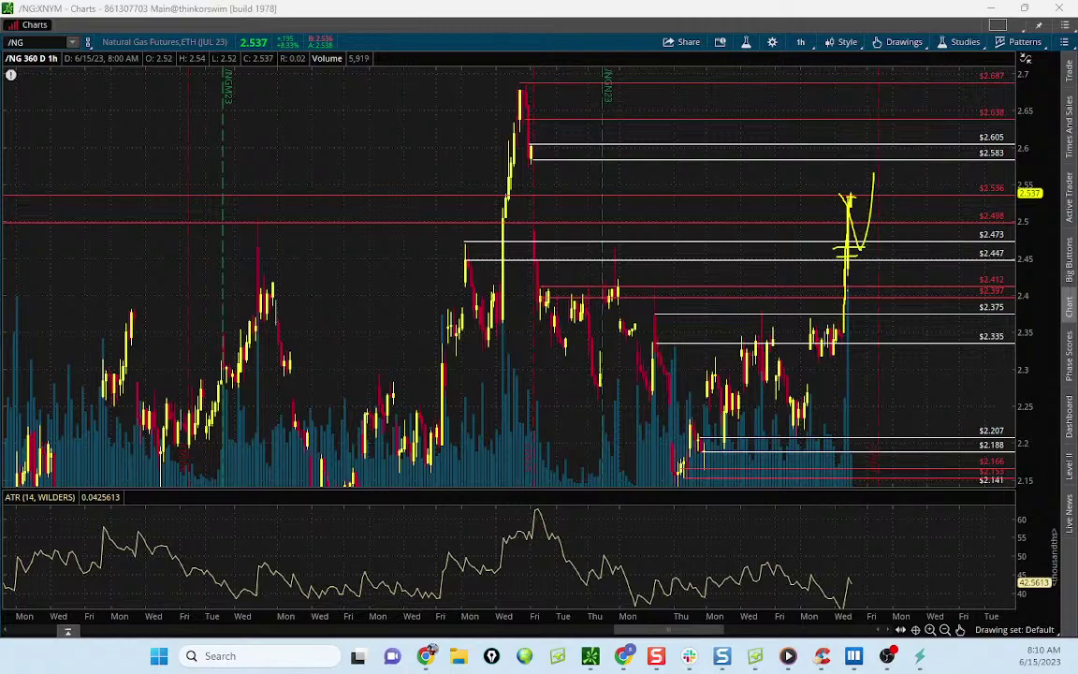
{"action": "key", "text": "Escape"}
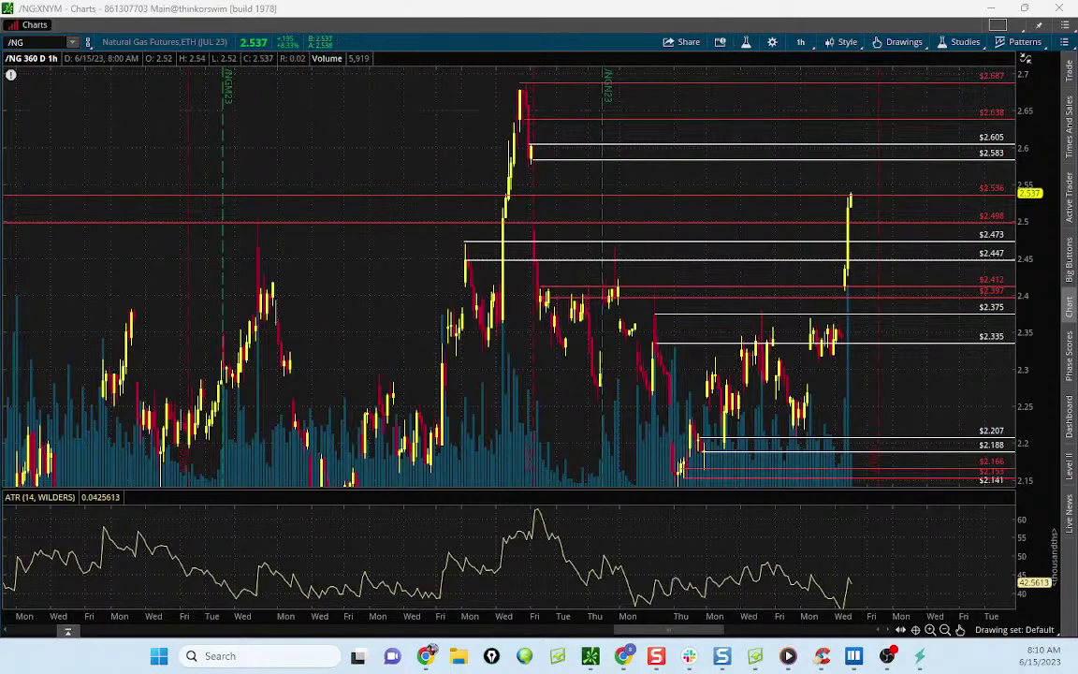
Step: Back in Bookmap, bring the NQU3 E-Mini Nasdaq-100 window onto this screen, maximise it and show the session from 07:00
{"action": "key", "text": "alt+Tab"}
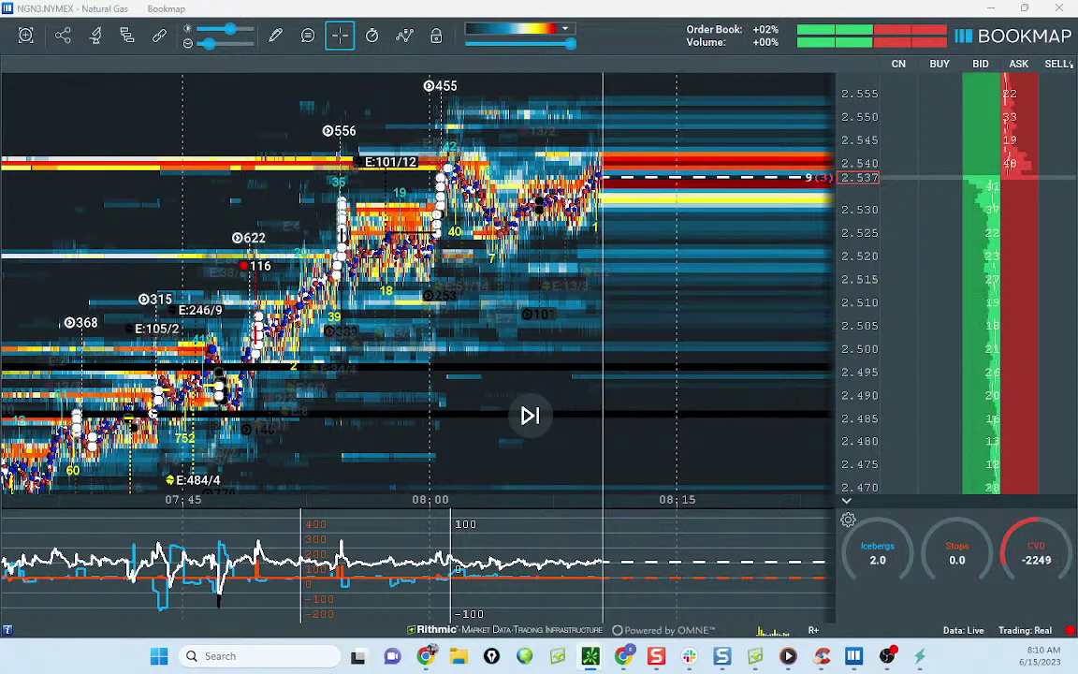
{"action": "left_click_drag", "start_coordinate": [2, 73], "coordinate": [488, 71]}
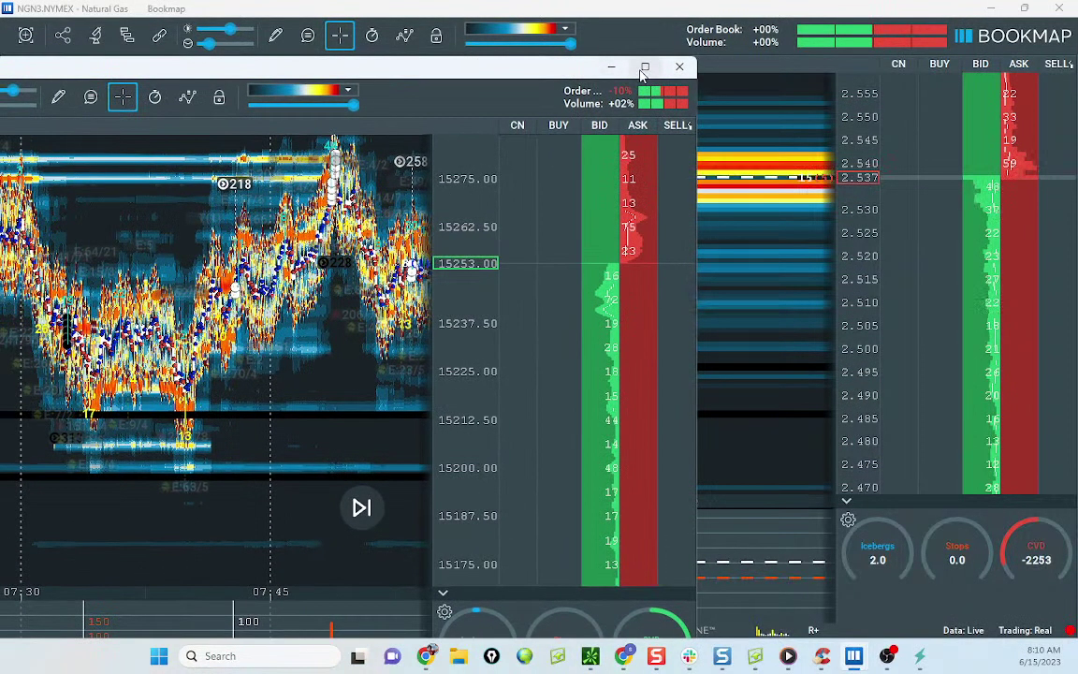
{"action": "left_click", "coordinate": [642, 72]}
{"action": "left_click_drag", "start_coordinate": [609, 318], "coordinate": [469, 358]}
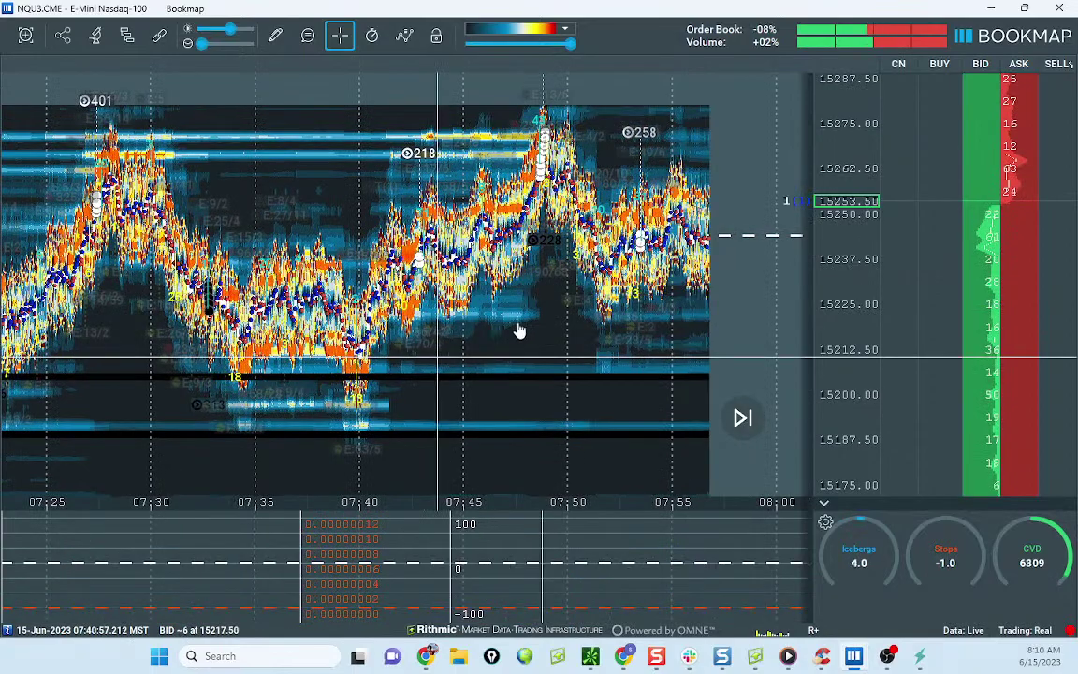
{"action": "scroll", "coordinate": [482, 326], "scroll_direction": "down", "scroll_amount": 3}
{"action": "scroll", "coordinate": [482, 327], "scroll_direction": "up", "scroll_amount": 5}
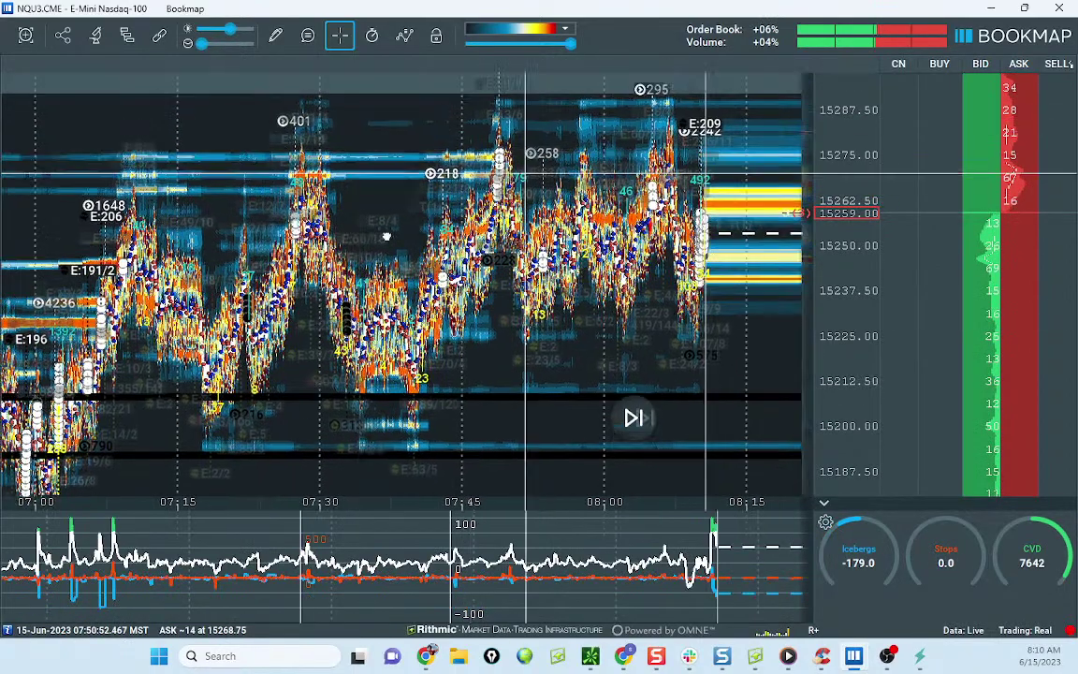
Step: Examine the NQ volume burst around 08:09:56–08:10:00 and the stop and iceberg markers that follow it
{"action": "scroll", "coordinate": [789, 304], "scroll_direction": "up", "scroll_amount": 4}
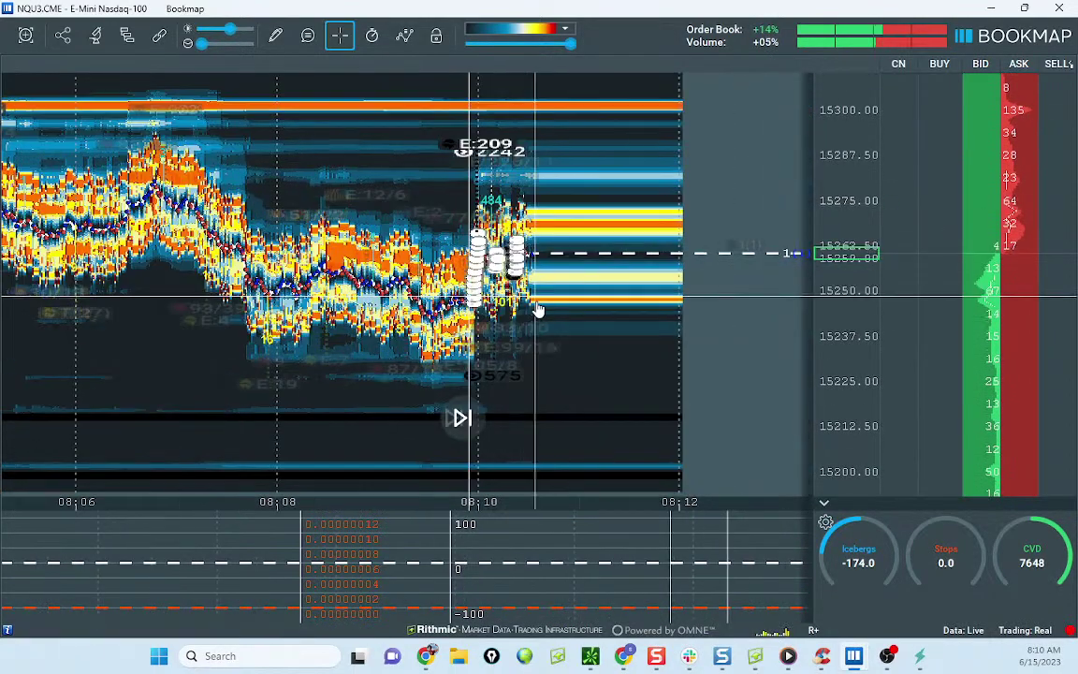
{"action": "scroll", "coordinate": [291, 139], "scroll_direction": "up", "scroll_amount": 3}
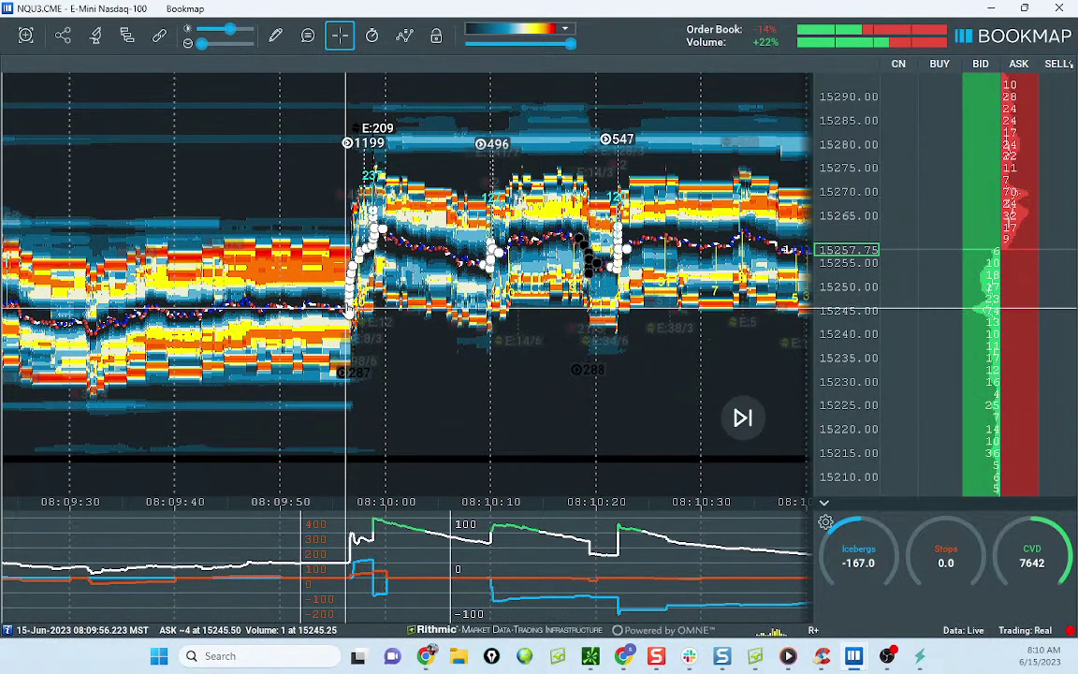
{"action": "scroll", "coordinate": [379, 225], "scroll_direction": "up", "scroll_amount": 3}
{"action": "scroll", "coordinate": [379, 224], "scroll_direction": "up", "scroll_amount": 3}
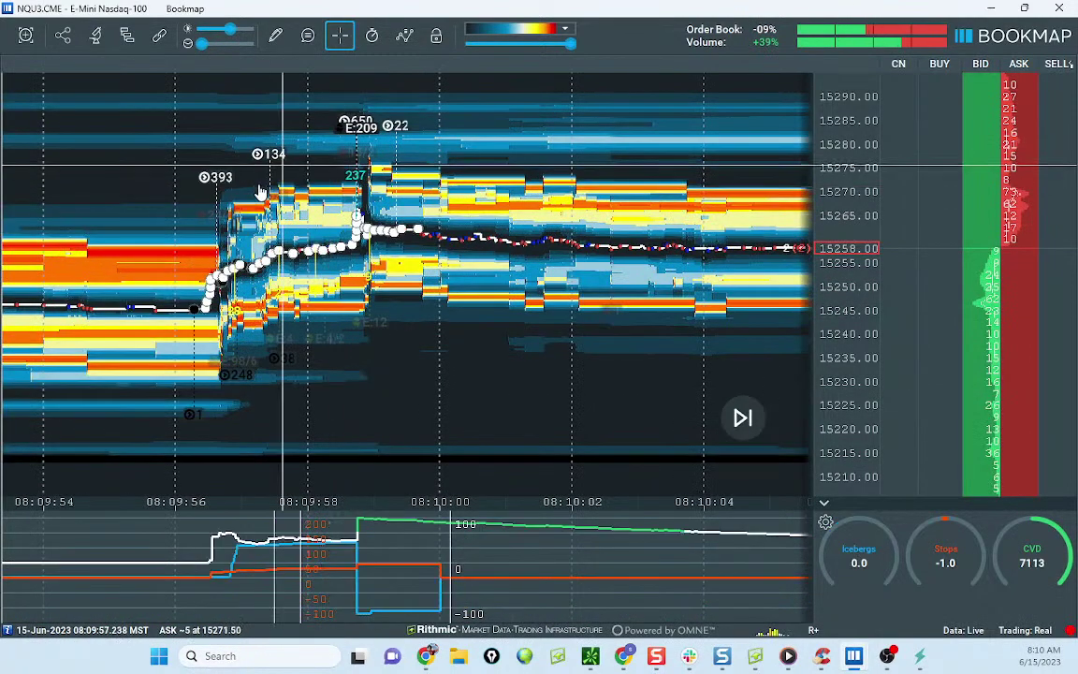
{"action": "scroll", "coordinate": [290, 178], "scroll_direction": "down", "scroll_amount": 6}
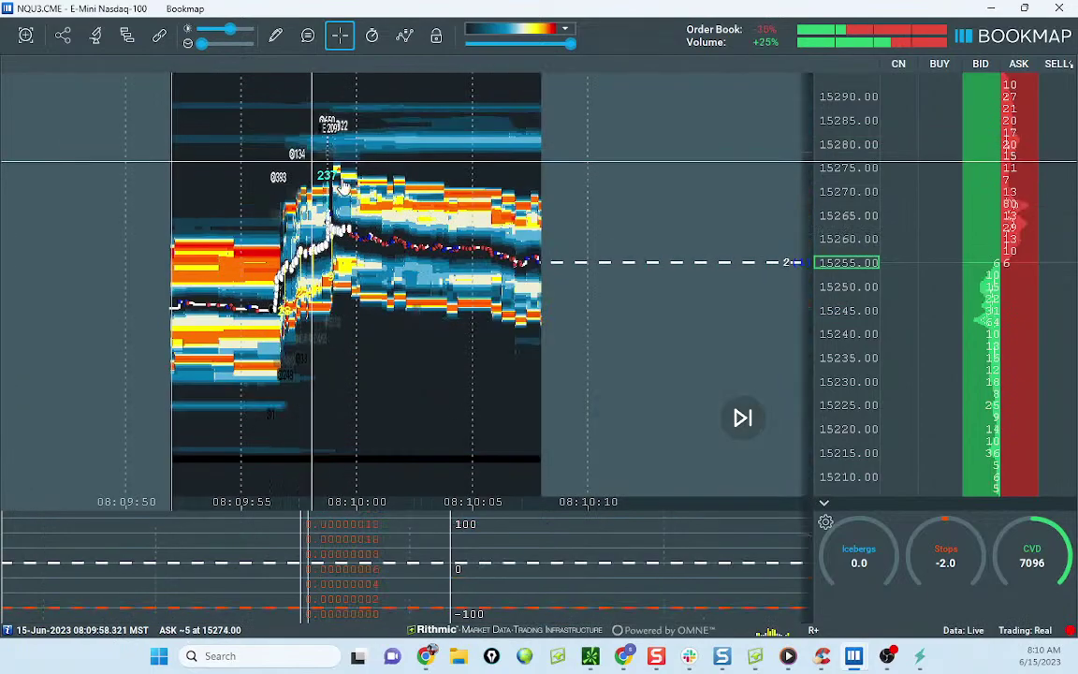
{"action": "scroll", "coordinate": [416, 208], "scroll_direction": "up", "scroll_amount": 5}
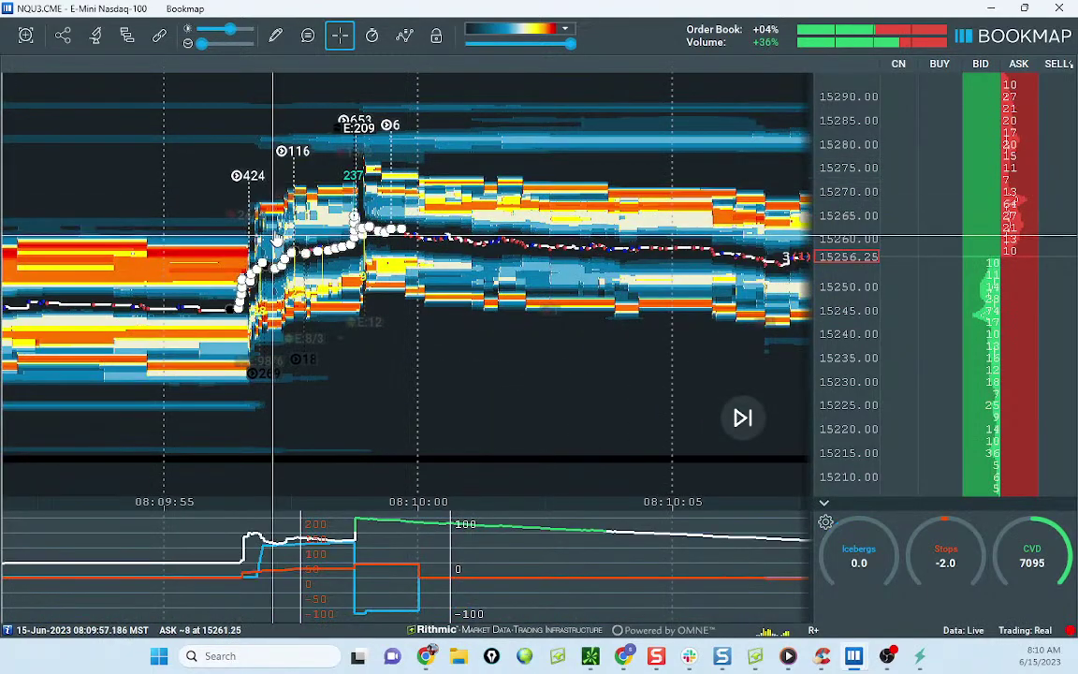
{"action": "scroll", "coordinate": [499, 255], "scroll_direction": "down", "scroll_amount": 5}
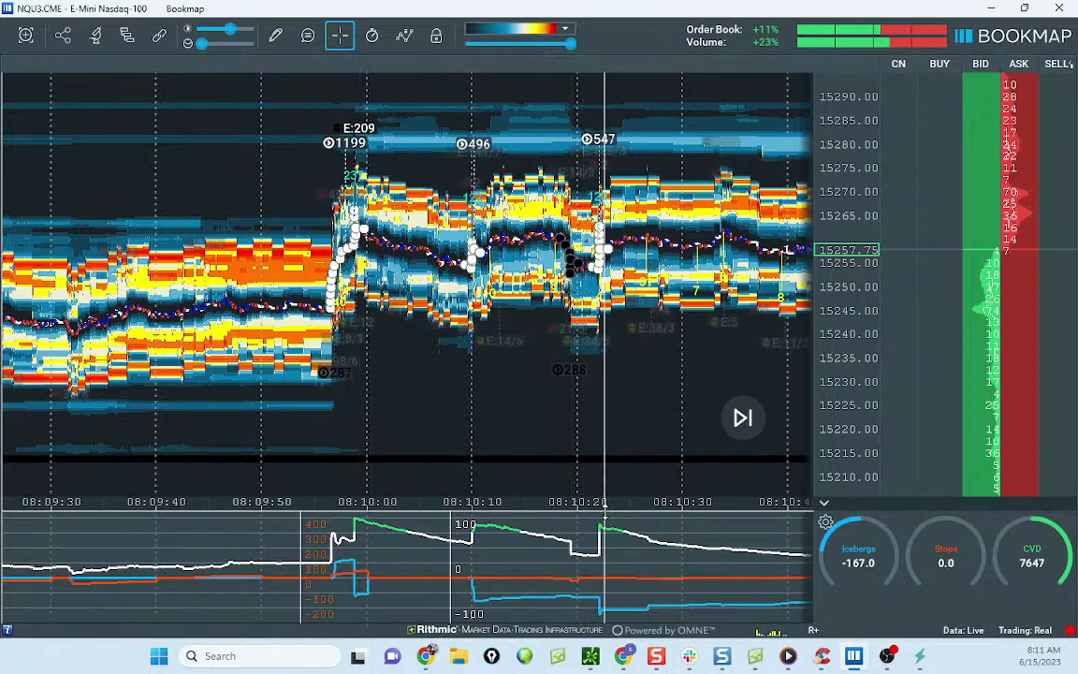
Step: Inspect the Icebergs line in the NQ indicator pane around 08:10:22
{"action": "left_click_drag", "start_coordinate": [667, 249], "coordinate": [521, 254]}
{"action": "scroll", "coordinate": [519, 251], "scroll_direction": "down", "scroll_amount": 3}
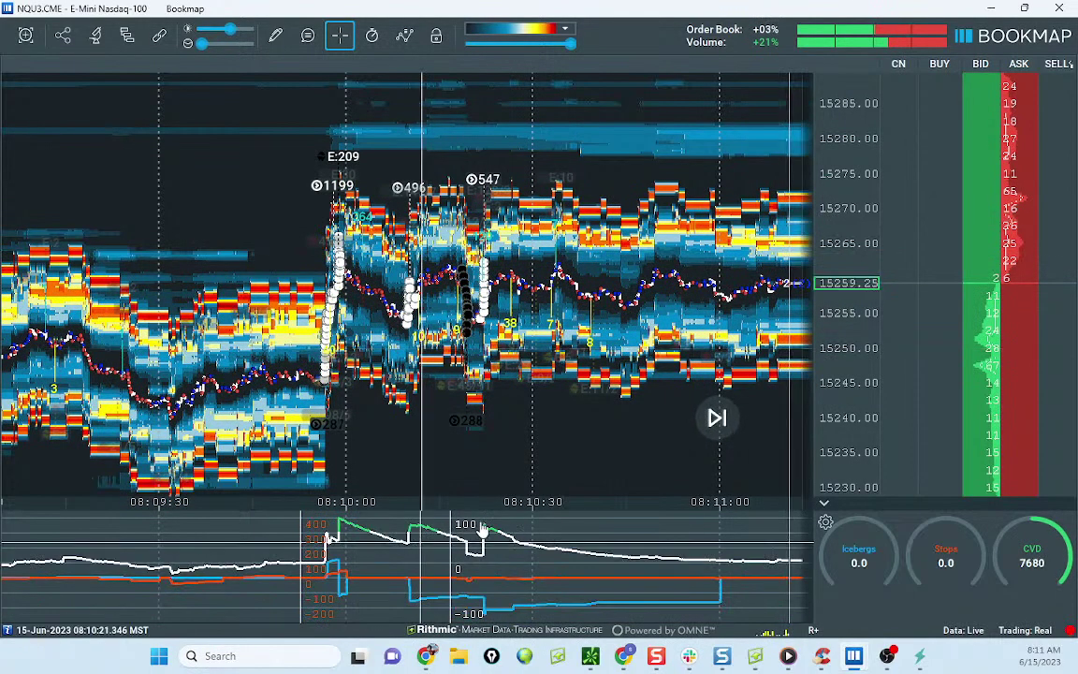
{"action": "scroll", "coordinate": [496, 350], "scroll_direction": "down", "scroll_amount": 2}
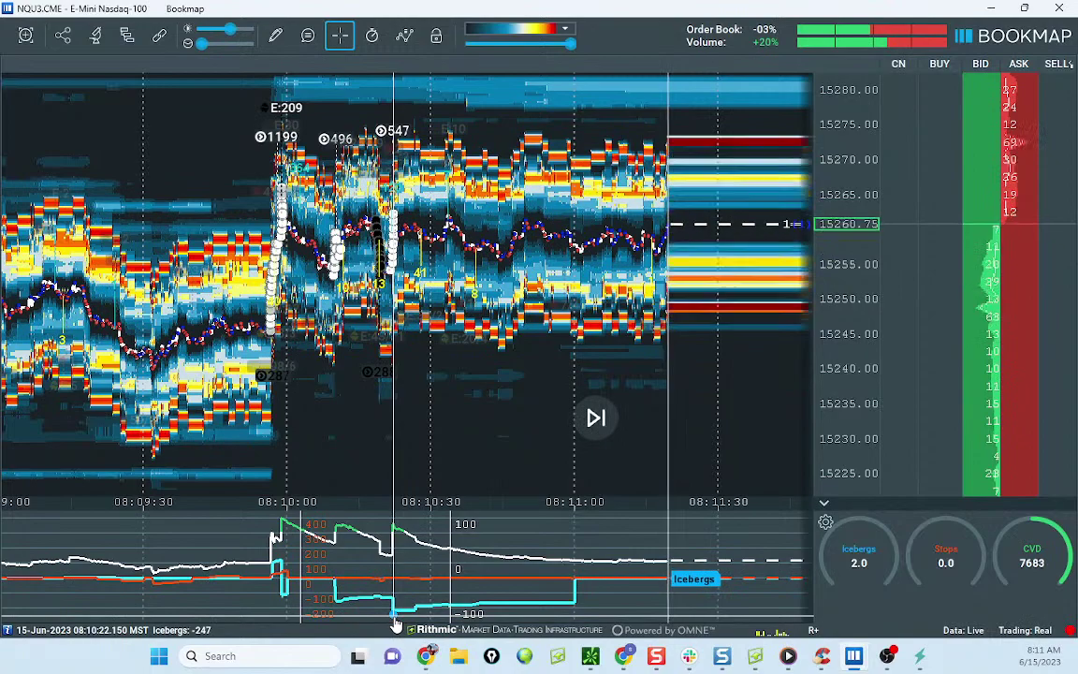
Step: Draw a horizontal line at about 15262.75 across the NQ chart near 08:10:22, then turn drawing mode off
{"action": "left_click", "coordinate": [281, 45]}
{"action": "left_click", "coordinate": [370, 207]}
{"action": "scroll", "coordinate": [407, 161], "scroll_direction": "up", "scroll_amount": 3}
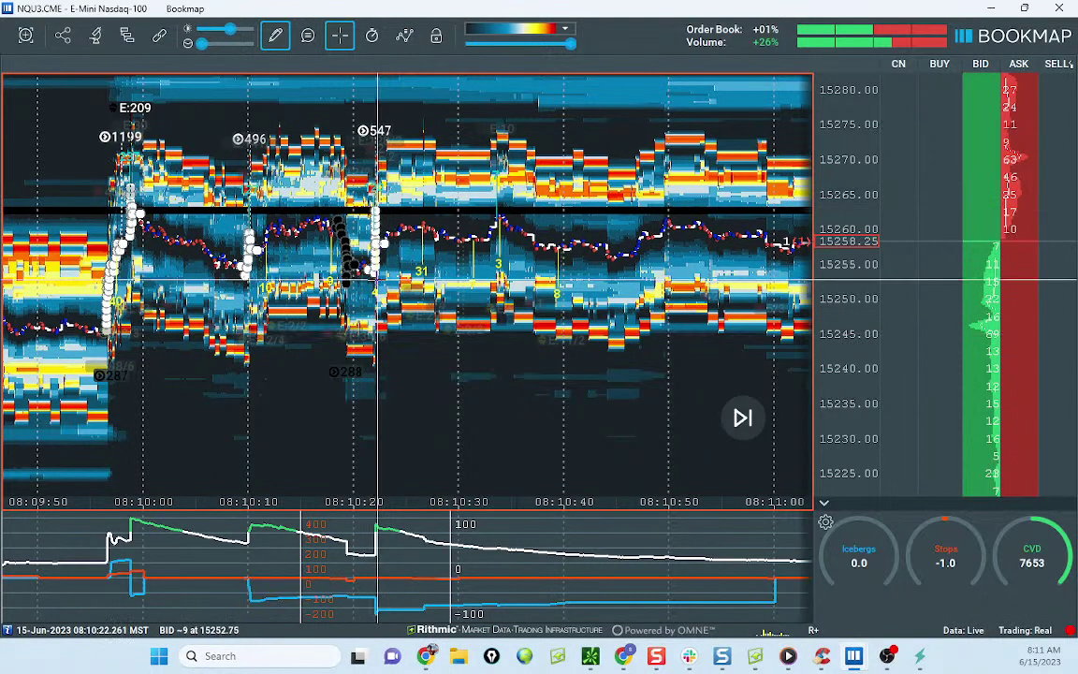
{"action": "left_click", "coordinate": [275, 36]}
{"action": "left_click", "coordinate": [300, 74]}
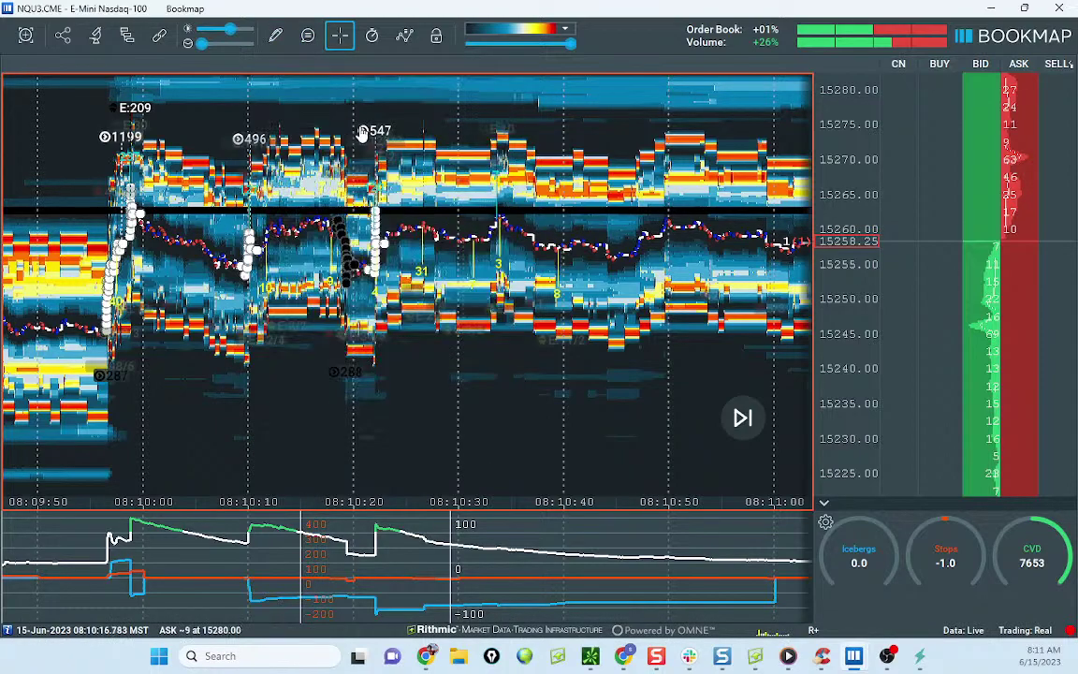
{"action": "right_click", "coordinate": [440, 248]}
{"action": "mouse_move", "coordinate": [505, 348]}
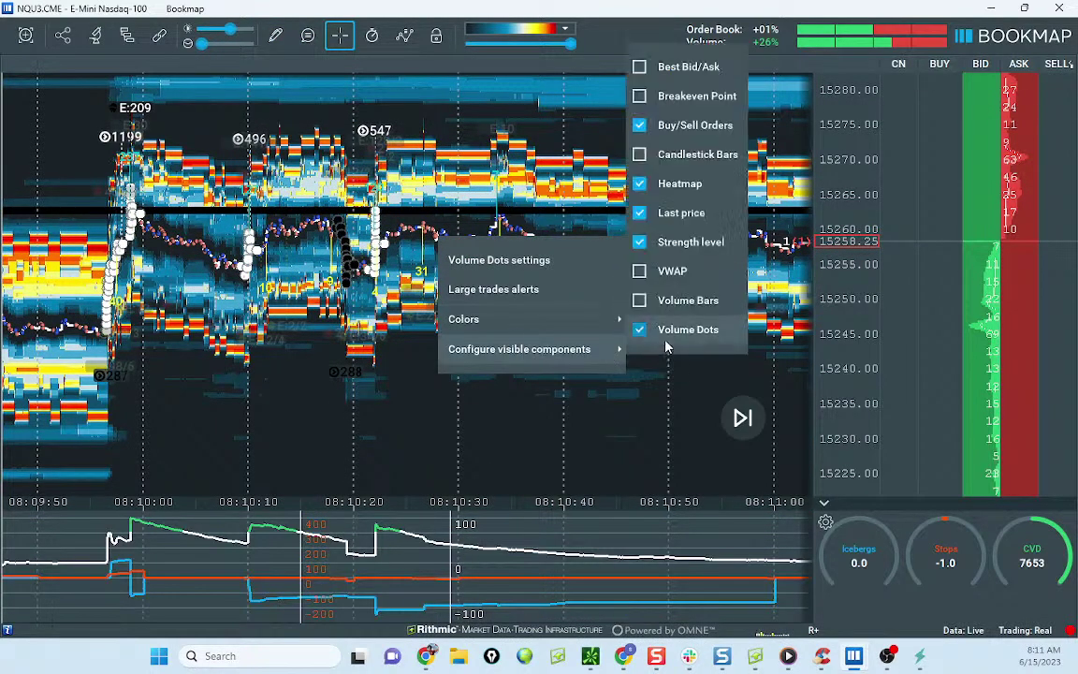
{"action": "left_click", "coordinate": [670, 215]}
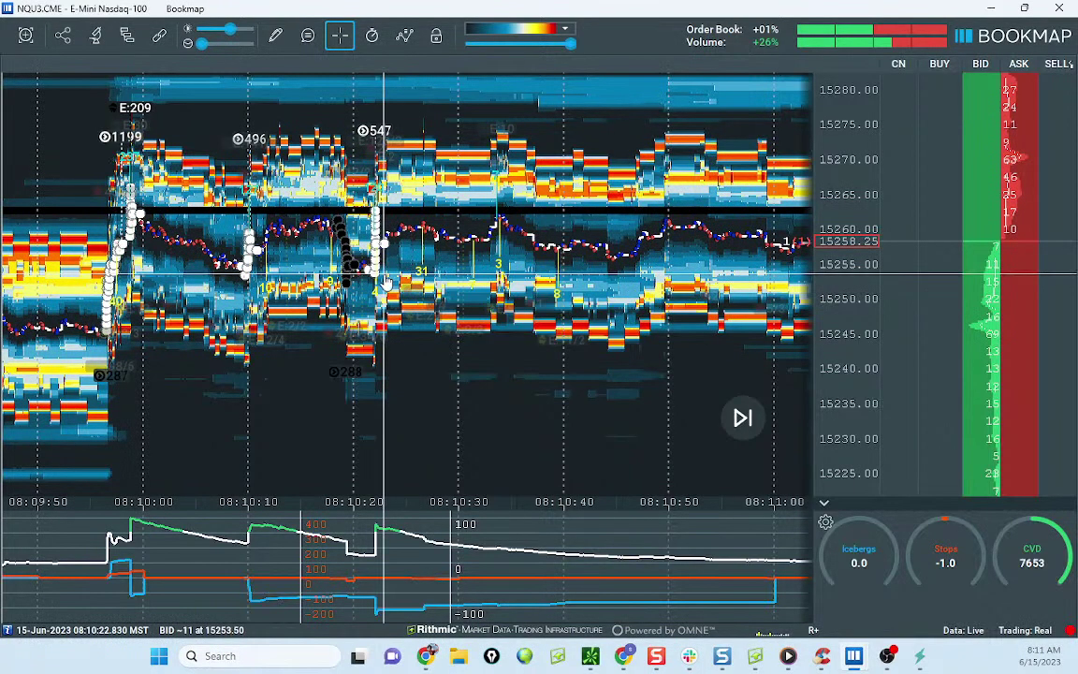
Step: Draw a second horizontal line at about 15251.75 under the black dots near 08:10:20, then turn drawing mode off
{"action": "left_click", "coordinate": [340, 36]}
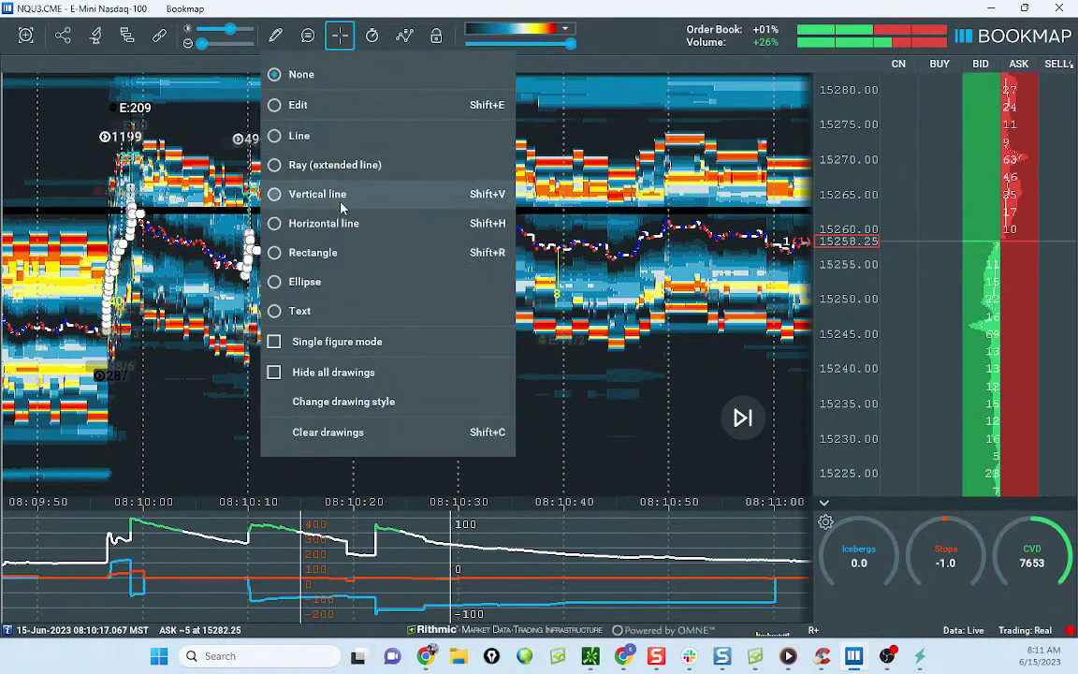
{"action": "left_click", "coordinate": [323, 223]}
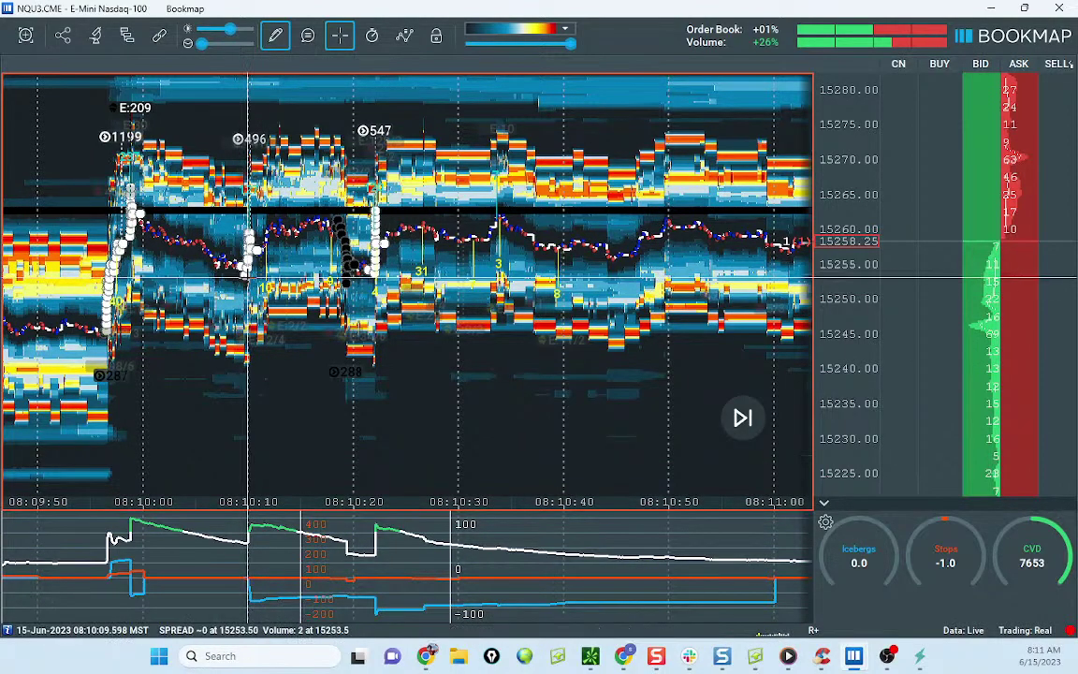
{"action": "left_click", "coordinate": [338, 282]}
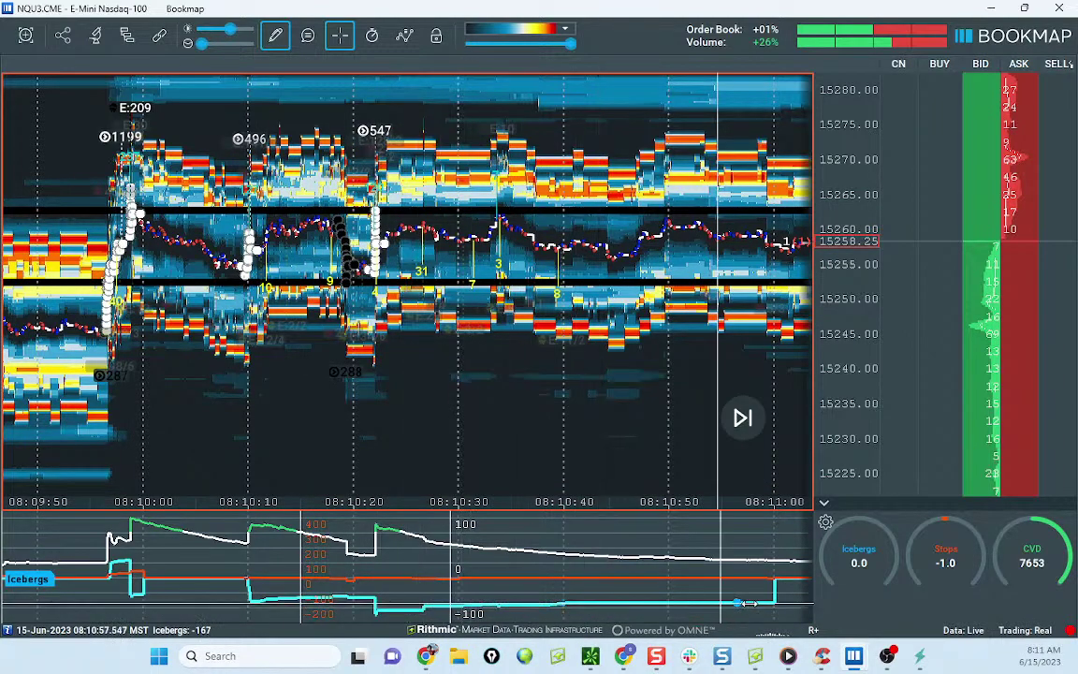
{"action": "left_click_drag", "start_coordinate": [854, 241], "coordinate": [854, 103]}
{"action": "scroll", "coordinate": [356, 252], "scroll_direction": "up", "scroll_amount": 4}
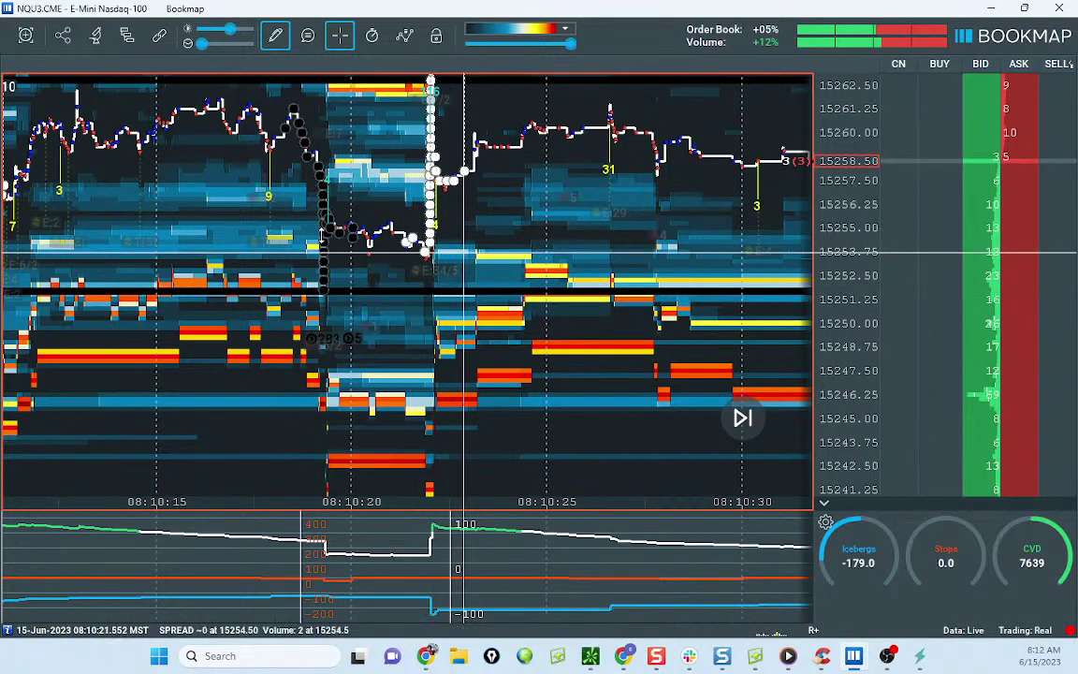
{"action": "left_click", "coordinate": [280, 39]}
{"action": "left_click", "coordinate": [320, 75]}
Step: Narrow the NQ price scale to about 15257.50–15263.00 and read the price of the upper line
{"action": "scroll", "coordinate": [378, 212], "scroll_direction": "down", "scroll_amount": 5}
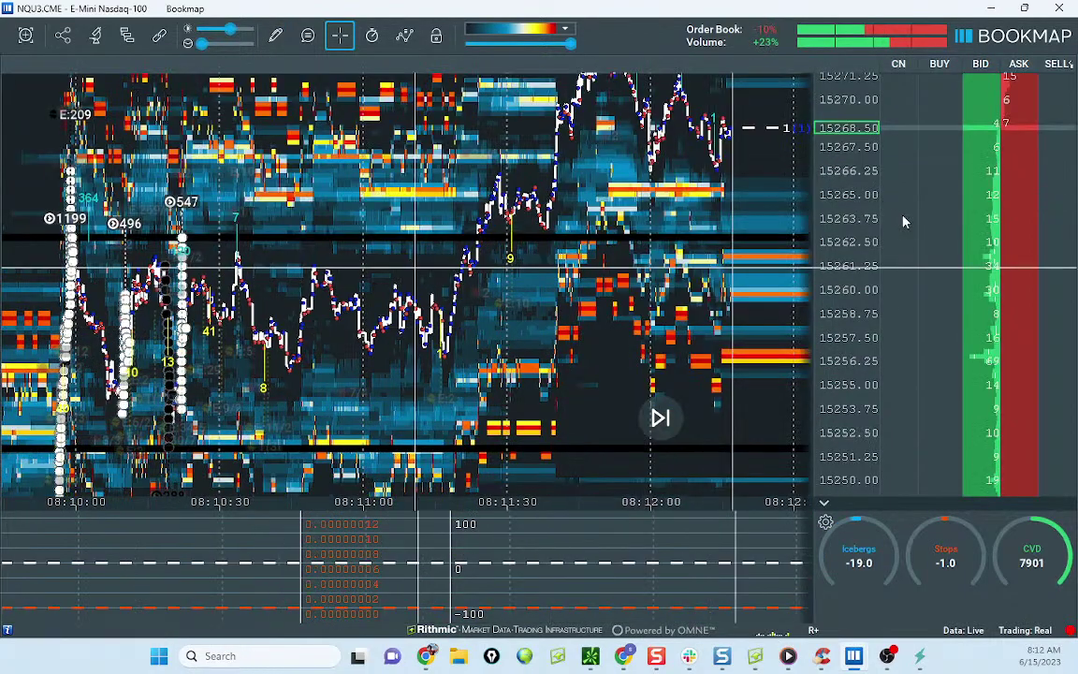
{"action": "left_click_drag", "start_coordinate": [848, 150], "coordinate": [868, 316]}
{"action": "left_click_drag", "start_coordinate": [847, 274], "coordinate": [831, 253]}
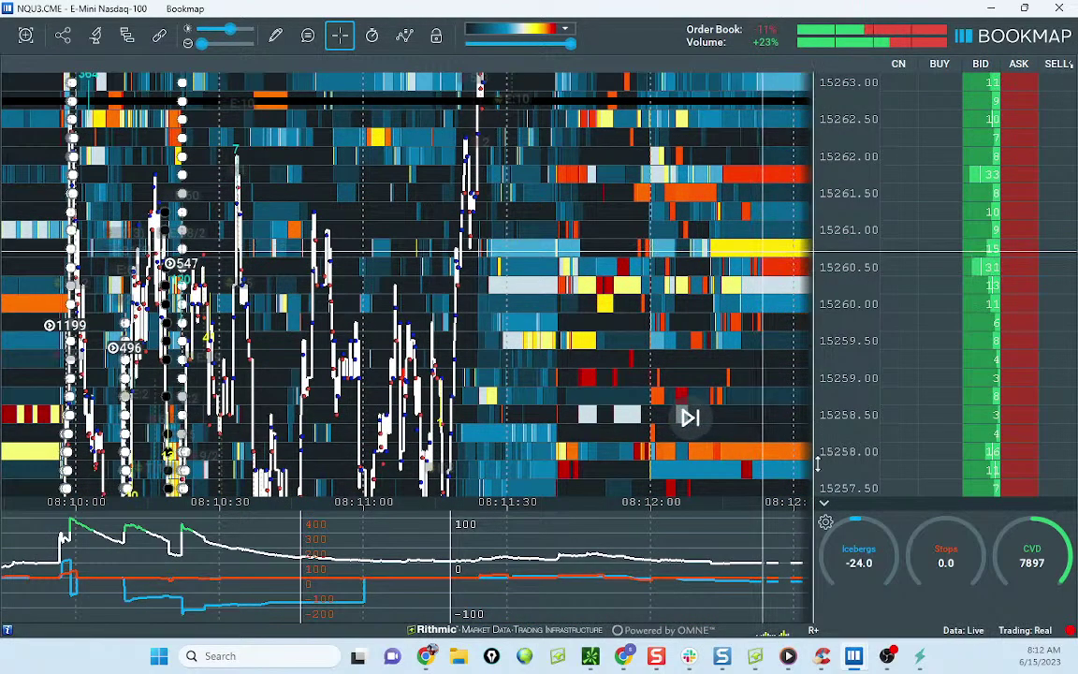
Step: On the NQ sheet of the ATR Reversion Calcs spreadsheet, set the zone top price to 15262.75
{"action": "left_click", "coordinate": [623, 655]}
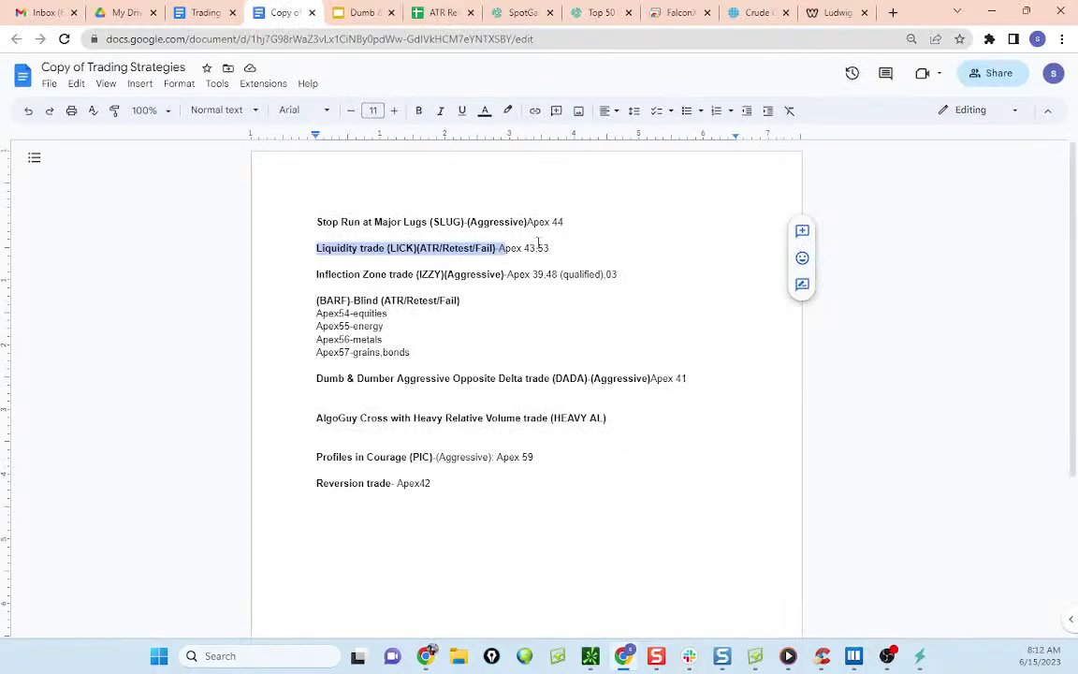
{"action": "left_click", "coordinate": [447, 15]}
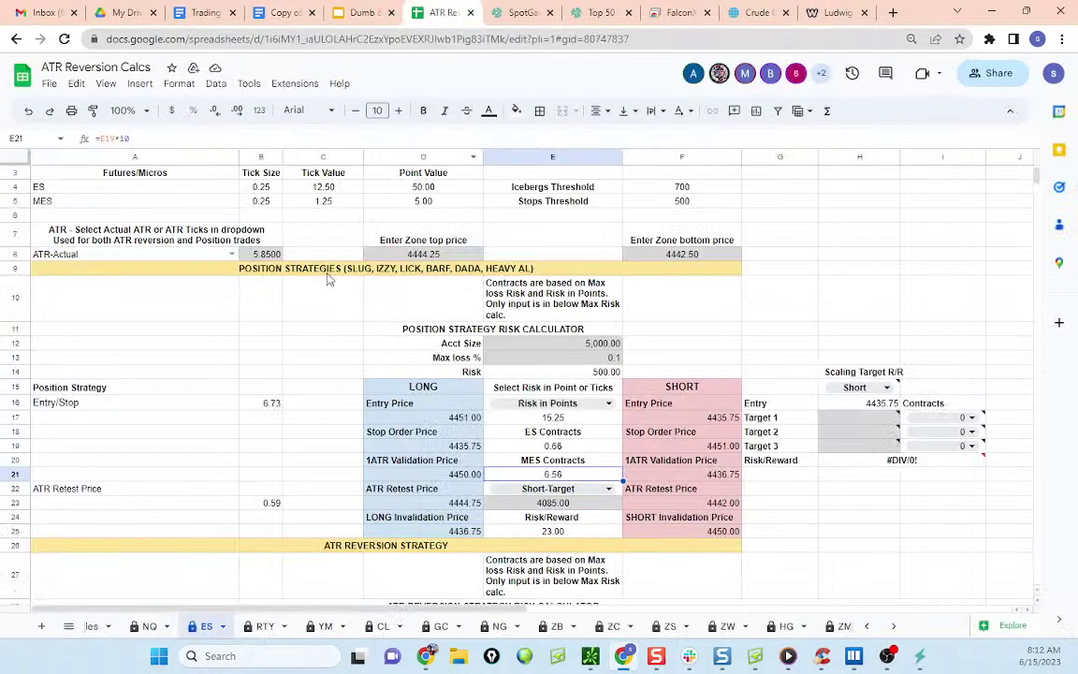
{"action": "left_click", "coordinate": [149, 628]}
{"action": "scroll", "coordinate": [278, 373], "scroll_direction": "up", "scroll_amount": 2}
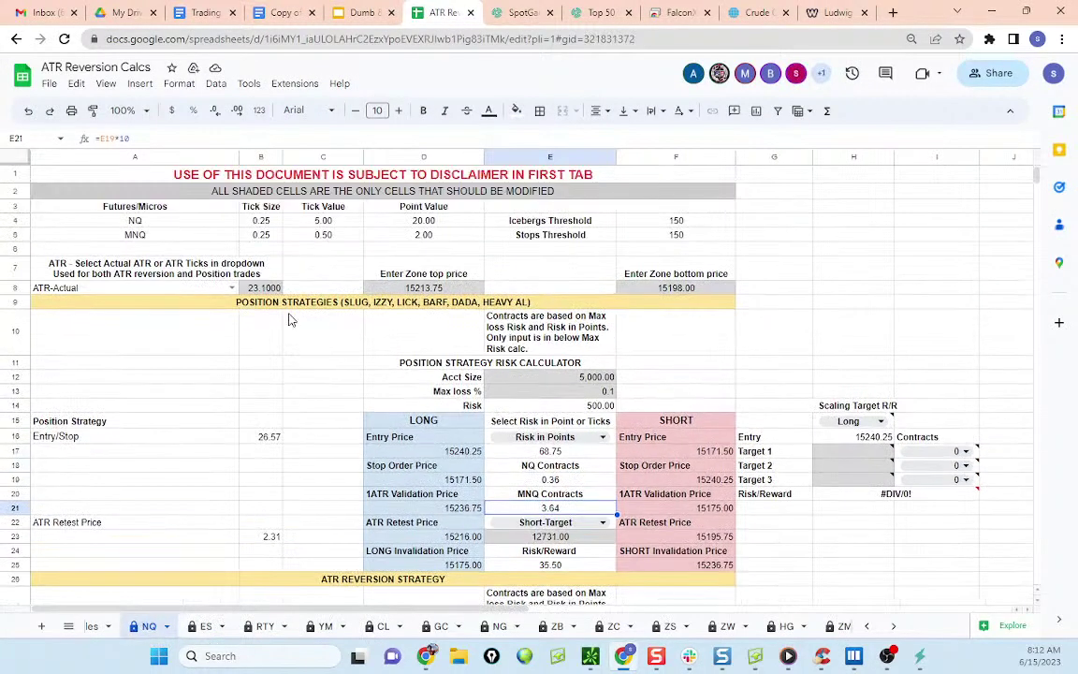
{"action": "left_click", "coordinate": [419, 290]}
{"action": "type", "text": "1"}
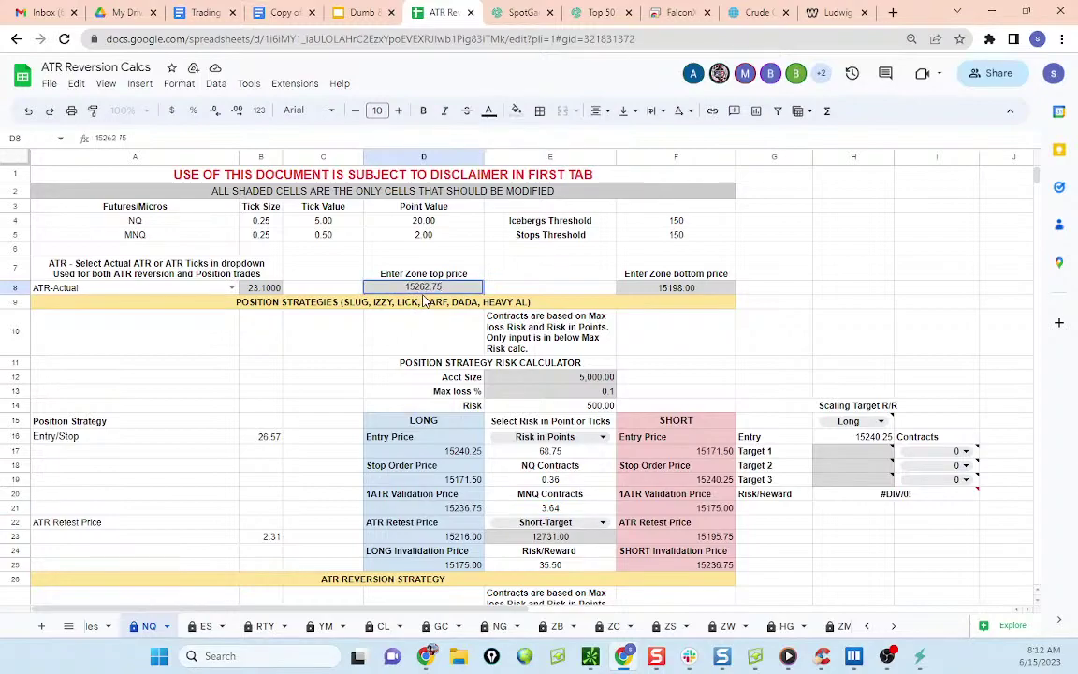
Step: Switch to Bookmap and shift the NQ price scale to read the price of the lower horizontal line
{"action": "left_click", "coordinate": [685, 290]}
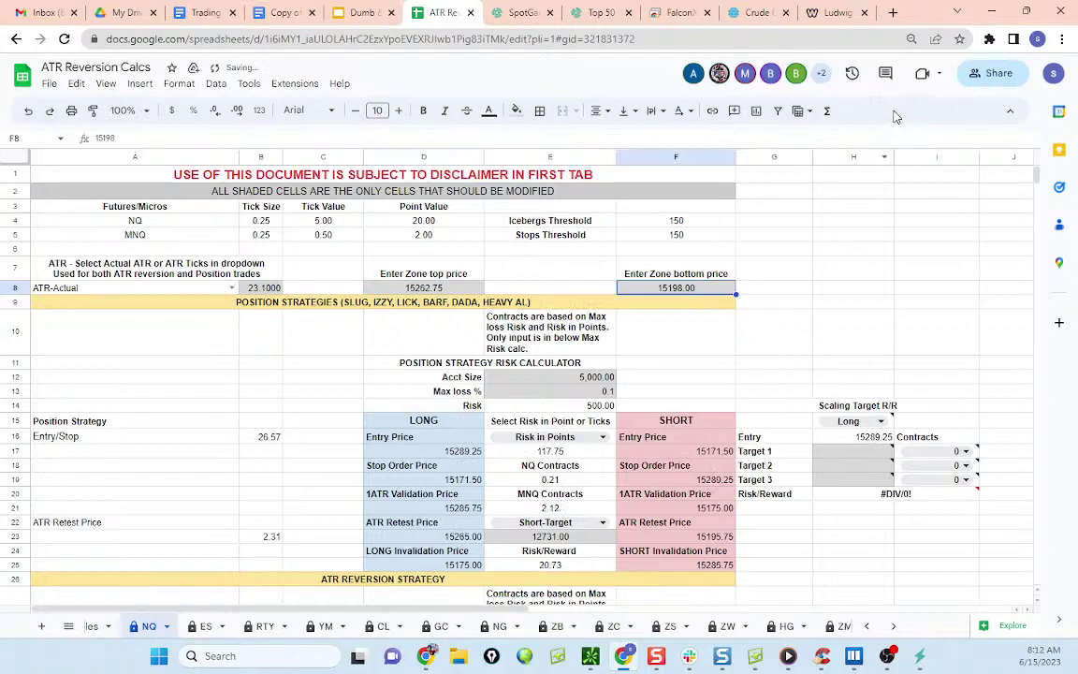
{"action": "left_click", "coordinate": [991, 11]}
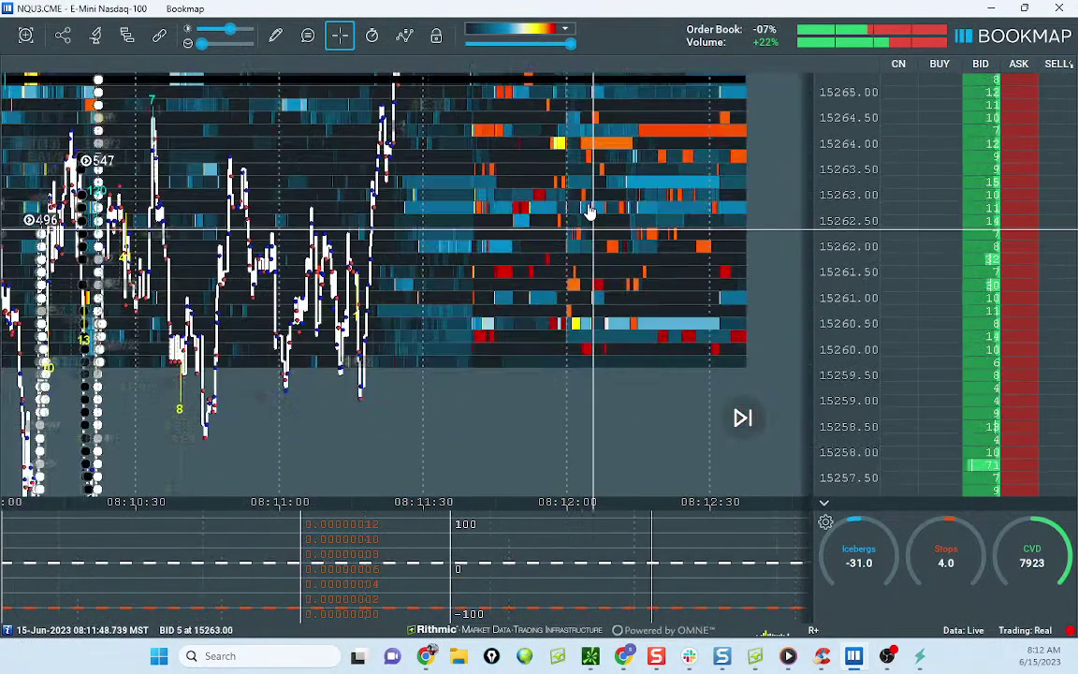
{"action": "left_click_drag", "start_coordinate": [834, 349], "coordinate": [839, 382]}
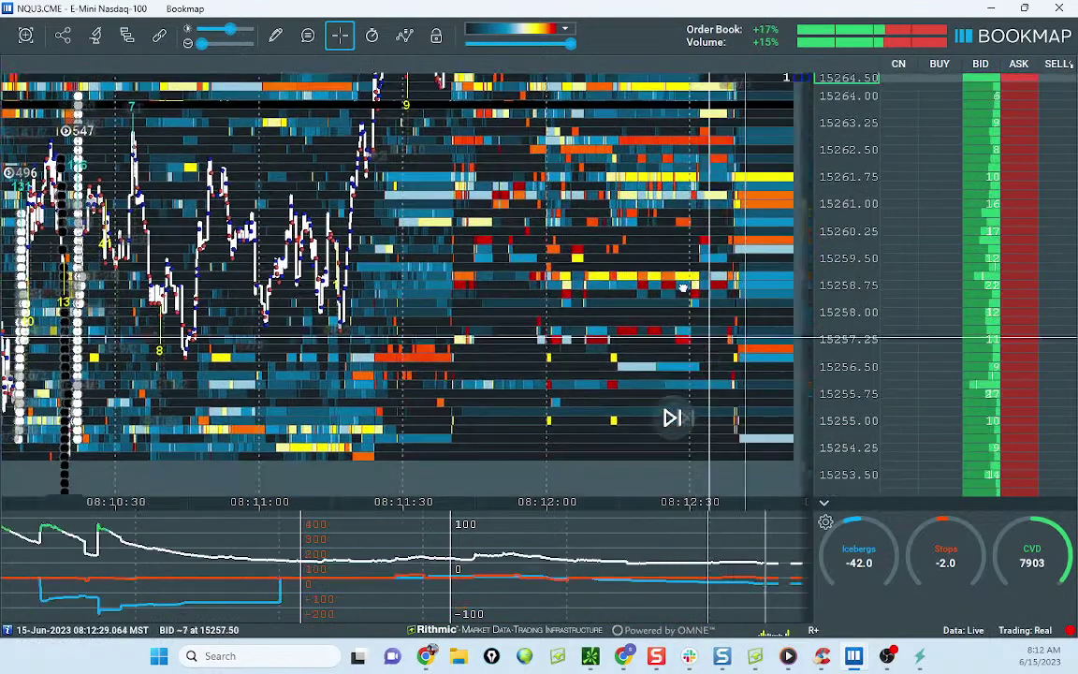
{"action": "left_click_drag", "start_coordinate": [847, 264], "coordinate": [847, 311]}
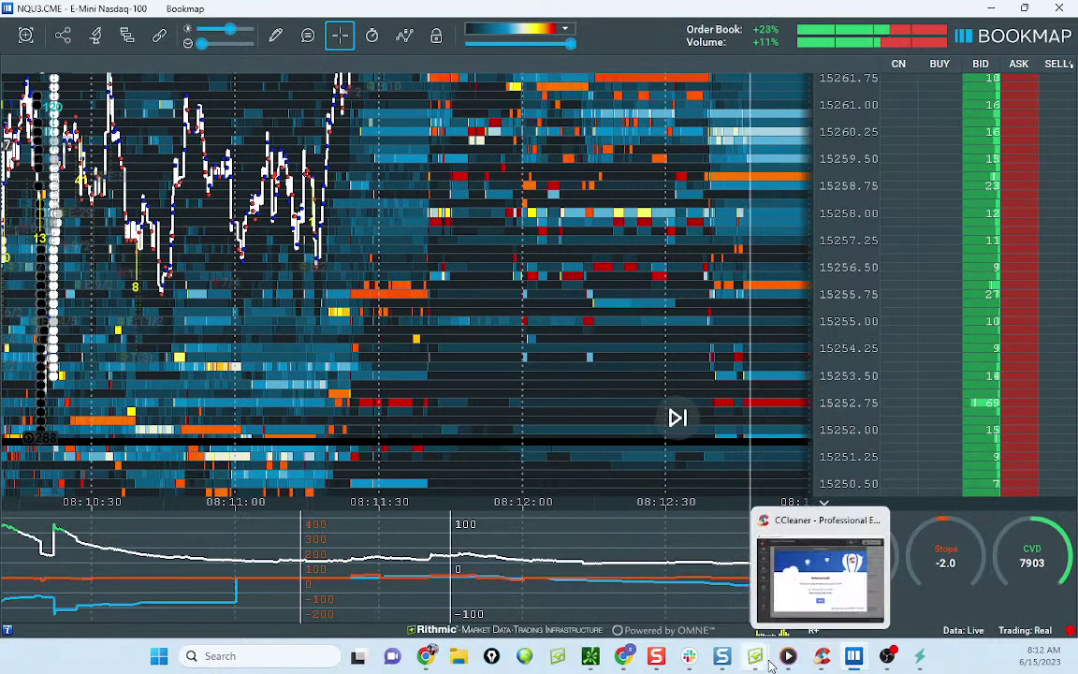
Step: On the NQ sheet of the ATR Reversion Calcs spreadsheet, set the zone bottom price to 15251.75
{"action": "mouse_move", "coordinate": [664, 661]}
{"action": "left_click", "coordinate": [623, 655]}
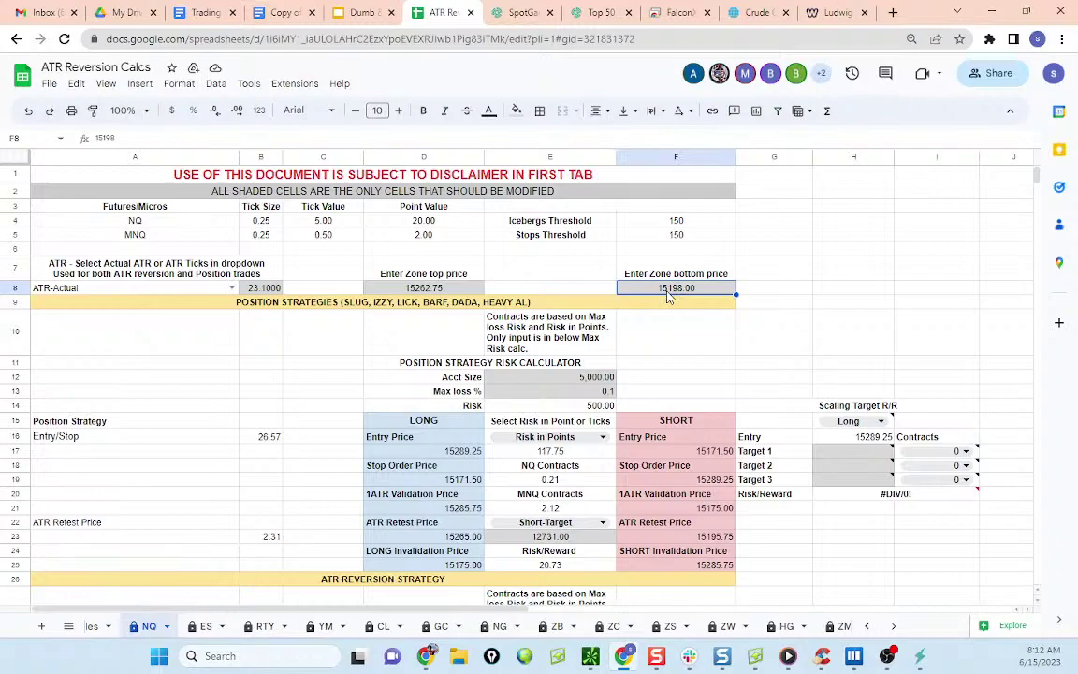
{"action": "type", "text": "1525"}
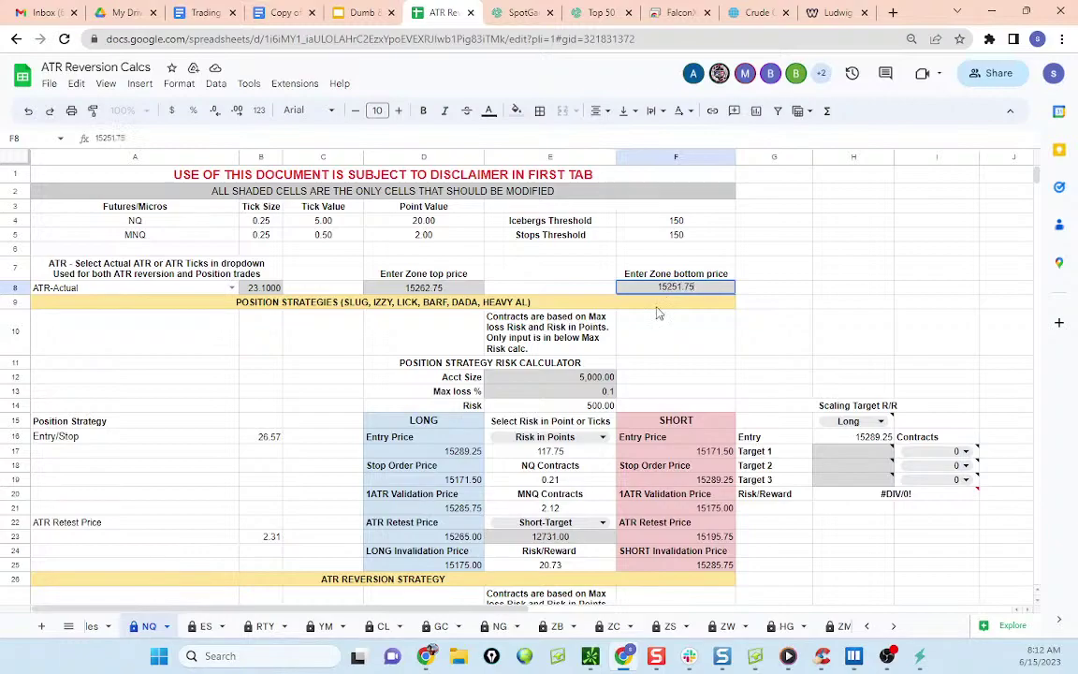
{"action": "left_click", "coordinate": [658, 313]}
Step: Set the actual ATR value on the NQ sheet to 29.52
{"action": "left_click", "coordinate": [265, 288]}
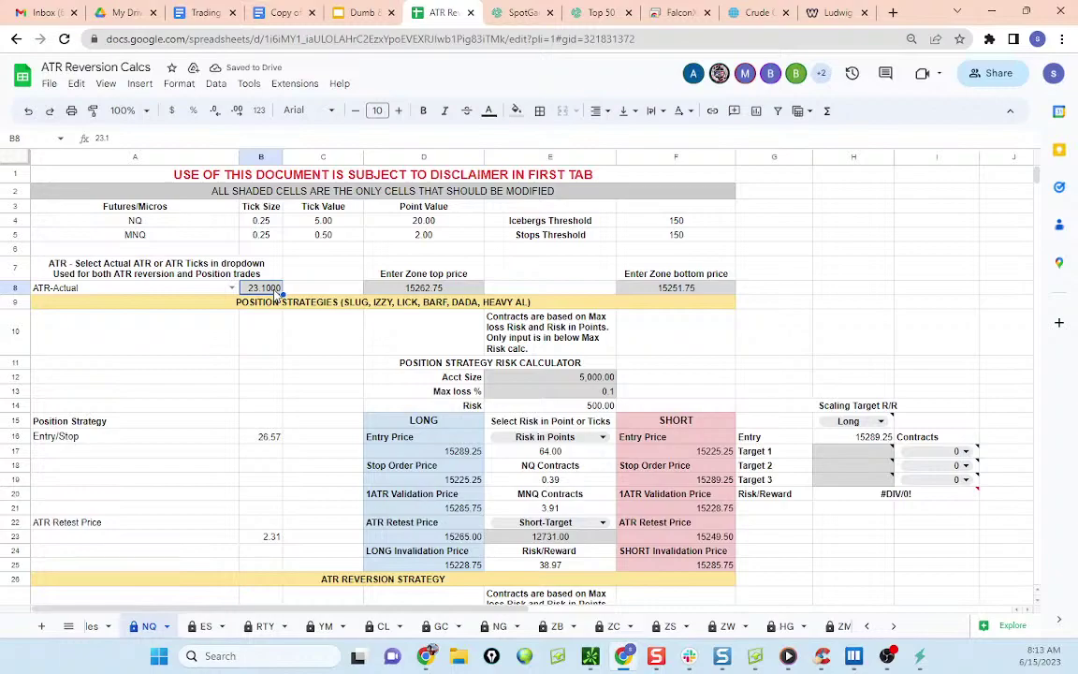
{"action": "type", "text": "29"}
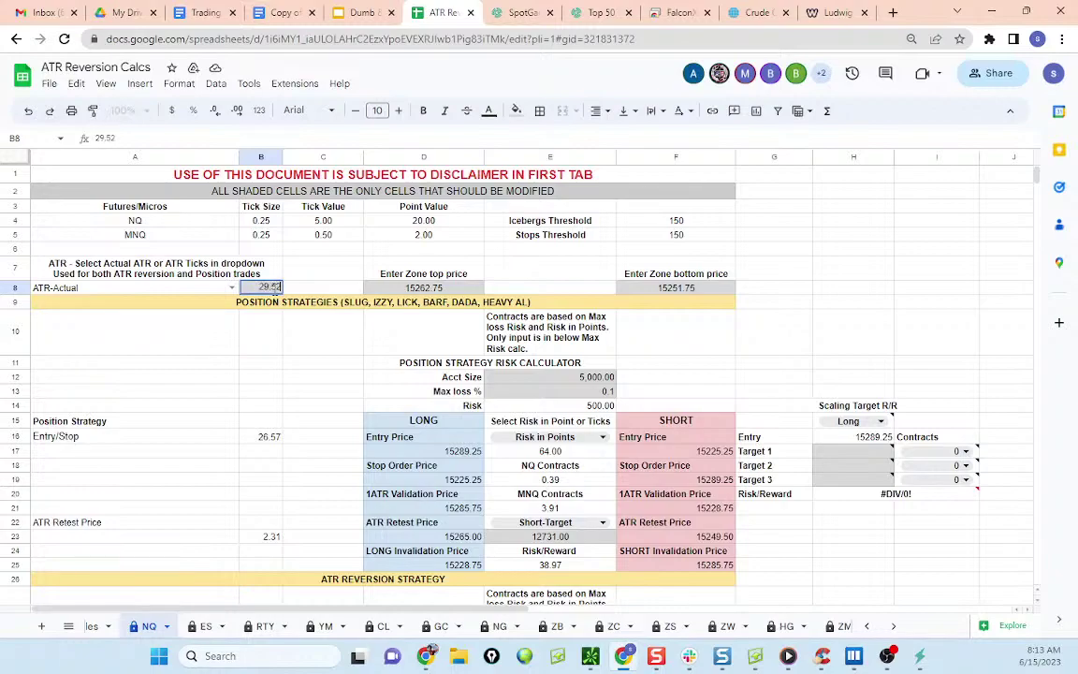
{"action": "type", "text": ".52"}
{"action": "left_click_drag", "start_coordinate": [277, 378], "coordinate": [273, 363]}
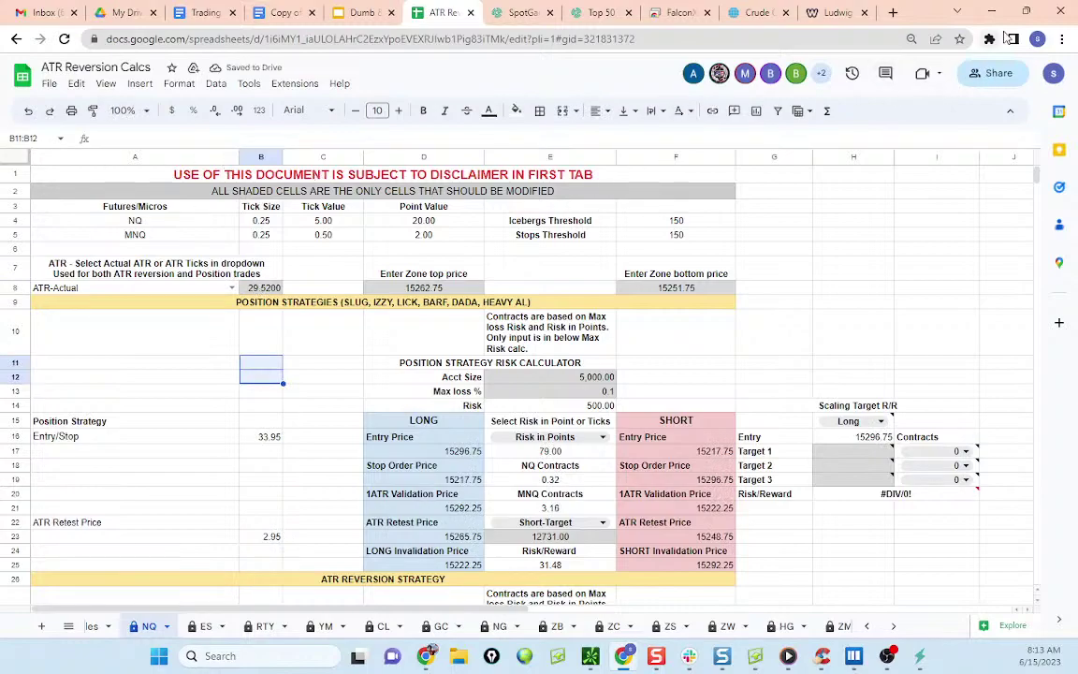
Step: Switch to Bookmap, widen the NQ chart's time and price ranges, and enlarge the volume dots
{"action": "left_click", "coordinate": [992, 13]}
{"action": "scroll", "coordinate": [606, 224], "scroll_direction": "down", "scroll_amount": 3}
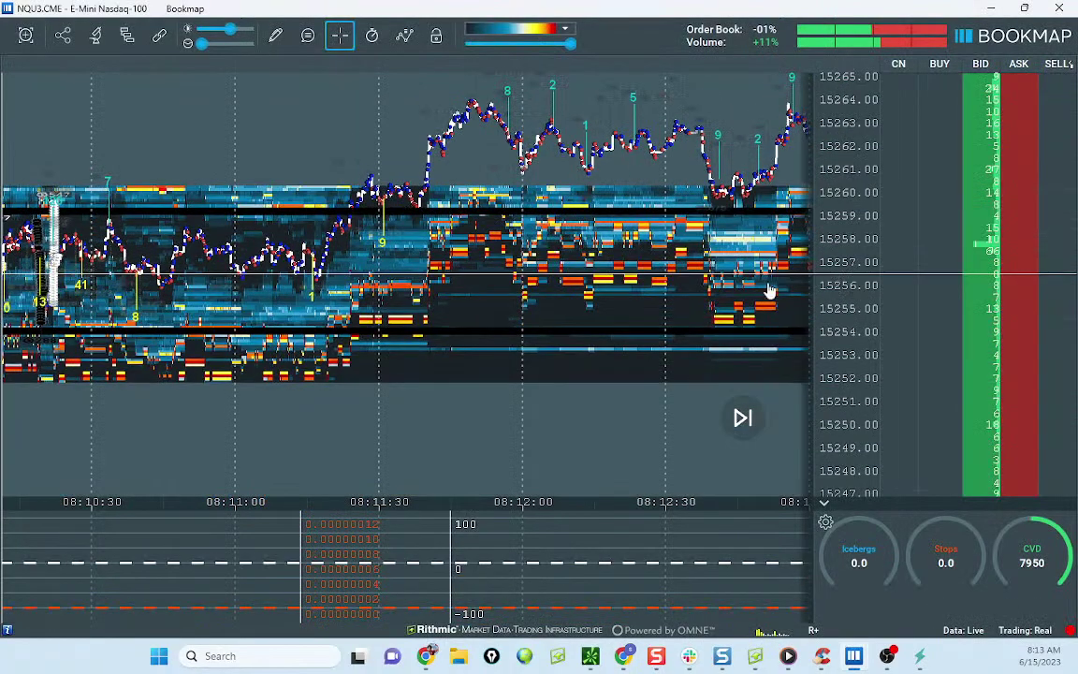
{"action": "scroll", "coordinate": [606, 225], "scroll_direction": "down", "scroll_amount": 3}
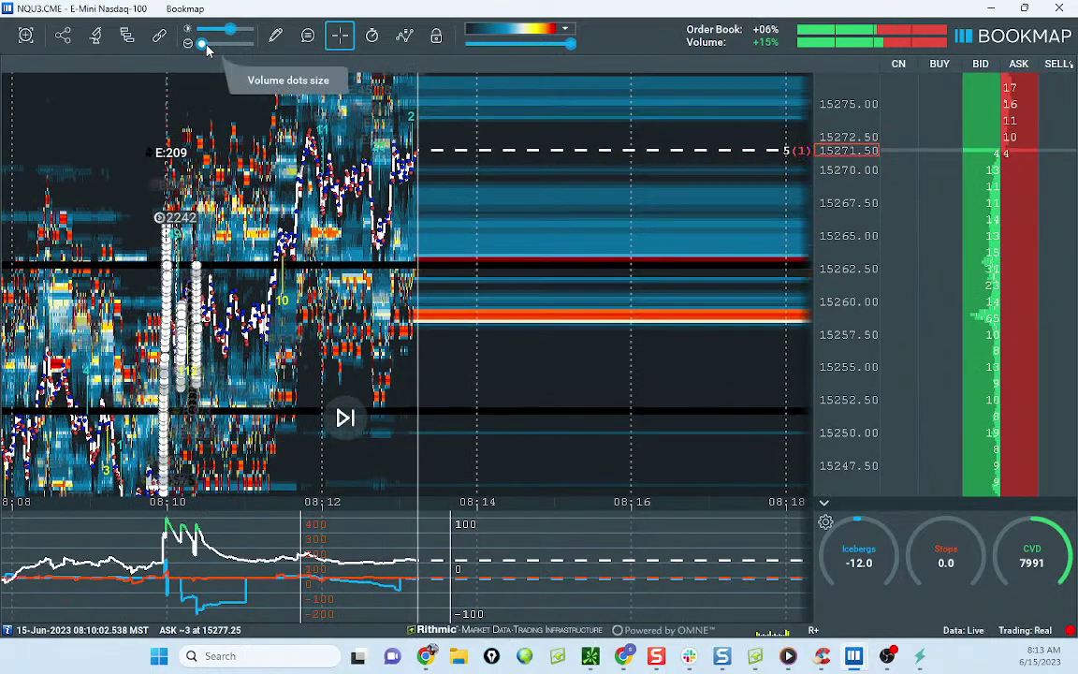
{"action": "left_click_drag", "start_coordinate": [203, 44], "coordinate": [217, 44]}
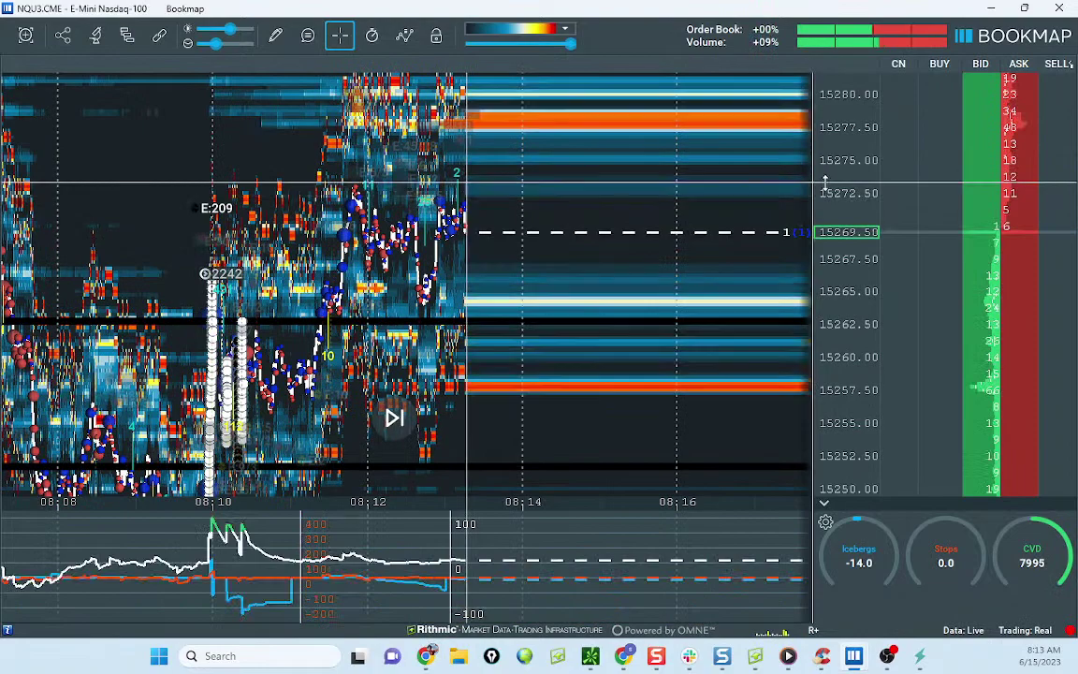
{"action": "left_click_drag", "start_coordinate": [825, 182], "coordinate": [825, 216]}
Step: Bring up the thinkorswim /NQ 1-hour chart, maximise it and stretch its price scale to examine the latest candles against the zones
{"action": "left_click_drag", "start_coordinate": [1077, 253], "coordinate": [637, 220]}
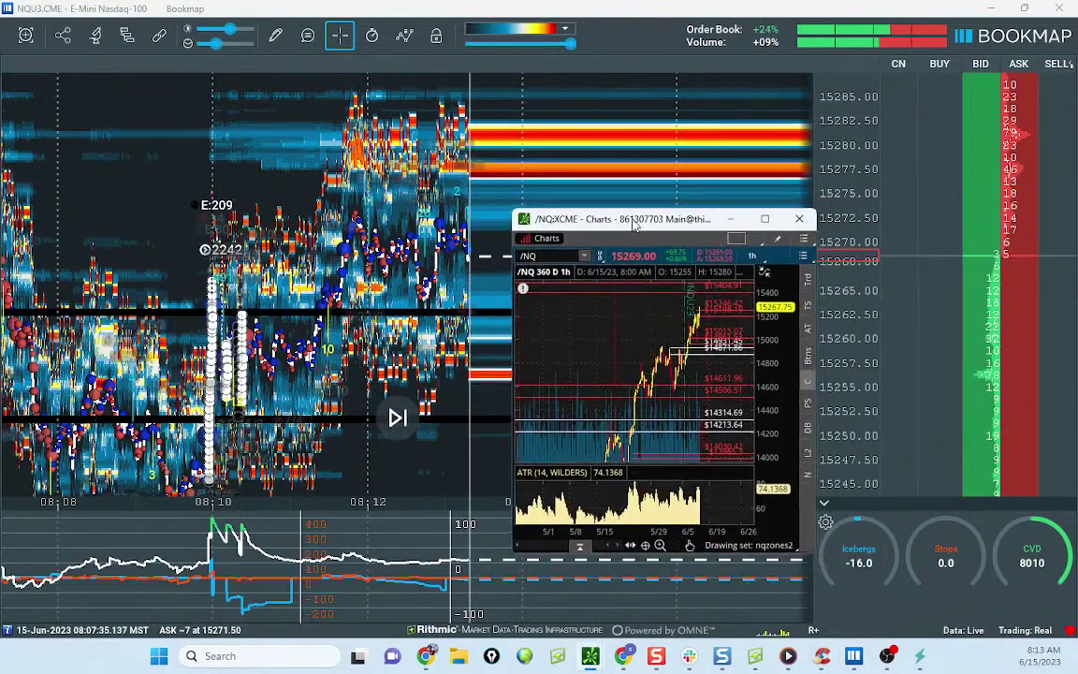
{"action": "left_click", "coordinate": [769, 219]}
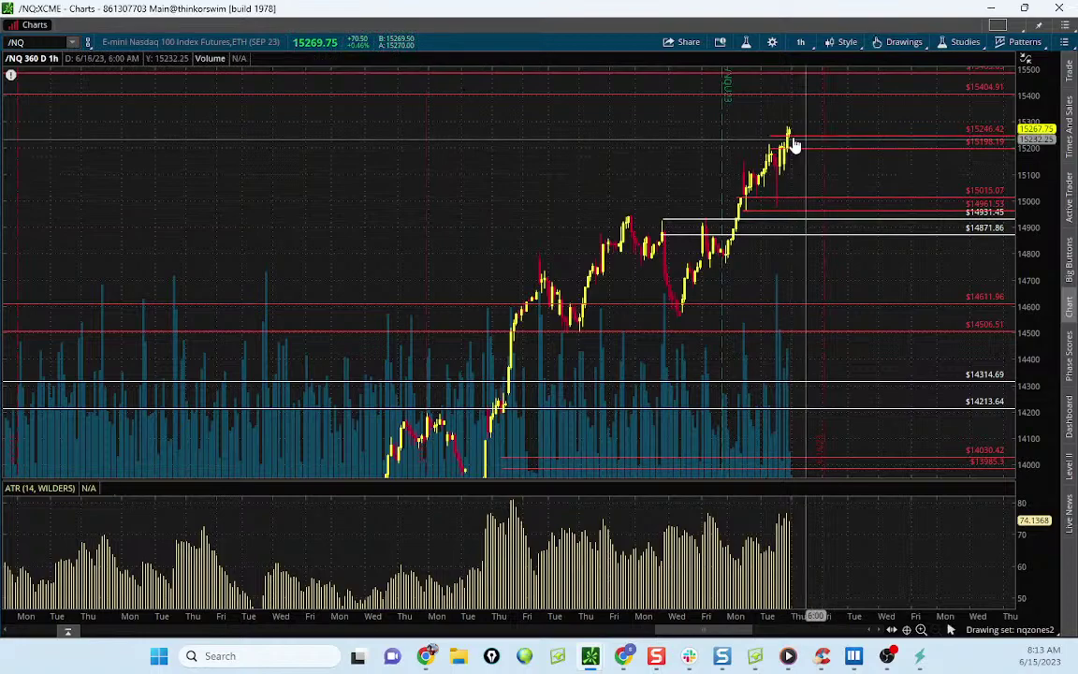
{"action": "left_click_drag", "start_coordinate": [1034, 145], "coordinate": [1034, 131]}
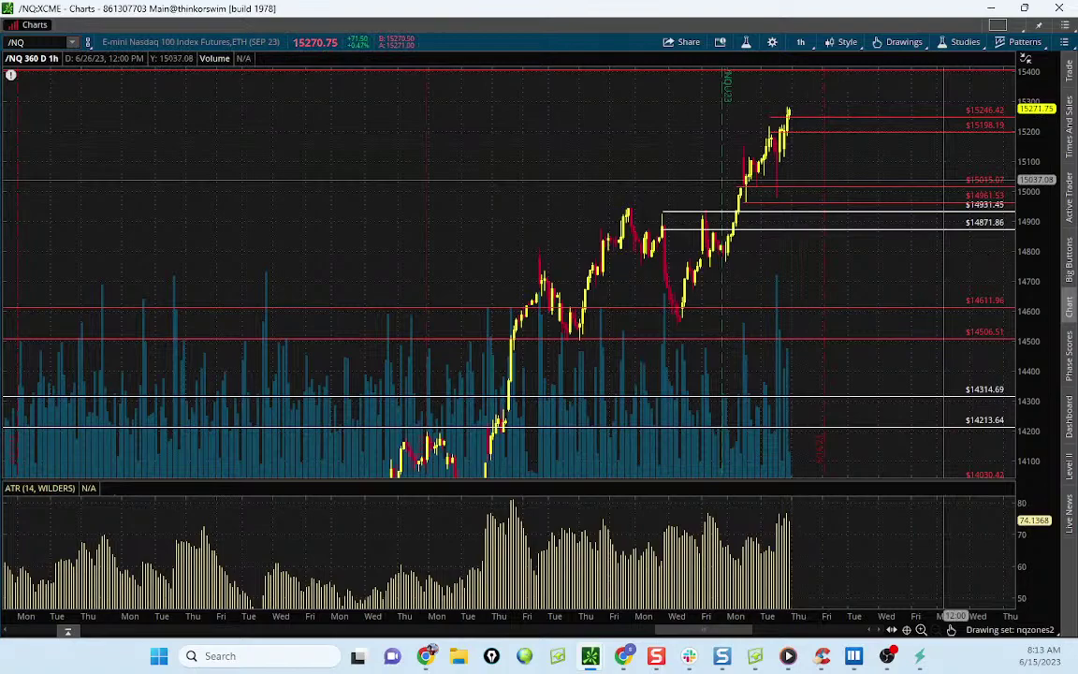
Step: Clear the freehand price path sketched beside the latest /NQ candles and move the thinkorswim chart off this screen
{"action": "key", "text": "ctrl+z"}
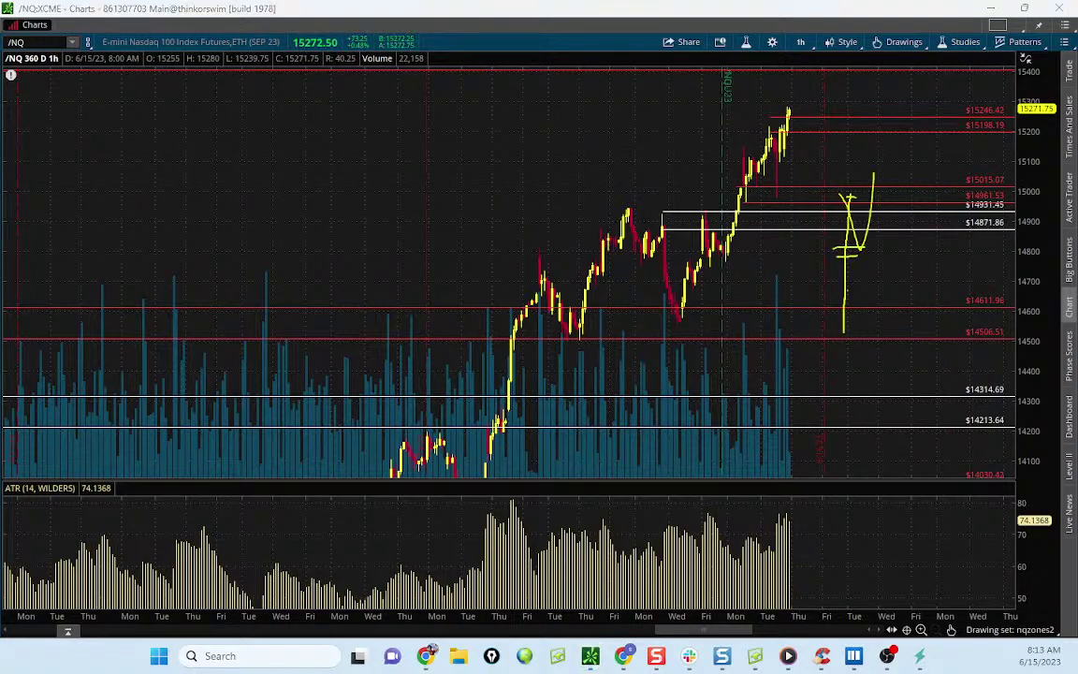
{"action": "key", "text": "e"}
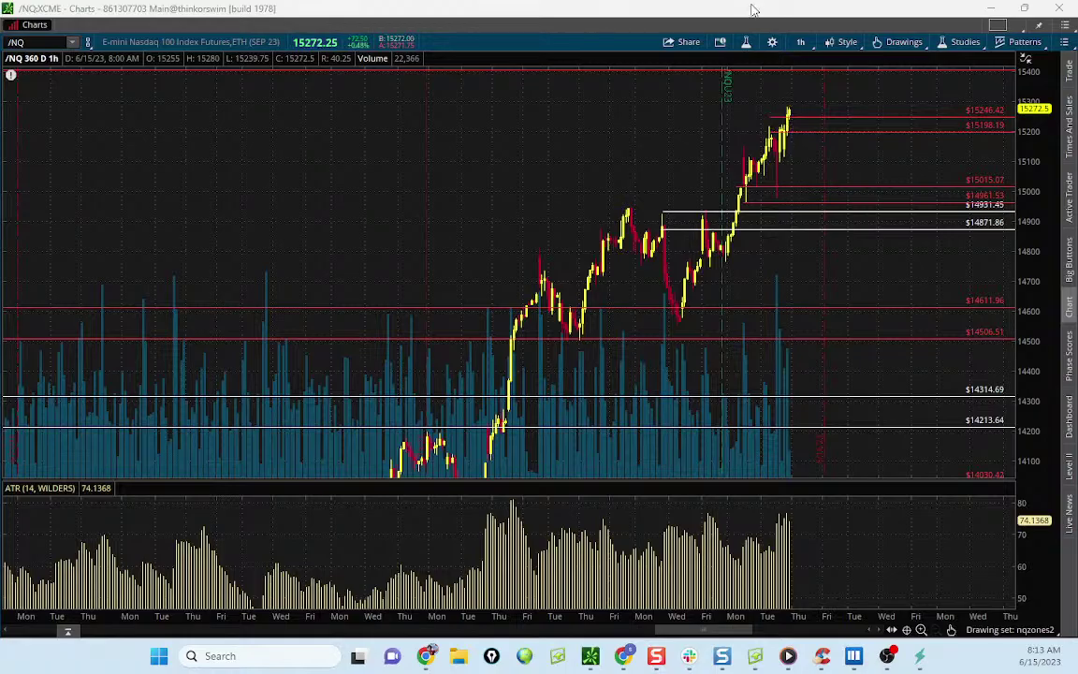
{"action": "left_click_drag", "start_coordinate": [773, 10], "coordinate": [0, 10]}
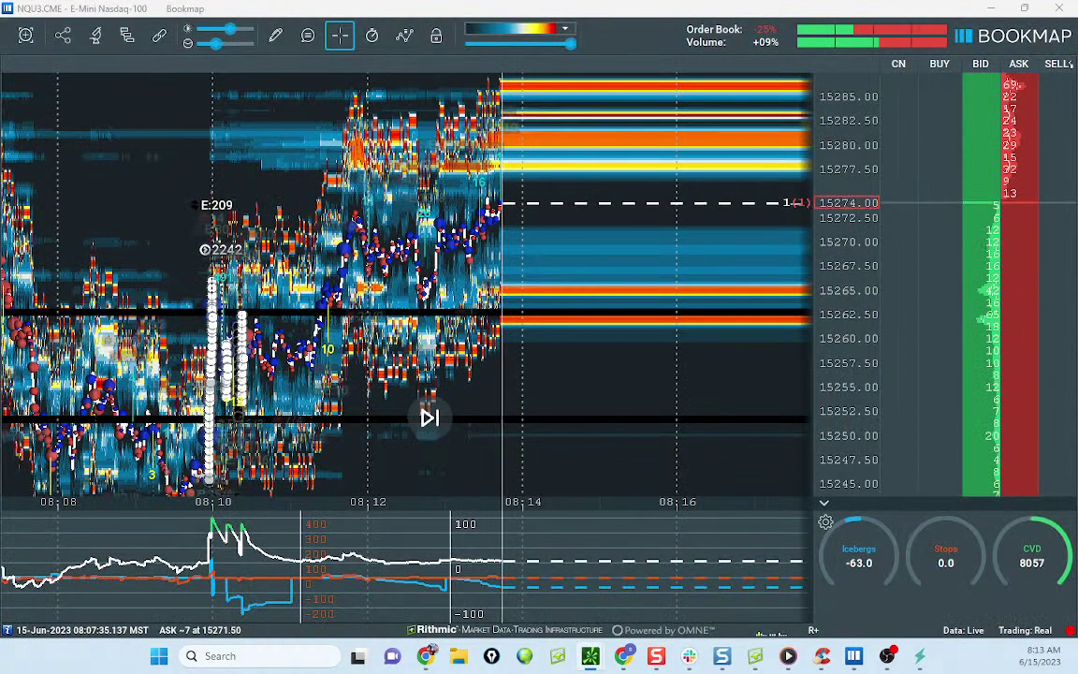
Step: Open the NQ chartbook in the remote Sierra Chart session and examine its daily profile and VWAP charts
{"action": "left_click", "coordinate": [625, 658]}
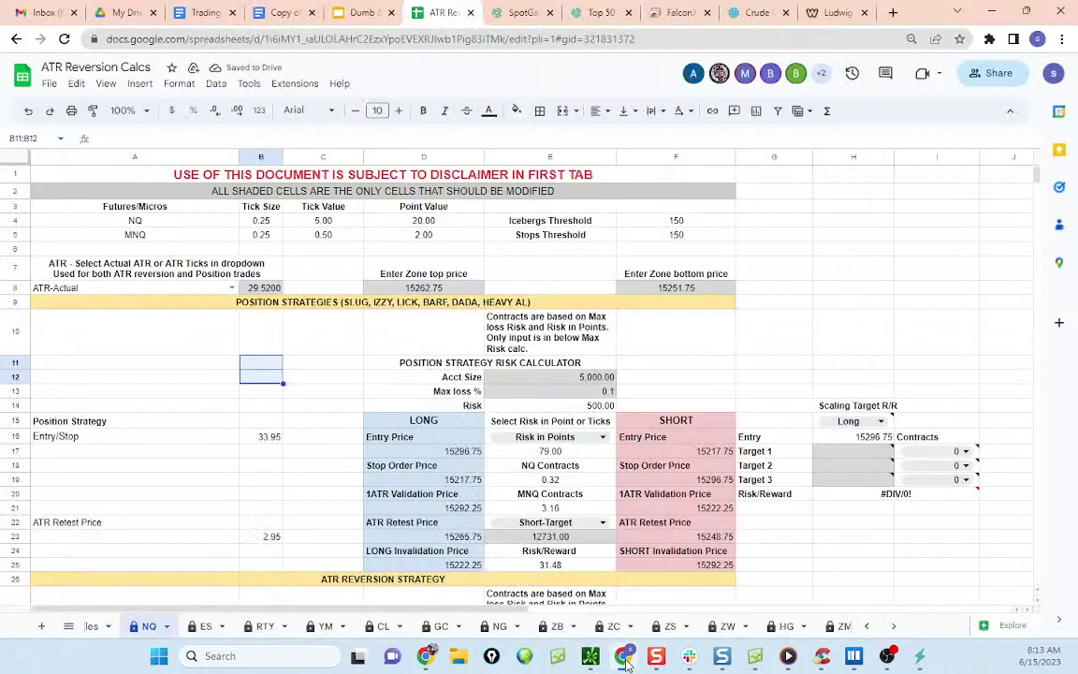
{"action": "left_click", "coordinate": [682, 13]}
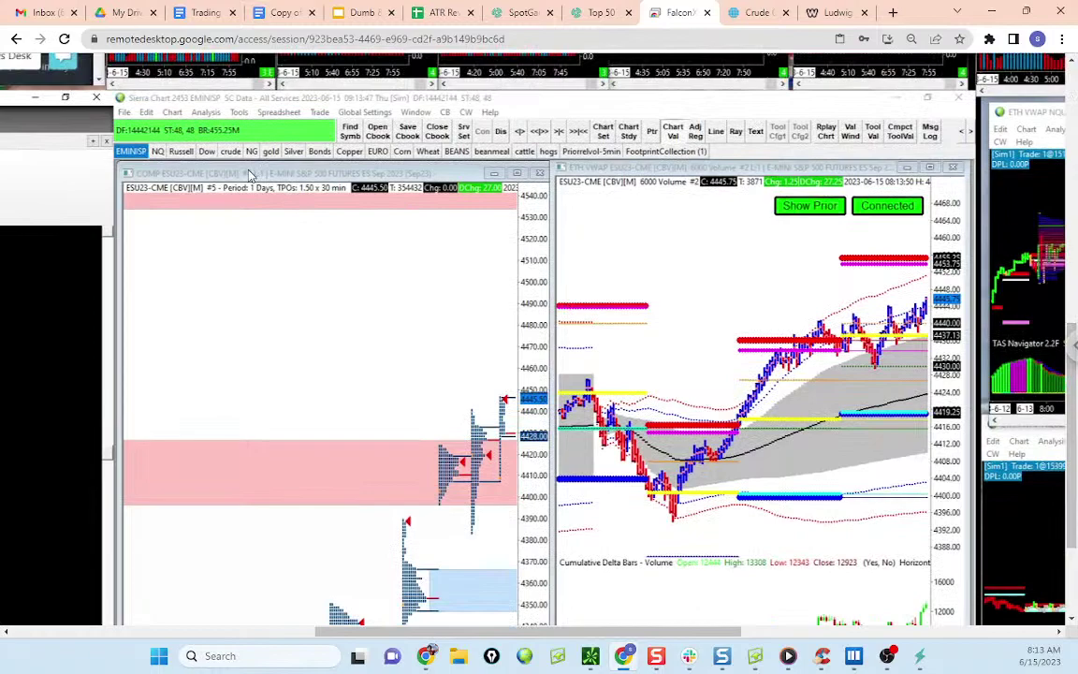
{"action": "left_click", "coordinate": [157, 151]}
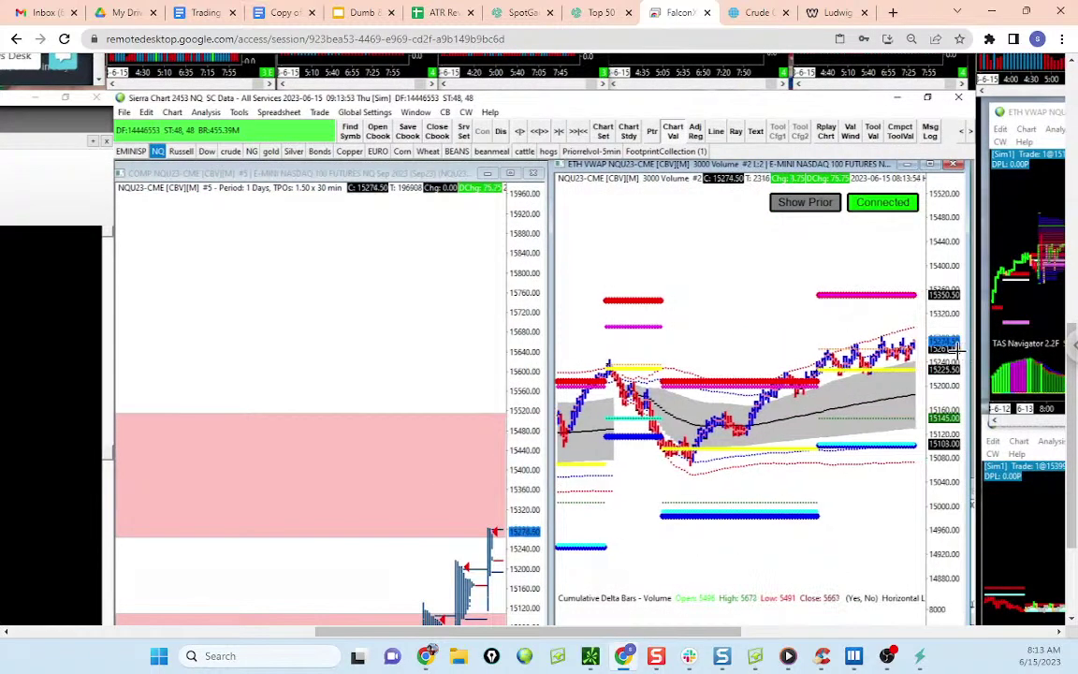
{"action": "left_click_drag", "start_coordinate": [1072, 447], "coordinate": [1072, 482]}
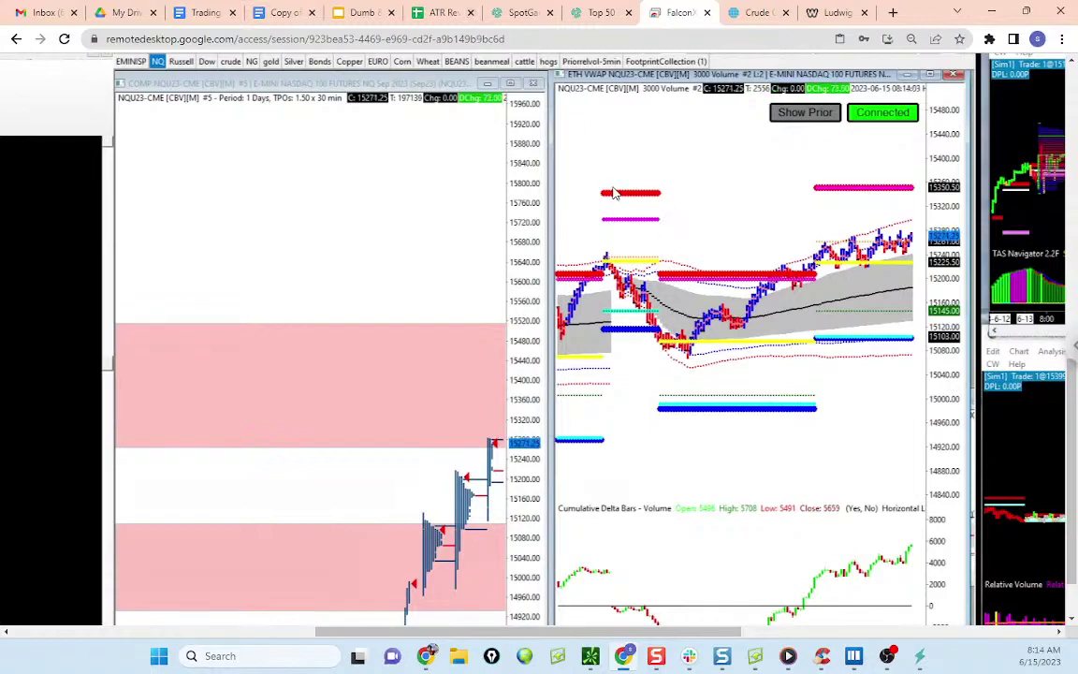
Step: Find the Profiles in Courage (PIC) strategy in the Copy of Trading Strategies document and highlight its name
{"action": "left_click", "coordinate": [282, 15]}
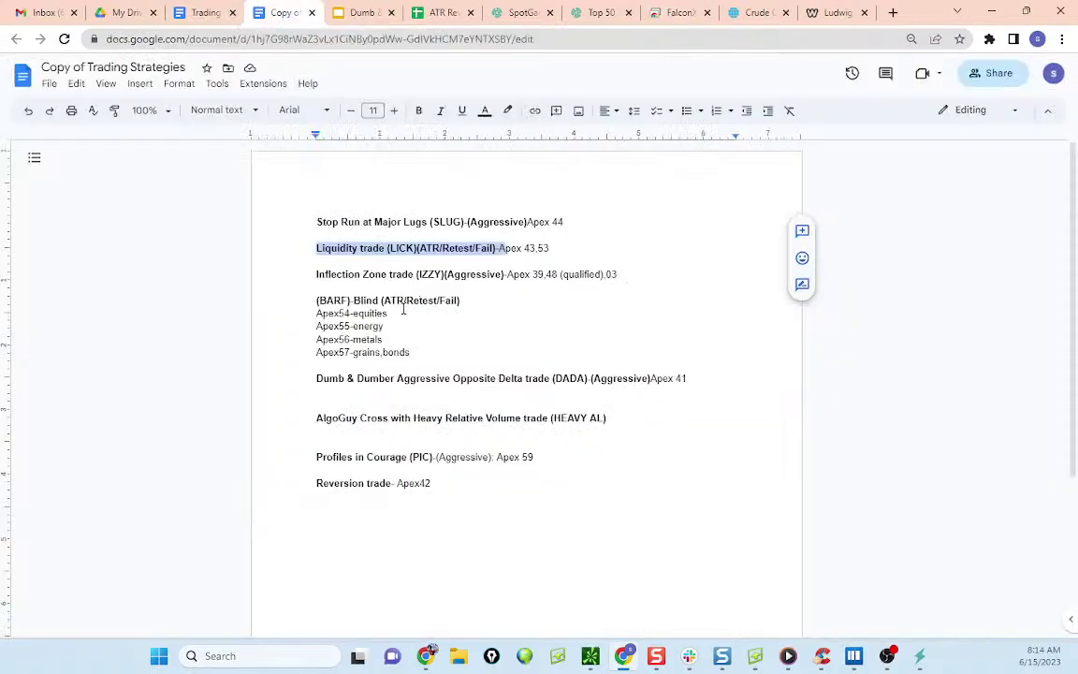
{"action": "scroll", "coordinate": [401, 363], "scroll_direction": "down", "scroll_amount": 1}
{"action": "left_click_drag", "start_coordinate": [321, 384], "coordinate": [447, 387]}
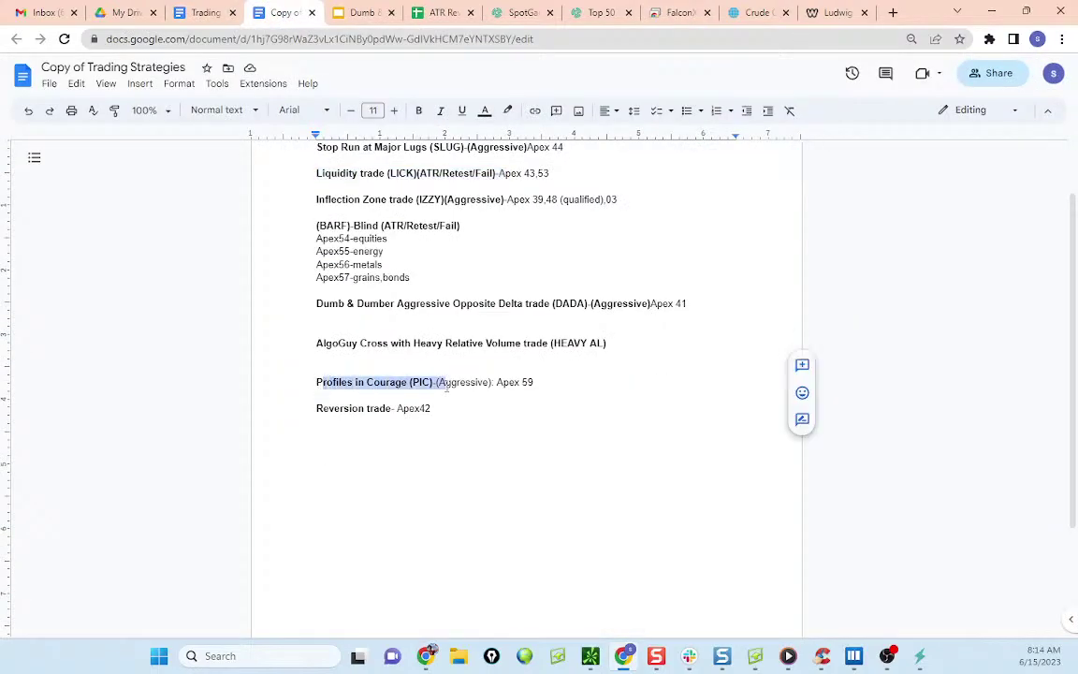
{"action": "left_click", "coordinate": [349, 384]}
{"action": "left_click_drag", "start_coordinate": [313, 382], "coordinate": [409, 383]}
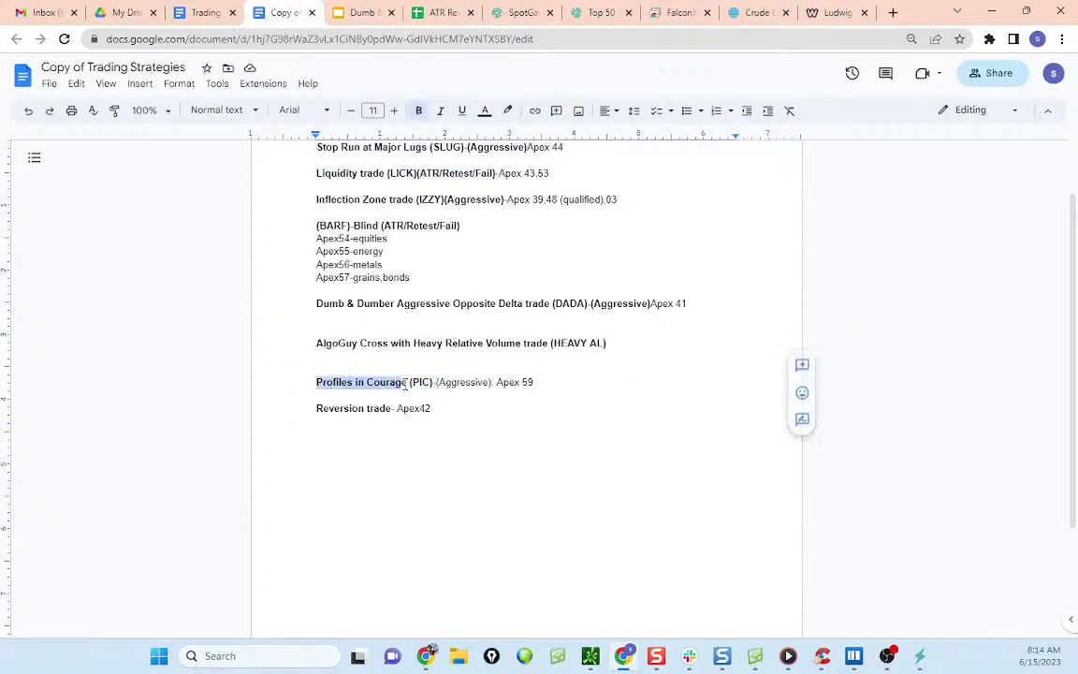
Step: On the Sierra Chart NQ profile chart, sketch the upper pink zone's top edge, bottom edge and height freehand, then clear the sketch
{"action": "left_click", "coordinate": [672, 18]}
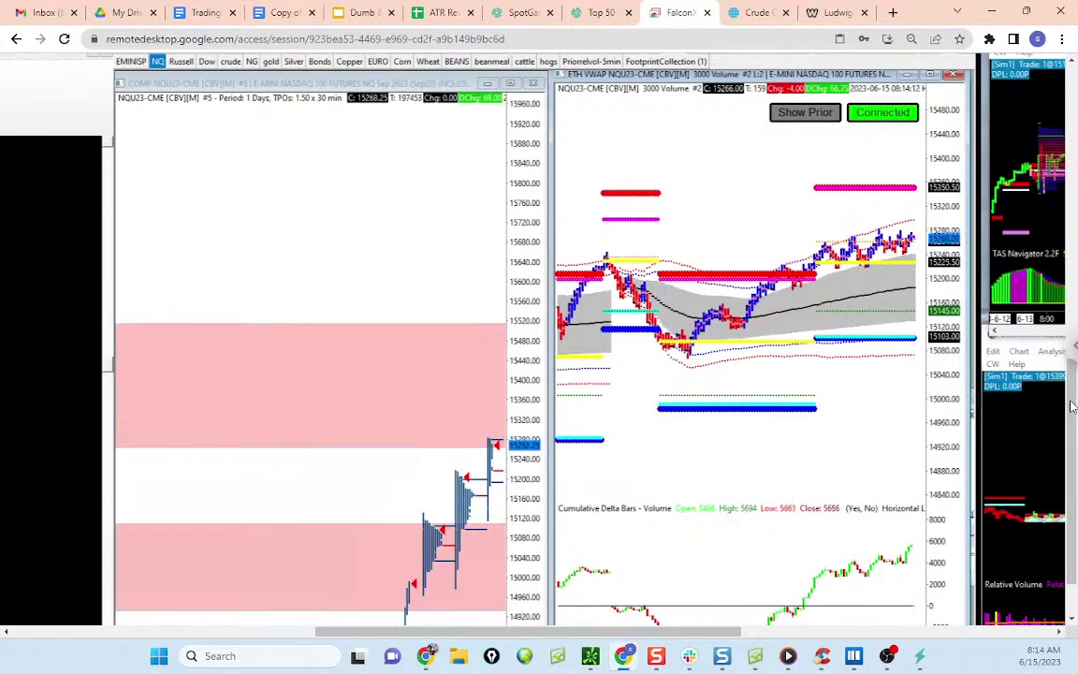
{"action": "left_click_drag", "start_coordinate": [1072, 406], "coordinate": [1074, 452]}
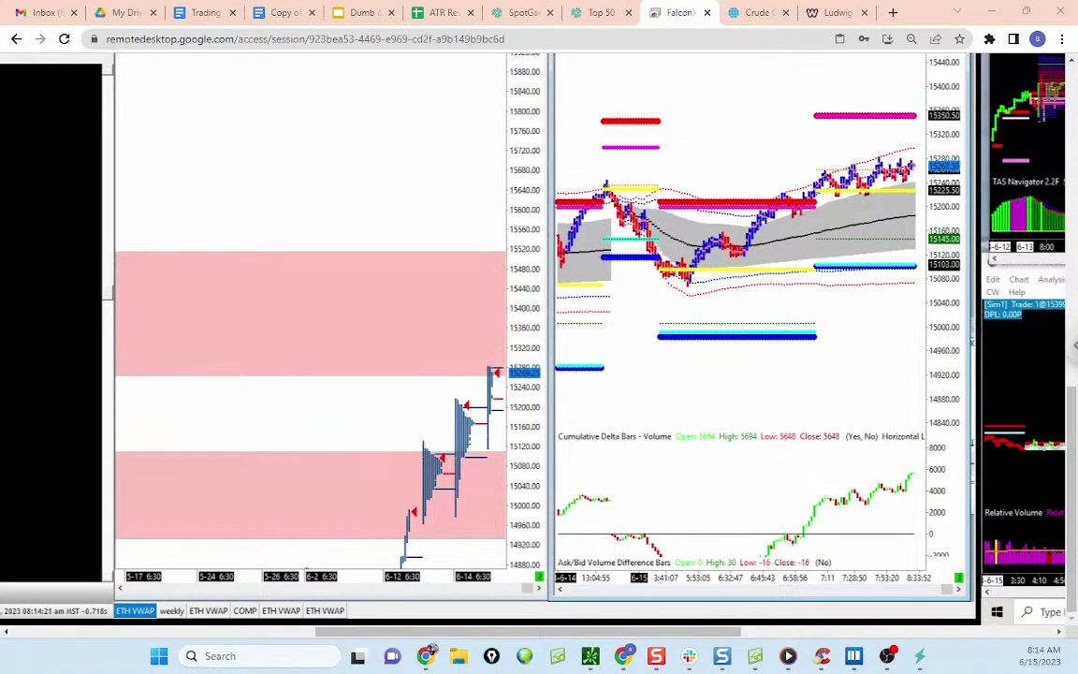
{"action": "left_click_drag", "start_coordinate": [340, 251], "coordinate": [473, 253]}
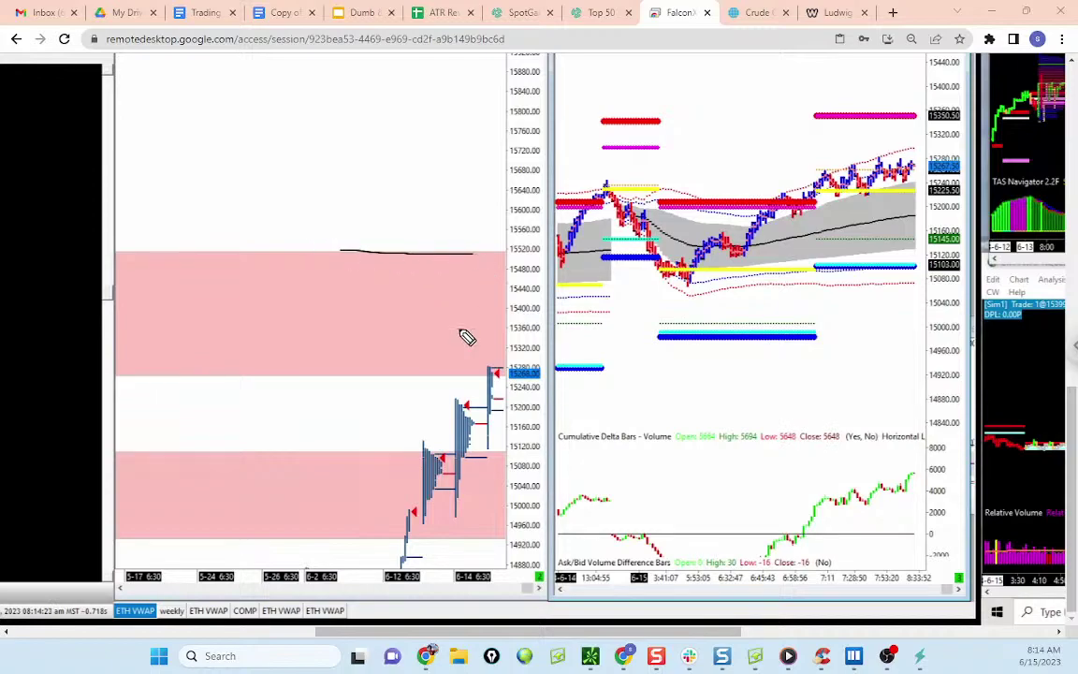
{"action": "left_click_drag", "start_coordinate": [389, 378], "coordinate": [493, 378]}
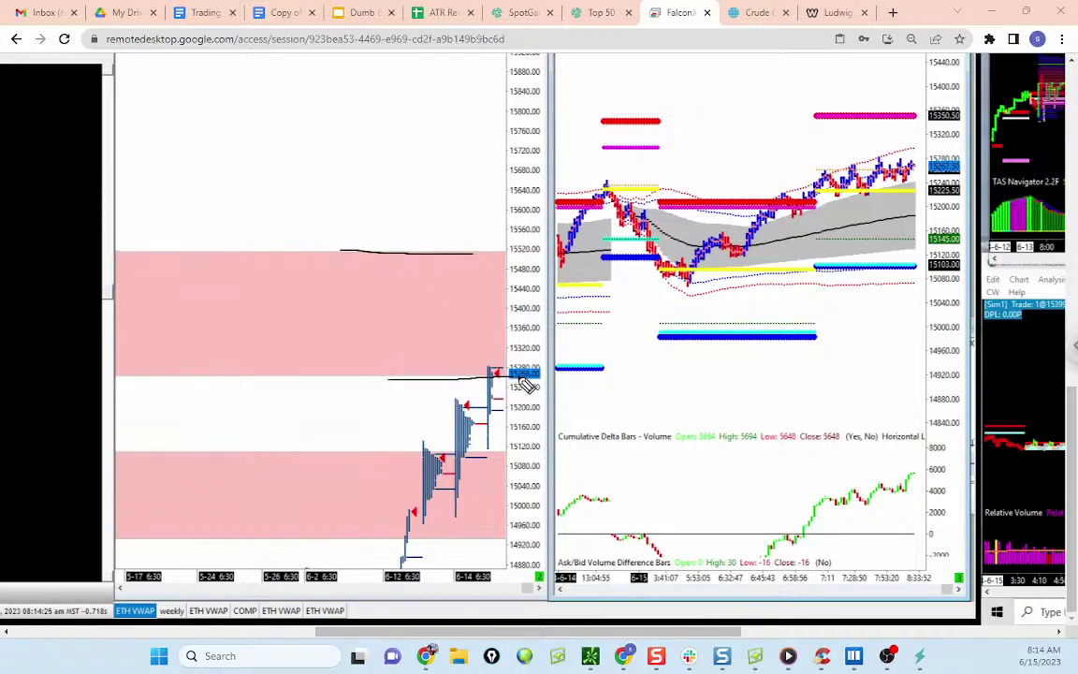
{"action": "left_click_drag", "start_coordinate": [423, 258], "coordinate": [433, 378]}
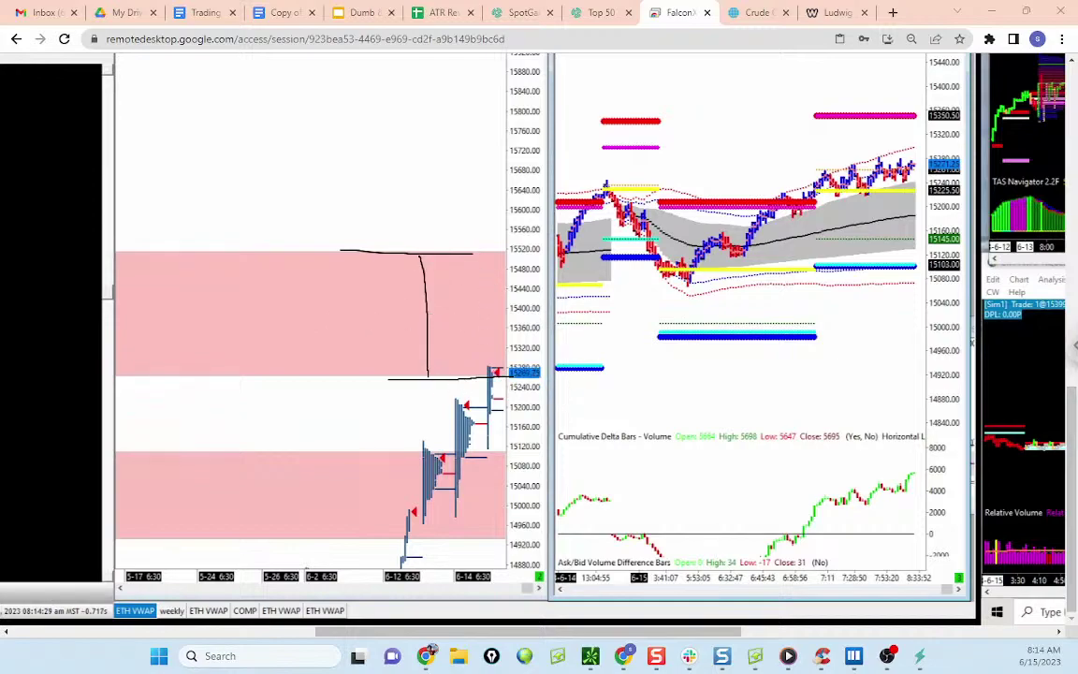
{"action": "key", "text": "Escape"}
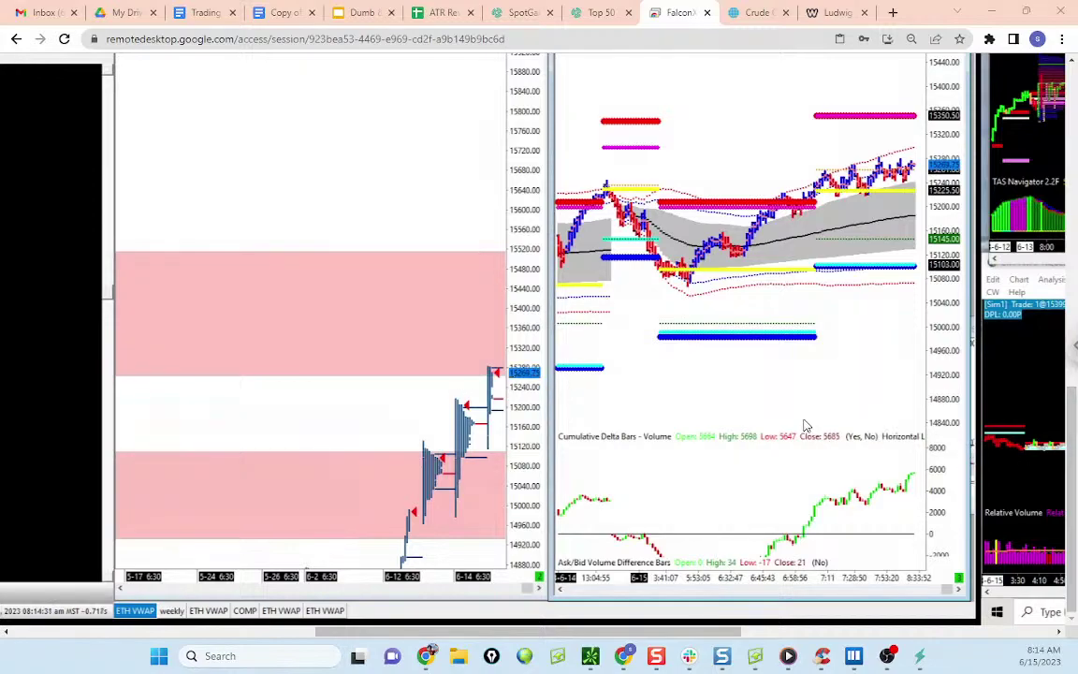
Step: Shift the NQ profile chart to bring the lower zones into view and sketch a fall from about 15280 to about 15085
{"action": "left_click_drag", "start_coordinate": [520, 373], "coordinate": [517, 182]}
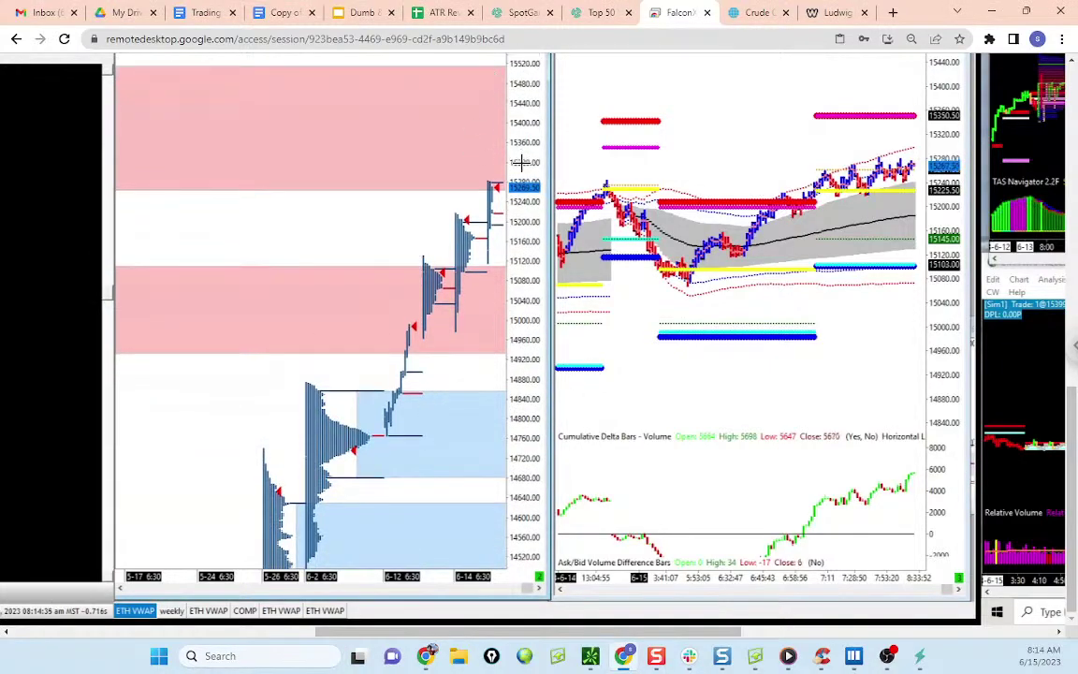
{"action": "scroll", "coordinate": [526, 231], "scroll_direction": "up", "scroll_amount": 2}
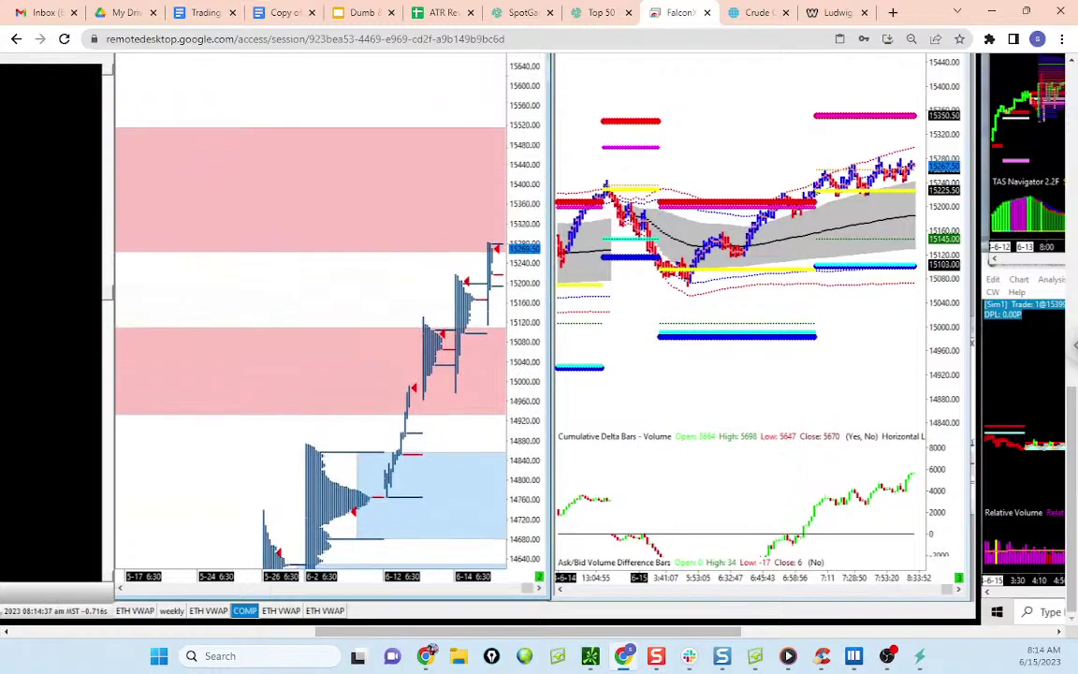
{"action": "key", "text": "ctrl+shift+1"}
{"action": "key", "text": "Escape"}
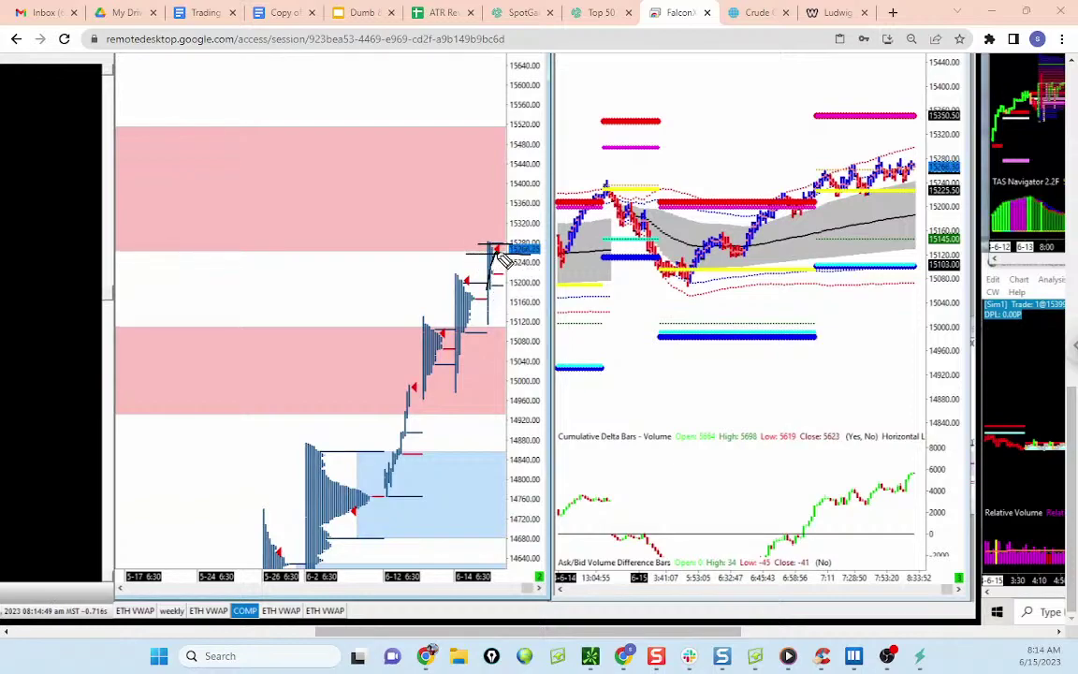
{"action": "left_click_drag", "start_coordinate": [498, 247], "coordinate": [514, 341]}
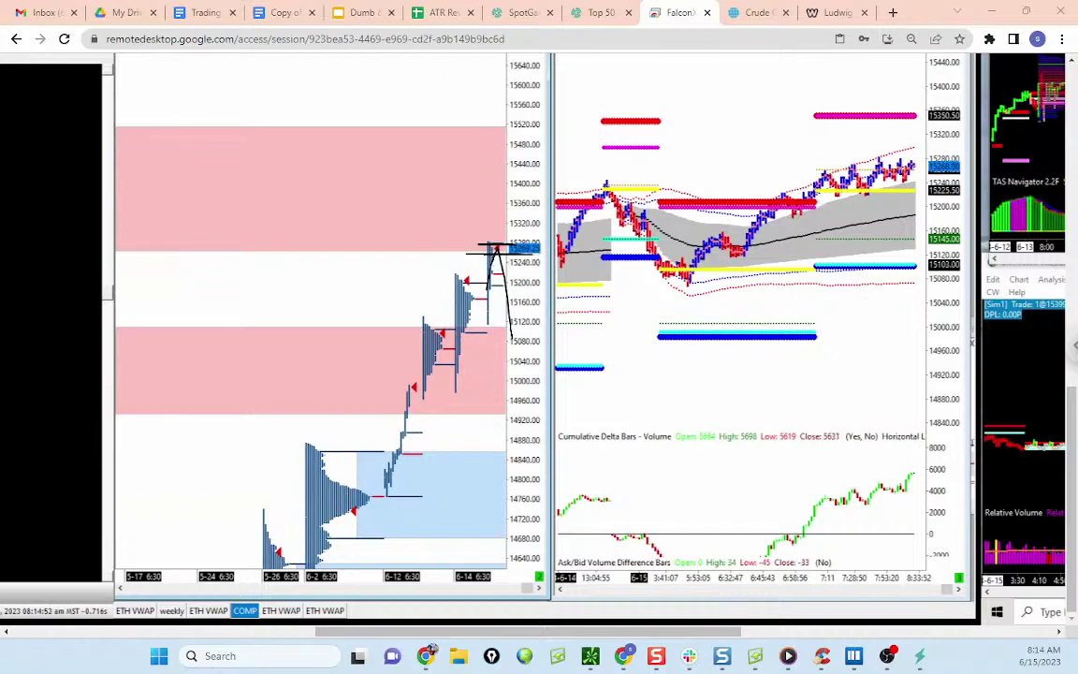
Step: Clear the sketch, glance at the NQ heatmap in Bookmap, and check the long 1ATR validation price in ATR Reversion Calcs
{"action": "key", "text": "Escape"}
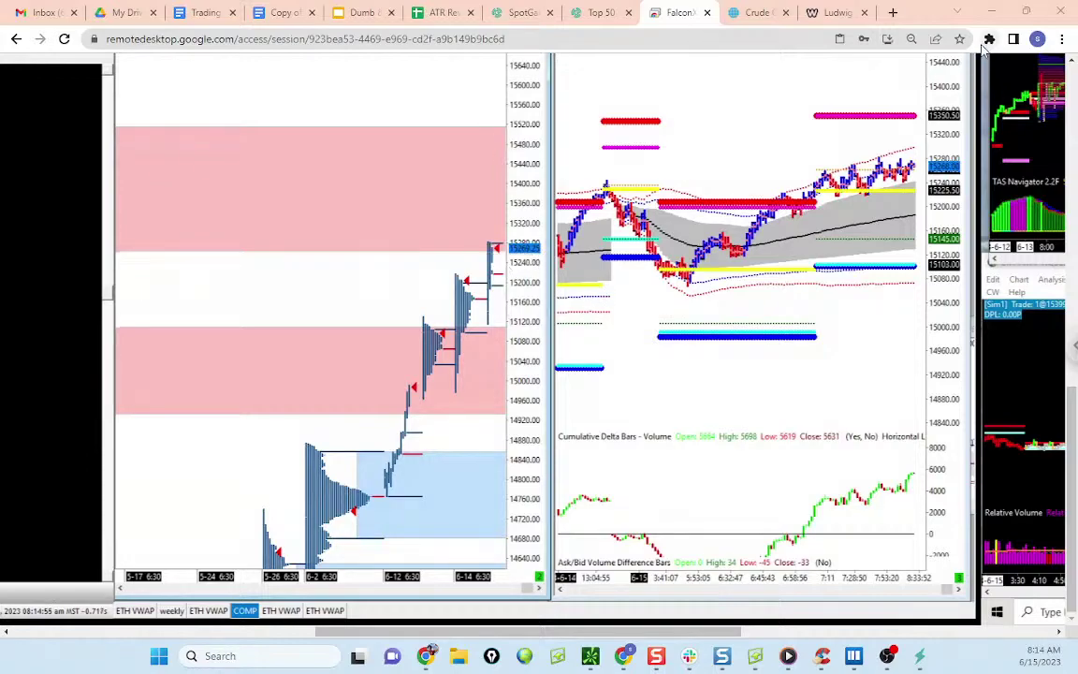
{"action": "left_click", "coordinate": [991, 12]}
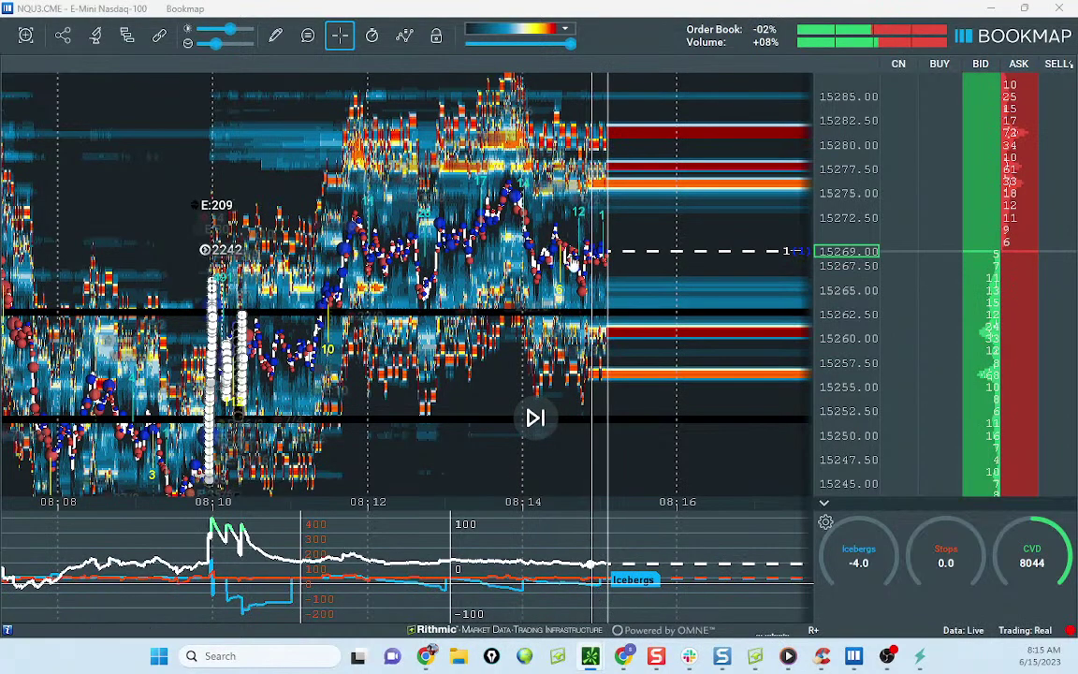
{"action": "left_click", "coordinate": [623, 658]}
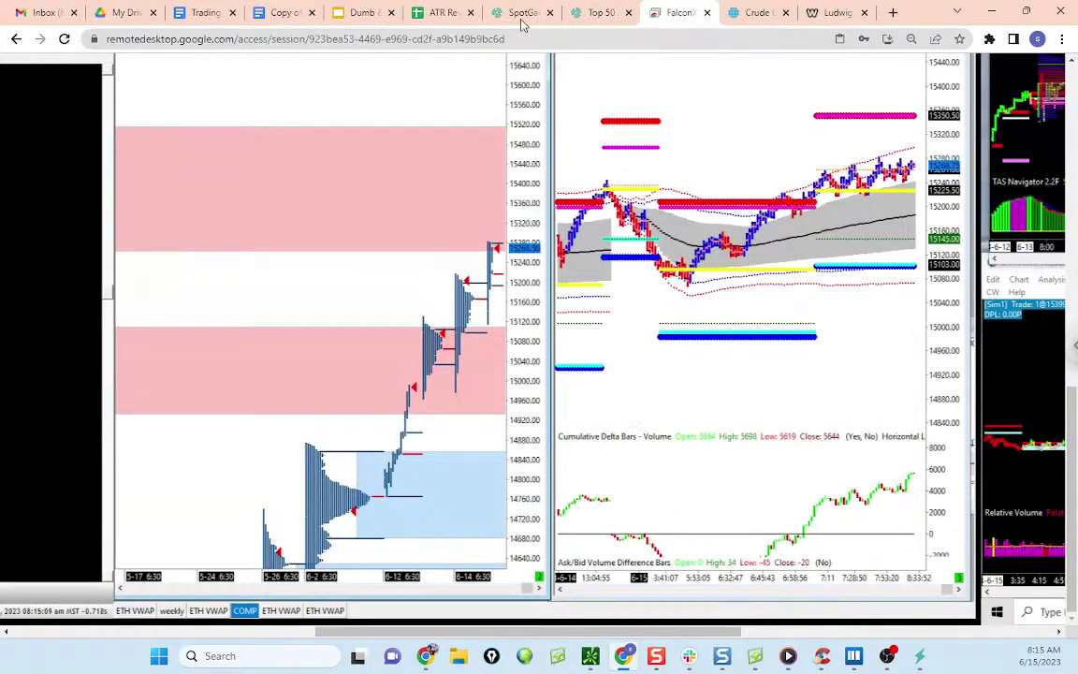
{"action": "left_click", "coordinate": [444, 13]}
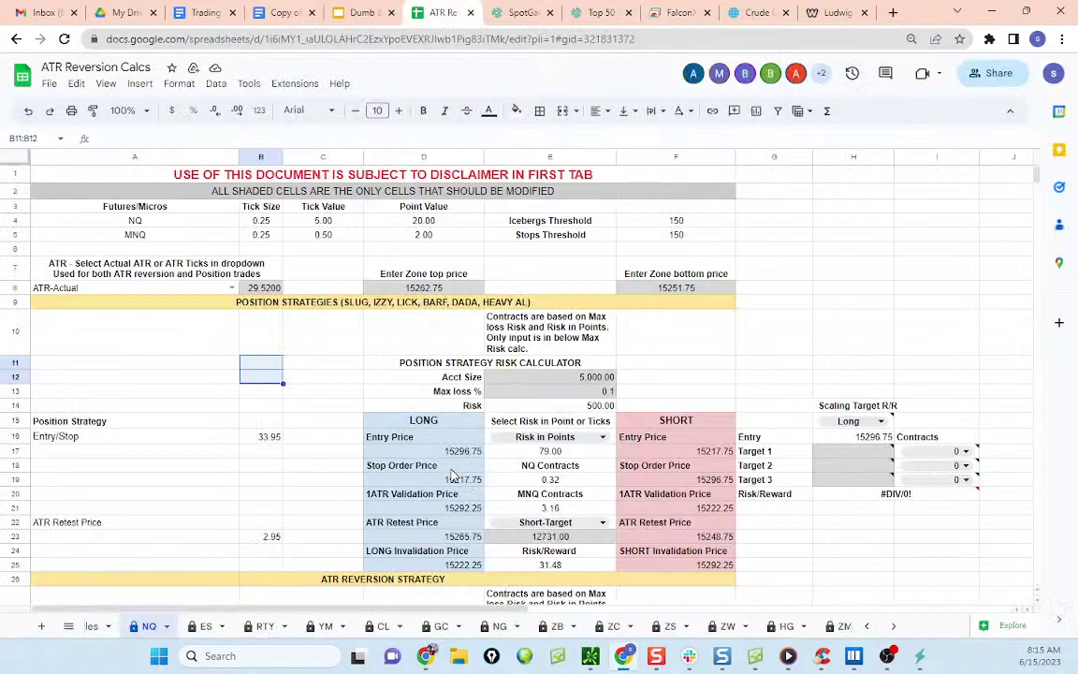
{"action": "left_click", "coordinate": [481, 508]}
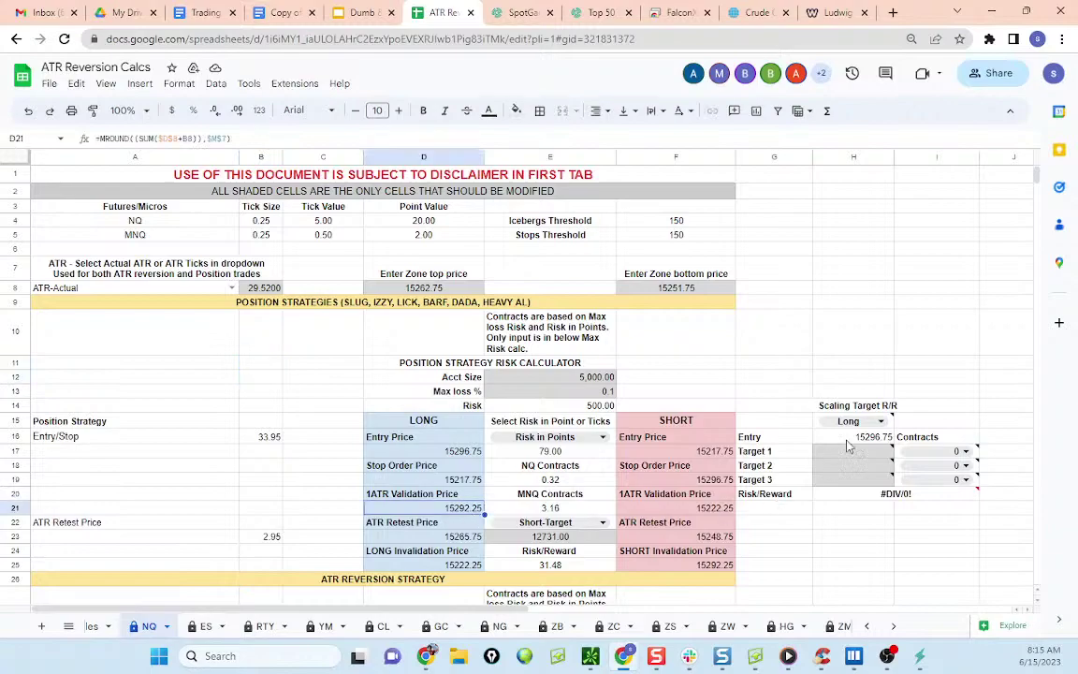
Step: Compare the NQ heatmap in Bookmap with the short entry price and MNQ contract count in the ATR Reversion Calcs sheet
{"action": "left_click", "coordinate": [991, 11]}
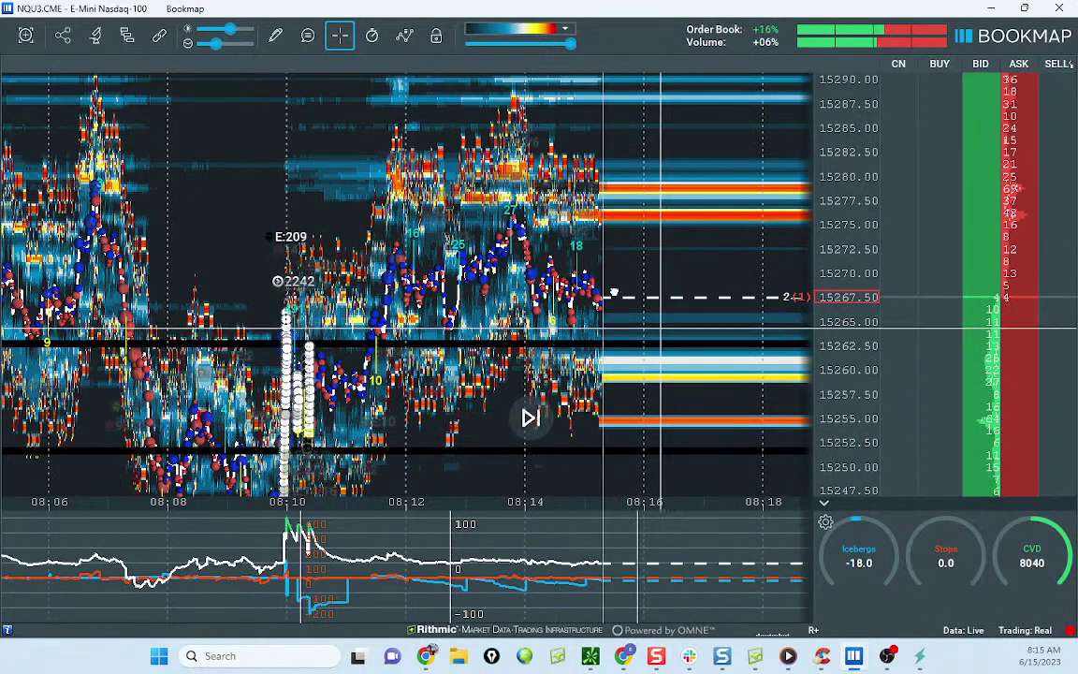
{"action": "left_click_drag", "start_coordinate": [618, 318], "coordinate": [591, 233]}
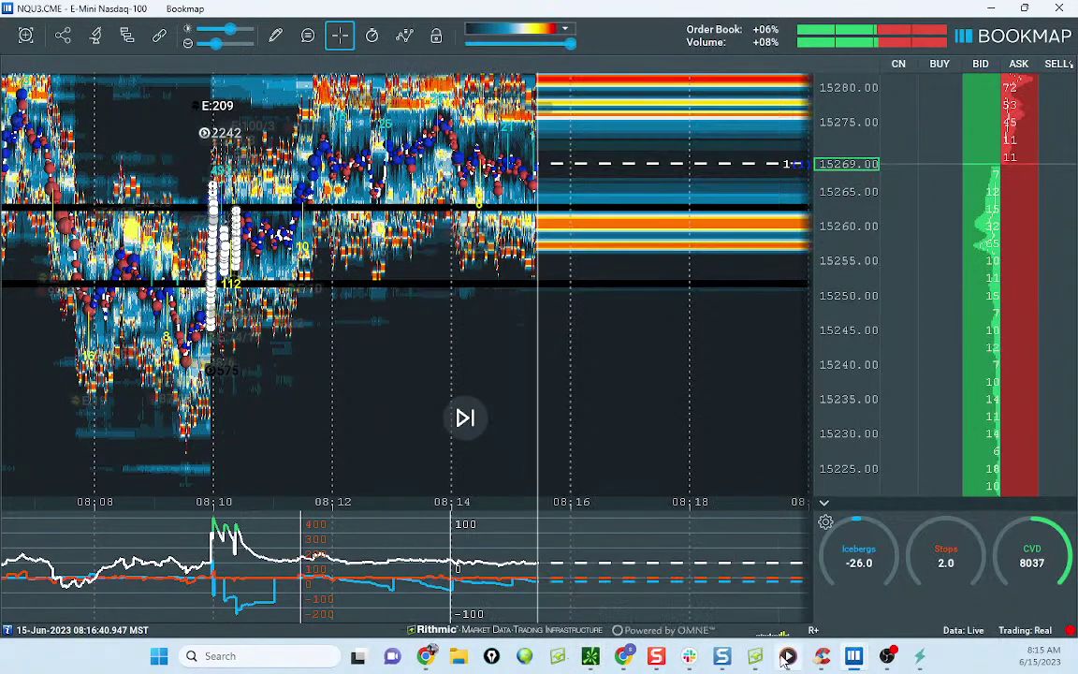
{"action": "mouse_move", "coordinate": [625, 664]}
{"action": "left_click", "coordinate": [623, 570]}
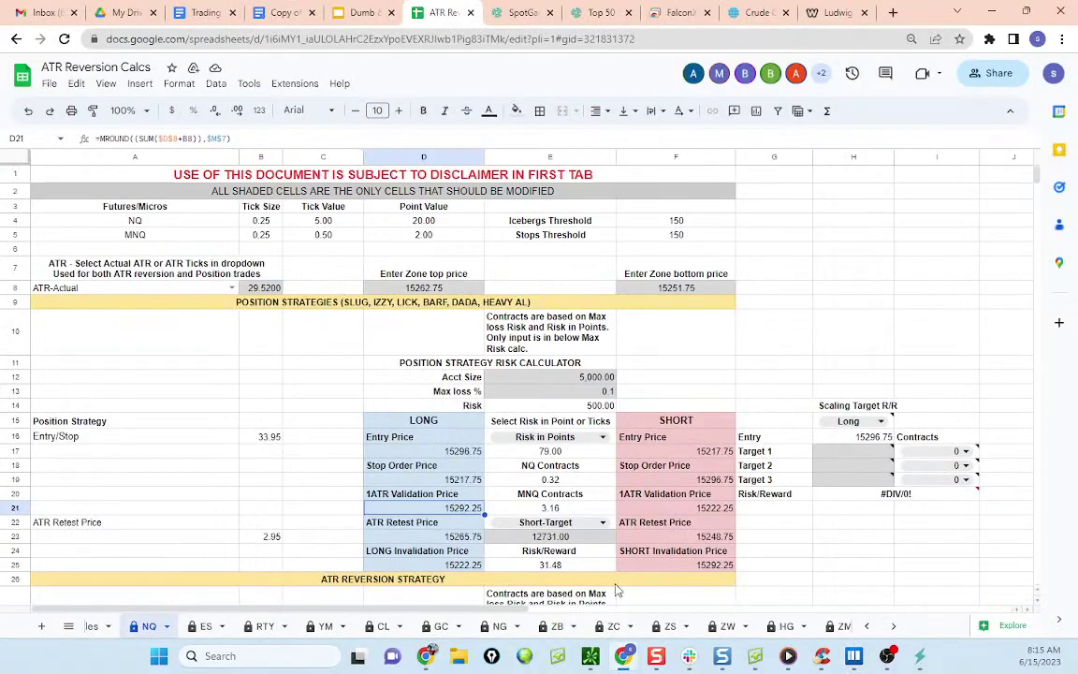
{"action": "scroll", "coordinate": [686, 464], "scroll_direction": "down", "scroll_amount": 1}
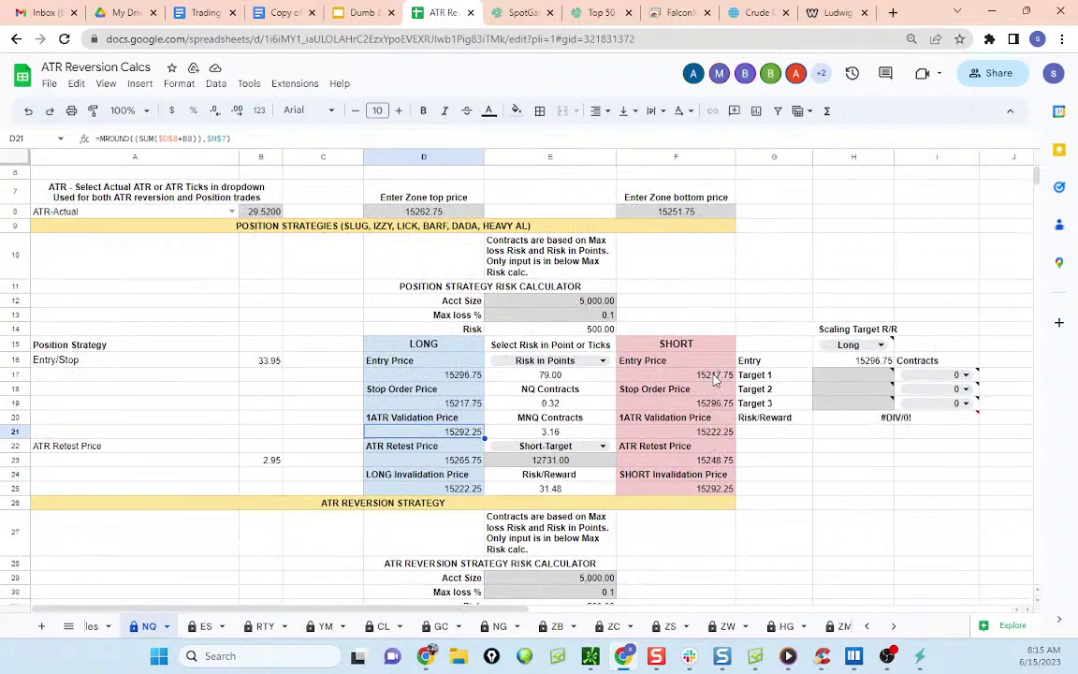
{"action": "left_click", "coordinate": [714, 376]}
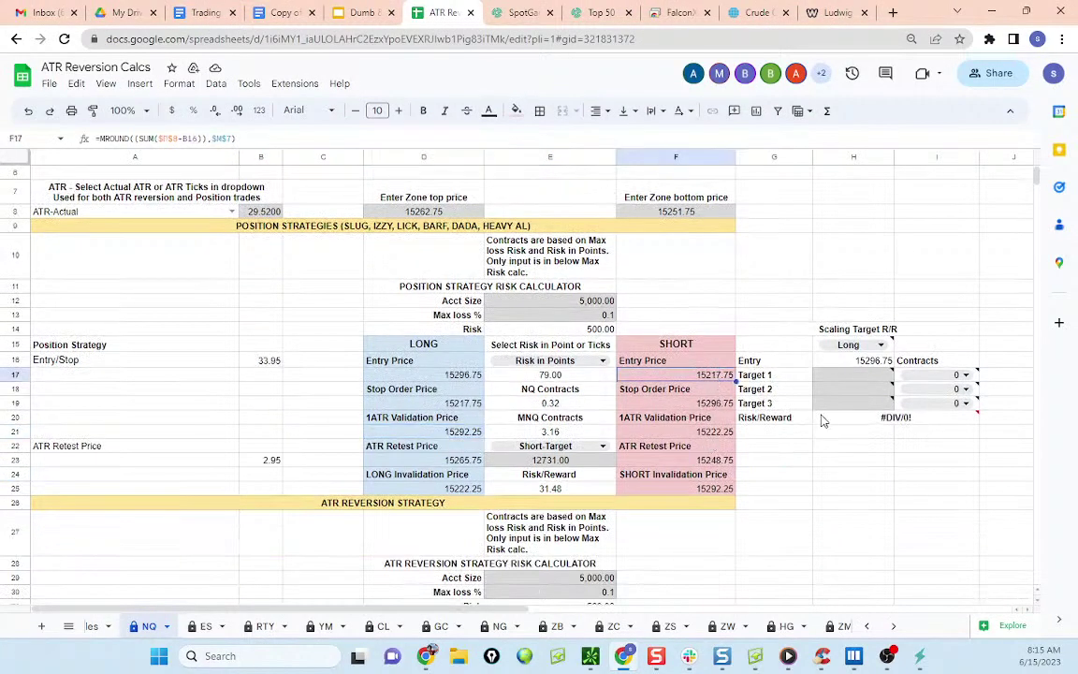
{"action": "left_click", "coordinate": [568, 436]}
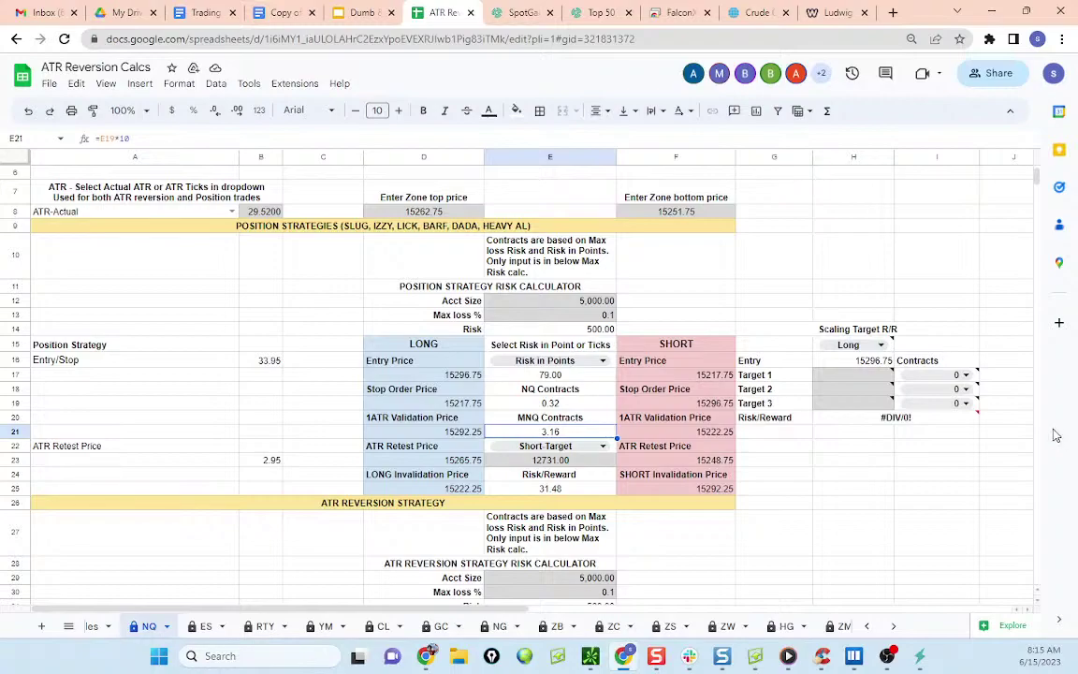
{"action": "left_click", "coordinate": [720, 376]}
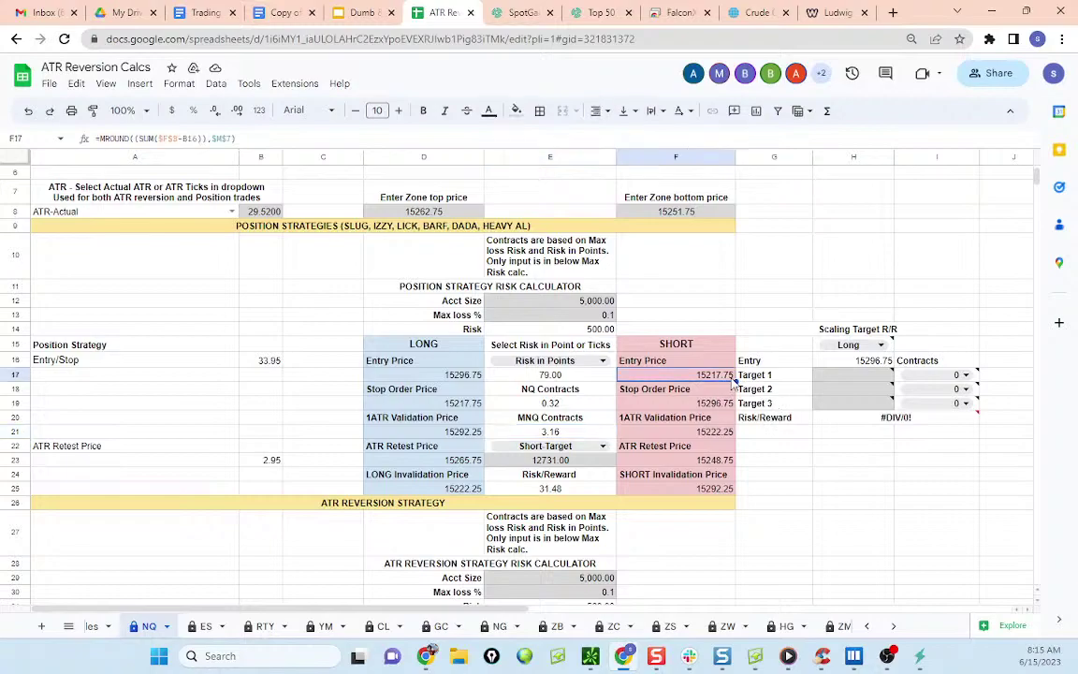
Step: On Bookmap's NQ heatmap, circle the 15300 liquidity band, sketch a rise to about 15290 followed by a steep fall, and clear the sketch
{"action": "left_click", "coordinate": [997, 13]}
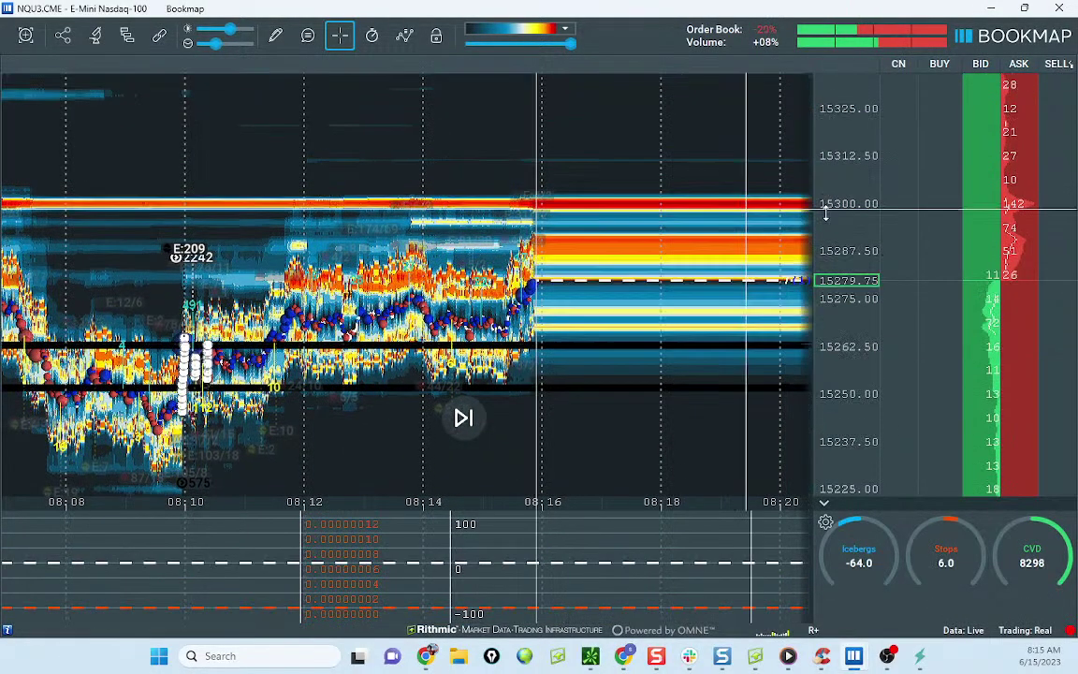
{"action": "left_click_drag", "start_coordinate": [825, 213], "coordinate": [844, 192]}
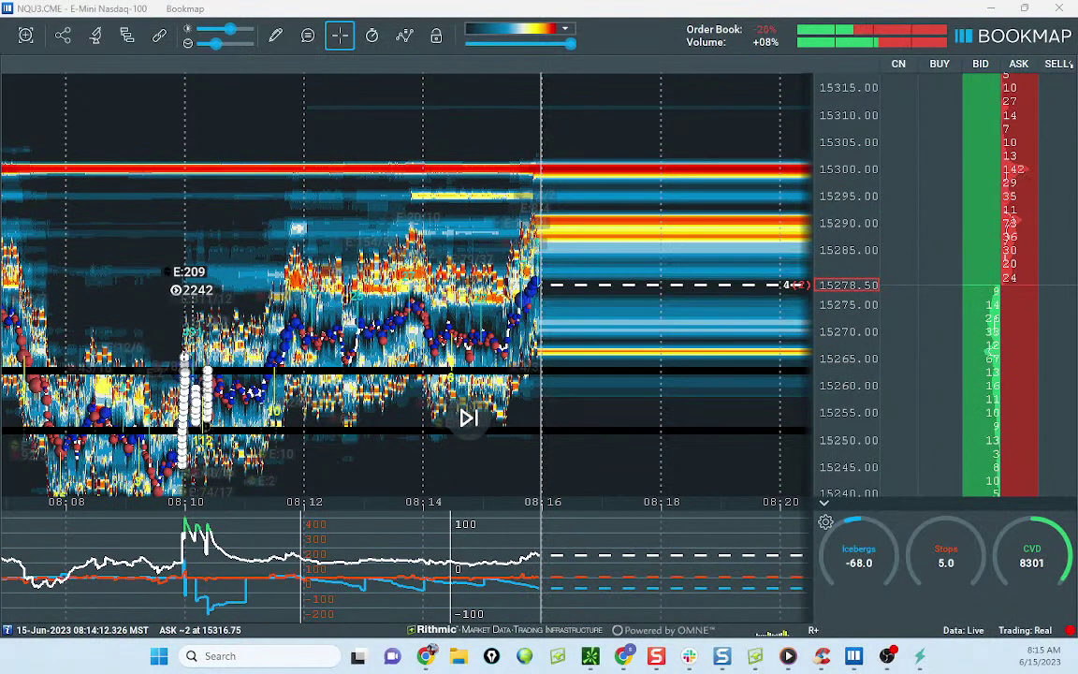
{"action": "mouse_move", "coordinate": [697, 169]}
{"action": "left_mouse_down"}
{"action": "mouse_move", "coordinate": [53, 169]}
{"action": "mouse_move", "coordinate": [890, 187]}
{"action": "mouse_move", "coordinate": [823, 114]}
{"action": "left_mouse_up"}
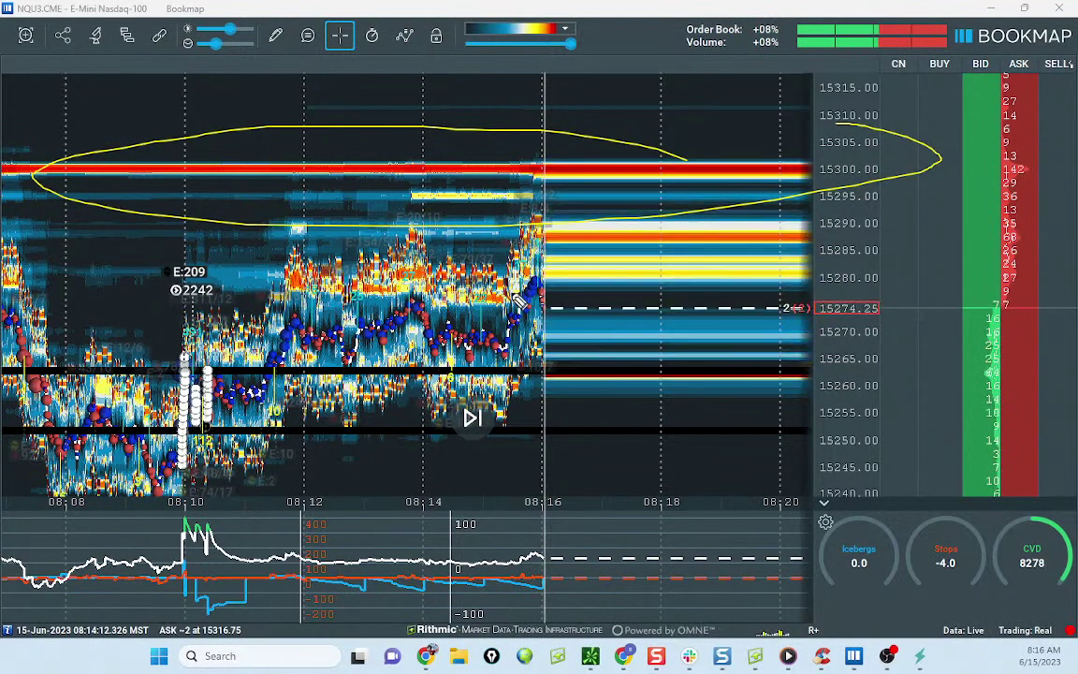
{"action": "mouse_move", "coordinate": [545, 278]}
{"action": "left_mouse_down"}
{"action": "mouse_move", "coordinate": [561, 219]}
{"action": "mouse_move", "coordinate": [787, 672]}
{"action": "mouse_move", "coordinate": [835, 601]}
{"action": "mouse_move", "coordinate": [879, 615]}
{"action": "mouse_move", "coordinate": [826, 413]}
{"action": "left_mouse_up"}
{"action": "mouse_move", "coordinate": [739, 172]}
{"action": "left_mouse_down"}
{"action": "mouse_move", "coordinate": [601, 176]}
{"action": "mouse_move", "coordinate": [224, 152]}
{"action": "mouse_move", "coordinate": [459, 198]}
{"action": "left_mouse_up"}
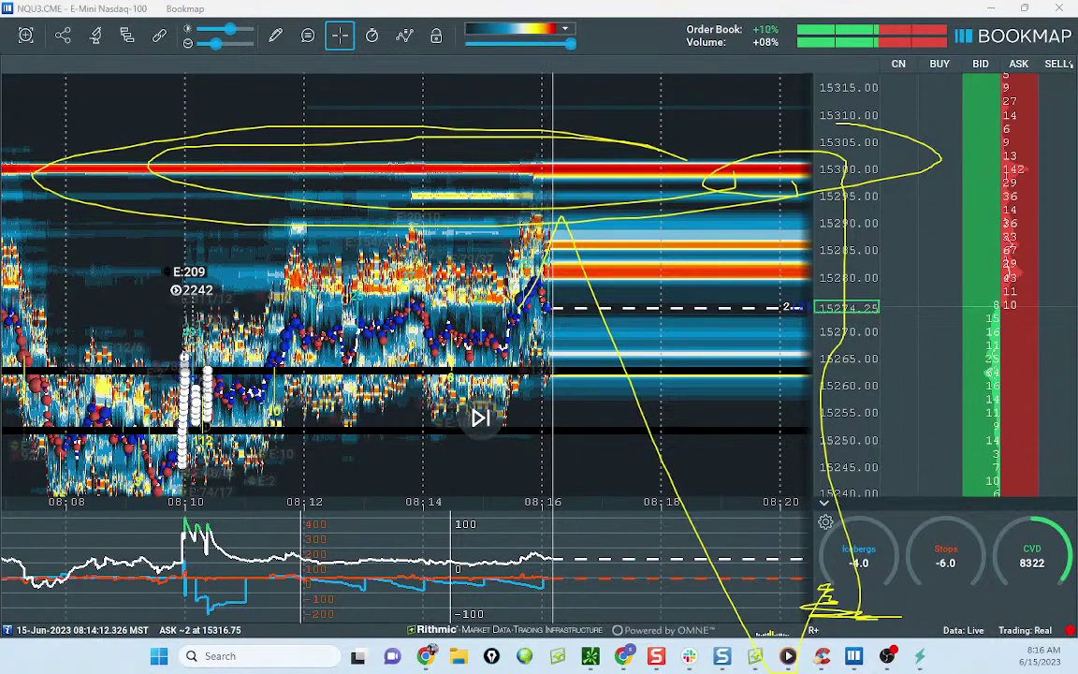
{"action": "key", "text": "e"}
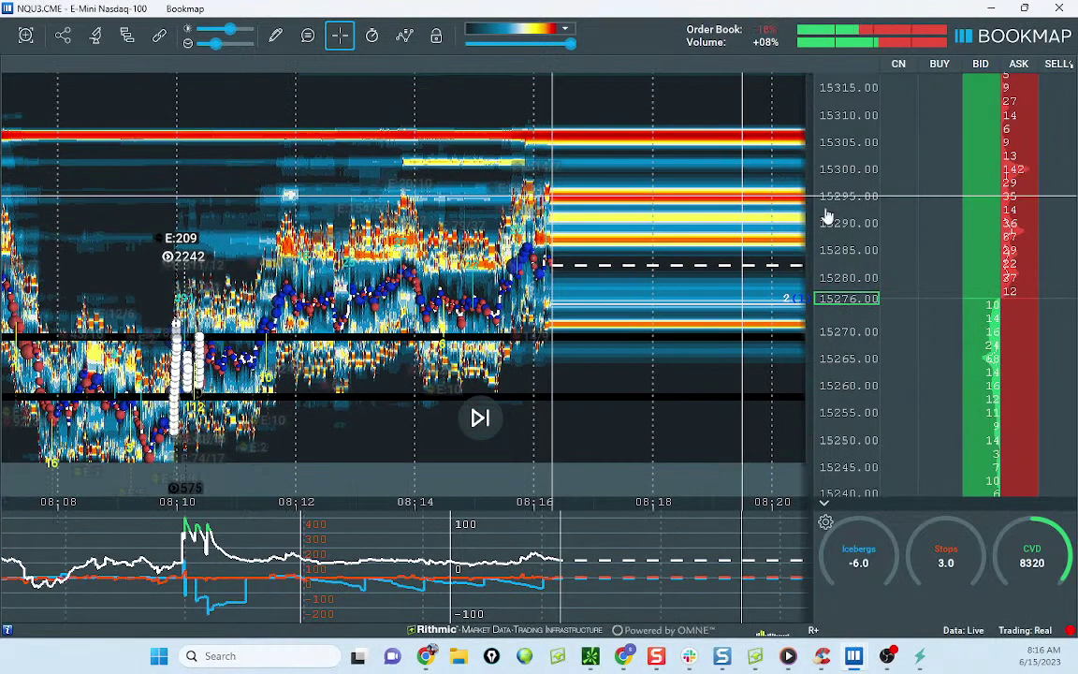
Step: On a longer NQ time span, circle the 15300 band, sketch a dip to about 15260 with a rebound to about 15290, and clear it
{"action": "scroll", "coordinate": [711, 196], "scroll_direction": "down", "scroll_amount": 3}
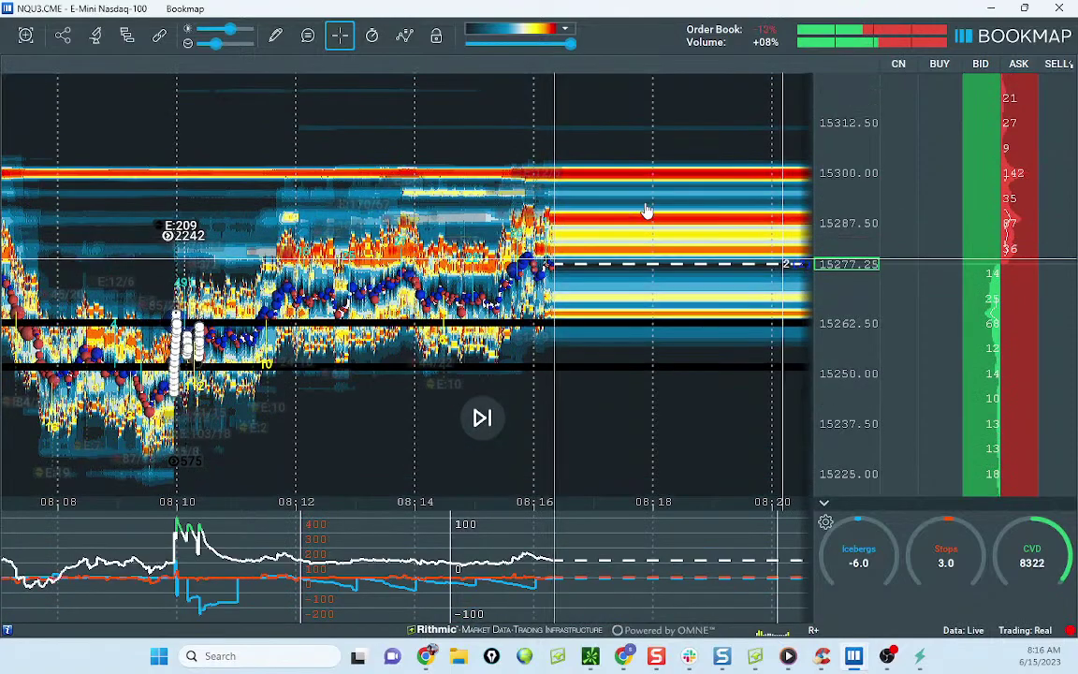
{"action": "scroll", "coordinate": [655, 200], "scroll_direction": "down", "scroll_amount": 4}
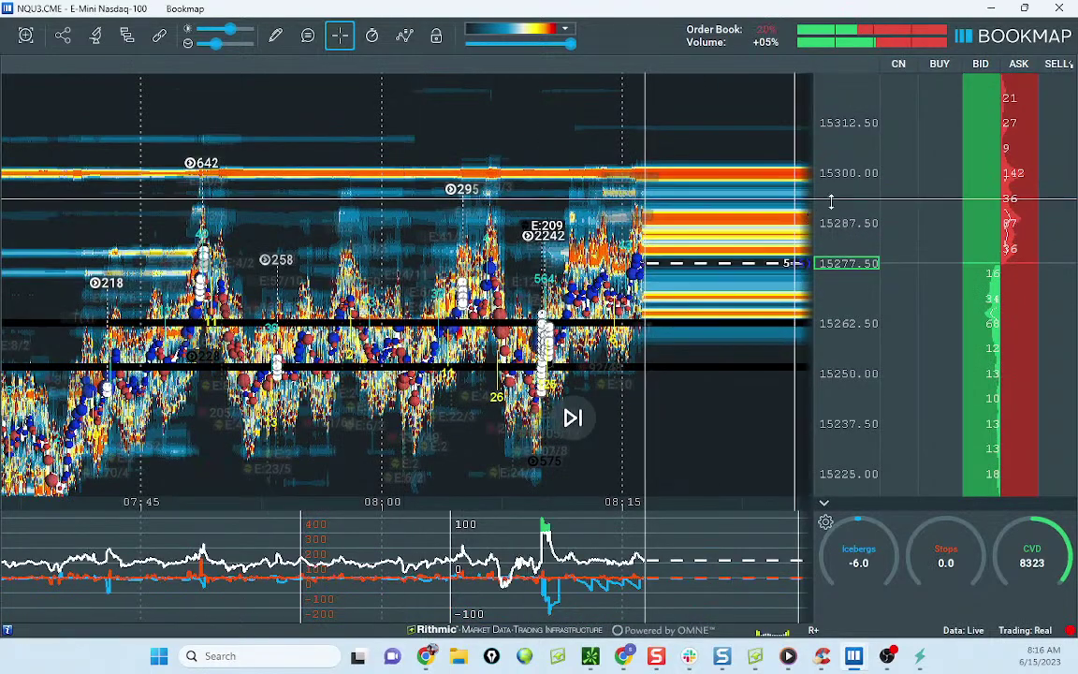
{"action": "scroll", "coordinate": [831, 201], "scroll_direction": "up", "scroll_amount": 3}
{"action": "left_click_drag", "start_coordinate": [737, 196], "coordinate": [590, 186]}
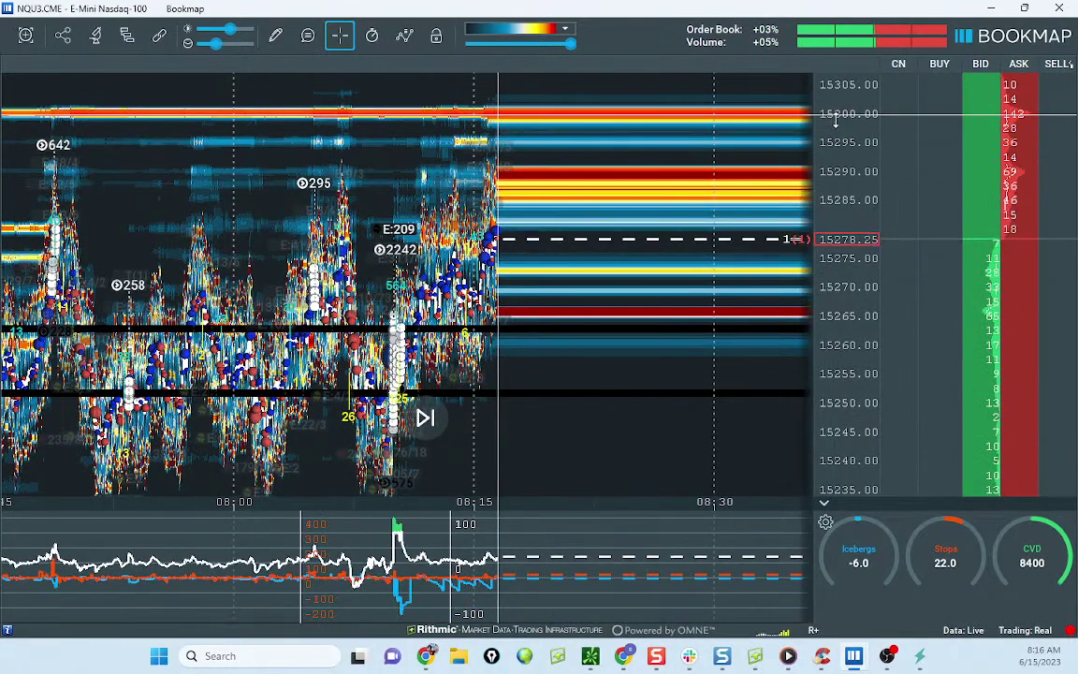
{"action": "scroll", "coordinate": [836, 194], "scroll_direction": "down", "scroll_amount": 1}
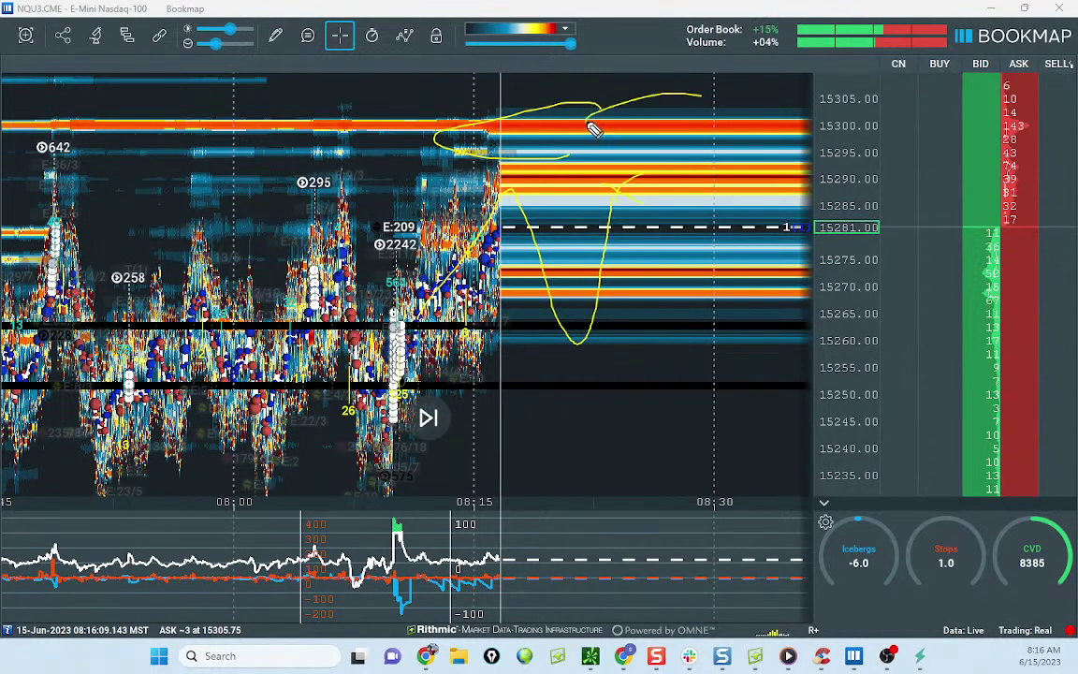
{"action": "left_click_drag", "start_coordinate": [635, 104], "coordinate": [694, 126]}
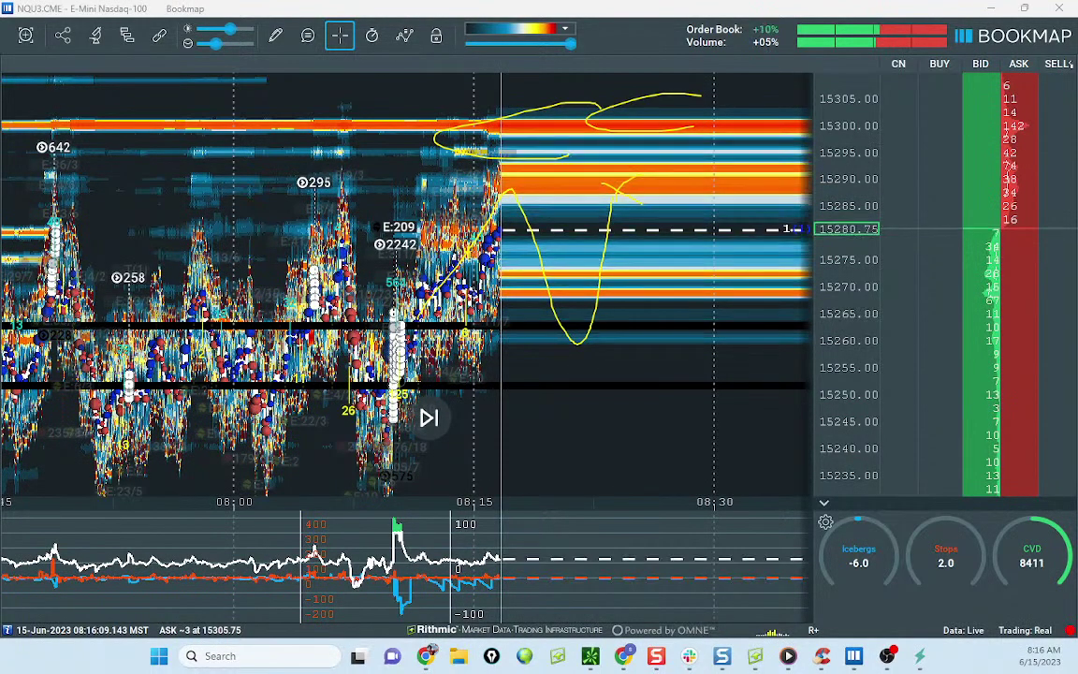
{"action": "key", "text": "Escape"}
Step: Check the long validation price in ATR Reversion Calcs against the NQ heatmap's prices around 15300 in Bookmap
{"action": "left_click_drag", "start_coordinate": [831, 245], "coordinate": [832, 261]}
{"action": "left_click_drag", "start_coordinate": [692, 211], "coordinate": [685, 316]}
{"action": "mouse_move", "coordinate": [849, 222]}
{"action": "left_mouse_down"}
{"action": "mouse_move", "coordinate": [845, 272]}
{"action": "mouse_move", "coordinate": [845, 235]}
{"action": "left_mouse_up"}
{"action": "left_click", "coordinate": [624, 656]}
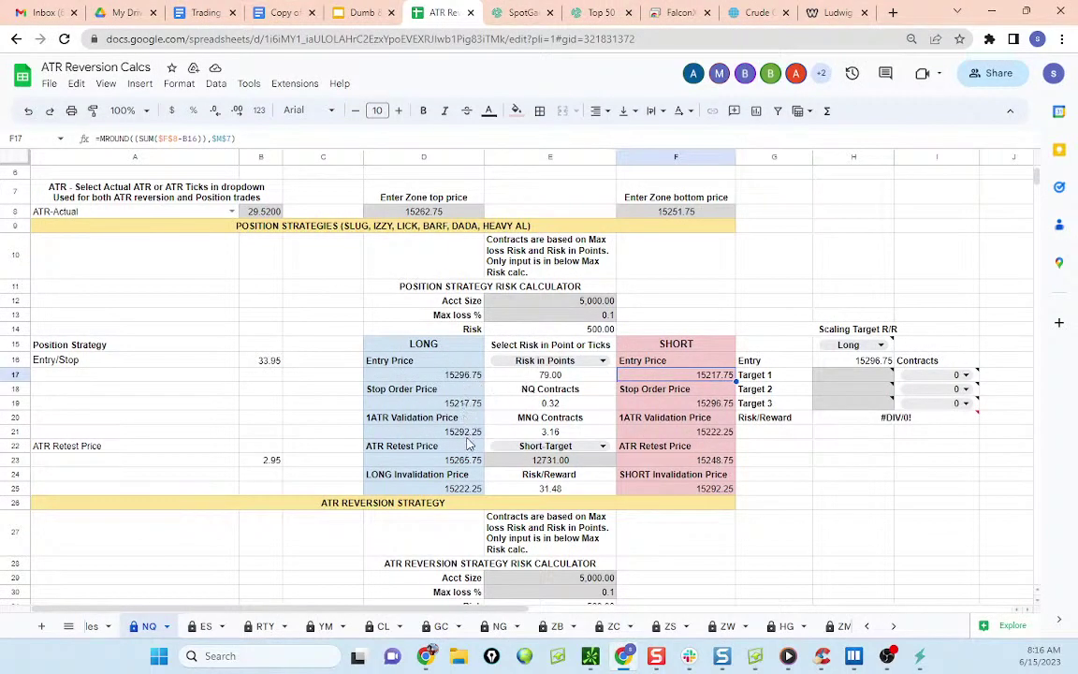
{"action": "left_click", "coordinate": [990, 12]}
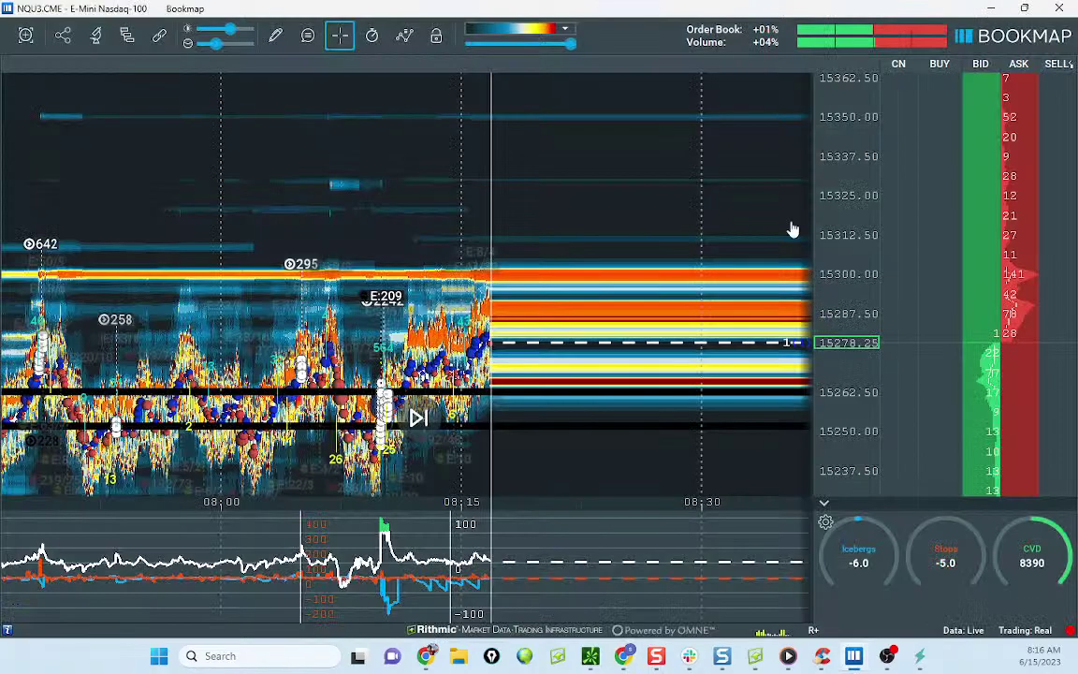
{"action": "scroll", "coordinate": [705, 294], "scroll_direction": "up", "scroll_amount": 3}
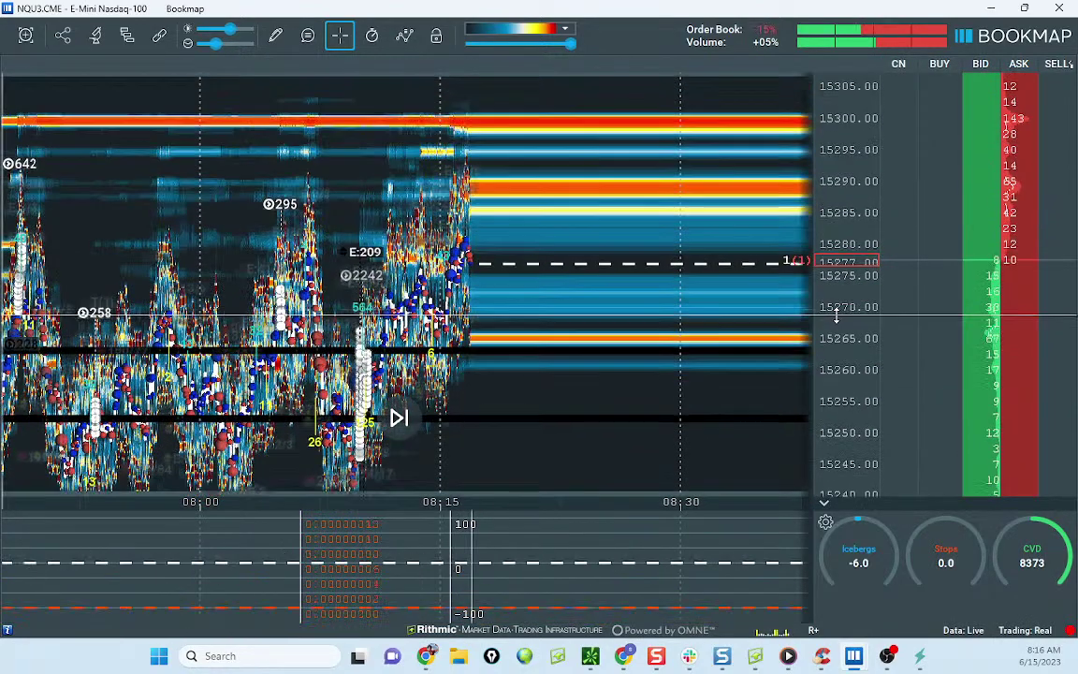
Step: View a longer time span of the natural gas heatmap and switch to the ES heatmap
{"action": "left_click_drag", "start_coordinate": [593, 13], "coordinate": [0, 247]}
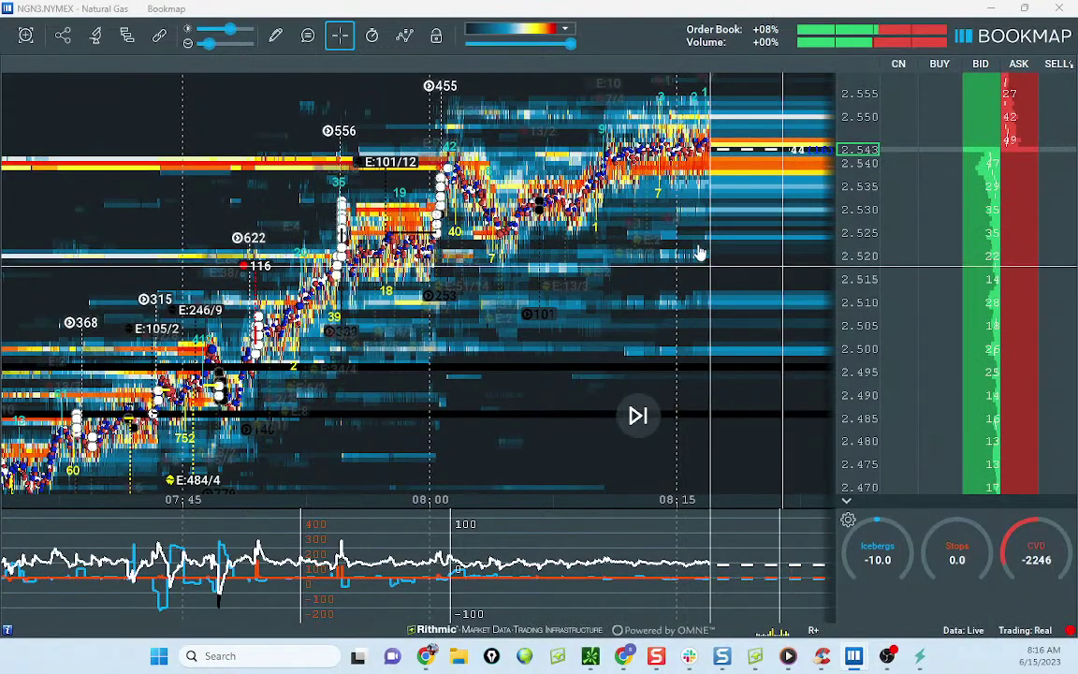
{"action": "scroll", "coordinate": [698, 249], "scroll_direction": "down", "scroll_amount": 3}
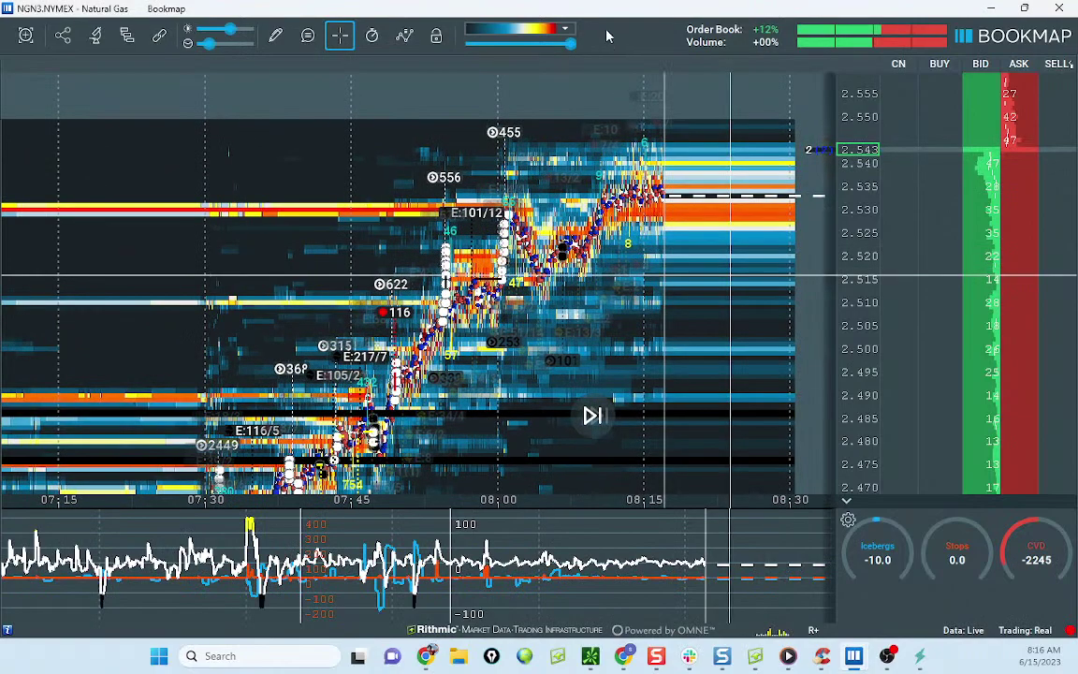
{"action": "left_click_drag", "start_coordinate": [612, 11], "coordinate": [0, 335]}
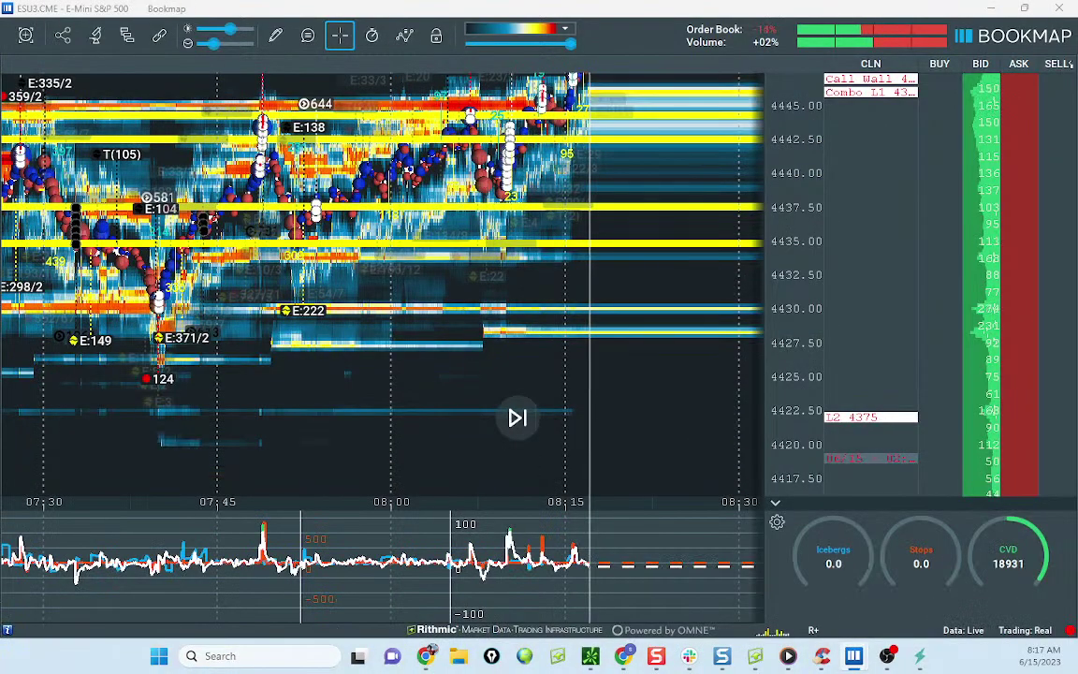
Step: Examine the ES heatmap's recent price action and liquidity between about 4436 and 4456
{"action": "left_click_drag", "start_coordinate": [684, 303], "coordinate": [656, 414]}
{"action": "scroll", "coordinate": [804, 313], "scroll_direction": "up", "scroll_amount": 3}
{"action": "left_click_drag", "start_coordinate": [681, 308], "coordinate": [647, 360]}
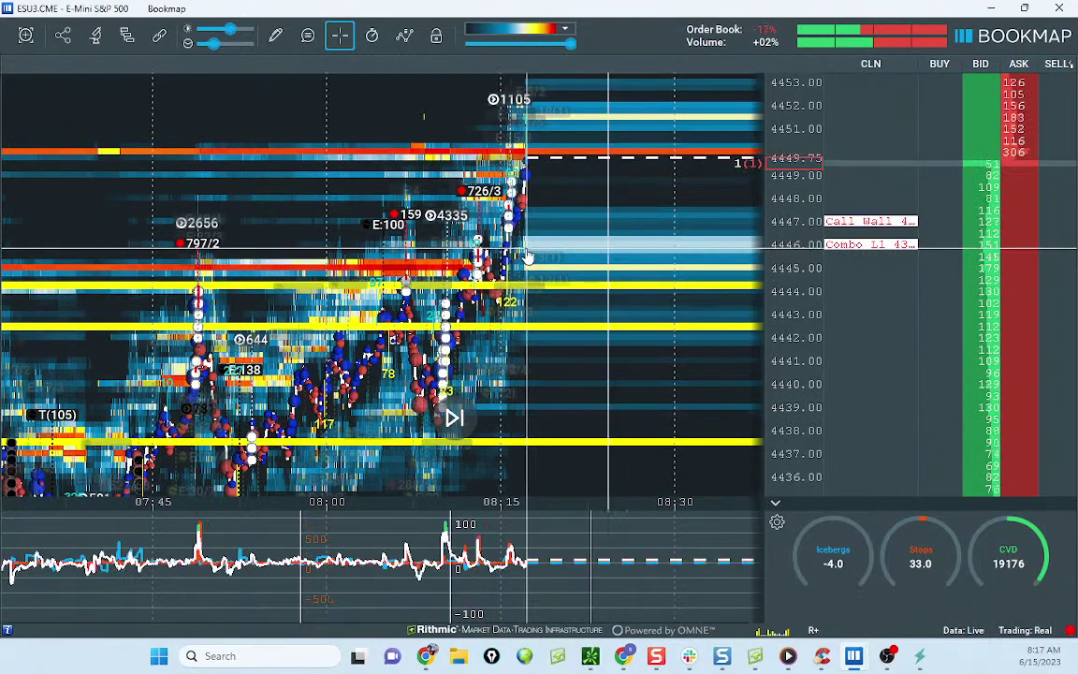
{"action": "scroll", "coordinate": [803, 287], "scroll_direction": "down", "scroll_amount": 2}
{"action": "scroll", "coordinate": [586, 298], "scroll_direction": "up", "scroll_amount": 2}
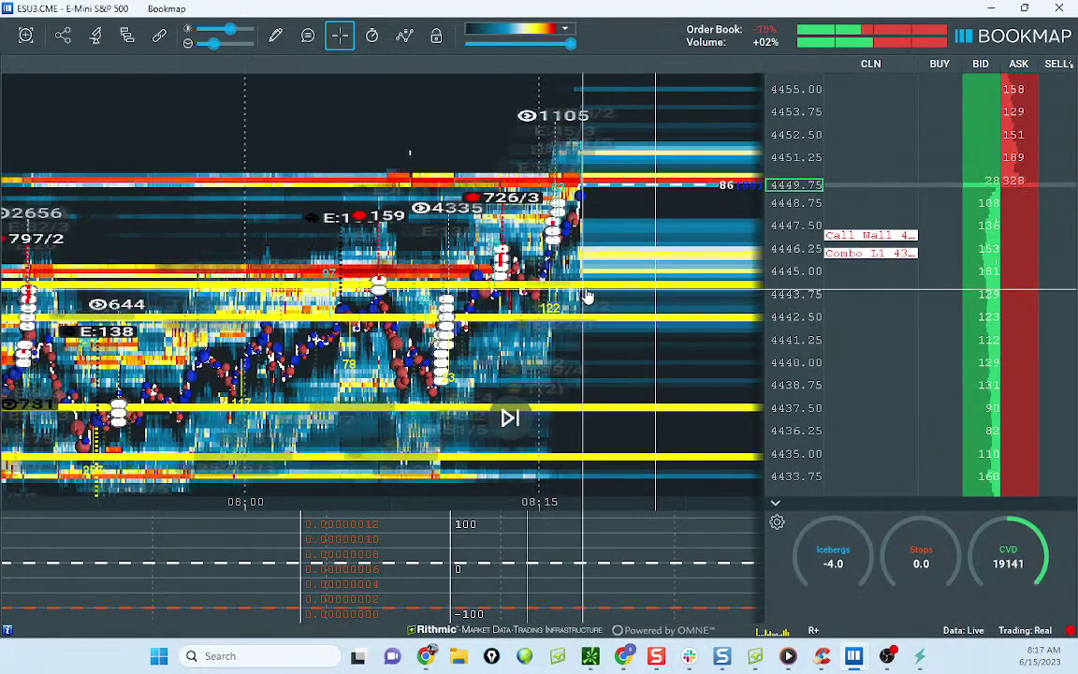
{"action": "scroll", "coordinate": [794, 309], "scroll_direction": "up", "scroll_amount": 1}
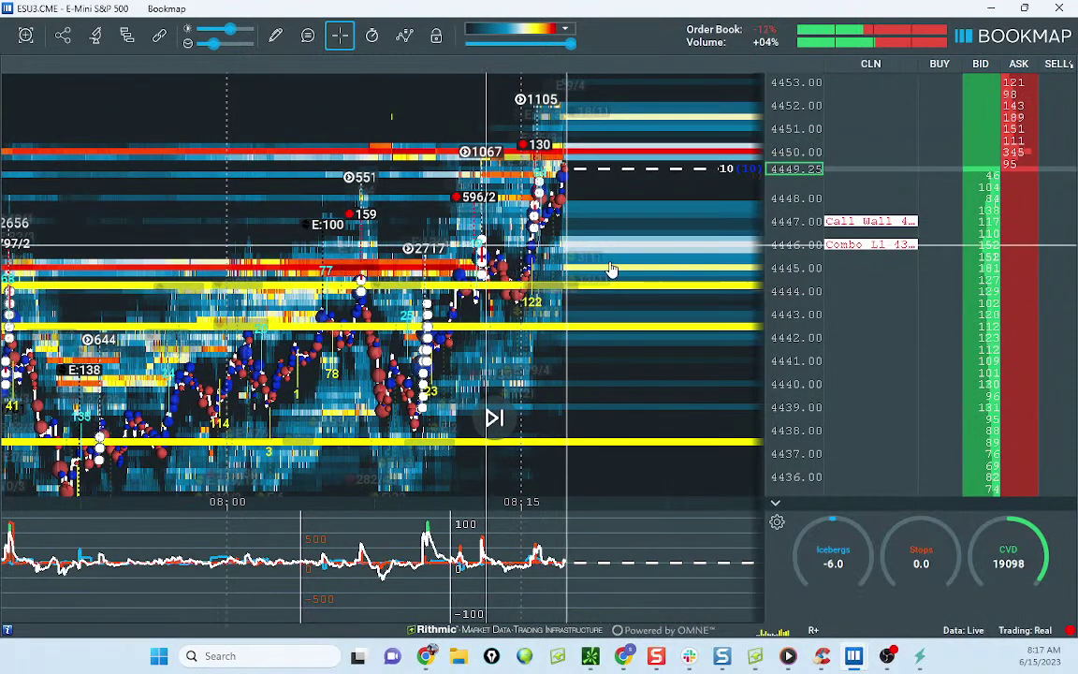
{"action": "left_click_drag", "start_coordinate": [611, 278], "coordinate": [589, 318]}
{"action": "left_click_drag", "start_coordinate": [775, 307], "coordinate": [760, 316]}
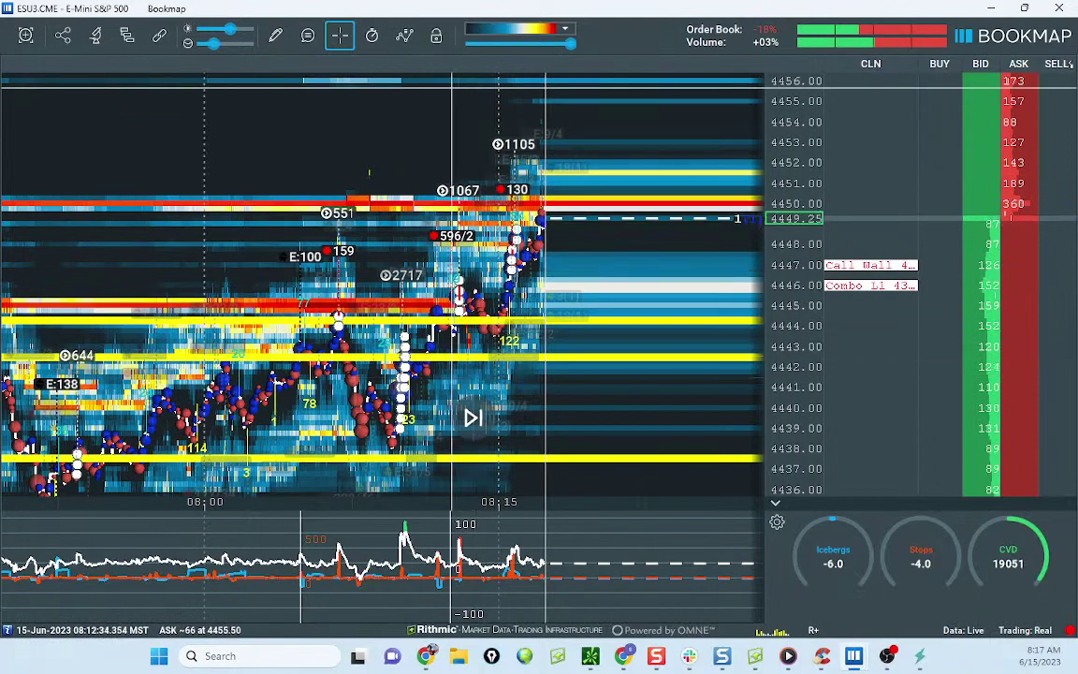
Step: Show the ES heatmap from about 07:30 and sketch crosses under the 07:40 and 08:10 lows, near 4431 and 4436
{"action": "left_click_drag", "start_coordinate": [412, 266], "coordinate": [445, 217]}
{"action": "scroll", "coordinate": [811, 176], "scroll_direction": "down", "scroll_amount": 3}
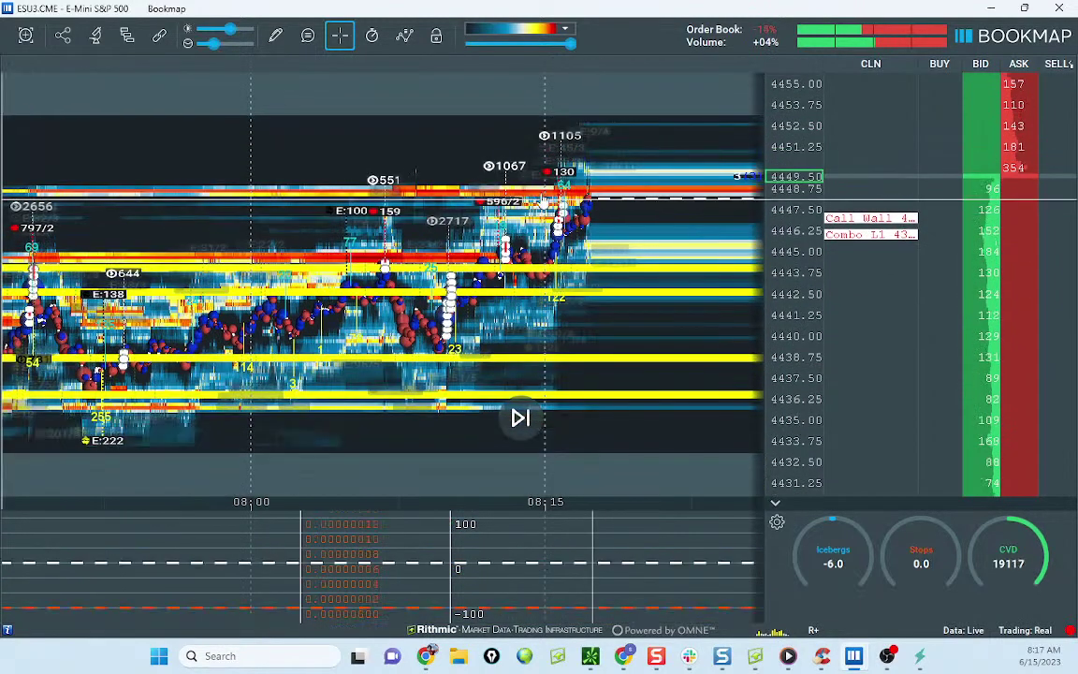
{"action": "scroll", "coordinate": [630, 265], "scroll_direction": "down", "scroll_amount": 3}
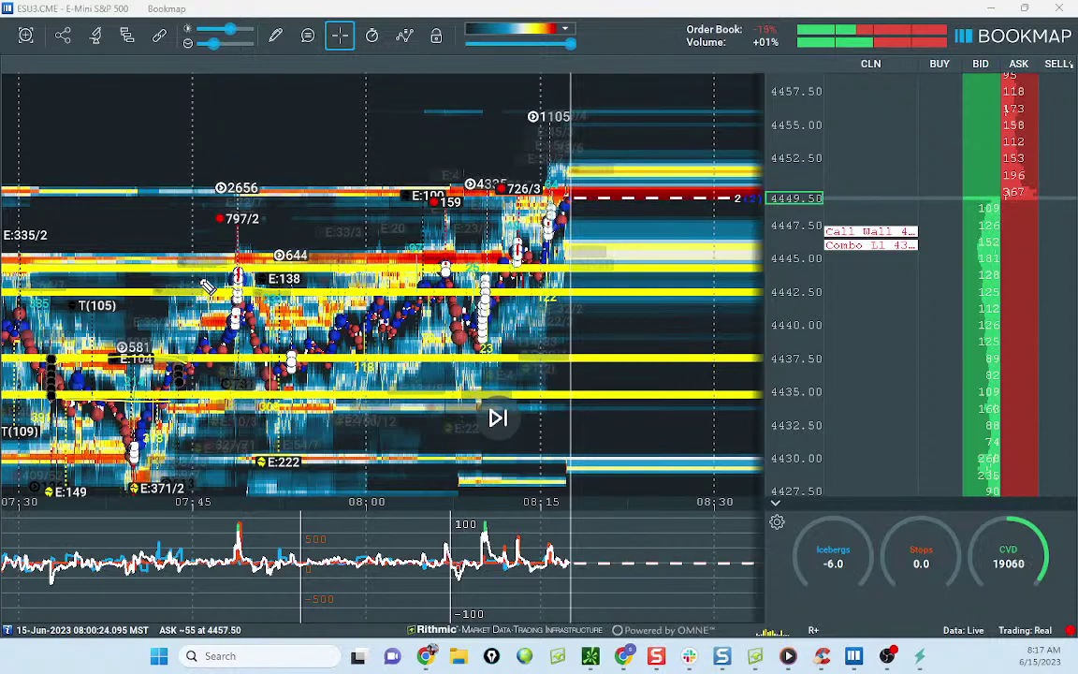
{"action": "mouse_move", "coordinate": [105, 428]}
{"action": "left_mouse_down"}
{"action": "mouse_move", "coordinate": [131, 463]}
{"action": "mouse_move", "coordinate": [225, 393]}
{"action": "mouse_move", "coordinate": [242, 519]}
{"action": "mouse_move", "coordinate": [285, 391]}
{"action": "left_mouse_up"}
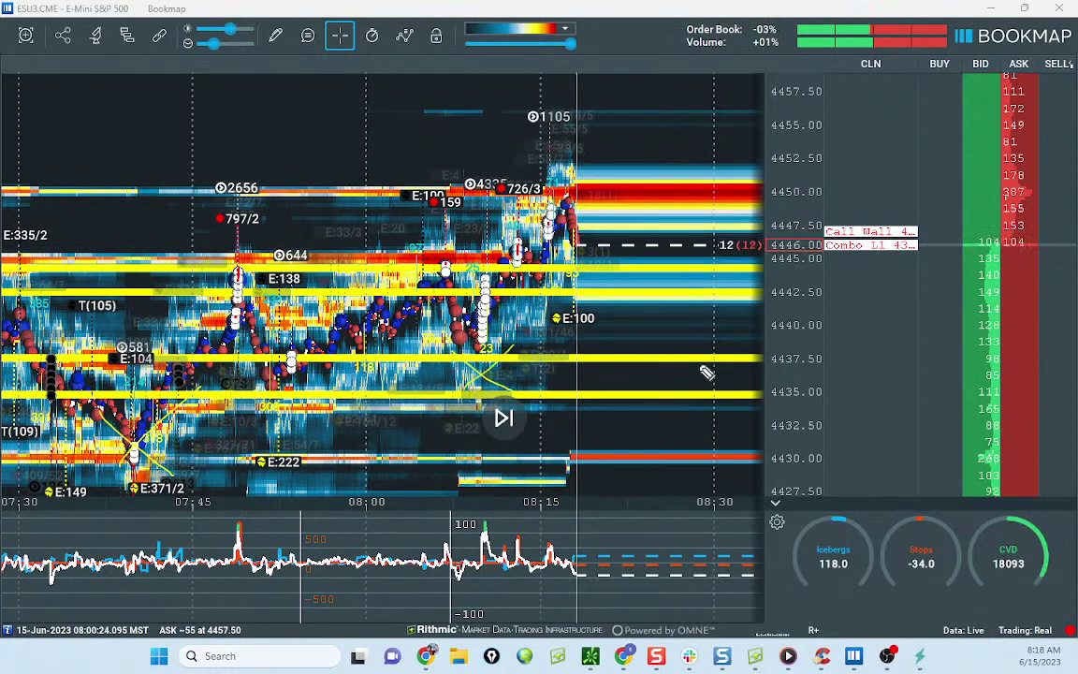
Step: Clear the ES sketches and switch from the ES heatmap to the Light Sweet Crude Oil (CLN3) heatmap
{"action": "mouse_move", "coordinate": [578, 251]}
{"action": "left_mouse_down"}
{"action": "mouse_move", "coordinate": [365, 242]}
{"action": "mouse_move", "coordinate": [600, 312]}
{"action": "left_mouse_up"}
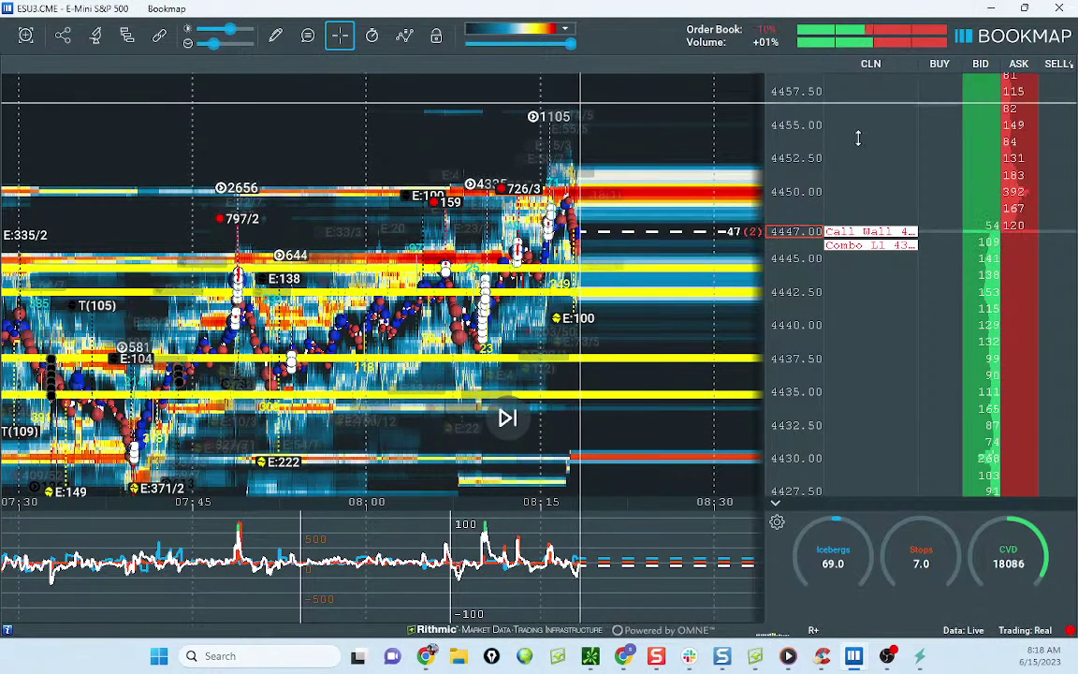
{"action": "left_click_drag", "start_coordinate": [722, 11], "coordinate": [0, 59]}
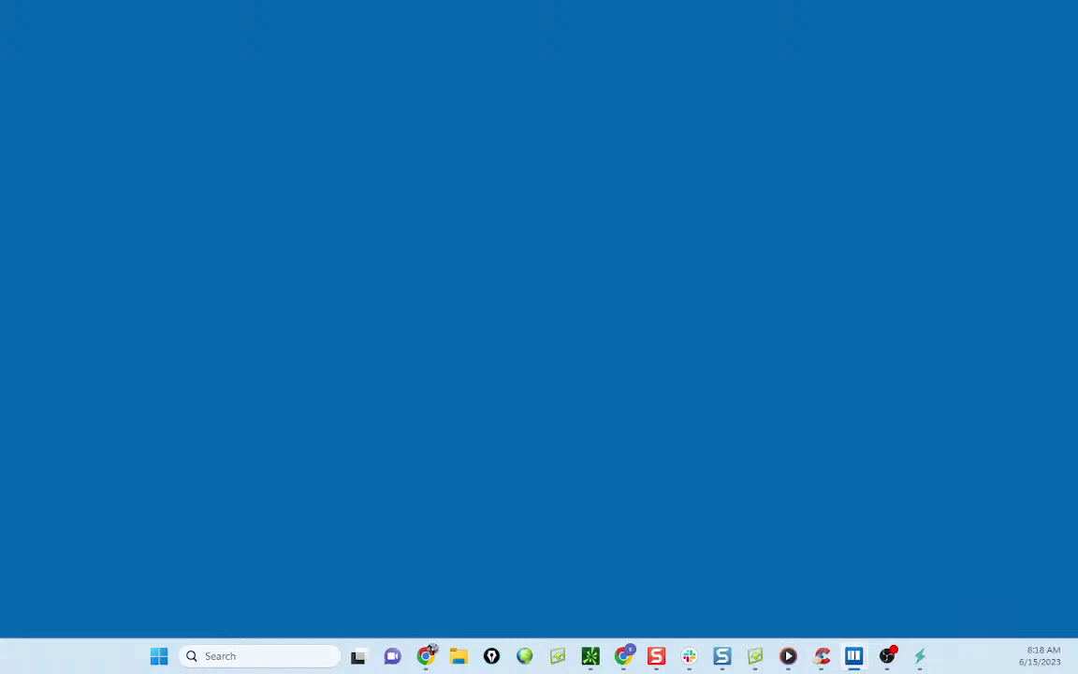
{"action": "left_click_drag", "start_coordinate": [0, 308], "coordinate": [626, 78]}
{"action": "left_click", "coordinate": [951, 74]}
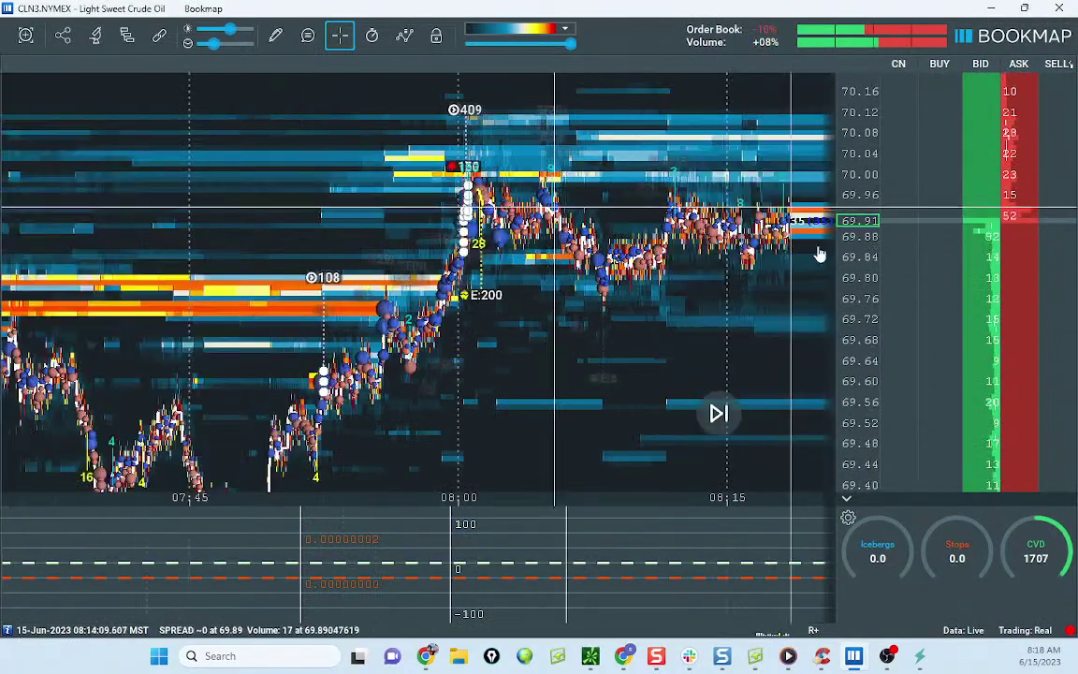
Step: Circle the 08:00 indicator spike, mark levels near 69.85, 69.92 and 69.98, and sketch the 08:08 dip and subsequent arch on the CLN3 heatmap
{"action": "left_click_drag", "start_coordinate": [820, 253], "coordinate": [698, 282]}
{"action": "left_click_drag", "start_coordinate": [847, 279], "coordinate": [847, 159]}
{"action": "scroll", "coordinate": [529, 293], "scroll_direction": "up", "scroll_amount": 3}
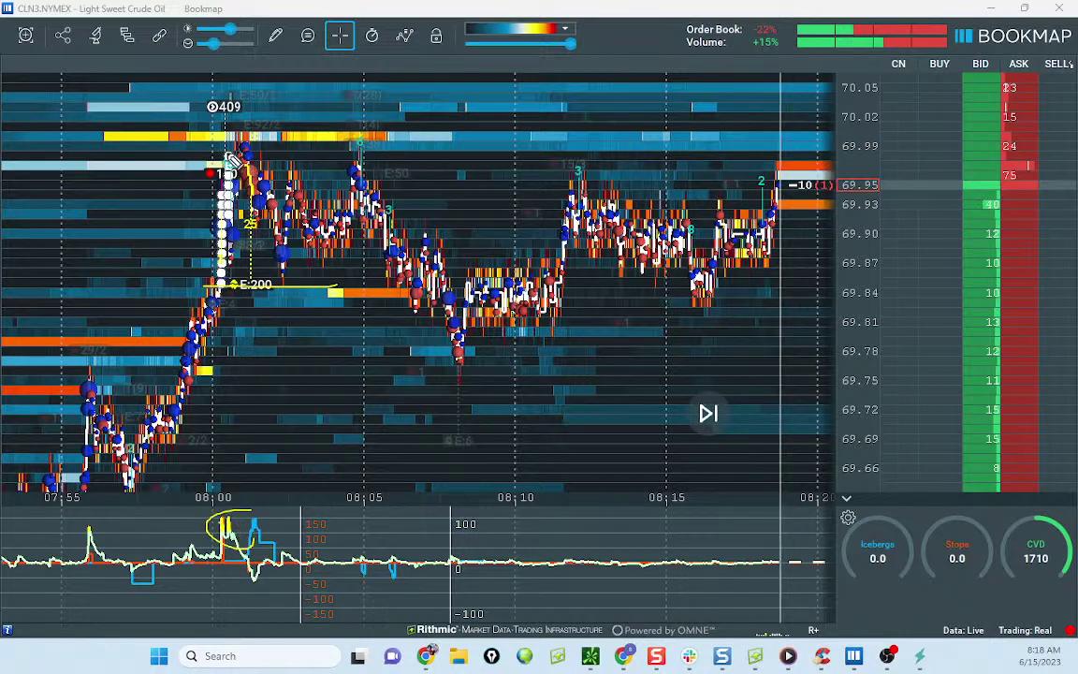
{"action": "left_click_drag", "start_coordinate": [194, 219], "coordinate": [340, 214]}
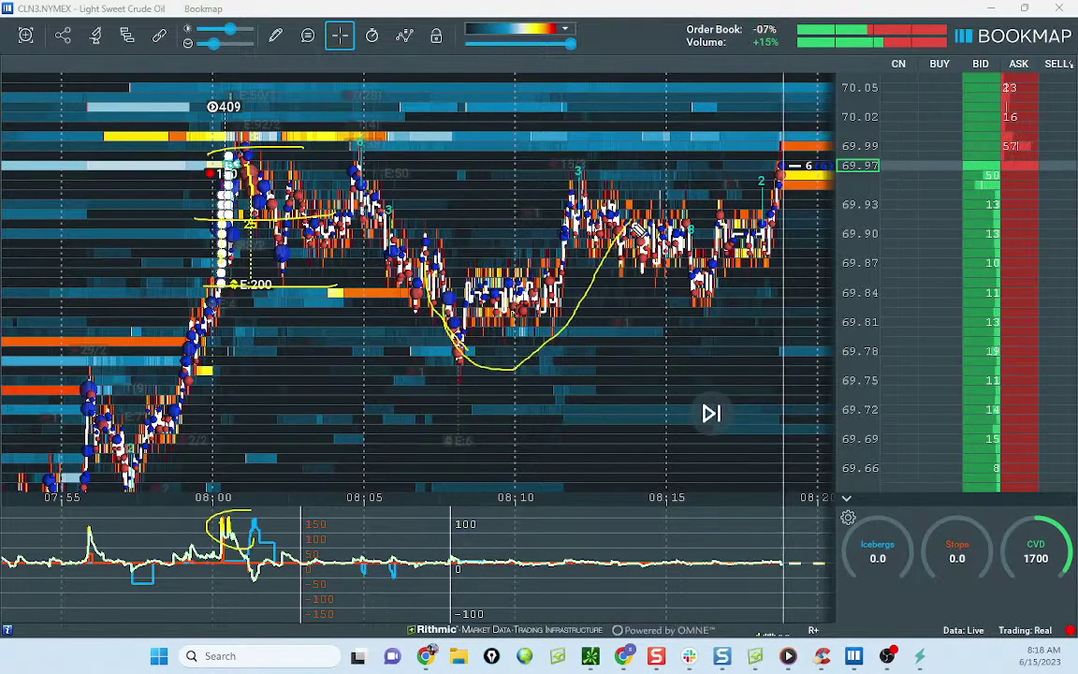
{"action": "left_click_drag", "start_coordinate": [685, 365], "coordinate": [744, 371]}
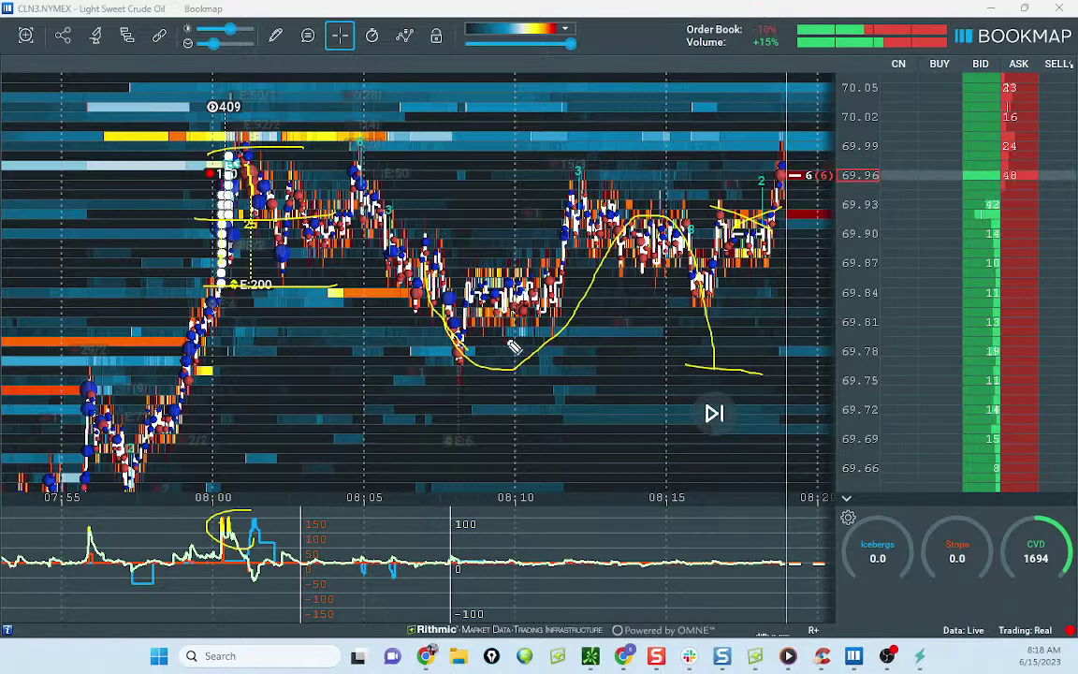
Step: Extend the 69.98 and 69.85 levels to later times, sketch a drop to about 69.75 with crosses, and clear the sketches
{"action": "left_click_drag", "start_coordinate": [190, 155], "coordinate": [604, 164]}
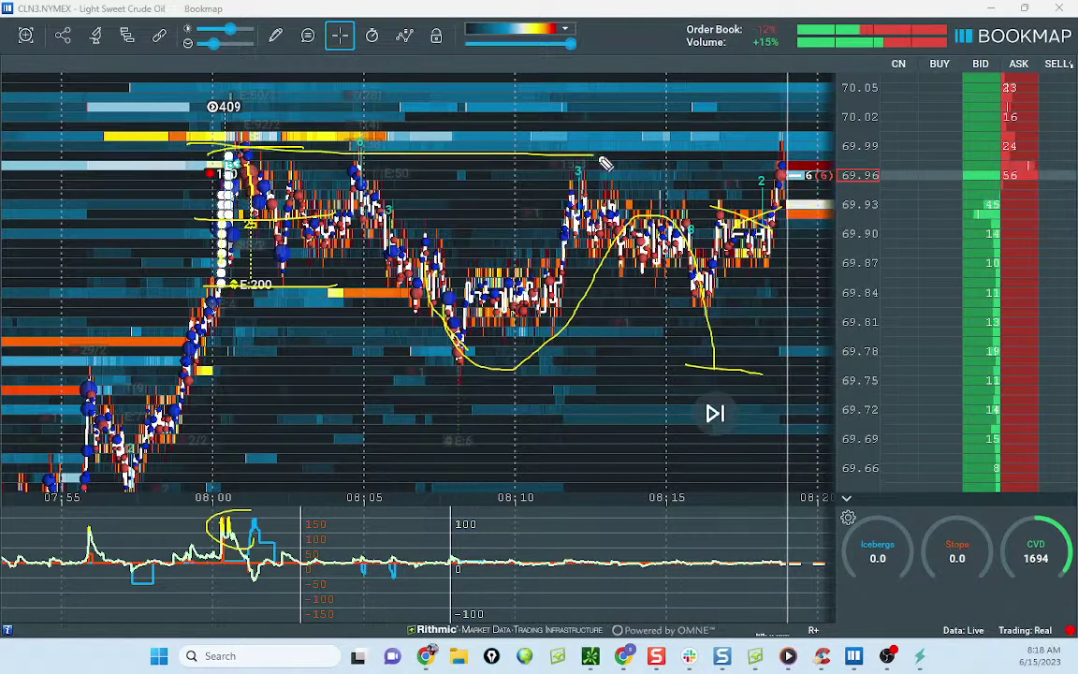
{"action": "left_click_drag", "start_coordinate": [754, 299], "coordinate": [870, 295]}
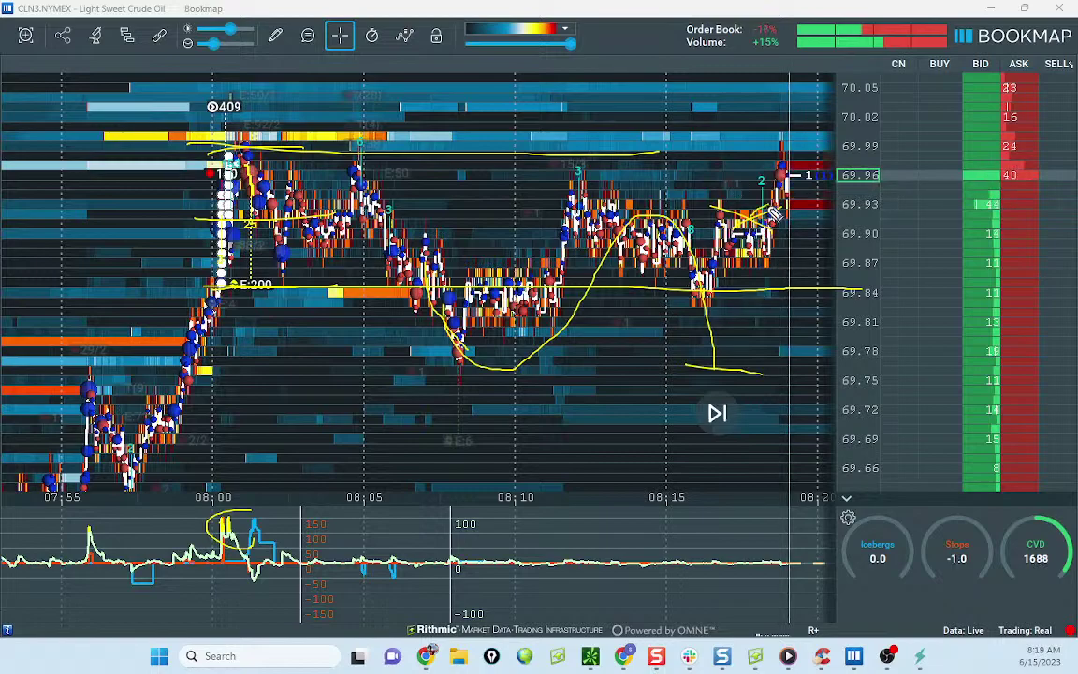
{"action": "left_click_drag", "start_coordinate": [763, 220], "coordinate": [814, 394]}
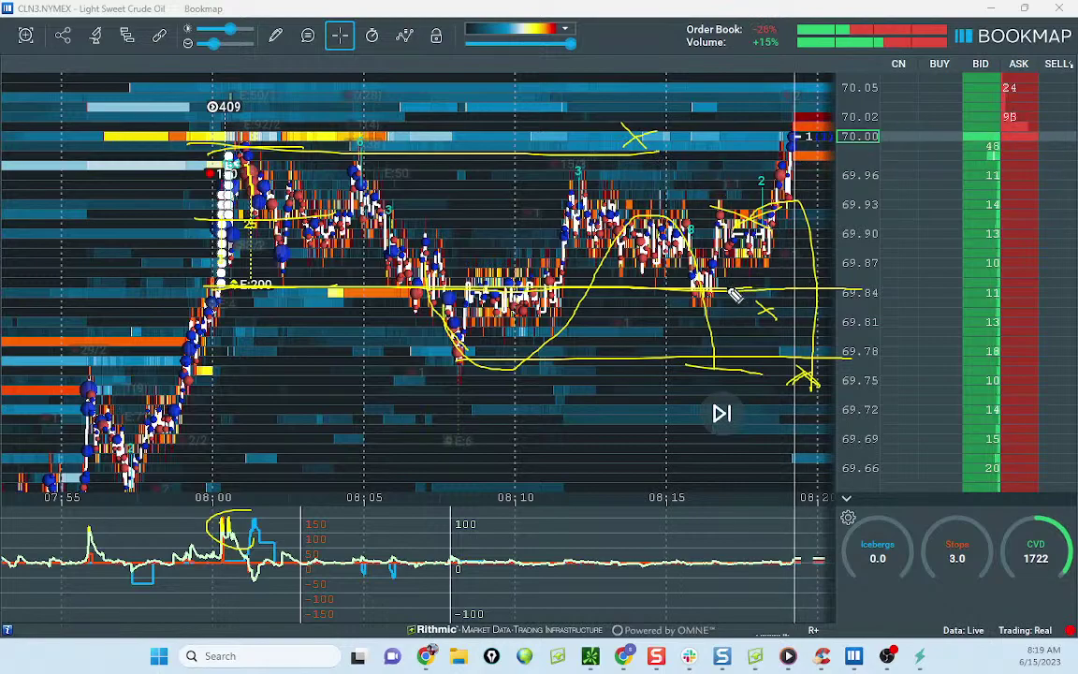
{"action": "left_click_drag", "start_coordinate": [736, 295], "coordinate": [732, 152]}
{"action": "left_click_drag", "start_coordinate": [748, 285], "coordinate": [823, 576]}
{"action": "key", "text": "Escape"}
Step: Examine the crude oil heatmap's price action from 07:55 to 08:20 at wider and closer price scales, including the 08:00 indicator spike
{"action": "left_click_drag", "start_coordinate": [663, 210], "coordinate": [557, 259]}
{"action": "scroll", "coordinate": [512, 236], "scroll_direction": "down", "scroll_amount": 3}
{"action": "scroll", "coordinate": [850, 216], "scroll_direction": "down", "scroll_amount": 1}
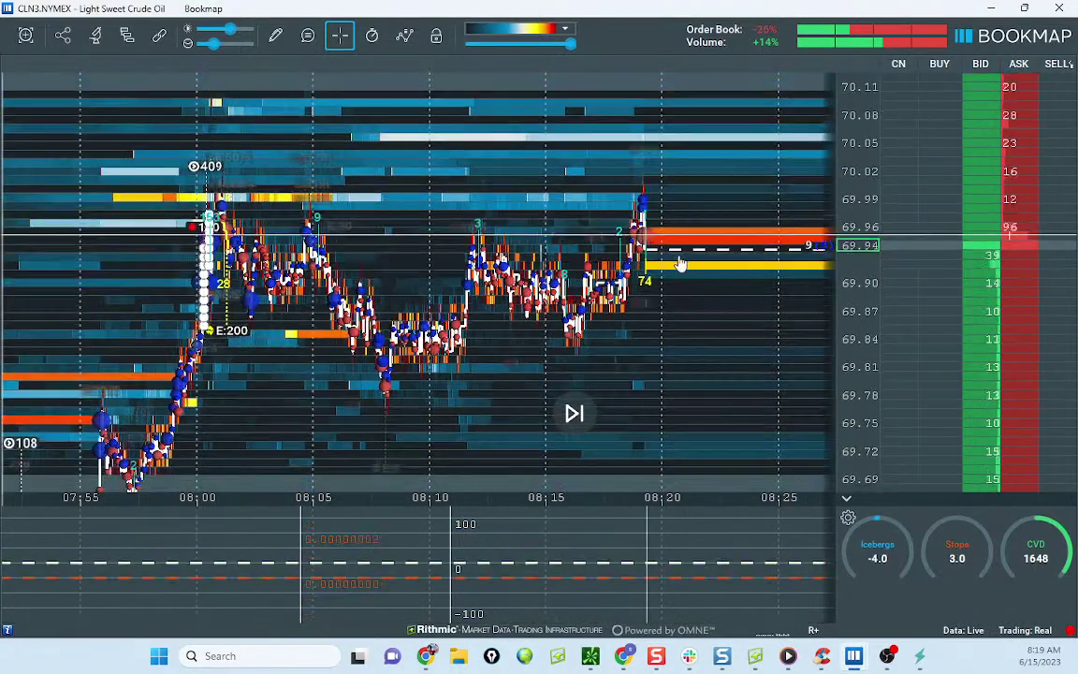
{"action": "scroll", "coordinate": [837, 284], "scroll_direction": "down", "scroll_amount": 1}
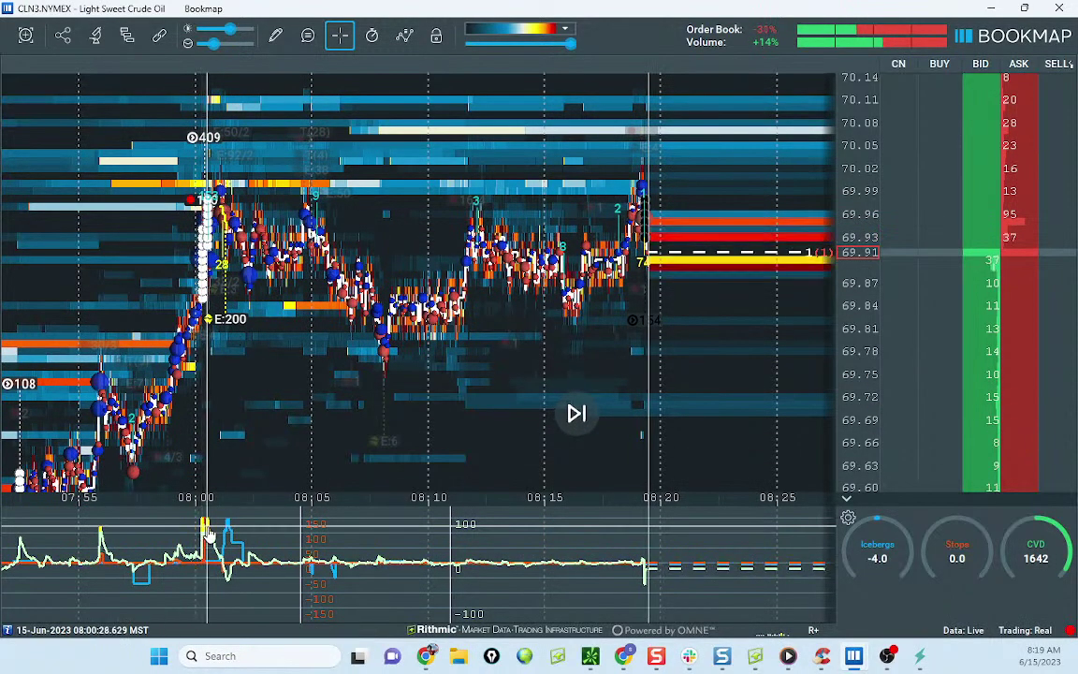
{"action": "scroll", "coordinate": [846, 234], "scroll_direction": "down", "scroll_amount": 2}
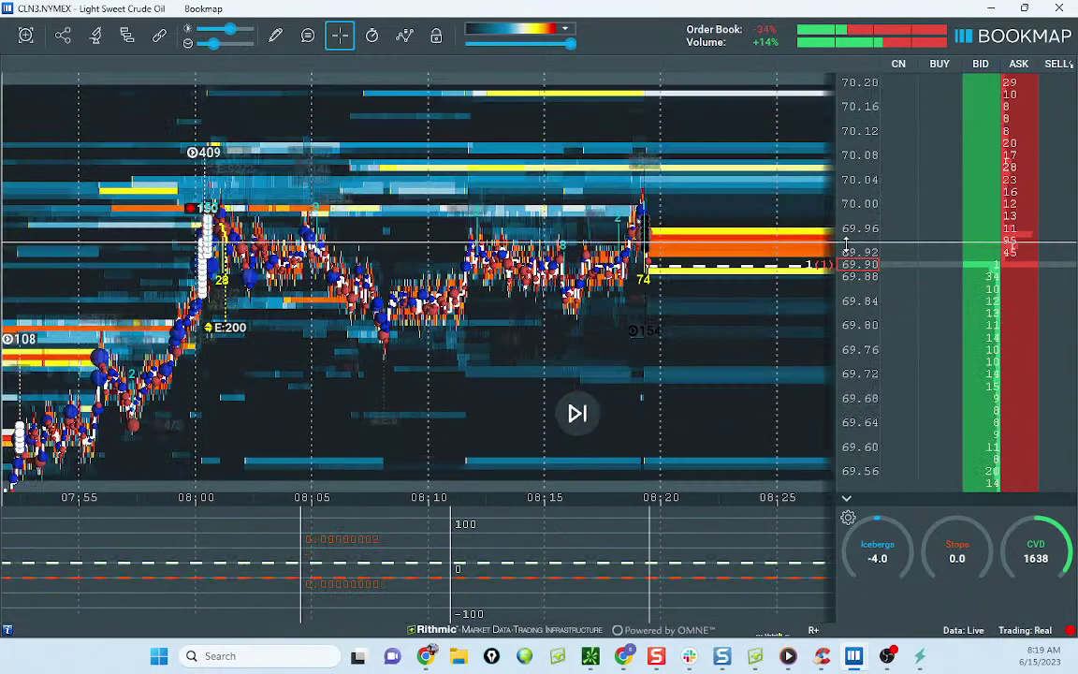
{"action": "left_click_drag", "start_coordinate": [649, 312], "coordinate": [641, 273]}
{"action": "scroll", "coordinate": [827, 255], "scroll_direction": "up", "scroll_amount": 2}
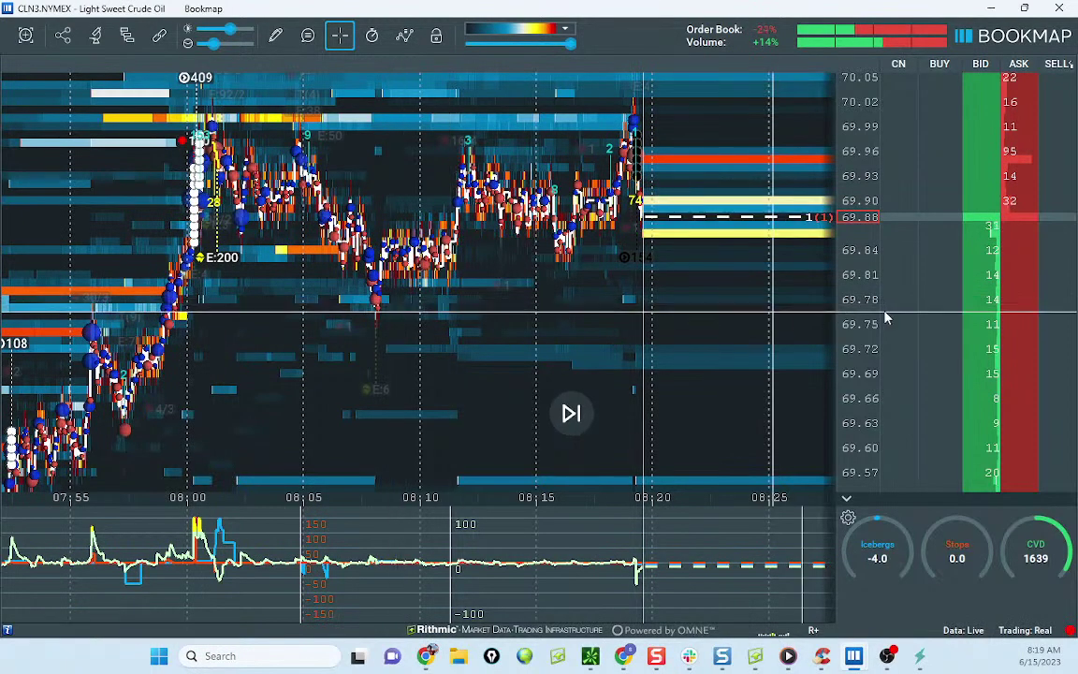
{"action": "scroll", "coordinate": [883, 315], "scroll_direction": "up", "scroll_amount": 1}
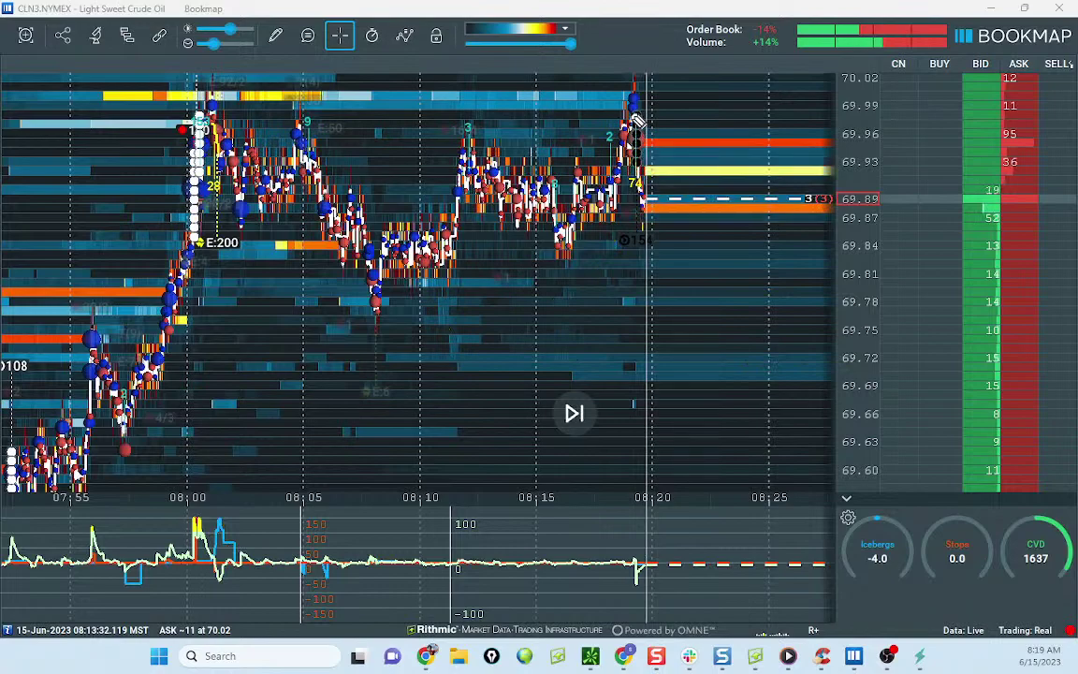
Step: Sketch a level from the 08:00 E:200 marker near 69.84 and one near 70.01, cross beyond each, and clear the sketches
{"action": "left_click_drag", "start_coordinate": [193, 244], "coordinate": [298, 254]}
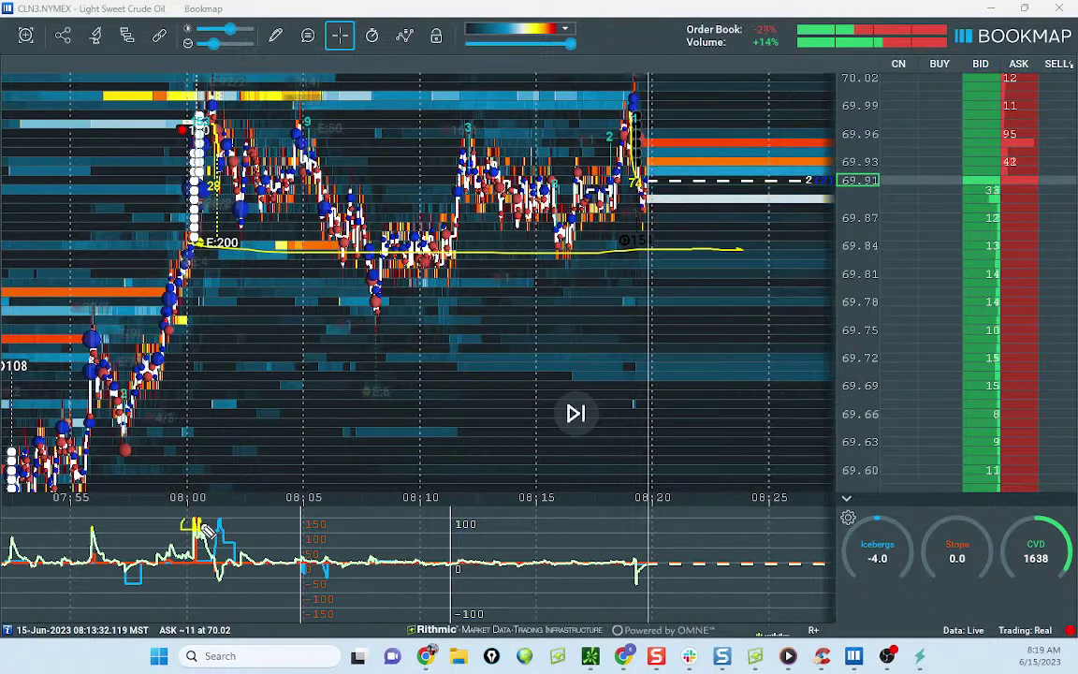
{"action": "mouse_move", "coordinate": [653, 261]}
{"action": "left_mouse_down"}
{"action": "mouse_move", "coordinate": [681, 270]}
{"action": "mouse_move", "coordinate": [655, 270]}
{"action": "left_mouse_up"}
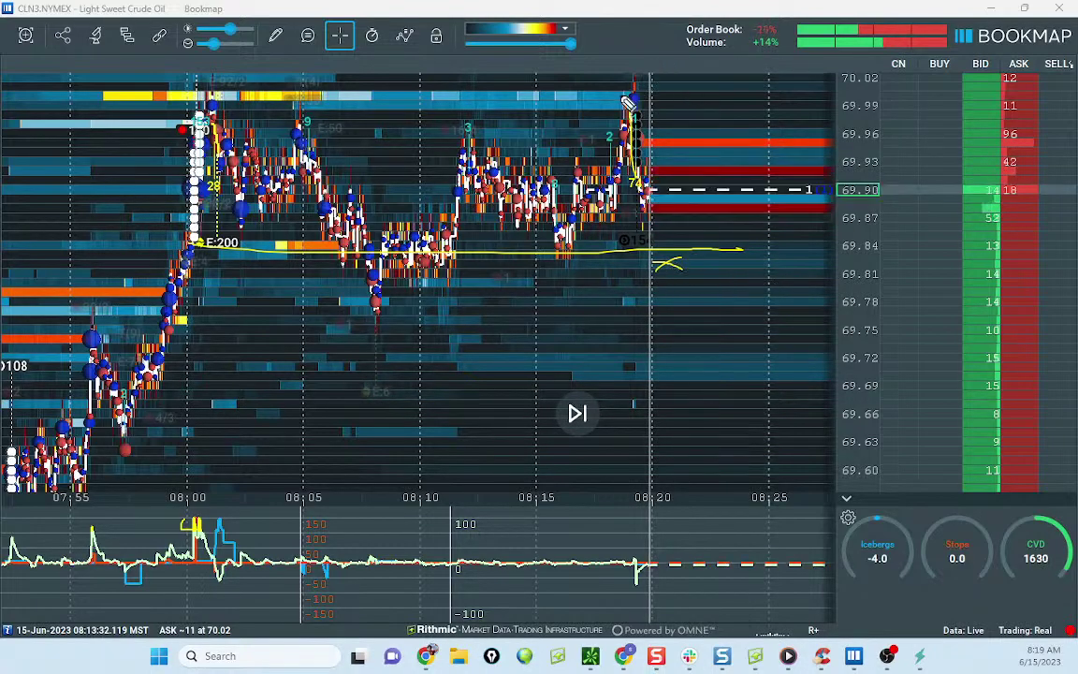
{"action": "left_click_drag", "start_coordinate": [695, 94], "coordinate": [711, 79]}
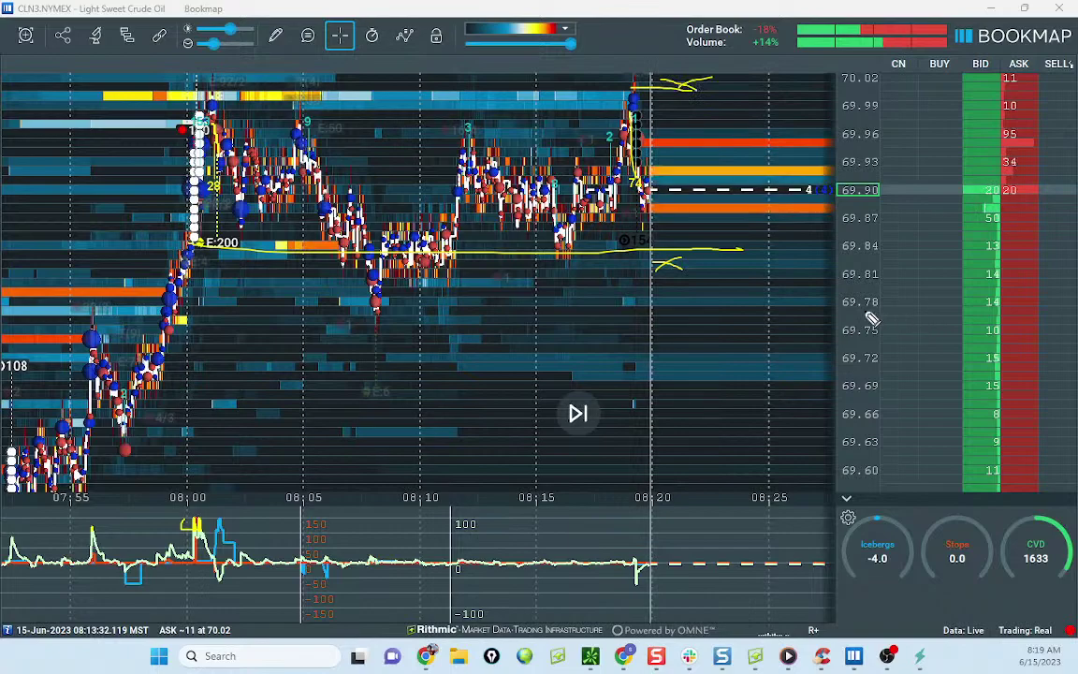
{"action": "key", "text": "Escape"}
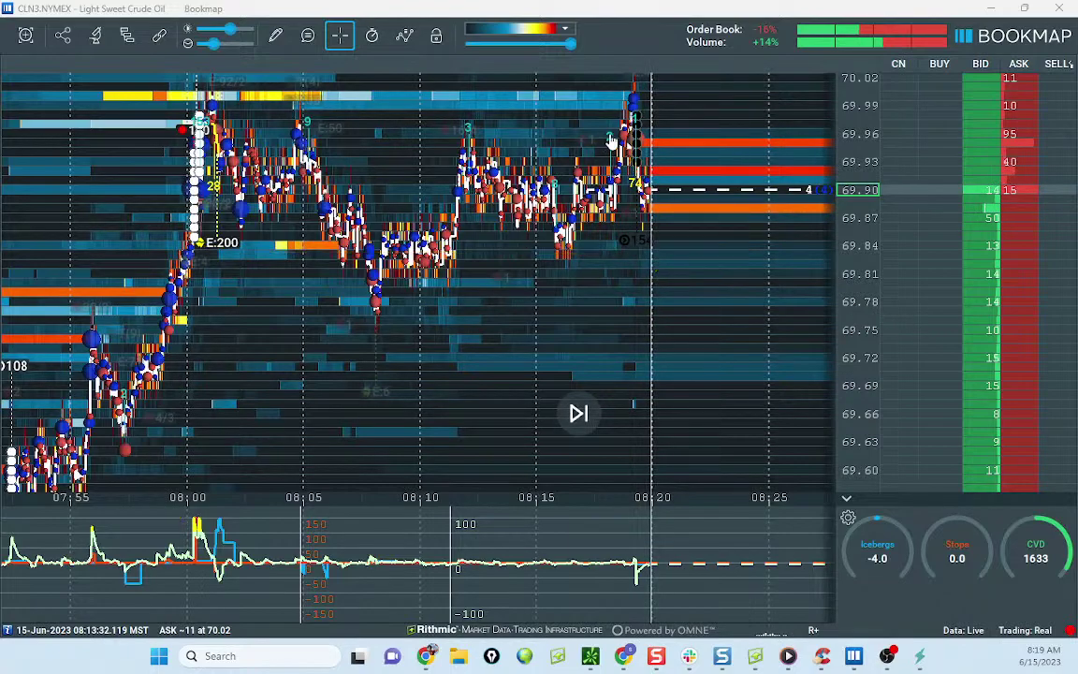
Step: Switch to the Order Book window, show the CLN3.NYMEX price ladder, and set the order quantity to 2
{"action": "left_click_drag", "start_coordinate": [660, 175], "coordinate": [627, 286]}
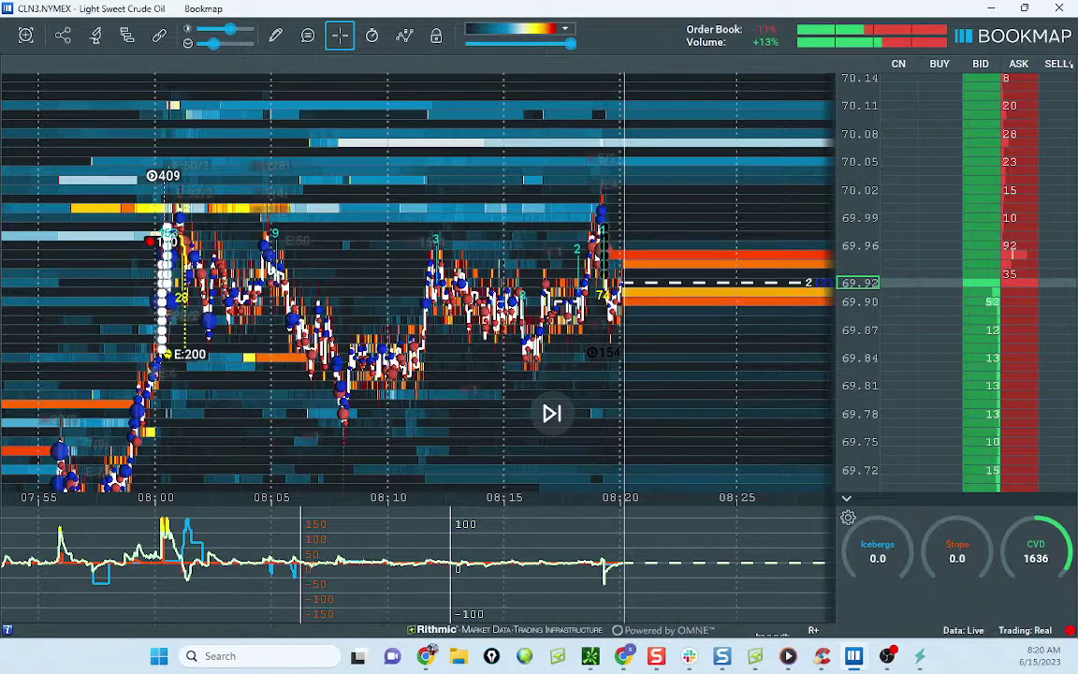
{"action": "key", "text": "super+d"}
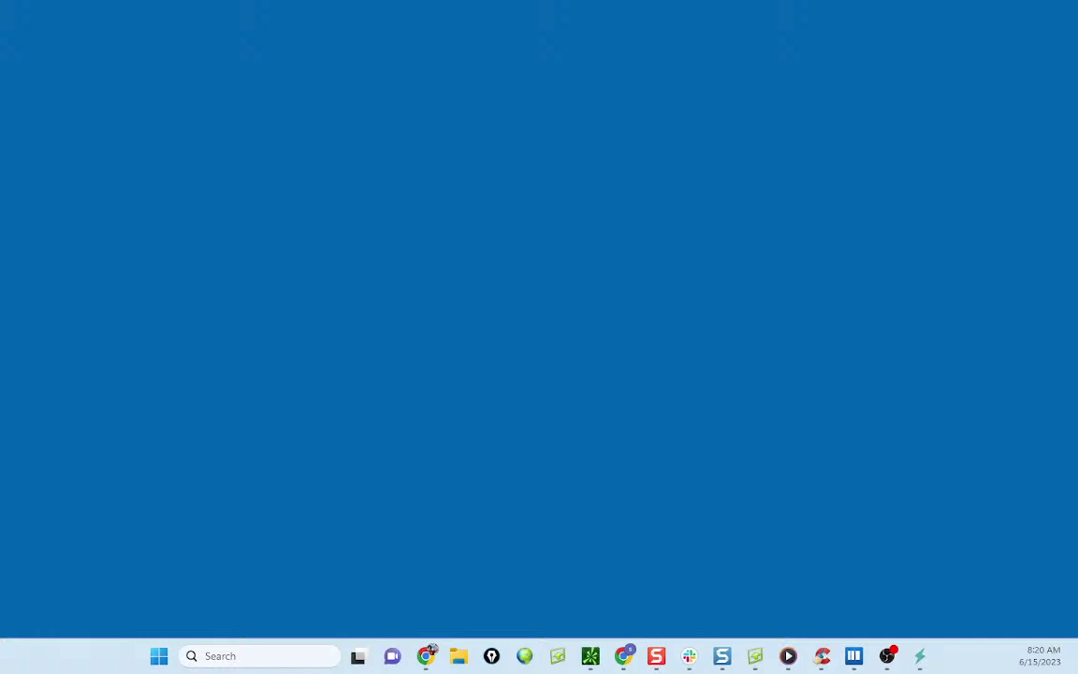
{"action": "key", "text": "super+d"}
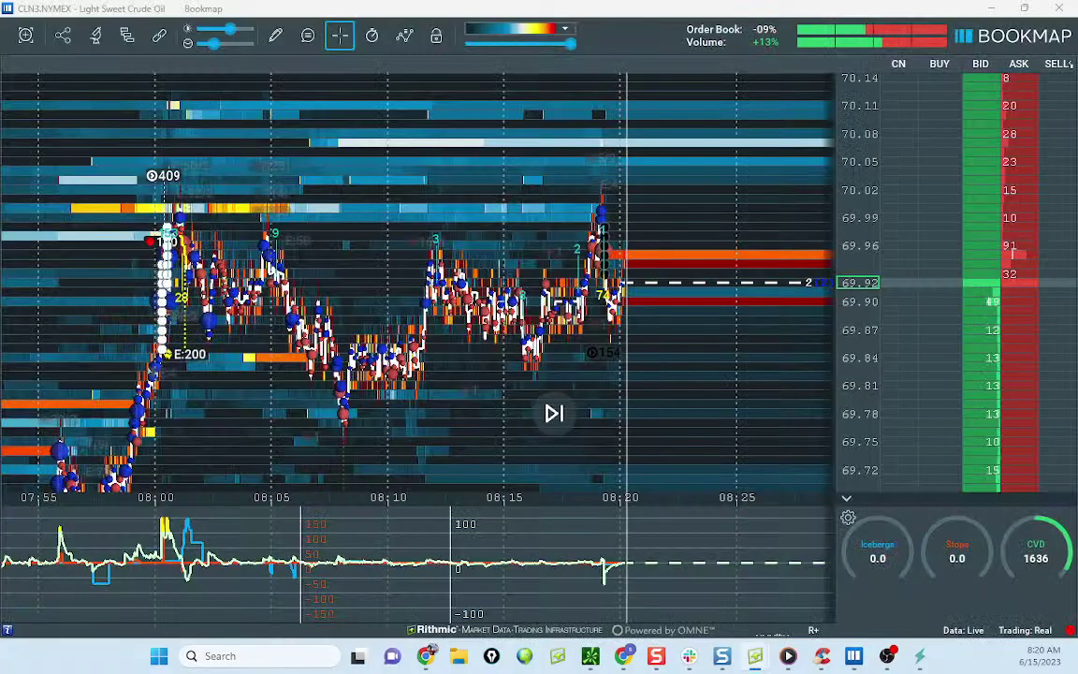
{"action": "left_click_drag", "start_coordinate": [120, 0], "coordinate": [476, 0]}
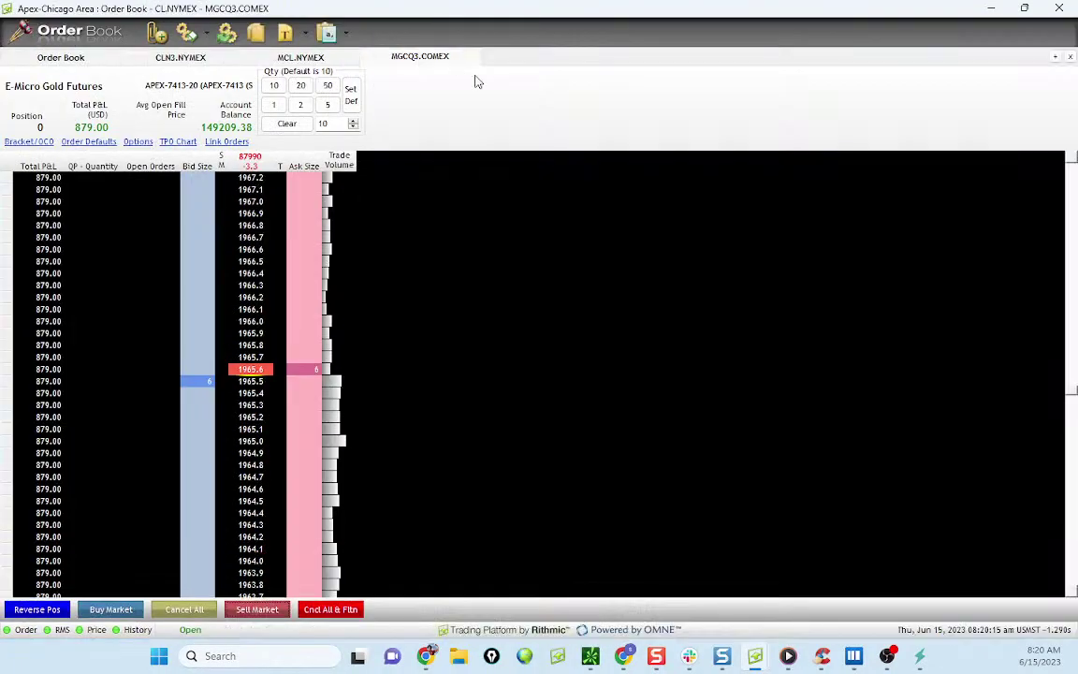
{"action": "left_click", "coordinate": [186, 59]}
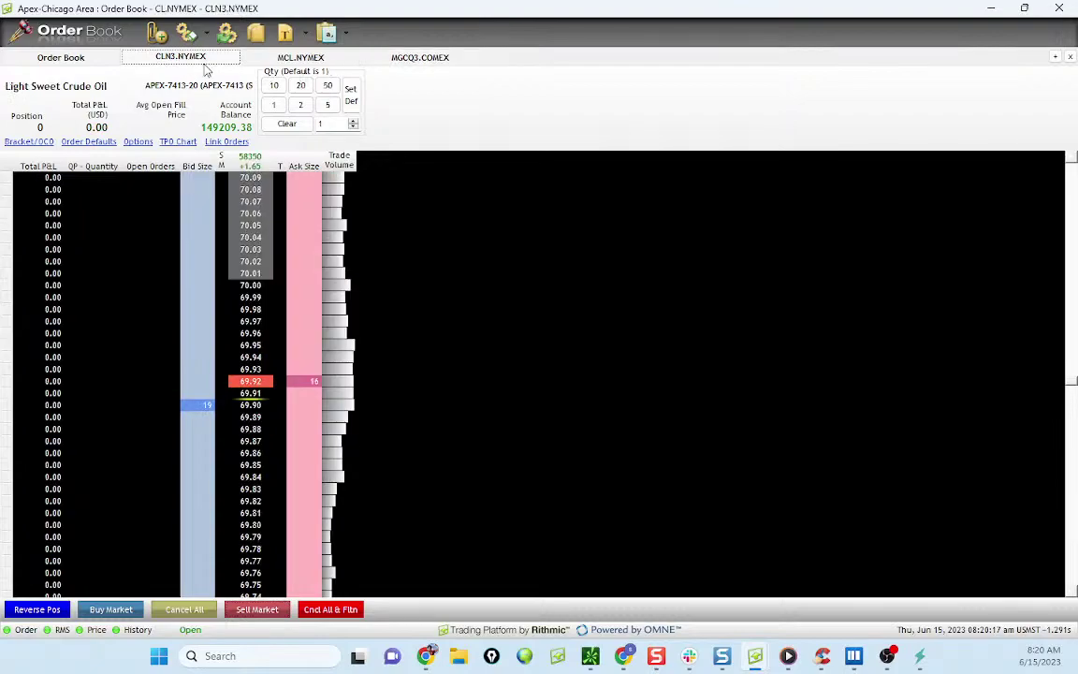
{"action": "left_click", "coordinate": [353, 122]}
Step: Select the price row near 69.81 in the CLN3 ladder and return to the crude oil heatmap in Bookmap
{"action": "scroll", "coordinate": [281, 341], "scroll_direction": "down", "scroll_amount": 5}
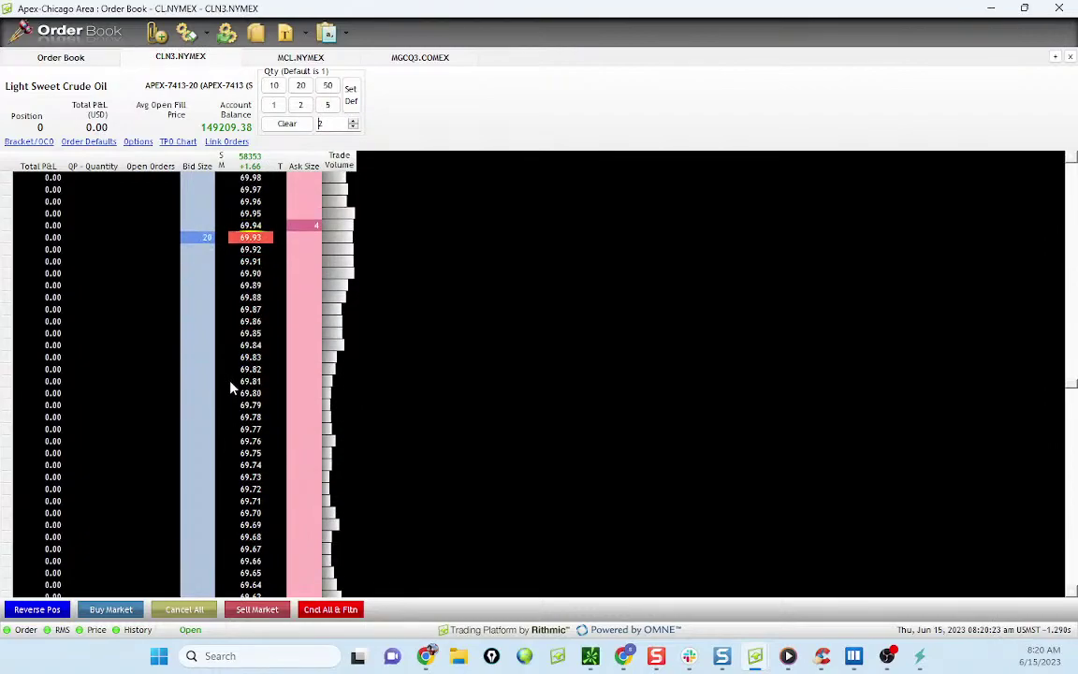
{"action": "left_click", "coordinate": [230, 384]}
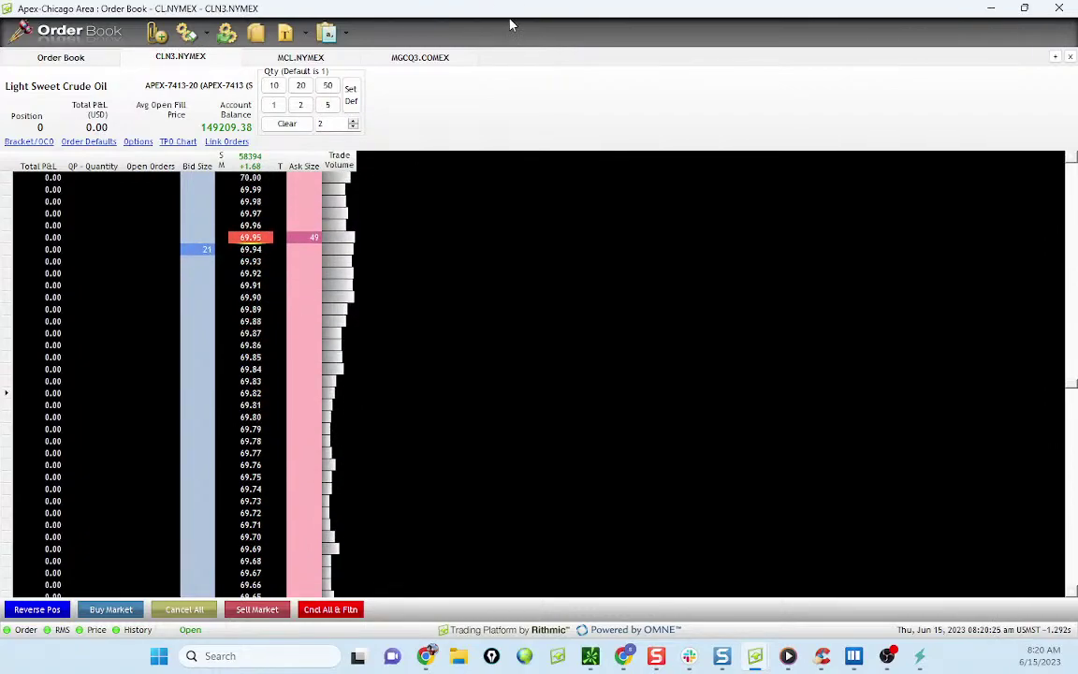
{"action": "left_click_drag", "start_coordinate": [459, 9], "coordinate": [416, 0]}
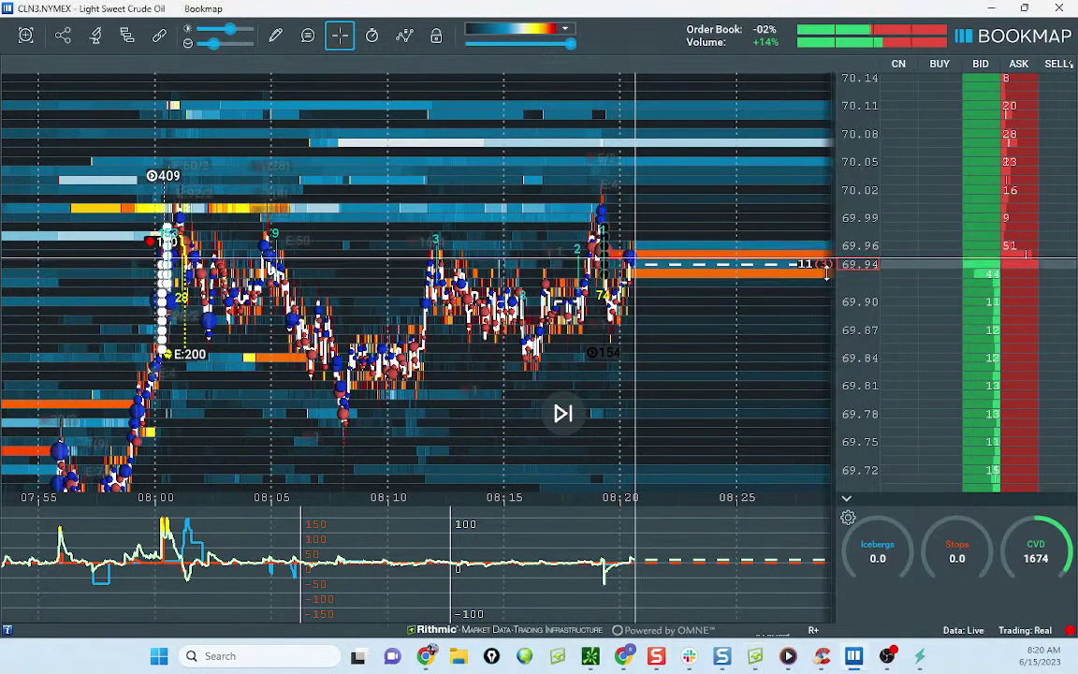
Step: Sketch crude oil levels near 69.97 and 69.77 with a crossed breakout path rising above 70.08, and clear the sketches
{"action": "scroll", "coordinate": [832, 276], "scroll_direction": "down", "scroll_amount": 3}
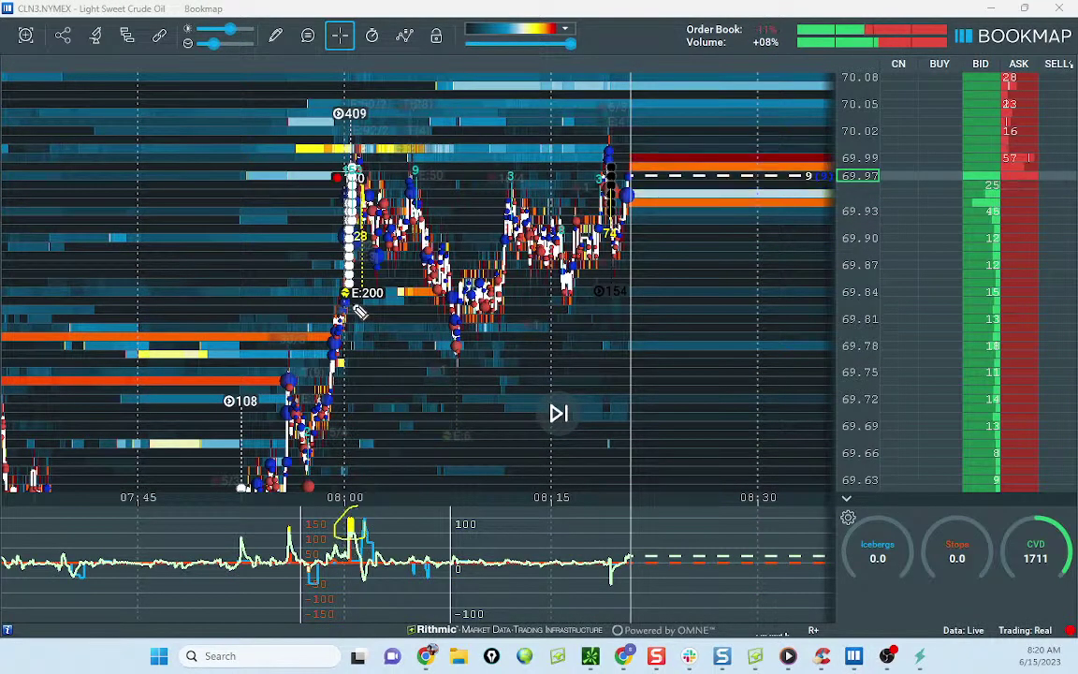
{"action": "left_click_drag", "start_coordinate": [565, 338], "coordinate": [894, 360]}
{"action": "mouse_move", "coordinate": [633, 178]}
{"action": "left_mouse_down"}
{"action": "mouse_move", "coordinate": [692, 122]}
{"action": "mouse_move", "coordinate": [694, 158]}
{"action": "mouse_move", "coordinate": [727, 128]}
{"action": "left_mouse_up"}
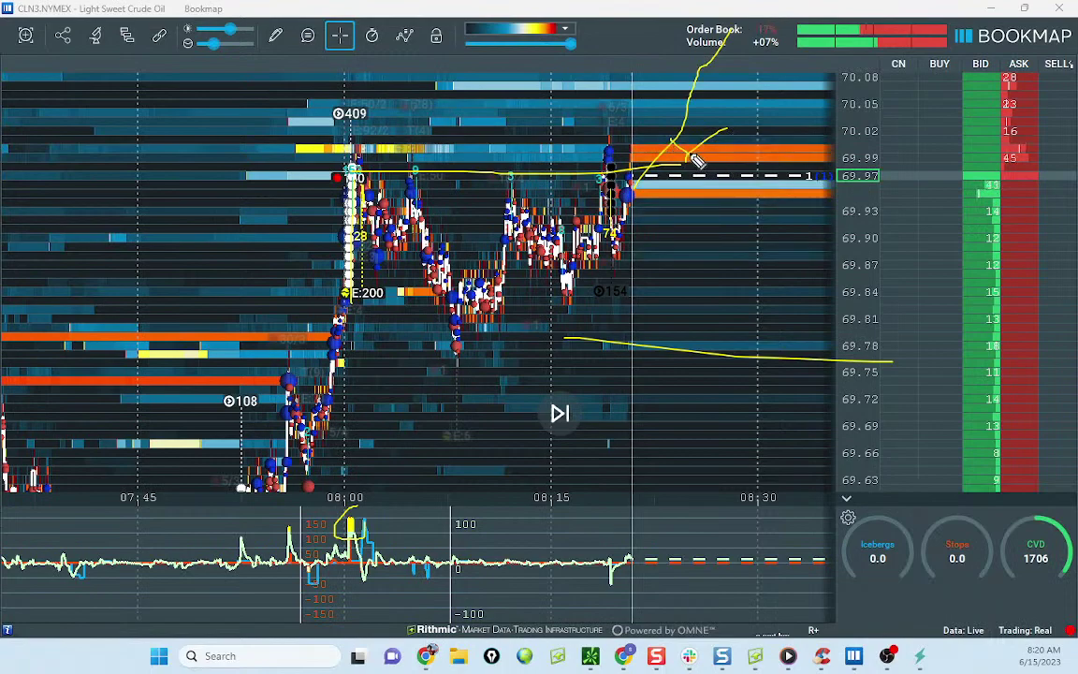
{"action": "key", "text": "Escape"}
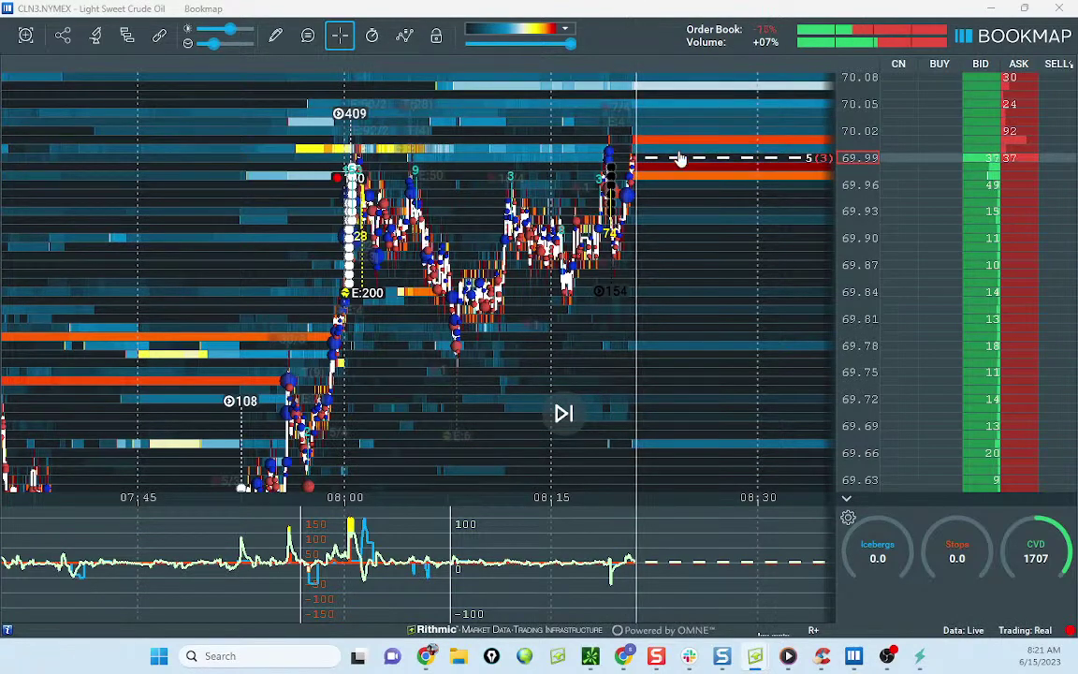
Step: Circle the crude oil action at 08:00 and around 08:18, loop the range between them, and sketch a rising path above 70.16
{"action": "scroll", "coordinate": [712, 248], "scroll_direction": "down", "scroll_amount": 3}
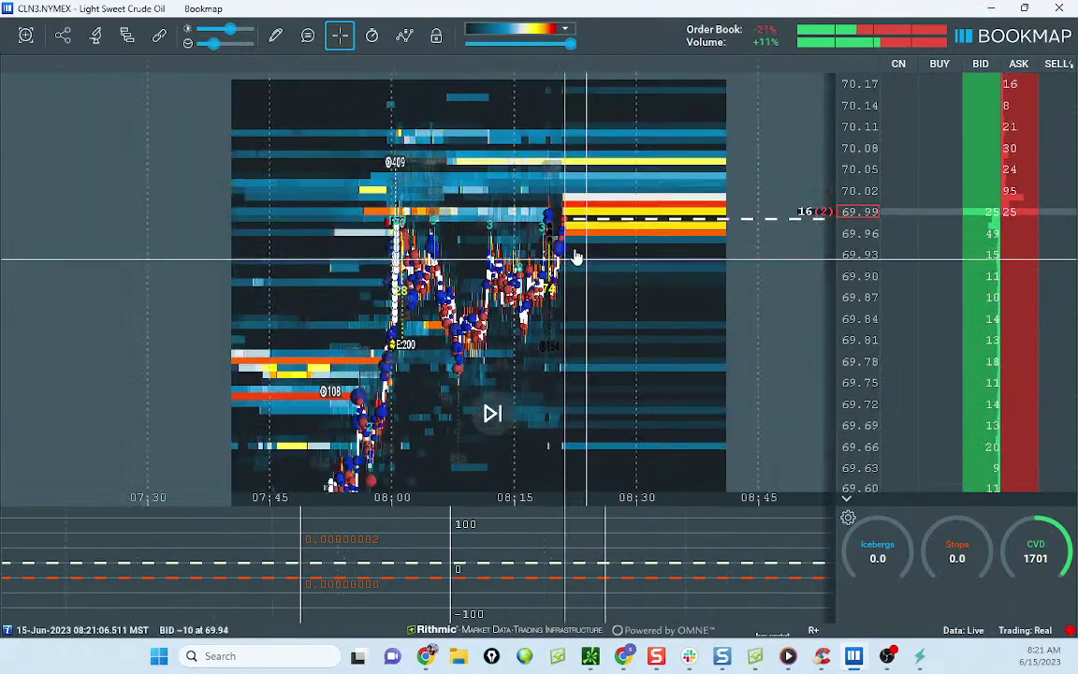
{"action": "scroll", "coordinate": [638, 257], "scroll_direction": "down", "scroll_amount": 1}
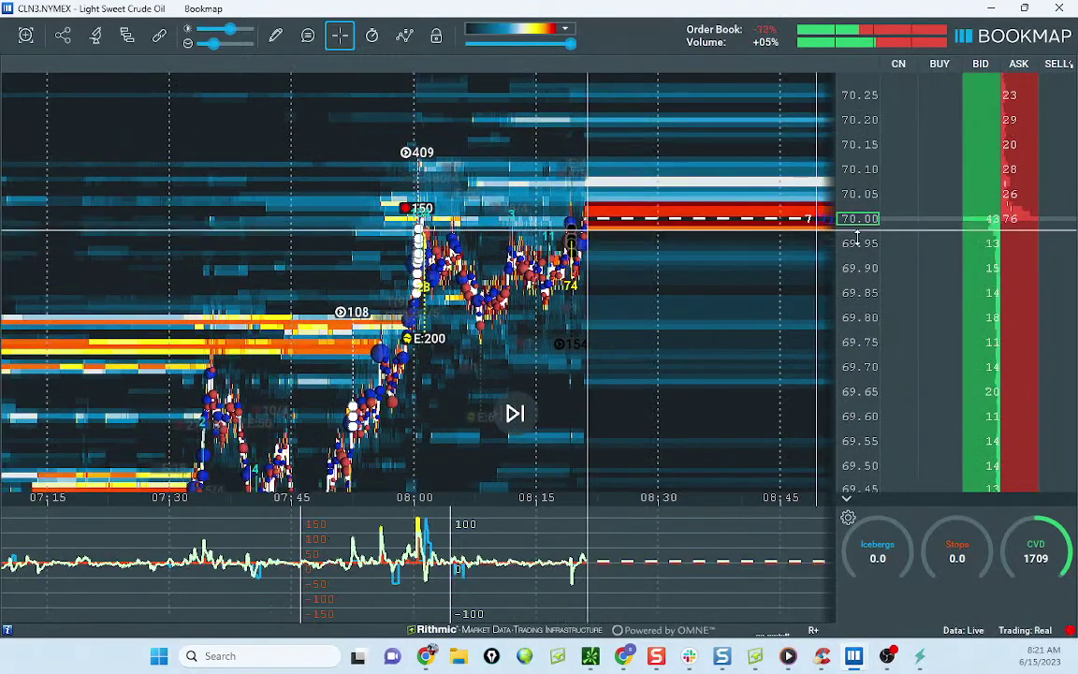
{"action": "scroll", "coordinate": [849, 238], "scroll_direction": "up", "scroll_amount": 1}
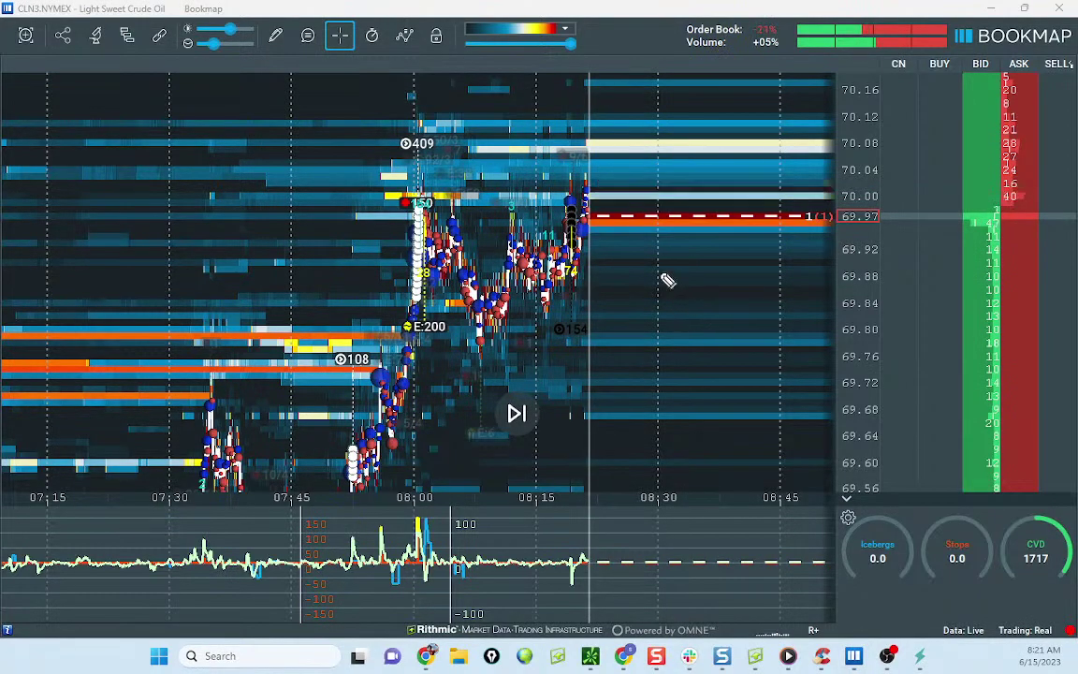
{"action": "mouse_move", "coordinate": [552, 246]}
{"action": "left_mouse_down"}
{"action": "mouse_move", "coordinate": [590, 236]}
{"action": "mouse_move", "coordinate": [599, 245]}
{"action": "left_mouse_up"}
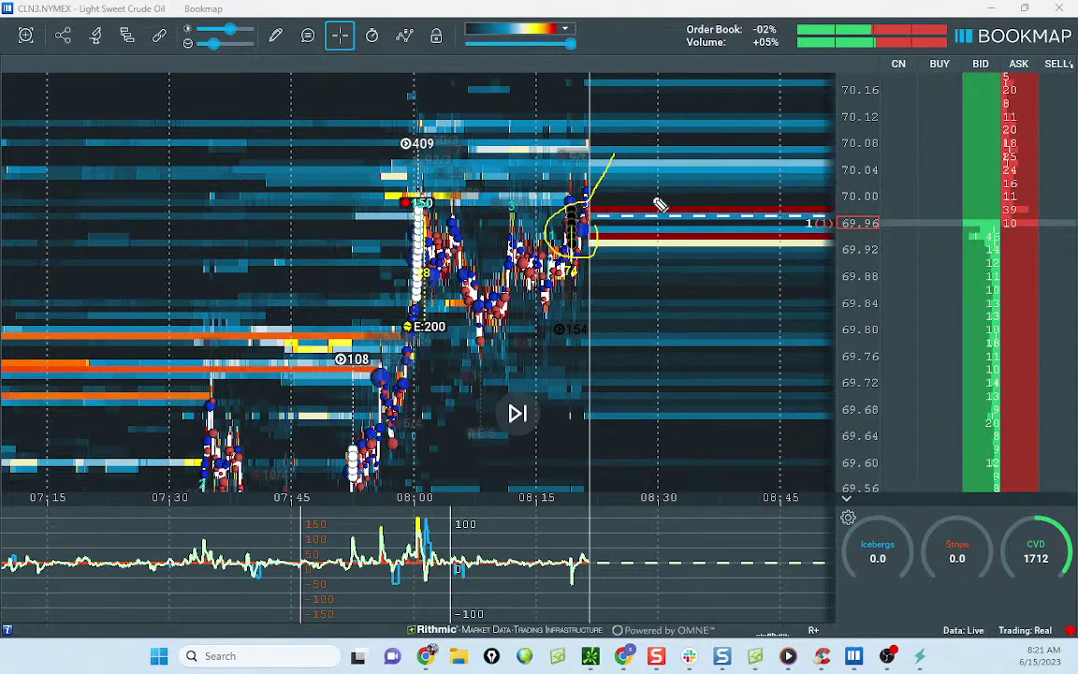
{"action": "left_click_drag", "start_coordinate": [478, 254], "coordinate": [425, 198]}
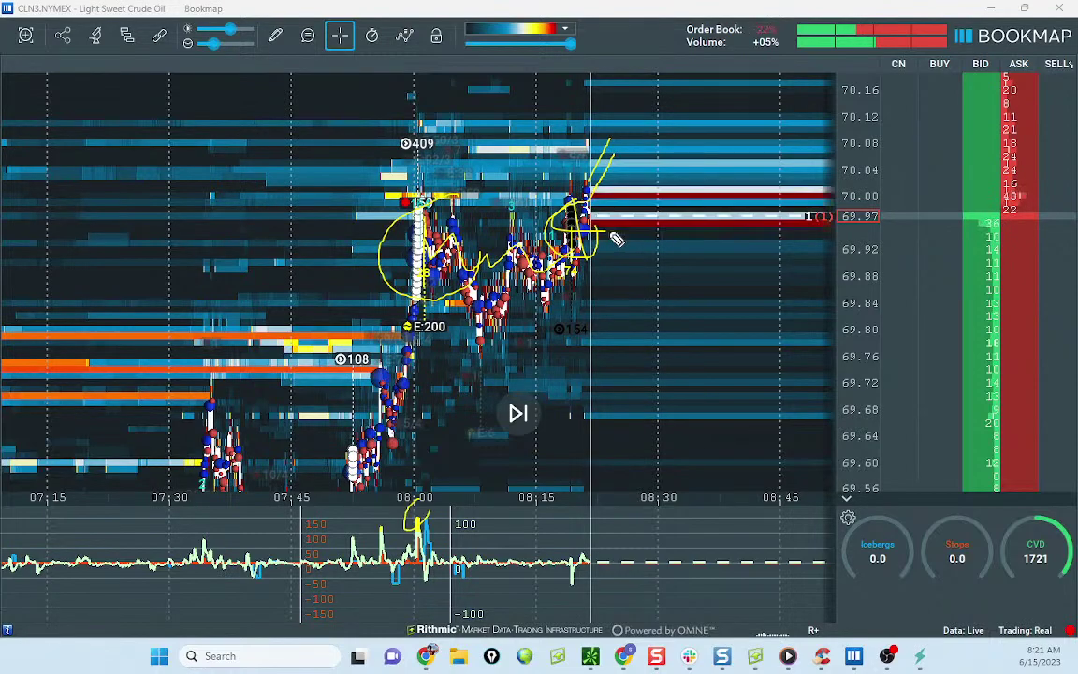
{"action": "mouse_move", "coordinate": [602, 229]}
{"action": "left_mouse_down"}
{"action": "mouse_move", "coordinate": [613, 173]}
{"action": "mouse_move", "coordinate": [708, 84]}
{"action": "left_mouse_up"}
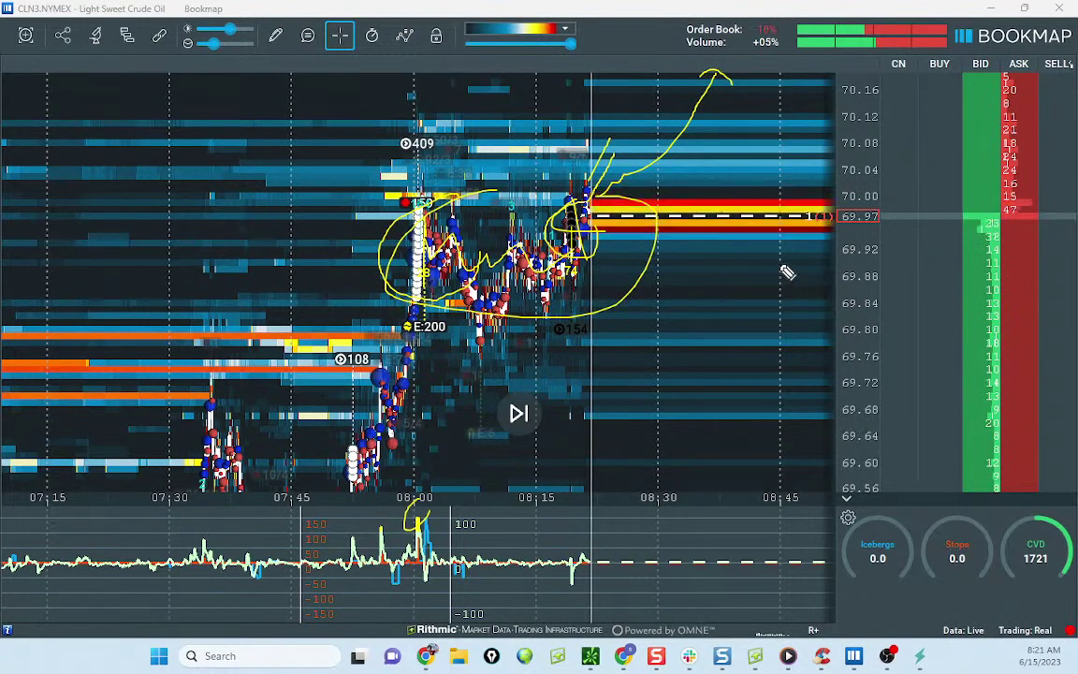
Step: Sketch a second rising arrow from the crude oil price near 69.97 to above 70.16, and clear the sketches
{"action": "mouse_move", "coordinate": [603, 222]}
{"action": "left_mouse_down"}
{"action": "mouse_move", "coordinate": [716, 52]}
{"action": "mouse_move", "coordinate": [744, 78]}
{"action": "left_mouse_up"}
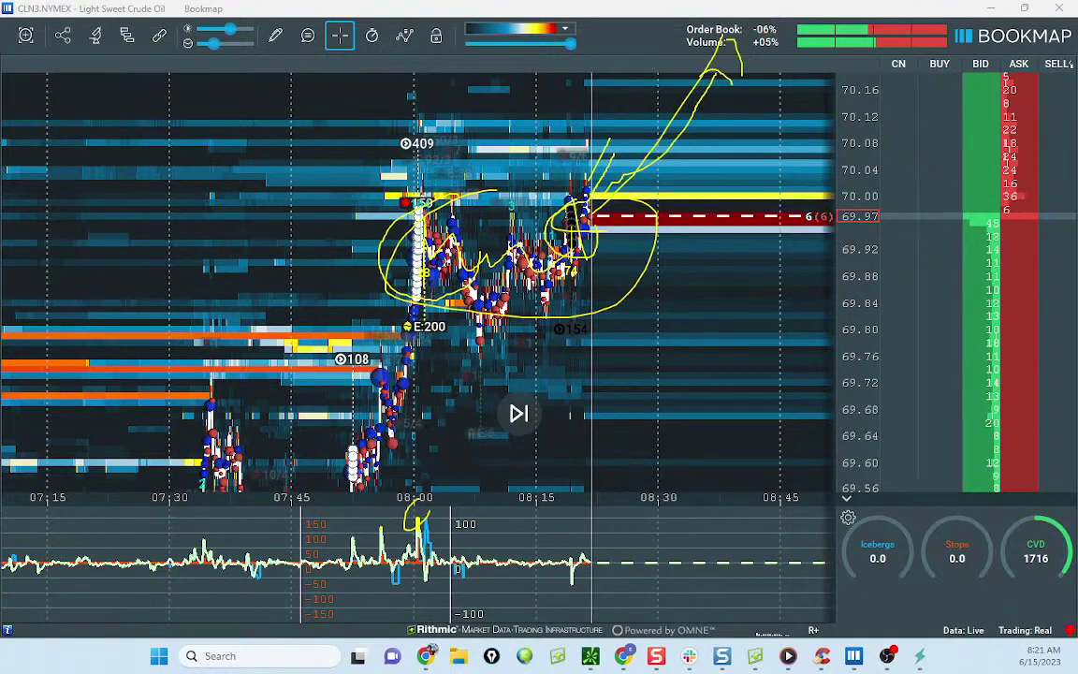
{"action": "key", "text": "Escape"}
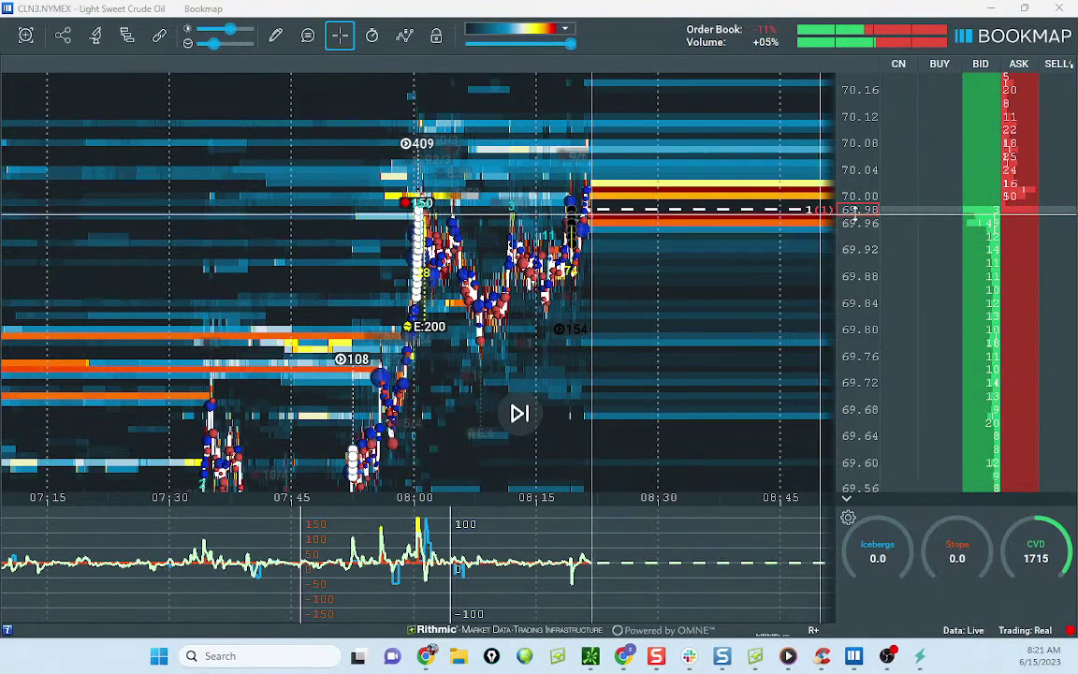
{"action": "scroll", "coordinate": [728, 250], "scroll_direction": "down", "scroll_amount": 2}
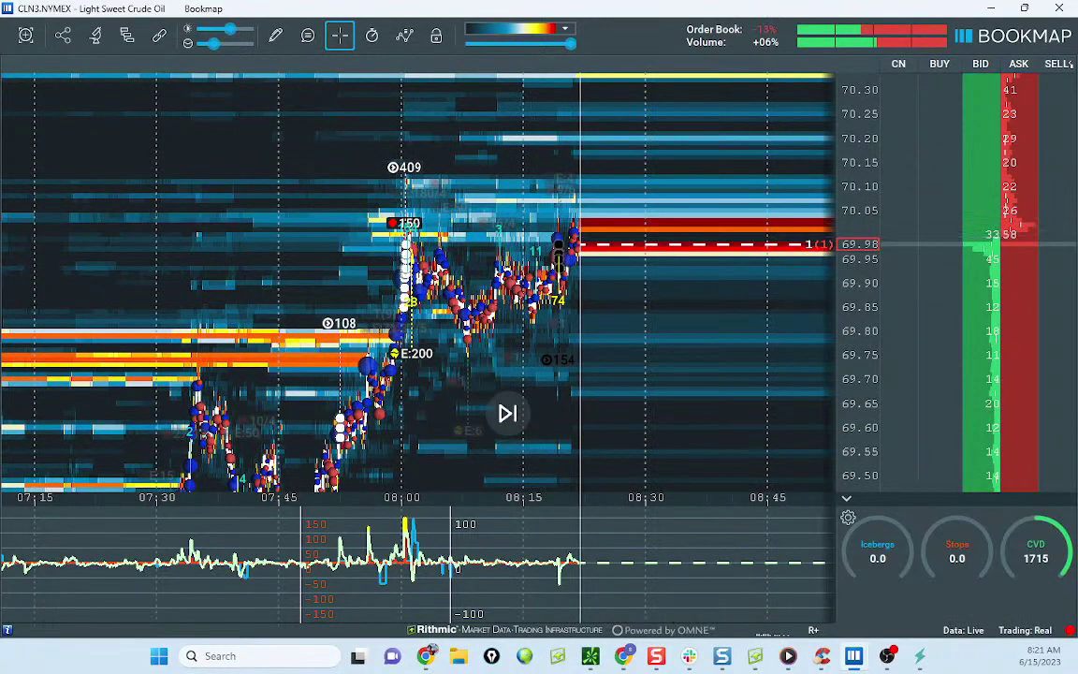
Step: Bring the Google Docs window with the Trading in the Zone criteria over the crude oil heatmap and maximise it
{"action": "left_click_drag", "start_coordinate": [1077, 256], "coordinate": [446, 151]}
{"action": "left_click_drag", "start_coordinate": [943, 143], "coordinate": [926, 138]}
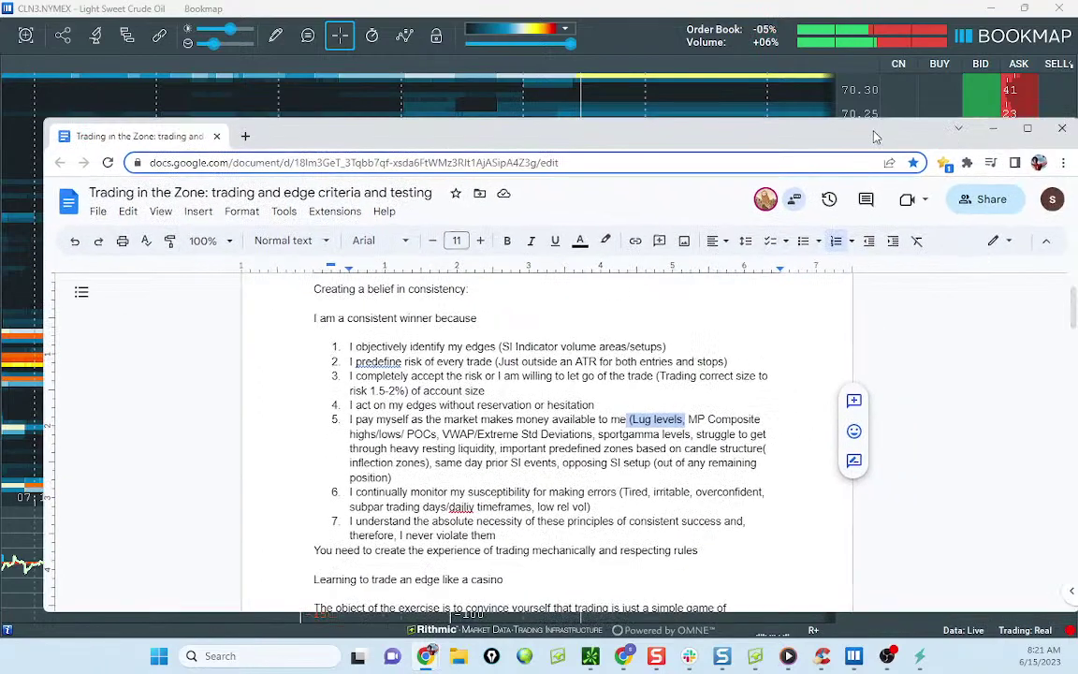
{"action": "left_click", "coordinate": [1027, 130]}
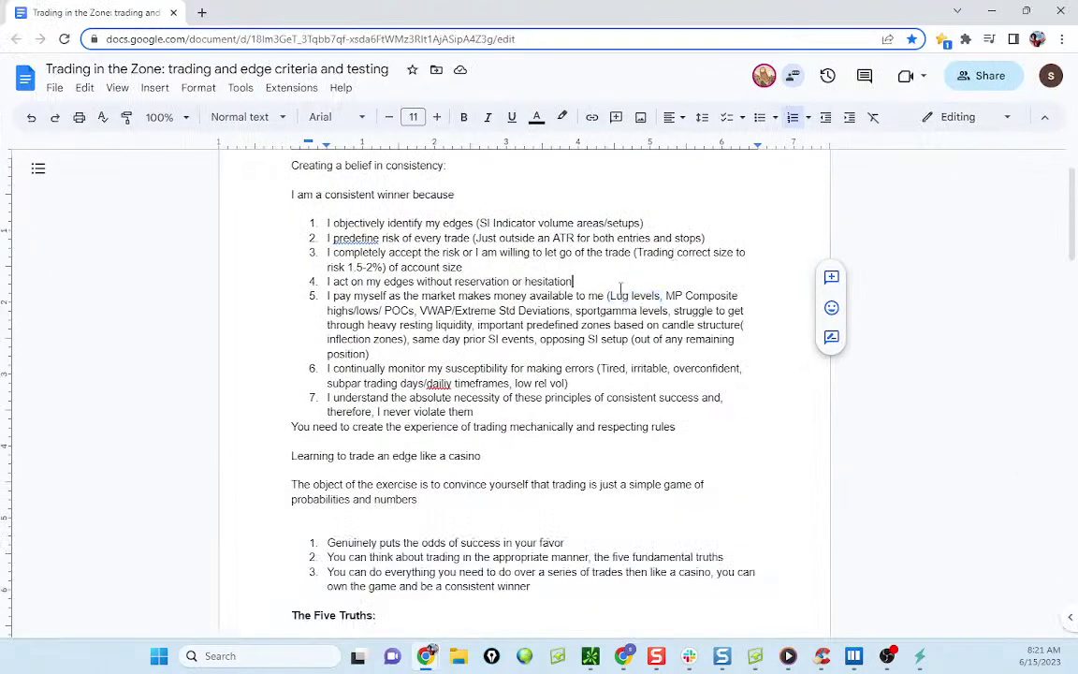
Step: Highlight "I pay myself" in rule 5, underline its profit-taking criteria from Lug levels to predefined zones, and clear the marks
{"action": "left_click_drag", "start_coordinate": [325, 295], "coordinate": [392, 296]}
{"action": "left_click", "coordinate": [598, 209]}
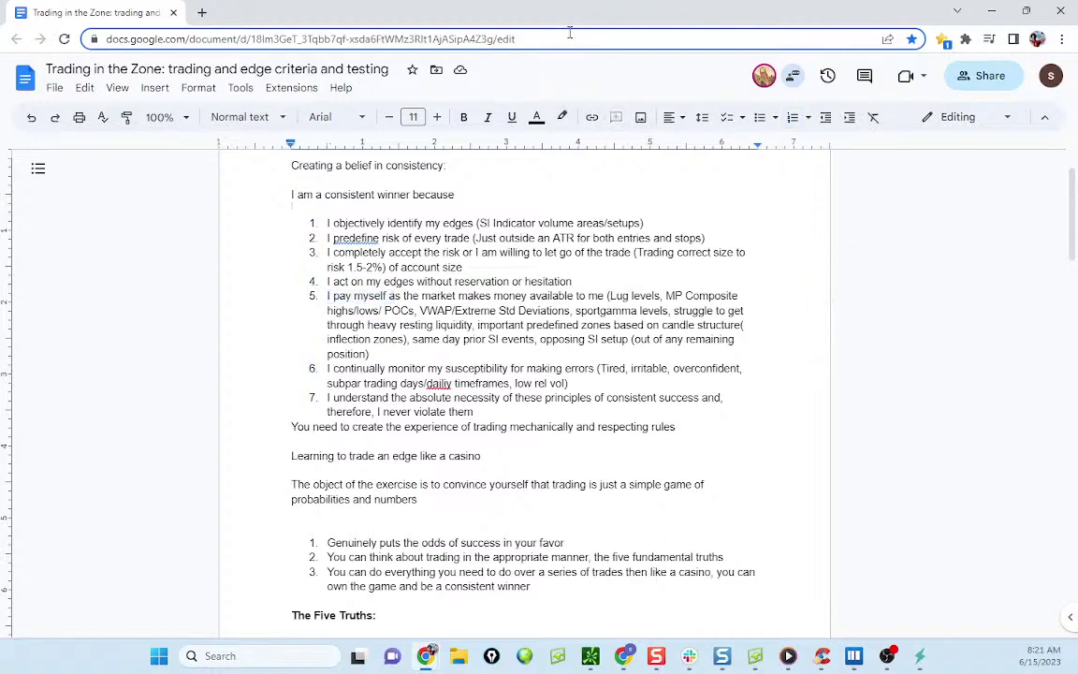
{"action": "key", "text": "ctrl+shift+1"}
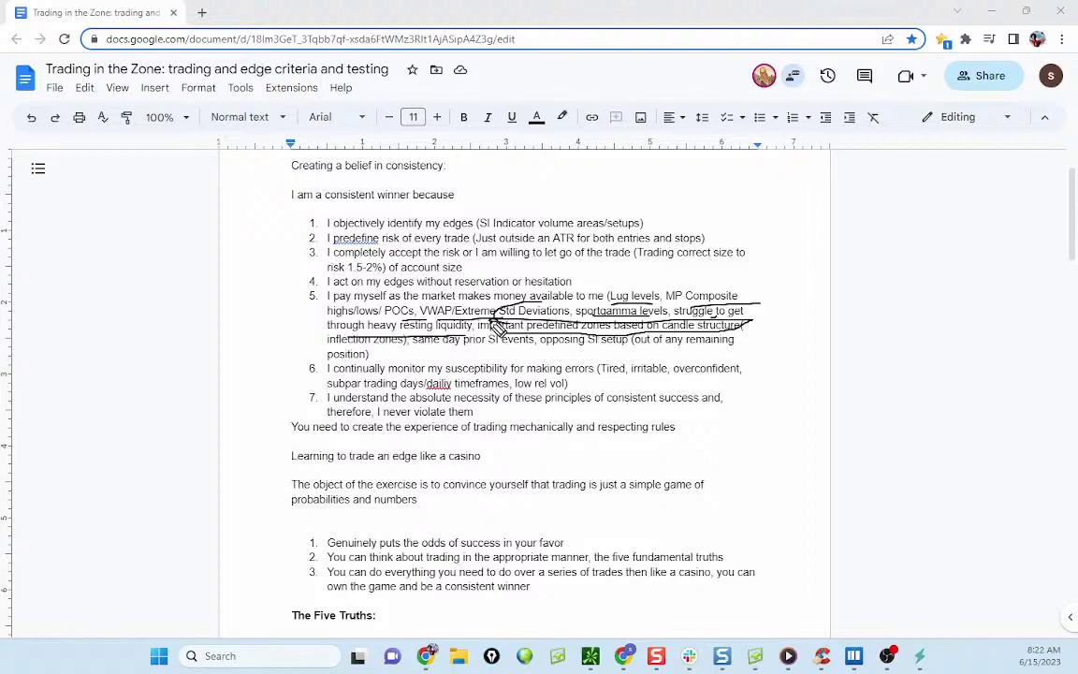
{"action": "key", "text": "Escape"}
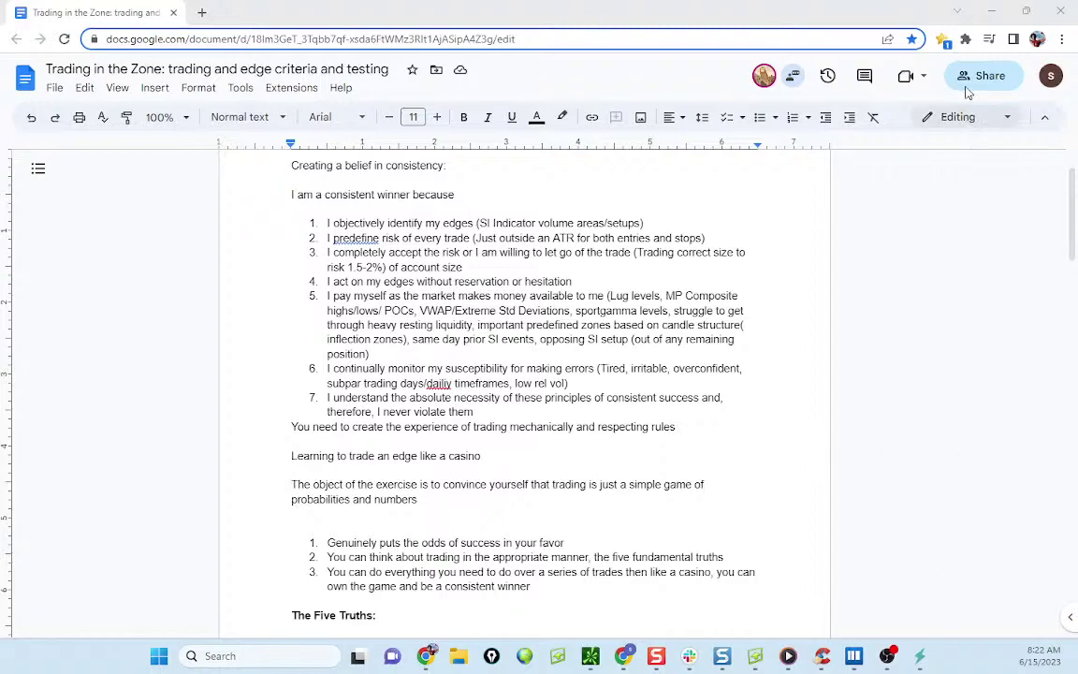
Step: Move the document away to return to Bookmap, and rescale the crude oil heatmap to show prices from 69.10 to 70.60
{"action": "left_click_drag", "start_coordinate": [101, 17], "coordinate": [592, 0]}
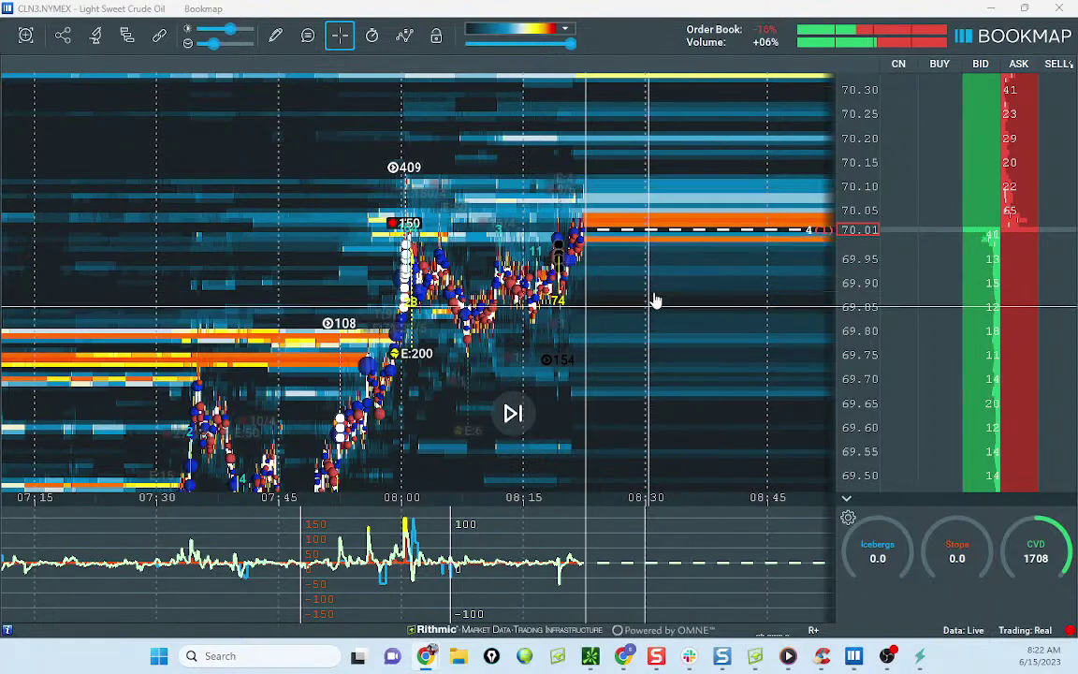
{"action": "scroll", "coordinate": [505, 344], "scroll_direction": "down", "scroll_amount": 2}
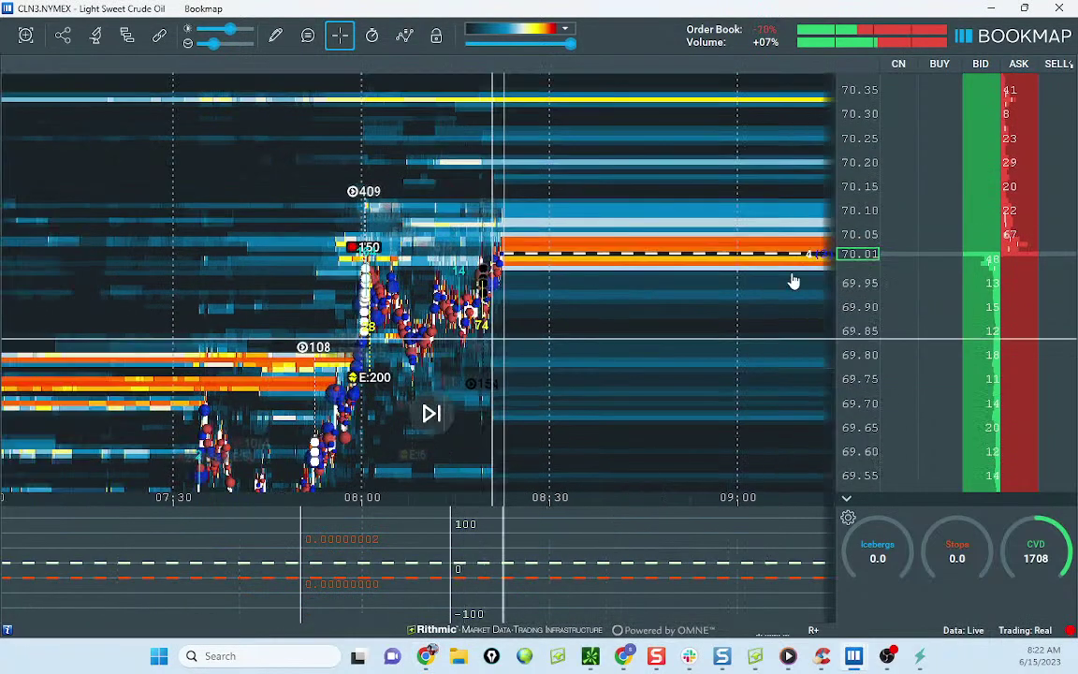
{"action": "left_click_drag", "start_coordinate": [848, 233], "coordinate": [848, 265]}
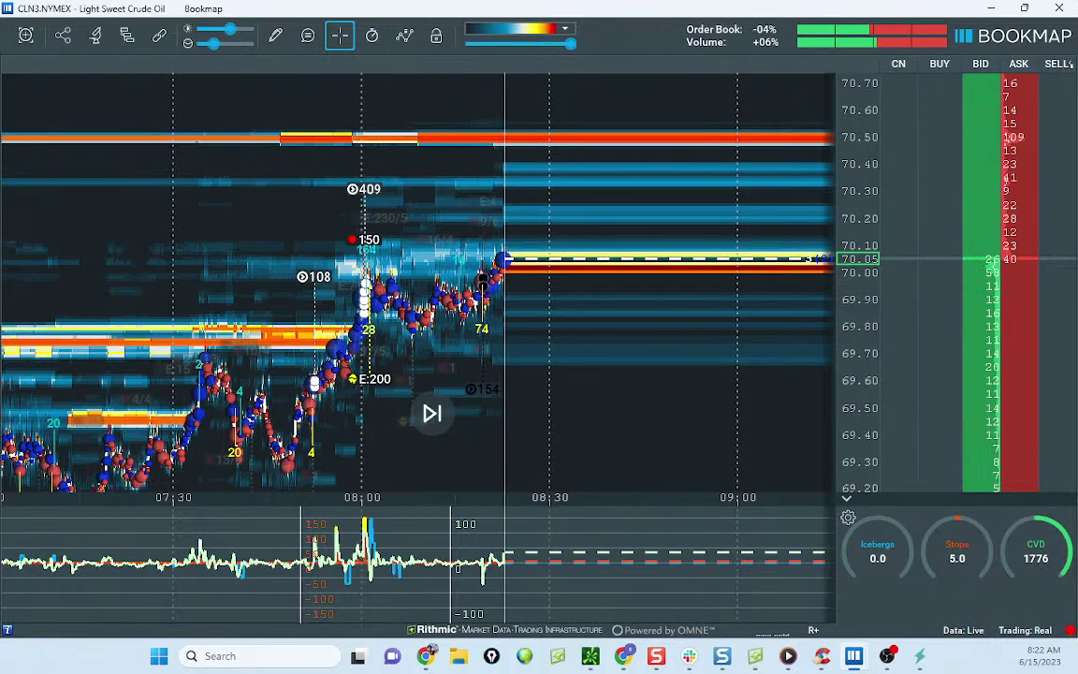
{"action": "left_click_drag", "start_coordinate": [822, 225], "coordinate": [819, 192]}
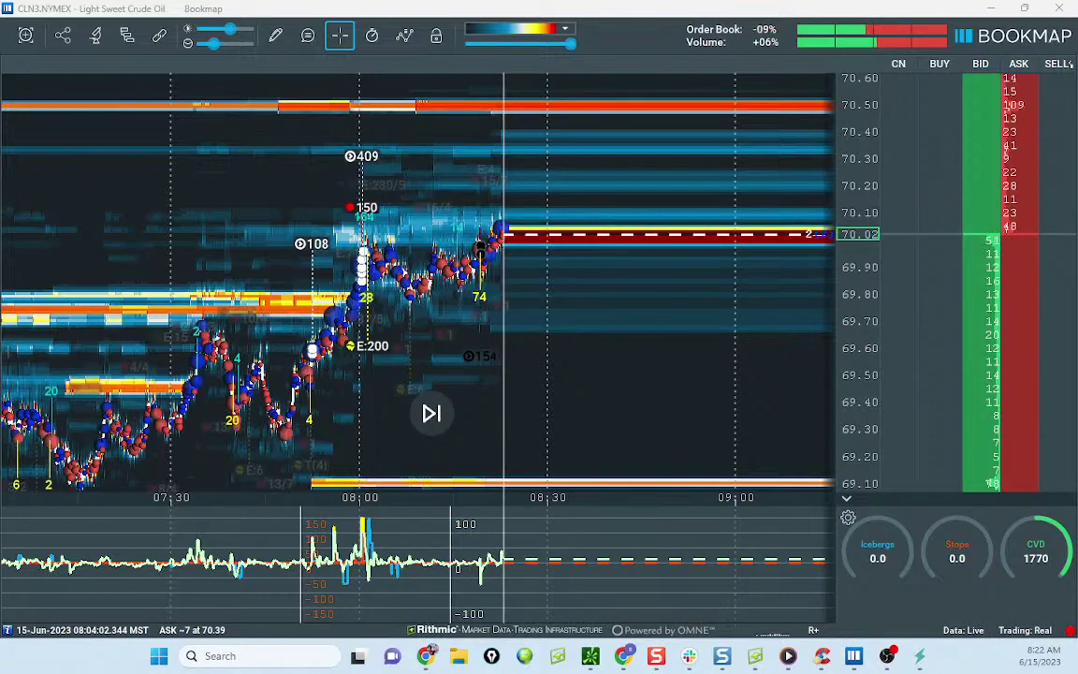
Step: Sketch crude oil levels near 69.98 and 69.80, a pullback to about 69.78 and rising paths to 70.50, and clear the sketches
{"action": "left_click_drag", "start_coordinate": [345, 245], "coordinate": [535, 246]}
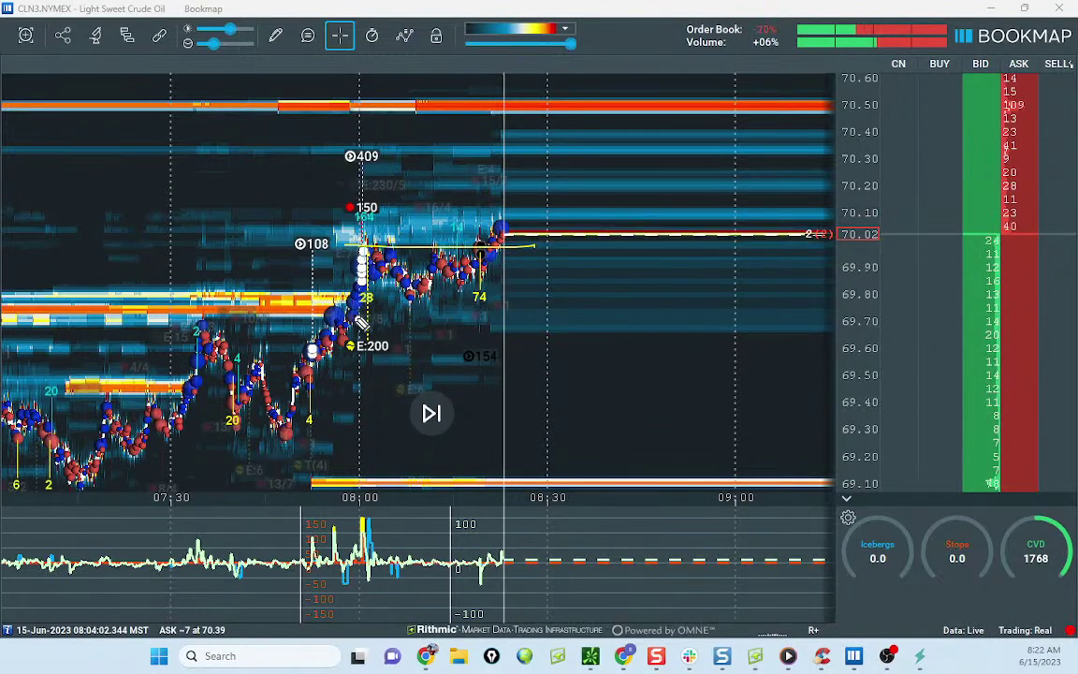
{"action": "left_click_drag", "start_coordinate": [501, 299], "coordinate": [550, 293]}
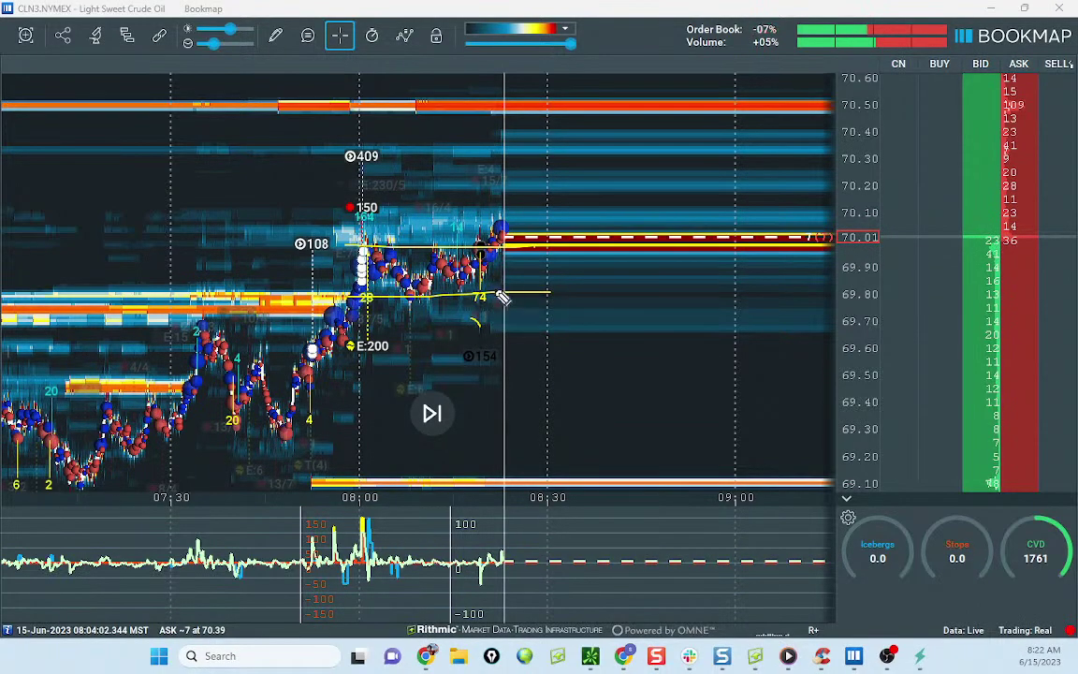
{"action": "left_click_drag", "start_coordinate": [513, 303], "coordinate": [534, 313]}
{"action": "mouse_move", "coordinate": [515, 312]}
{"action": "left_mouse_down"}
{"action": "mouse_move", "coordinate": [531, 297]}
{"action": "mouse_move", "coordinate": [760, 308]}
{"action": "mouse_move", "coordinate": [877, 327]}
{"action": "left_mouse_up"}
{"action": "left_click_drag", "start_coordinate": [517, 247], "coordinate": [603, 134]}
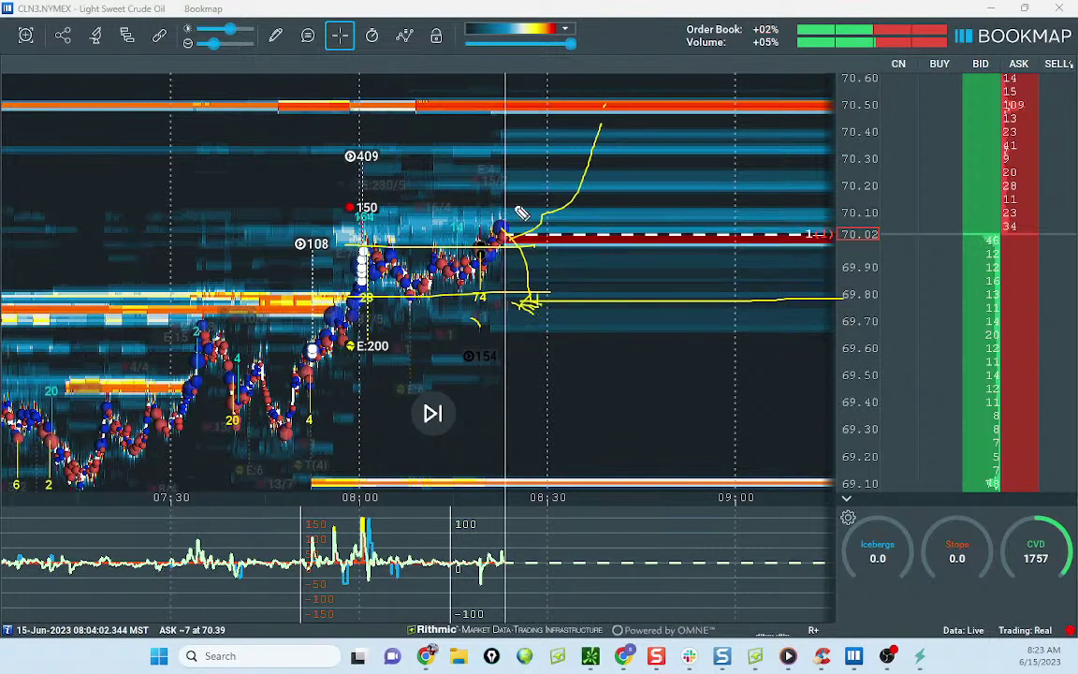
{"action": "left_click_drag", "start_coordinate": [546, 217], "coordinate": [606, 117]}
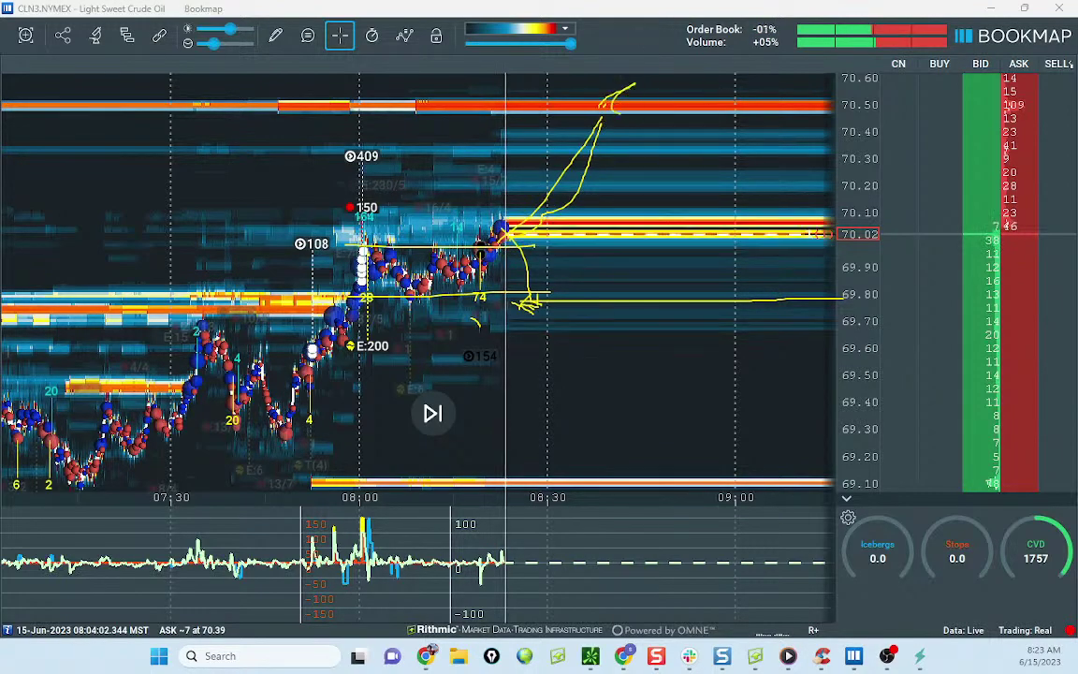
{"action": "key", "text": "Escape"}
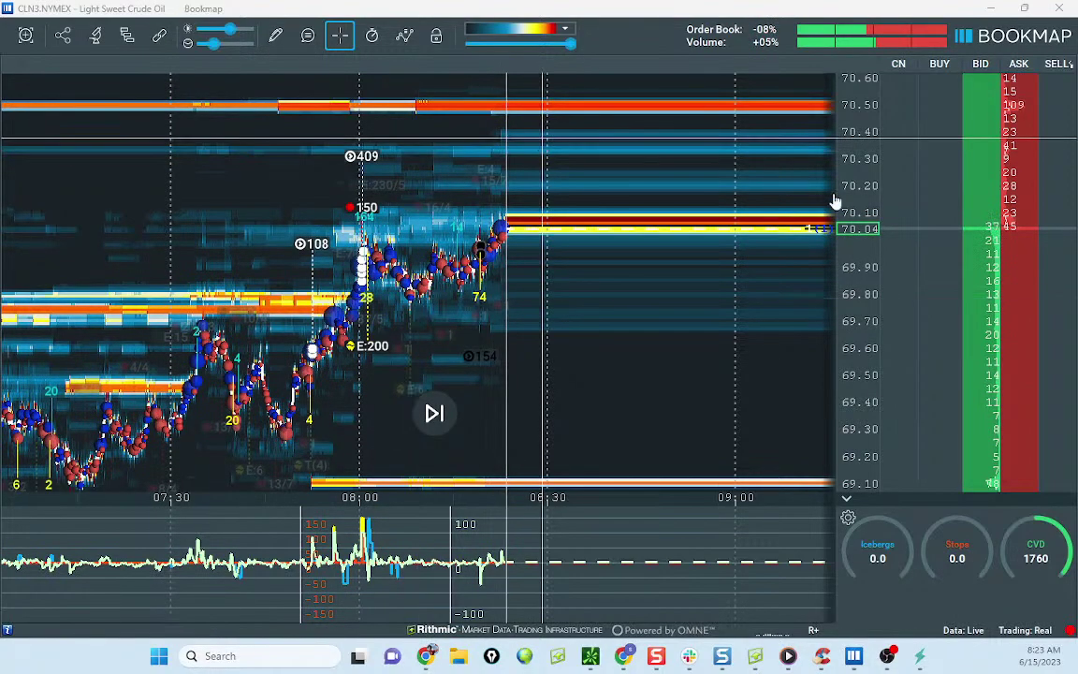
Step: Move the crude oil heatmap off this screen, and bring over and maximise the ESU3 E-Mini S&P 500 window
{"action": "left_click_drag", "start_coordinate": [602, 8], "coordinate": [0, 280]}
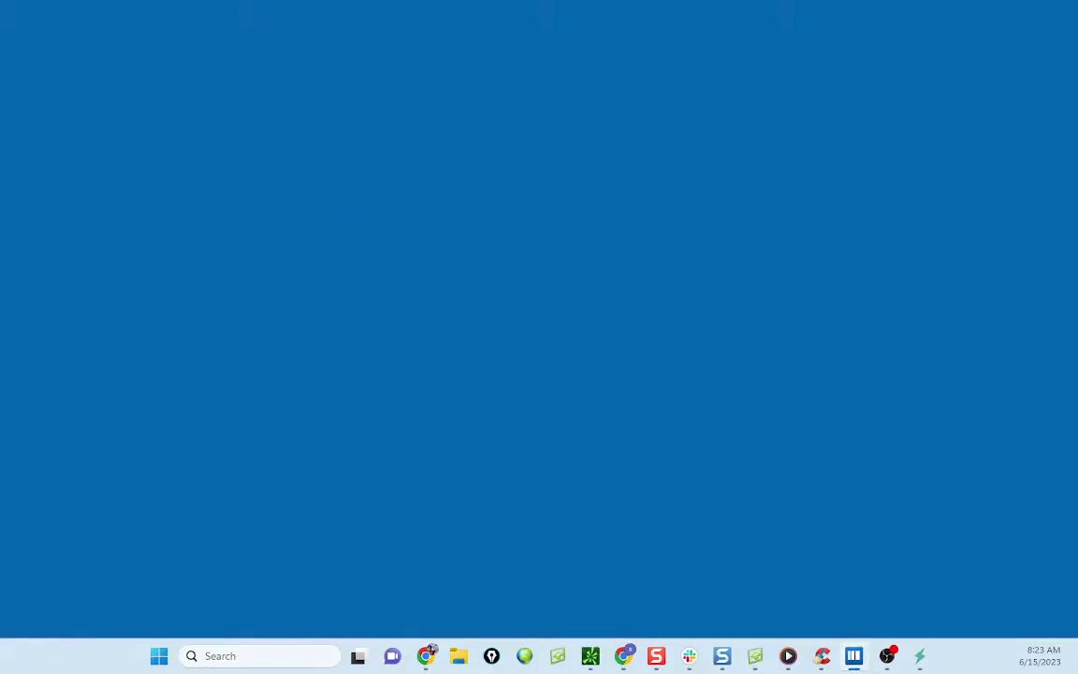
{"action": "left_click_drag", "start_coordinate": [0, 281], "coordinate": [477, 71]}
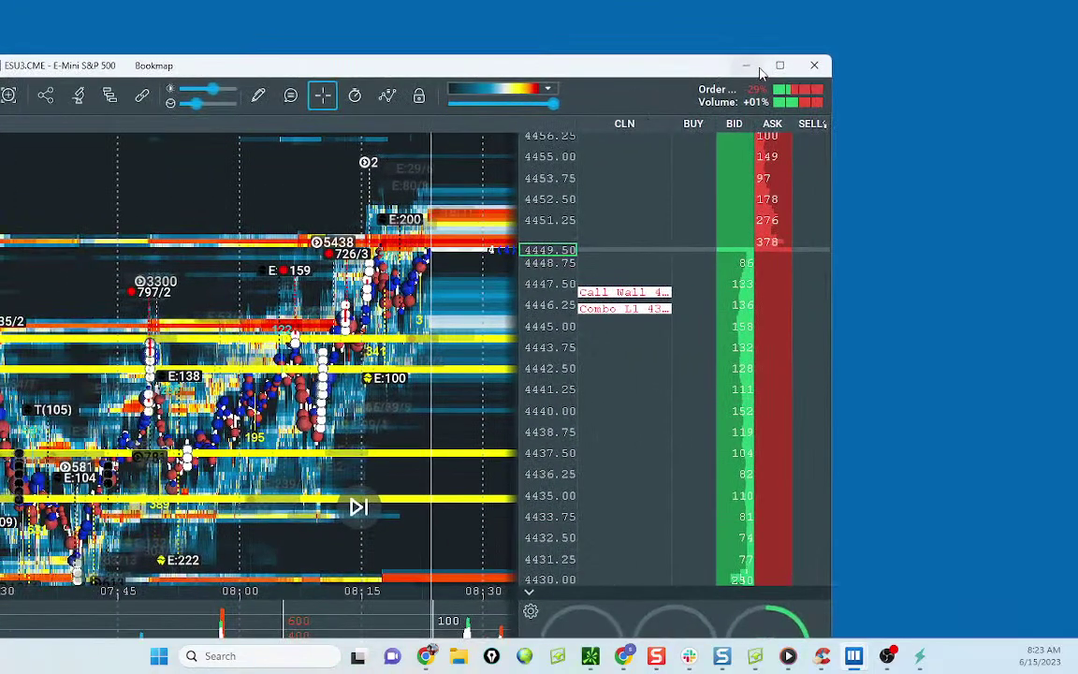
{"action": "left_click", "coordinate": [780, 70]}
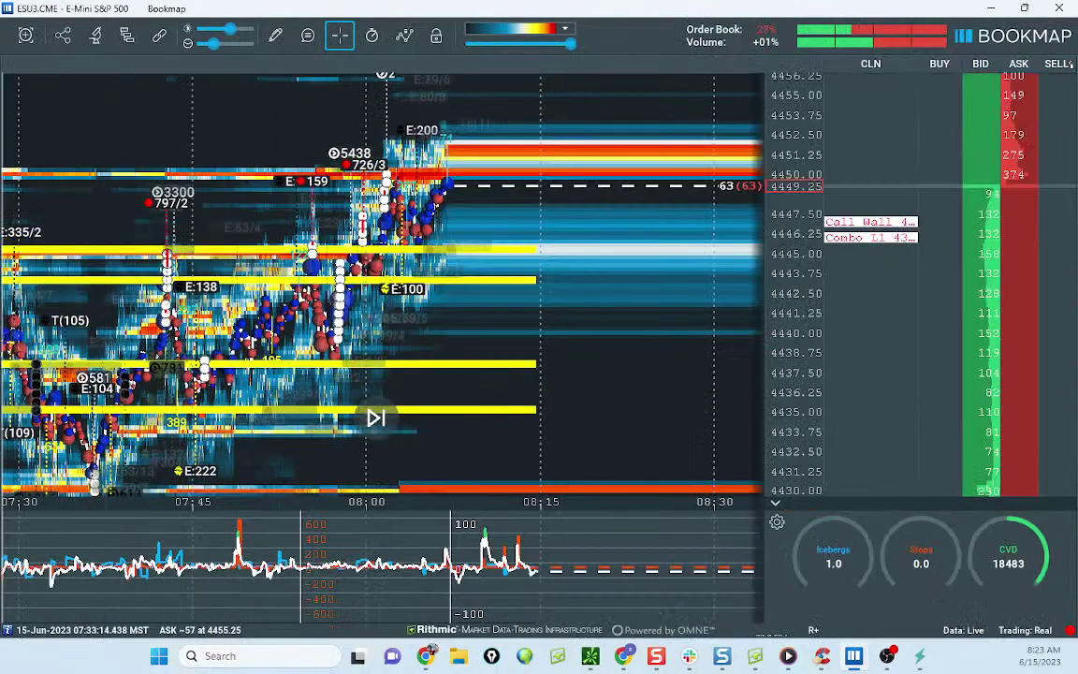
Step: Bring over and maximise the NQU3 E-Mini Nasdaq-100 heatmap, and examine the price peak between 08:17 and 08:18
{"action": "left_click_drag", "start_coordinate": [2, 87], "coordinate": [604, 77]}
{"action": "left_click", "coordinate": [912, 76]}
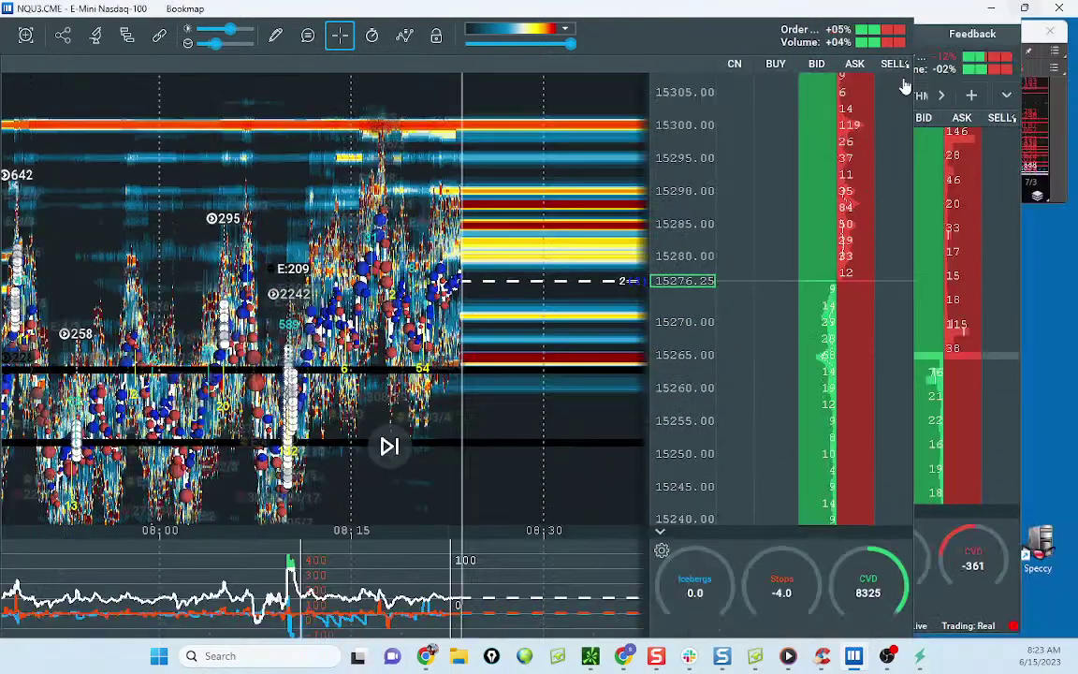
{"action": "scroll", "coordinate": [856, 270], "scroll_direction": "up", "scroll_amount": 2}
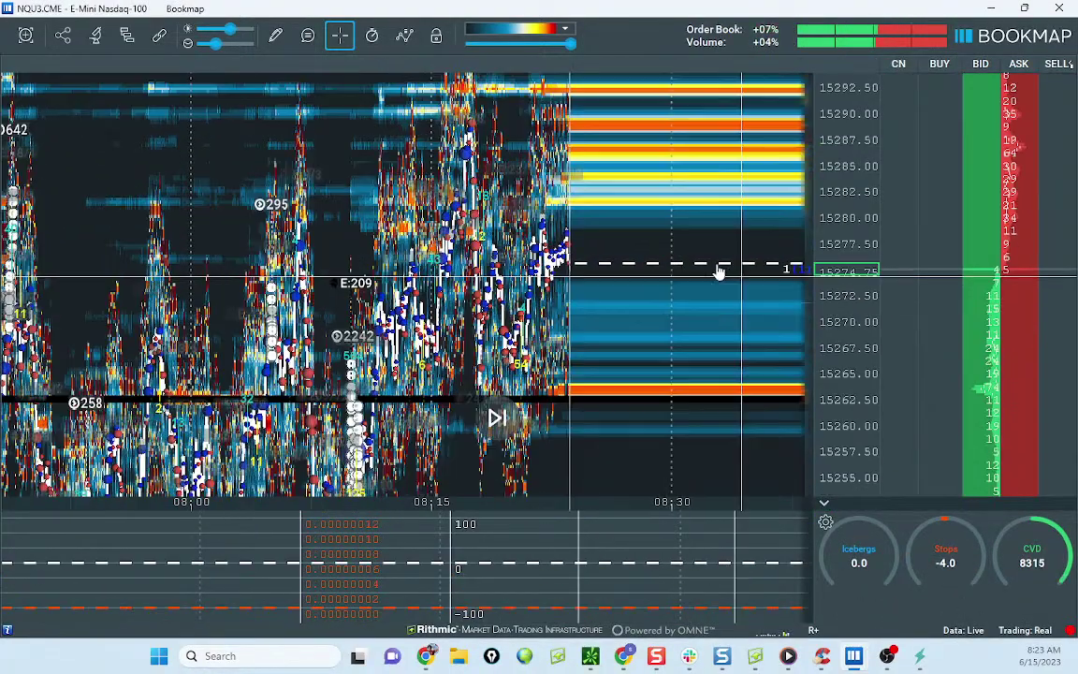
{"action": "scroll", "coordinate": [490, 165], "scroll_direction": "up", "scroll_amount": 3}
{"action": "scroll", "coordinate": [490, 165], "scroll_direction": "down", "scroll_amount": 5}
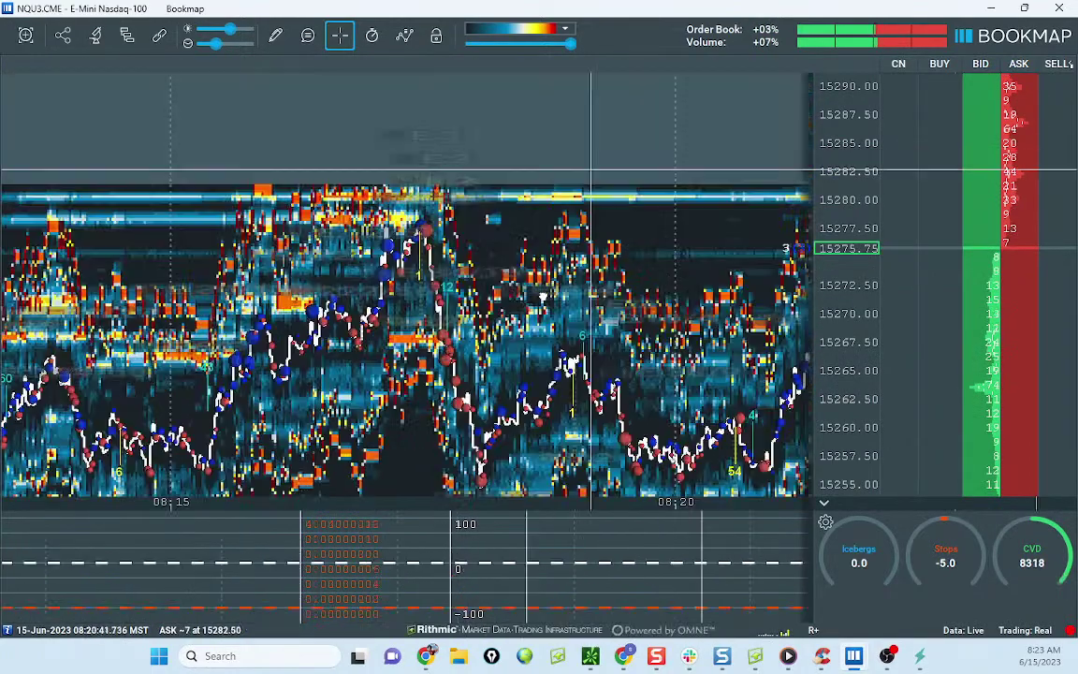
{"action": "scroll", "coordinate": [837, 176], "scroll_direction": "up", "scroll_amount": 3}
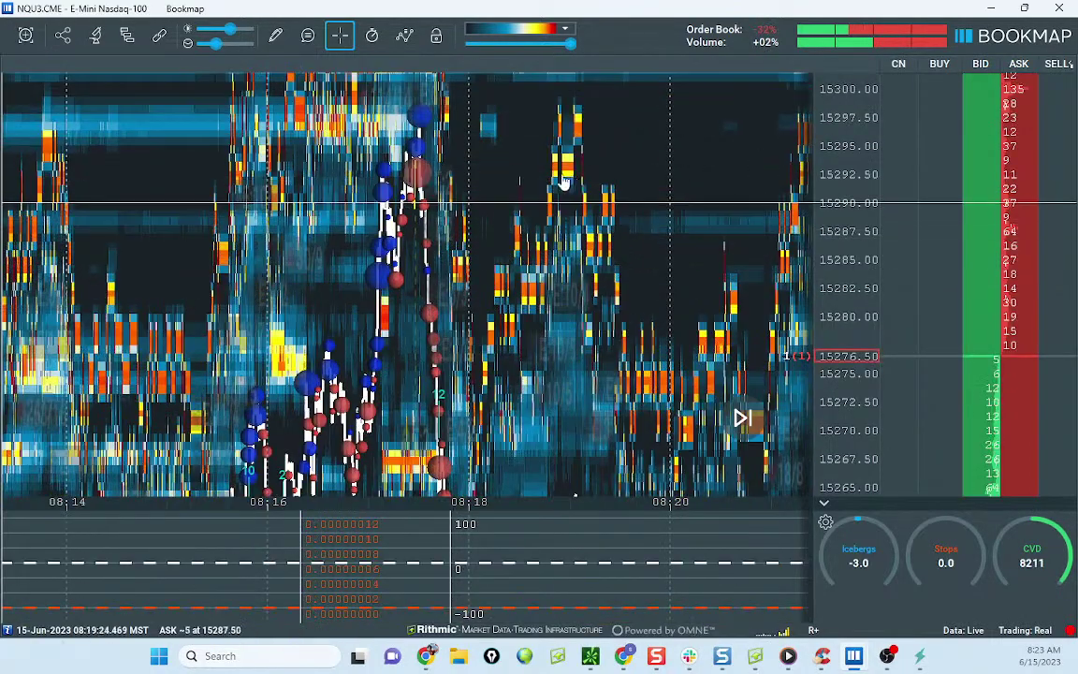
{"action": "scroll", "coordinate": [548, 176], "scroll_direction": "up", "scroll_amount": 2}
{"action": "left_click_drag", "start_coordinate": [483, 175], "coordinate": [524, 140]}
{"action": "scroll", "coordinate": [840, 175], "scroll_direction": "down", "scroll_amount": 2}
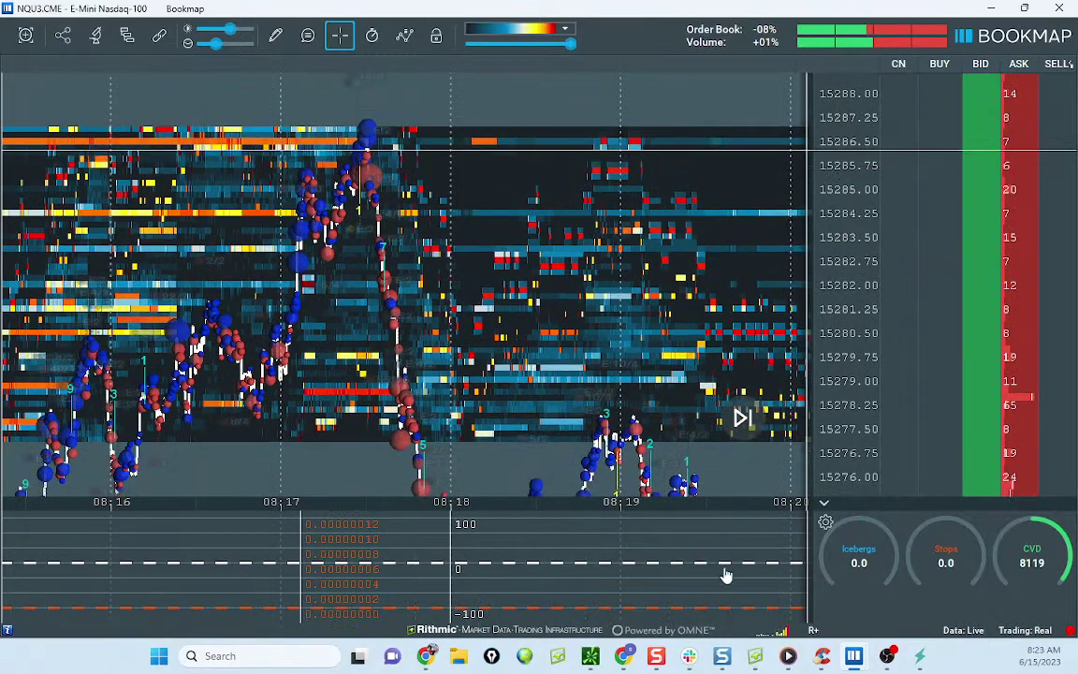
Step: Check the NQ 1 ATR short entry and exit prices in the ATR Reversion Calcs spreadsheet, and return to the NQ heatmap
{"action": "left_click", "coordinate": [625, 659]}
{"action": "scroll", "coordinate": [562, 281], "scroll_direction": "down", "scroll_amount": 5}
{"action": "left_click", "coordinate": [468, 262]}
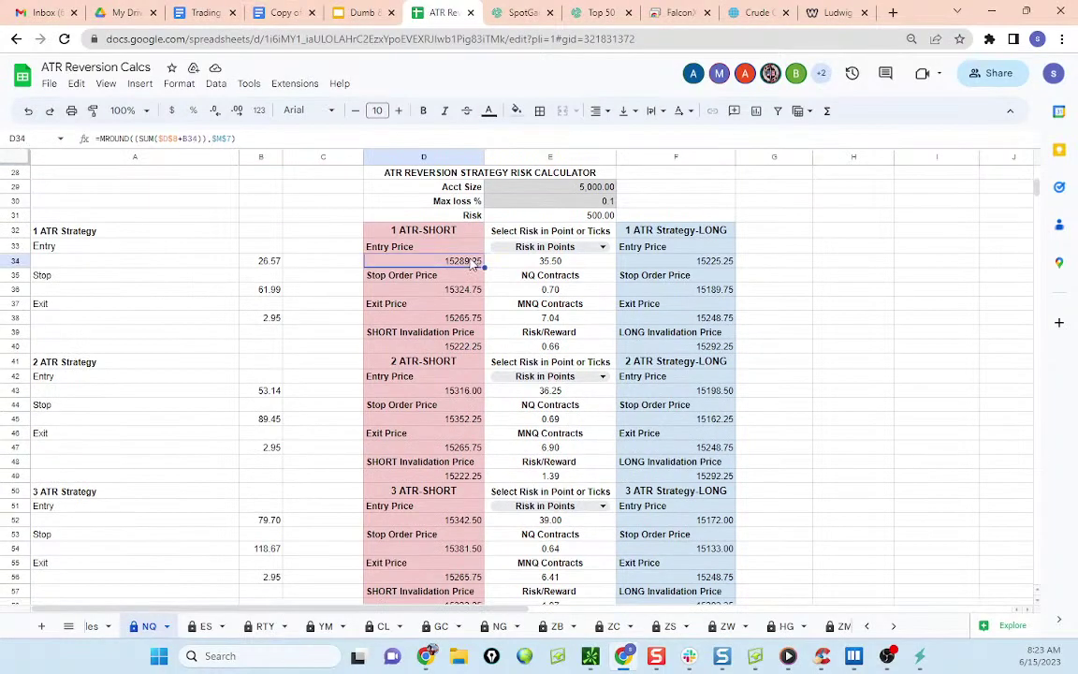
{"action": "left_click", "coordinate": [468, 319]}
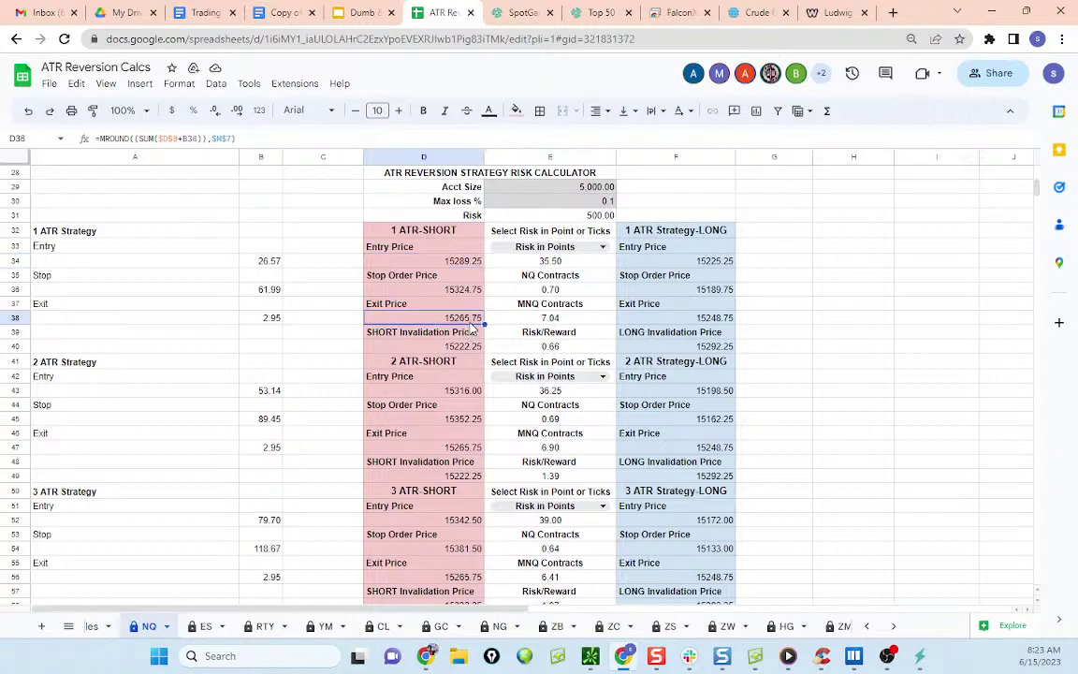
{"action": "left_click", "coordinate": [991, 14]}
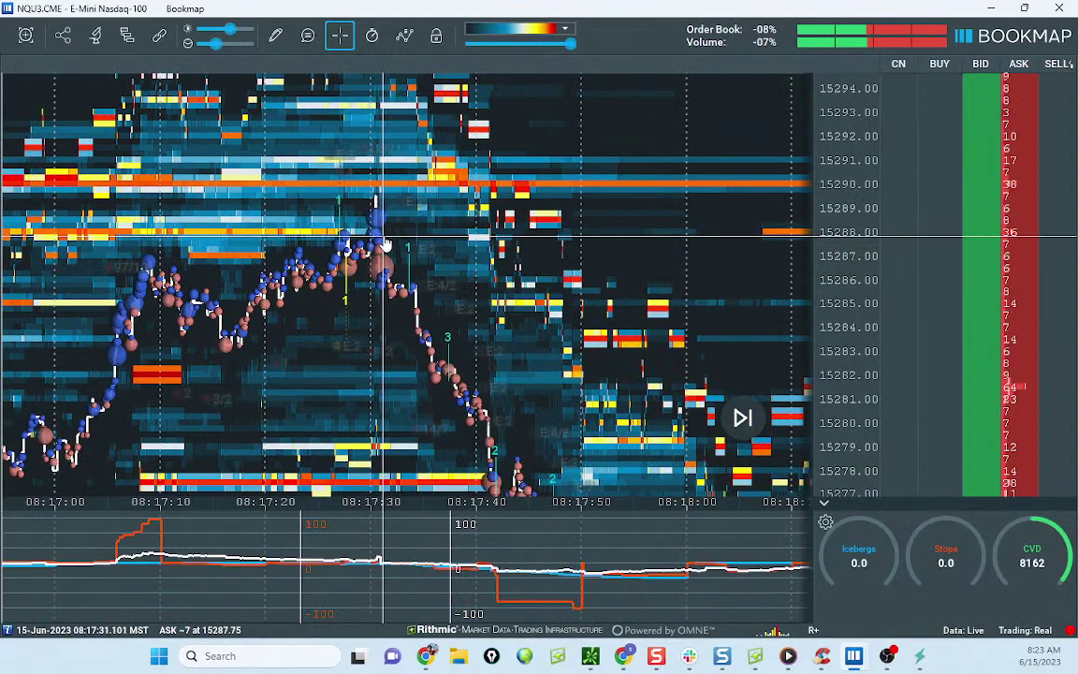
Step: Clear the leftover sketches over the NQ peak near 08:17:30, mark its high with a line at about 15289.50, and clear the line
{"action": "scroll", "coordinate": [384, 245], "scroll_direction": "up", "scroll_amount": 5}
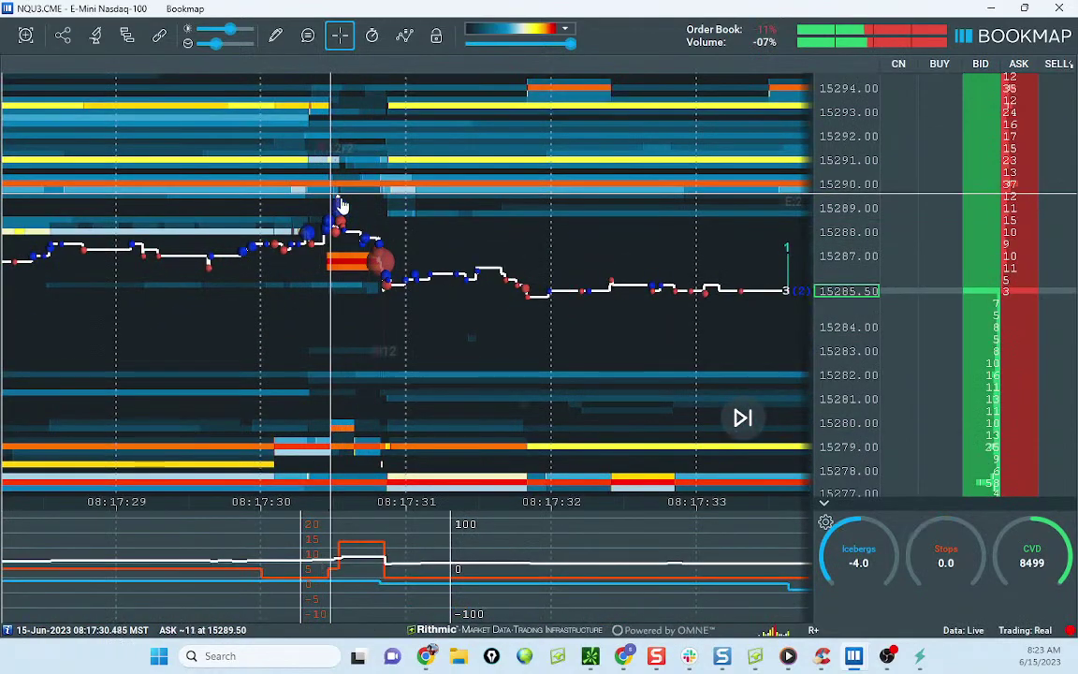
{"action": "left_click_drag", "start_coordinate": [840, 211], "coordinate": [847, 112]}
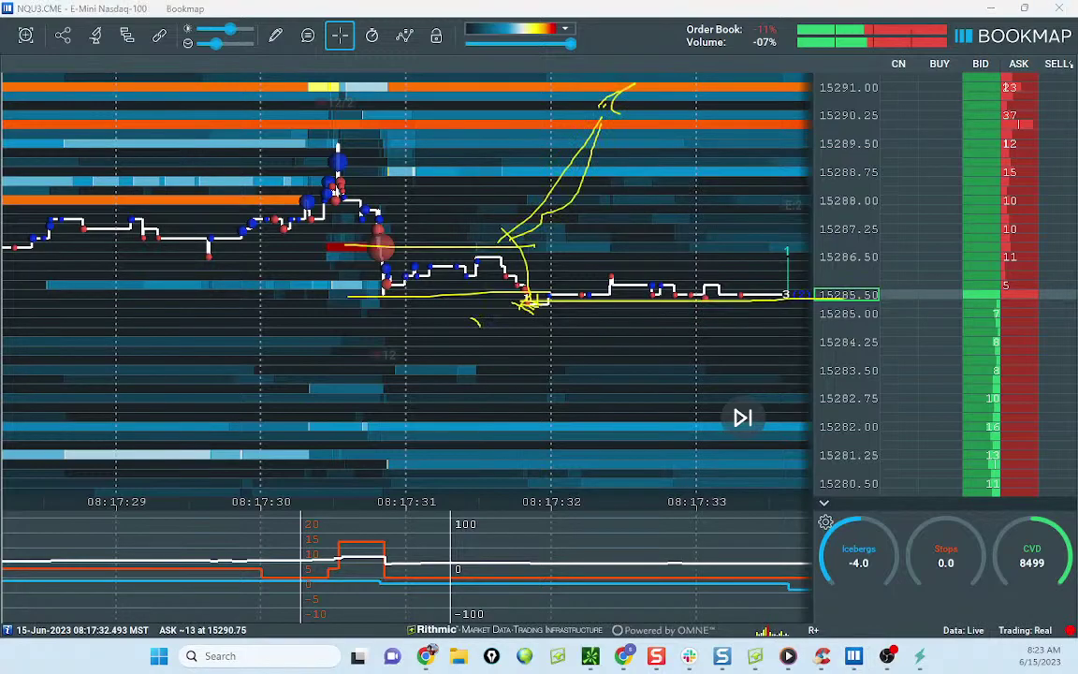
{"action": "key", "text": "Escape"}
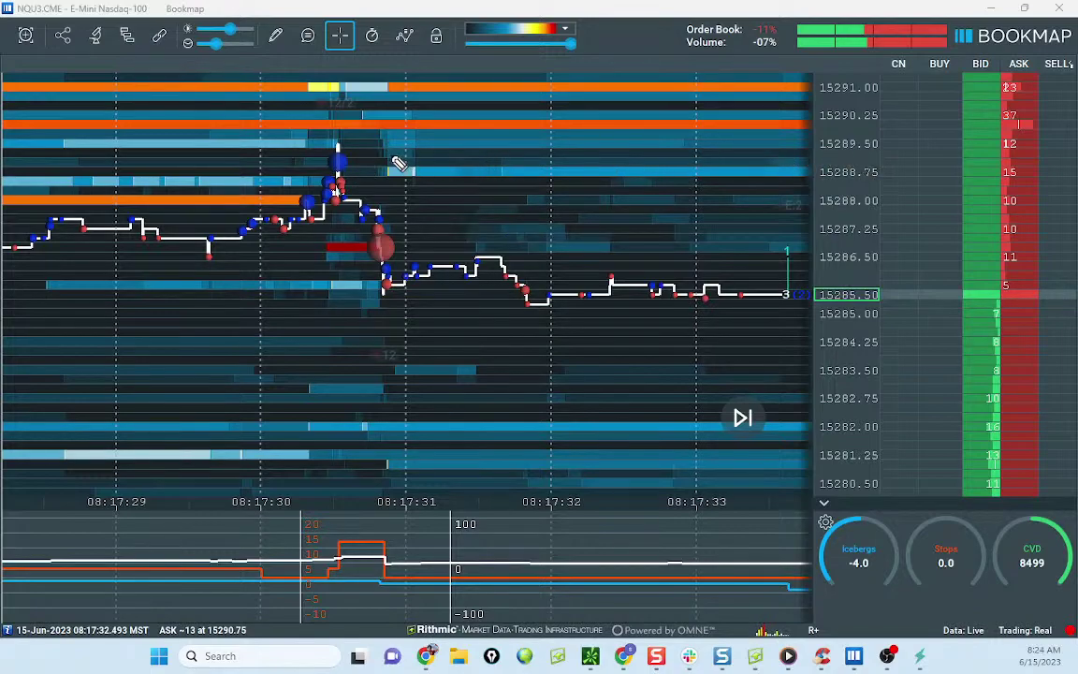
{"action": "left_click_drag", "start_coordinate": [336, 146], "coordinate": [708, 147]}
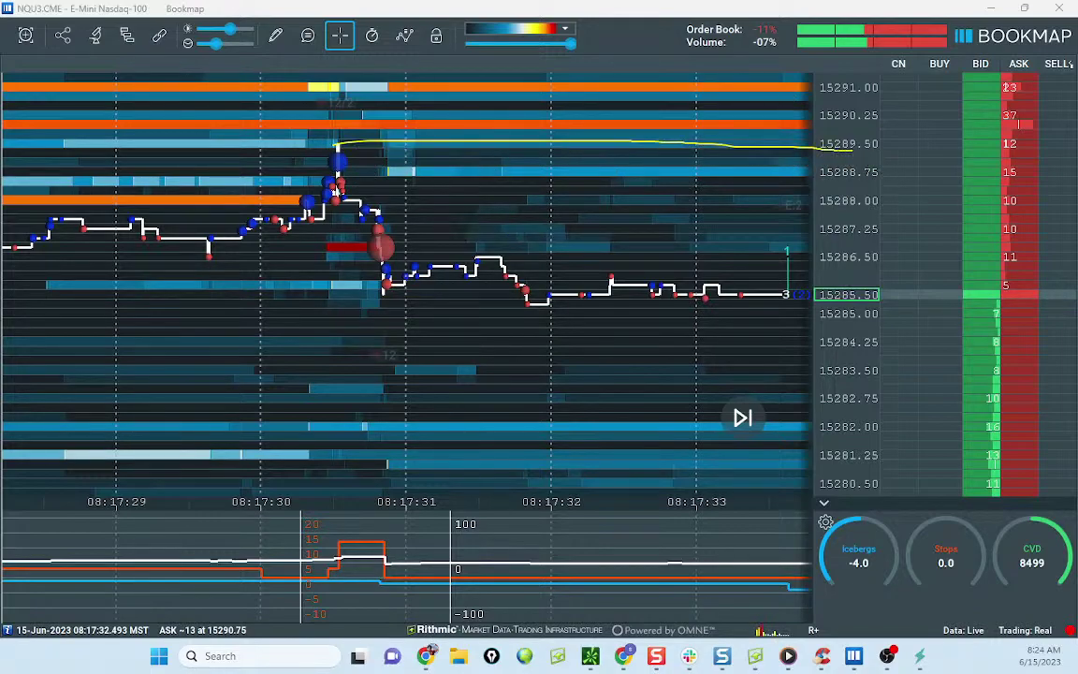
{"action": "key", "text": "Escape"}
Step: Examine the NQ decline from the 08:17:30 peak to the low near 08:18:04
{"action": "scroll", "coordinate": [427, 137], "scroll_direction": "down", "scroll_amount": 10}
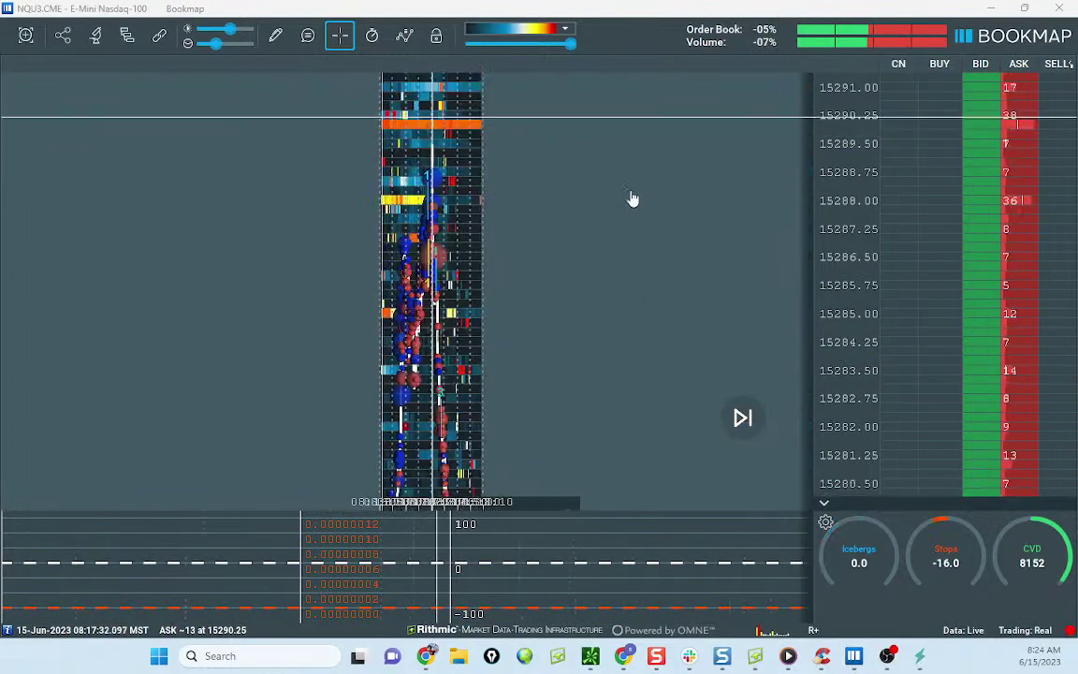
{"action": "scroll", "coordinate": [838, 240], "scroll_direction": "down", "scroll_amount": 6}
{"action": "left_click_drag", "start_coordinate": [638, 246], "coordinate": [446, 125]}
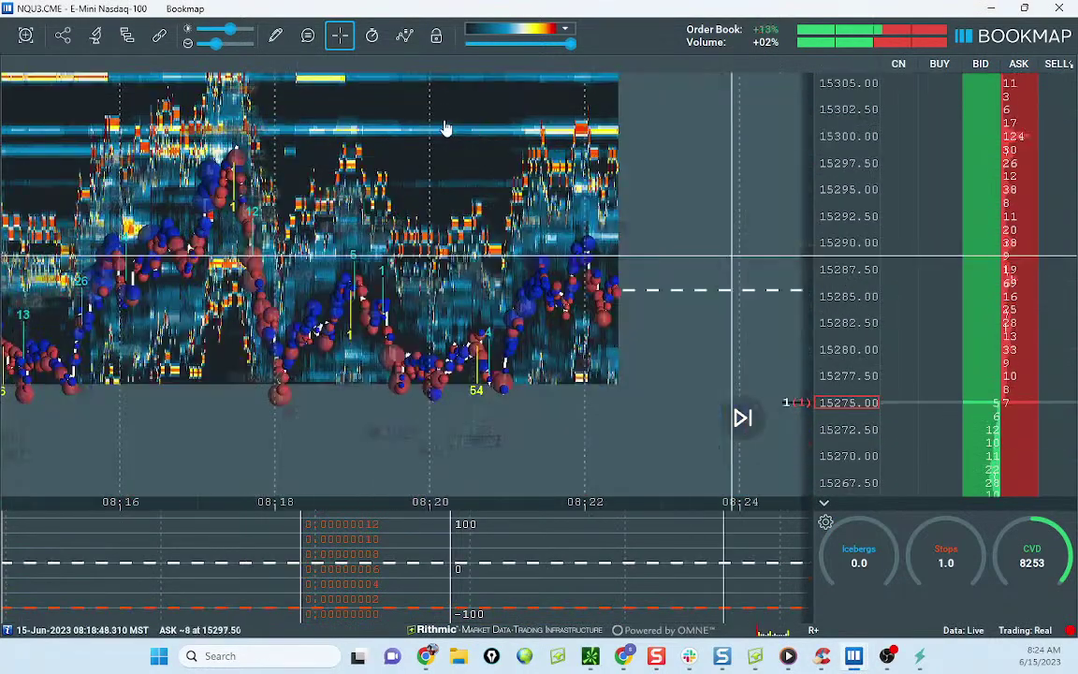
{"action": "scroll", "coordinate": [445, 122], "scroll_direction": "down", "scroll_amount": 3}
{"action": "scroll", "coordinate": [400, 234], "scroll_direction": "up", "scroll_amount": 2}
{"action": "scroll", "coordinate": [400, 236], "scroll_direction": "down", "scroll_amount": 3}
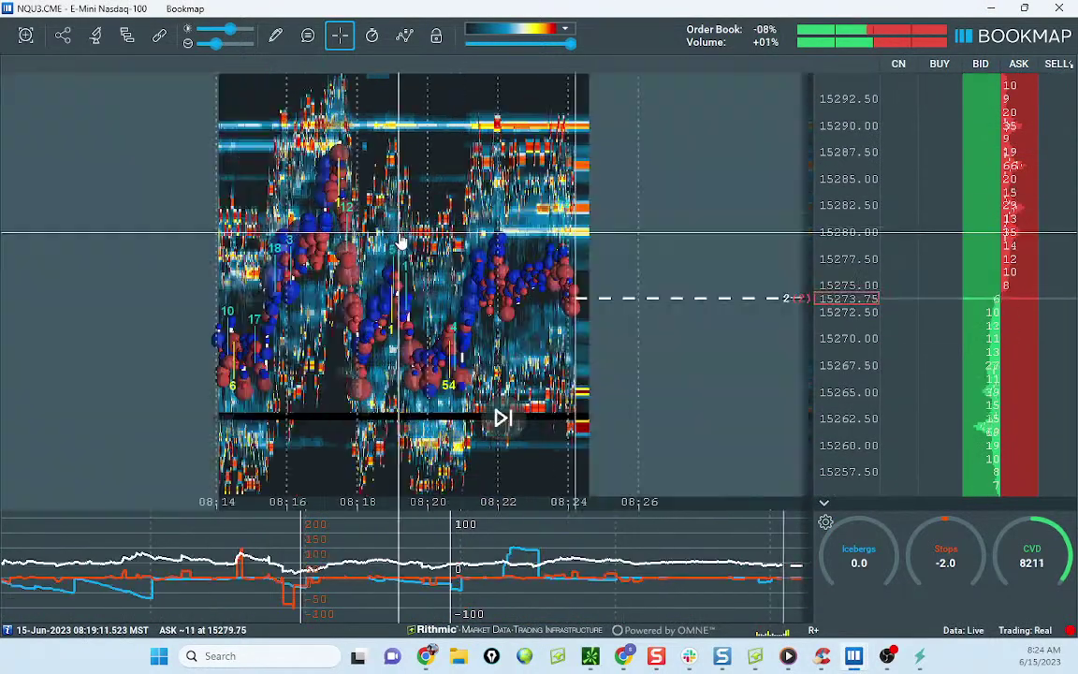
{"action": "scroll", "coordinate": [348, 251], "scroll_direction": "up", "scroll_amount": 3}
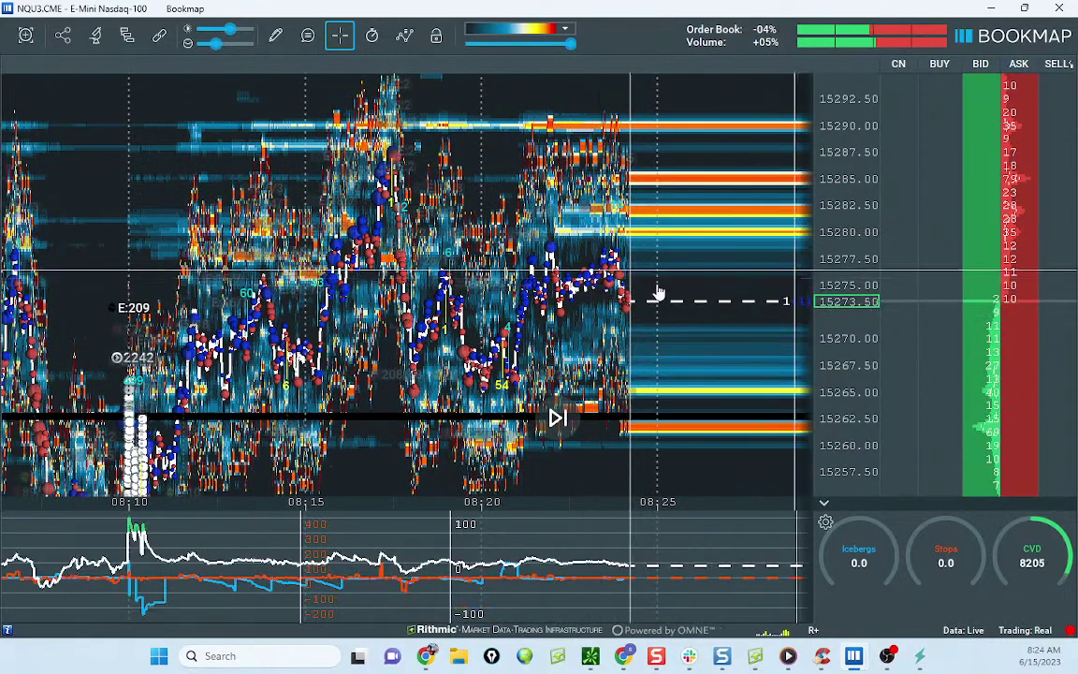
{"action": "scroll", "coordinate": [208, 266], "scroll_direction": "up", "scroll_amount": 3}
{"action": "scroll", "coordinate": [828, 290], "scroll_direction": "up", "scroll_amount": 4}
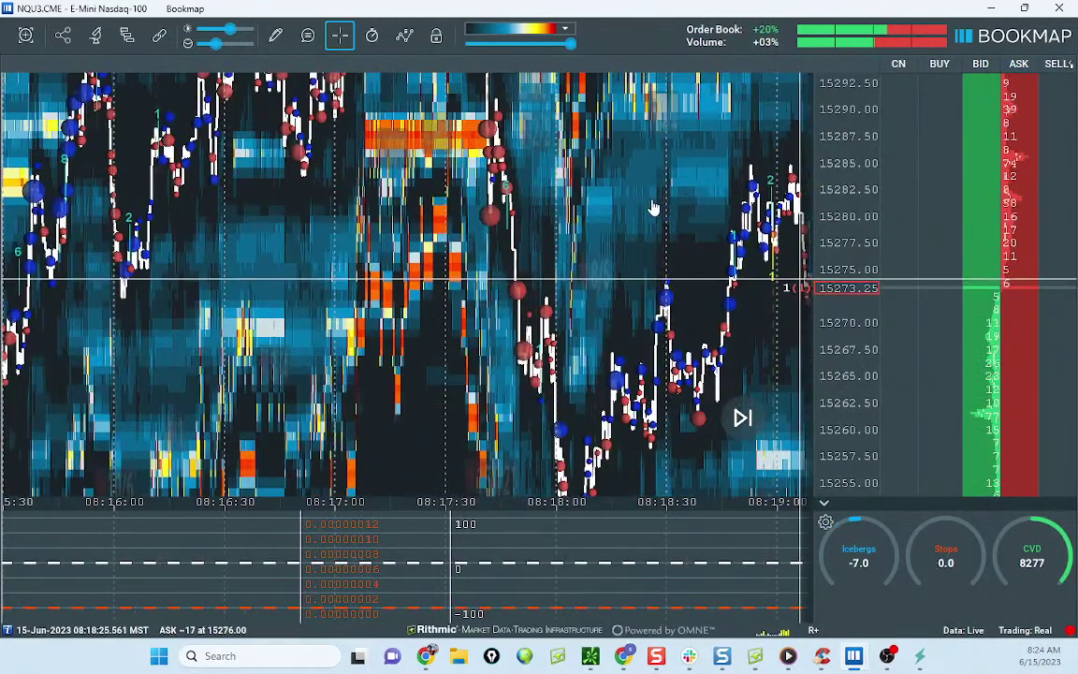
{"action": "scroll", "coordinate": [638, 205], "scroll_direction": "up", "scroll_amount": 3}
{"action": "scroll", "coordinate": [584, 188], "scroll_direction": "up", "scroll_amount": 5}
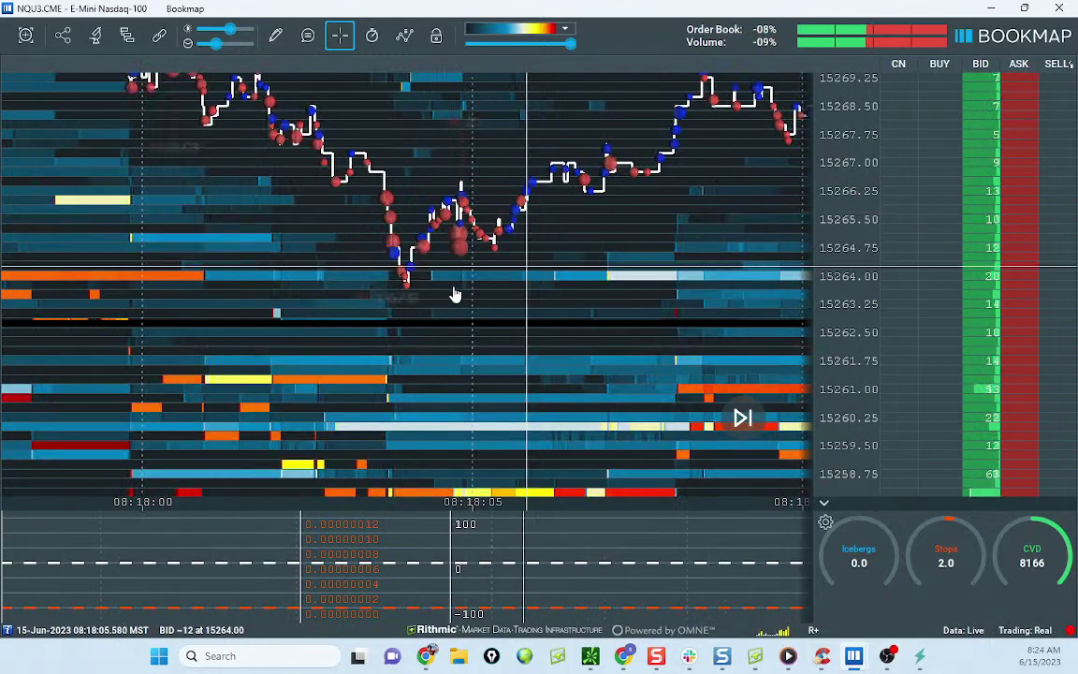
Step: Check the NQ 1 ATR short exit price in the ATR Reversion Calcs spreadsheet, and compare it with the heatmap low near 08:18:04
{"action": "left_click", "coordinate": [624, 657]}
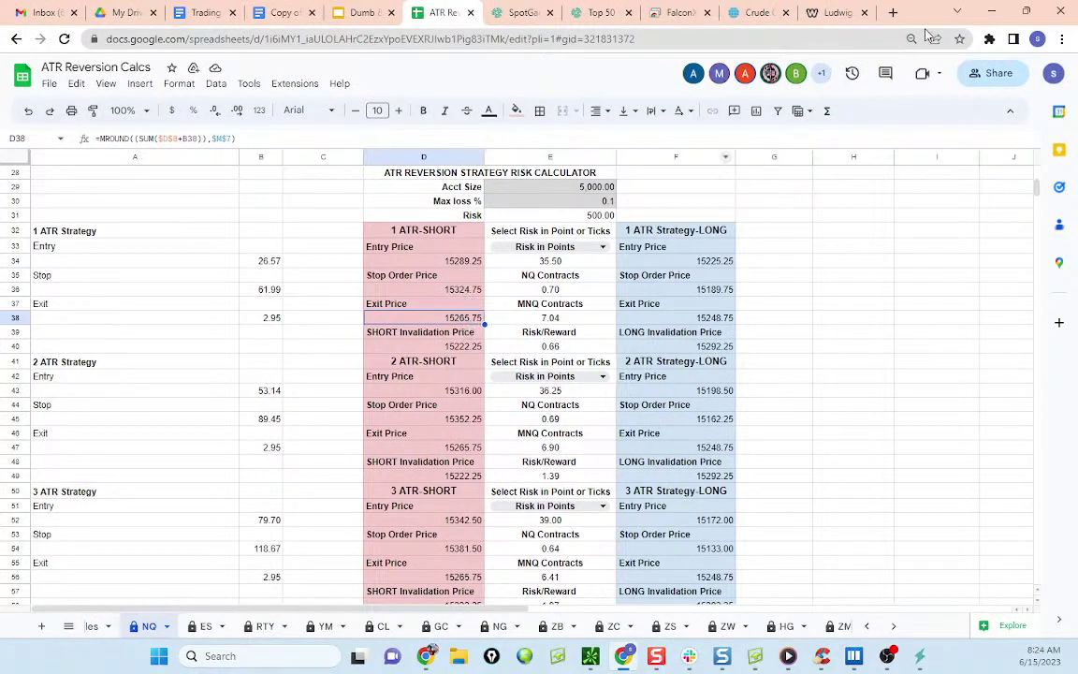
{"action": "left_click", "coordinate": [990, 12]}
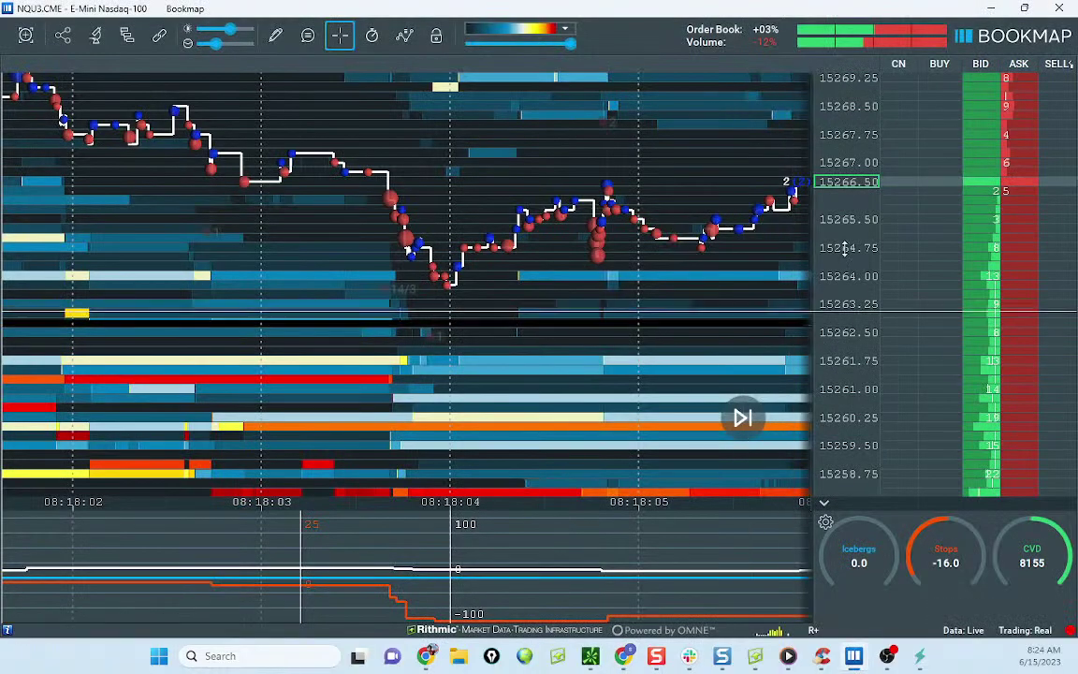
{"action": "scroll", "coordinate": [475, 233], "scroll_direction": "down", "scroll_amount": 3}
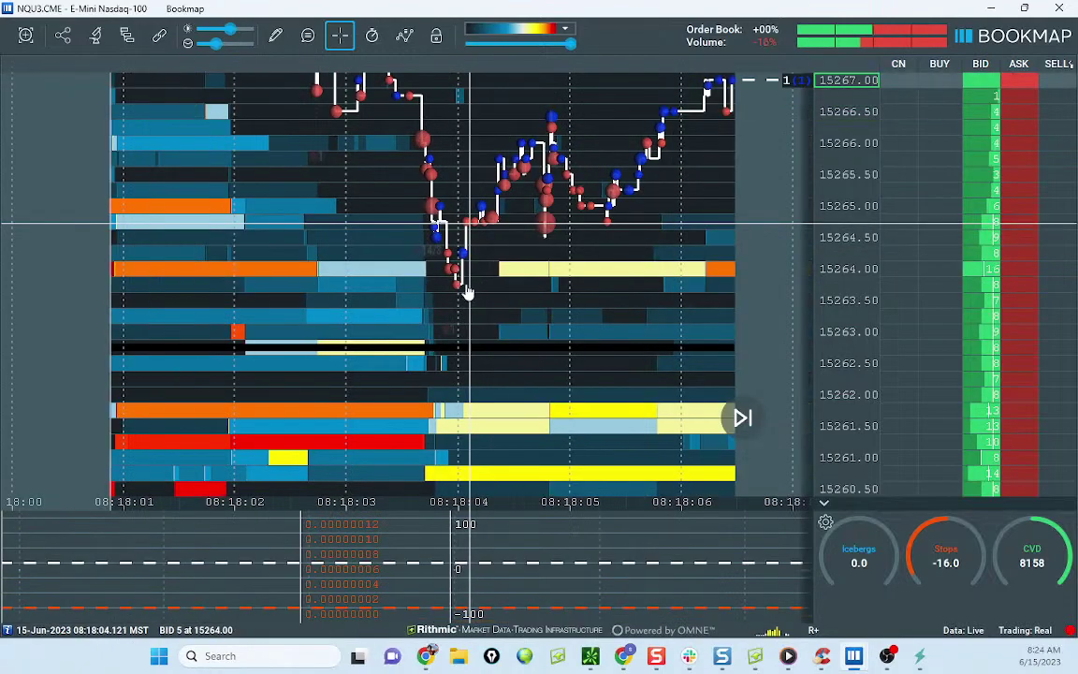
{"action": "scroll", "coordinate": [648, 245], "scroll_direction": "down", "scroll_amount": 5}
{"action": "scroll", "coordinate": [846, 246], "scroll_direction": "down", "scroll_amount": 5}
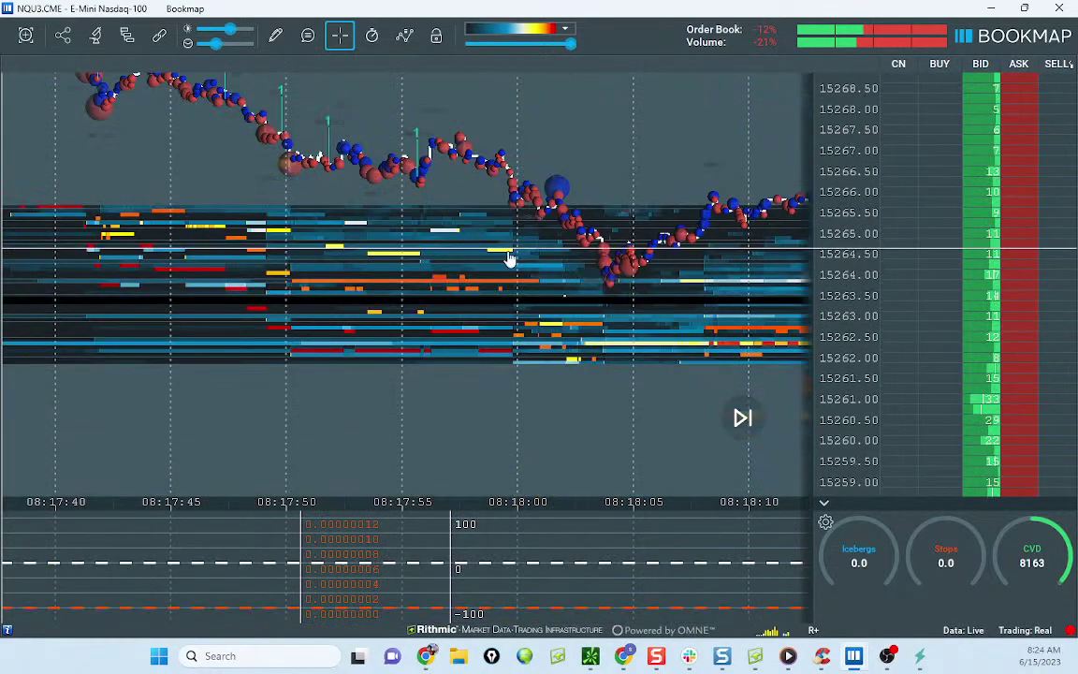
Step: Sketch a rise-and-fall curve over the NQ swing from about 08:12 to 08:19, peaking near 15288, and clear it
{"action": "scroll", "coordinate": [473, 242], "scroll_direction": "down", "scroll_amount": 6}
{"action": "scroll", "coordinate": [474, 245], "scroll_direction": "down", "scroll_amount": 8}
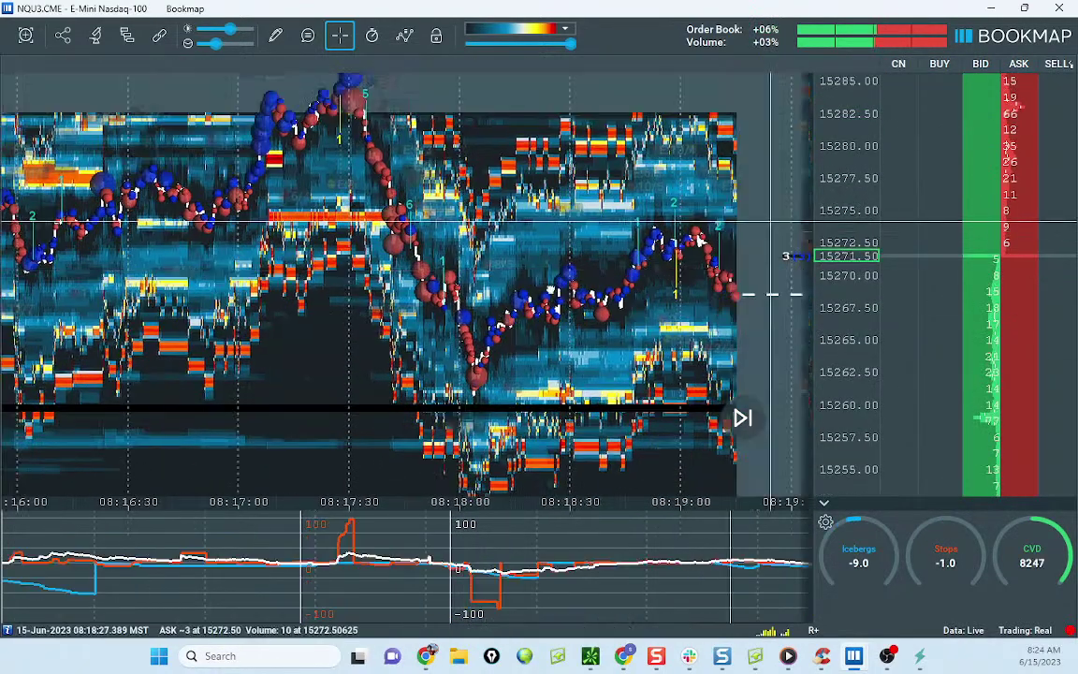
{"action": "scroll", "coordinate": [513, 264], "scroll_direction": "down", "scroll_amount": 6}
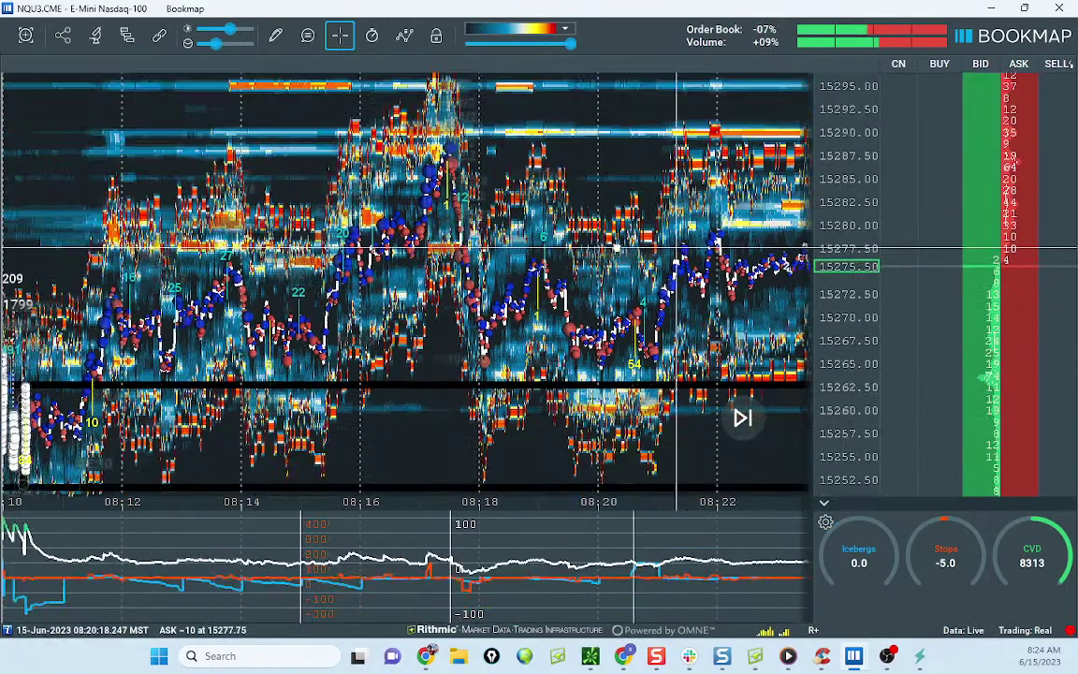
{"action": "scroll", "coordinate": [554, 206], "scroll_direction": "down", "scroll_amount": 6}
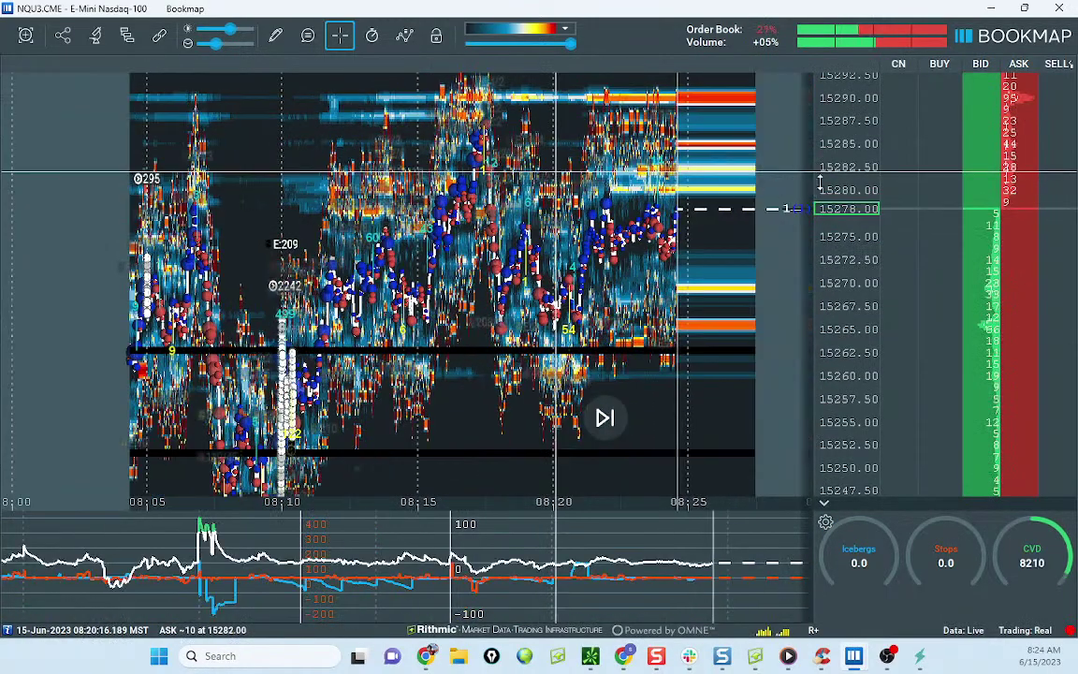
{"action": "scroll", "coordinate": [844, 216], "scroll_direction": "down", "scroll_amount": 3}
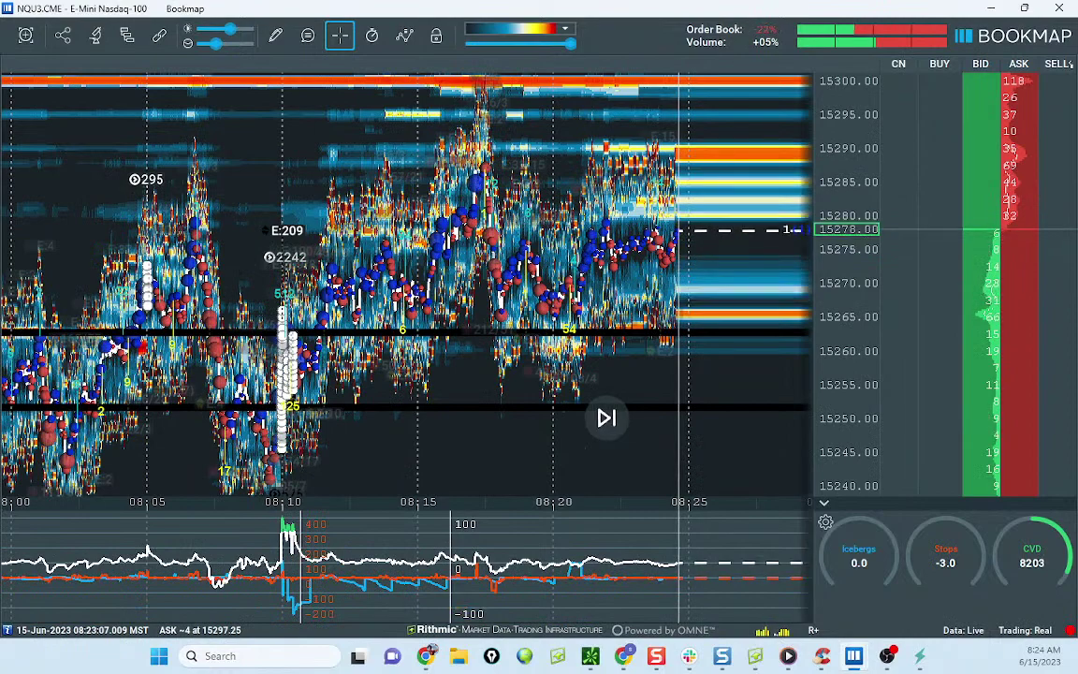
{"action": "left_click_drag", "start_coordinate": [332, 146], "coordinate": [851, 150]}
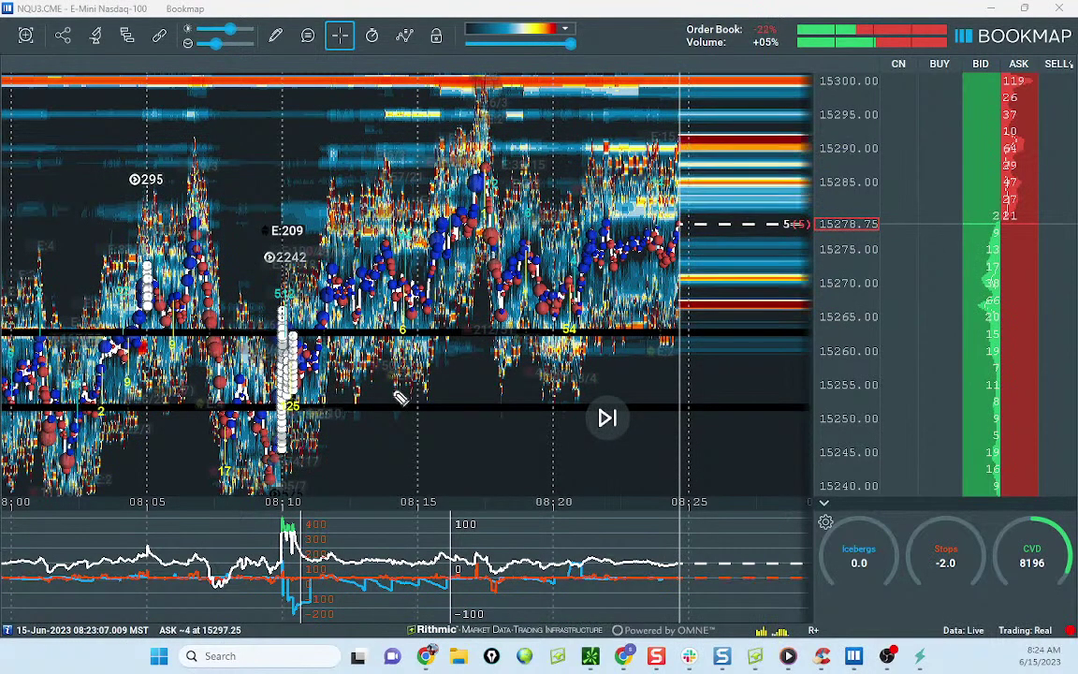
{"action": "left_click_drag", "start_coordinate": [435, 187], "coordinate": [548, 367]}
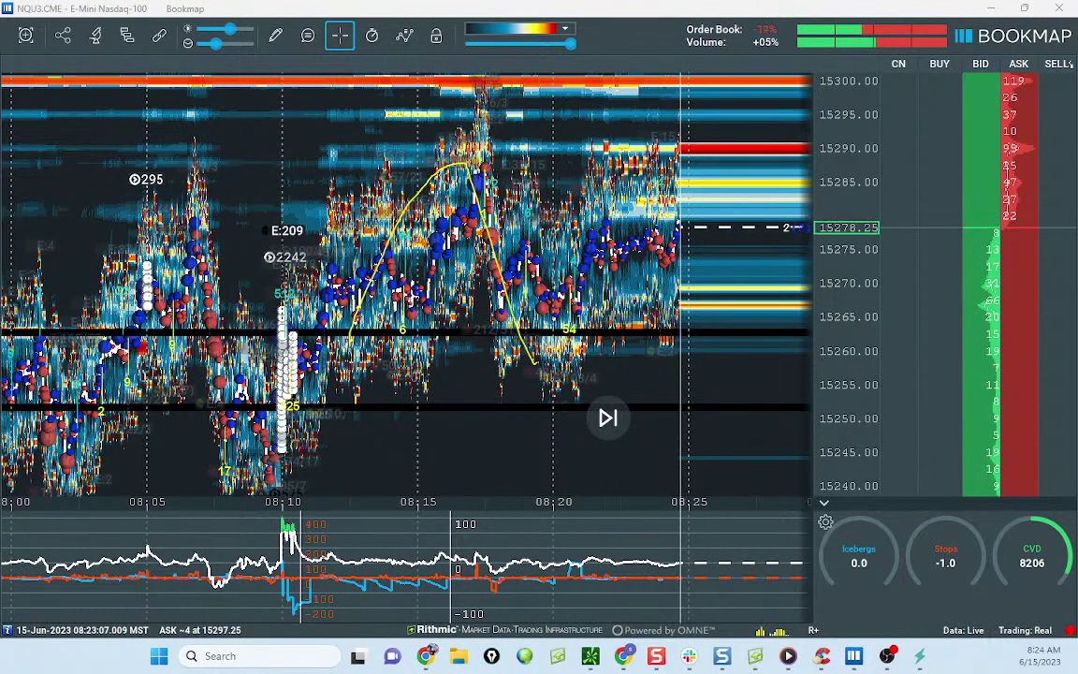
{"action": "key", "text": "Escape"}
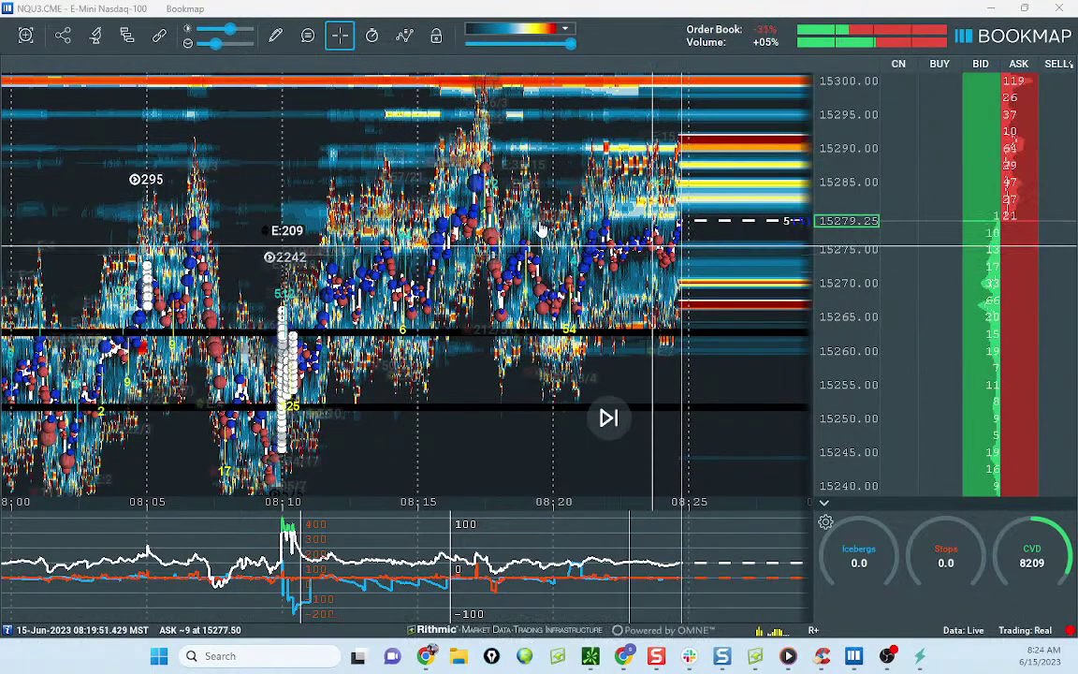
Step: Circle the NQ range from about 08:04 to 08:26, sketch zigzag swings and a rise-and-fall curve over it, and clear the sketches
{"action": "left_click_drag", "start_coordinate": [350, 339], "coordinate": [534, 363]}
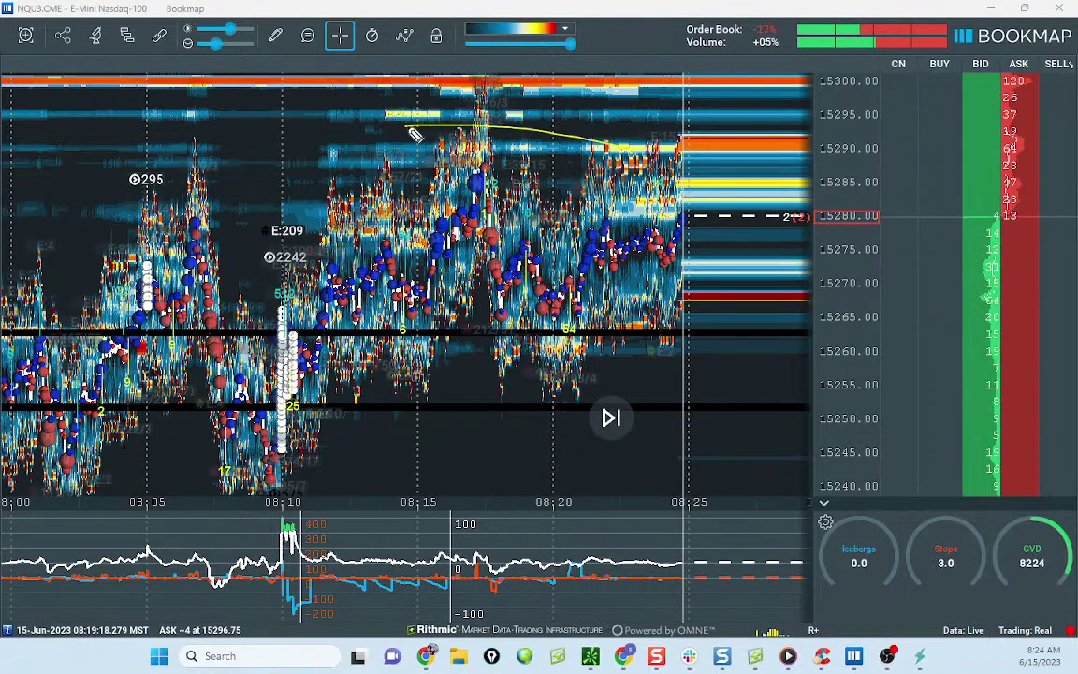
{"action": "mouse_move", "coordinate": [134, 297]}
{"action": "left_mouse_down"}
{"action": "mouse_move", "coordinate": [224, 416]}
{"action": "mouse_move", "coordinate": [728, 299]}
{"action": "left_mouse_up"}
{"action": "mouse_move", "coordinate": [356, 214]}
{"action": "left_mouse_down"}
{"action": "mouse_move", "coordinate": [478, 164]}
{"action": "mouse_move", "coordinate": [582, 245]}
{"action": "left_mouse_up"}
{"action": "mouse_move", "coordinate": [301, 335]}
{"action": "left_mouse_down"}
{"action": "mouse_move", "coordinate": [526, 226]}
{"action": "mouse_move", "coordinate": [676, 199]}
{"action": "left_mouse_up"}
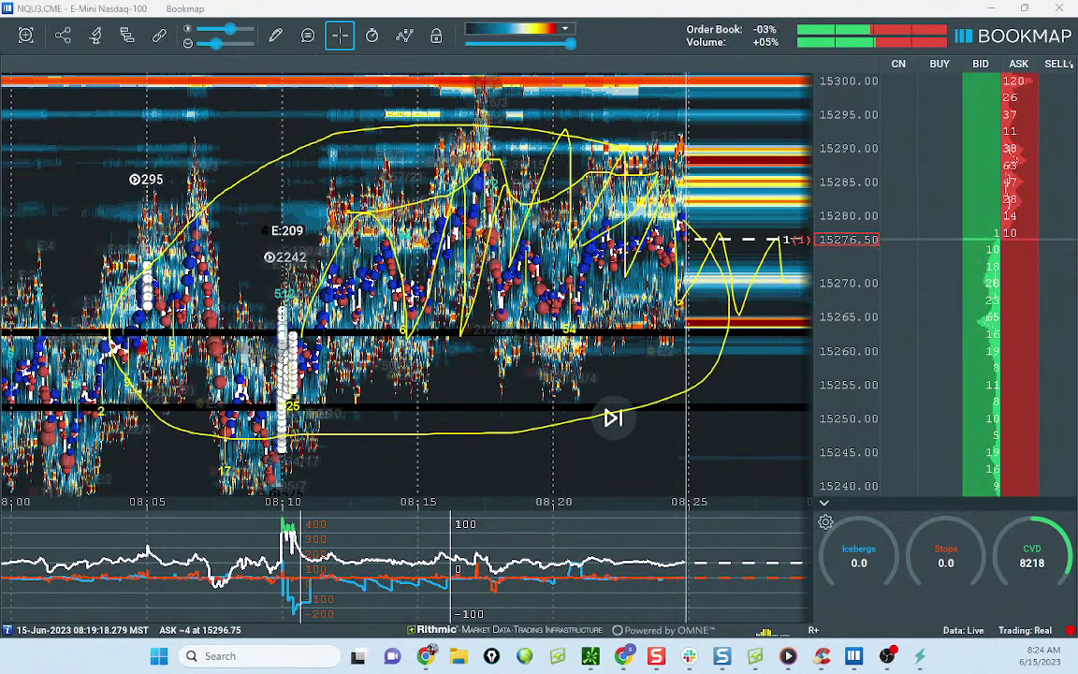
{"action": "key", "text": "e"}
{"action": "mouse_move", "coordinate": [309, 313]}
{"action": "left_mouse_down"}
{"action": "mouse_move", "coordinate": [377, 274]}
{"action": "mouse_move", "coordinate": [528, 225]}
{"action": "mouse_move", "coordinate": [561, 347]}
{"action": "left_mouse_up"}
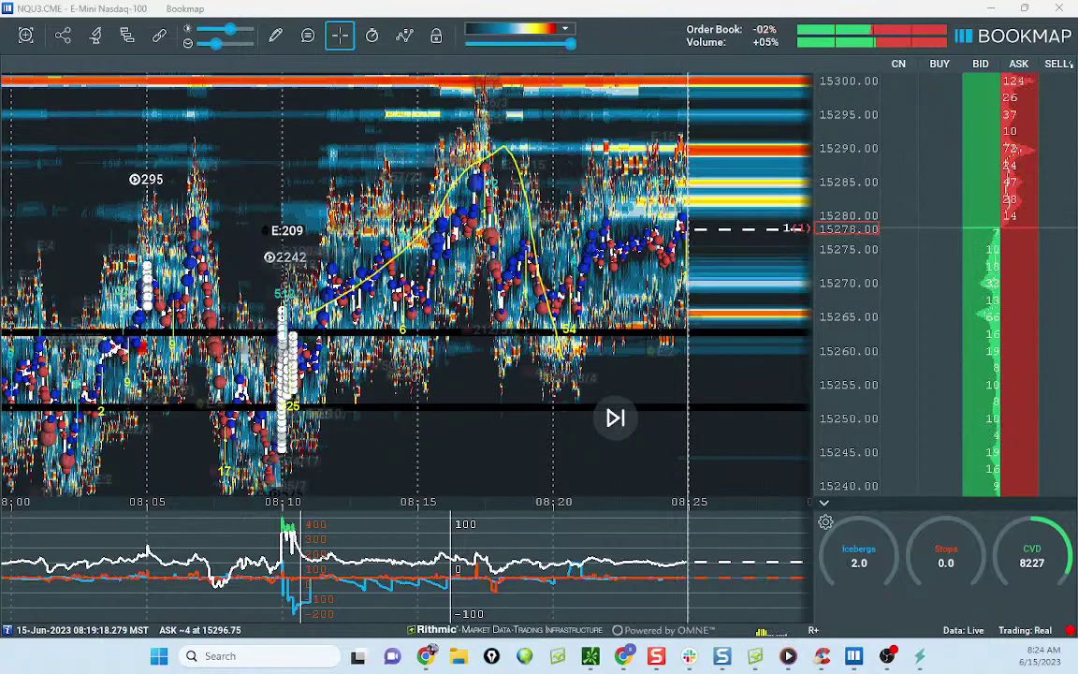
{"action": "key", "text": "Escape"}
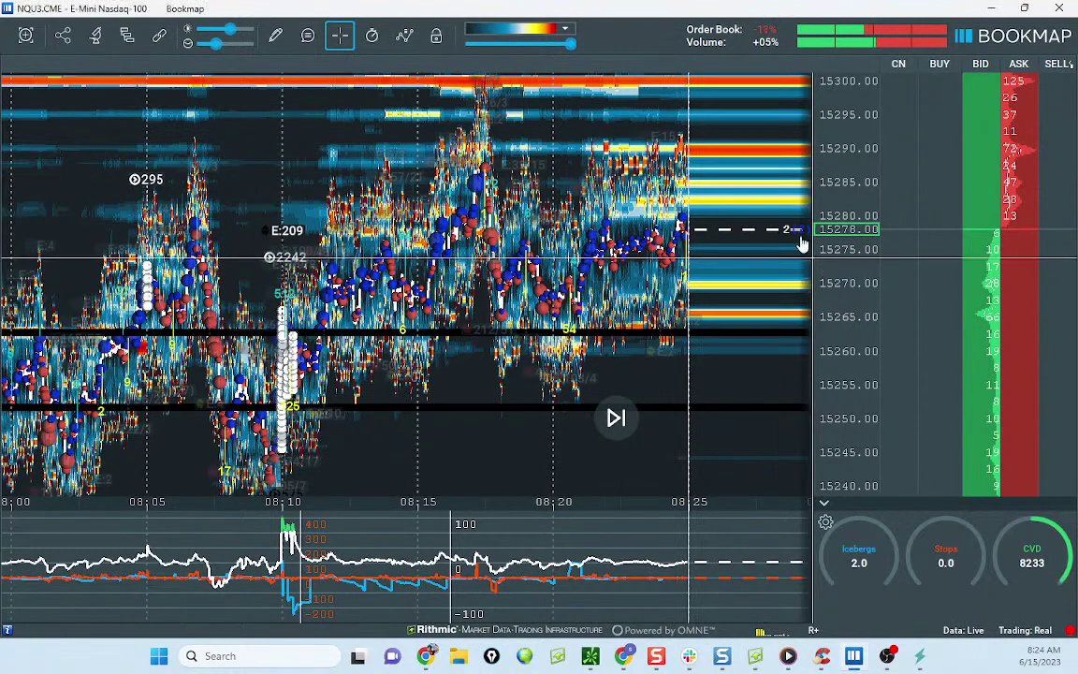
Step: Move the NQU3 and ESU3 heatmap windows off this screen
{"action": "scroll", "coordinate": [802, 243], "scroll_direction": "down", "scroll_amount": 2}
{"action": "left_click_drag", "start_coordinate": [563, 6], "coordinate": [0, 435]}
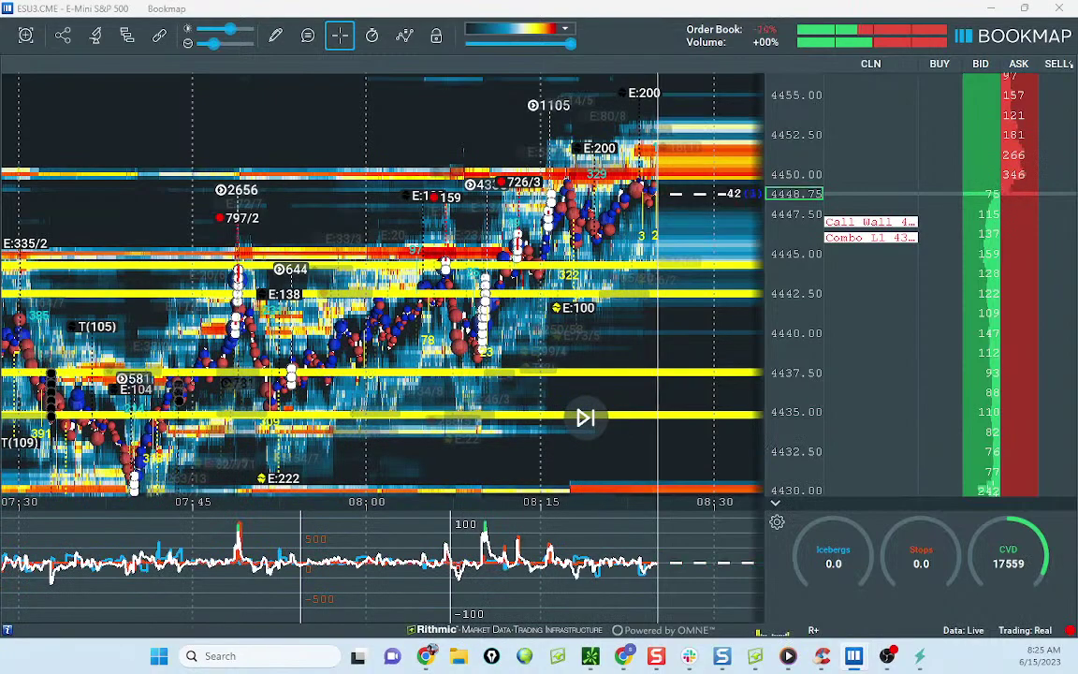
{"action": "left_click_drag", "start_coordinate": [646, 9], "coordinate": [0, 132]}
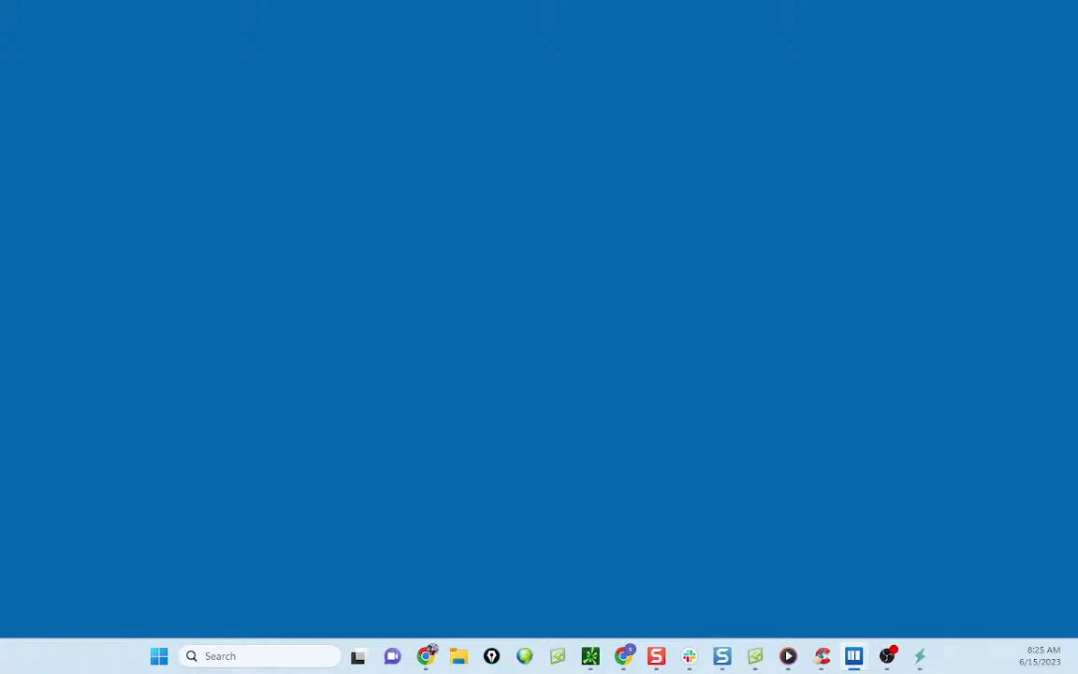
Step: Bring over the CLQ3 crude oil heatmap, replace it with the CLN3 crude oil window, and maximise that one
{"action": "left_click_drag", "start_coordinate": [0, 154], "coordinate": [647, 22]}
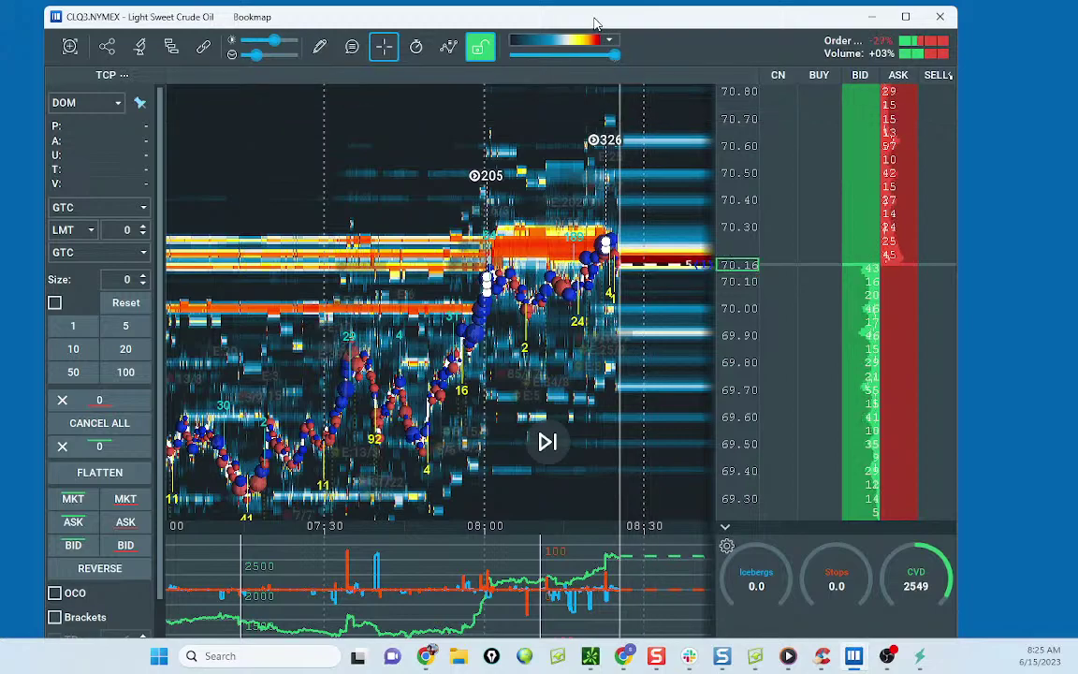
{"action": "left_click", "coordinate": [429, 652]}
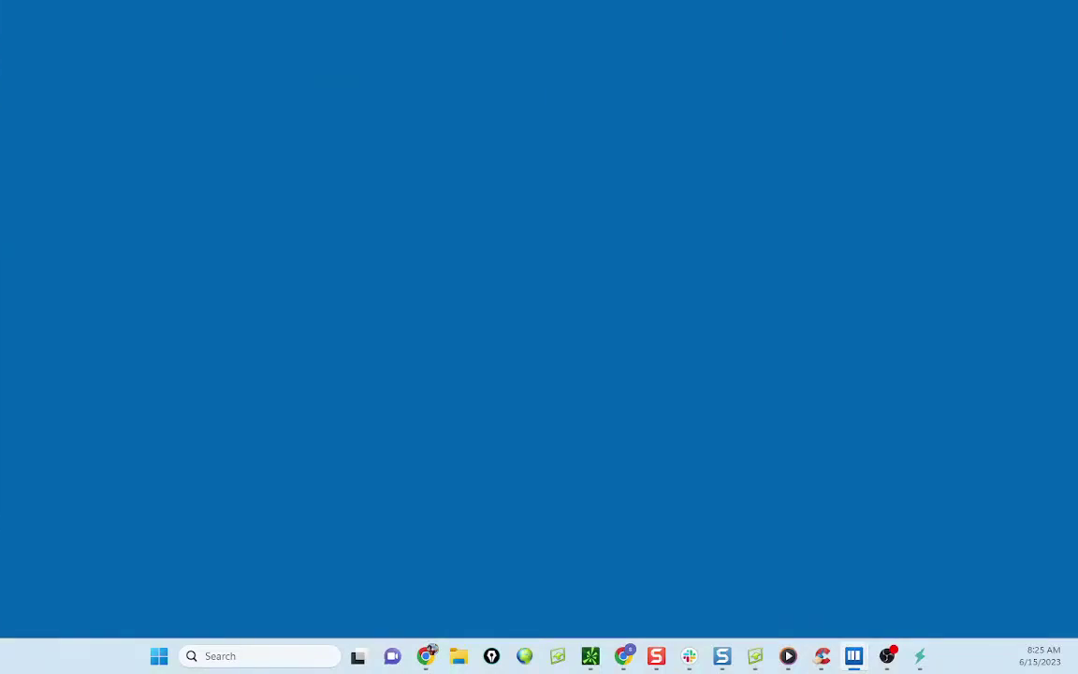
{"action": "left_click", "coordinate": [428, 652]}
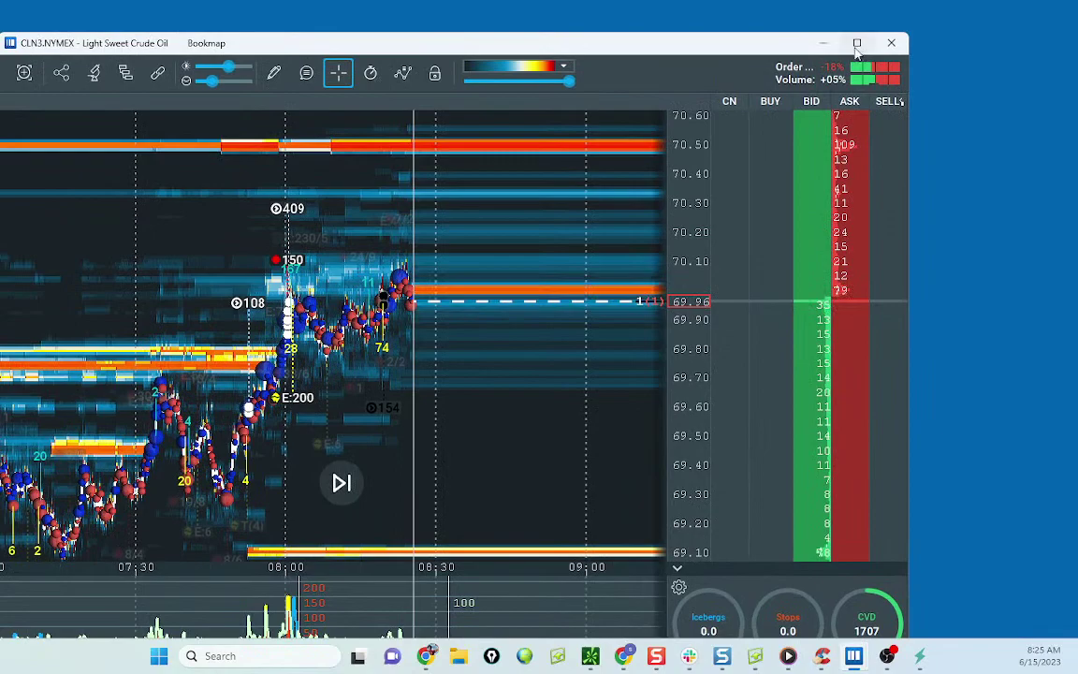
{"action": "left_click", "coordinate": [856, 44]}
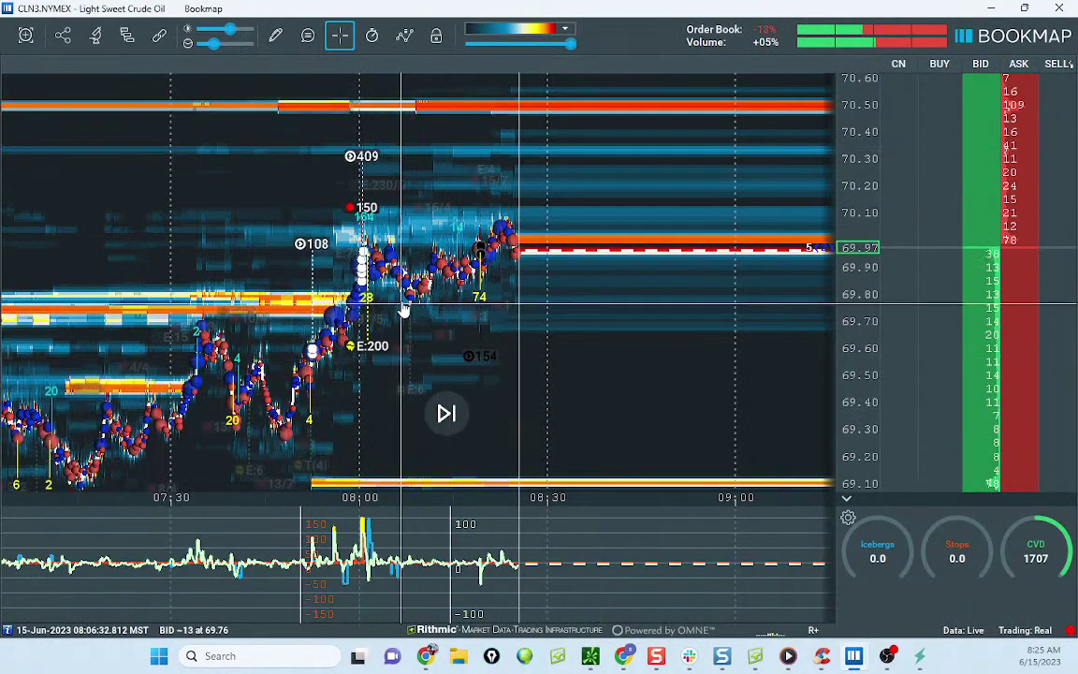
Step: Circle the 08:00 spike in the CLN3 indicator pane, mark the price range with lines at about 69.80 and 70.05, and clear the sketches
{"action": "scroll", "coordinate": [827, 256], "scroll_direction": "down", "scroll_amount": 1}
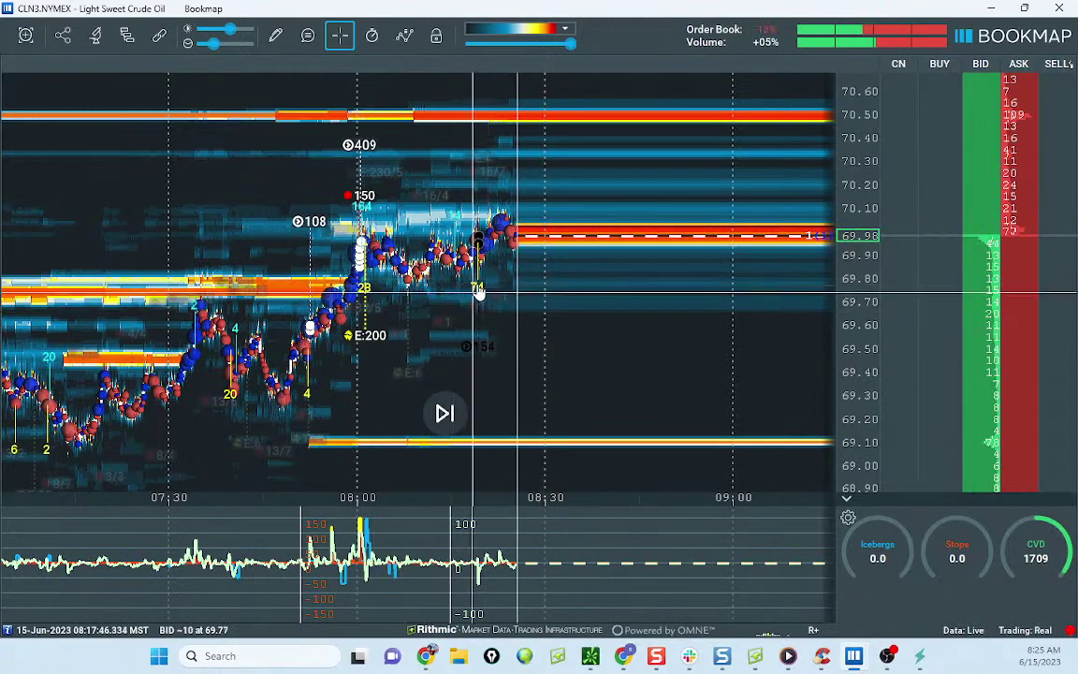
{"action": "scroll", "coordinate": [840, 290], "scroll_direction": "up", "scroll_amount": 1}
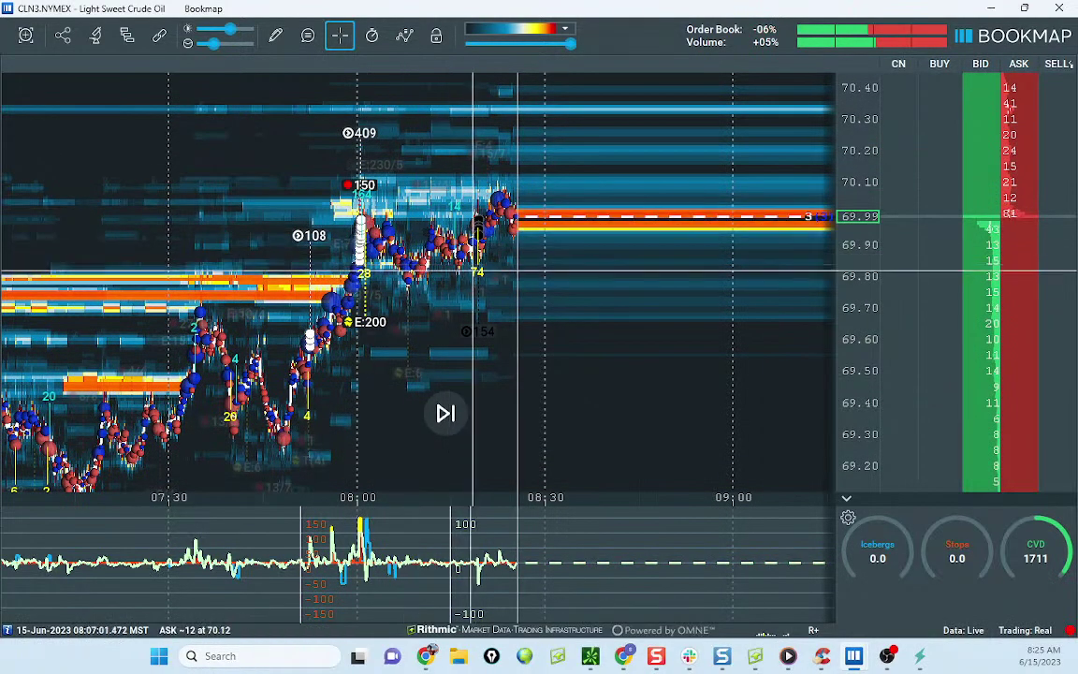
{"action": "left_click_drag", "start_coordinate": [308, 313], "coordinate": [563, 361]}
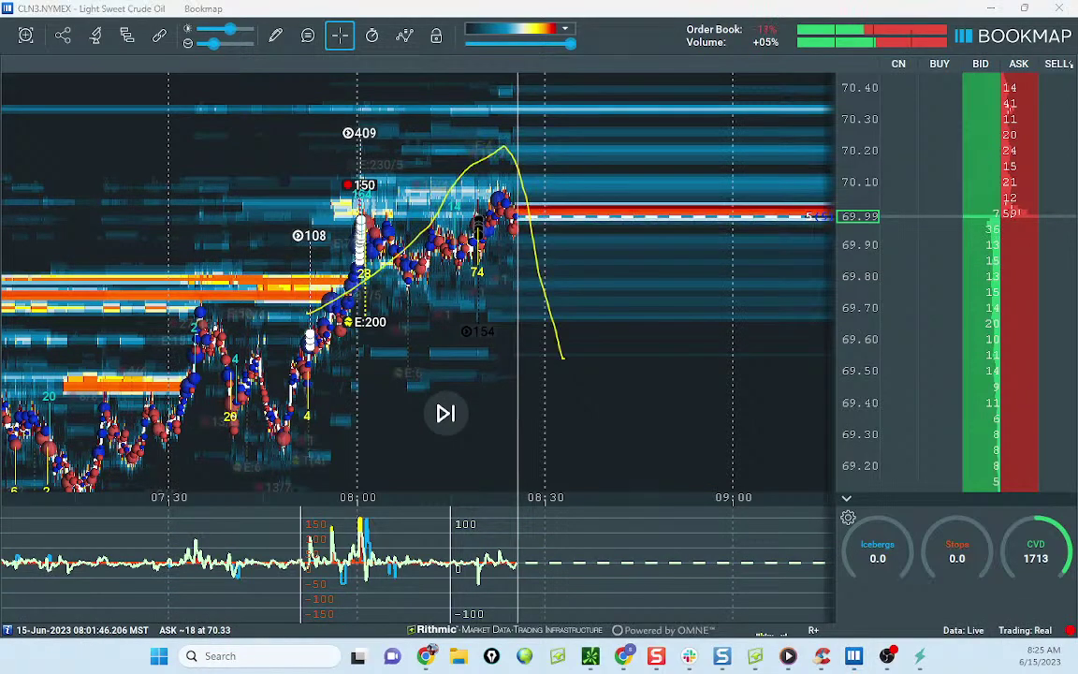
{"action": "left_click_drag", "start_coordinate": [383, 508], "coordinate": [396, 533]}
{"action": "left_click_drag", "start_coordinate": [356, 274], "coordinate": [559, 275]}
{"action": "left_click_drag", "start_coordinate": [321, 195], "coordinate": [664, 198]}
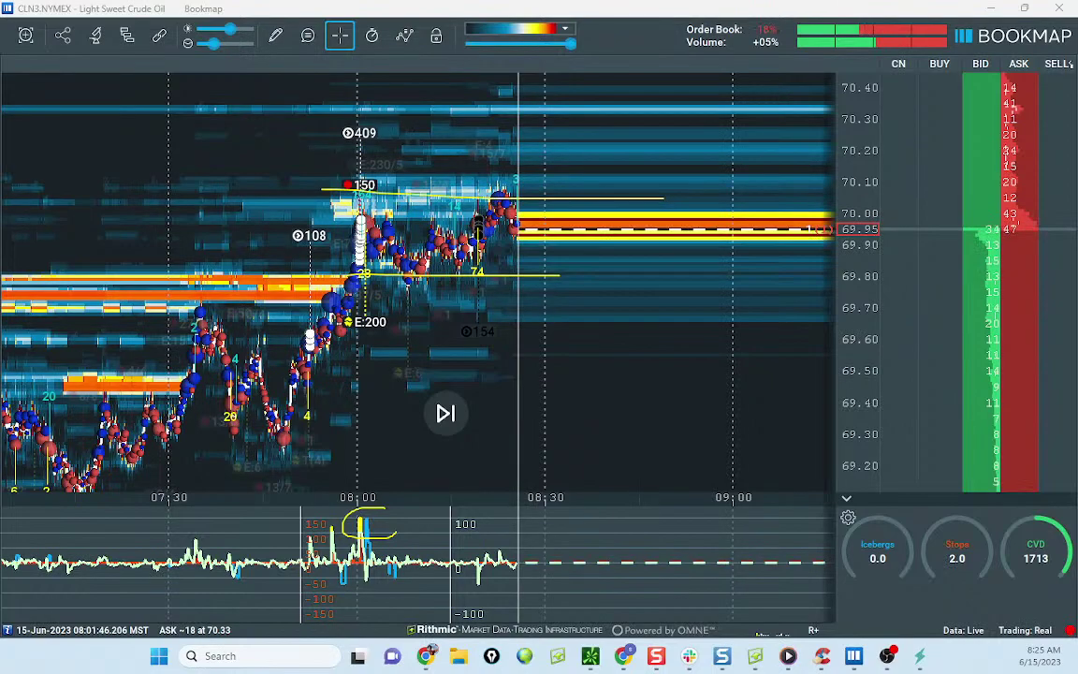
{"action": "key", "text": "Escape"}
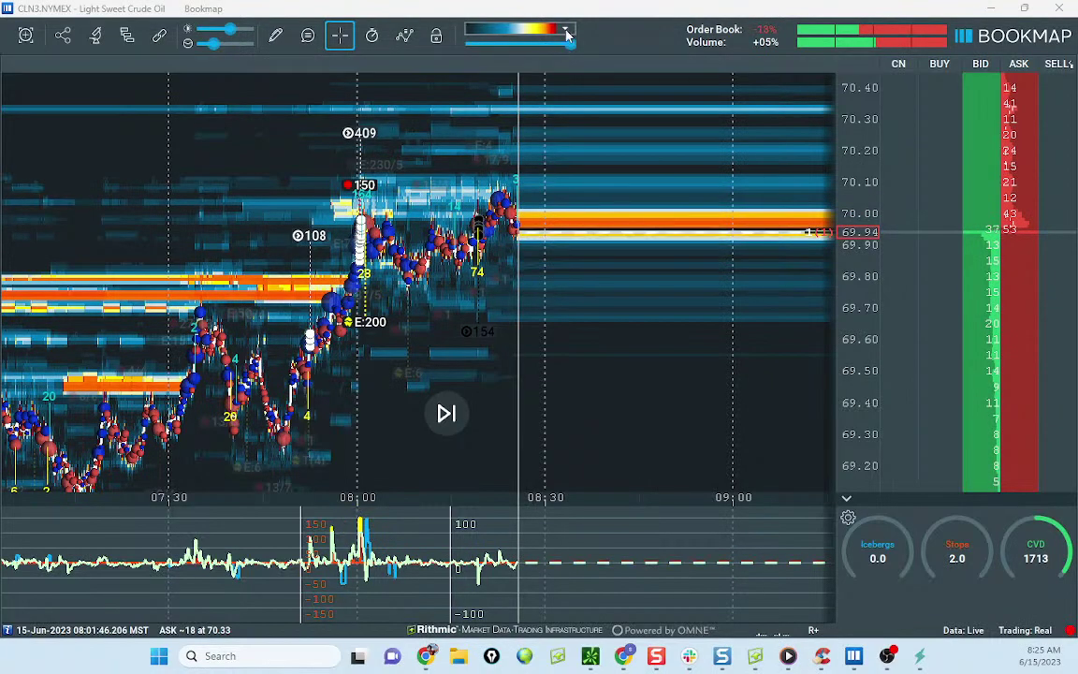
Step: Move the CLN3 window off this screen, bring back the maximised NQU3 heatmap, and place the CLQ3 crude oil window over it
{"action": "left_click_drag", "start_coordinate": [565, 6], "coordinate": [564, 0]}
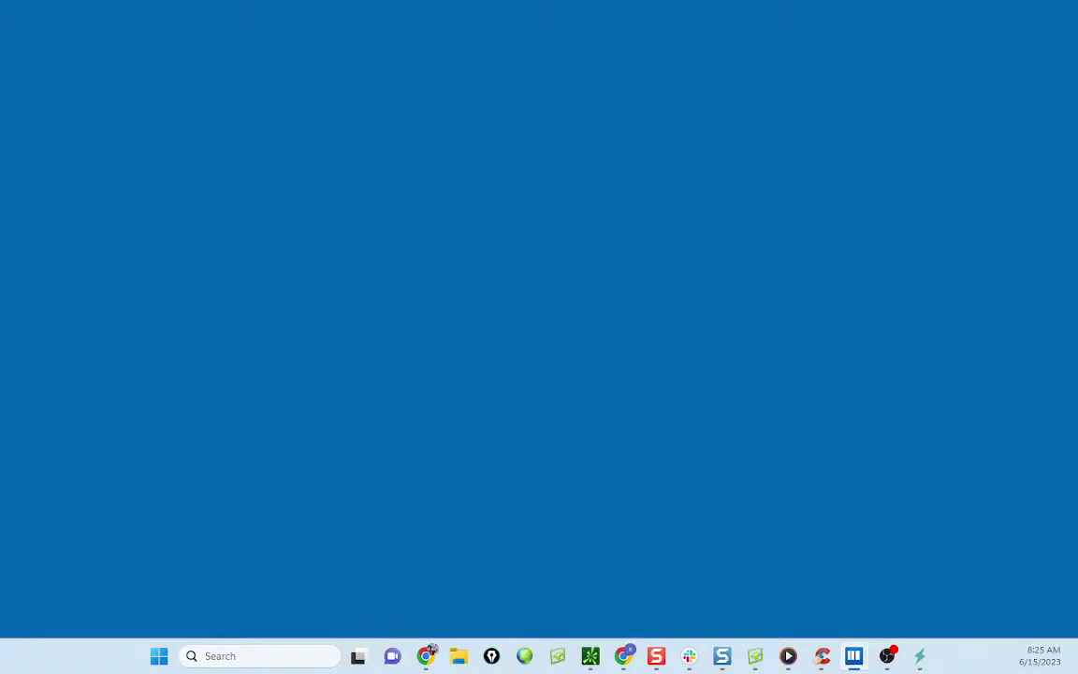
{"action": "left_click_drag", "start_coordinate": [0, 176], "coordinate": [749, 56]}
{"action": "left_click", "coordinate": [940, 56]}
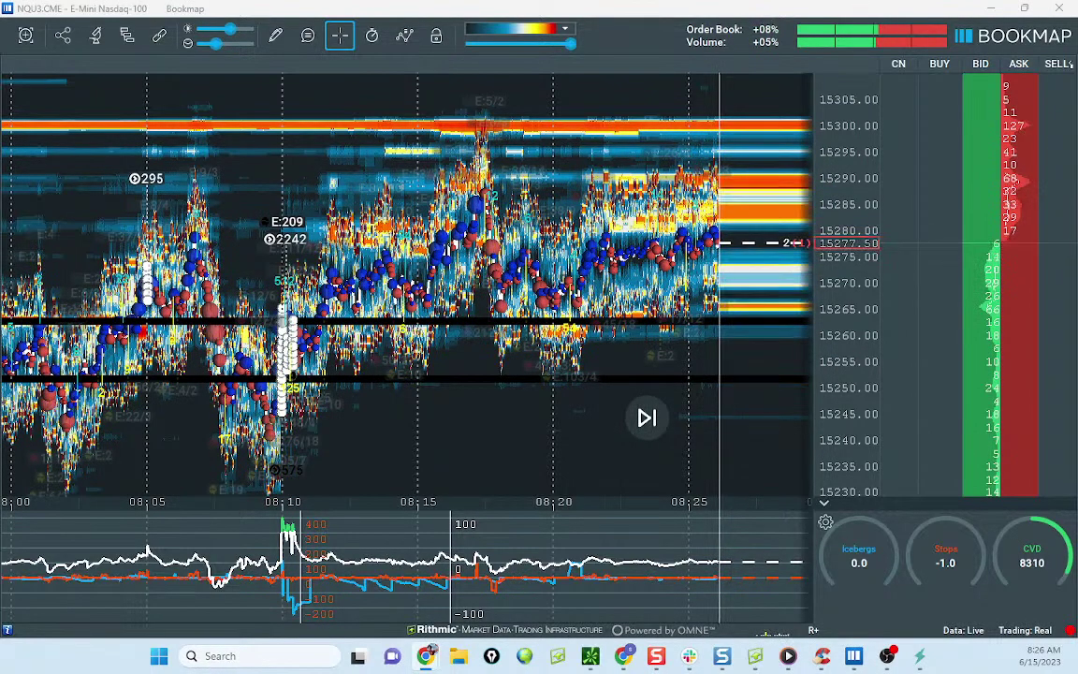
{"action": "left_click_drag", "start_coordinate": [0, 0], "coordinate": [198, 39]}
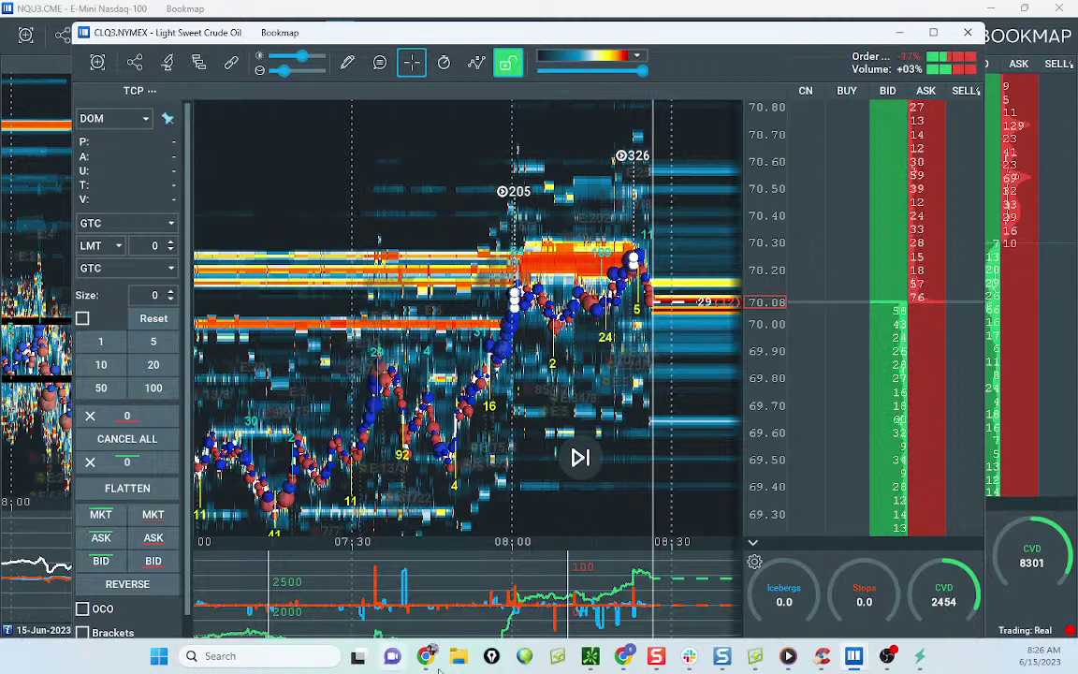
Step: Move the CLQ3 window off this screen, bring in the CLN3 crude oil heatmap, and maximise it with the 08:00–08:26 action in view
{"action": "left_click_drag", "start_coordinate": [402, 38], "coordinate": [0, 0]}
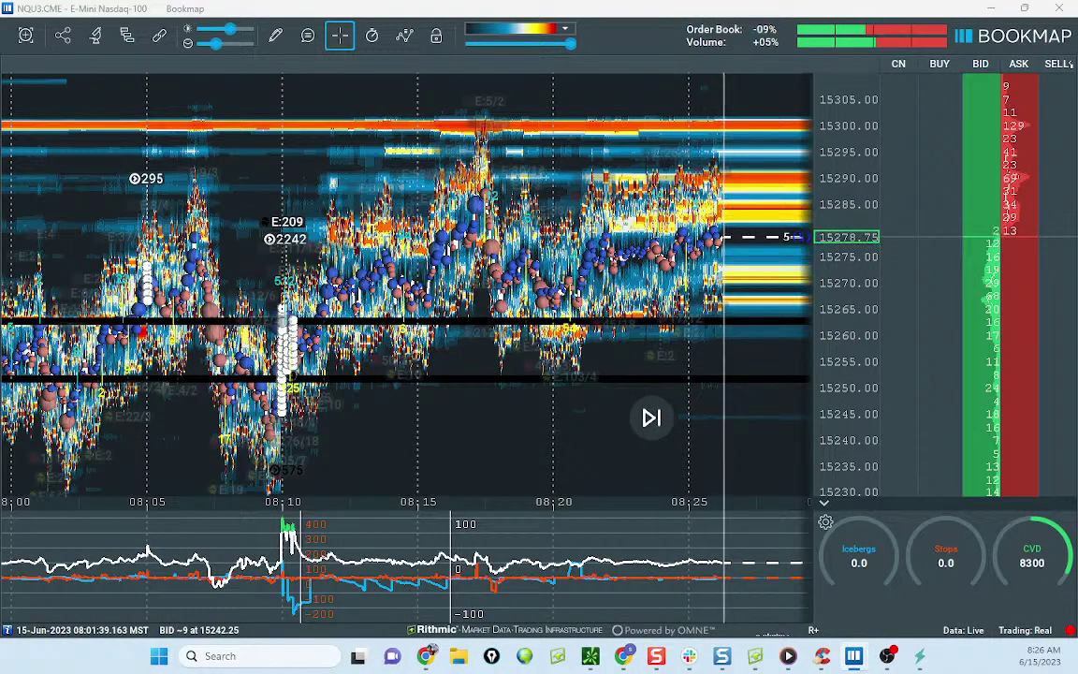
{"action": "left_click_drag", "start_coordinate": [737, 672], "coordinate": [498, 35]}
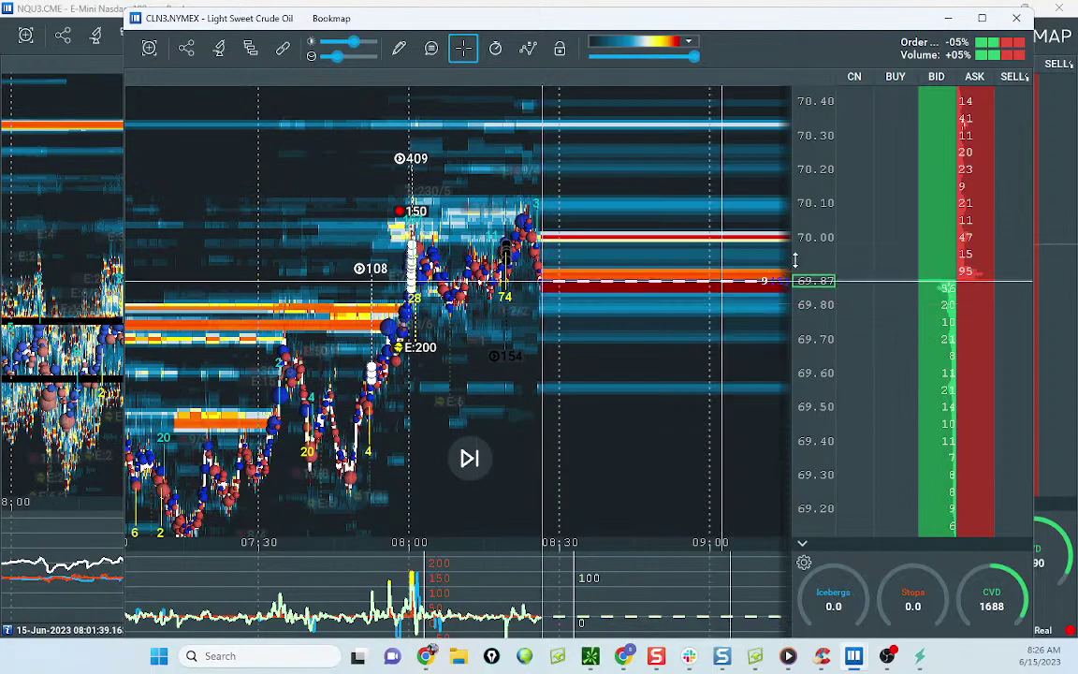
{"action": "scroll", "coordinate": [681, 283], "scroll_direction": "down", "scroll_amount": 3}
{"action": "scroll", "coordinate": [804, 183], "scroll_direction": "up", "scroll_amount": 3}
{"action": "left_click_drag", "start_coordinate": [577, 187], "coordinate": [535, 342]}
{"action": "scroll", "coordinate": [536, 343], "scroll_direction": "up", "scroll_amount": 3}
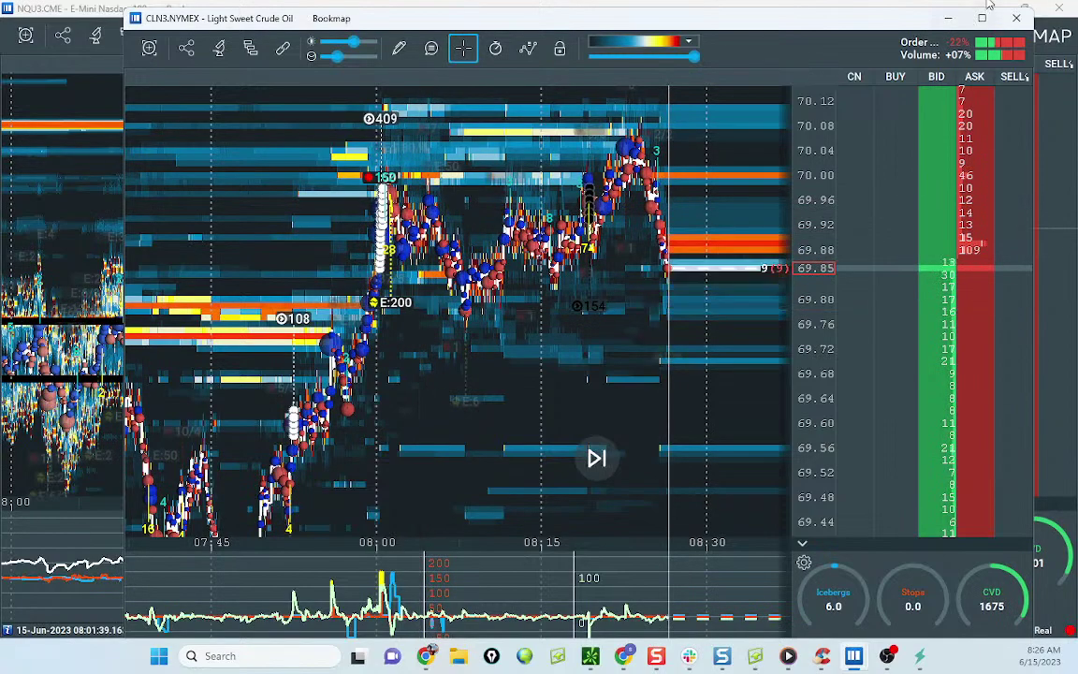
{"action": "left_click", "coordinate": [982, 18]}
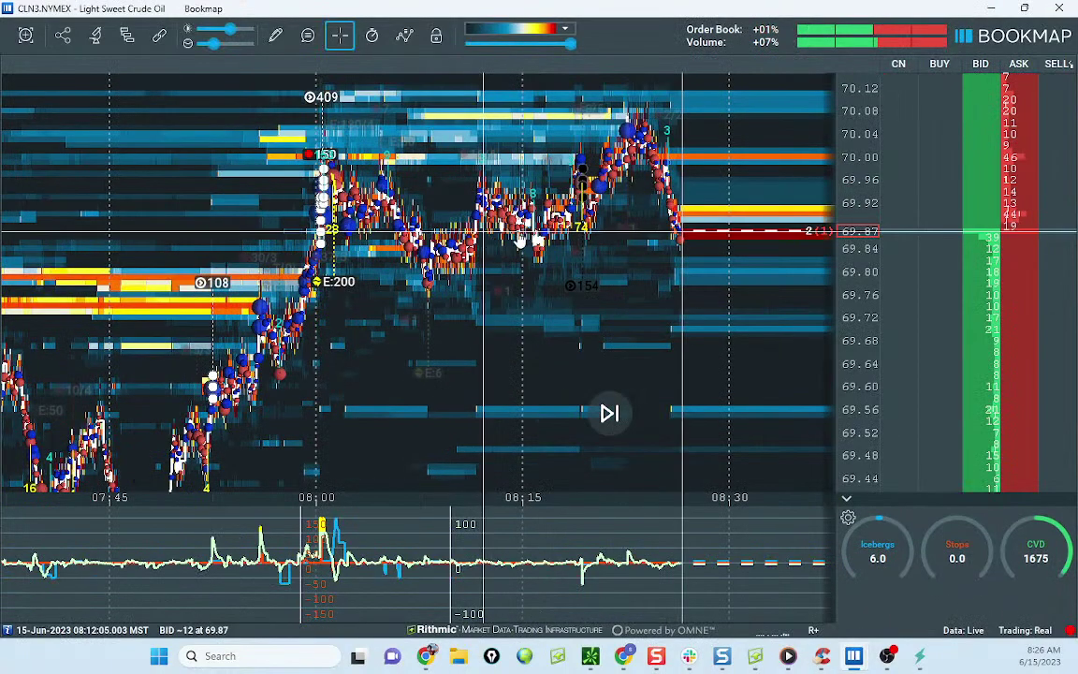
{"action": "scroll", "coordinate": [824, 241], "scroll_direction": "down", "scroll_amount": 2}
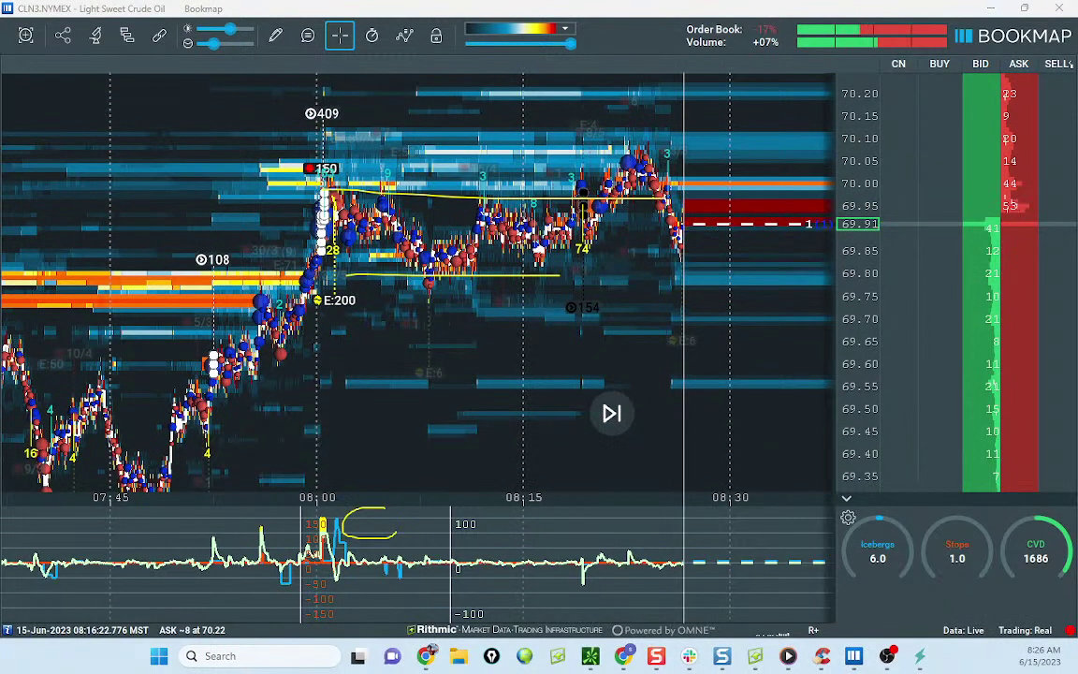
Step: Sketch CLN3 range lines at about 70.00 and 69.83 with a breakout, pullback and second push higher, and clear the sketches
{"action": "key", "text": "e"}
{"action": "left_click_drag", "start_coordinate": [327, 192], "coordinate": [582, 190]}
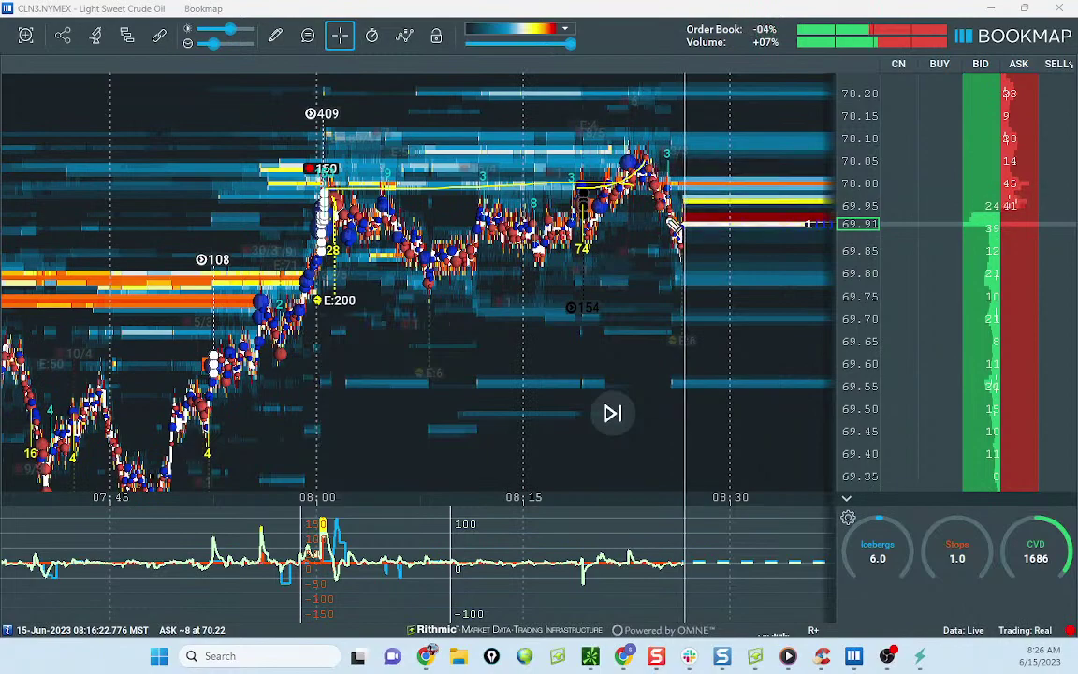
{"action": "mouse_move", "coordinate": [645, 164]}
{"action": "left_mouse_down"}
{"action": "mouse_move", "coordinate": [682, 224]}
{"action": "mouse_move", "coordinate": [715, 152]}
{"action": "left_mouse_up"}
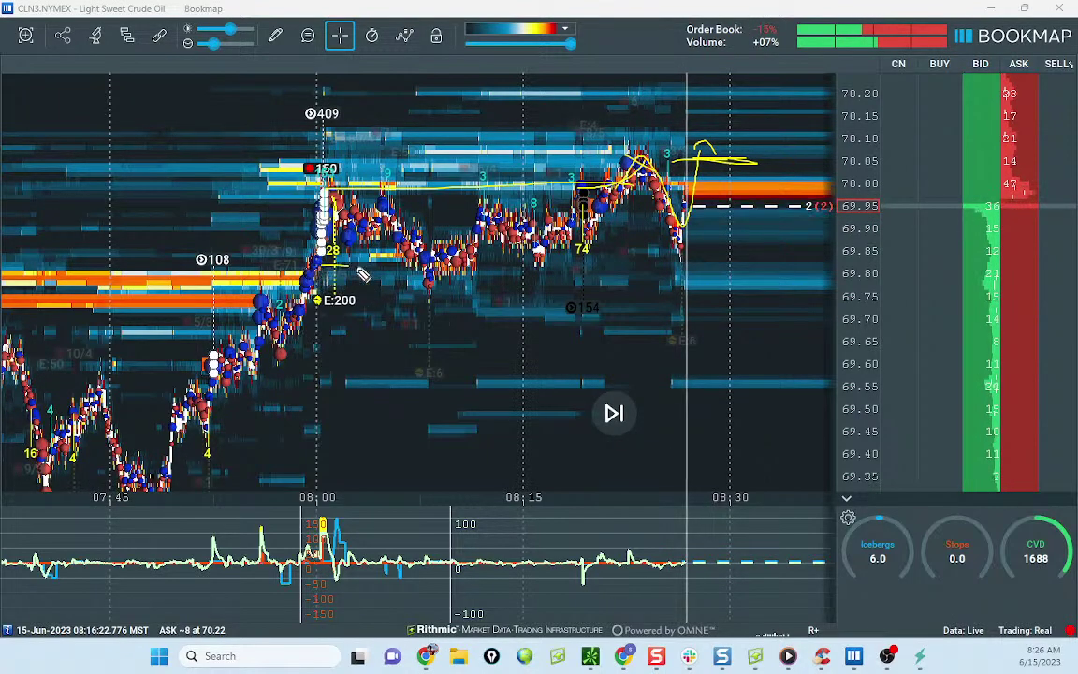
{"action": "left_click_drag", "start_coordinate": [323, 266], "coordinate": [689, 261]}
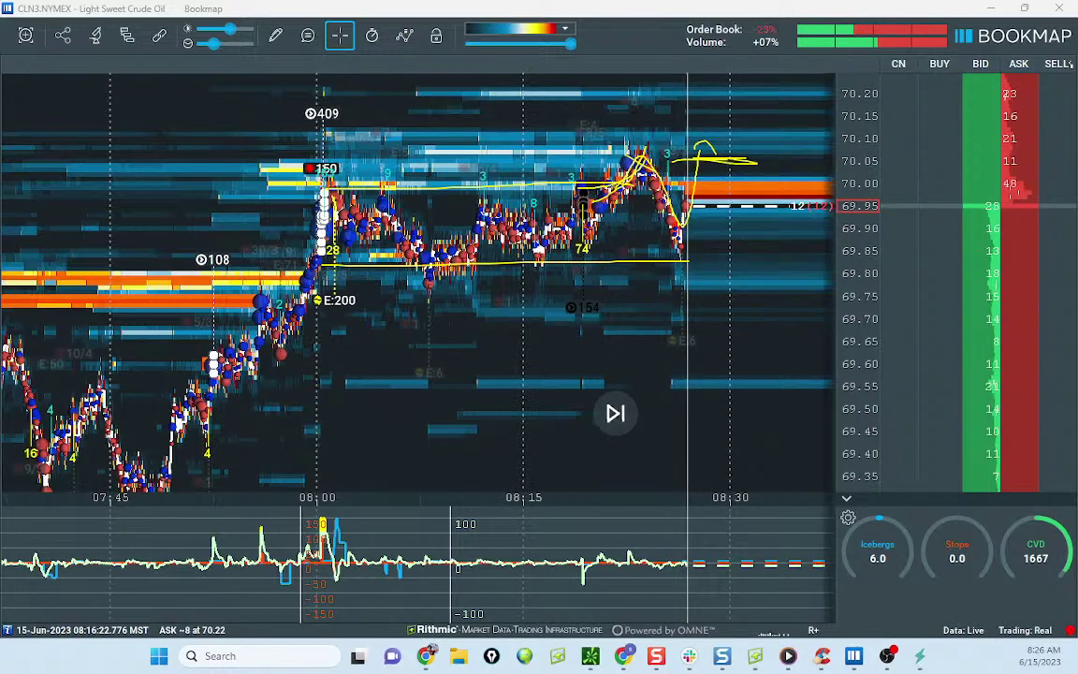
{"action": "key", "text": "Escape"}
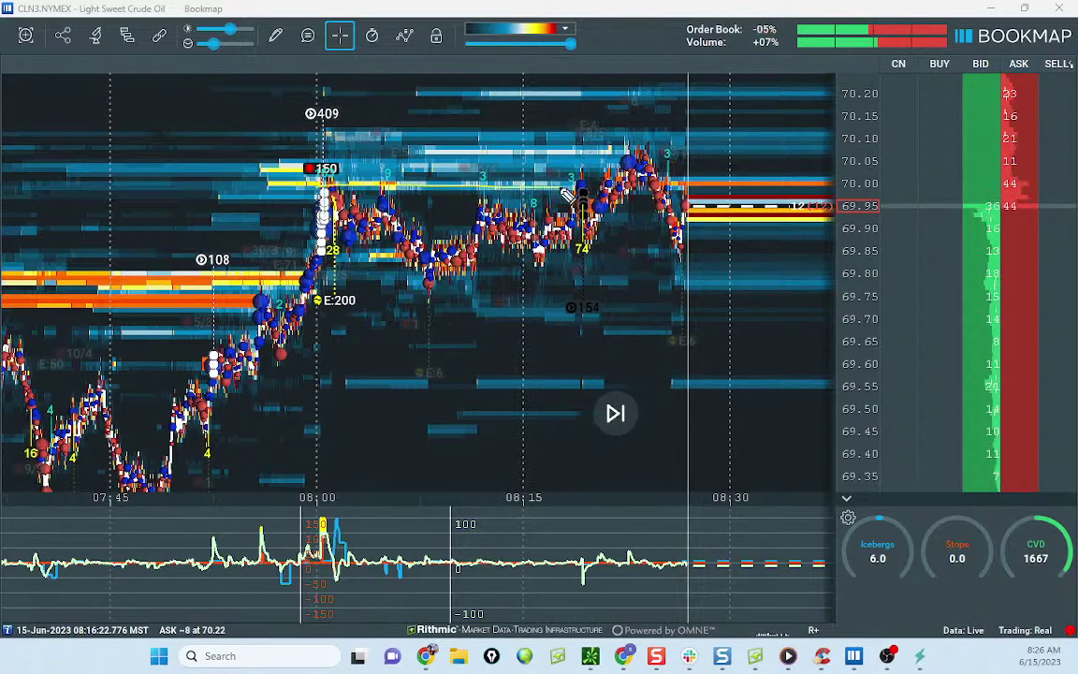
Step: Sketch CLN3 range lines at about 70.00 and 69.80, the breakout, pullback and rally path, and an X below the range
{"action": "left_click_drag", "start_coordinate": [321, 282], "coordinate": [633, 272]}
{"action": "left_click_drag", "start_coordinate": [584, 194], "coordinate": [639, 145]}
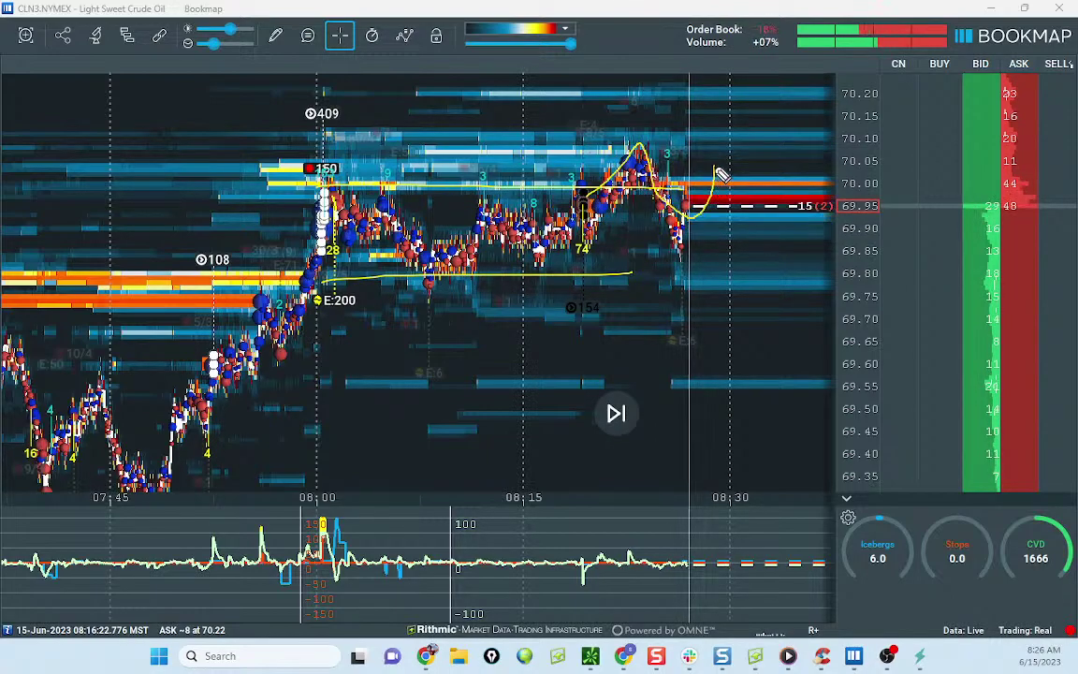
{"action": "left_click_drag", "start_coordinate": [723, 155], "coordinate": [735, 162]}
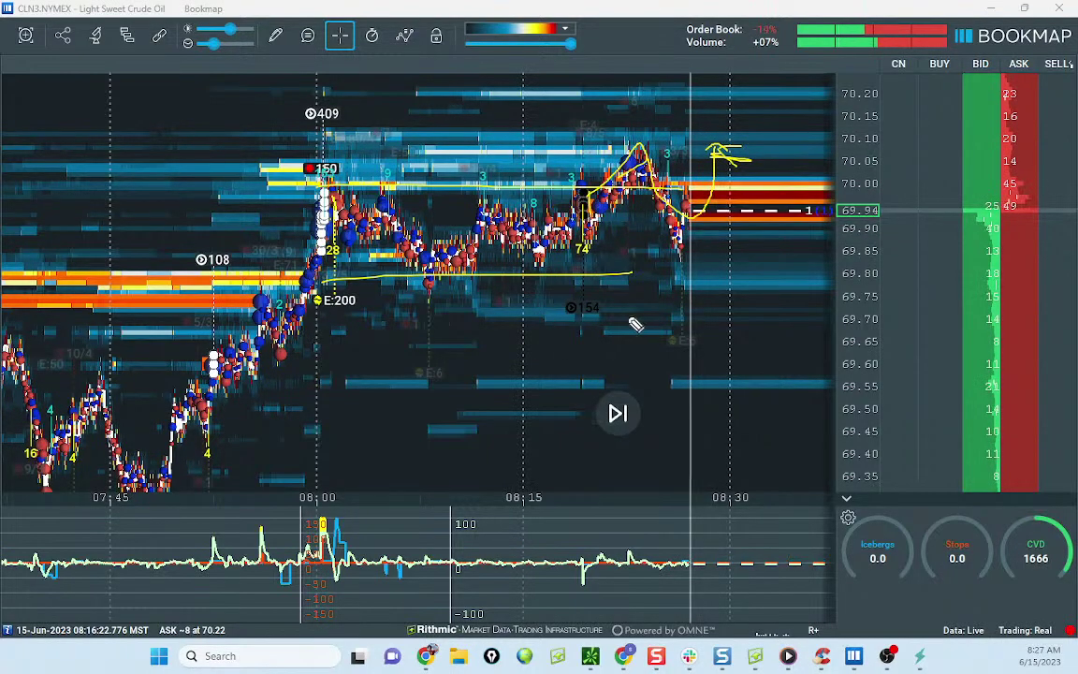
{"action": "left_click_drag", "start_coordinate": [594, 303], "coordinate": [606, 301]}
{"action": "left_click_drag", "start_coordinate": [606, 284], "coordinate": [587, 301]}
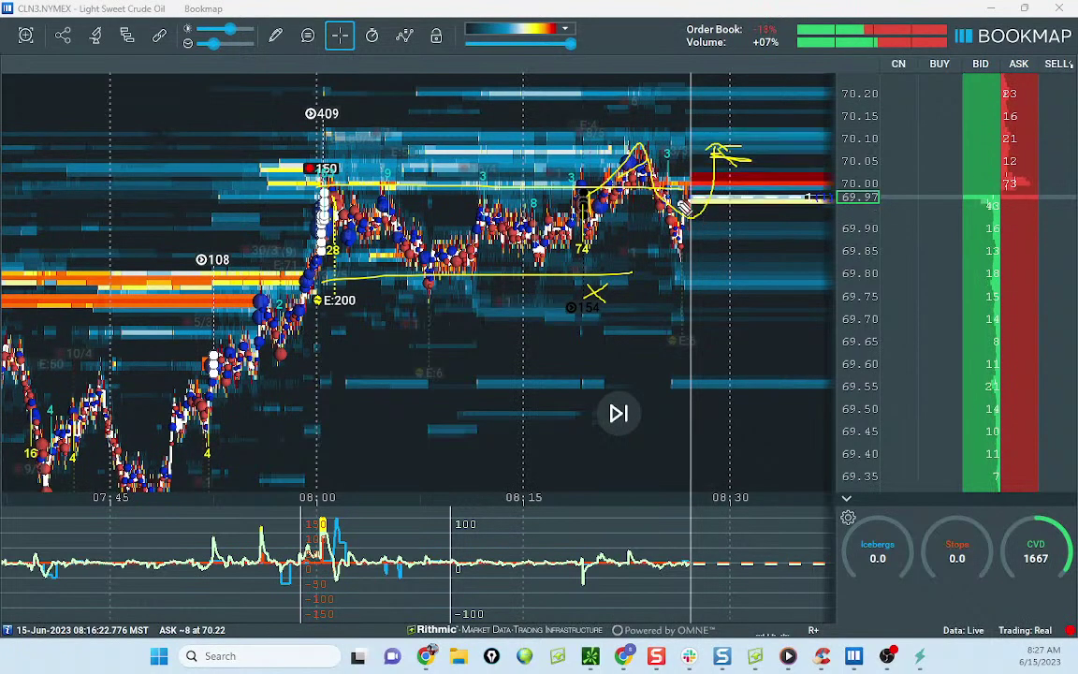
{"action": "left_click_drag", "start_coordinate": [632, 174], "coordinate": [737, 151]}
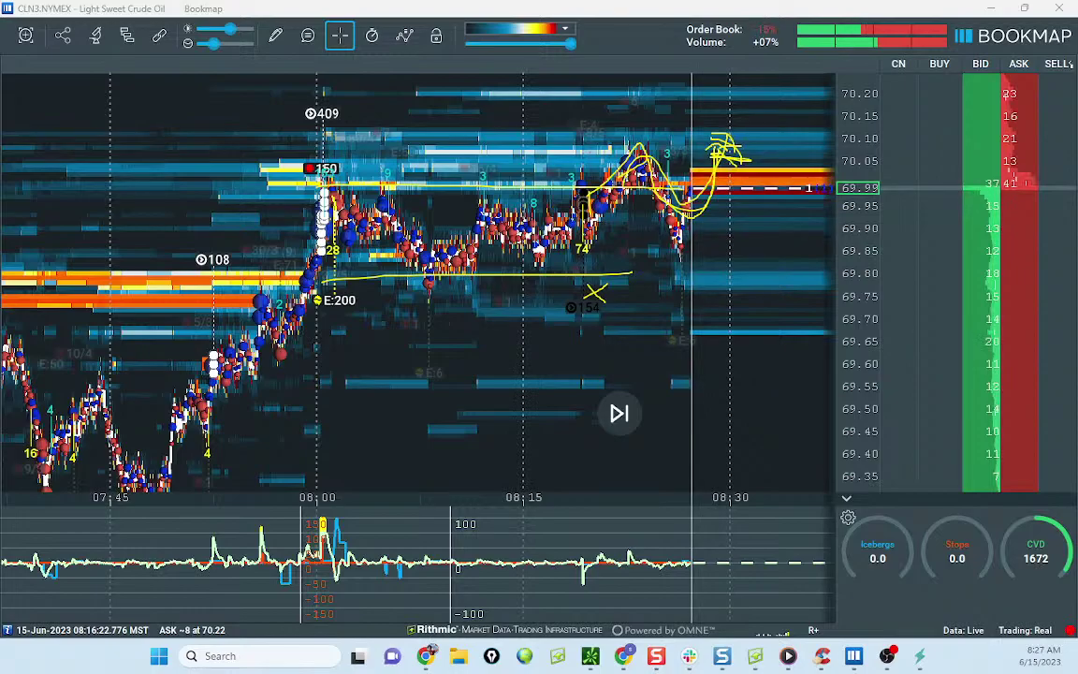
{"action": "key", "text": "Escape"}
Step: Move the CLN3 window off this screen and examine recent NQU3 price action between the black zone lines and the 15300 liquidity
{"action": "mouse_move", "coordinate": [661, 25]}
{"action": "left_mouse_down"}
{"action": "mouse_move", "coordinate": [669, 256]}
{"action": "mouse_move", "coordinate": [458, 298]}
{"action": "mouse_move", "coordinate": [0, 299]}
{"action": "left_mouse_up"}
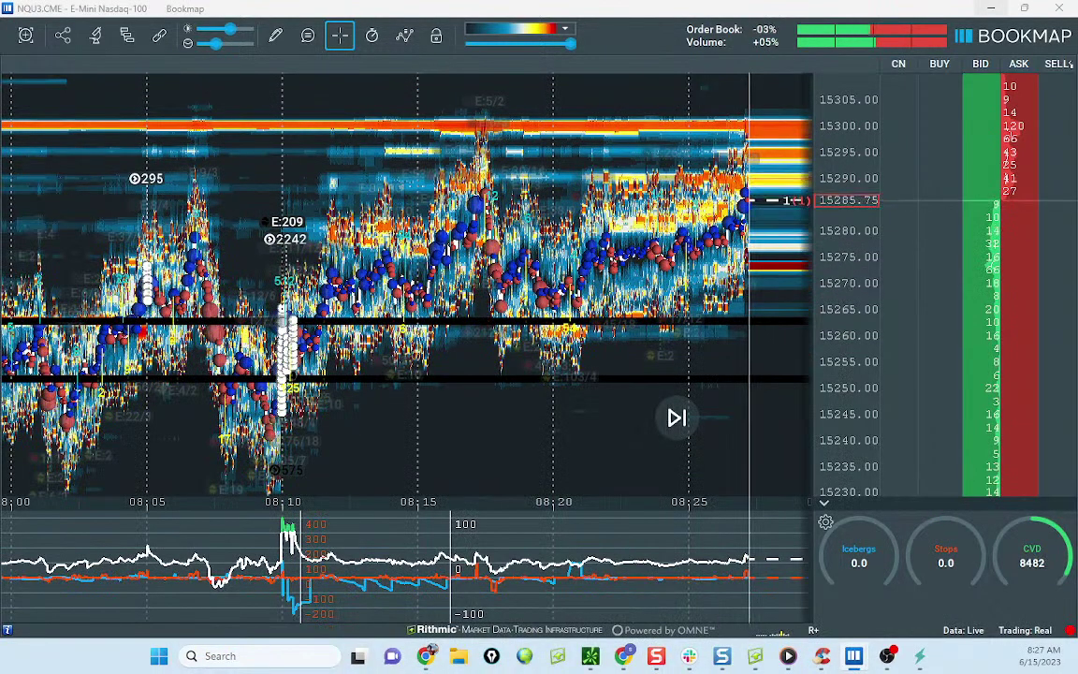
{"action": "left_click_drag", "start_coordinate": [810, 224], "coordinate": [609, 236]}
{"action": "scroll", "coordinate": [850, 234], "scroll_direction": "up", "scroll_amount": 1}
{"action": "scroll", "coordinate": [775, 219], "scroll_direction": "down", "scroll_amount": 1}
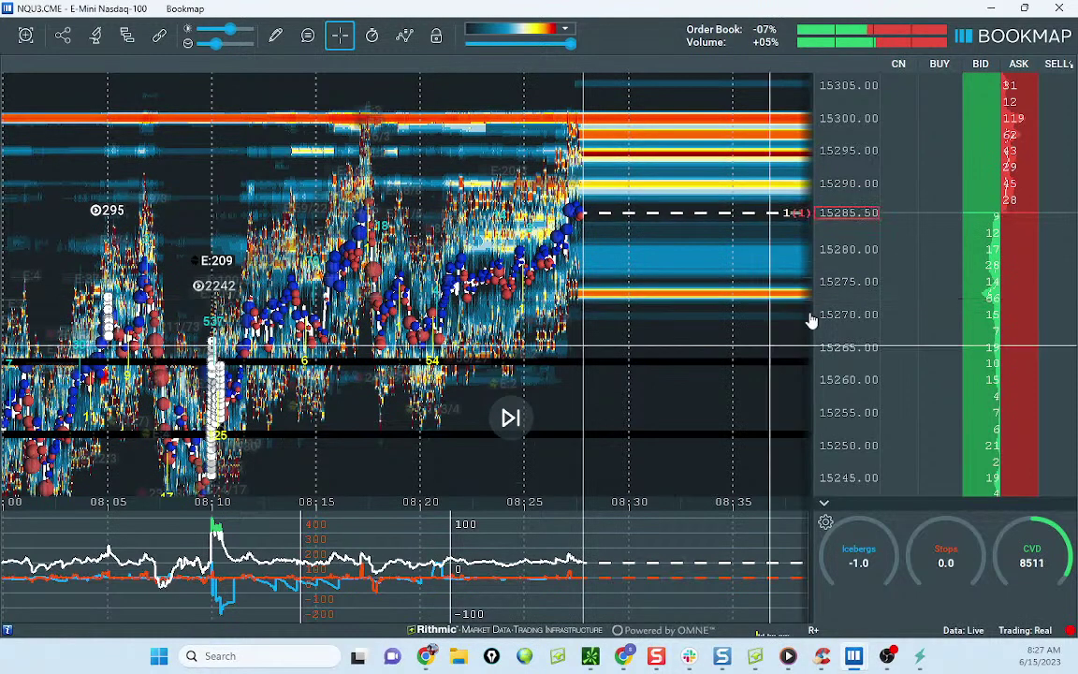
{"action": "scroll", "coordinate": [954, 286], "scroll_direction": "down", "scroll_amount": 2}
{"action": "left_click_drag", "start_coordinate": [628, 283], "coordinate": [567, 279]}
{"action": "scroll", "coordinate": [571, 281], "scroll_direction": "down", "scroll_amount": 3}
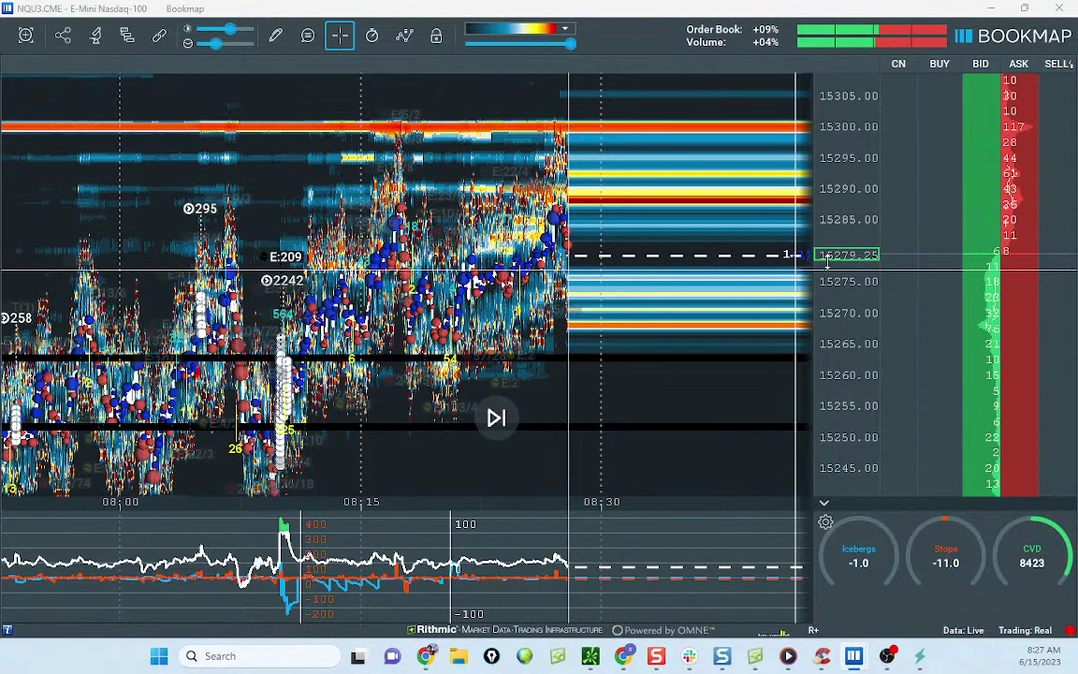
{"action": "scroll", "coordinate": [812, 262], "scroll_direction": "down", "scroll_amount": 1}
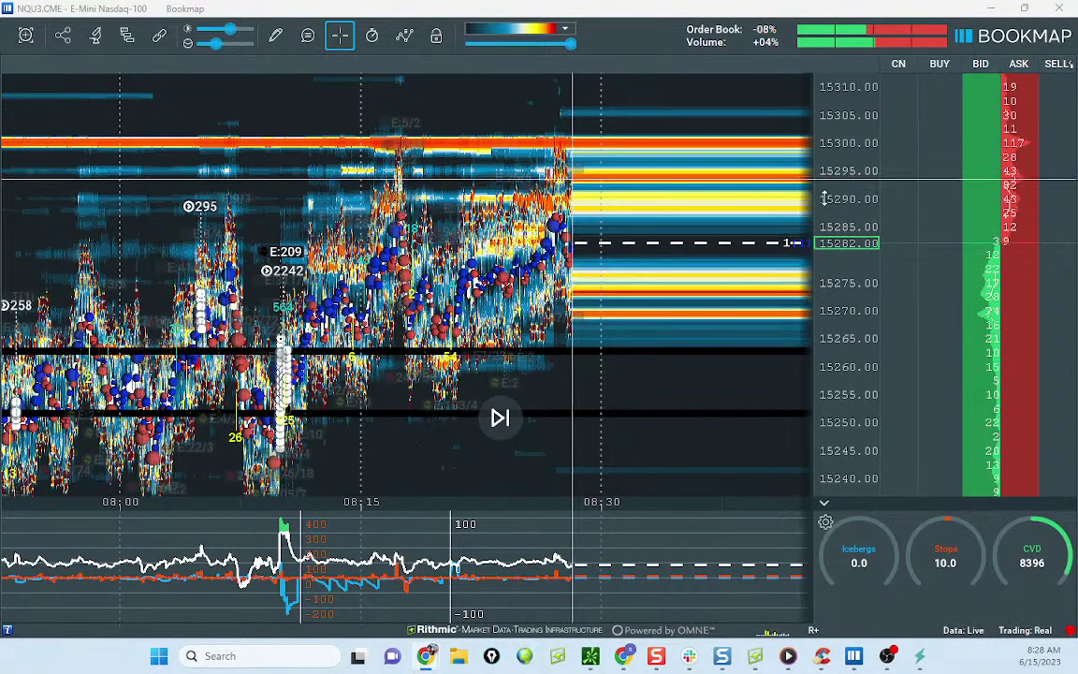
{"action": "scroll", "coordinate": [827, 196], "scroll_direction": "up", "scroll_amount": 2}
{"action": "left_click_drag", "start_coordinate": [522, 322], "coordinate": [296, 273]}
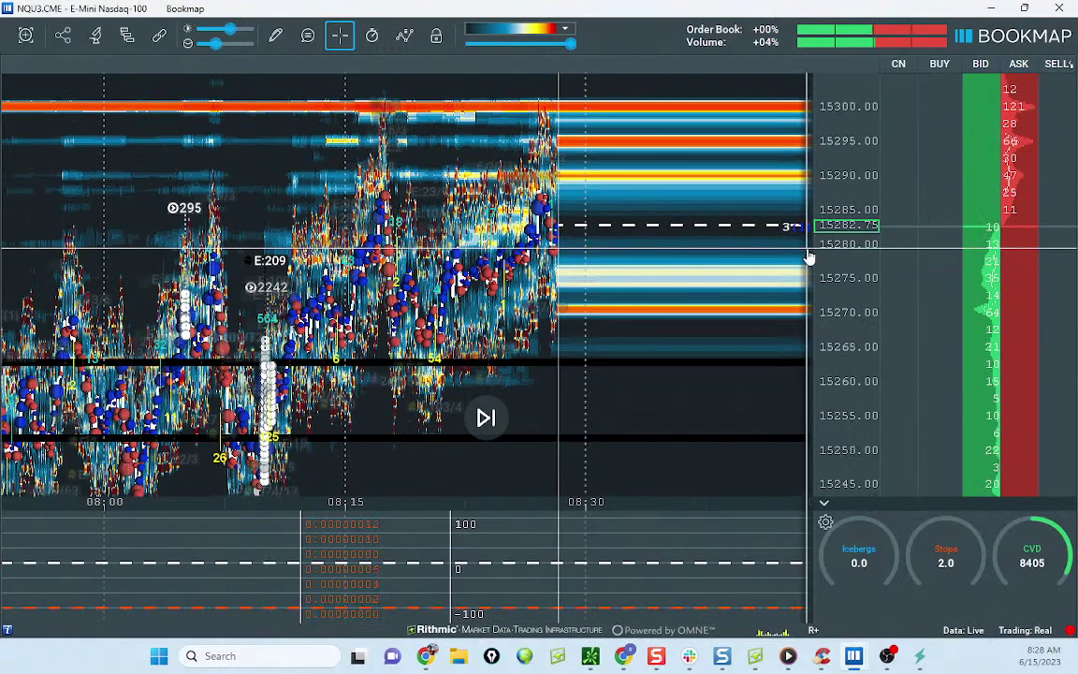
Step: Check the long 1ATR validation price and the 1 ATR short entry price on the NQ sheet of ATR Reversion Calcs, and return to Bookmap
{"action": "left_click", "coordinate": [623, 655]}
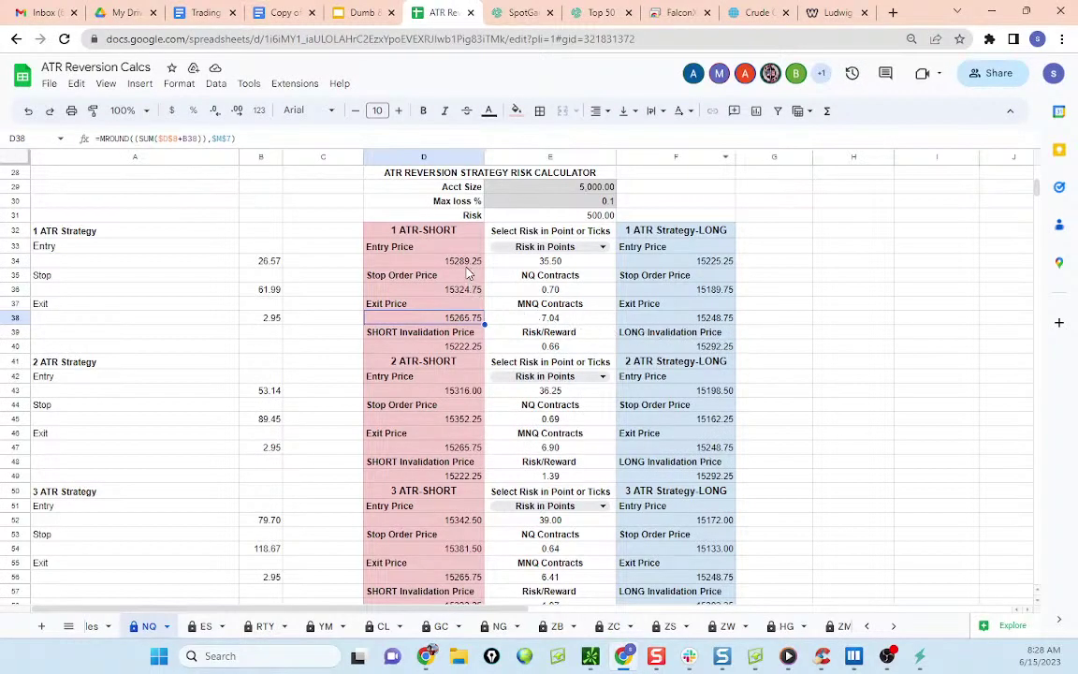
{"action": "scroll", "coordinate": [633, 306], "scroll_direction": "up", "scroll_amount": 10}
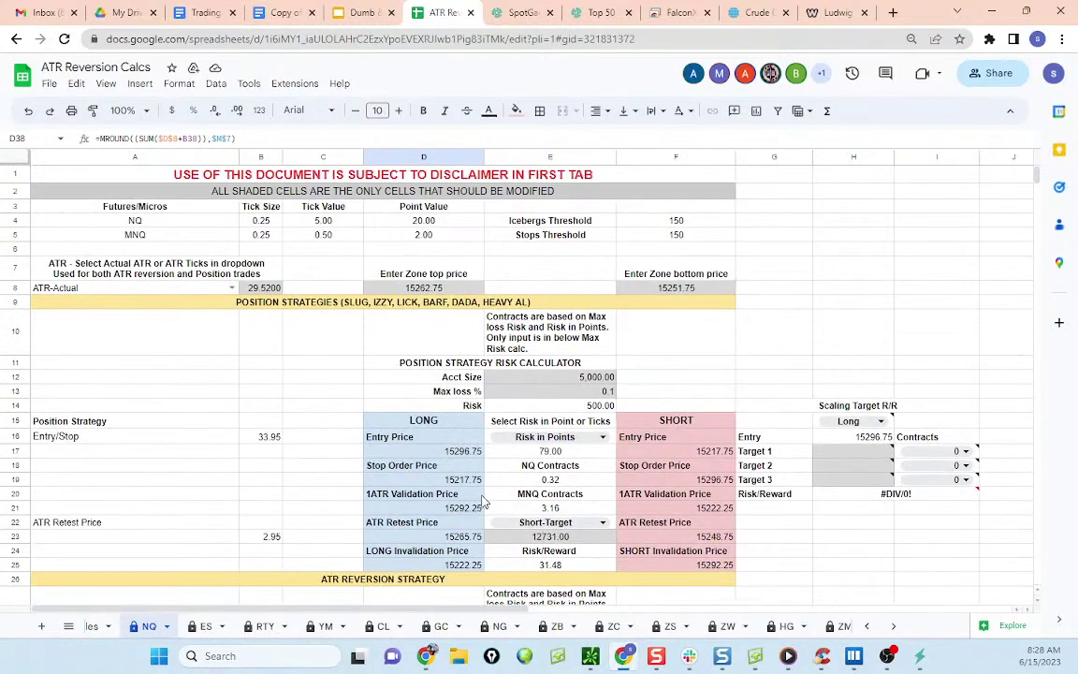
{"action": "left_click", "coordinate": [473, 511]}
{"action": "scroll", "coordinate": [440, 465], "scroll_direction": "down", "scroll_amount": 5}
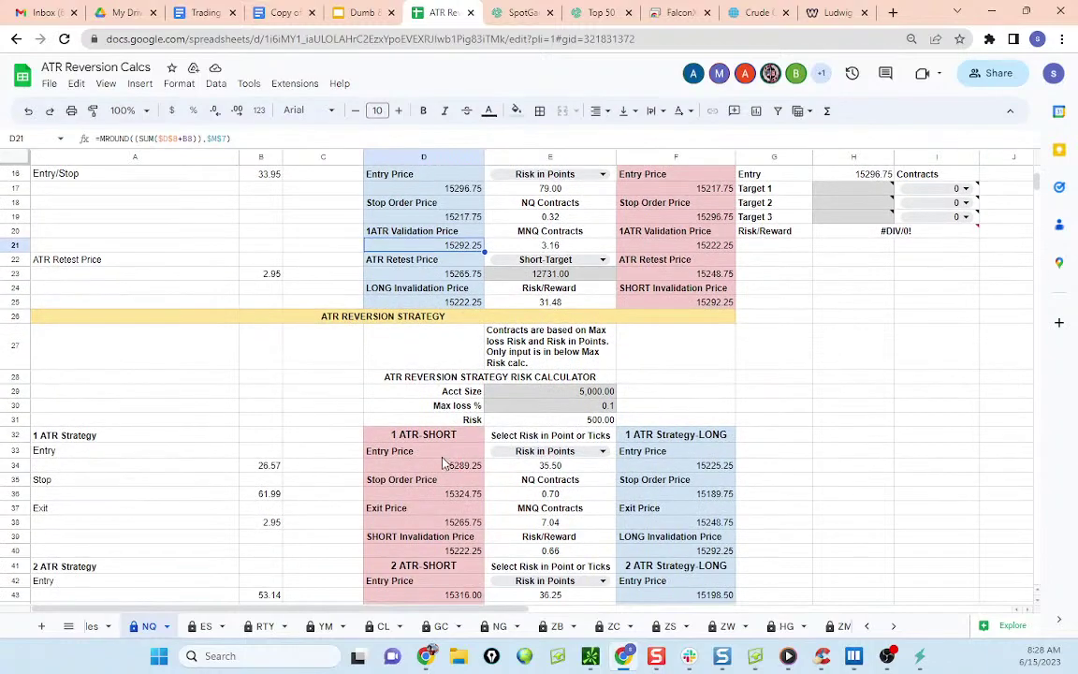
{"action": "left_click", "coordinate": [455, 470]}
{"action": "scroll", "coordinate": [468, 393], "scroll_direction": "up", "scroll_amount": 4}
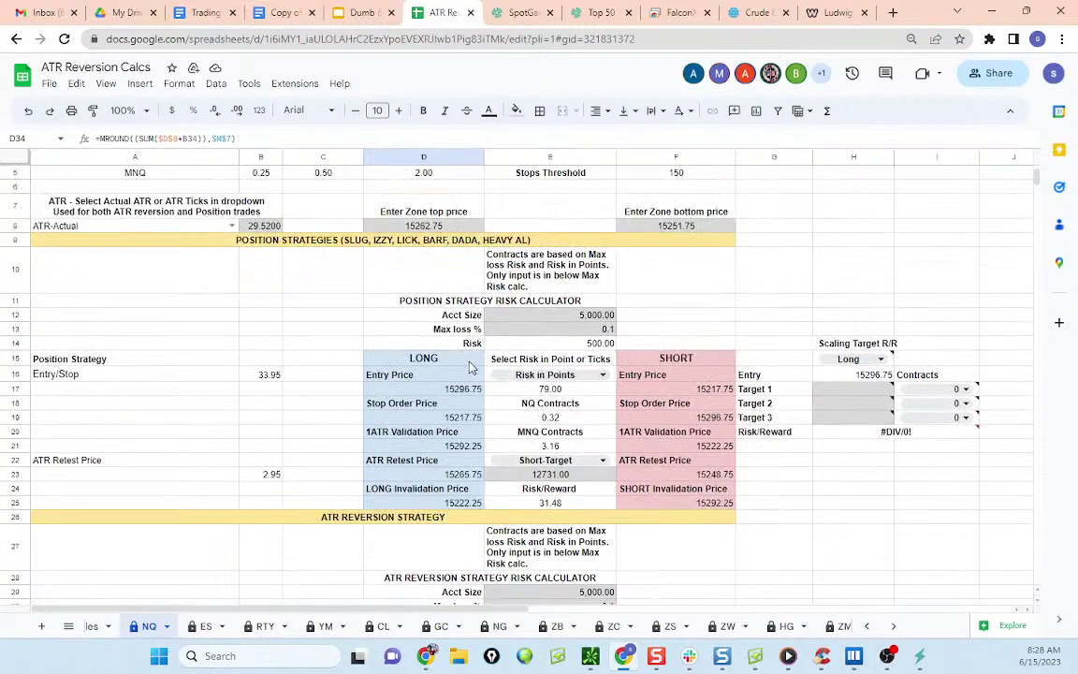
{"action": "left_click", "coordinate": [477, 447]}
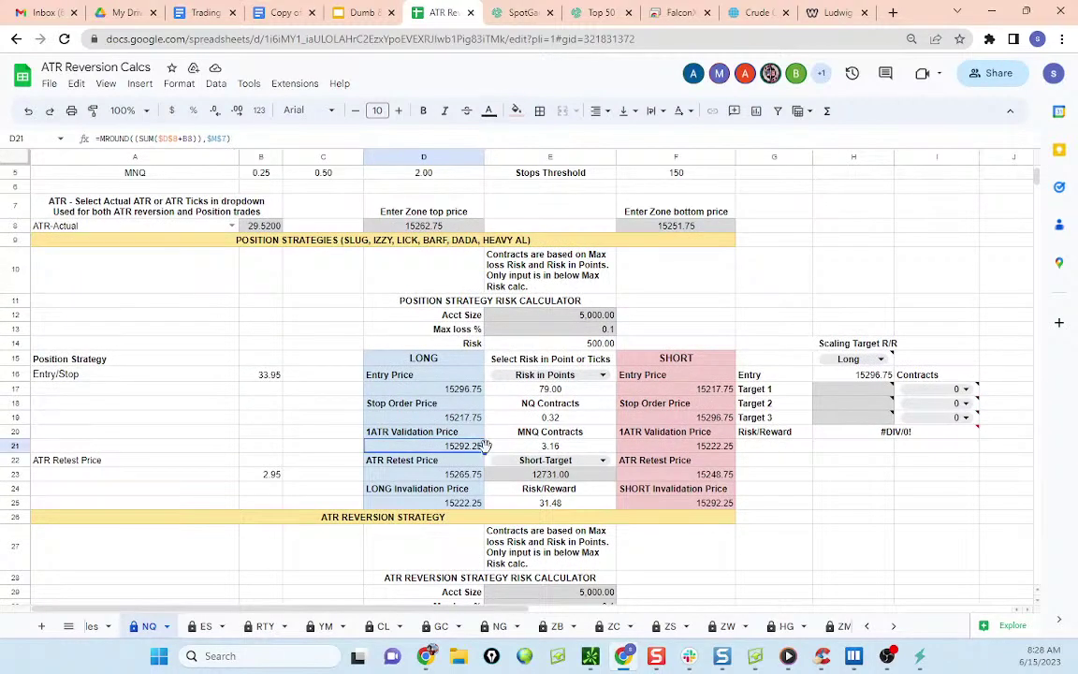
{"action": "left_click", "coordinate": [992, 13]}
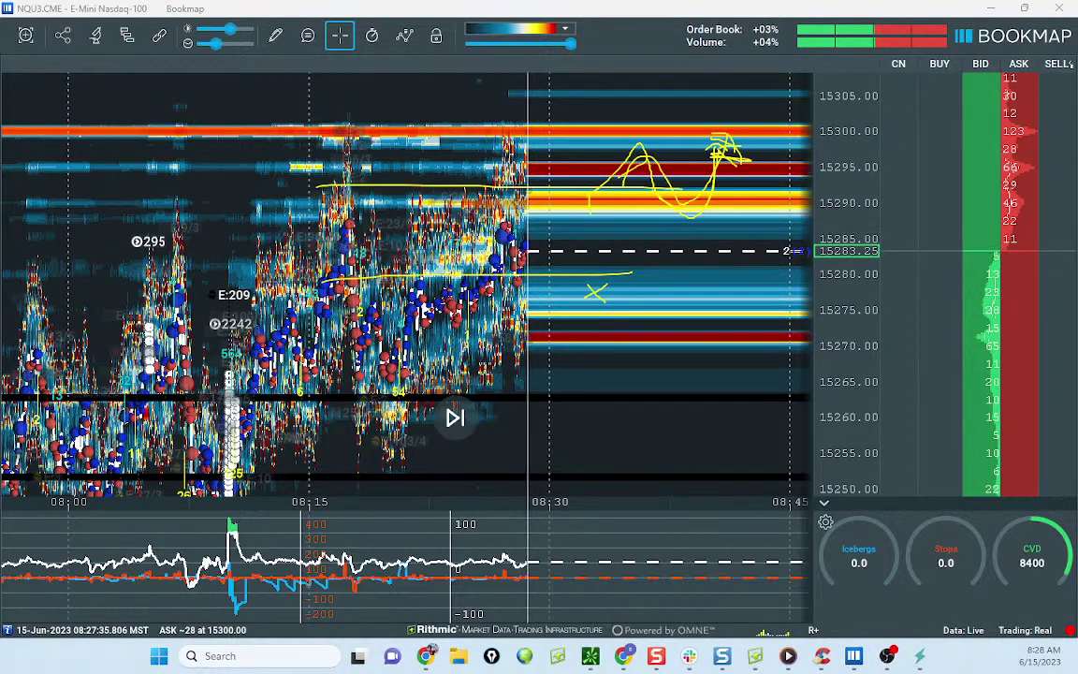
Step: Replace the old sketches on NQU3 with a path rallying from the zone, retesting its upper line and rising above 15300, and clear it
{"action": "key", "text": "e"}
{"action": "mouse_move", "coordinate": [286, 392]}
{"action": "left_mouse_down"}
{"action": "mouse_move", "coordinate": [550, 187]}
{"action": "mouse_move", "coordinate": [657, 404]}
{"action": "mouse_move", "coordinate": [706, 125]}
{"action": "left_mouse_up"}
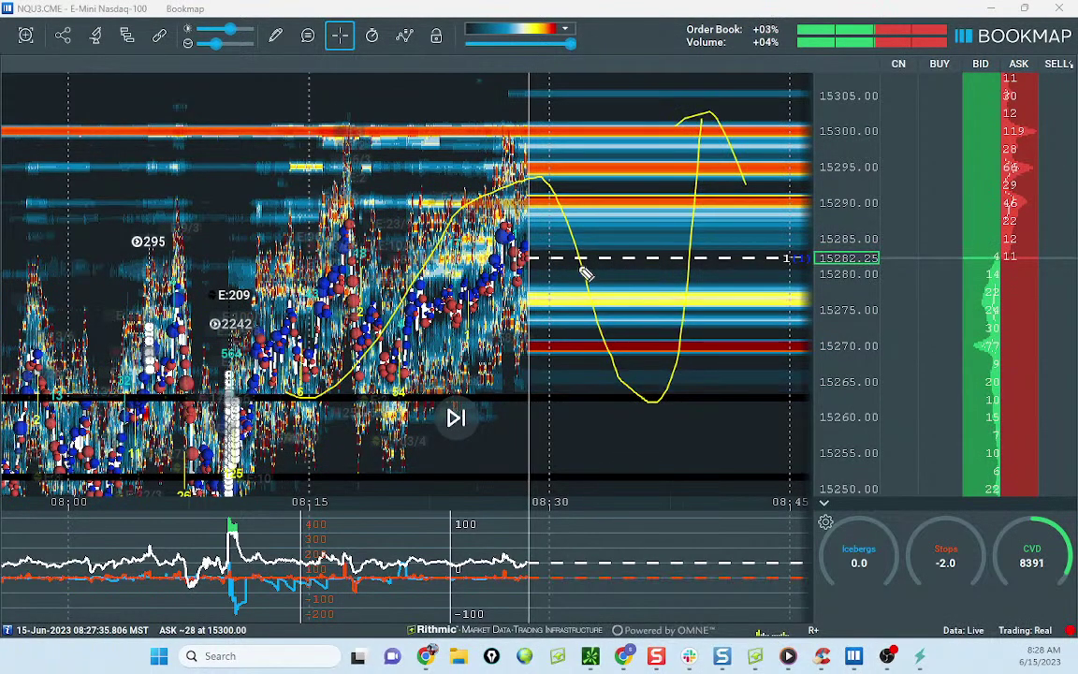
{"action": "mouse_move", "coordinate": [339, 296]}
{"action": "left_mouse_down"}
{"action": "mouse_move", "coordinate": [652, 60]}
{"action": "mouse_move", "coordinate": [644, 45]}
{"action": "mouse_move", "coordinate": [670, 40]}
{"action": "left_mouse_up"}
{"action": "key", "text": "e"}
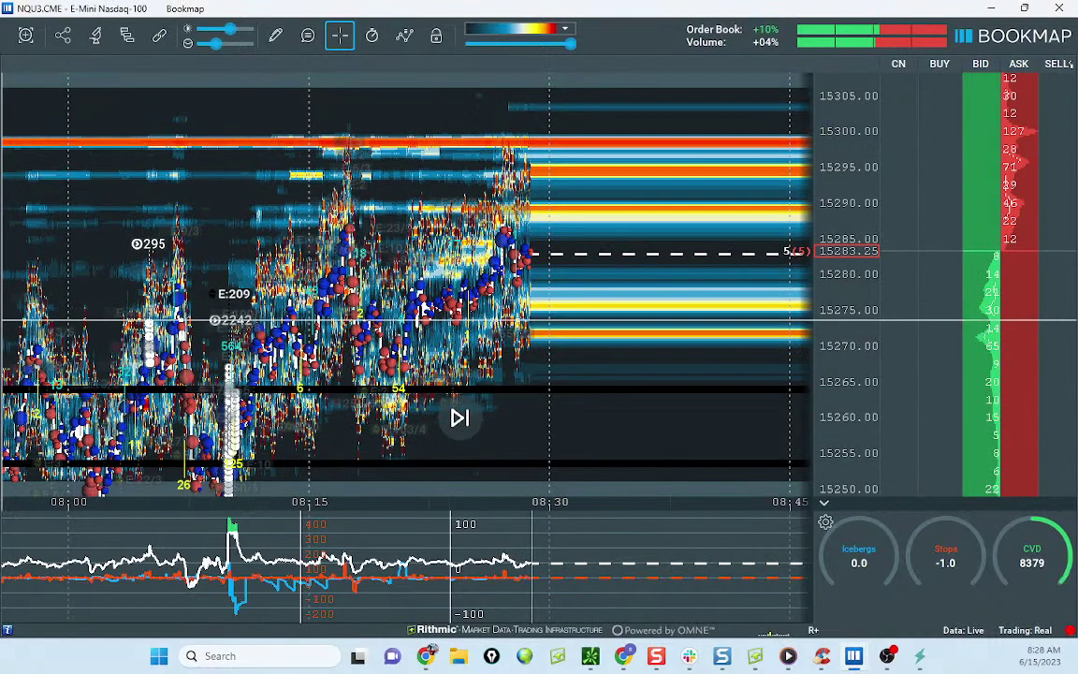
{"action": "left_click_drag", "start_coordinate": [855, 321], "coordinate": [855, 348]}
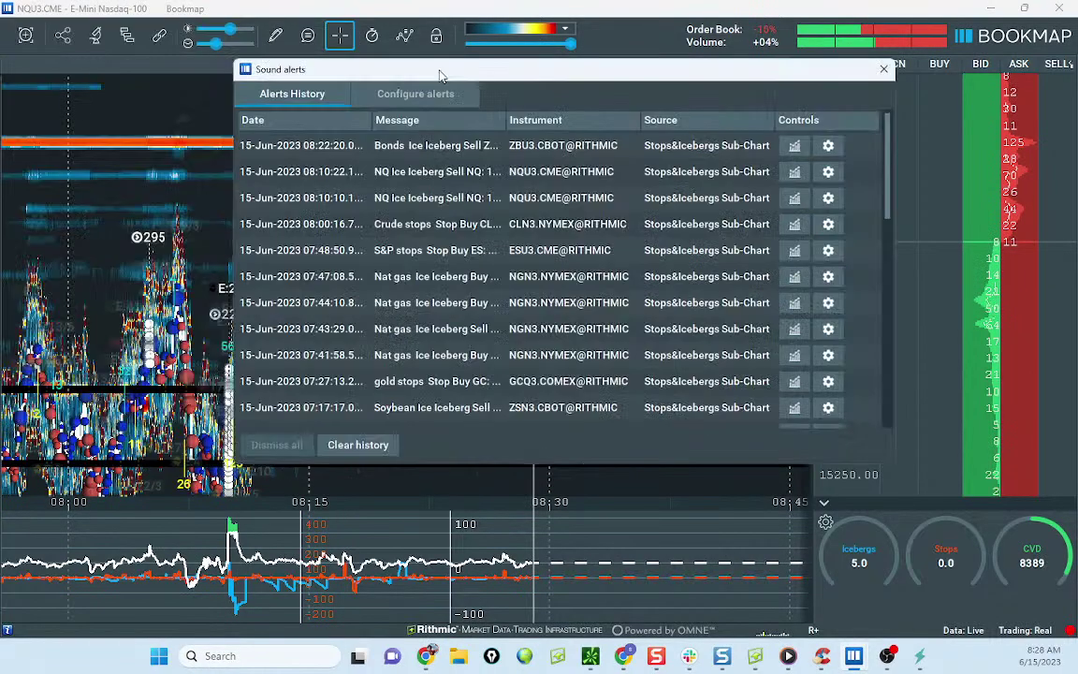
Step: Bring up the main Bookmap window, review the Sound alerts history with the Message column widened to show contract sizes, and close the history
{"action": "left_click_drag", "start_coordinate": [438, 73], "coordinate": [475, 127]}
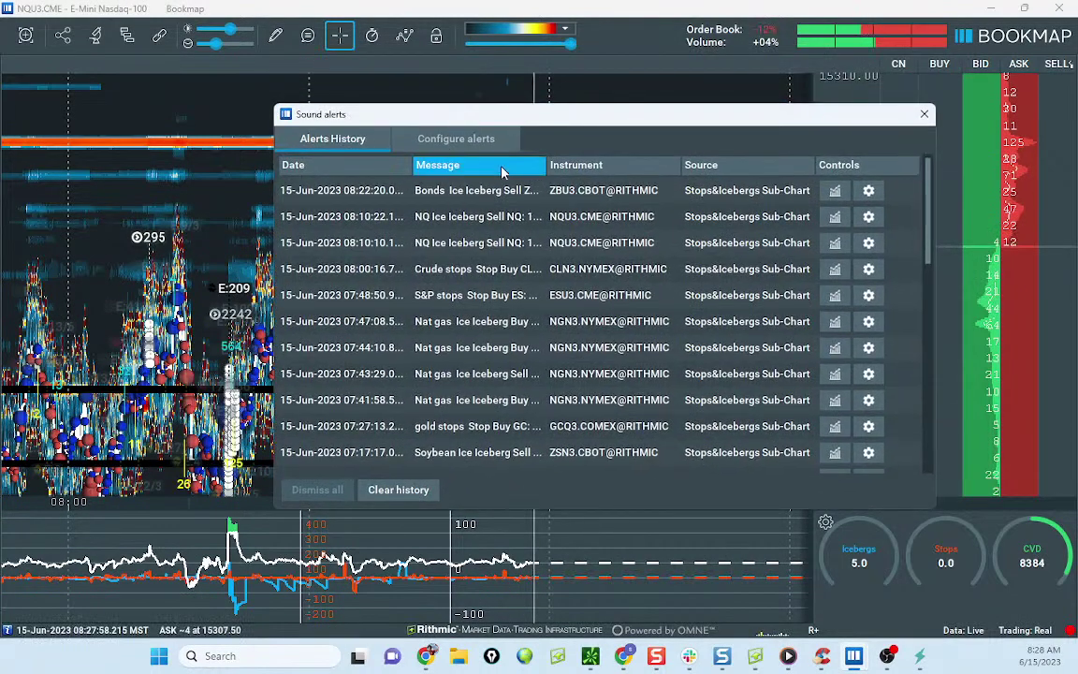
{"action": "key", "text": "alt+Tab"}
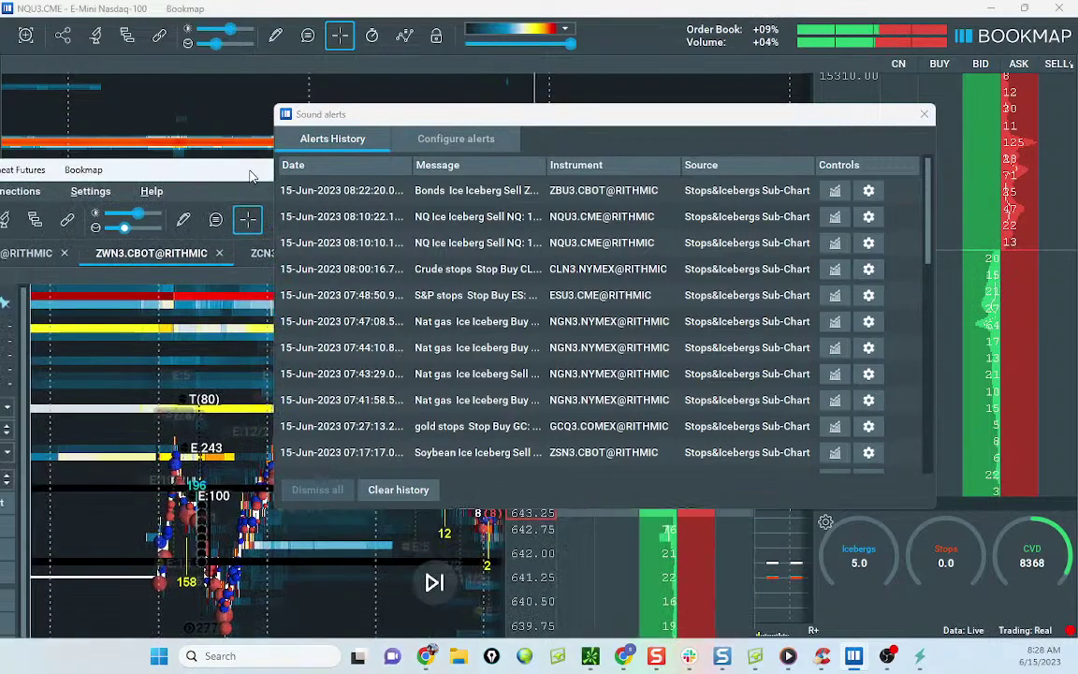
{"action": "left_click", "coordinate": [85, 40]}
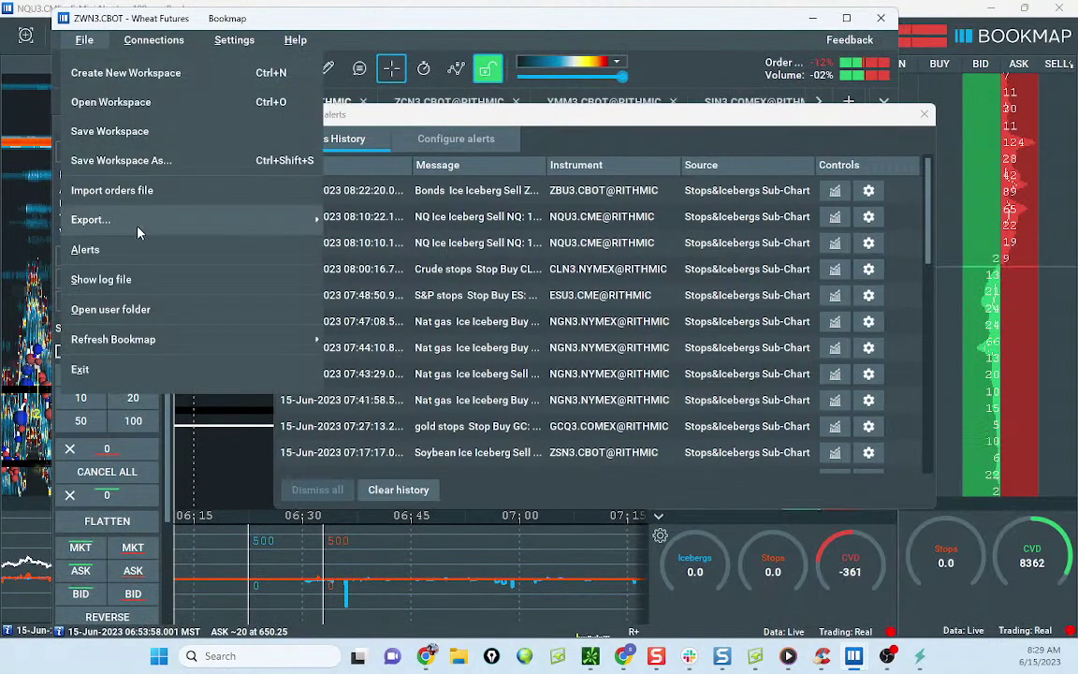
{"action": "left_click", "coordinate": [493, 119]}
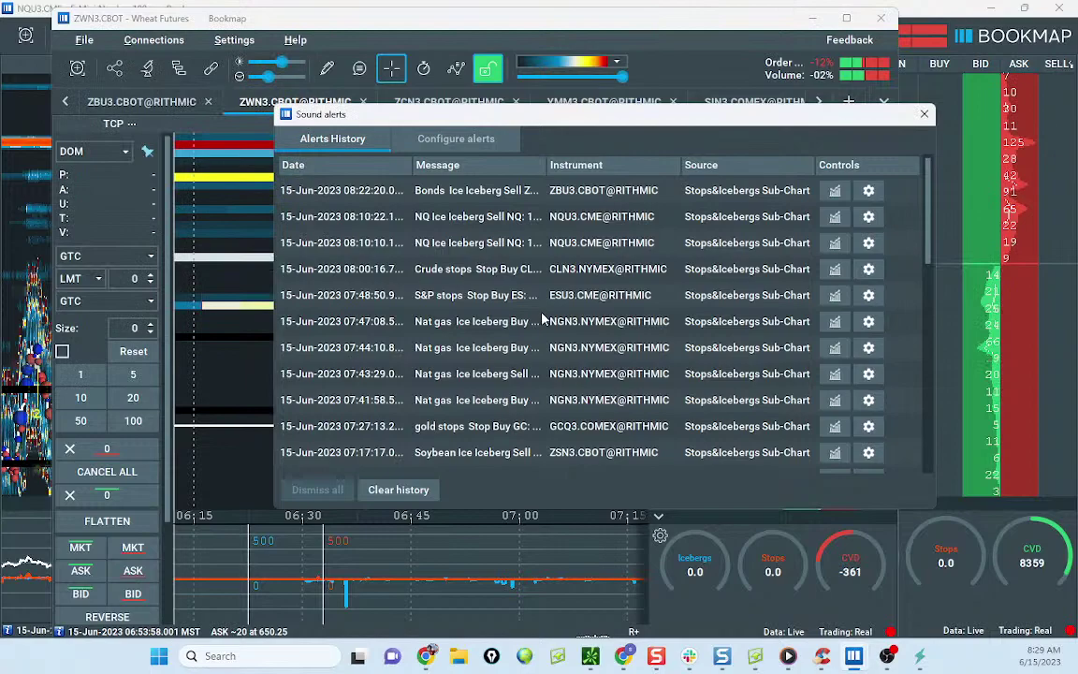
{"action": "left_click_drag", "start_coordinate": [546, 166], "coordinate": [620, 172]}
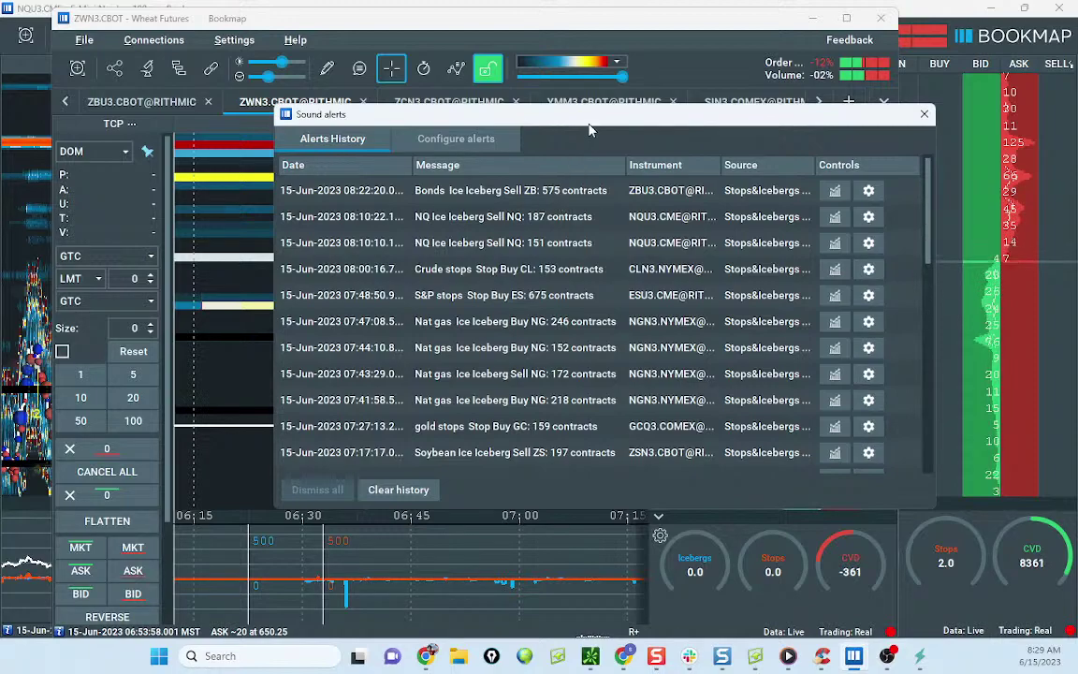
{"action": "left_click_drag", "start_coordinate": [592, 120], "coordinate": [540, 135]}
{"action": "key", "text": "Escape"}
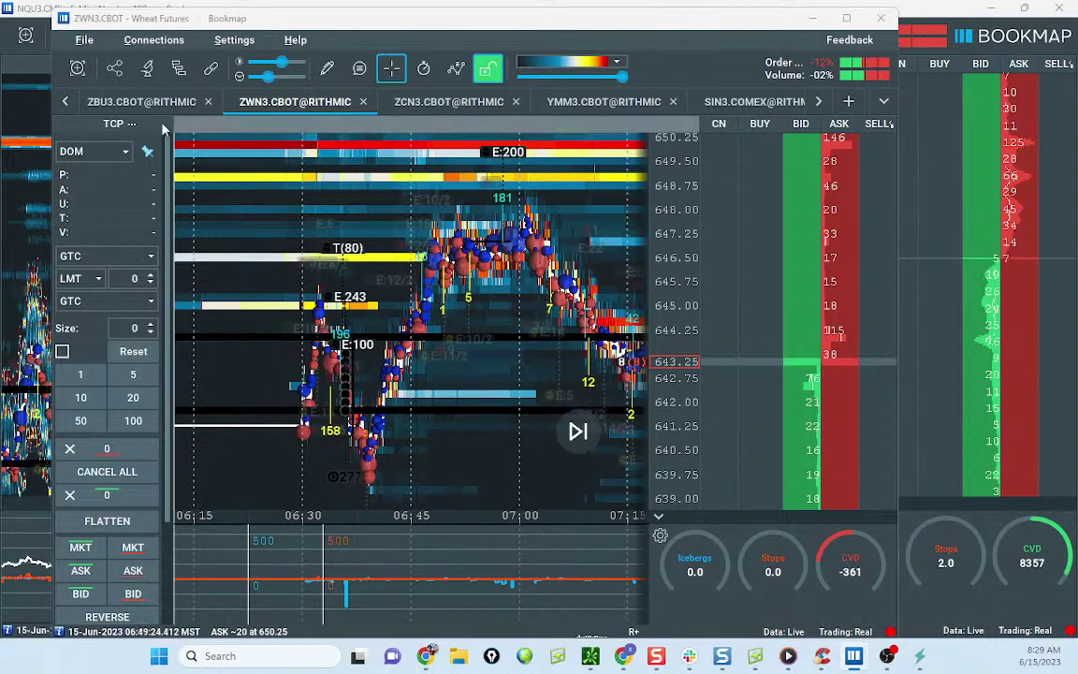
Step: Switch to the ZBU3 Treasury bond chart, maximise the window, and frame the latest price action around 127'19
{"action": "left_click", "coordinate": [138, 102]}
{"action": "left_click", "coordinate": [845, 18]}
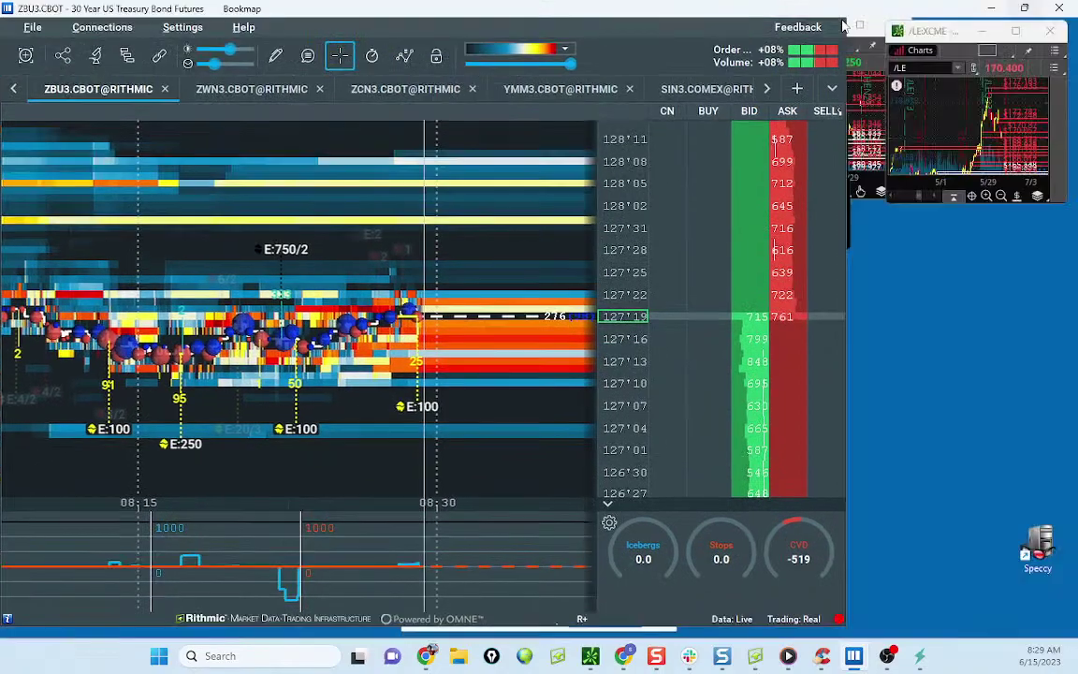
{"action": "scroll", "coordinate": [854, 193], "scroll_direction": "up", "scroll_amount": 3}
{"action": "left_click_drag", "start_coordinate": [566, 327], "coordinate": [604, 260]}
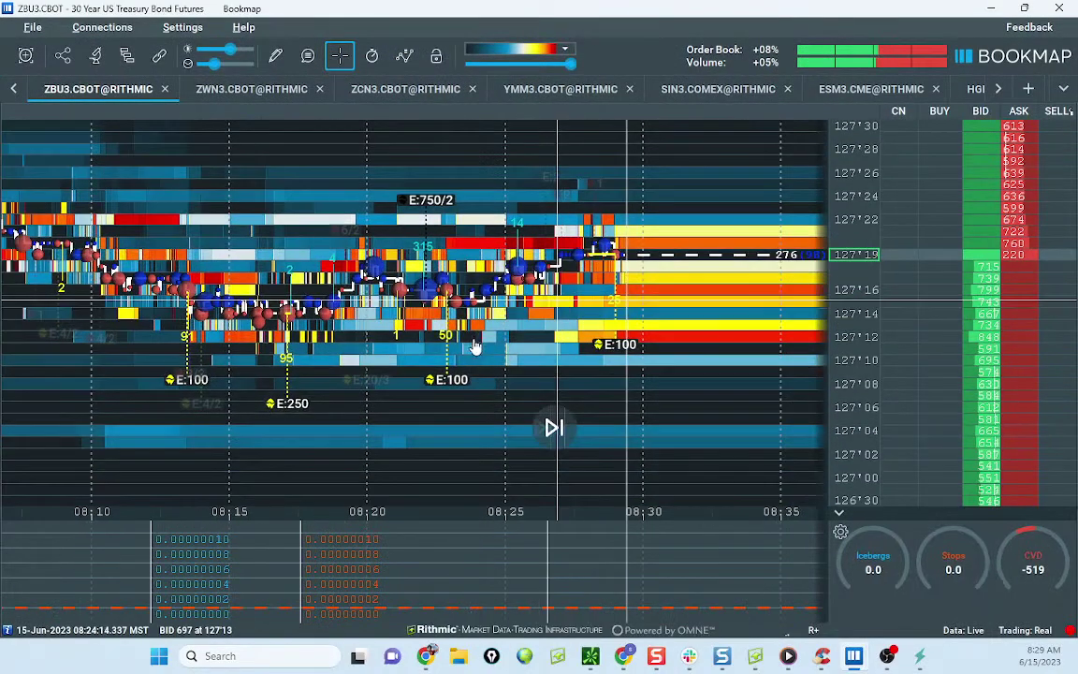
Step: Mark the iceberg zone around 08:22 on ZBU3 with horizontal lines at 127'17 and 127'15, shrinking the volume dots for a clearer view
{"action": "scroll", "coordinate": [444, 535], "scroll_direction": "up", "scroll_amount": 2}
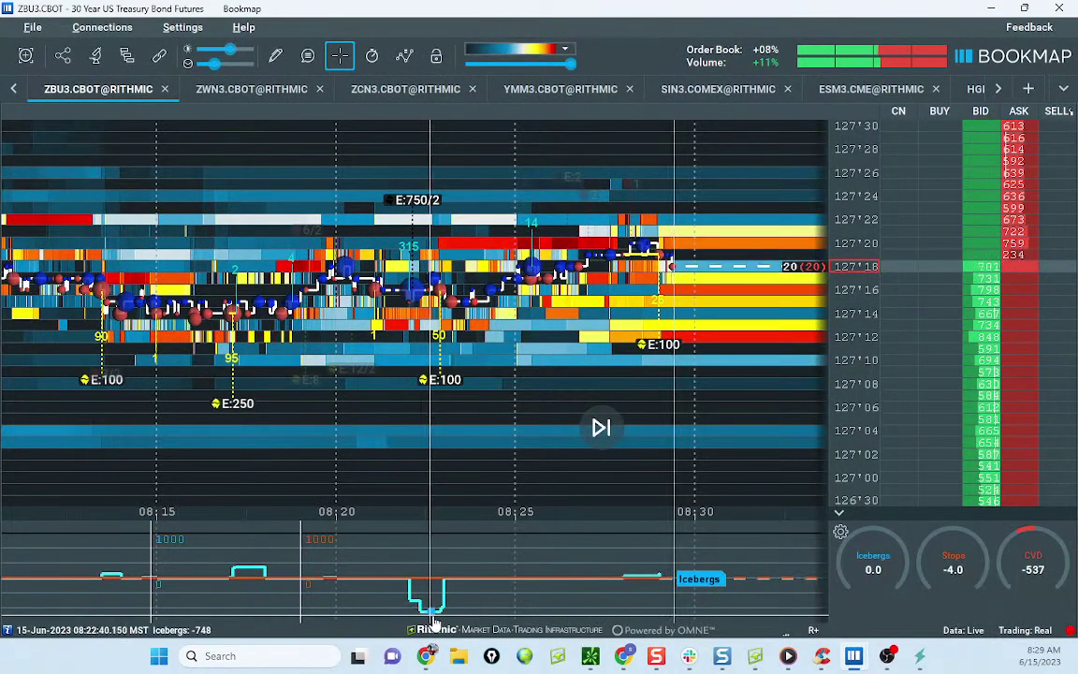
{"action": "left_click_drag", "start_coordinate": [485, 413], "coordinate": [556, 410]}
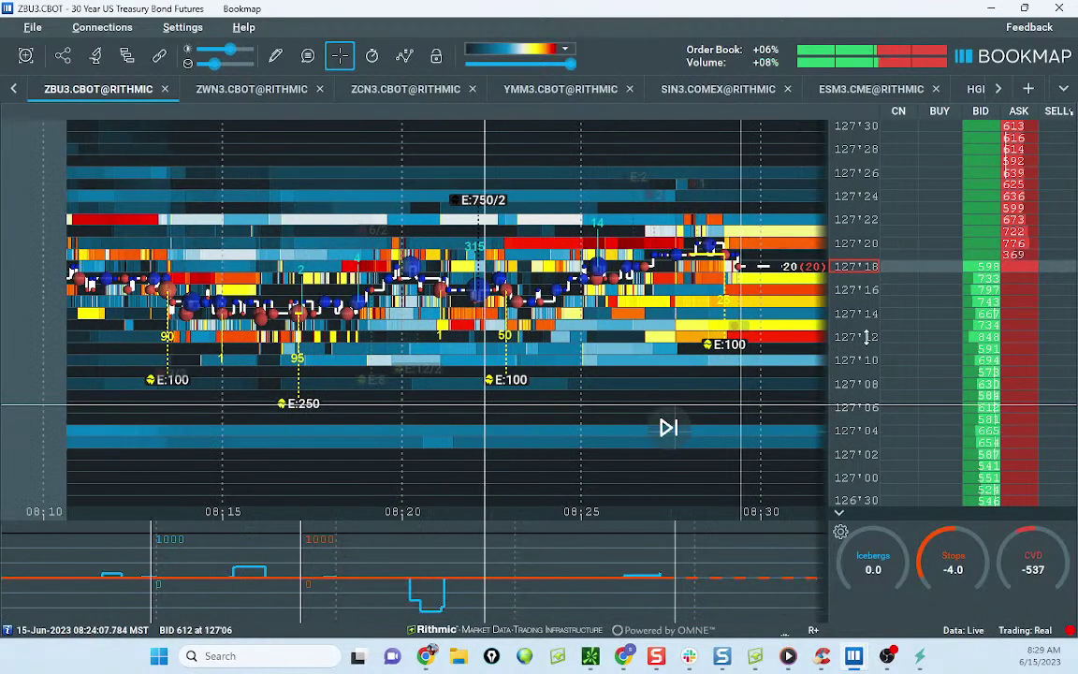
{"action": "scroll", "coordinate": [846, 268], "scroll_direction": "up", "scroll_amount": 1}
{"action": "scroll", "coordinate": [846, 268], "scroll_direction": "up", "scroll_amount": 1}
{"action": "scroll", "coordinate": [458, 318], "scroll_direction": "up", "scroll_amount": 2}
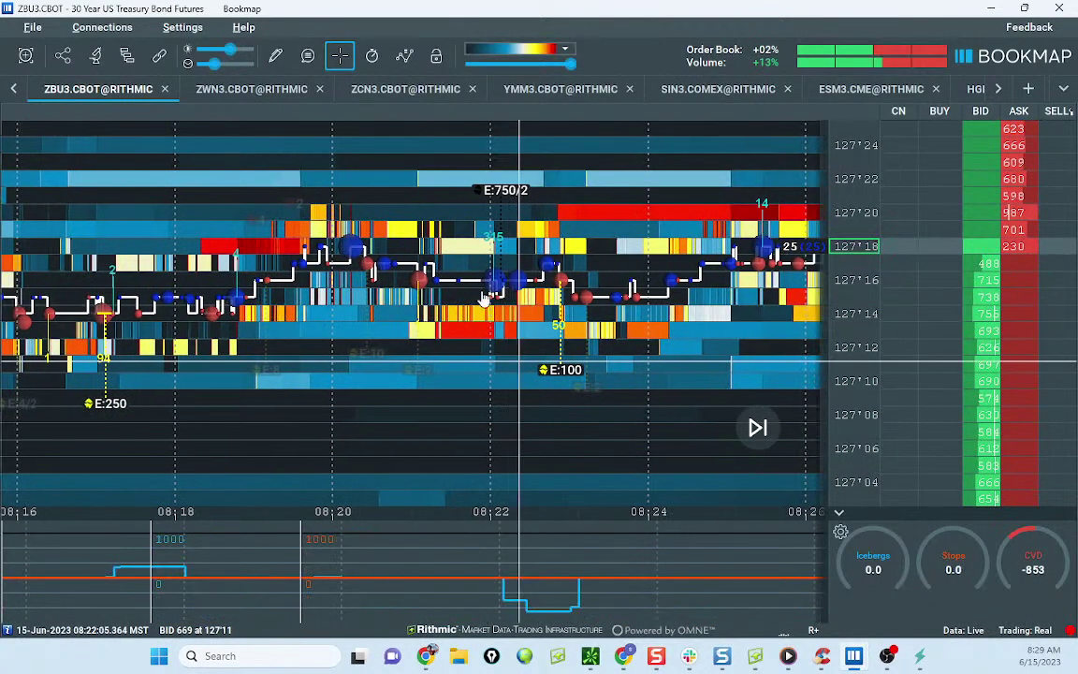
{"action": "left_click", "coordinate": [275, 57]}
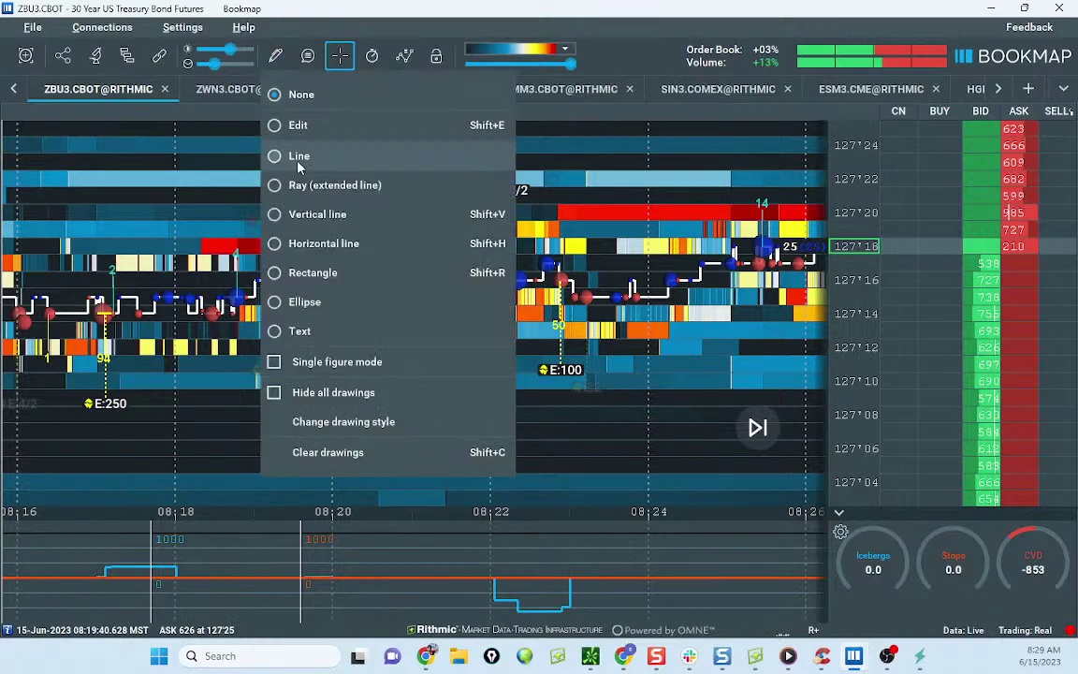
{"action": "left_click", "coordinate": [316, 241]}
{"action": "scroll", "coordinate": [464, 345], "scroll_direction": "up", "scroll_amount": 3}
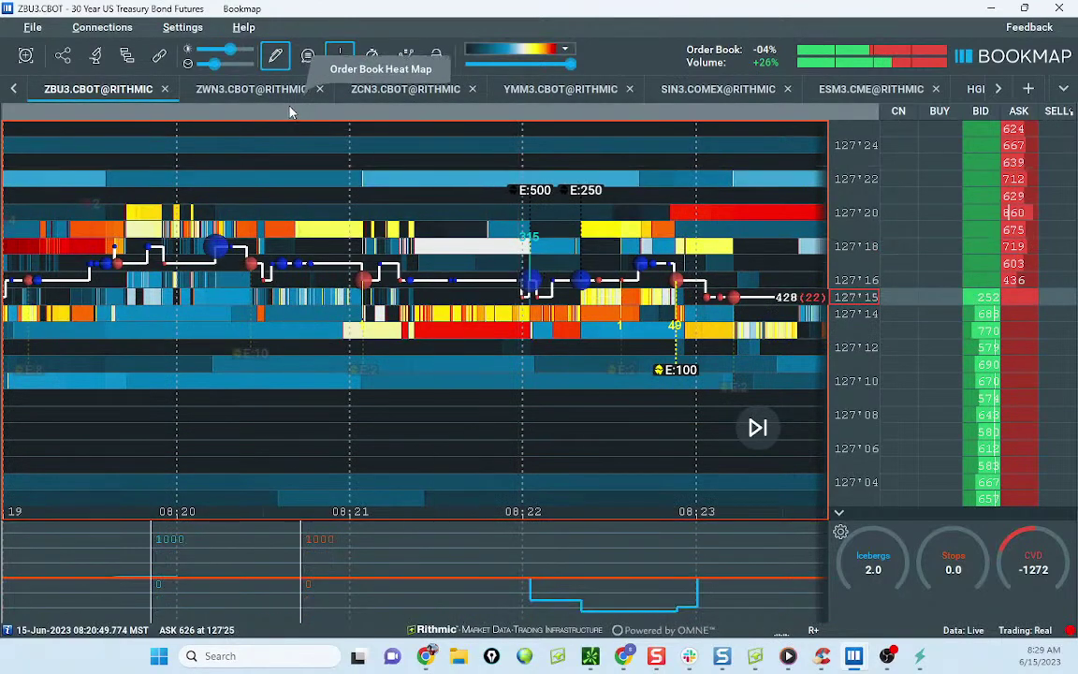
{"action": "left_click_drag", "start_coordinate": [214, 63], "coordinate": [201, 63]}
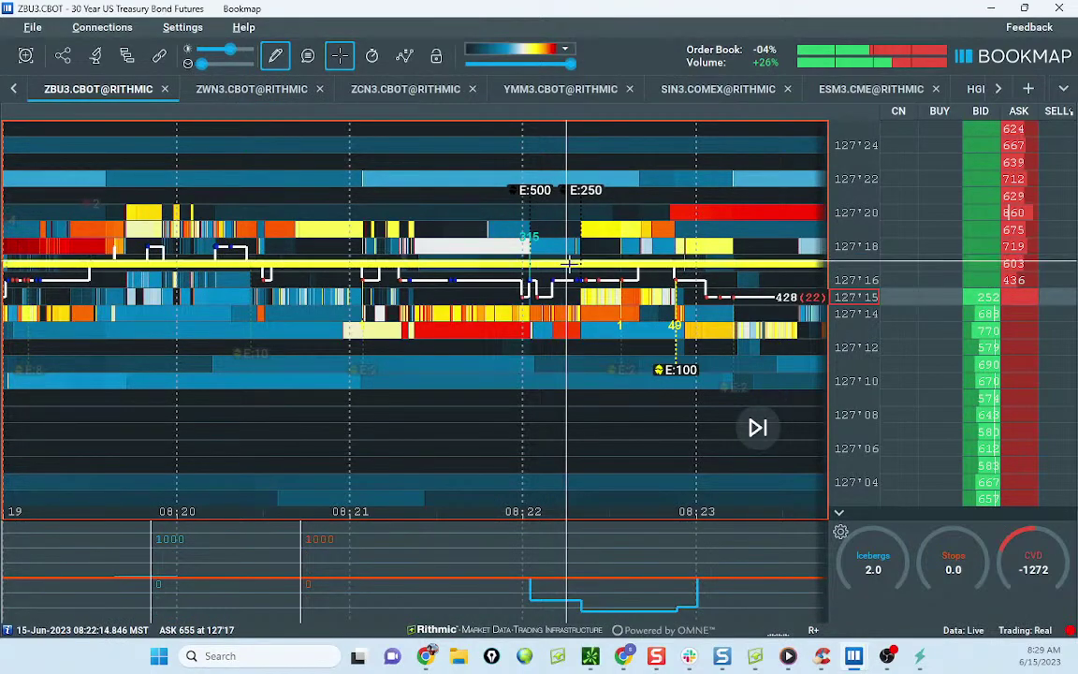
{"action": "scroll", "coordinate": [568, 262], "scroll_direction": "down", "scroll_amount": 3}
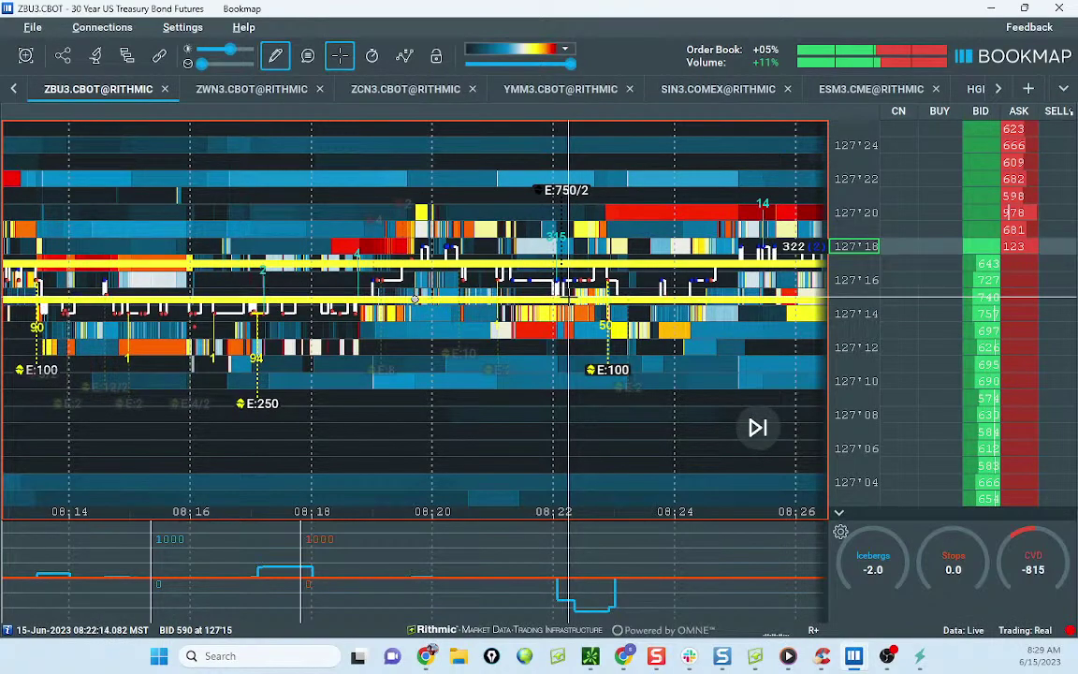
Step: Recolour the upper horizontal line at 127'17 from the swatches to black and save its style
{"action": "left_click", "coordinate": [276, 56]}
{"action": "left_click", "coordinate": [315, 99]}
{"action": "right_click", "coordinate": [585, 264]}
{"action": "left_click", "coordinate": [638, 298]}
{"action": "right_click", "coordinate": [554, 271]}
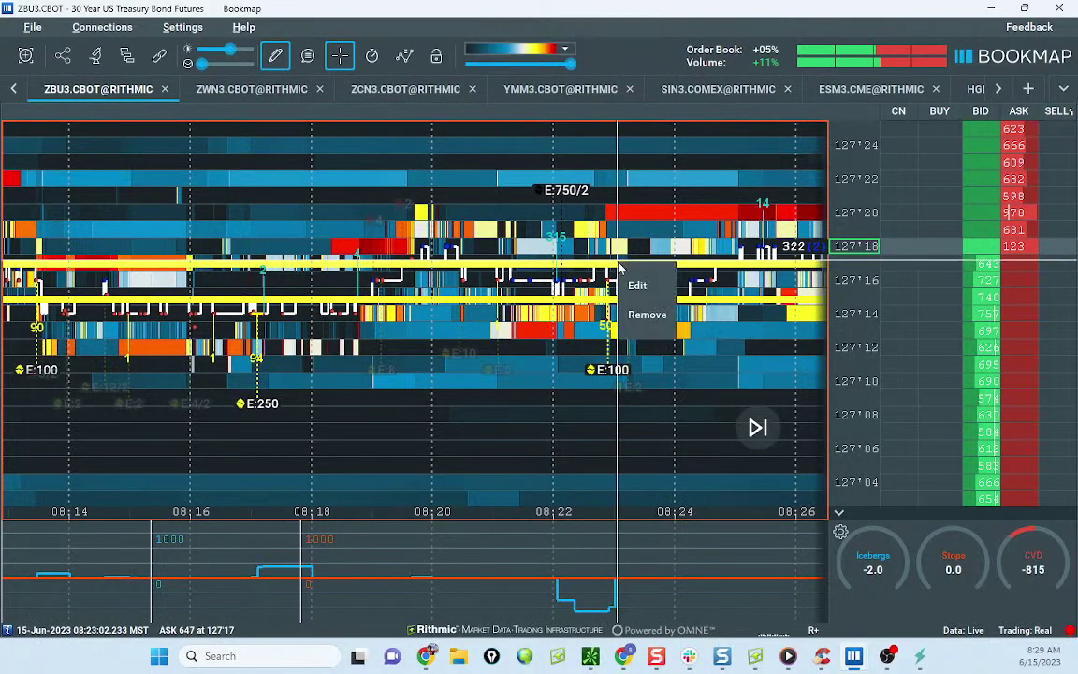
{"action": "left_click", "coordinate": [566, 284]}
{"action": "left_click", "coordinate": [562, 286]}
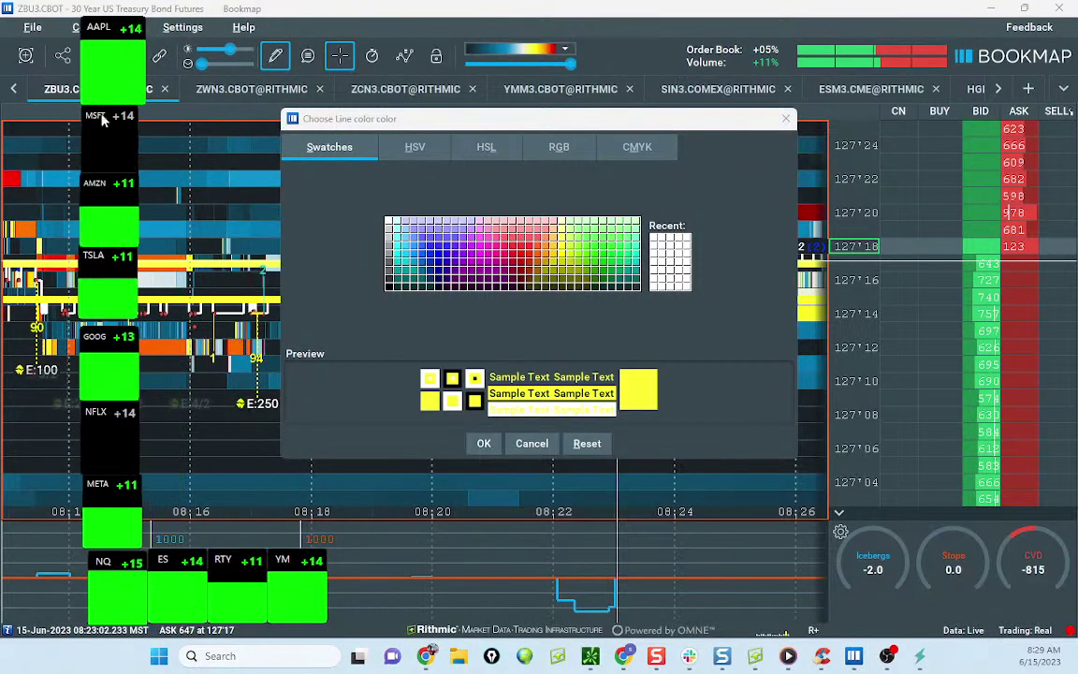
{"action": "left_click", "coordinate": [390, 286]}
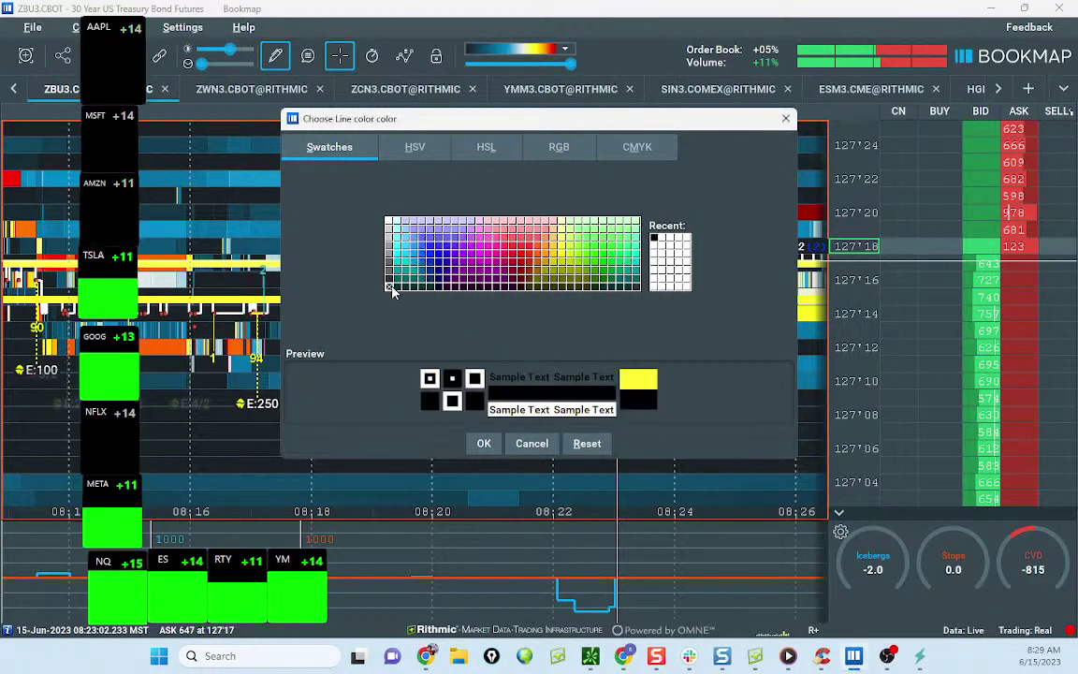
{"action": "left_click", "coordinate": [483, 446]}
{"action": "left_click", "coordinate": [617, 388]}
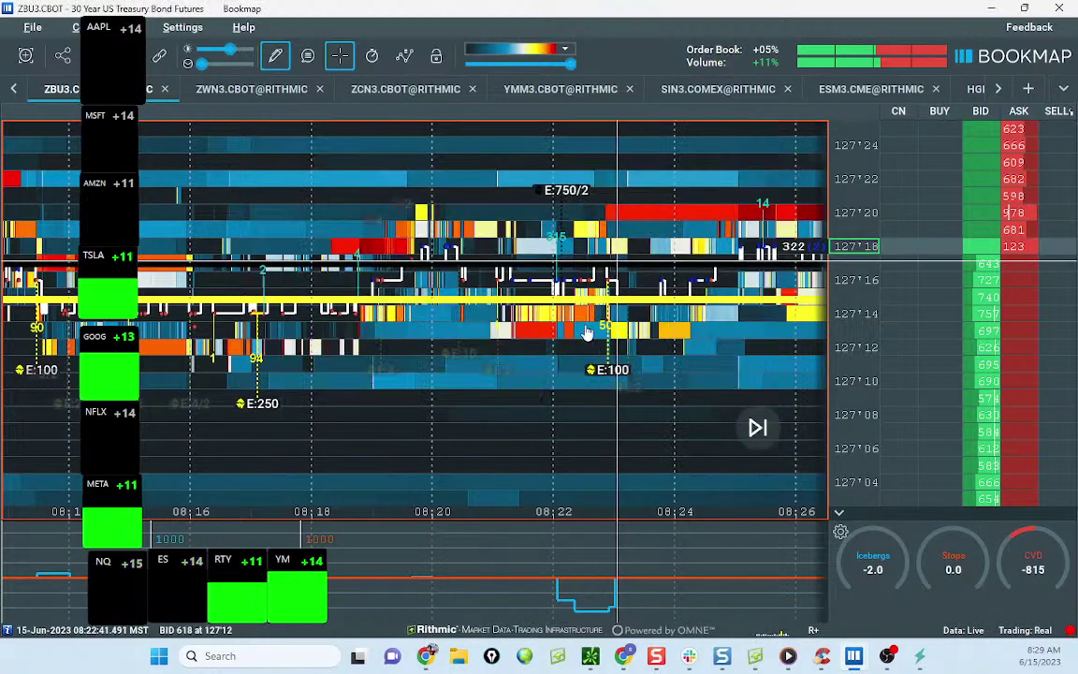
Step: Recolour the lower horizontal line at 127'15 to black and save its style
{"action": "right_click", "coordinate": [569, 305]}
{"action": "left_click", "coordinate": [586, 323]}
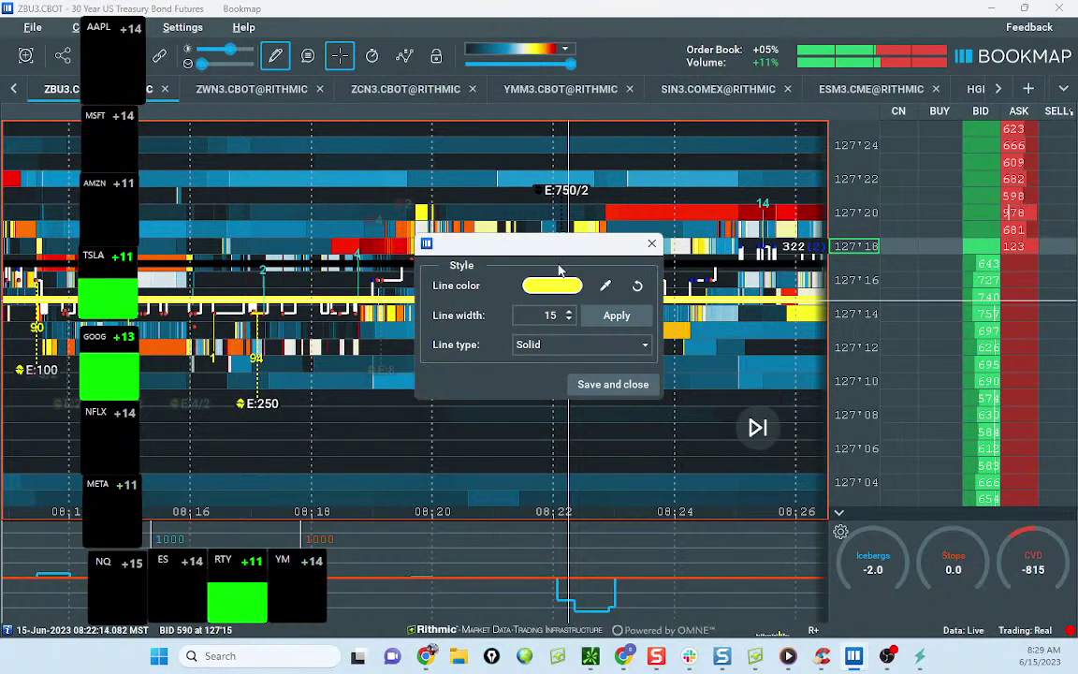
{"action": "left_click", "coordinate": [551, 288]}
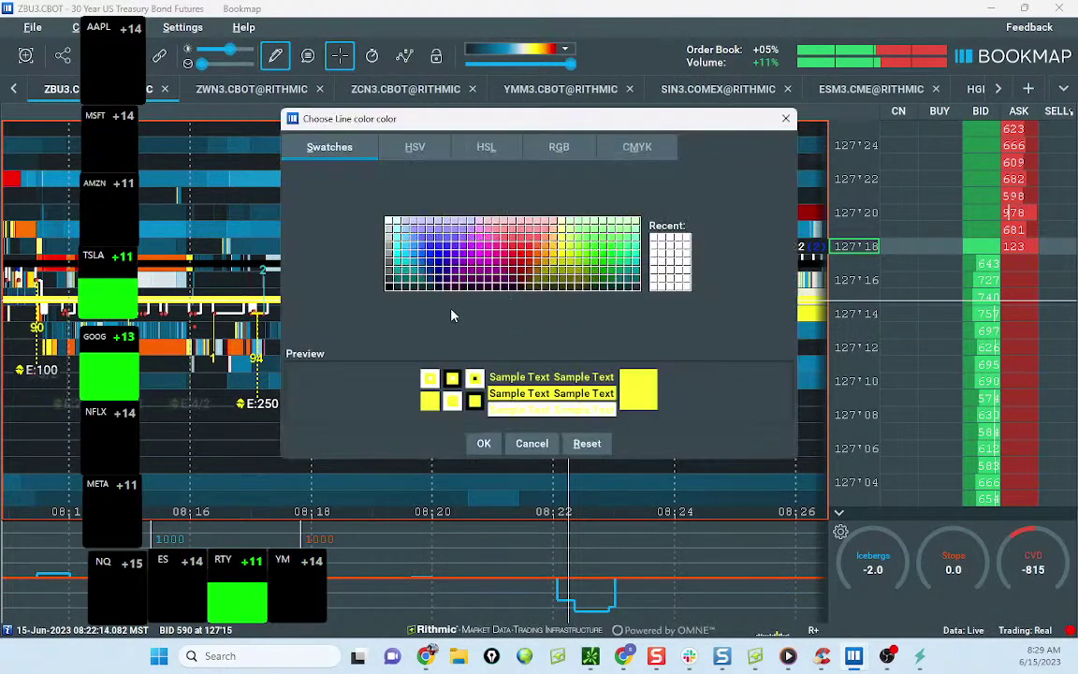
{"action": "left_click", "coordinate": [389, 285]}
{"action": "left_click", "coordinate": [483, 443]}
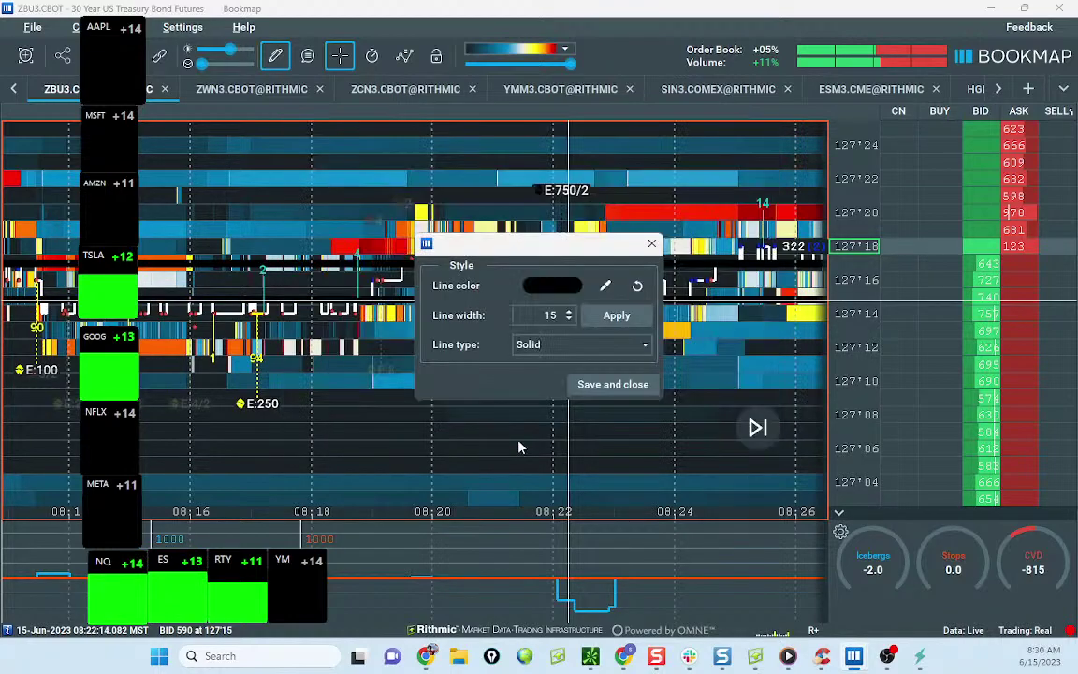
{"action": "left_click", "coordinate": [614, 384]}
{"action": "scroll", "coordinate": [372, 195], "scroll_direction": "down", "scroll_amount": 3}
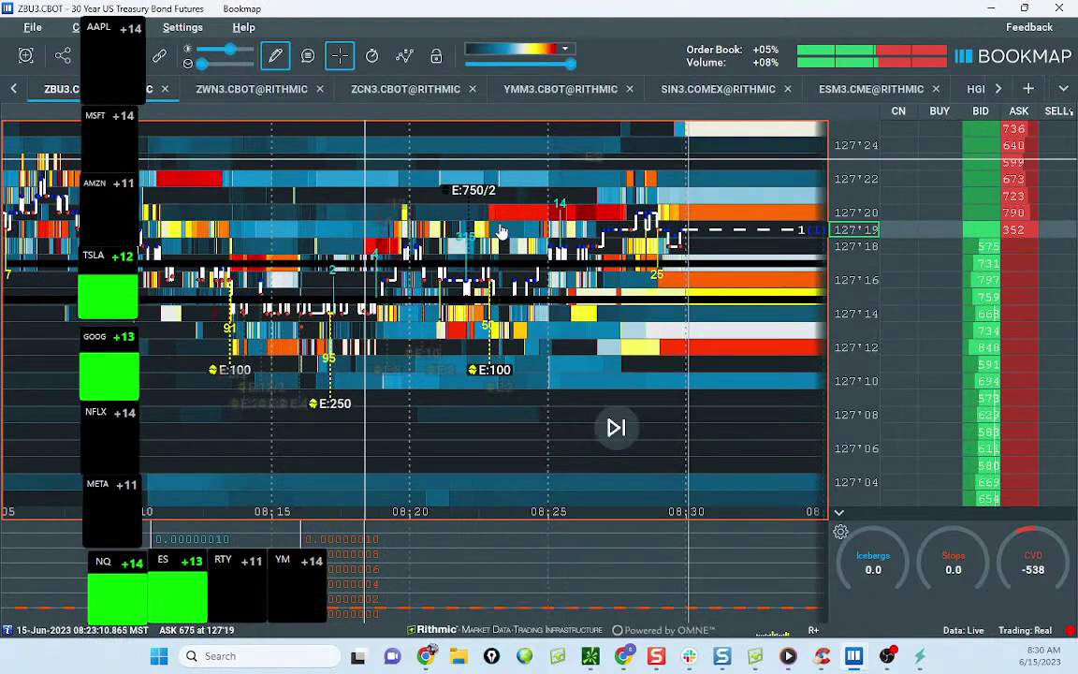
{"action": "scroll", "coordinate": [499, 226], "scroll_direction": "down", "scroll_amount": 1}
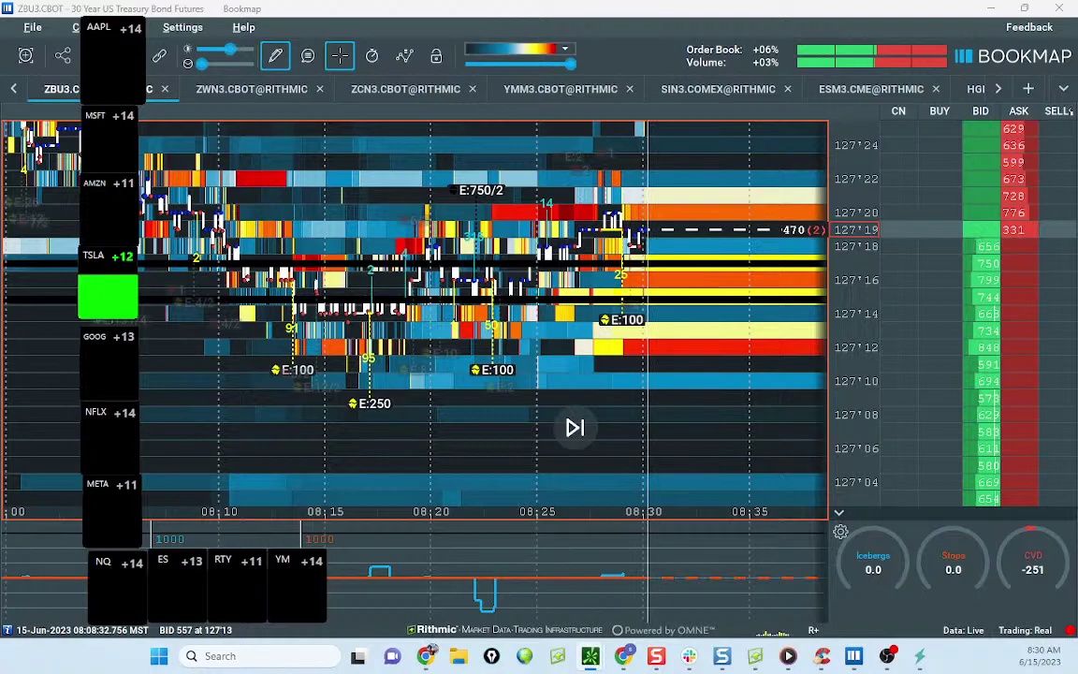
Step: Bring in the thinkorswim /ES one-hour chart, maximise it, examine the rally against the marked zones, and move it away to return to Bookmap
{"action": "left_click_drag", "start_coordinate": [0, 221], "coordinate": [599, 251]}
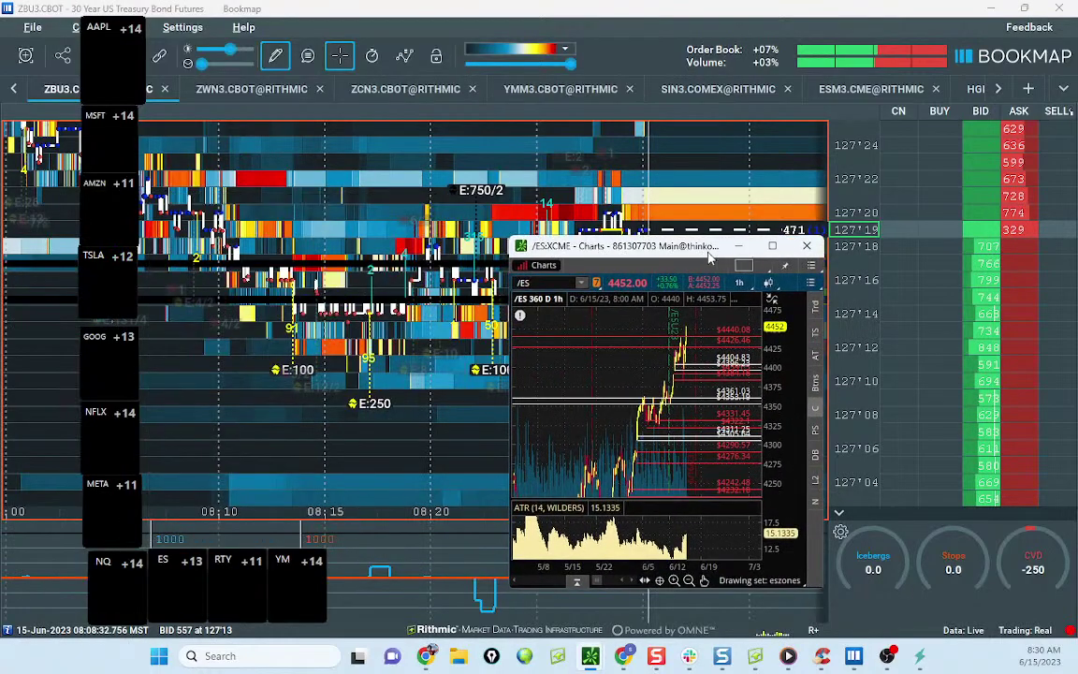
{"action": "left_click", "coordinate": [772, 247]}
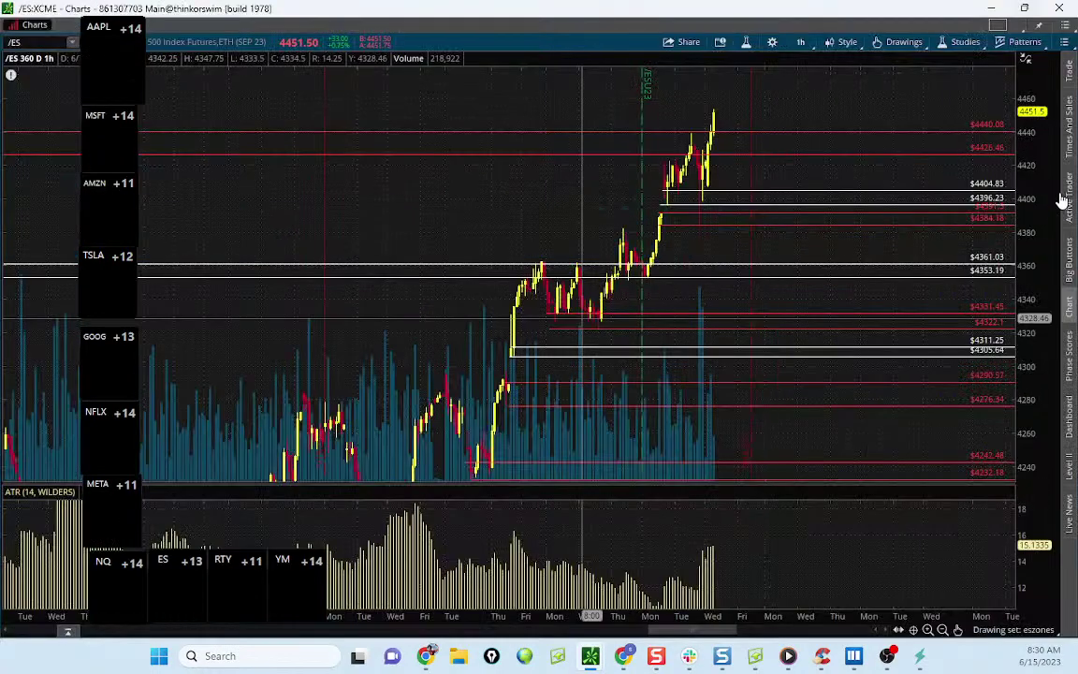
{"action": "left_click_drag", "start_coordinate": [1028, 208], "coordinate": [1024, 223]}
{"action": "left_click_drag", "start_coordinate": [740, 243], "coordinate": [849, 285]}
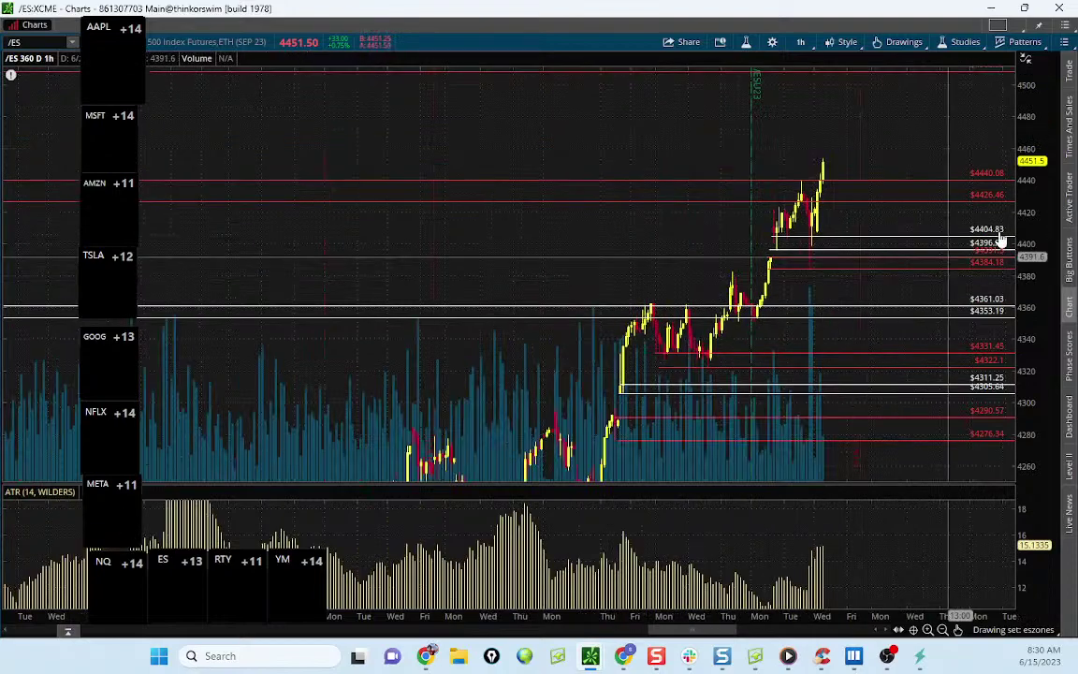
{"action": "mouse_move", "coordinate": [1027, 223]}
{"action": "left_mouse_down"}
{"action": "mouse_move", "coordinate": [1028, 236]}
{"action": "mouse_move", "coordinate": [1032, 206]}
{"action": "left_mouse_up"}
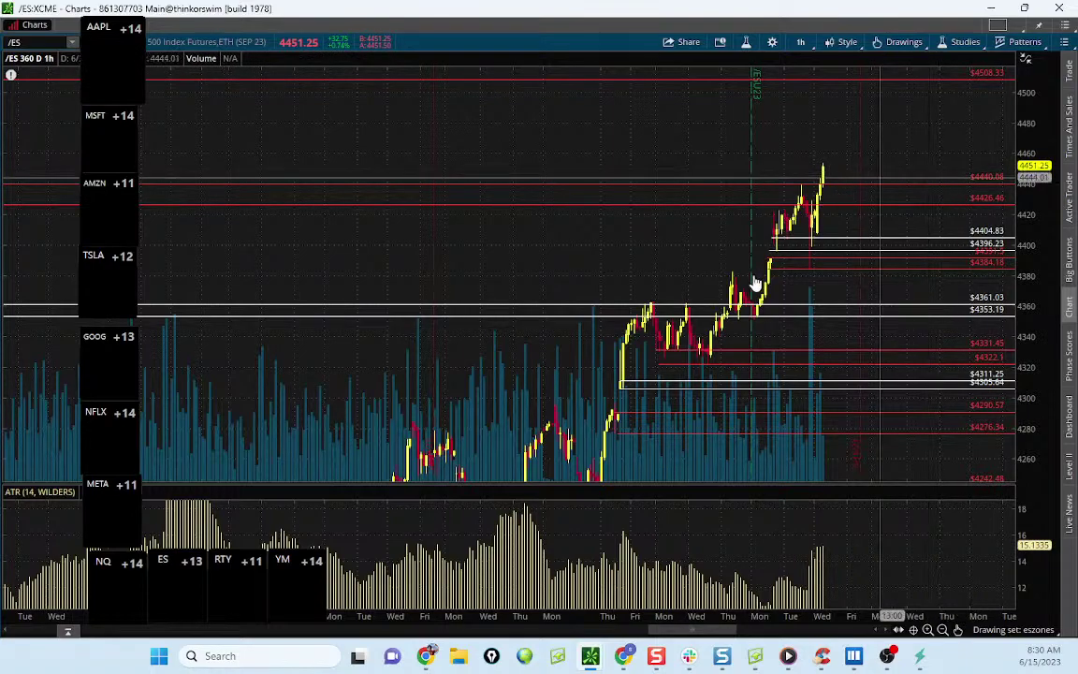
{"action": "left_click_drag", "start_coordinate": [684, 396], "coordinate": [716, 335]}
{"action": "left_click_drag", "start_coordinate": [1022, 234], "coordinate": [1002, 291]}
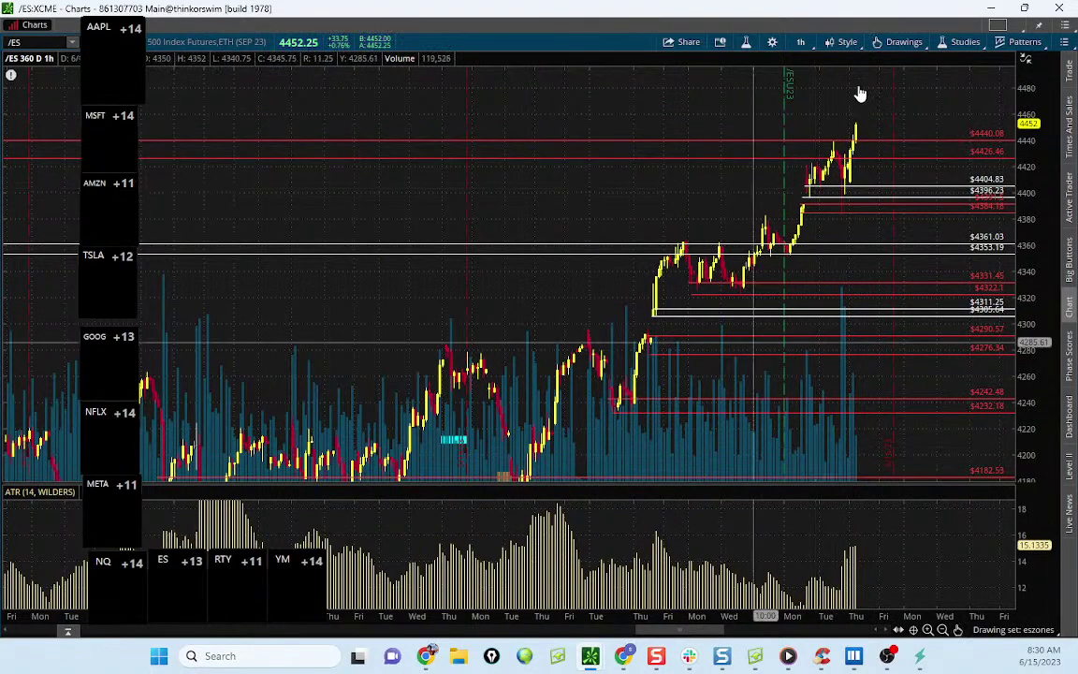
{"action": "left_click_drag", "start_coordinate": [806, 15], "coordinate": [0, 15]}
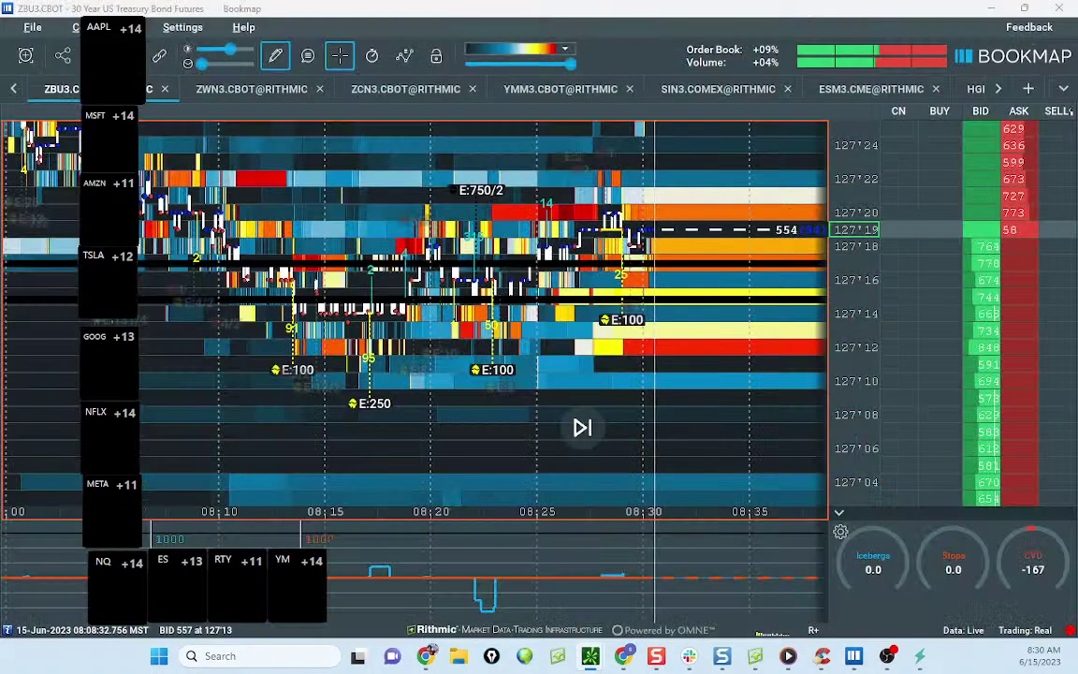
Step: Turn off the drawing tool on ZBU3, enlarge the volume dots, and frame the recent price action around the black zone lines
{"action": "left_click", "coordinate": [275, 60]}
{"action": "left_click", "coordinate": [306, 101]}
{"action": "scroll", "coordinate": [355, 150], "scroll_direction": "down", "scroll_amount": 3}
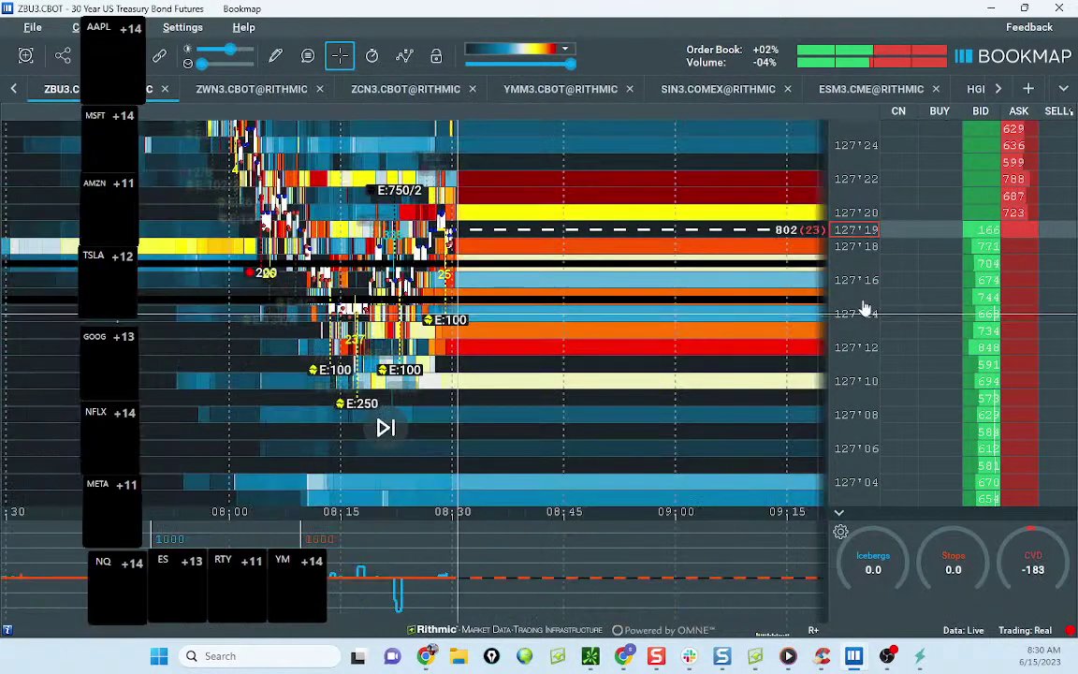
{"action": "scroll", "coordinate": [864, 309], "scroll_direction": "up", "scroll_amount": 1}
{"action": "left_click_drag", "start_coordinate": [568, 281], "coordinate": [658, 321]}
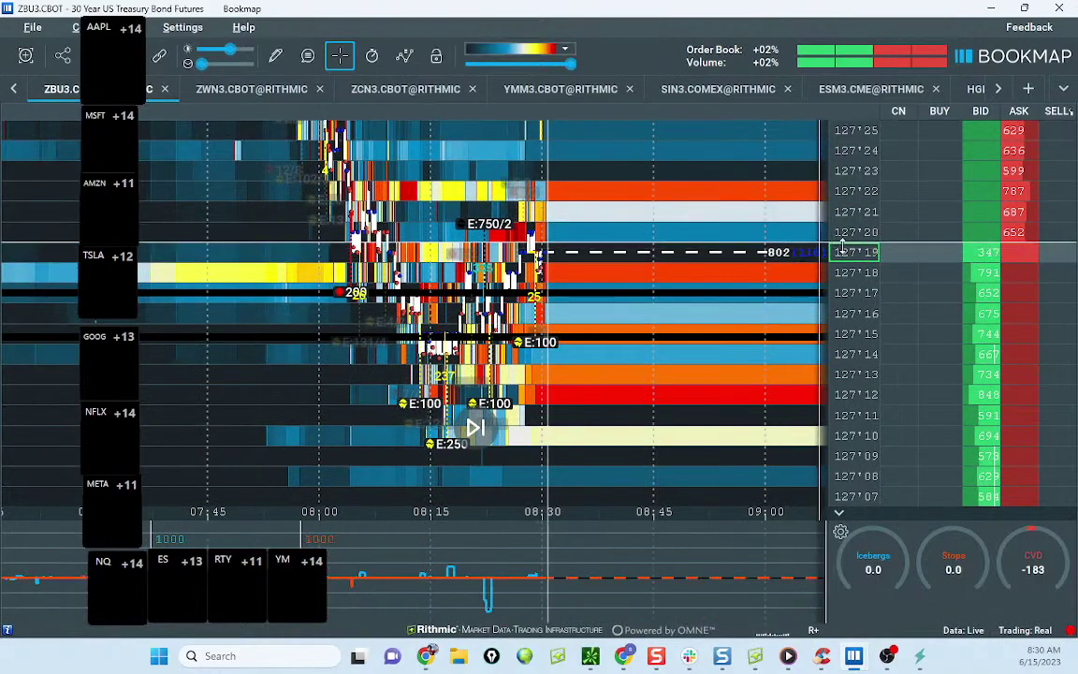
{"action": "left_click_drag", "start_coordinate": [841, 242], "coordinate": [836, 268]}
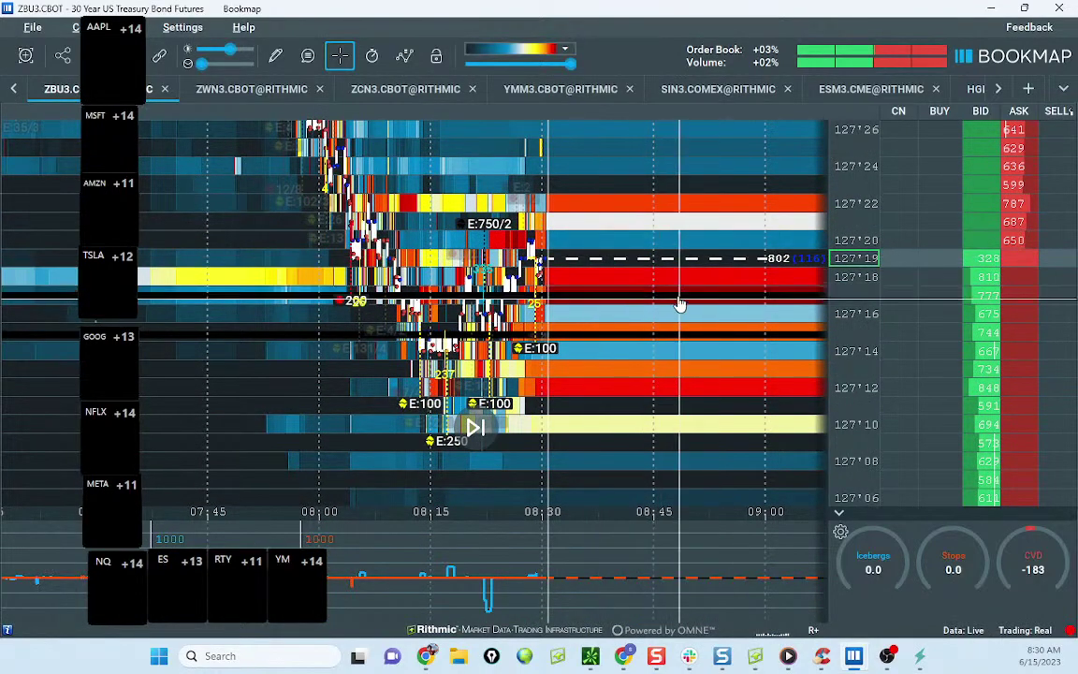
{"action": "left_click_drag", "start_coordinate": [206, 64], "coordinate": [221, 63]}
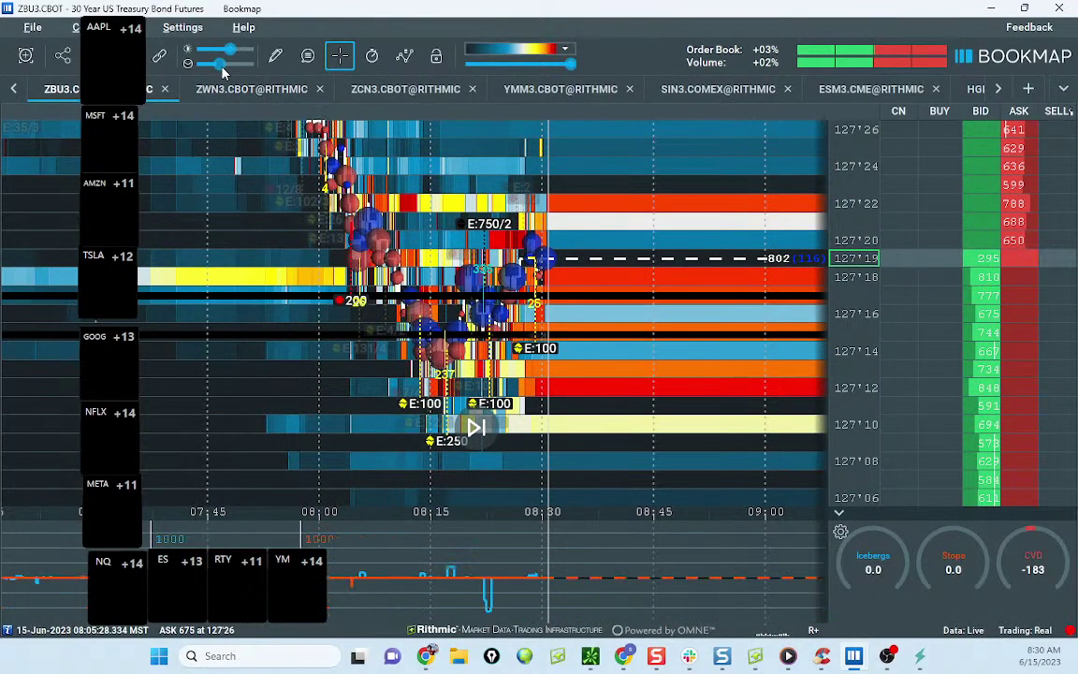
{"action": "scroll", "coordinate": [823, 300], "scroll_direction": "up", "scroll_amount": 1}
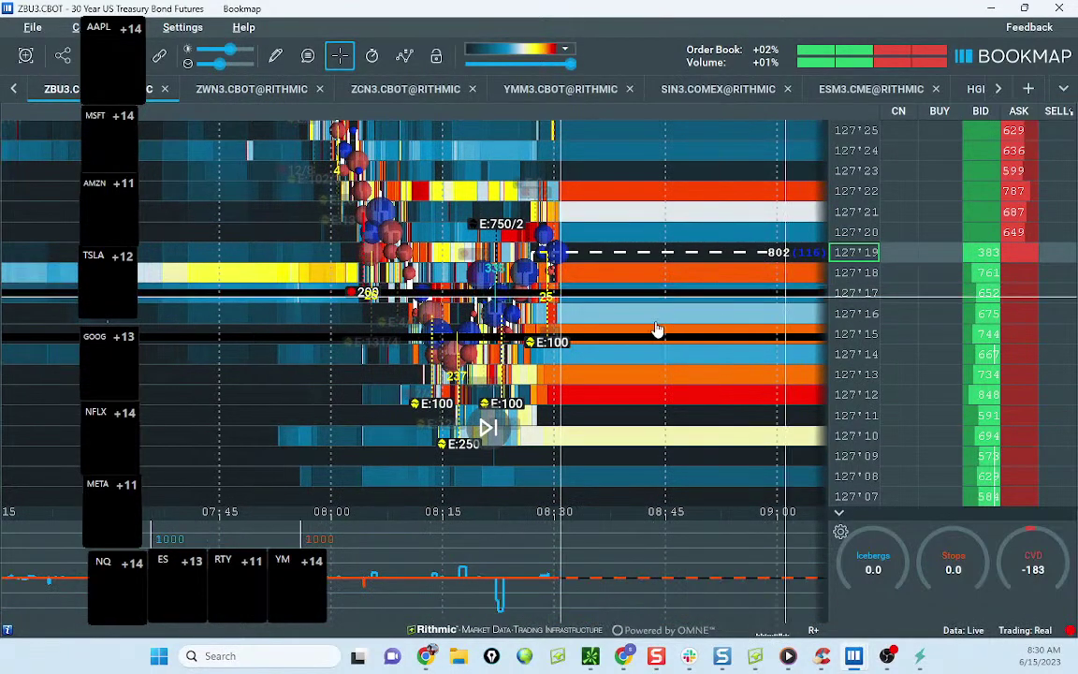
{"action": "scroll", "coordinate": [631, 344], "scroll_direction": "up", "scroll_amount": 3}
{"action": "scroll", "coordinate": [633, 348], "scroll_direction": "up", "scroll_amount": 4}
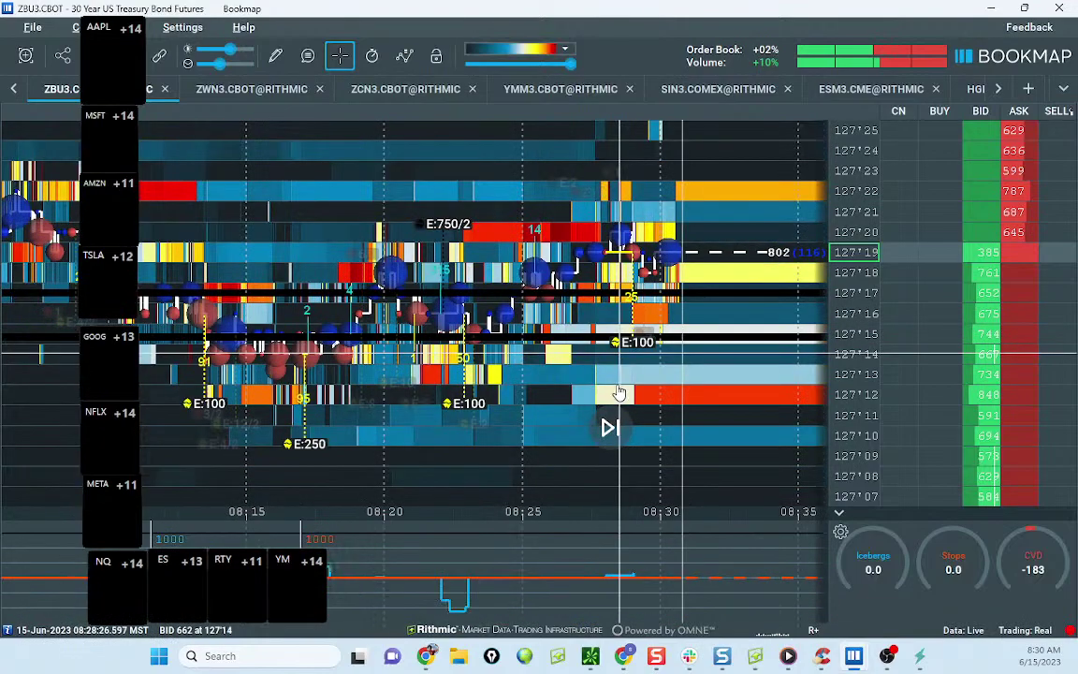
{"action": "scroll", "coordinate": [842, 355], "scroll_direction": "up", "scroll_amount": 4}
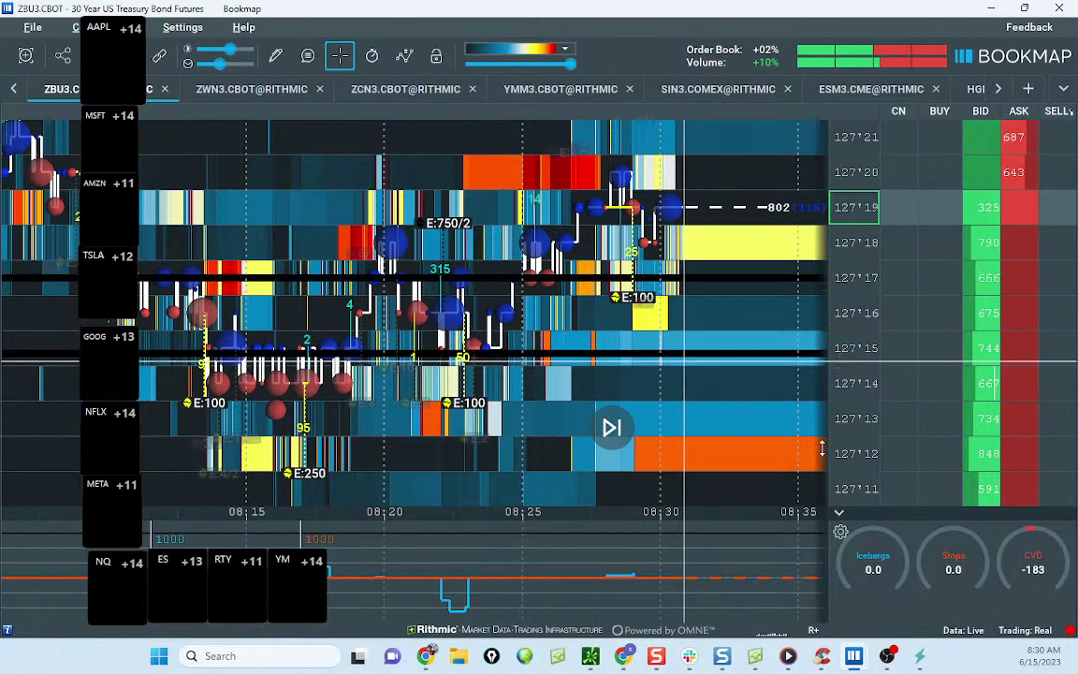
Step: On the ZB sheet of ATR Reversion Calcs in the browser, set the zone top to 127.17, the zone bottom to 127.15 and the ATR to 0.1450
{"action": "left_click", "coordinate": [623, 655]}
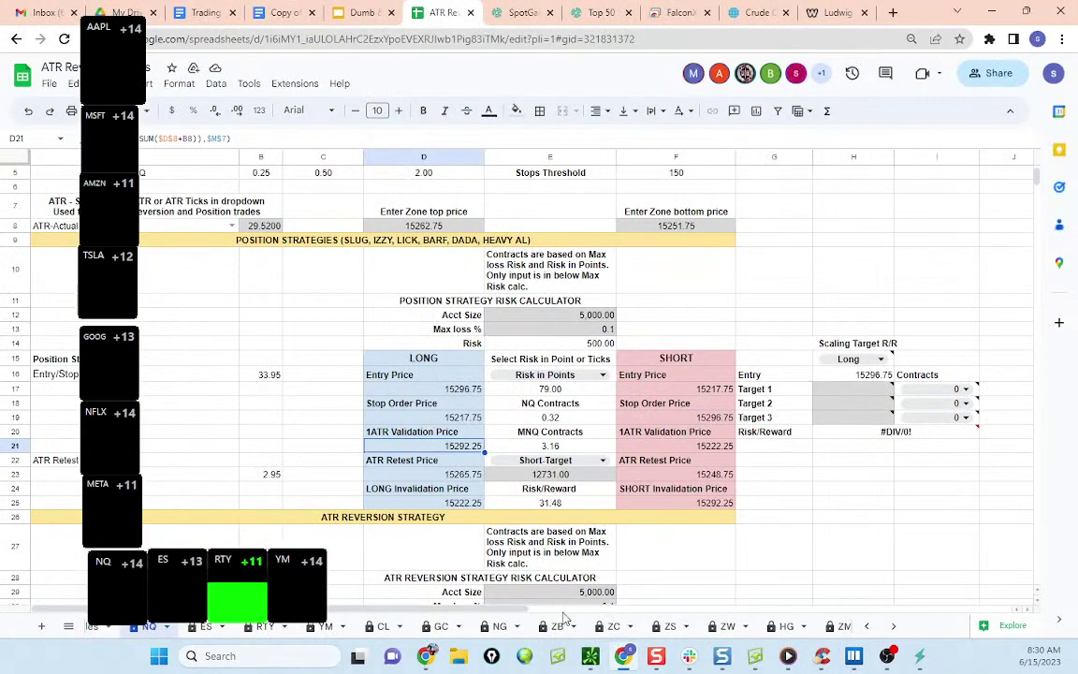
{"action": "left_click", "coordinate": [554, 626]}
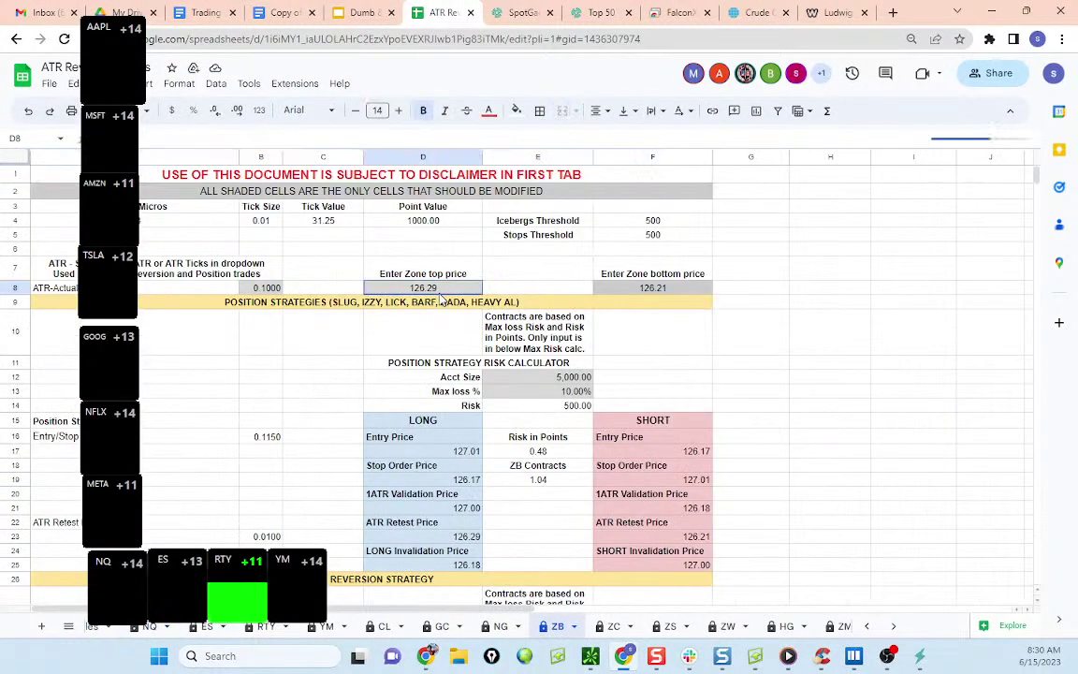
{"action": "left_click", "coordinate": [440, 294]}
{"action": "type", "text": "12"}
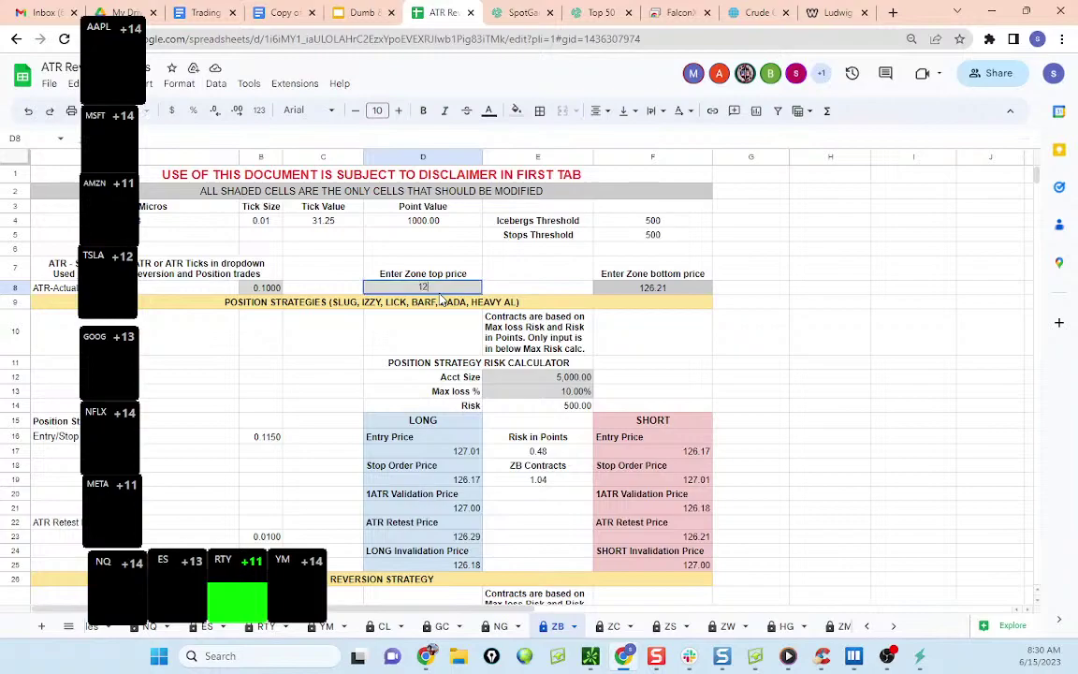
{"action": "type", "text": "7.17"}
{"action": "left_click", "coordinate": [629, 289]}
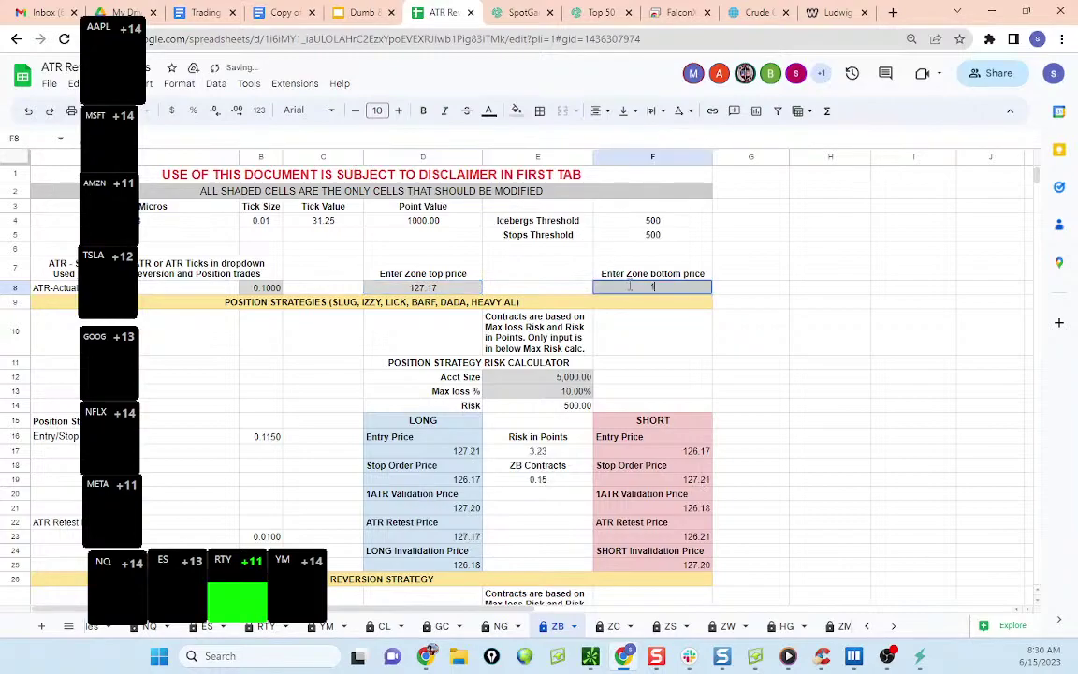
{"action": "type", "text": "127.15"}
{"action": "left_click", "coordinate": [262, 289]}
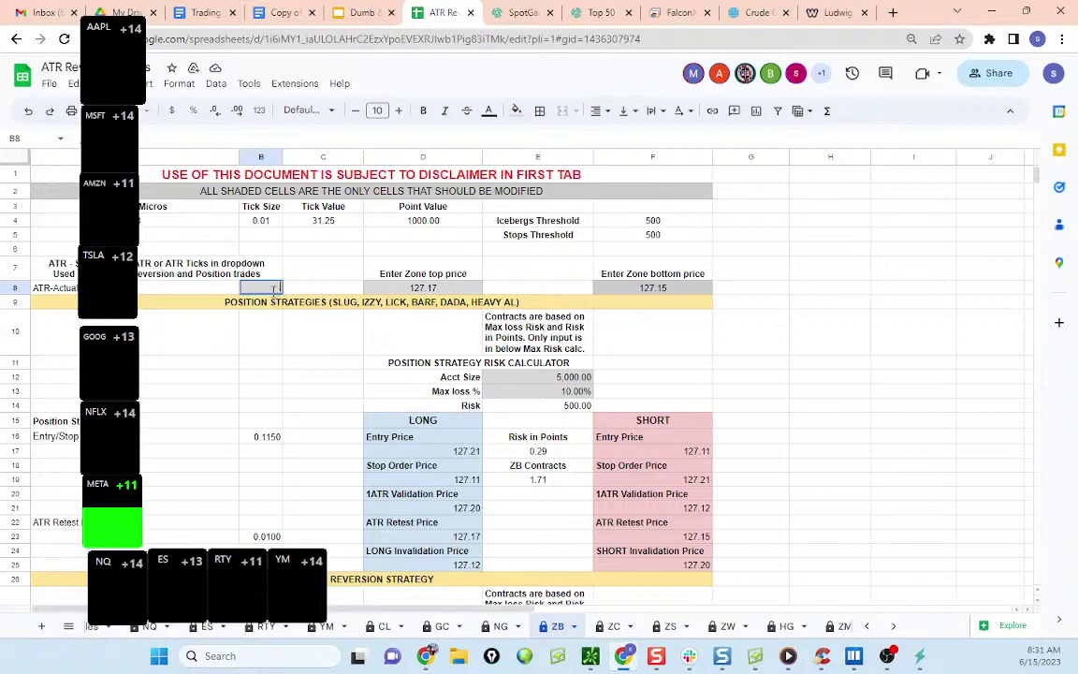
{"action": "left_click", "coordinate": [292, 323]}
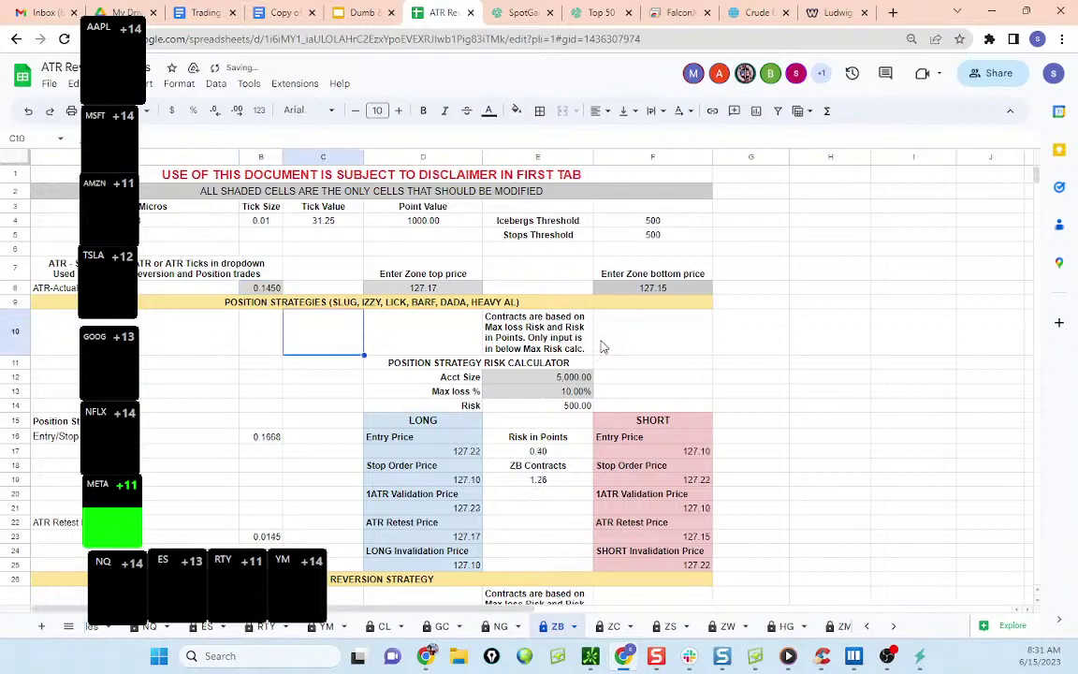
Step: Check the long and short 1ATR validation prices on the ZB sheet, and return to the ZBU3 chart in Bookmap
{"action": "scroll", "coordinate": [599, 344], "scroll_direction": "down", "scroll_amount": 3}
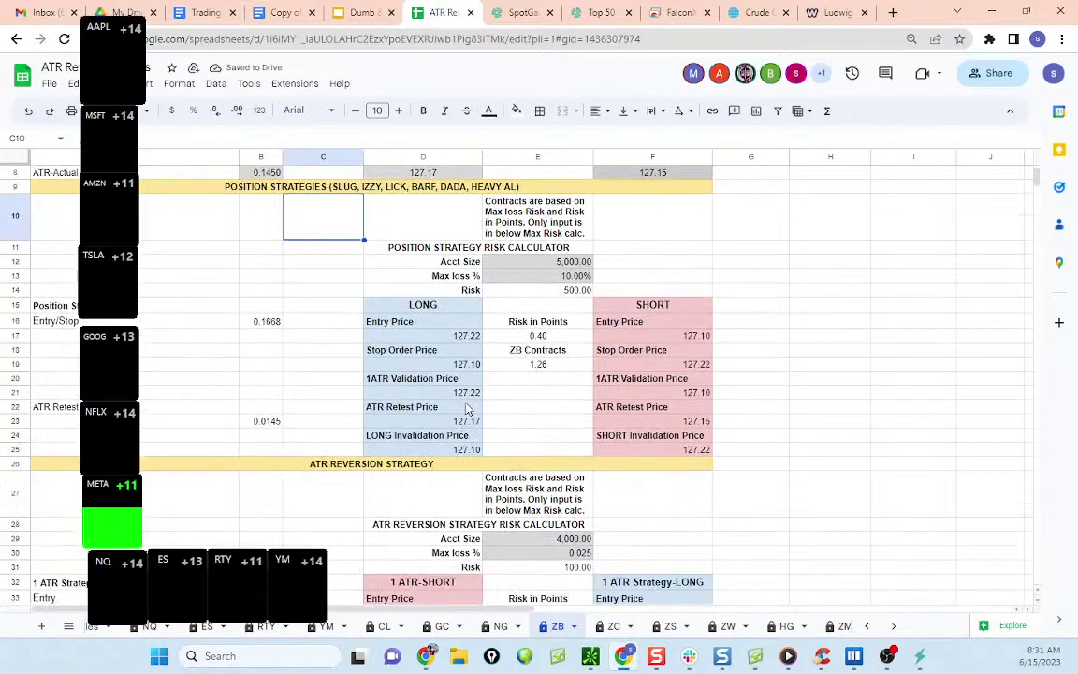
{"action": "left_click", "coordinate": [466, 394]}
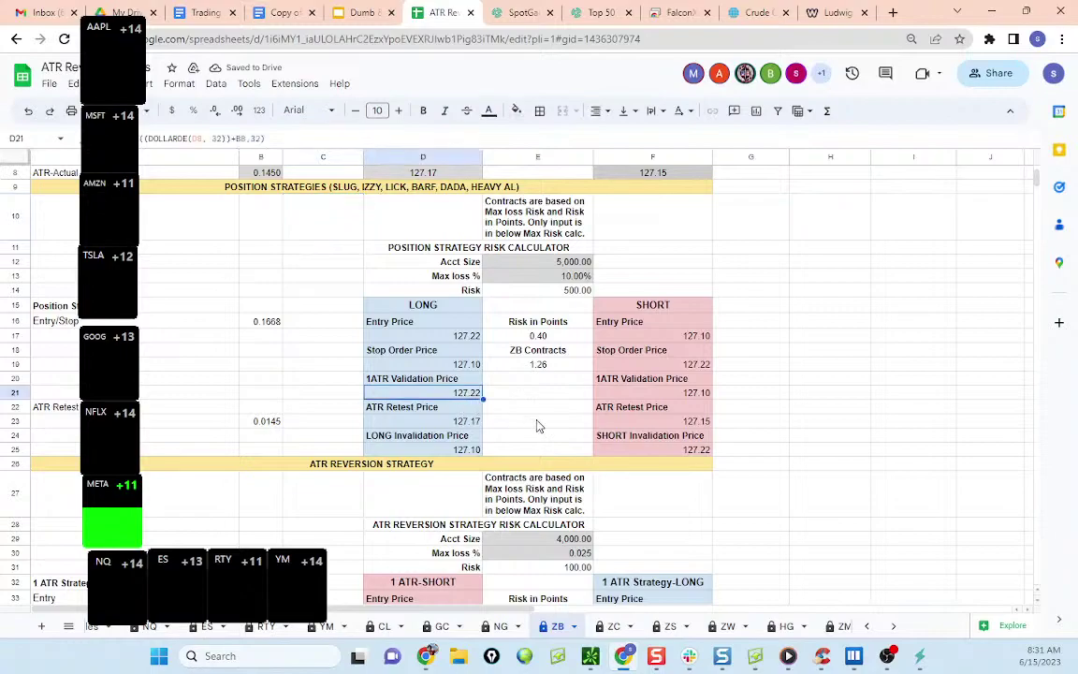
{"action": "left_click", "coordinate": [667, 395]}
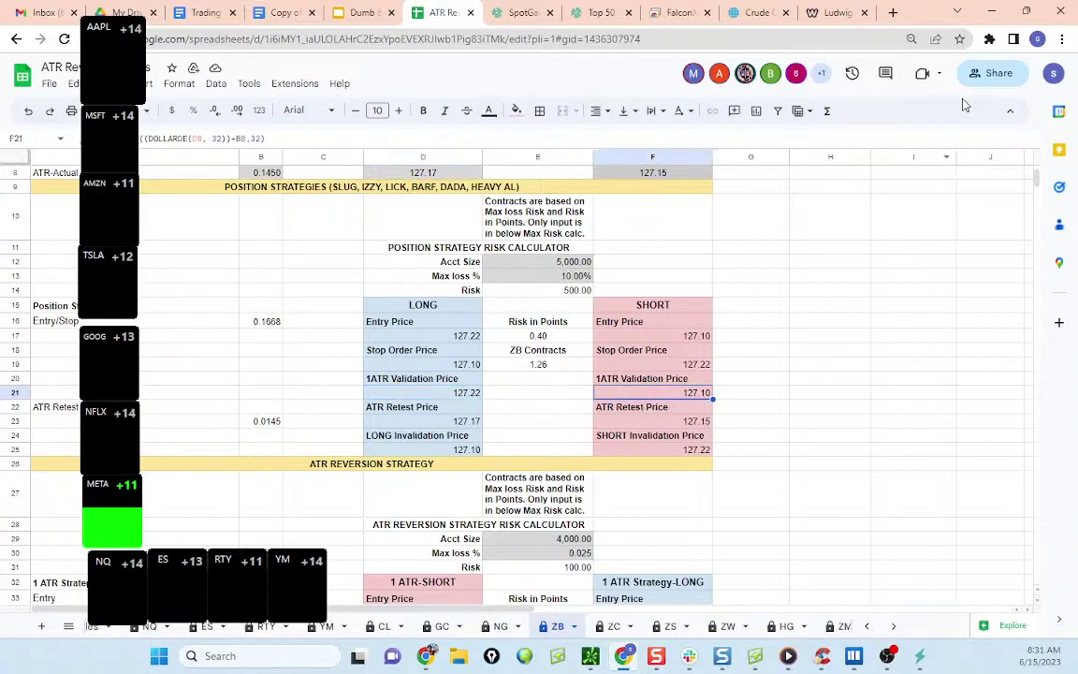
{"action": "left_click", "coordinate": [993, 12]}
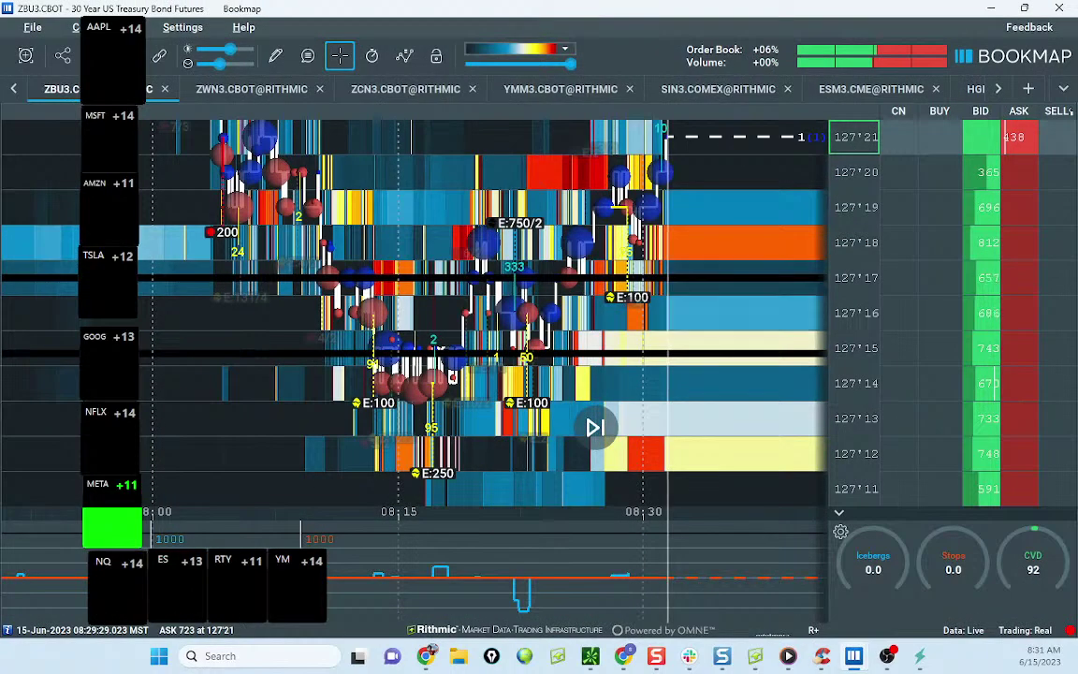
Step: Bring in the maximised thinkorswim /ZB one-hour chart, mark its recent range and the 127'30–128'08 zone, clear the marks, and return to Bookmap
{"action": "left_click", "coordinate": [590, 654]}
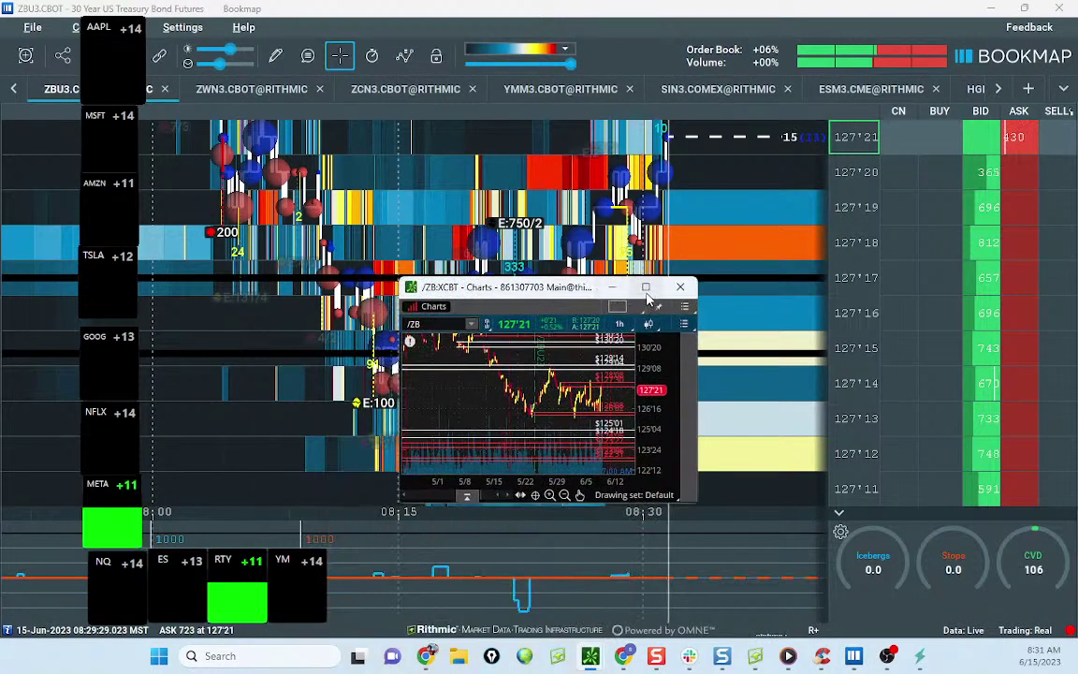
{"action": "left_click", "coordinate": [644, 290]}
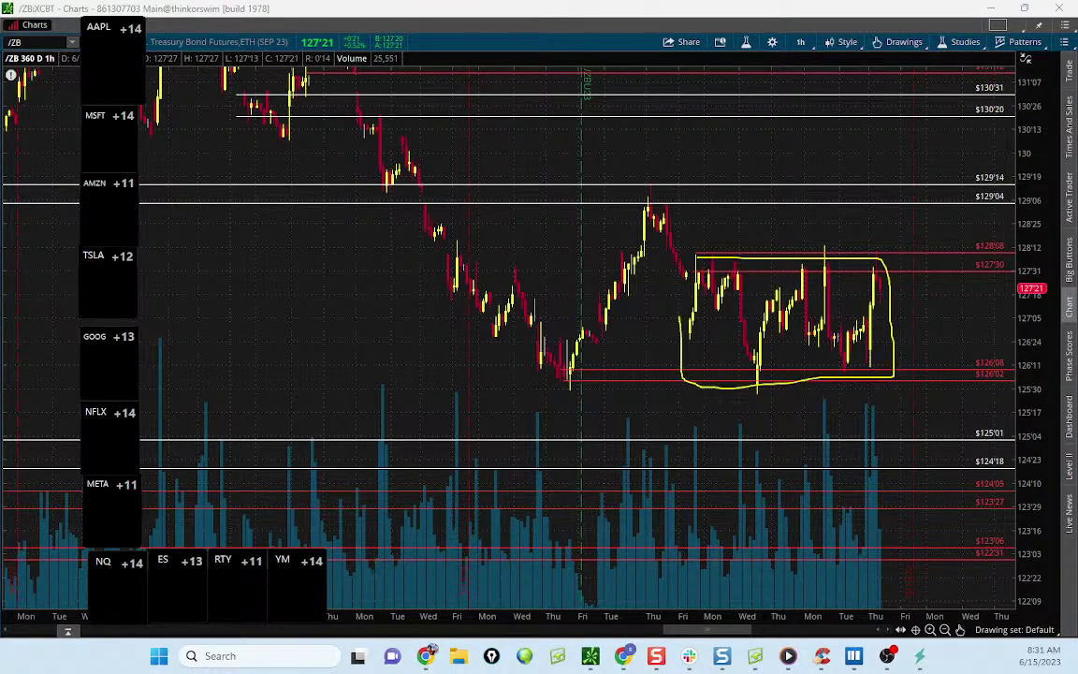
{"action": "key", "text": "ctrl+shift+7"}
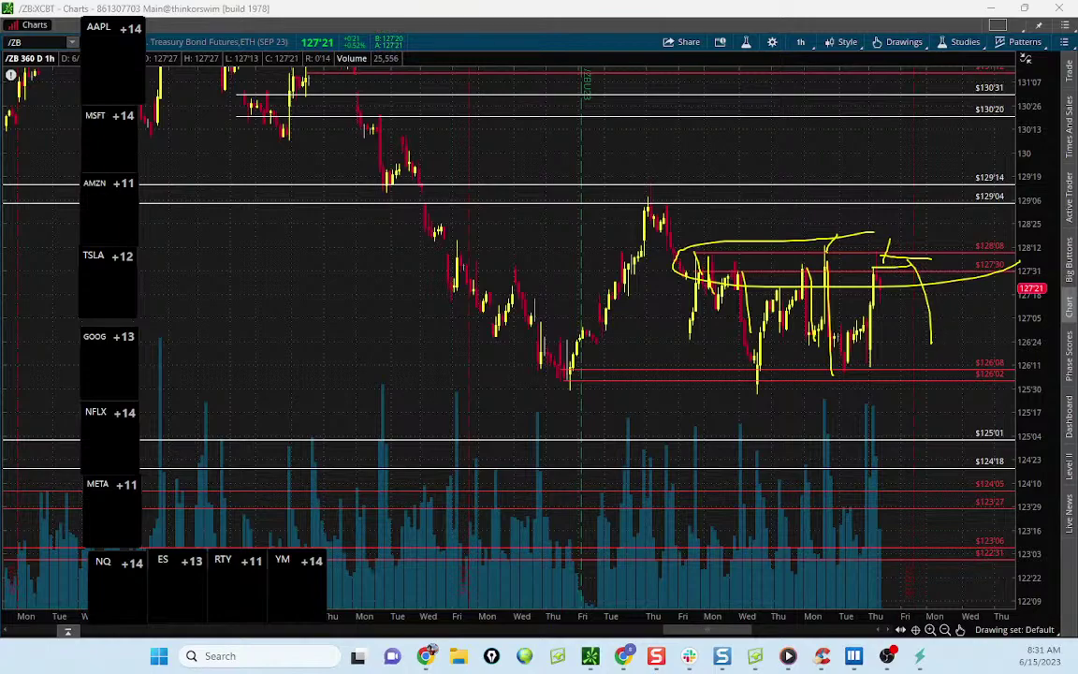
{"action": "key", "text": "Escape"}
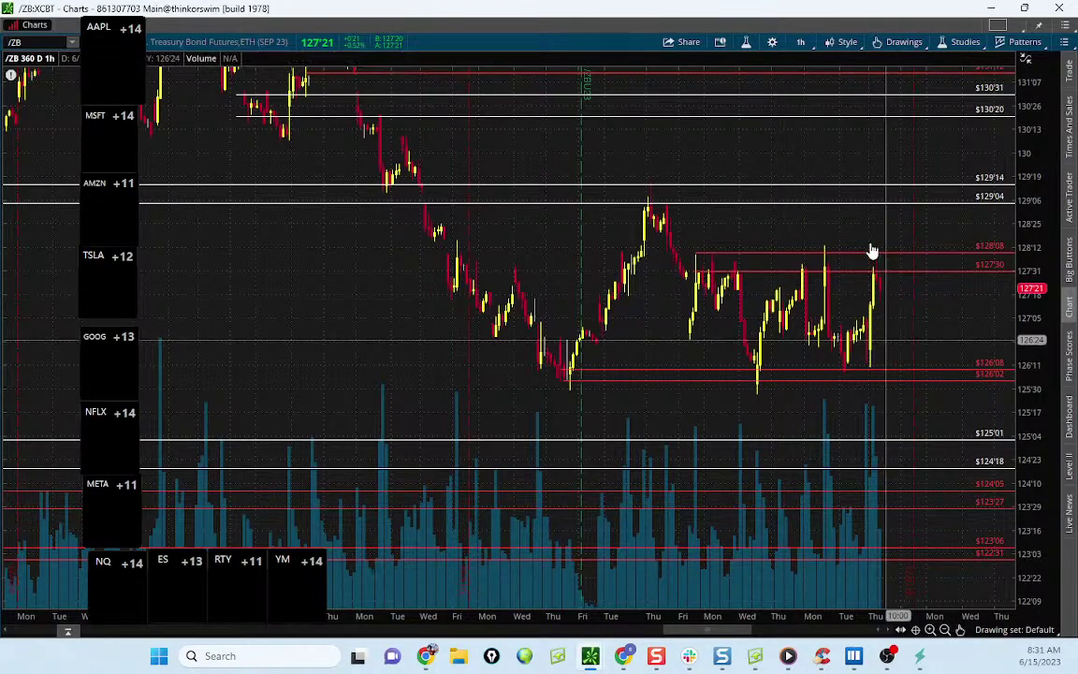
{"action": "left_click_drag", "start_coordinate": [716, 14], "coordinate": [717, 0]}
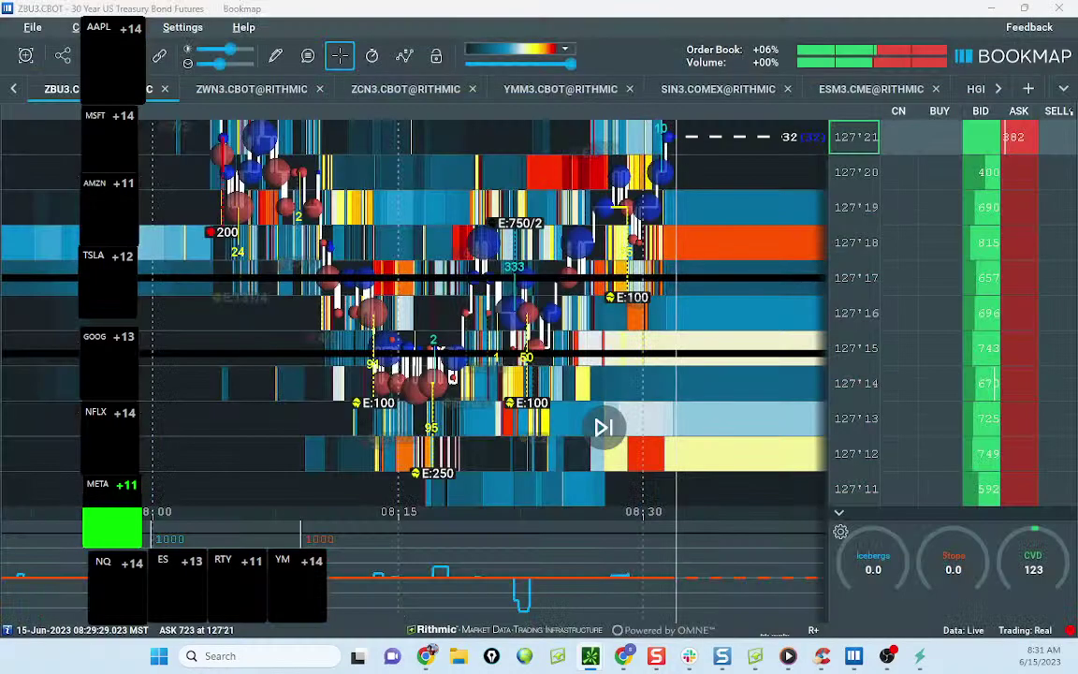
Step: Sketch a projected path on ZBU3 from 127'21 back to the upper black line near 127'17 and up past 127'22 with an arrowhead
{"action": "scroll", "coordinate": [801, 349], "scroll_direction": "down", "scroll_amount": 3}
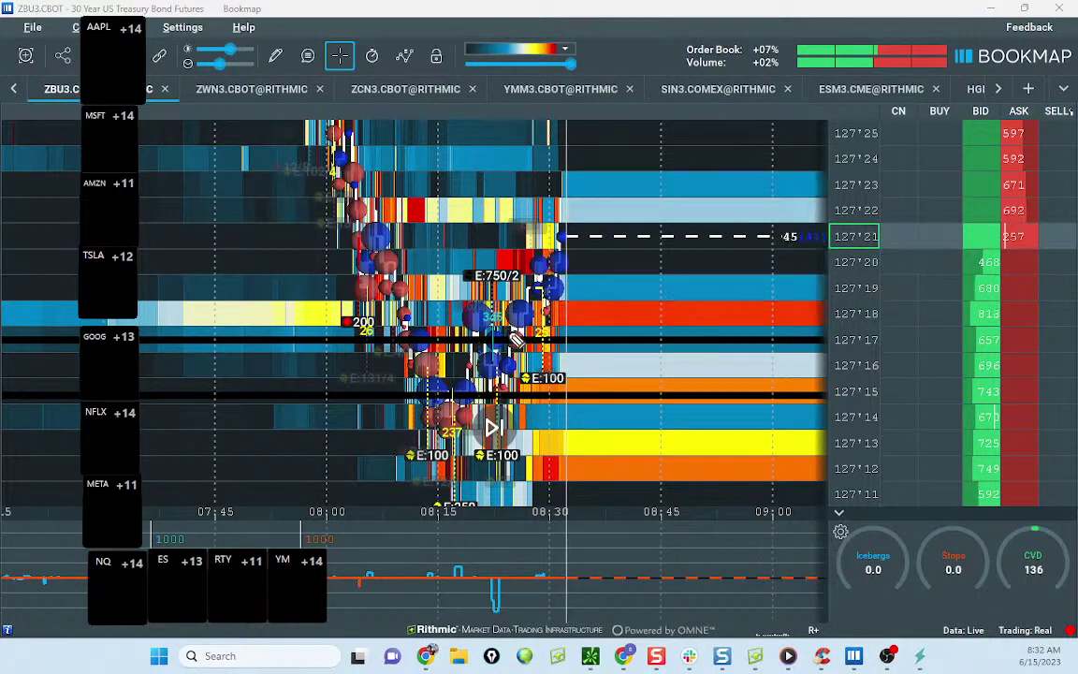
{"action": "left_click_drag", "start_coordinate": [573, 242], "coordinate": [627, 348]}
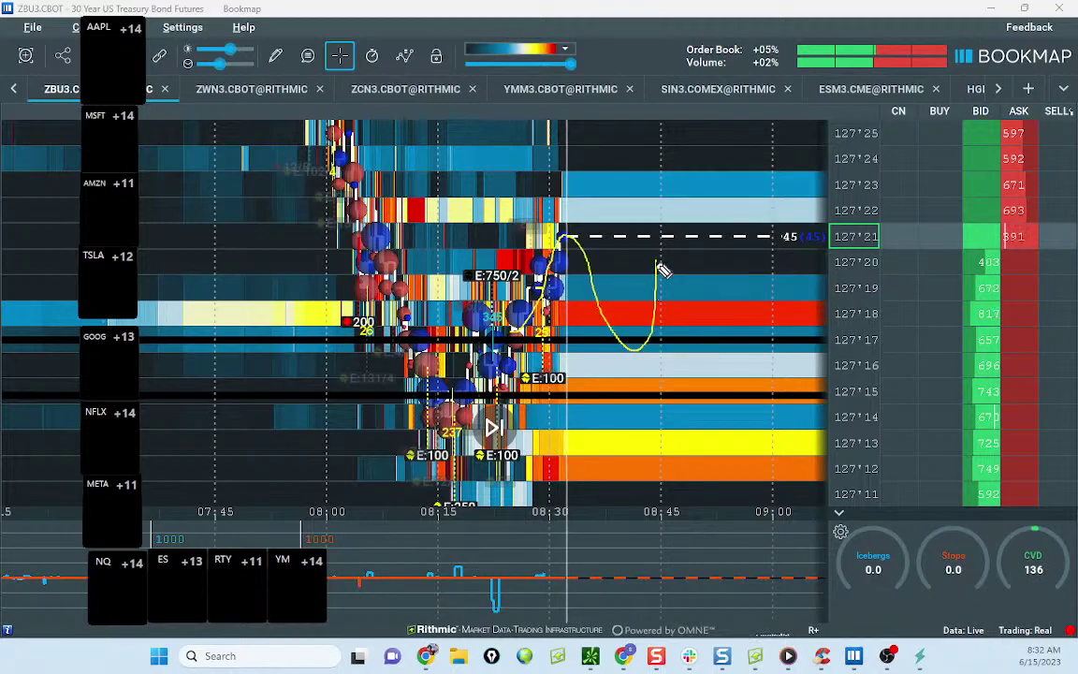
{"action": "left_click_drag", "start_coordinate": [655, 227], "coordinate": [682, 228]}
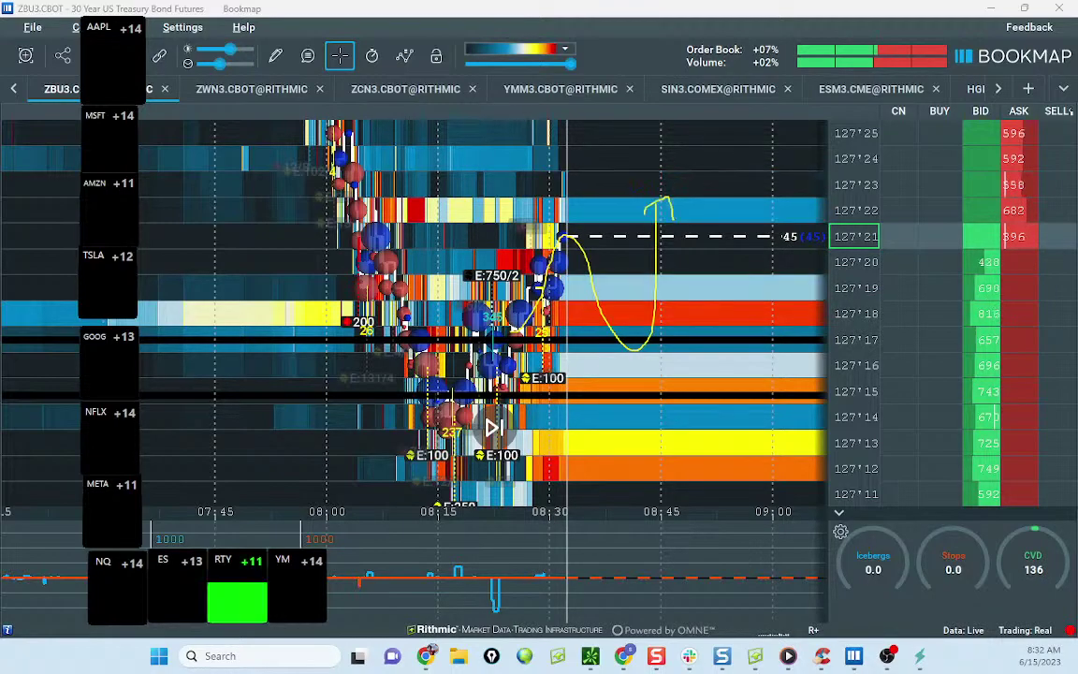
Step: Widen the ZBU3 view to cover the morning's price action up to about 128'14, and erase the leftover path sketch
{"action": "left_click_drag", "start_coordinate": [838, 211], "coordinate": [859, 345]}
{"action": "scroll", "coordinate": [655, 272], "scroll_direction": "down", "scroll_amount": 3}
{"action": "scroll", "coordinate": [641, 261], "scroll_direction": "down", "scroll_amount": 3}
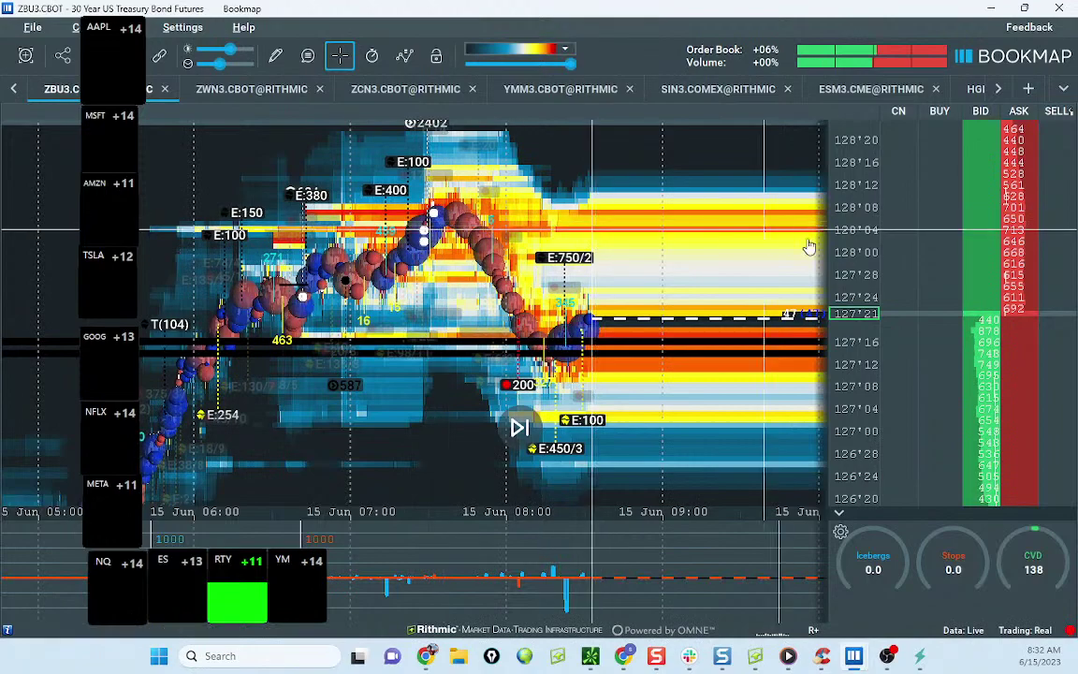
{"action": "left_click_drag", "start_coordinate": [851, 235], "coordinate": [851, 214]}
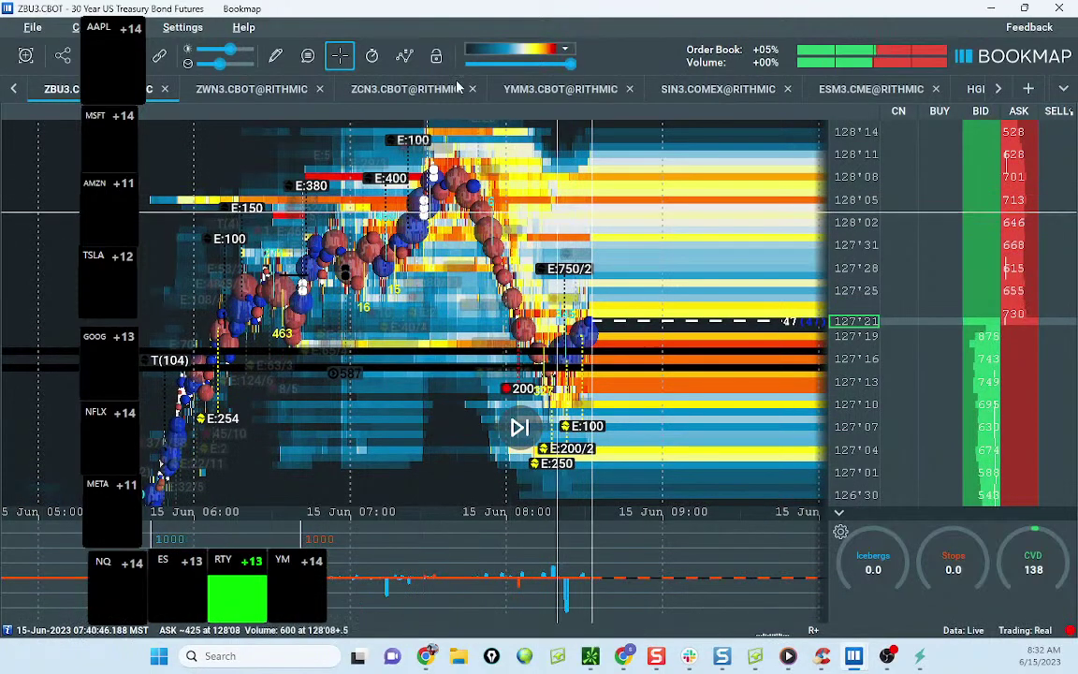
{"action": "left_click_drag", "start_coordinate": [513, 332], "coordinate": [670, 215]}
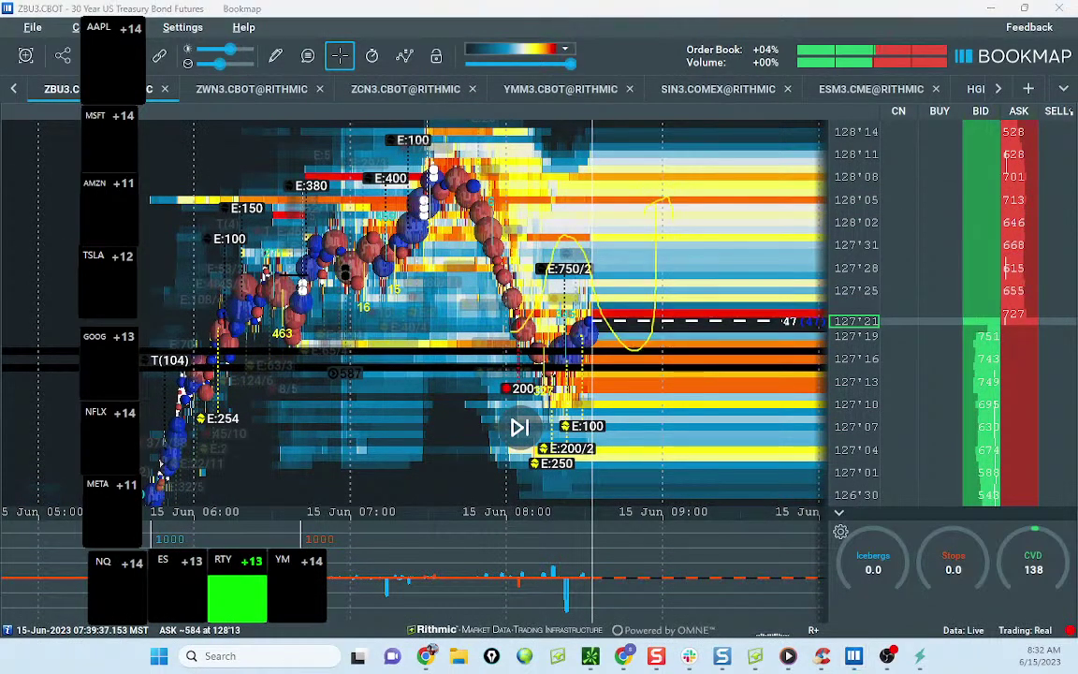
{"action": "key", "text": "e"}
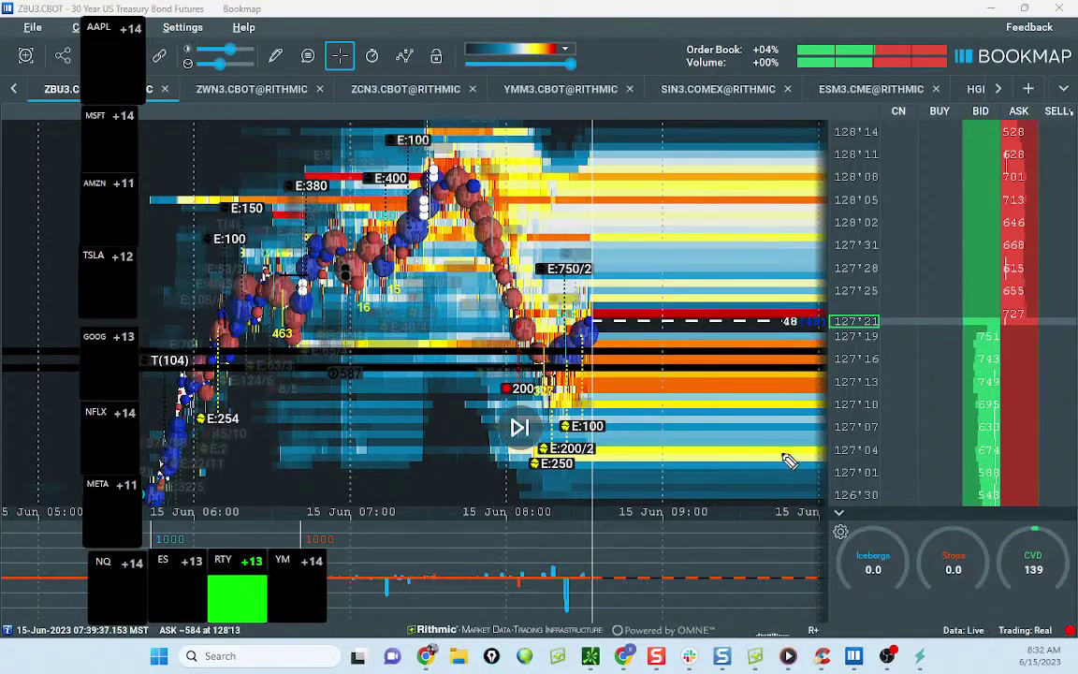
Step: Annotate the liquidity below 127'13, the level near 128'05 and a zigzag advance from the black zone lines, and clear the annotations
{"action": "left_click_drag", "start_coordinate": [660, 433], "coordinate": [739, 382]}
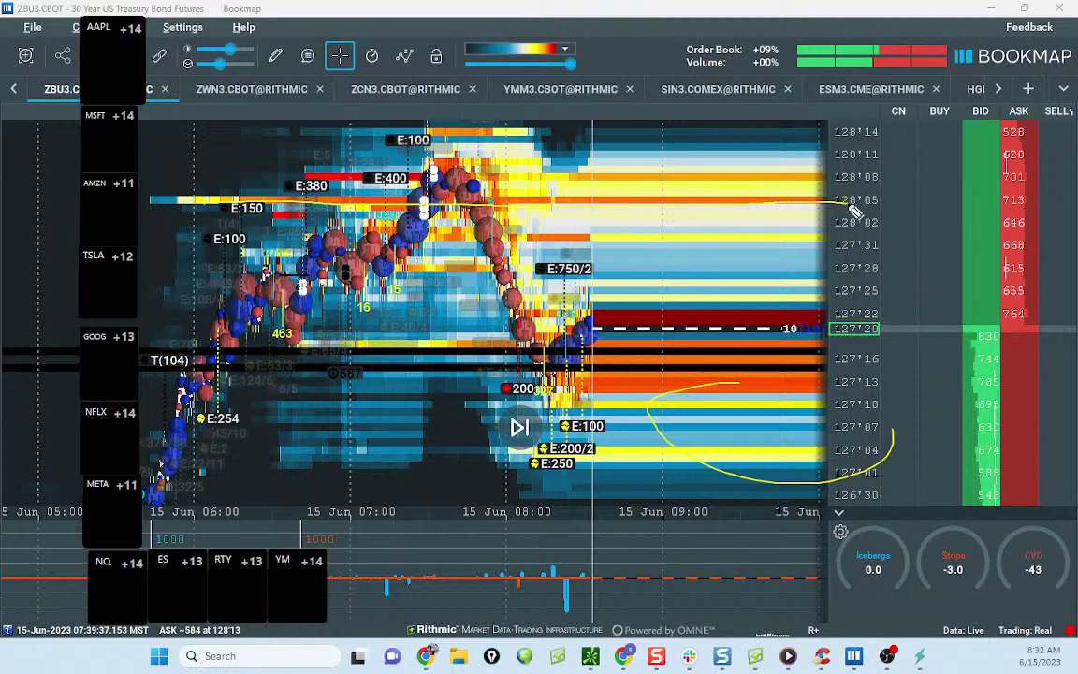
{"action": "left_click_drag", "start_coordinate": [584, 342], "coordinate": [646, 363]}
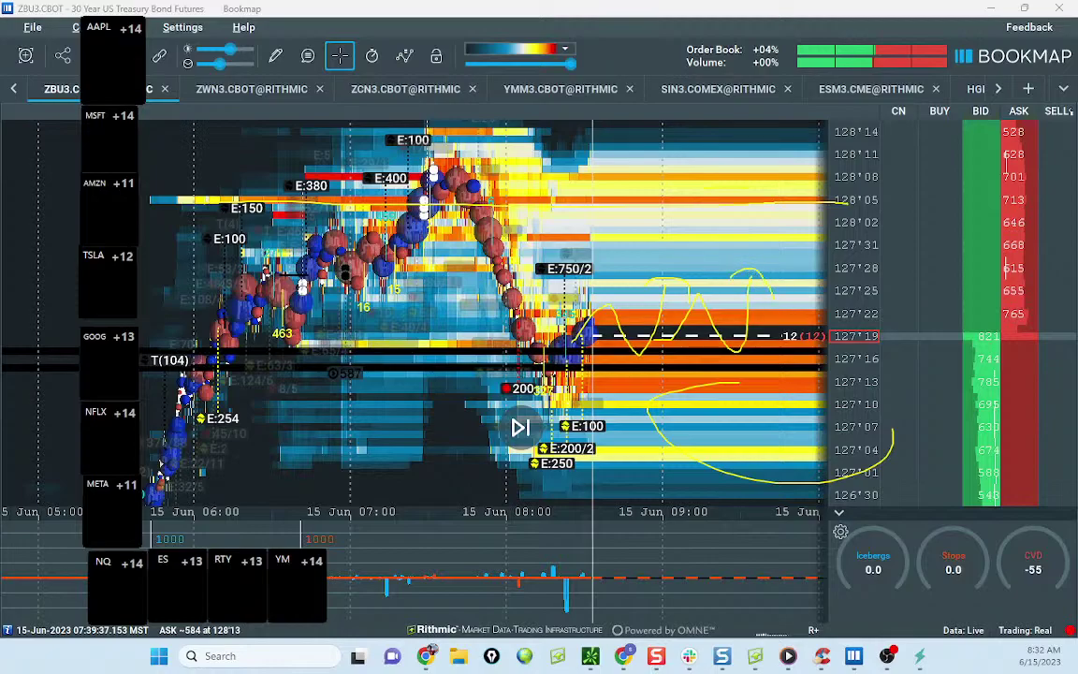
{"action": "key", "text": "Escape"}
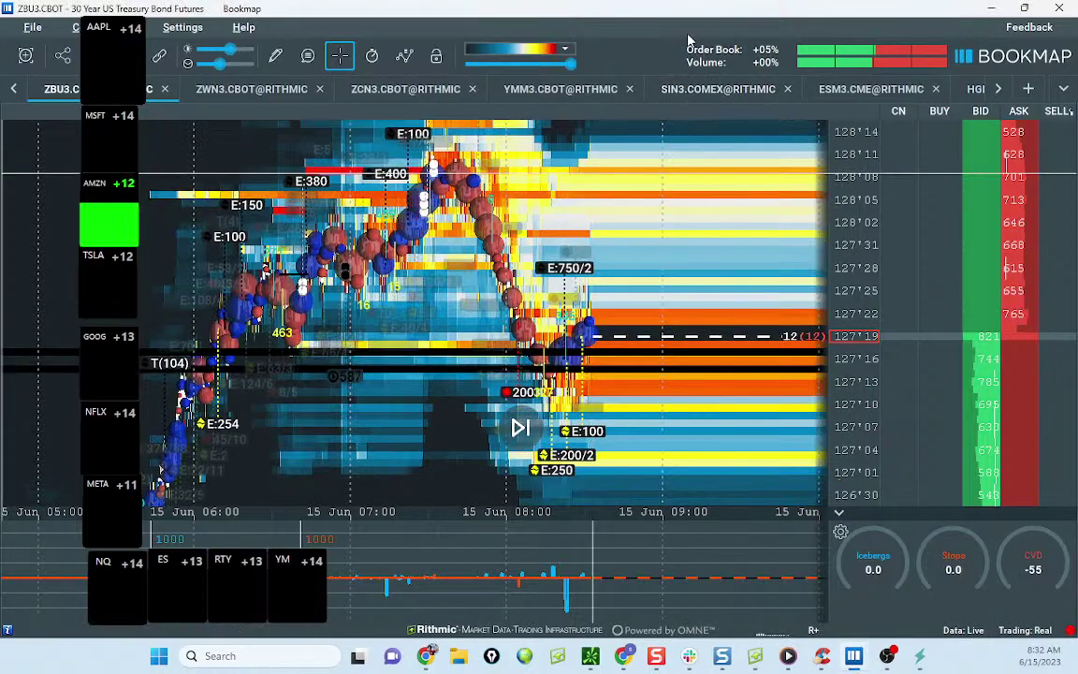